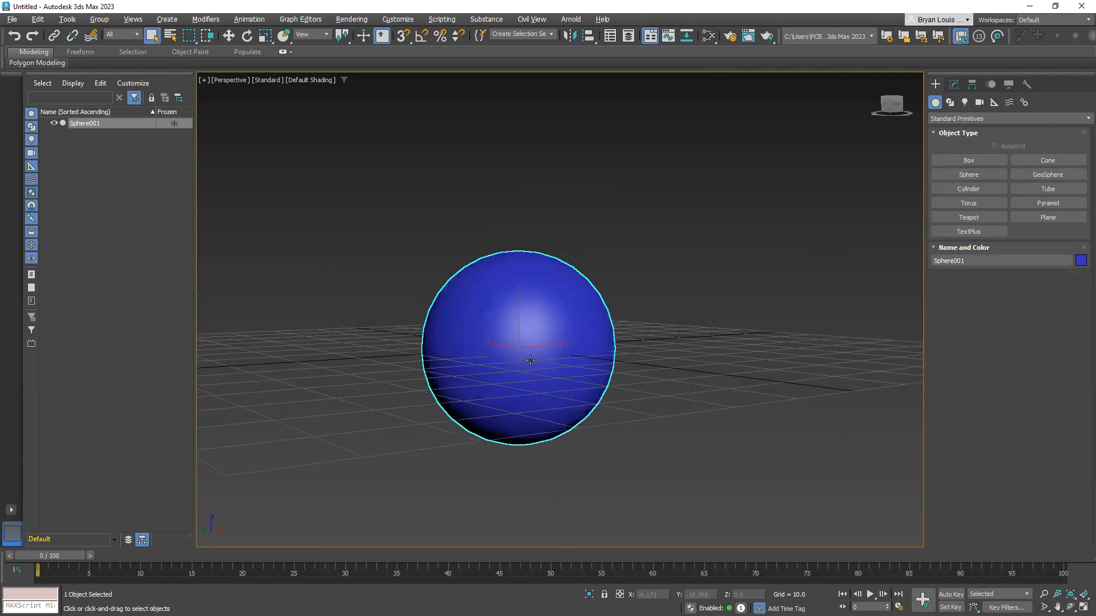
Activate the Move tool and centre the sphere on the world origin by setting X and Y to 0
key(w)
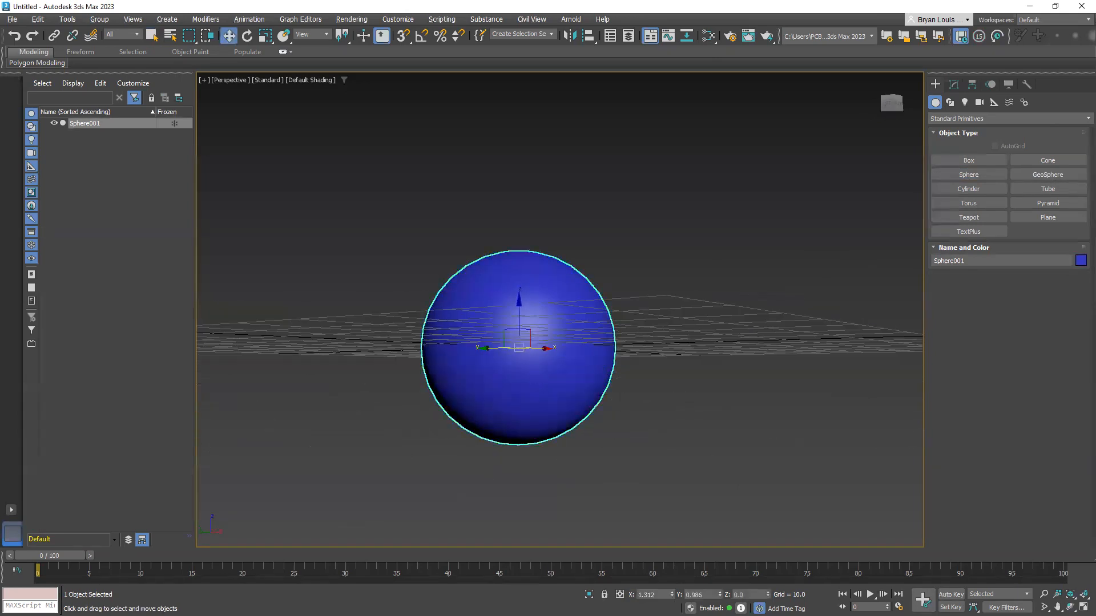
alt+middle_drag(553, 322, 468, 344)
scroll(521, 370, up, 3)
scroll(468, 343, down, 4)
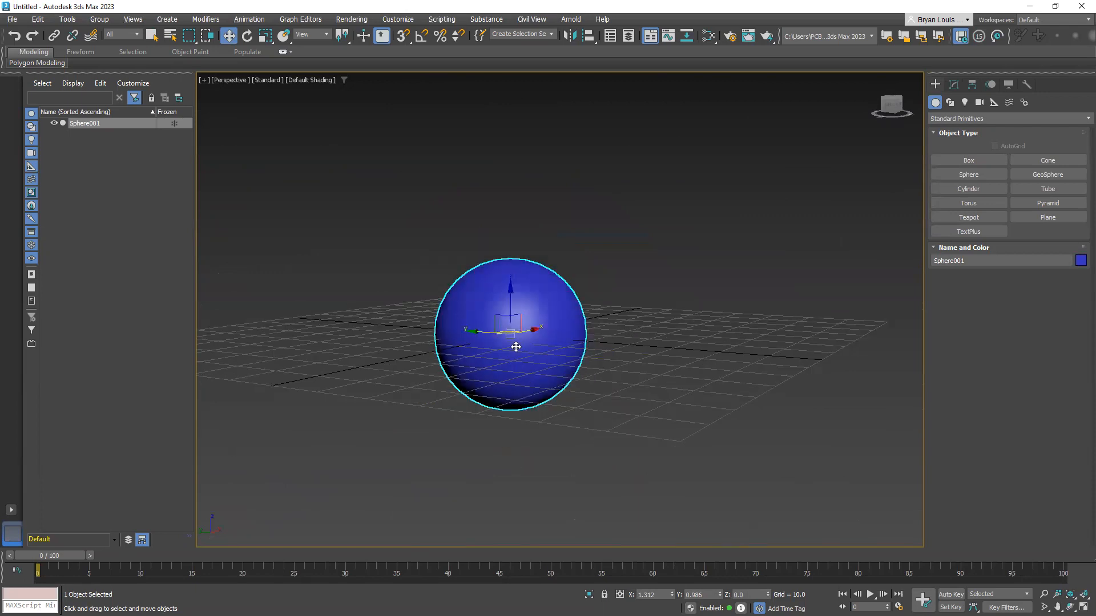
alt+middle_drag(515, 347, 454, 415)
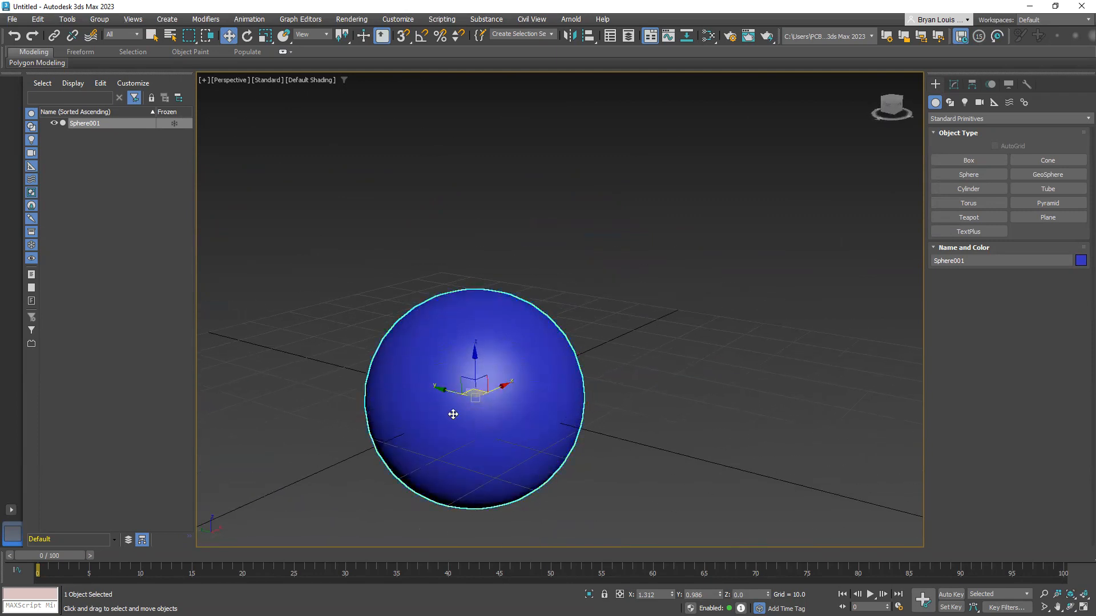
alt+middle_drag(440, 357, 452, 395)
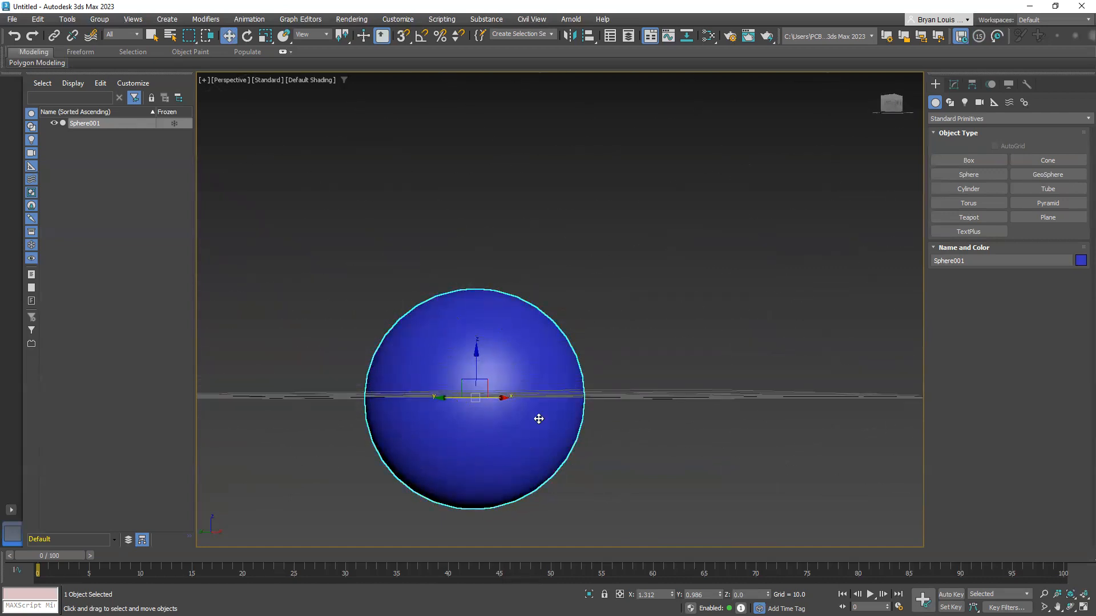
alt+middle_drag(410, 485, 466, 397)
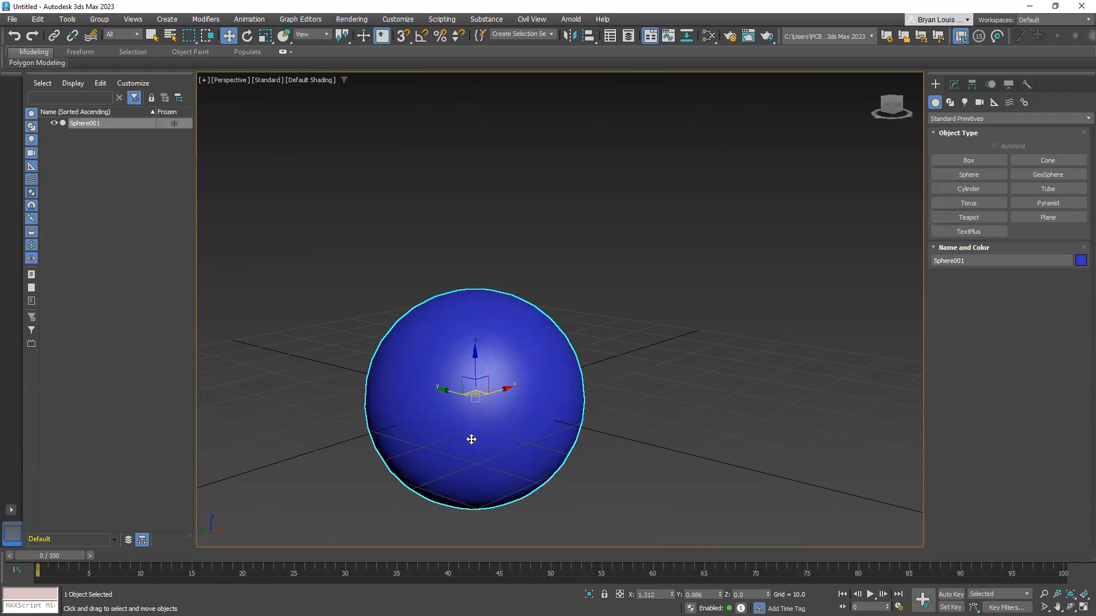
alt+middle_drag(472, 439, 430, 395)
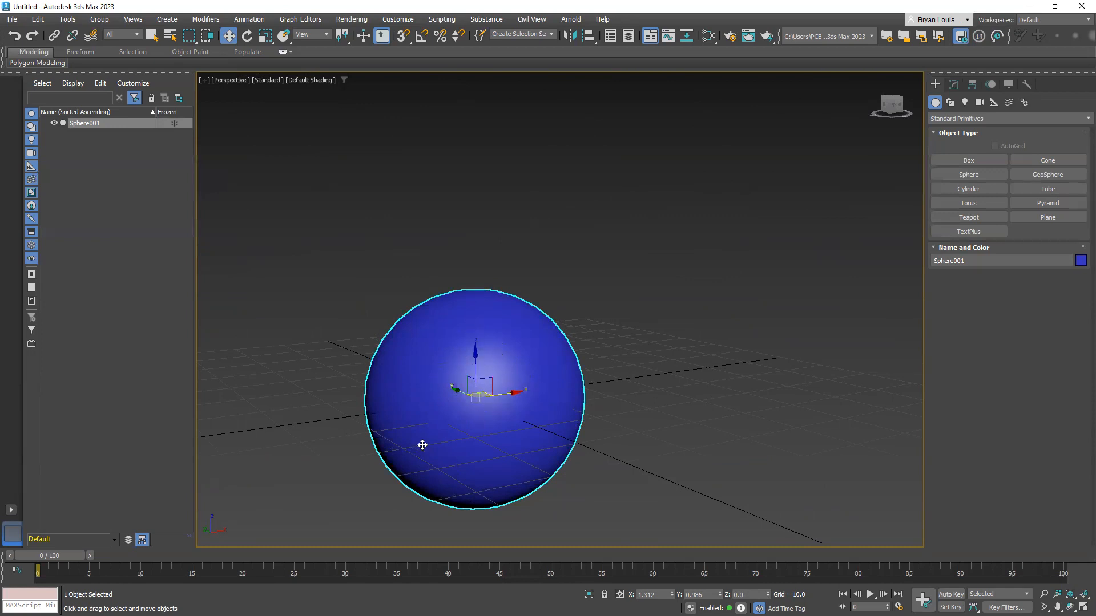
middle_drag(423, 445, 498, 425)
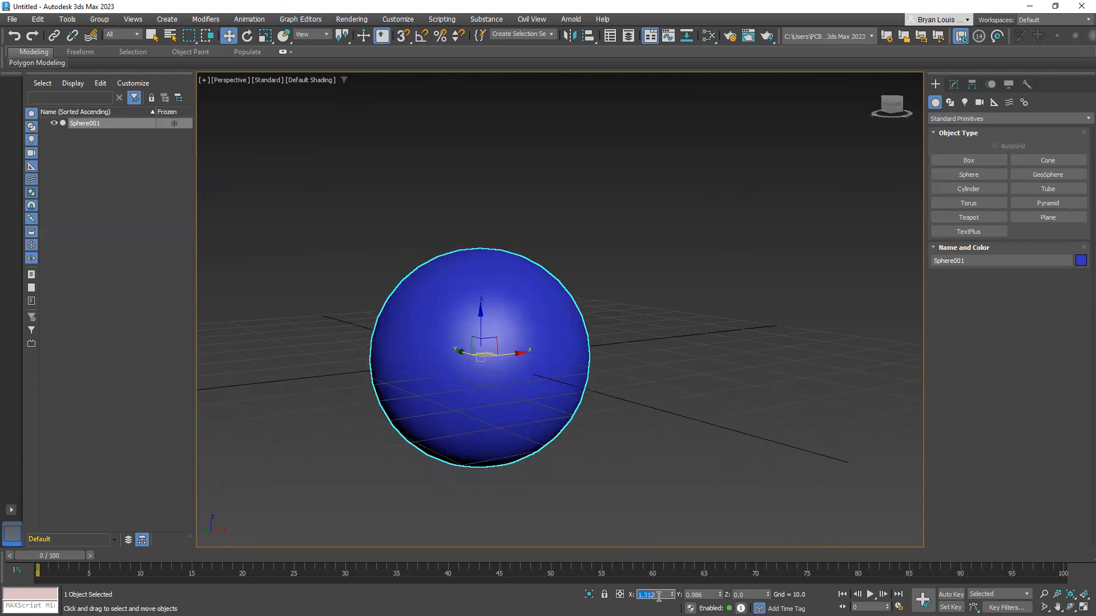
click(699, 595)
key(Return)
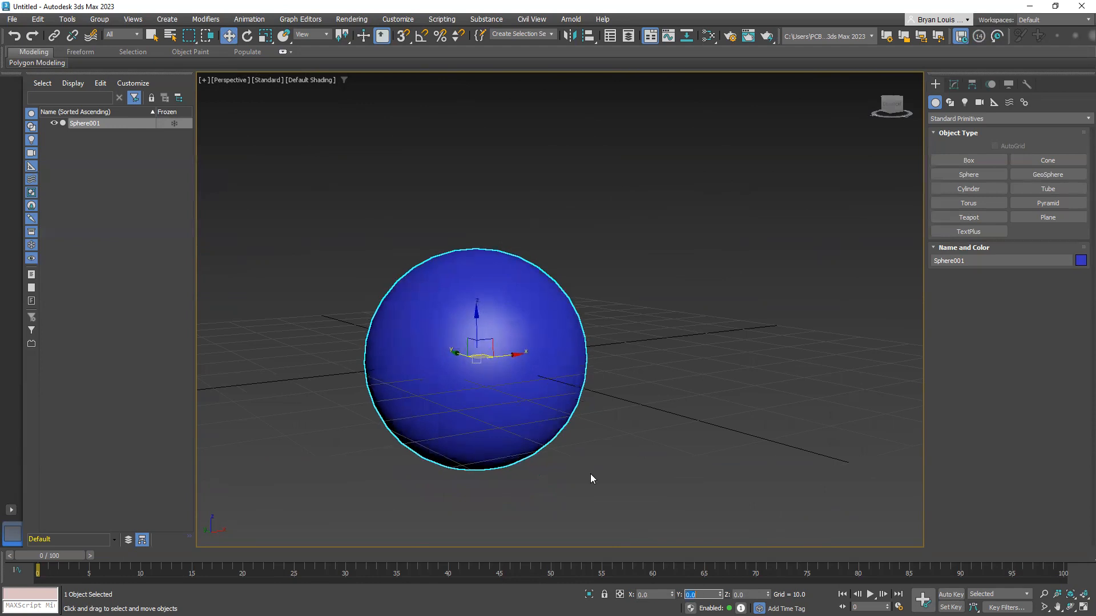
Examine in wireframe display where the sphere's pivot sits relative to its mesh and the grid's centre lines
click(629, 363)
alt+middle_drag(513, 351, 460, 367)
click(497, 337)
scroll(465, 365, up, 4)
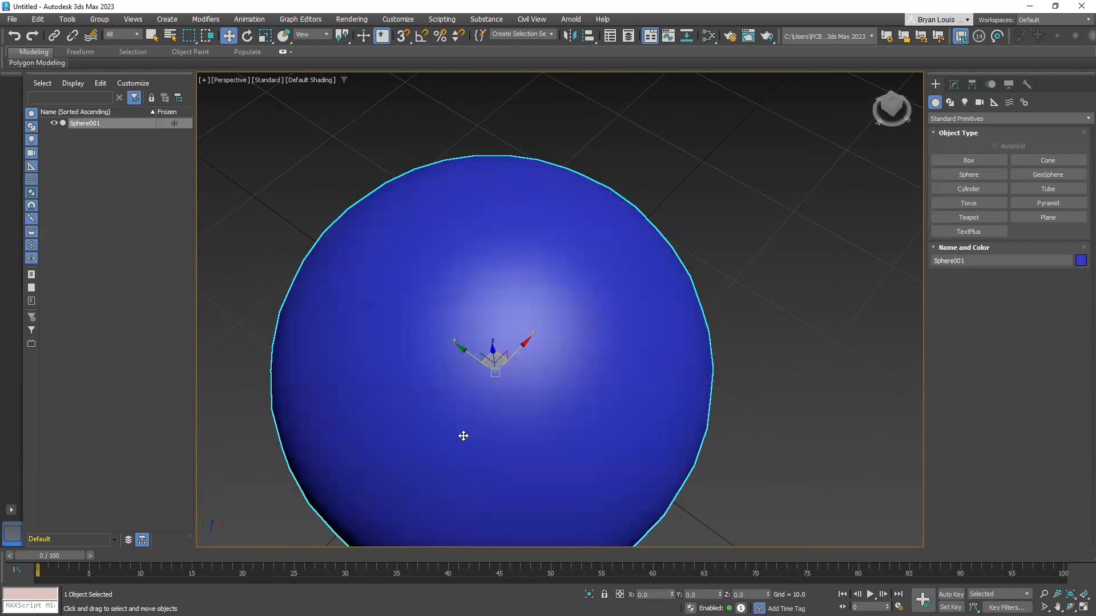
key(F3)
scroll(490, 414, up, 6)
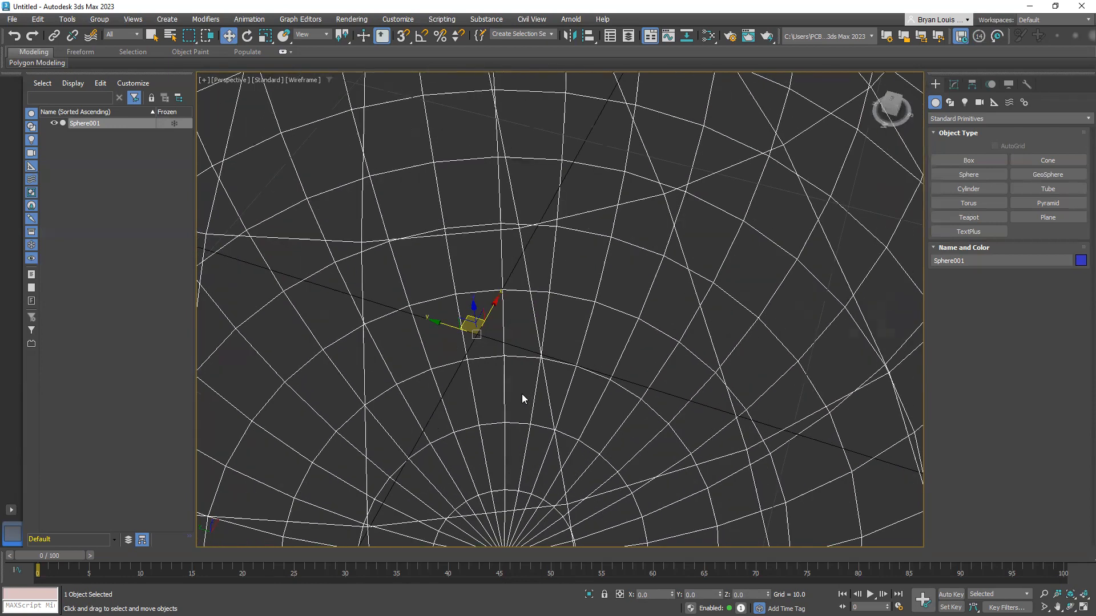
scroll(522, 395, up, 1)
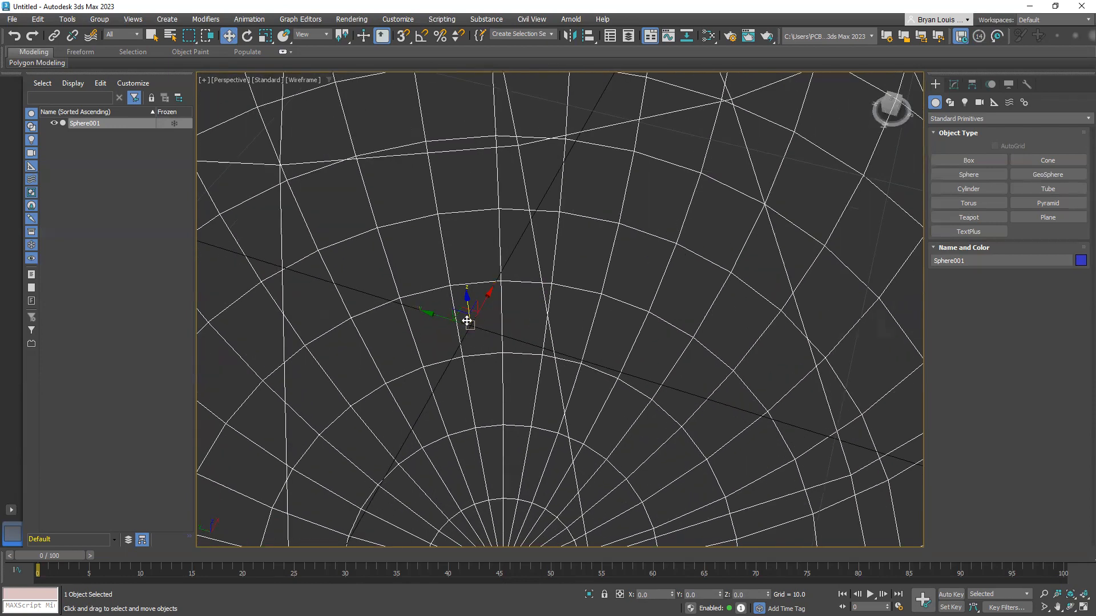
scroll(480, 371, down, 10)
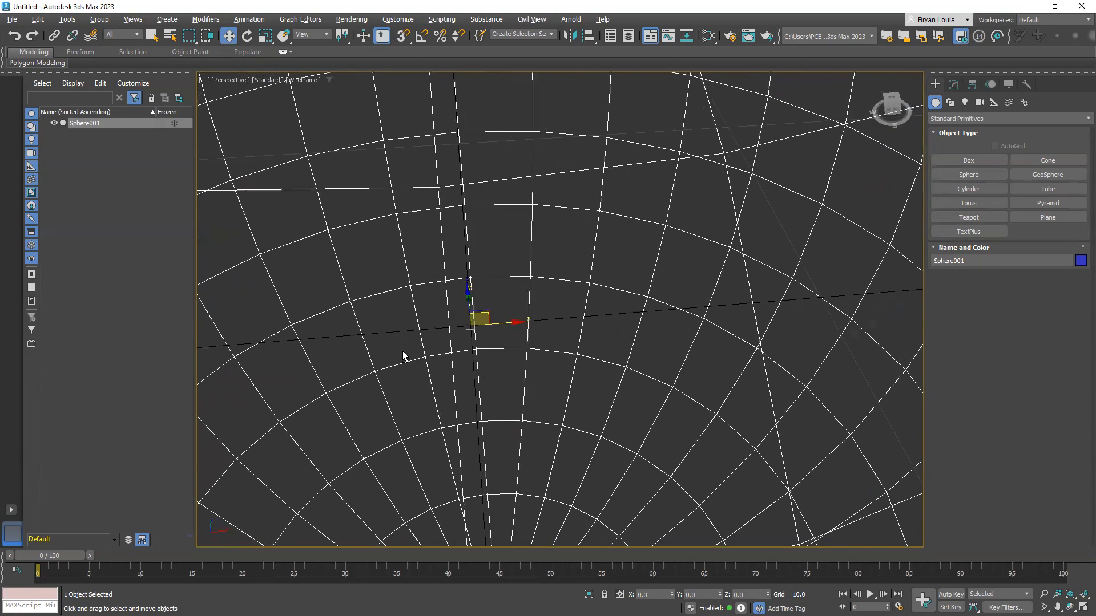
scroll(491, 328, up, 8)
alt+middle_drag(464, 350, 506, 377)
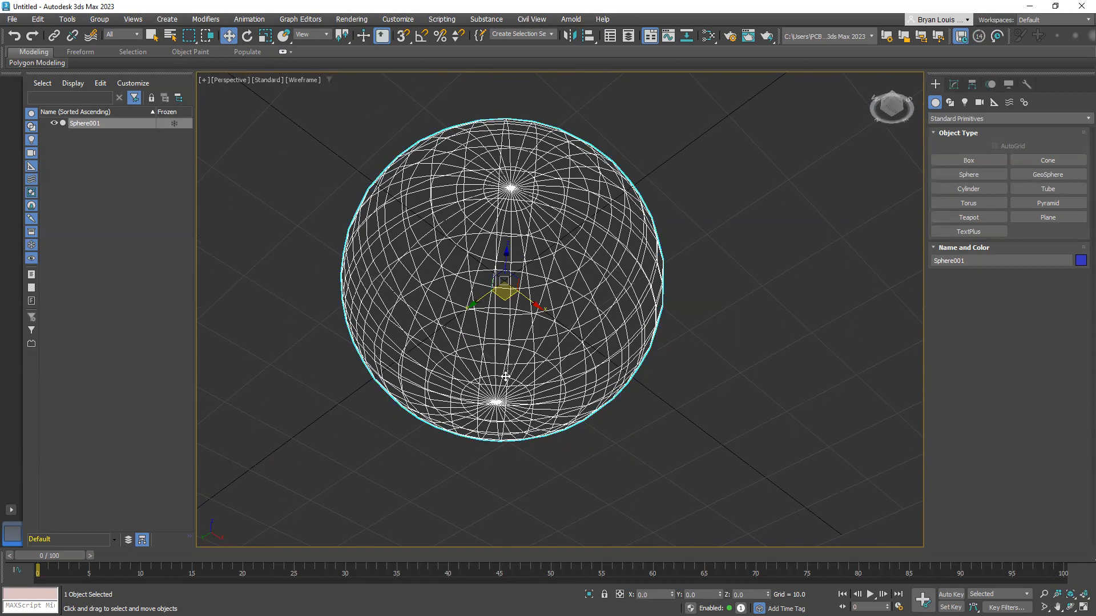
Display the sphere shaded with edged faces and turn on Affect Pivot Only for it
key(F3)
alt+middle_drag(545, 323, 502, 391)
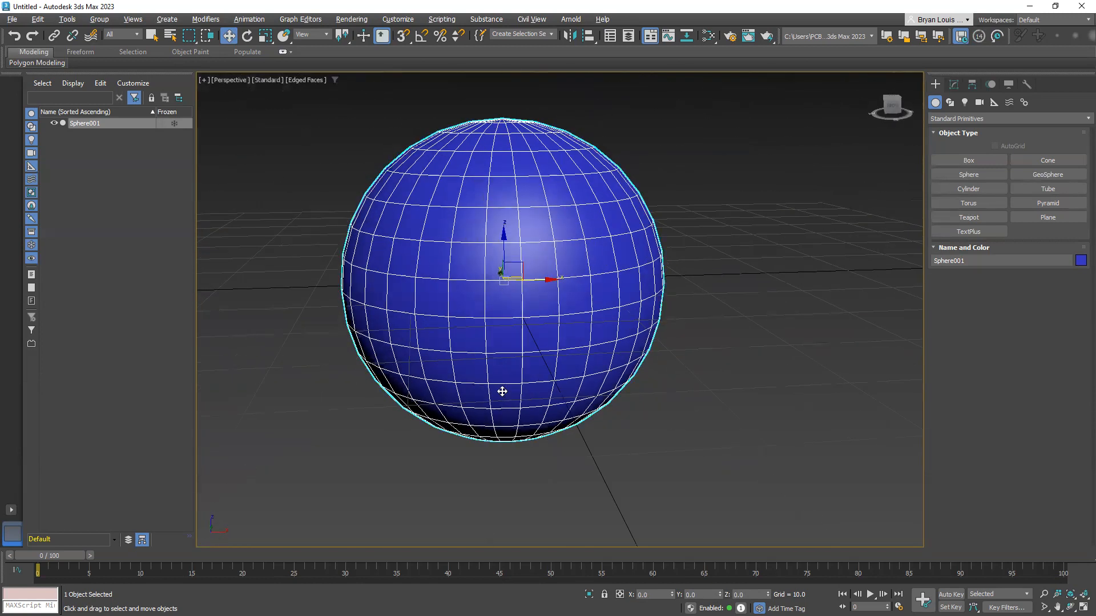
click(972, 84)
alt+middle_drag(589, 280, 599, 278)
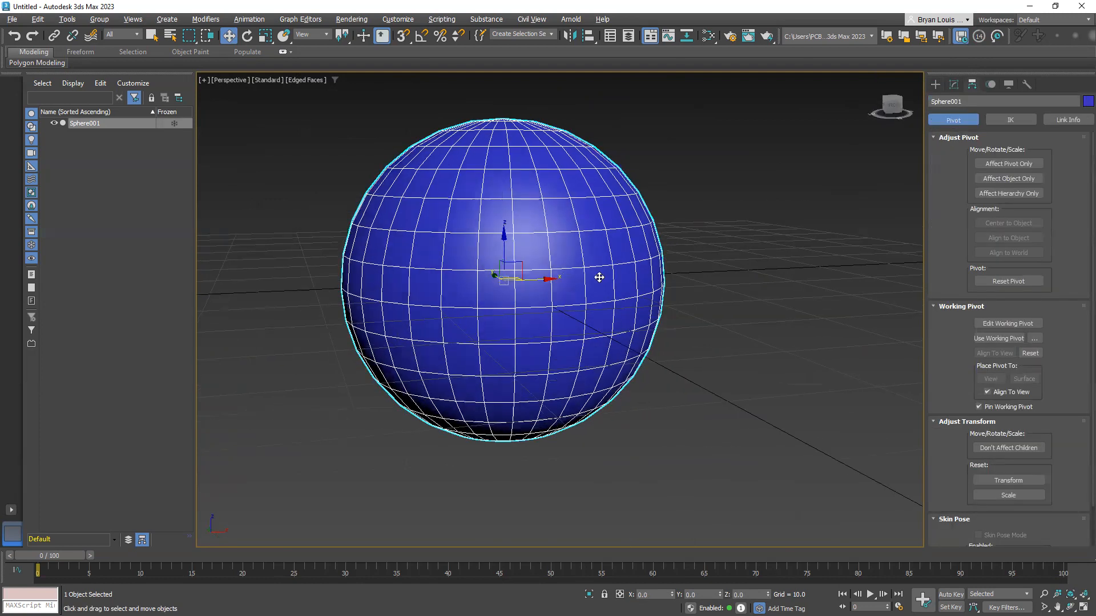
click(1030, 164)
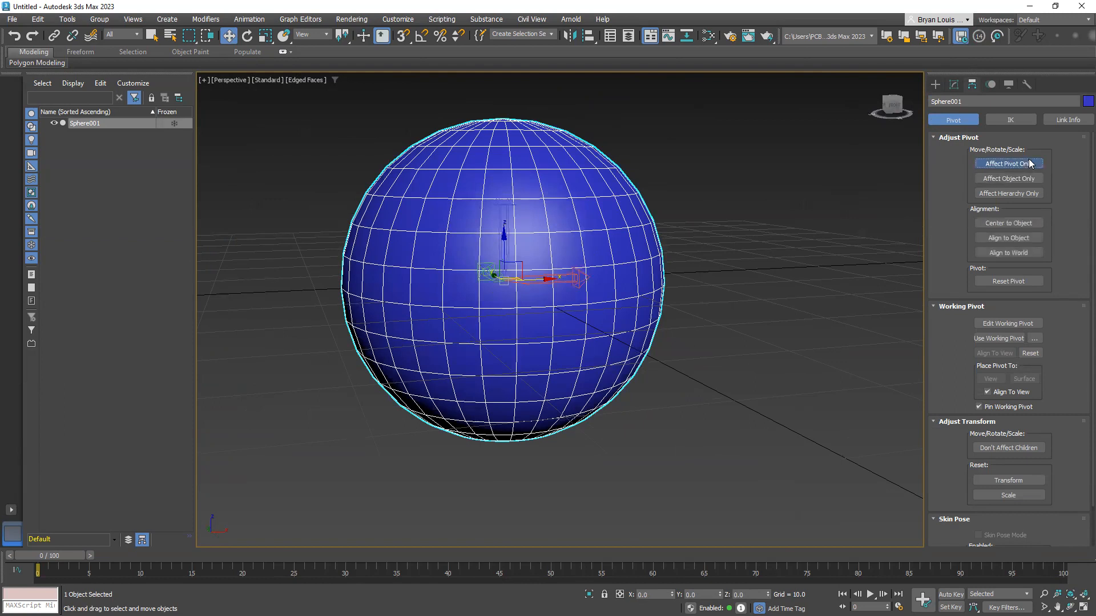
Move the sphere's pivot freehand down the Z axis toward the bottom pole, to about Z -14.4
alt+middle_drag(508, 234, 482, 364)
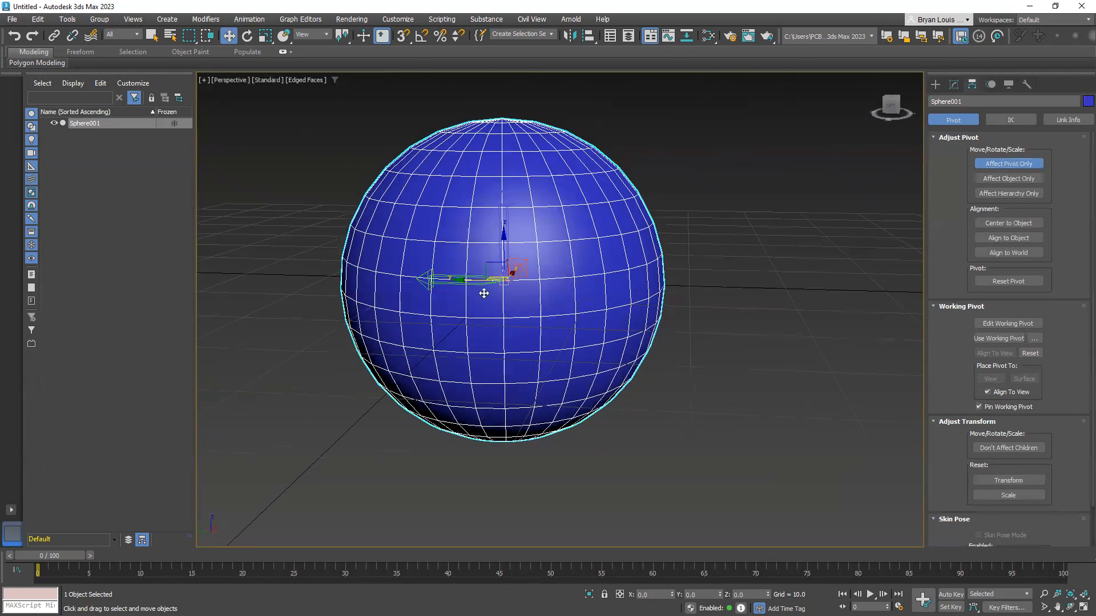
alt+middle_drag(502, 258, 458, 304)
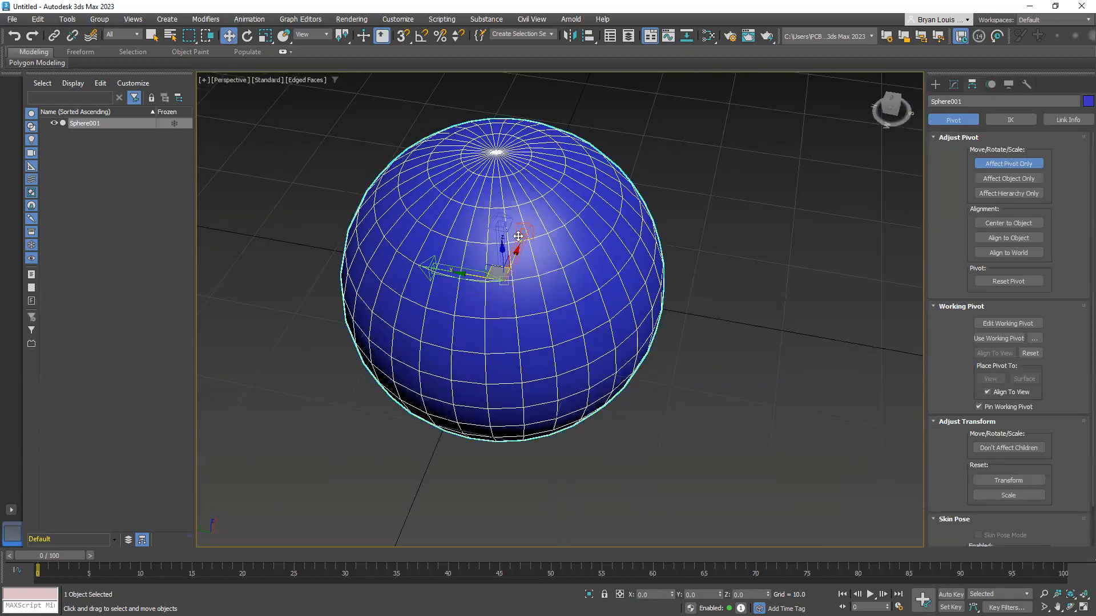
mouse_move(508, 244)
alt+middle_down()
mouse_move(492, 234)
mouse_move(508, 188)
mouse_move(509, 243)
alt+middle_up()
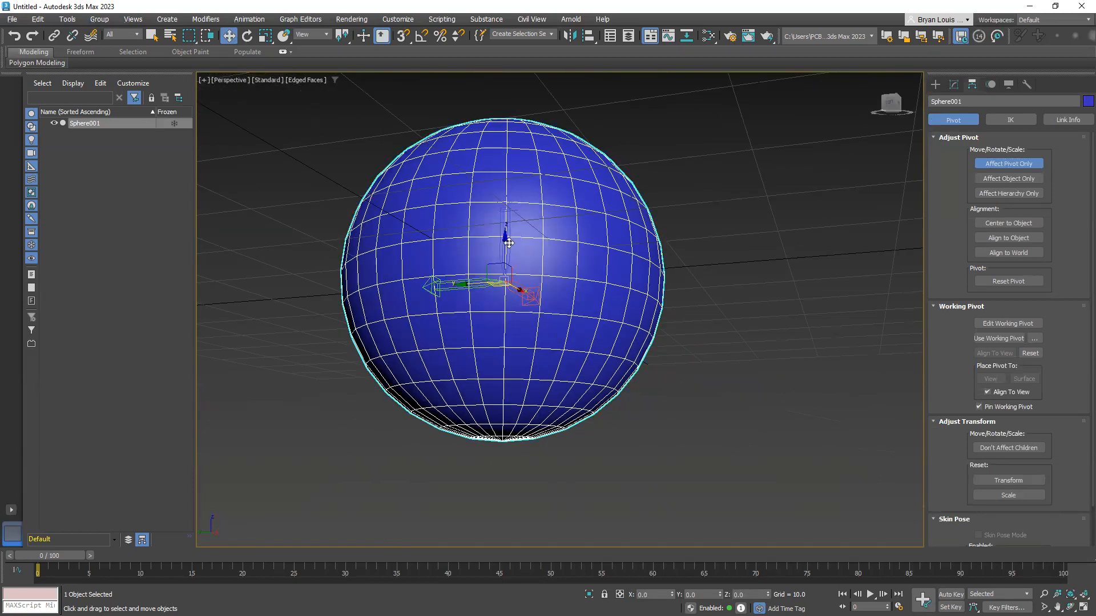
drag(507, 239, 529, 412)
alt+middle_drag(529, 412, 559, 440)
drag(500, 435, 502, 410)
alt+middle_drag(502, 409, 444, 403)
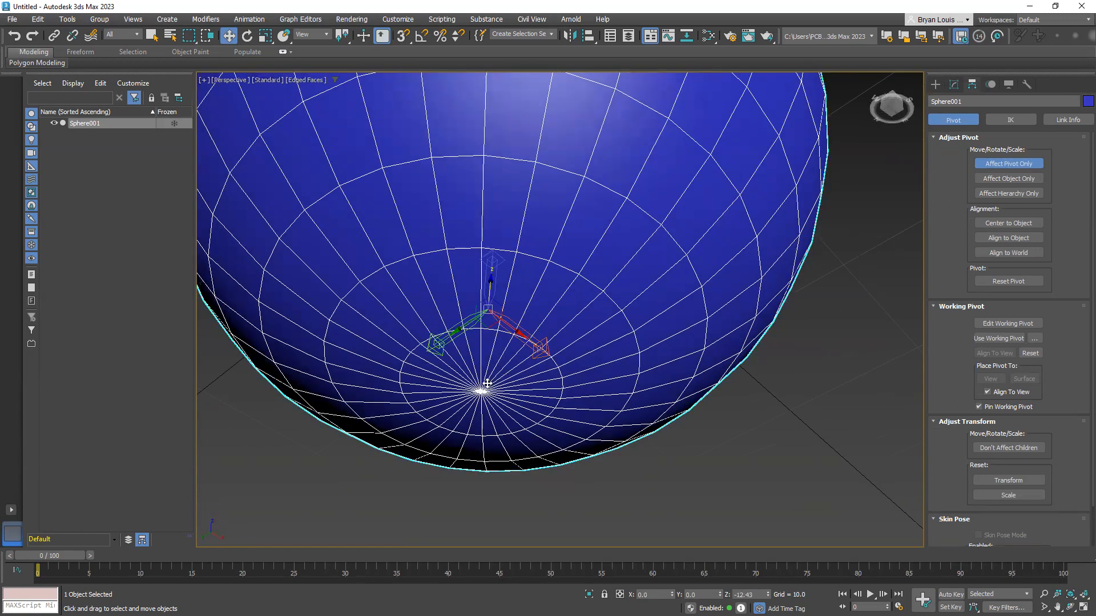
alt+middle_drag(481, 390, 483, 343)
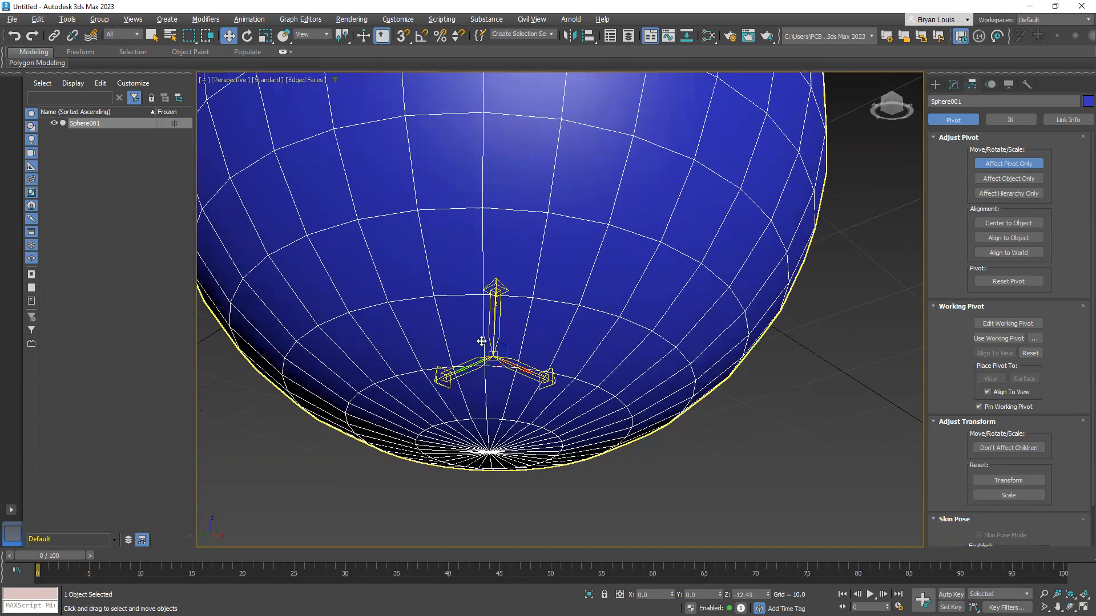
drag(491, 318, 499, 356)
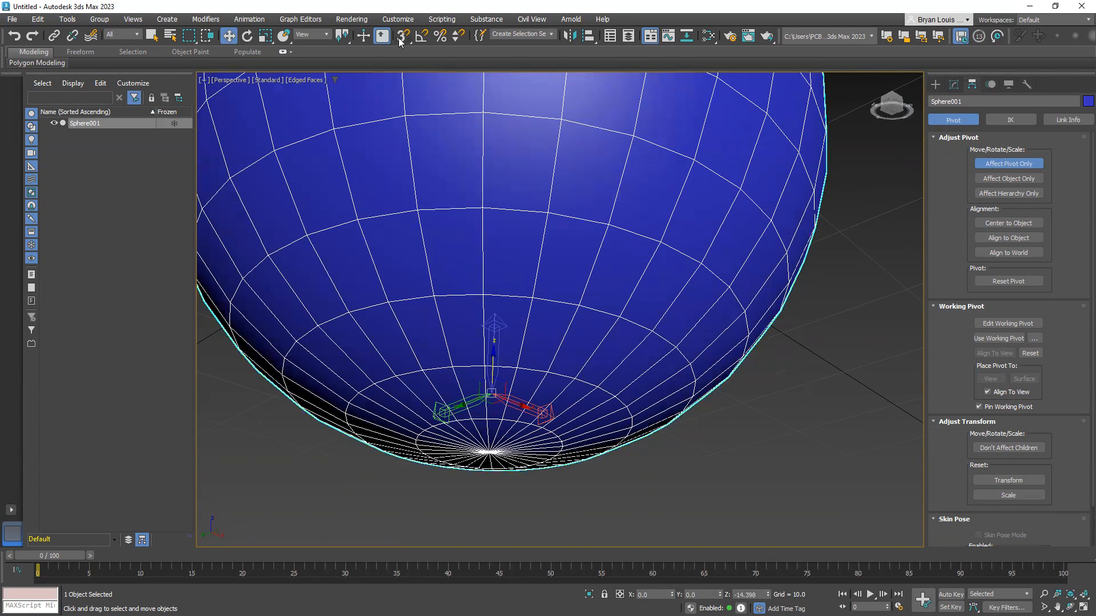
Turn on 3D snapping and check in the Grid and Snap Settings that only Vertex is enabled
key(s)
alt+middle_drag(511, 384, 514, 178)
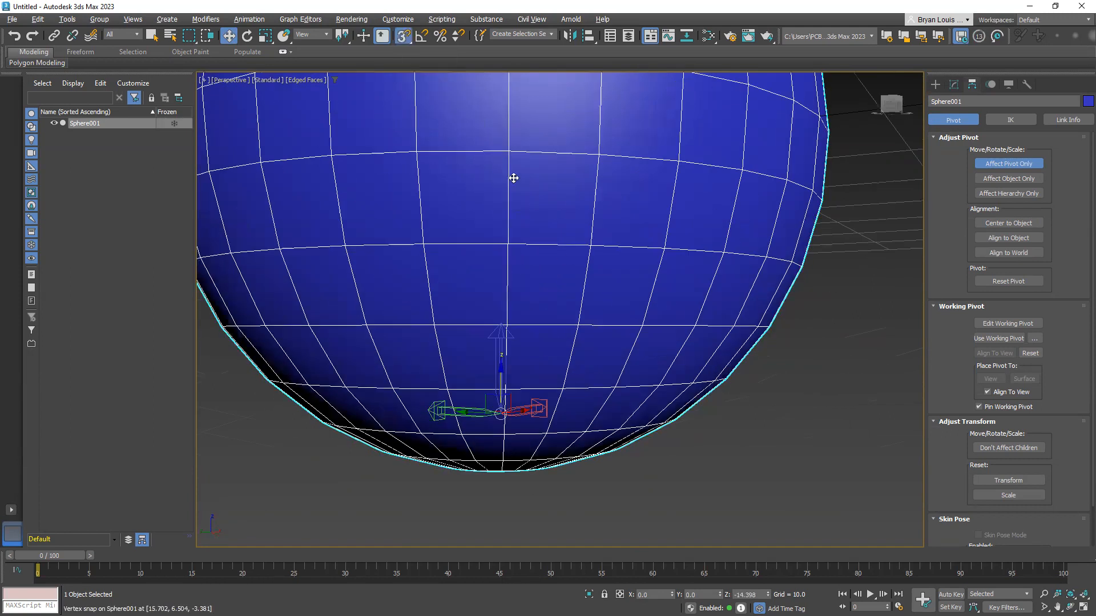
right_click(404, 39)
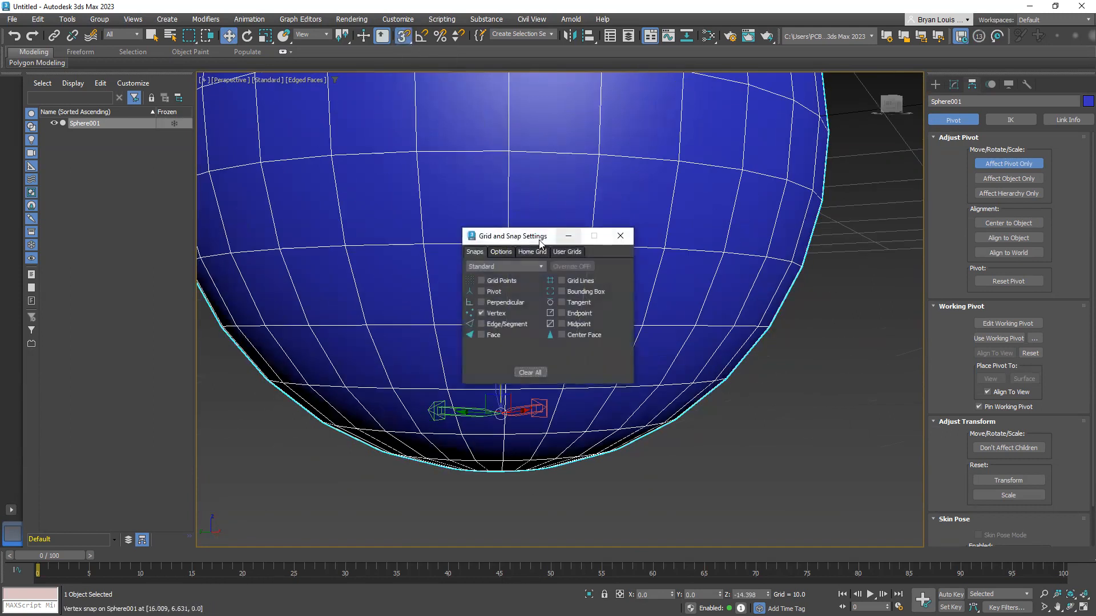
drag(537, 236, 681, 163)
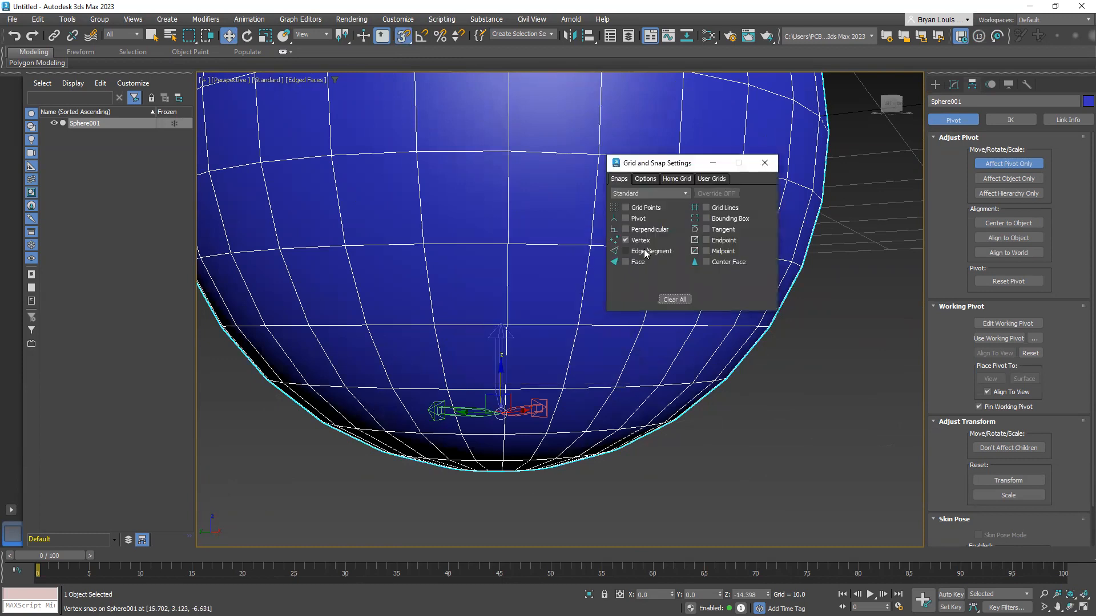
click(765, 163)
alt+middle_drag(464, 320, 507, 340)
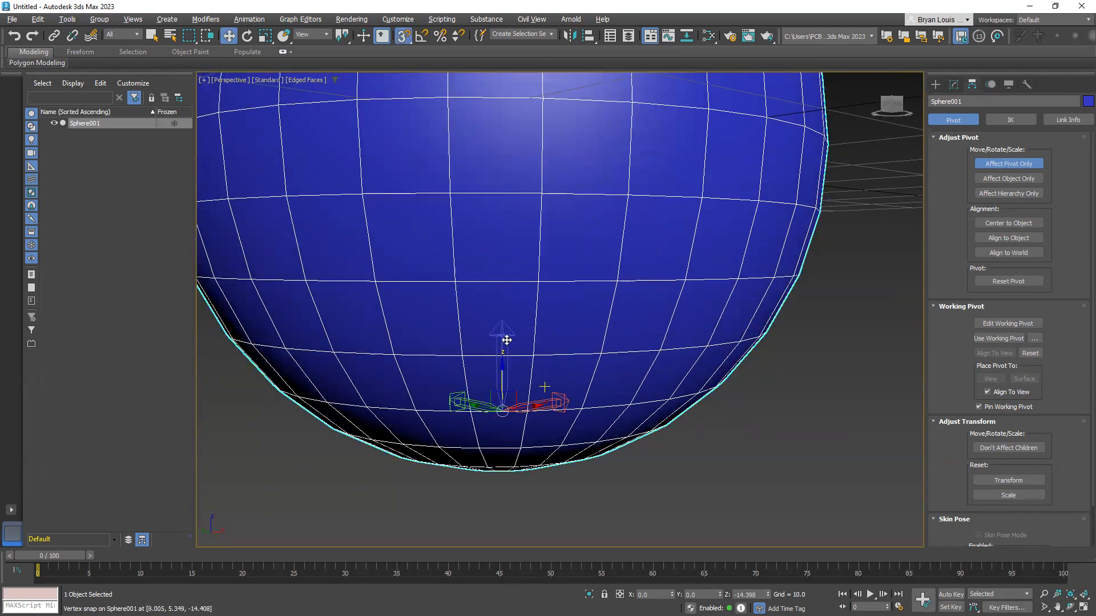
right_click(402, 42)
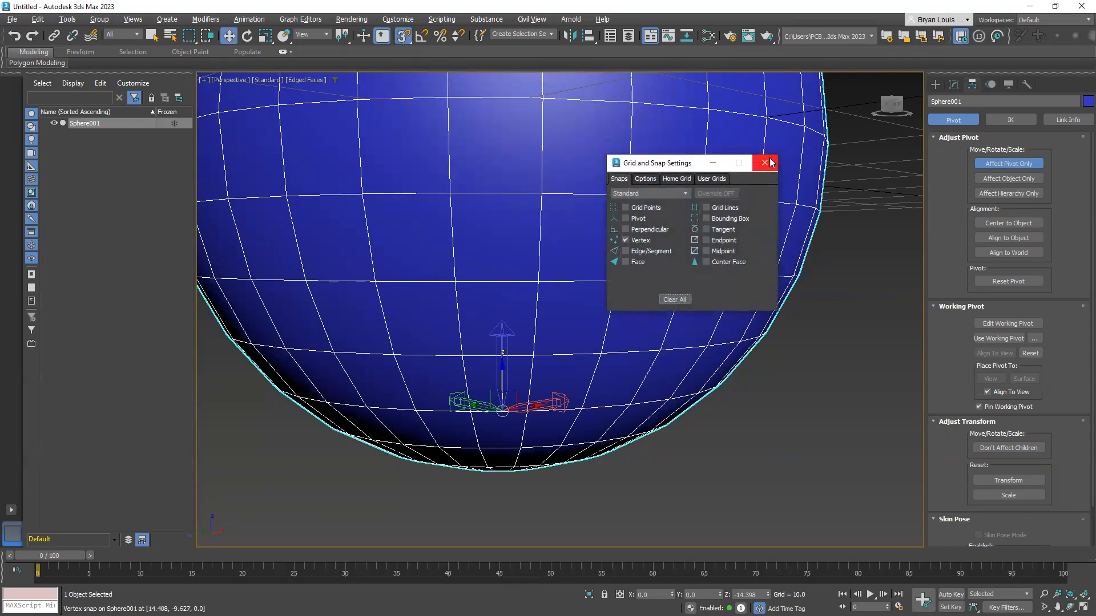
click(764, 163)
Snap the pivot to the sphere's bottom pole vertex at Z -17.328 and turn off Affect Pivot Only
alt+middle_drag(489, 349, 486, 317)
drag(489, 313, 482, 401)
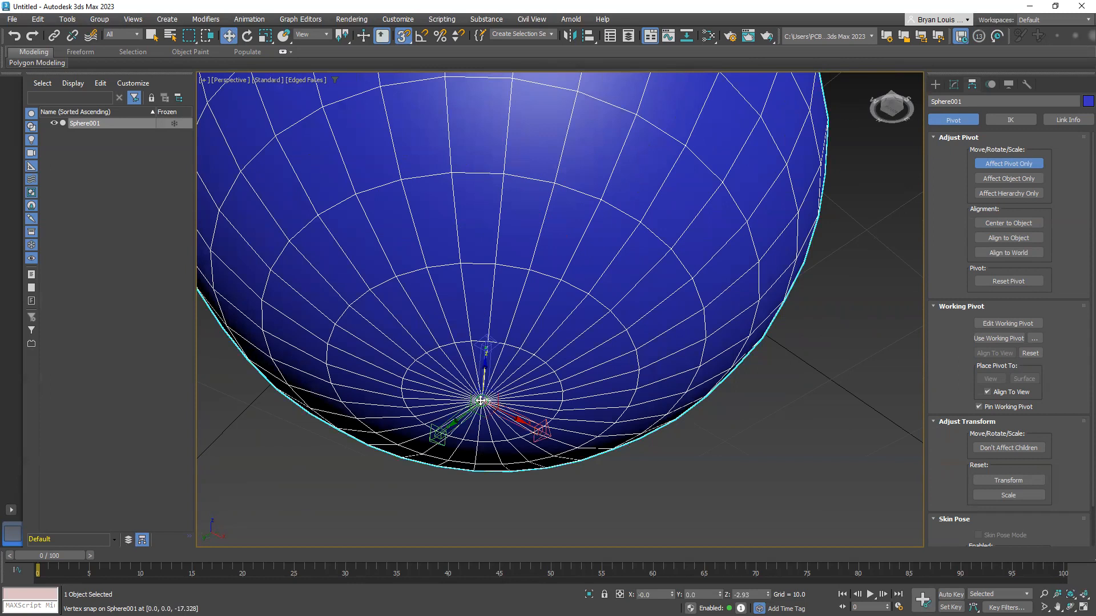
alt+middle_drag(481, 401, 570, 421)
key(z)
alt+middle_drag(543, 367, 538, 342)
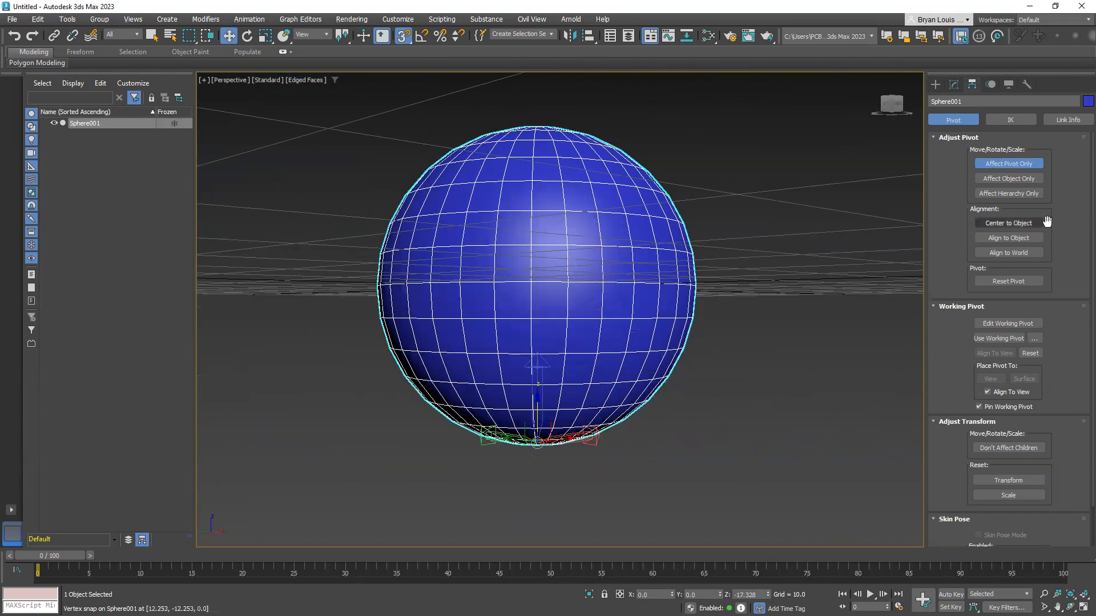
click(1009, 164)
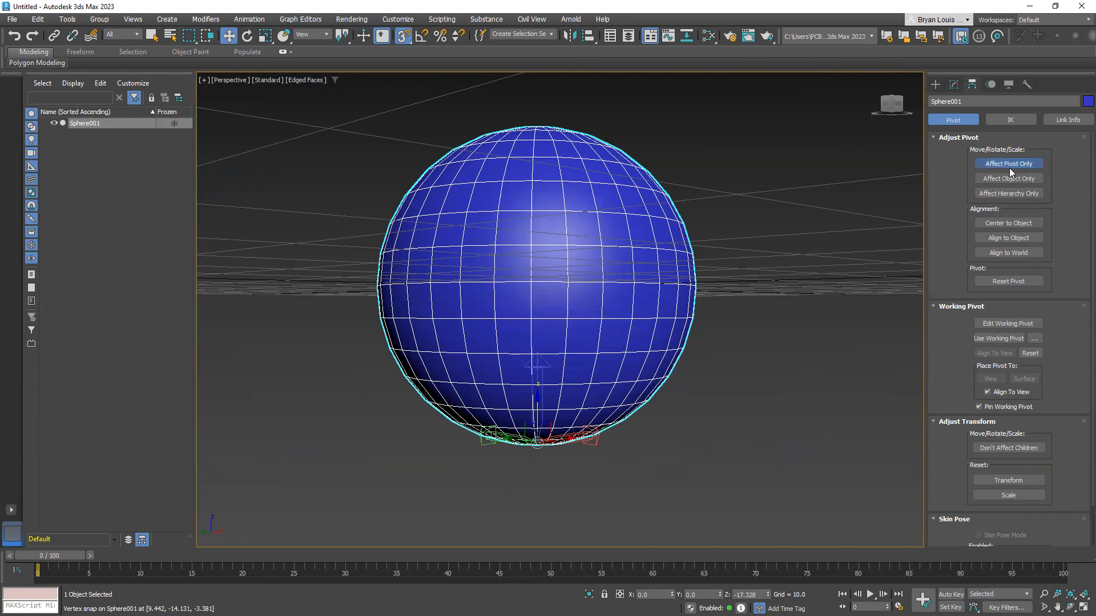
click(1009, 163)
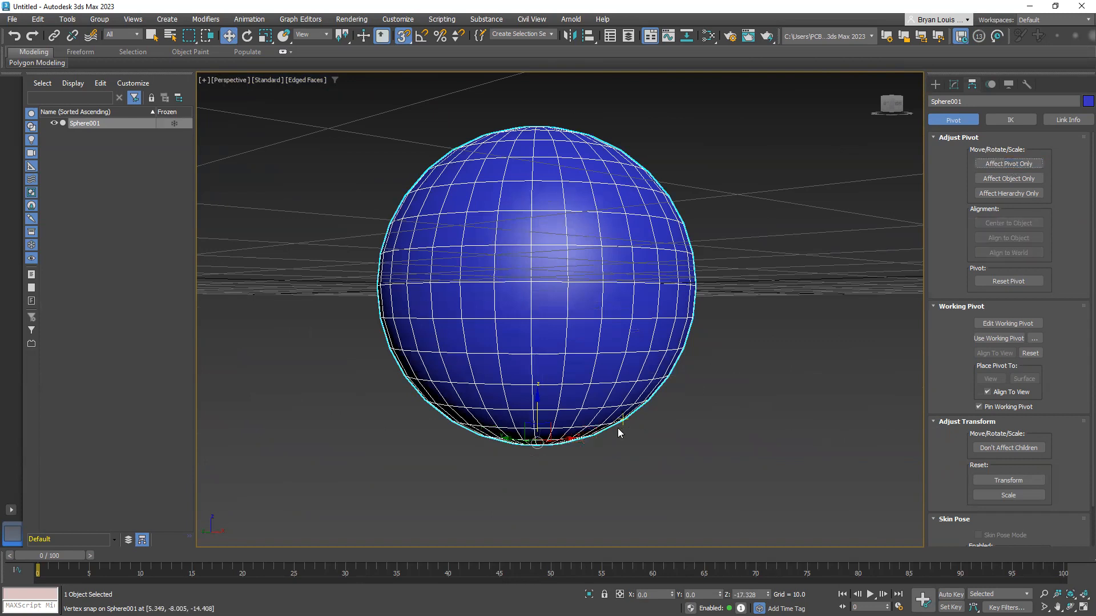
Set the sphere's Z position to 0 so its bottom rests on the grid, and deselect it
alt+middle_drag(526, 440, 651, 481)
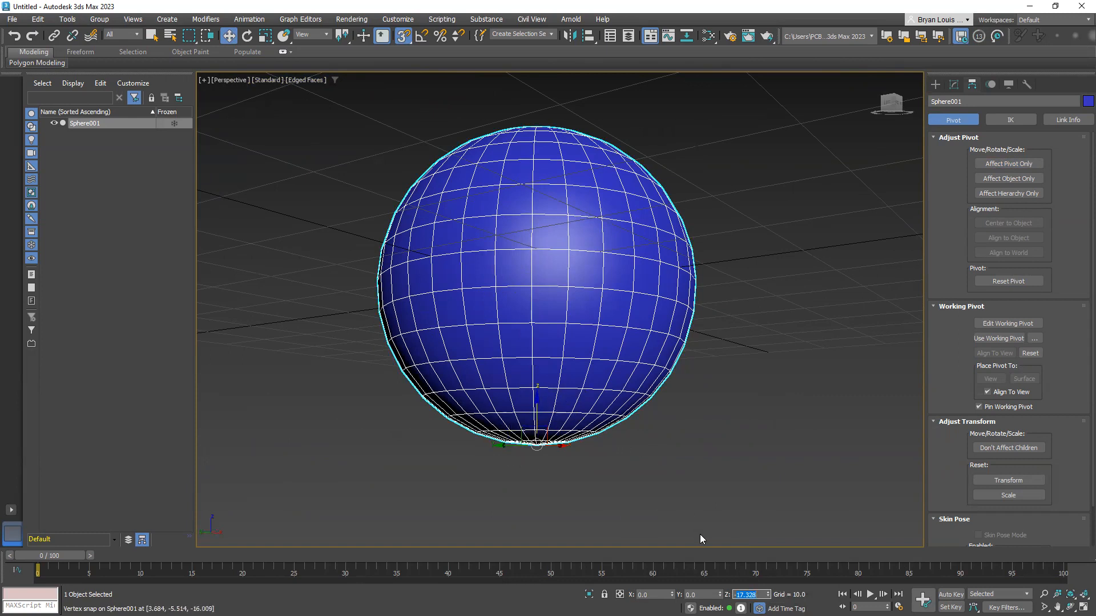
alt+middle_drag(524, 377, 529, 398)
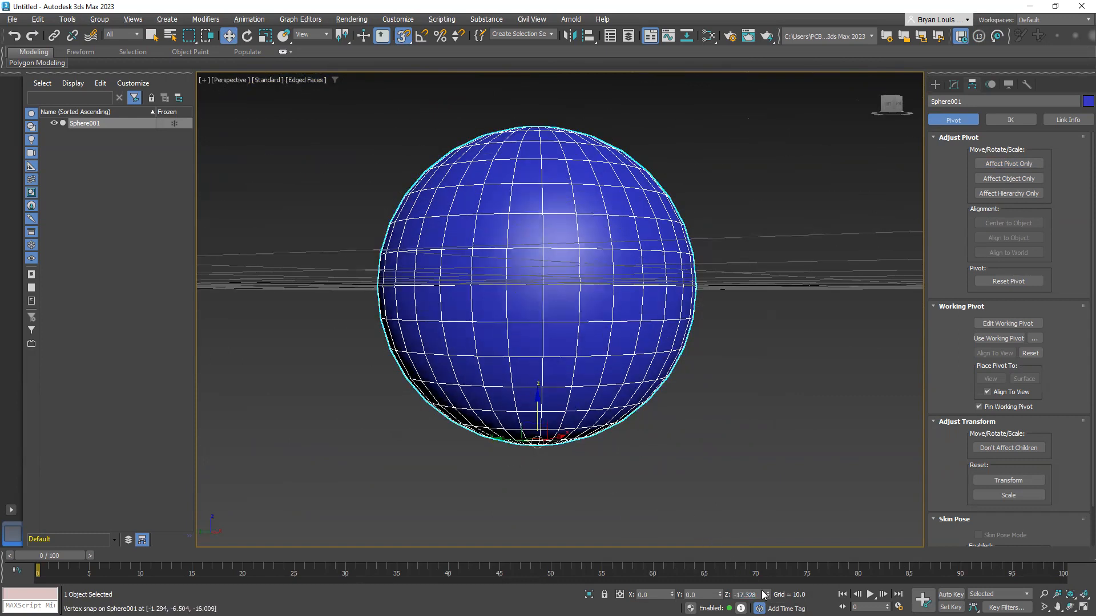
key(Return)
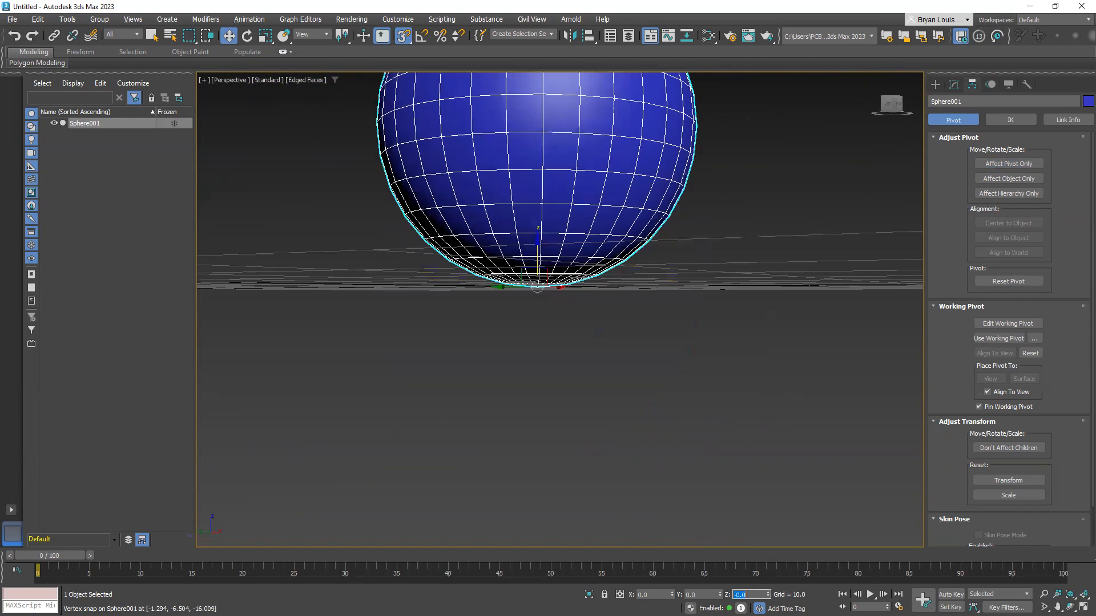
click(658, 346)
scroll(451, 281, up, 6)
scroll(562, 299, down, 4)
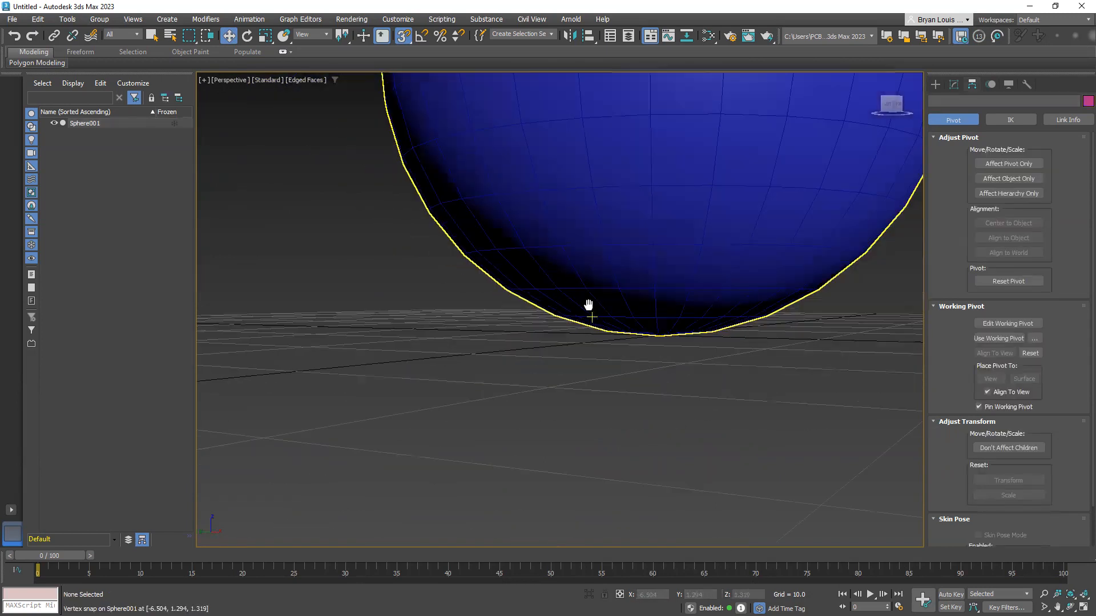
Select the sphere and inspect its bottom pivot and its contact with the grid from several angles
click(491, 256)
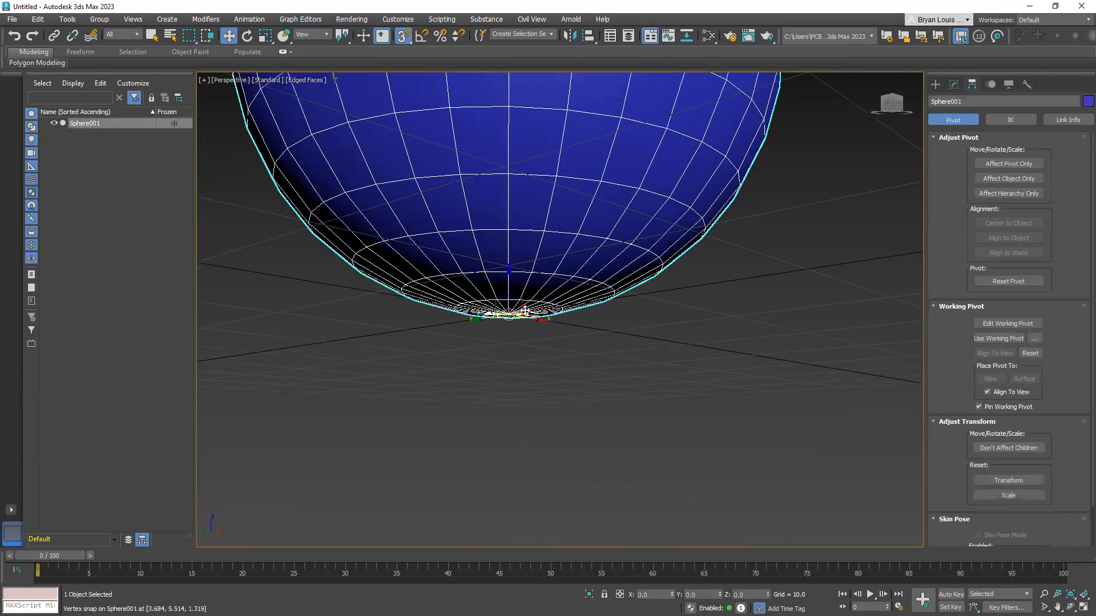
scroll(558, 307, down, 5)
scroll(557, 309, down, 4)
alt+middle_drag(542, 342, 461, 351)
scroll(520, 290, up, 4)
middle_drag(526, 291, 497, 328)
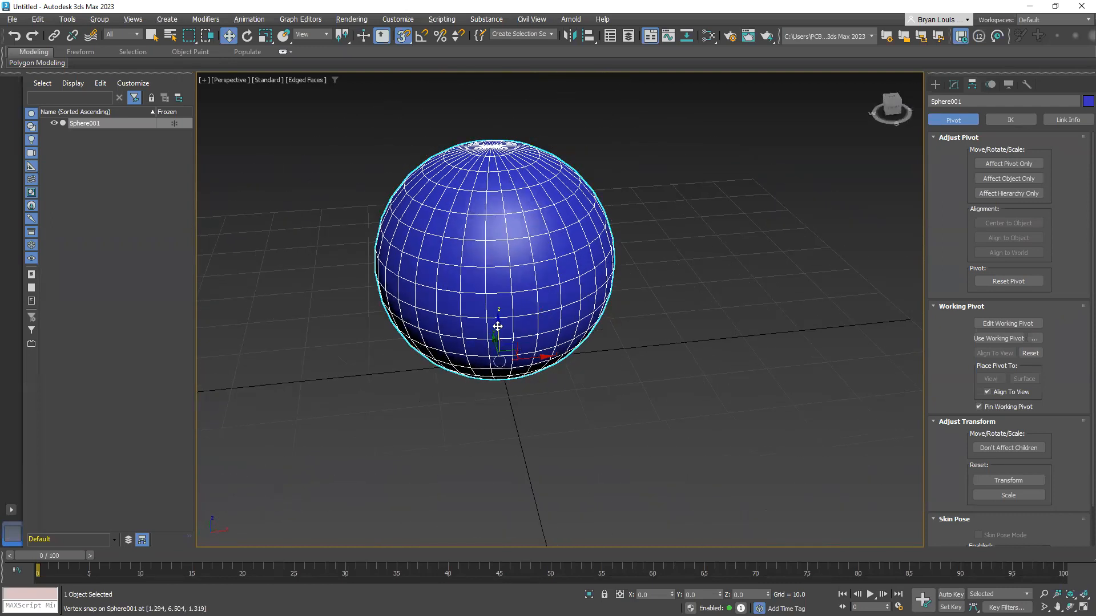
mouse_move(403, 379)
alt+middle_down()
mouse_move(428, 350)
mouse_move(431, 406)
mouse_move(511, 406)
alt+middle_up()
key(F4)
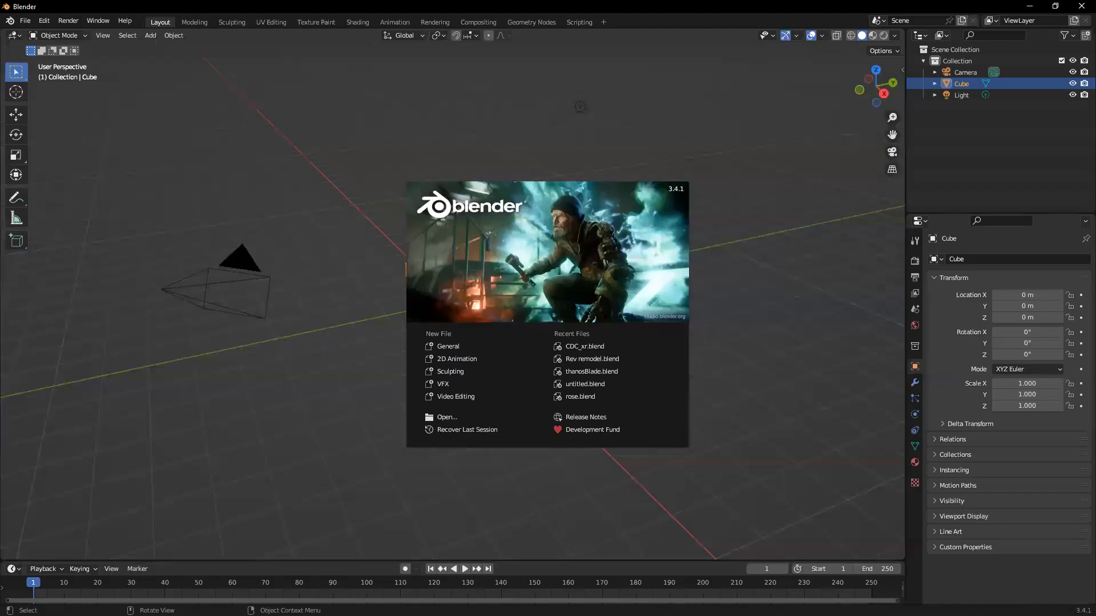
Switch to Blender, dismiss the splash screen and delete the default cube
click(761, 353)
middle_drag(500, 377, 451, 322)
scroll(433, 354, up, 3)
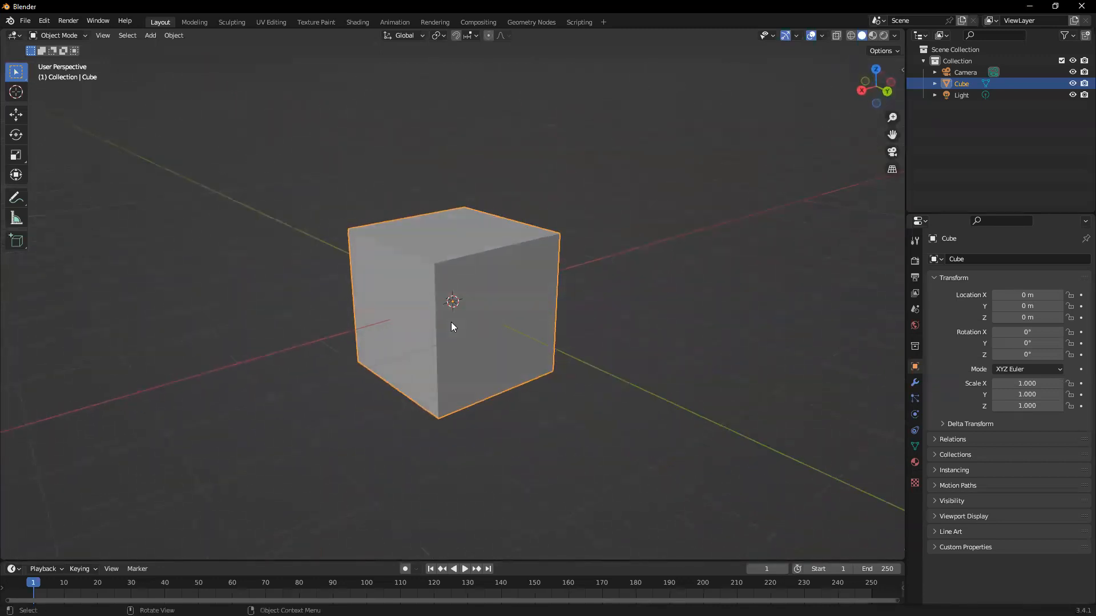
key(c)
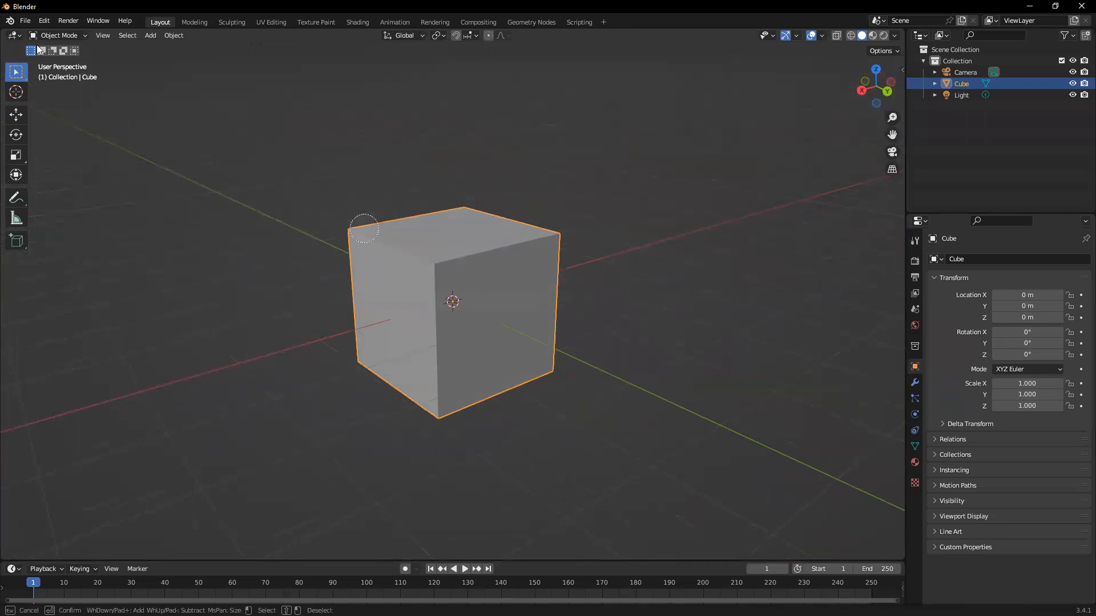
key(Escape)
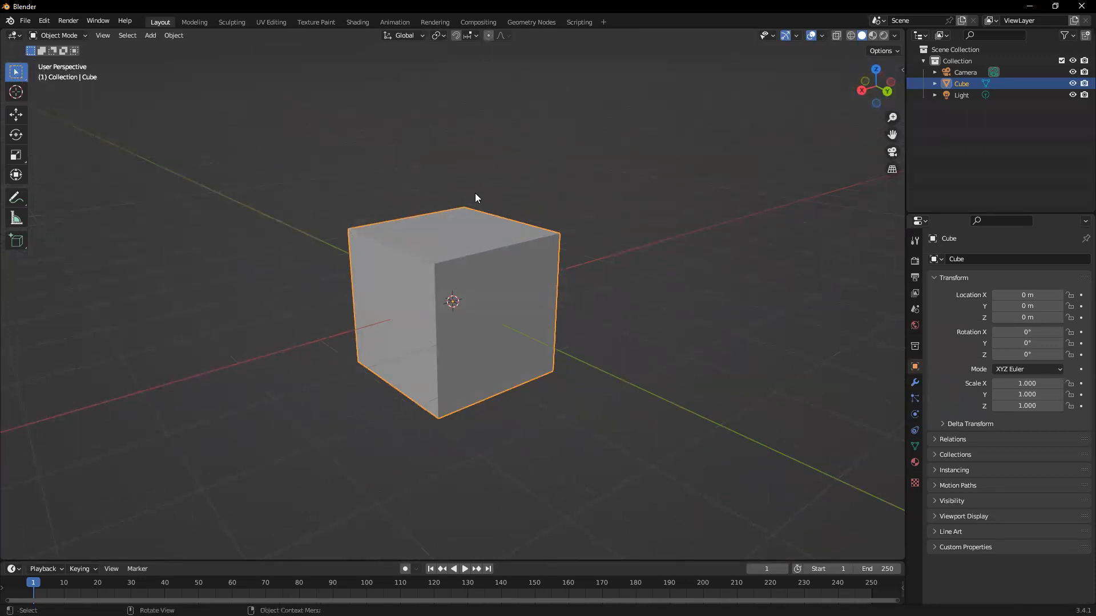
key(x)
click(480, 313)
middle_drag(488, 269, 502, 279)
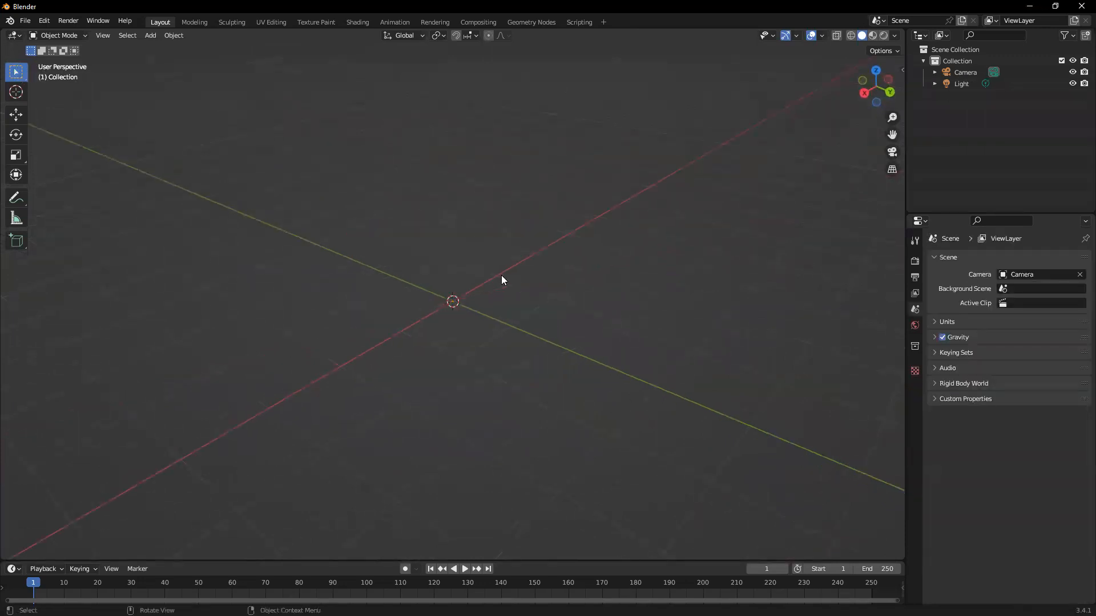
Enable the Screencast Keys overlay in the 3D viewport
key(n)
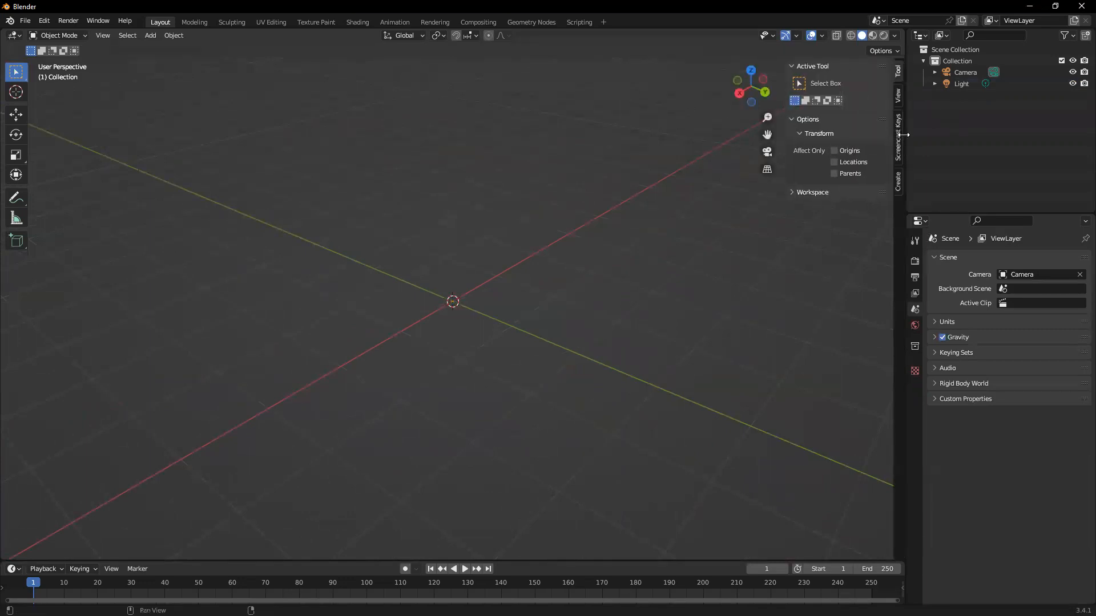
click(898, 137)
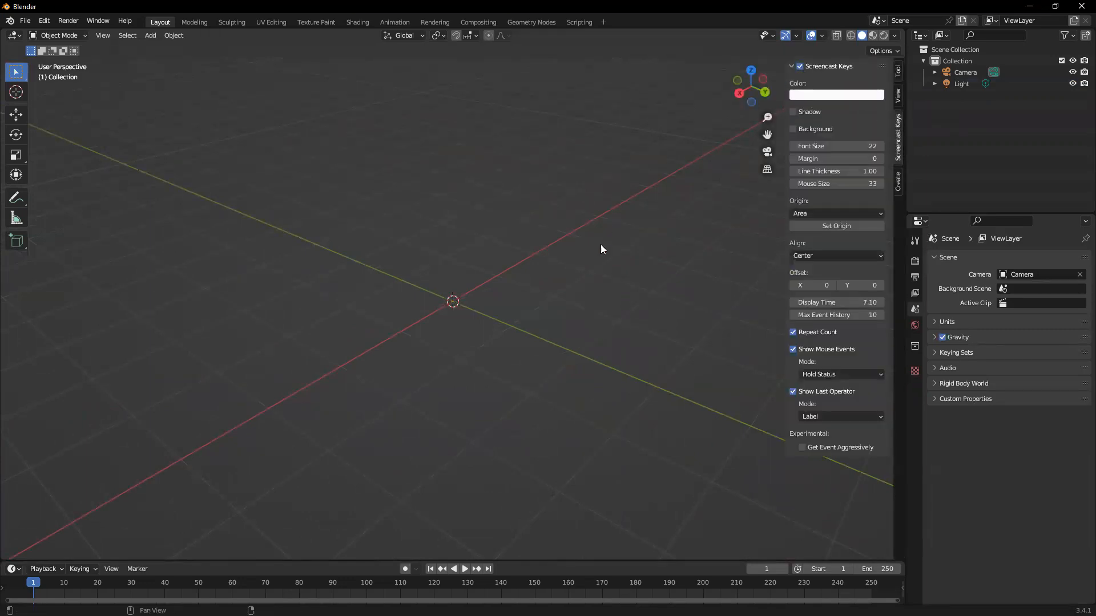
key(n)
Add a UV sphere mesh at the world origin
key(shift)
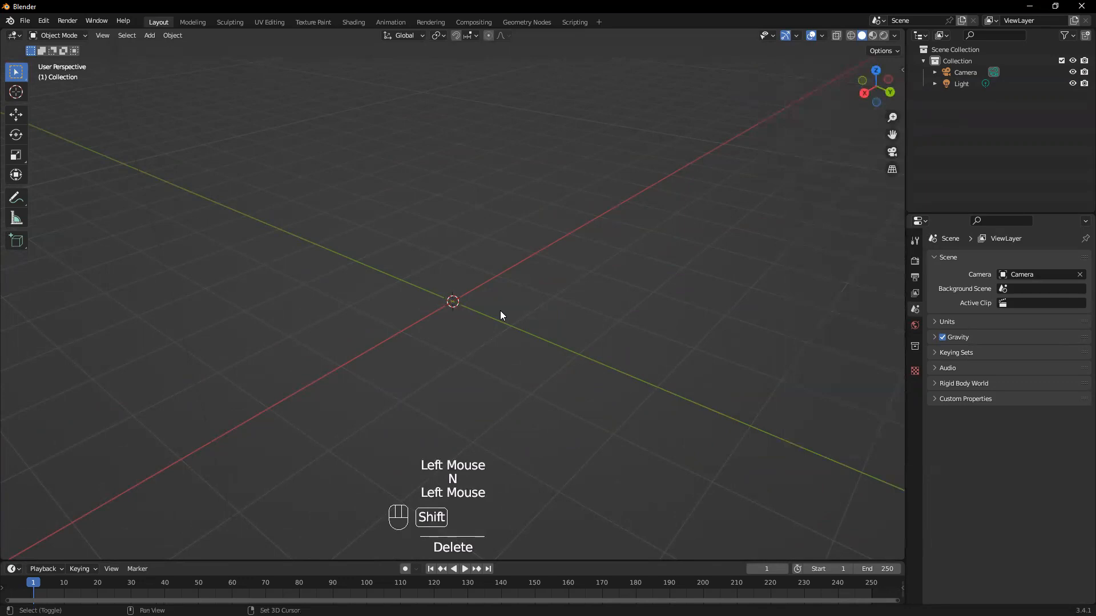
key(shift+a)
mouse_move(500, 313)
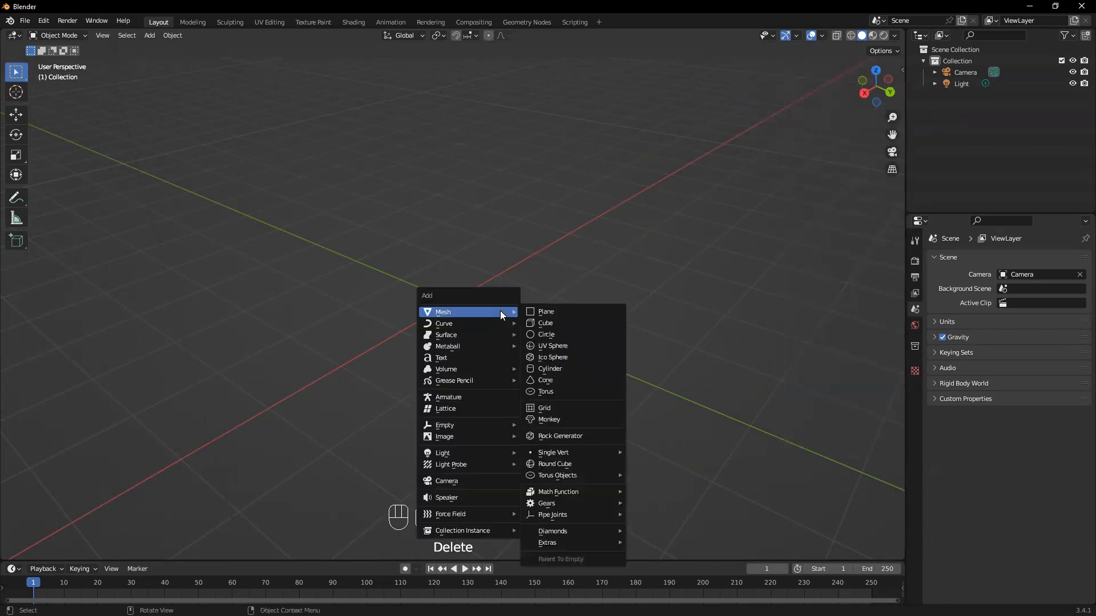
click(557, 342)
scroll(491, 303, up, 2)
middle_drag(491, 302, 497, 259)
click(497, 259)
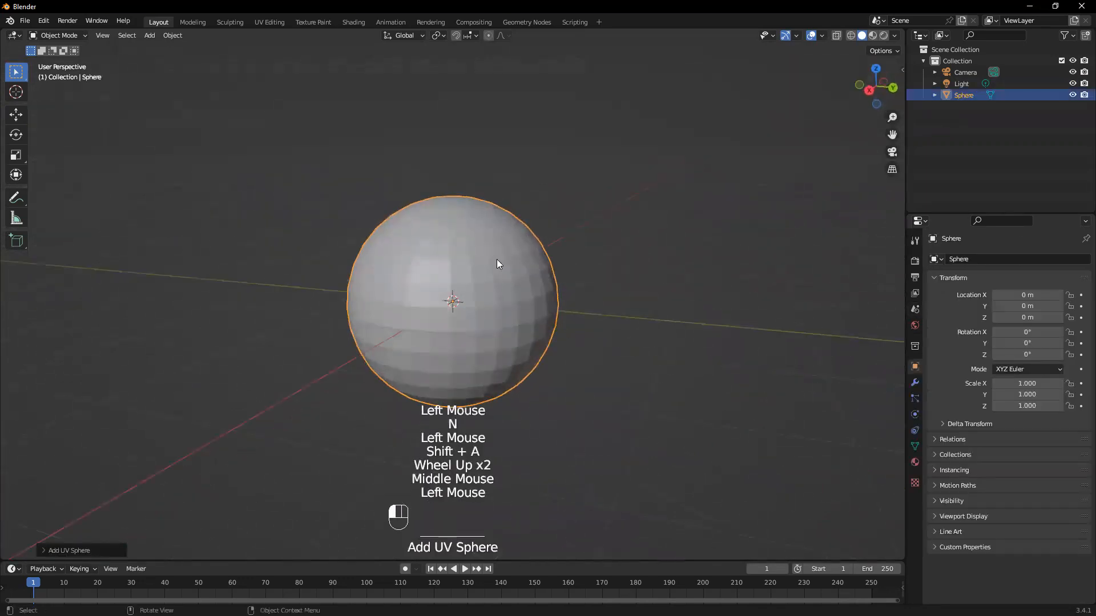
Shade the UV sphere smooth and deselect it
scroll(600, 316, up, 2)
right_click(473, 253)
click(472, 254)
middle_drag(641, 294, 623, 230)
click(623, 231)
middle_drag(425, 298, 464, 291)
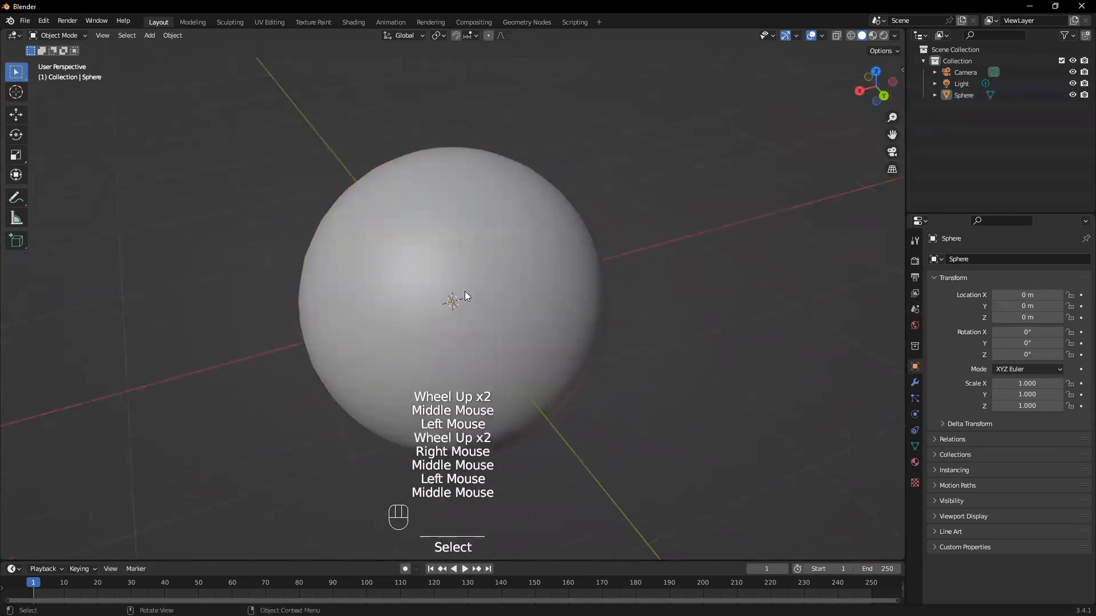
Try raising the sphere along the global Z axis and undo the move
drag(464, 291, 486, 256)
key(g)
key(z)
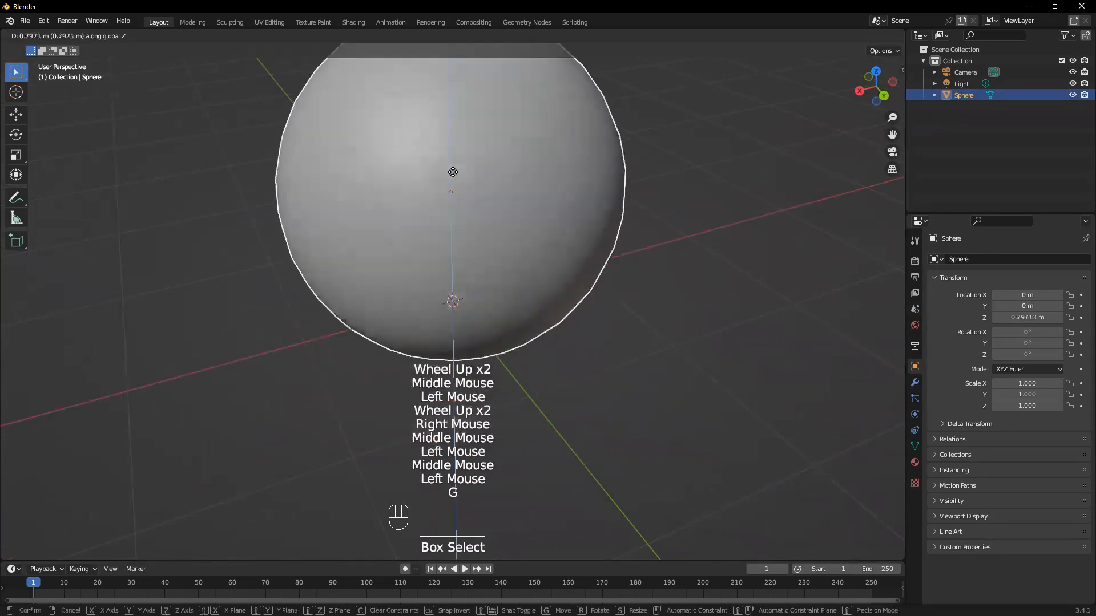
click(492, 181)
middle_drag(462, 203, 447, 320)
key(ctrl+z)
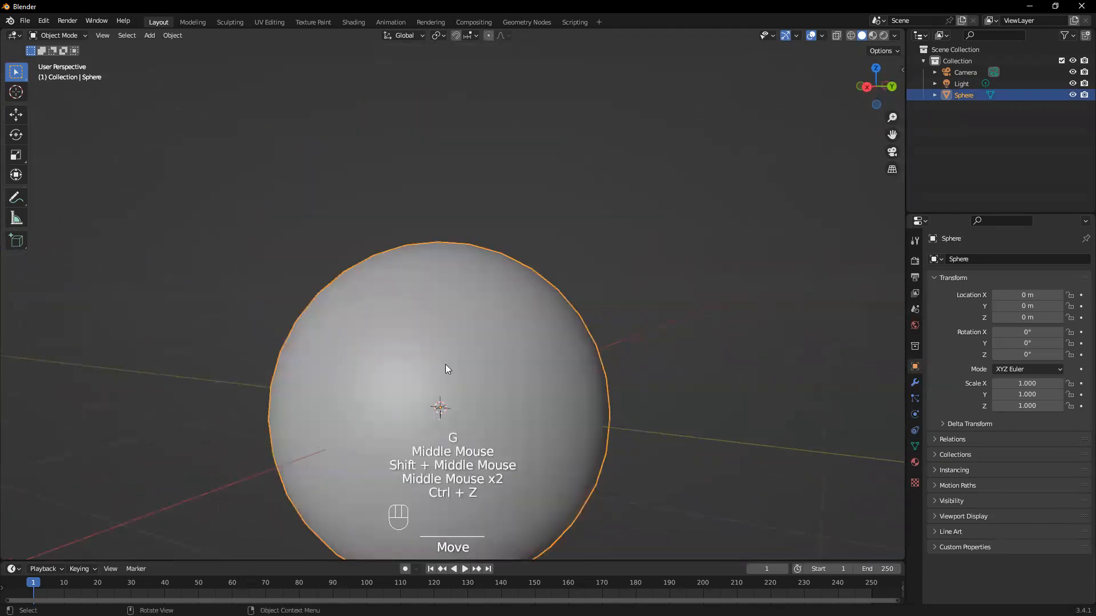
Set the transform options to affect only Origins and select the sphere
scroll(456, 360, down, 2)
mouse_move(479, 356)
middle_down()
mouse_move(526, 347)
mouse_move(485, 346)
middle_up()
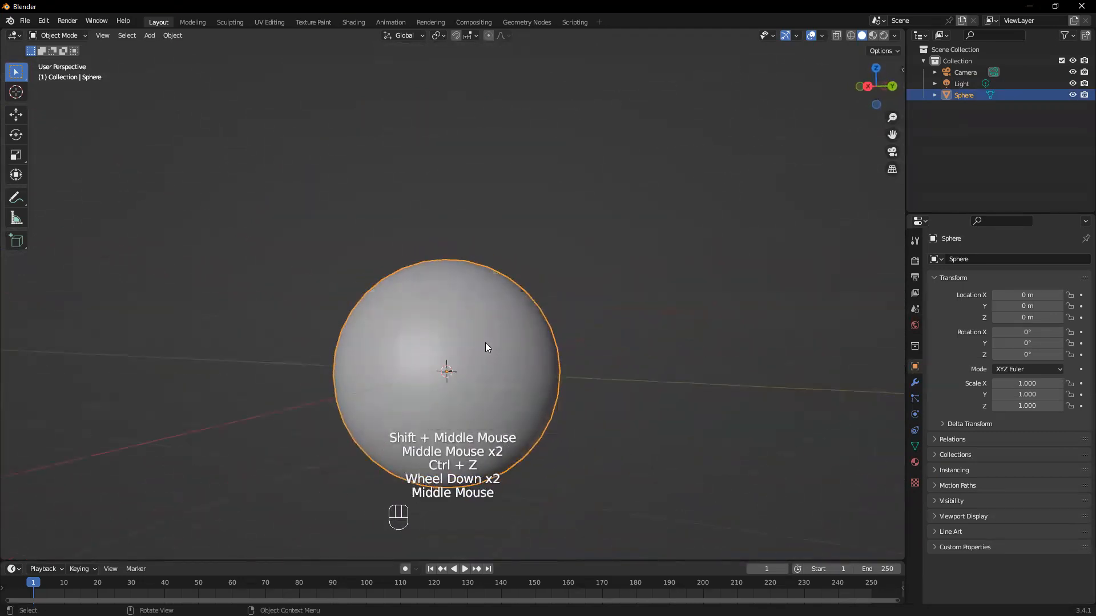
click(485, 343)
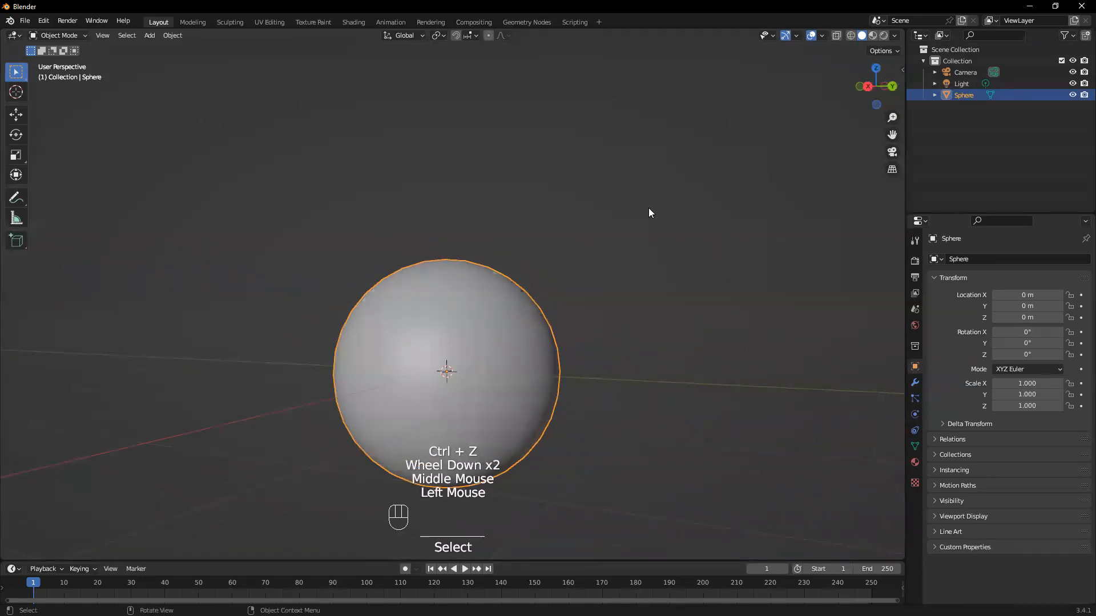
click(724, 355)
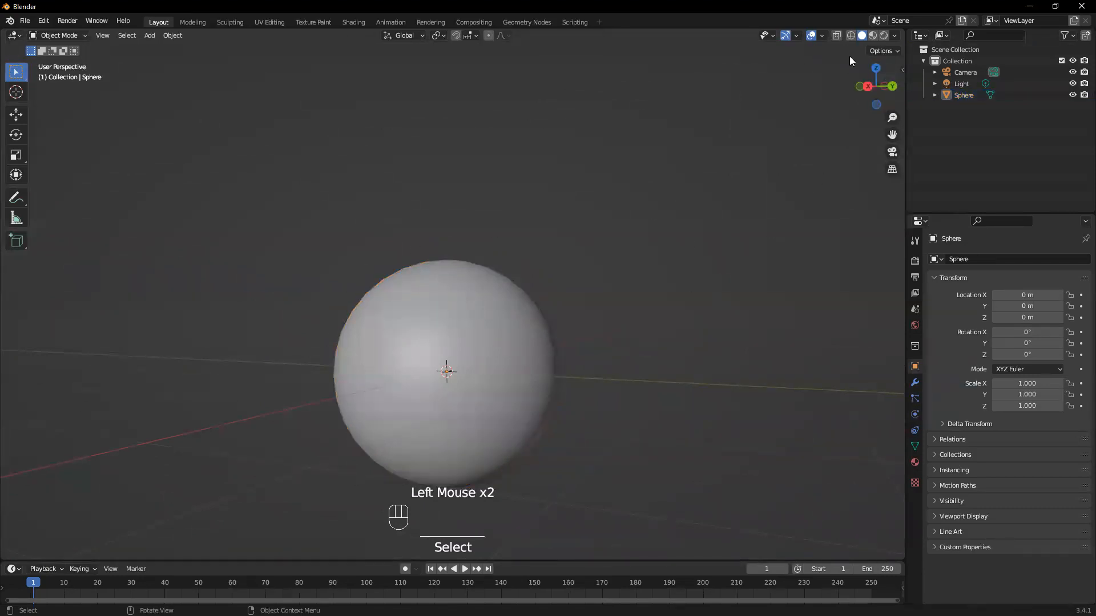
click(882, 51)
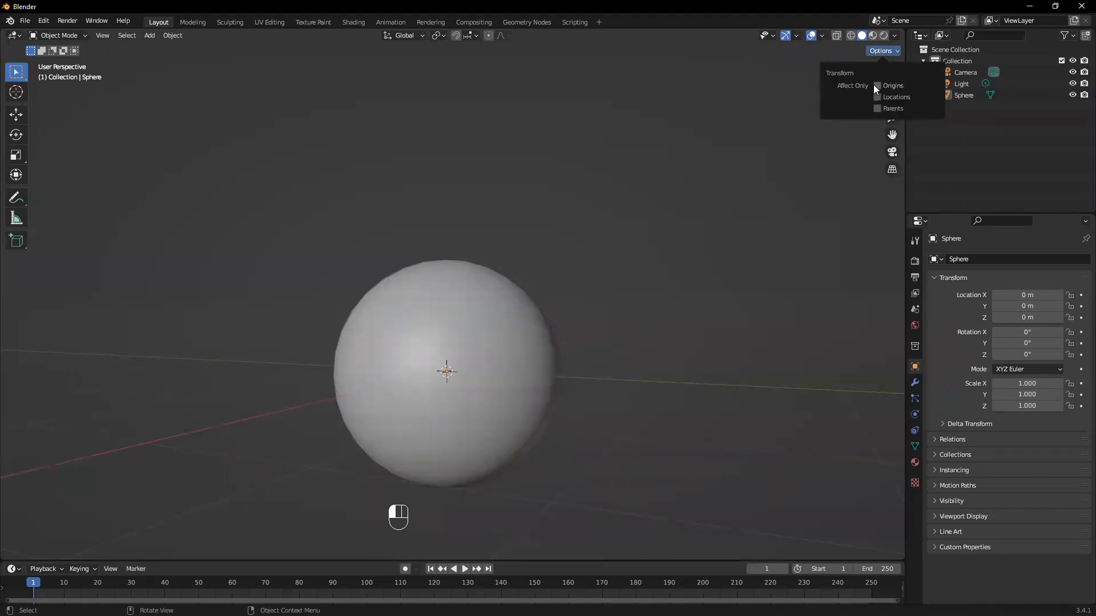
click(578, 217)
click(511, 313)
middle_drag(705, 382, 504, 353)
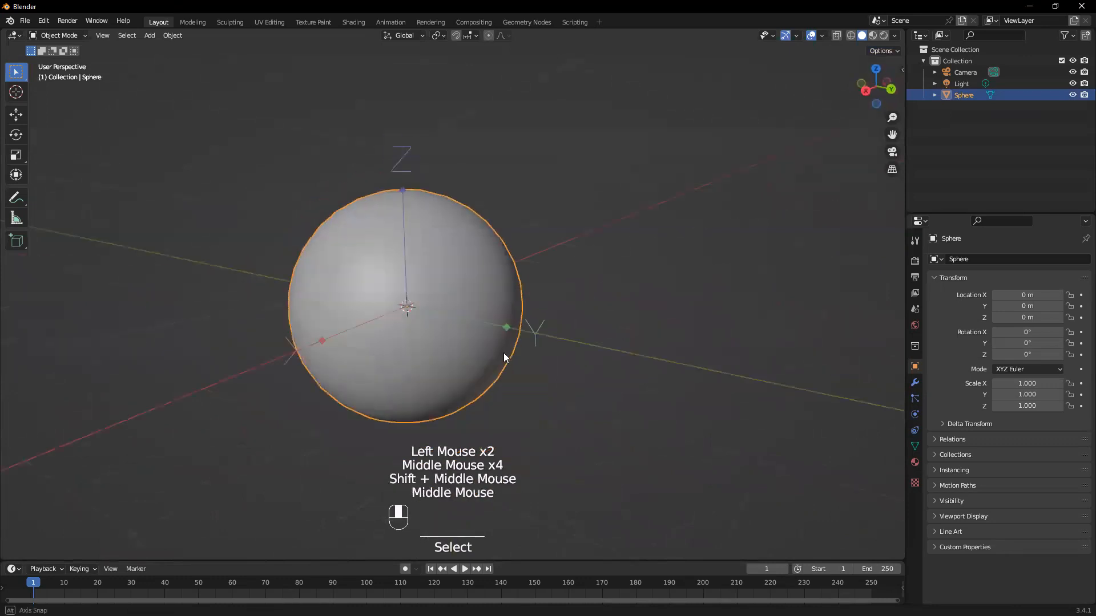
scroll(363, 299, up, 2)
middle_drag(363, 299, 370, 297)
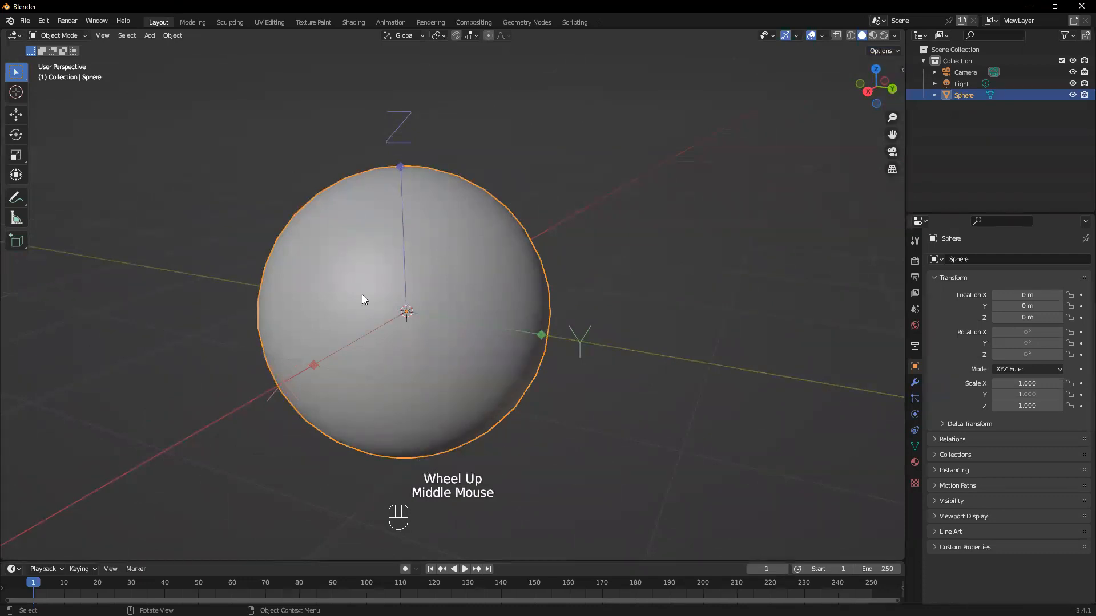
Try moving the sphere's origin freehand to about X -0.71, Y 1.24, Z 0.12 m, and undo the move
key(g)
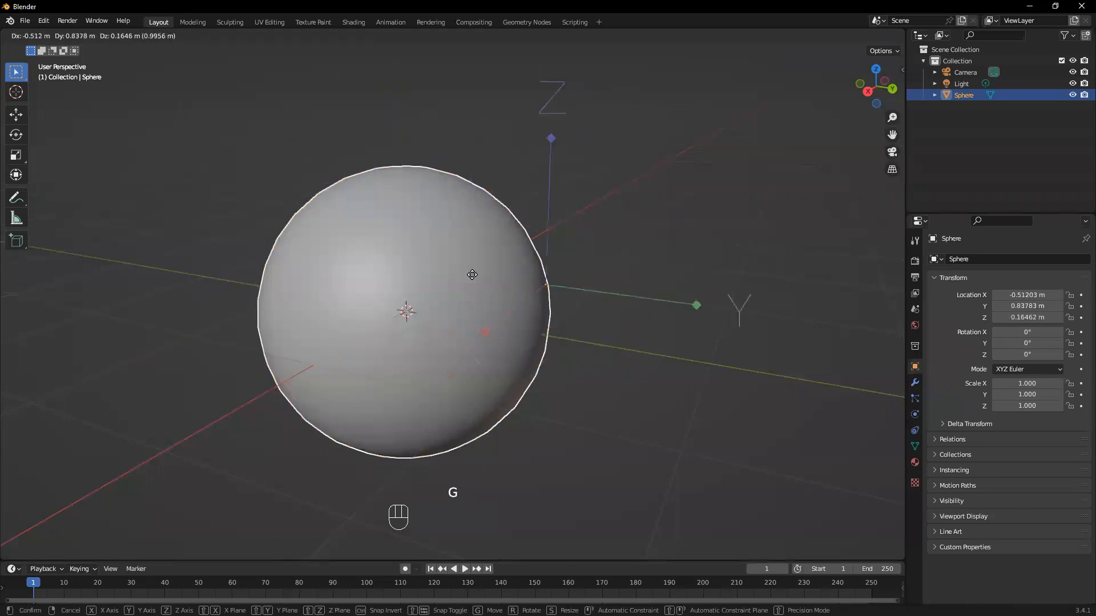
click(600, 262)
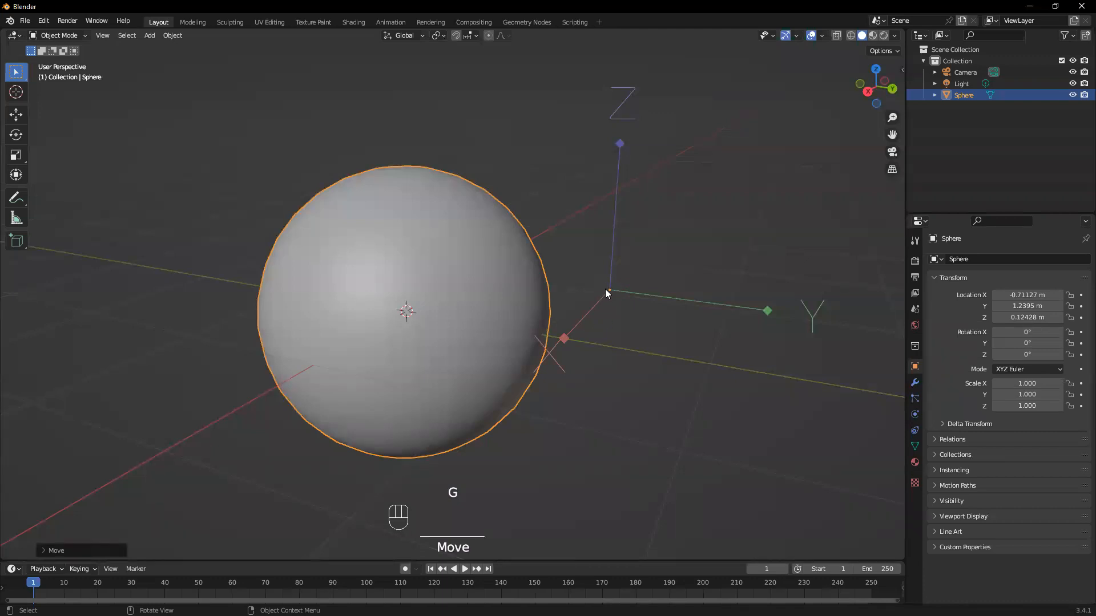
key(ctrl+z)
Turn on snapping with Vertex as the snap target
middle_drag(384, 332, 391, 280)
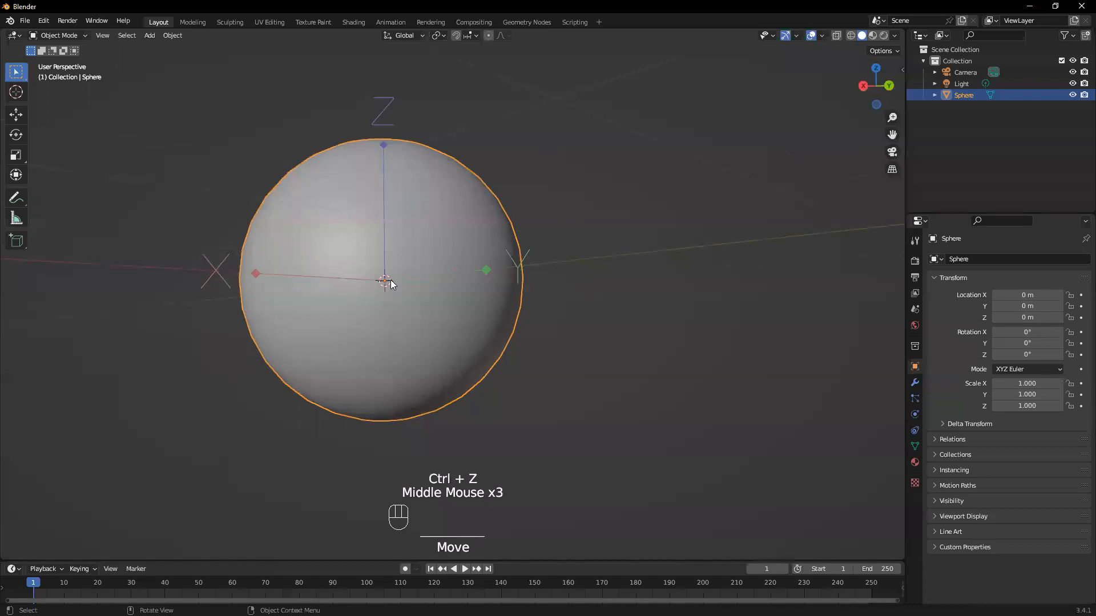
scroll(390, 280, up, 1)
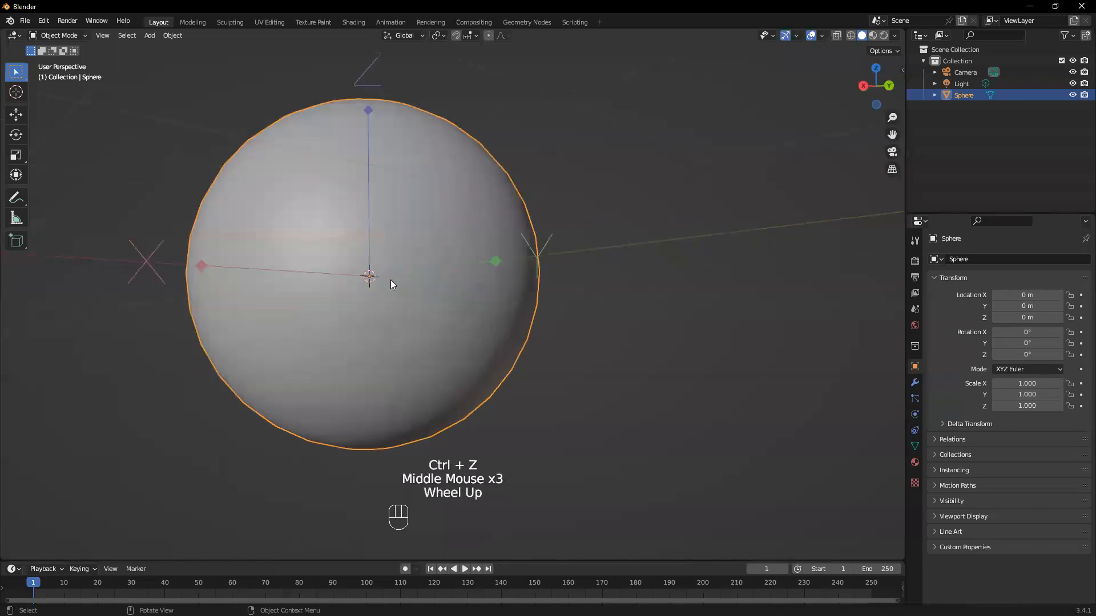
middle_drag(390, 280, 398, 264)
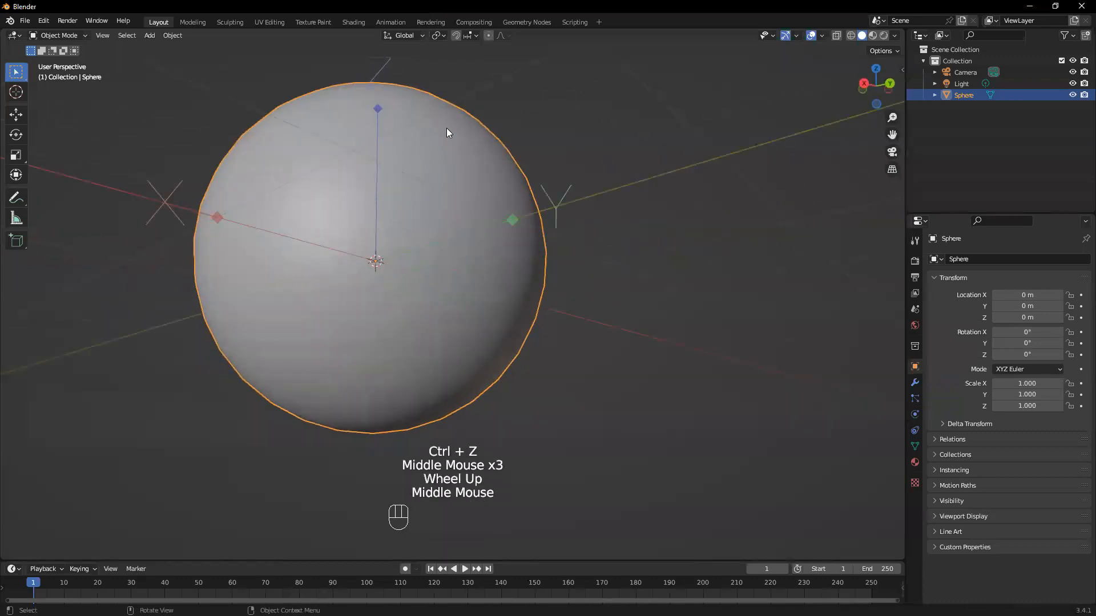
click(456, 35)
drag(472, 37, 447, 83)
middle_drag(508, 203, 393, 228)
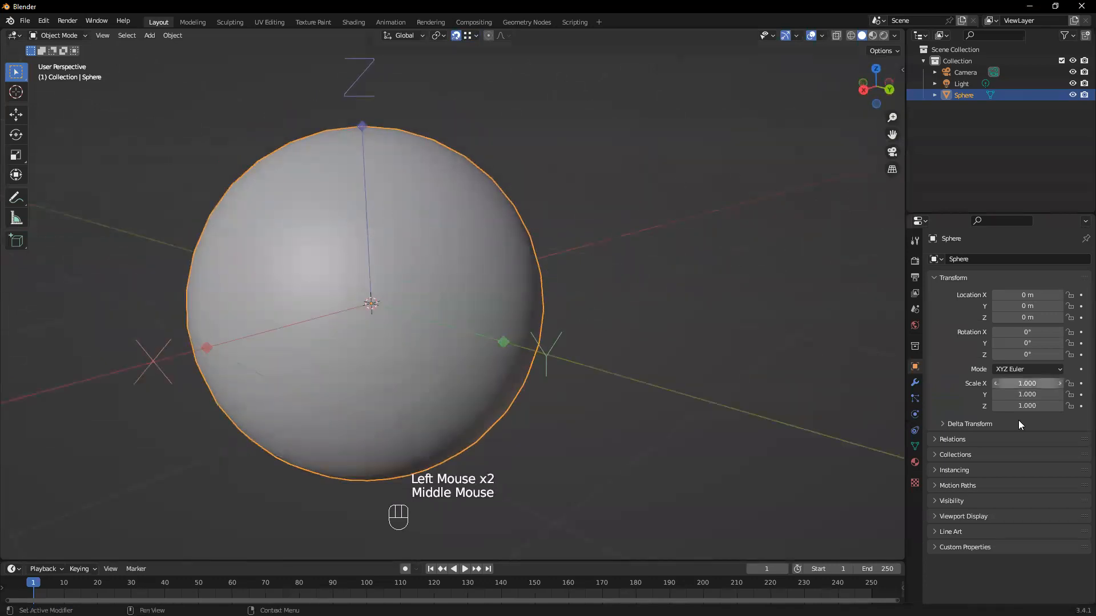
Enable the Wireframe option in the sphere's viewport display settings
middle_drag(313, 355, 372, 393)
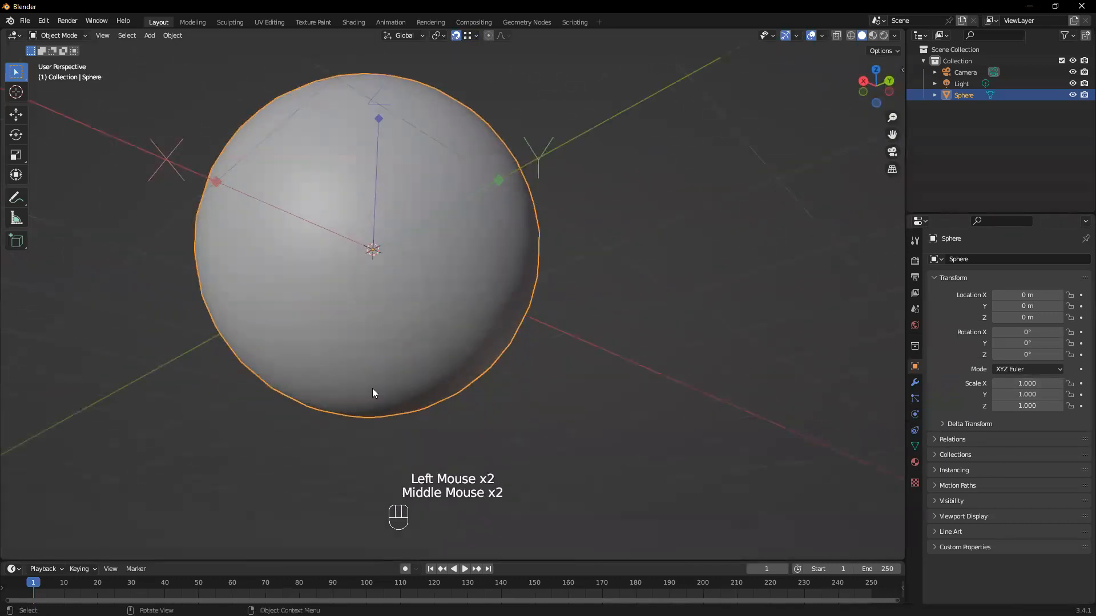
middle_drag(423, 264, 949, 219)
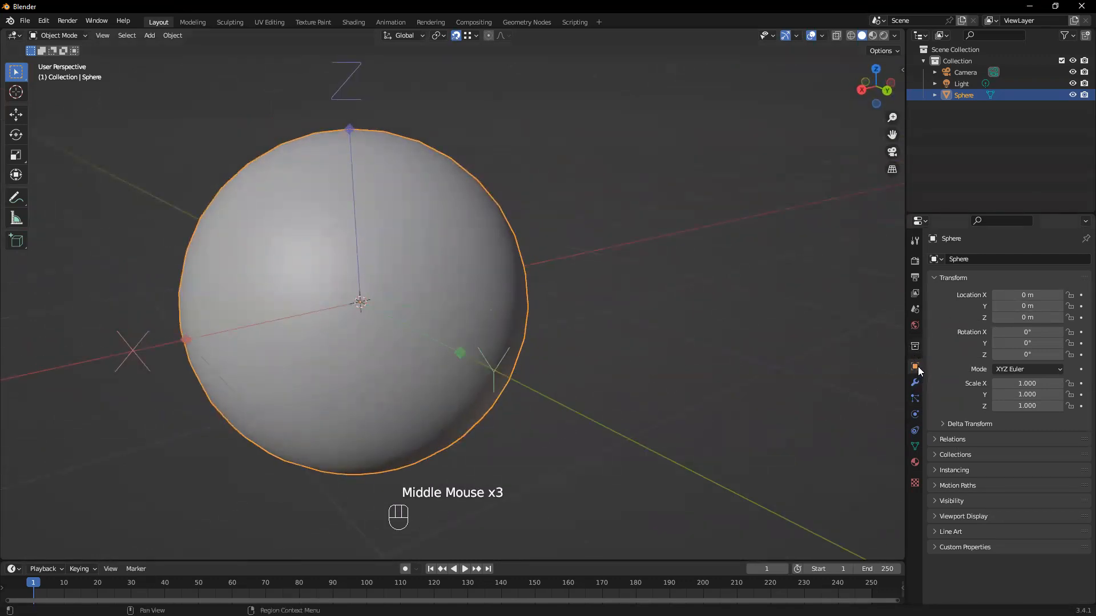
scroll(1011, 489, down, 3)
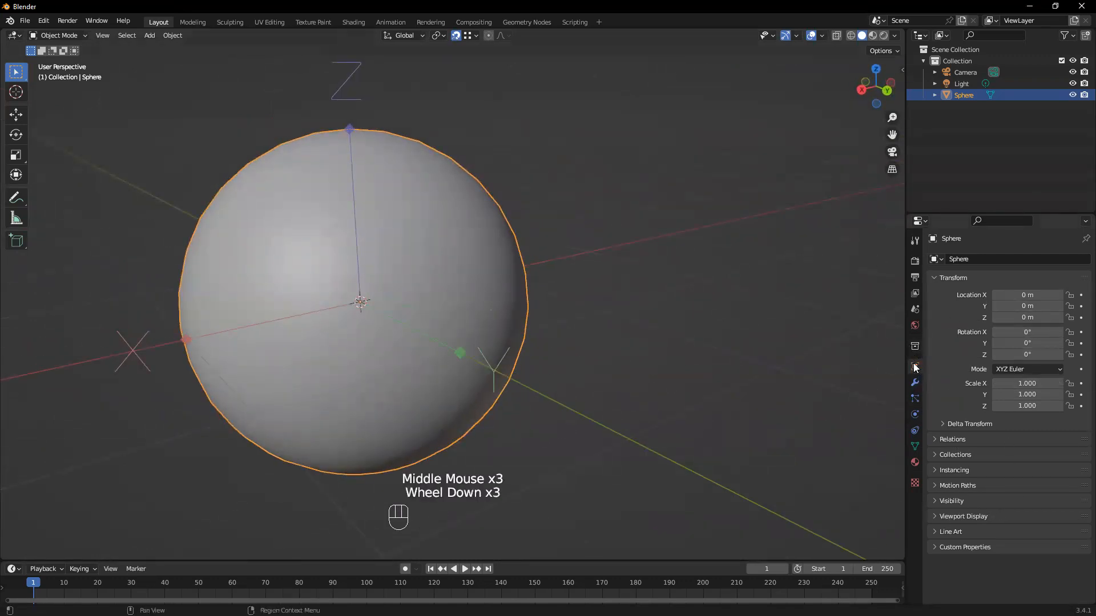
click(940, 501)
click(941, 501)
click(936, 515)
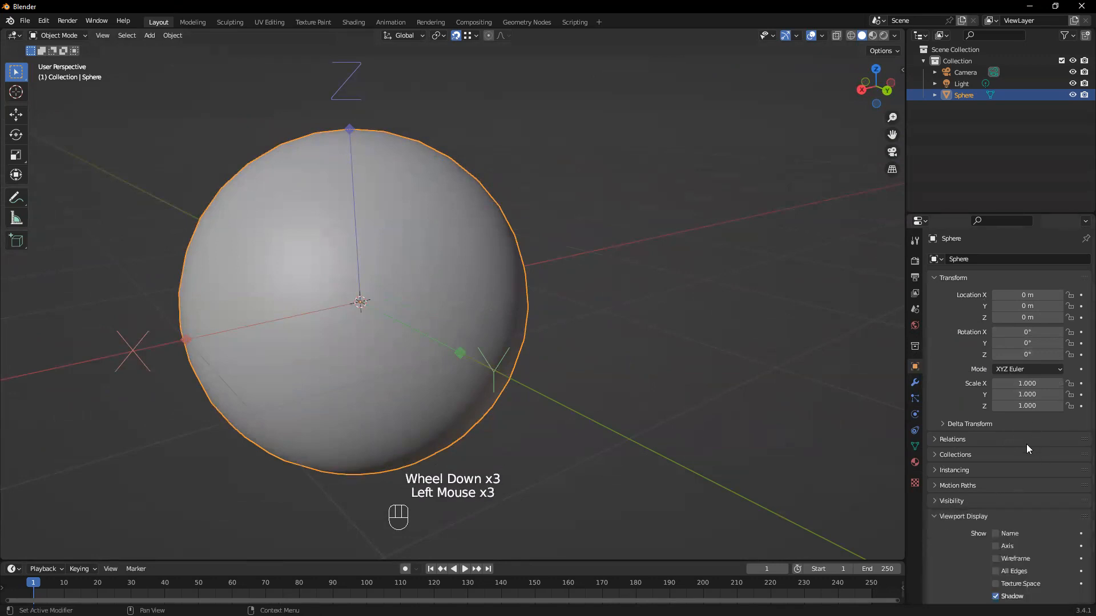
scroll(1047, 445, down, 2)
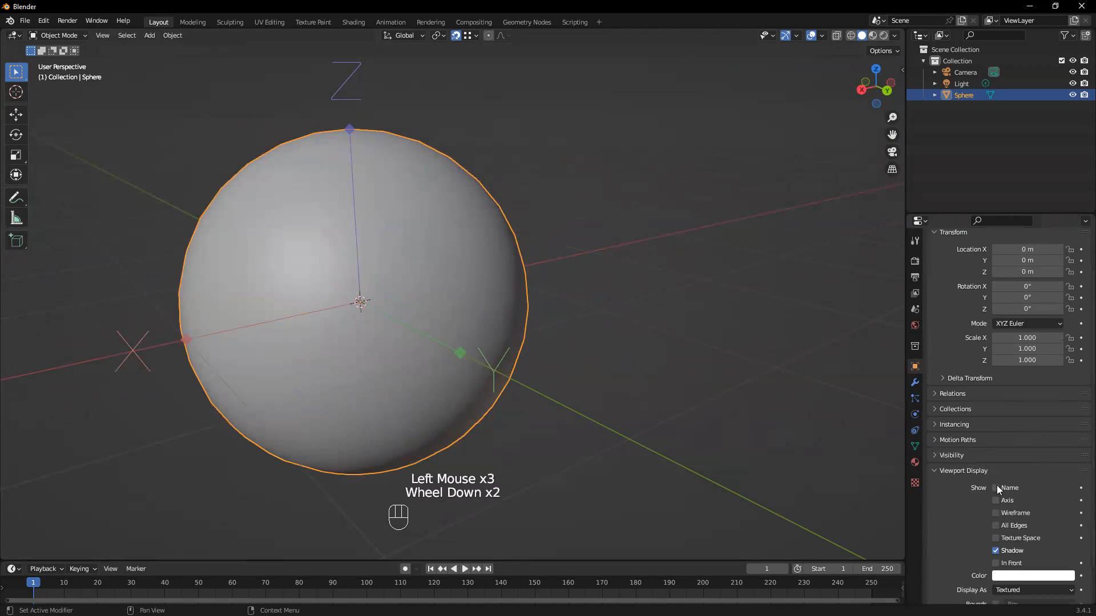
click(1000, 514)
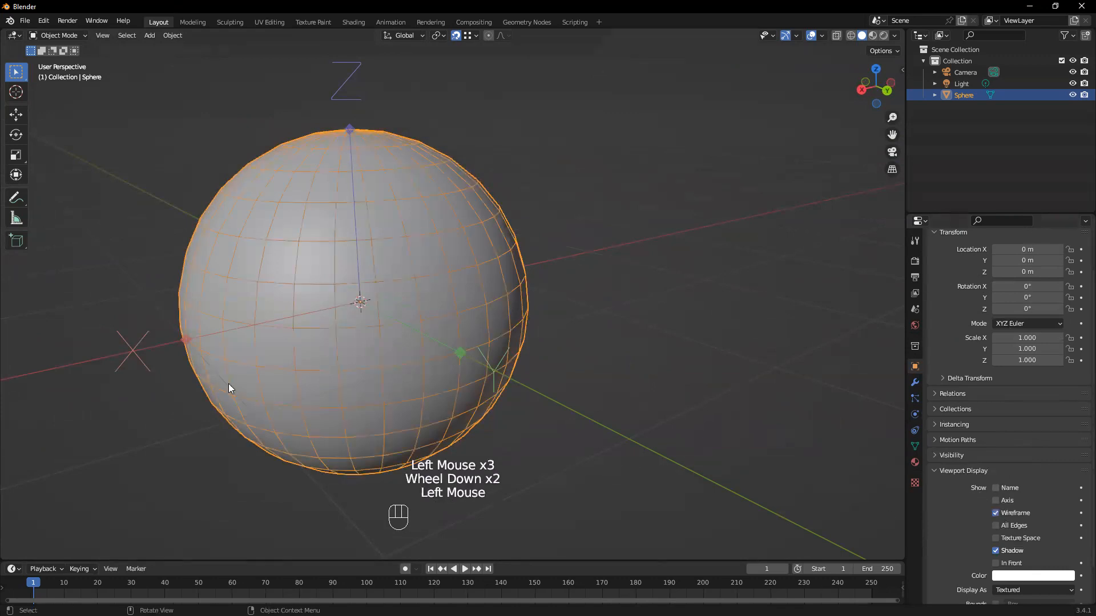
middle_drag(229, 384, 438, 329)
middle_drag(368, 320, 337, 284)
click(379, 290)
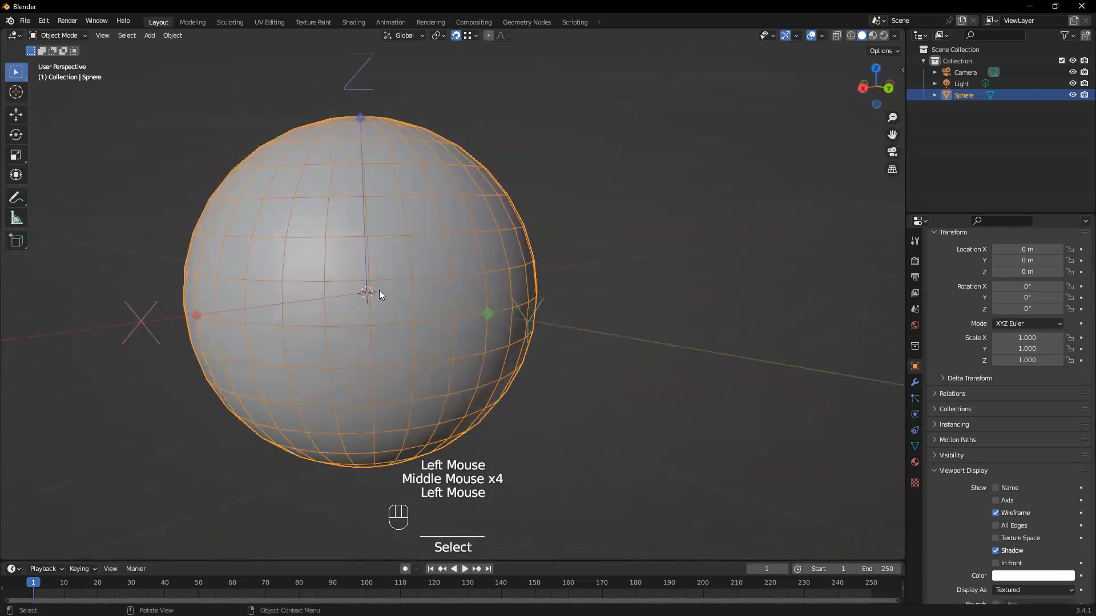
key(g)
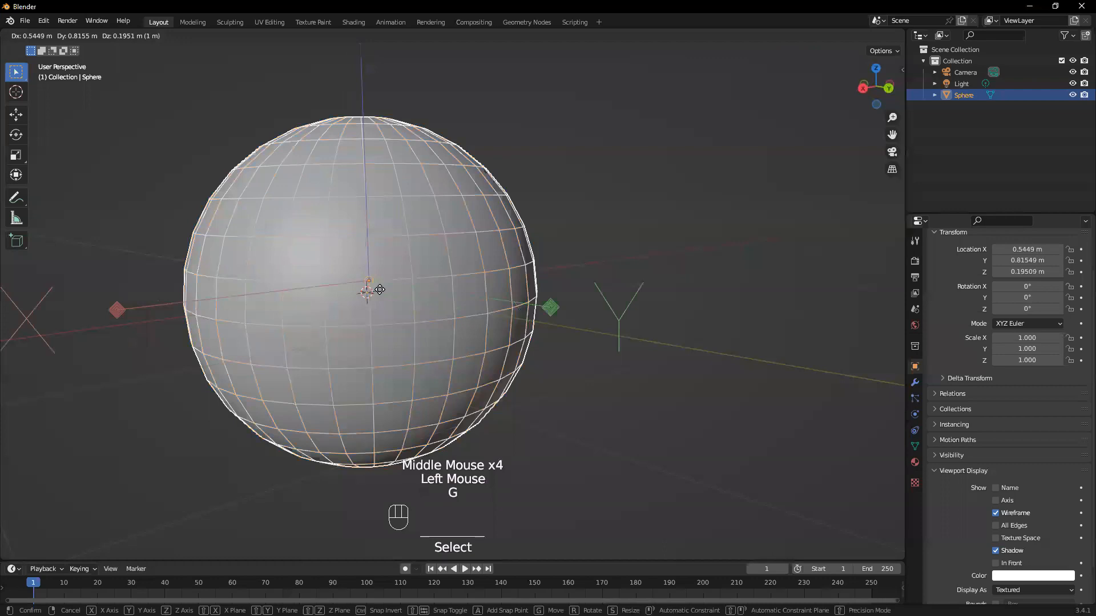
right_click(392, 279)
Move the sphere's origin down along the global Z axis and snap it to the bottom vertex at Z -1 m
middle_drag(615, 267, 517, 247)
key(g)
key(z)
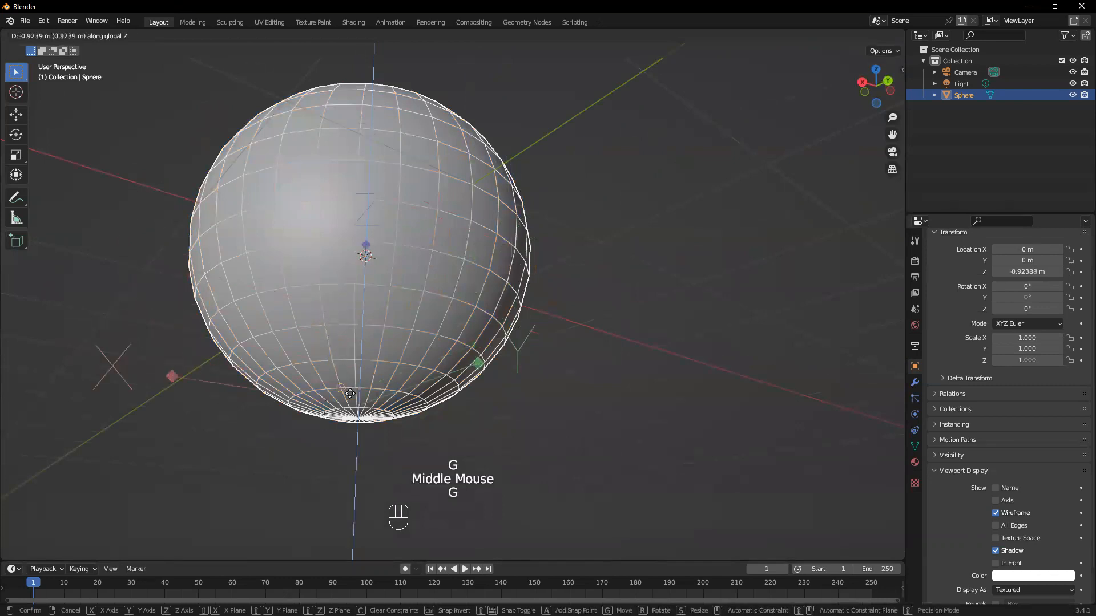
click(357, 421)
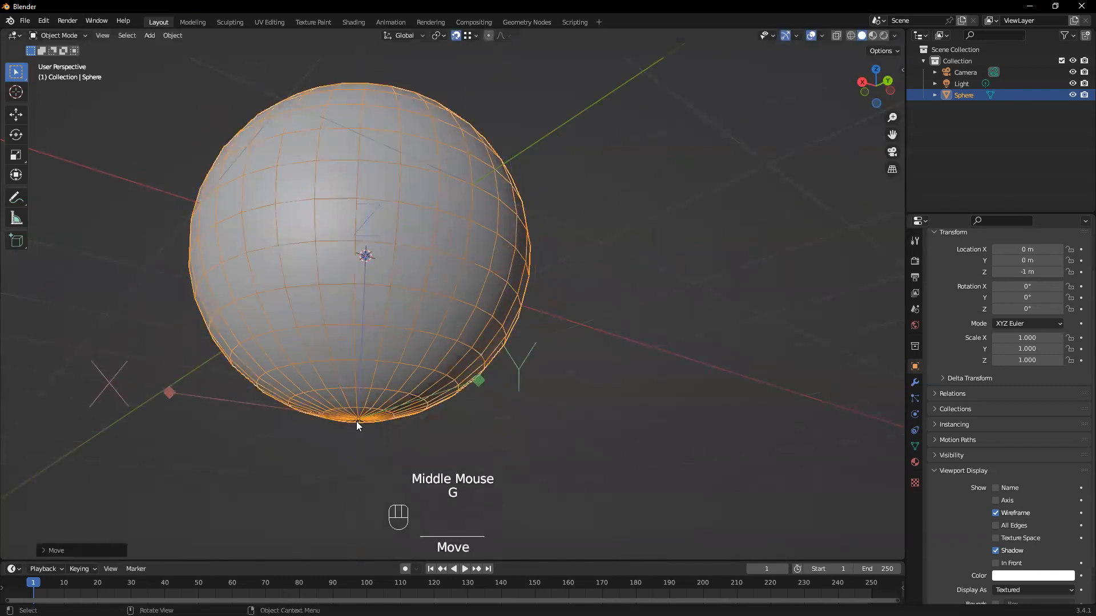
scroll(368, 440, up, 2)
middle_drag(368, 441, 347, 409)
scroll(384, 341, down, 1)
middle_drag(385, 341, 419, 289)
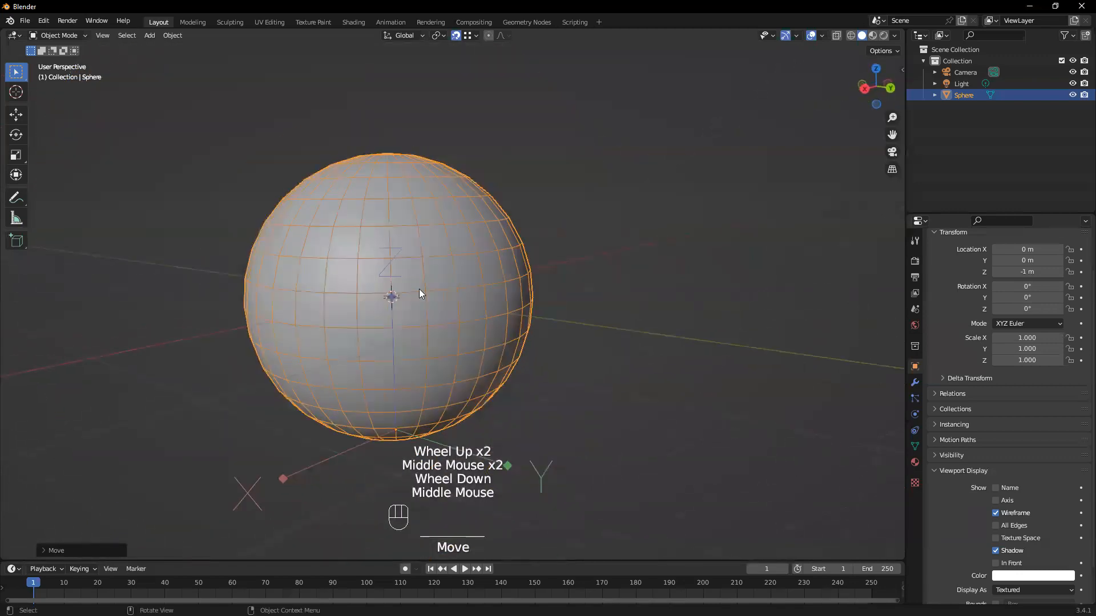
Turn off the Affect Only Origins transform option
click(884, 51)
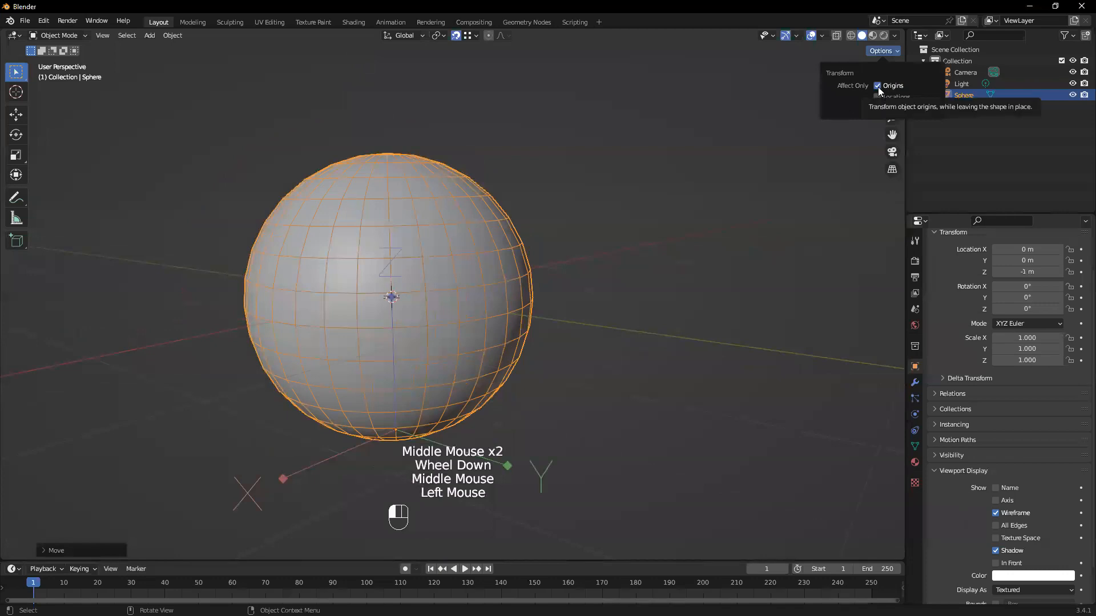
click(481, 366)
click(482, 368)
middle_drag(563, 406, 599, 371)
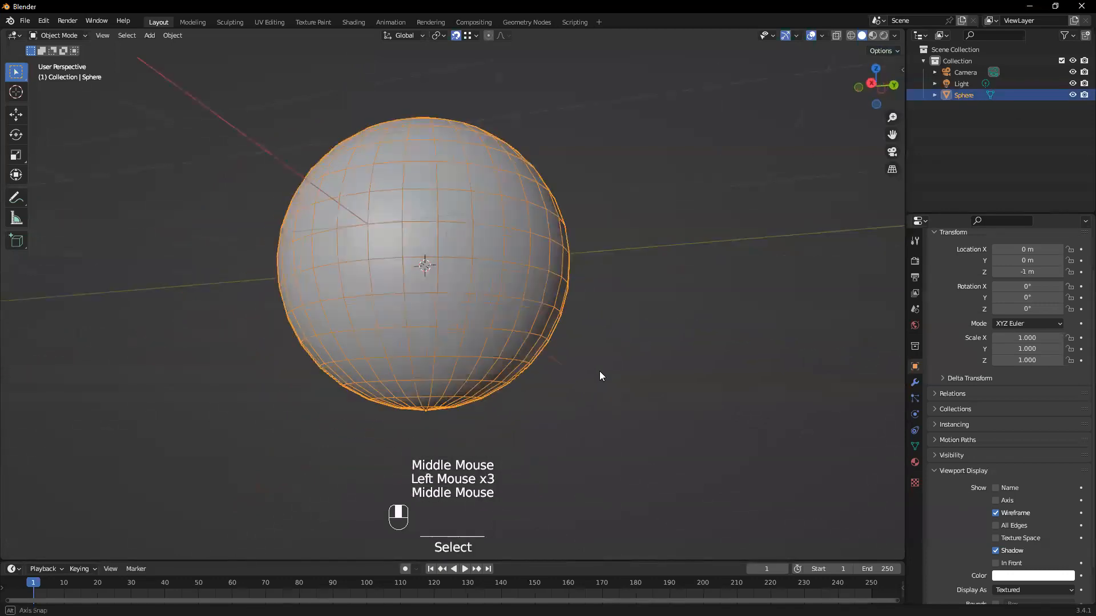
Activate the Move tool to check the gizmo's position on the sphere, and return to the Select Box tool
click(16, 115)
mouse_move(399, 400)
middle_down()
mouse_move(429, 409)
mouse_move(392, 395)
middle_up()
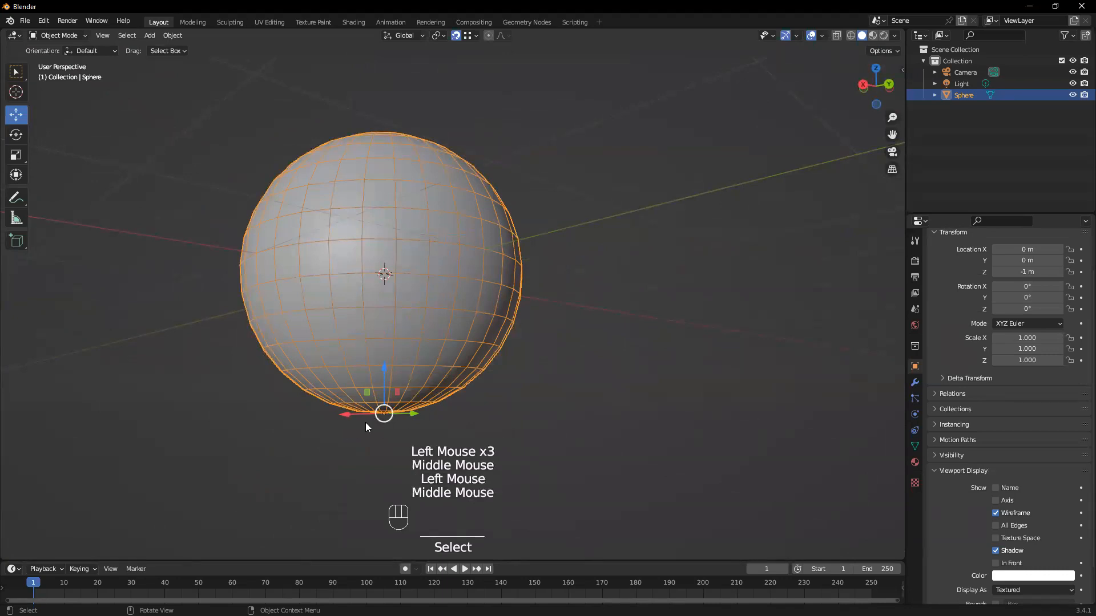
middle_drag(388, 350, 1, 74)
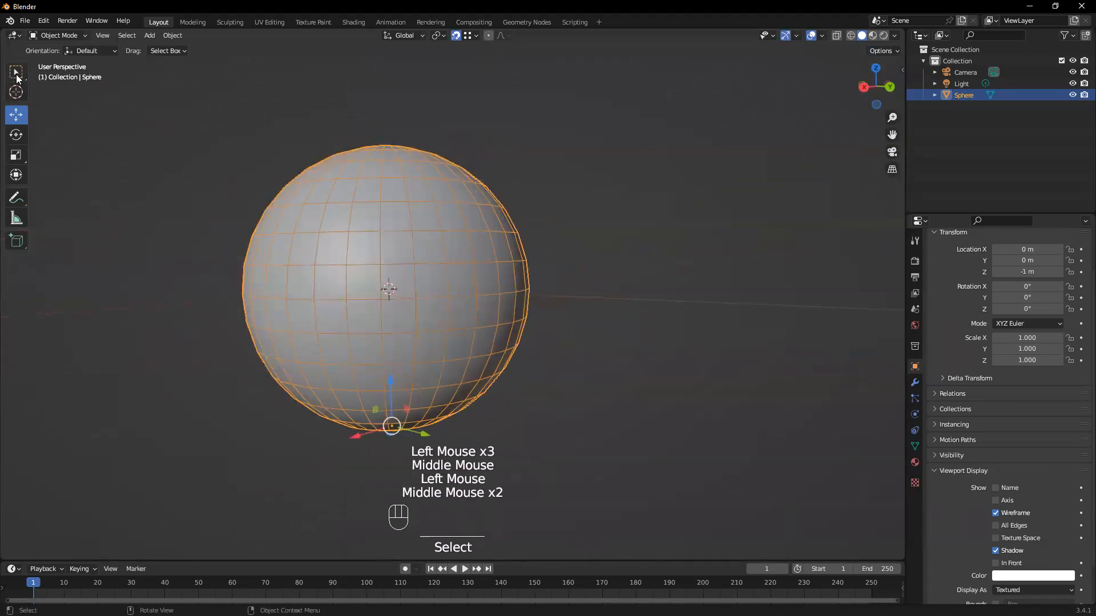
click(16, 75)
Show the sphere's Item transform values in the viewport and set its Z location to 0 m
key(n)
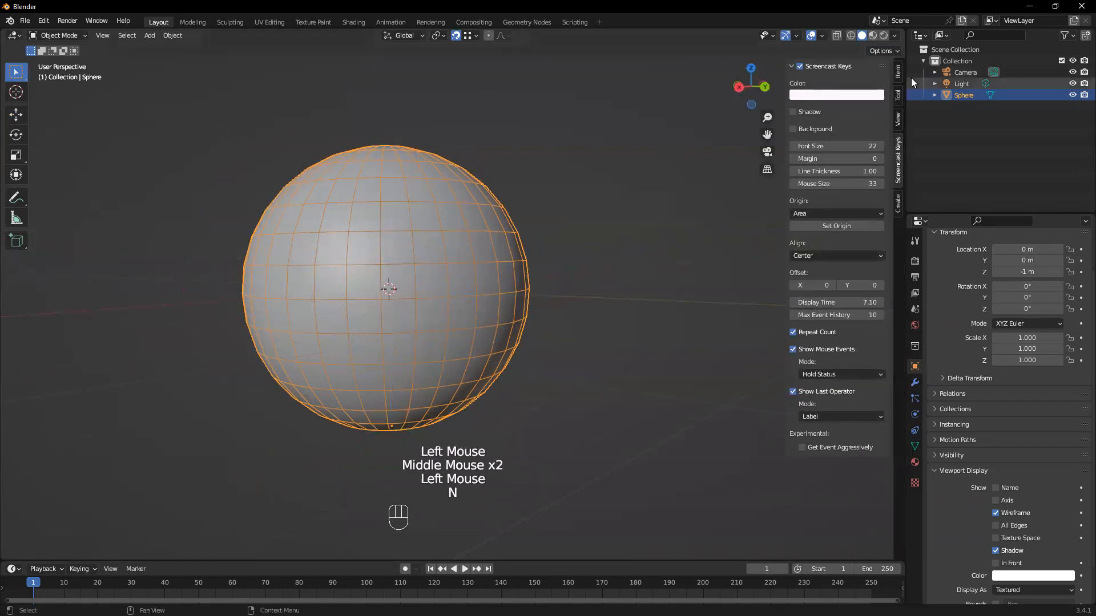
click(898, 71)
double_click(833, 117)
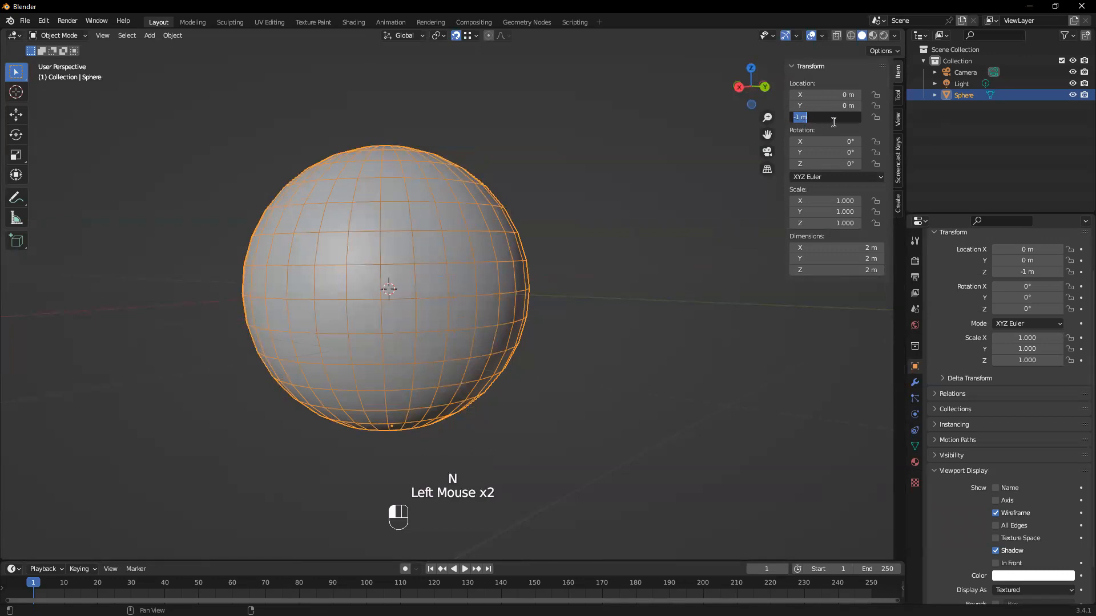
text(0)
key(Return)
click(384, 286)
Disable the Wireframe option in the sphere's viewport display settings
scroll(359, 284, up, 3)
middle_drag(359, 284, 328, 265)
middle_drag(351, 224, 443, 322)
scroll(405, 315, down, 4)
click(995, 514)
scroll(417, 395, up, 1)
scroll(418, 385, up, 1)
middle_drag(421, 374, 420, 342)
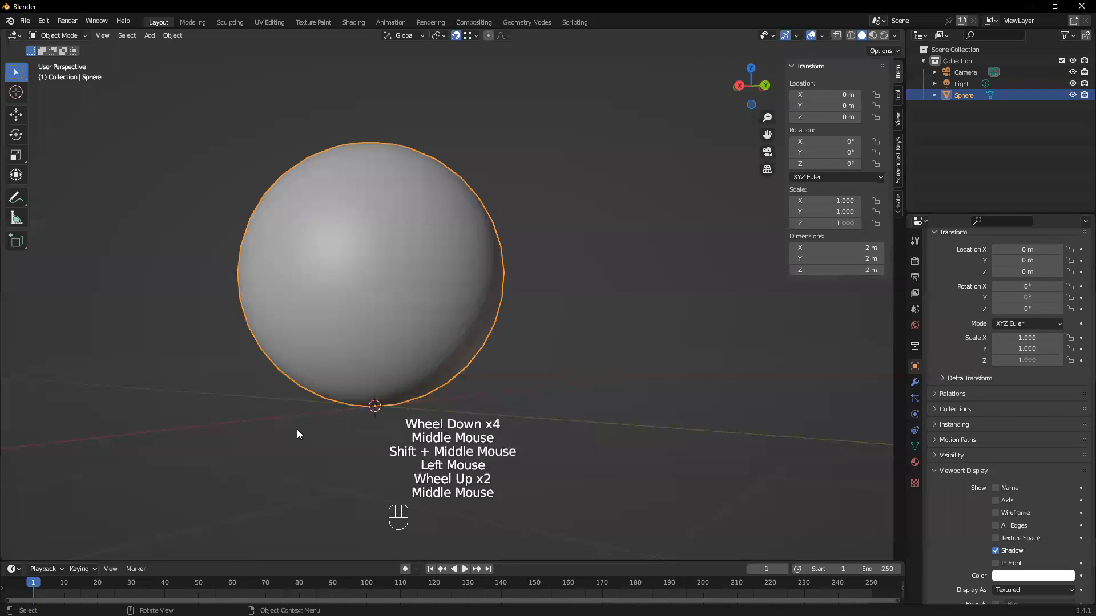
Examine how the sphere and its origin sit on the grid from several angles and distances
scroll(329, 376, up, 2)
scroll(339, 377, down, 2)
mouse_move(342, 375)
middle_down()
mouse_move(355, 357)
mouse_move(335, 369)
mouse_move(330, 392)
mouse_move(344, 372)
middle_up()
scroll(330, 388, up, 1)
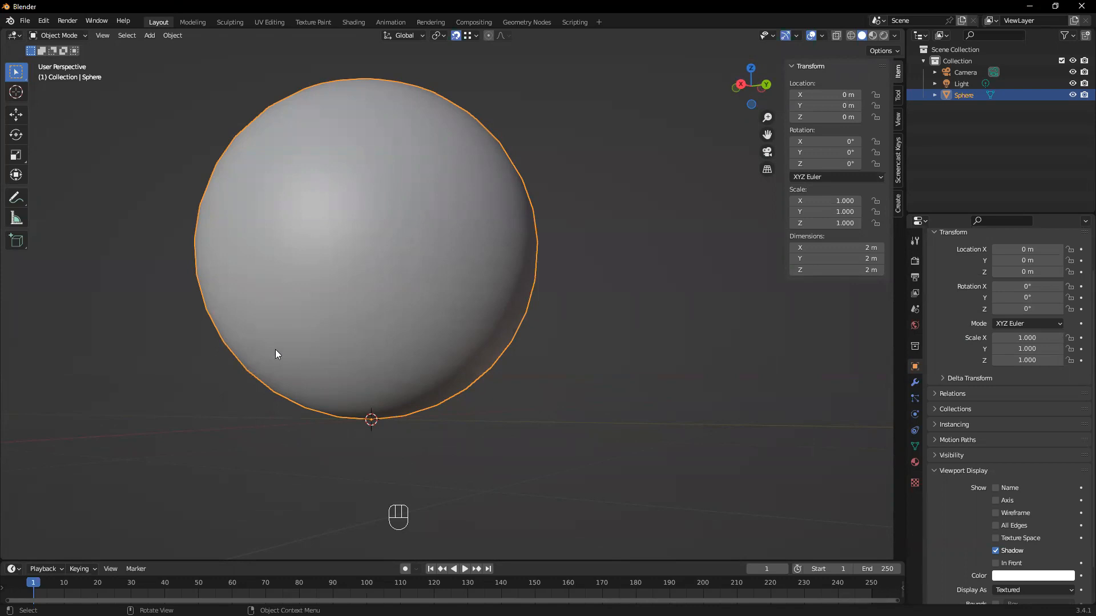
middle_drag(323, 362, 350, 352)
scroll(390, 408, down, 2)
middle_drag(390, 408, 502, 376)
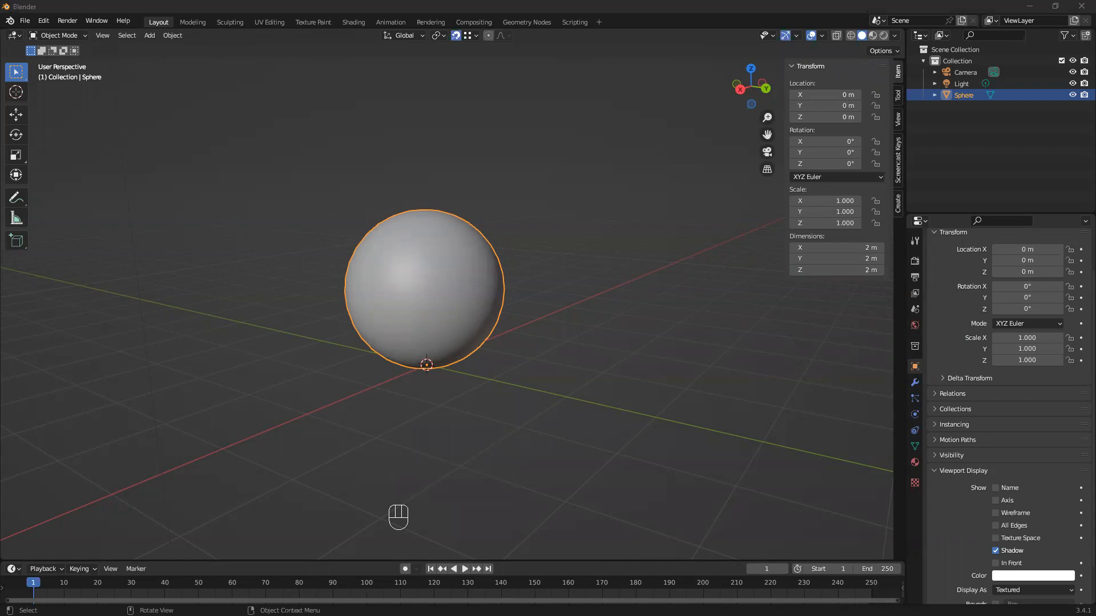
click(498, 411)
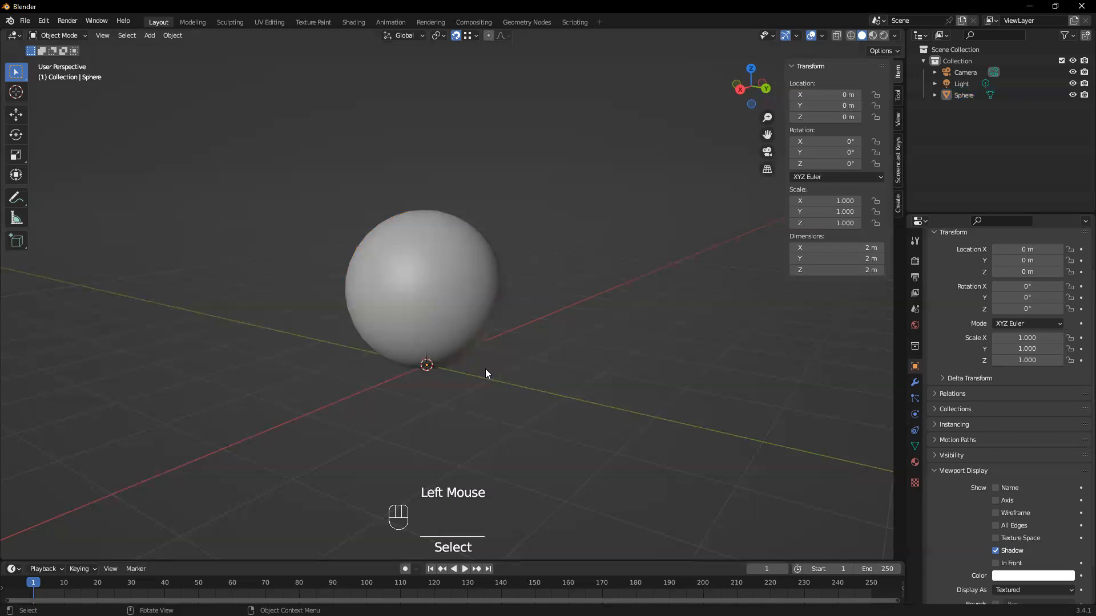
click(482, 349)
scroll(528, 319, up, 1)
scroll(535, 349, down, 1)
middle_drag(537, 351, 565, 375)
mouse_move(427, 440)
middle_down()
mouse_move(456, 441)
mouse_move(427, 440)
middle_up()
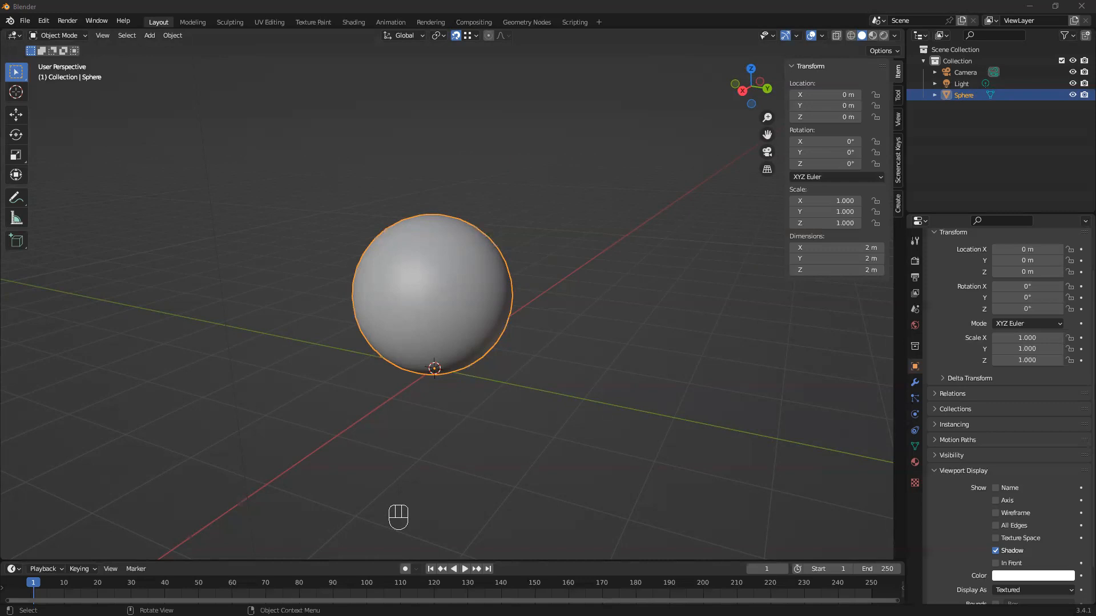
Try shifting the sphere's location to about X -0.21 m from its object properties, and undo the changes
click(209, 405)
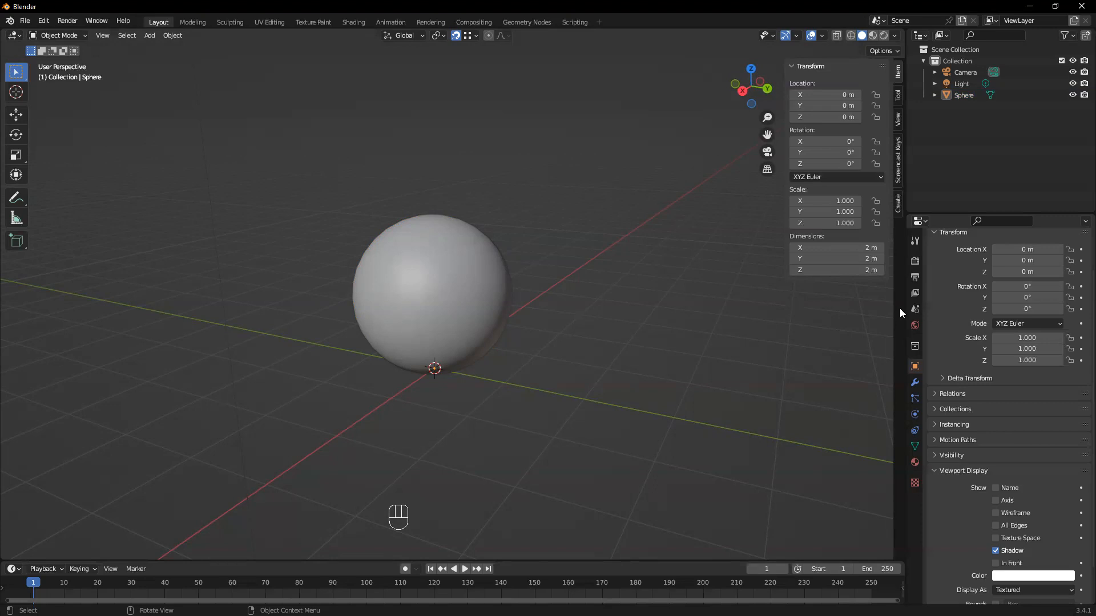
click(915, 382)
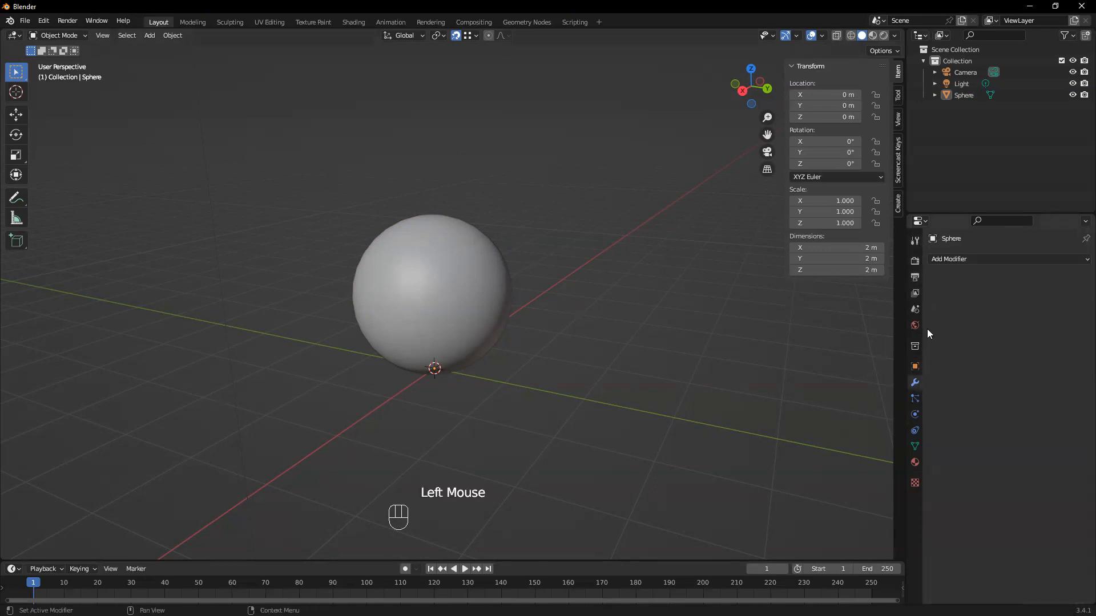
click(914, 367)
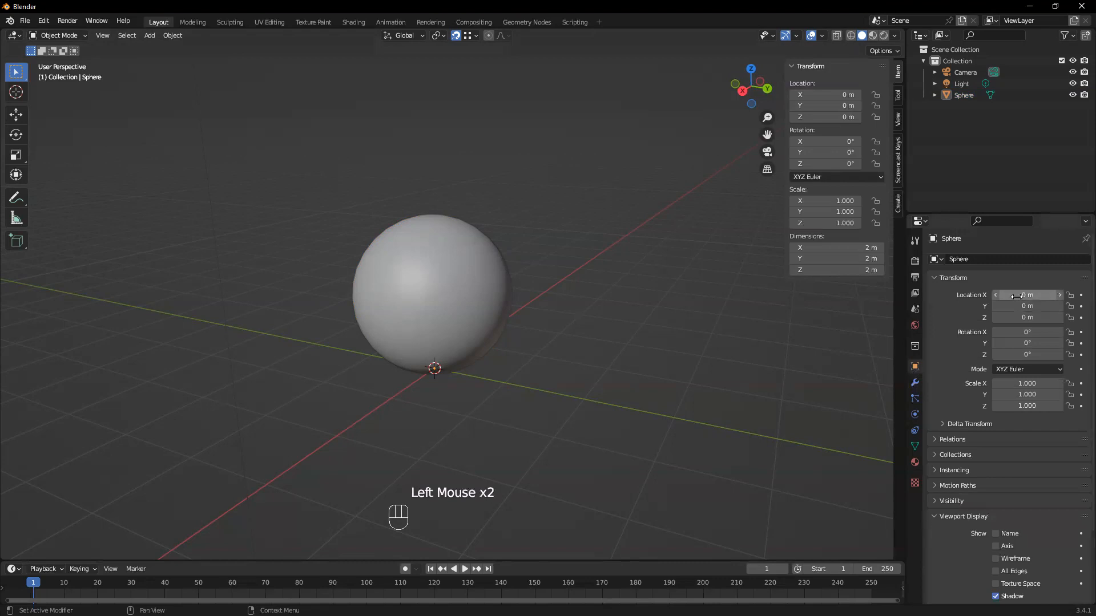
mouse_move(1017, 297)
mouse_down()
mouse_move(1008, 296)
mouse_move(1029, 306)
mouse_up()
key(ctrl+z)
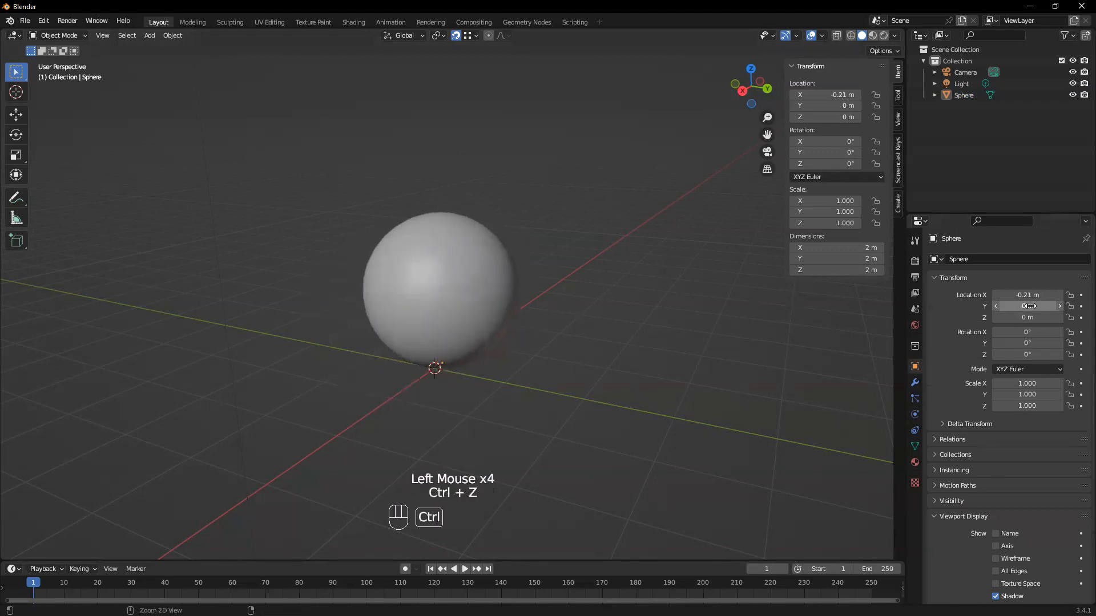
key(ctrl+z)
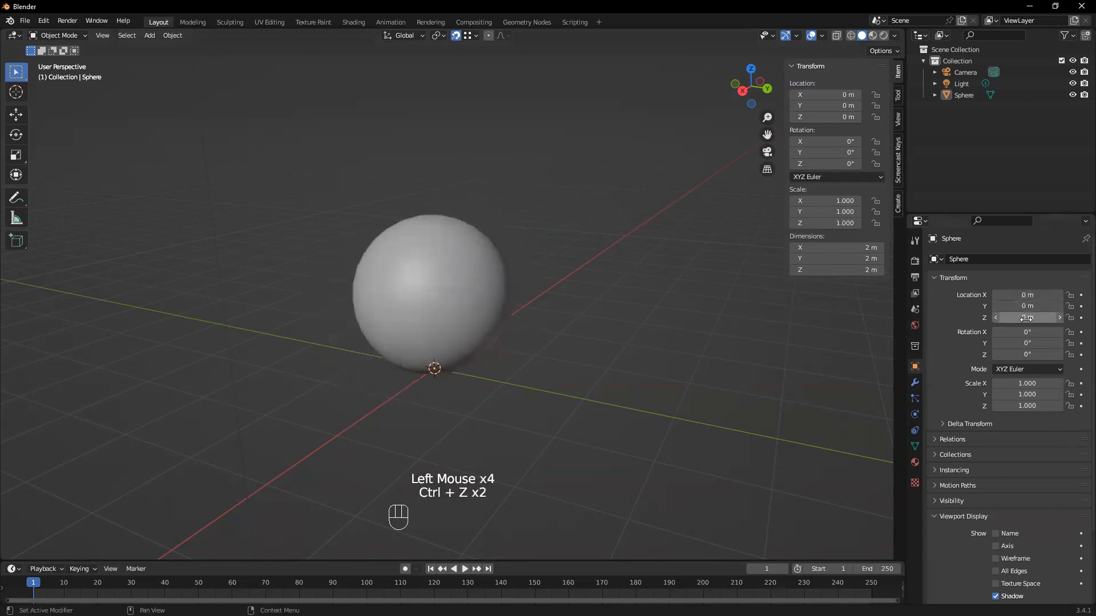
Try raising the sphere to about Z 0.81 m and lowering it to 0.49 m, and undo the Z location changes
mouse_move(1023, 319)
mouse_down()
mouse_move(1044, 319)
mouse_move(988, 318)
mouse_move(1077, 319)
mouse_move(1016, 319)
mouse_move(1041, 318)
mouse_up()
click(1040, 296)
click(1035, 312)
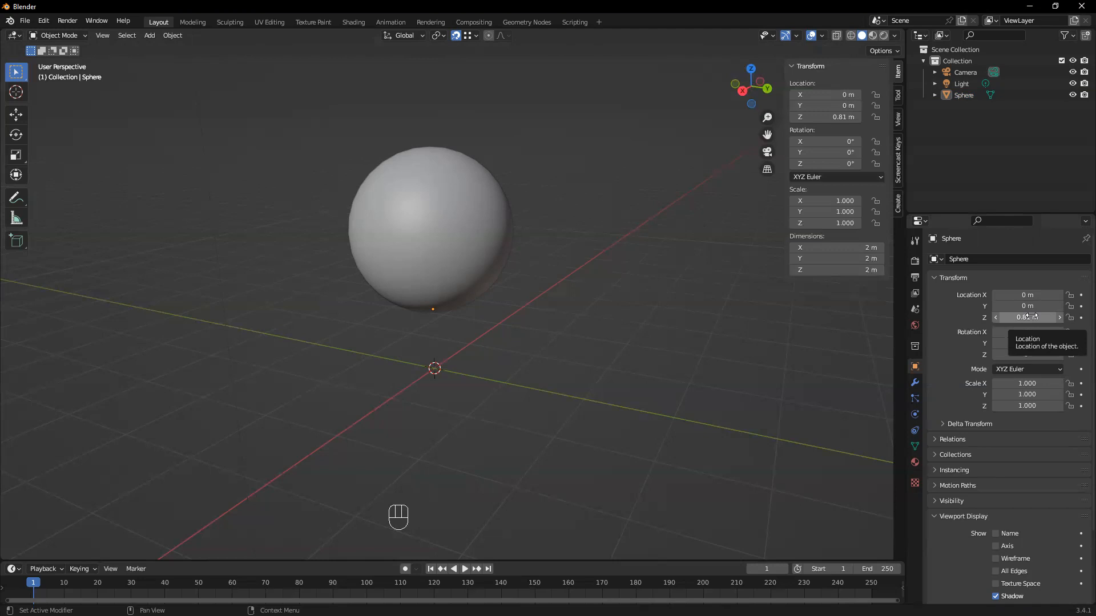
mouse_move(1030, 317)
mouse_down()
mouse_move(1090, 317)
mouse_move(1019, 318)
mouse_up()
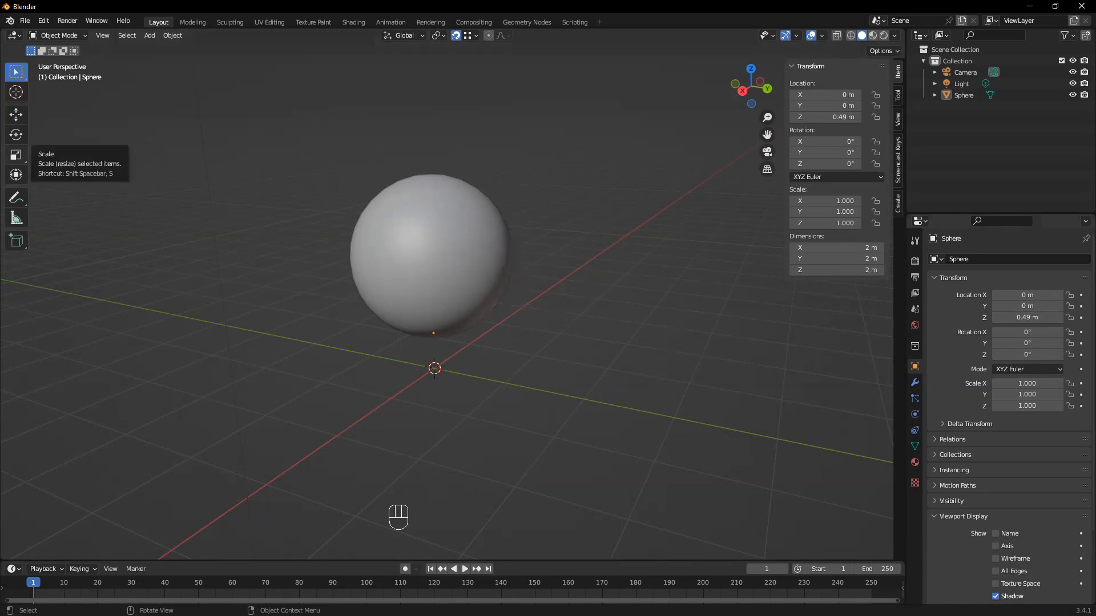
click(526, 342)
key(ctrl+z)
key(ctrl+z)
key(ctrl+z)
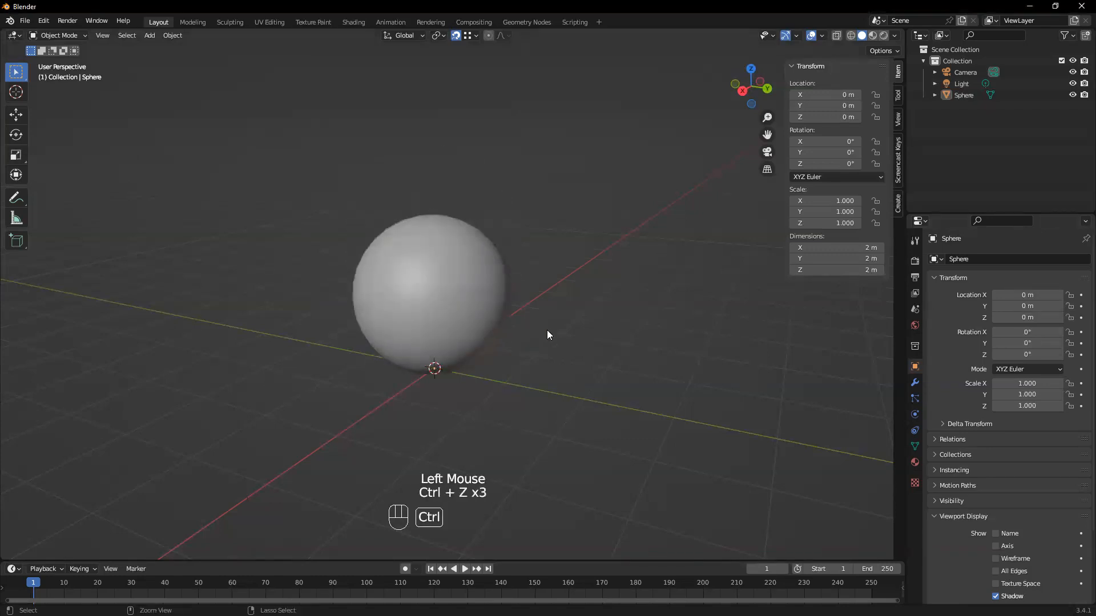
Select the sphere again in the 3D viewport
middle_drag(481, 356, 489, 337)
click(488, 338)
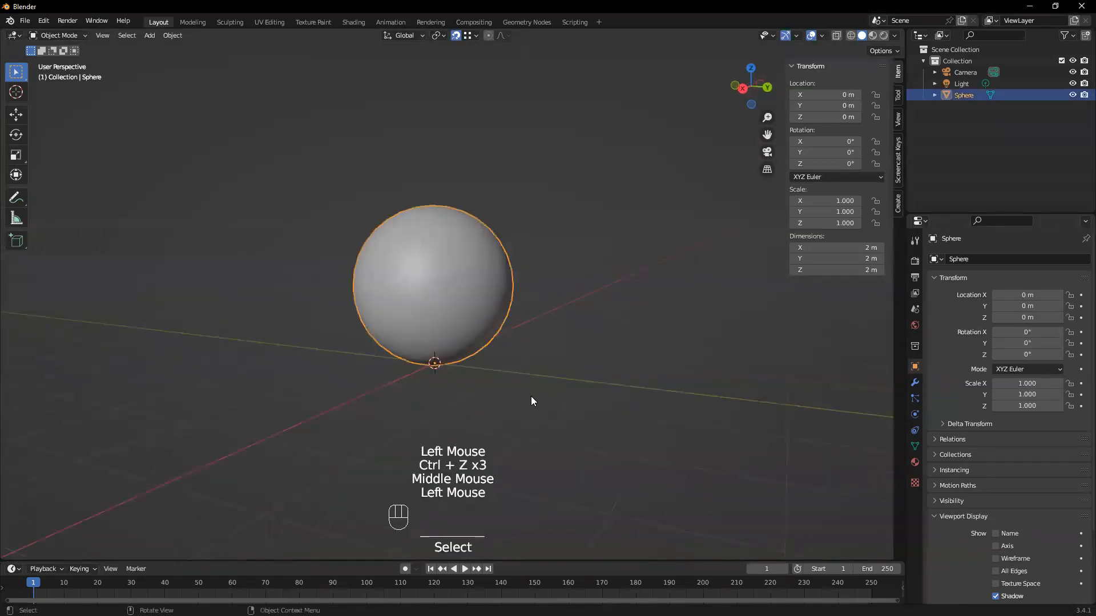
scroll(531, 400, up, 1)
Enlarge the timeline area and join the 3D viewport over it so that the timeline is removed
drag(624, 560, 627, 510)
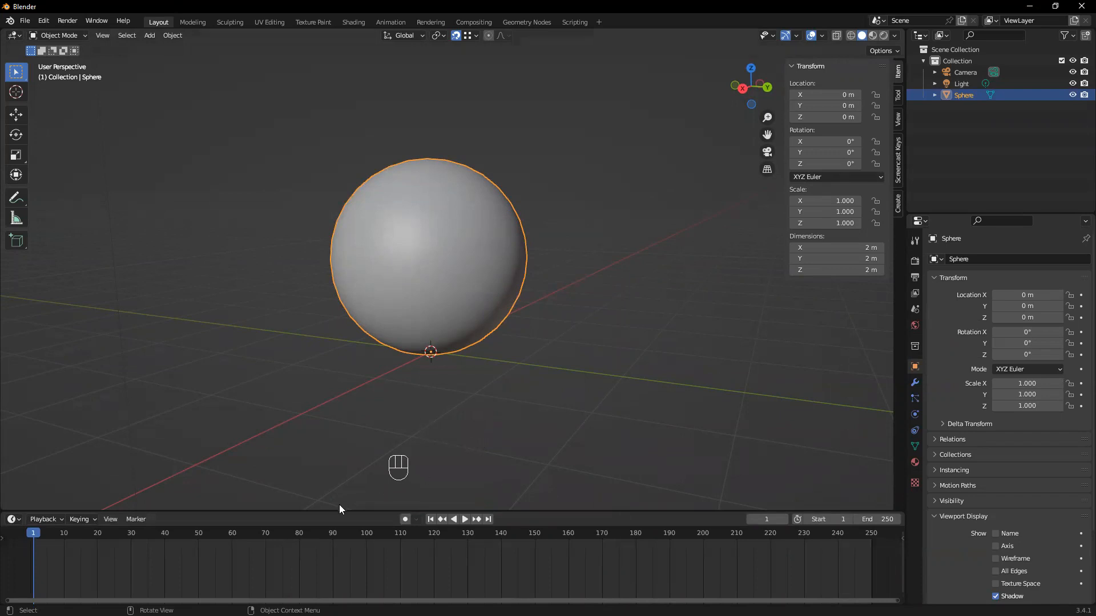
drag(317, 512, 281, 483)
right_click(281, 484)
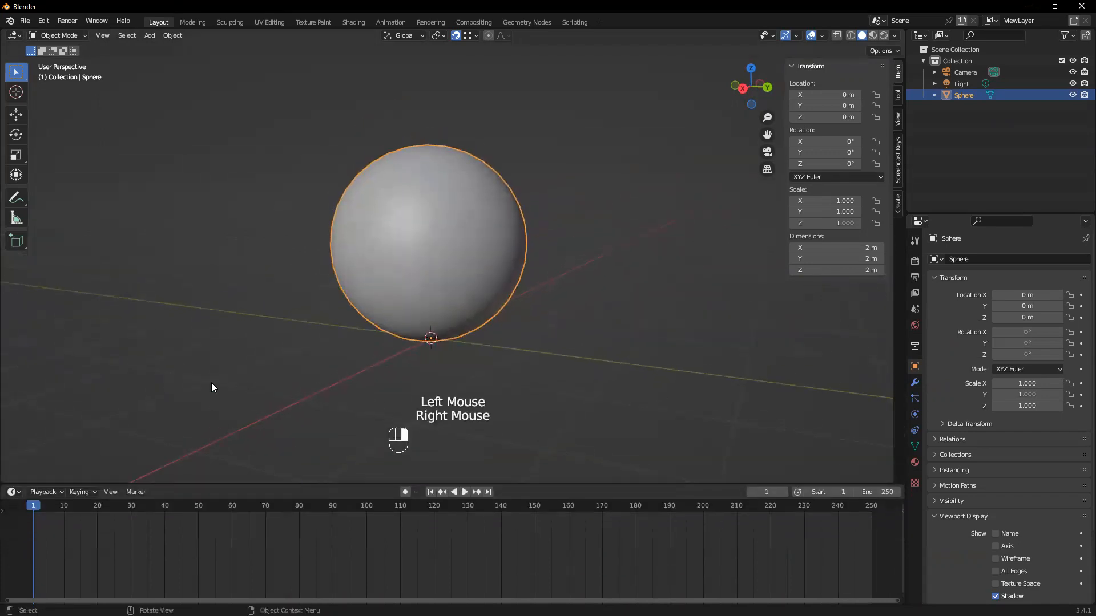
right_click(270, 481)
click(256, 508)
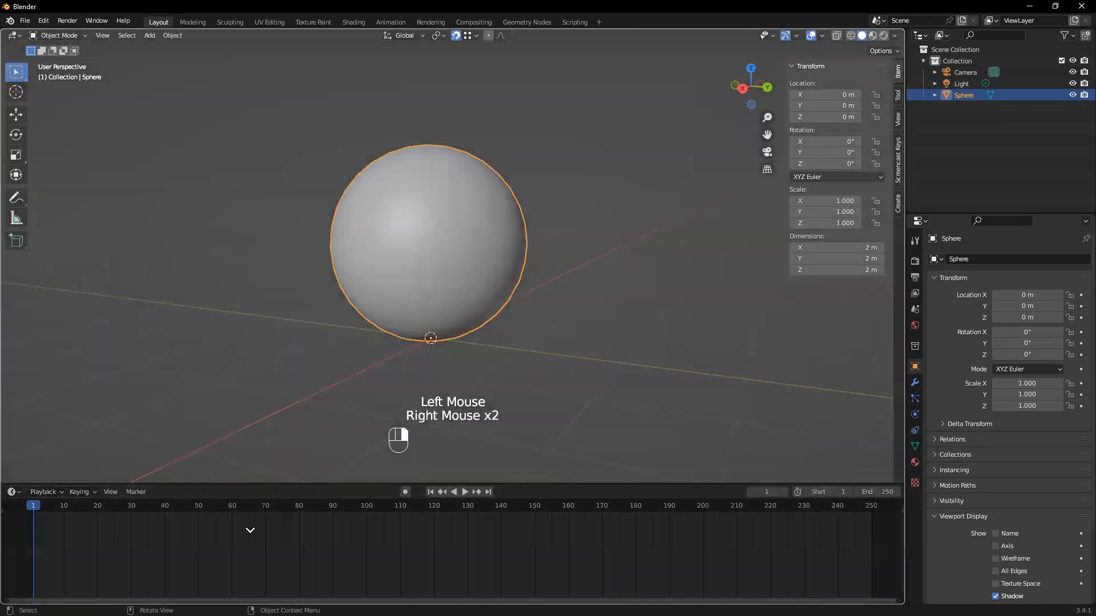
click(252, 528)
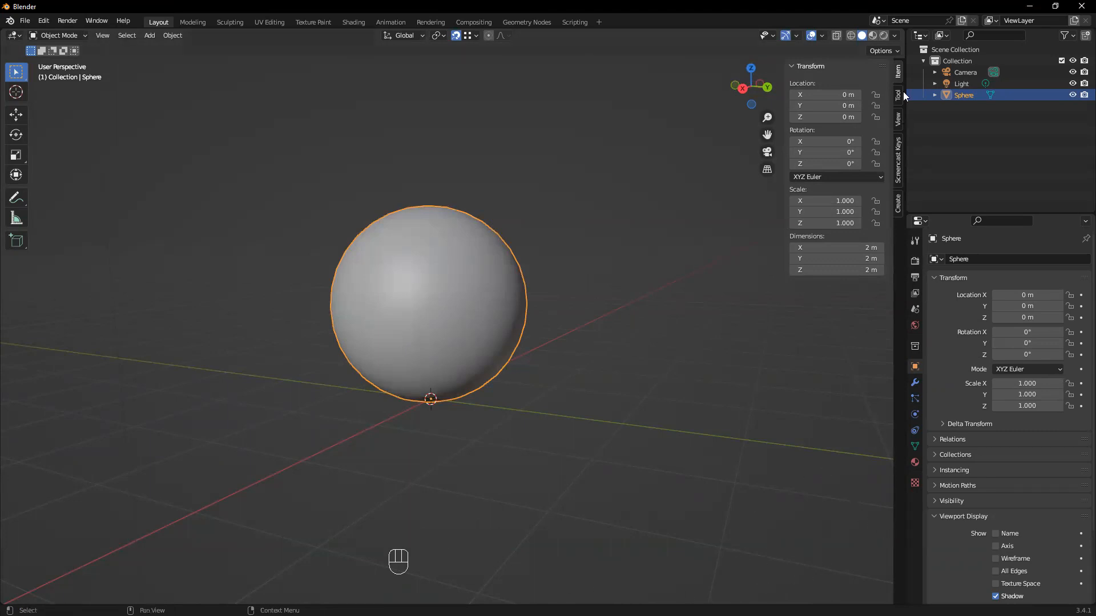
Split the 3D viewport horizontally in its lower part and raise the border between the two areas
right_click(905, 525)
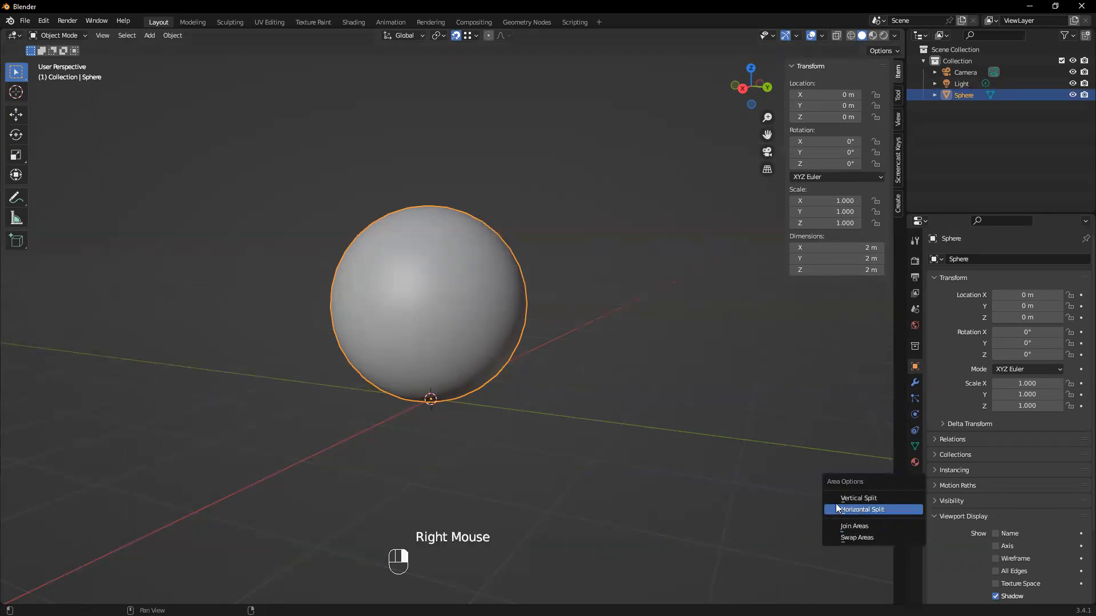
click(851, 509)
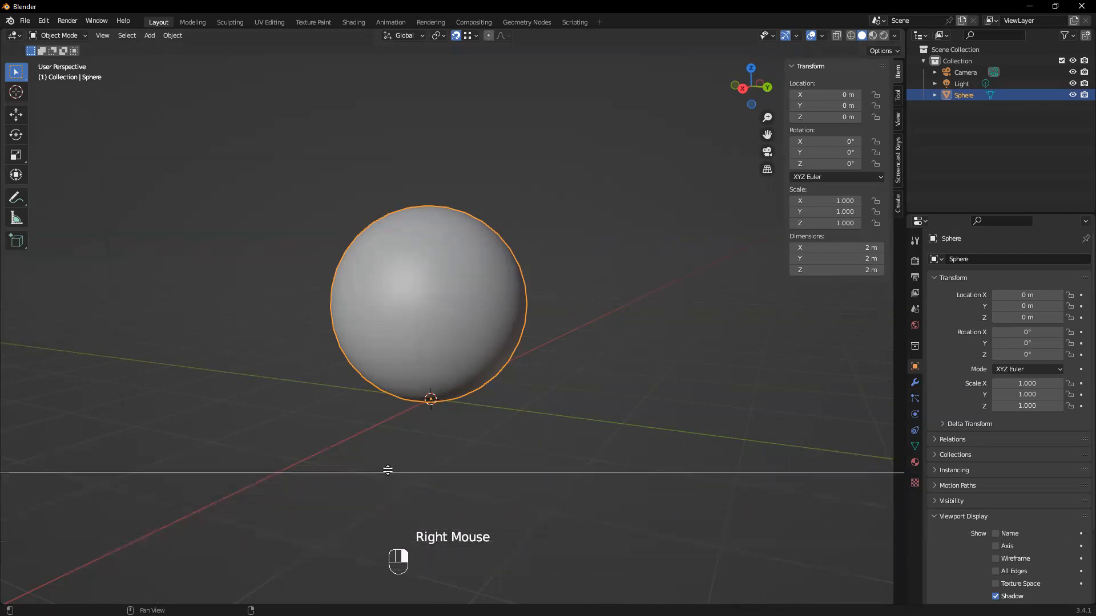
click(387, 469)
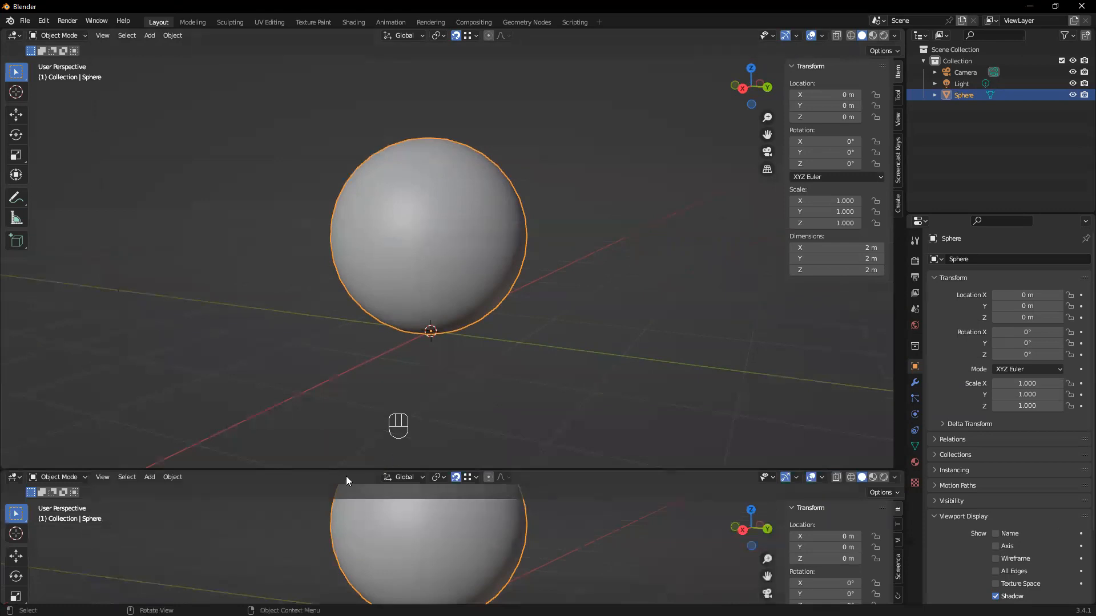
drag(328, 469, 330, 406)
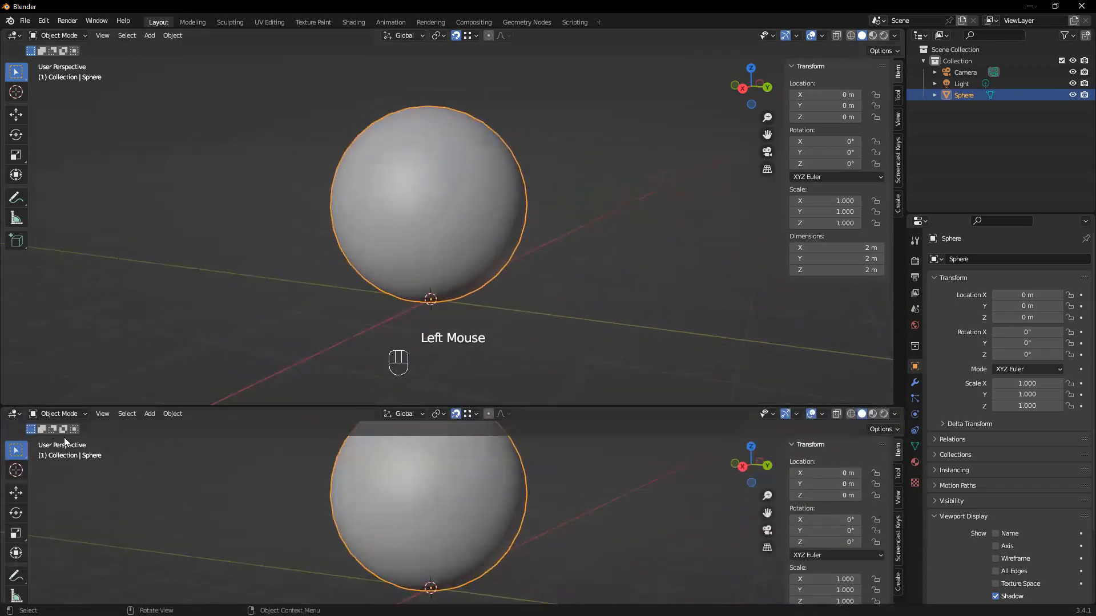
Change the lower area's editor type to Timeline and reduce the area's height
click(14, 416)
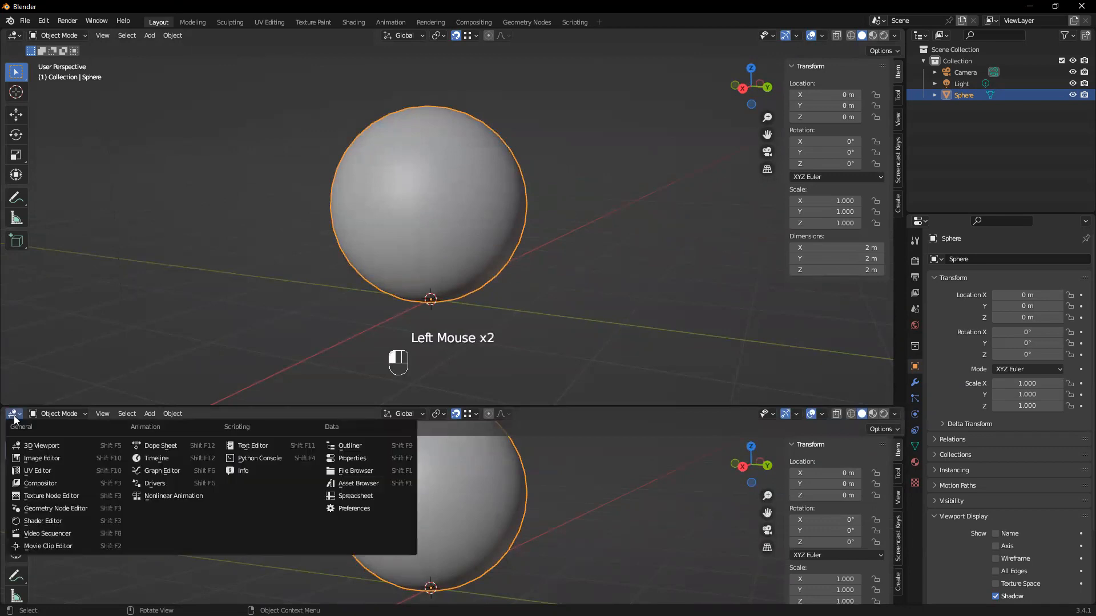
click(155, 458)
drag(586, 405, 584, 448)
click(435, 260)
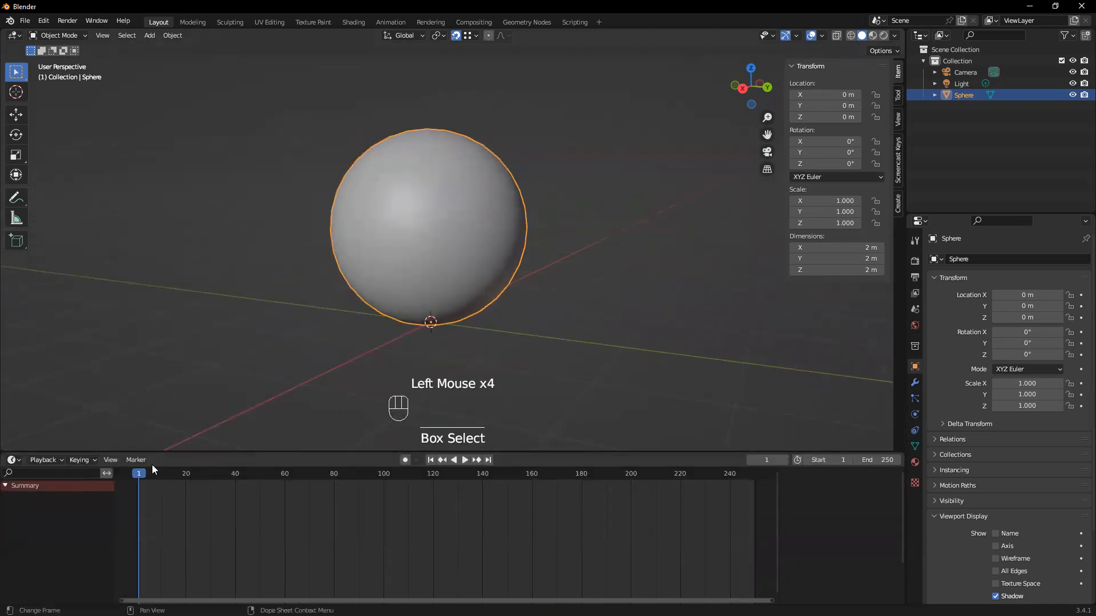
Turn on auto keying and raise the sphere along Z to about 1.48 m at frame 1
click(402, 460)
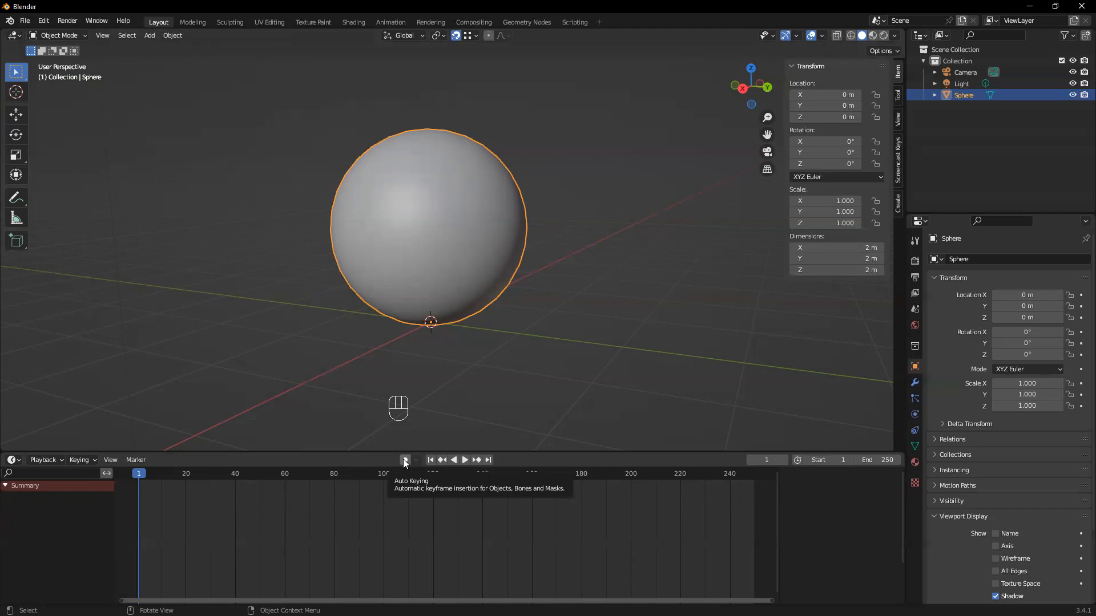
click(404, 460)
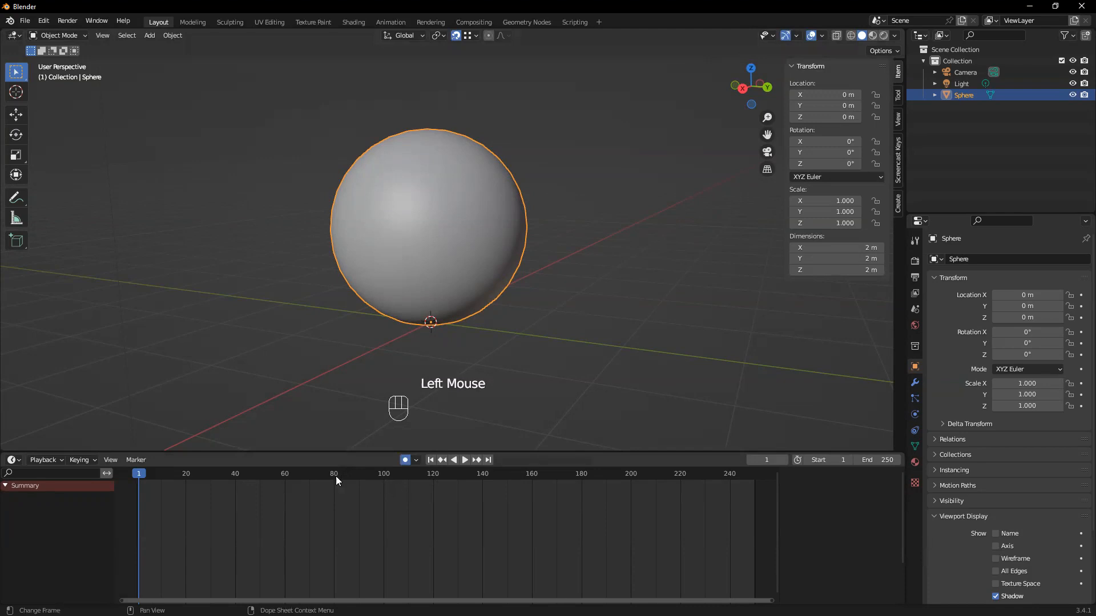
click(571, 339)
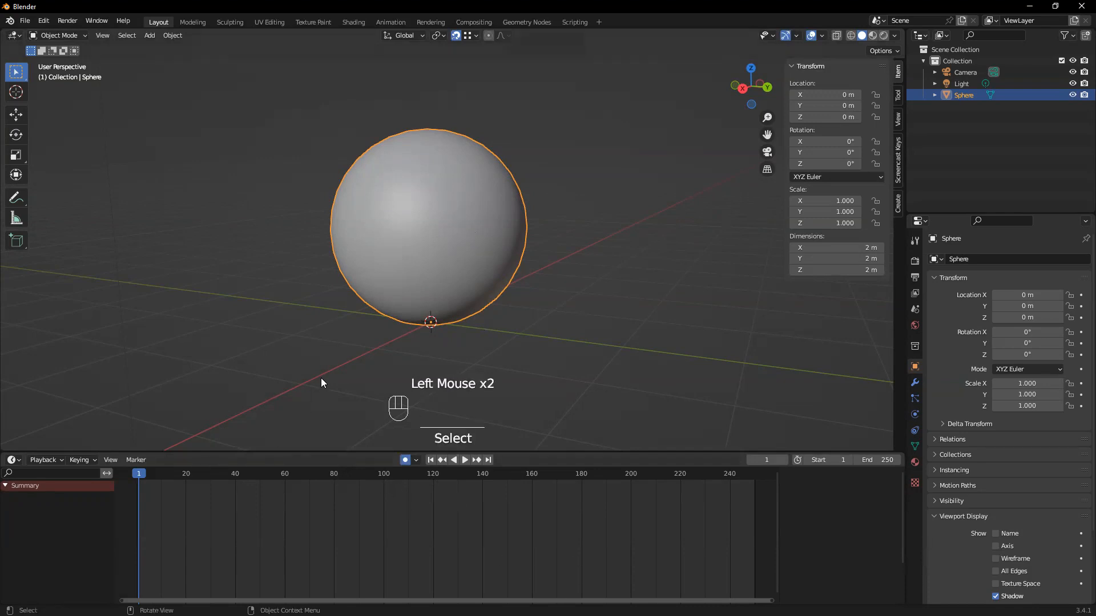
key(g)
key(z)
click(341, 255)
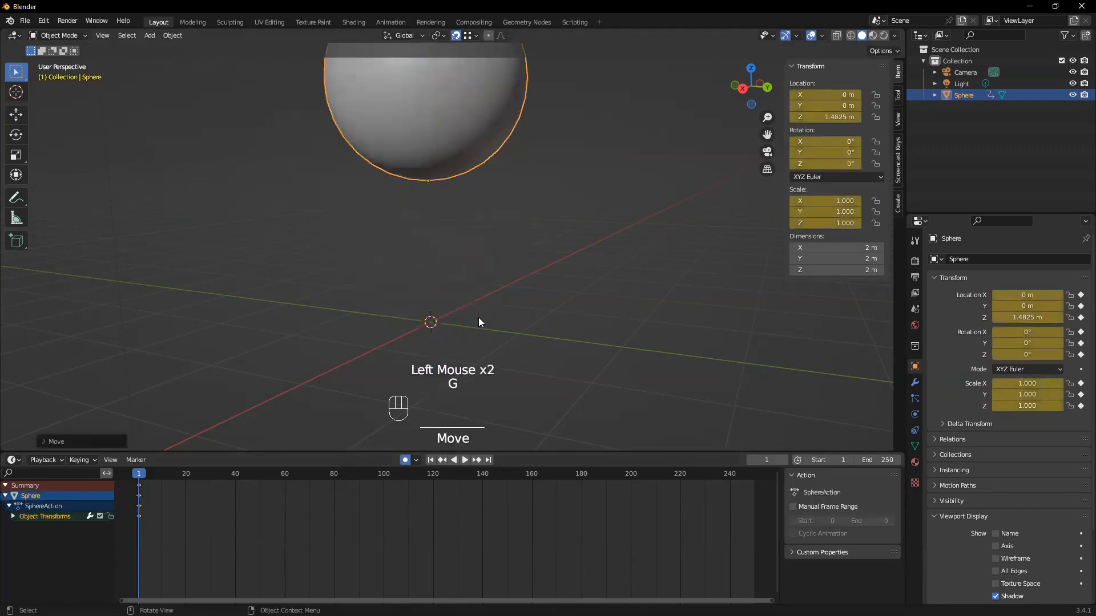
Go to frame 40 and lower the sphere along Z to about -2.7 m to key its second position
scroll(479, 322, down, 2)
middle_drag(453, 303, 469, 378)
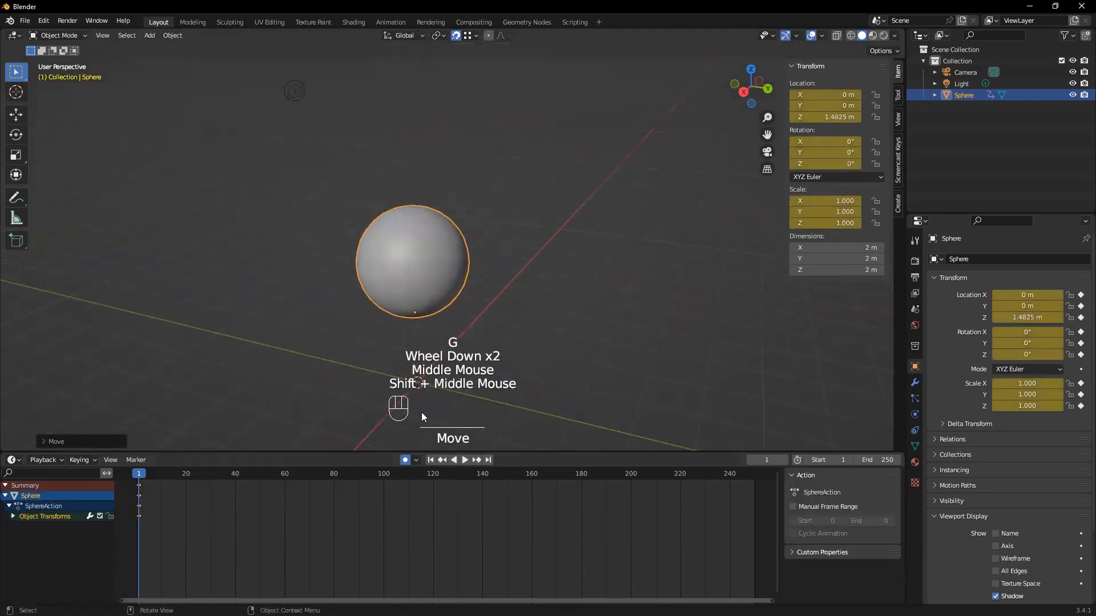
drag(146, 476, 163, 477)
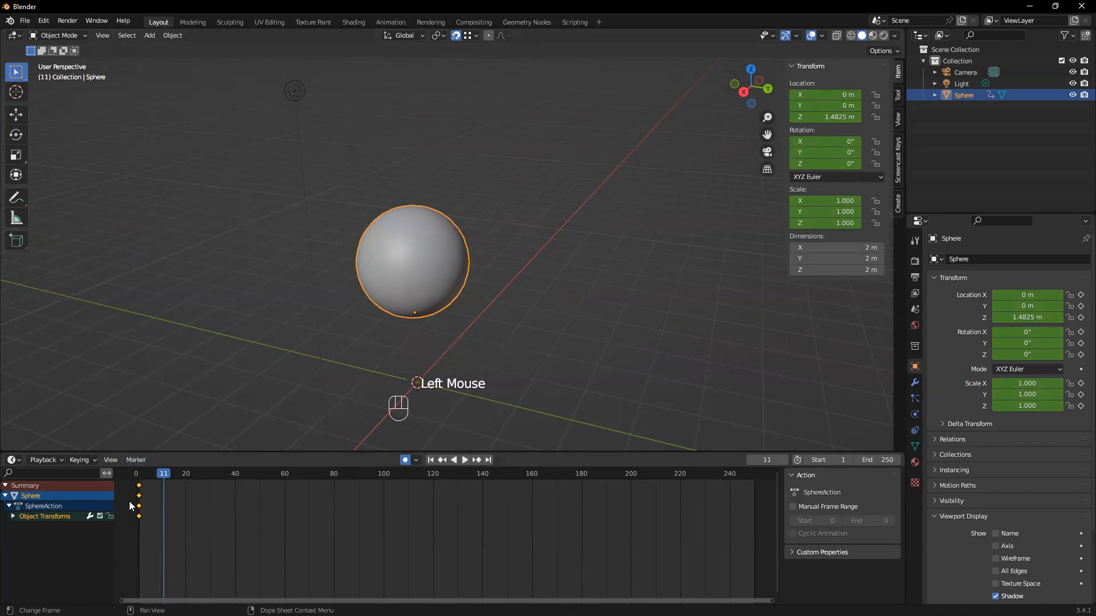
drag(162, 476, 235, 481)
middle_drag(434, 365, 440, 345)
key(g)
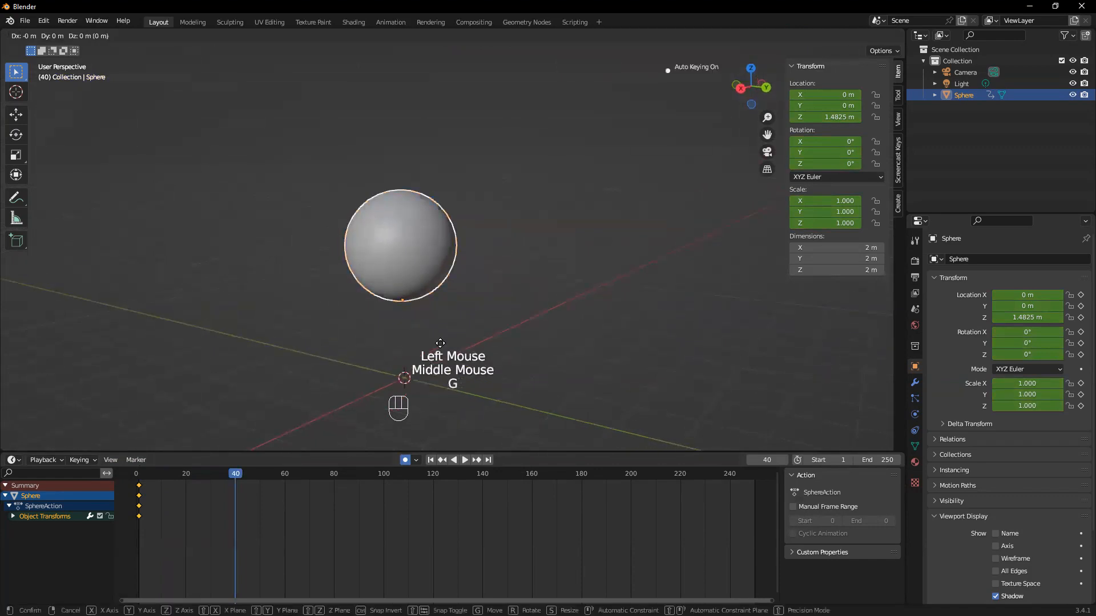
key(z)
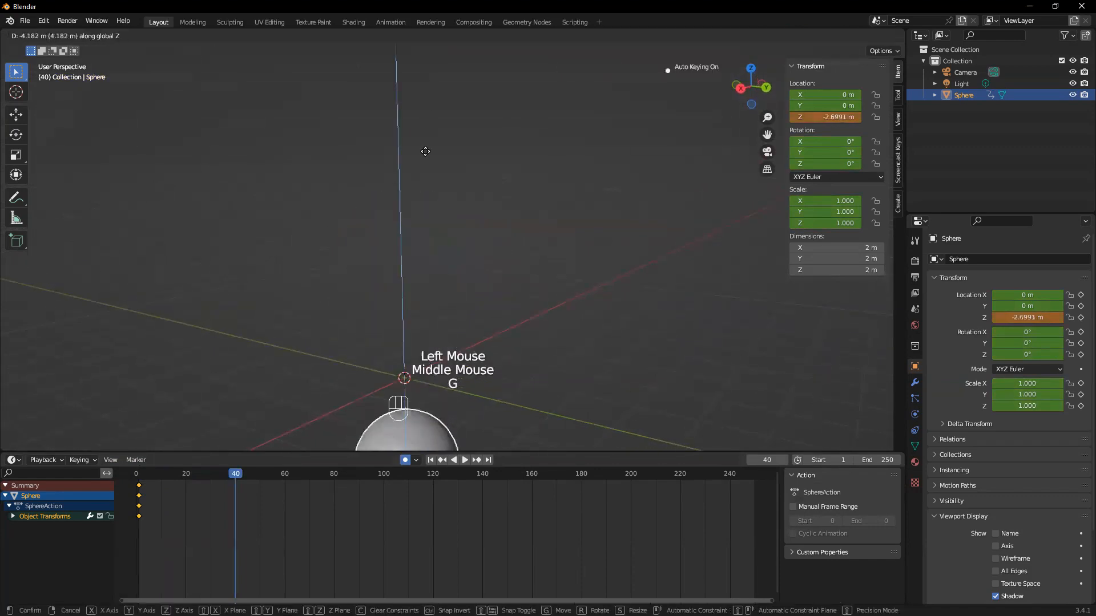
click(426, 152)
Scrub through the sphere's animation between frames 1 and 48, returning to frame 1
drag(231, 472, 255, 473)
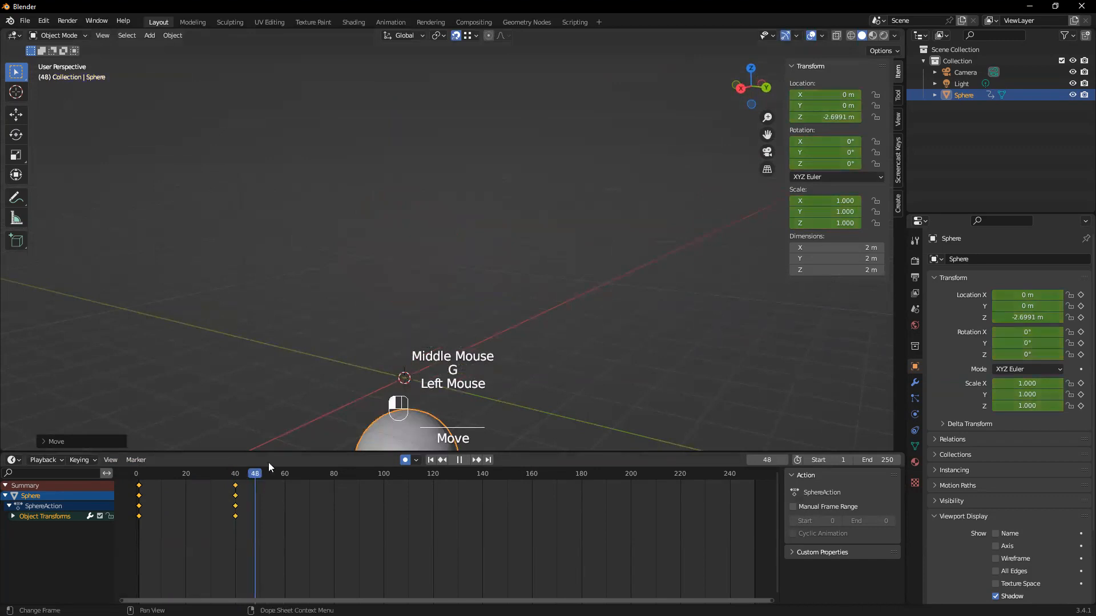
scroll(465, 357, down, 2)
middle_drag(466, 357, 341, 311)
middle_drag(341, 311, 368, 370)
drag(252, 474, 139, 475)
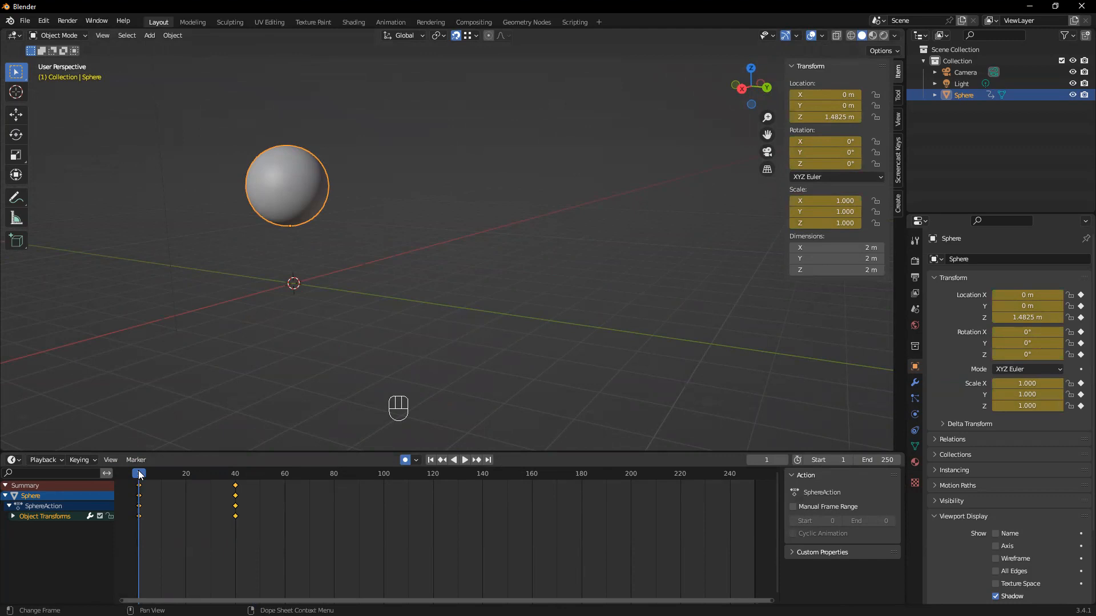
click(140, 475)
key(space)
drag(149, 473, 146, 475)
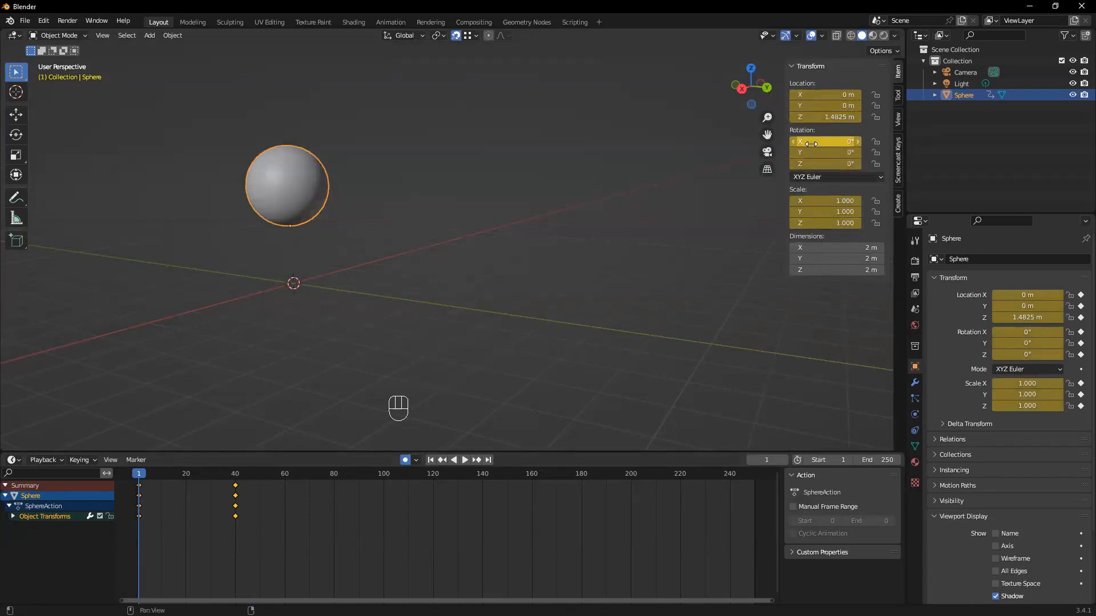
mouse_move(139, 477)
mouse_down()
mouse_move(238, 484)
mouse_move(139, 489)
mouse_up()
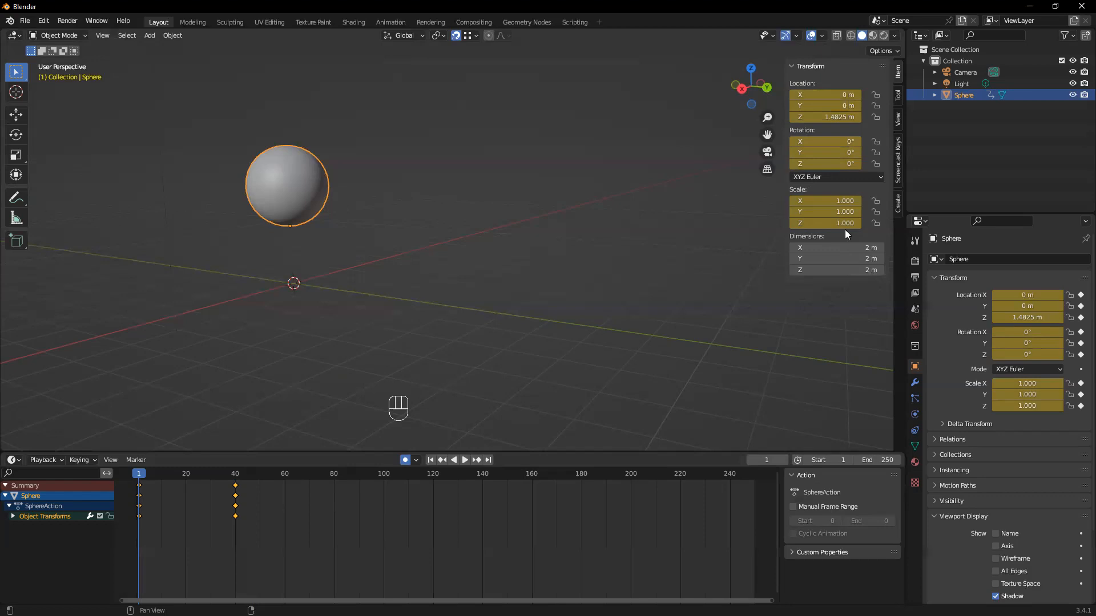
Enlarge the timeline area upward and widen its channel list
drag(207, 451, 223, 343)
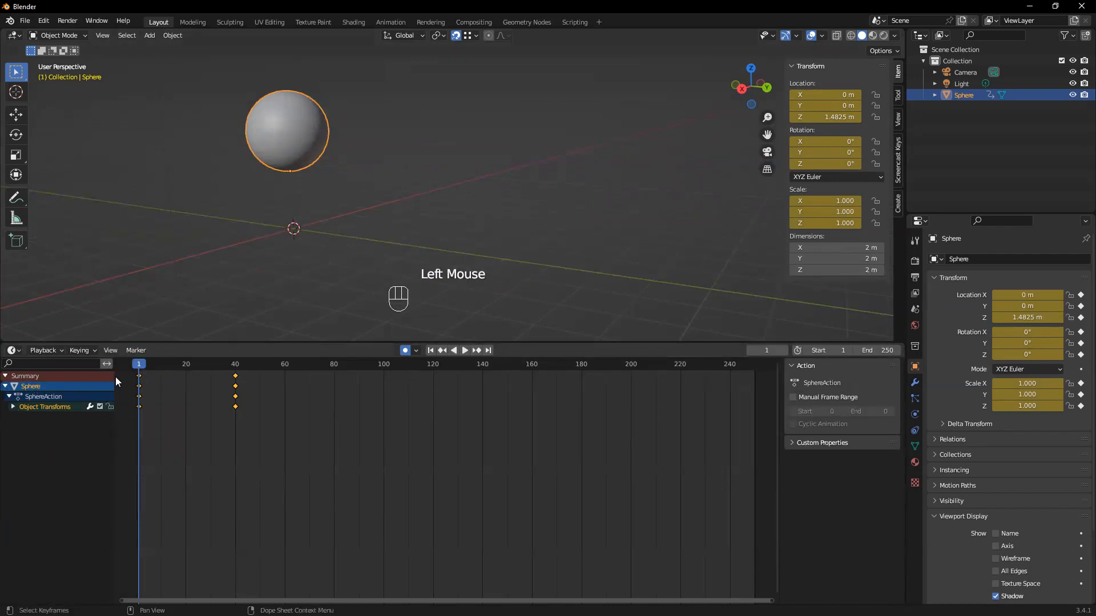
drag(116, 376, 63, 375)
click(73, 364)
click(84, 370)
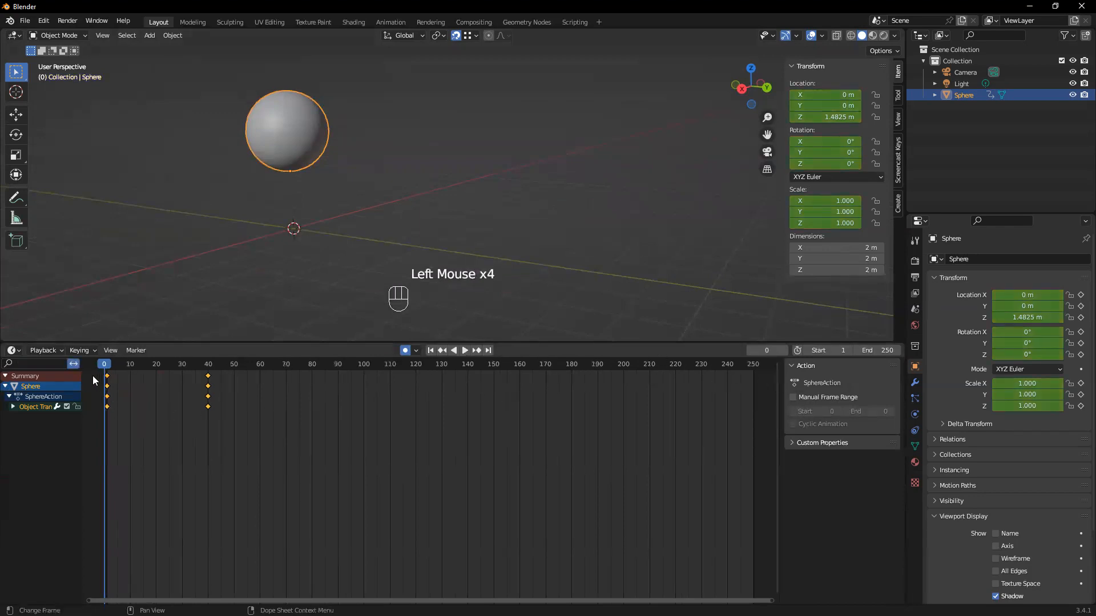
drag(82, 371, 6, 370)
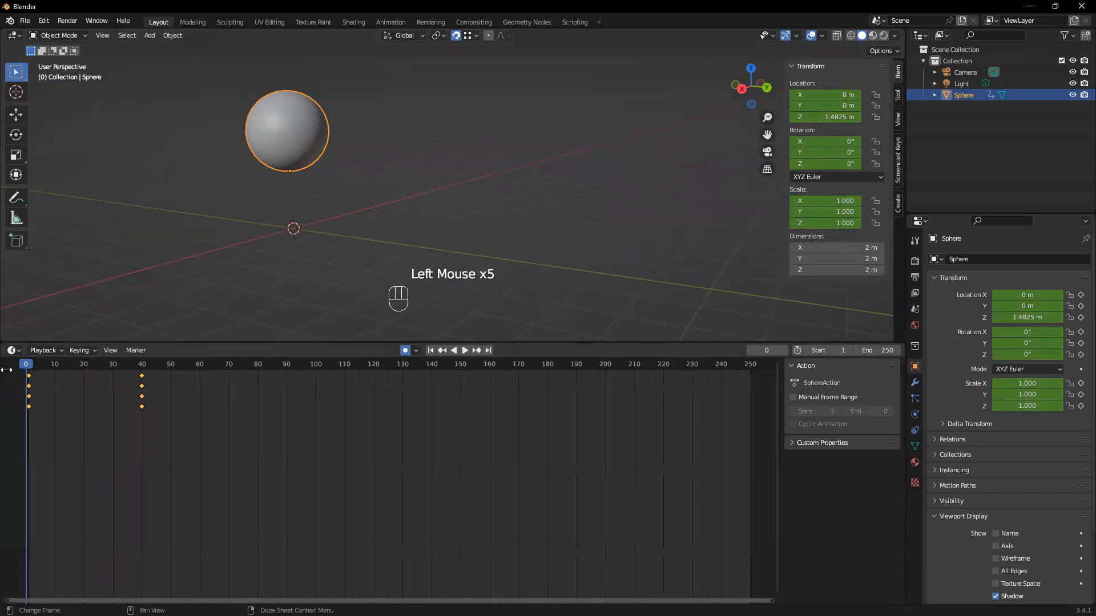
drag(6, 369, 161, 370)
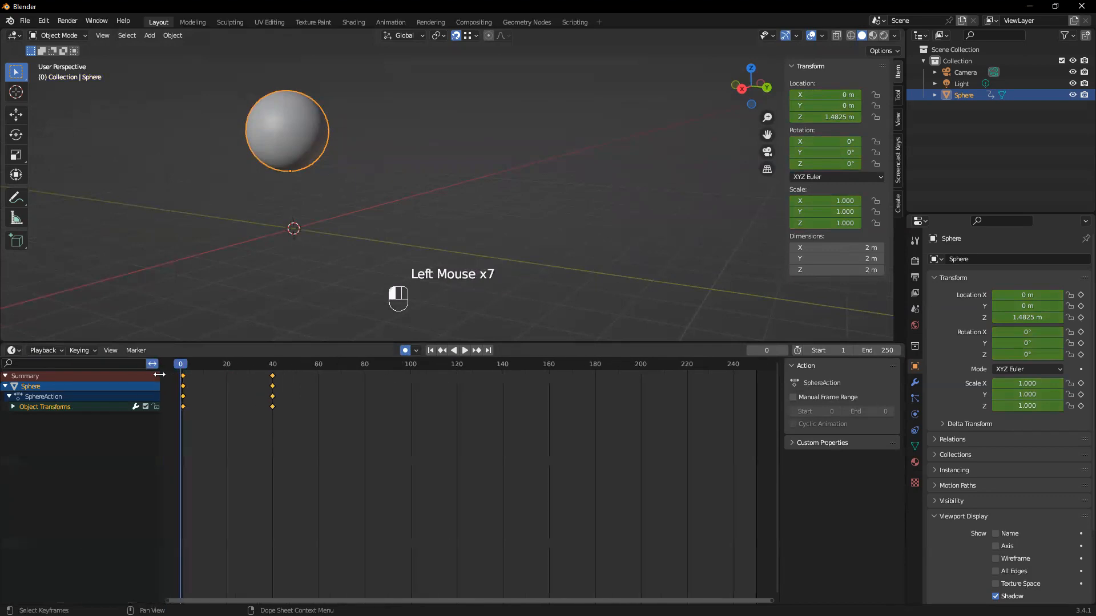
Expand the Object Transforms group and go through its location, rotation and scale channels
click(13, 406)
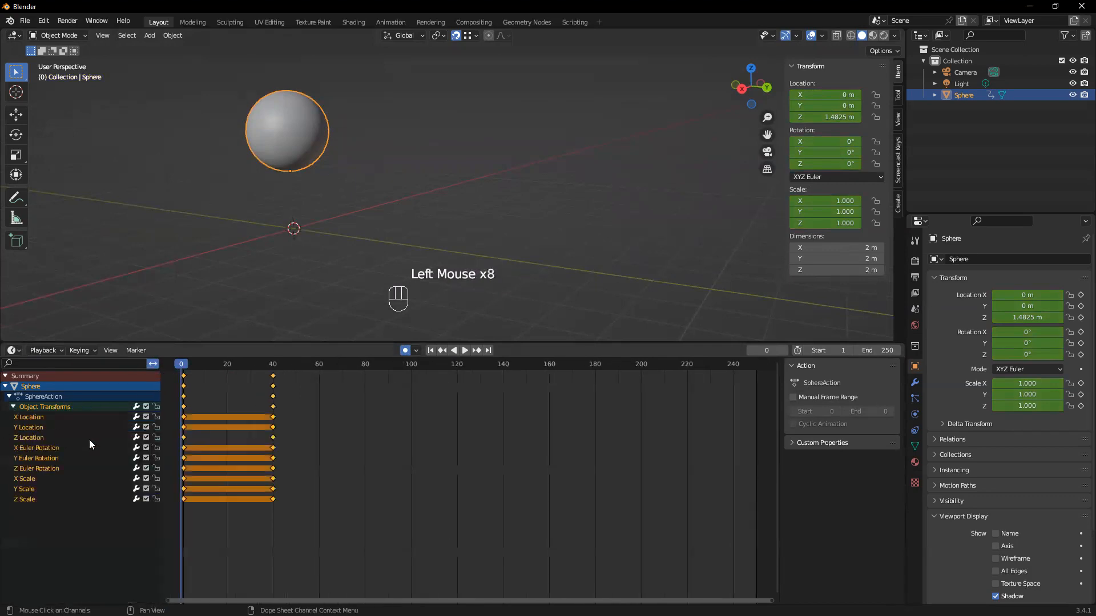
click(25, 428)
click(31, 434)
click(32, 434)
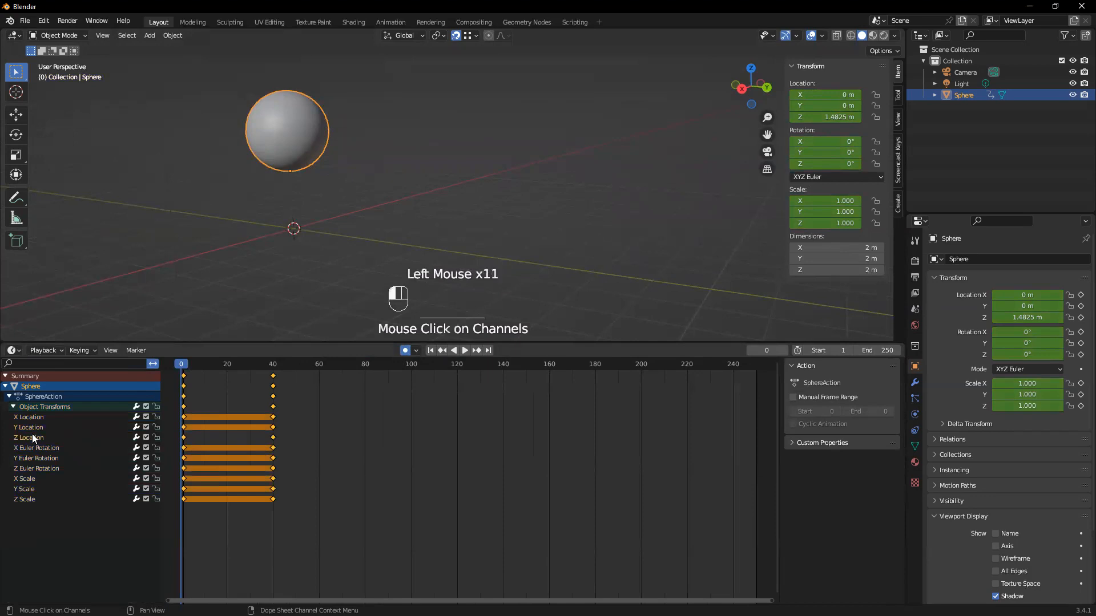
click(51, 420)
click(40, 429)
click(64, 448)
click(28, 500)
click(46, 470)
click(37, 497)
click(38, 449)
click(25, 499)
click(51, 448)
click(21, 500)
click(52, 448)
Narrow the timeline's channel list slightly and move the playhead back to the start of the animation
drag(163, 370, 137, 373)
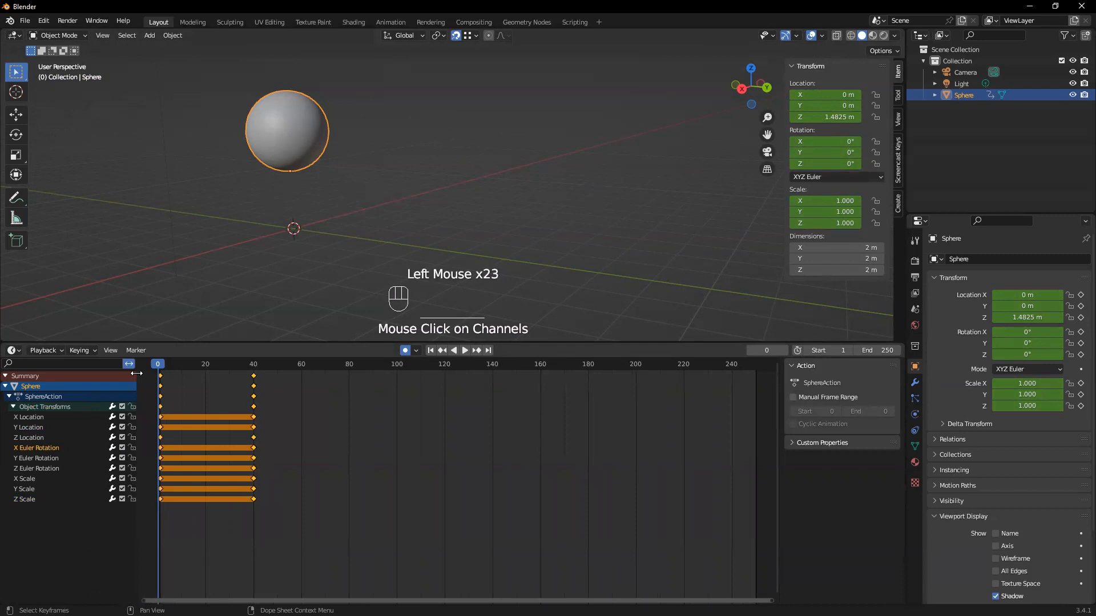
click(163, 365)
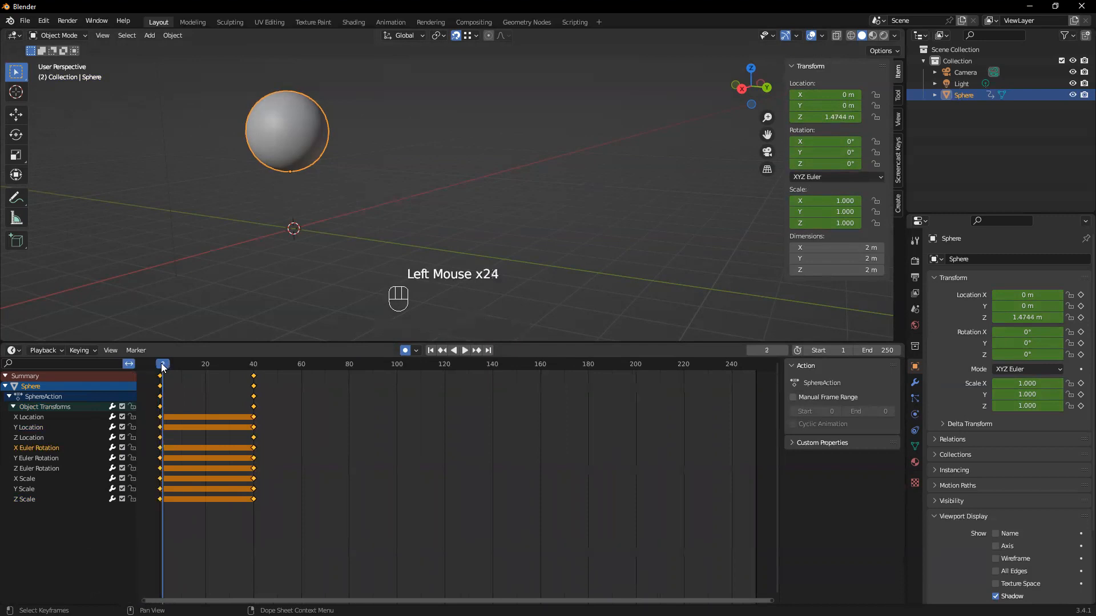
drag(163, 366, 161, 368)
click(169, 316)
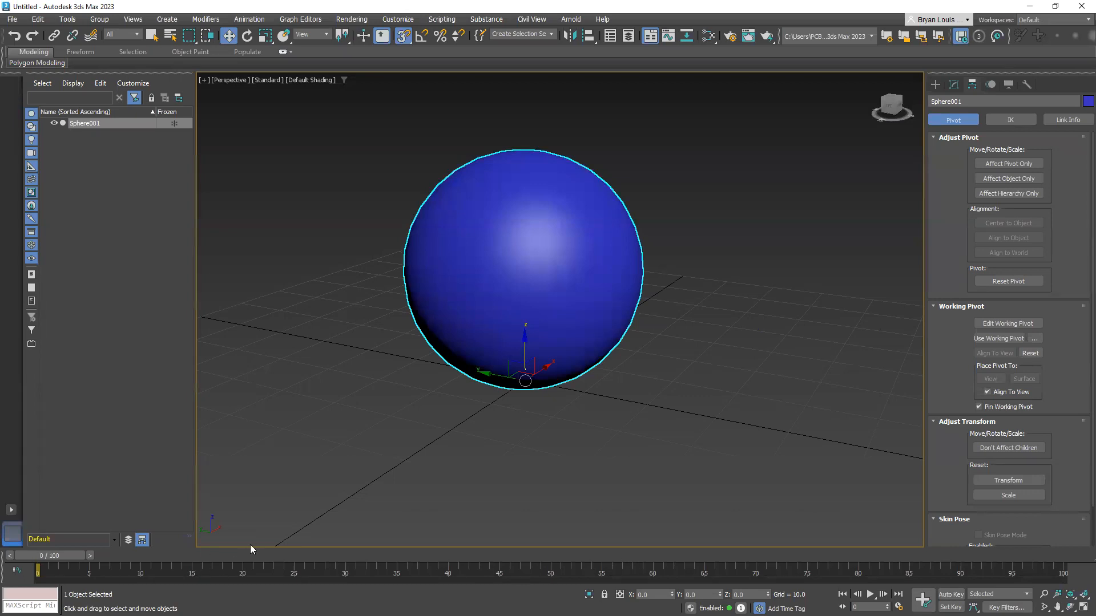
In 3ds Max, turn off 3D snapping and turn on Auto Key mode with the sphere selected
click(935, 84)
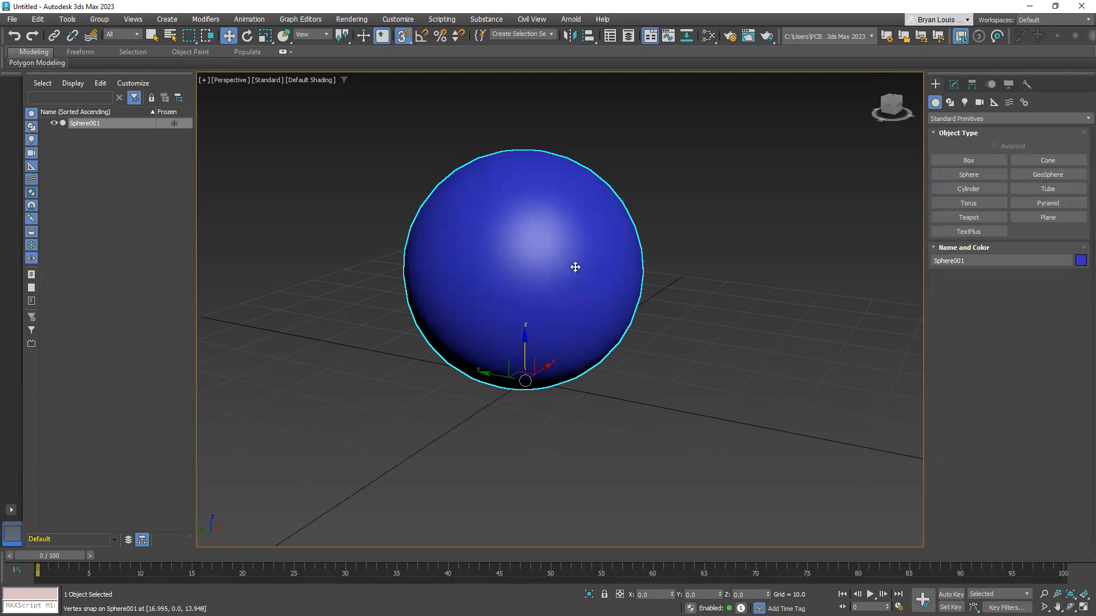
key(s)
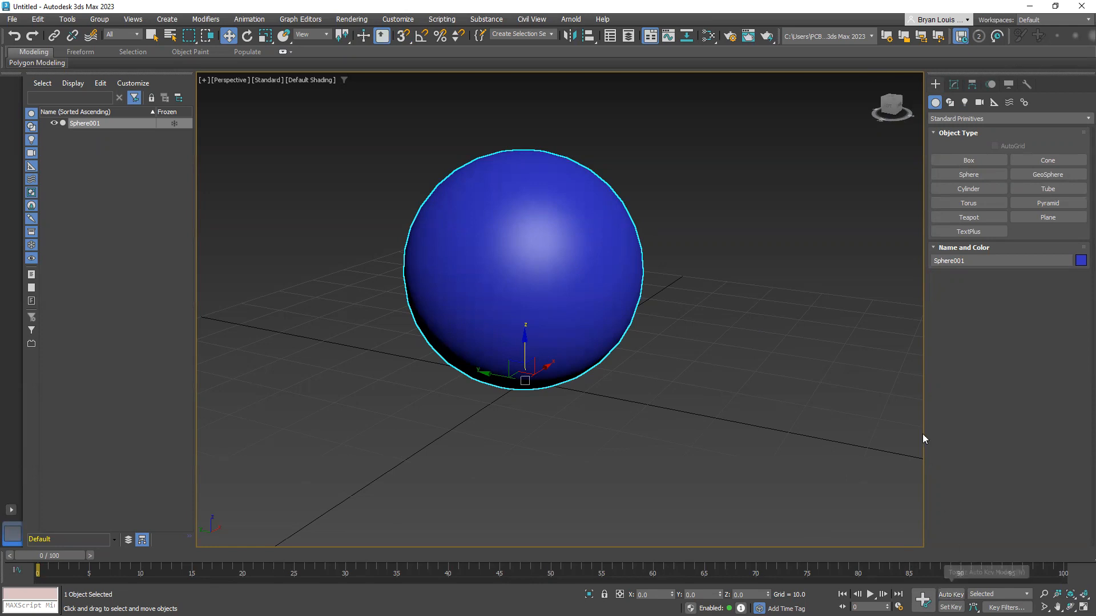
click(950, 594)
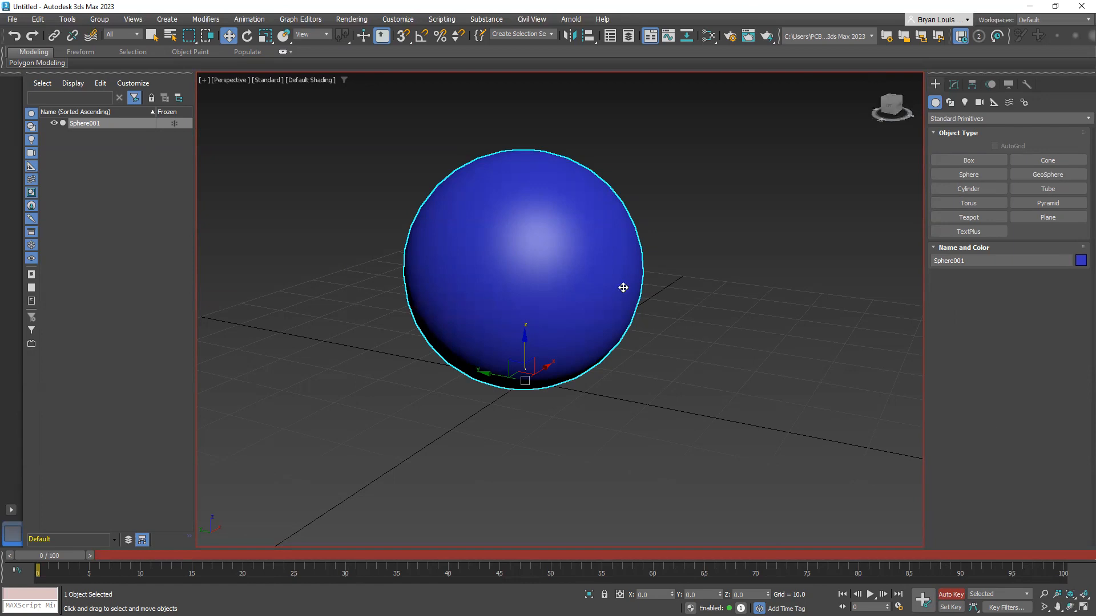
Try raising the sphere to about 39.2 on Z at frame 0, scrub the time slider, and undo the move
middle_drag(603, 358, 598, 395)
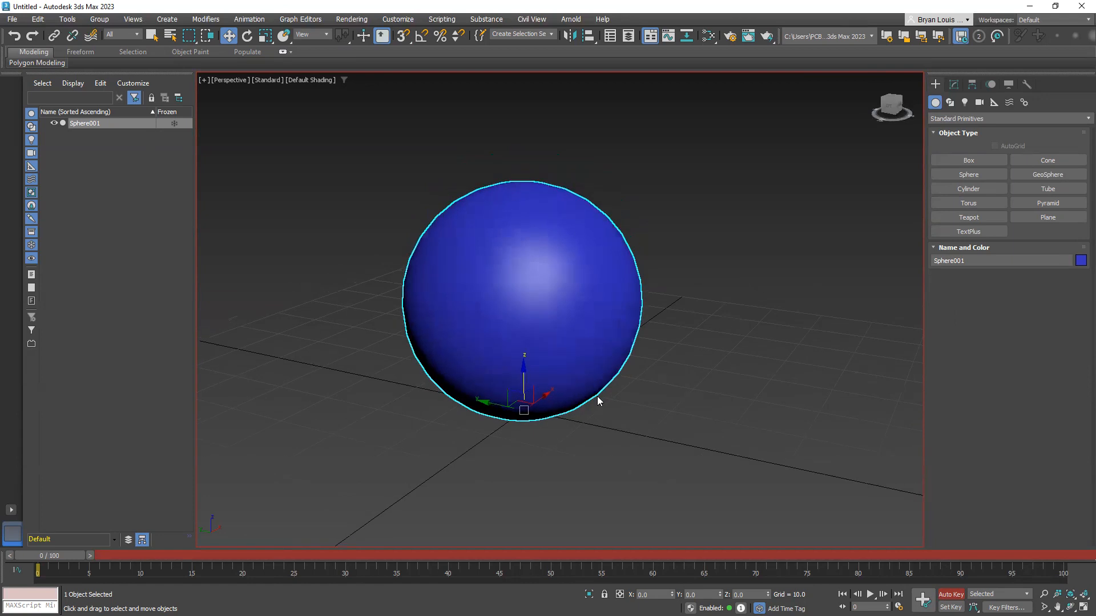
scroll(611, 438, down, 3)
mouse_move(588, 447)
alt+middle_down()
mouse_move(567, 418)
mouse_move(464, 422)
mouse_move(718, 450)
mouse_move(592, 454)
alt+middle_up()
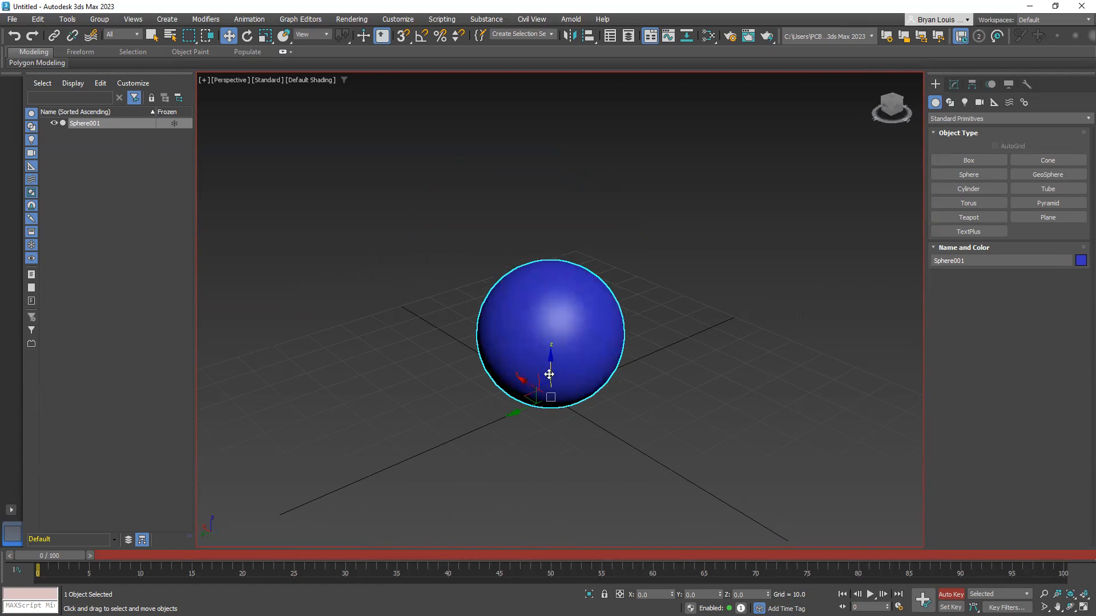
drag(549, 370, 549, 220)
alt+middle_drag(546, 375, 579, 332)
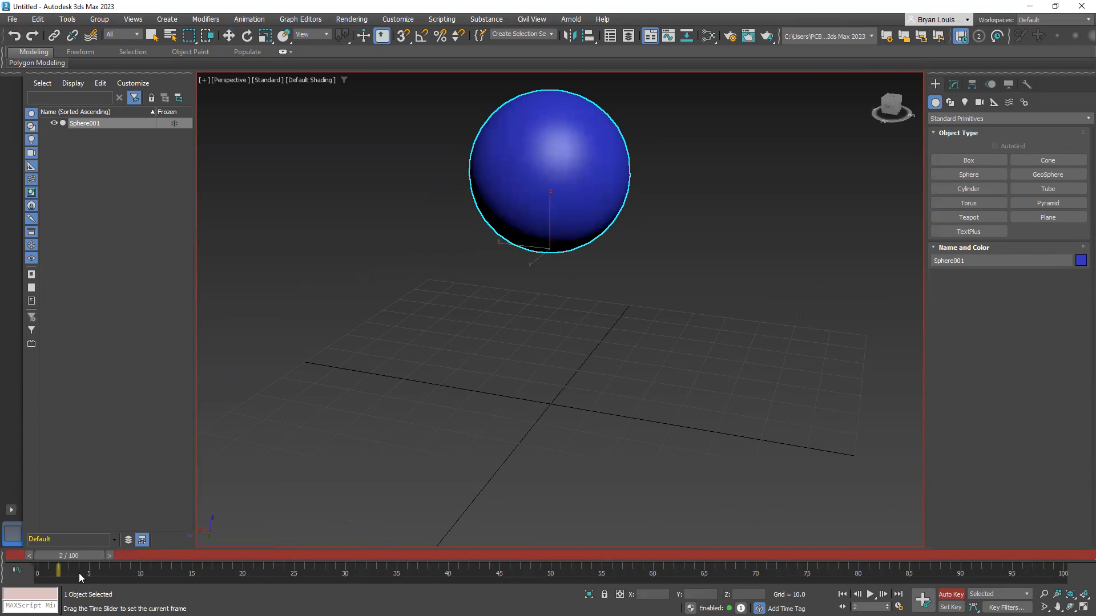
alt+middle_drag(438, 399, 245, 484)
alt+middle_drag(243, 445, 557, 282)
mouse_move(56, 554)
mouse_down()
mouse_move(107, 553)
mouse_move(21, 572)
mouse_up()
key(w)
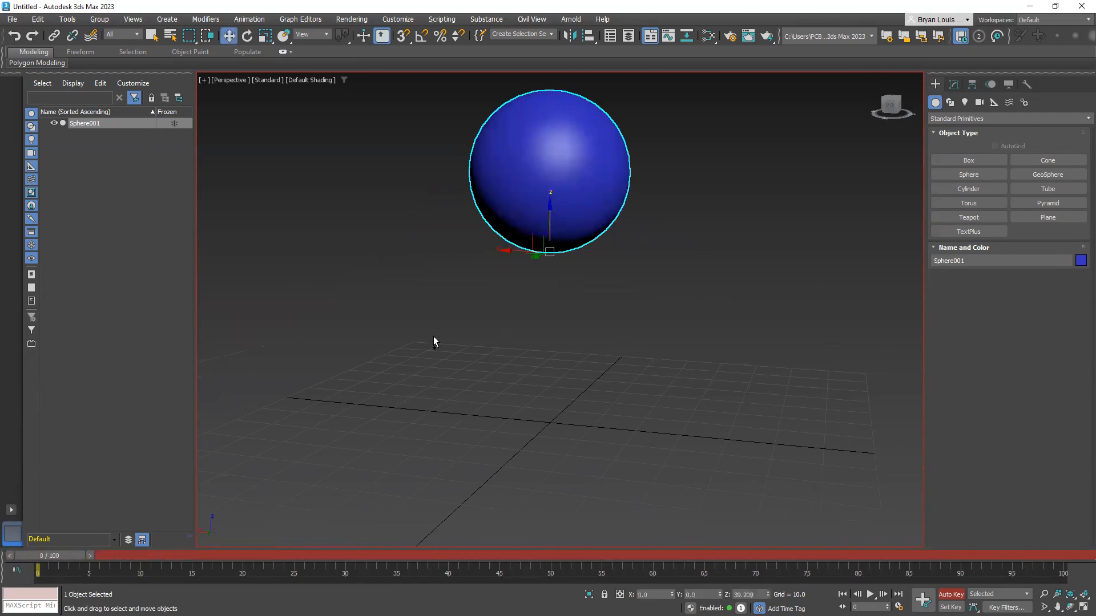
key(ctrl+z)
Go to frame 40 and raise the sphere to about 58.8 on Z with Auto Key on
alt+middle_drag(502, 455, 378, 502)
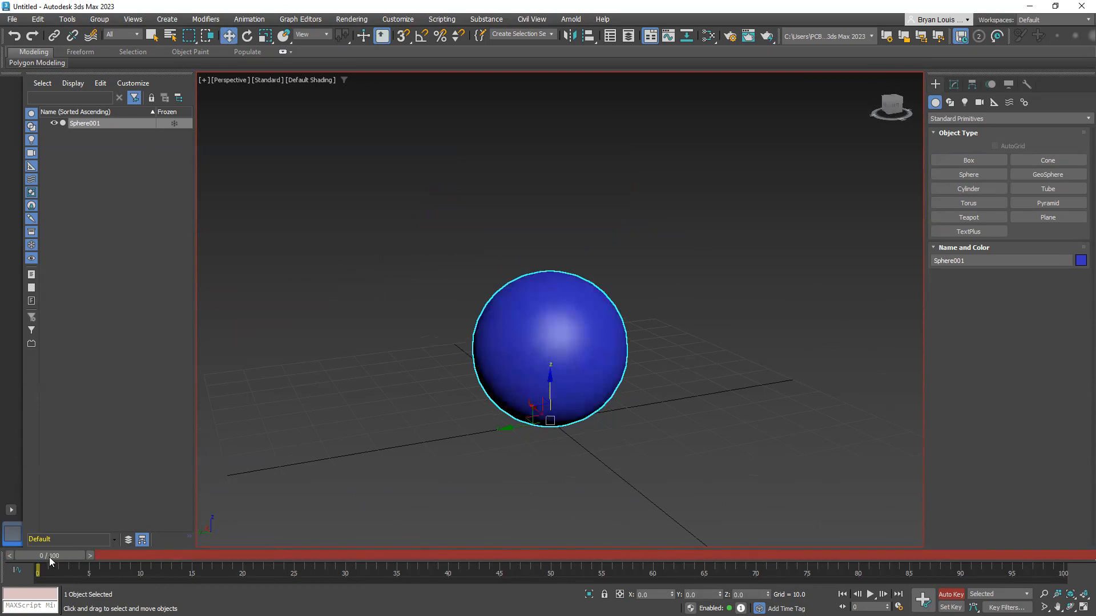
drag(62, 554, 460, 573)
key(w)
alt+middle_drag(516, 430, 492, 445)
drag(491, 446, 513, 182)
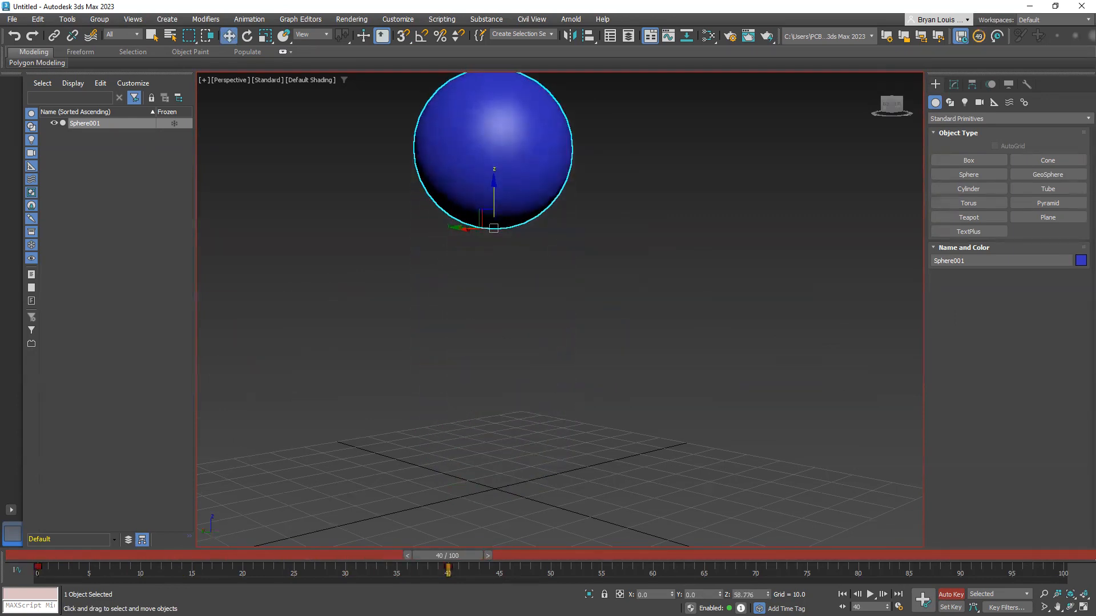
Scrub the time slider between frames 0 and 46 to examine the sphere's motion, returning to frame 0
alt+middle_drag(515, 312, 456, 547)
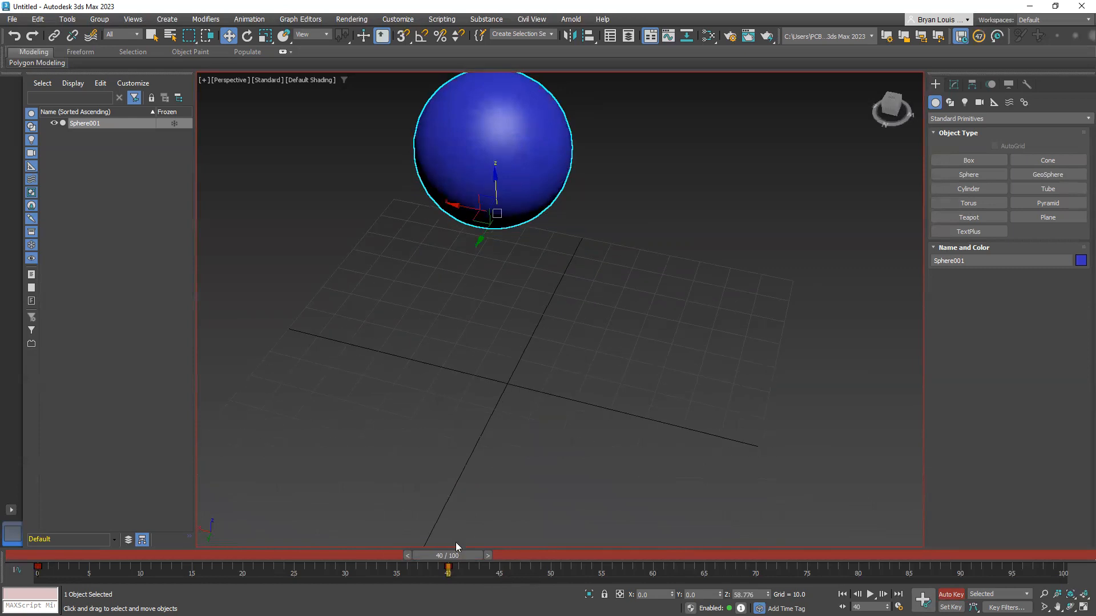
drag(455, 553, 516, 554)
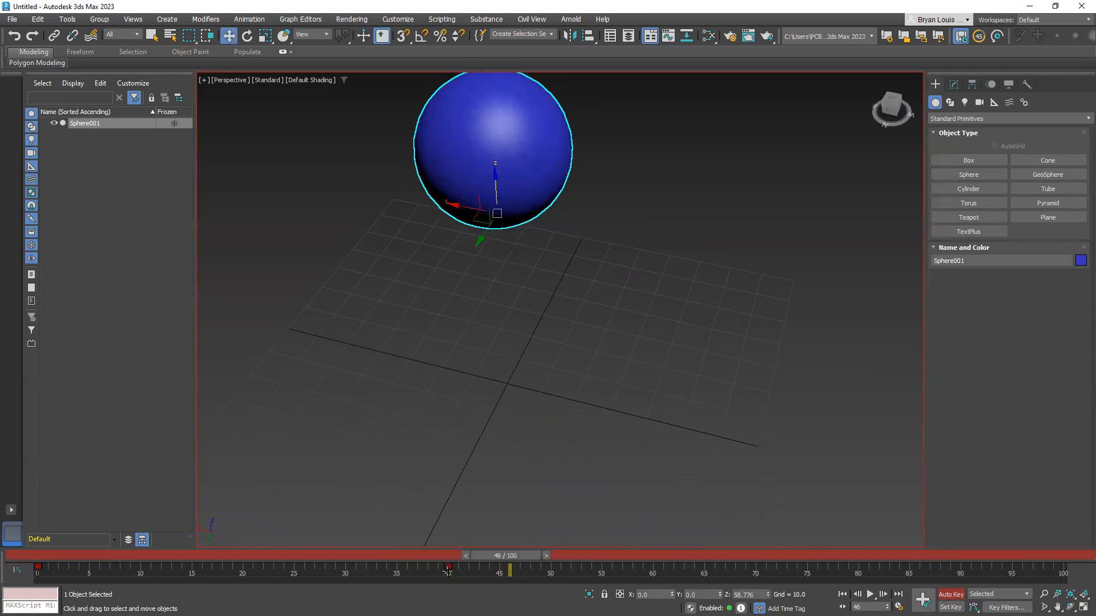
drag(481, 557, 38, 561)
key(w)
key(w)
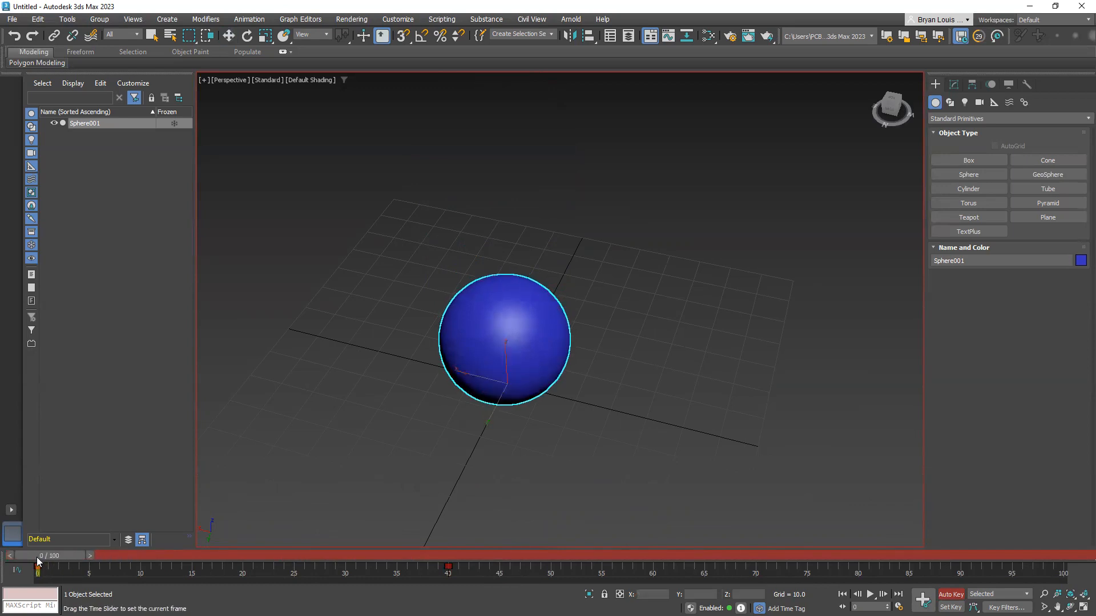
alt+middle_drag(364, 444, 188, 476)
mouse_move(492, 393)
alt+middle_down()
mouse_move(354, 409)
mouse_move(460, 394)
mouse_move(483, 411)
alt+middle_up()
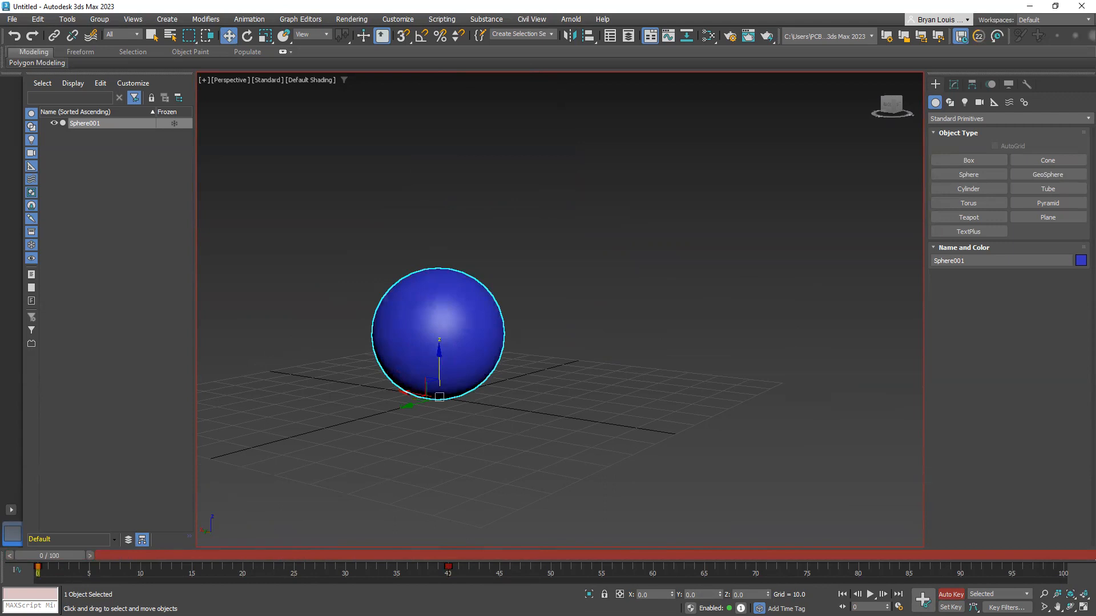
mouse_move(45, 557)
mouse_down()
mouse_move(450, 534)
mouse_move(190, 542)
mouse_move(40, 561)
mouse_move(350, 569)
mouse_move(356, 557)
mouse_move(302, 530)
mouse_move(40, 564)
mouse_up()
key(w)
mouse_move(48, 553)
mouse_down()
mouse_move(375, 563)
mouse_move(52, 566)
mouse_move(460, 558)
mouse_move(49, 567)
mouse_up()
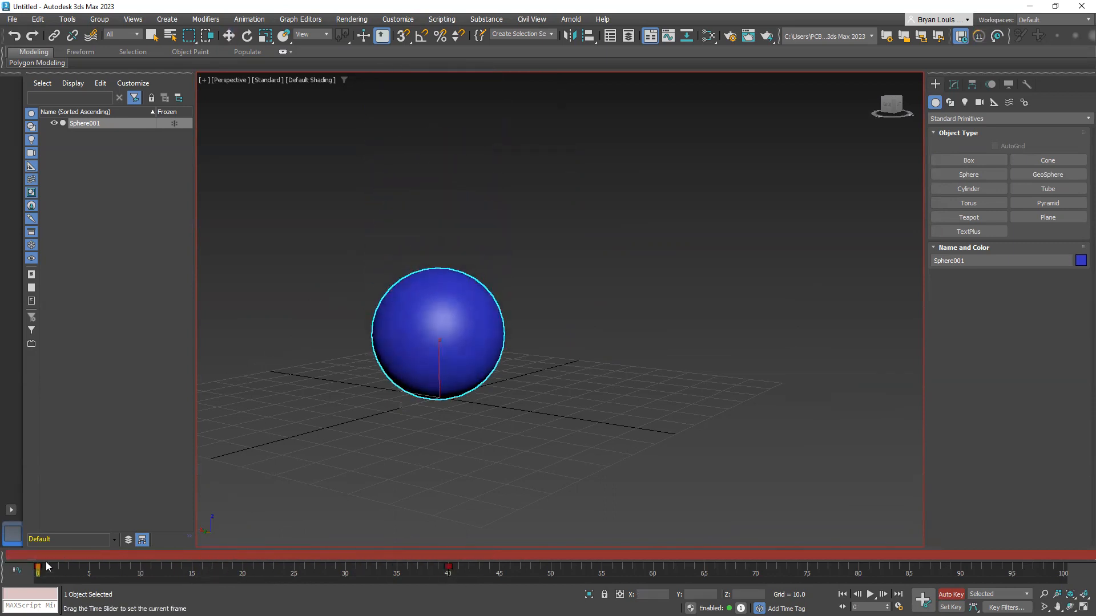
drag(51, 556, 52, 557)
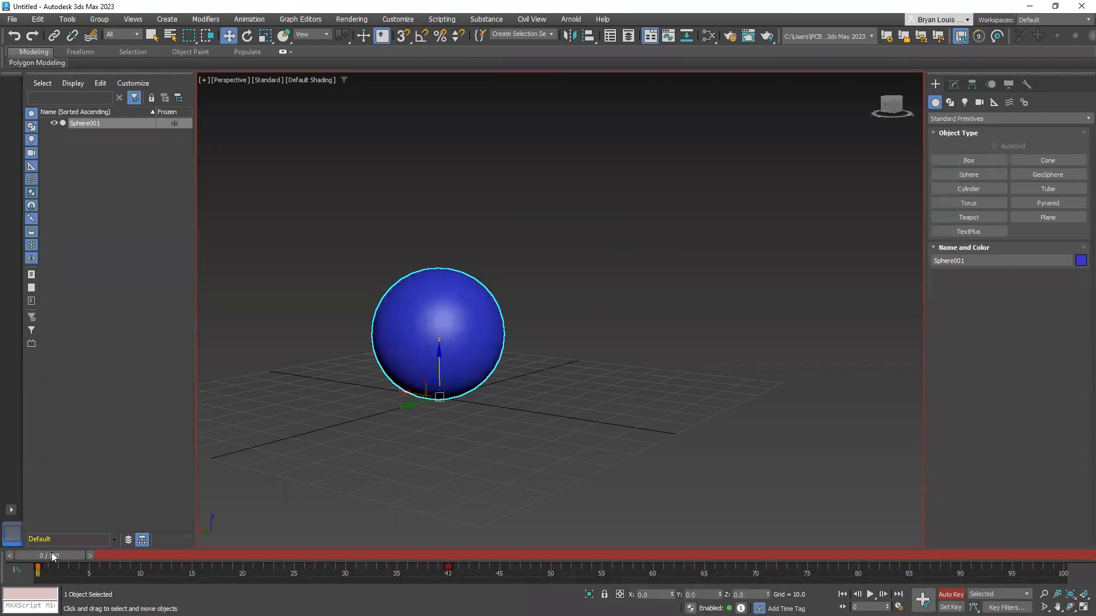
mouse_move(56, 556)
mouse_down()
mouse_move(450, 567)
mouse_move(51, 556)
mouse_up()
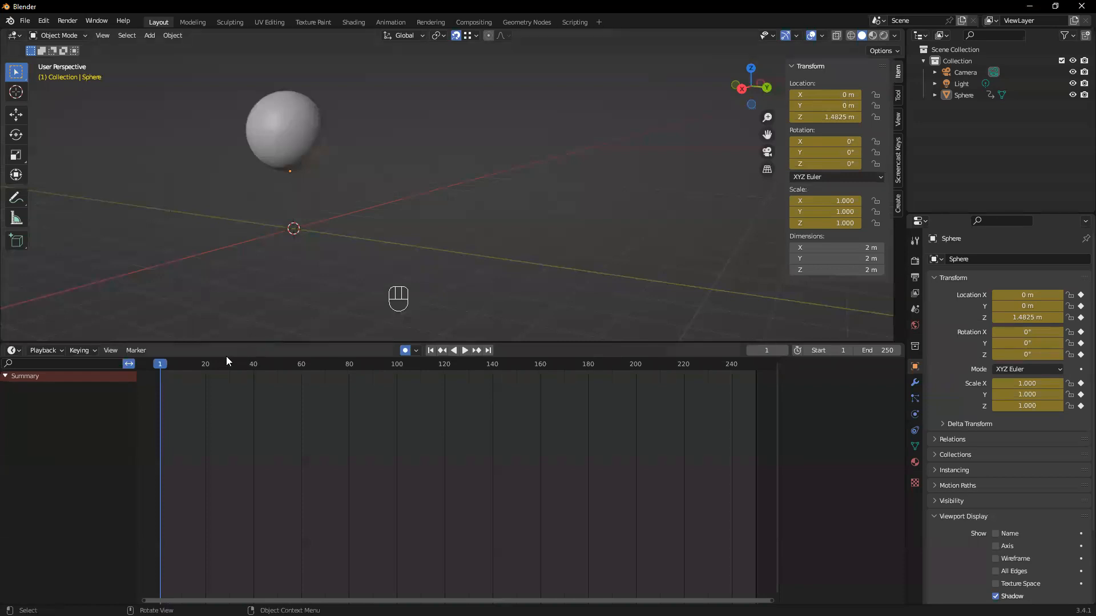
Switch to Blender, select the sphere, enlarge the viewport, and undo the earlier keyframed moves until the sphere is back at Z 0 m
click(268, 105)
drag(312, 343, 313, 392)
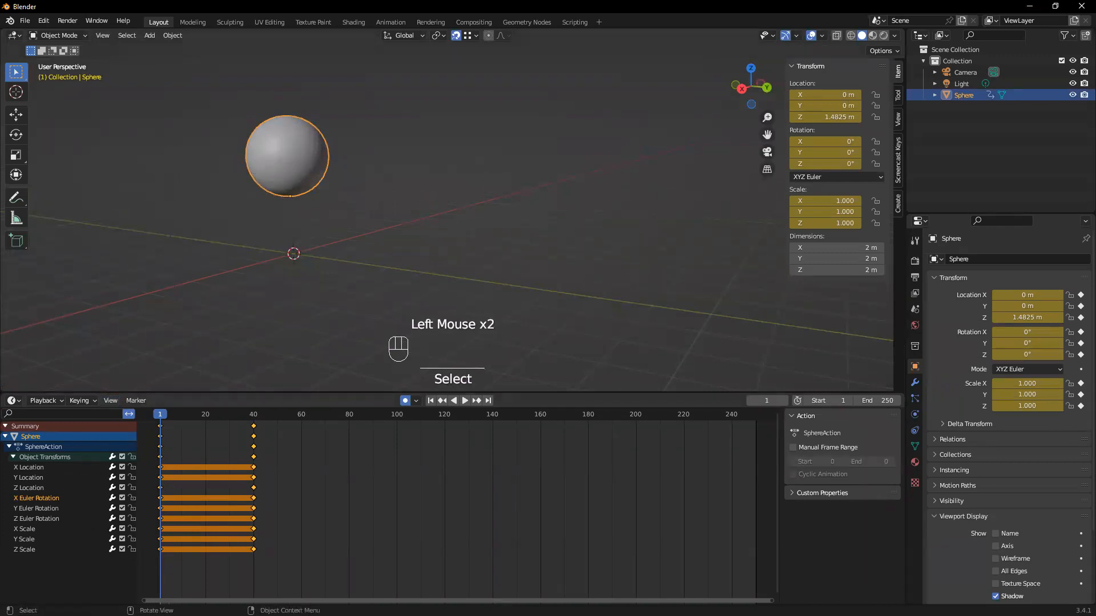
click(300, 176)
key(ctrl)
mouse_move(160, 415)
mouse_down()
mouse_move(172, 412)
mouse_move(160, 416)
mouse_up()
key(ctrl+z)
key(ctrl+z)
key(ctrl+z)
key(ctrl+z)
key(ctrl+z)
key(ctrl+z)
key(ctrl+z)
key(ctrl+z)
key(ctrl+z)
key(ctrl+z)
key(ctrl+z)
key(ctrl+z)
key(ctrl+z)
key(ctrl+z)
key(ctrl+z)
key(ctrl+z)
key(ctrl+z)
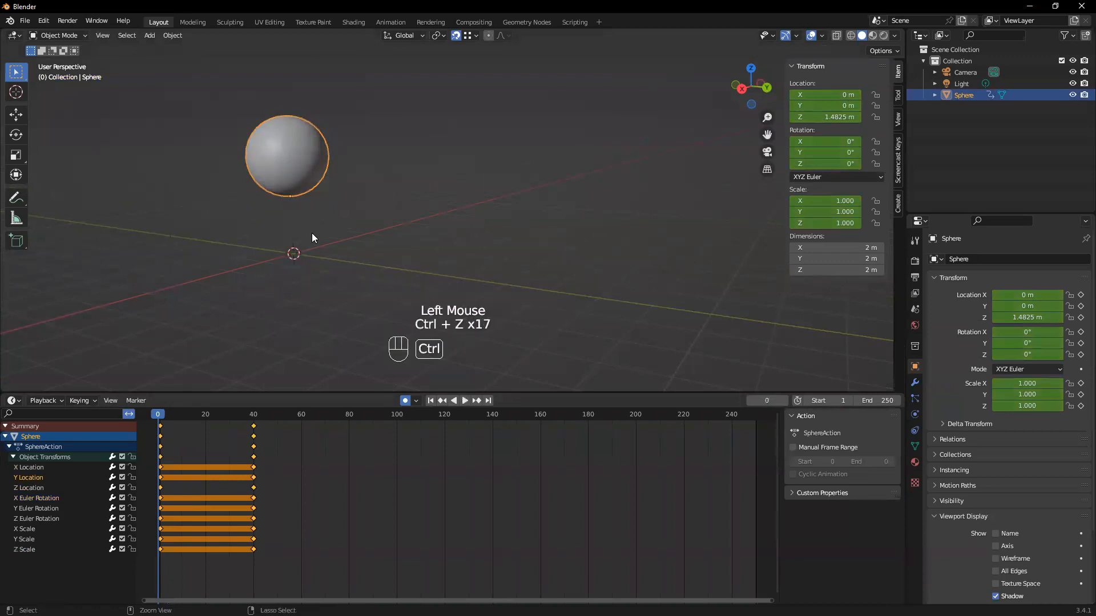
key(ctrl+z)
key(ctrl+z)
key(ctrl+z)
key(ctrl+z)
key(ctrl+z)
key(ctrl+z)
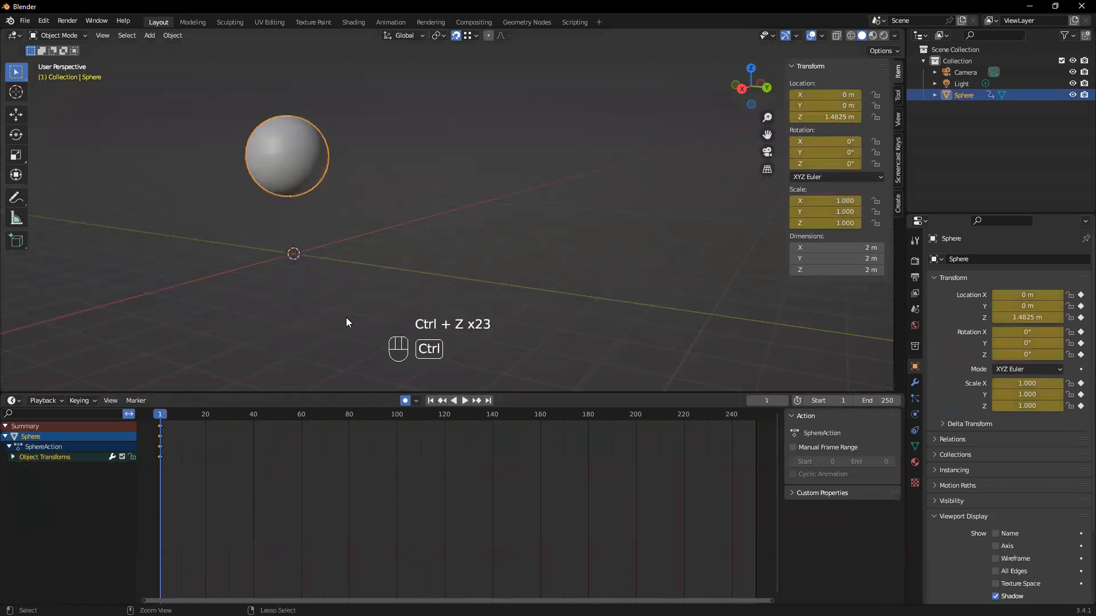
key(ctrl+z)
Go to frame 40 and raise the sphere to about 3.57 m on Z with auto keying on
middle_drag(261, 267, 288, 214)
scroll(313, 235, up, 1)
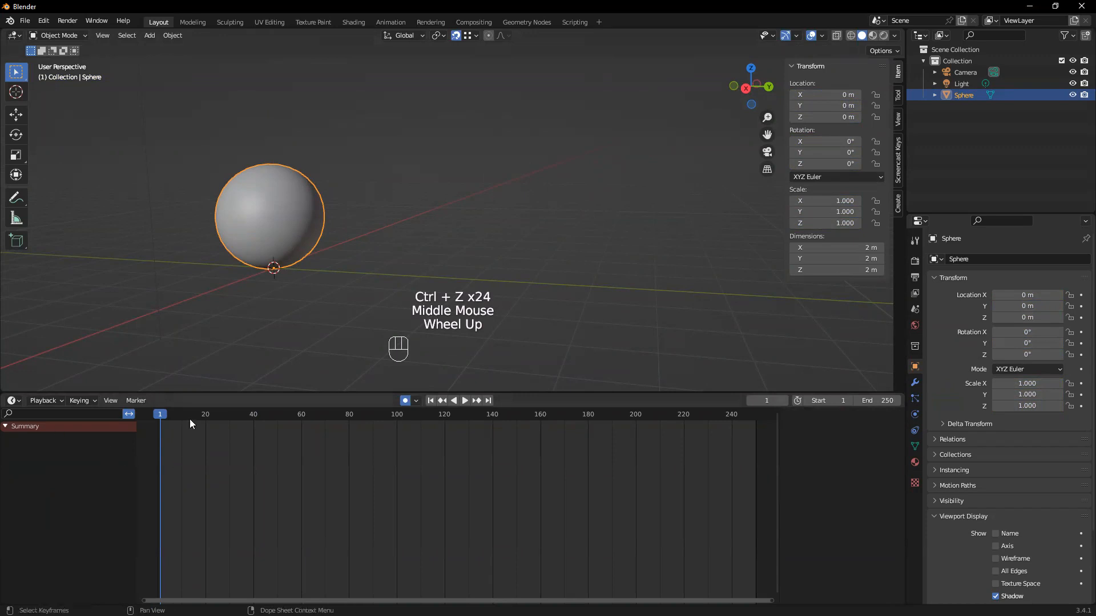
drag(172, 416, 255, 421)
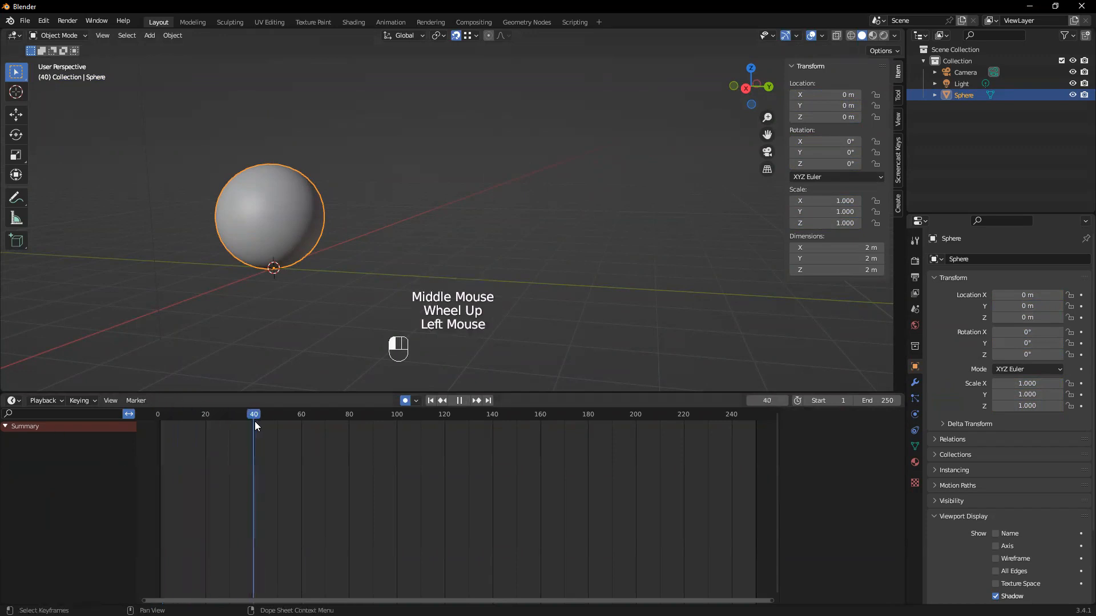
middle_drag(268, 338, 387, 262)
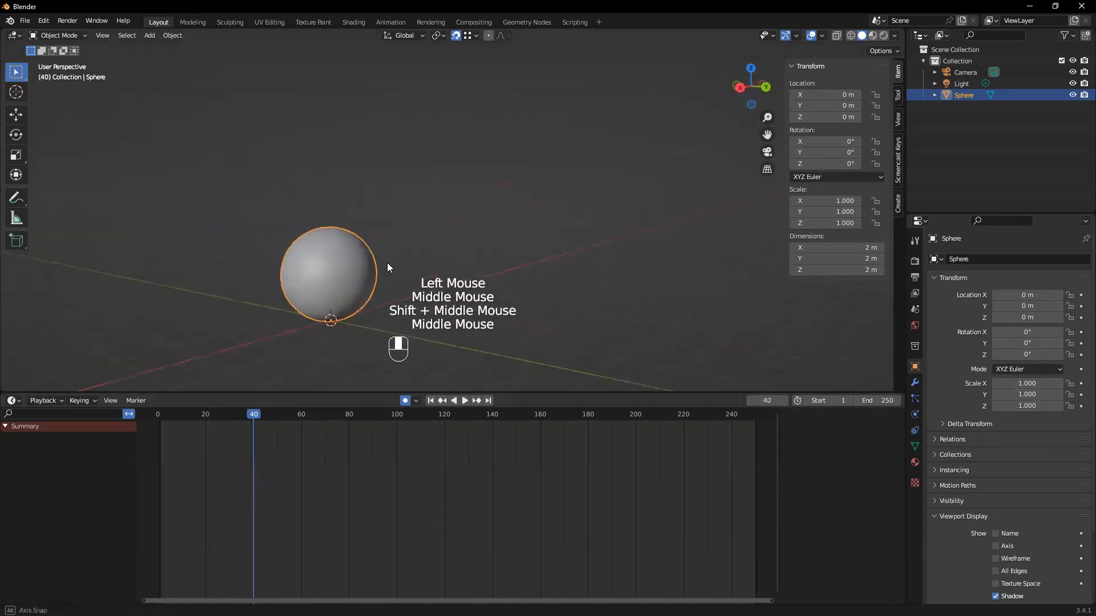
key(g)
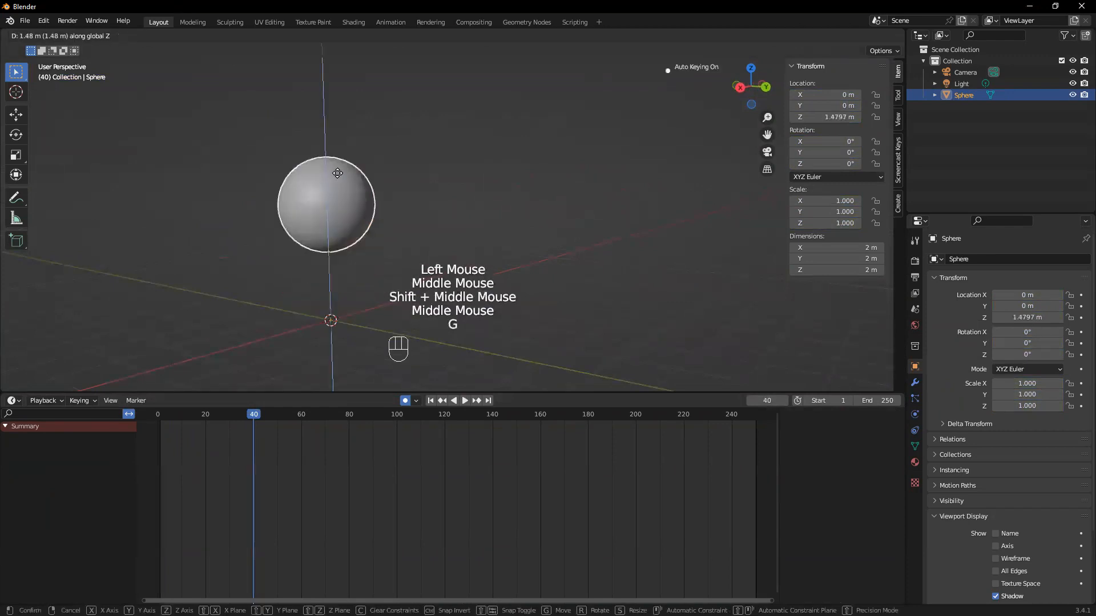
click(339, 103)
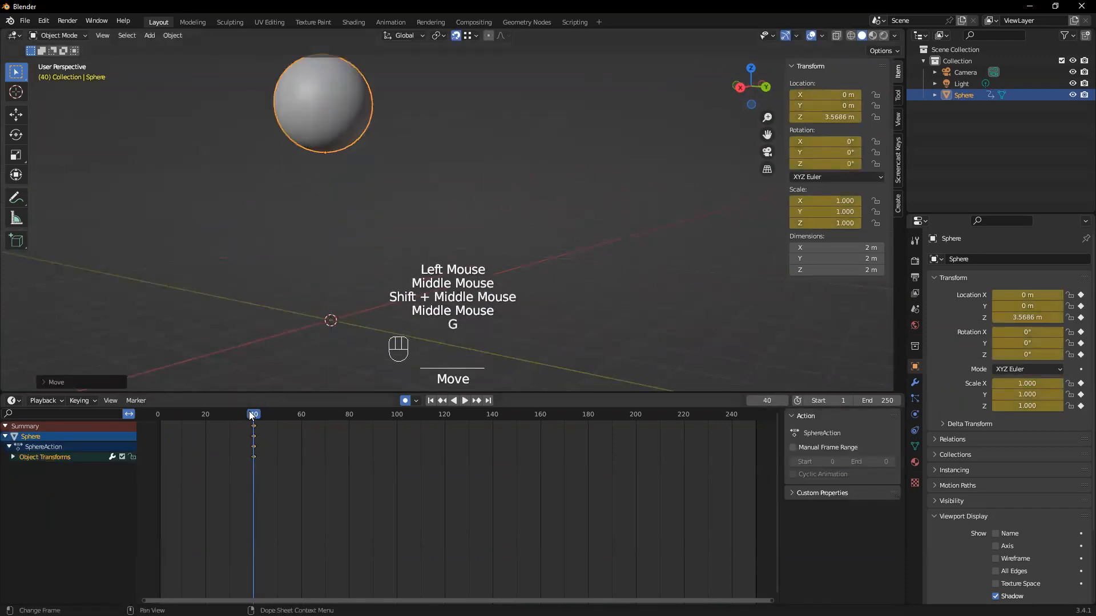
Scrub the timeline to frame 57 and back to frame 1 to examine the sphere's keyframes and its position at the start
click(293, 413)
drag(293, 413, 294, 413)
drag(261, 475, 220, 407)
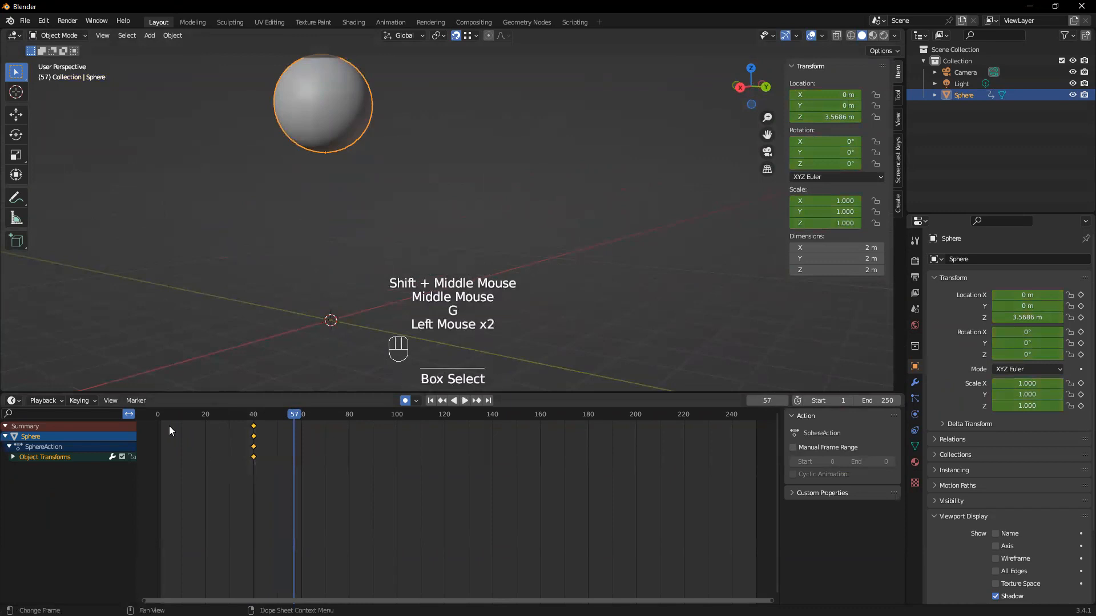
click(160, 423)
click(166, 457)
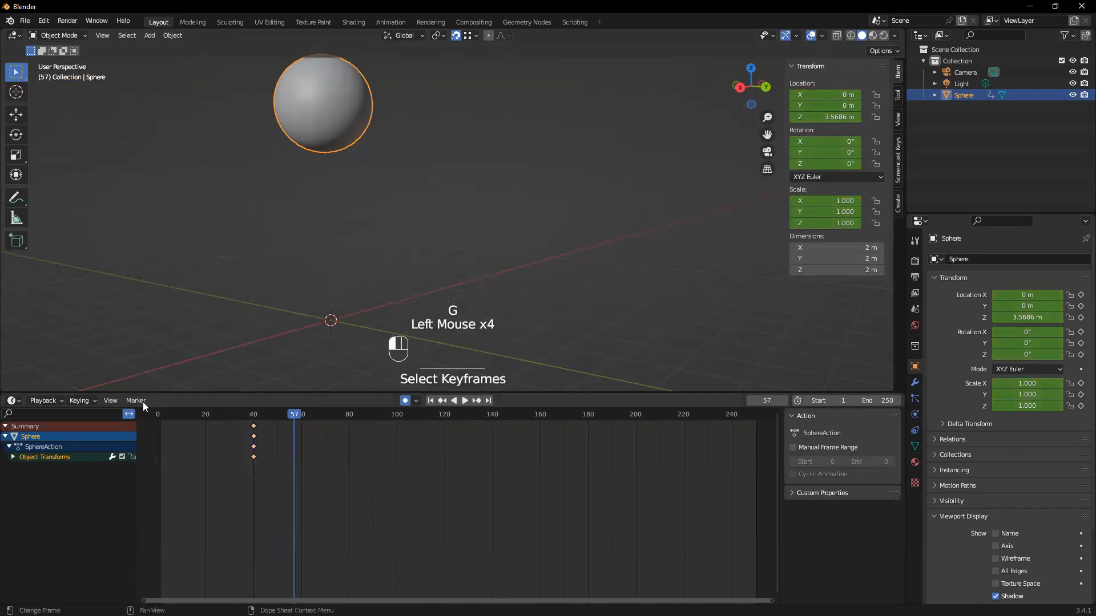
click(150, 465)
drag(295, 416, 160, 431)
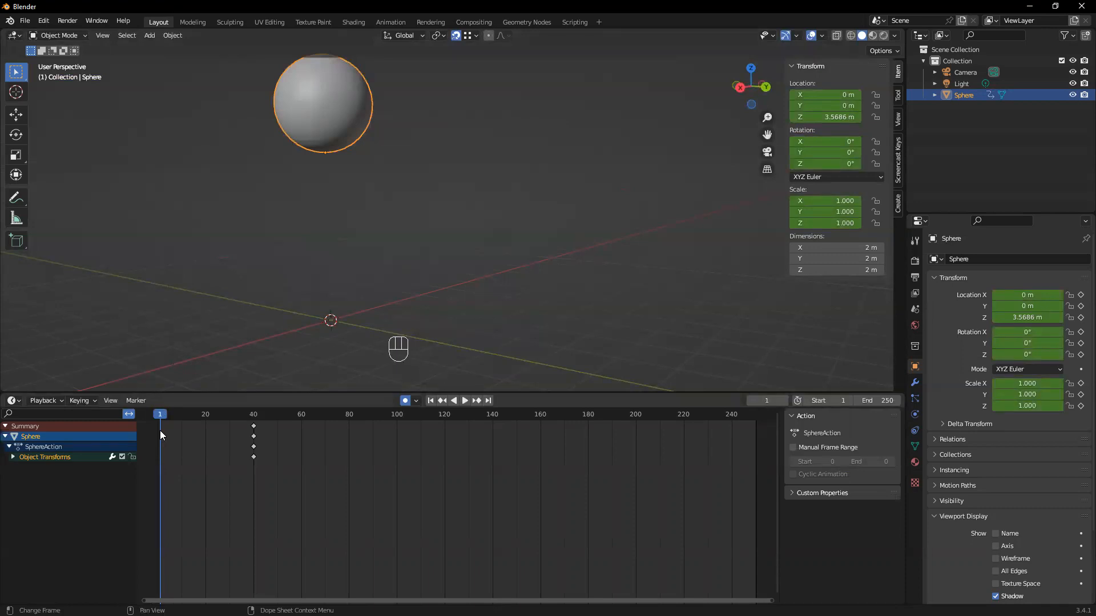
drag(160, 416, 160, 416)
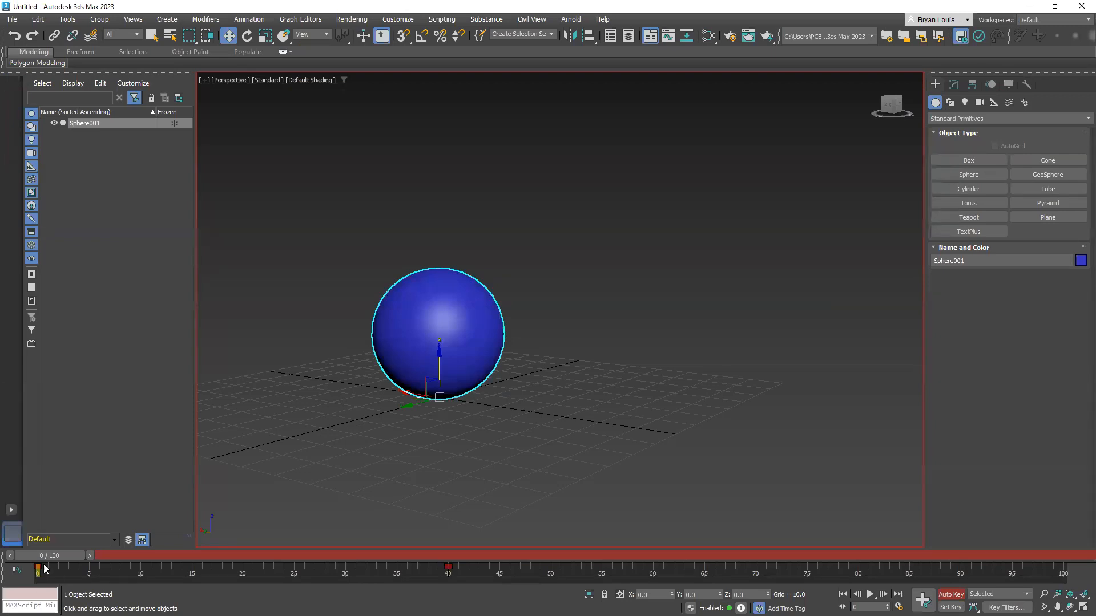
Switch to 3ds Max and scrub from frame 0 to frame 49 to examine the sphere's motion and its keys at frames 0 and 40
mouse_move(52, 556)
mouse_down()
mouse_move(448, 549)
mouse_move(48, 580)
mouse_move(398, 576)
mouse_move(475, 554)
mouse_move(51, 558)
mouse_up()
key(w)
drag(62, 555, 535, 555)
key(w)
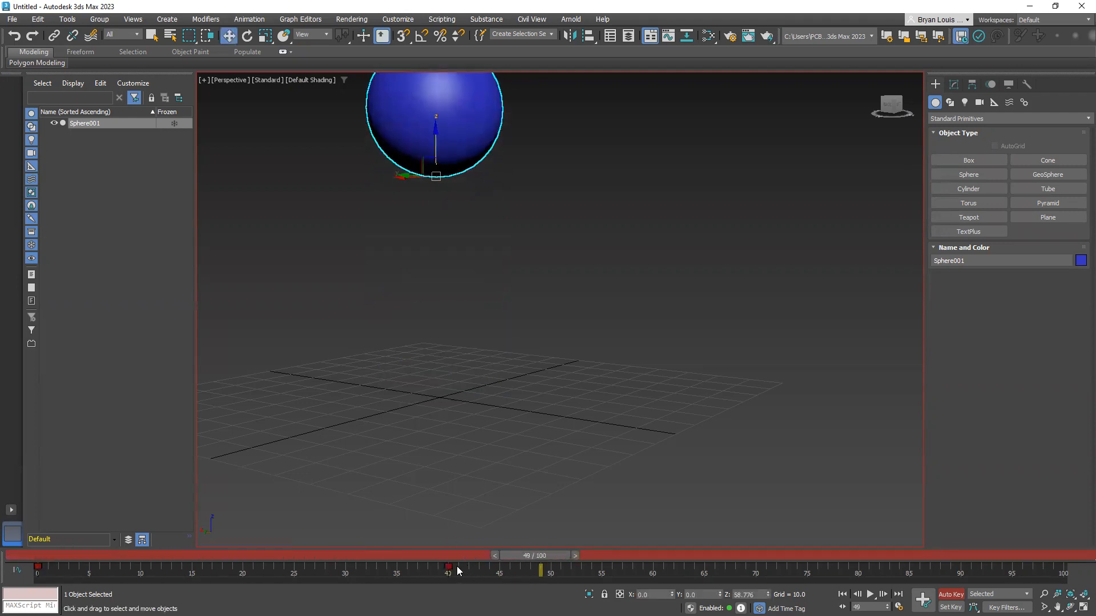
drag(458, 572, 34, 568)
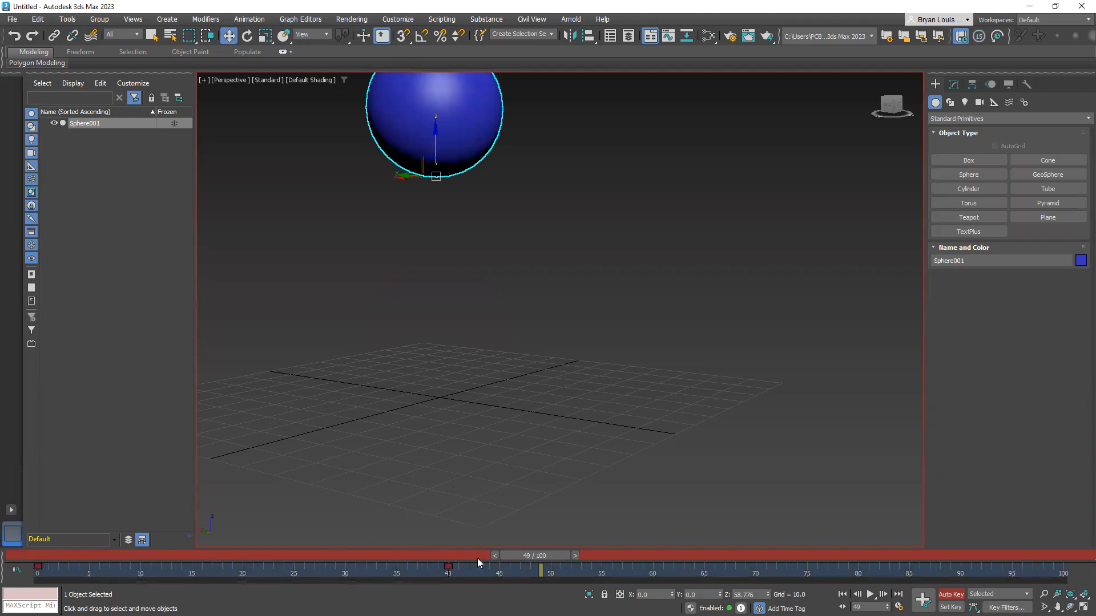
Go to frame 45 and scale the sphere down uniformly to about 61.8 percent with Auto Key on
drag(524, 556, 492, 546)
key(w)
middle_drag(543, 307, 563, 369)
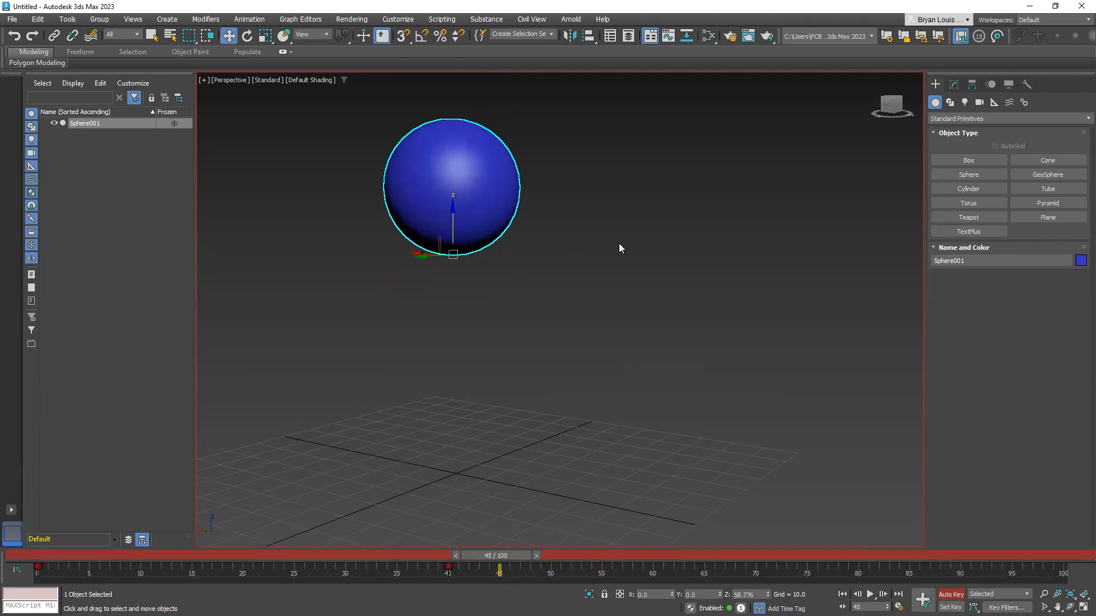
key(r)
drag(457, 228, 418, 305)
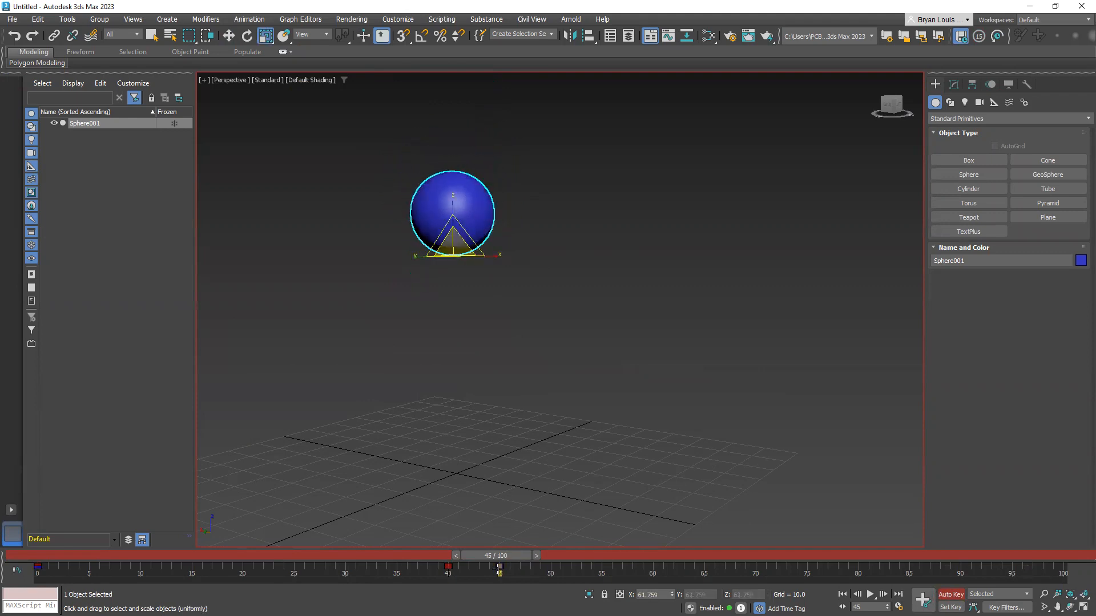
Scrub the time slider between frames 54 and 40 to examine the sphere's scale key at frame 45
mouse_move(501, 556)
mouse_down()
mouse_move(593, 552)
mouse_move(583, 555)
mouse_up()
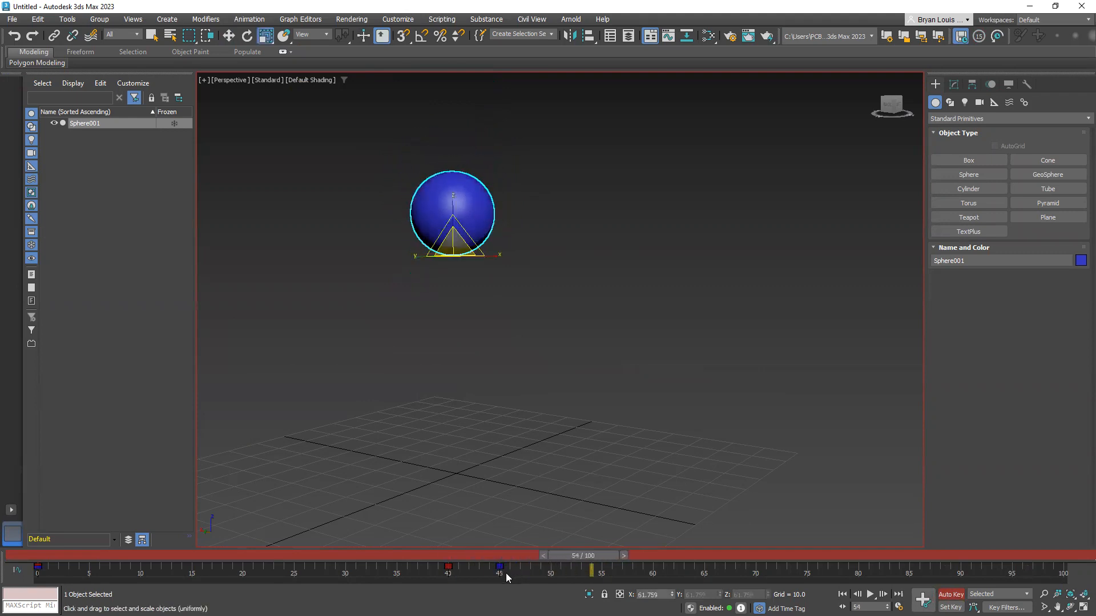
drag(512, 575, 482, 561)
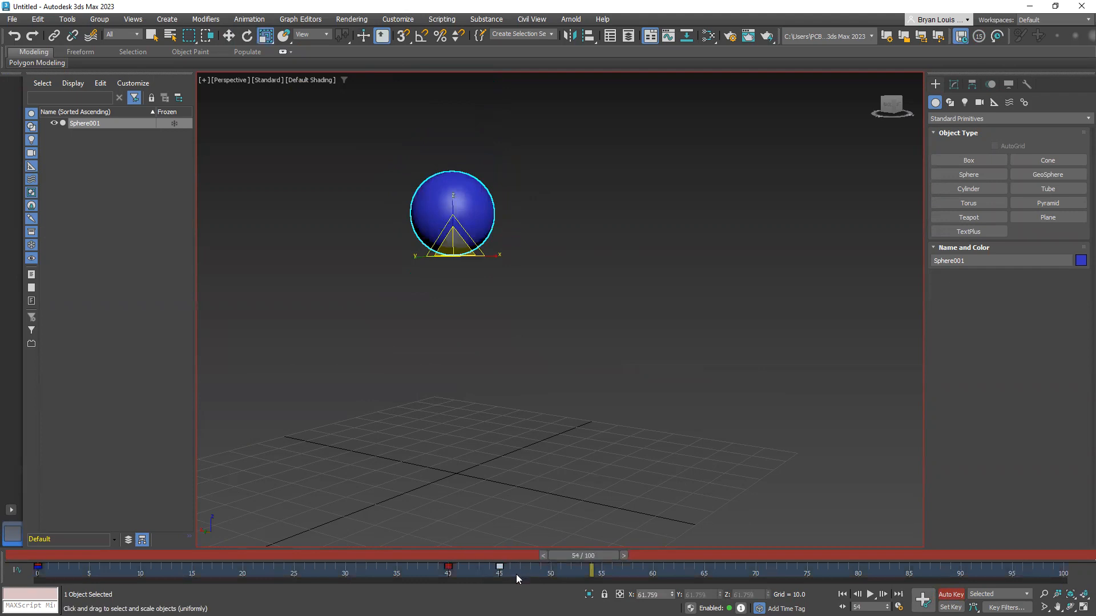
click(545, 457)
click(449, 206)
drag(590, 557, 562, 575)
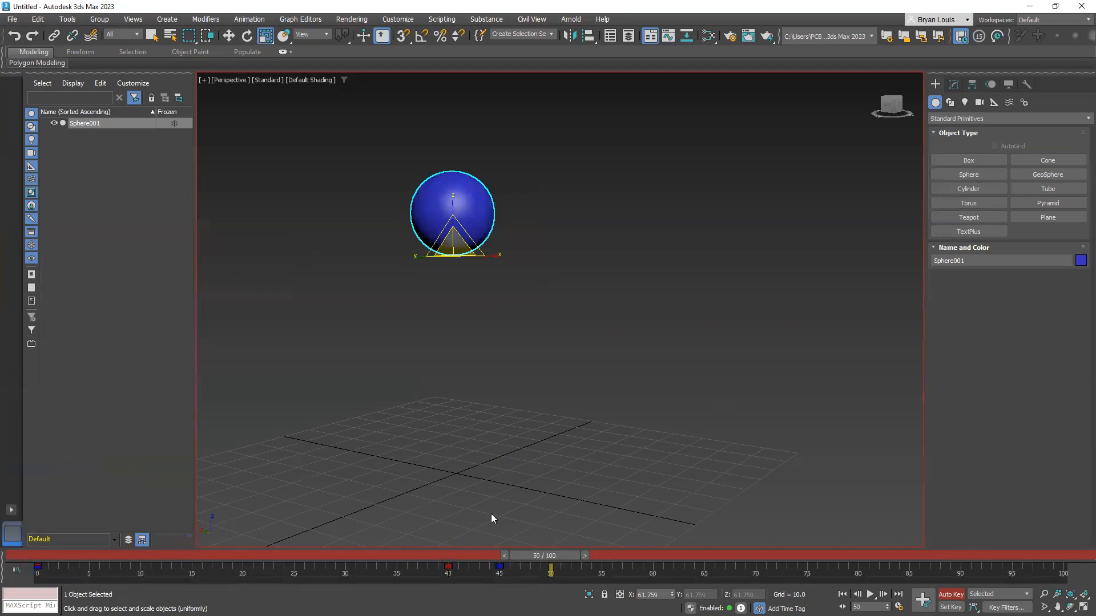
drag(542, 551, 452, 559)
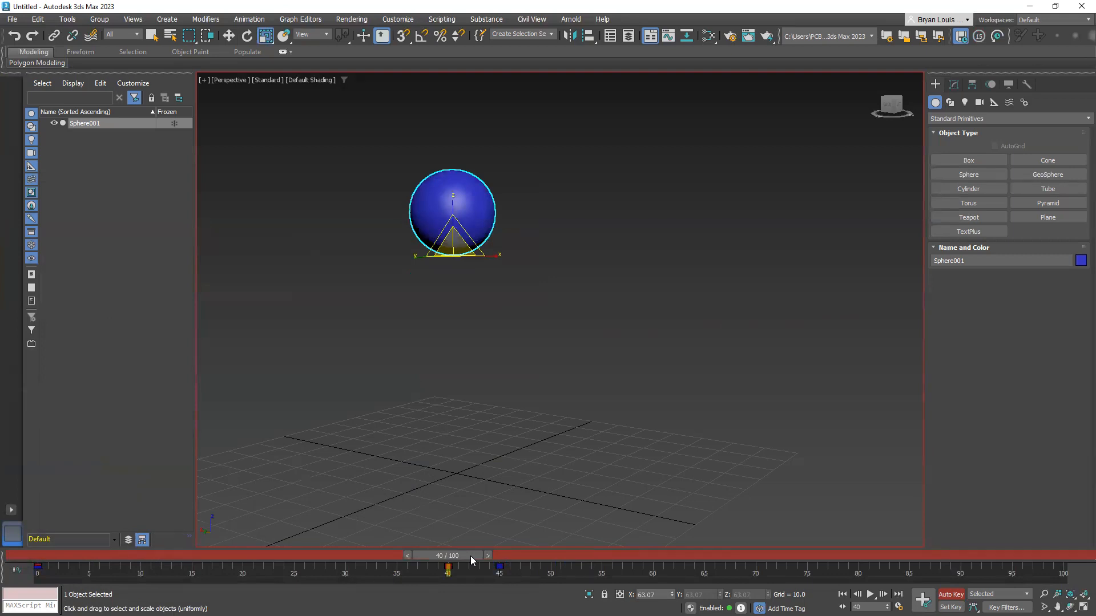
Go to frame 50 and rotate the sphere about -110 degrees around Z with Auto Key on
drag(460, 555, 546, 556)
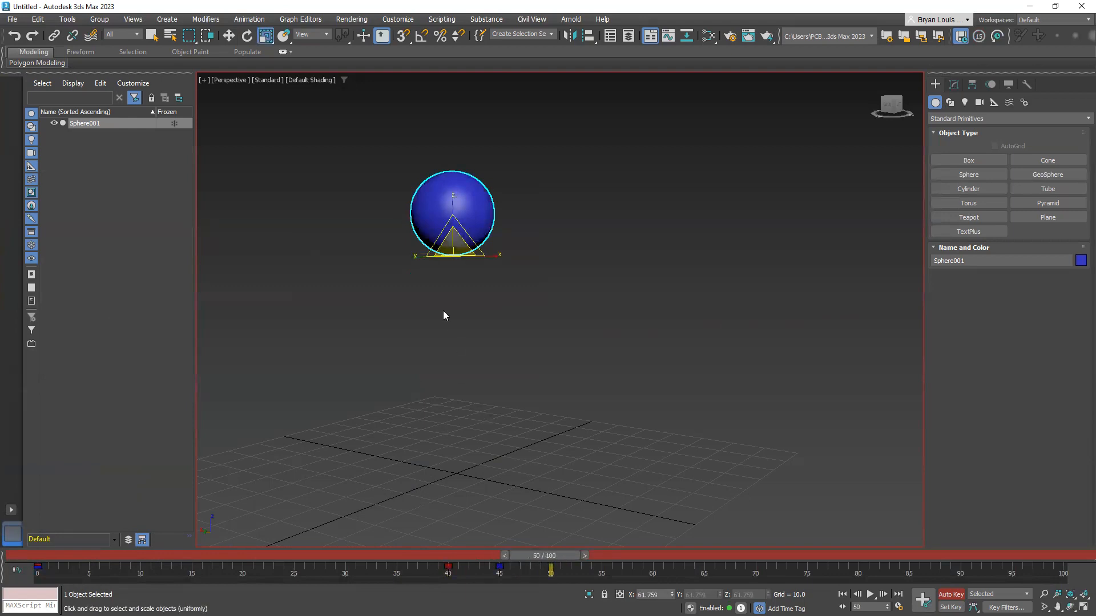
key(e)
drag(465, 255, 348, 258)
Scrub the time slider between frames 0 and 55 to examine the combined move, scale and rotation animation
drag(545, 558, 592, 552)
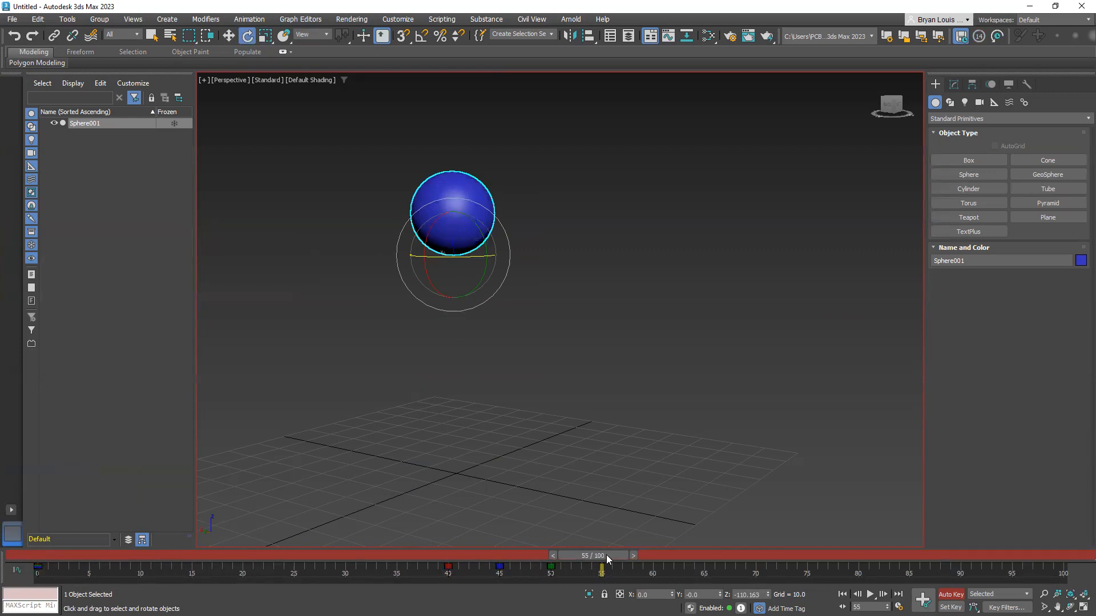
drag(606, 555, 57, 555)
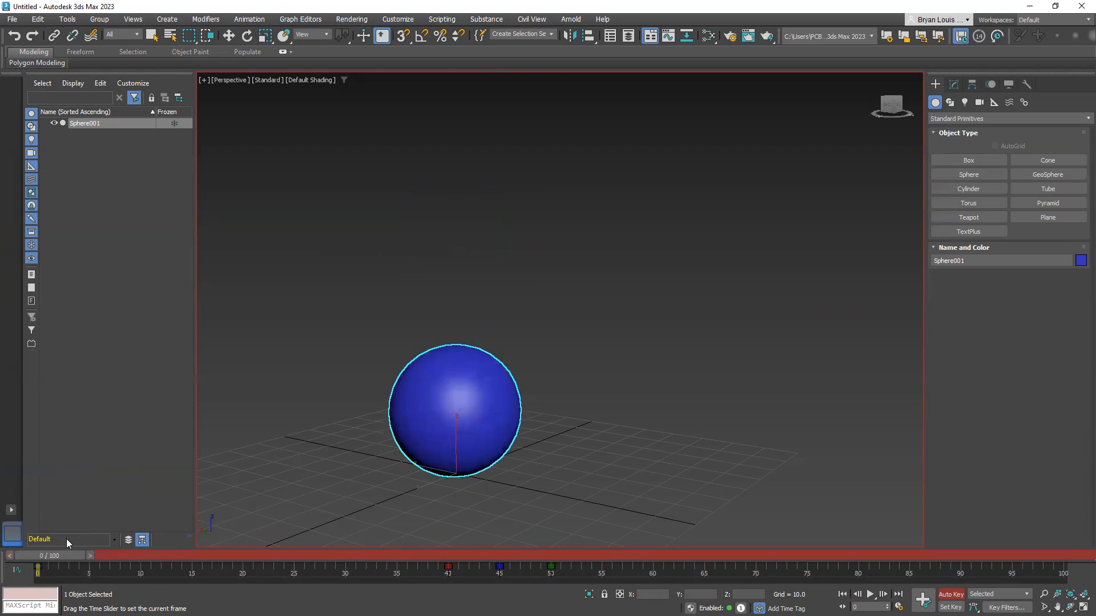
drag(57, 556, 513, 566)
key(e)
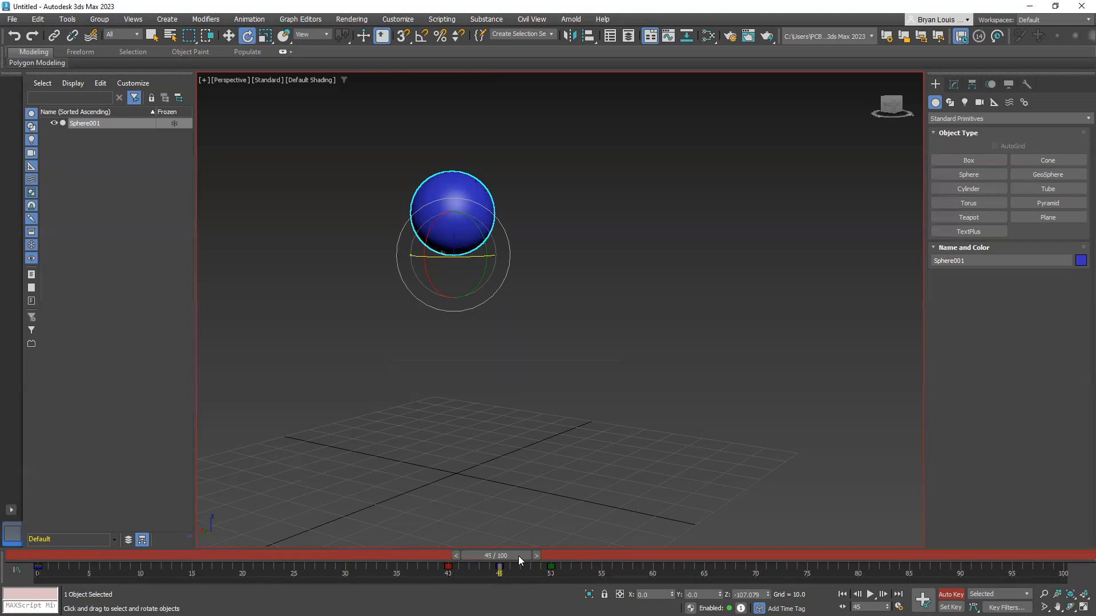
drag(519, 556, 581, 582)
Undo the sphere's rotation, scale and move keys until the track bar is empty and the sphere rests on the grid
key(e)
key(ctrl+z)
key(ctrl+z)
key(ctrl+z)
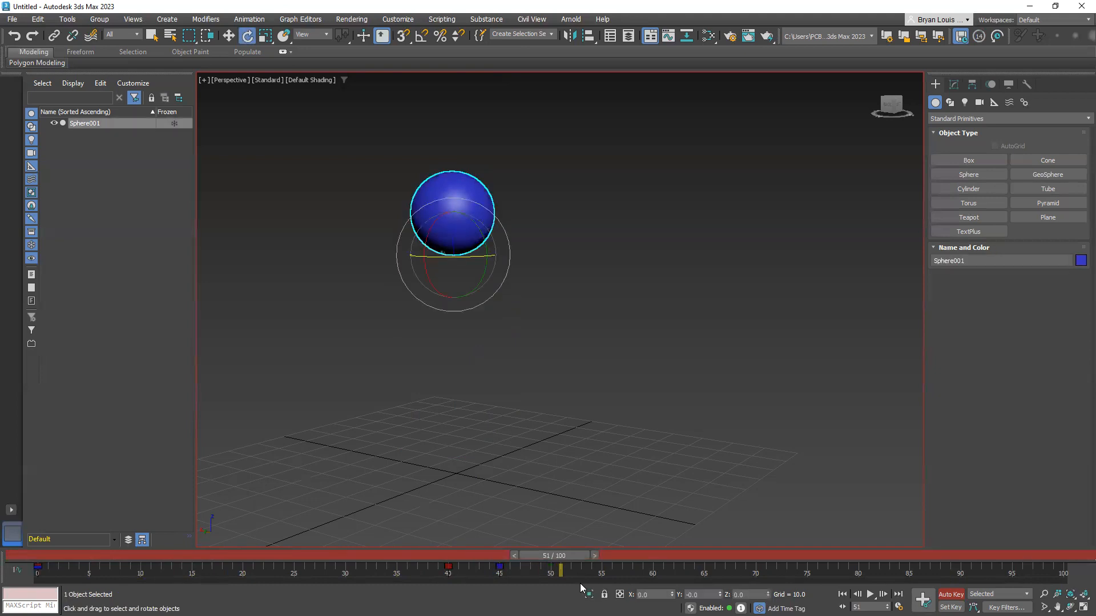
key(ctrl+z)
key(ctrl+z)
key(ctrl+z)
key(ctrl+z)
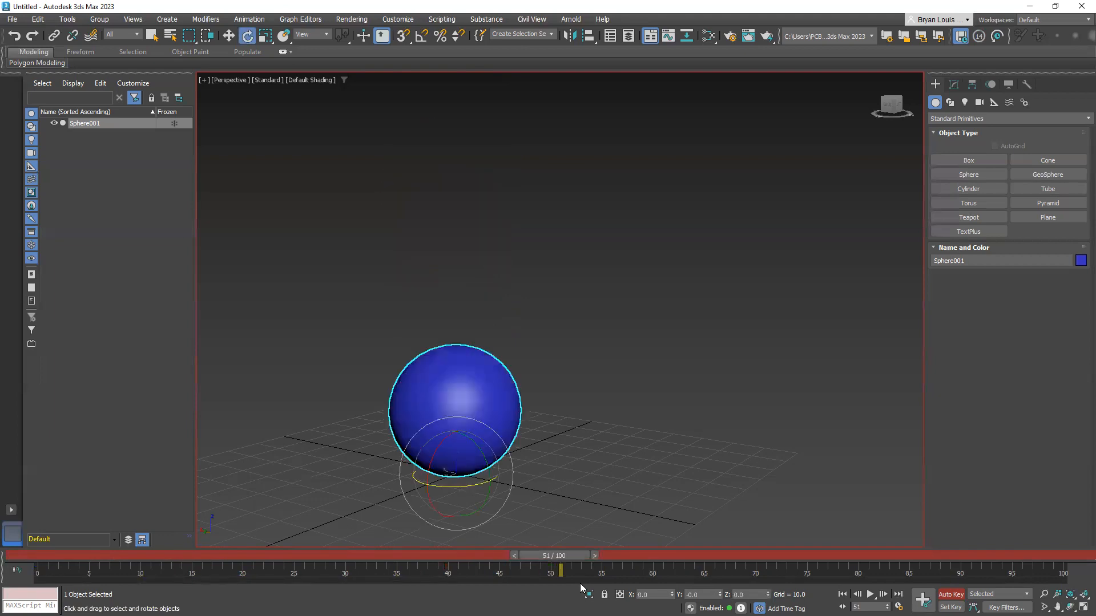
Reselect the sphere, scrub between frames 0 and 50 to check it for animation, and deselect it at frame 0
click(600, 369)
click(489, 376)
drag(553, 565, 42, 574)
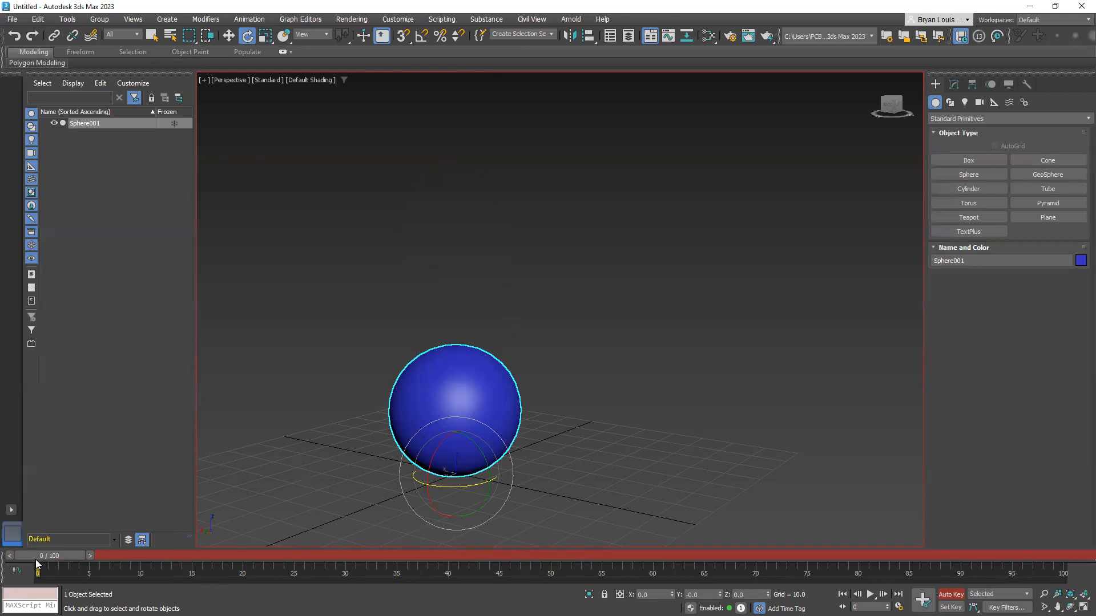
drag(24, 558, 534, 544)
key(e)
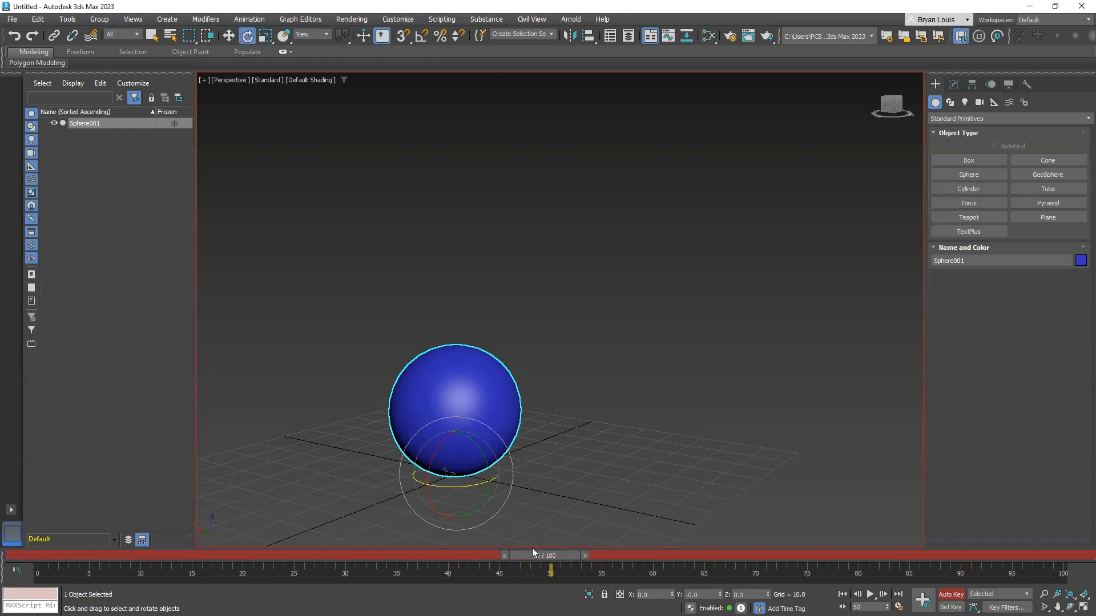
drag(548, 563, 30, 575)
click(613, 442)
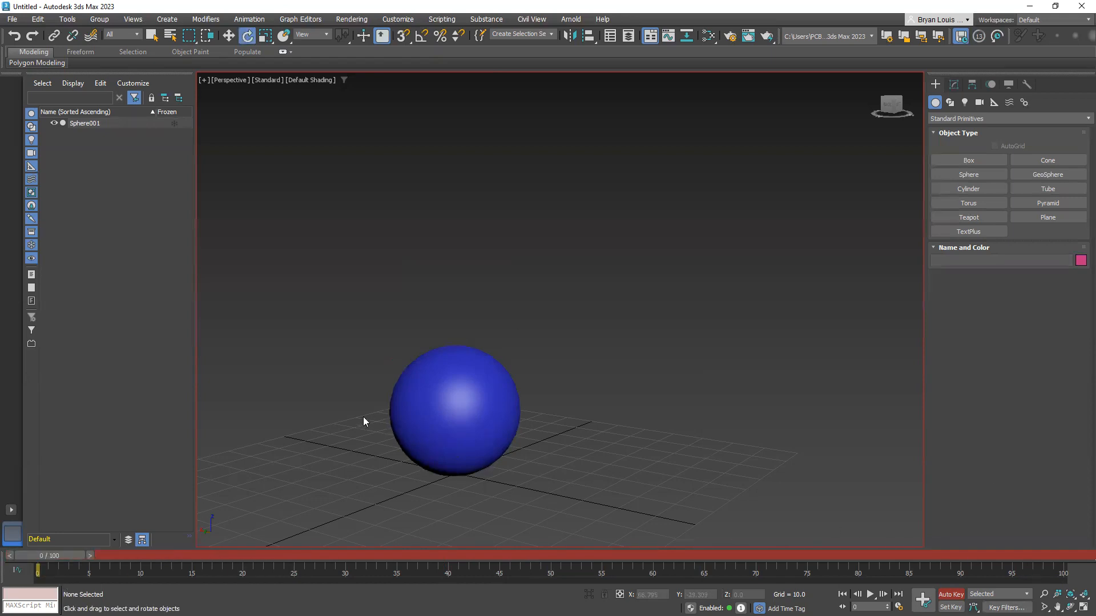
With Auto Key off, try raising the sphere to about 73.8 on Z at frame 0, undo the move, and re-enable Auto Key
click(950, 594)
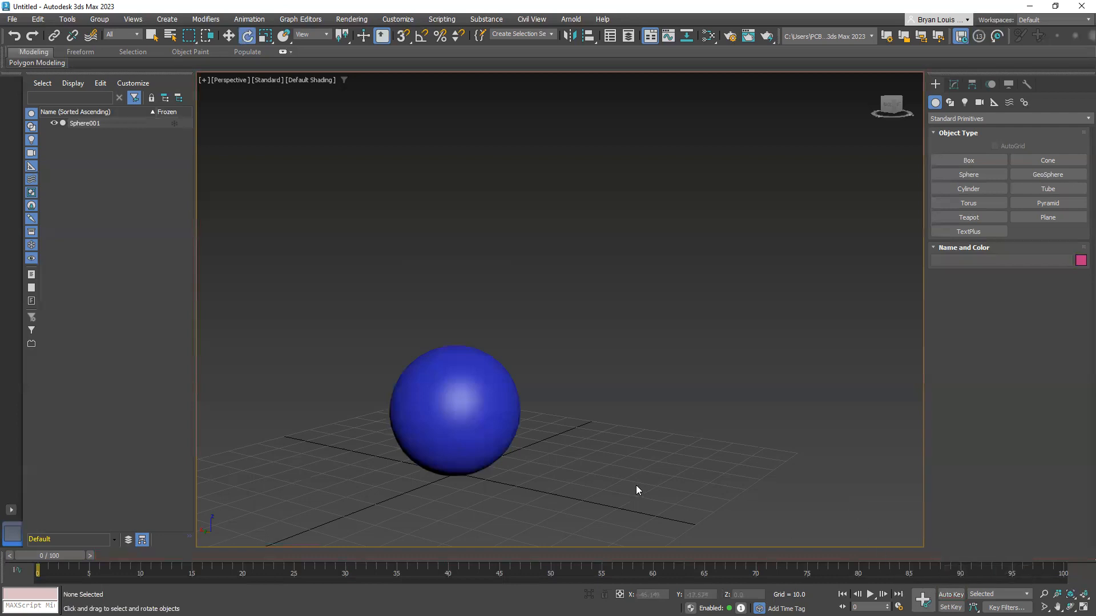
click(482, 460)
key(w)
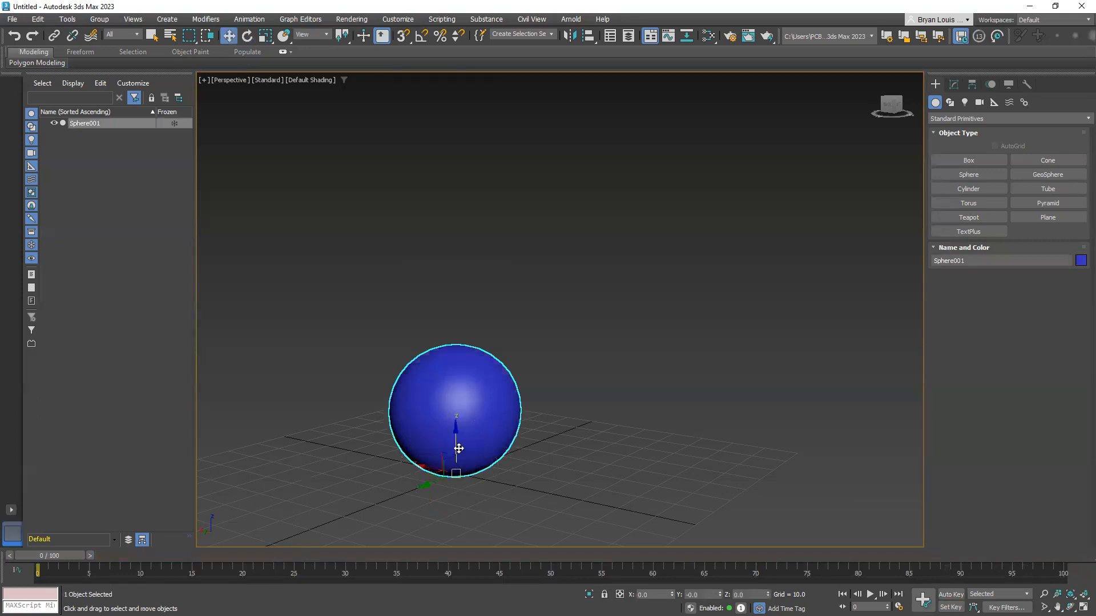
drag(459, 448, 471, 266)
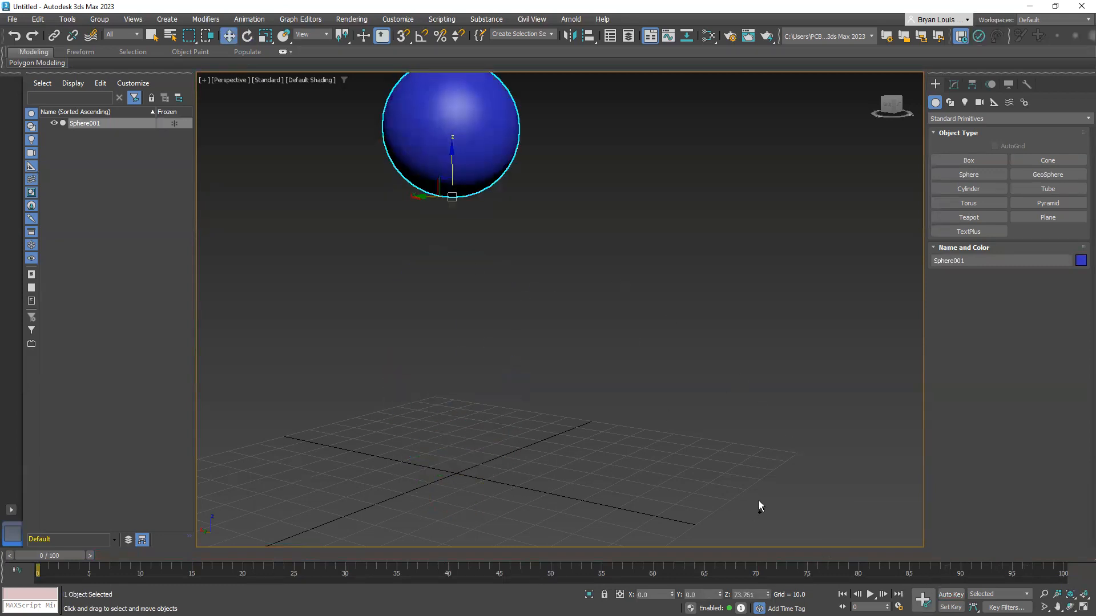
key(ctrl+z)
click(951, 595)
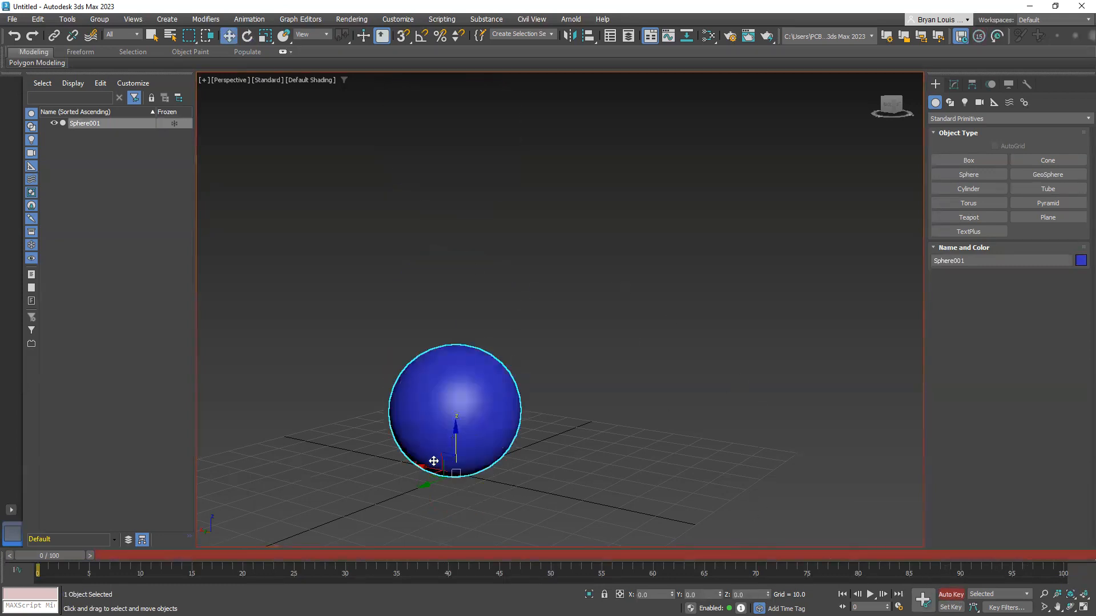
With Auto Key on, raise the sphere to about 53.3 on Z at frame 29 and lower it to about -19.7 at frame 38
drag(60, 556, 340, 564)
drag(456, 439, 493, 242)
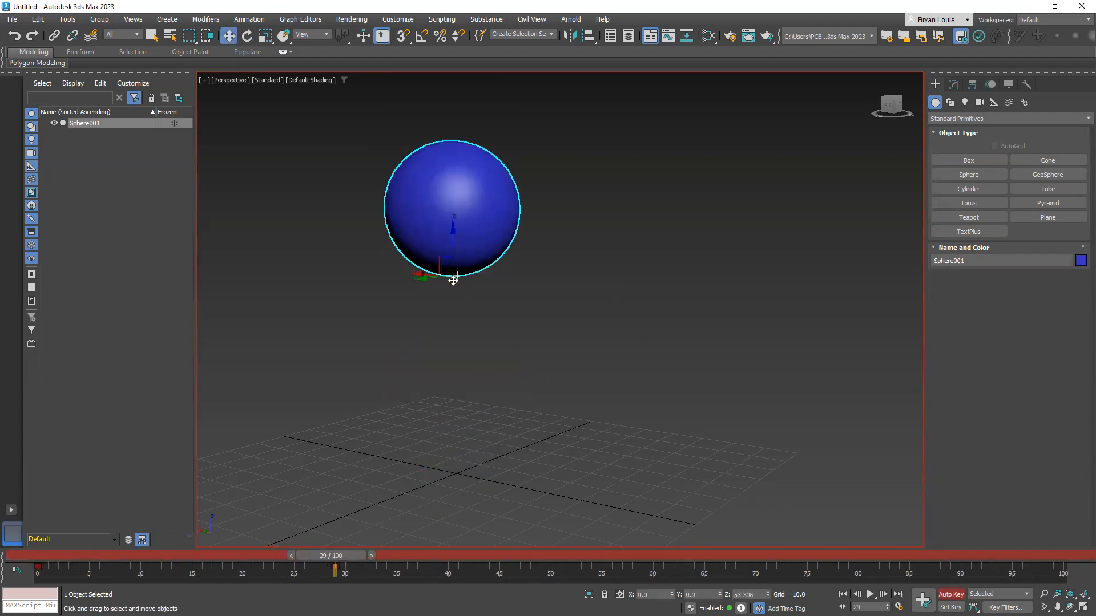
drag(331, 556, 428, 558)
key(w)
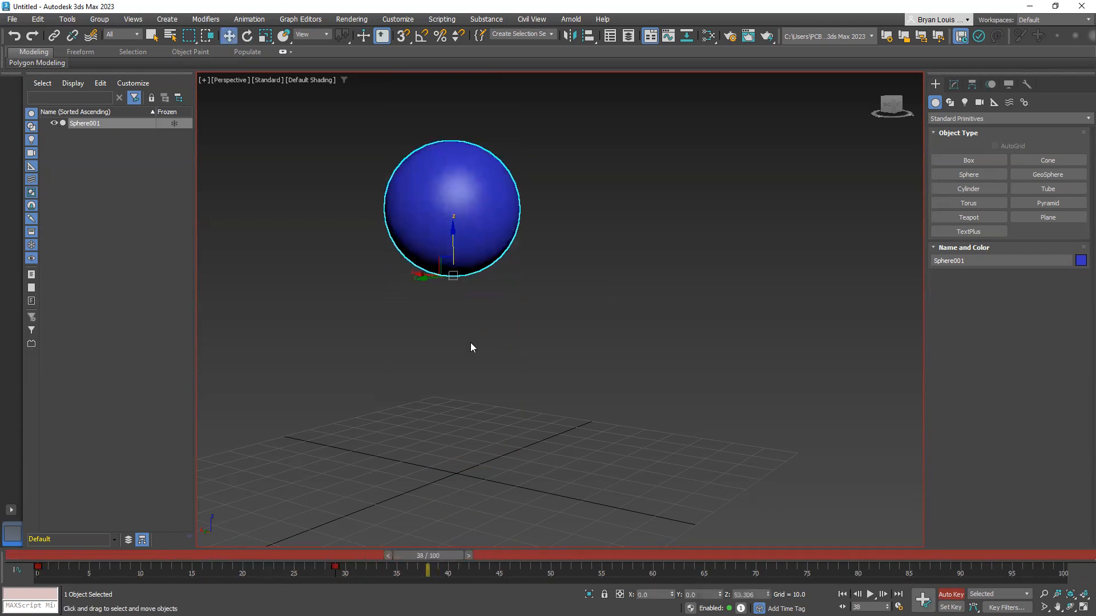
drag(451, 241, 456, 508)
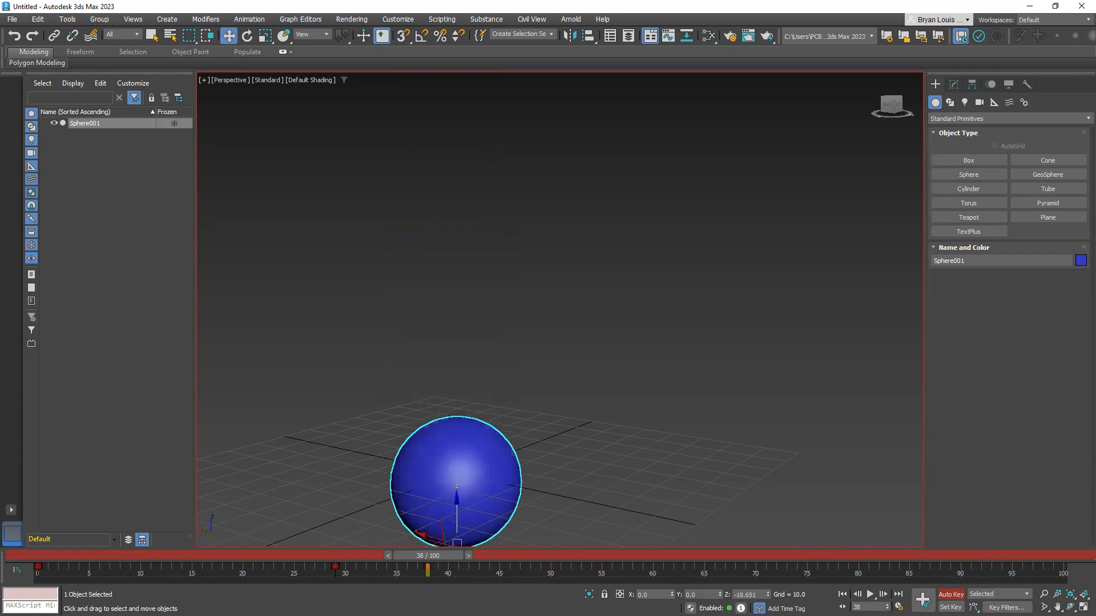
drag(397, 556, 588, 557)
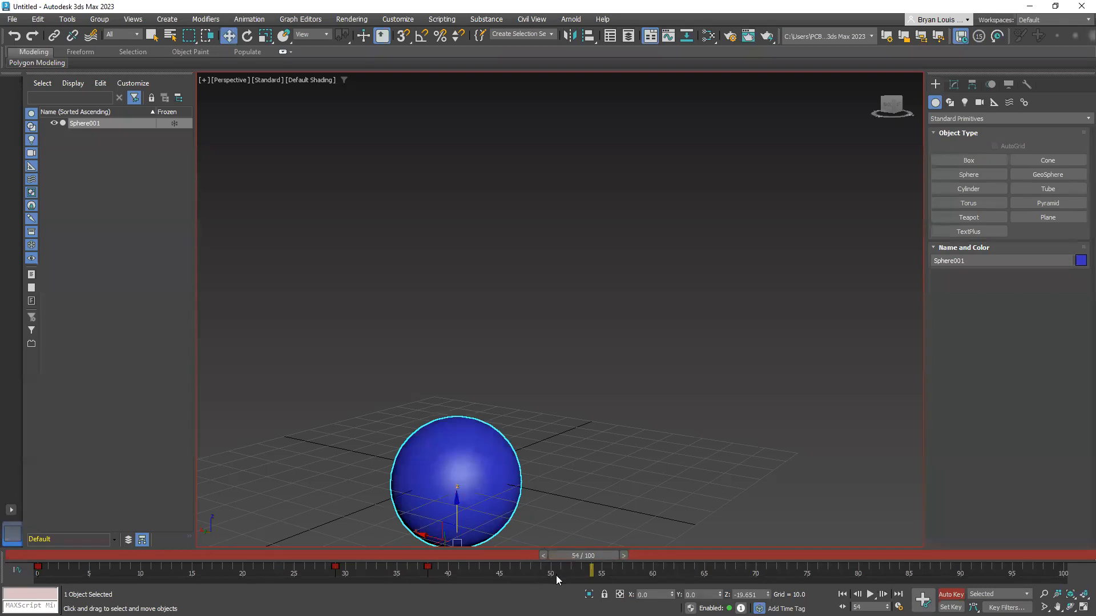
Undo the sphere's Z moves at frames 38 and 29 until the track bar has no keys
key(ctrl+z)
key(ctrl+z)
key(ctrl+z)
key(ctrl+z)
Turn off Auto Key, and switch to Blender to toggle its auto keying
click(951, 594)
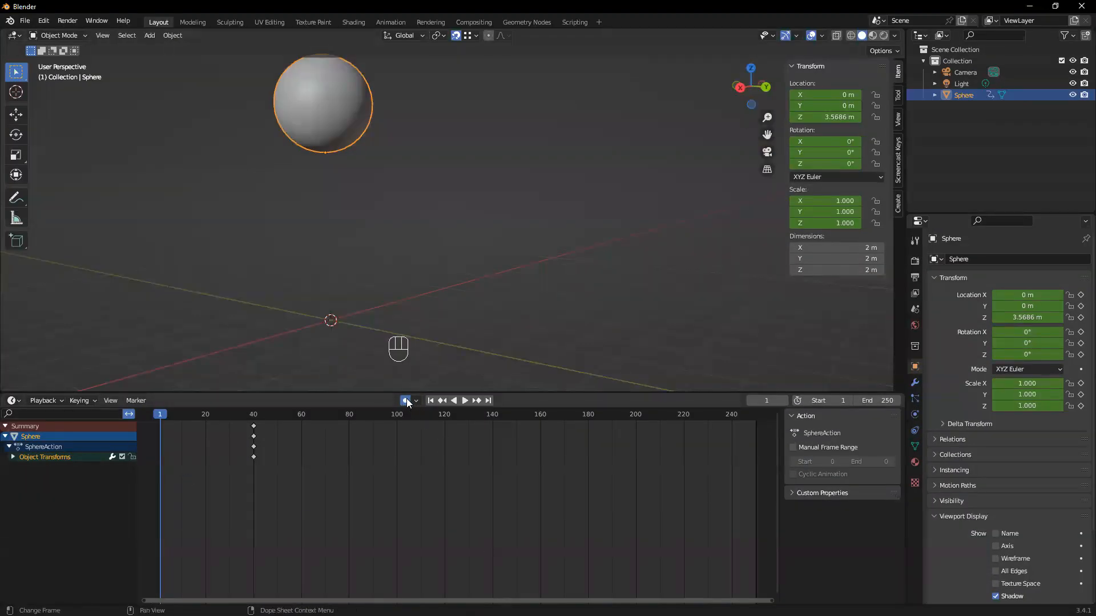
click(405, 401)
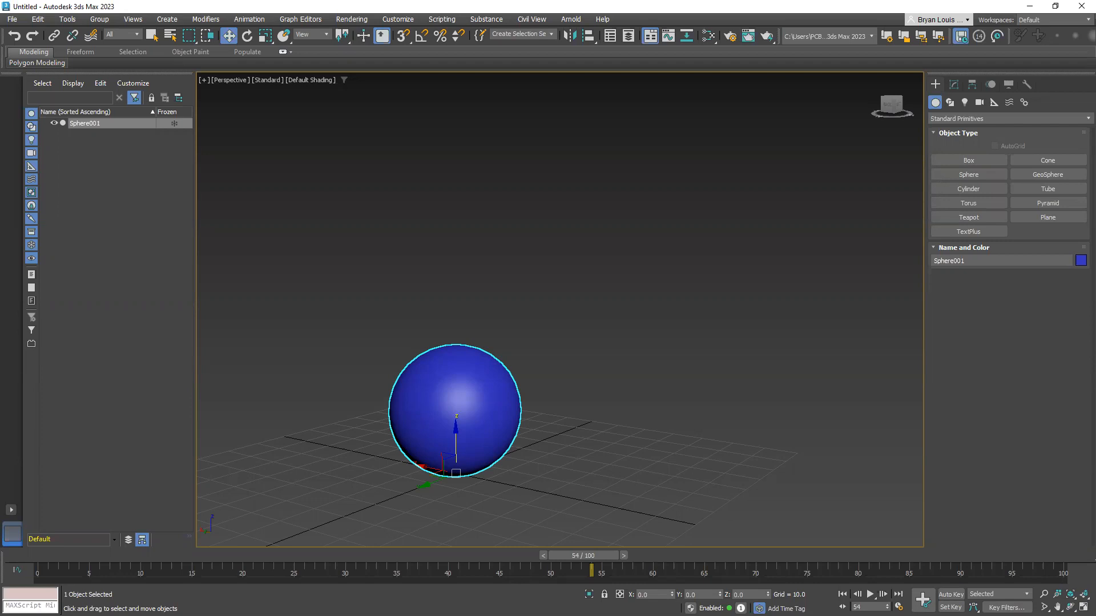
Switch back to 3ds Max, try enabling Set Key mode, return the time slider to frame 0, and leave Set Key mode
middle_drag(365, 388, 437, 373)
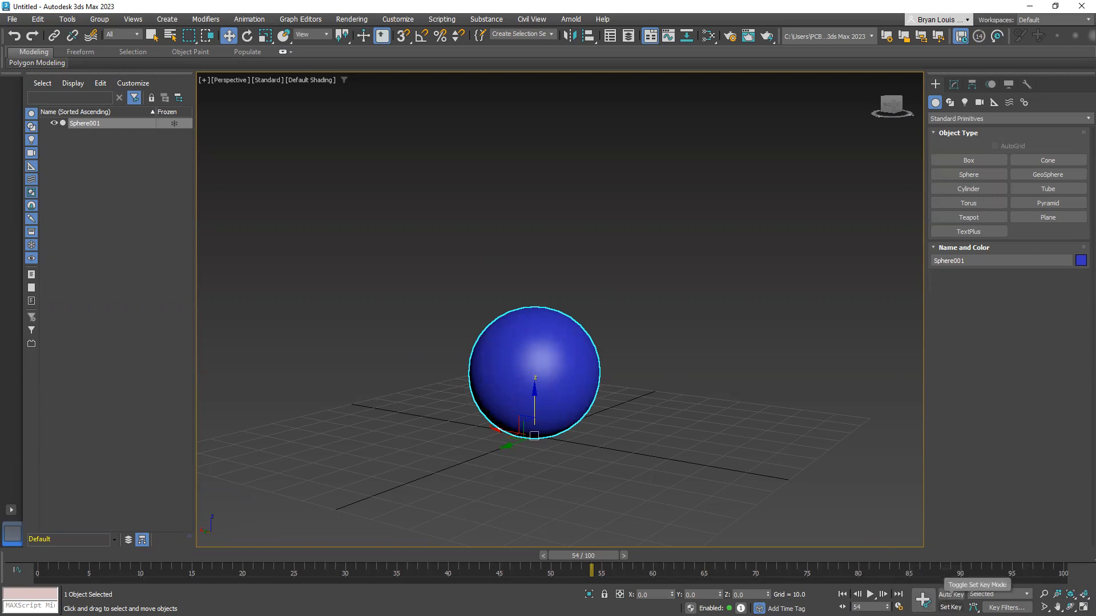
click(950, 606)
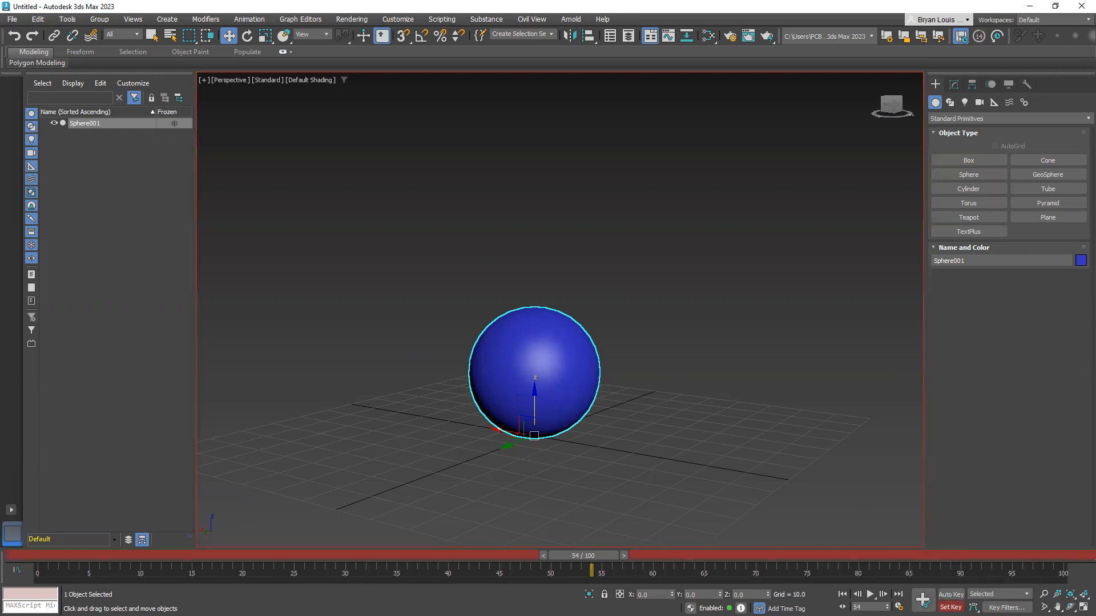
drag(592, 557, 53, 553)
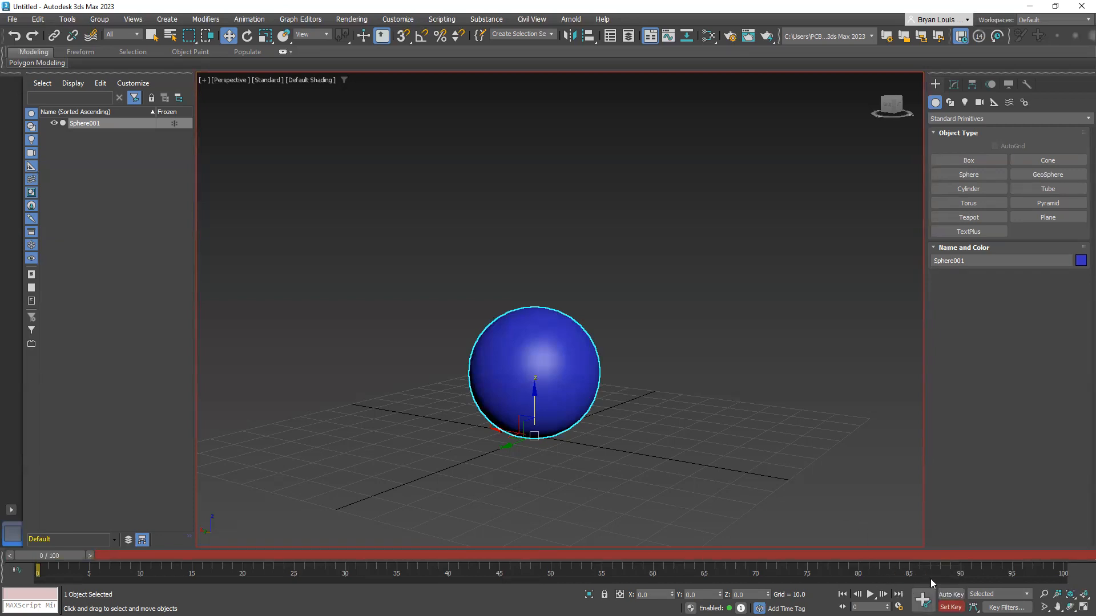
click(951, 594)
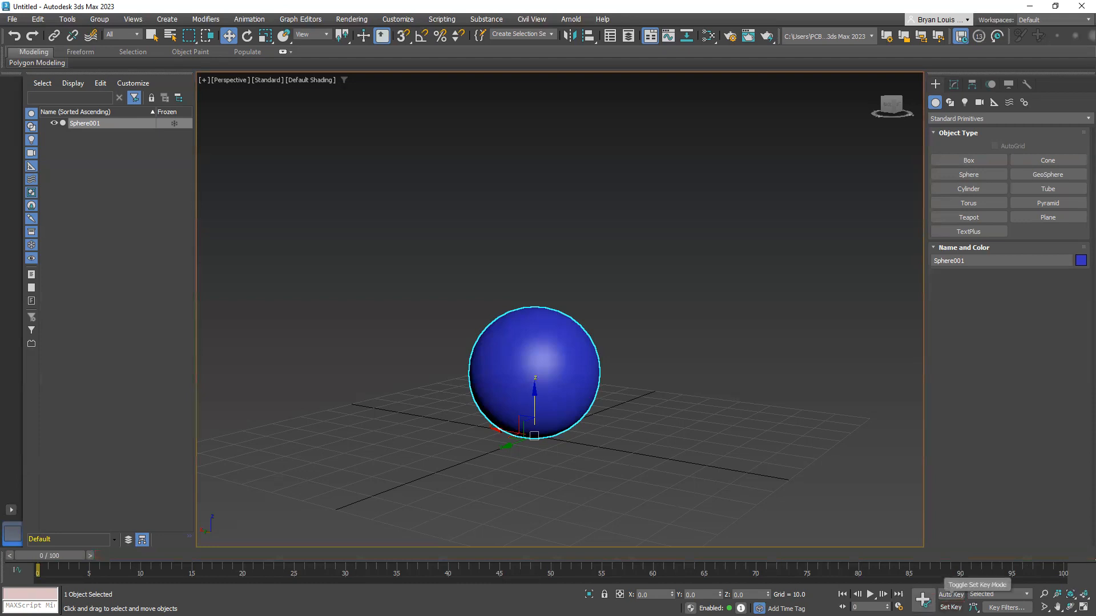
With Auto Key on, keyframe the sphere raised to about 65.4 on Z at frame 40
click(951, 594)
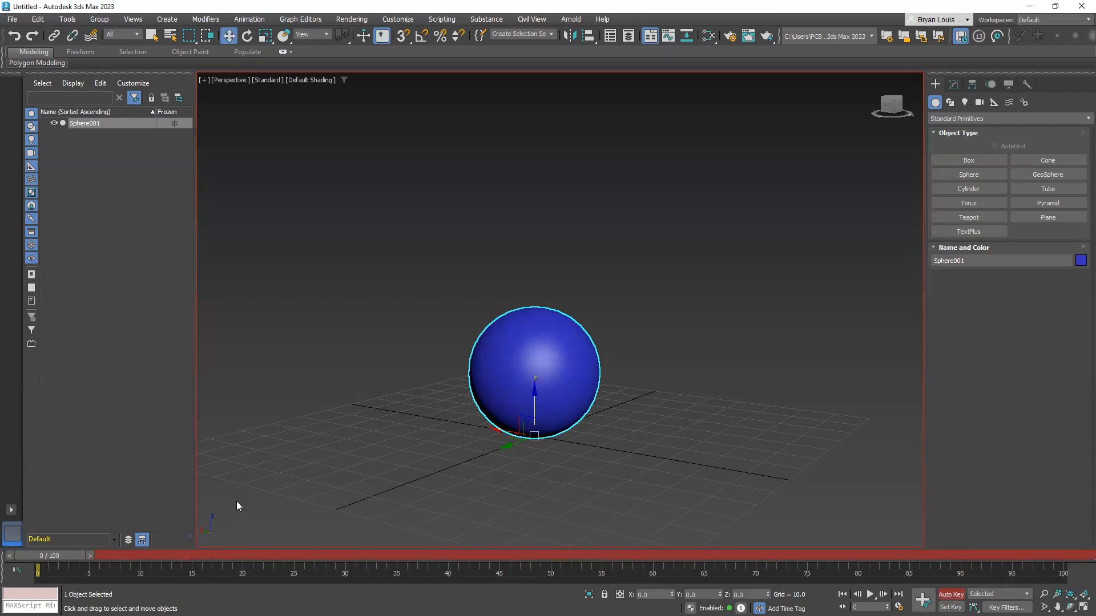
drag(39, 556, 455, 557)
key(w)
drag(533, 396, 565, 150)
middle_drag(709, 219, 715, 318)
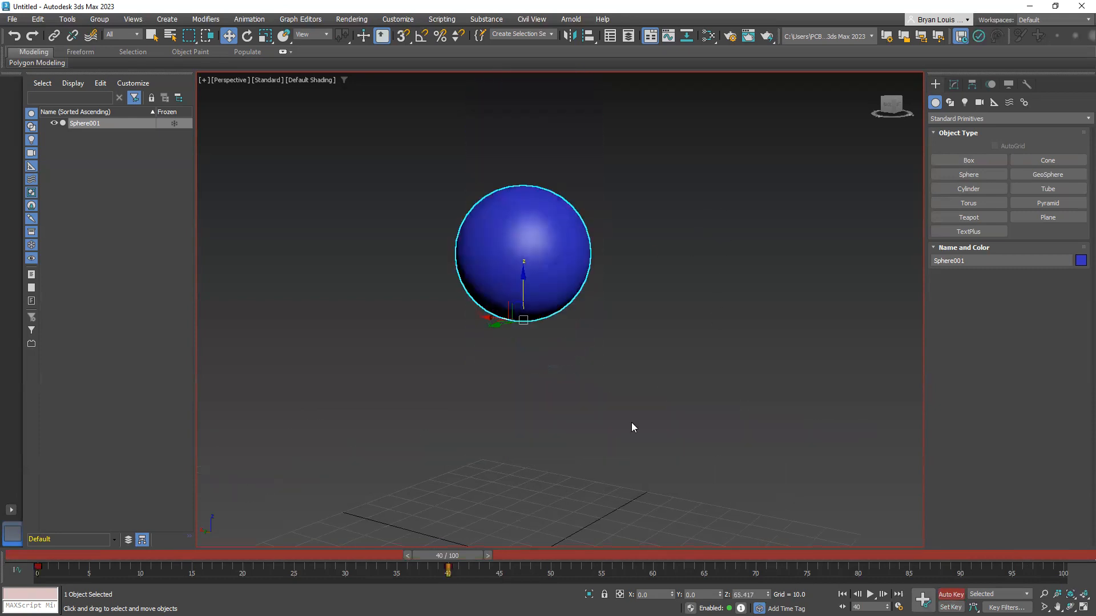
Go to frame 45 with the Scale tool active and switch from Auto Key to Set Key mode
drag(448, 556, 497, 558)
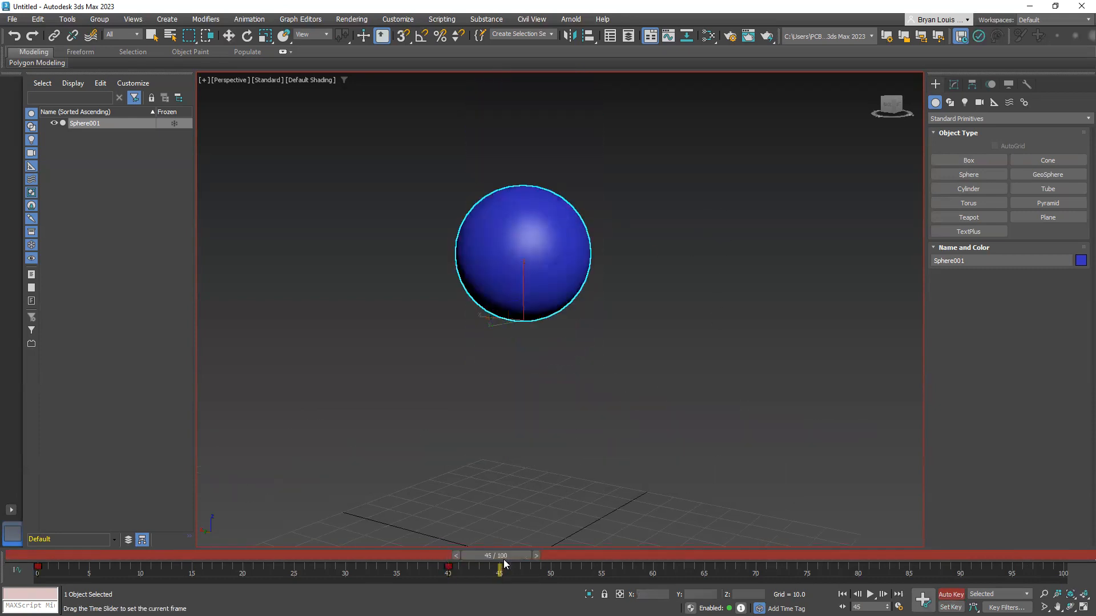
key(r)
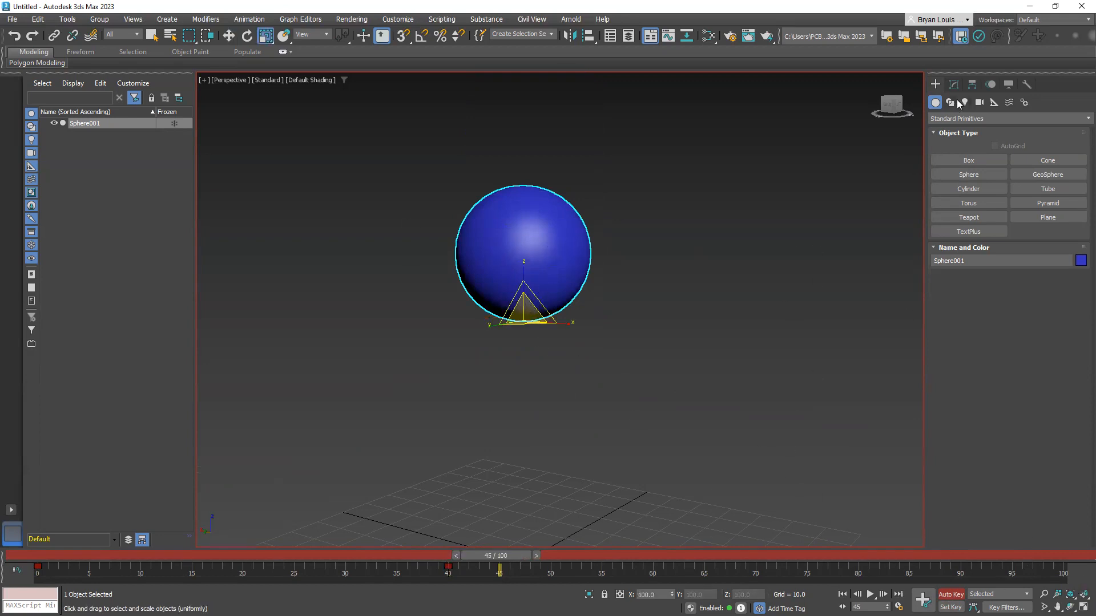
click(954, 84)
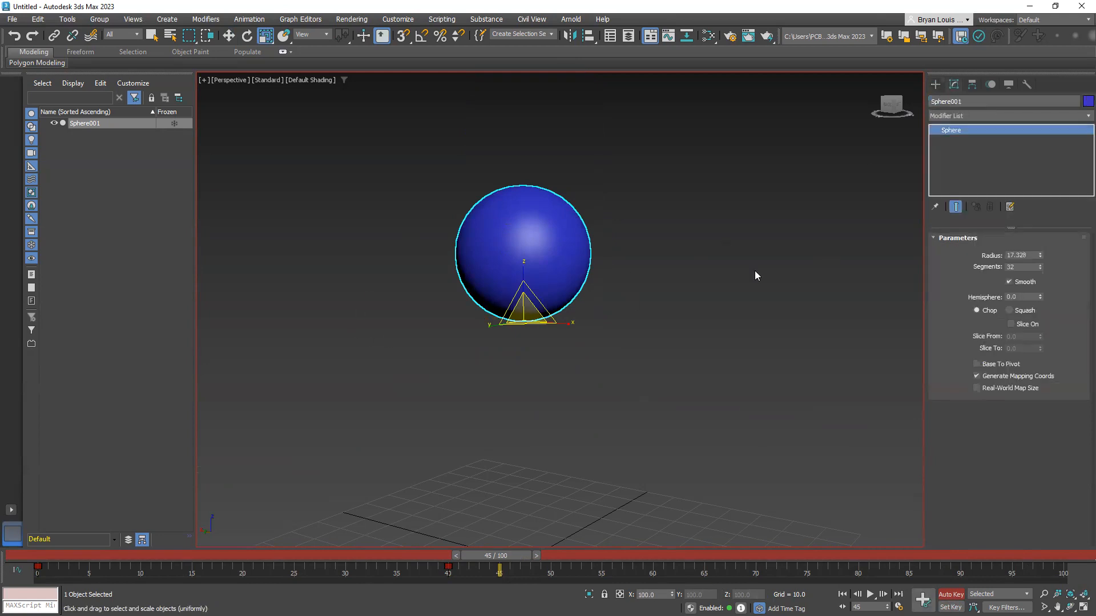
click(933, 84)
click(954, 84)
click(935, 84)
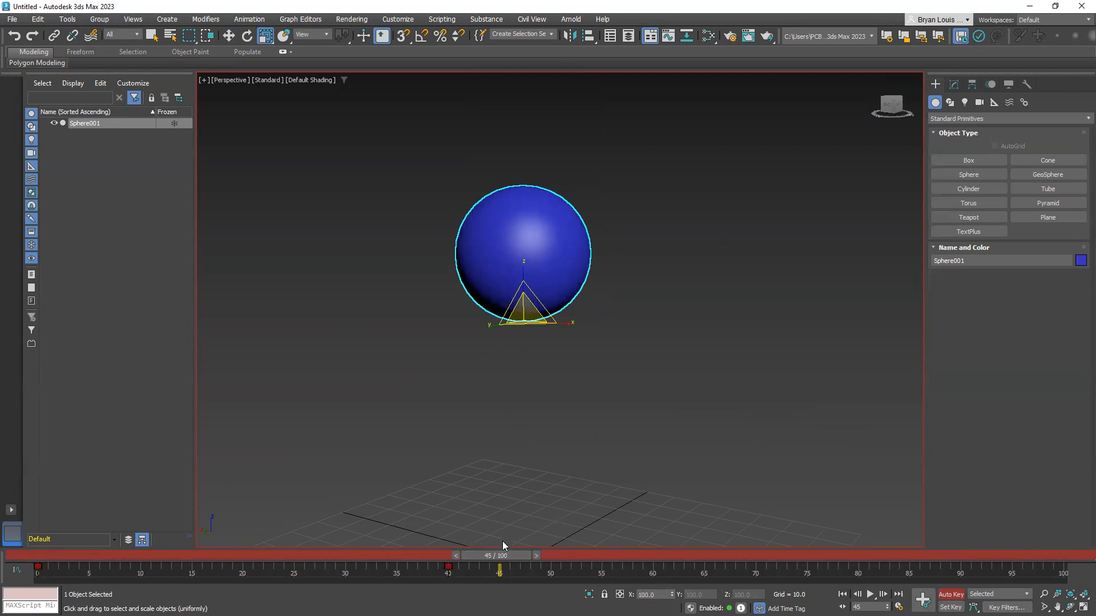
middle_drag(559, 429, 573, 381)
click(948, 593)
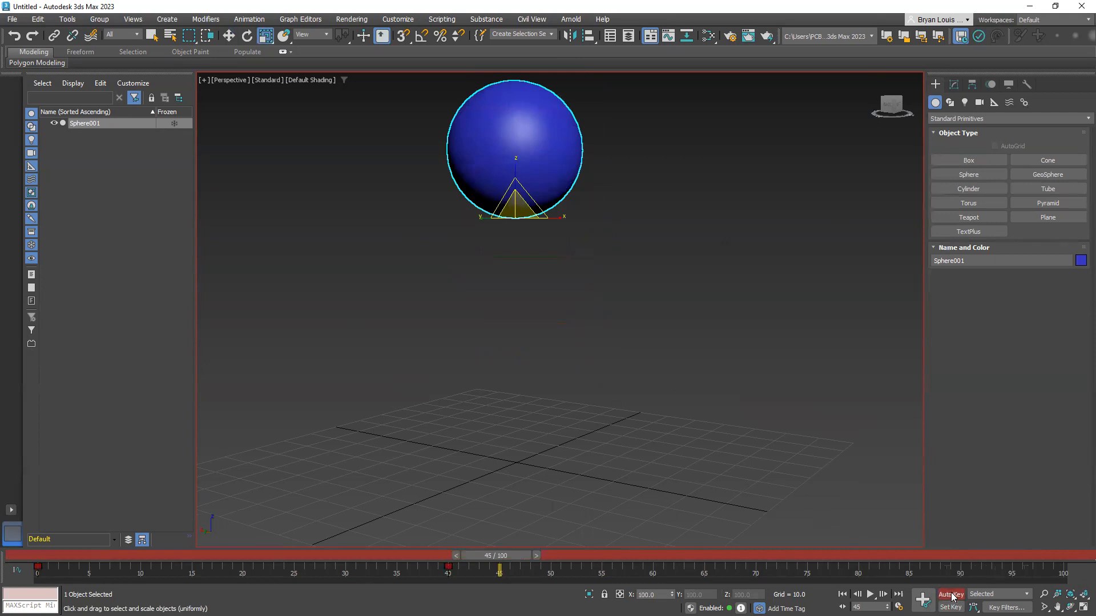
middle_drag(416, 350, 594, 392)
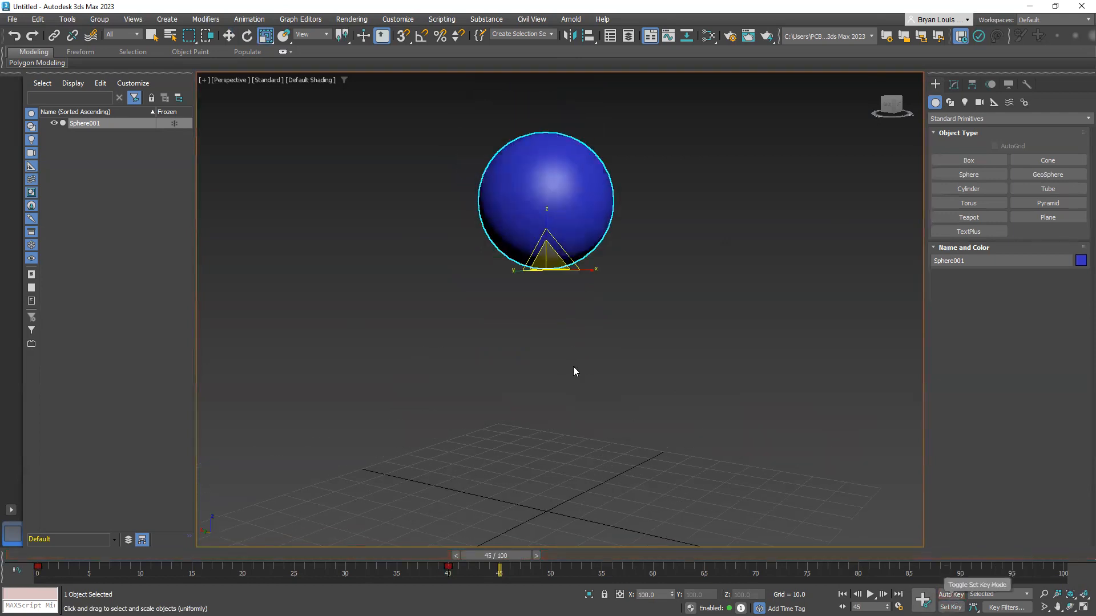
click(950, 607)
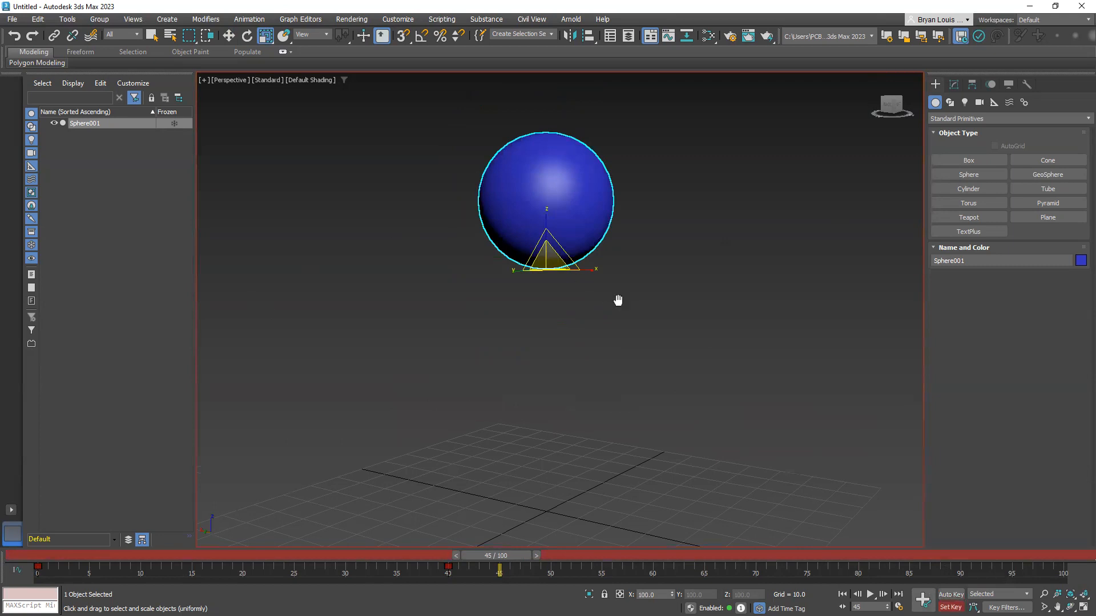
middle_drag(619, 301, 600, 306)
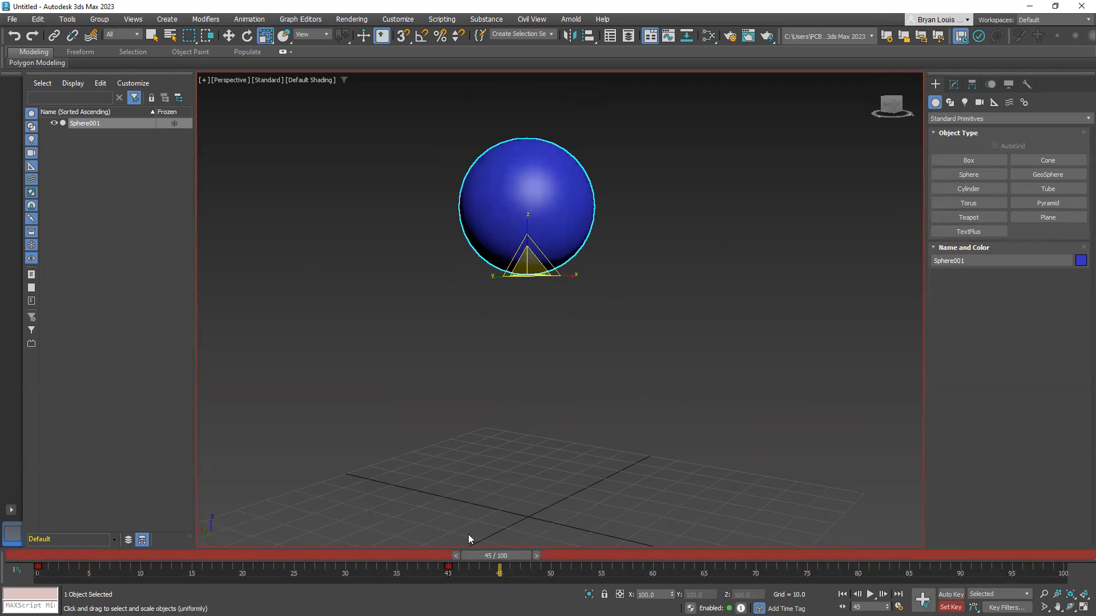
Try scaling the sphere uniformly to about 46% at frame 45 and move the time slider without setting a key
mouse_move(506, 553)
mouse_down()
mouse_move(455, 551)
mouse_move(554, 557)
mouse_move(382, 552)
mouse_move(425, 531)
mouse_move(510, 534)
mouse_up()
key(r)
drag(521, 253, 460, 337)
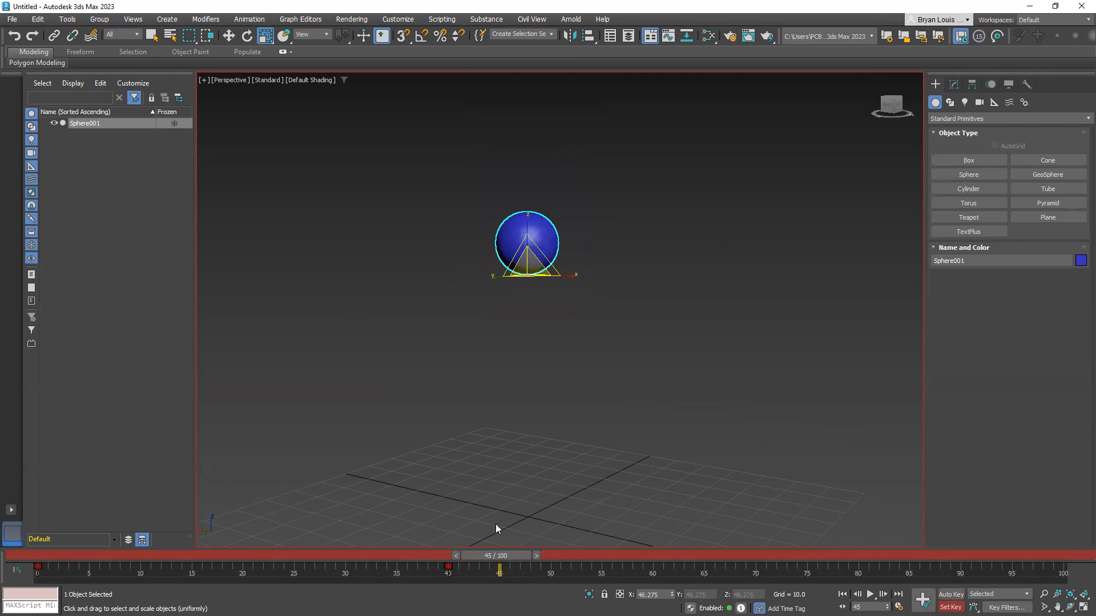
mouse_move(502, 551)
mouse_down()
mouse_move(558, 554)
mouse_move(492, 558)
mouse_up()
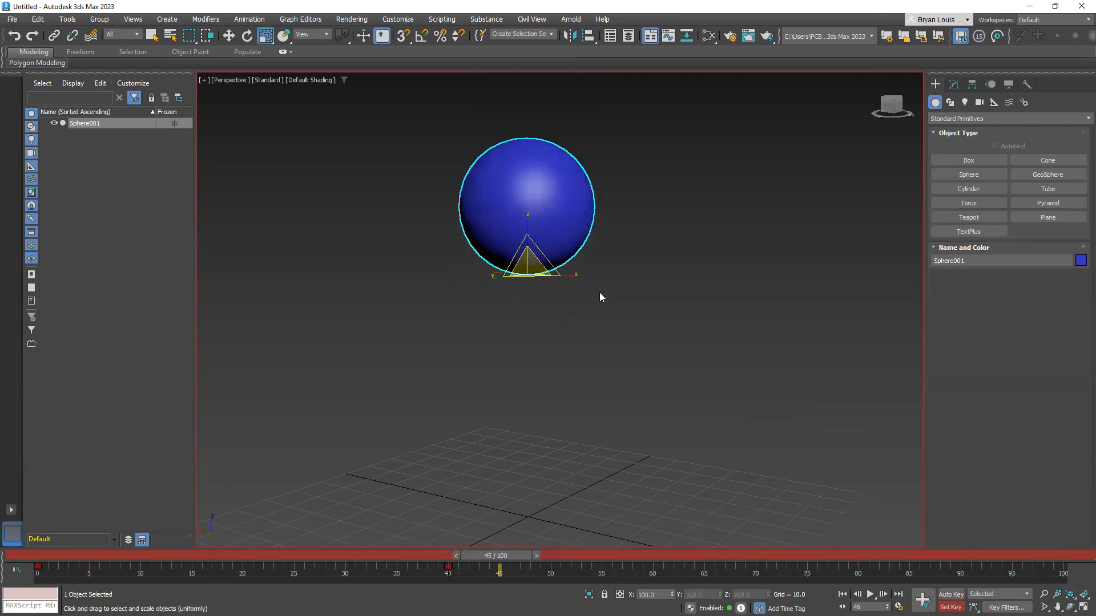
Scale the sphere uniformly to about 59% at frame 45 and set a key there manually
drag(521, 257, 484, 307)
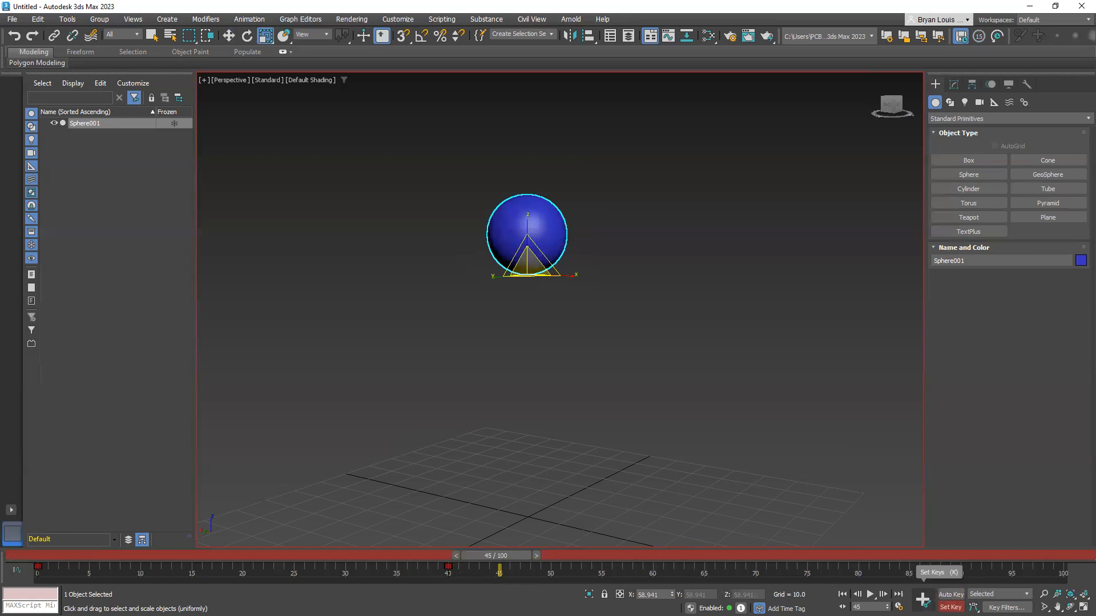
click(923, 599)
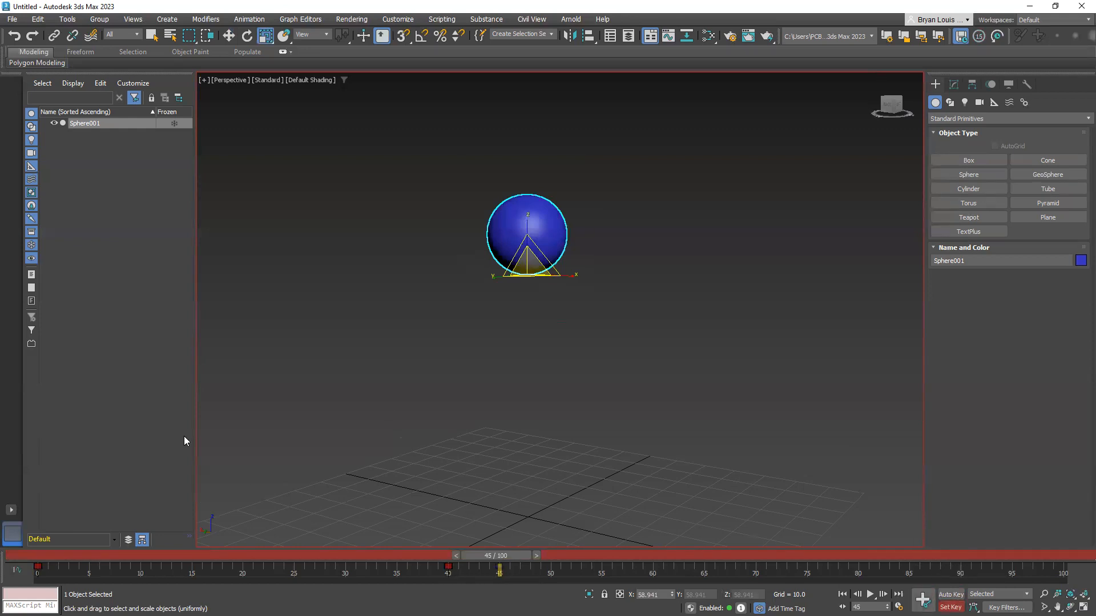
Scrub between frames 45 and 50 to check that the manually keyed scale is retained
drag(493, 553, 558, 558)
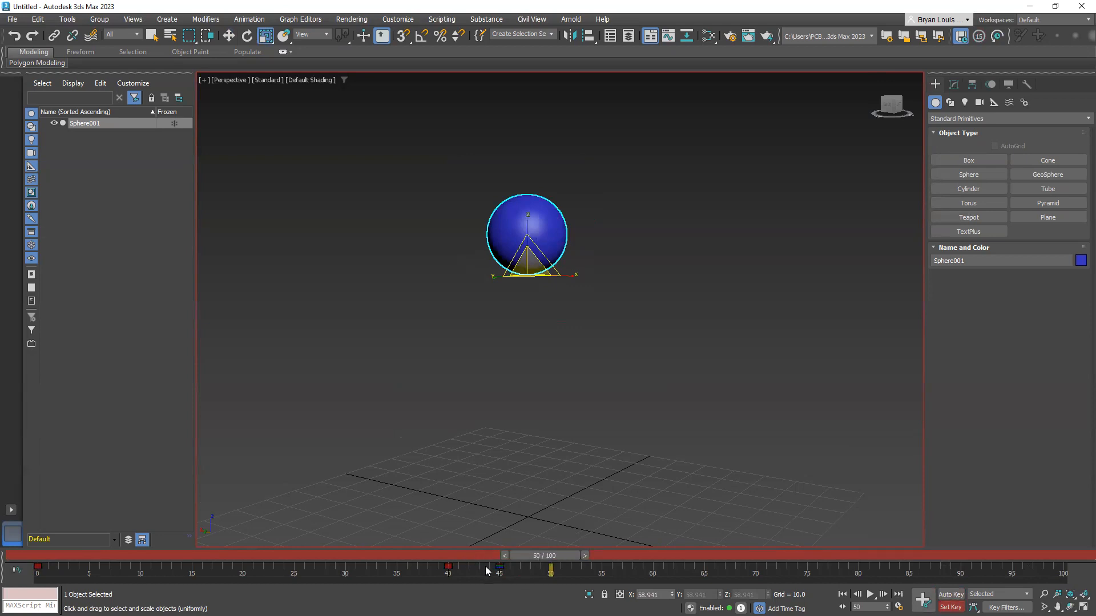
drag(551, 554, 497, 556)
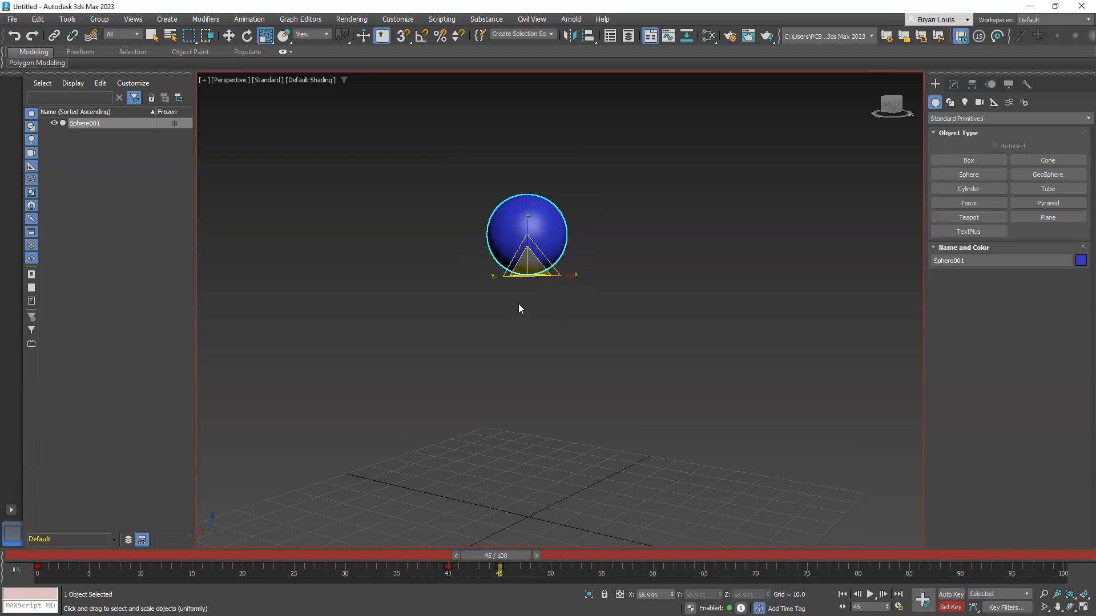
drag(494, 563, 551, 560)
key(r)
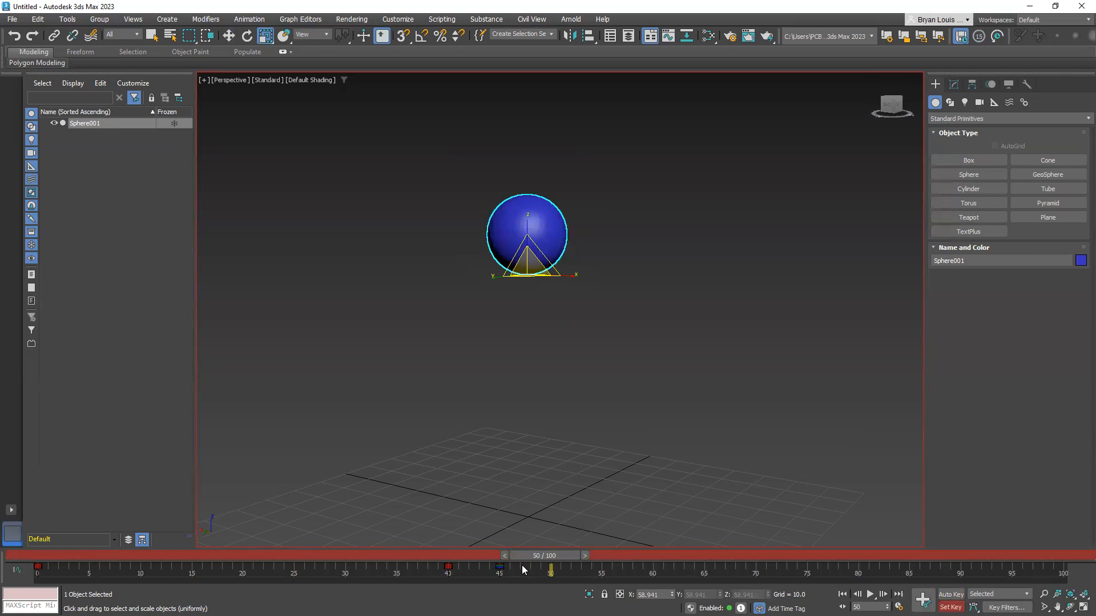
drag(556, 556, 513, 560)
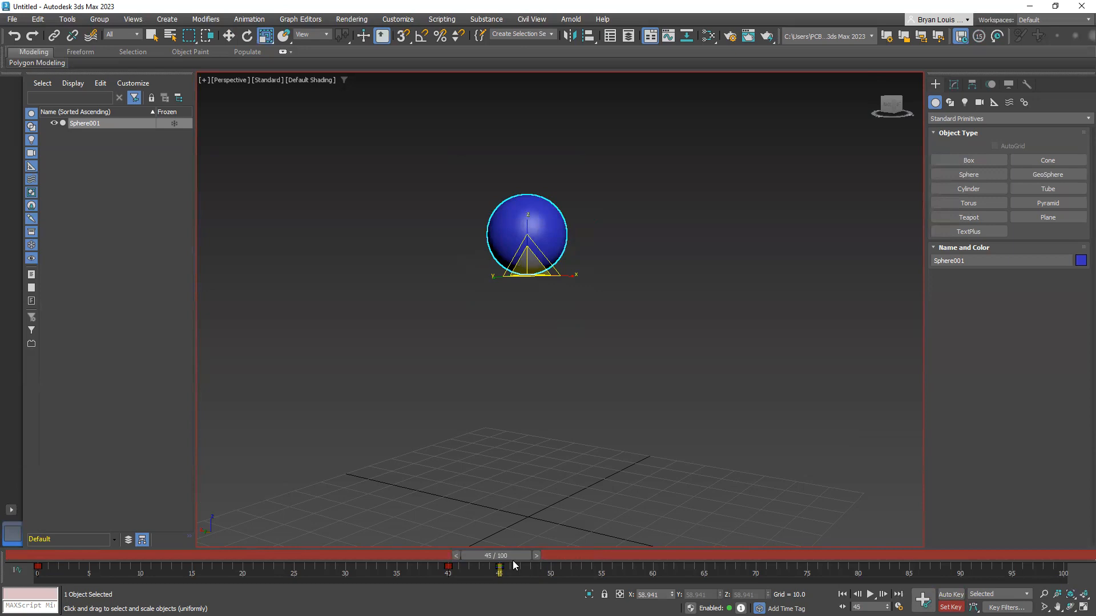
drag(513, 564, 556, 565)
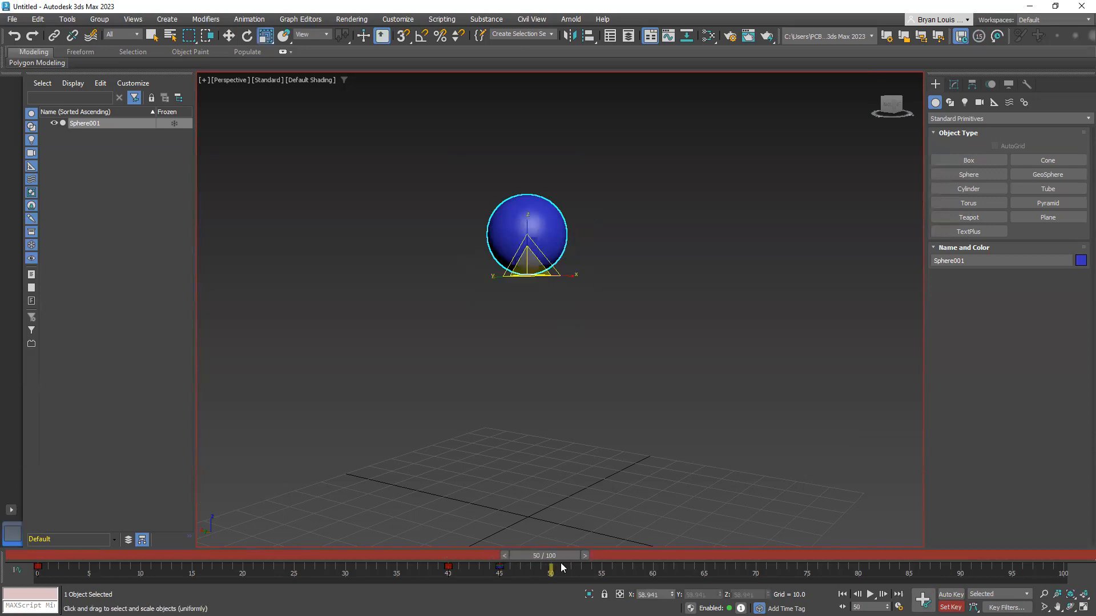
Delete only the X Position key from the sphere's keys at frame 45
click(499, 565)
right_click(499, 566)
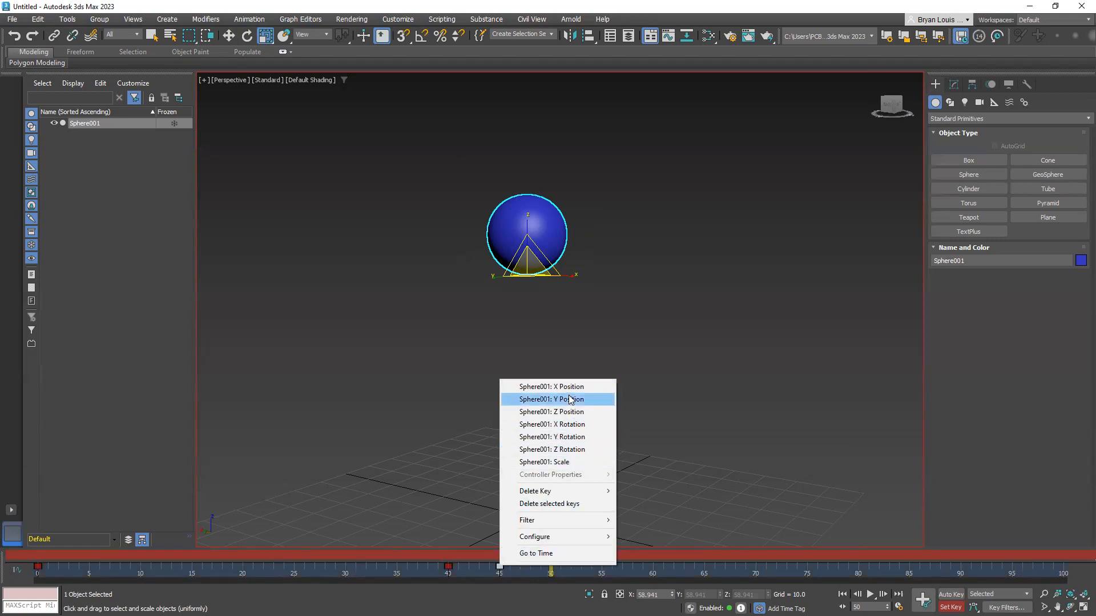
mouse_move(562, 491)
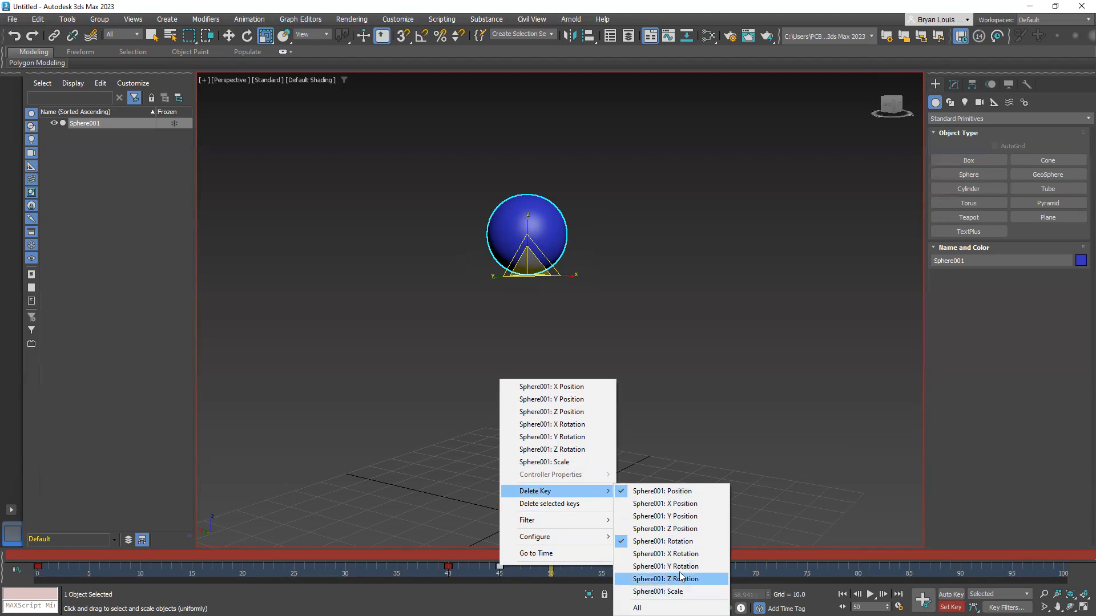
click(685, 504)
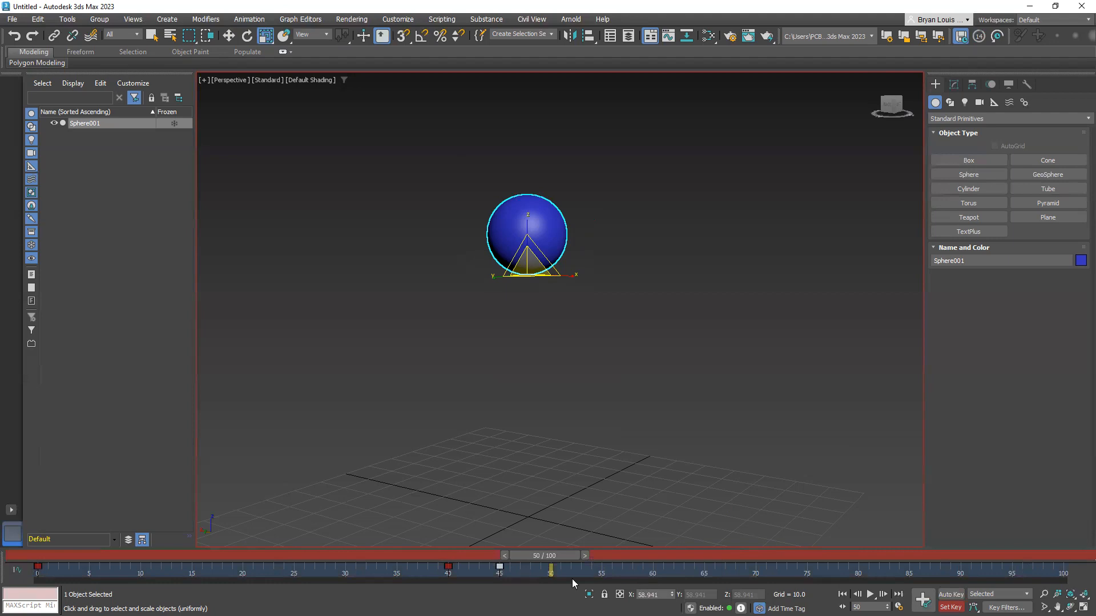
Delete the Y Position and Z Position keys from the sphere's keys at frame 45
click(549, 522)
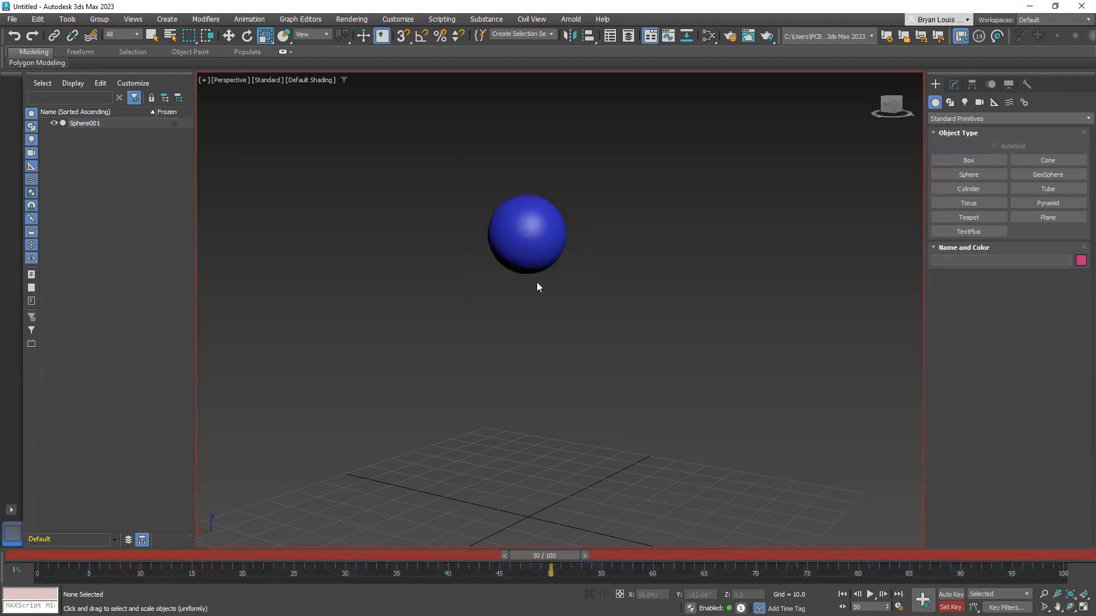
click(525, 227)
mouse_move(532, 552)
mouse_down()
mouse_move(496, 541)
mouse_move(522, 552)
mouse_up()
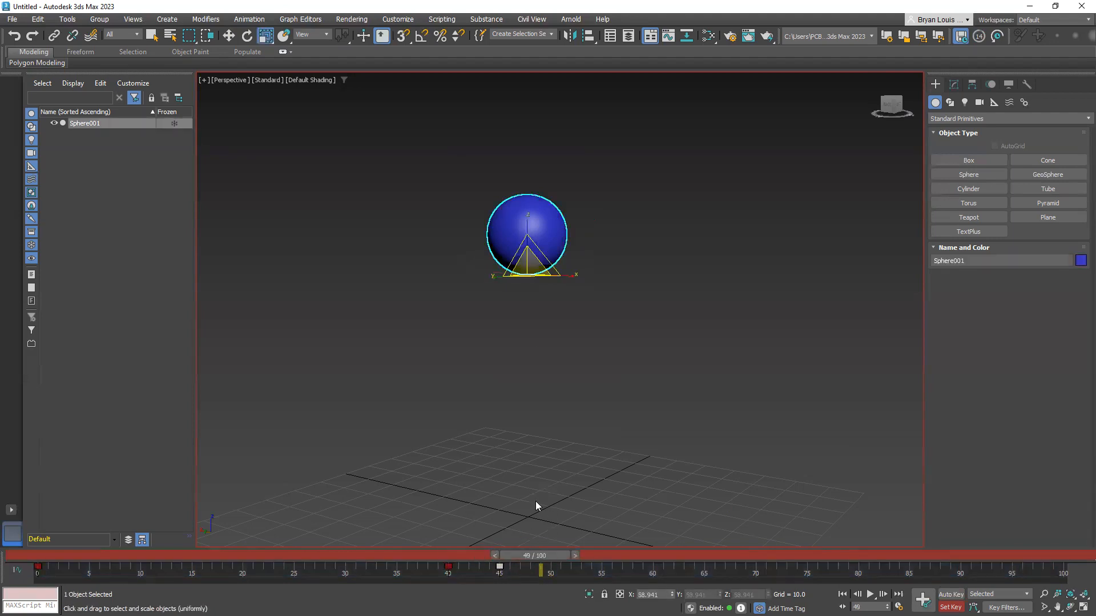
right_click(499, 568)
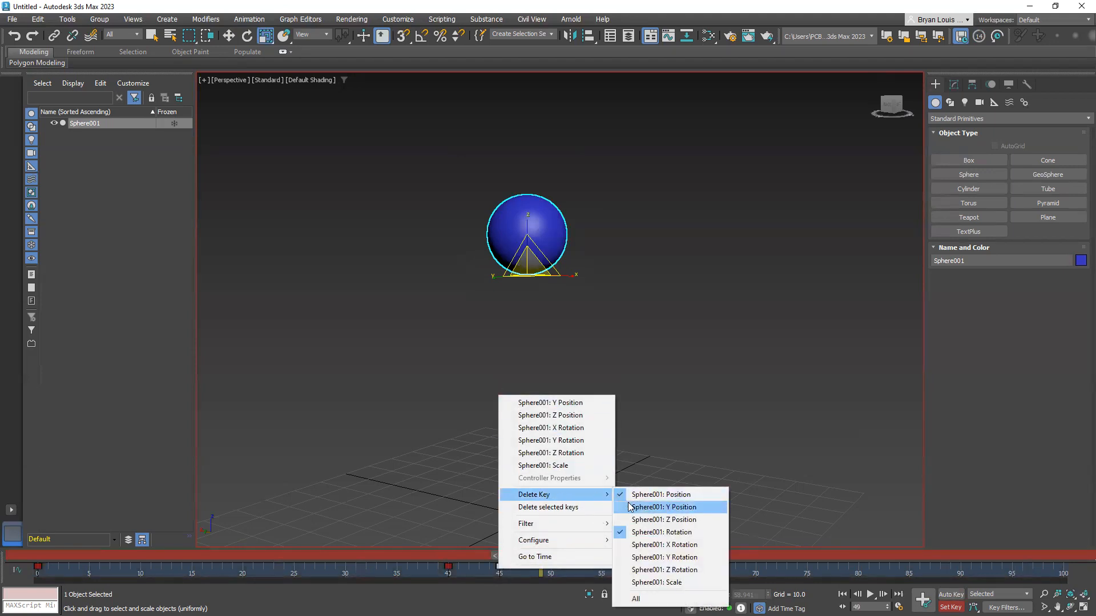
click(631, 506)
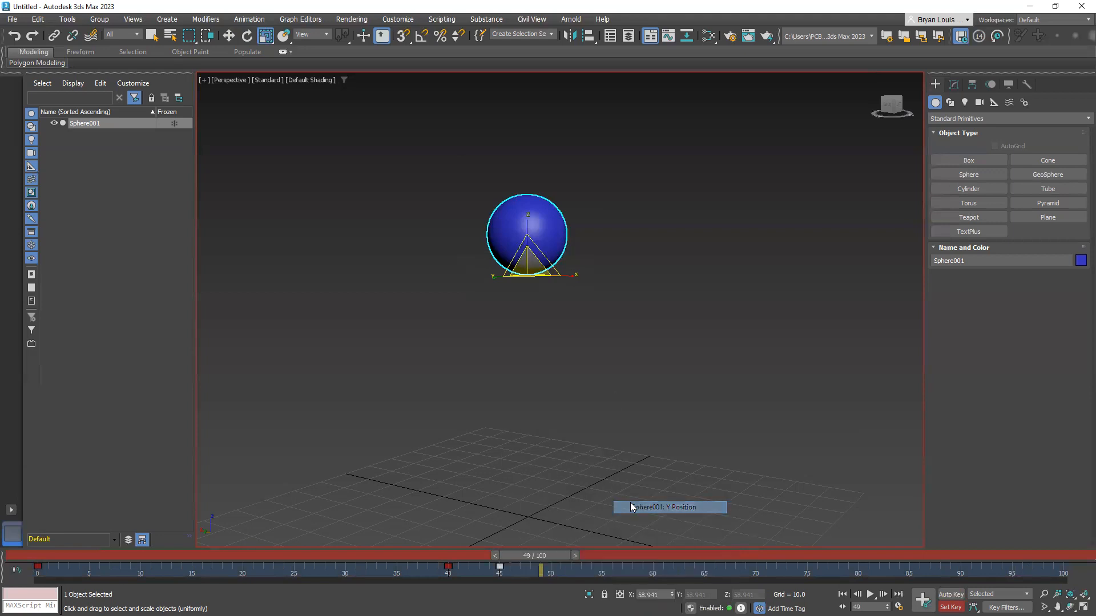
right_click(499, 568)
mouse_move(530, 496)
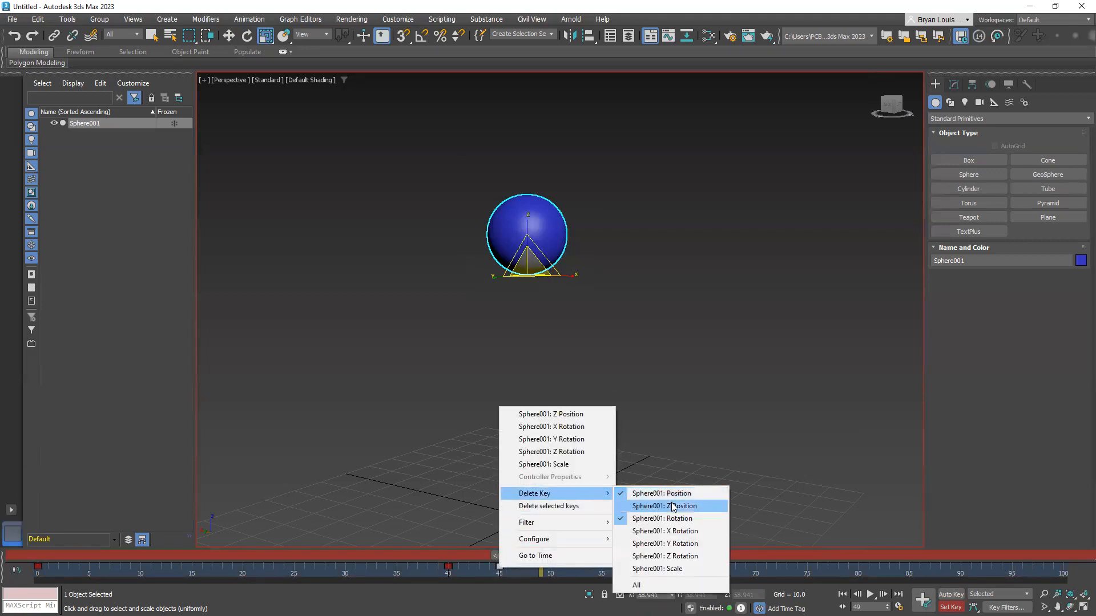
click(657, 507)
Delete all Rotation keys from the sphere at frame 45
right_click(498, 568)
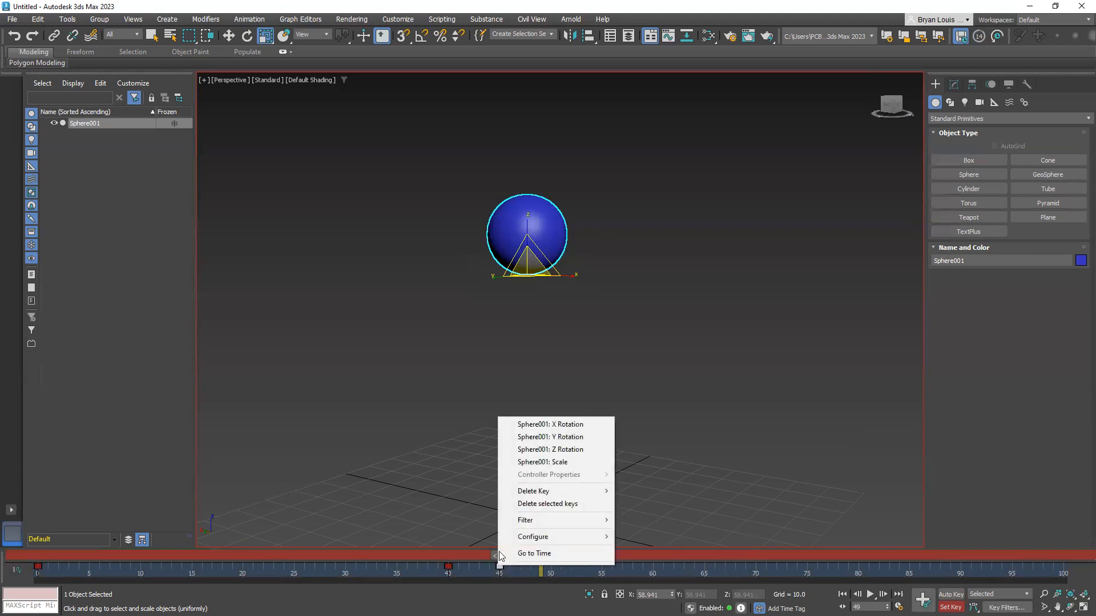
mouse_move(548, 494)
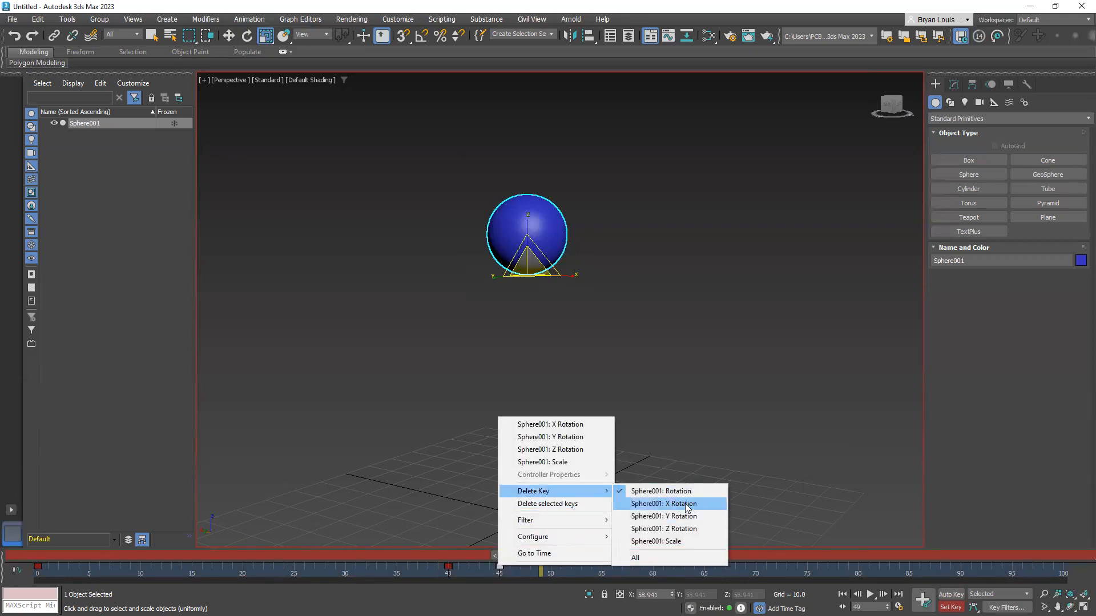
click(662, 491)
Check which sphere keys remain at frame 45 and scrub to frame 50
right_click(500, 568)
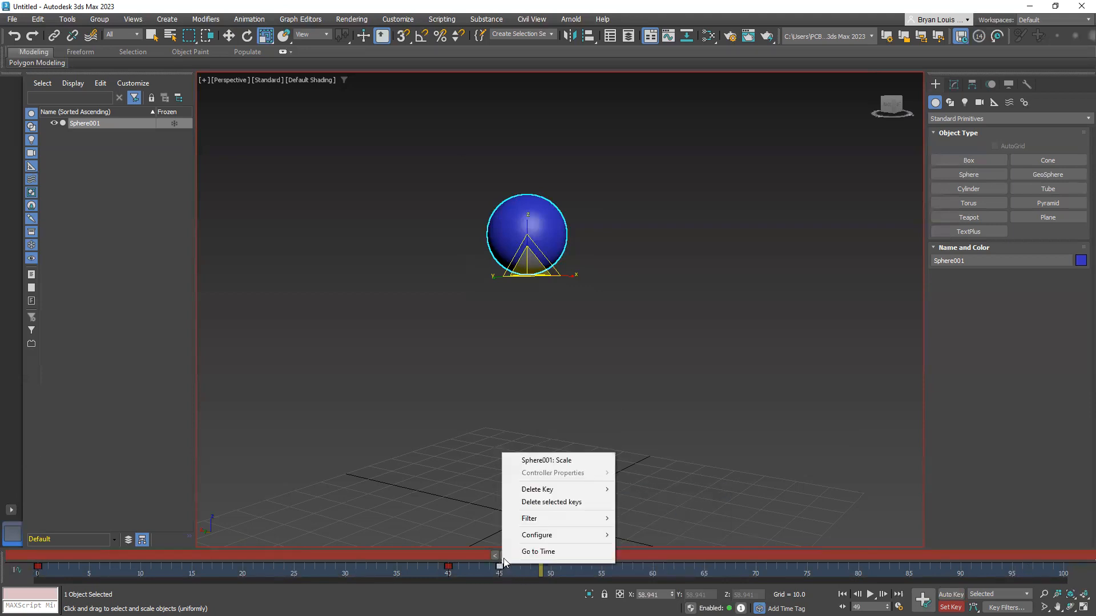
mouse_move(592, 490)
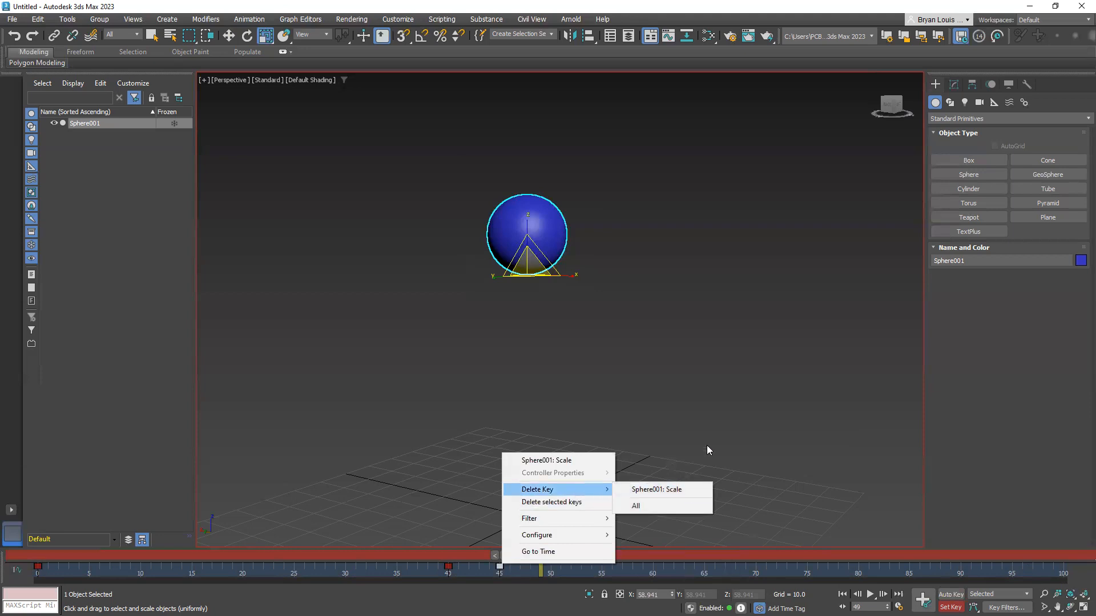
click(688, 451)
click(526, 237)
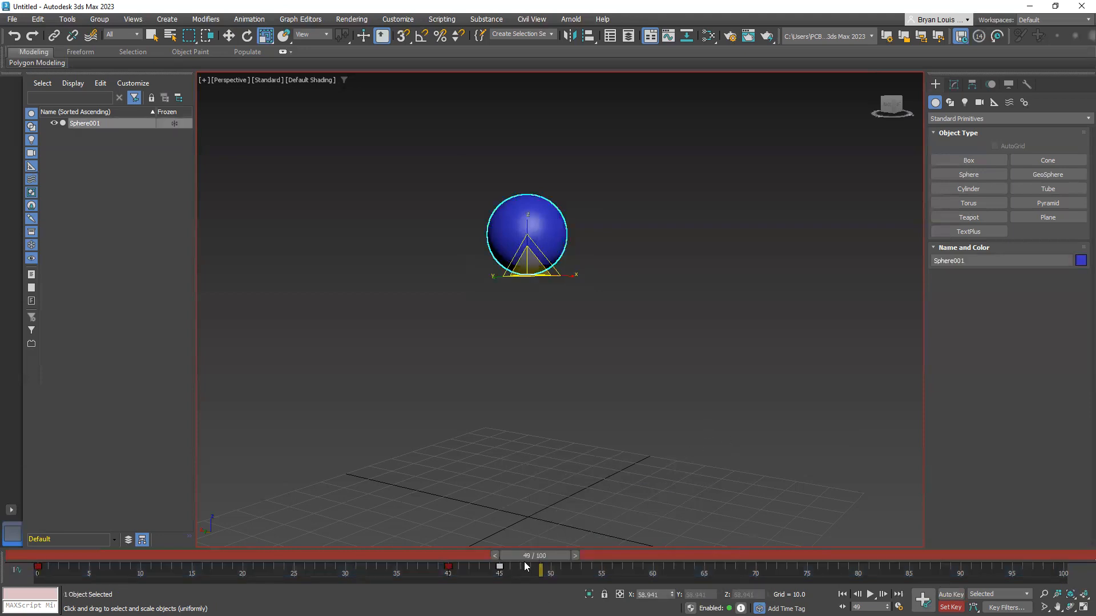
drag(527, 556, 544, 555)
right_click(502, 571)
click(495, 576)
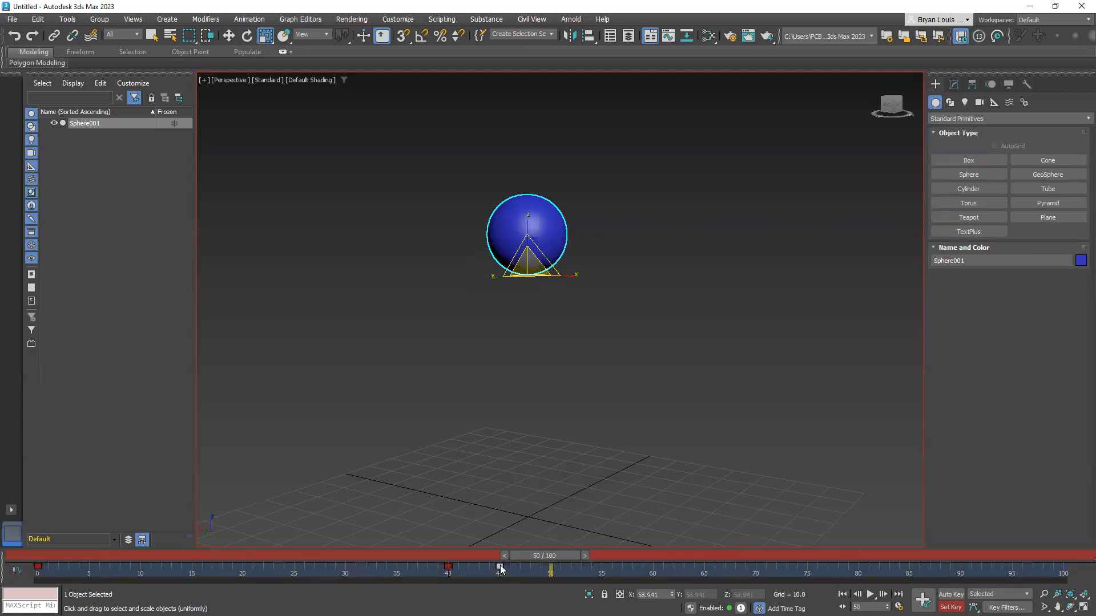
right_click(500, 568)
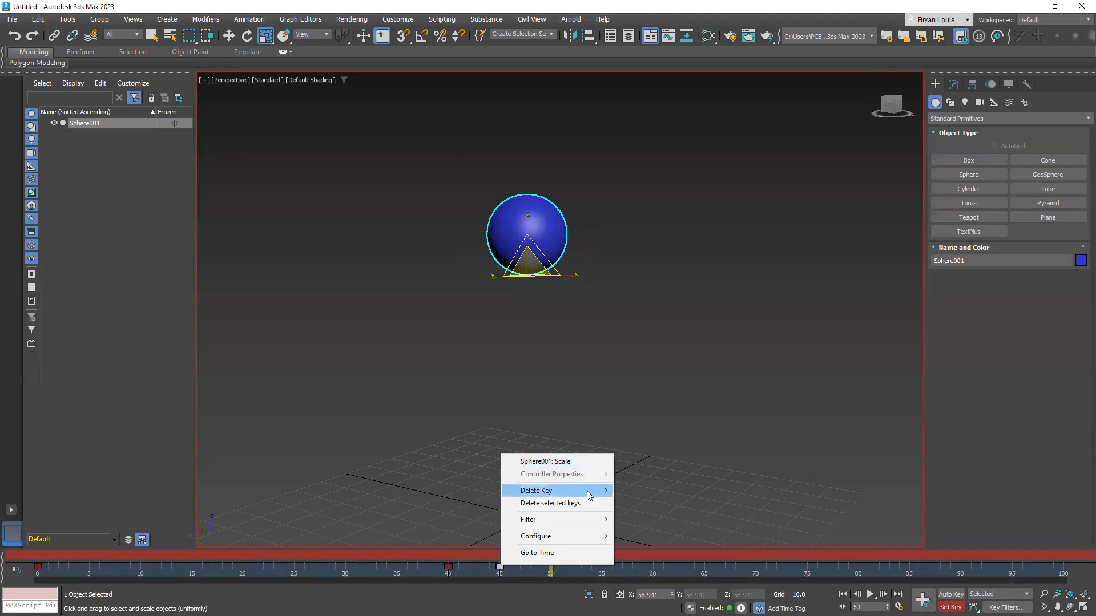
mouse_move(591, 492)
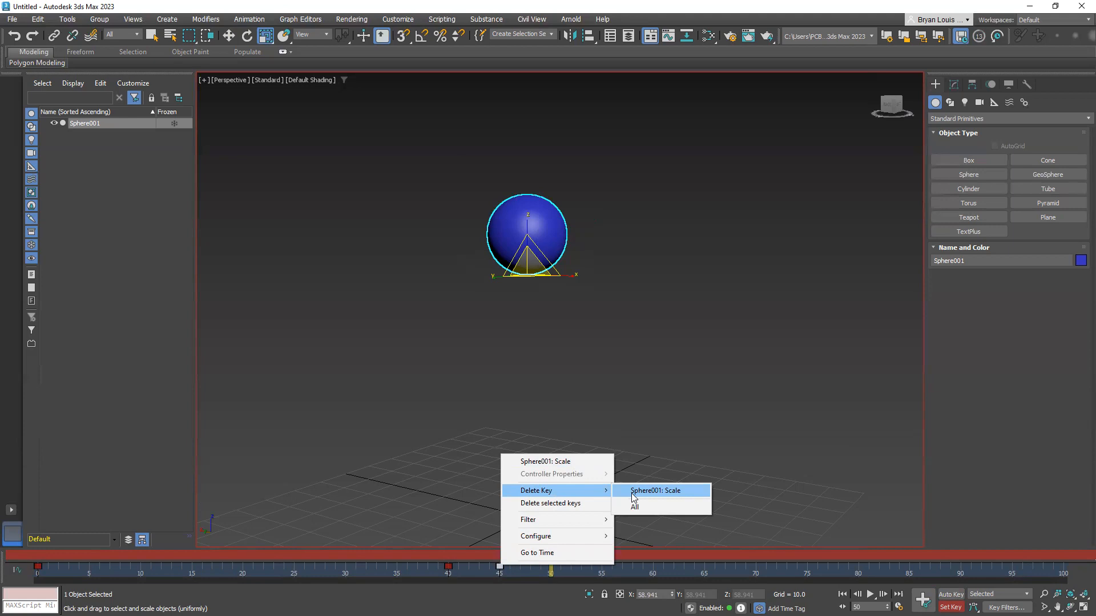
click(657, 412)
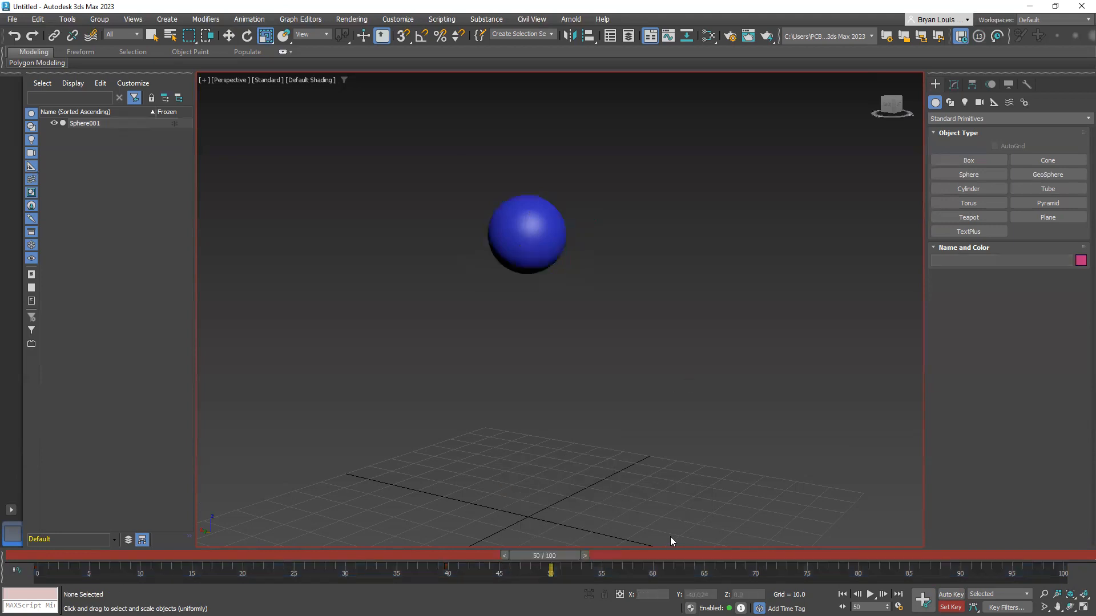
click(544, 200)
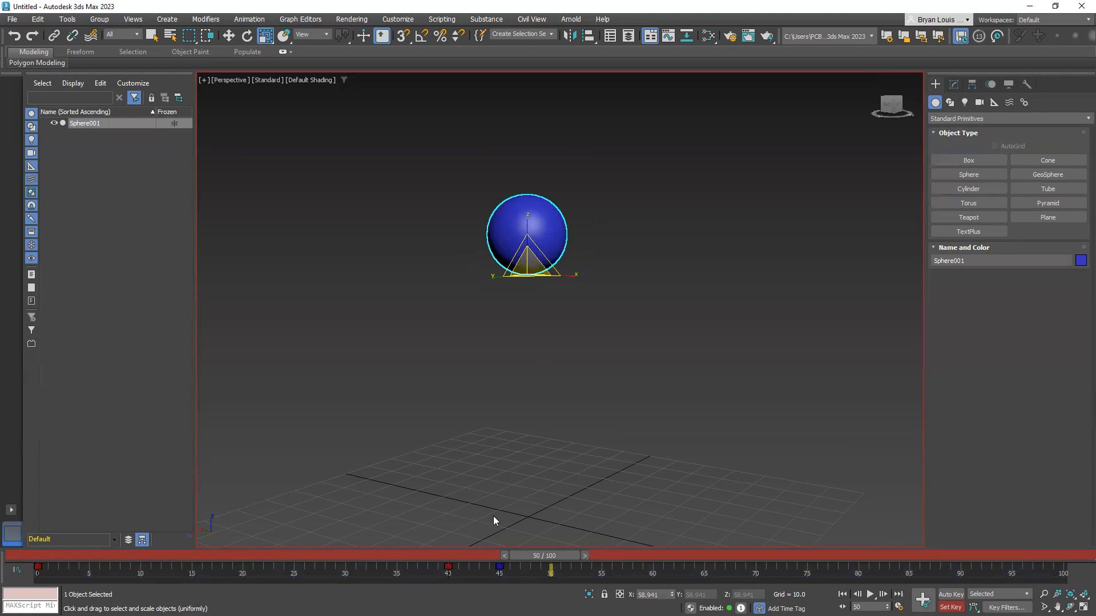
Toggle Set Key mode off and on, activate the Rotate tool, and scrub from frame 50 back toward the start
click(951, 594)
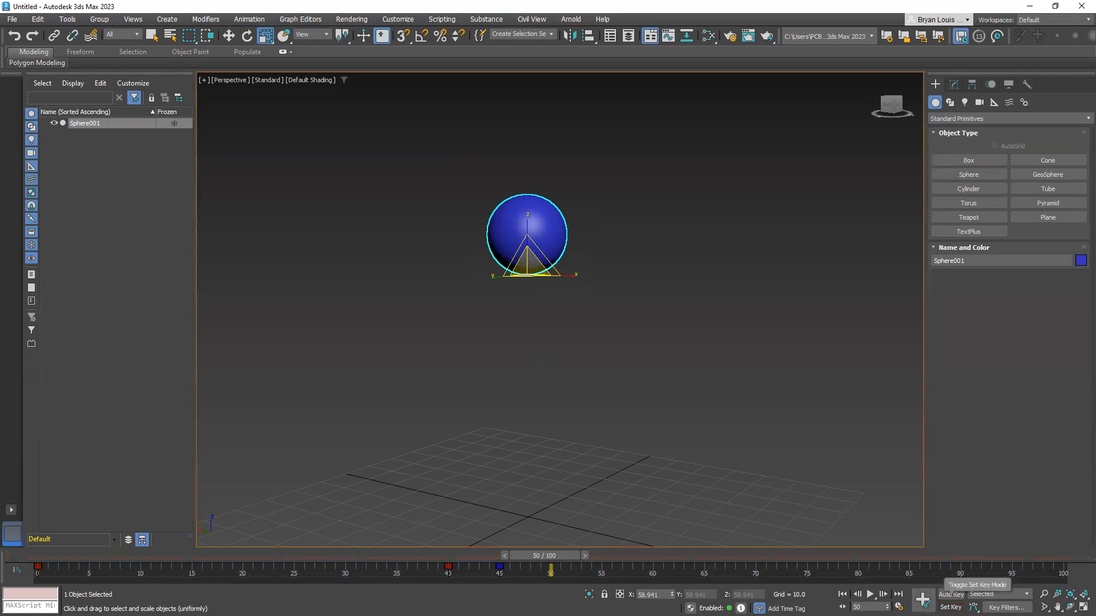
click(951, 607)
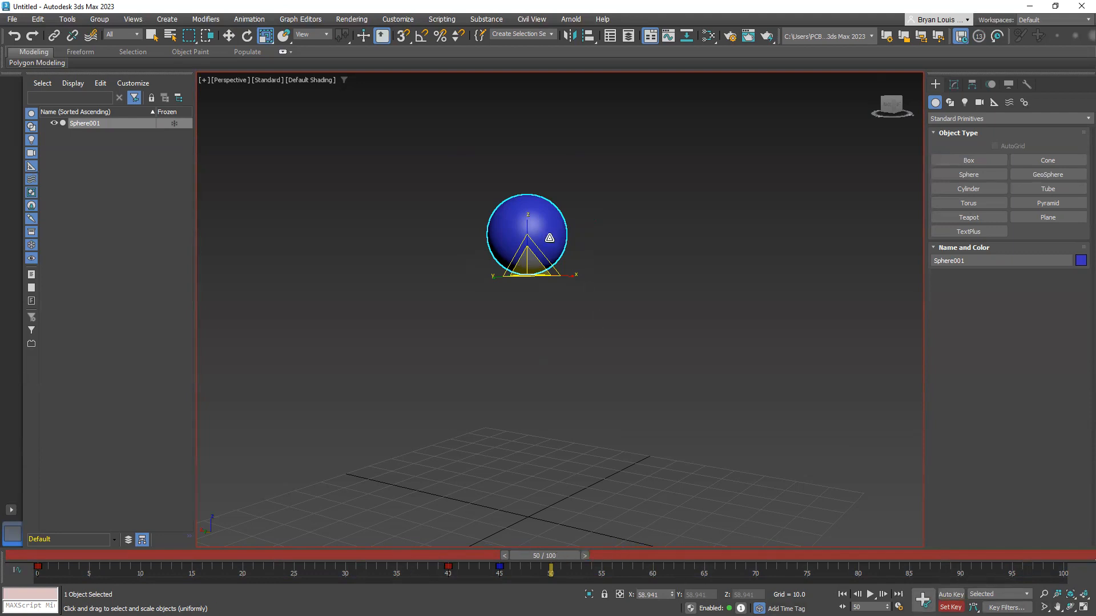
key(e)
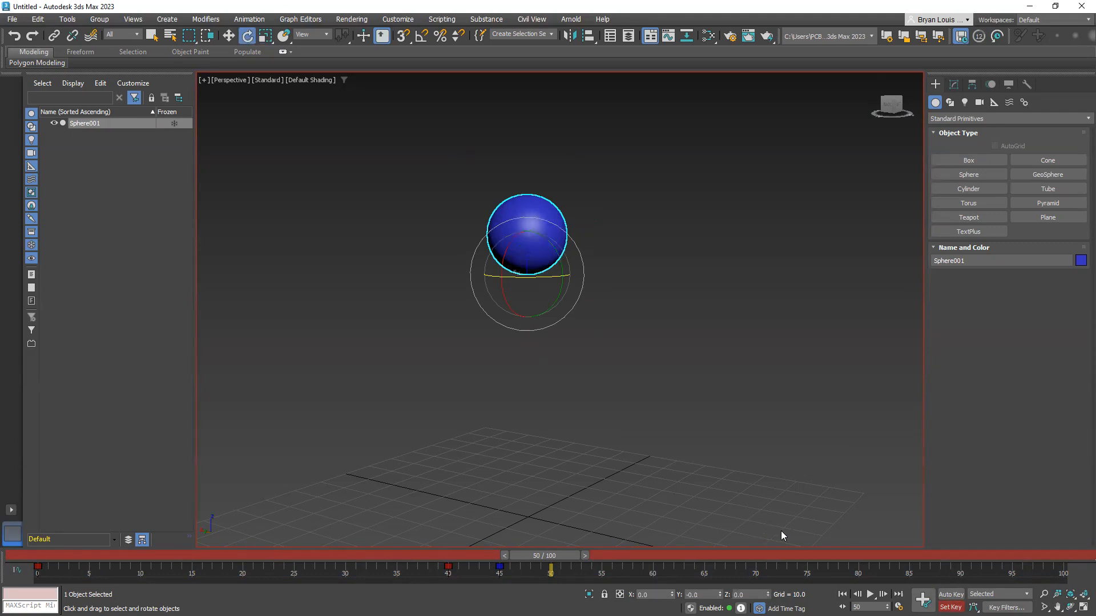
click(651, 403)
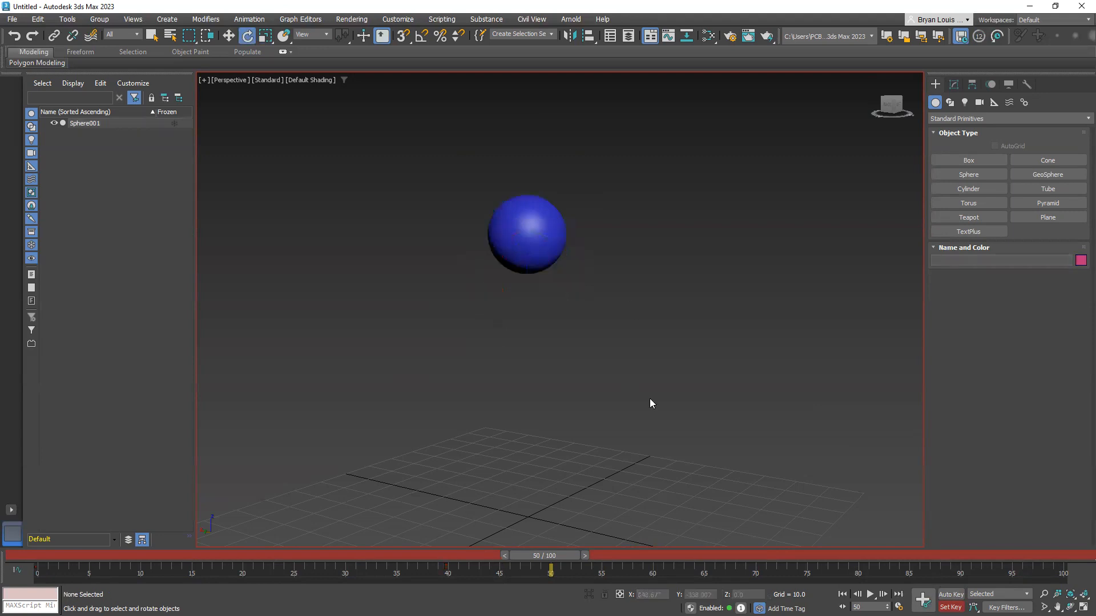
click(531, 197)
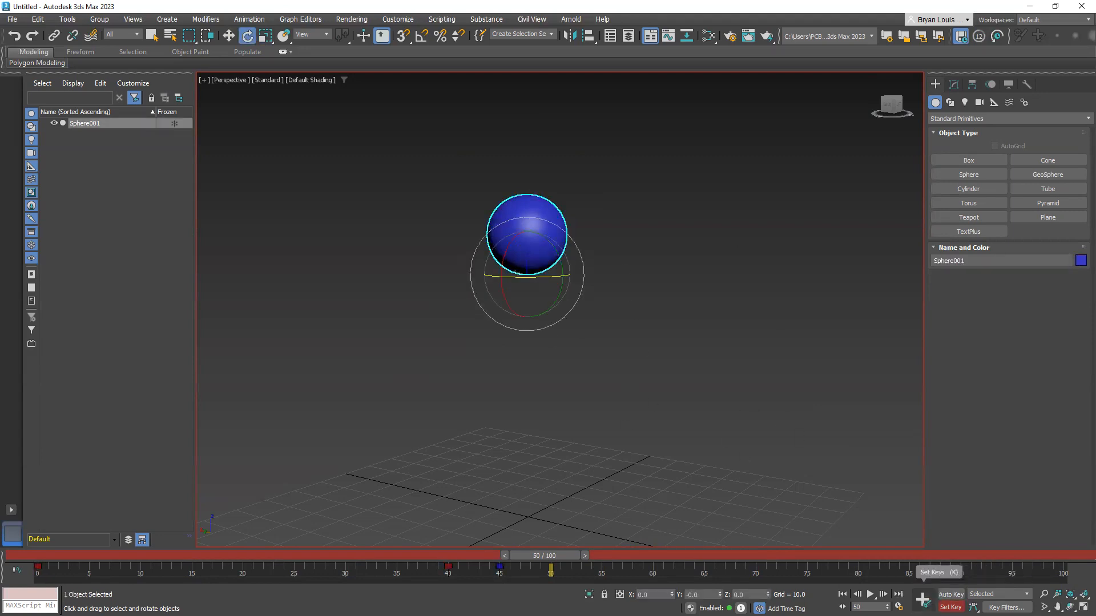
click(731, 405)
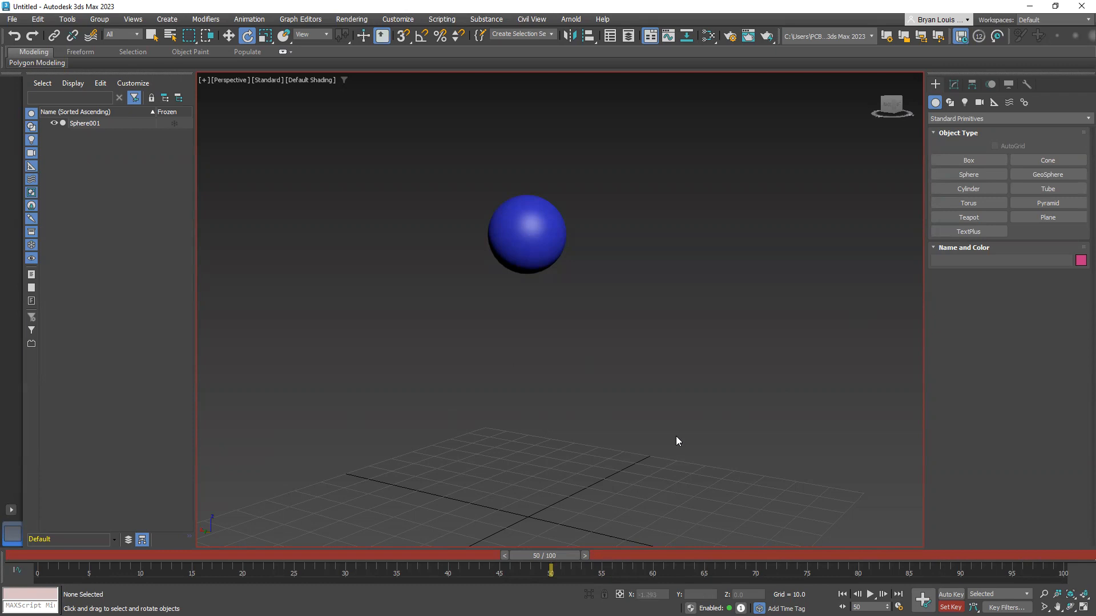
drag(536, 556, 65, 576)
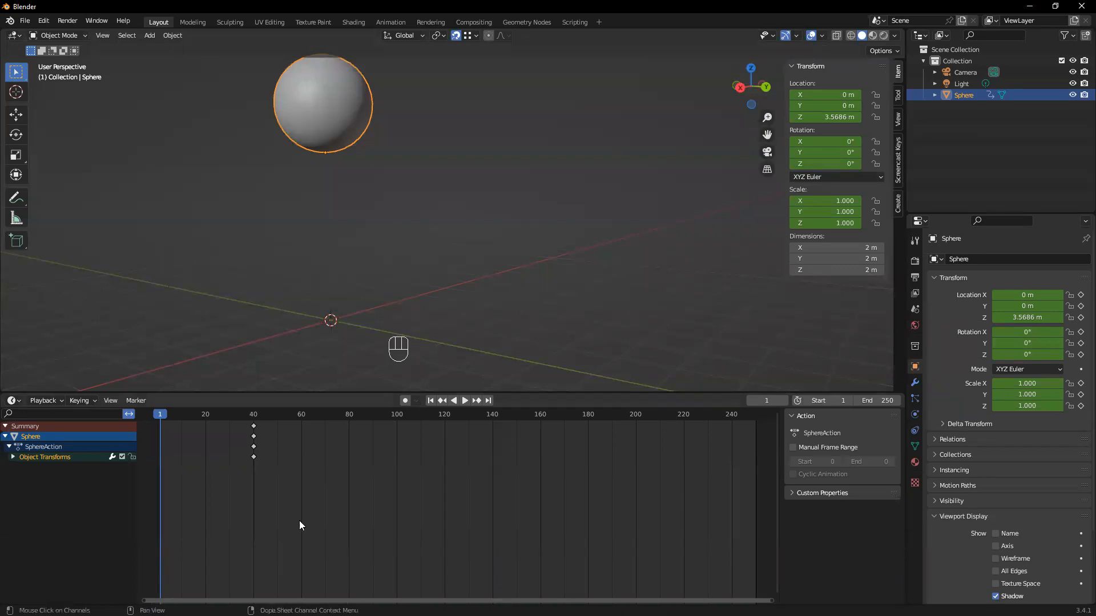
Switch to Blender and undo the sphere's earlier vertical move and its keyframes at frame 40
drag(327, 393, 329, 411)
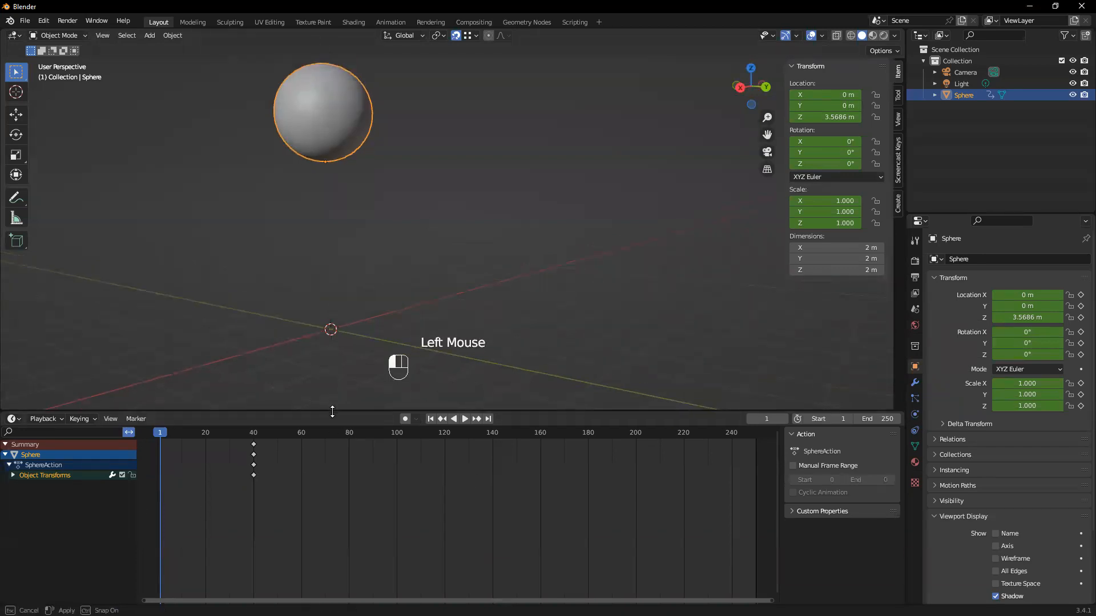
drag(232, 437, 178, 455)
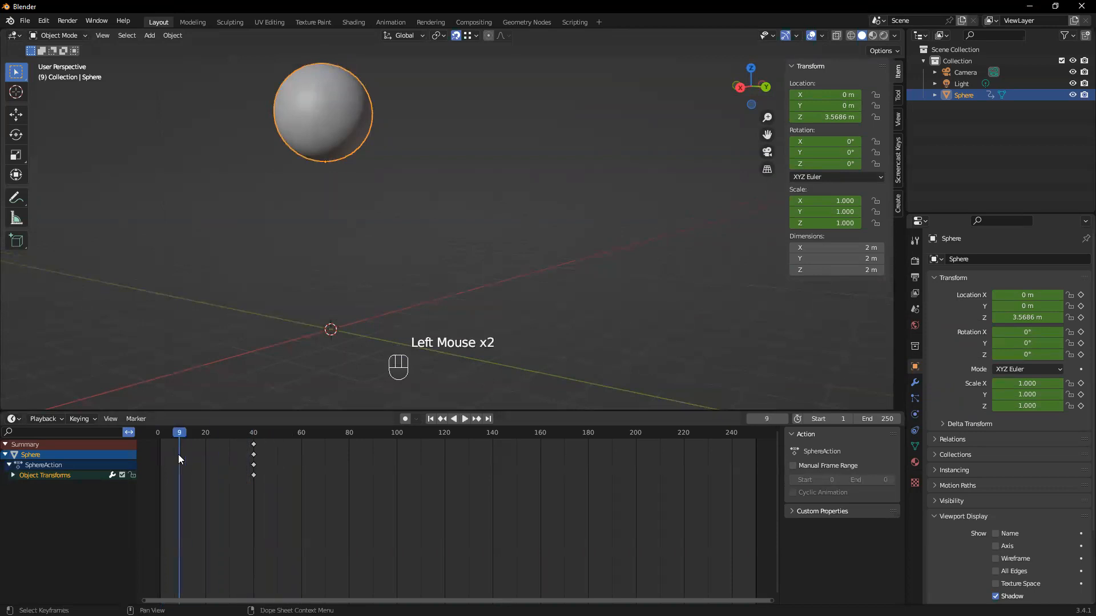
key(ctrl+z)
key(ctrl+z)
key(ctrl+z)
key(ctrl+z)
key(ctrl+z)
key(ctrl+z)
key(ctrl+z)
key(ctrl+z)
key(ctrl+z)
key(ctrl+z)
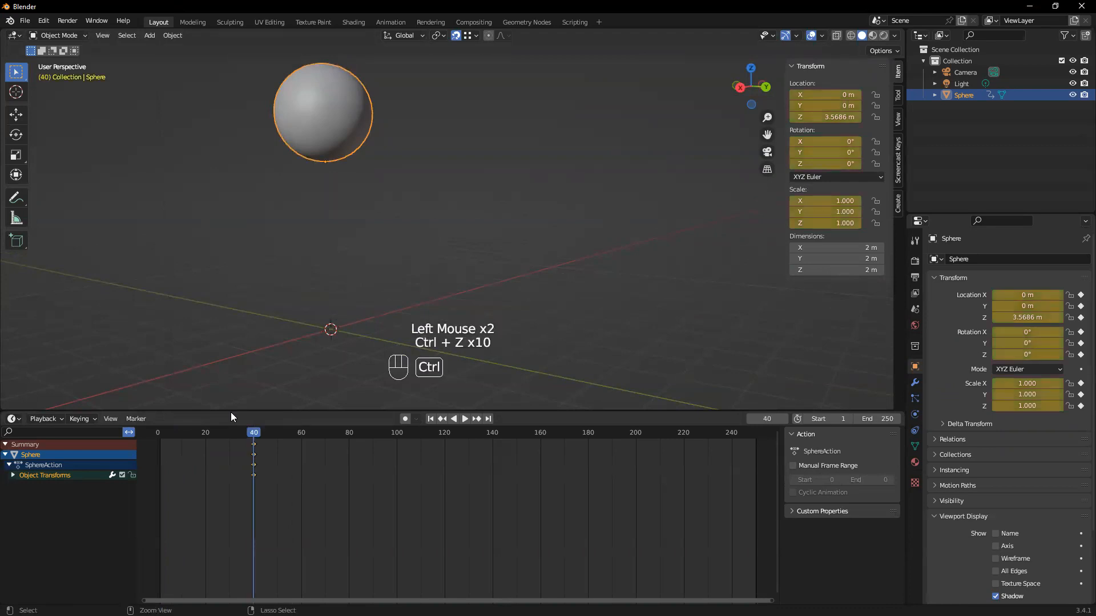
key(ctrl+z)
Enable auto keying and move the sphere up about 3 m along Z at frame 40
middle_drag(521, 267, 482, 304)
scroll(409, 283, up, 3)
middle_drag(403, 289, 428, 331)
mouse_move(575, 409)
mouse_down()
mouse_move(576, 381)
mouse_move(573, 407)
mouse_up()
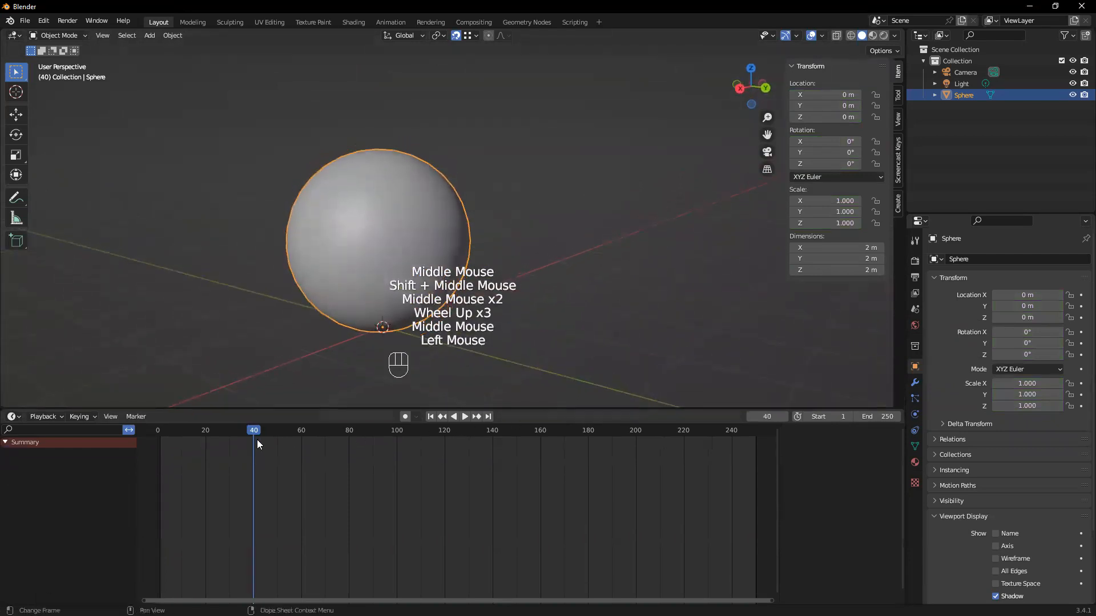
click(404, 418)
click(379, 229)
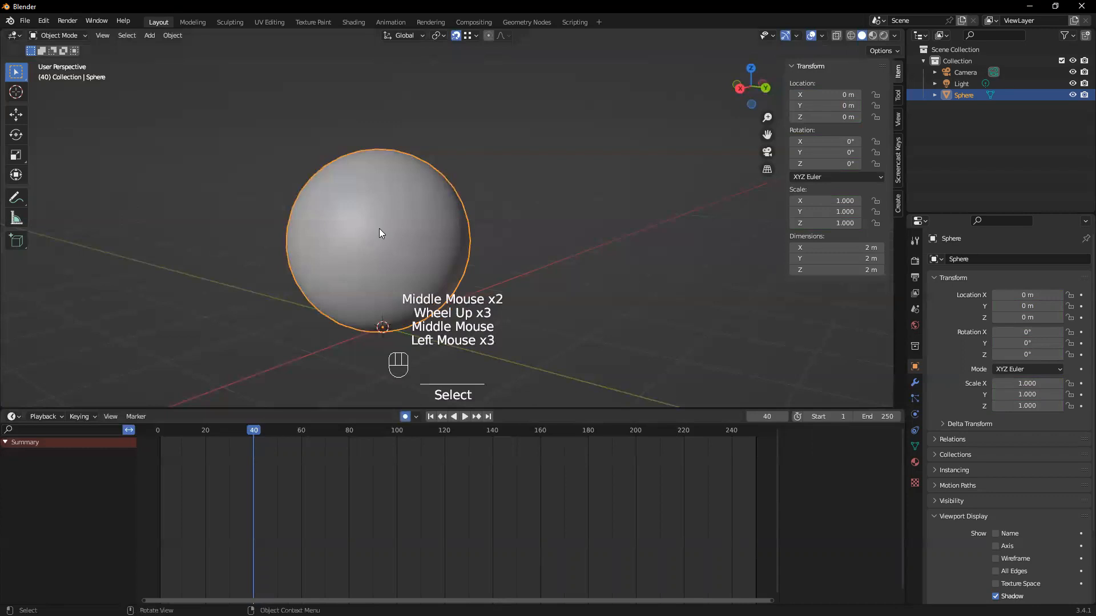
key(g)
key(z)
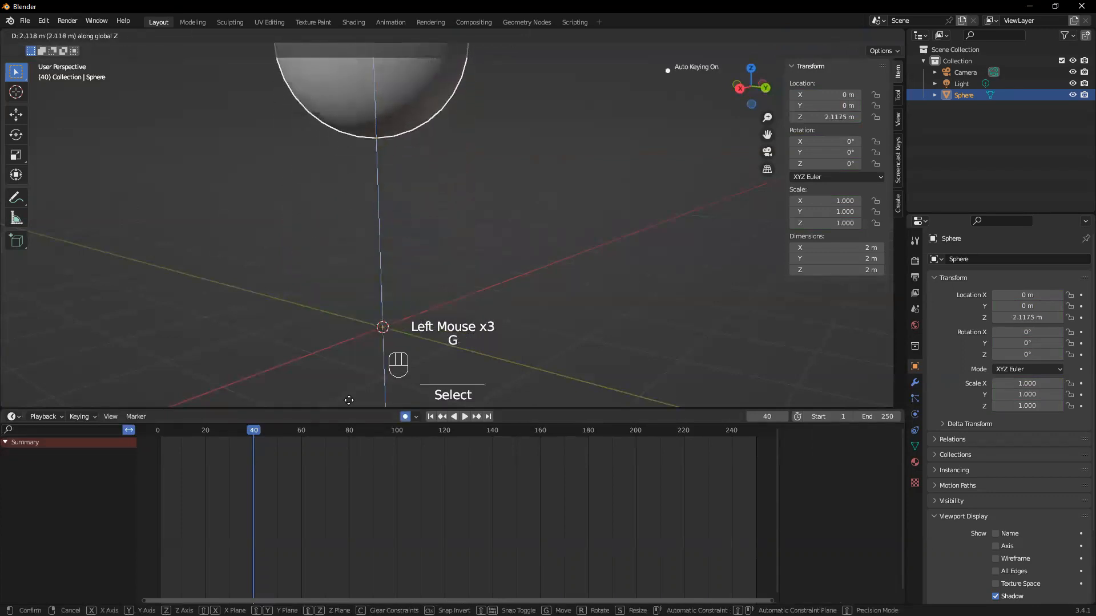
click(358, 366)
scroll(358, 370, down, 3)
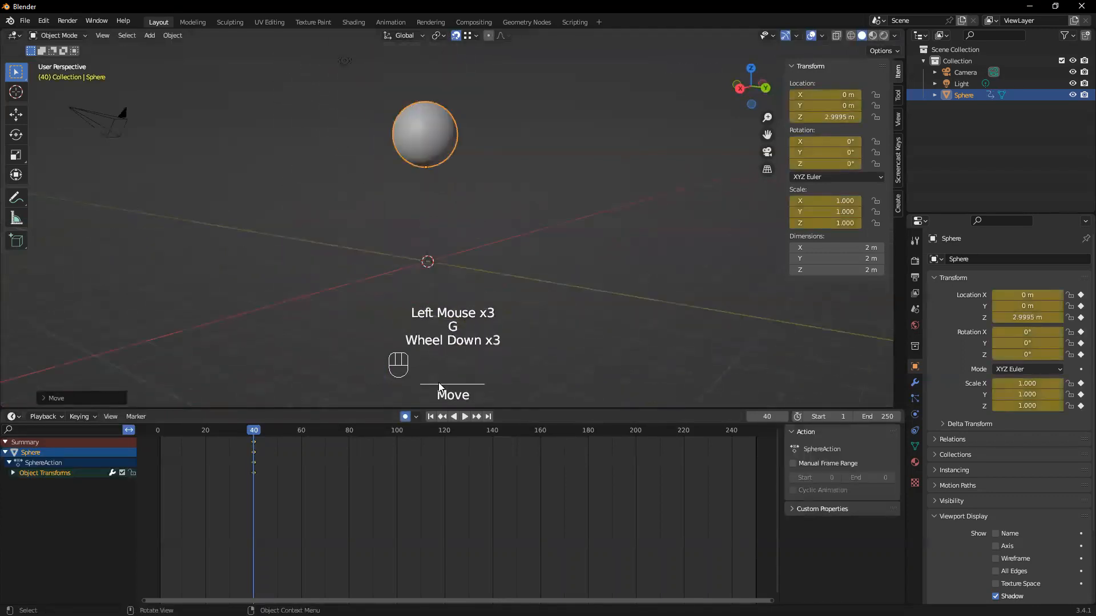
Turn off auto keying and scrub to frame 1 with the sphere selected to check its position
click(406, 418)
shift+middle_drag(429, 310, 428, 349)
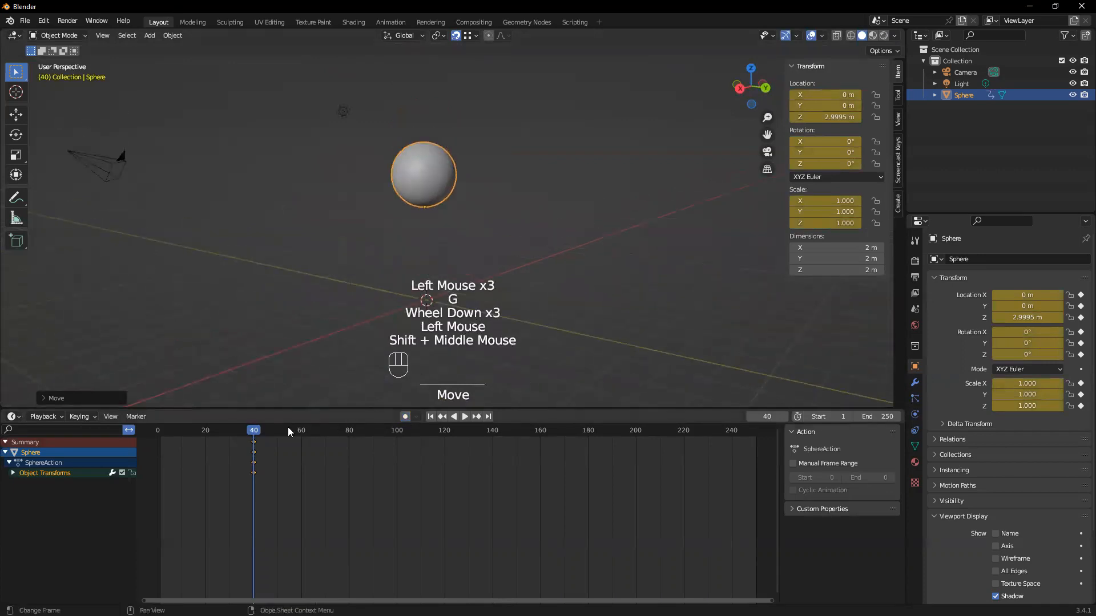
drag(255, 435, 161, 441)
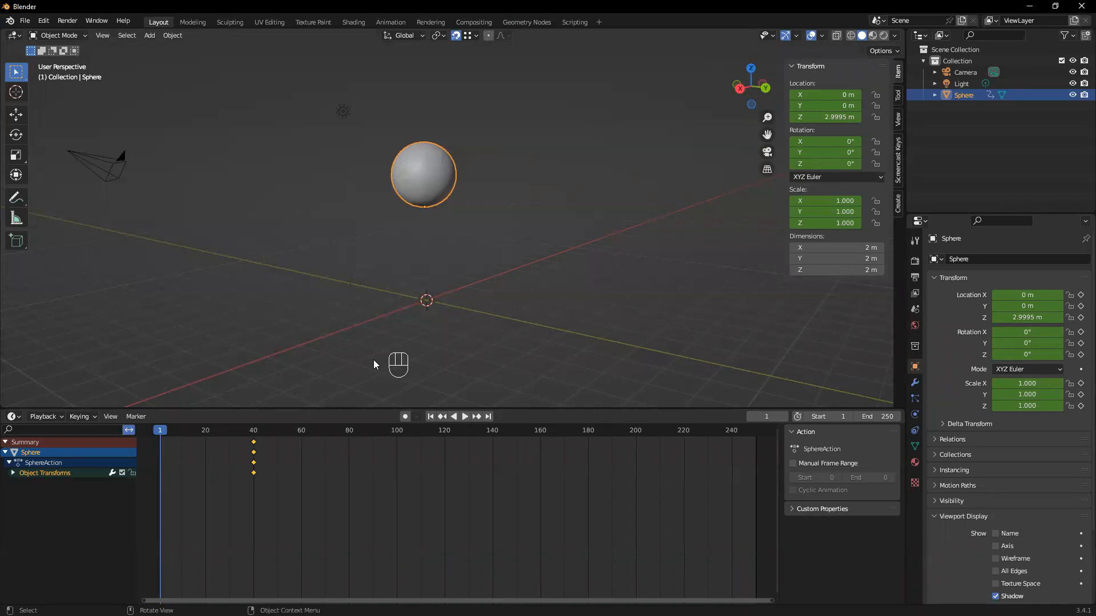
click(463, 246)
click(393, 184)
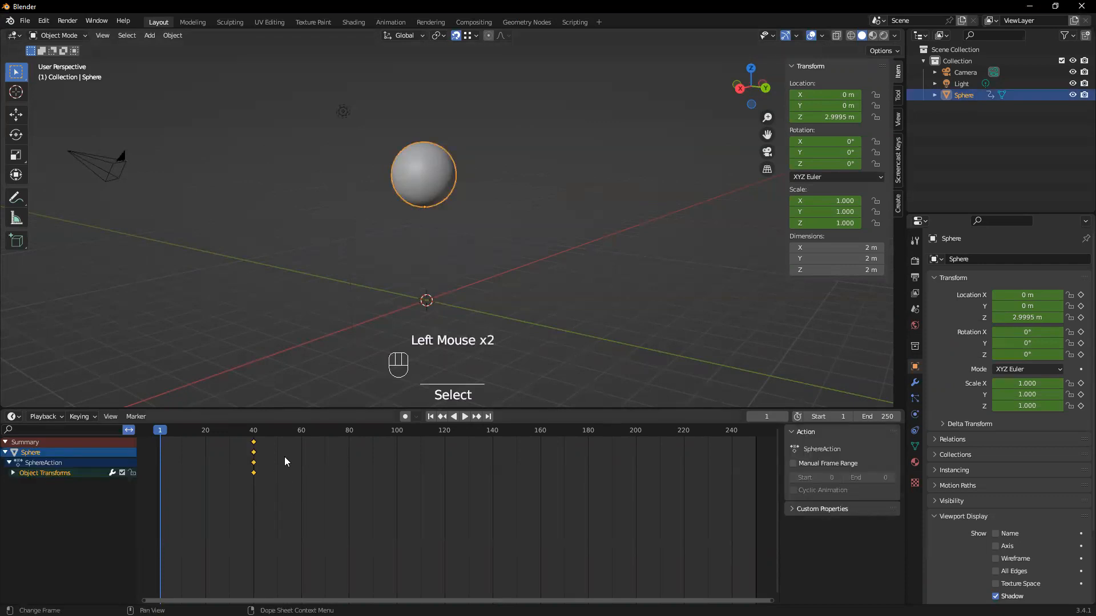
Set the sphere's Z location to 0 m at frame 1
scroll(268, 486, up, 1)
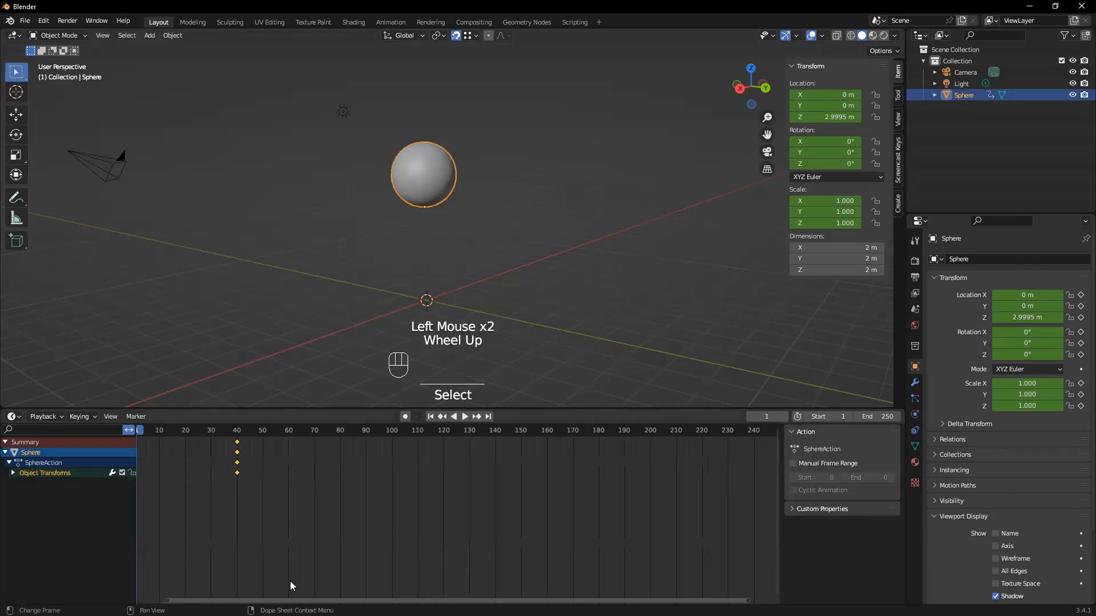
scroll(297, 590, up, 2)
click(305, 594)
drag(306, 601, 239, 600)
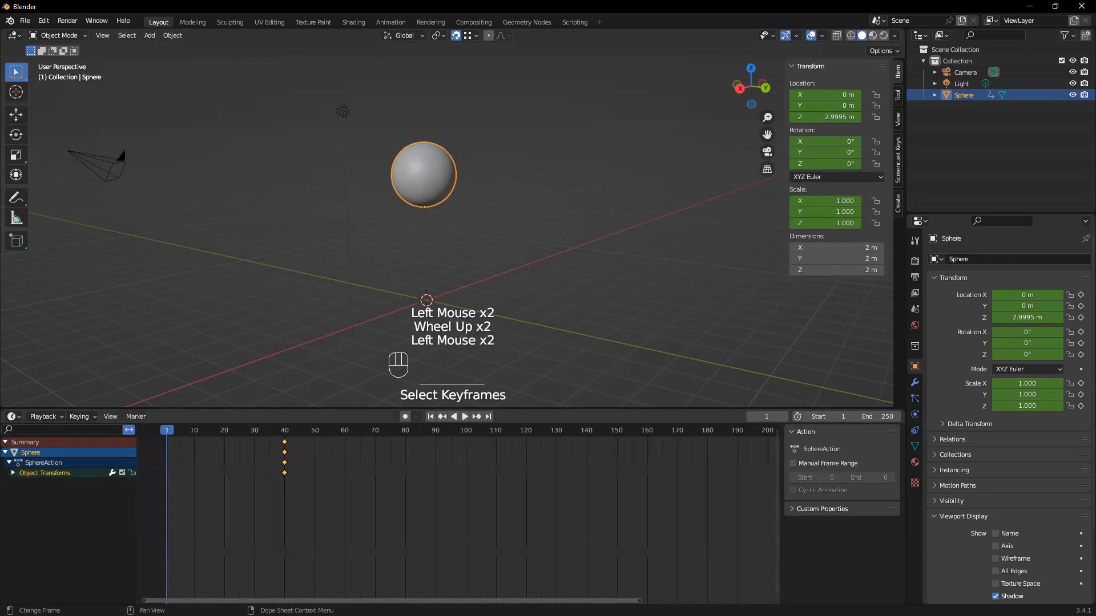
click(828, 117)
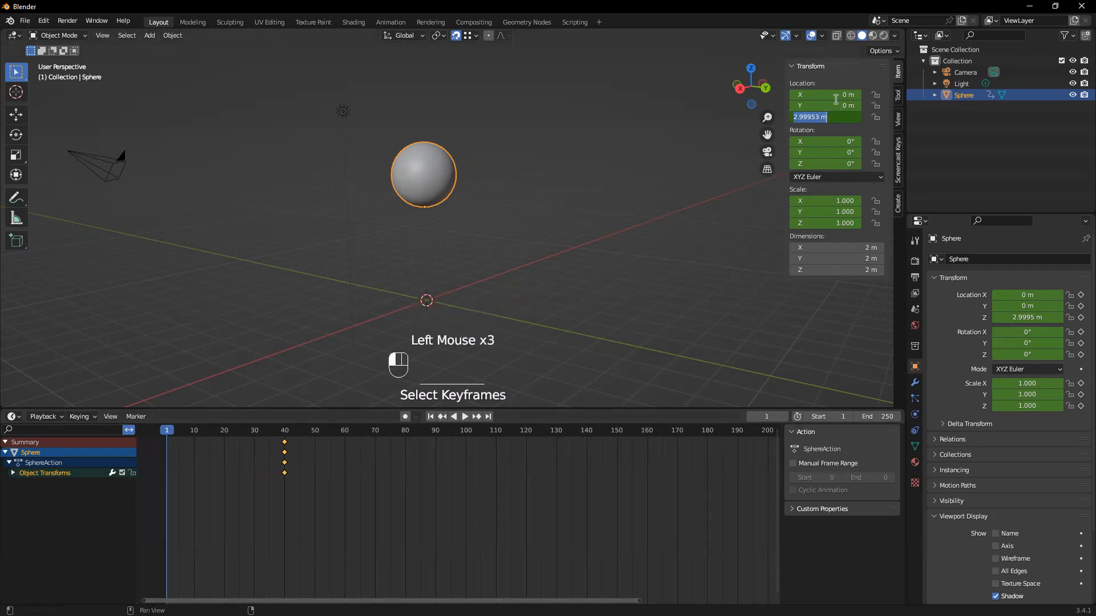
click(168, 436)
mouse_move(169, 434)
mouse_down()
mouse_move(212, 429)
mouse_move(166, 430)
mouse_up()
click(829, 117)
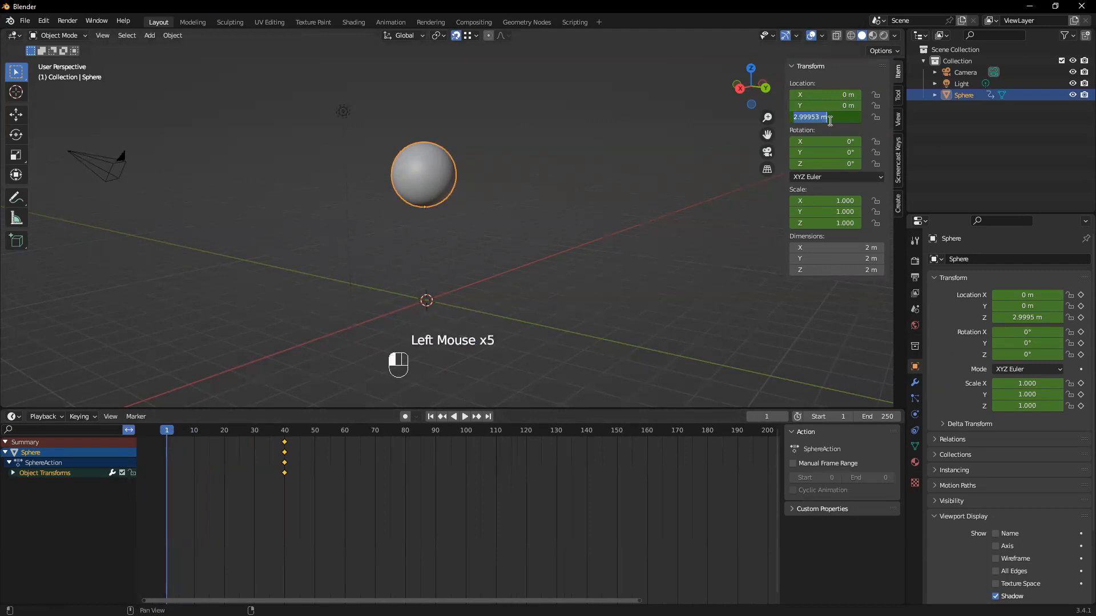
text(0)
key(Return)
Insert a Location, Rotation & Scale keyframe for the sphere at frame 1
scroll(892, 124, up, 1)
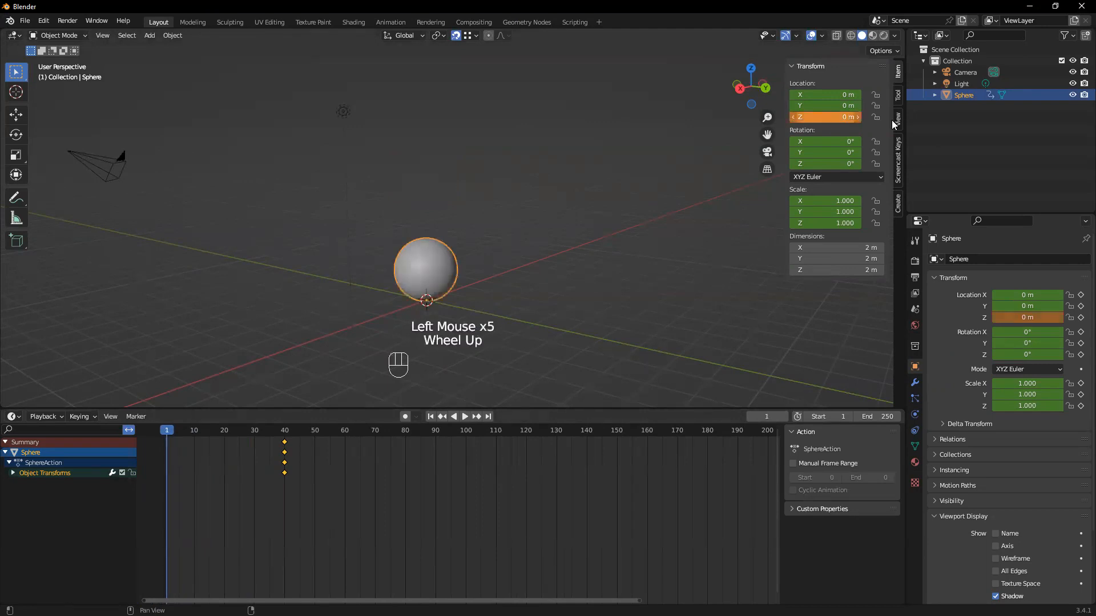
click(569, 272)
click(415, 273)
scroll(403, 328, up, 2)
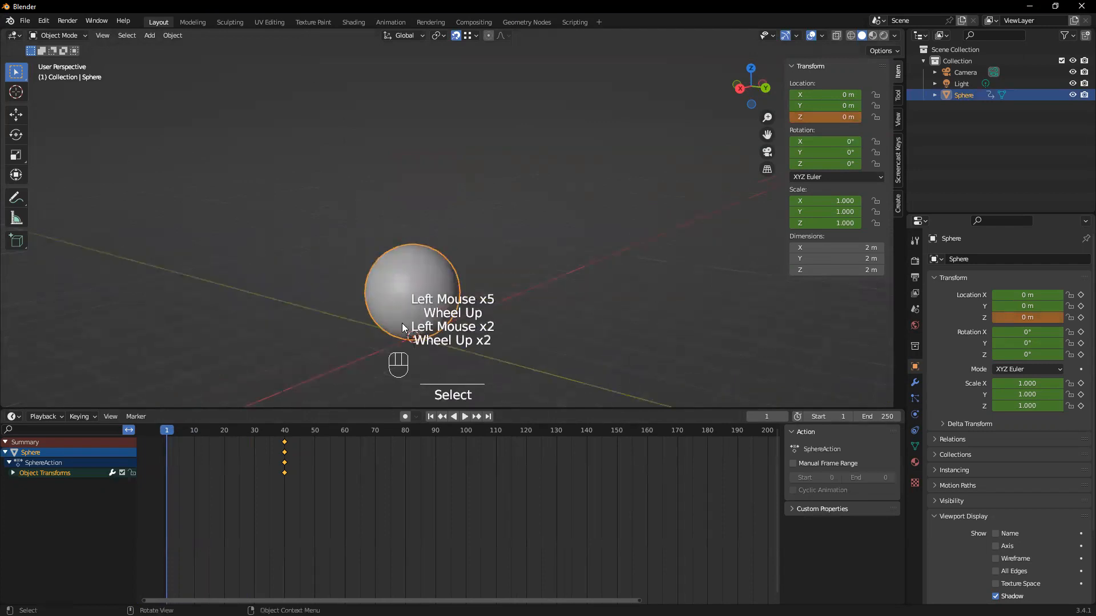
drag(306, 409, 305, 393)
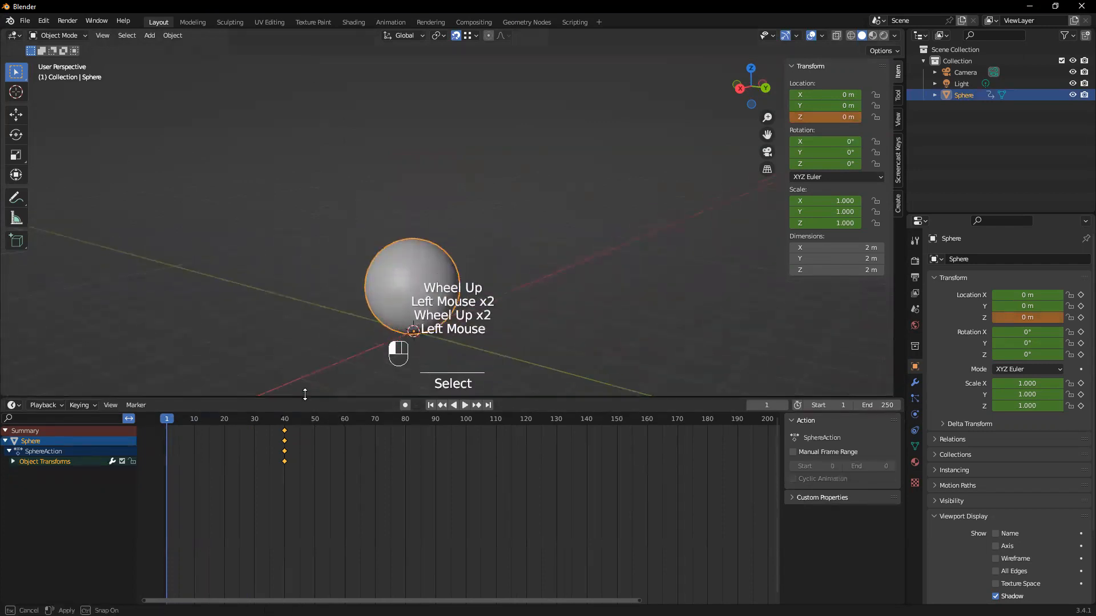
click(430, 272)
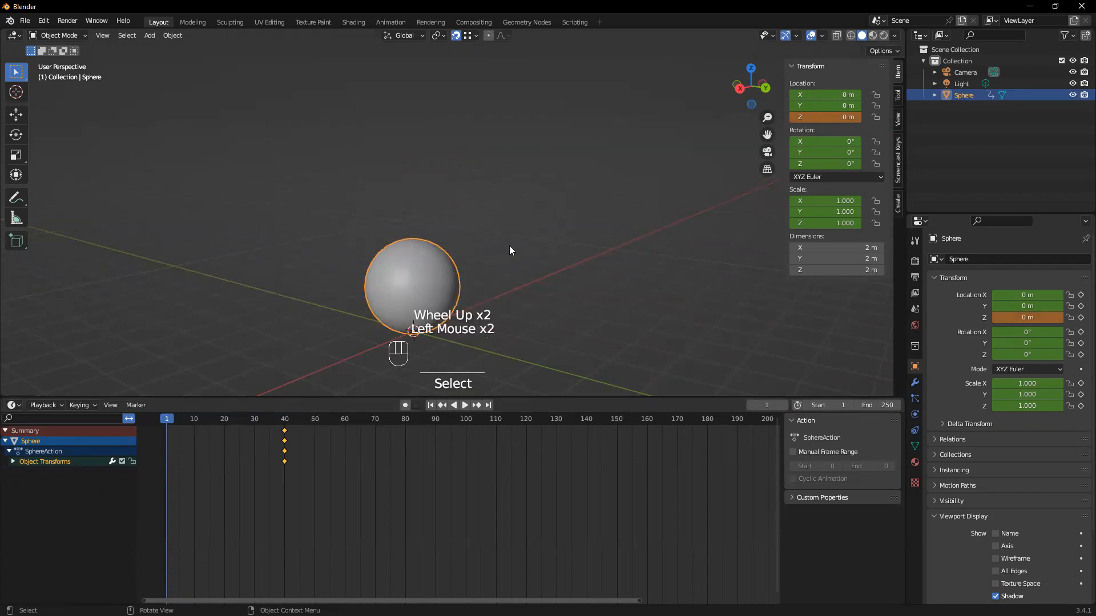
key(i)
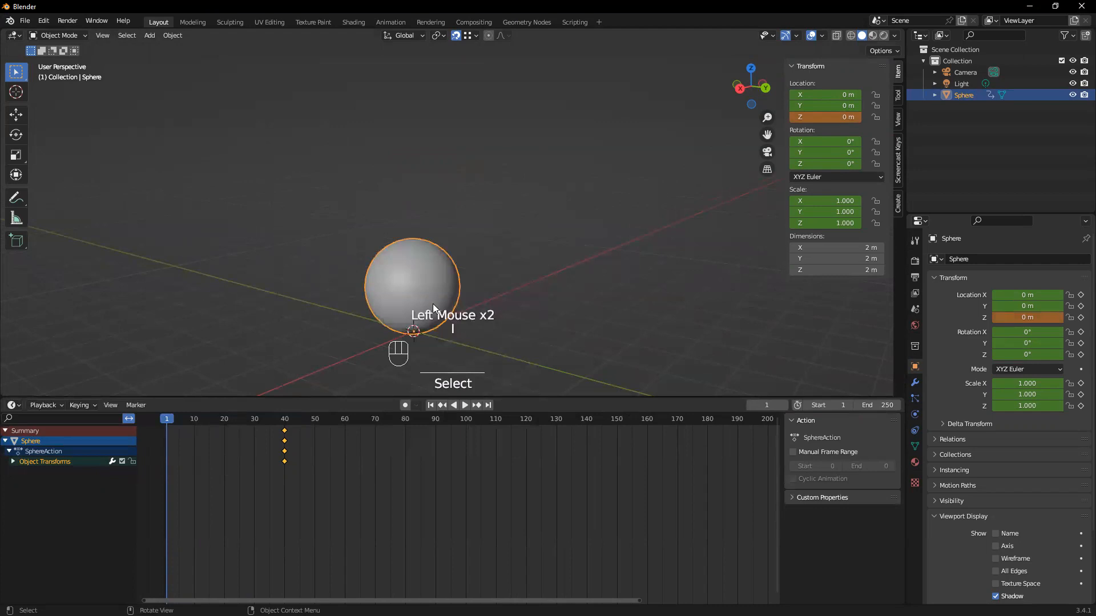
key(i)
click(388, 270)
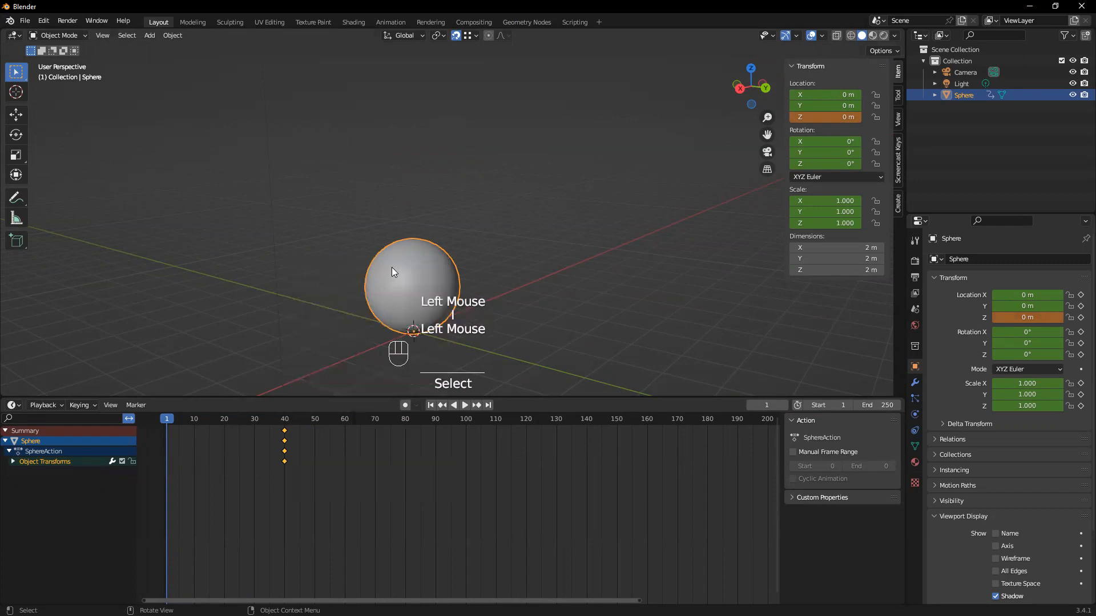
key(i)
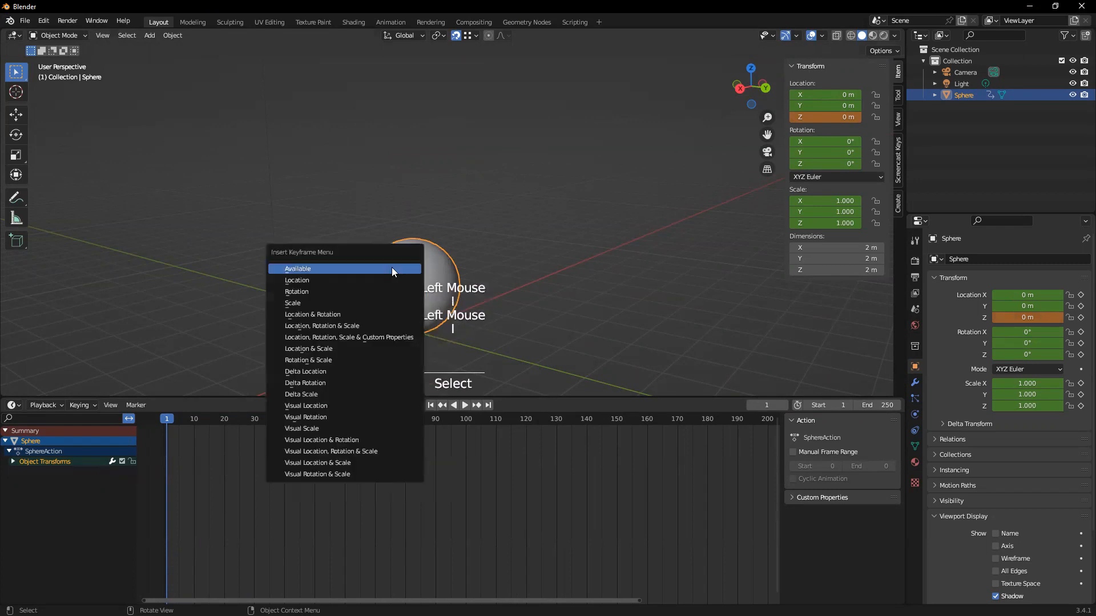
click(370, 324)
Scrub from frame 1 to frame 40 to preview the rise, and delete all of the sphere's keyframes
mouse_move(171, 420)
mouse_down()
mouse_move(286, 425)
mouse_move(170, 419)
mouse_move(292, 413)
mouse_move(163, 417)
mouse_move(288, 414)
mouse_move(190, 413)
mouse_move(161, 406)
mouse_move(282, 408)
mouse_move(168, 400)
mouse_move(290, 411)
mouse_move(168, 416)
mouse_up()
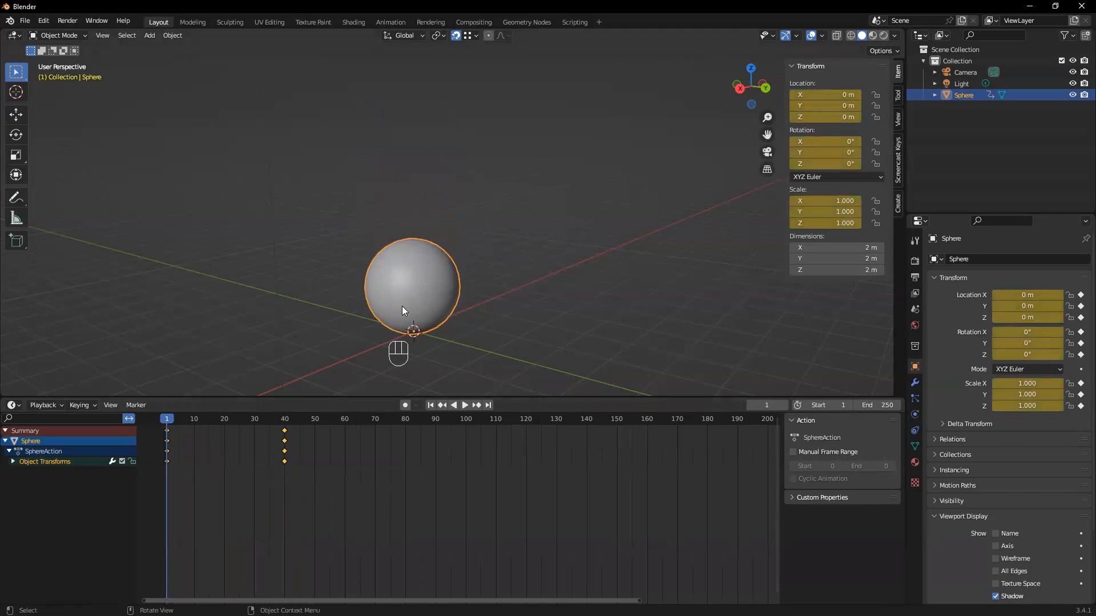
drag(168, 420, 284, 423)
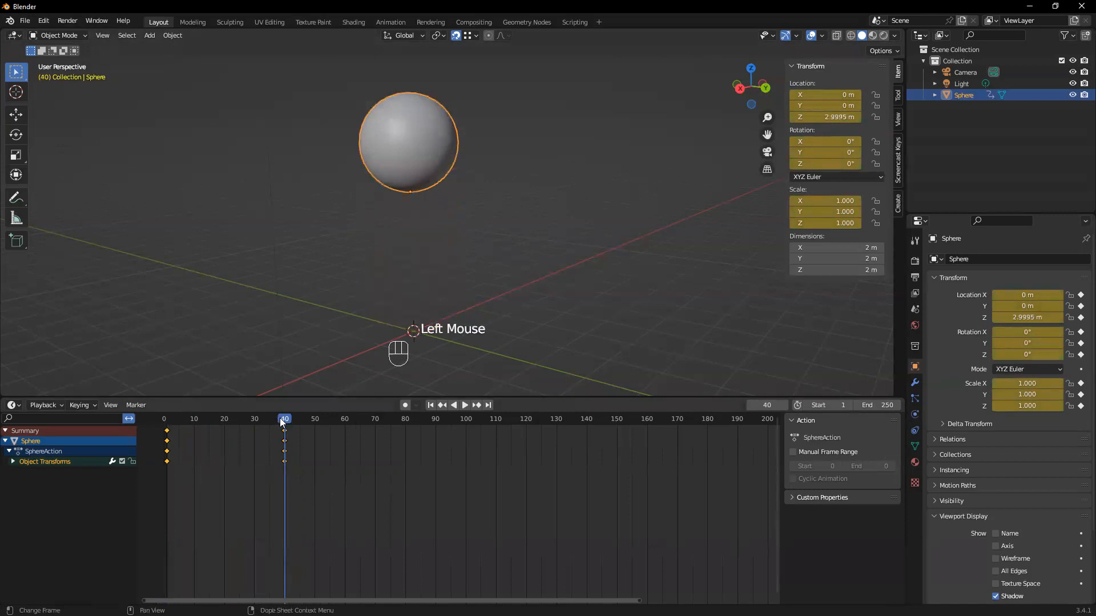
drag(329, 504, 153, 425)
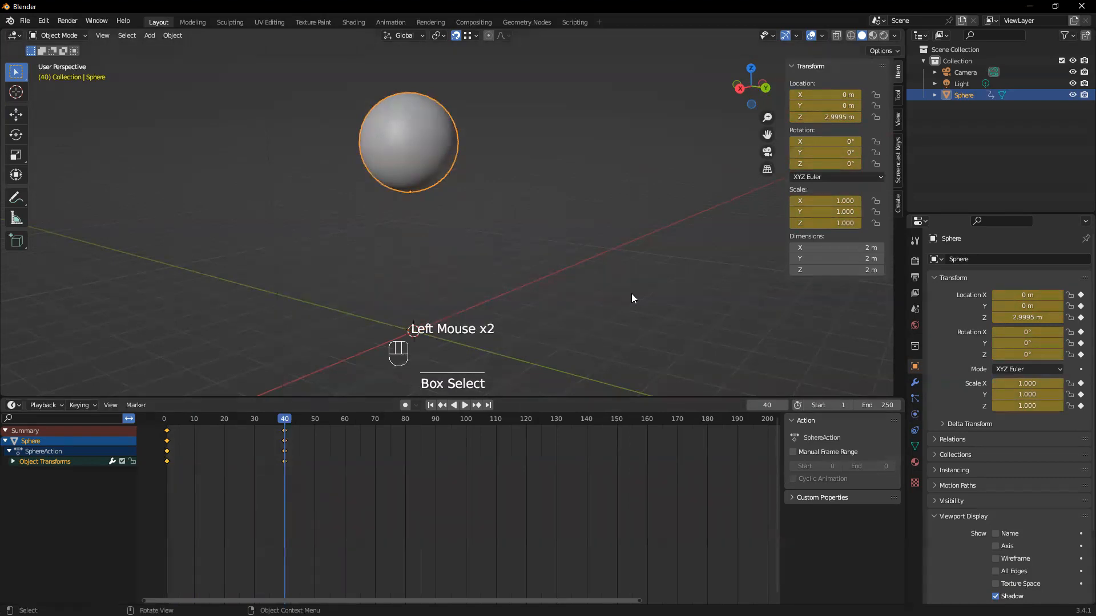
drag(362, 508, 155, 420)
drag(349, 515, 144, 417)
key(Delete)
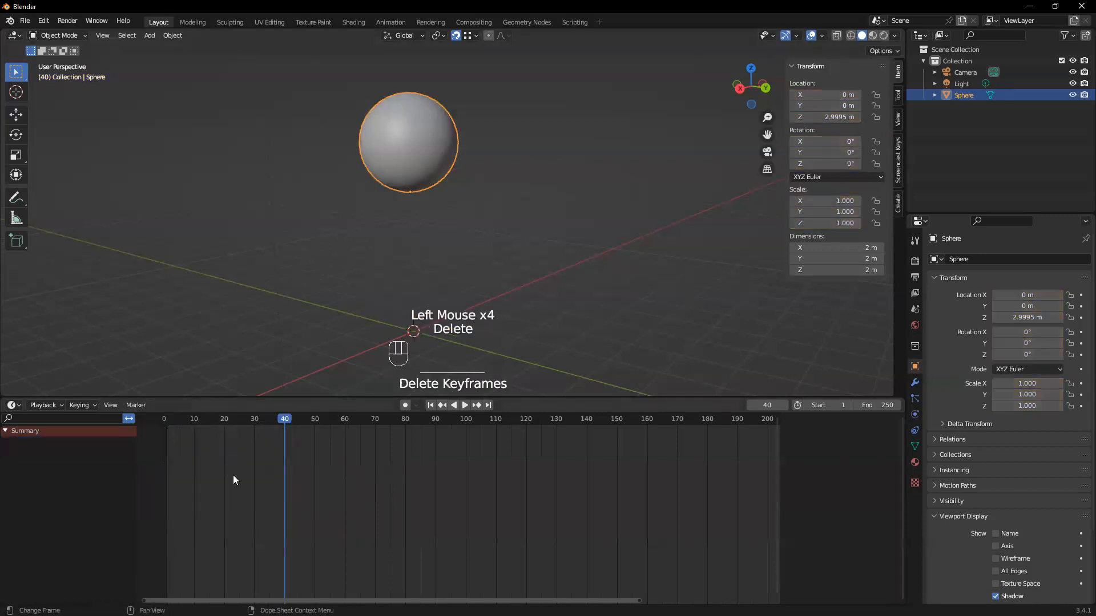
Reset the sphere's Z location to 0 m
click(416, 135)
click(821, 117)
text(0)
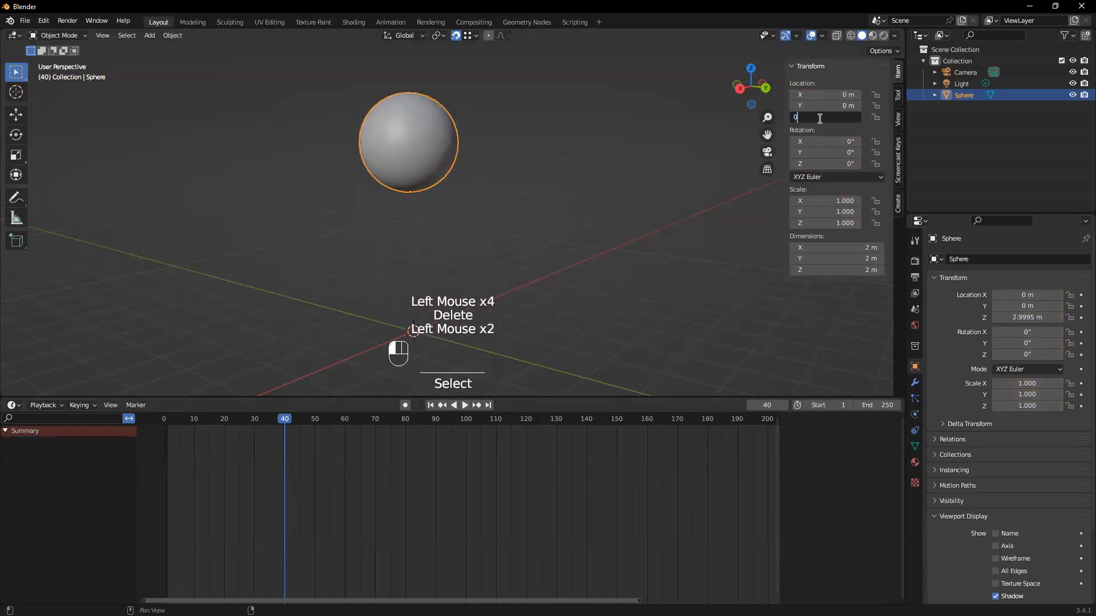
key(Return)
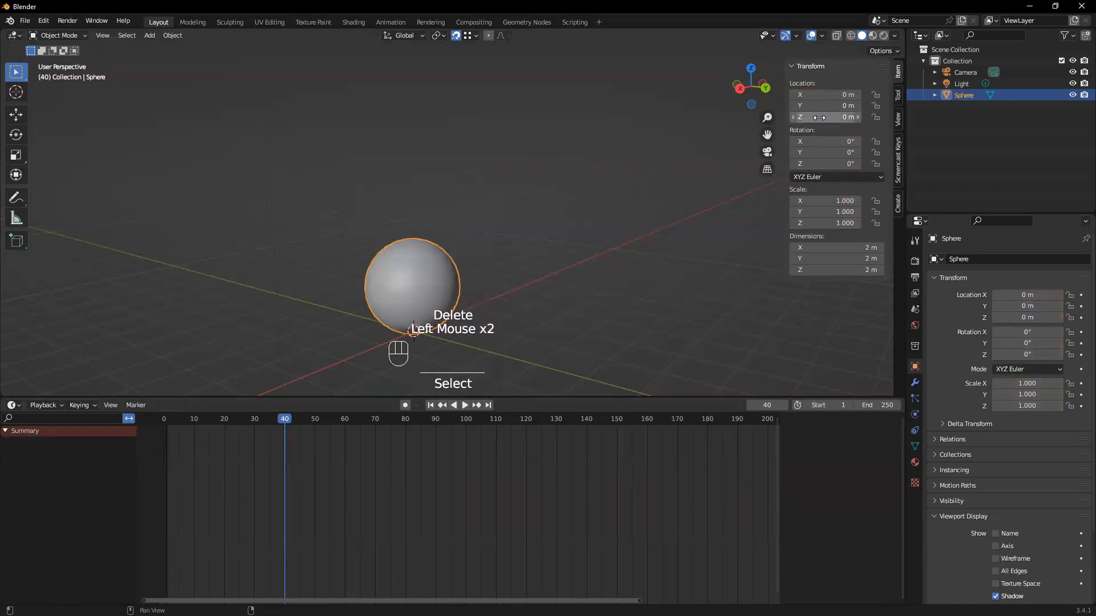
middle_drag(558, 323, 494, 285)
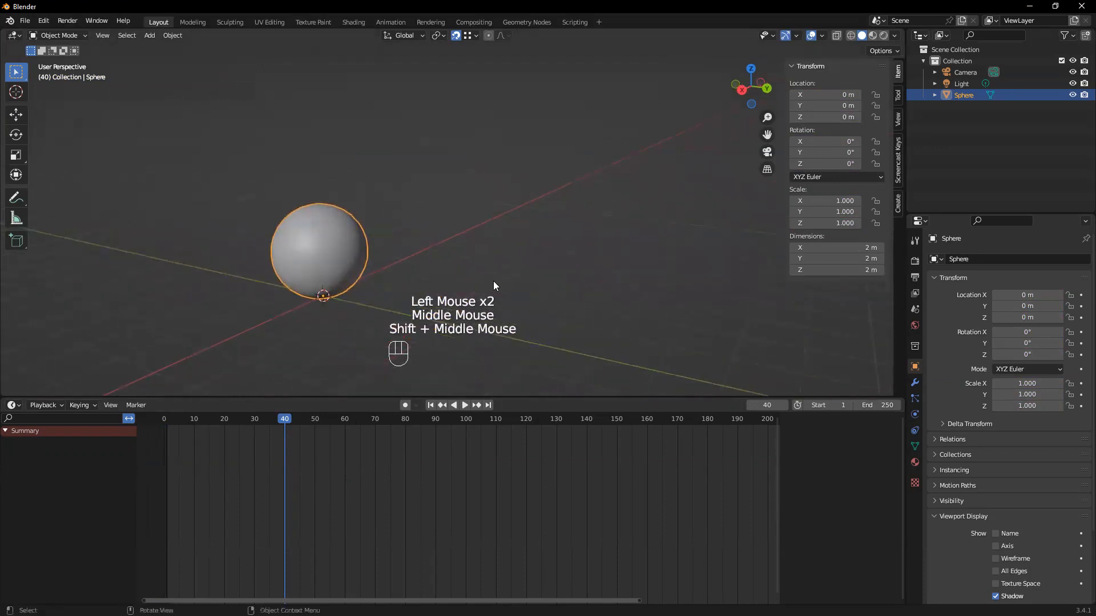
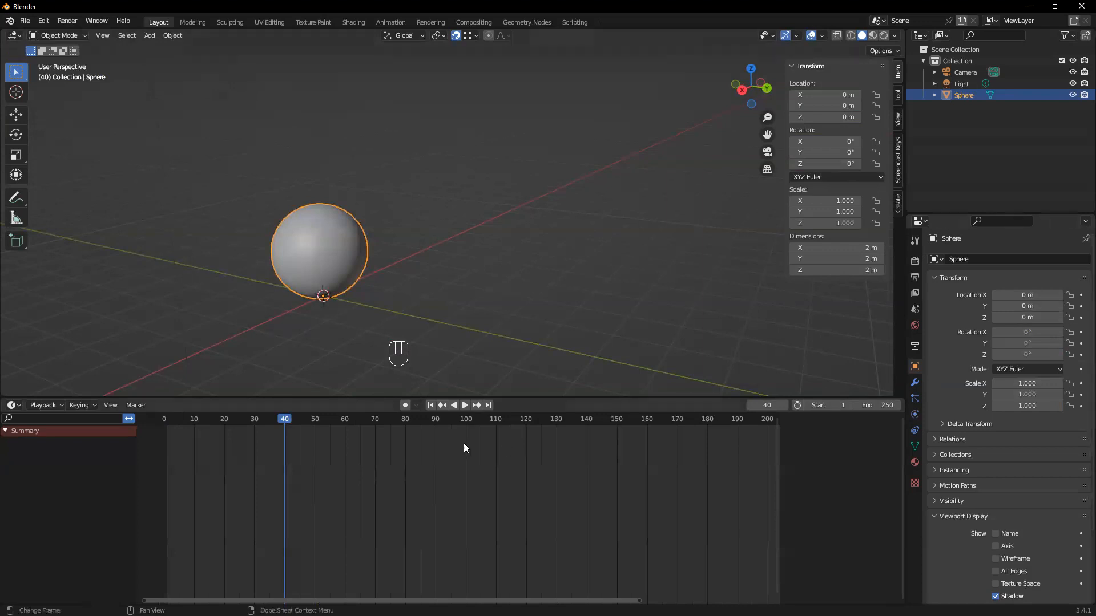
Return to frame 1 and insert a keyframe on only the sphere's Z location
drag(290, 419, 203, 420)
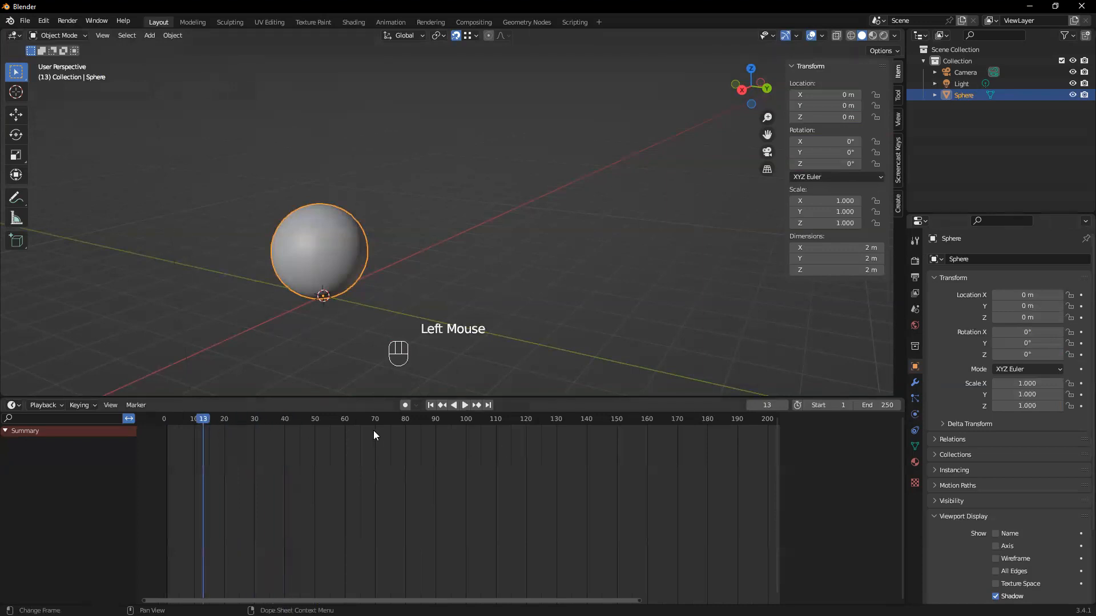
click(429, 406)
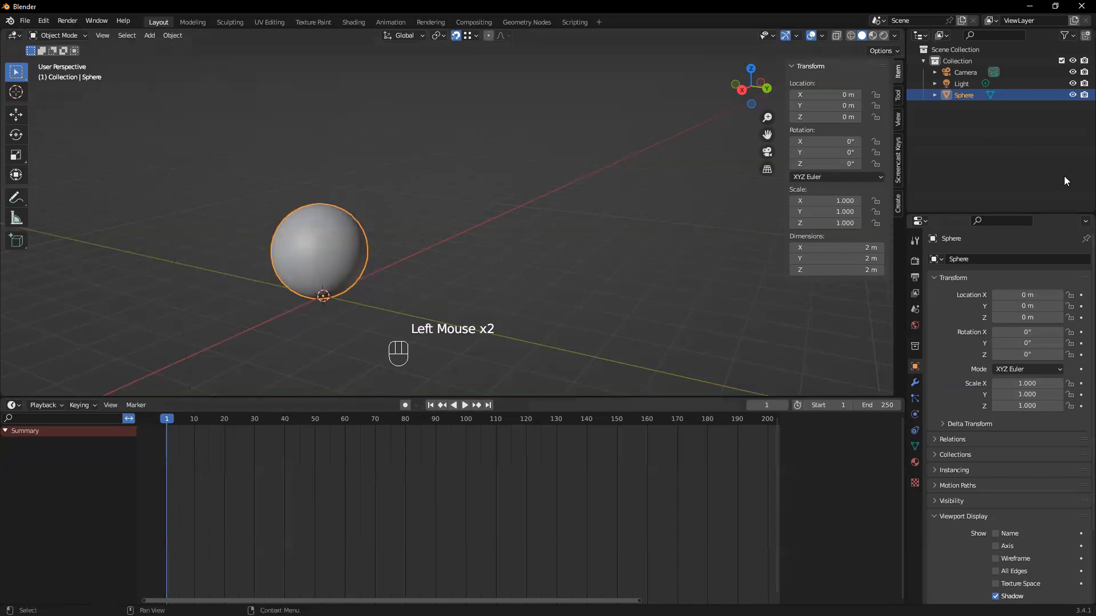
mouse_move(445, 247)
middle_down()
mouse_move(477, 244)
mouse_move(489, 279)
mouse_move(465, 300)
mouse_move(446, 242)
mouse_move(439, 250)
middle_up()
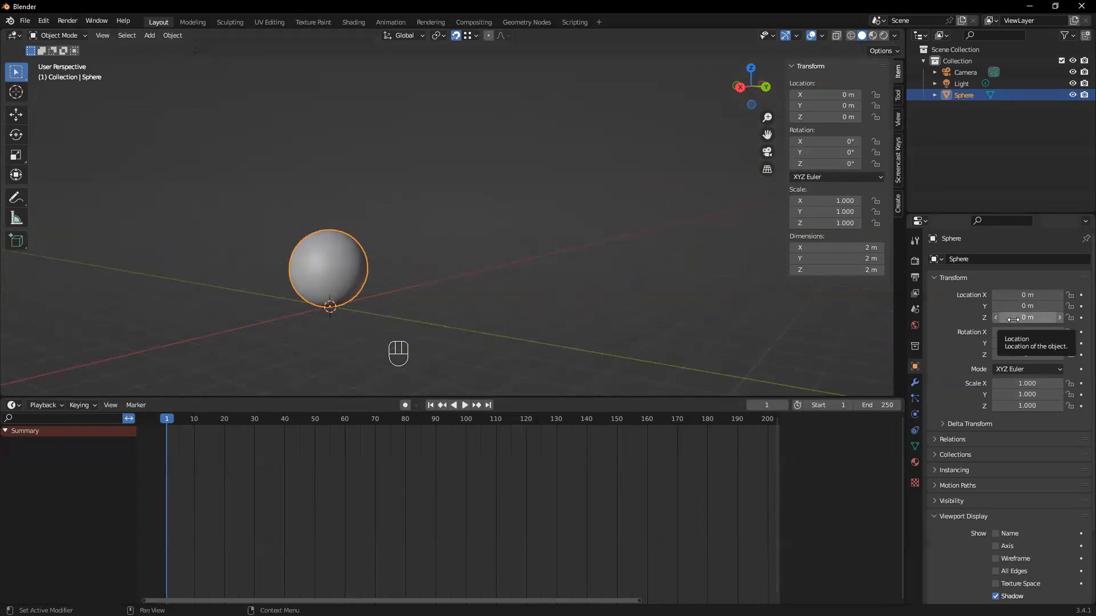
drag(1013, 319, 1022, 318)
key(ctrl+z)
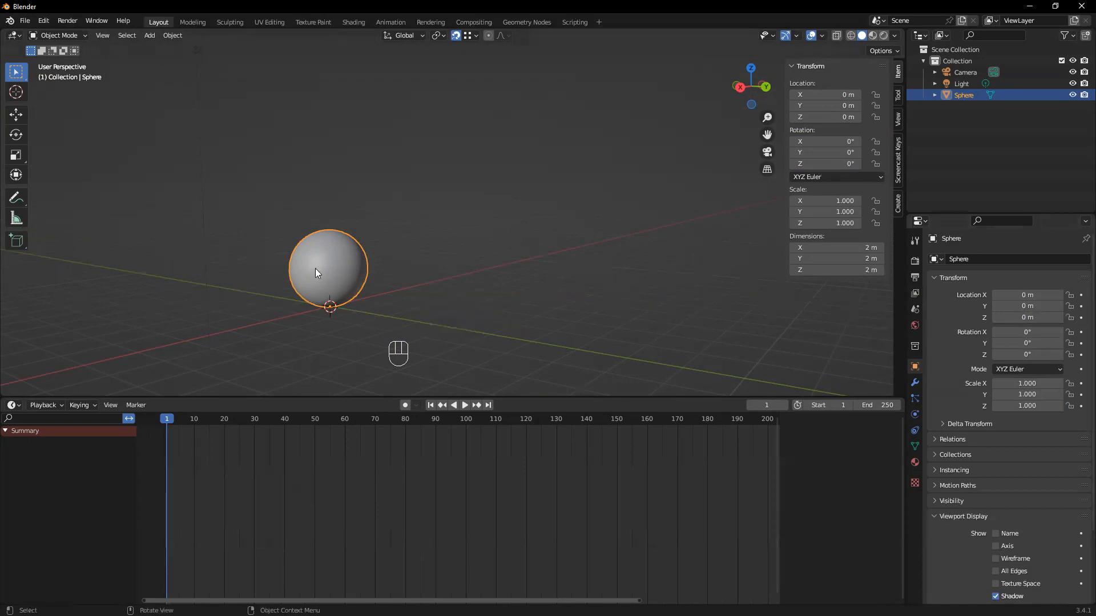
click(1080, 319)
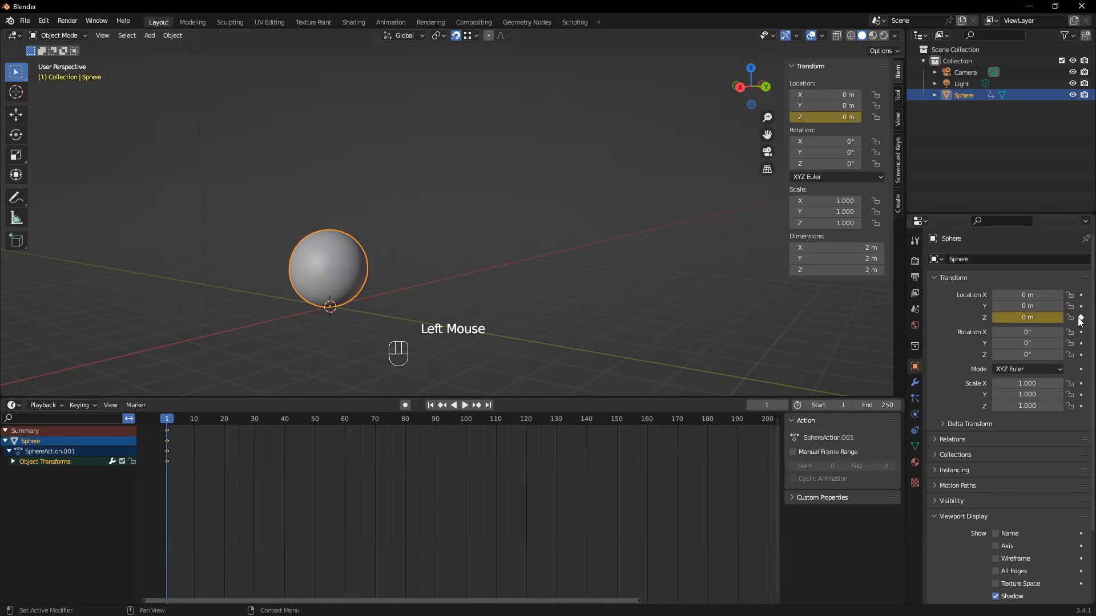
Move to frame 40 and expand the sphere's Object Transforms group to show its keyed channels
double_click(170, 423)
drag(170, 423, 284, 437)
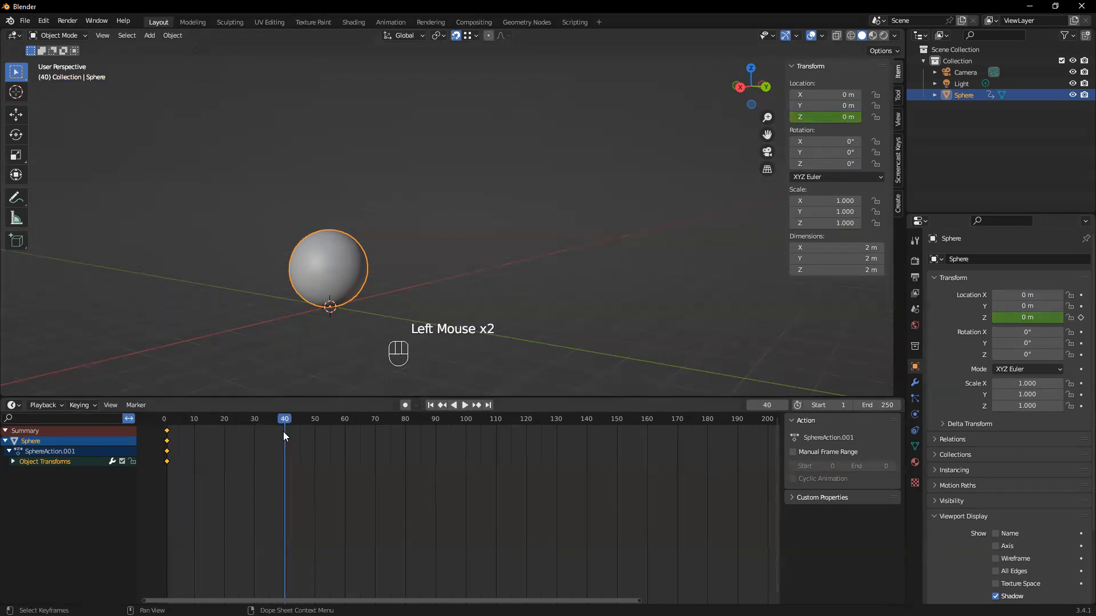
click(13, 463)
click(57, 479)
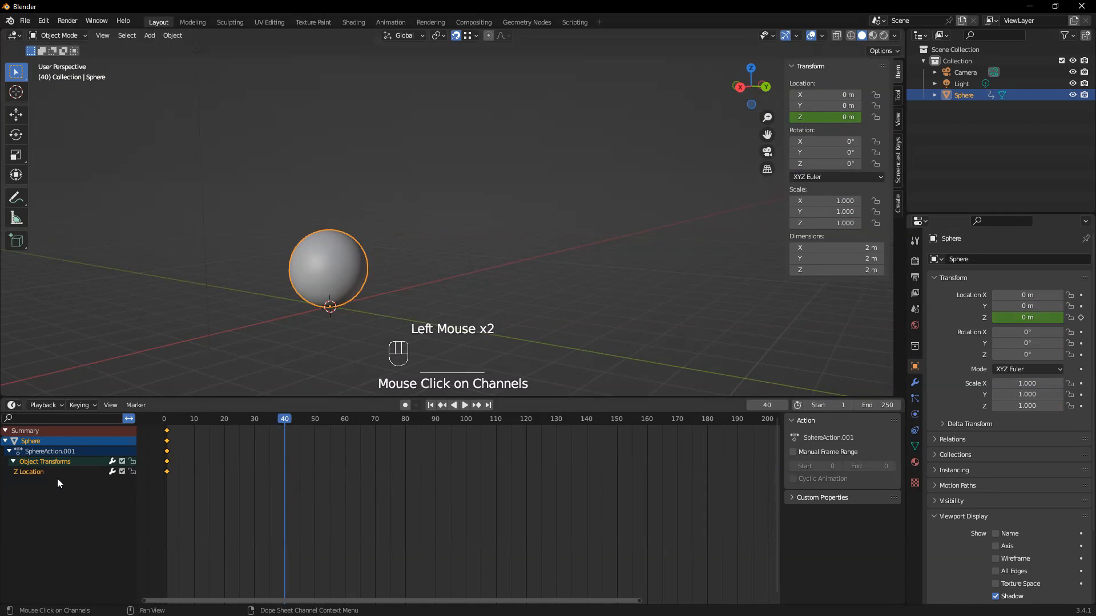
click(63, 480)
Keyframe the sphere's X and Y locations individually at frame 40 and select their channels
click(1081, 295)
click(1081, 306)
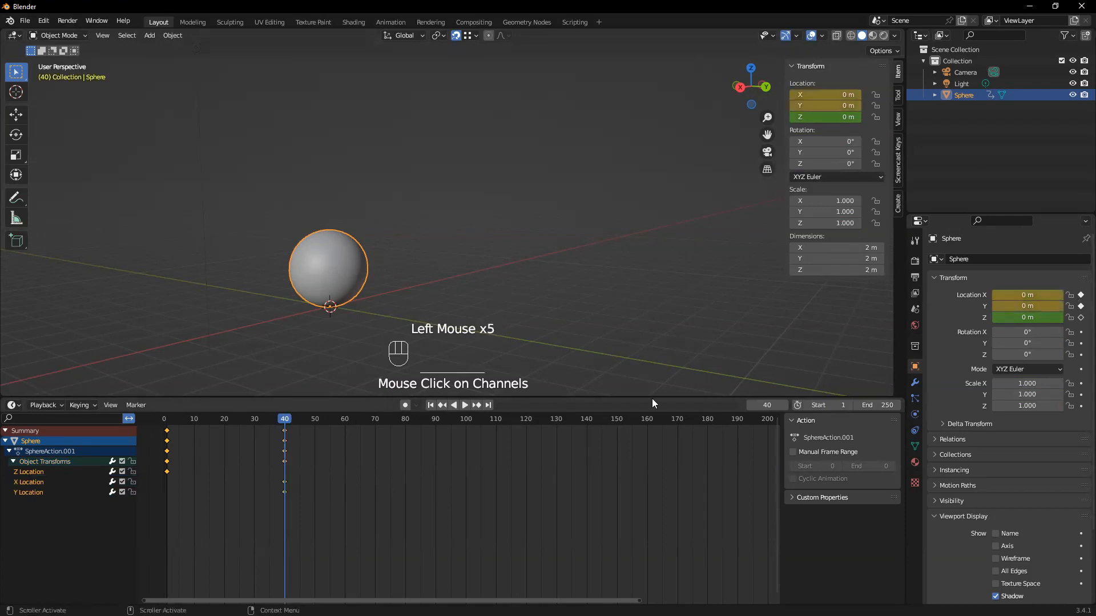
click(44, 481)
click(38, 491)
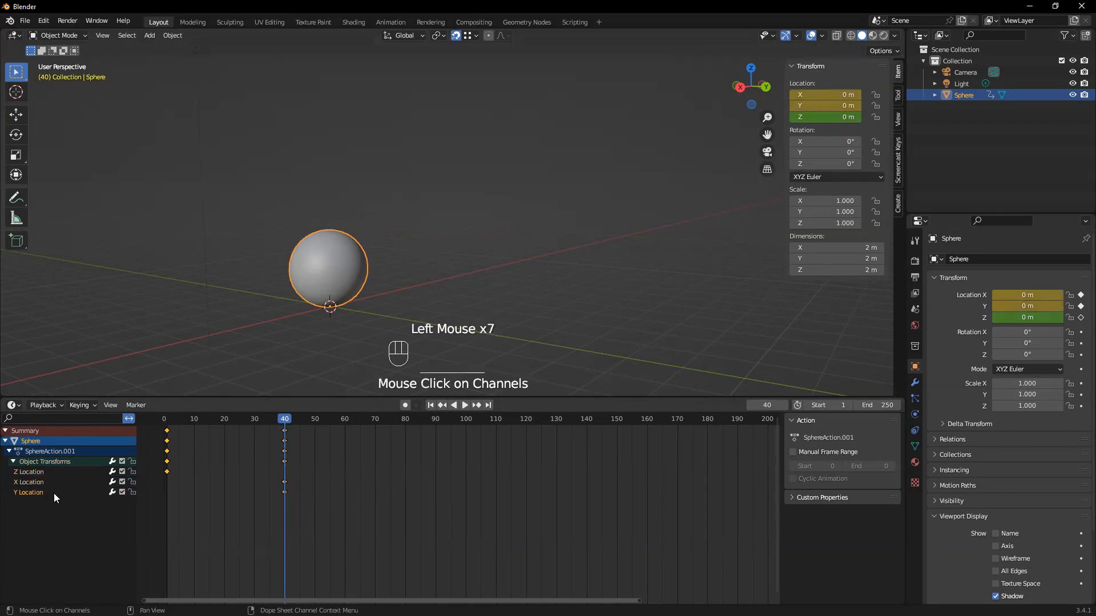
click(37, 490)
click(30, 483)
click(31, 493)
click(29, 483)
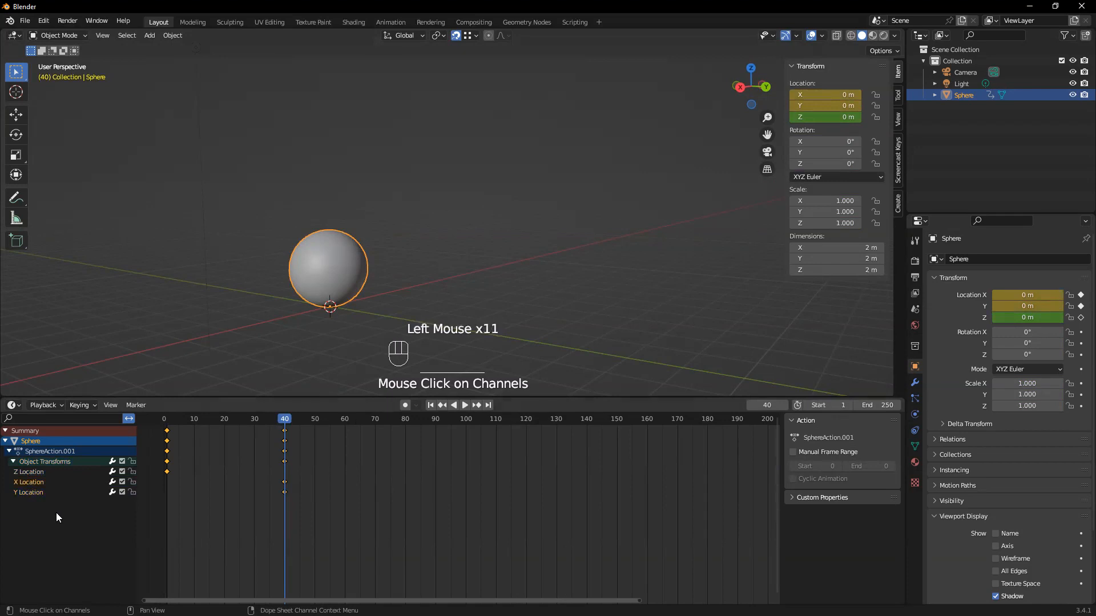
Delete the sphere's X Location and Y Location channels and select the Z Location channel
click(36, 494)
click(26, 482)
key(Delete)
click(25, 482)
key(Delete)
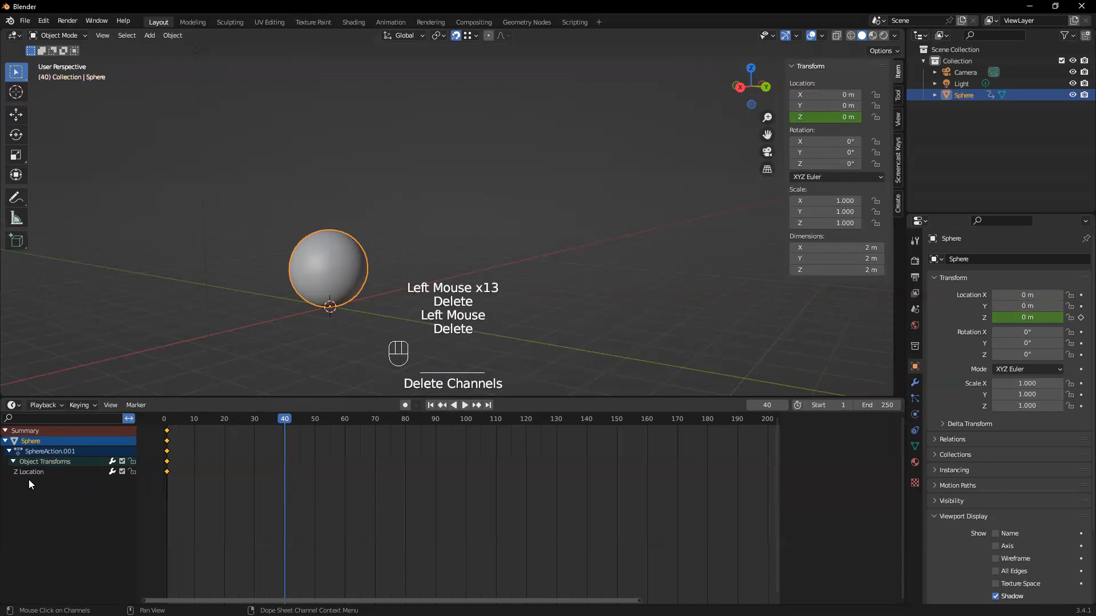
click(29, 474)
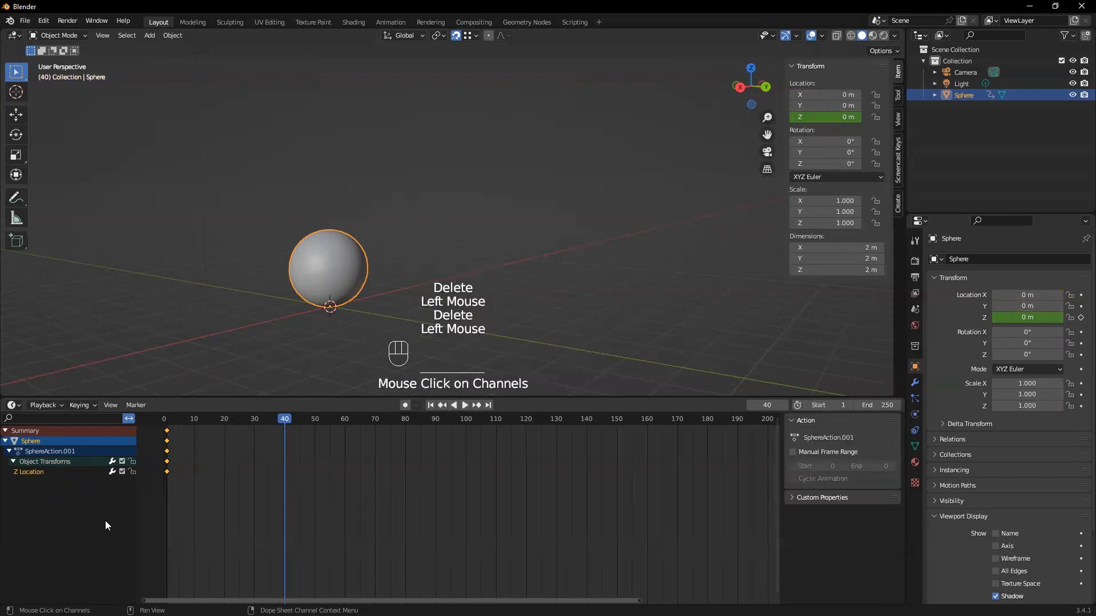
click(95, 515)
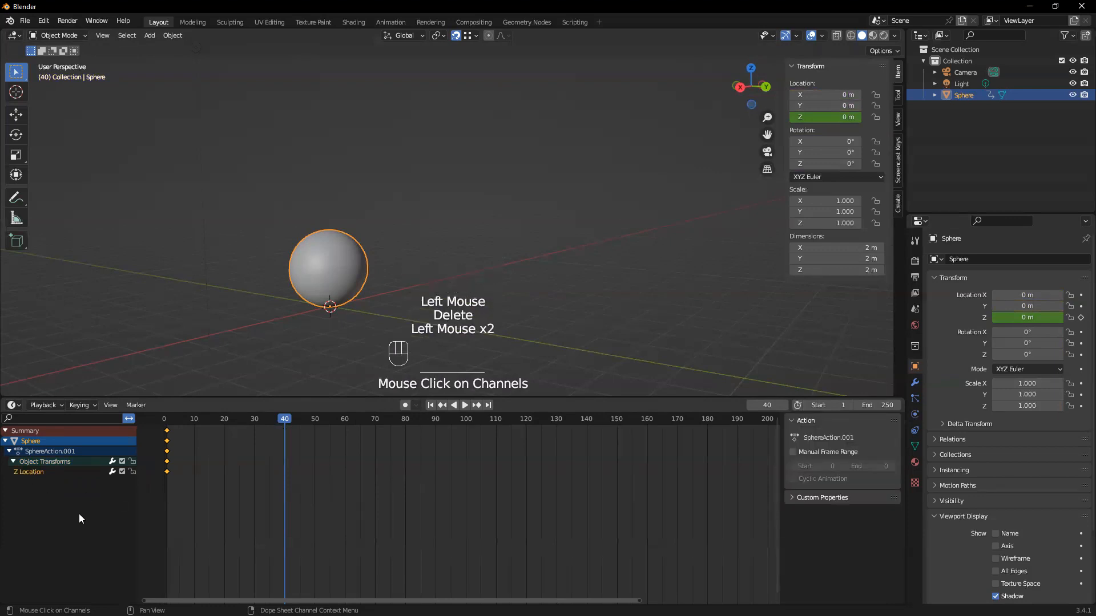
Set the sphere's Z location to 5 m at frame 40 and keyframe only that value
mouse_move(288, 418)
mouse_down()
mouse_move(167, 410)
mouse_move(295, 419)
mouse_move(287, 424)
mouse_up()
click(285, 424)
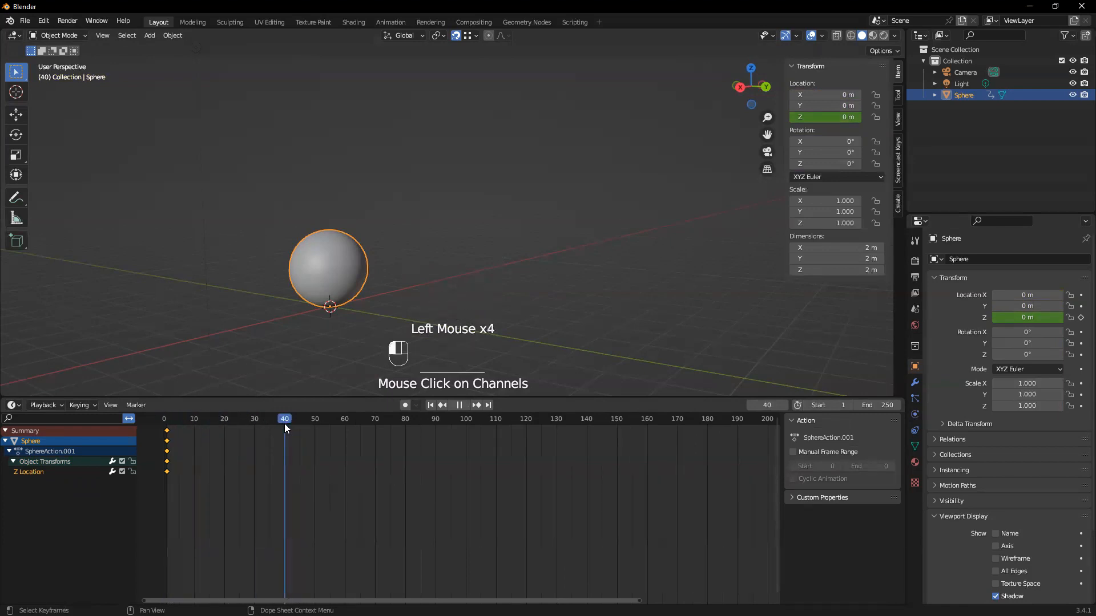
drag(1013, 320, 1062, 321)
click(1013, 320)
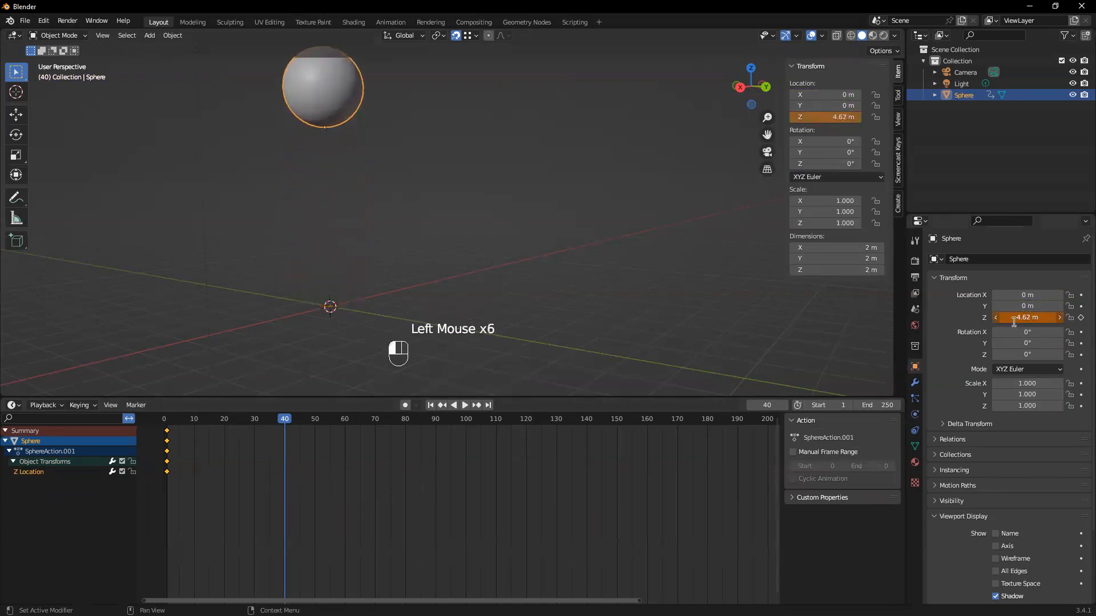
text(5)
key(Return)
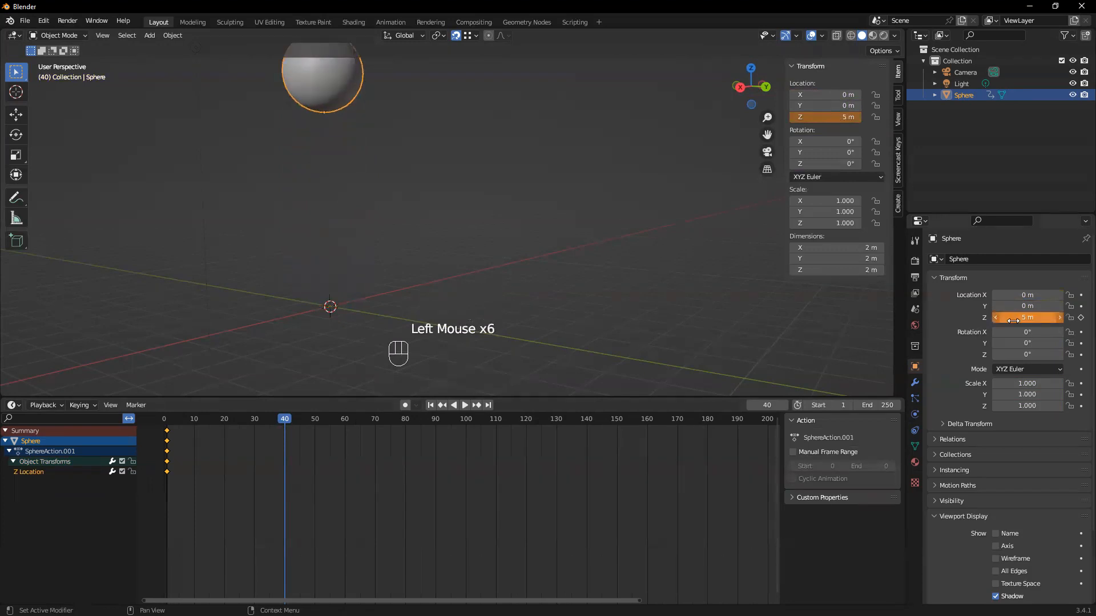
click(1081, 319)
Scrub from frame 40 back to frame 1 to preview the sphere's vertical motion
scroll(342, 286, down, 1)
middle_drag(343, 286, 336, 312)
drag(284, 420, 169, 431)
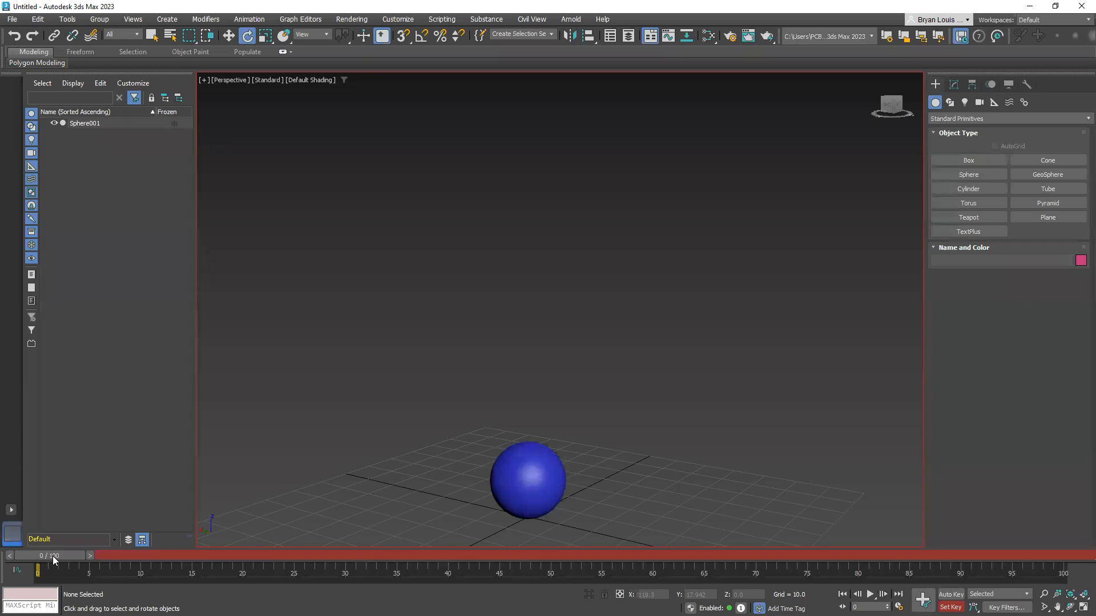
Switch to 3ds Max and select the blue sphere at frame 0
mouse_move(53, 555)
mouse_down()
mouse_move(408, 555)
mouse_move(48, 542)
mouse_up()
key(e)
mouse_move(48, 557)
mouse_down()
mouse_move(137, 542)
mouse_move(36, 541)
mouse_move(456, 566)
mouse_move(46, 565)
mouse_move(461, 556)
mouse_move(51, 557)
mouse_move(405, 561)
mouse_move(52, 568)
mouse_up()
key(e)
click(529, 469)
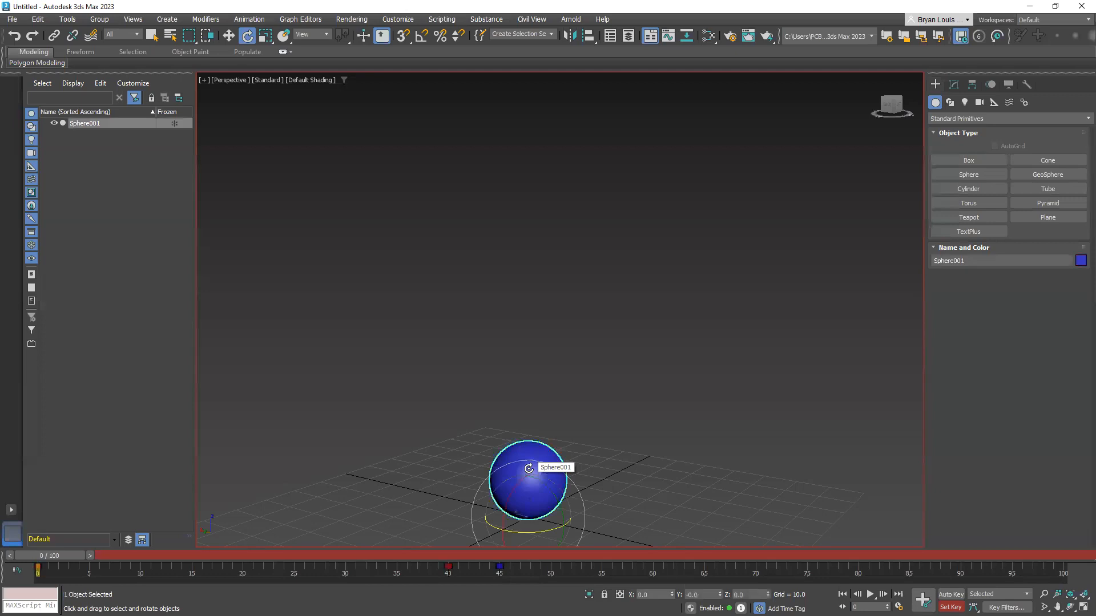
Delete the sphere's key at frame 45 and return the time slider to frame 0
drag(38, 557, 471, 538)
key(e)
click(501, 568)
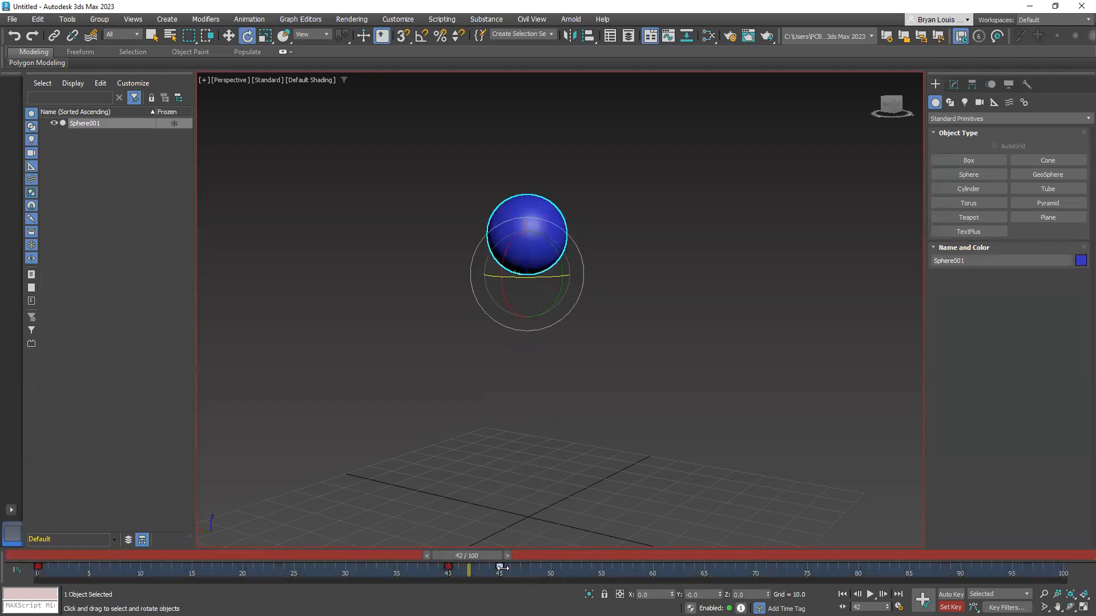
right_click(501, 568)
click(480, 580)
drag(476, 558, 40, 571)
key(e)
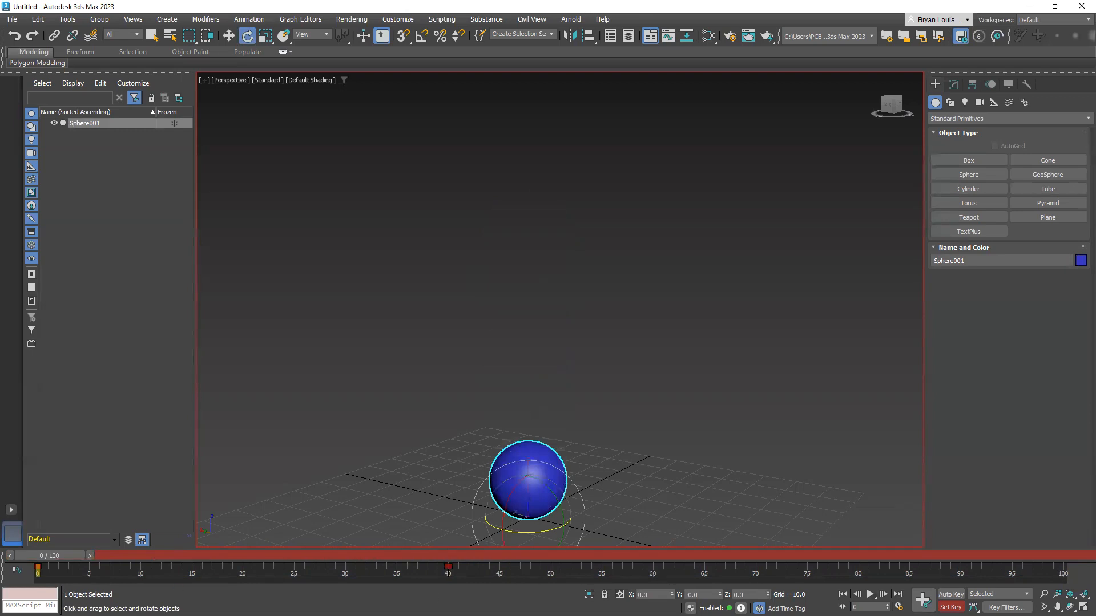
click(951, 594)
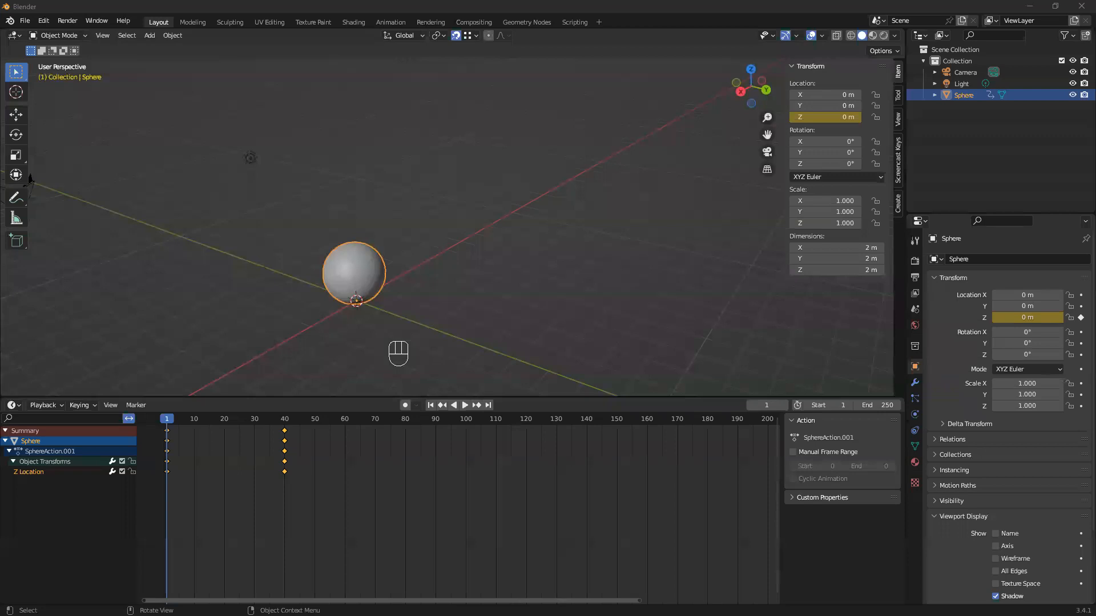
Switch to Blender, set the output frame rate to 30 fps, and scrub to frame 40
drag(684, 396, 685, 380)
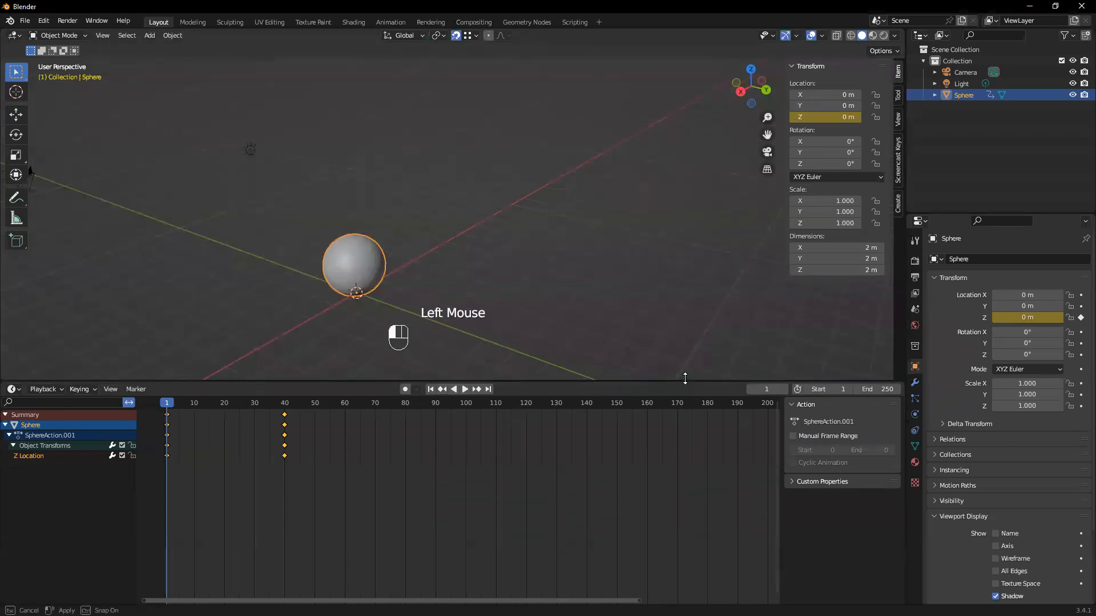
click(912, 265)
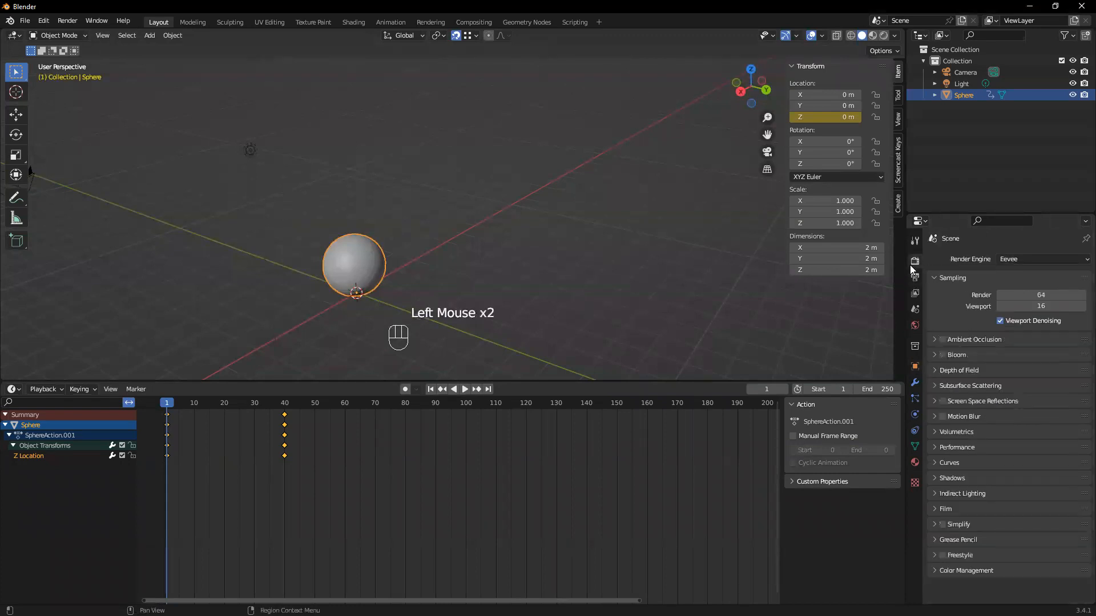
click(915, 277)
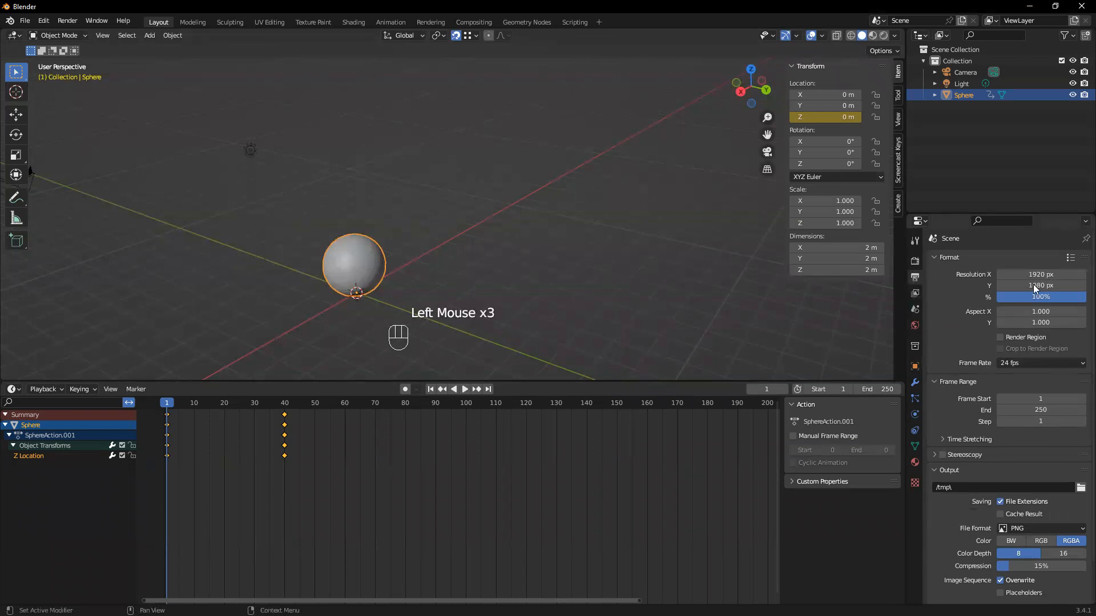
click(1048, 358)
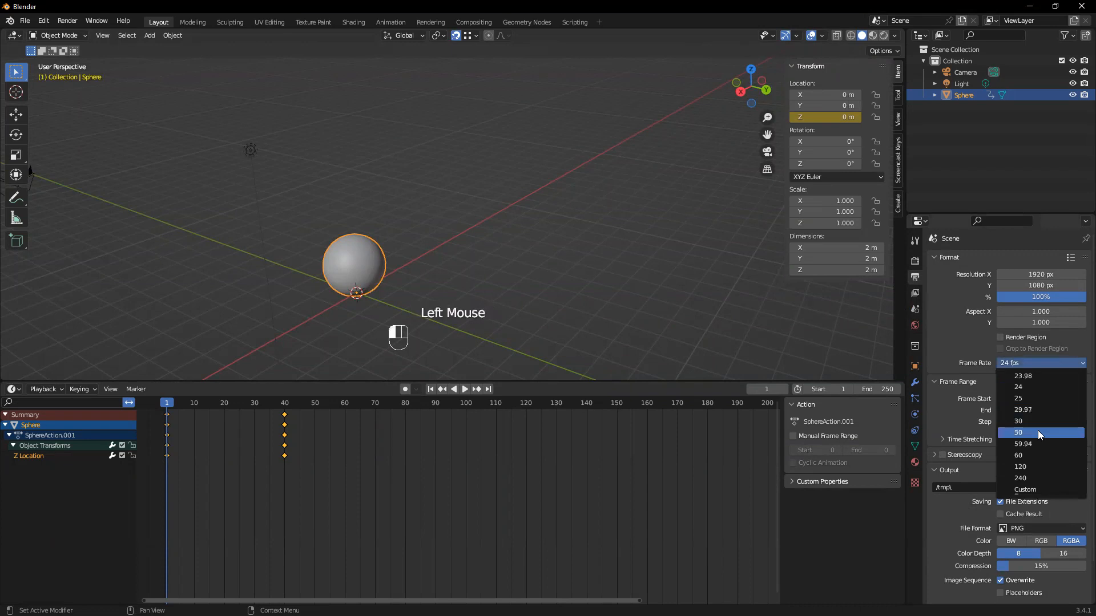
click(1055, 360)
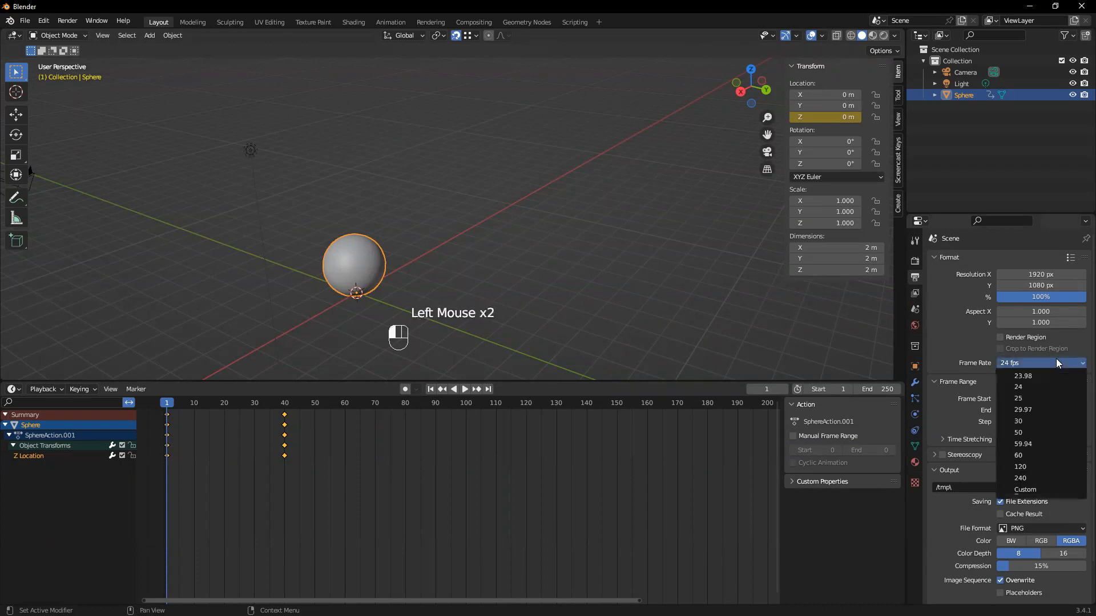
click(1029, 422)
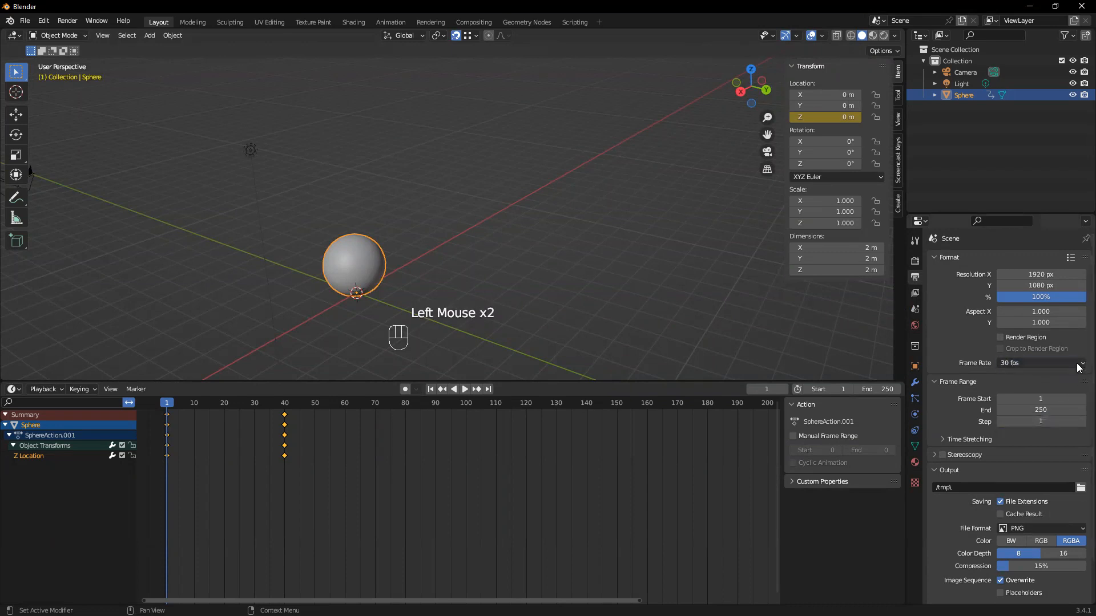
click(1077, 365)
click(1028, 417)
drag(179, 402, 286, 406)
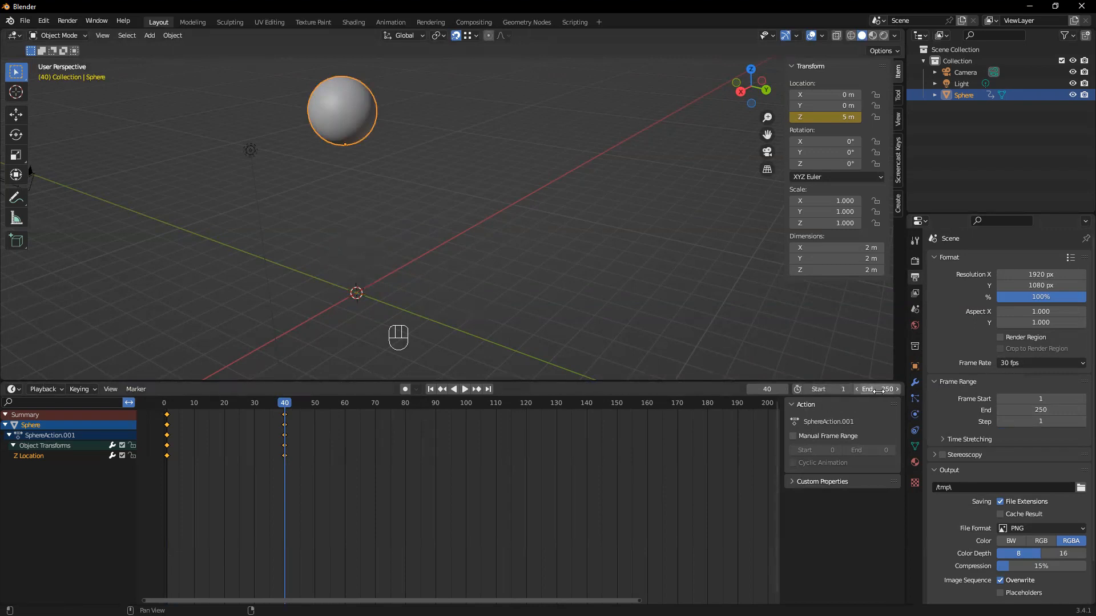
Set the animation's end frame to 500 and view the end of the extended timeline
click(1046, 411)
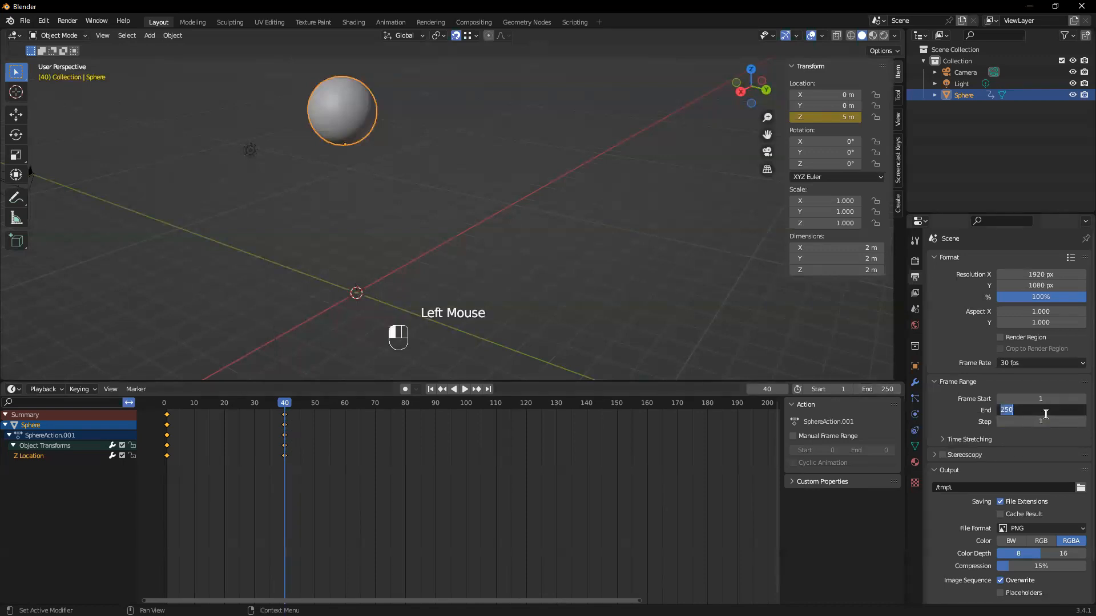
text(500)
key(Return)
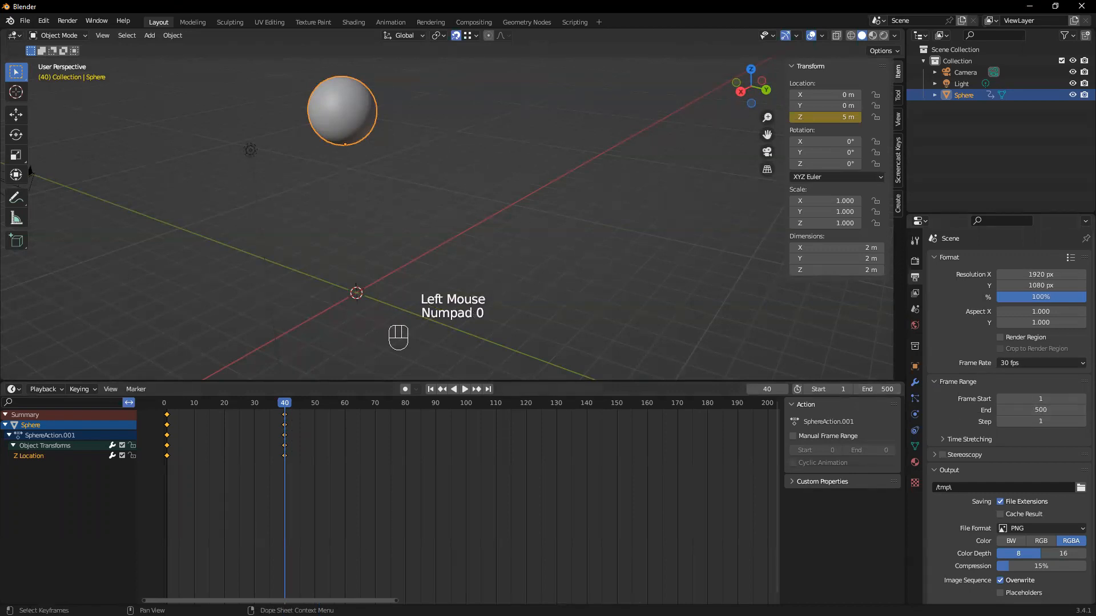
drag(320, 601, 696, 601)
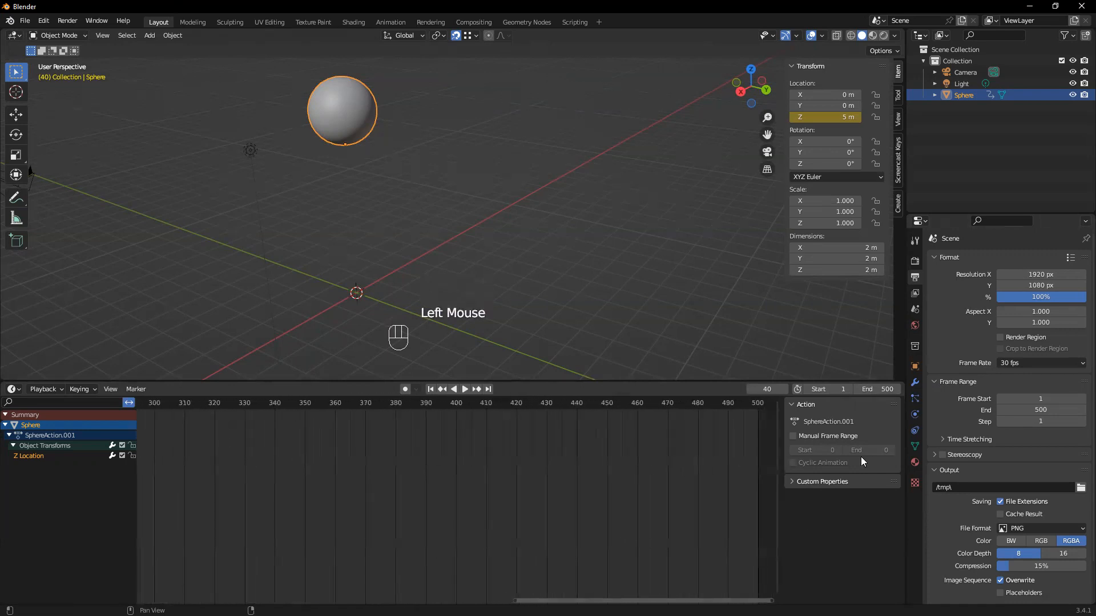
Set the animation's end frame back to 250
double_click(889, 390)
text(250)
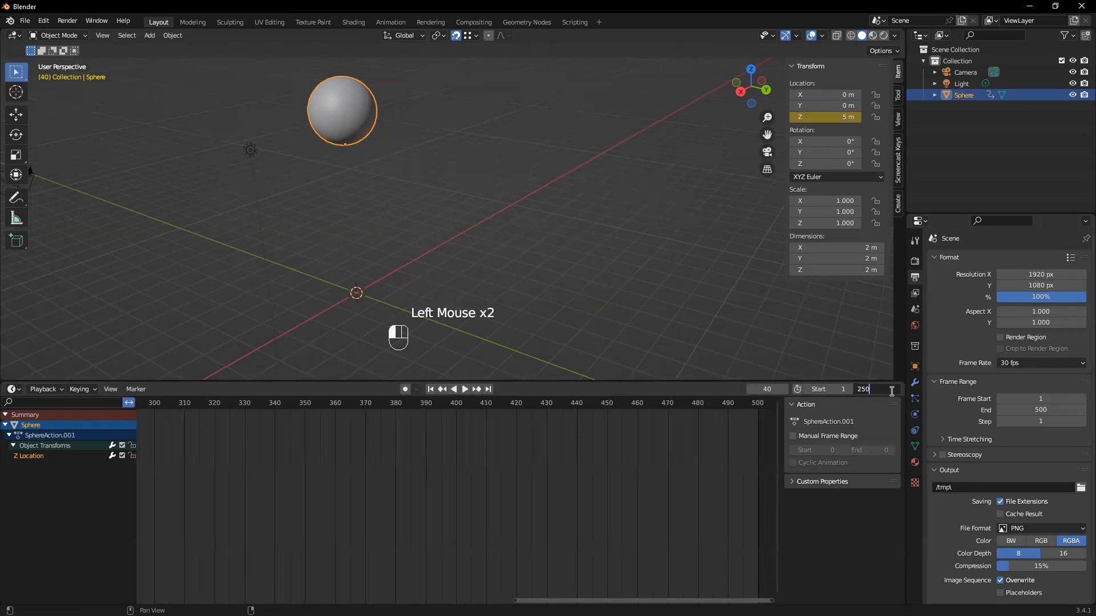
key(Return)
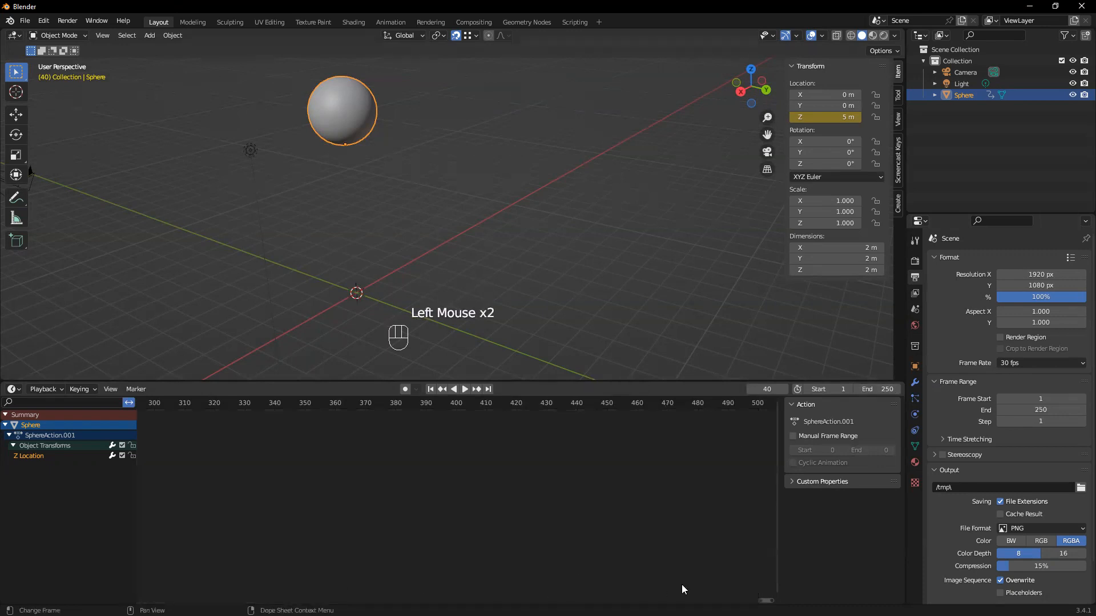
drag(765, 601, 614, 600)
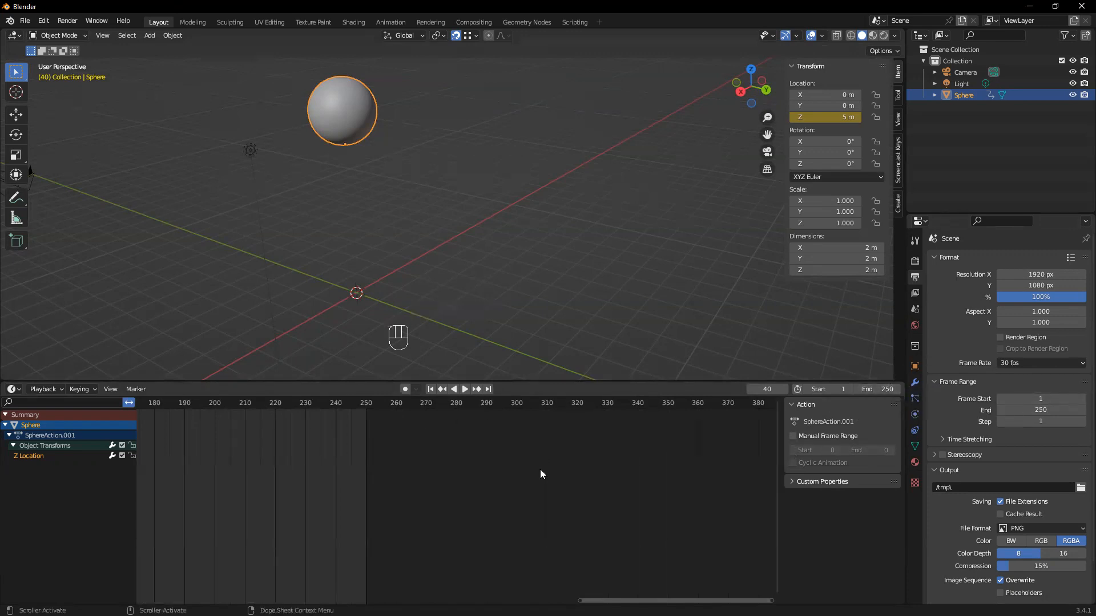
drag(614, 600, 337, 595)
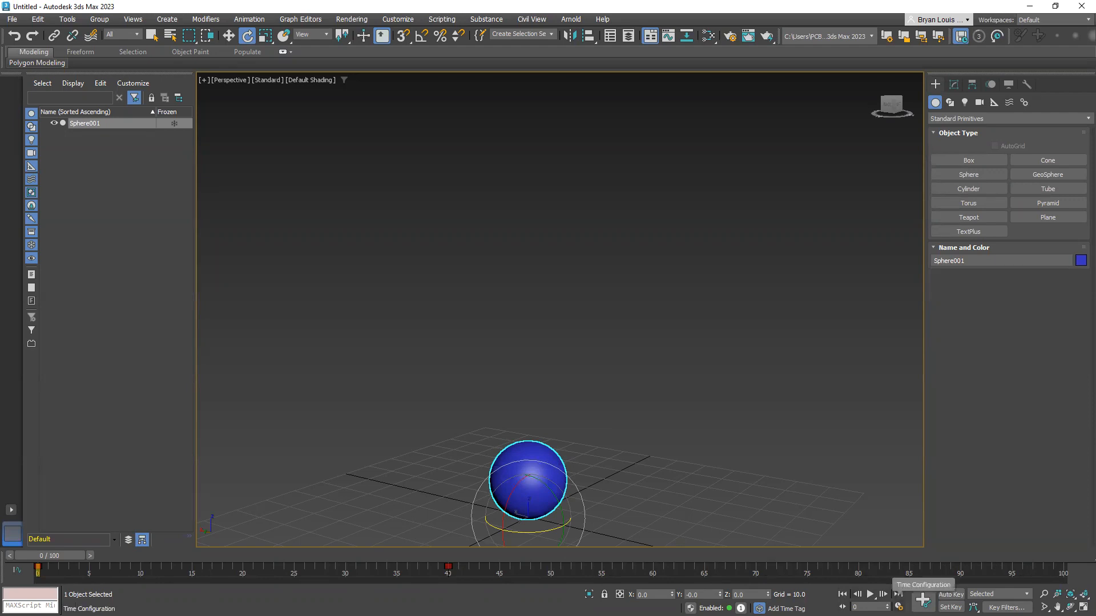
Switch to 3ds Max, open the Time Configuration dialog, and try a Custom frame rate of 60 FPS
click(923, 600)
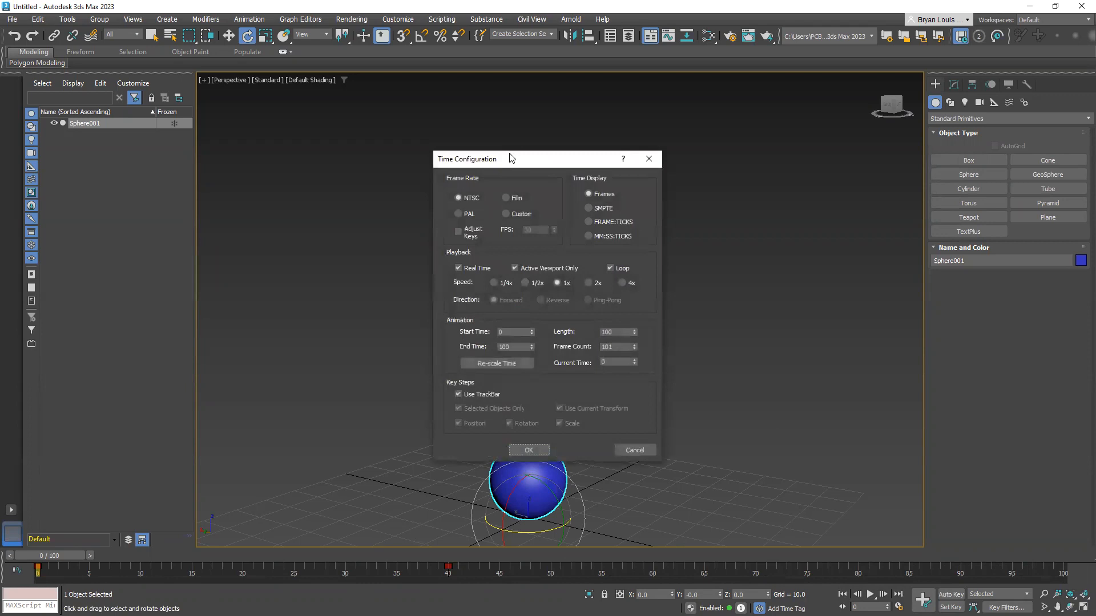
drag(509, 158, 321, 144)
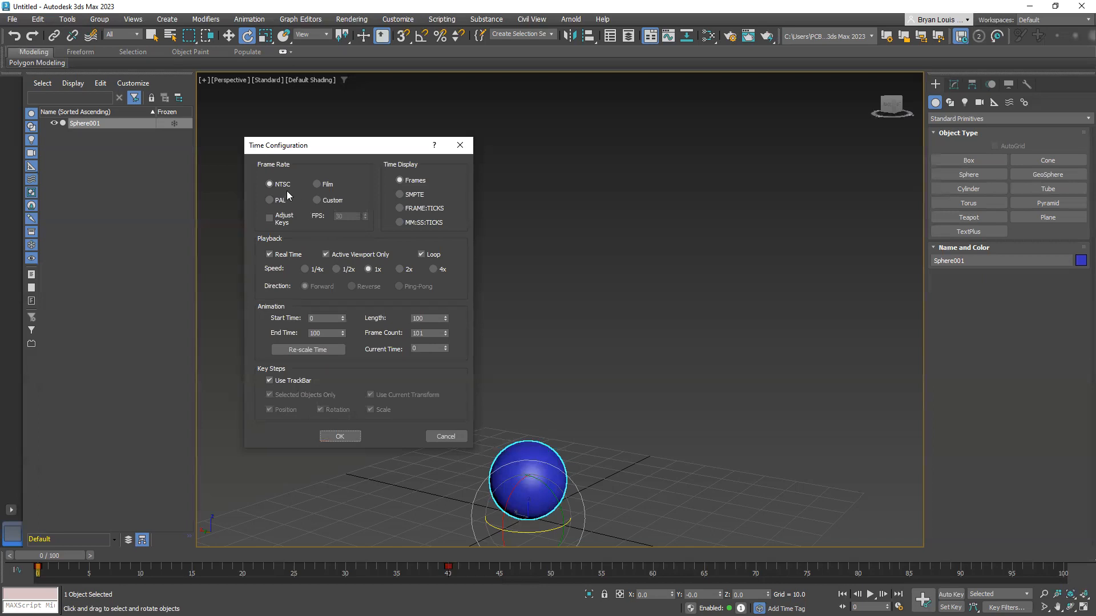
click(318, 199)
click(351, 215)
text(60)
Set the animation's End Time to 250 and apply the time configuration
click(339, 333)
text(50)
key(BackSpace)
key(BackSpace)
key(BackSpace)
text(28550)
click(338, 435)
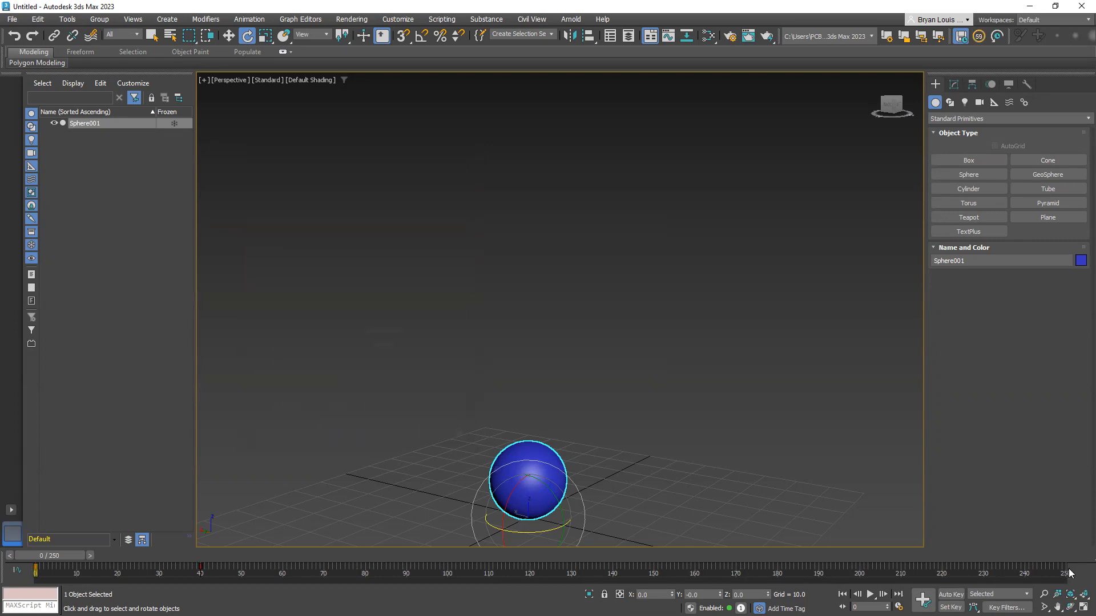
Scrub the time slider along the 250-frame range and return it to frame 0
drag(38, 556, 477, 557)
key(e)
drag(566, 548, 42, 568)
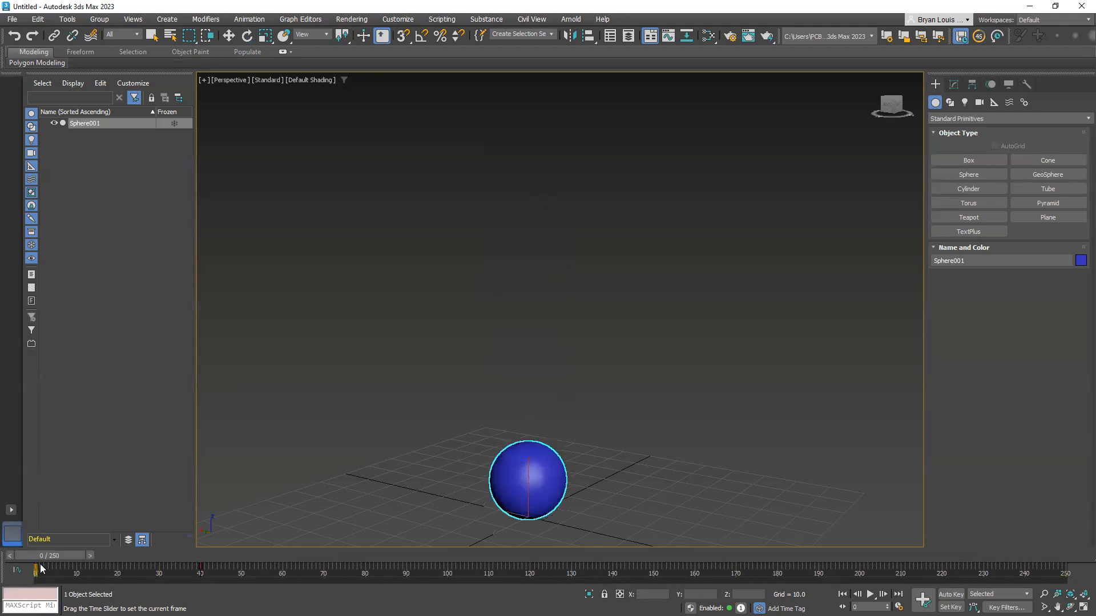
key(e)
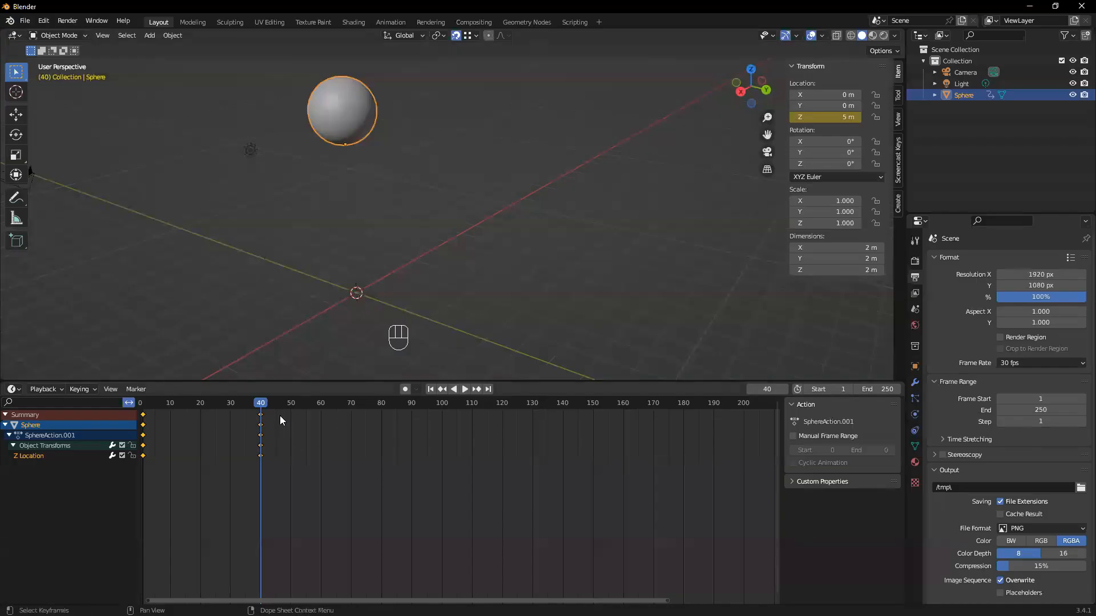
Switch to Blender and scrub the playhead to the end of the timeline, stopping at frame 251
drag(218, 403, 770, 401)
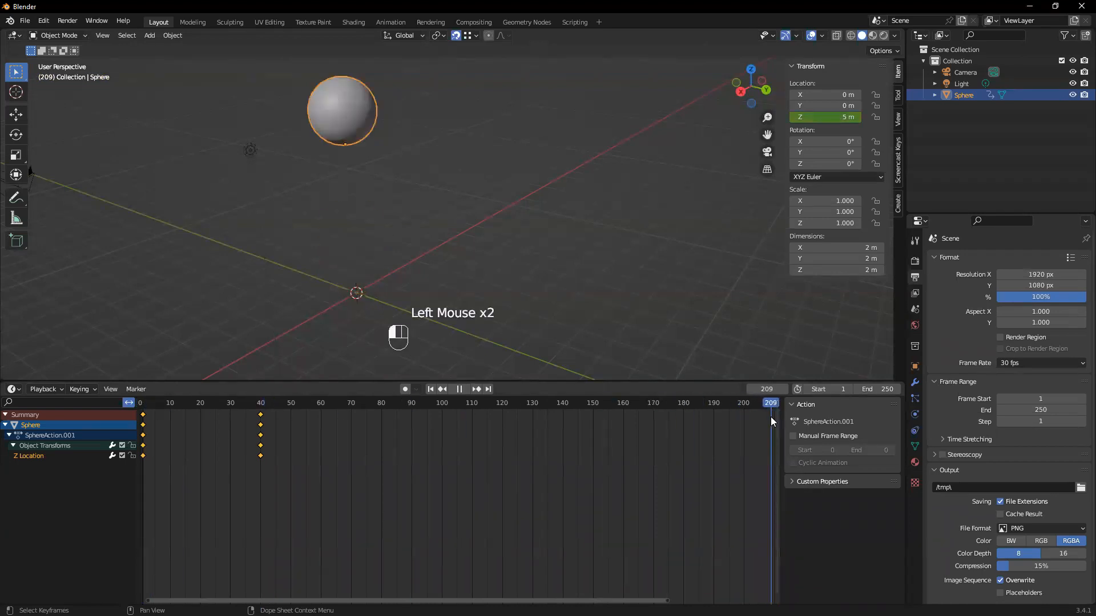
drag(741, 435, 590, 496)
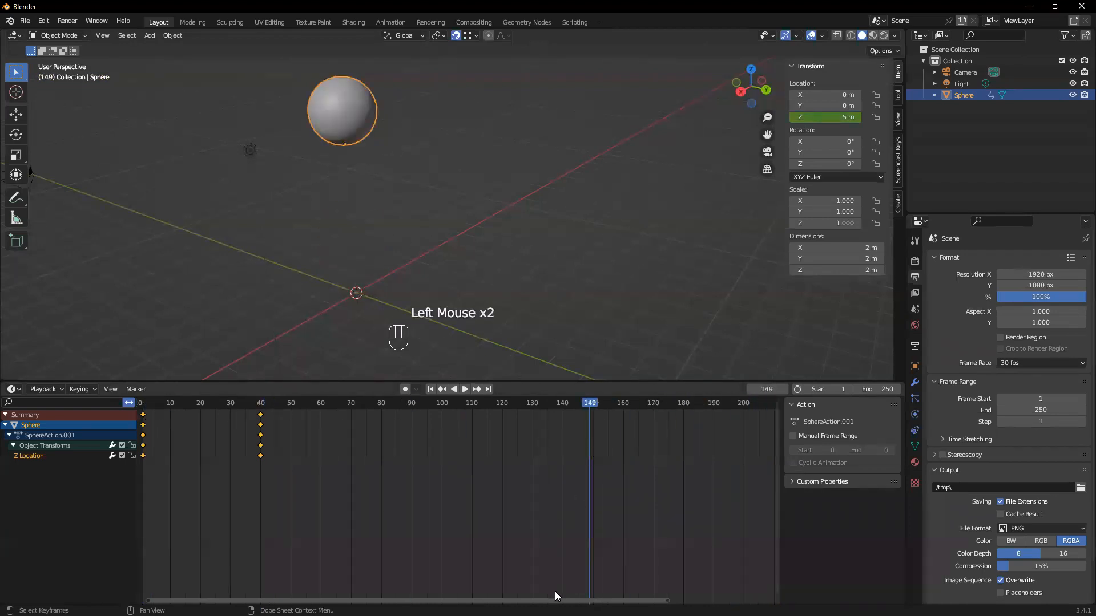
drag(557, 601, 692, 600)
drag(416, 406, 727, 404)
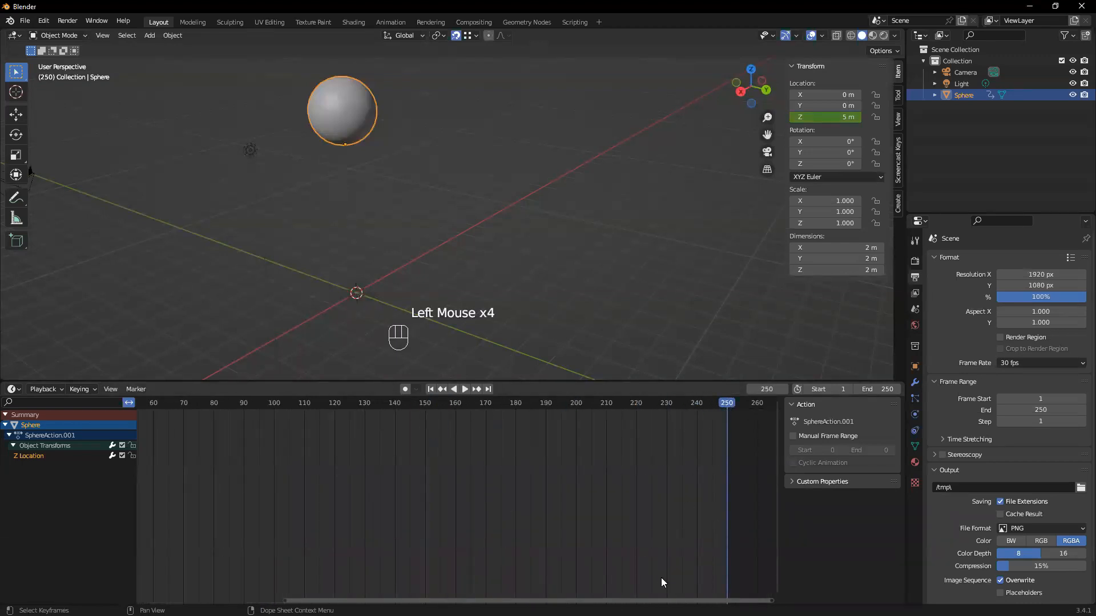
drag(674, 600, 727, 600)
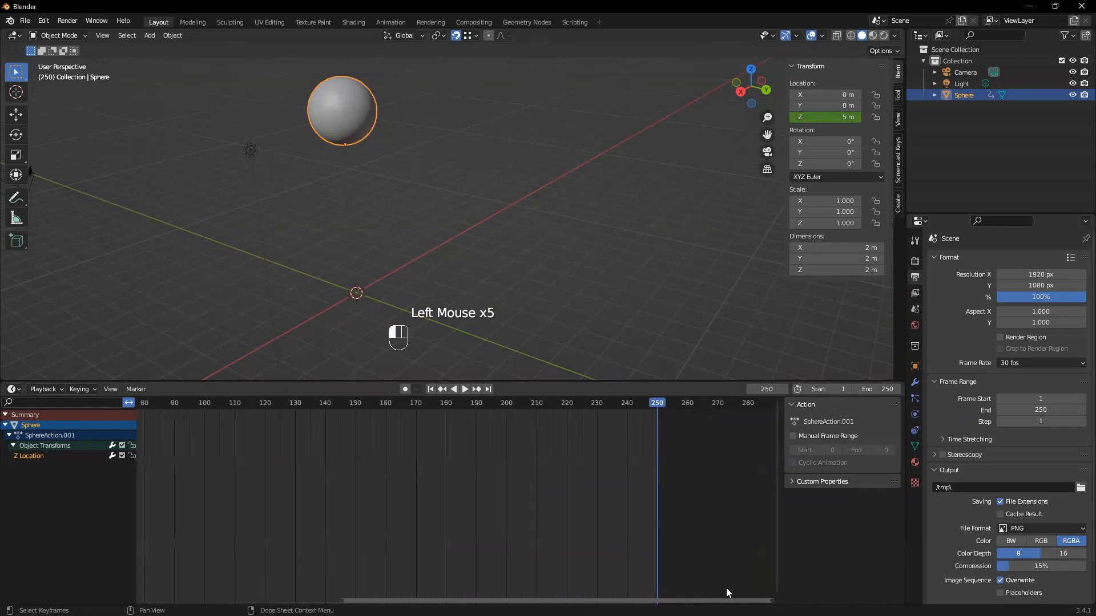
drag(655, 406, 661, 406)
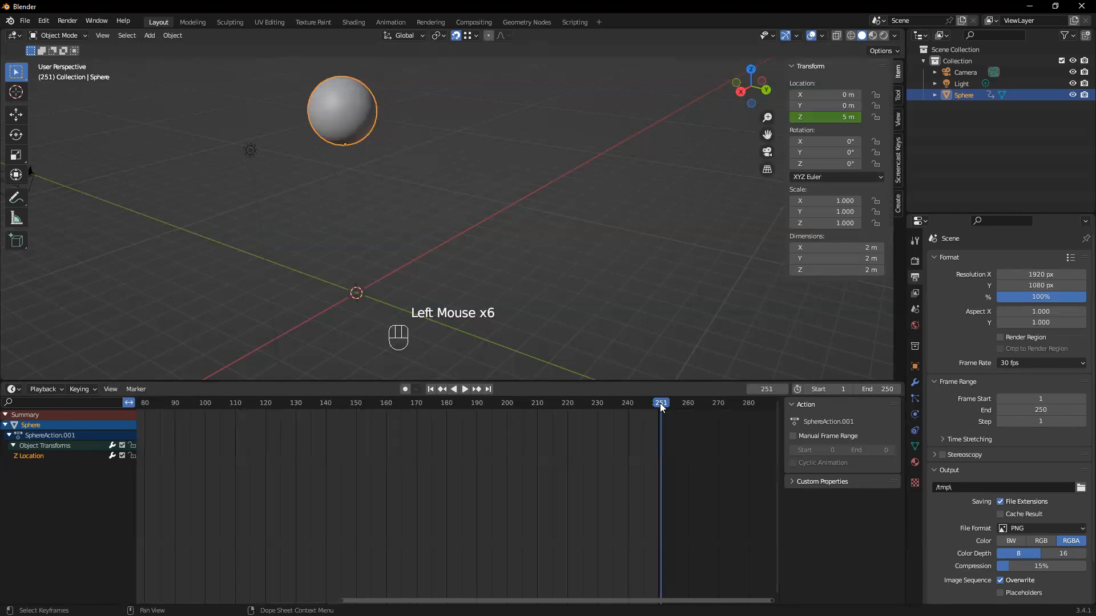
drag(628, 601, 470, 601)
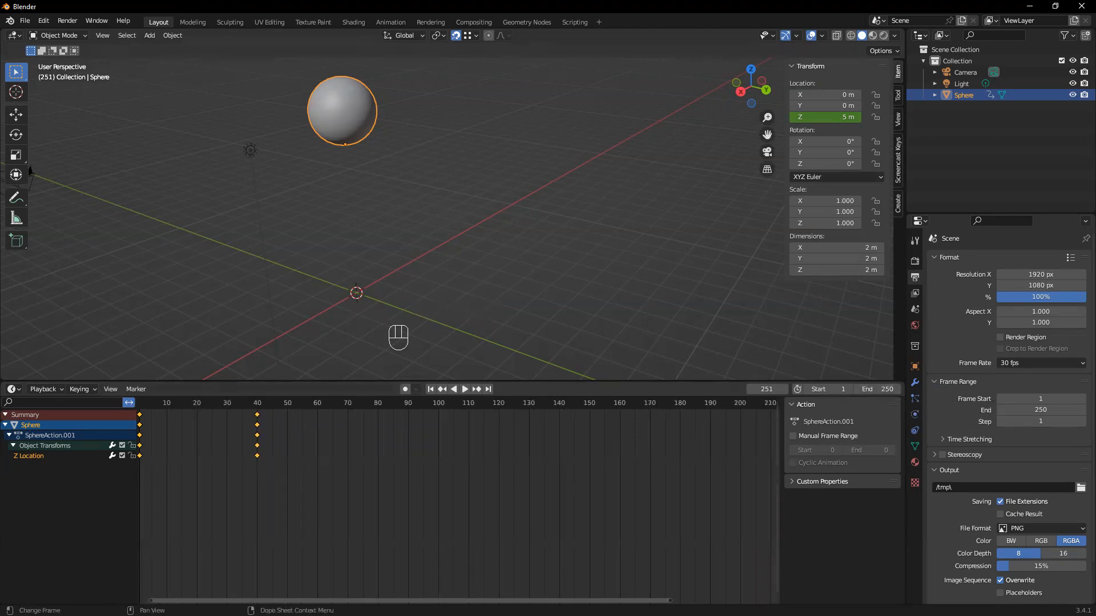
drag(410, 601, 371, 601)
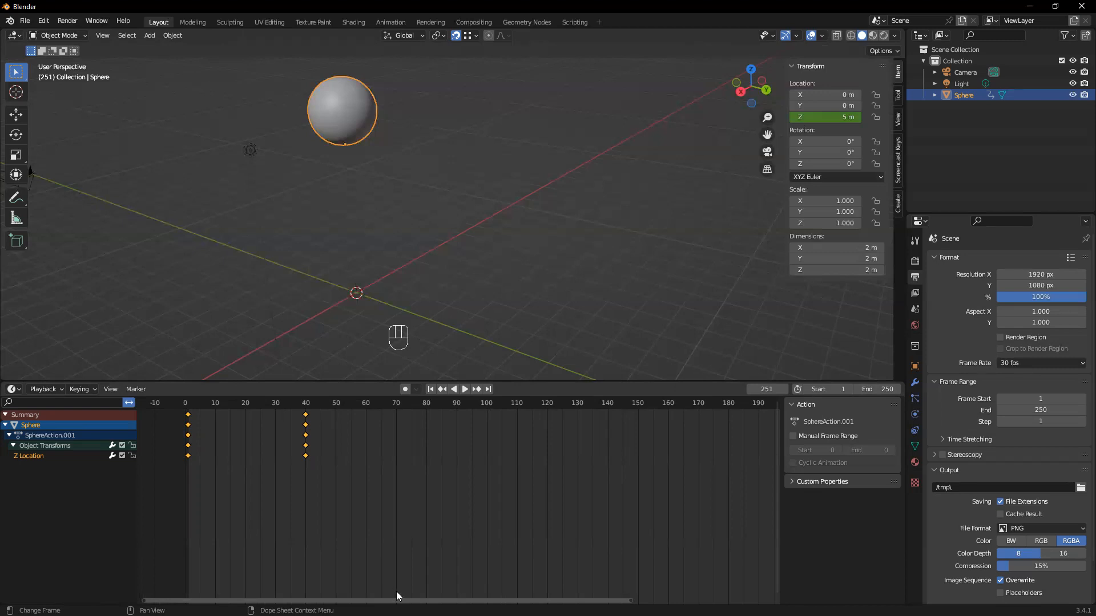
drag(400, 600, 440, 600)
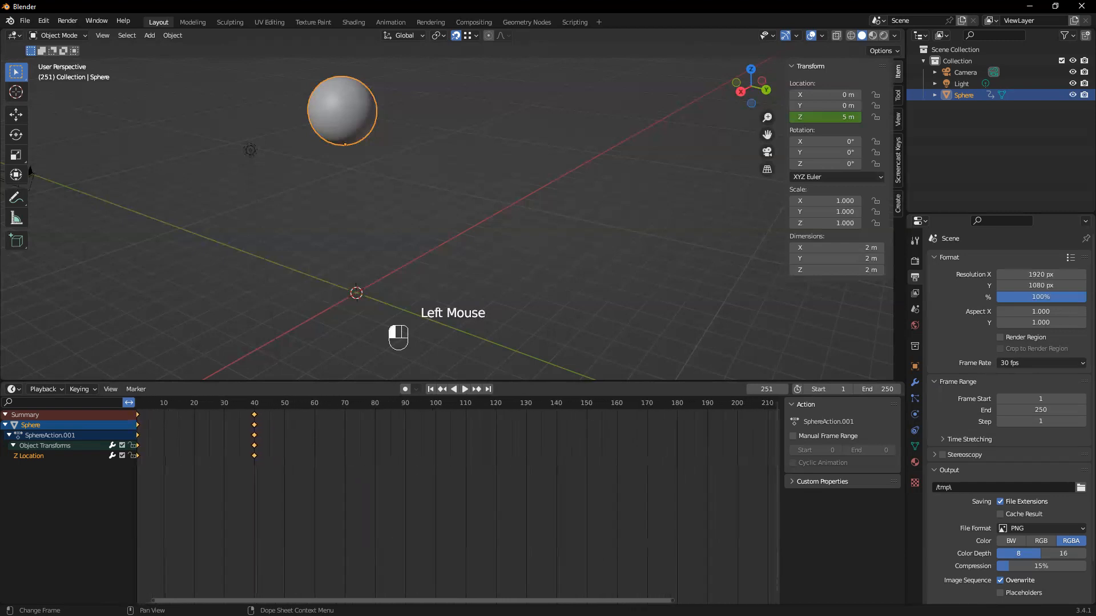
Set the animation's end frame to 450
click(886, 389)
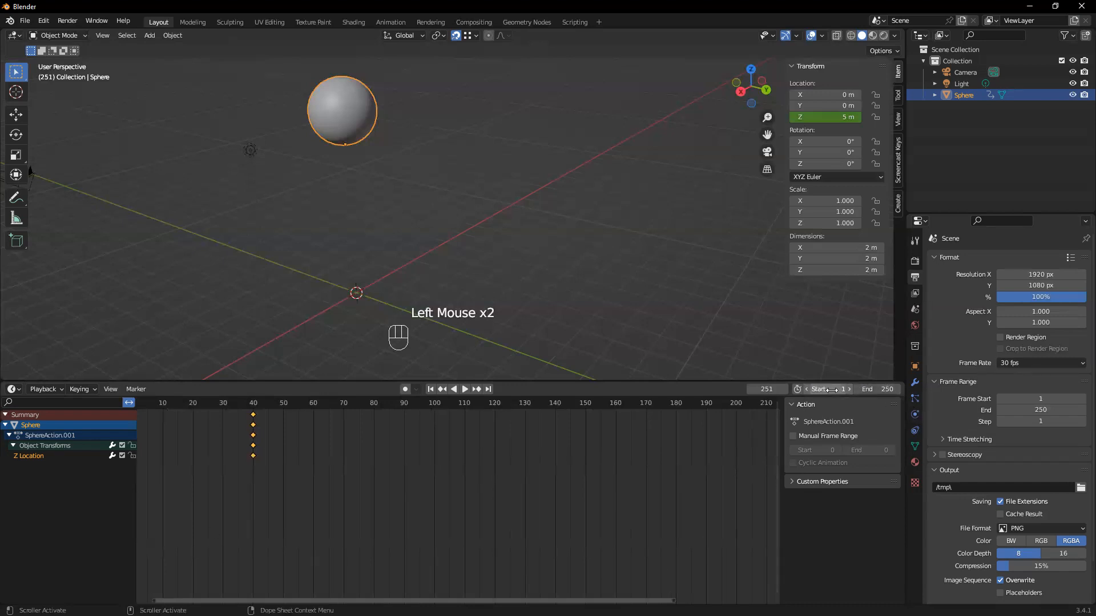
click(879, 387)
text(150)
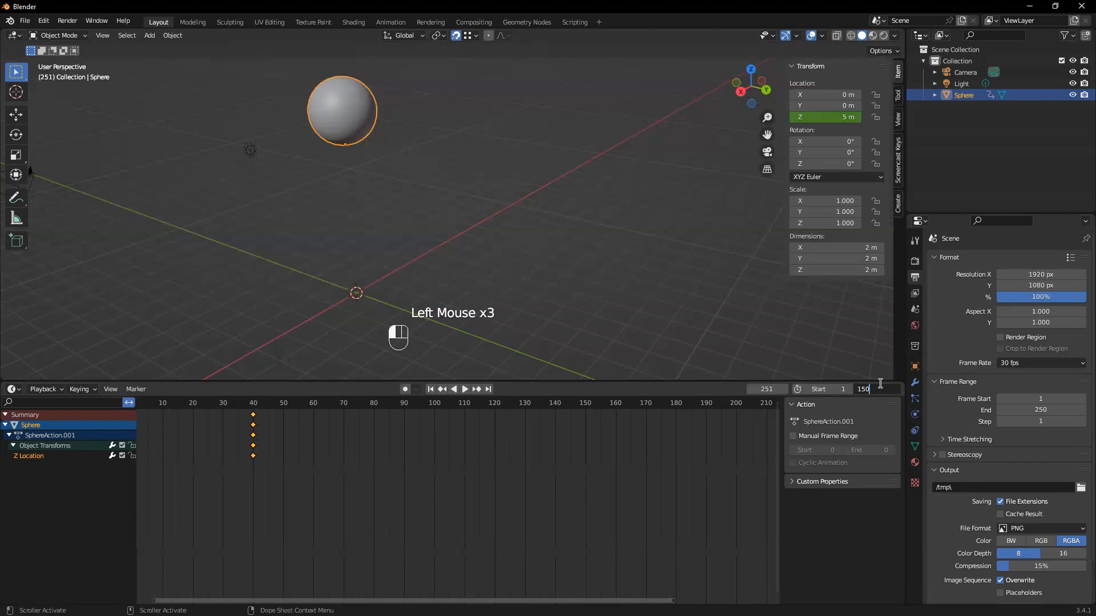
key(BackSpace)
key(BackSpace)
key(BackSpace)
text(450)
click(880, 382)
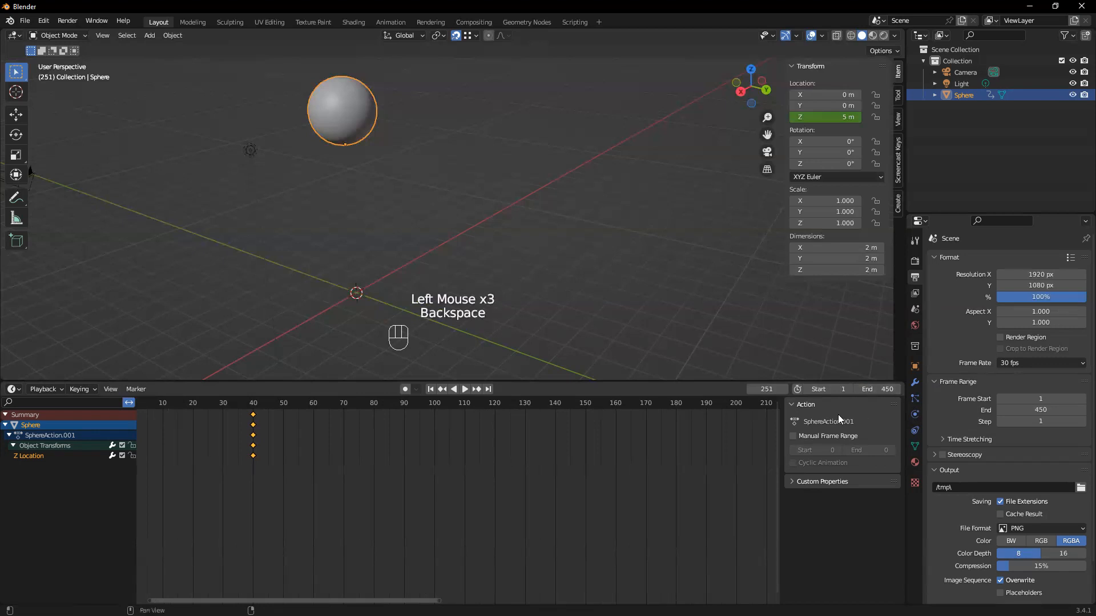
Set the animation's end frame to 451
text(451)
click(882, 379)
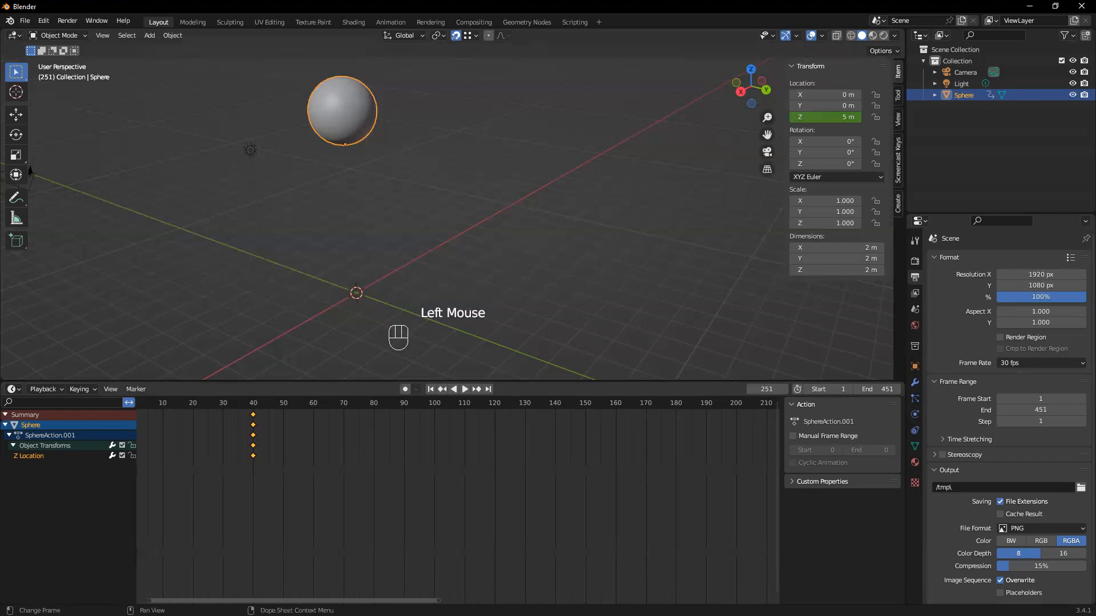
drag(386, 600, 394, 578)
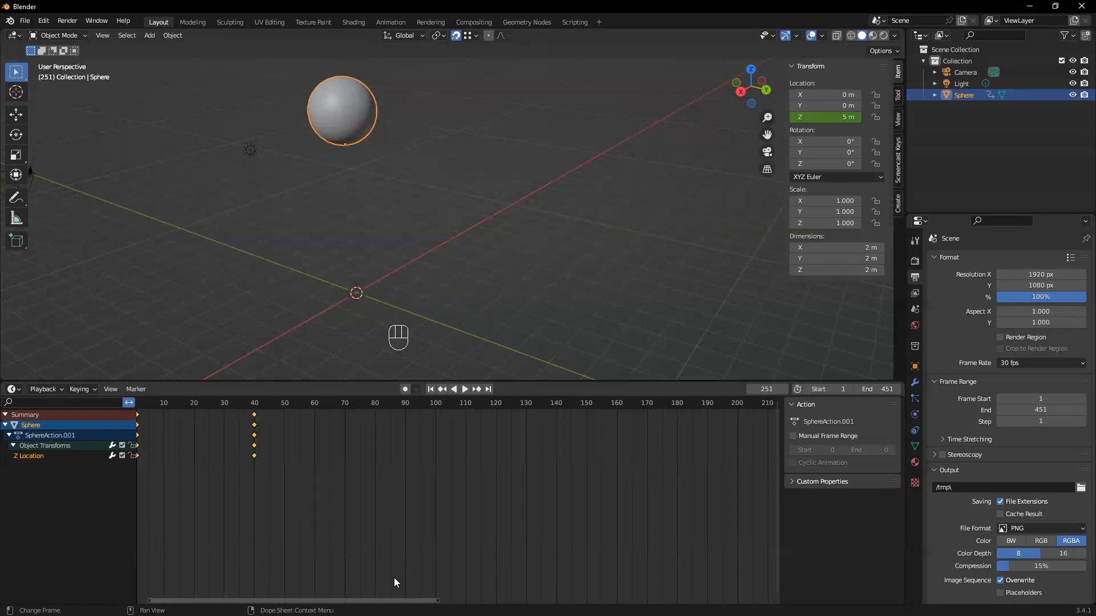
Set the animation's end frame to 500
click(880, 382)
click(852, 534)
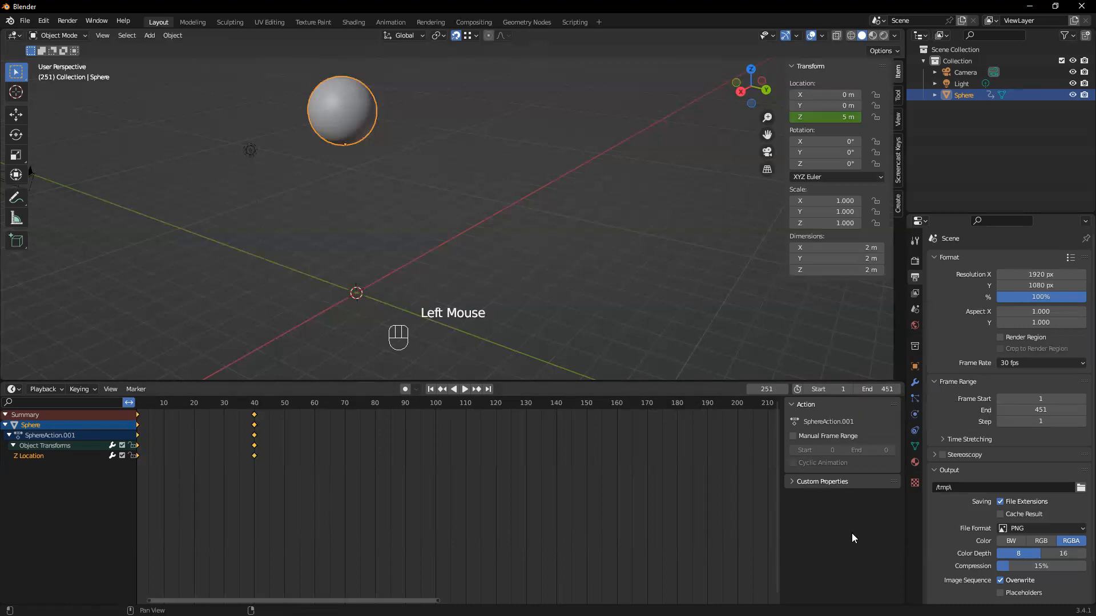
double_click(888, 388)
text(500)
key(Return)
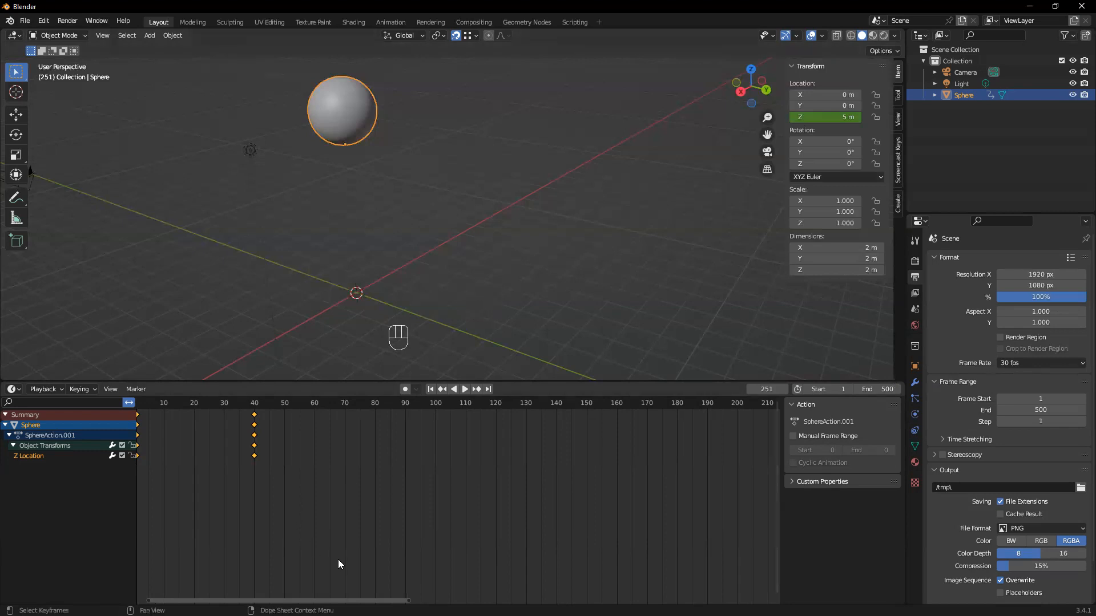
mouse_move(338, 601)
mouse_down()
mouse_move(296, 600)
mouse_move(338, 600)
mouse_up()
Set the animation's end frame back to 450
double_click(872, 389)
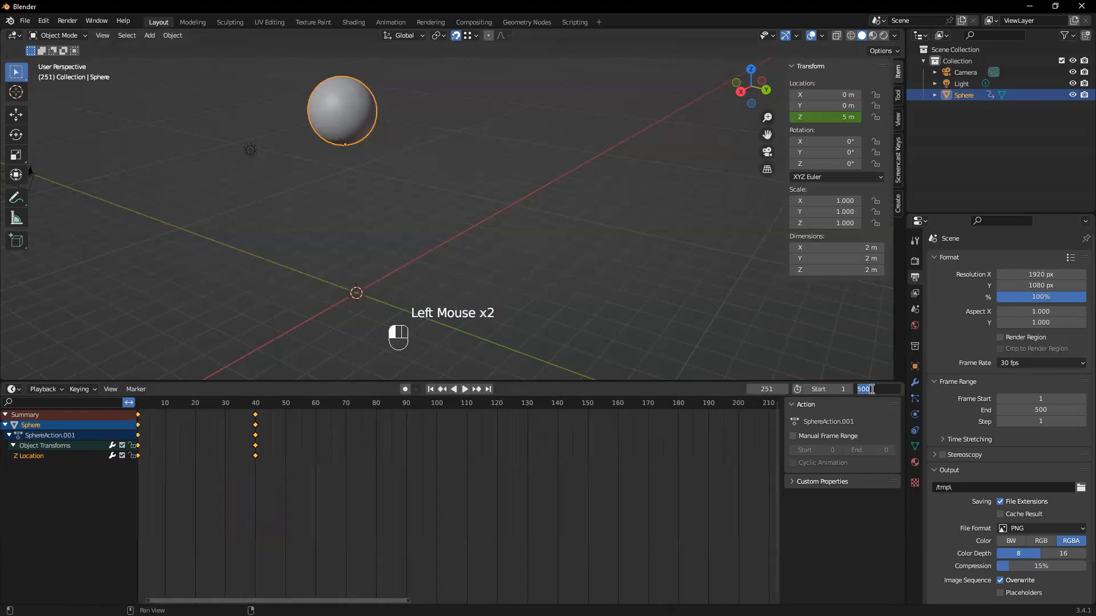
text(450\)
key(Return)
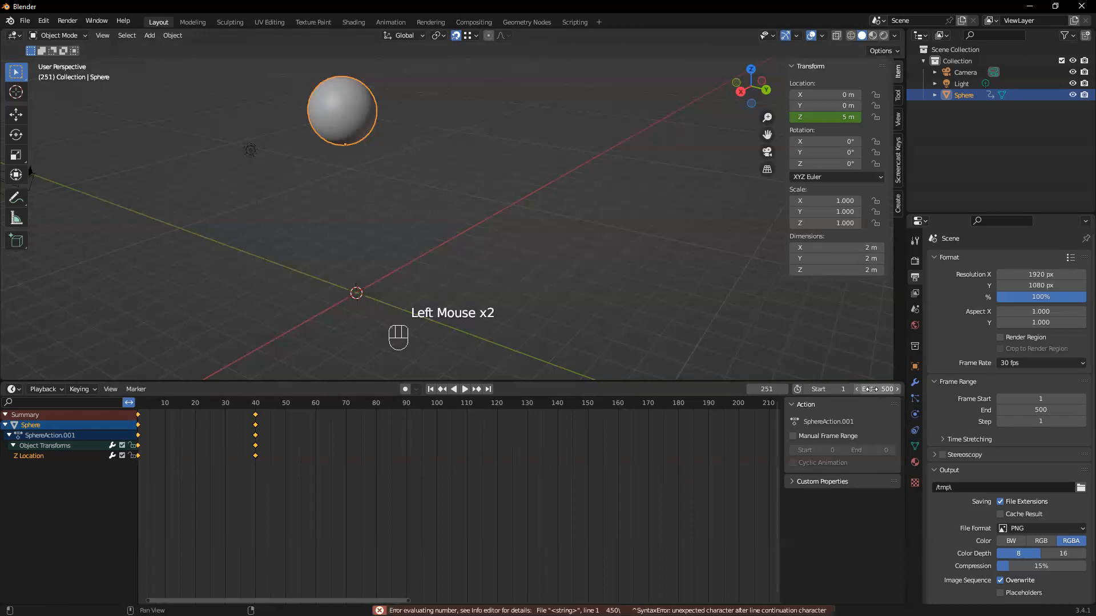
click(871, 389)
text(450)
key(Return)
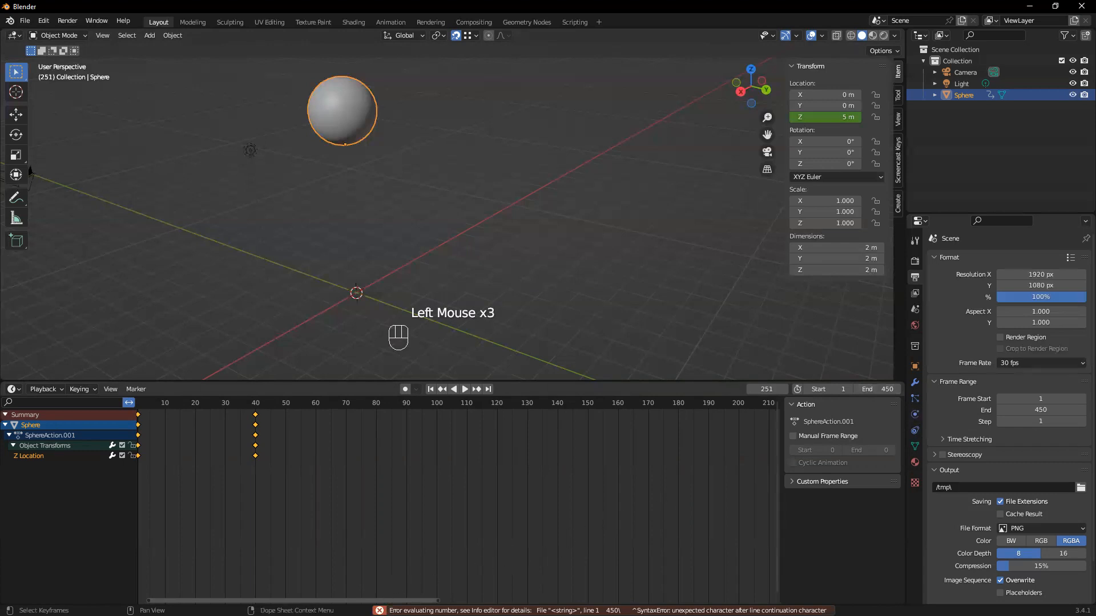
mouse_move(294, 600)
mouse_down()
mouse_move(281, 600)
mouse_move(291, 600)
mouse_up()
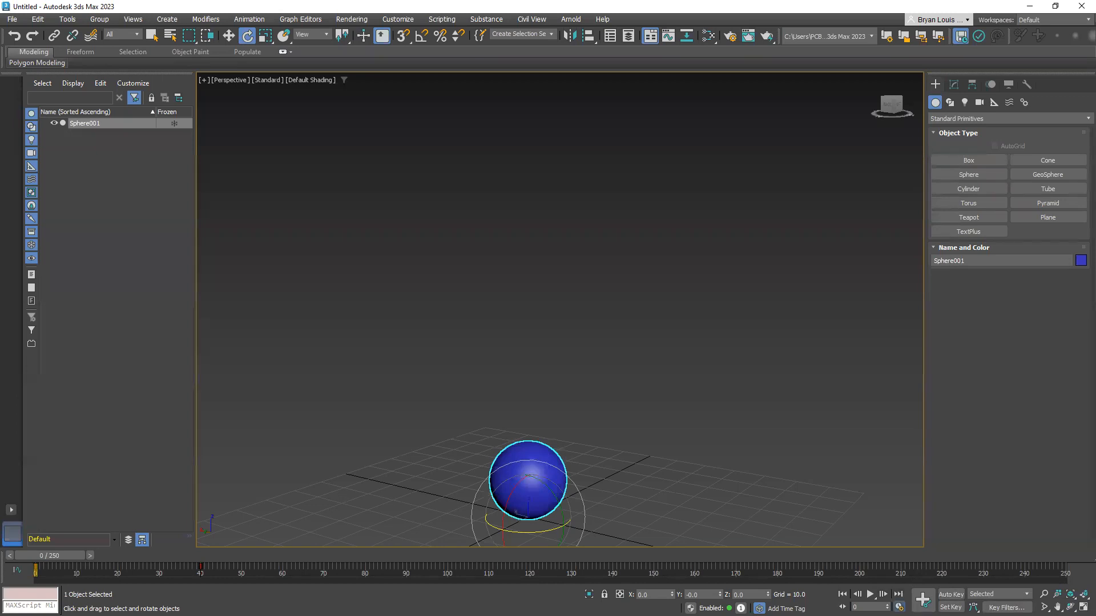
Switch to 3ds Max and set the End Time to 449 in the Time Configuration dialog
click(899, 606)
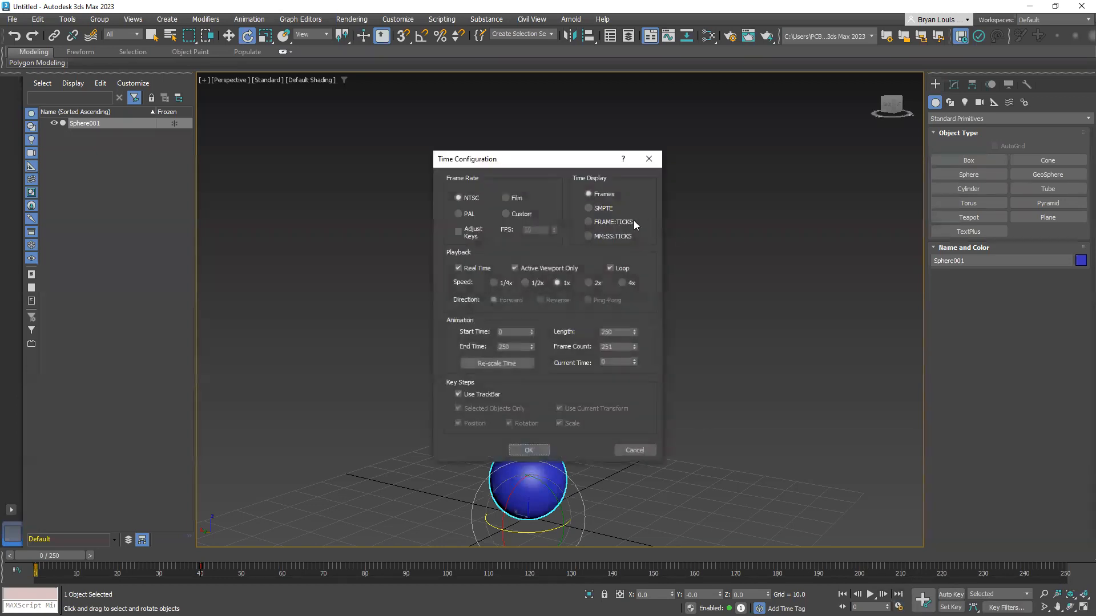
double_click(522, 347)
text(4)
key(BackSpace)
key(BackSpace)
key(BackSpace)
click(527, 450)
Play the sphere's animation from frame 0, stop it, and return to the first frame
drag(39, 556, 43, 558)
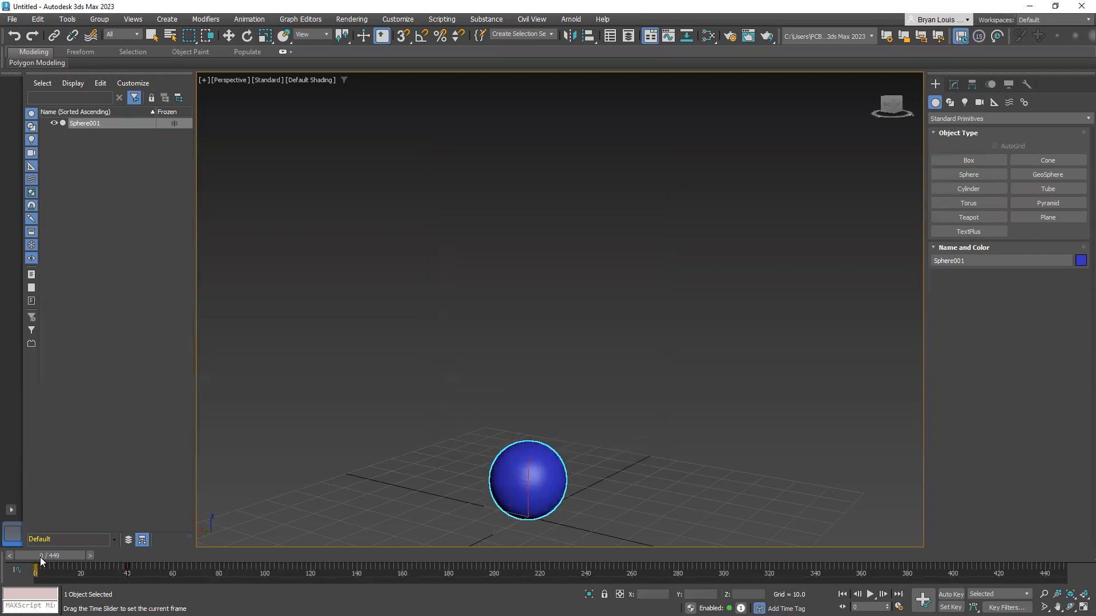
drag(41, 558, 34, 471)
click(247, 36)
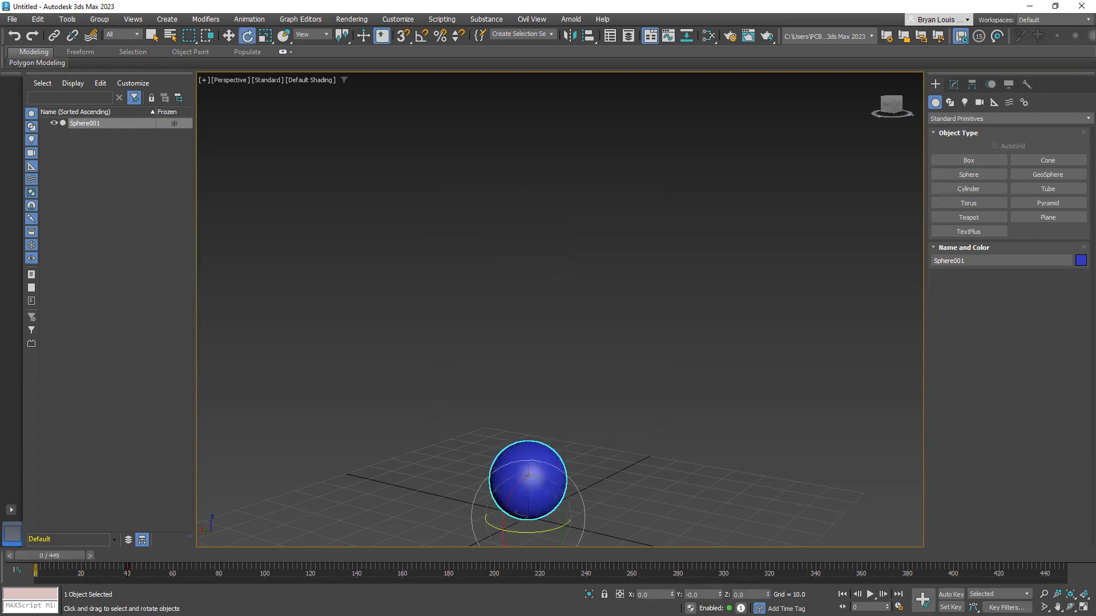
click(870, 594)
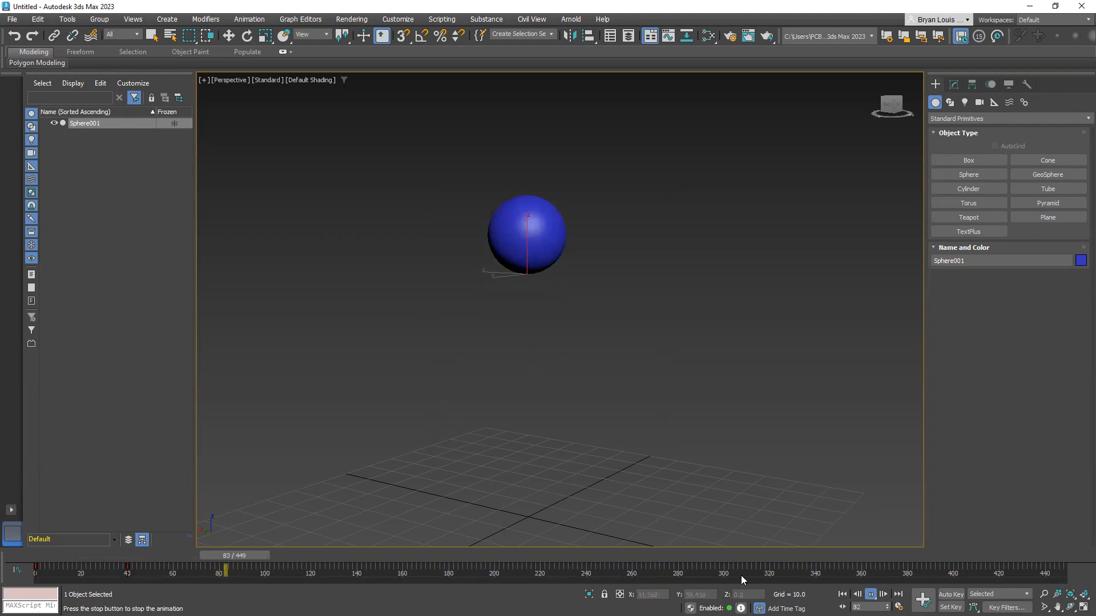
click(870, 594)
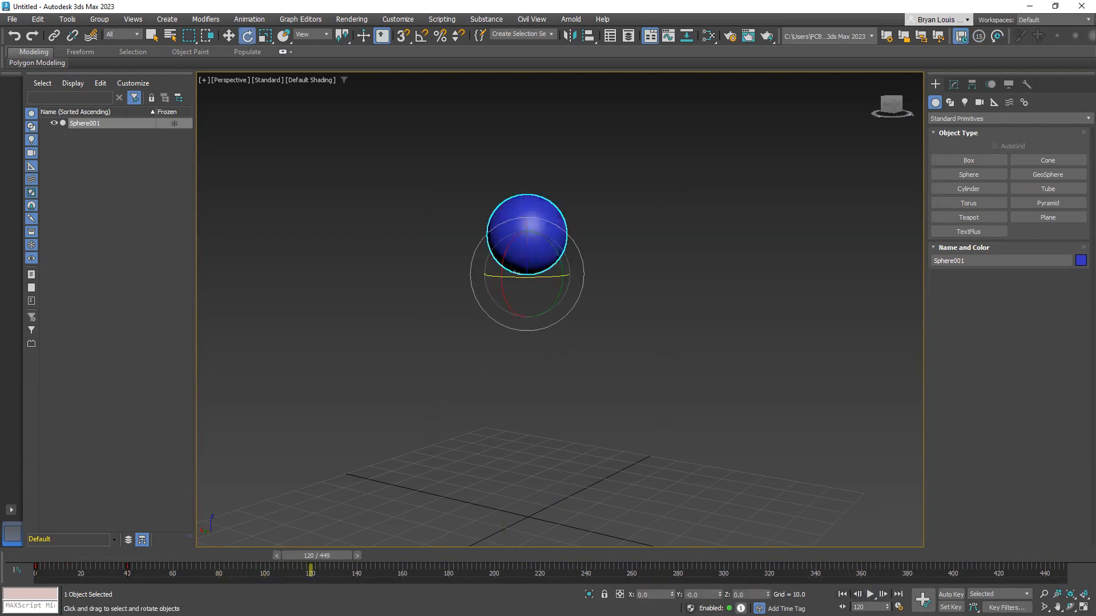
click(840, 594)
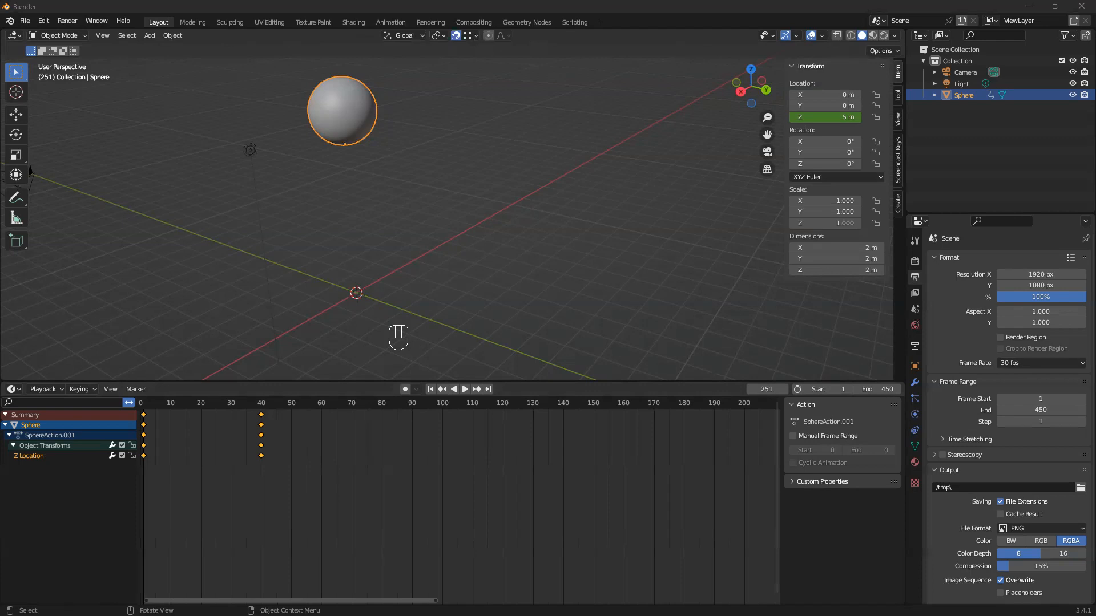
click(408, 9)
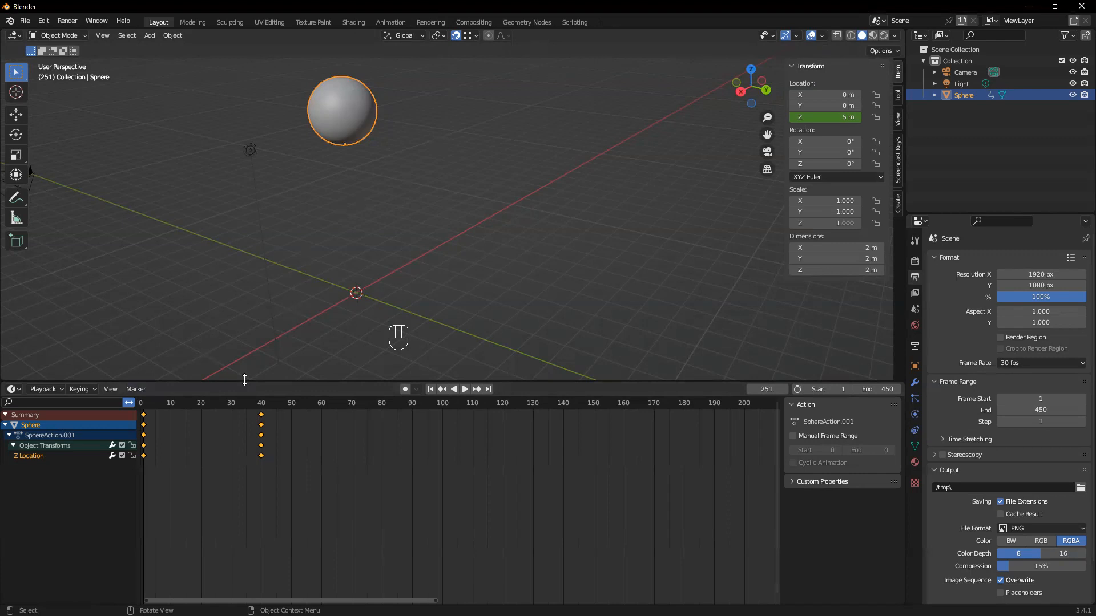
middle_drag(384, 190, 382, 302)
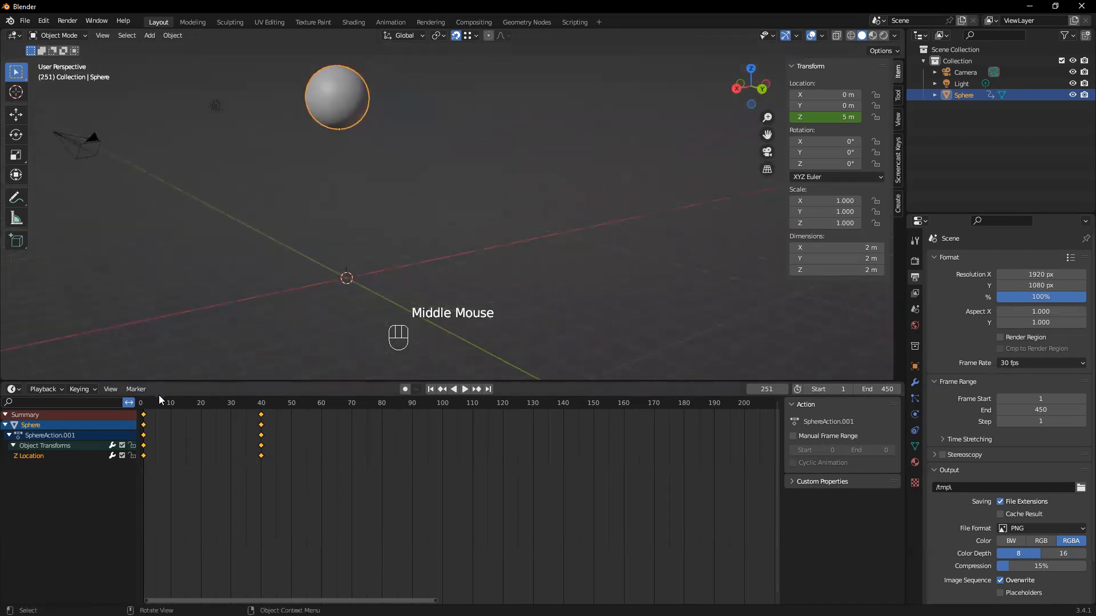
middle_drag(289, 234, 308, 231)
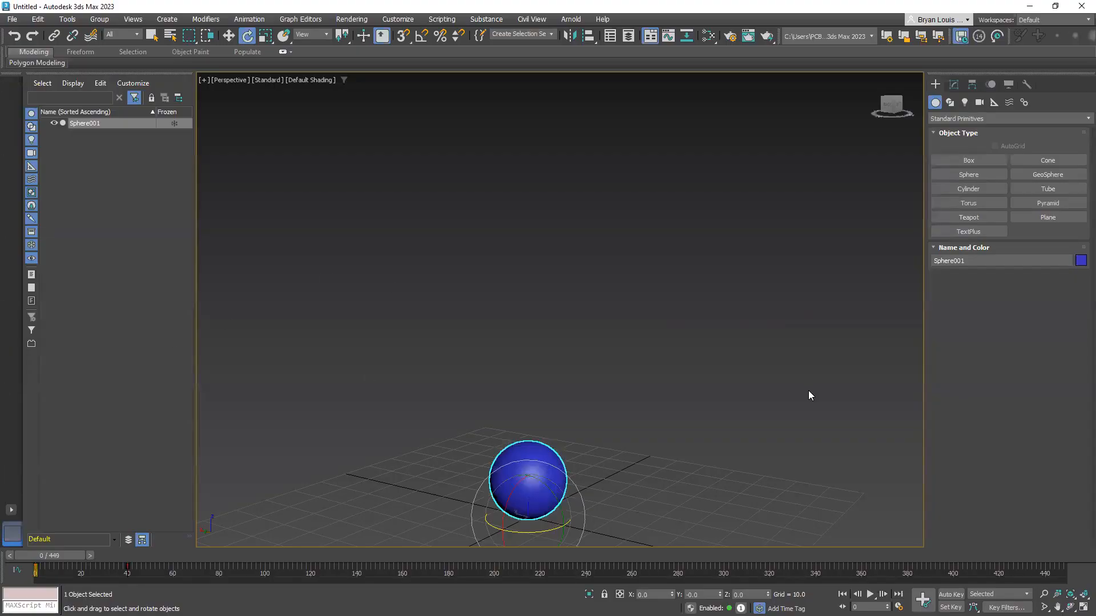
Deselect the sphere and set the animation's End Time to 250 in the Time Configuration dialog
middle_drag(618, 400, 509, 305)
click(495, 395)
mouse_move(46, 553)
mouse_down()
mouse_move(146, 561)
mouse_move(35, 563)
mouse_up()
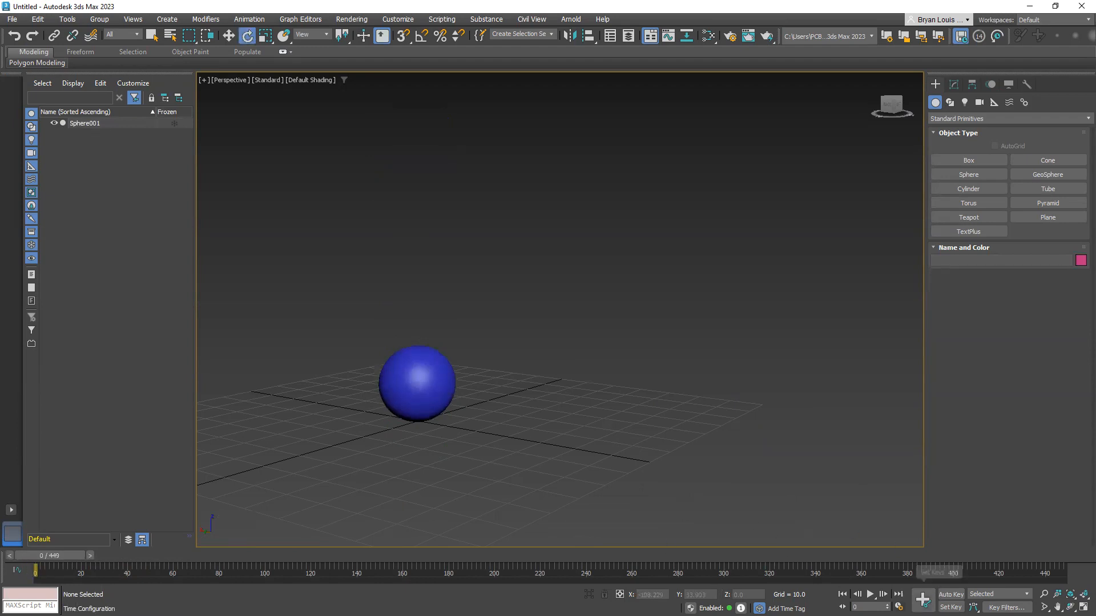
click(899, 607)
double_click(516, 347)
text(150)
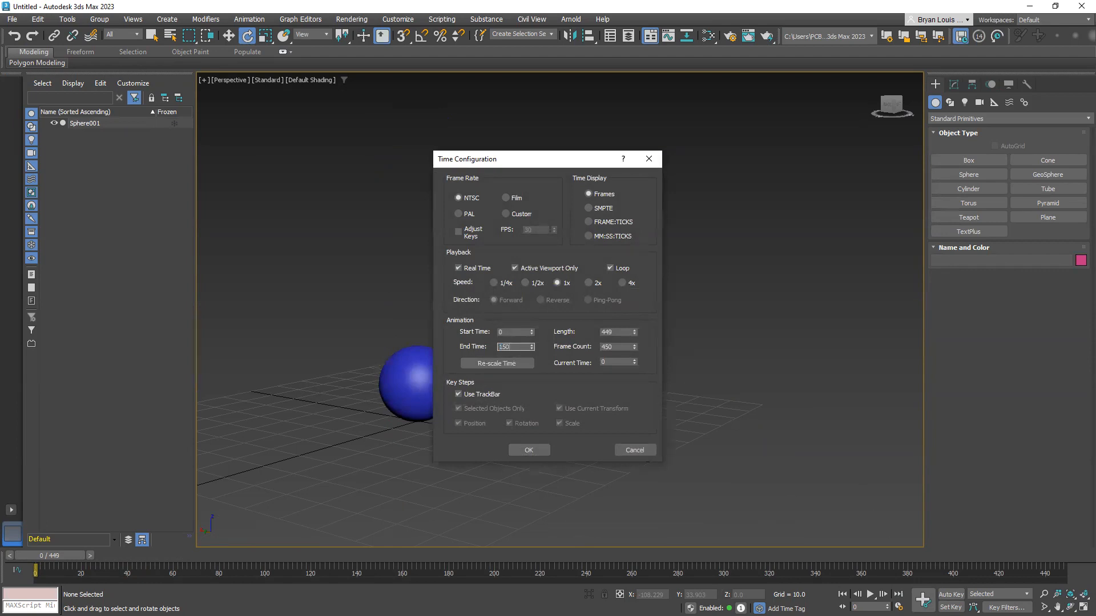
double_click(515, 346)
text(250)
click(528, 450)
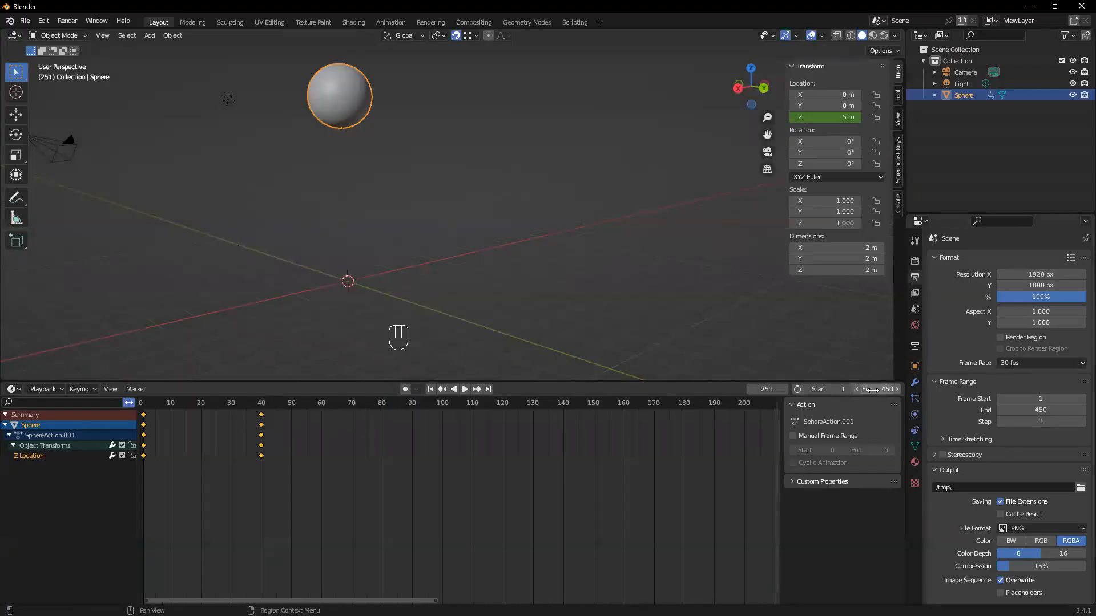
Switch to Blender and set the scene's end frame to 250
click(873, 389)
text(250)
key(Return)
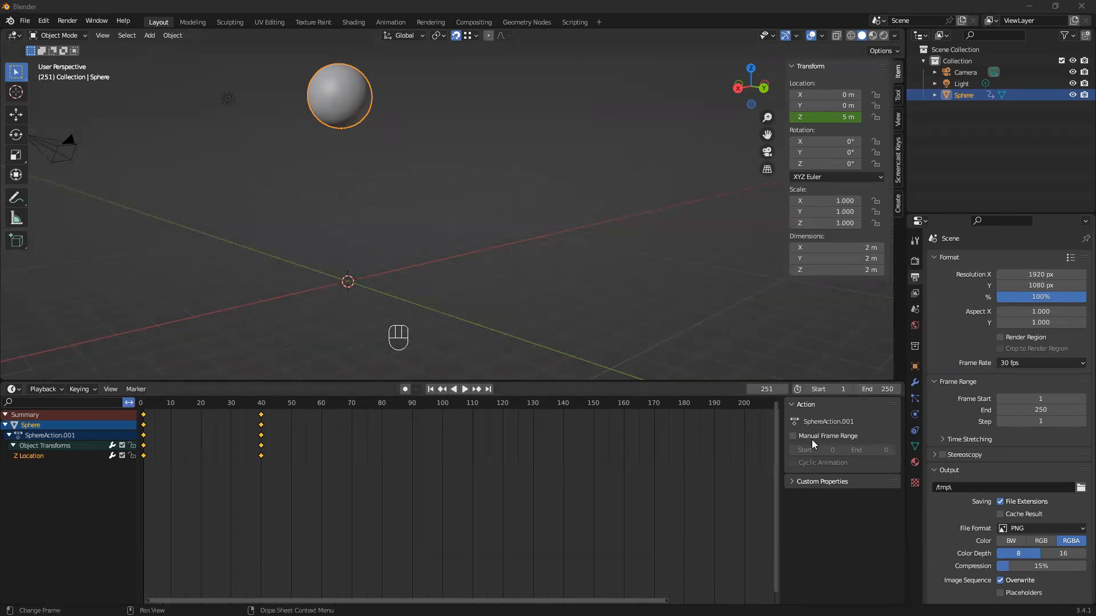
Shorten the Blender timeline by setting its end frame to 100
click(868, 391)
text(100)
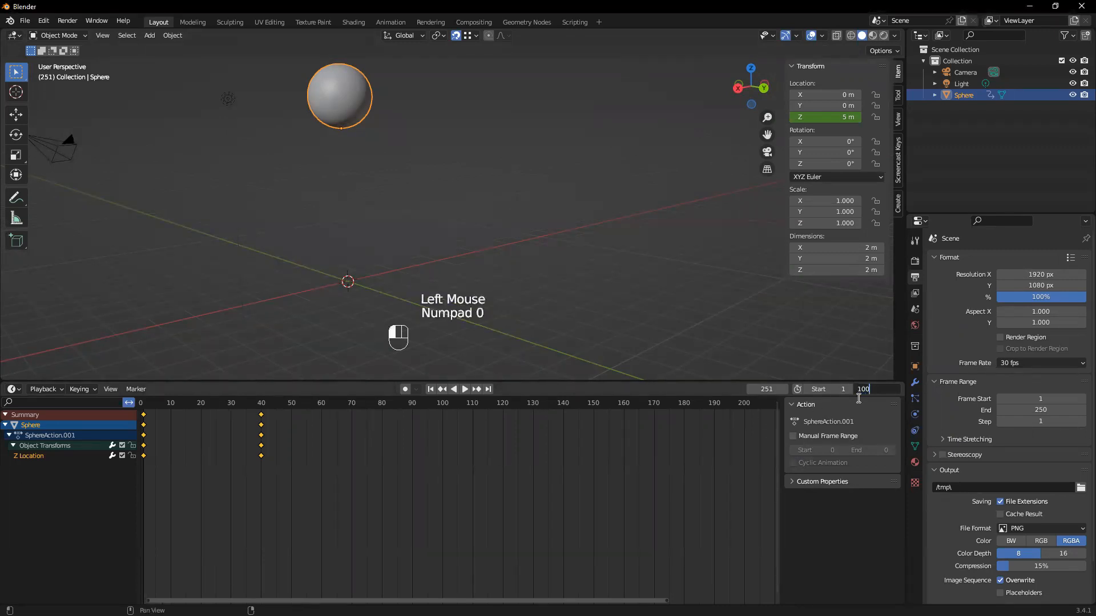
key(Return)
click(865, 390)
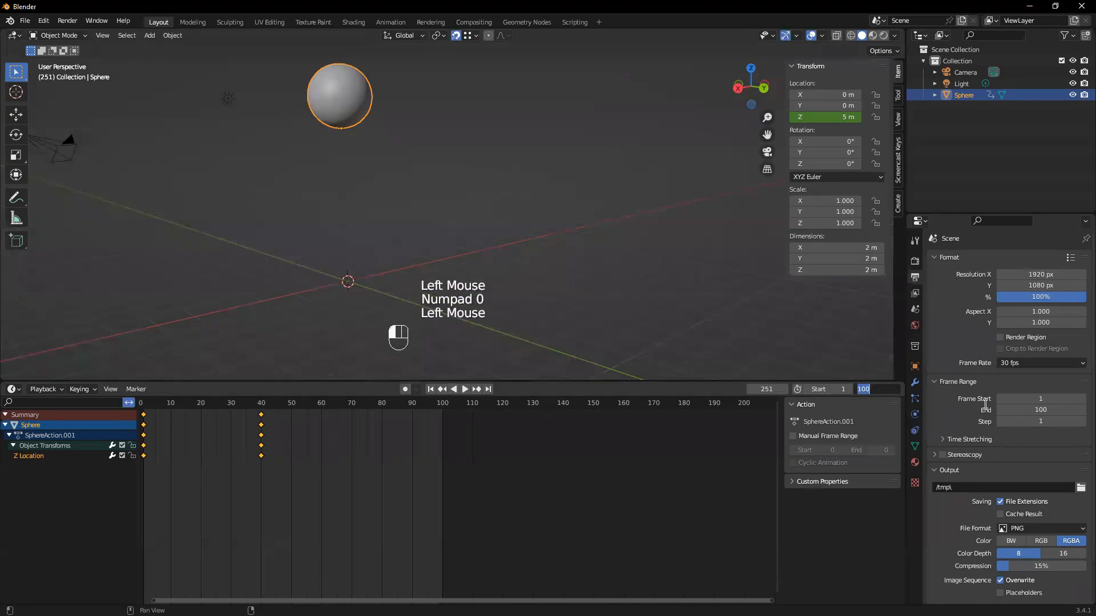
text(90)
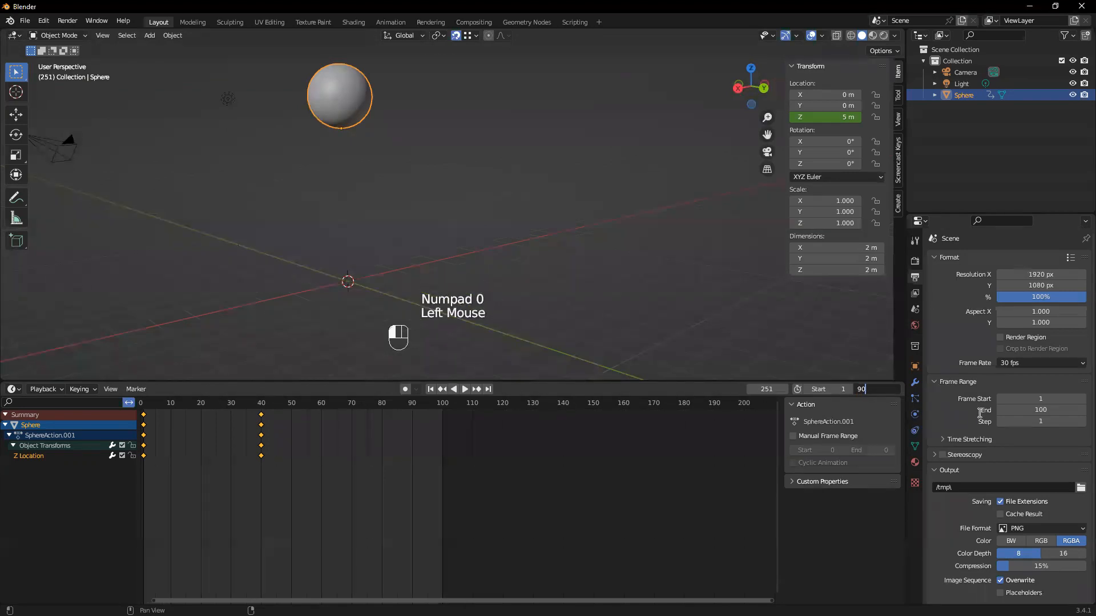
key(BackSpace)
key(BackSpace)
text(100)
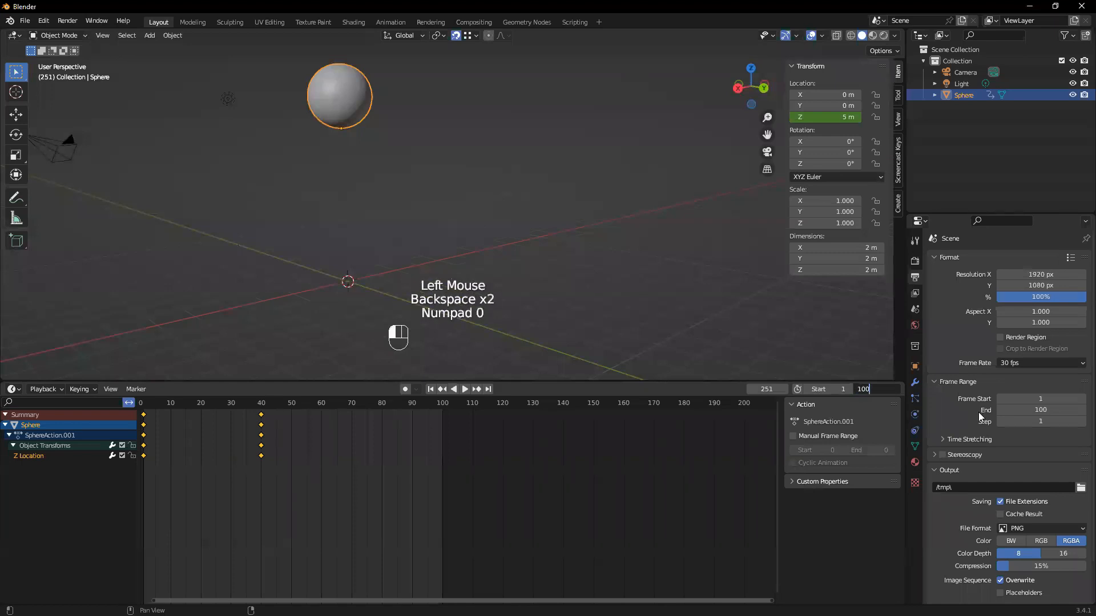
key(Return)
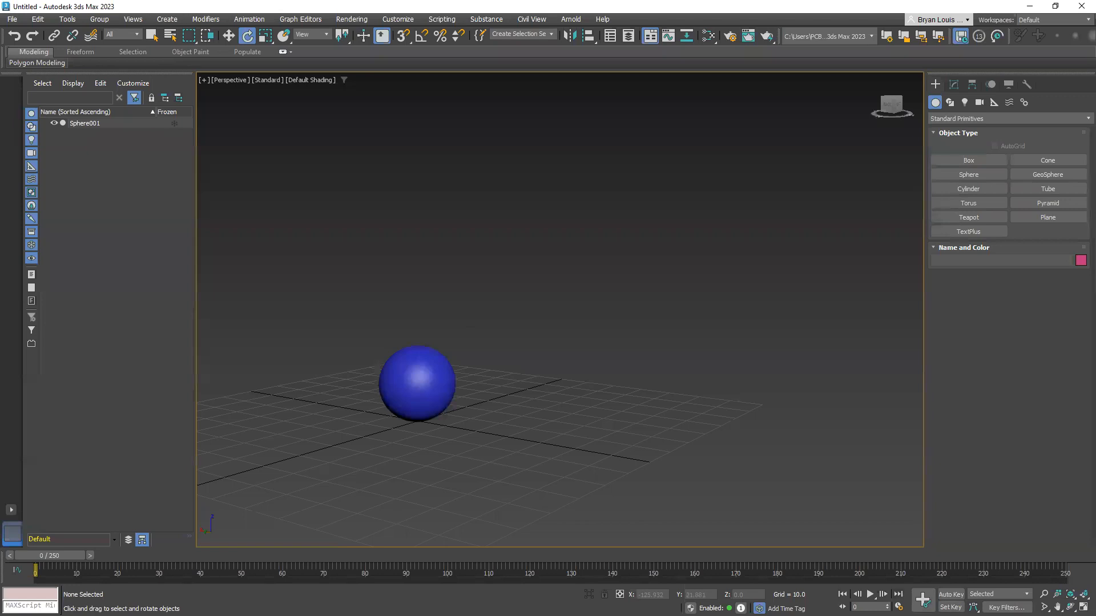
Switch to 3ds Max and set the animation's End Time to 100 in the Time Configuration dialog
click(899, 606)
double_click(509, 347)
text(100)
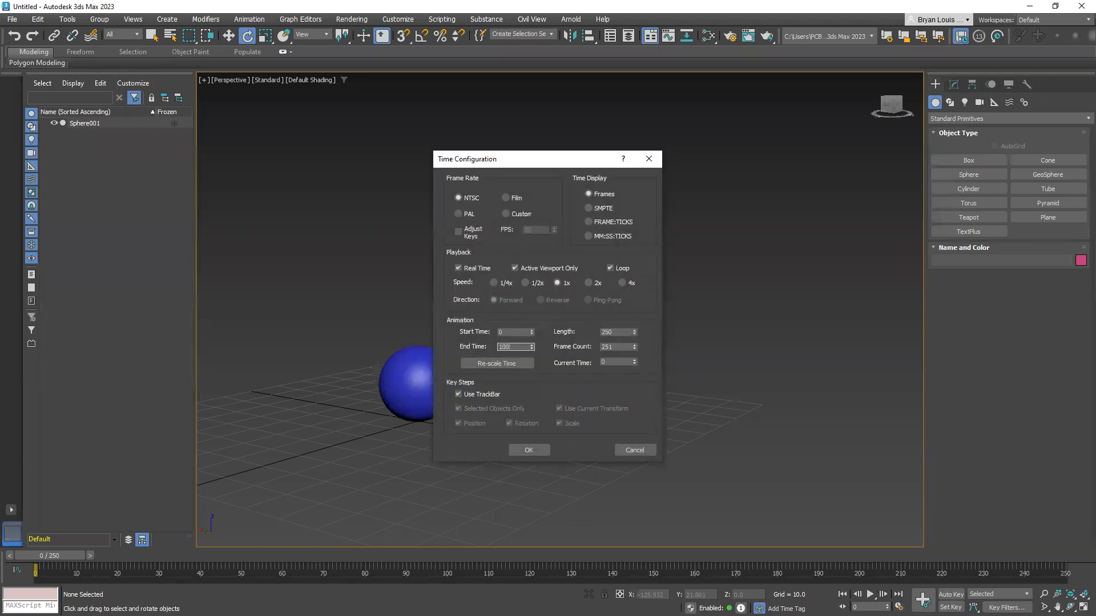
key(Return)
click(541, 452)
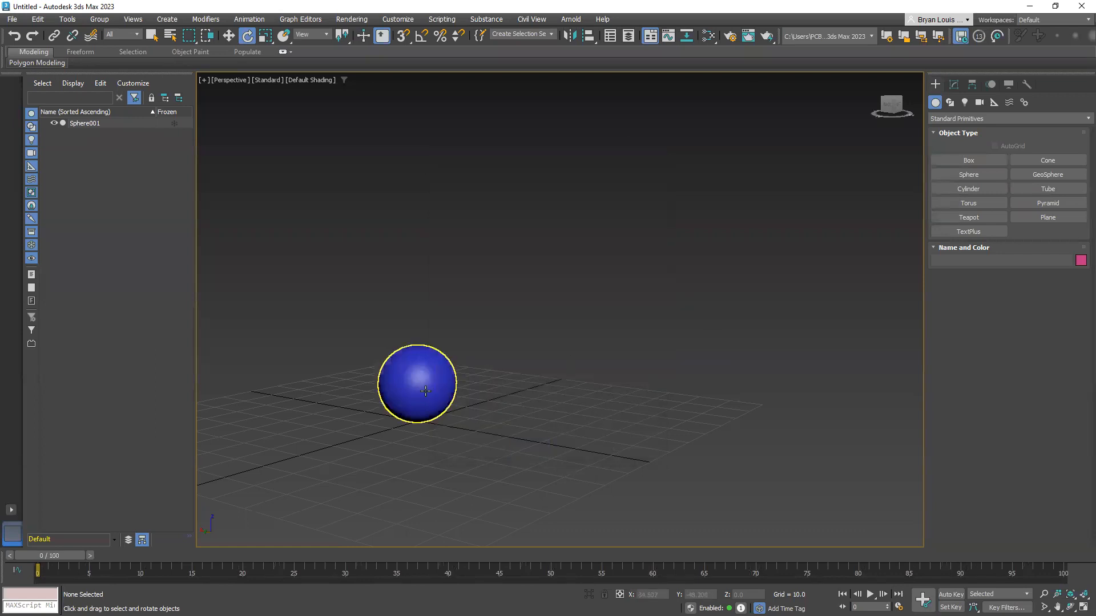
Select the sphere, play its animation from frame 0 and stop the playback
middle_drag(421, 386, 483, 373)
click(501, 378)
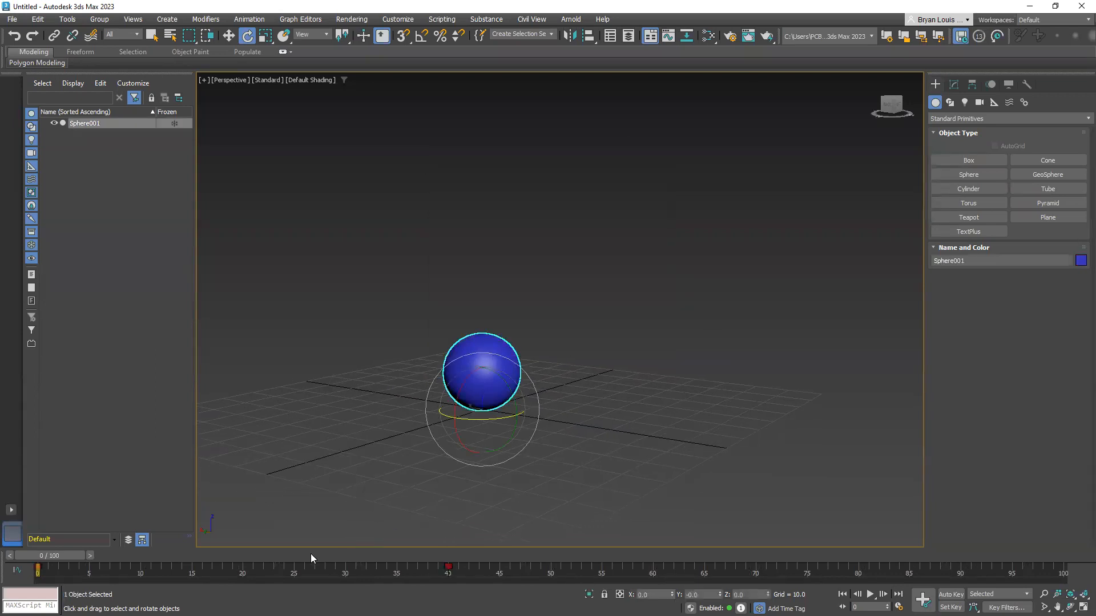
drag(56, 554, 31, 571)
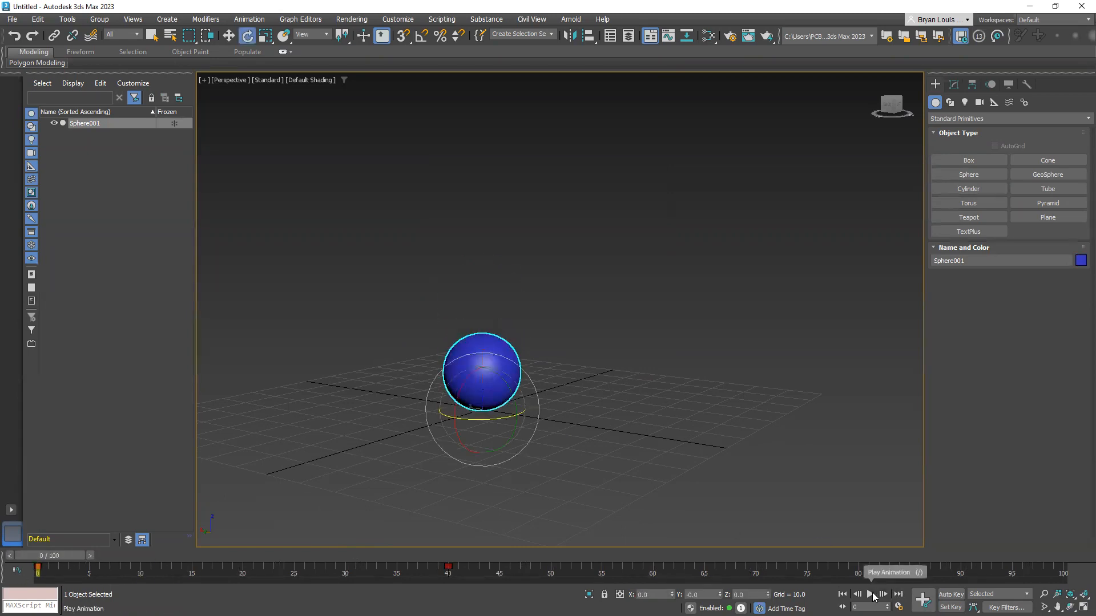
click(870, 594)
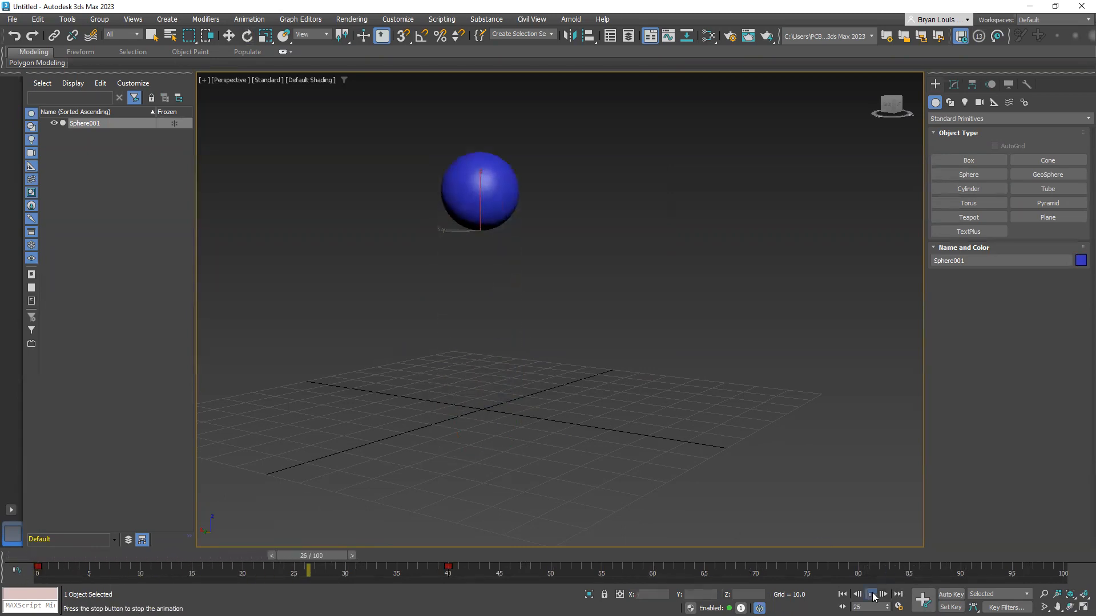
click(872, 595)
key(e)
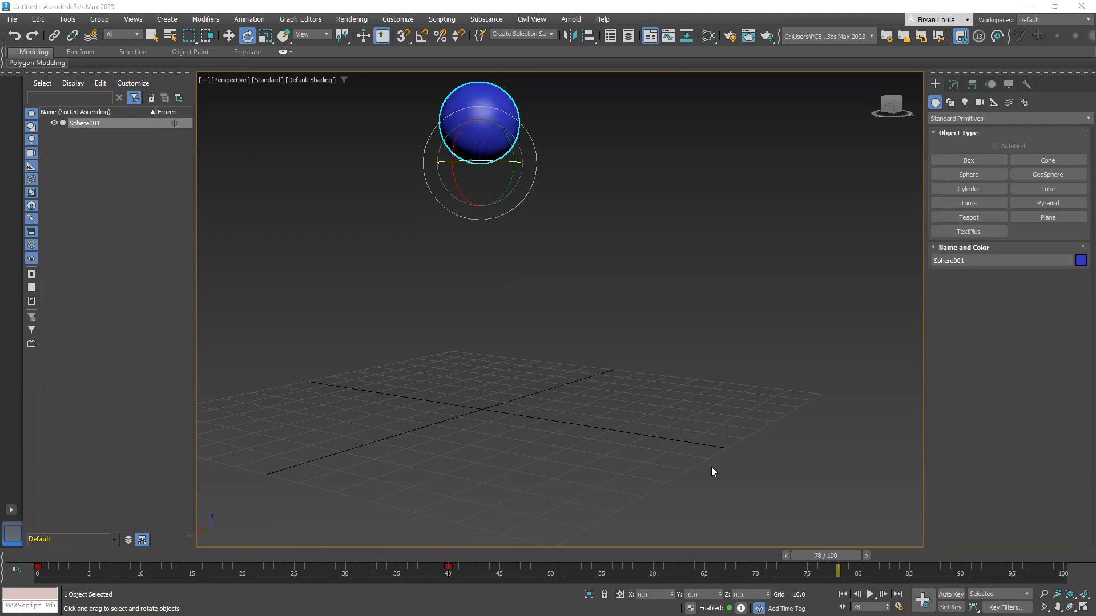
Scrub the time slider to frame 44, back to frame 0 and forward to frame 19
drag(817, 555, 484, 495)
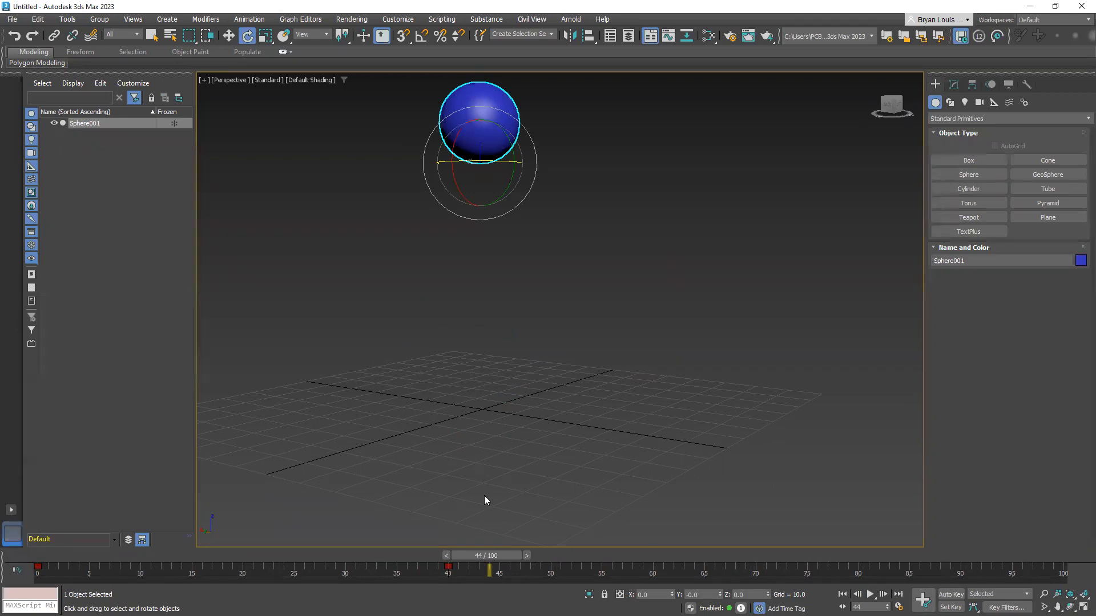
drag(467, 551, 34, 562)
key(e)
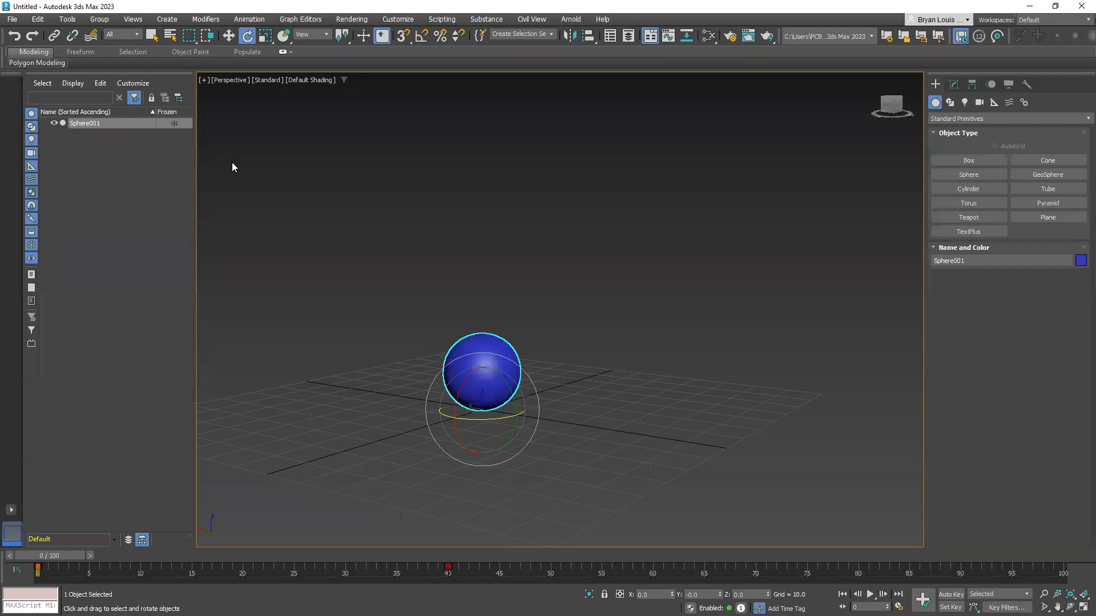
drag(64, 557, 236, 555)
Move the sphere's key from frame 40 to frame 25 and play the animation from frame 0
click(448, 568)
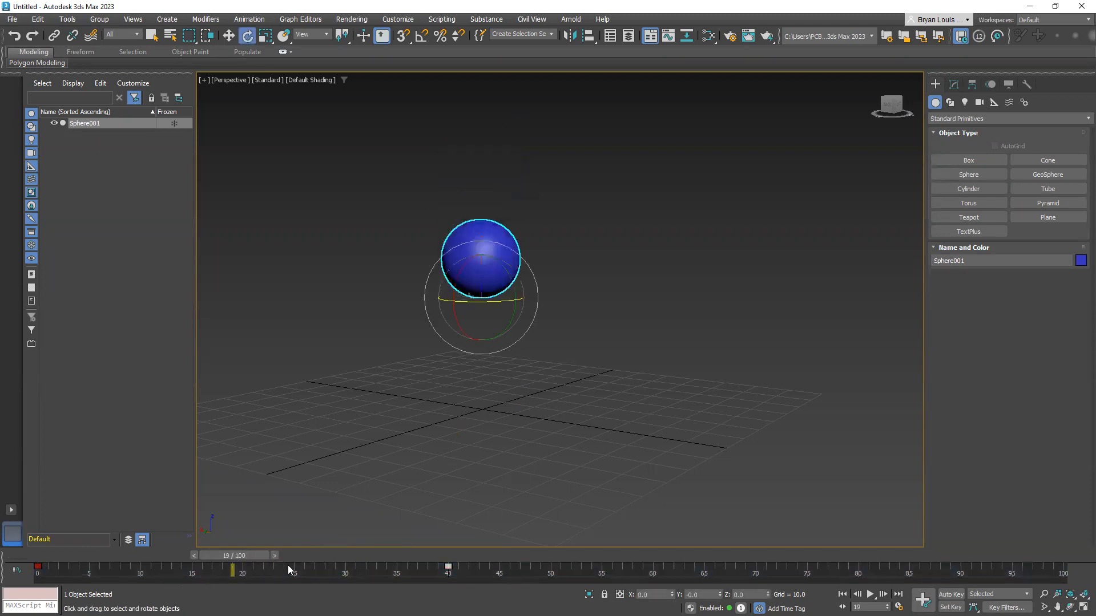
click(448, 566)
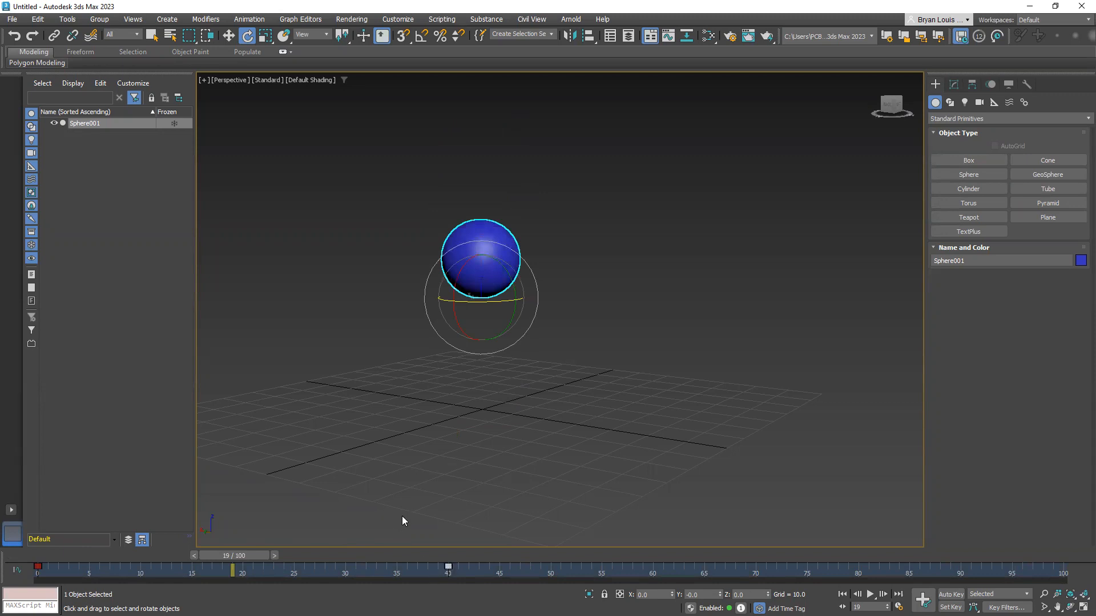
drag(446, 568, 294, 588)
drag(234, 555, 46, 555)
click(870, 595)
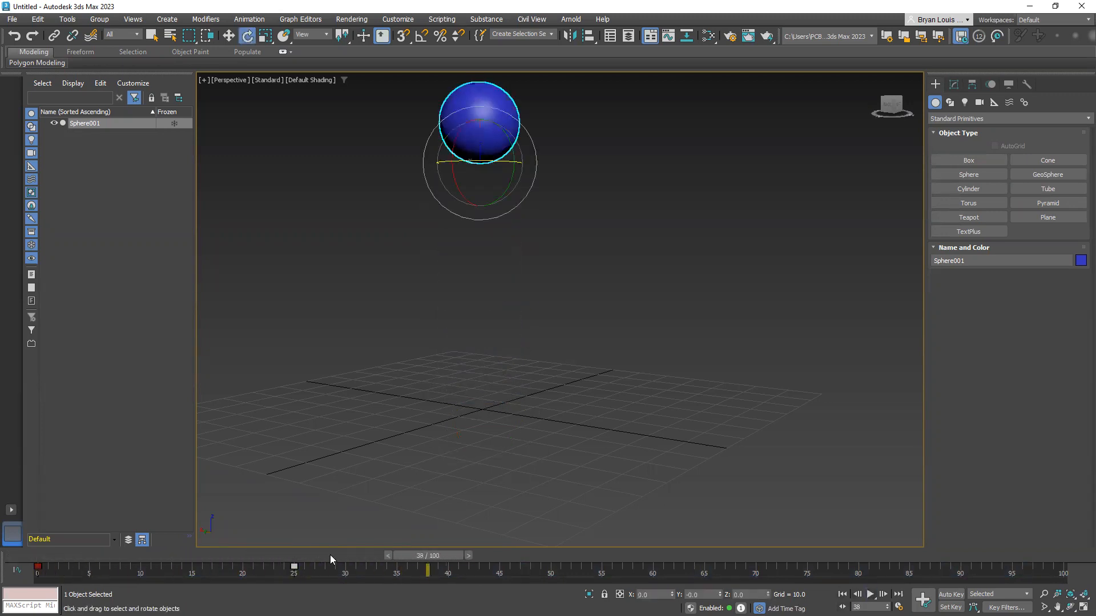
Move the sphere's end key to frame 30, move it again to frame 27, and set the current time to frame 25
drag(295, 565, 345, 565)
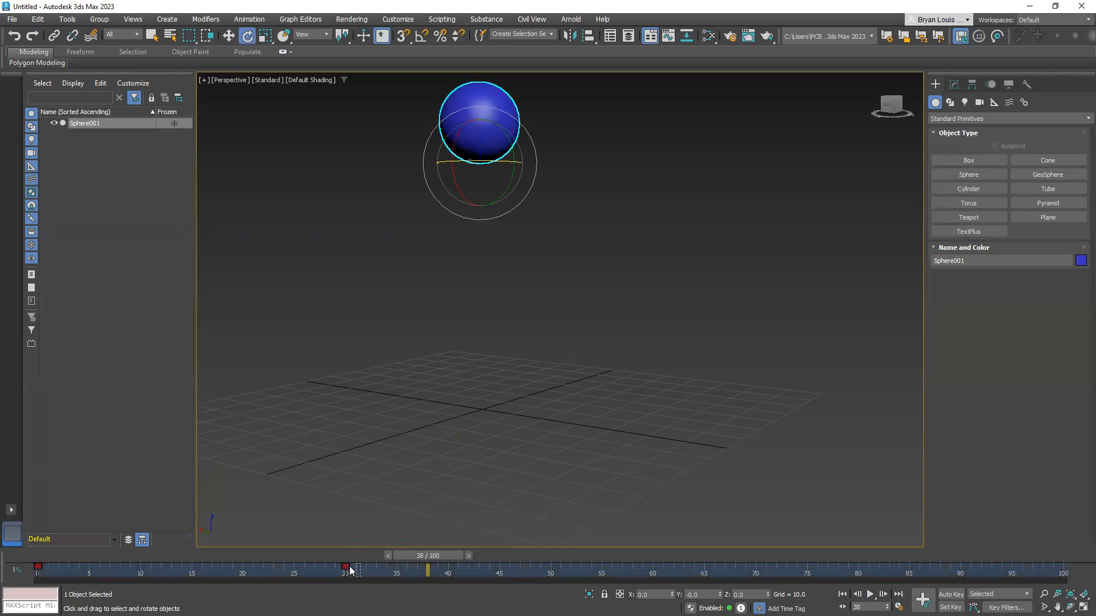
drag(347, 565, 314, 566)
drag(437, 557, 302, 556)
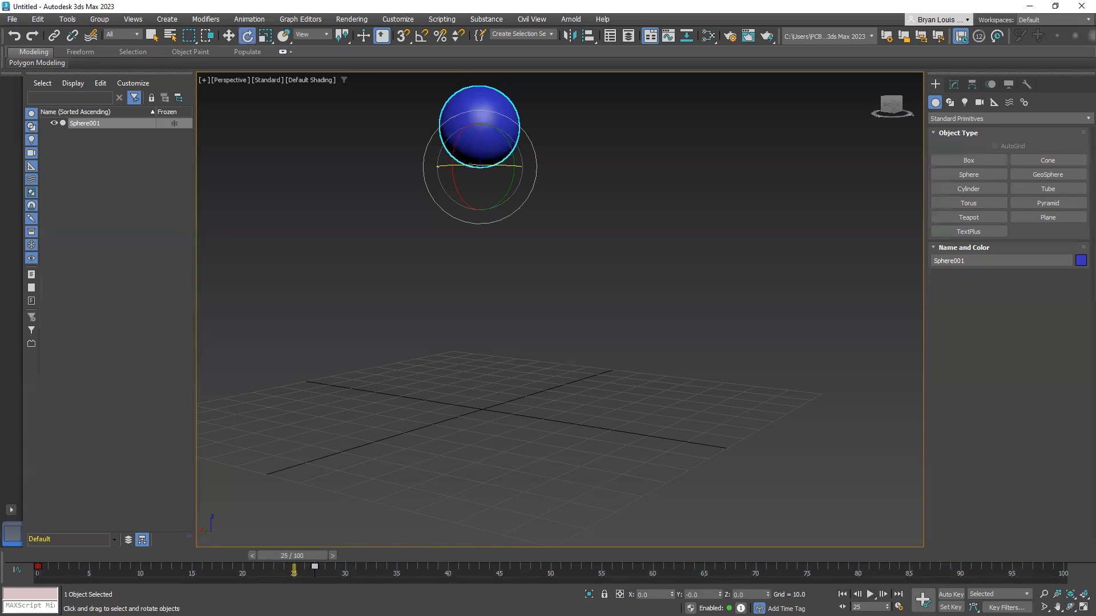
Play and stop the animation twice, the second time from frame 0, and set the current time to frame 27
key(slash)
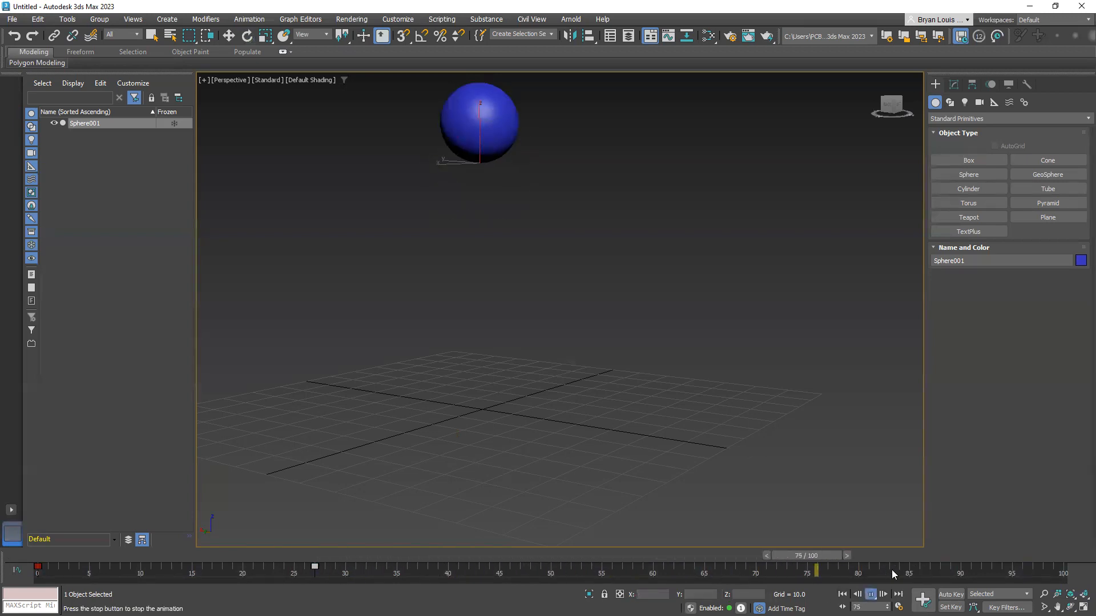
click(871, 594)
drag(984, 558, 26, 542)
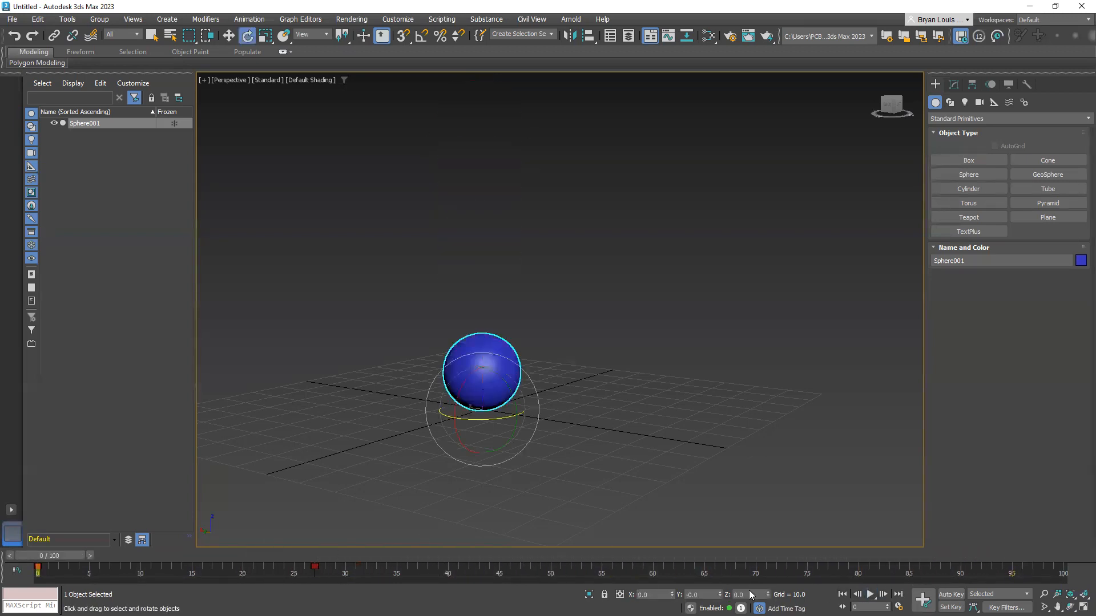
key(slash)
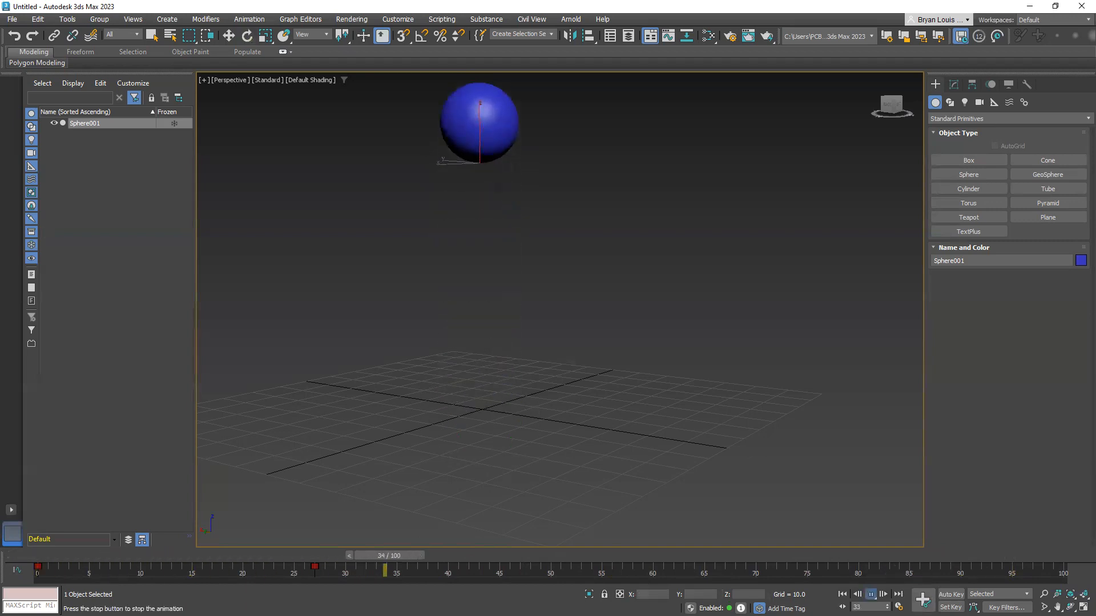
key(slash)
drag(461, 557, 311, 565)
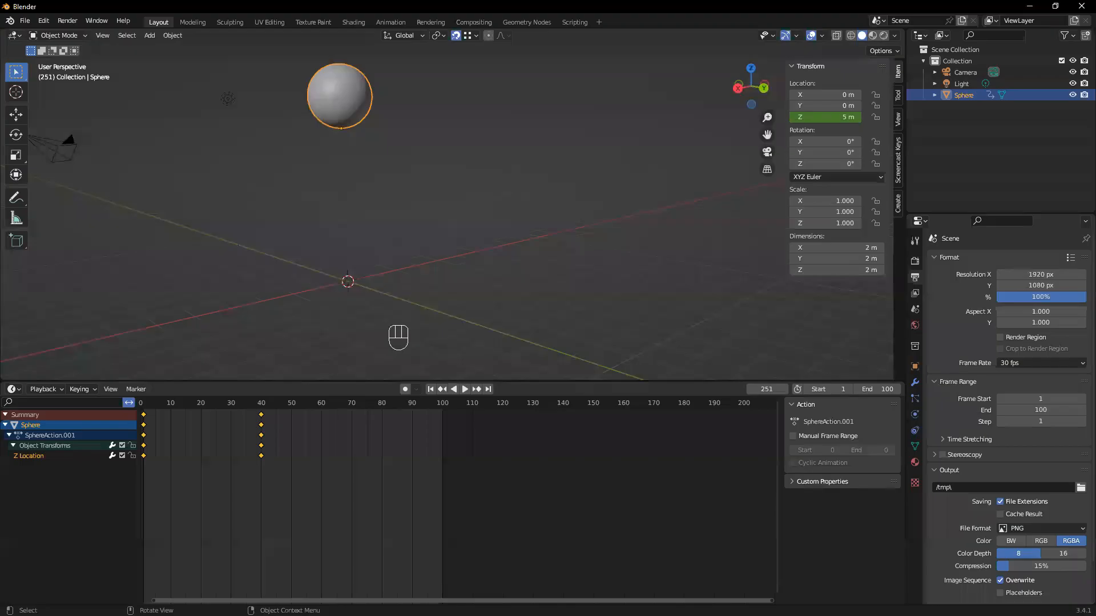
Switch to Blender, box-select the sphere's keyframes at frame 40 and move them to frame 27
drag(281, 475, 245, 406)
drag(278, 482, 228, 384)
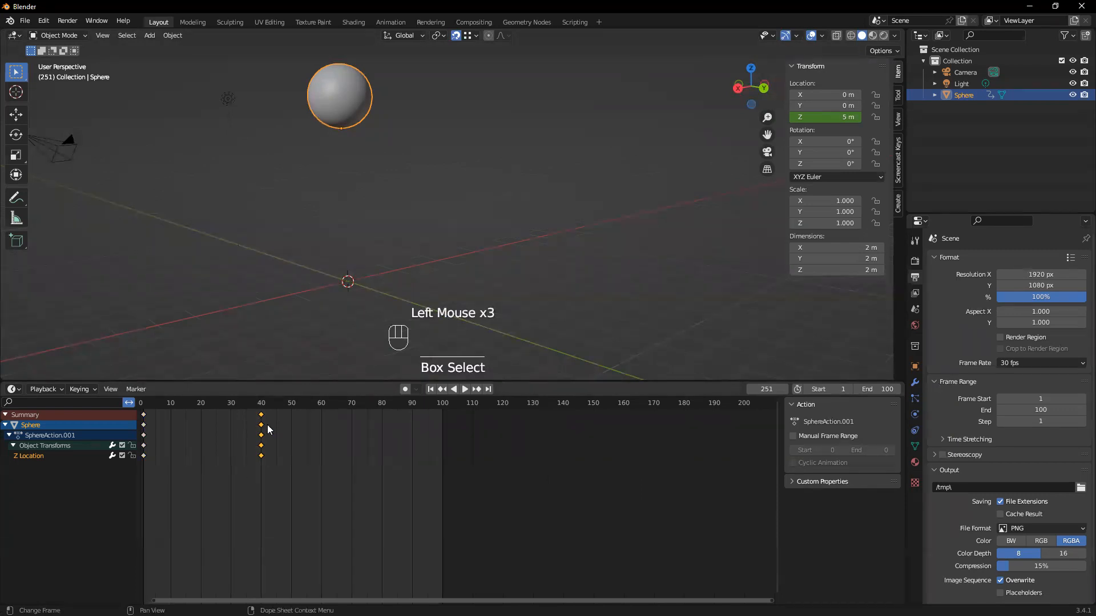
key(g)
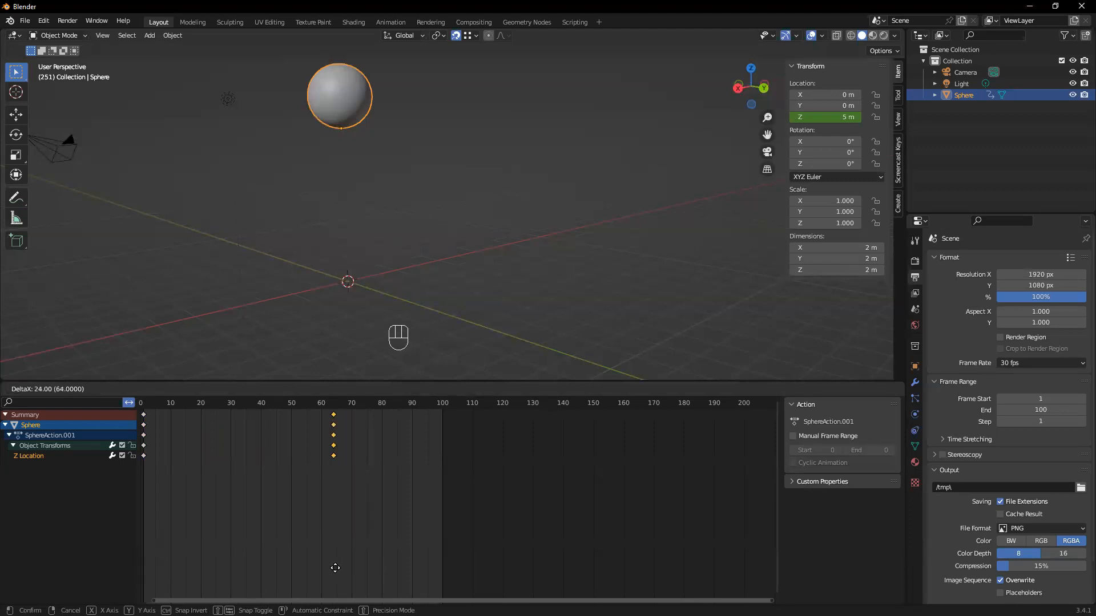
key(Escape)
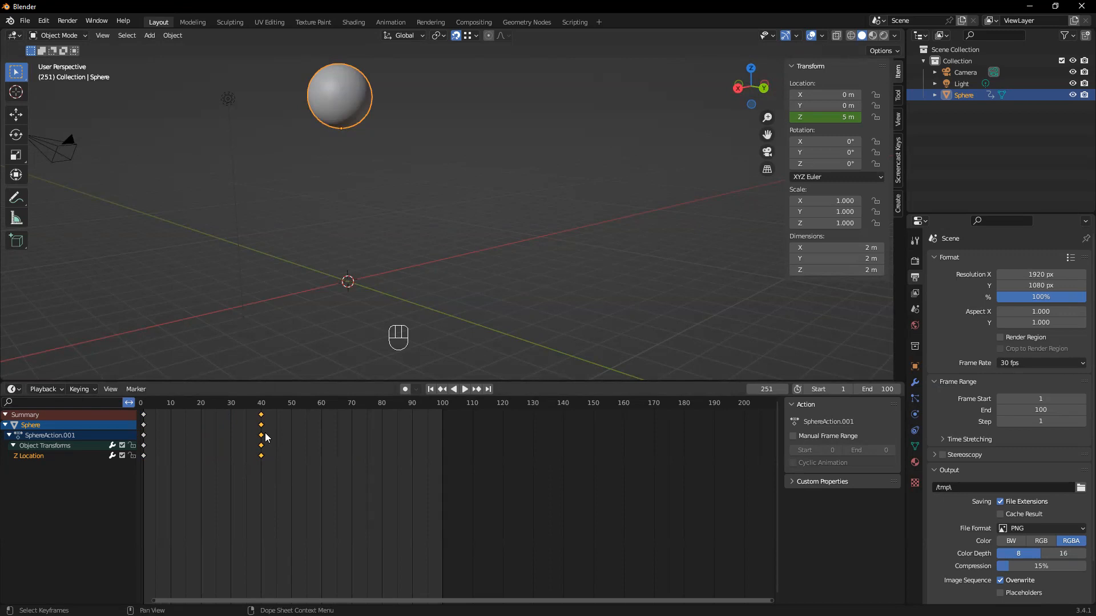
key(g)
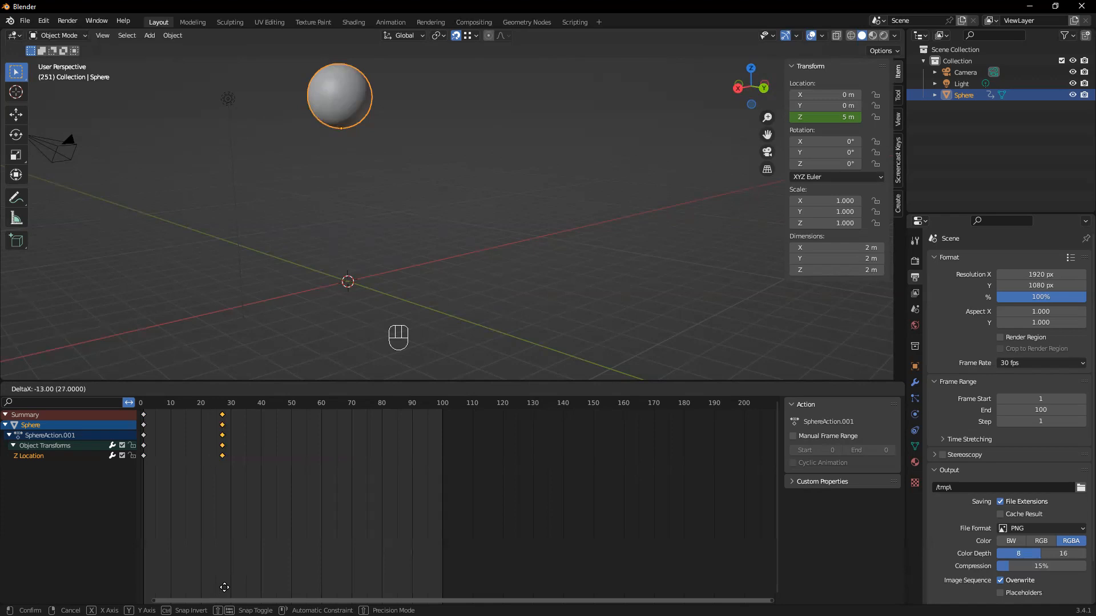
click(224, 587)
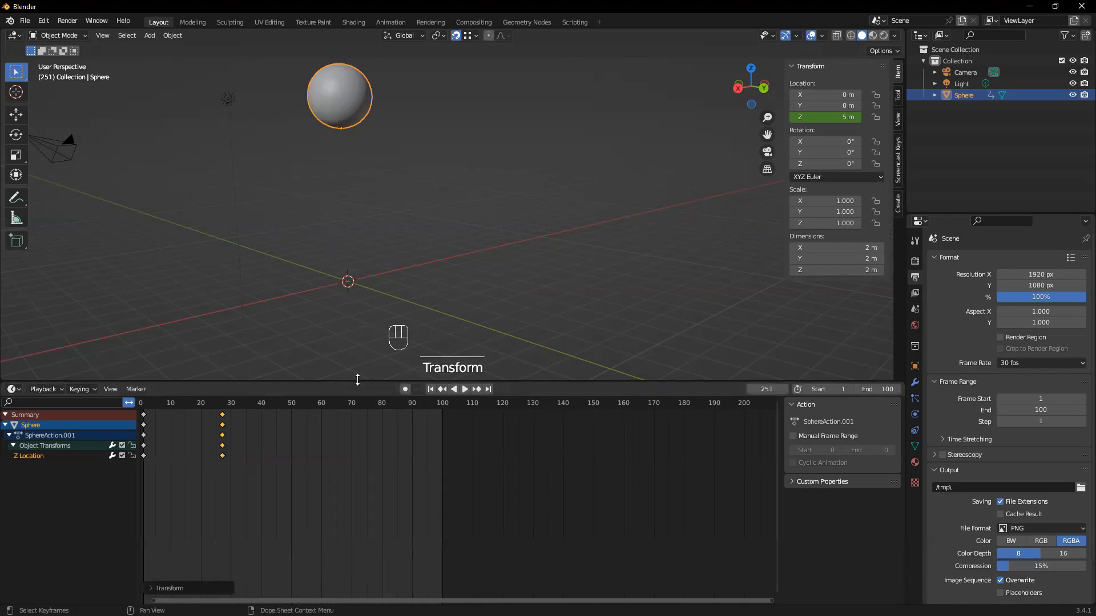
Play the Blender animation from the first frame, pause it, and scrub back to frame 27
click(431, 389)
click(465, 388)
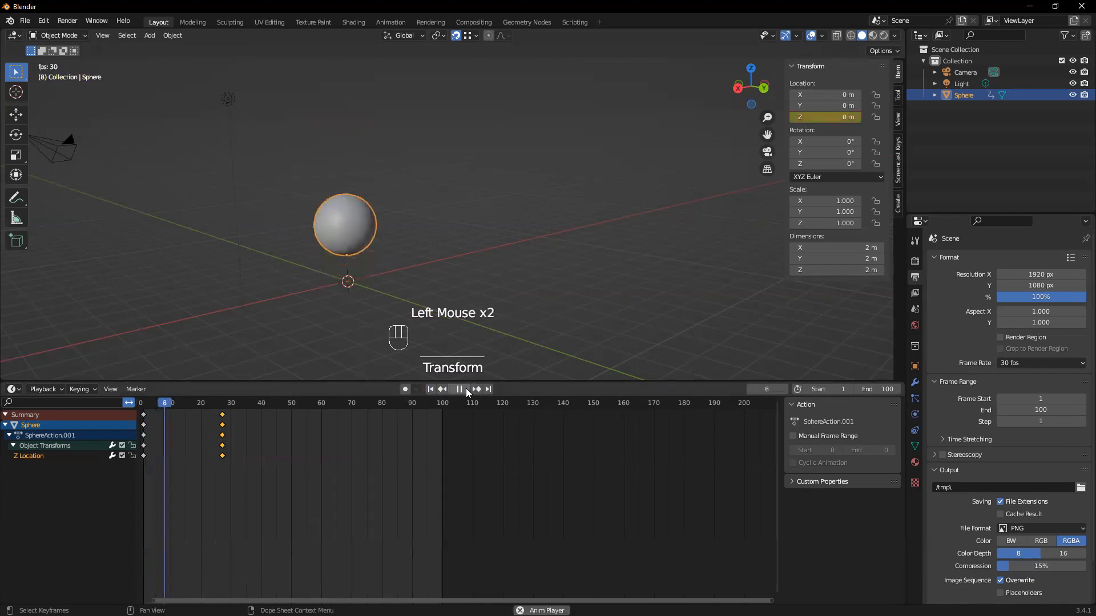
click(466, 389)
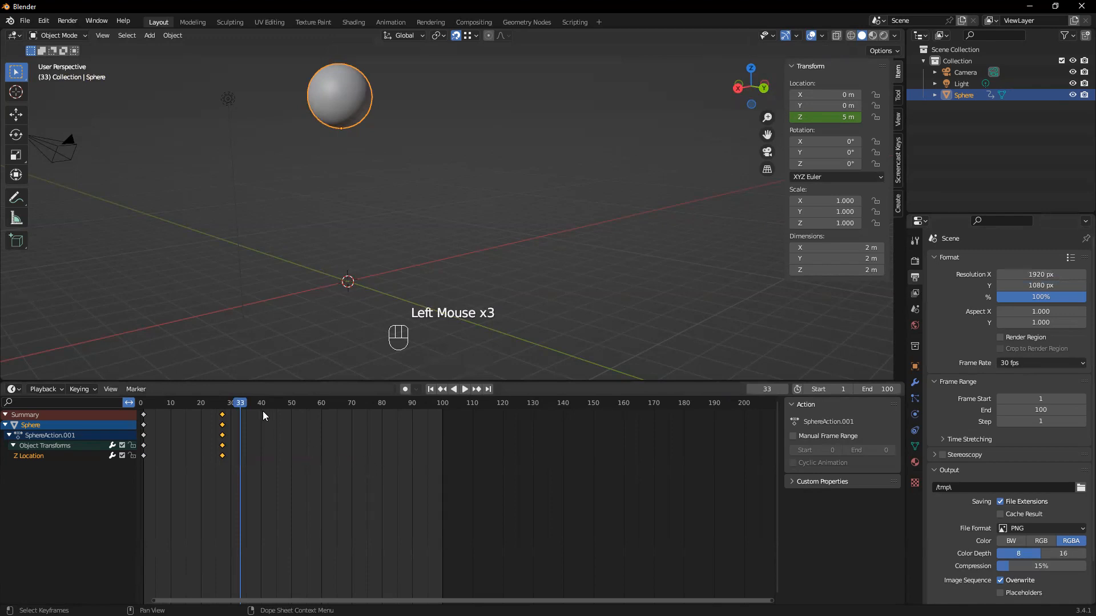
drag(247, 406, 222, 407)
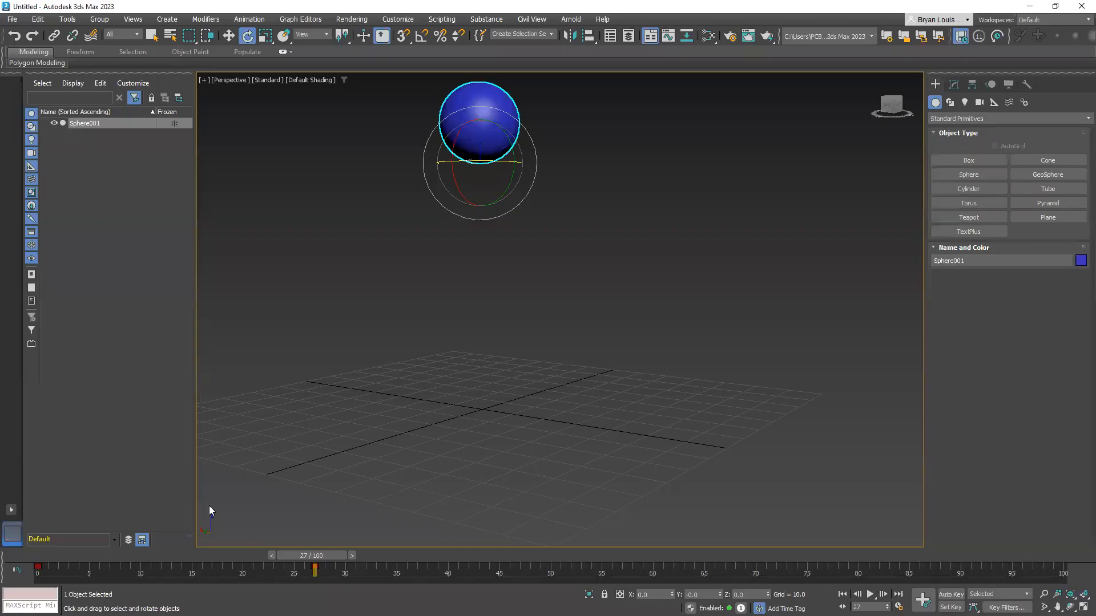
Switch to 3ds Max and scrub the time slider to frame 53
drag(314, 558, 584, 514)
key(e)
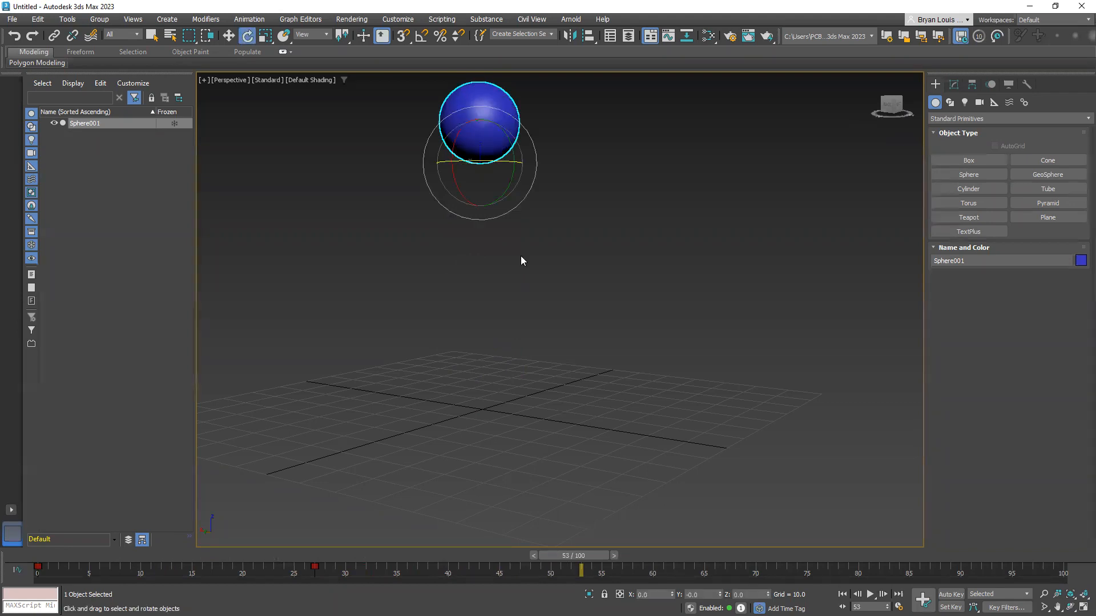
Copy the sphere's frame 0 key to frame 40, return to frame 0, and play and stop the animation
drag(583, 554, 445, 539)
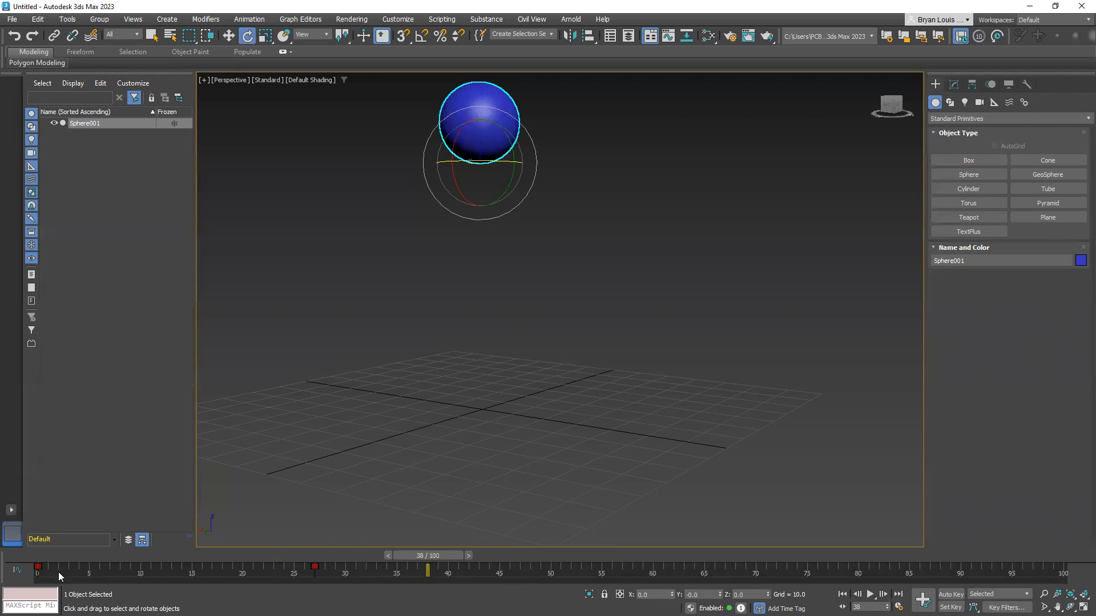
drag(58, 571, 19, 557)
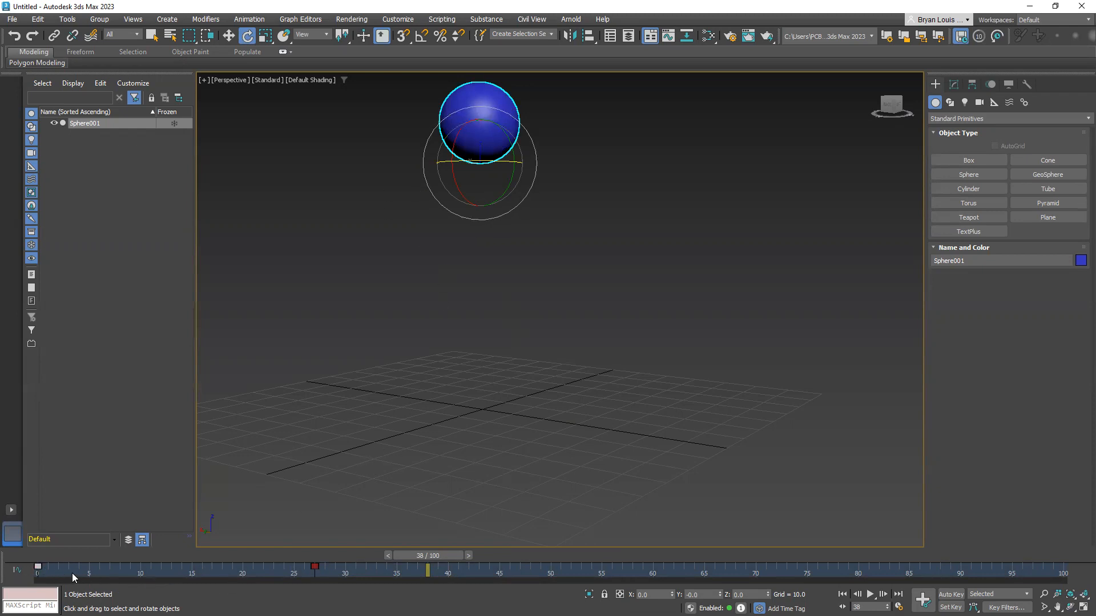
click(38, 567)
shift+drag(69, 567, 27, 551)
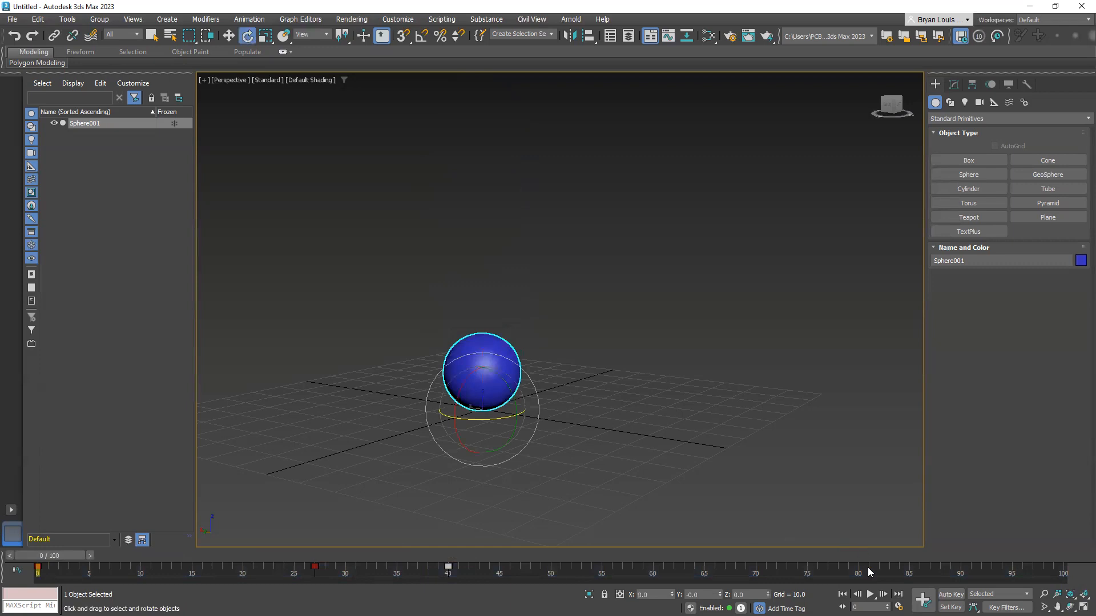
click(871, 595)
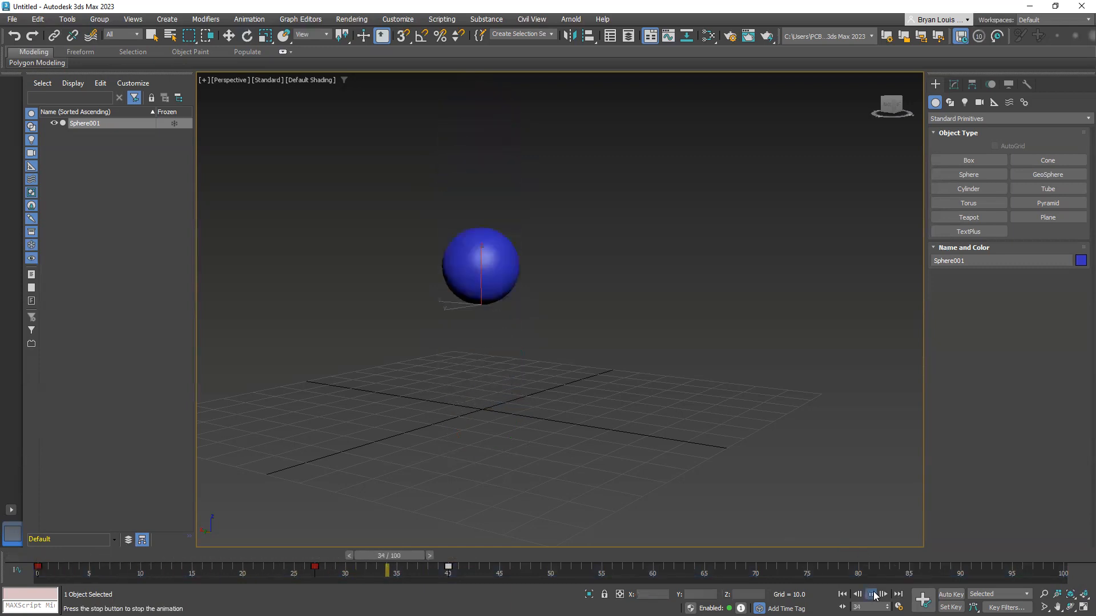
key(e)
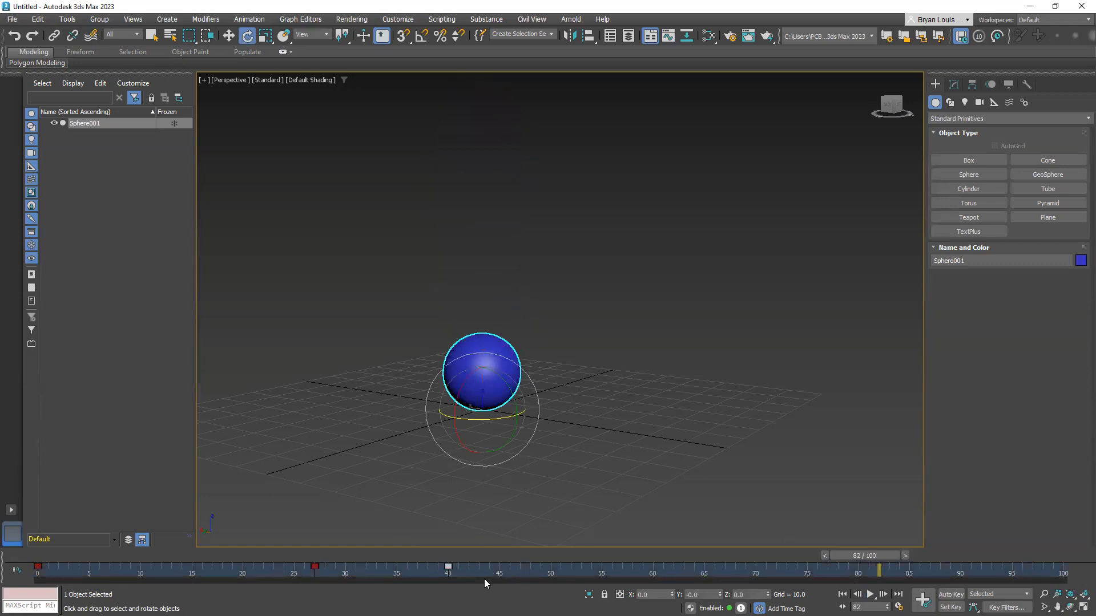
Move the sphere's key at frame 40 to frame 50 and play the animation from frame 0
drag(448, 565, 551, 573)
drag(874, 555, 37, 580)
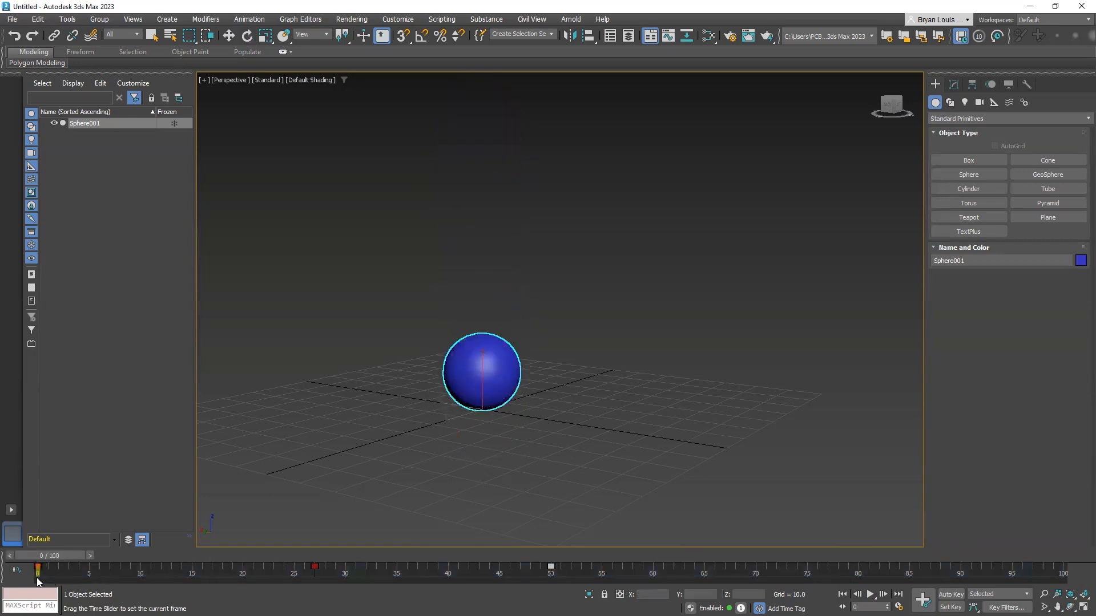
click(870, 596)
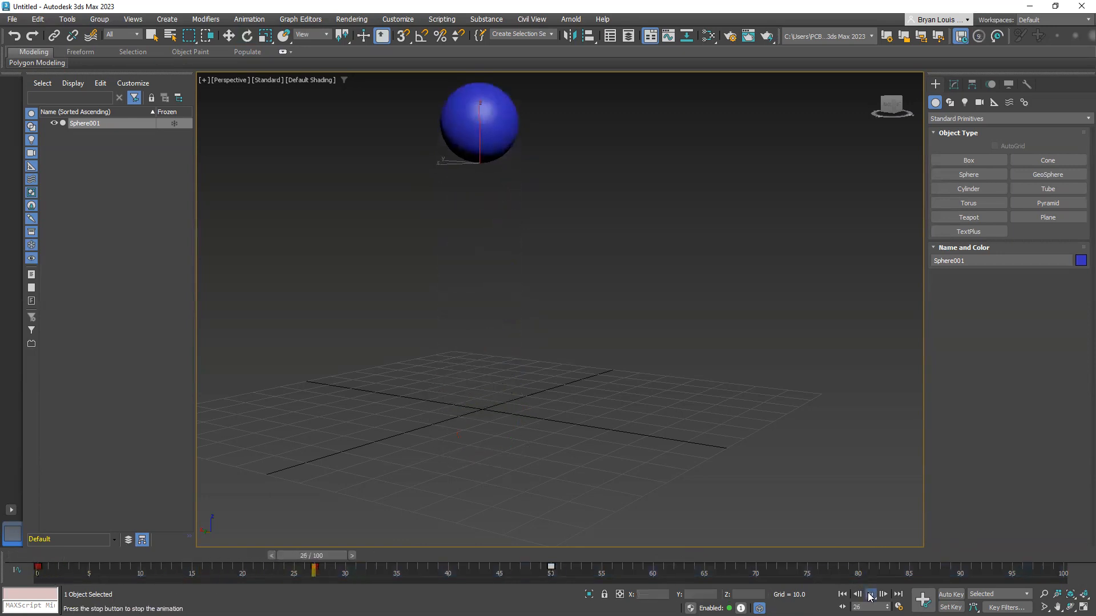
click(870, 595)
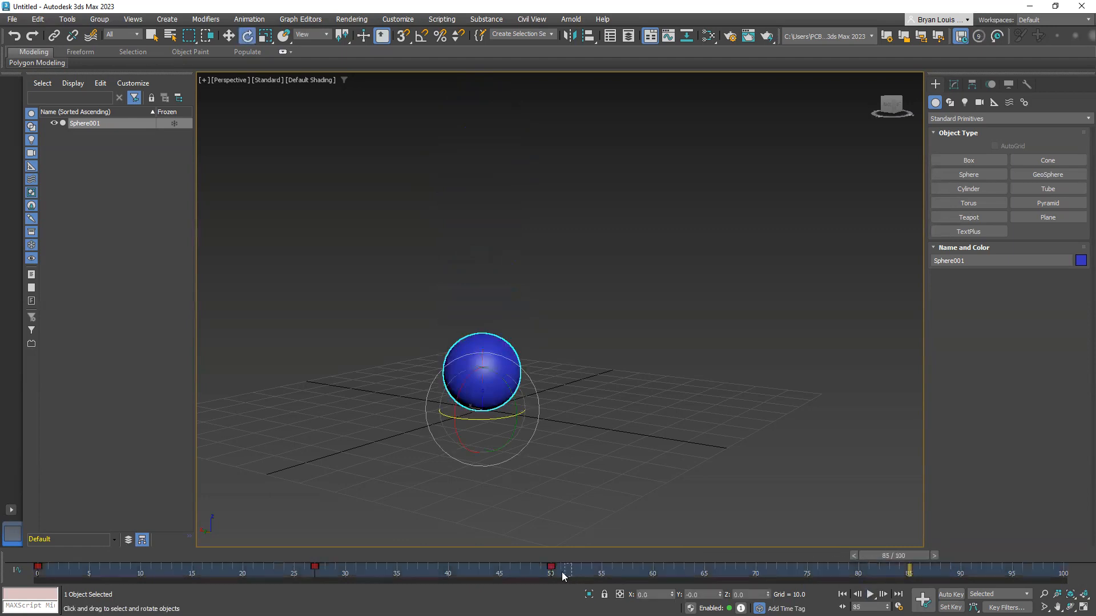
Move the sphere's last key to frame 48, then play the animation from frame 0 and stop it
drag(551, 566, 532, 567)
drag(881, 556, 50, 556)
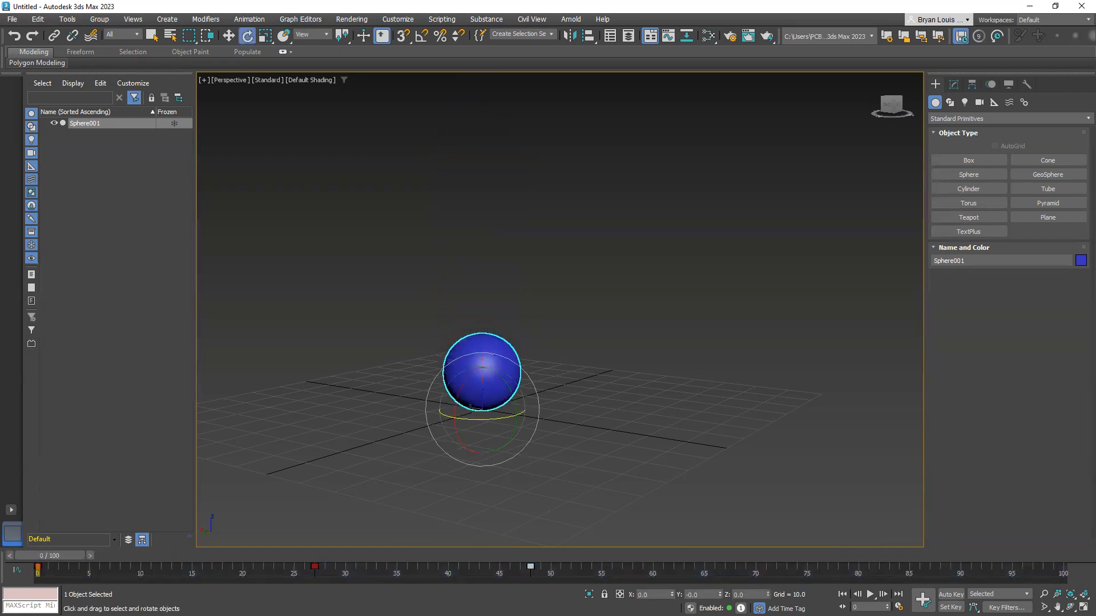
click(870, 595)
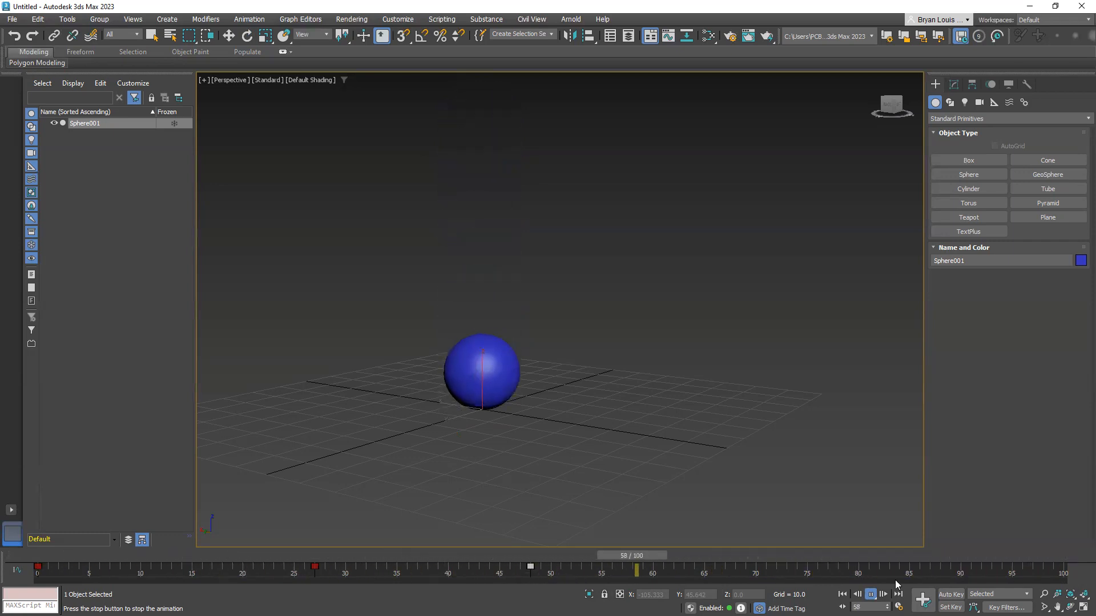
click(871, 595)
Shift the sphere's last key to frame 47 and replay the animation from frame 0
drag(546, 574, 514, 567)
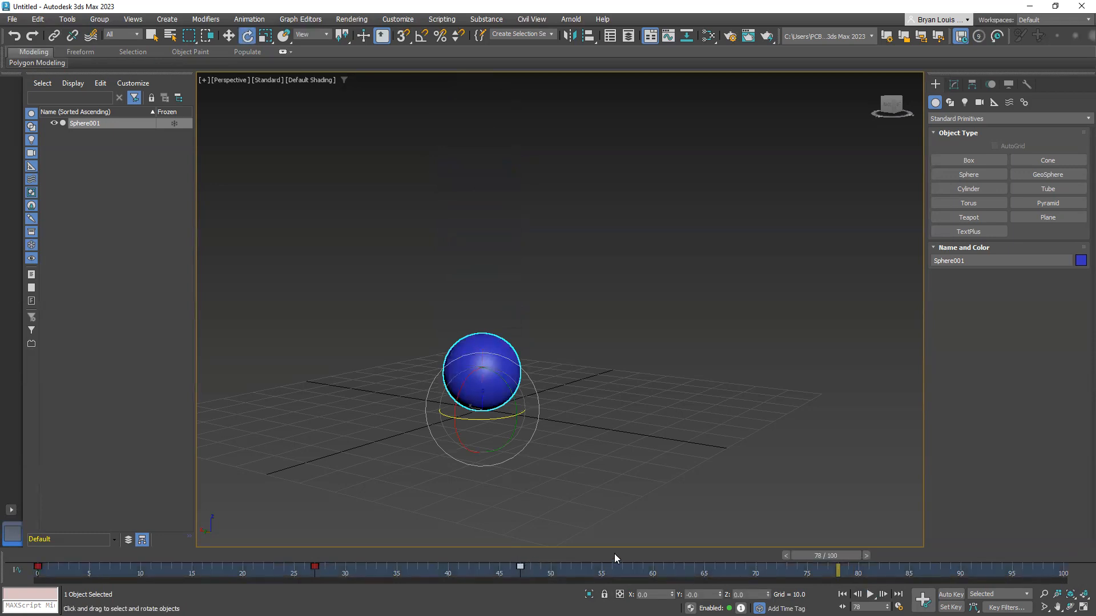
drag(832, 553, 34, 545)
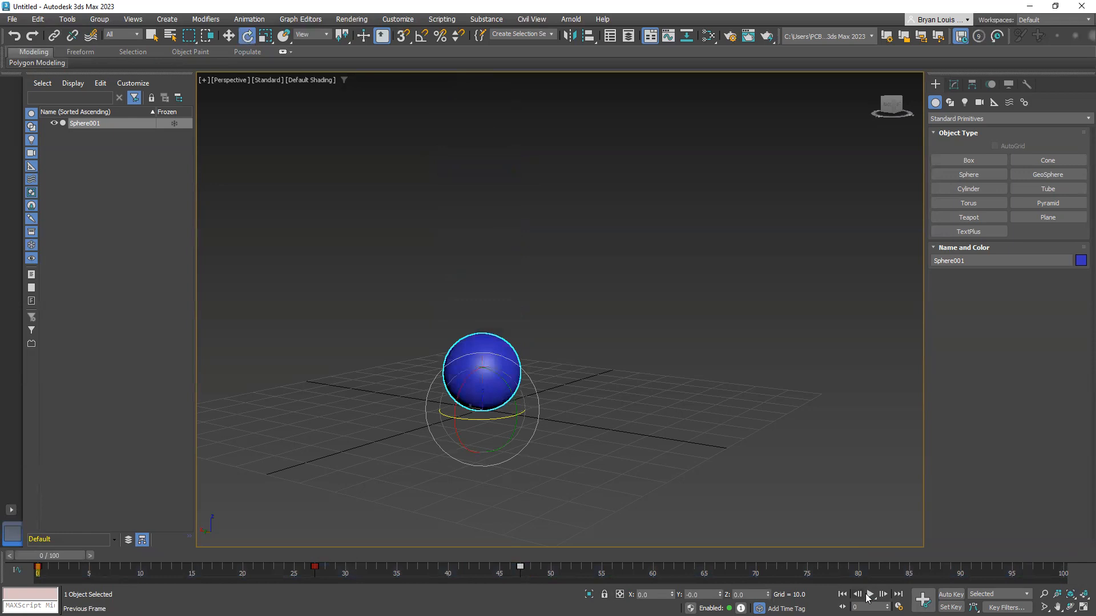
click(869, 594)
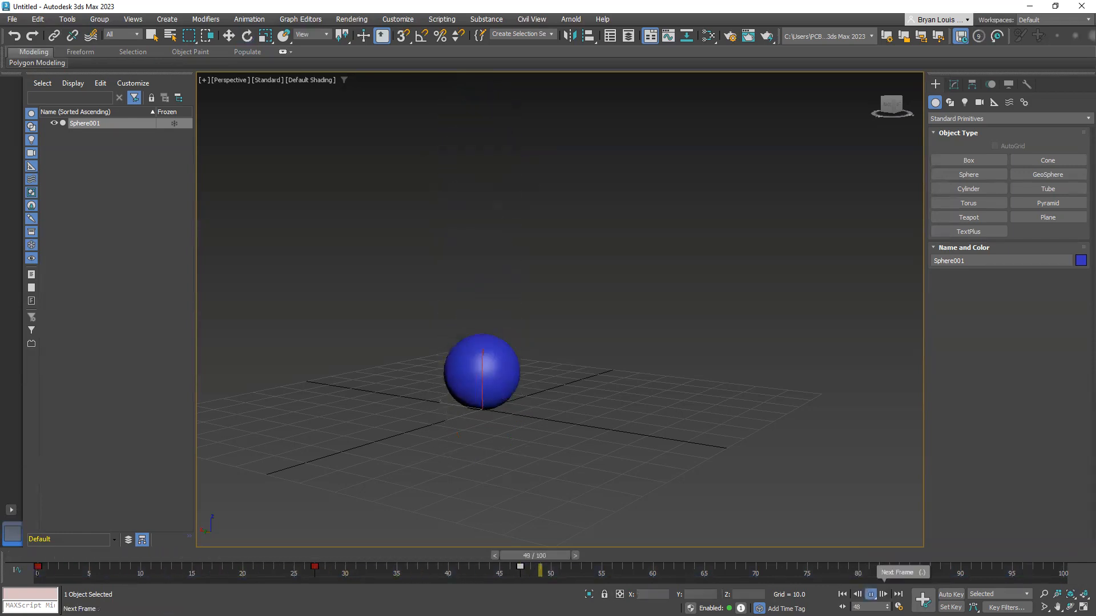
click(871, 595)
Place the sphere's last key at frame 48 and set the current time to frame 48
drag(546, 574, 528, 567)
drag(779, 555, 523, 576)
key(e)
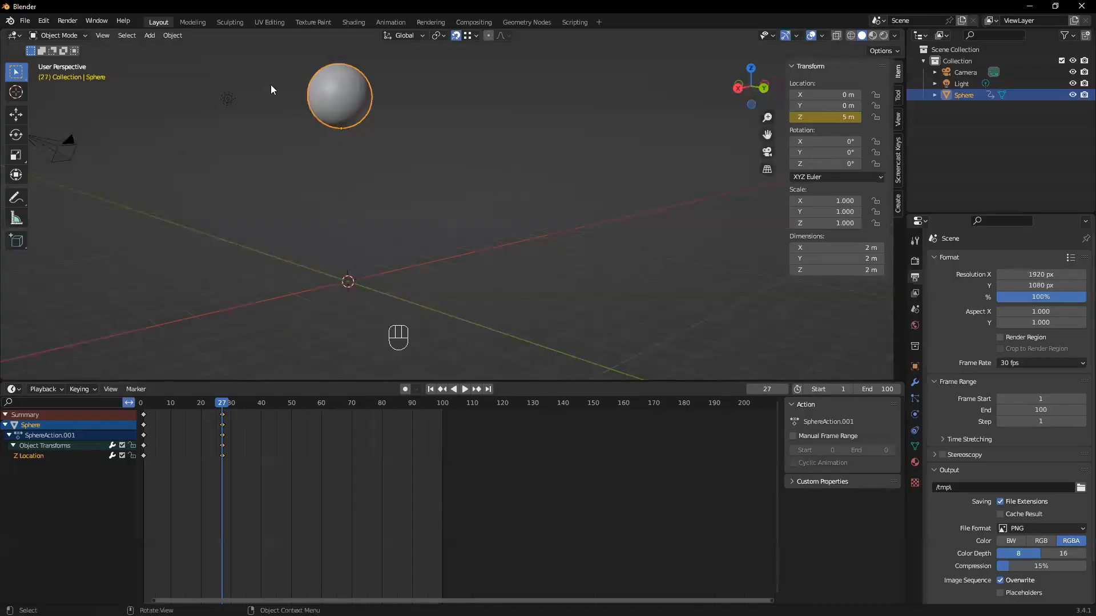
Switch to Blender, select the sphere and box-select its keyframes at frame 1
click(335, 88)
drag(158, 477, 137, 399)
middle_drag(293, 503, 351, 496)
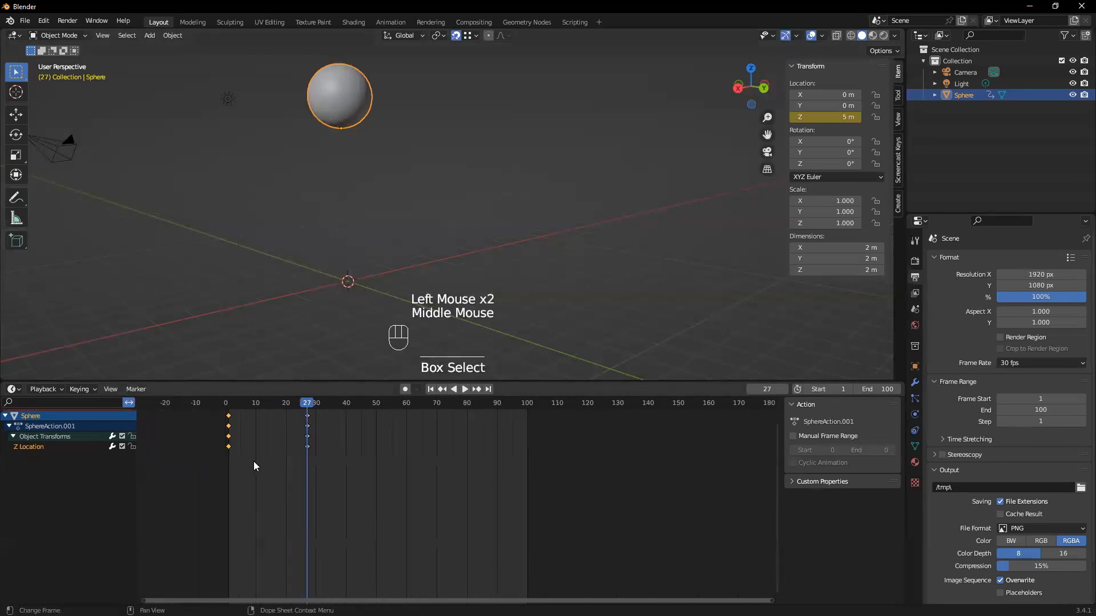
scroll(335, 483, up, 1)
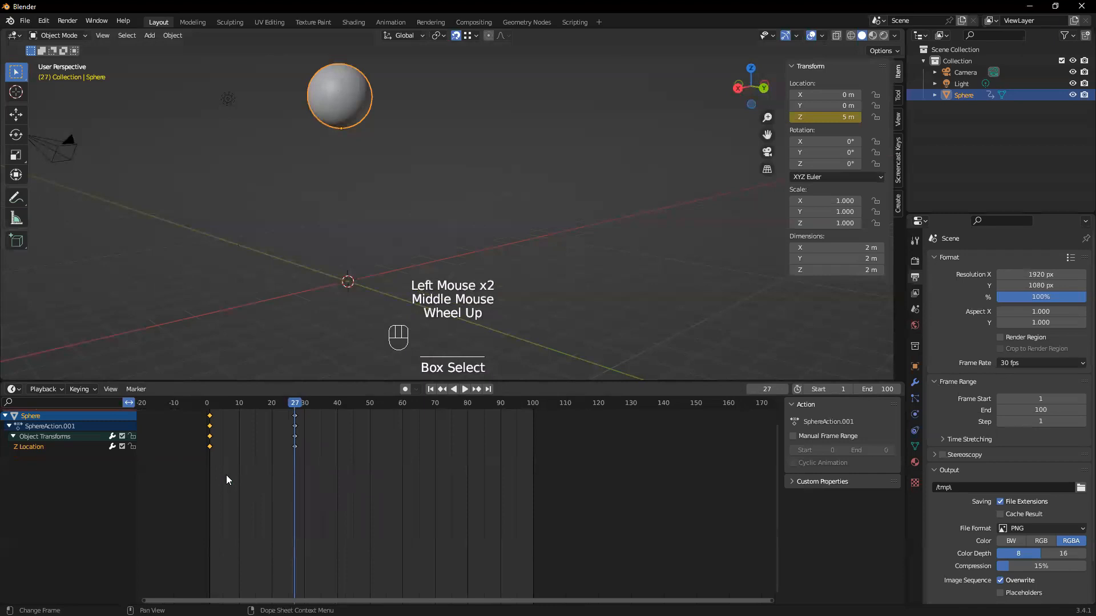
scroll(248, 493, up, 2)
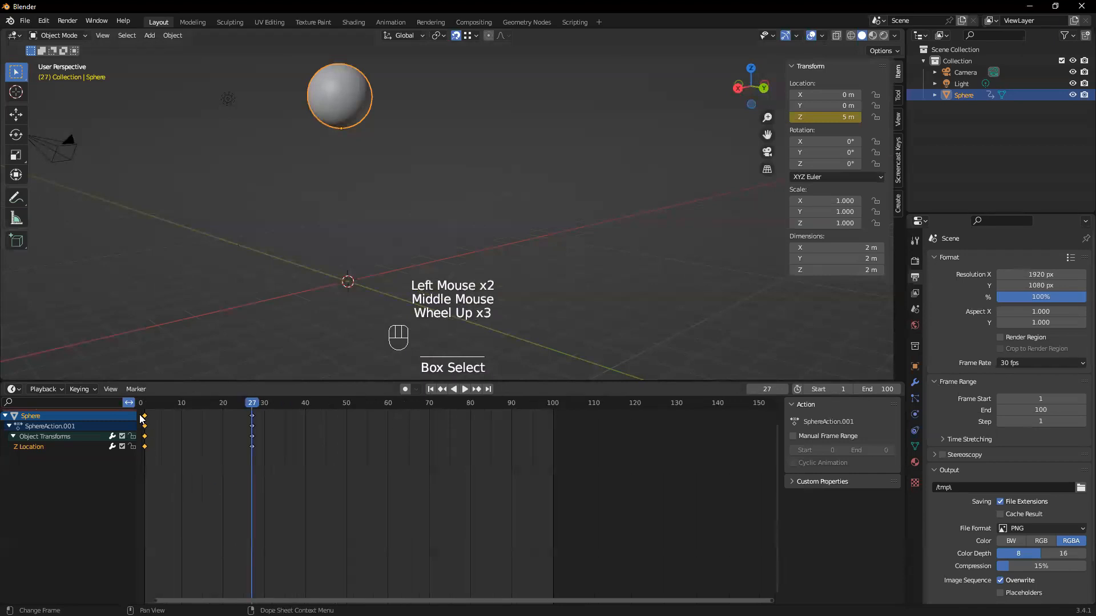
scroll(148, 425, down, 1)
click(194, 451)
scroll(326, 496, up, 1)
scroll(353, 490, down, 1)
Reselect the sphere, box-select its first keyframes and set the current frame to 1
click(245, 291)
middle_drag(216, 294, 357, 250)
click(356, 251)
drag(228, 498, 166, 396)
scroll(192, 436, up, 1)
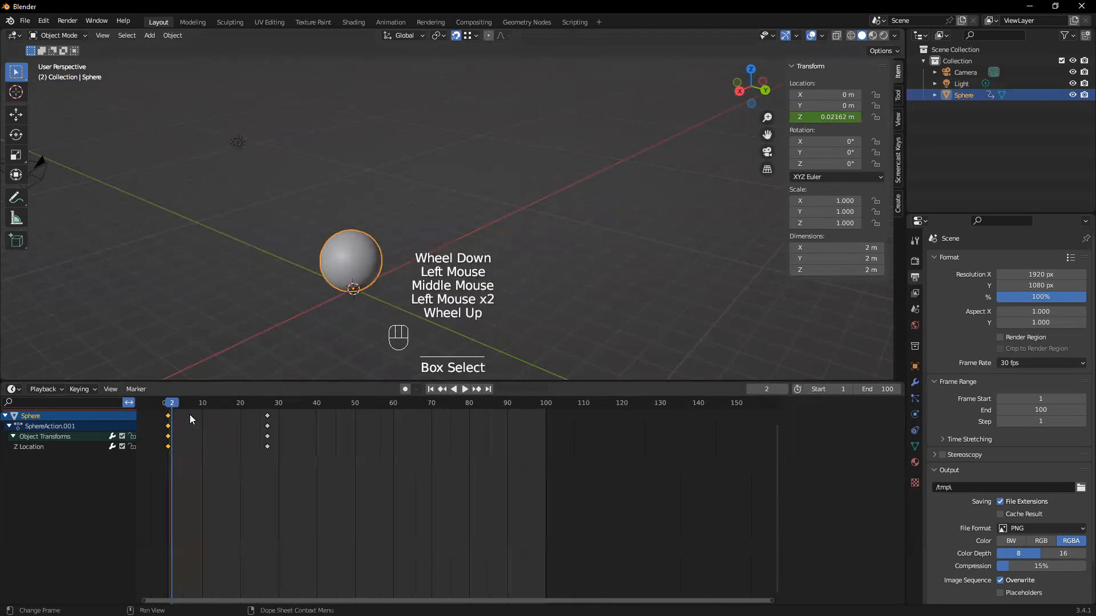
click(170, 437)
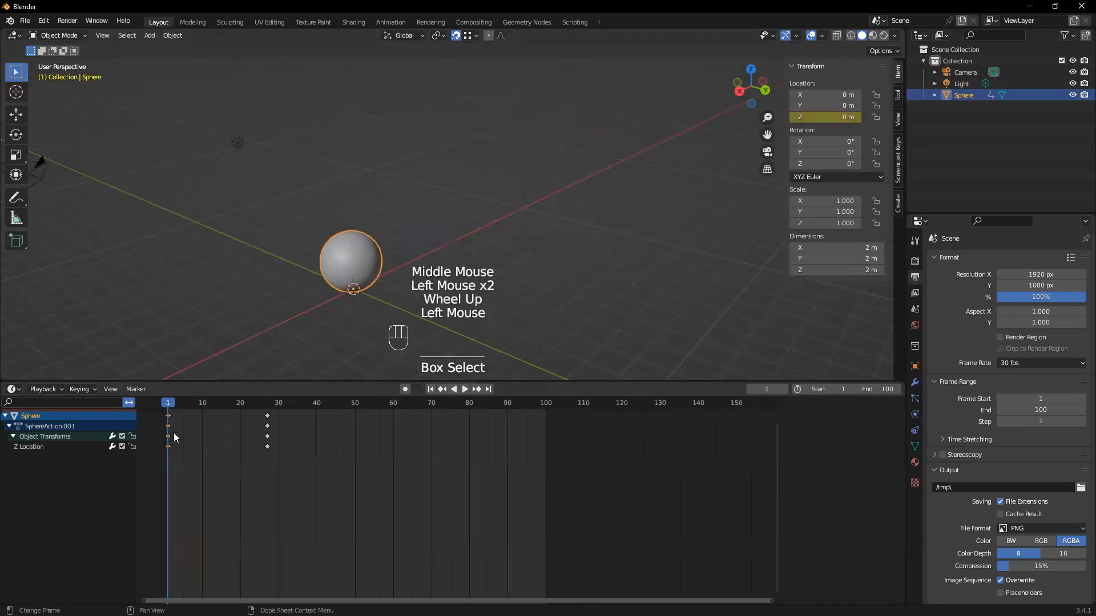
Duplicate the selected frame 1 keyframes to frame 48, then play and pause the animation
key(shift+d)
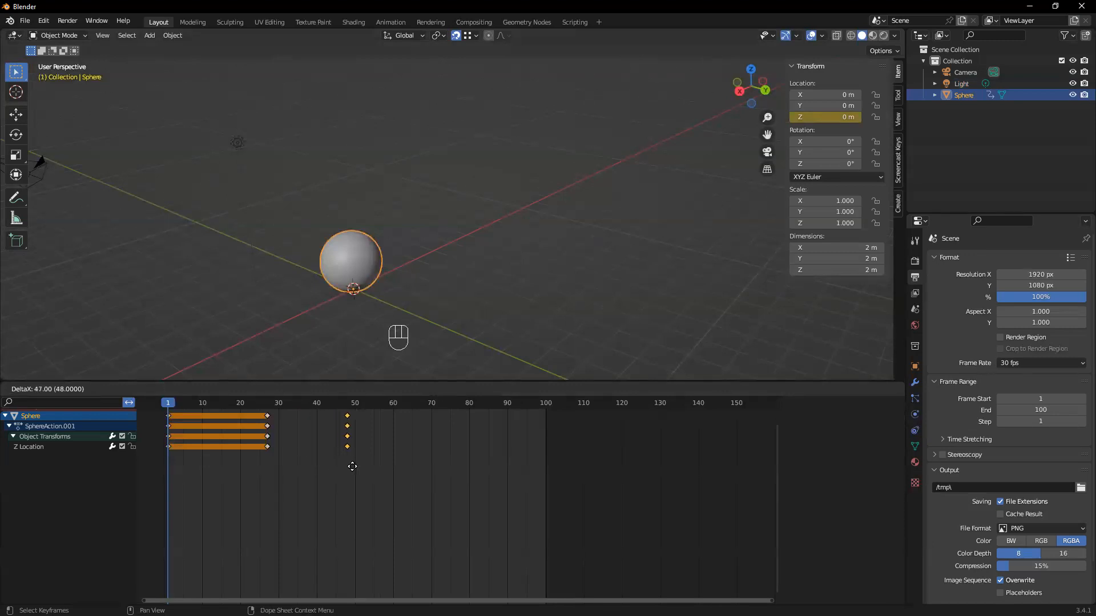
click(353, 466)
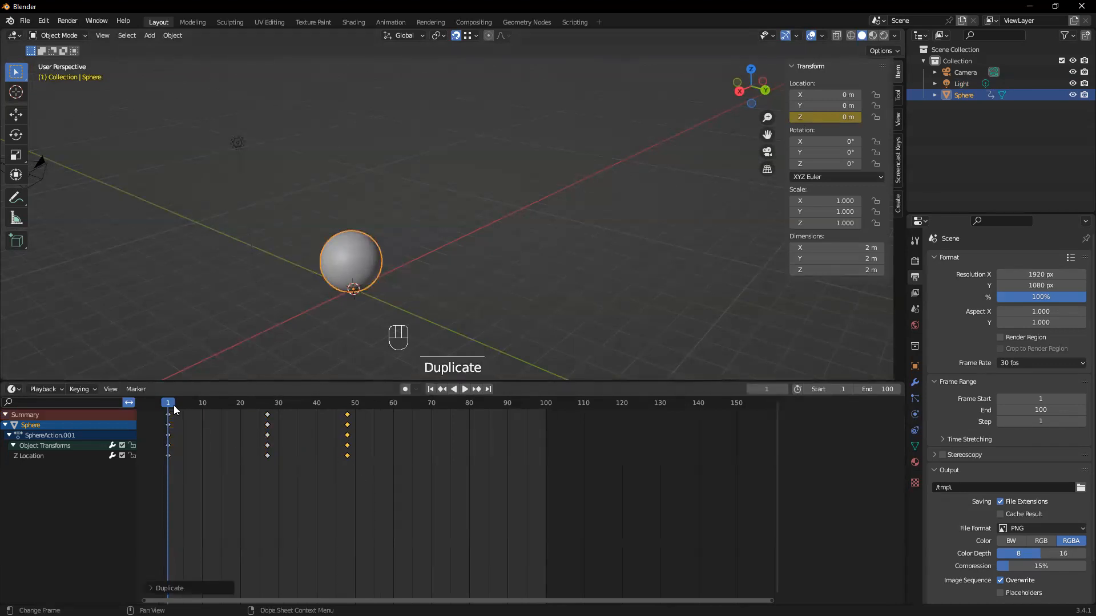
click(465, 390)
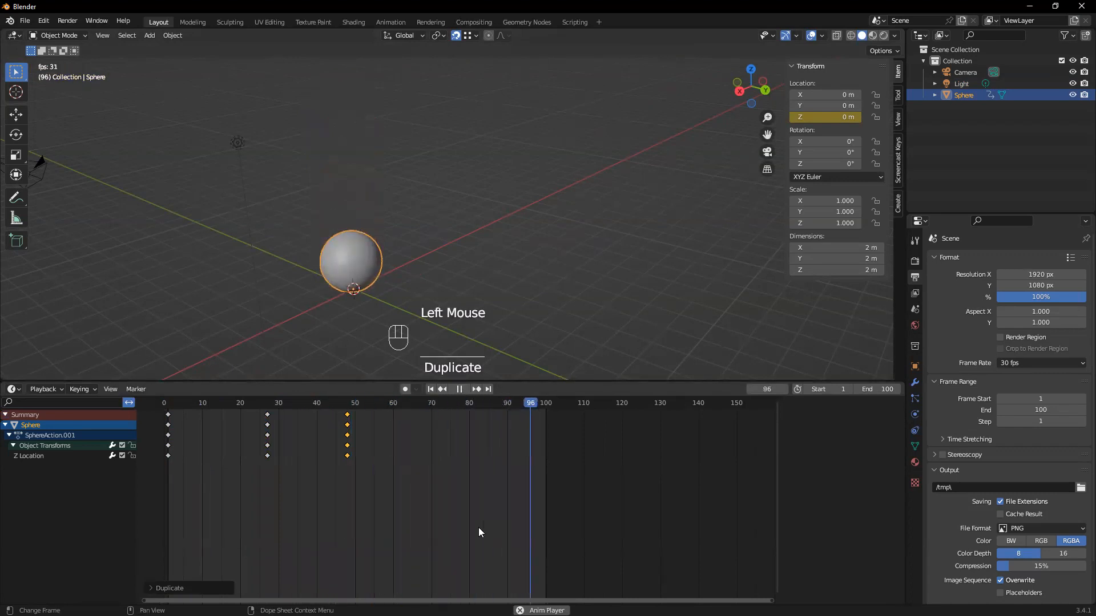
click(460, 389)
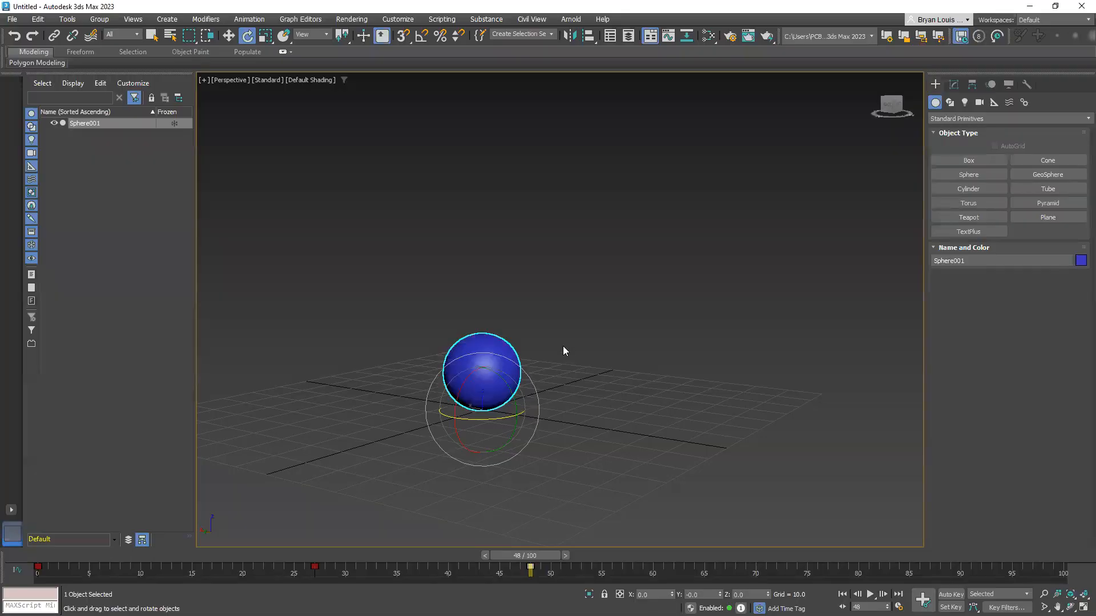
Switch to 3ds Max, go back to frame 0 and advance the time slider to frame 2
middle_drag(583, 407, 615, 376)
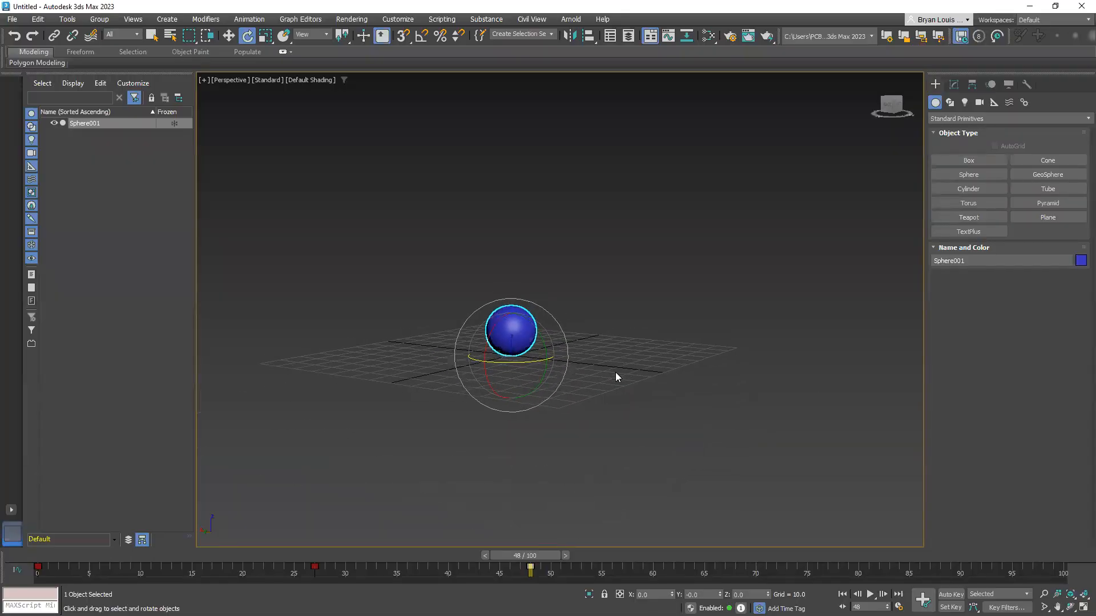
drag(539, 555, 66, 555)
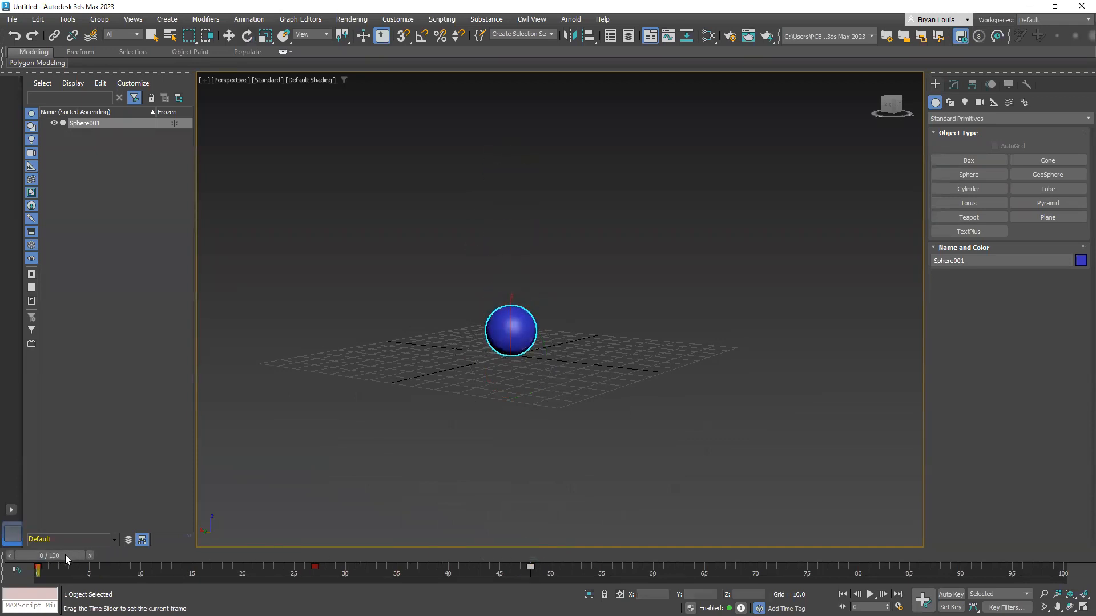
alt+middle_drag(592, 388, 719, 442)
scroll(559, 379, up, 8)
alt+middle_drag(719, 442, 555, 489)
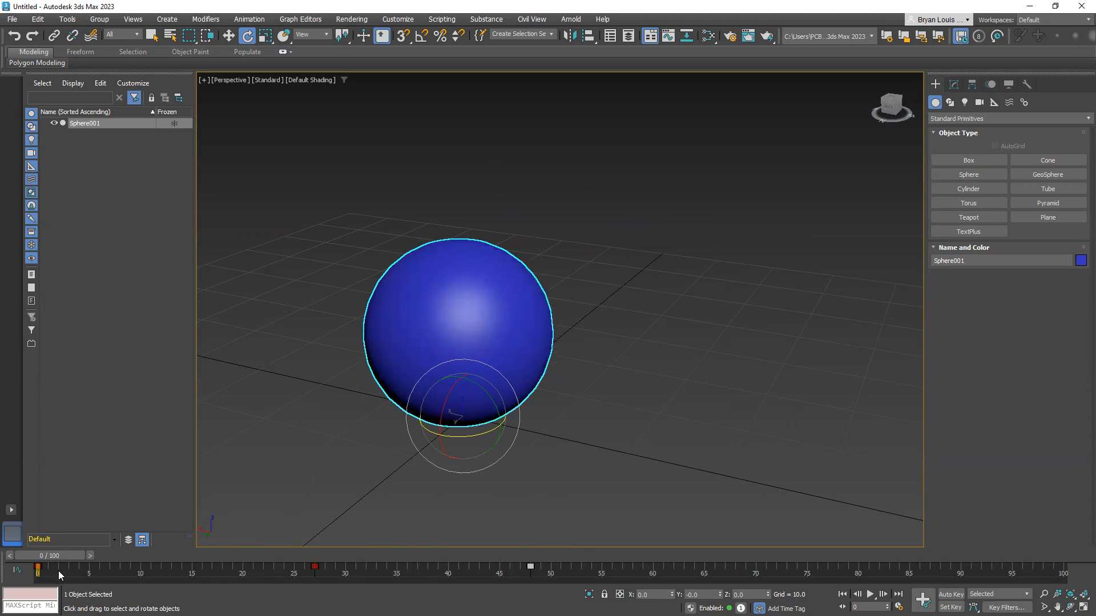
alt+middle_drag(522, 453, 475, 448)
mouse_move(53, 555)
mouse_down()
mouse_move(80, 559)
mouse_move(65, 556)
mouse_up()
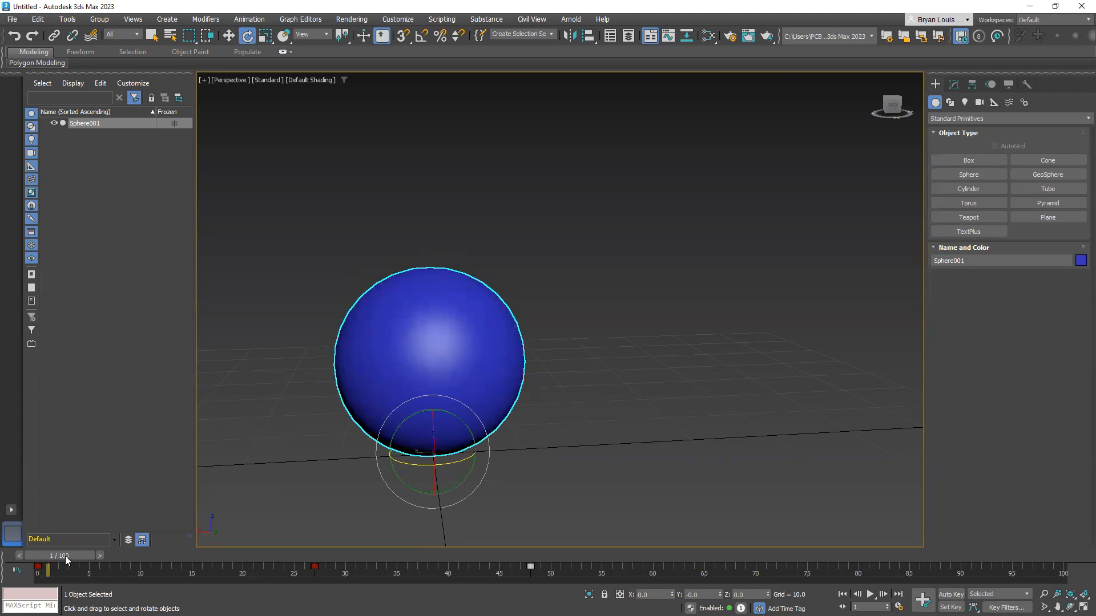
mouse_move(54, 556)
mouse_down()
mouse_move(64, 554)
mouse_move(45, 561)
mouse_move(86, 555)
mouse_move(34, 556)
mouse_move(80, 565)
mouse_move(56, 567)
mouse_move(318, 571)
mouse_move(46, 572)
mouse_move(59, 574)
mouse_up()
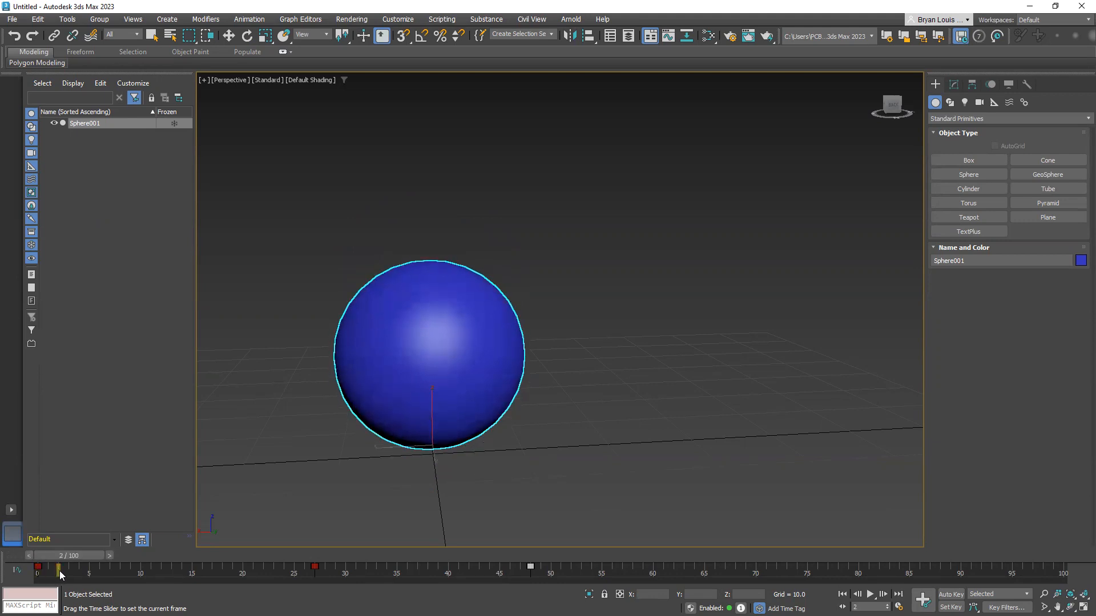
Select the sphere's key at frame 0 and copy it to frame 2
key(e)
click(38, 567)
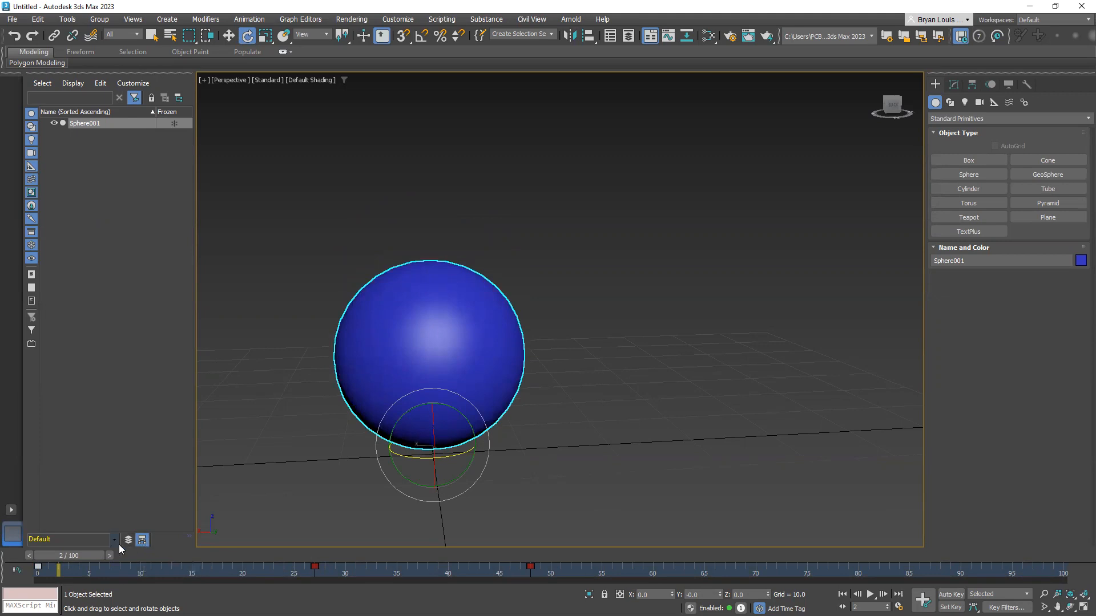
alt+middle_drag(257, 491, 330, 471)
drag(74, 558, 29, 554)
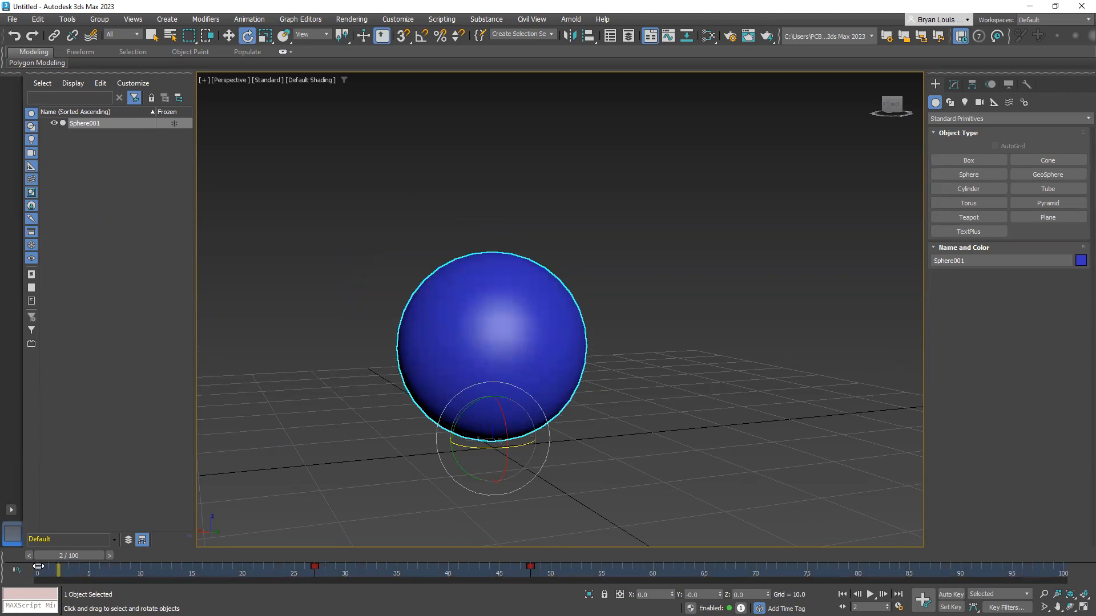
mouse_move(38, 566)
shift+mouse_down()
mouse_move(95, 558)
mouse_move(47, 557)
mouse_move(80, 565)
mouse_move(57, 551)
mouse_move(83, 547)
mouse_move(45, 554)
mouse_move(80, 550)
mouse_move(69, 552)
shift+mouse_up()
key(e)
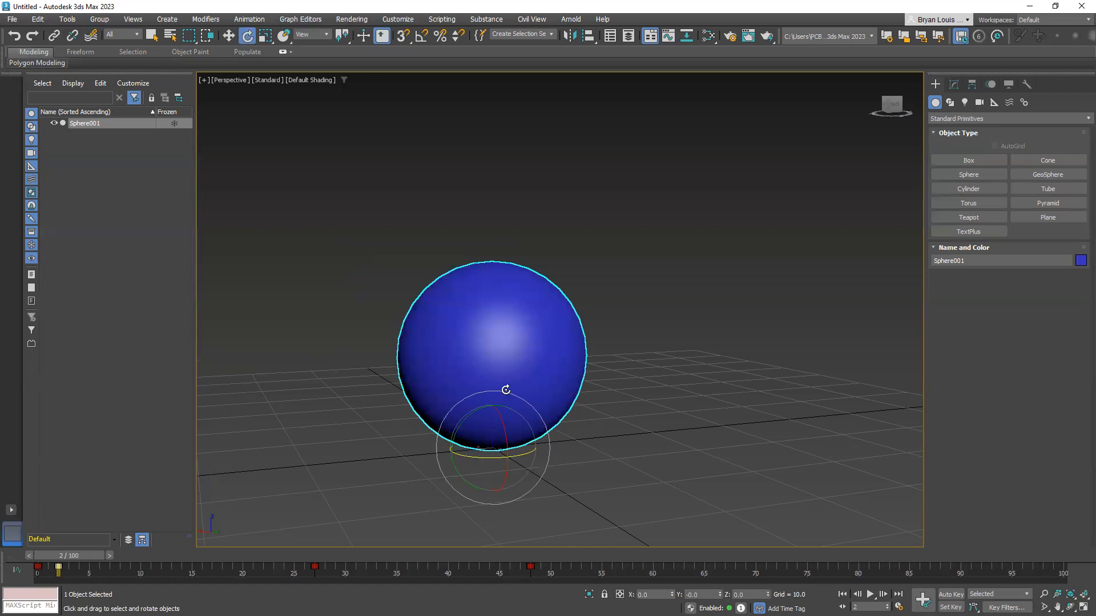
Try to squash the sphere along its Z axis at frame 2 with the Scale tool, and undo the scaling
key(r)
drag(490, 397, 499, 491)
alt+middle_drag(506, 465, 508, 442)
drag(496, 393, 502, 399)
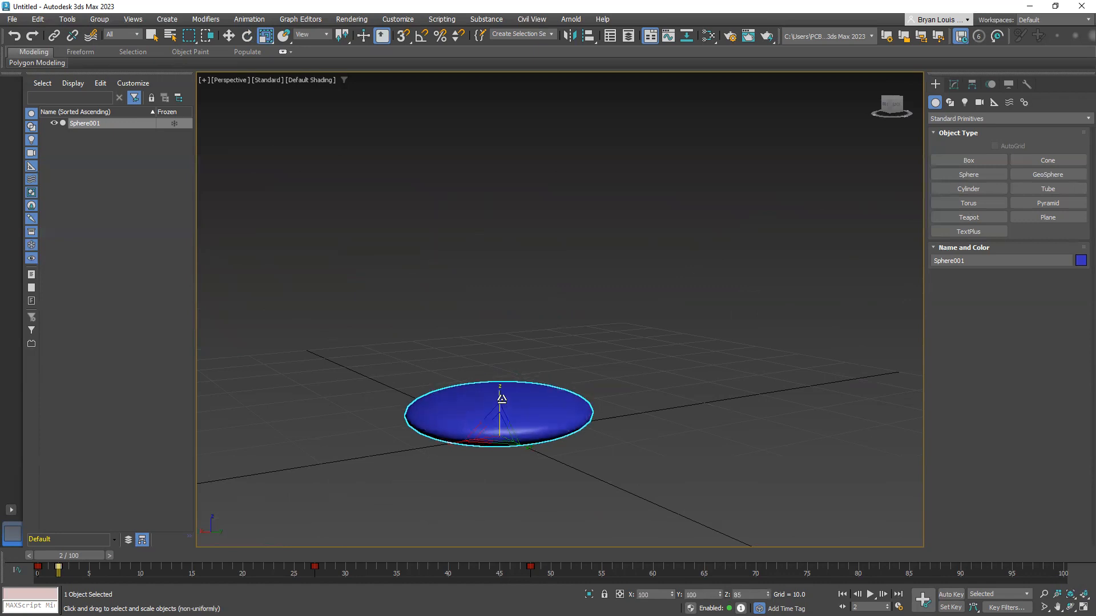
key(ctrl+z)
key(ctrl+z)
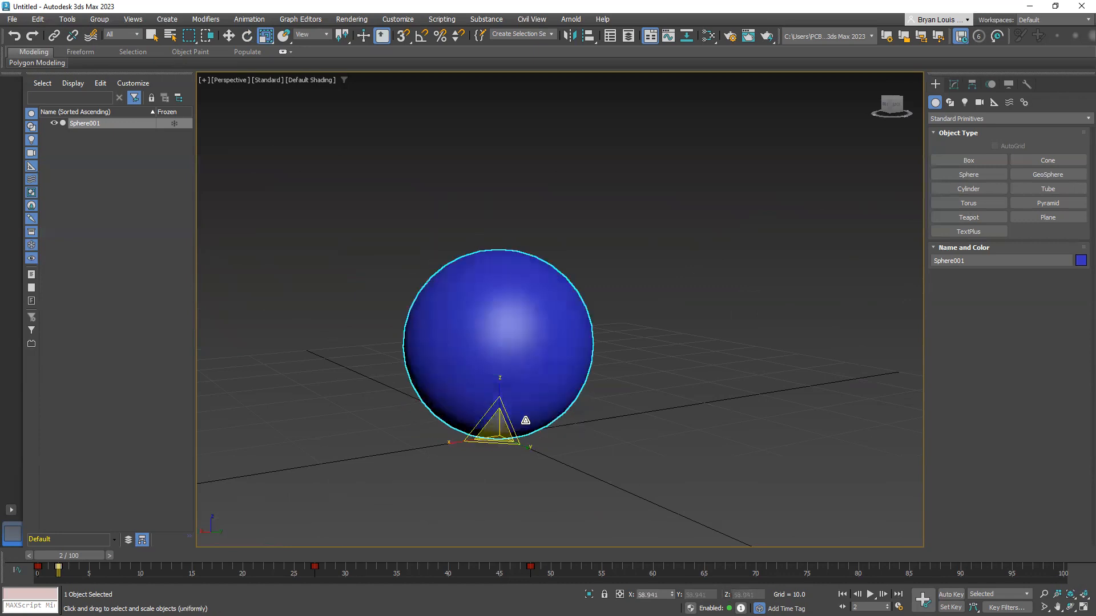
mouse_move(454, 468)
alt+middle_down()
mouse_move(505, 449)
mouse_move(529, 456)
mouse_move(475, 463)
alt+middle_up()
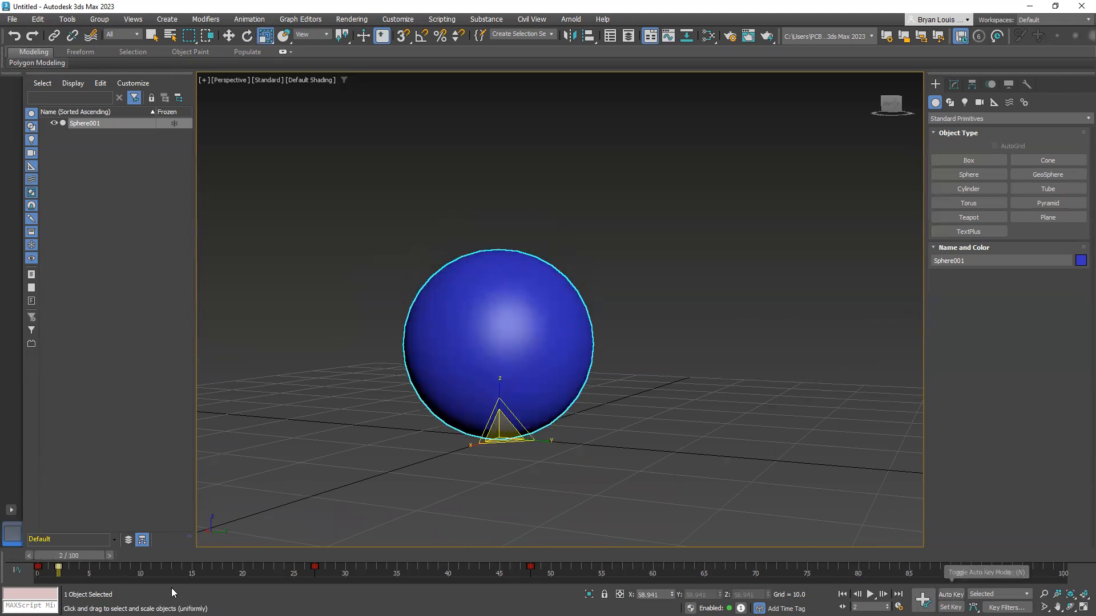
mouse_move(68, 558)
mouse_down()
mouse_move(86, 560)
mouse_move(74, 558)
mouse_up()
key(r)
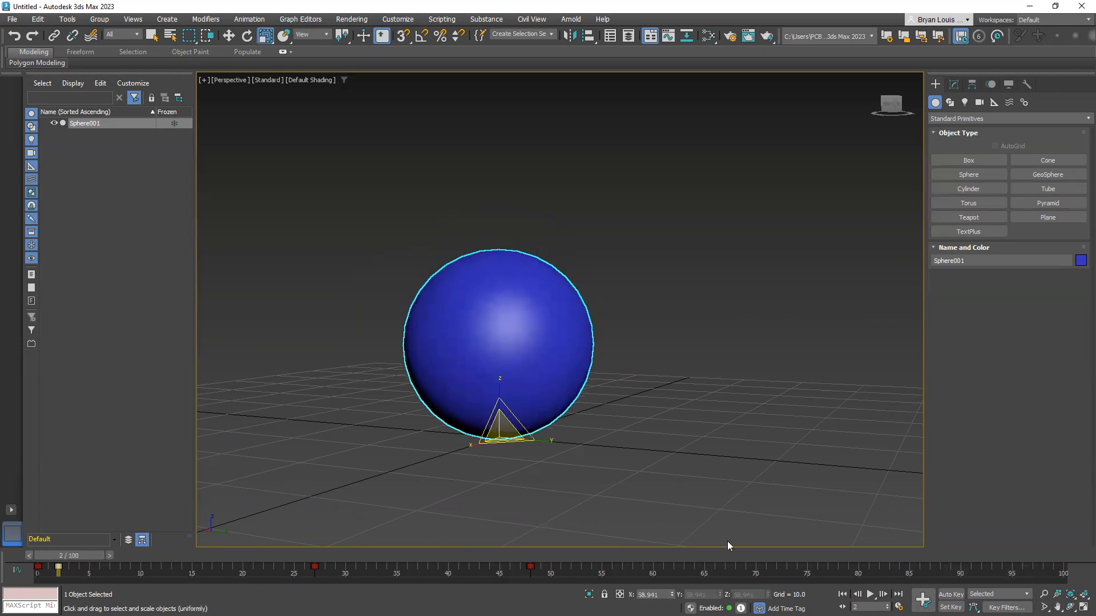
Turn on Auto Key and squash the sphere along its Z axis to about 26 percent at frame 2
click(949, 594)
click(68, 556)
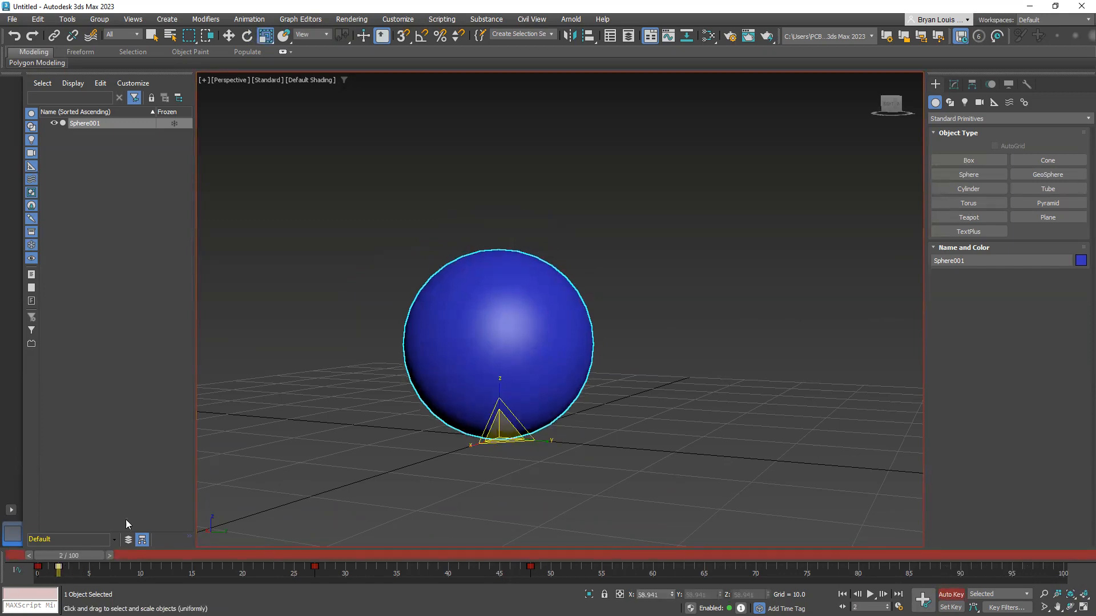
alt+middle_drag(512, 474, 460, 471)
key(r)
drag(499, 381, 512, 497)
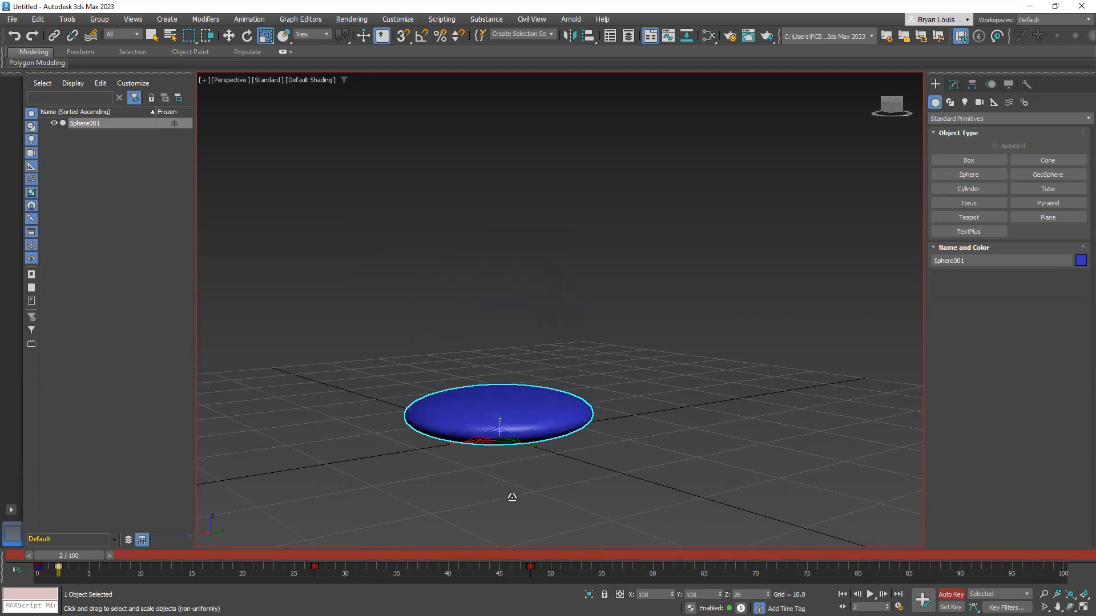
Play the squash animation from frame 0 and return the time slider to frame 2
drag(56, 557, 35, 557)
click(869, 594)
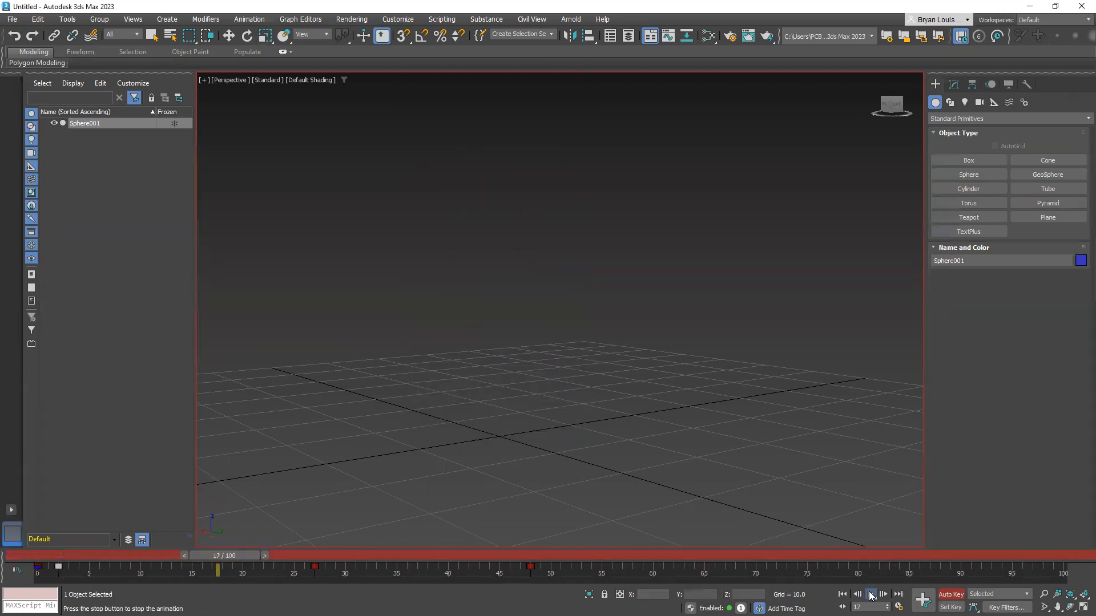
drag(273, 561, 80, 558)
key(r)
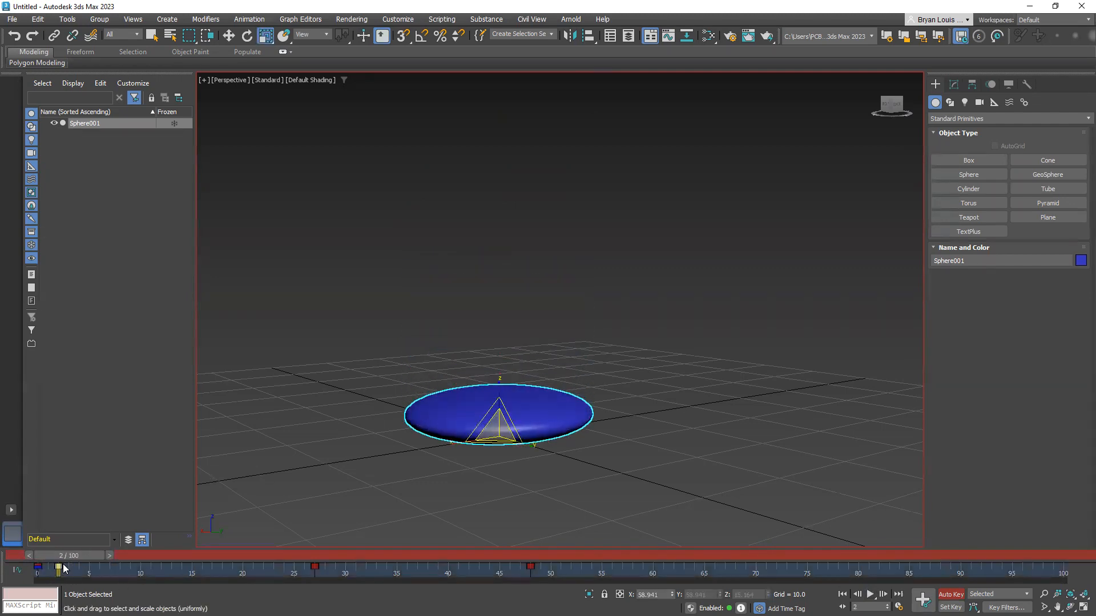
Retime the squash key from frame 2 to frame 5 and on to frame 7, replaying the animation from frame 0
drag(59, 567, 89, 567)
key(Home)
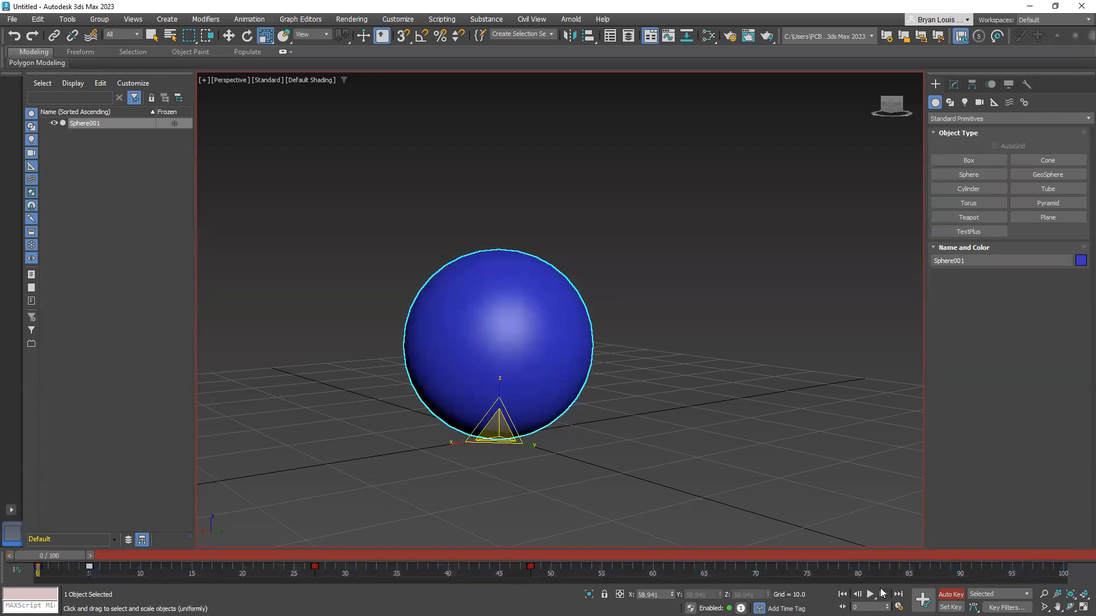
click(870, 595)
mouse_move(259, 556)
mouse_down()
mouse_move(104, 557)
mouse_move(92, 570)
mouse_move(109, 568)
mouse_move(40, 552)
mouse_move(161, 573)
mouse_up()
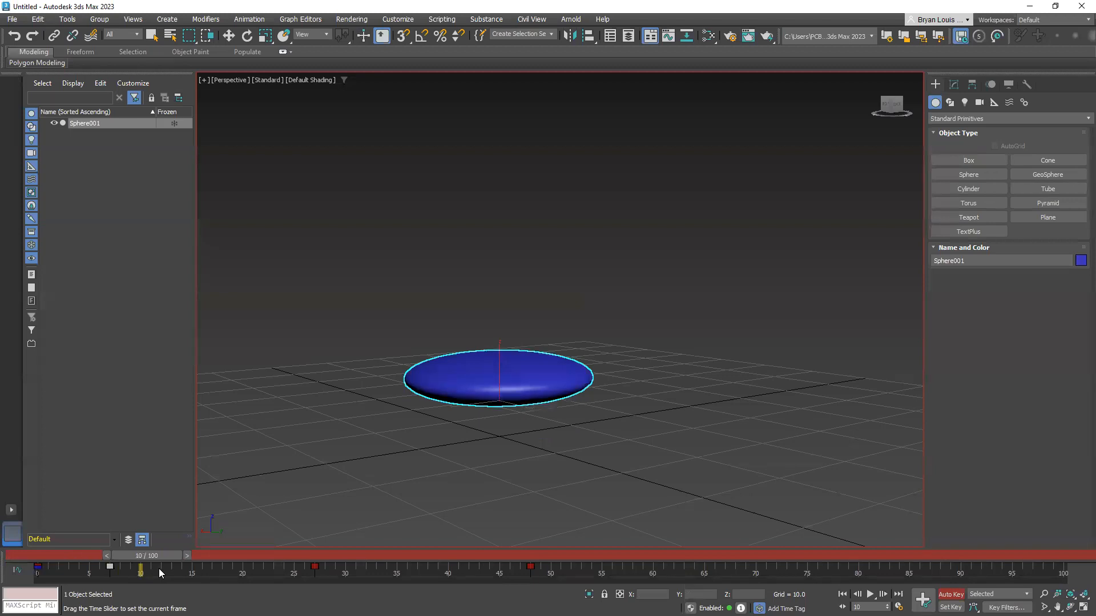
Duplicate the sphere's frame 7 key to frame 10 and stretch the sphere upward along its Z axis there
drag(159, 570, 128, 567)
key(r)
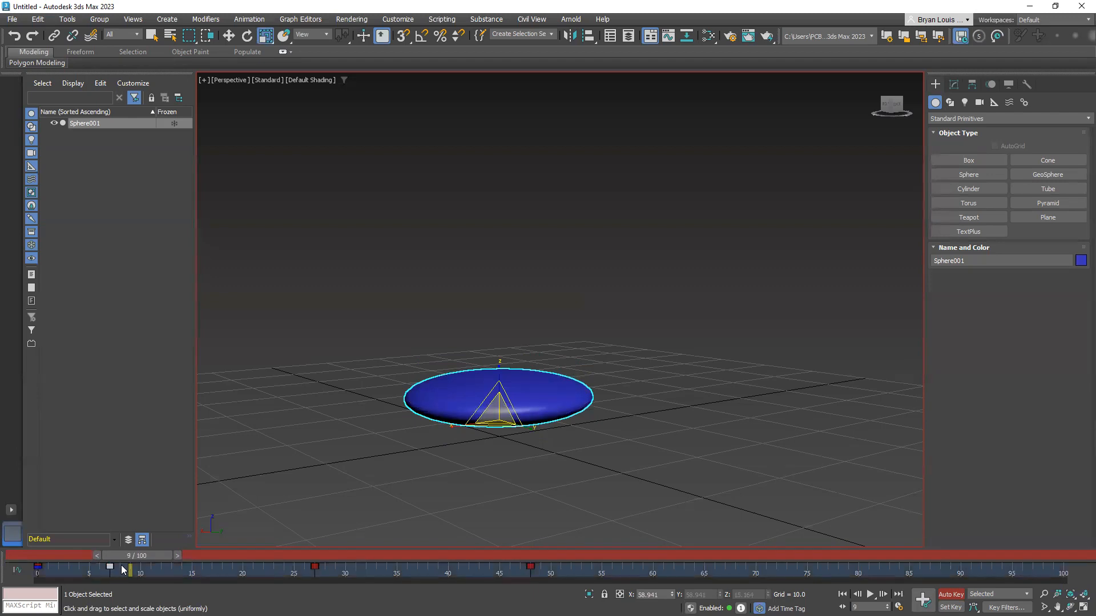
mouse_move(110, 567)
shift+mouse_down()
mouse_move(141, 573)
mouse_move(118, 556)
mouse_move(152, 558)
mouse_move(107, 558)
mouse_move(149, 566)
shift+mouse_up()
key(r)
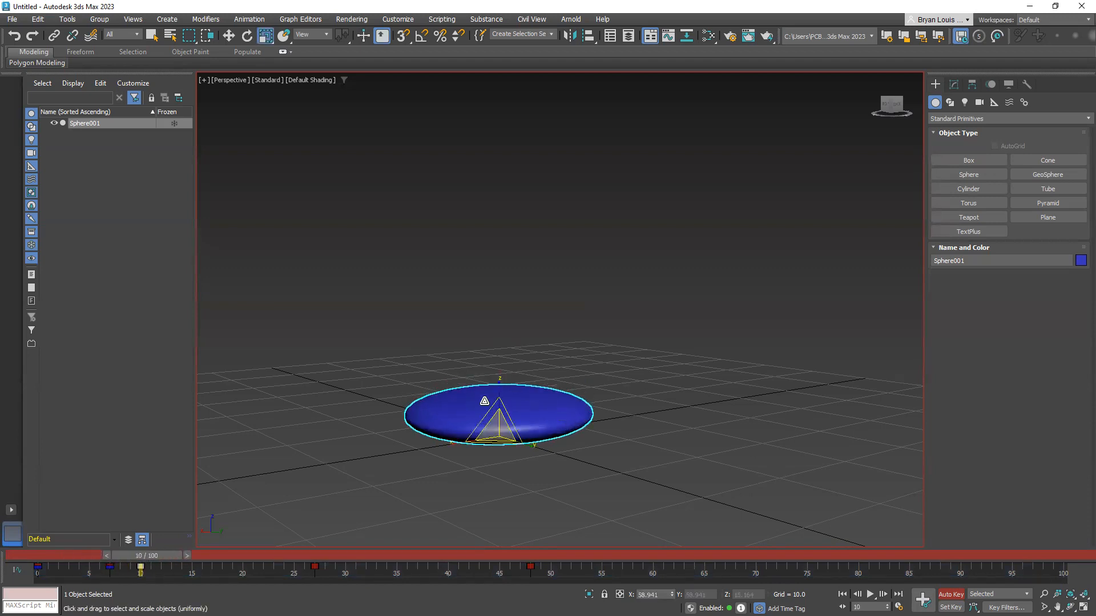
drag(499, 396, 496, 198)
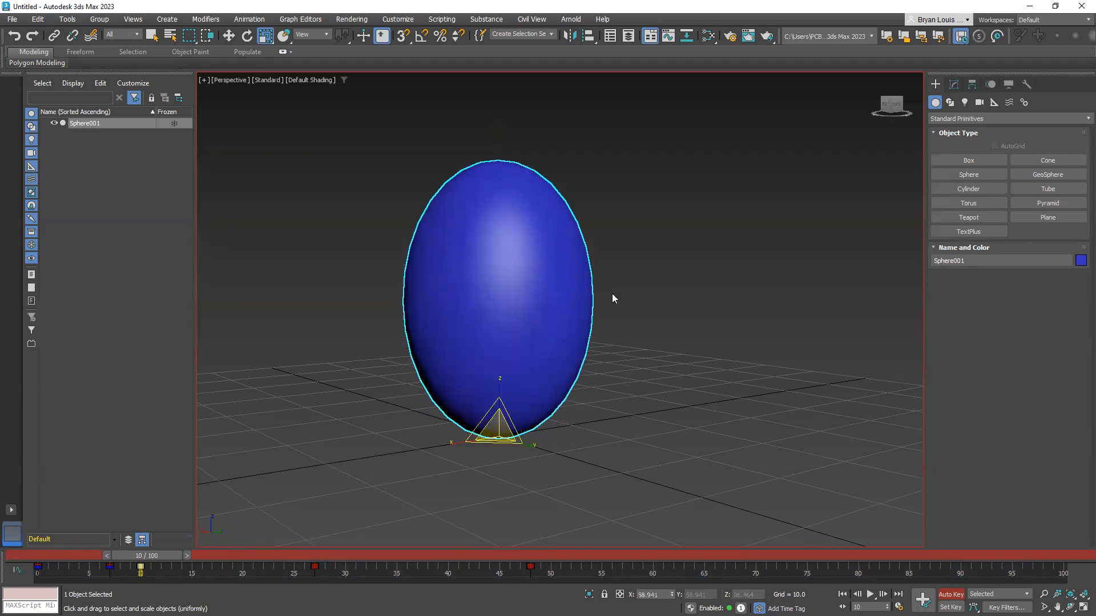
Go to frame 27, try setting the sphere's scale value to 1, and undo the change
scroll(633, 357, down, 8)
drag(147, 556, 322, 572)
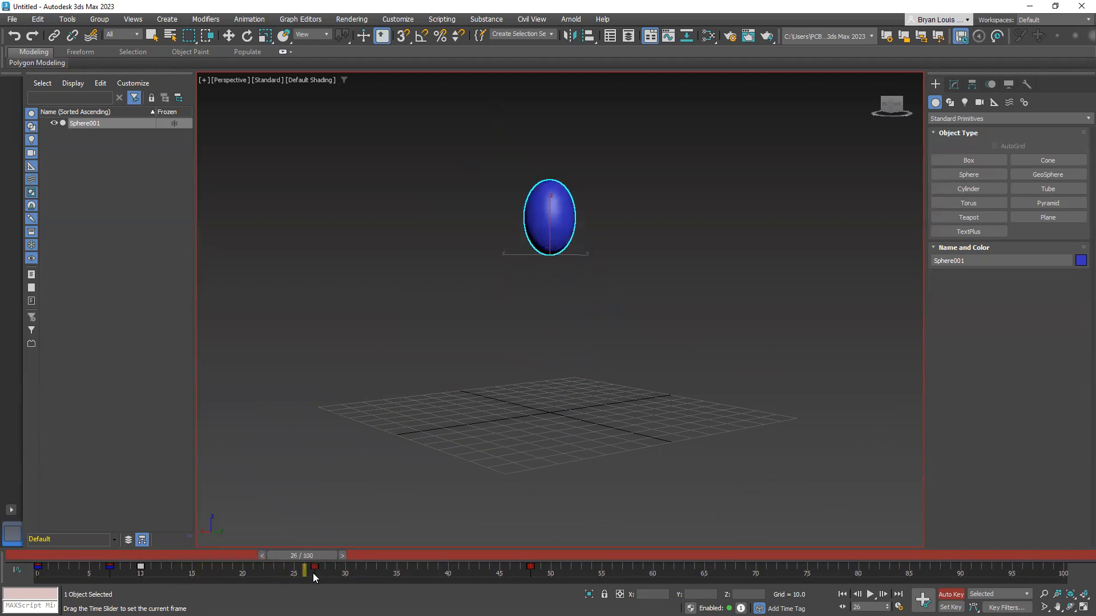
key(r)
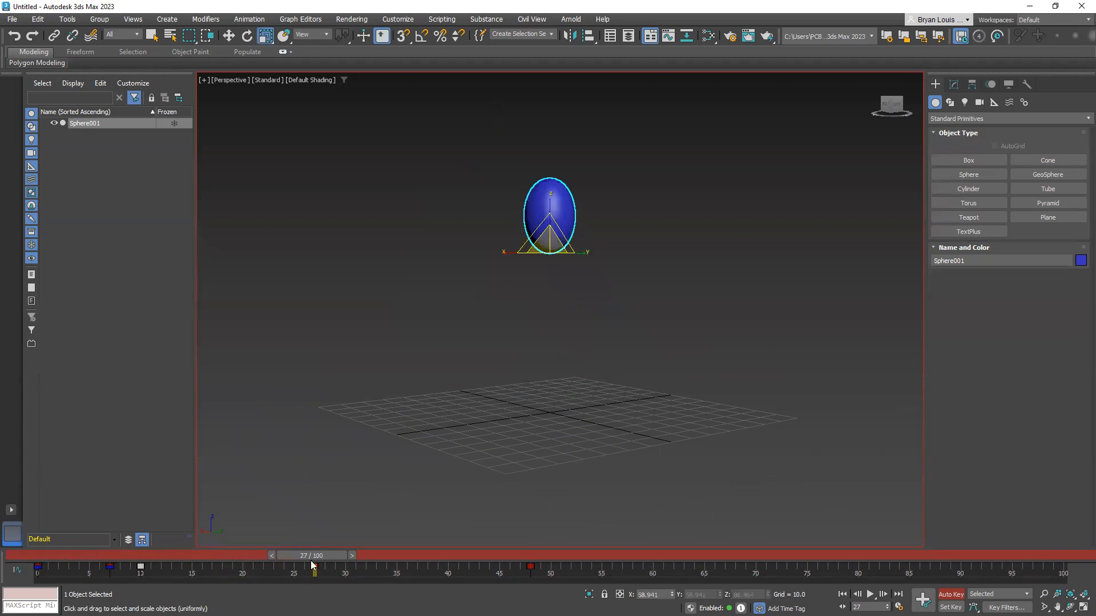
mouse_move(318, 553)
mouse_down()
mouse_move(125, 555)
mouse_move(336, 554)
mouse_up()
key(r)
click(656, 596)
text(1)
key(Return)
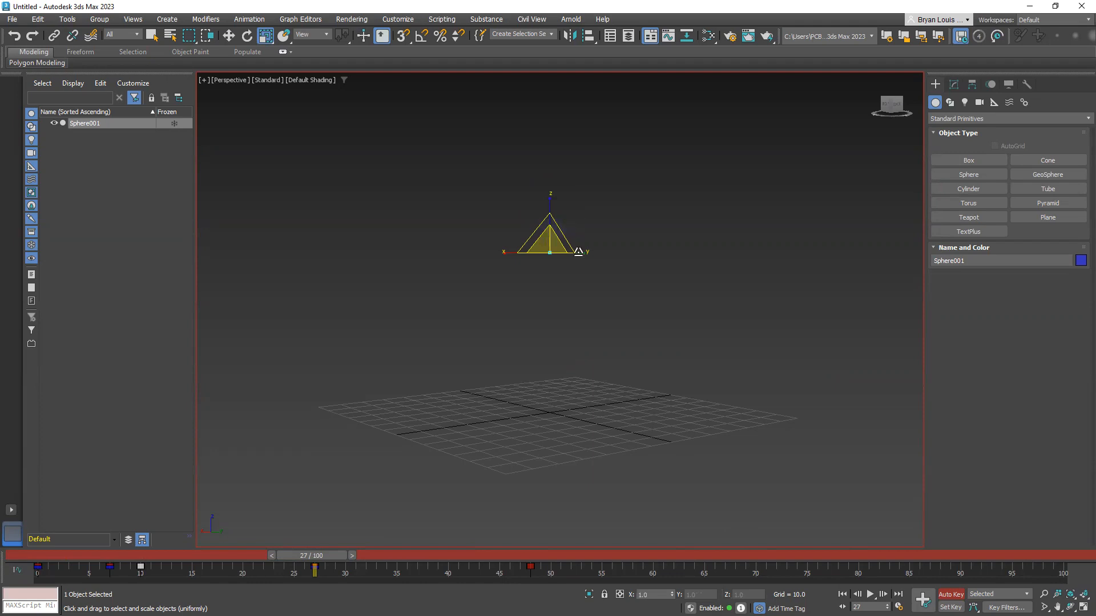
key(ctrl+z)
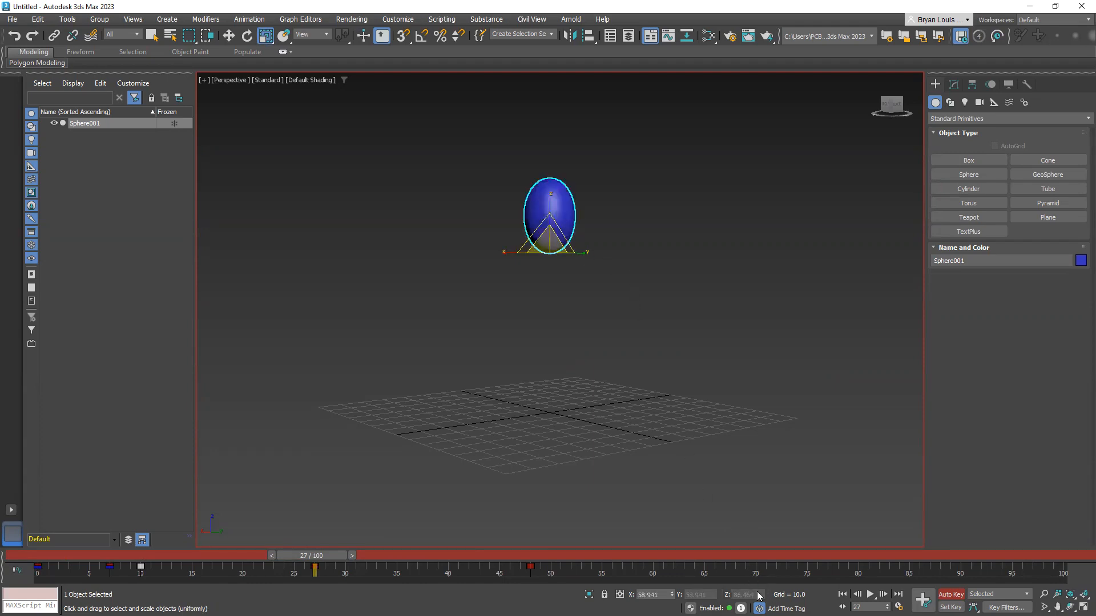
Scrub to frame 34 and undo the frame 10 stretch along with the preceding squash key edits
drag(334, 553, 400, 551)
key(ctrl+z)
key(ctrl+z)
key(ctrl+z)
key(ctrl+z)
key(ctrl+z)
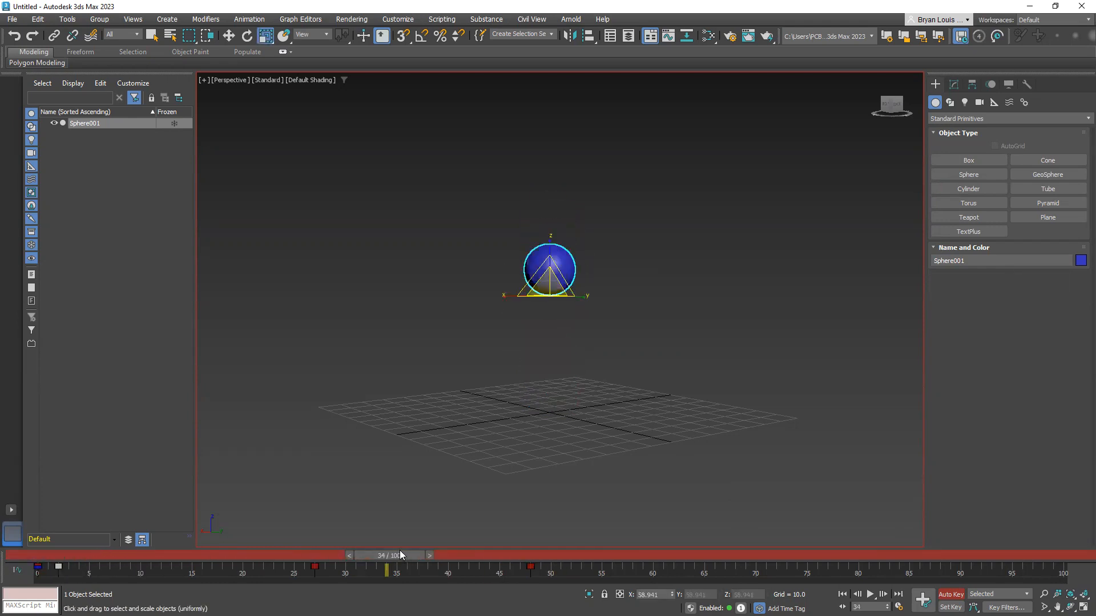
Copy the sphere's frame 0 key to frame 5 and squash the sphere along its Z axis there
drag(370, 557, 91, 568)
key(r)
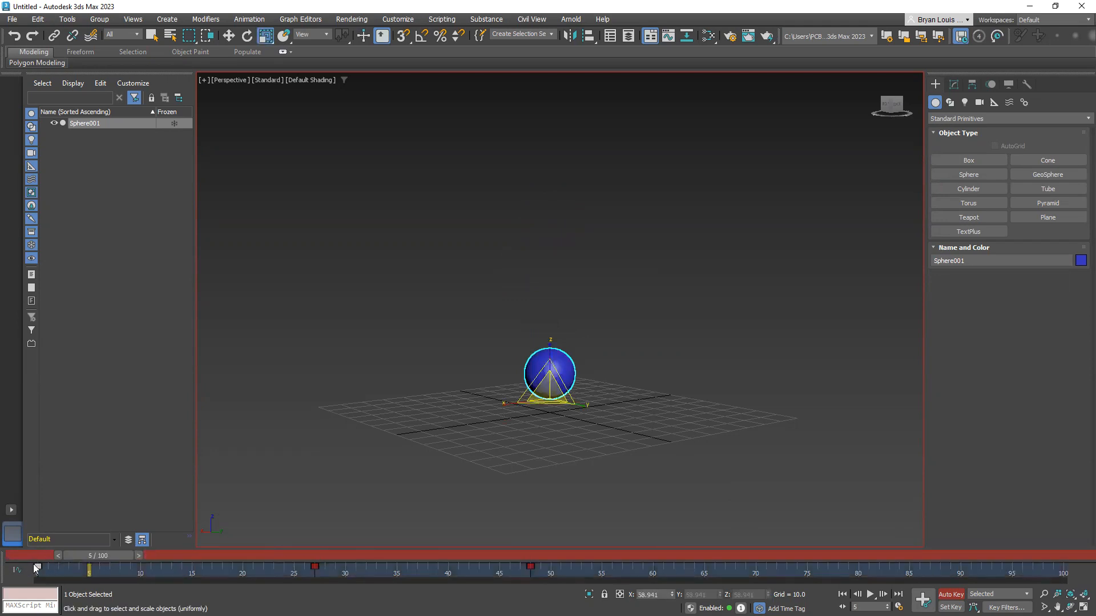
shift+drag(38, 567, 81, 555)
drag(545, 368, 545, 428)
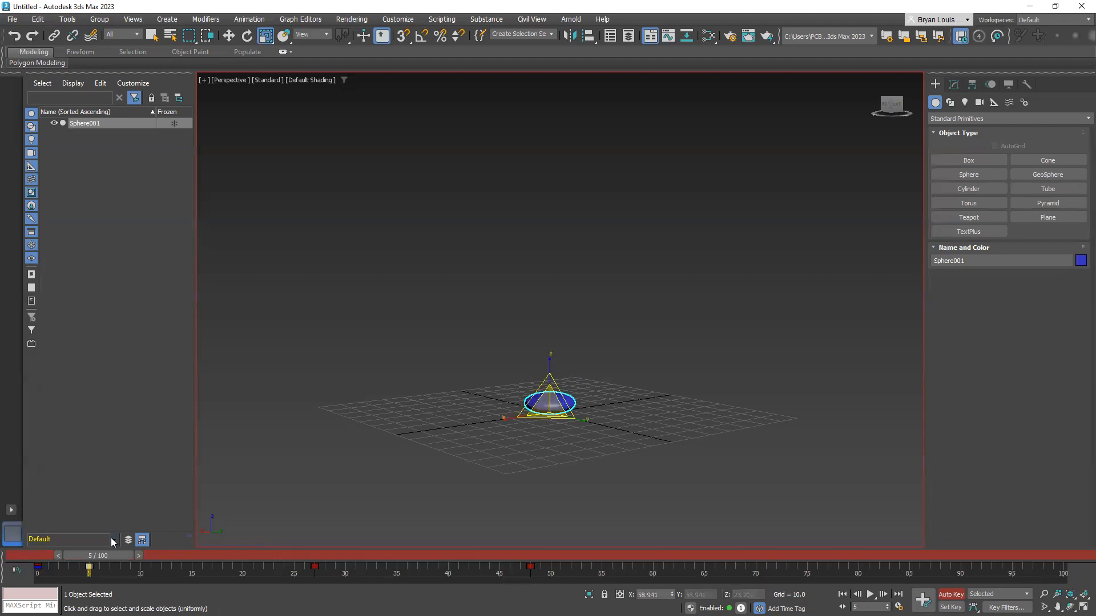
Scrub back to frame 3 and inspect the sphere's Scale key values at frame 0
mouse_move(106, 559)
mouse_down()
mouse_move(357, 561)
mouse_move(43, 578)
mouse_move(105, 576)
mouse_up()
key(r)
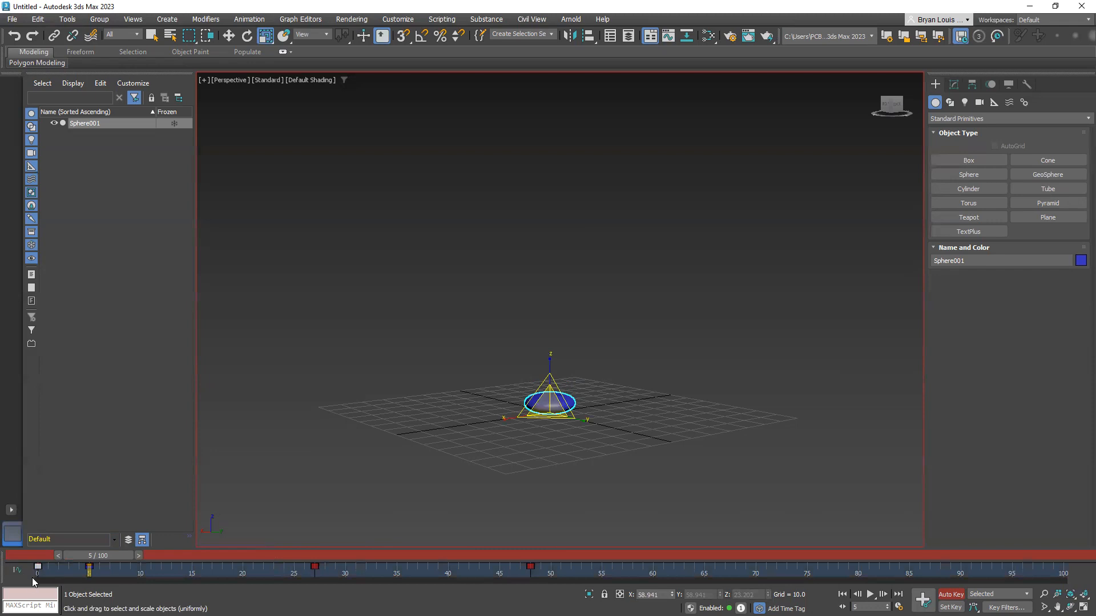
mouse_move(94, 557)
mouse_down()
mouse_move(56, 554)
mouse_move(75, 557)
mouse_up()
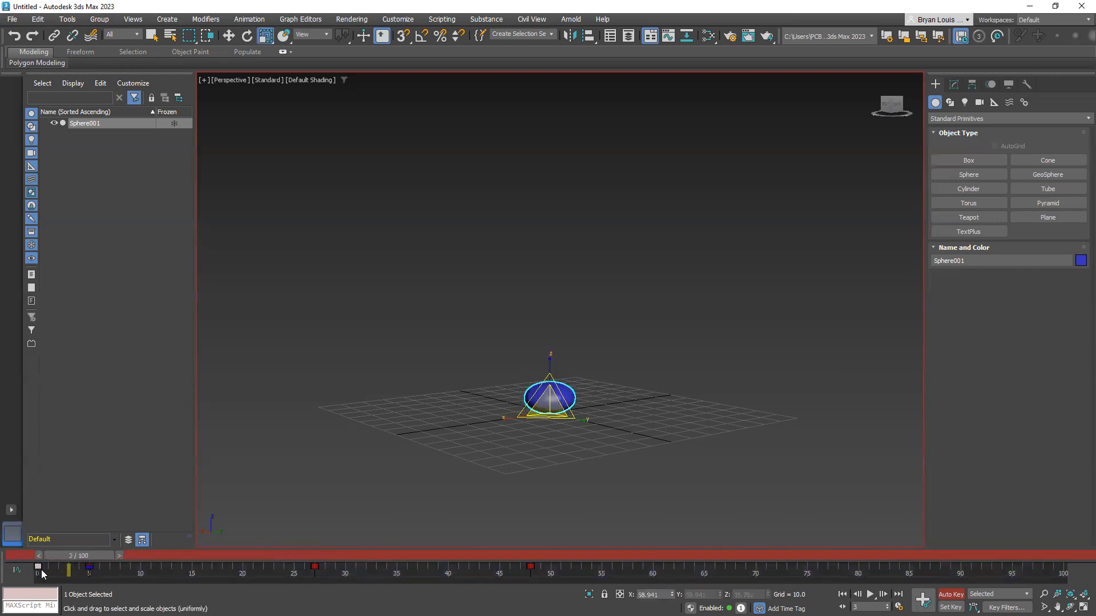
right_click(42, 569)
click(105, 466)
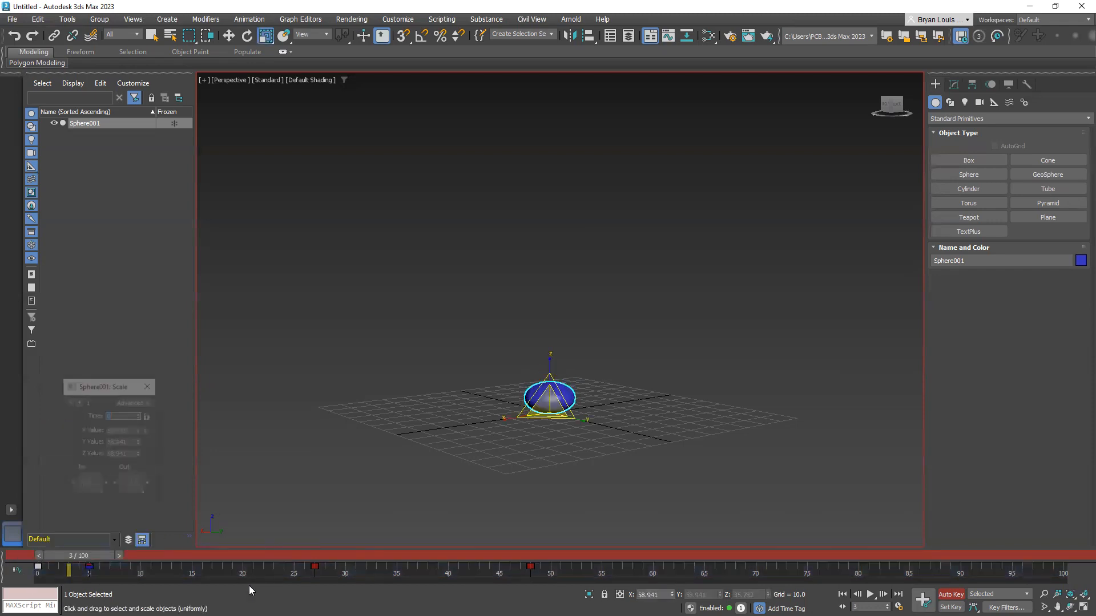
click(145, 391)
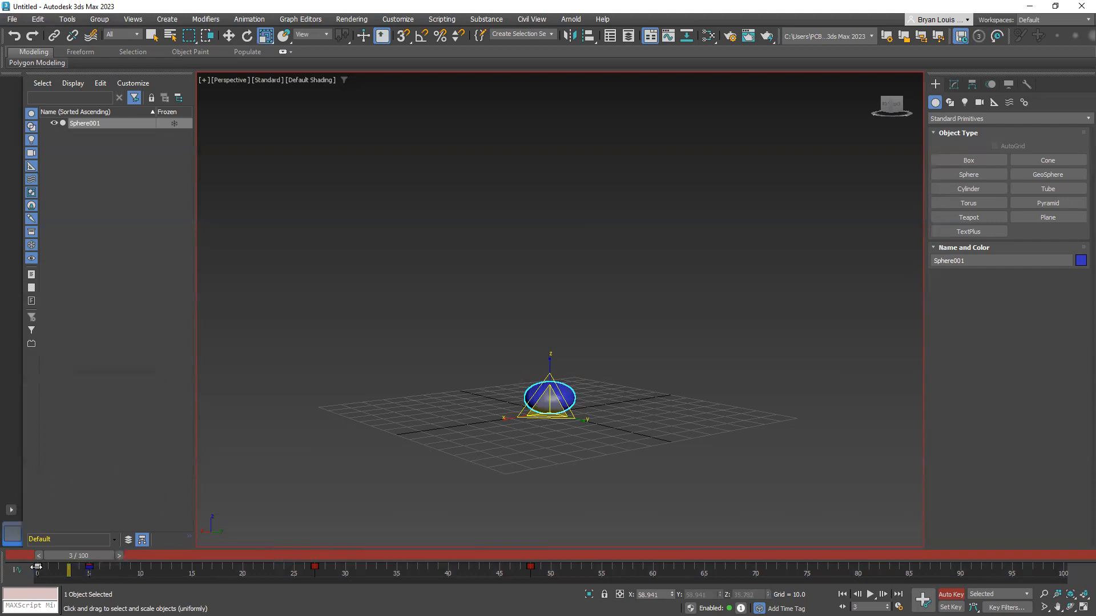
Delete only the sphere's Scale key at frame 0 and scrub the timeline to frame 24
right_click(37, 566)
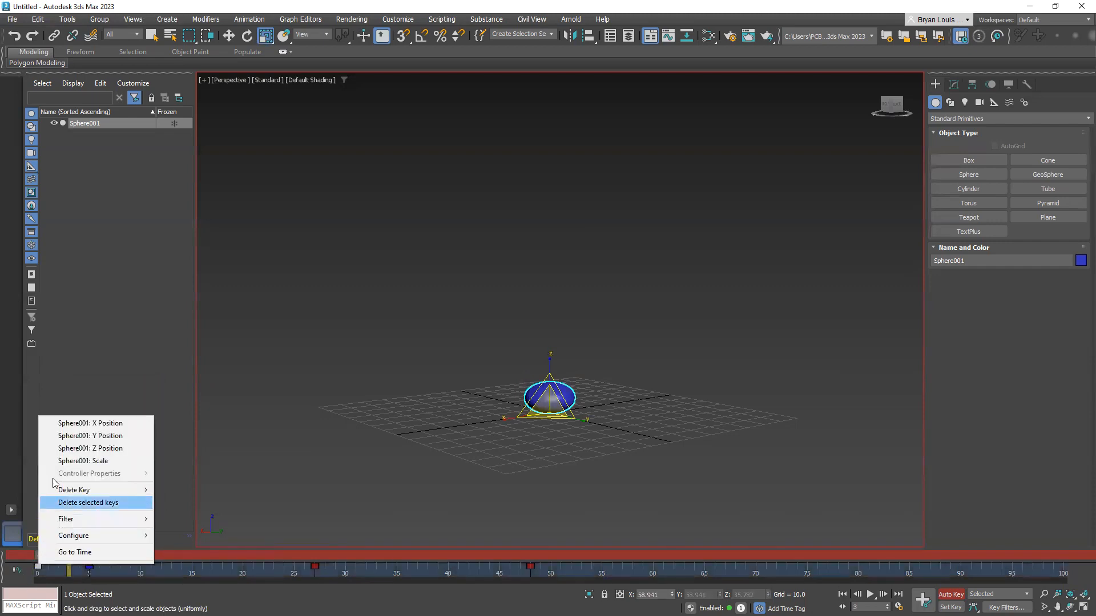
mouse_move(147, 494)
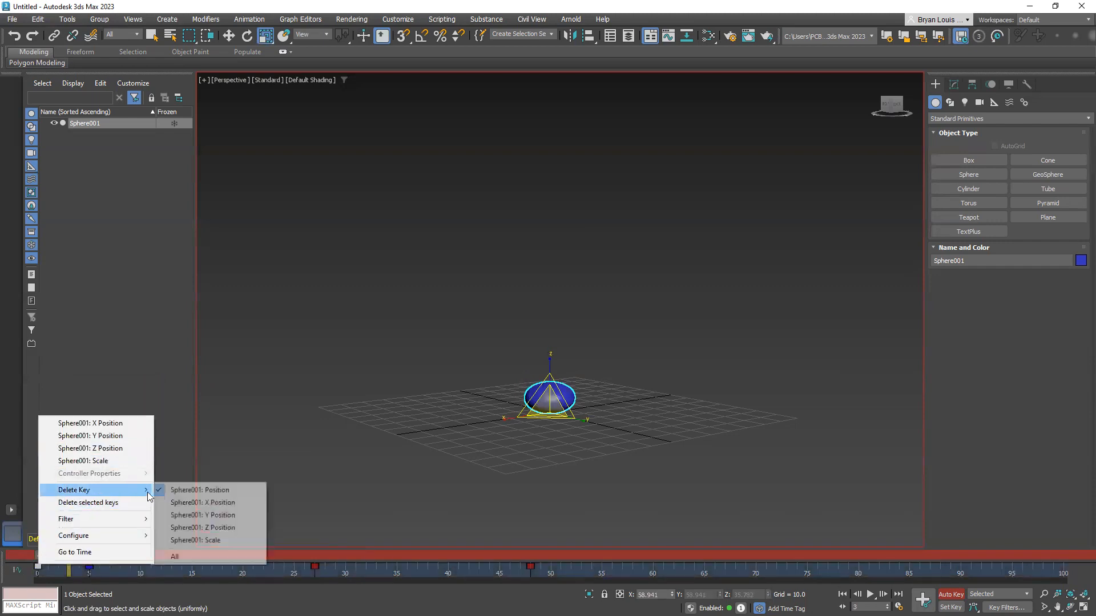
click(225, 540)
drag(90, 557, 284, 560)
key(r)
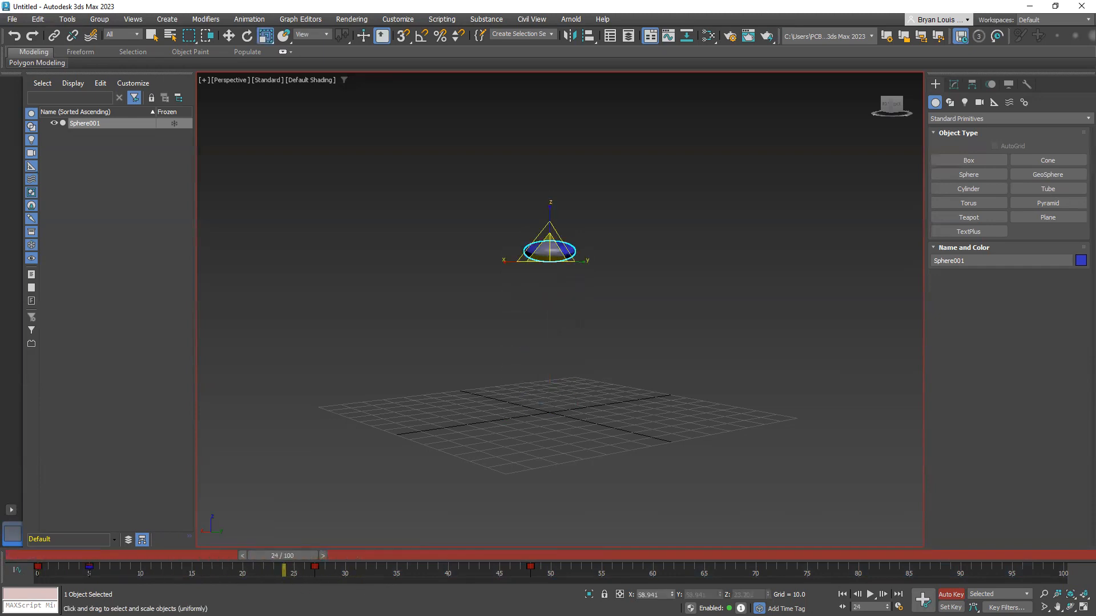
Undo the Scale key deletion, the frame 5 squash and the copied frame 5 key
key(ctrl+z)
key(ctrl+z)
key(ctrl+z)
key(ctrl+z)
key(ctrl+z)
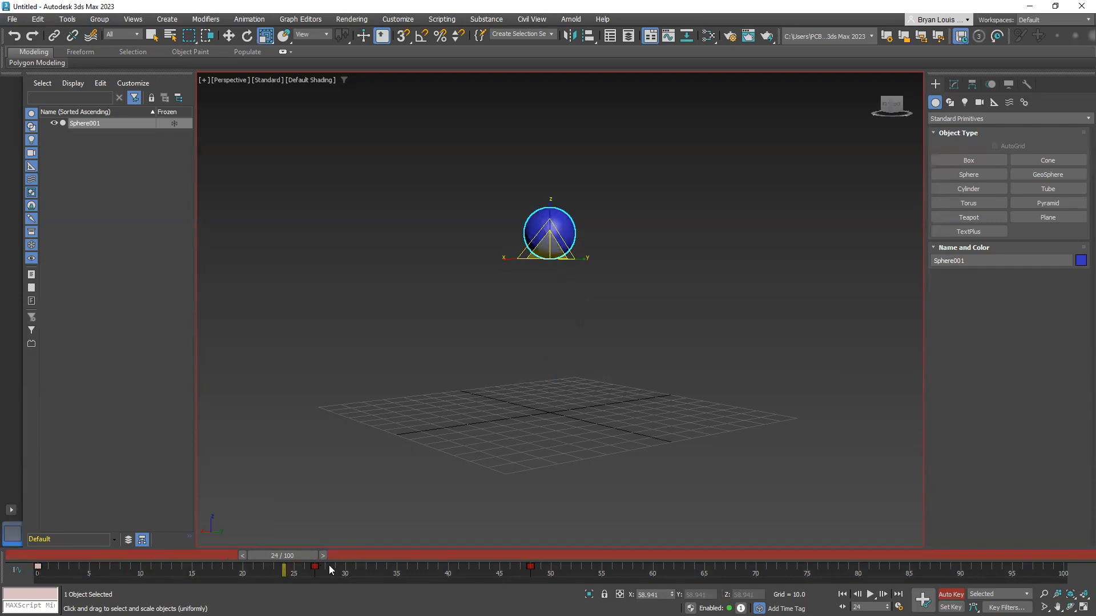
Return to frame 0, turn off Auto Key and copy the sphere's frame 0 key to frame 5
drag(298, 557, 14, 555)
key(r)
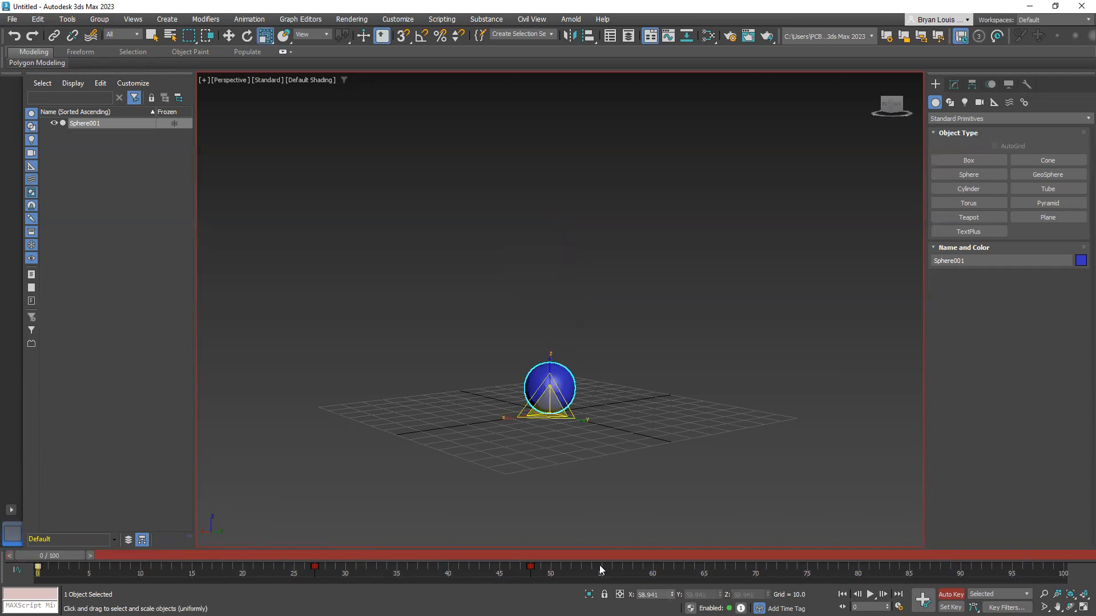
click(951, 594)
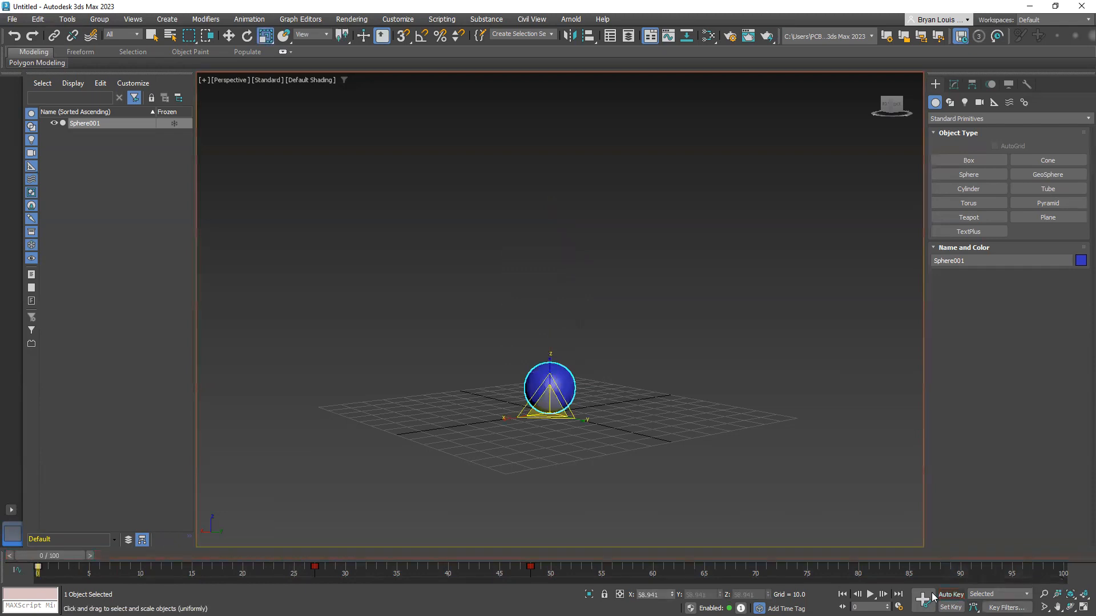
mouse_move(39, 557)
mouse_down()
mouse_move(162, 556)
mouse_move(91, 554)
mouse_move(92, 573)
mouse_move(44, 557)
mouse_up()
click(54, 571)
click(112, 563)
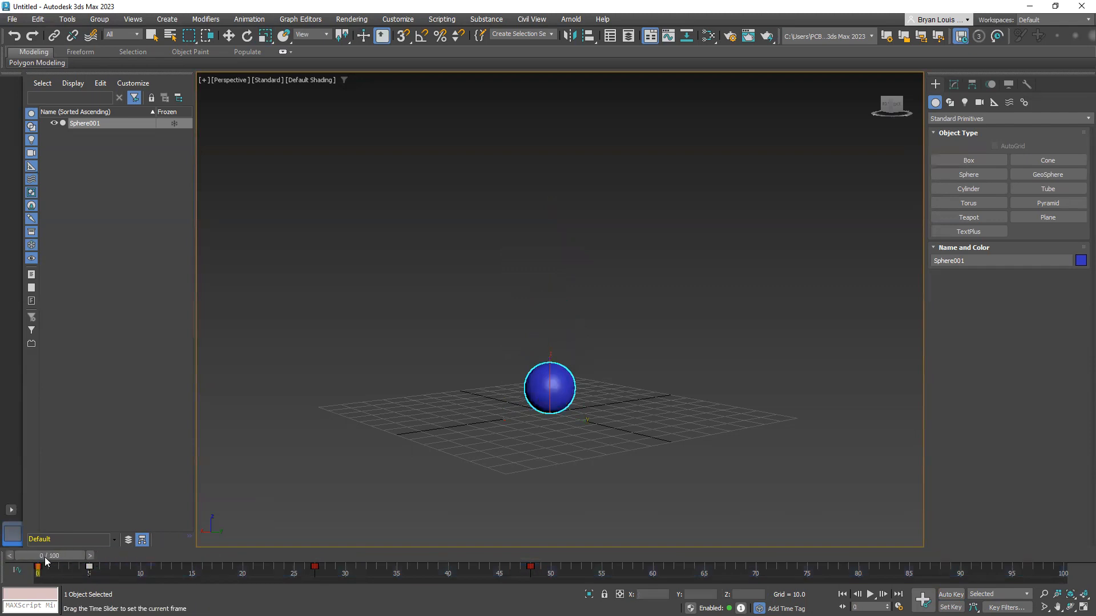
Turn Auto Key back on and squash the sphere along its Z axis to about 33 percent at frame 5
click(950, 594)
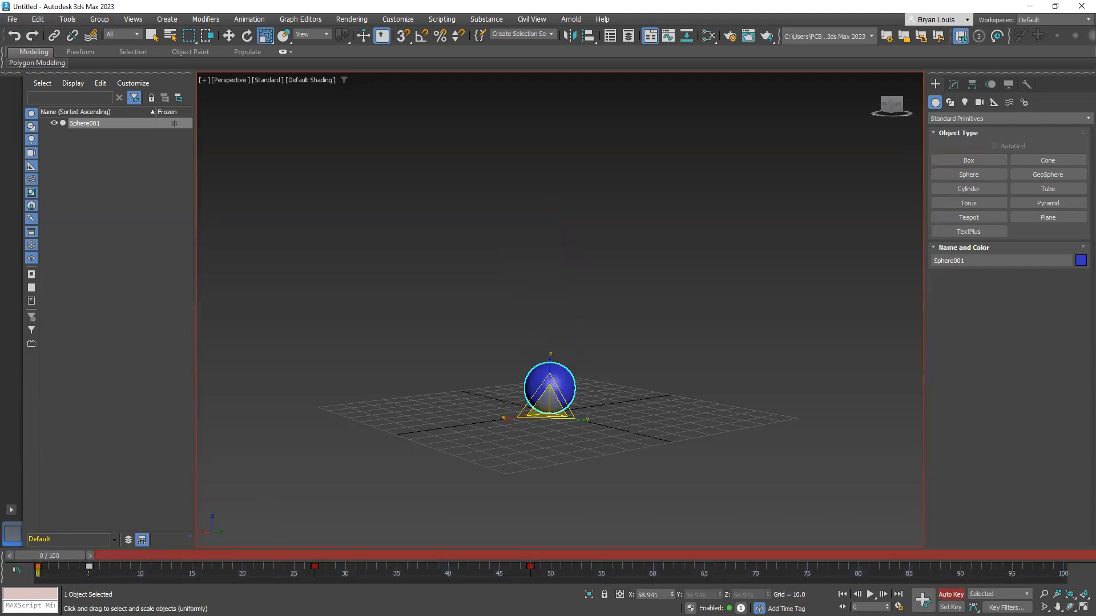
drag(52, 556, 104, 564)
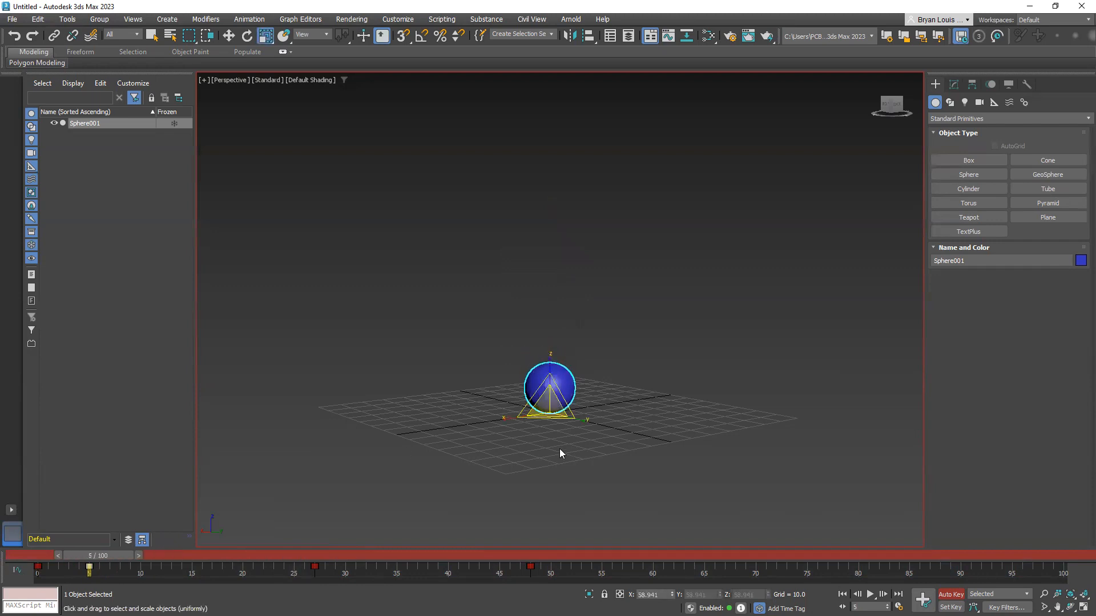
drag(550, 371, 551, 453)
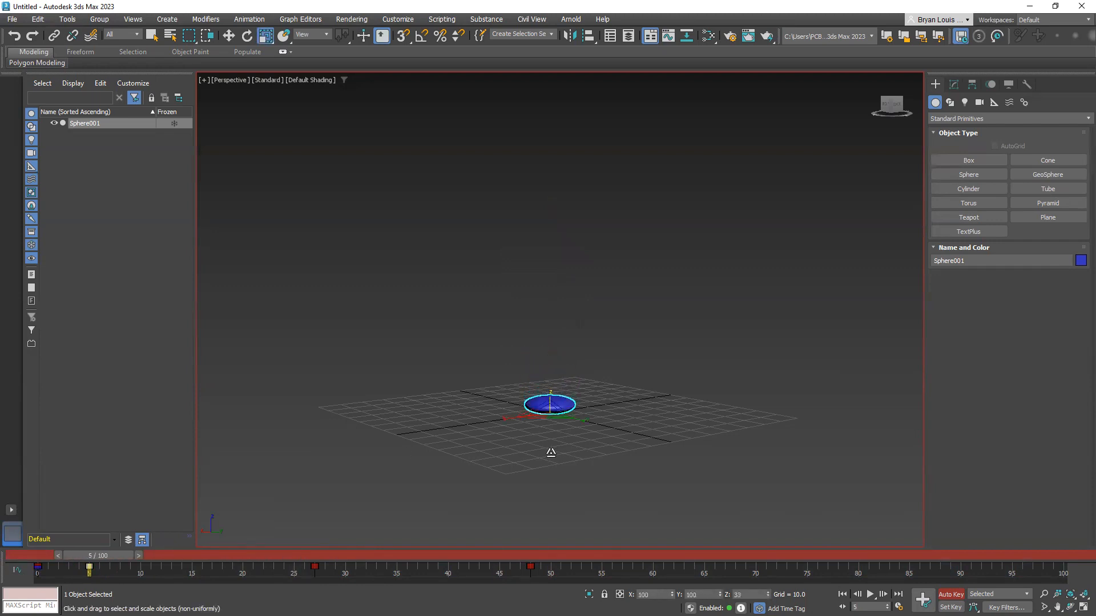
Go to frame 27 and set the sphere's Z scale to 58.941 with non-uniform scaling
drag(109, 557, 341, 556)
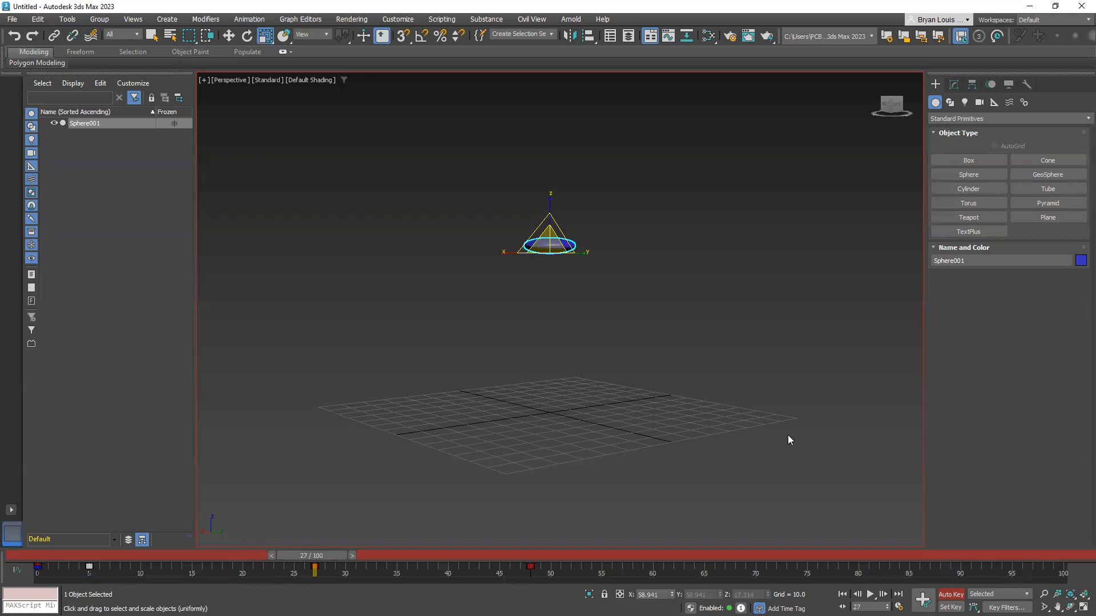
click(954, 85)
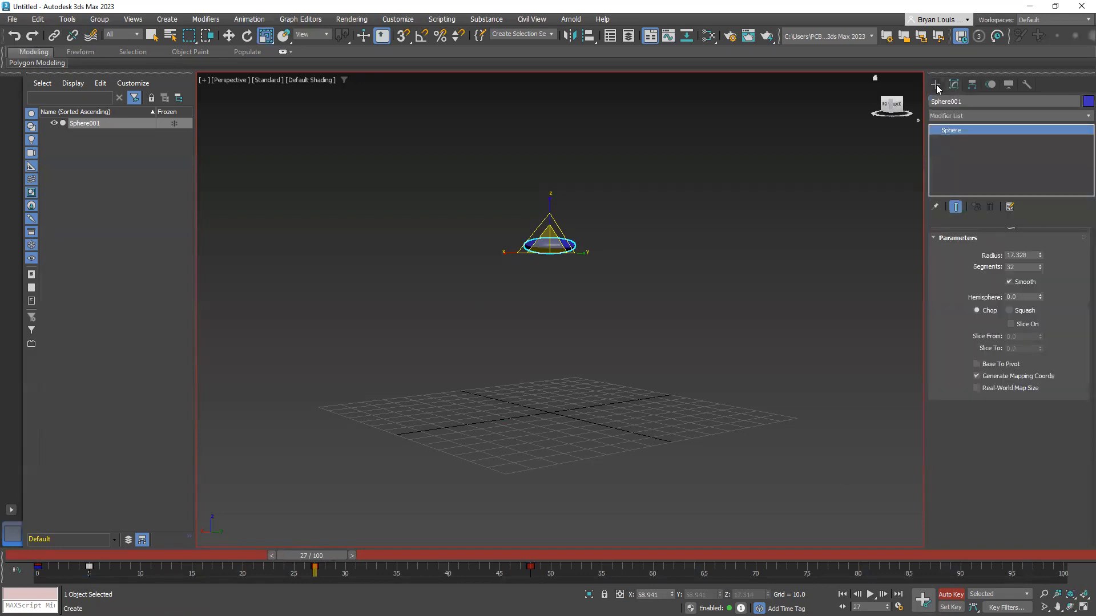
click(936, 84)
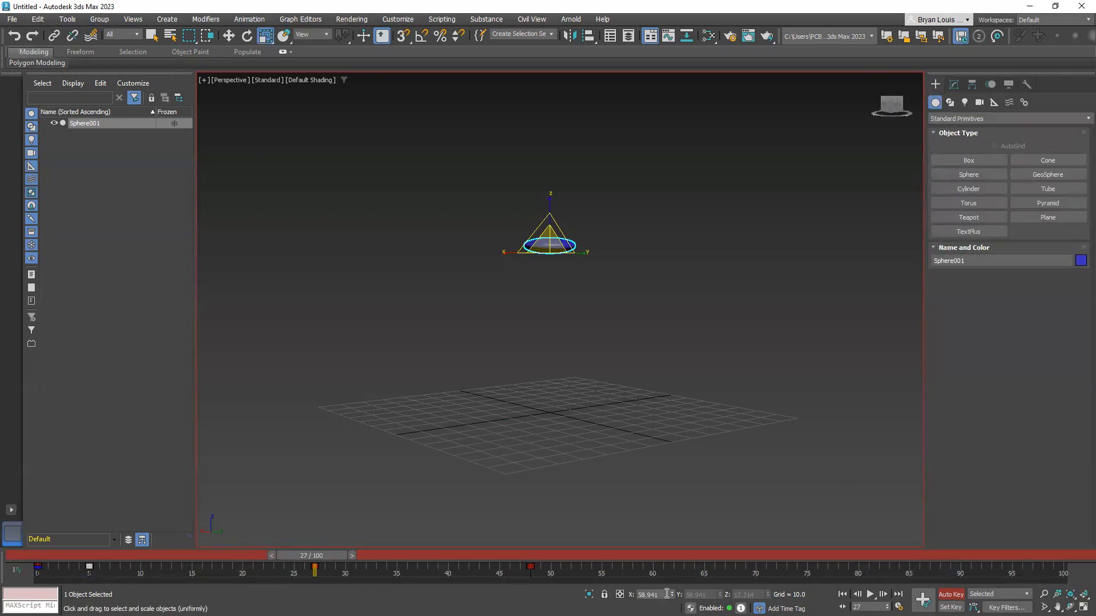
key(r)
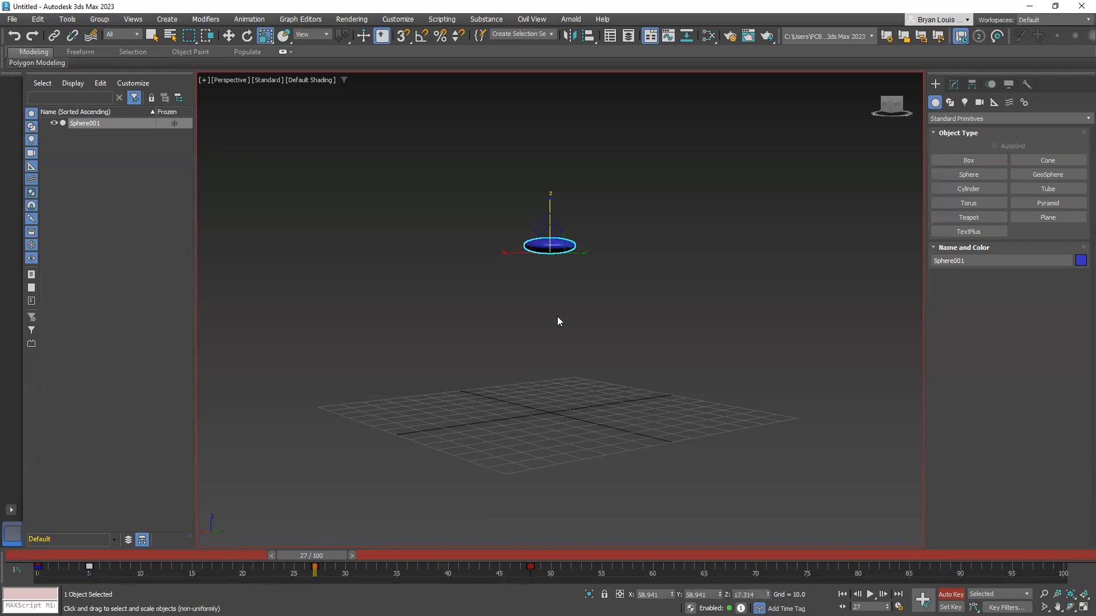
key(r)
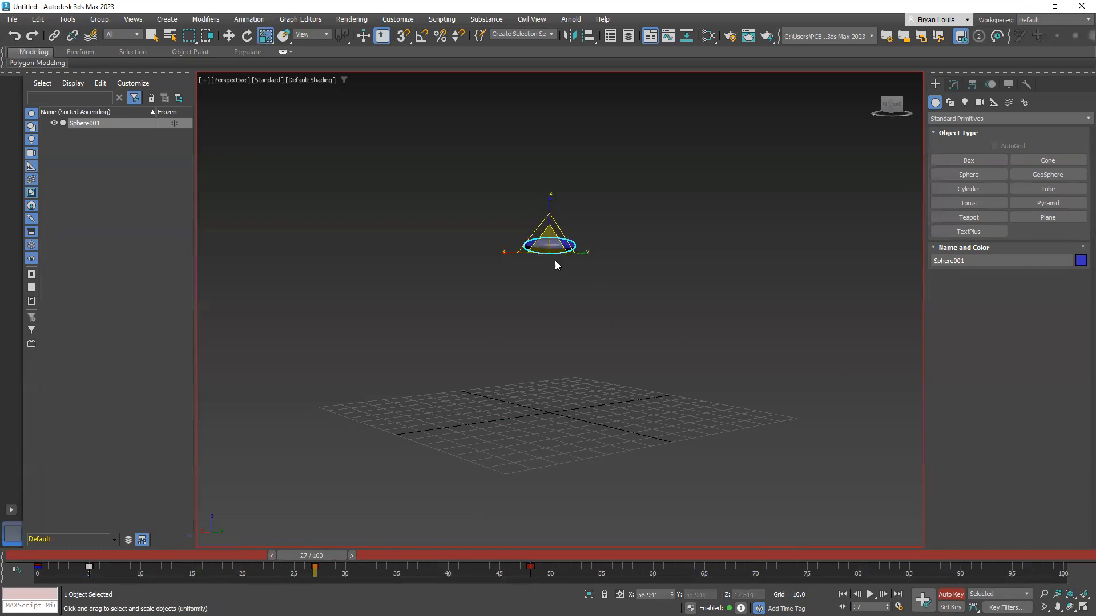
key(r)
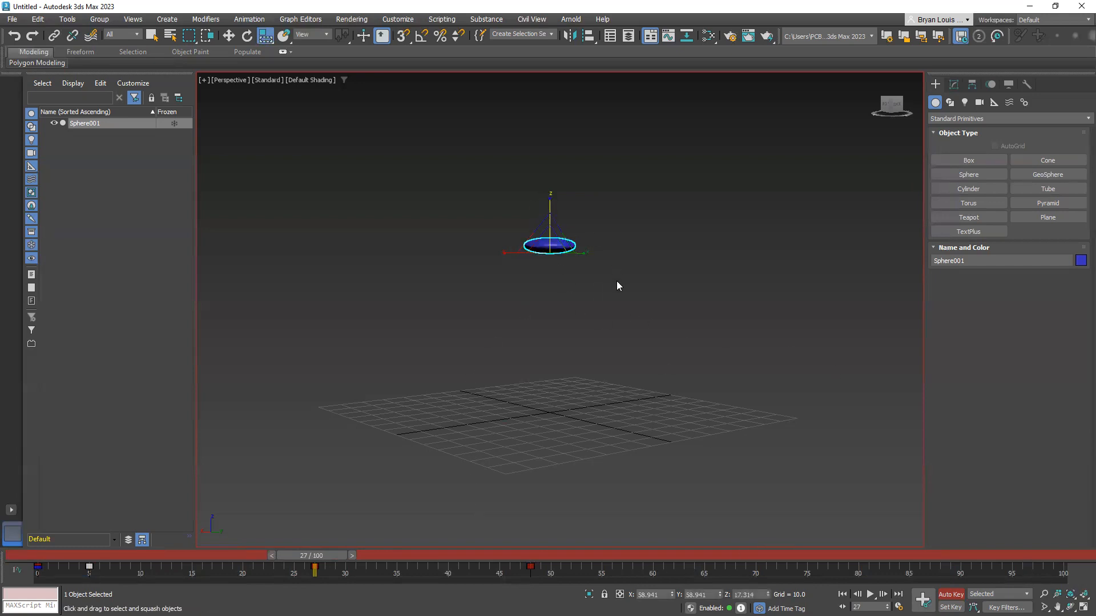
click(709, 591)
click(761, 593)
text(58.941)
key(Return)
Scrub the opening frames and copy the sphere's frame 5 key to frame 10
drag(339, 553, 108, 565)
drag(73, 558, 160, 566)
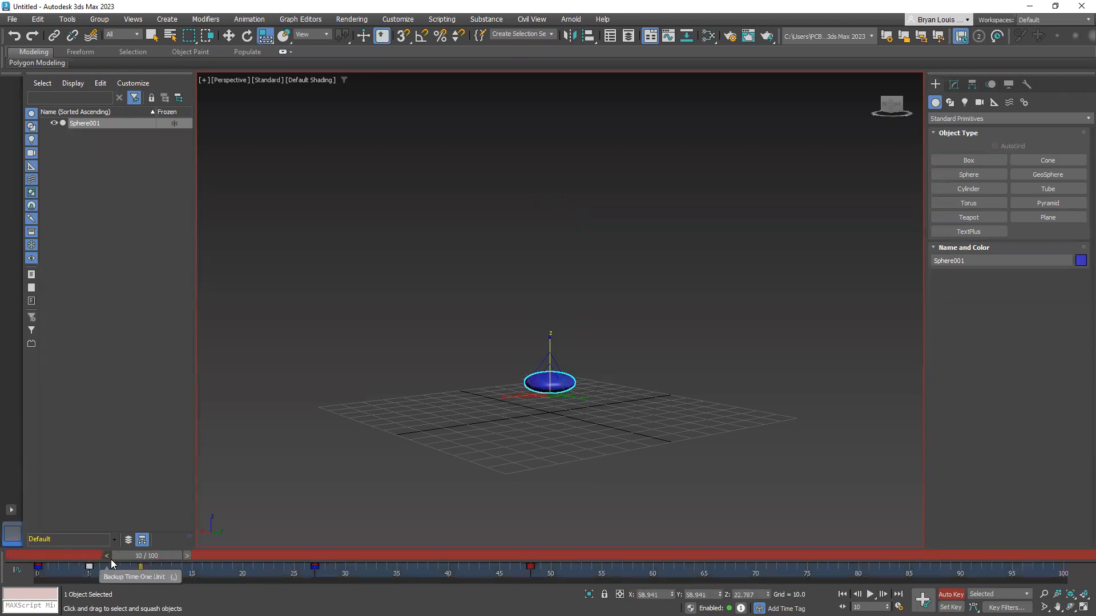
shift+drag(89, 567, 141, 570)
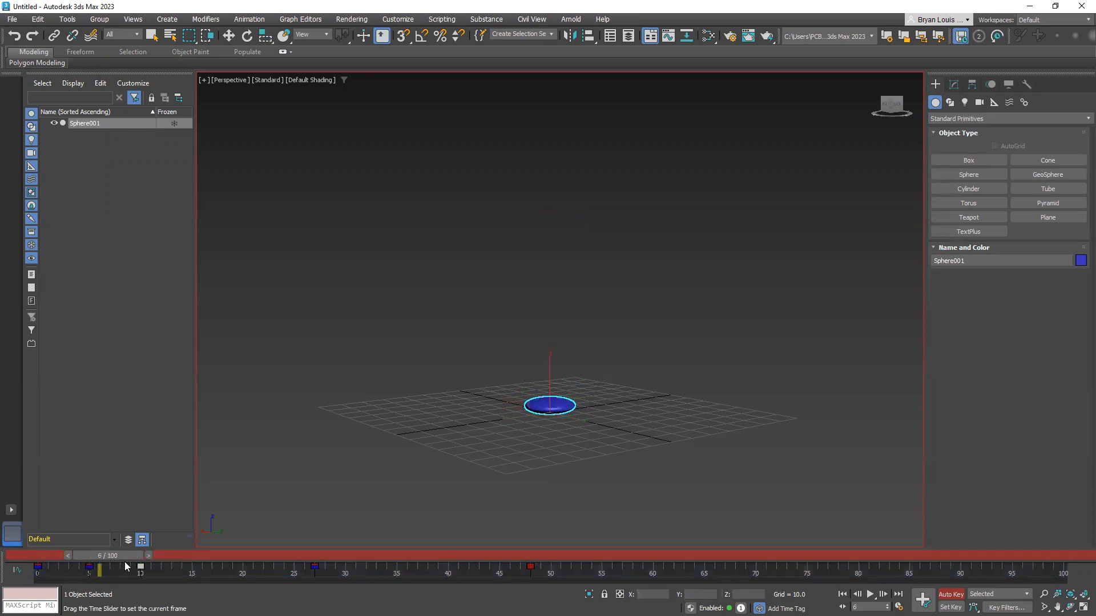
Stretch the sphere along its Z axis to about 100 percent at frame 10, using non-uniform scaling instead of squash
key(r)
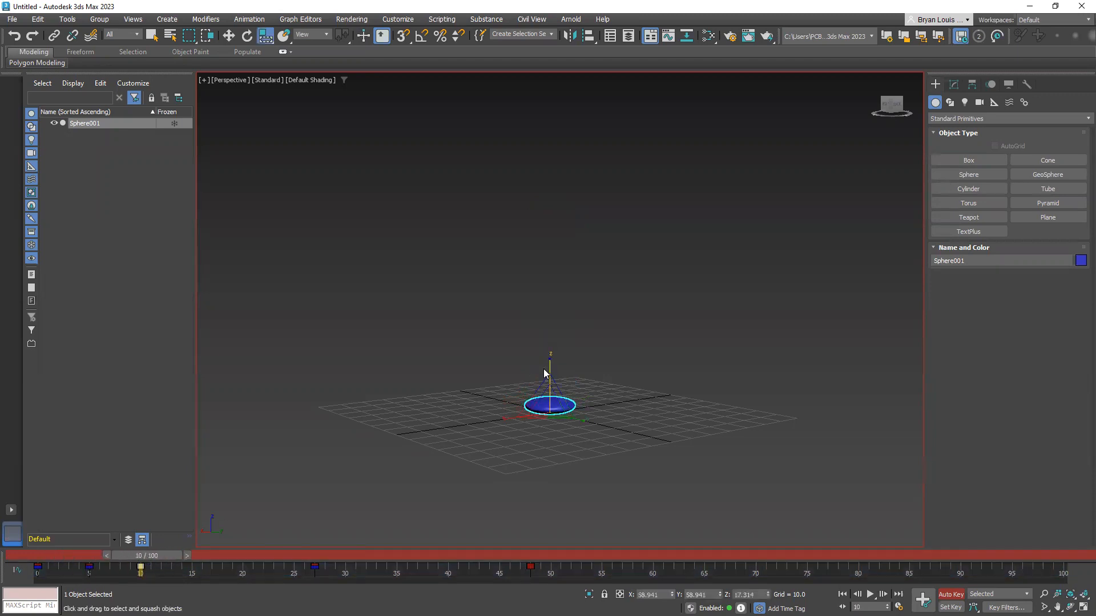
drag(545, 371, 553, 288)
key(ctrl+z)
key(r)
key(r)
drag(550, 370, 543, 142)
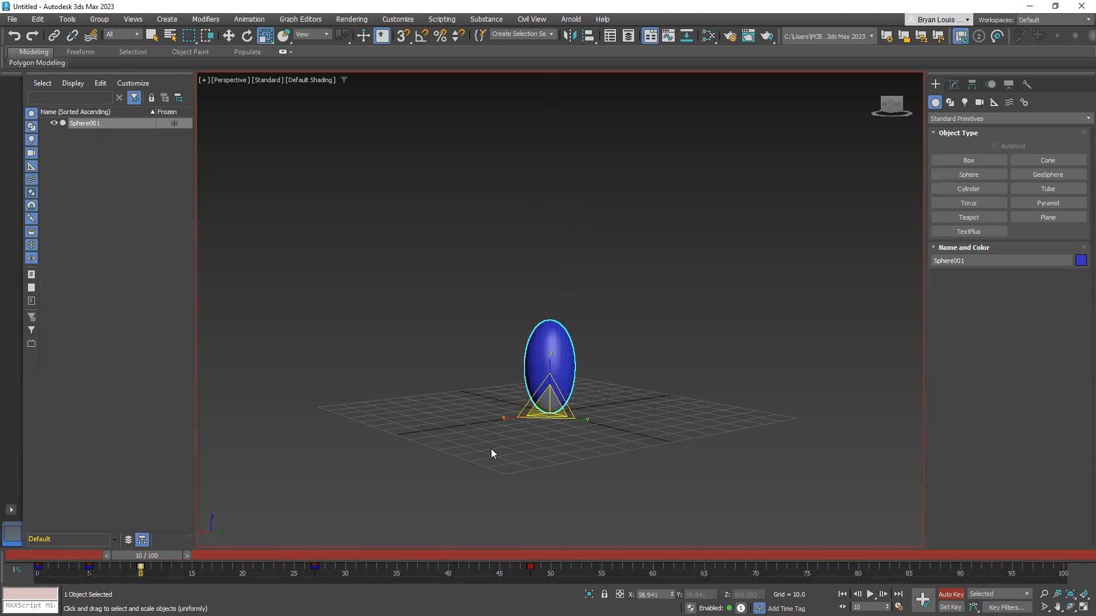
Return to frame 0 and play the animation to review the sphere's squash and stretch timing
drag(173, 552, 40, 554)
key(r)
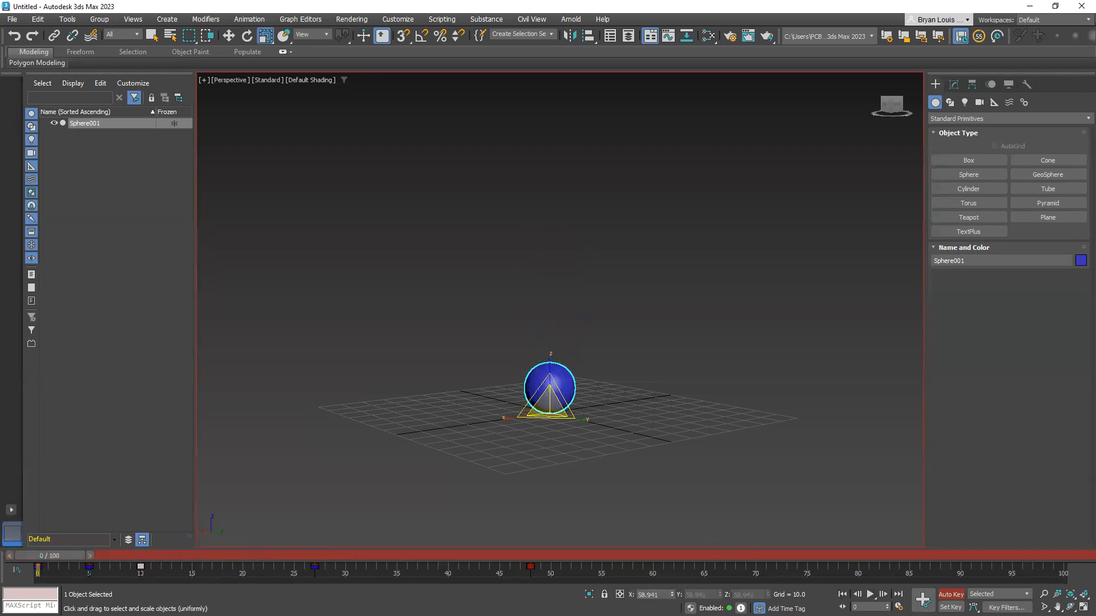
key(/)
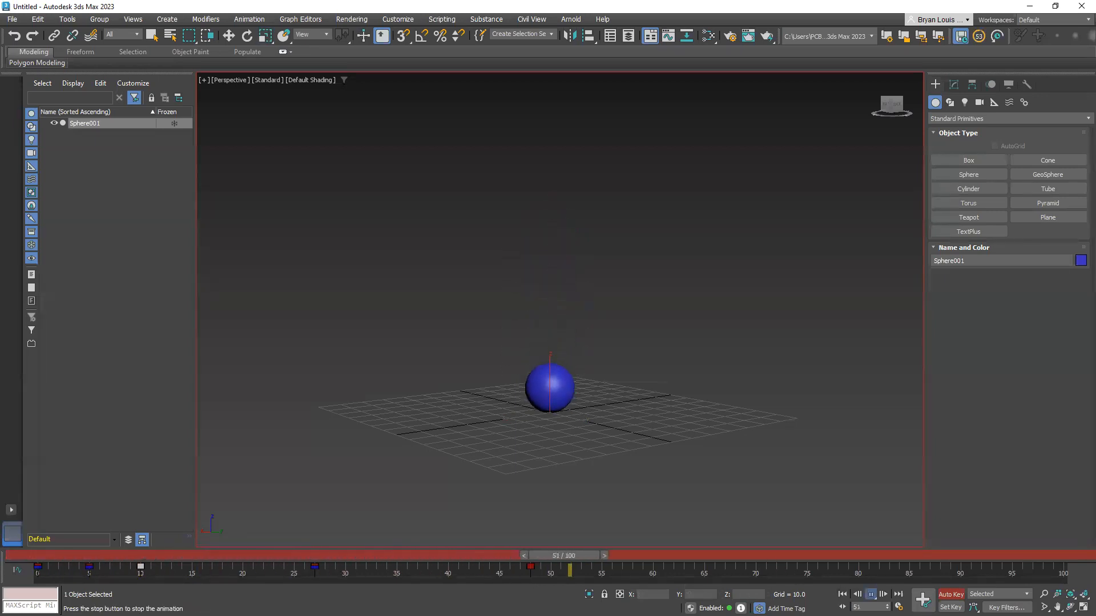
click(870, 595)
click(843, 594)
click(870, 594)
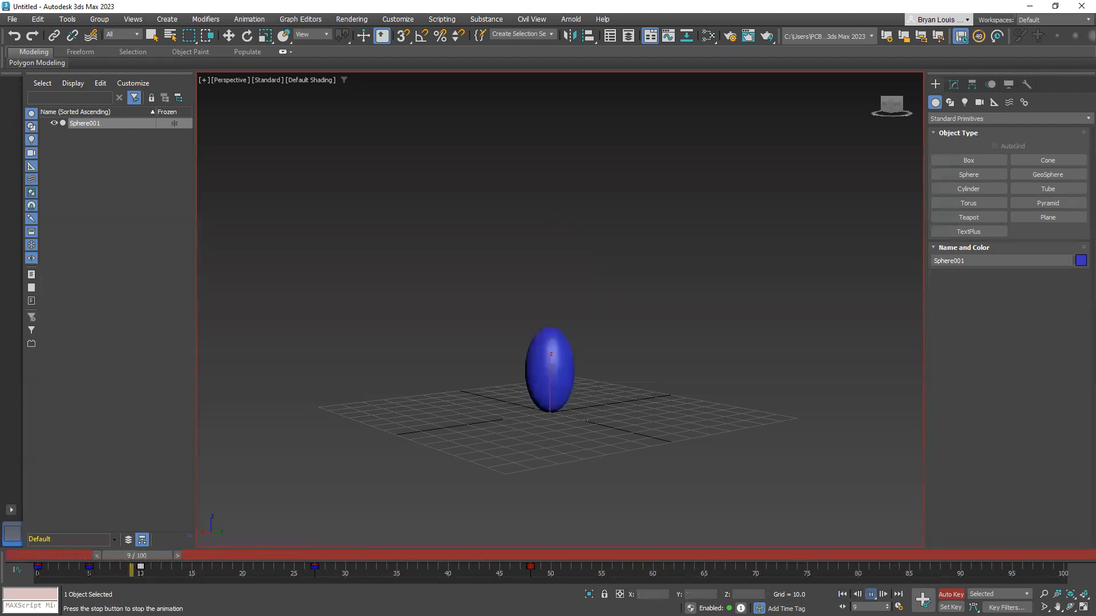
click(870, 594)
Go to frame 18 and reduce the sphere's Z scale to about 69 percent
drag(528, 556, 231, 557)
key(r)
key(r)
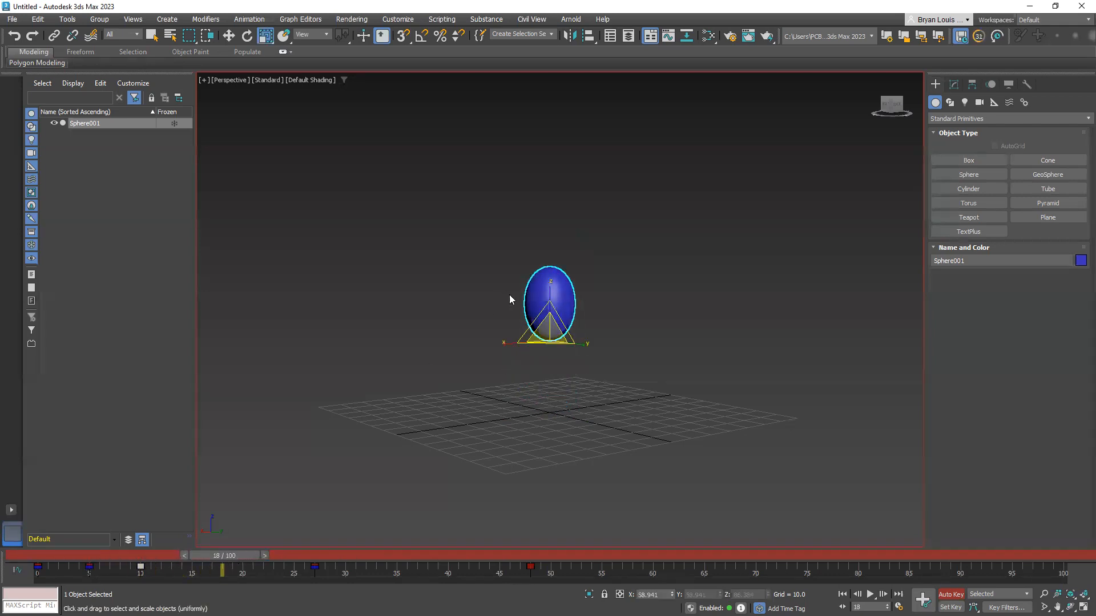
drag(550, 296, 551, 308)
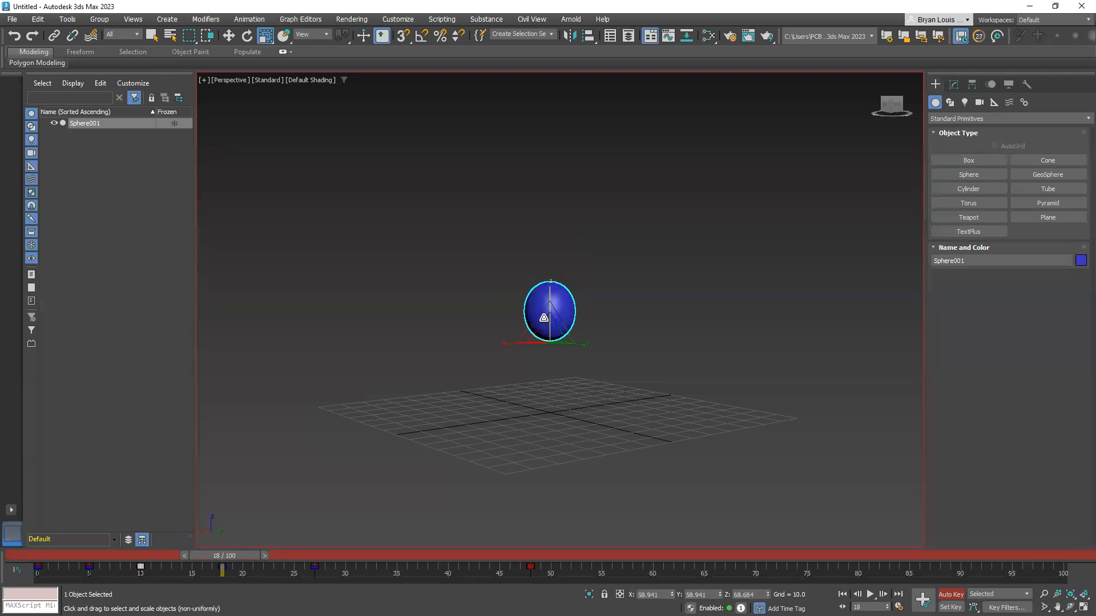
Replay the bounce from frame 0 to check how the sphere's scale changes during its rise
drag(219, 556, 31, 564)
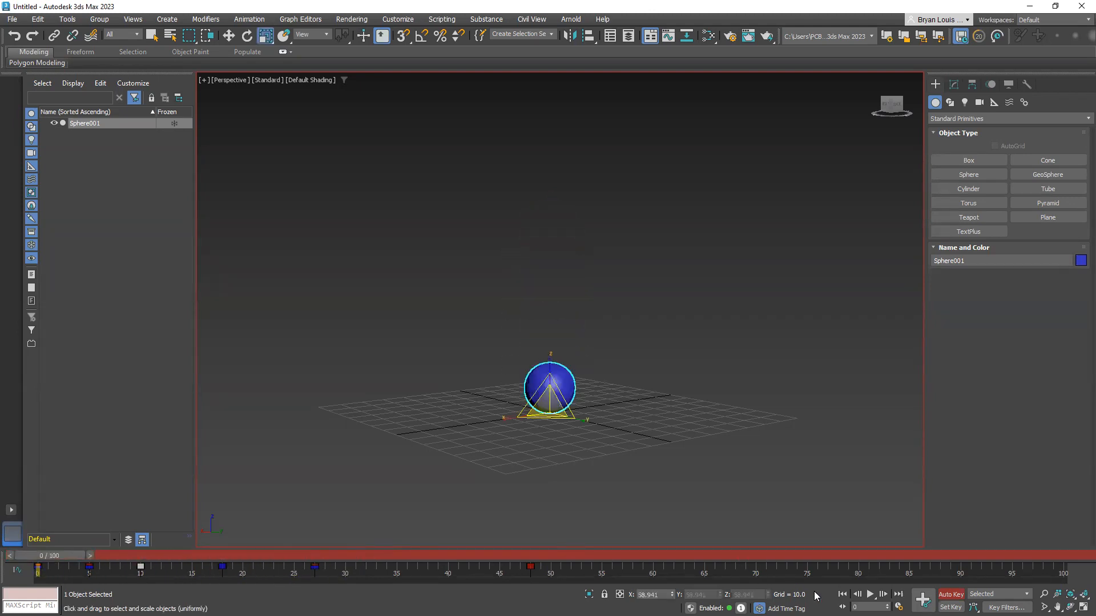
click(870, 594)
click(870, 594)
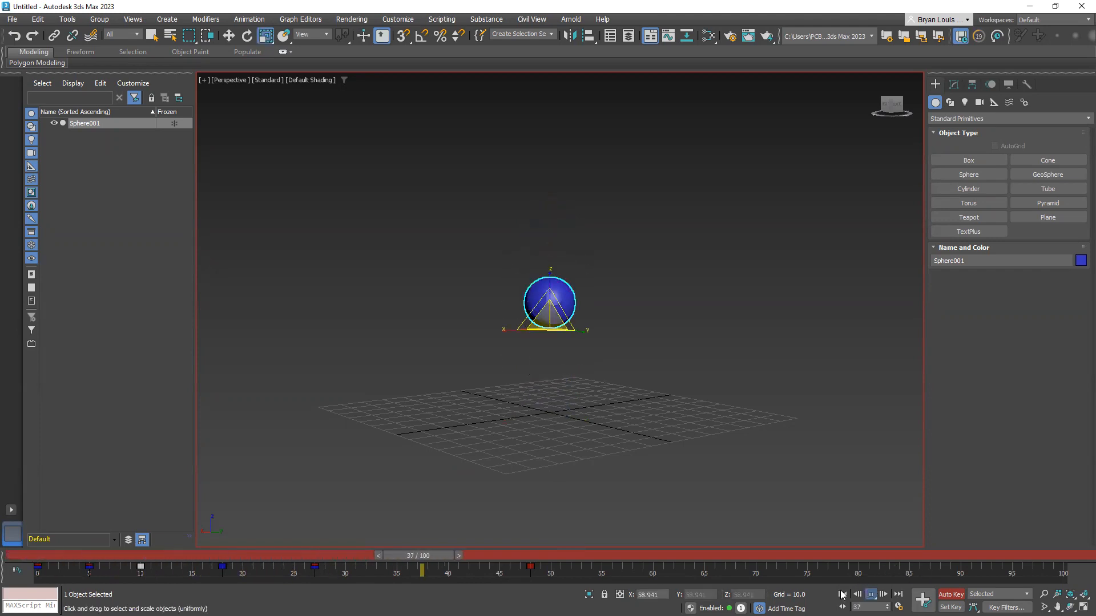
drag(419, 555, 41, 582)
key(r)
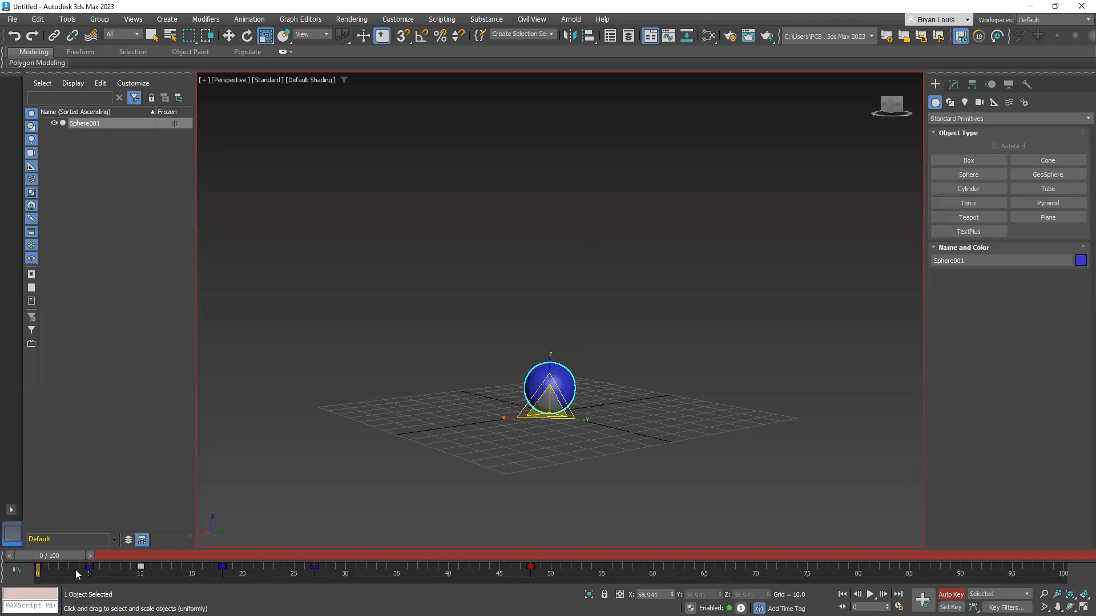
mouse_move(41, 555)
mouse_down()
mouse_move(251, 557)
mouse_move(52, 576)
mouse_move(27, 556)
mouse_up()
key(r)
click(871, 595)
click(871, 595)
Move past the landing to frame 52 and squash the sphere along its Z axis to about 17 percent
drag(340, 557, 537, 574)
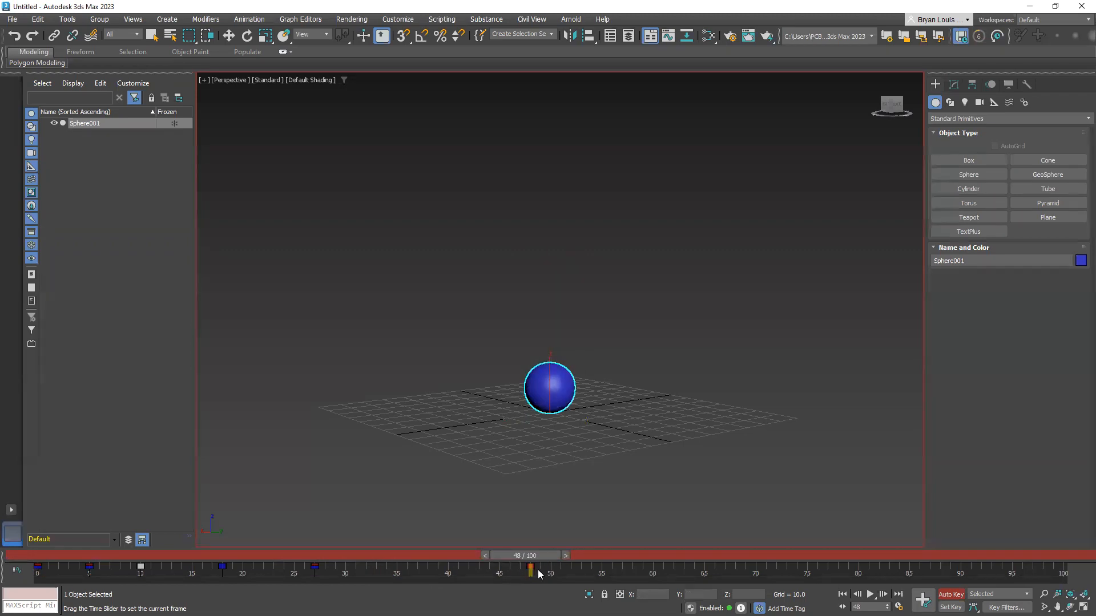
drag(538, 569, 574, 573)
click(579, 577)
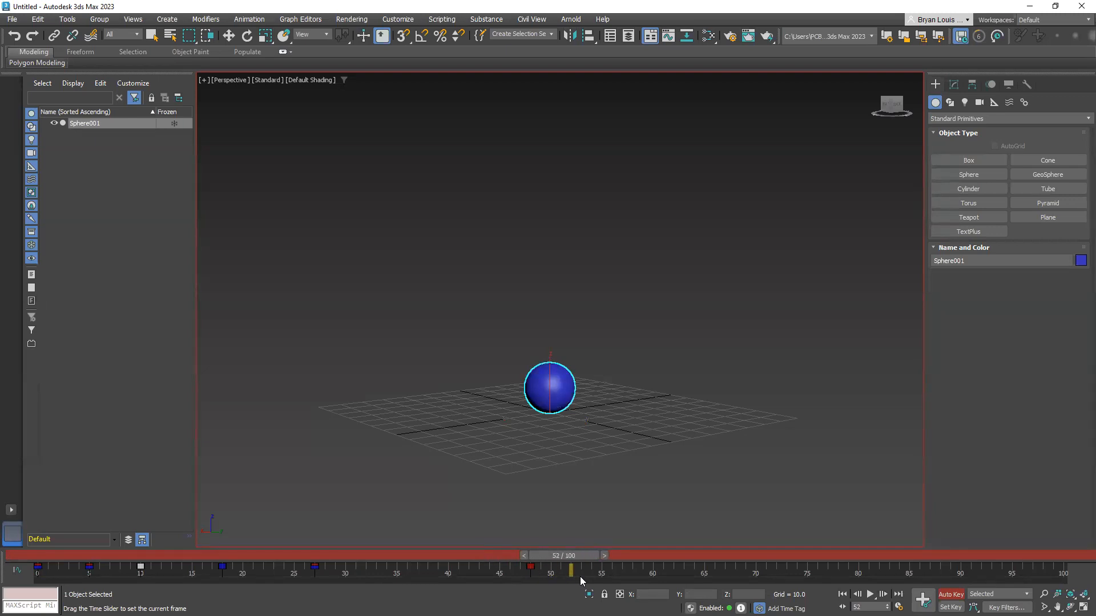
key(r)
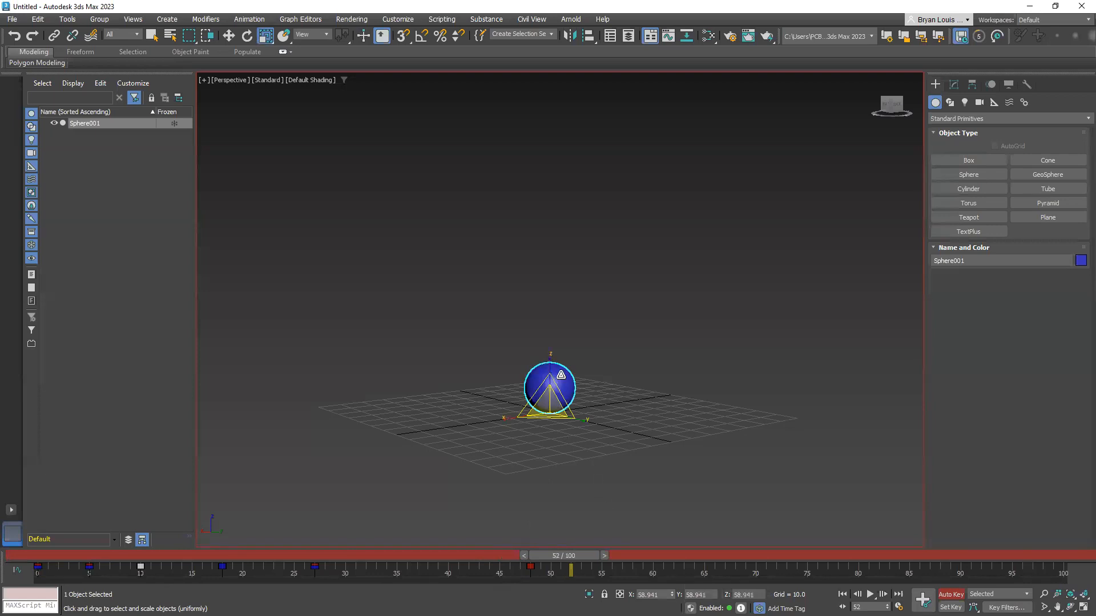
drag(549, 364, 558, 514)
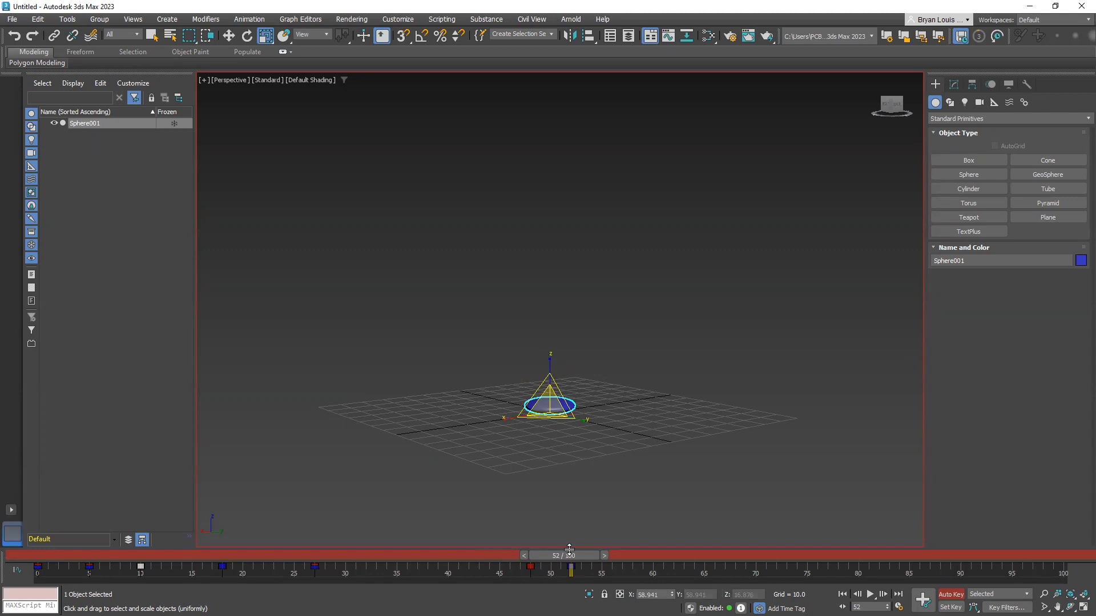
Advance to frame 56 and set the sphere's Z scale to 58.941
drag(569, 554, 616, 575)
key(r)
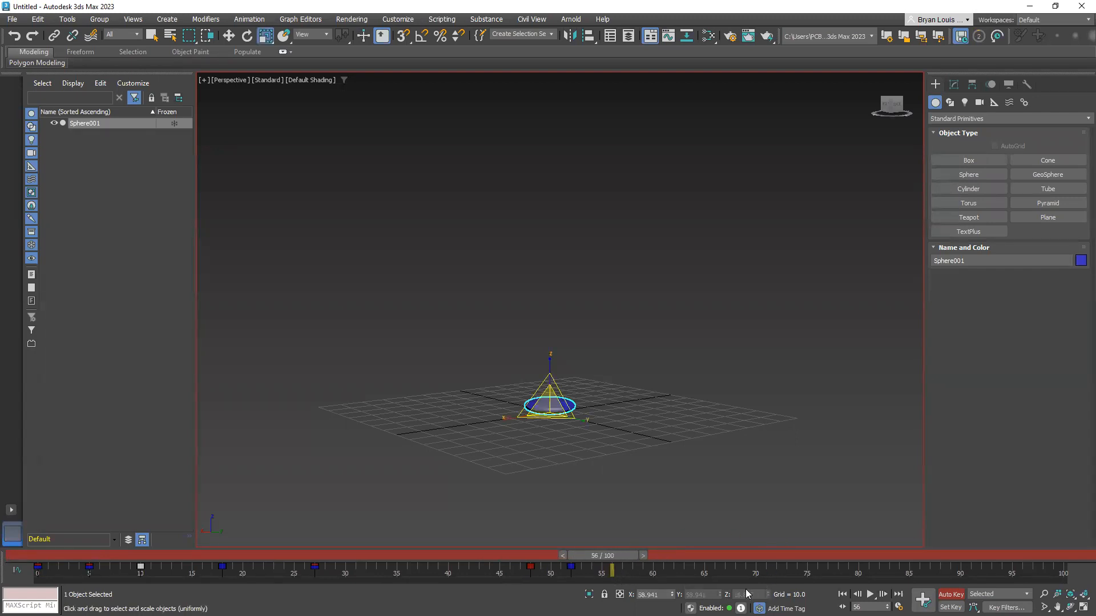
key(r)
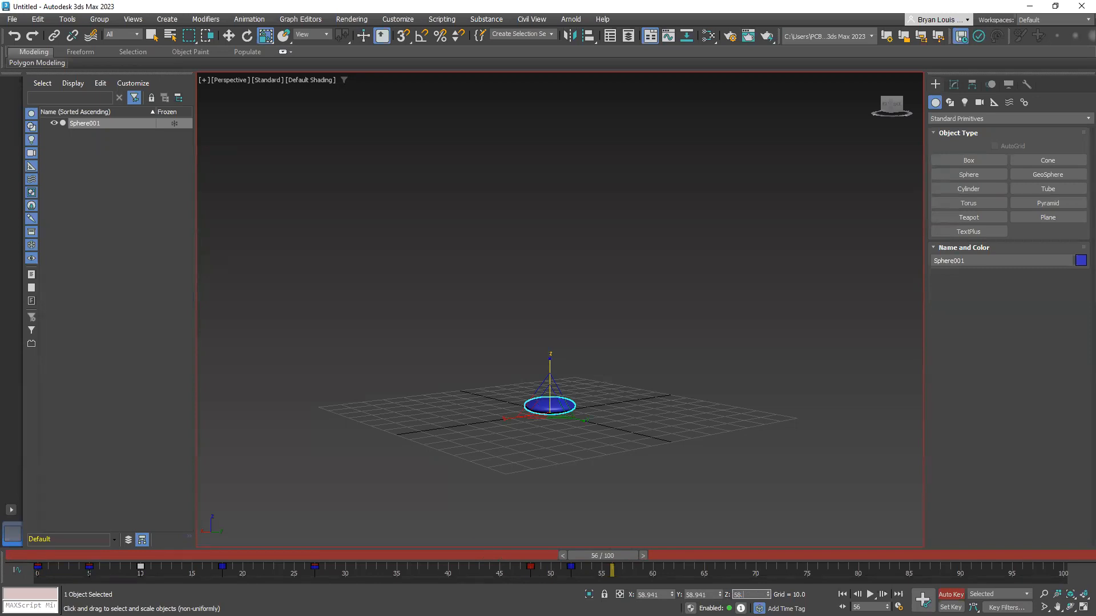
key(Return)
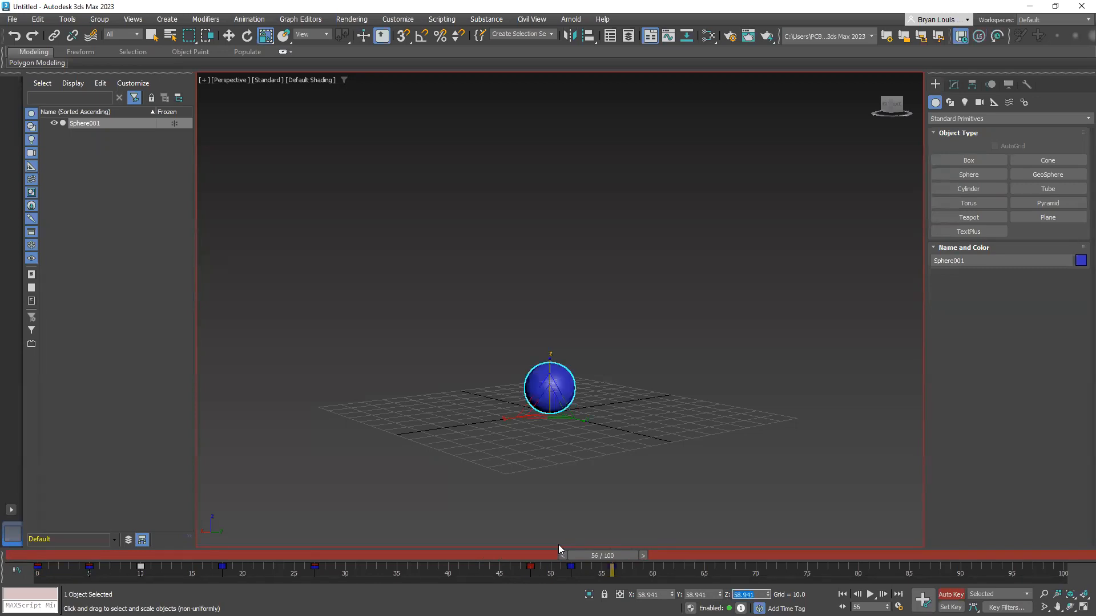
Play the animation from frame 0 to review the sphere's landing squash
drag(588, 557, 34, 555)
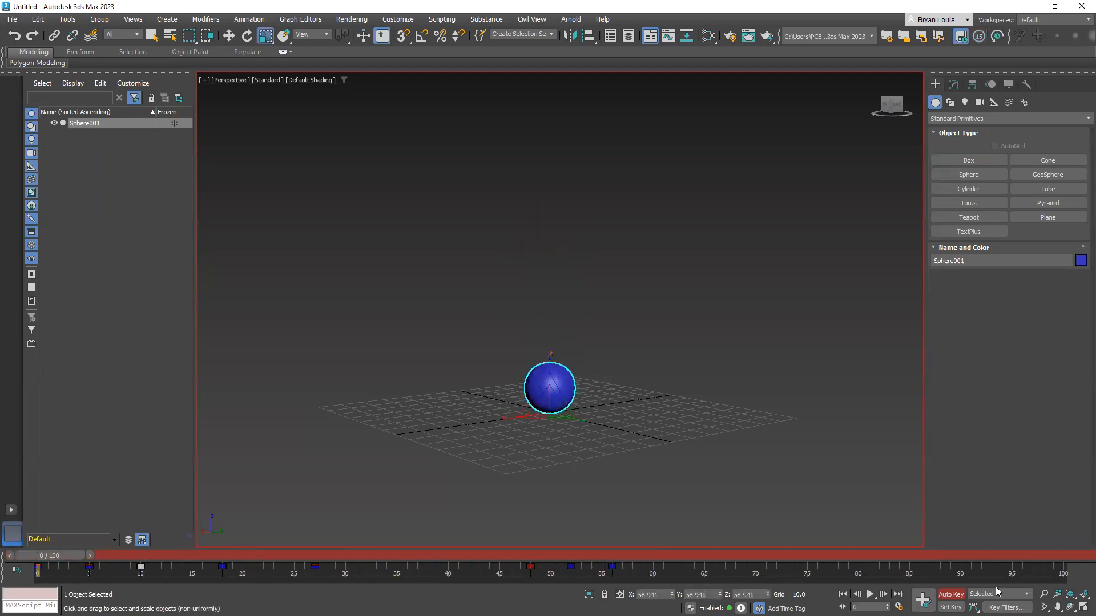
key(/)
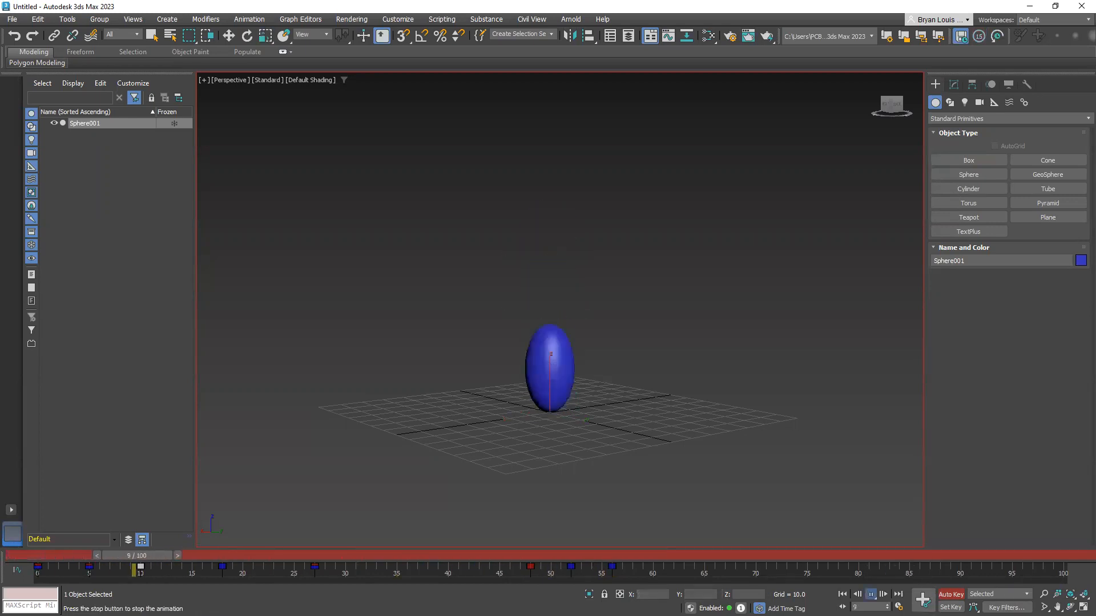
key(/)
Go to frame 48 and set the sphere's Z scale to 58.491
drag(753, 559, 524, 559)
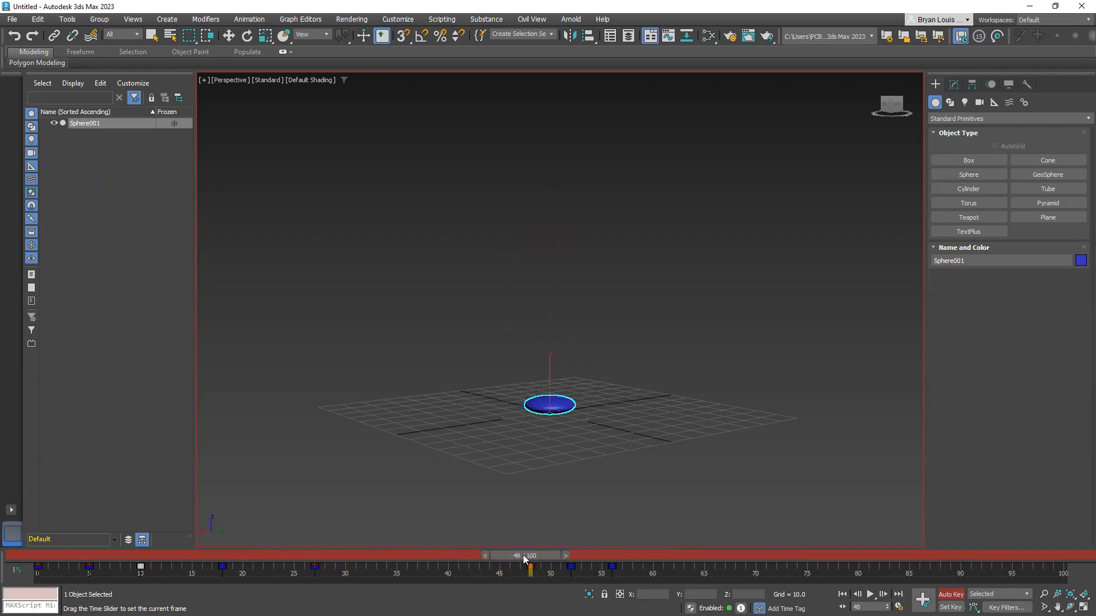
key(r)
double_click(759, 595)
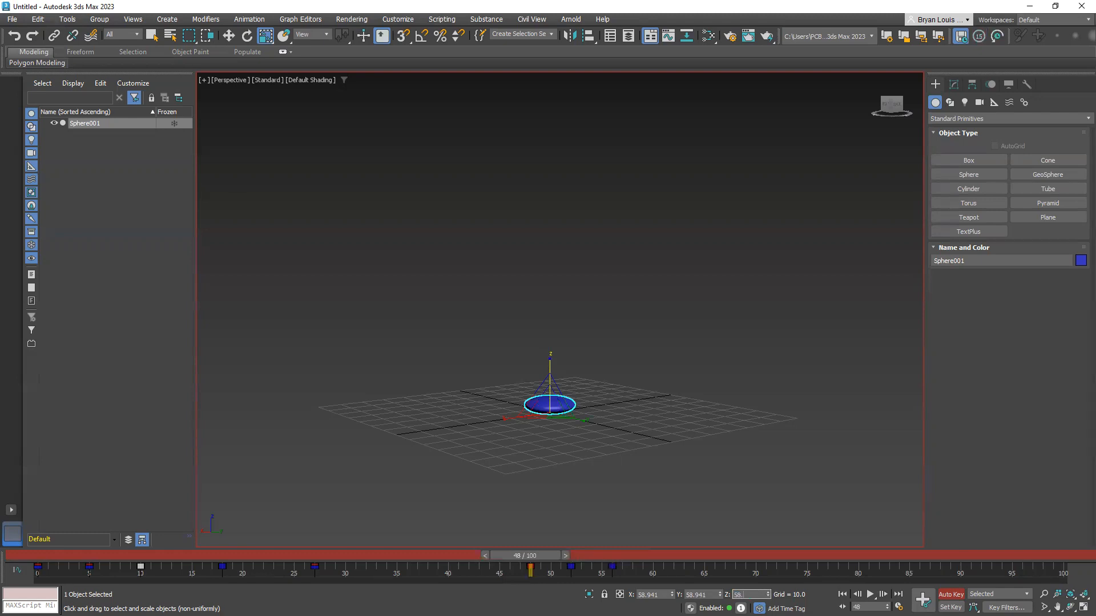
key(Return)
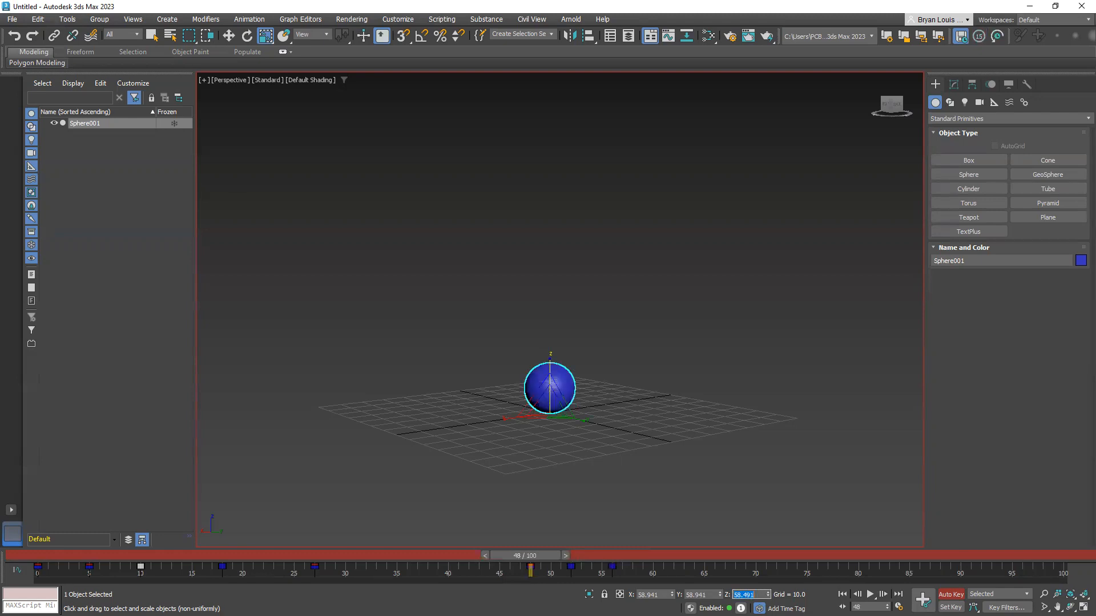
Return to frame 56 and stretch the sphere along its Z axis to about 76 percent
drag(372, 548, 610, 569)
key(r)
drag(550, 363, 551, 342)
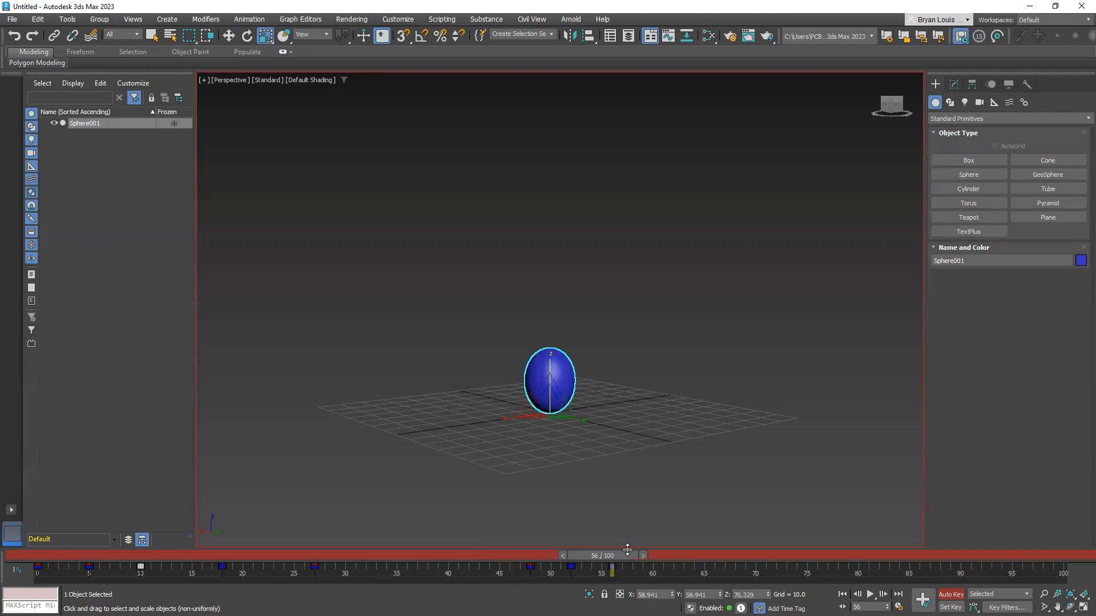
Squash the sphere's Z scale to about 45 percent at frame 60 and advance to frame 65
key(q)
drag(650, 556, 659, 556)
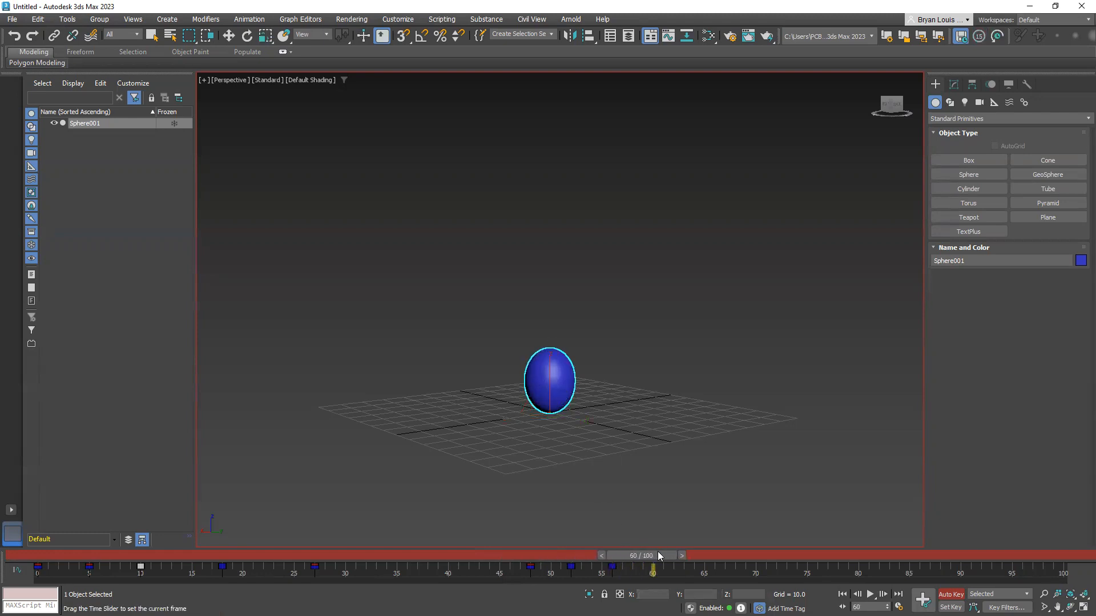
key(r)
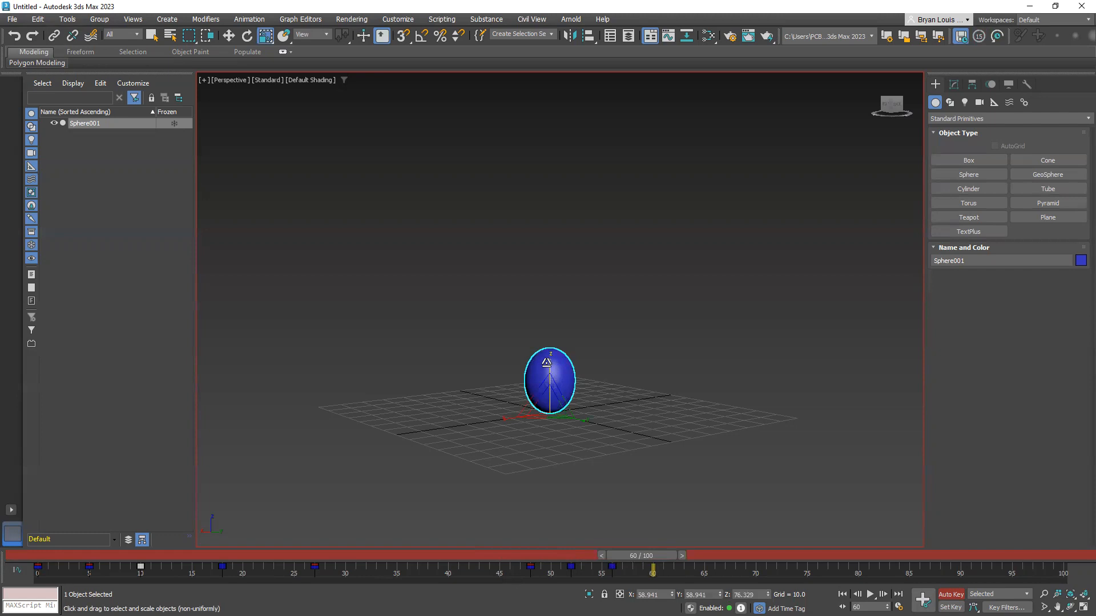
drag(549, 363, 552, 392)
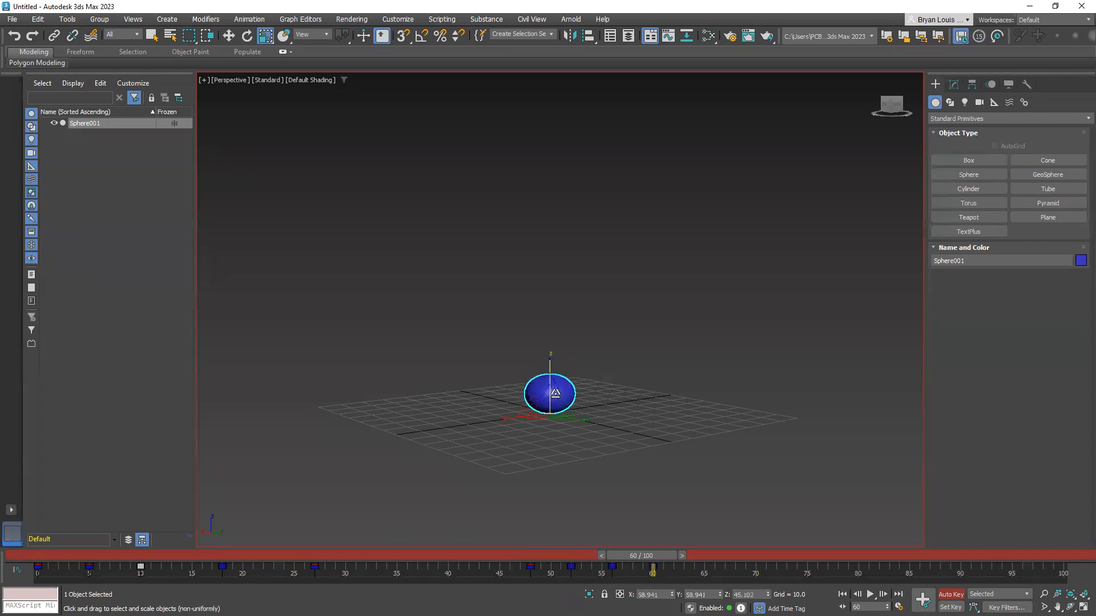
drag(637, 558, 705, 552)
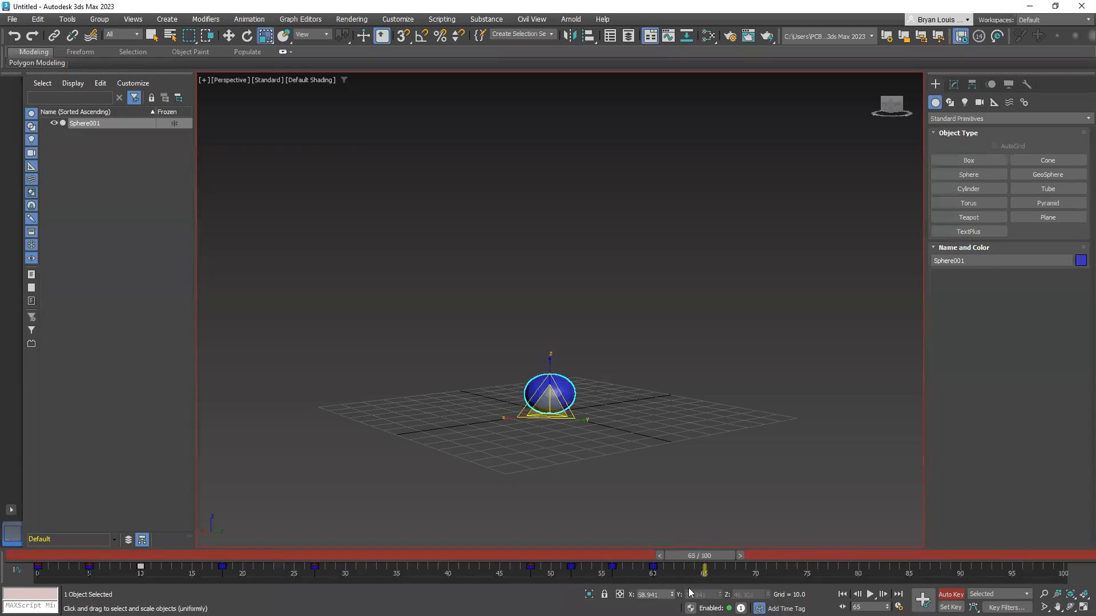
Set the sphere's Z scale to 58.941 at frame 65
key(r)
key(r)
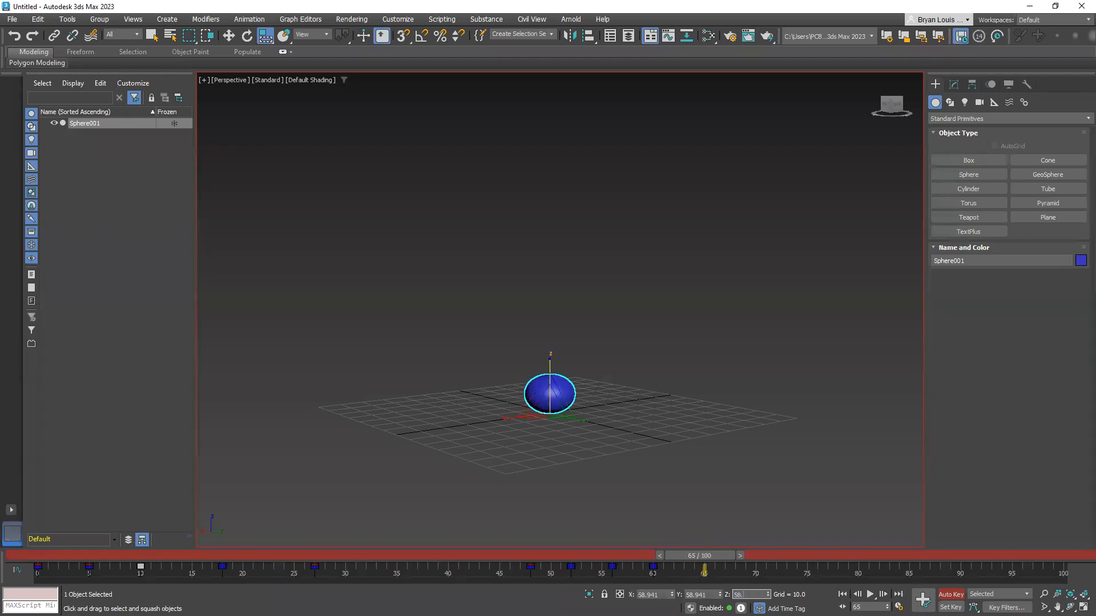
key(Return)
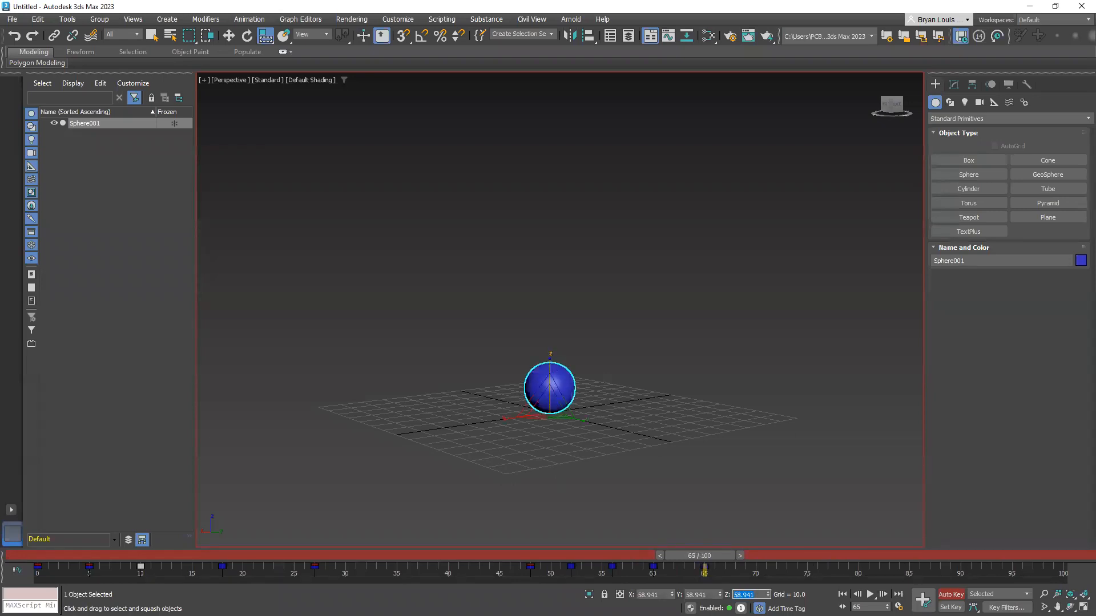
Play the animation twice from frame 0 to review the sphere's bounce and landing, returning to frame 0
drag(691, 556, 40, 556)
key(/)
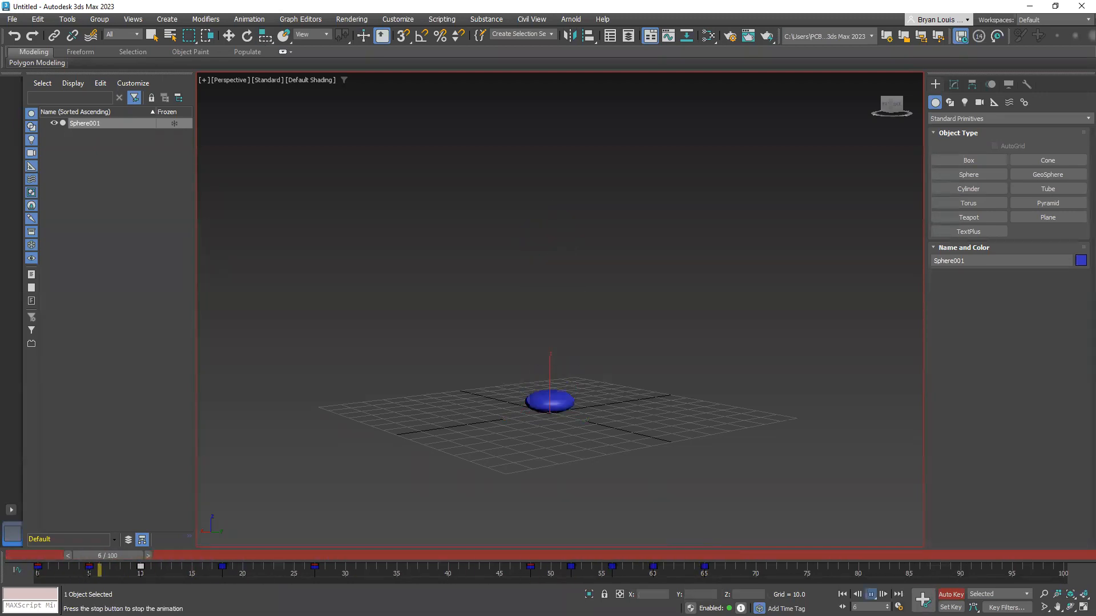
key(/)
drag(880, 554, 40, 556)
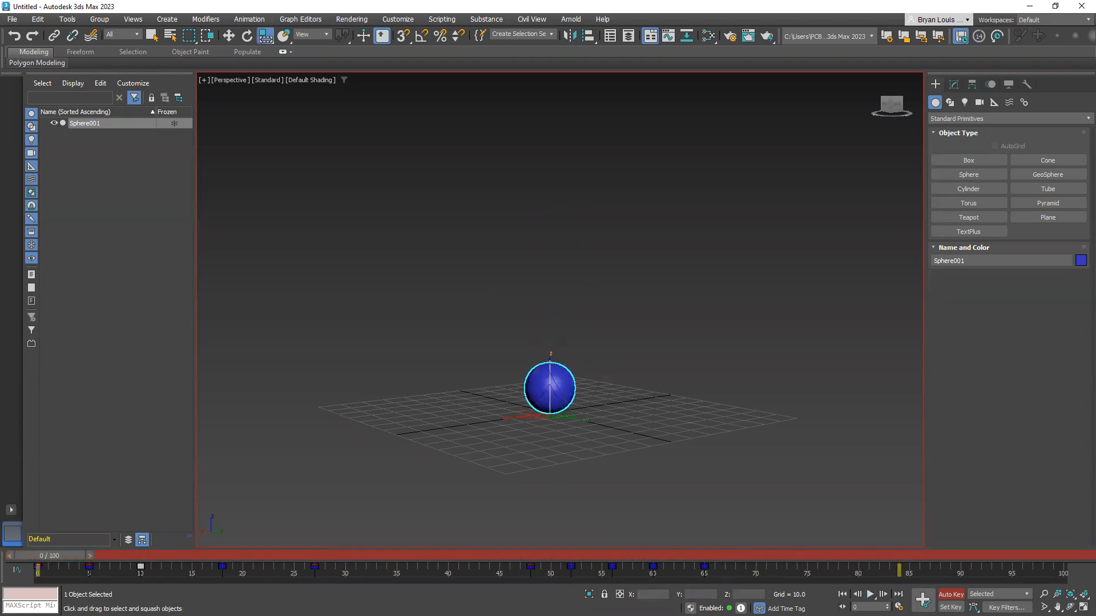
click(869, 595)
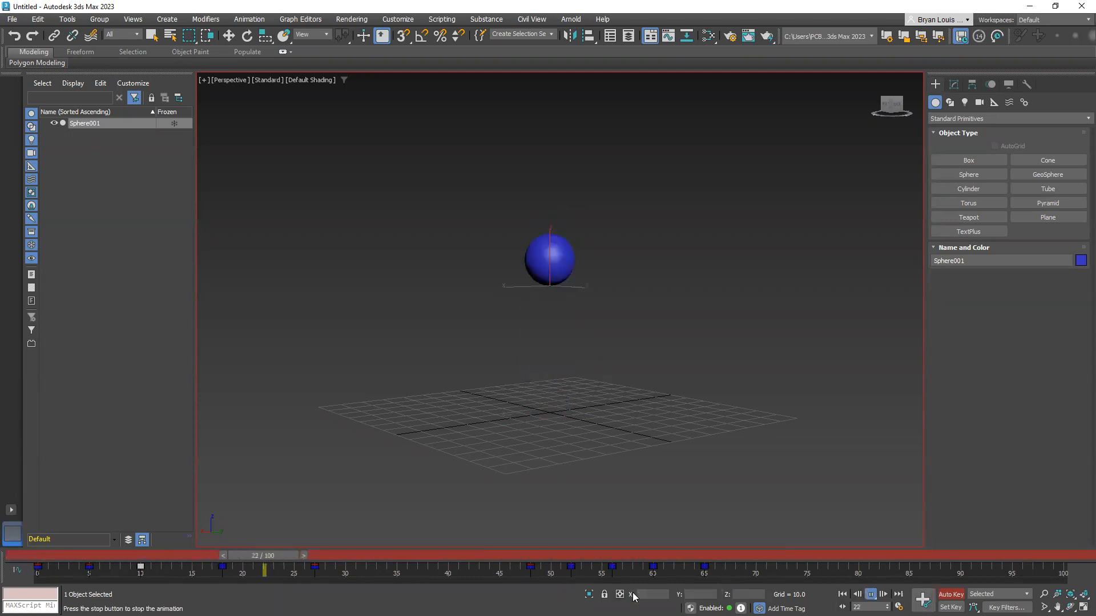
key(/)
drag(897, 555, 33, 527)
Shift the landing keys at frames 48 to 65 five frames earlier, ending at frame 60, and play back the new timing
key(r)
drag(724, 577, 508, 557)
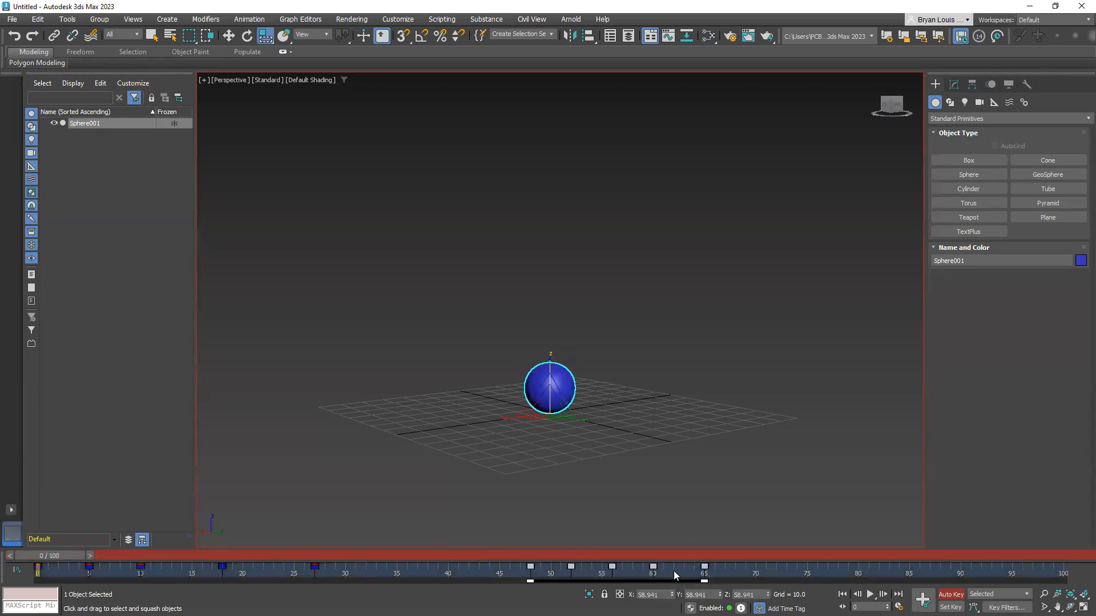
drag(652, 567, 601, 568)
click(699, 581)
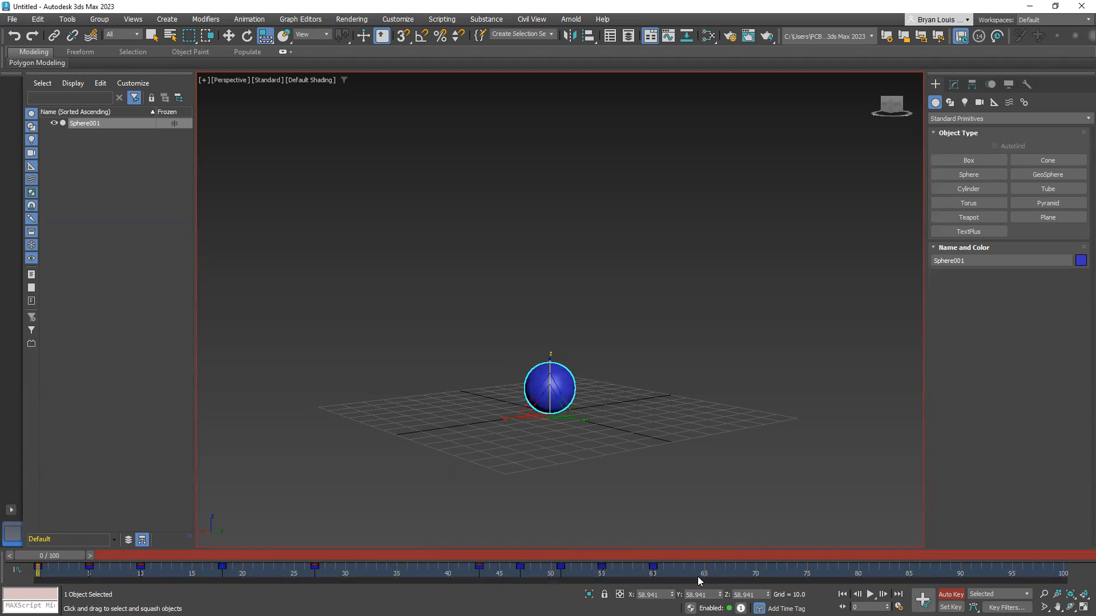
drag(445, 566, 421, 567)
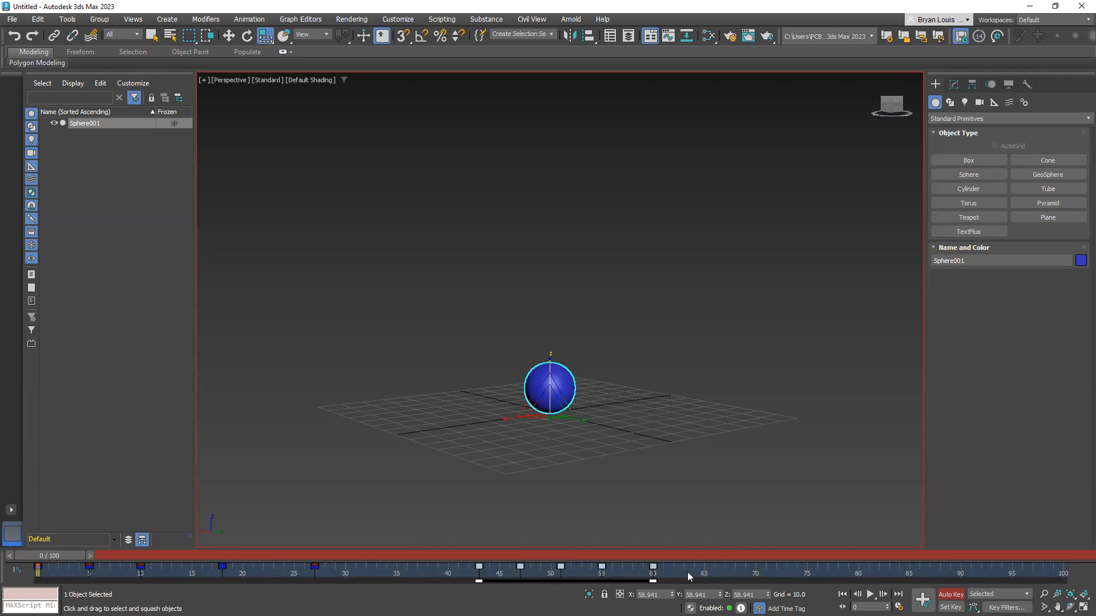
mouse_move(651, 568)
mouse_down()
mouse_move(621, 567)
mouse_move(652, 568)
mouse_up()
click(867, 595)
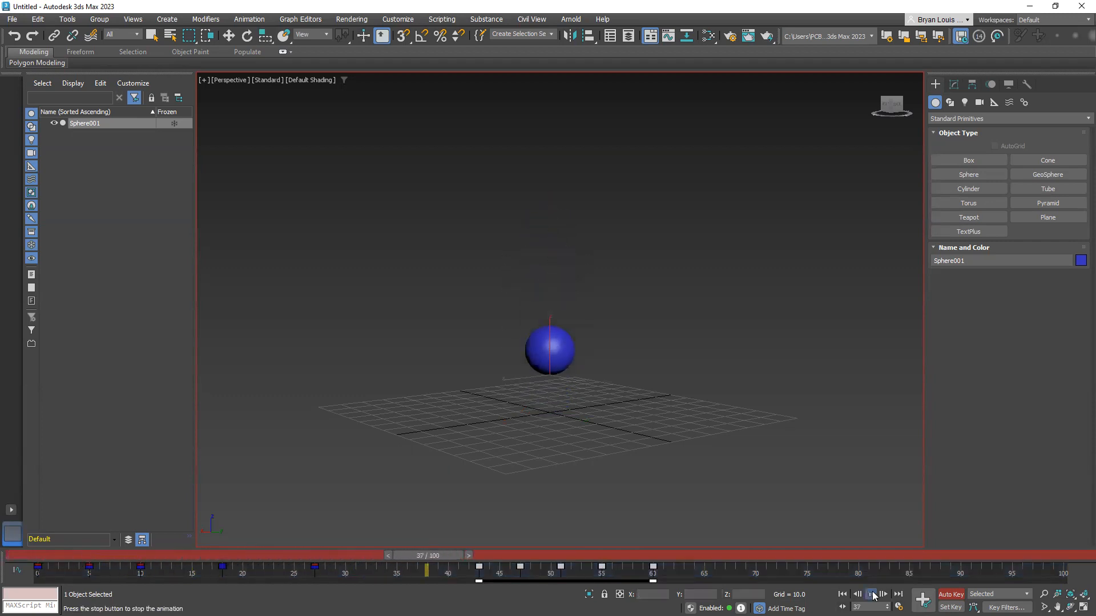
click(871, 595)
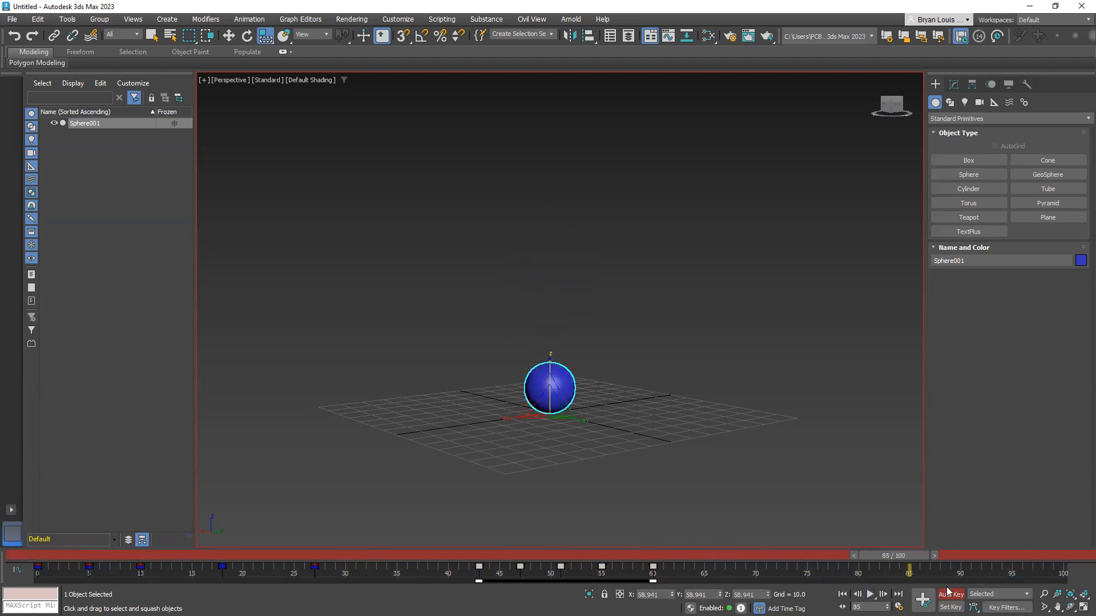
Set the animation's end time to frame 60 in the time configuration and play the shortened loop
click(899, 607)
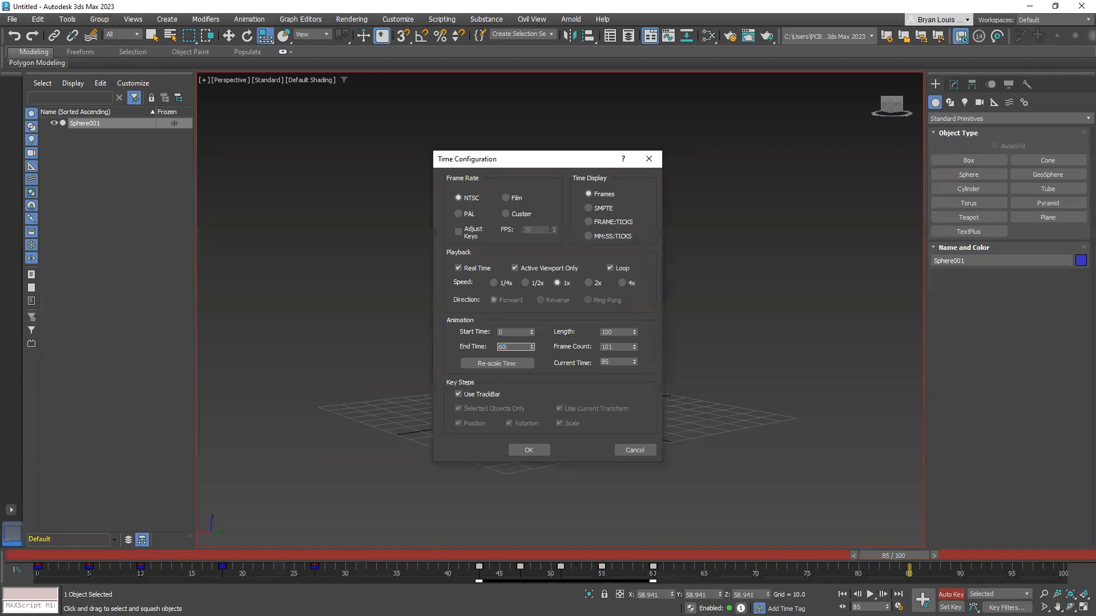
text(60)
key(Return)
click(517, 447)
click(871, 594)
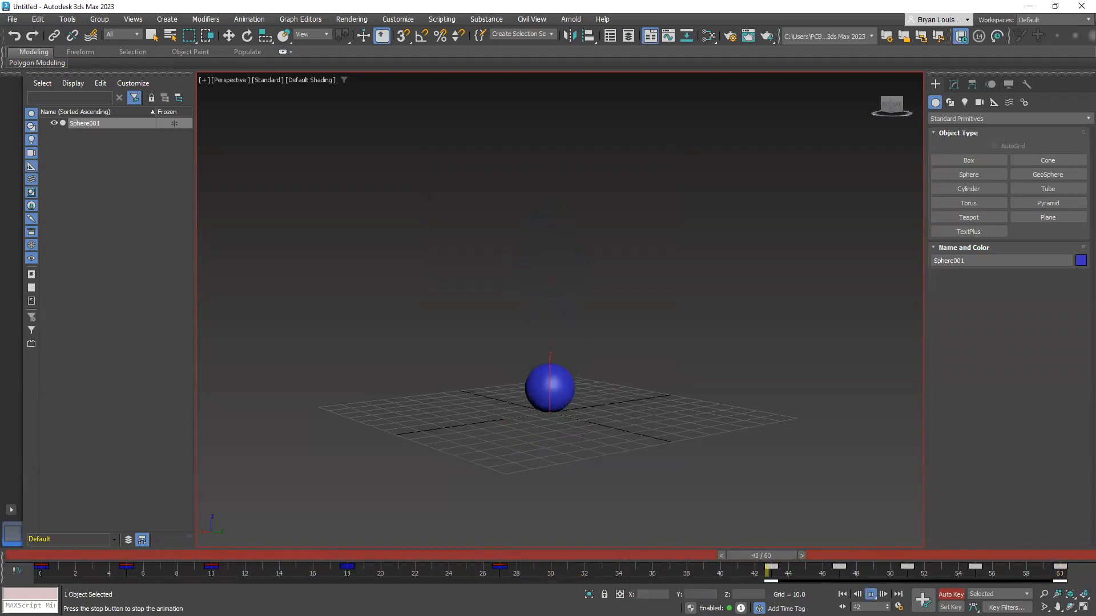
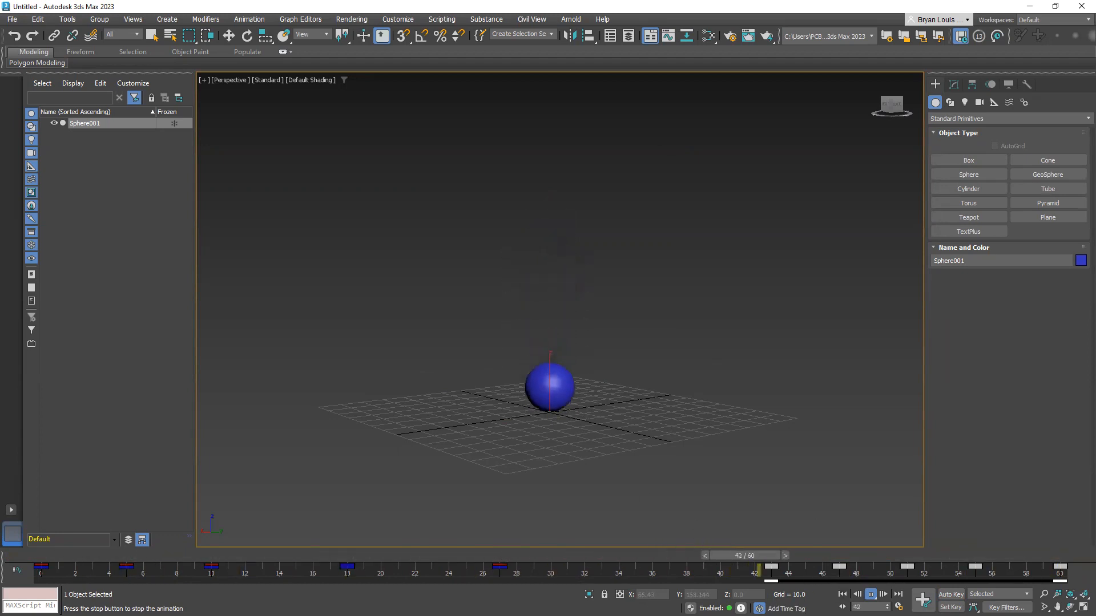
Stop the looping playback and return the animation to frame 0
click(870, 594)
drag(173, 557, 23, 521)
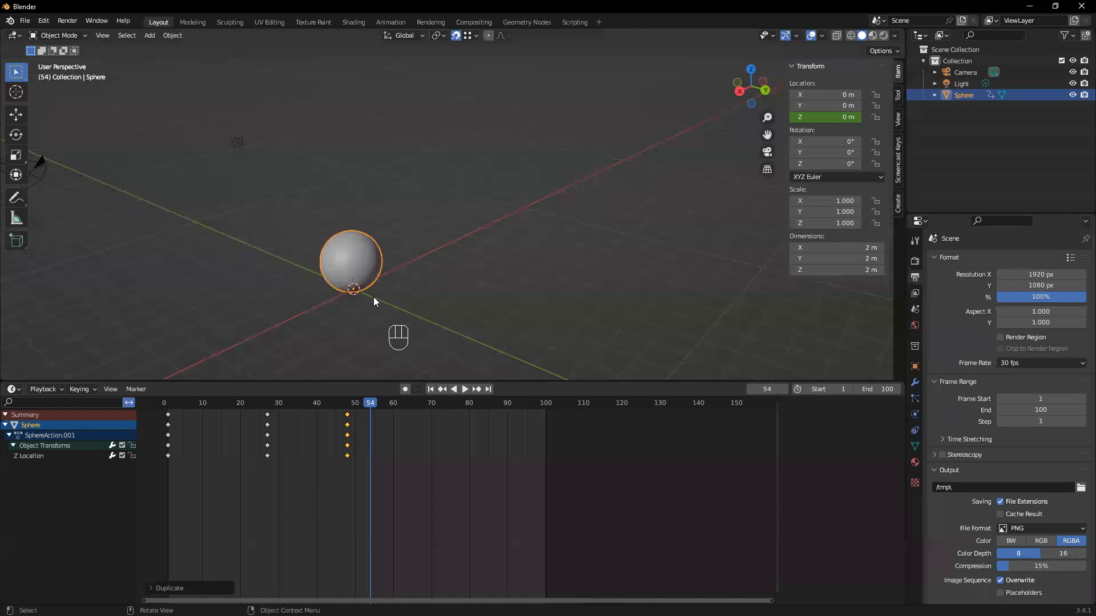
Switch to Blender and duplicate the sphere's Z location keyframe from frame 1 to frame 5
scroll(373, 296, up, 2)
middle_drag(344, 304, 411, 297)
drag(369, 406, 203, 449)
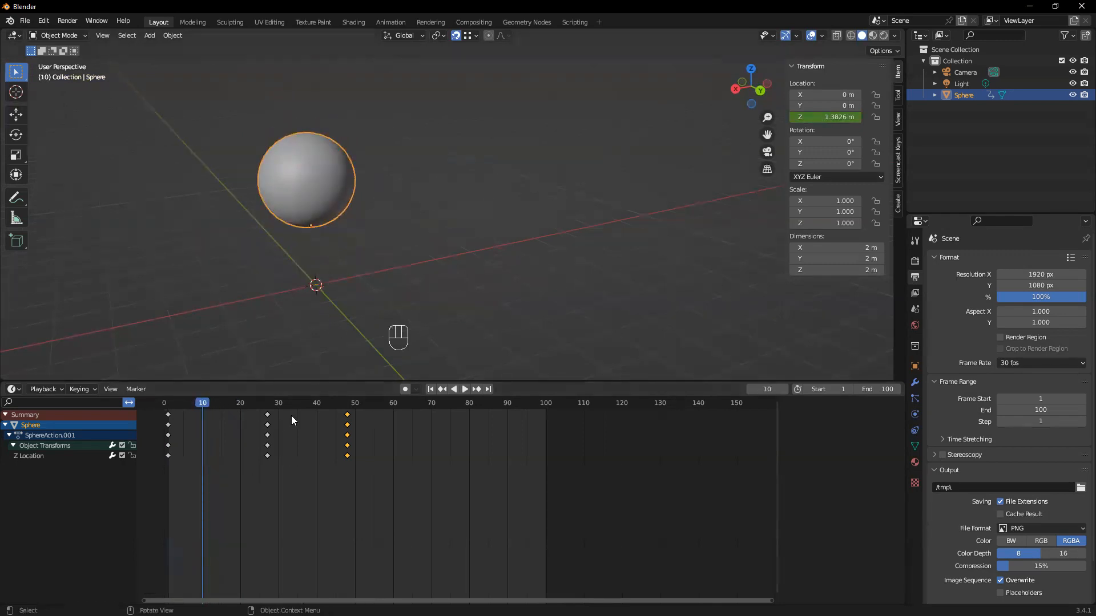
drag(201, 406, 184, 410)
drag(174, 465, 169, 400)
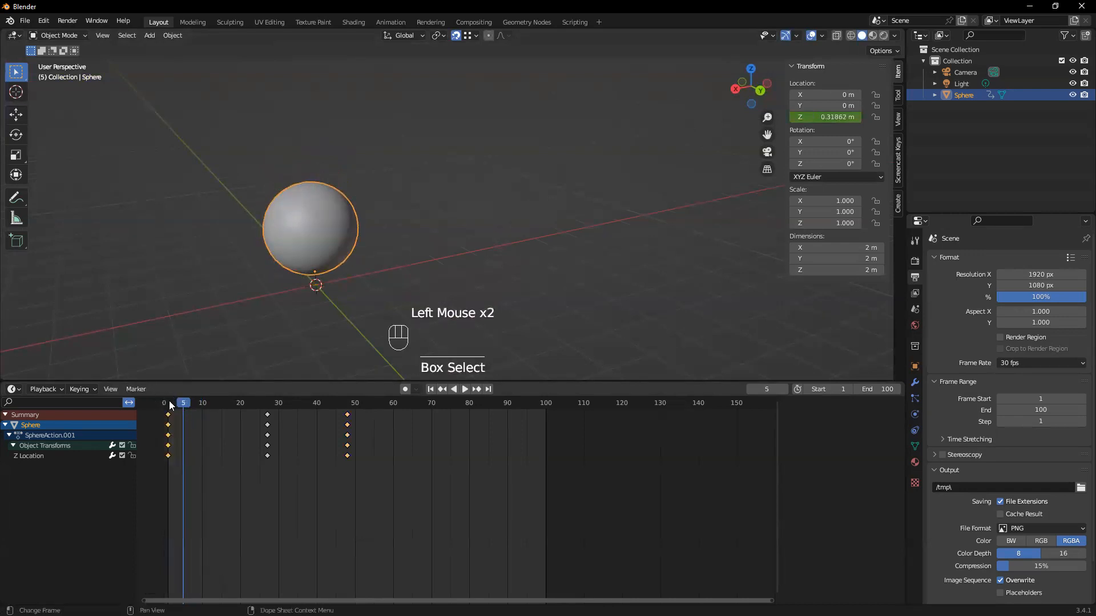
key(shift+d)
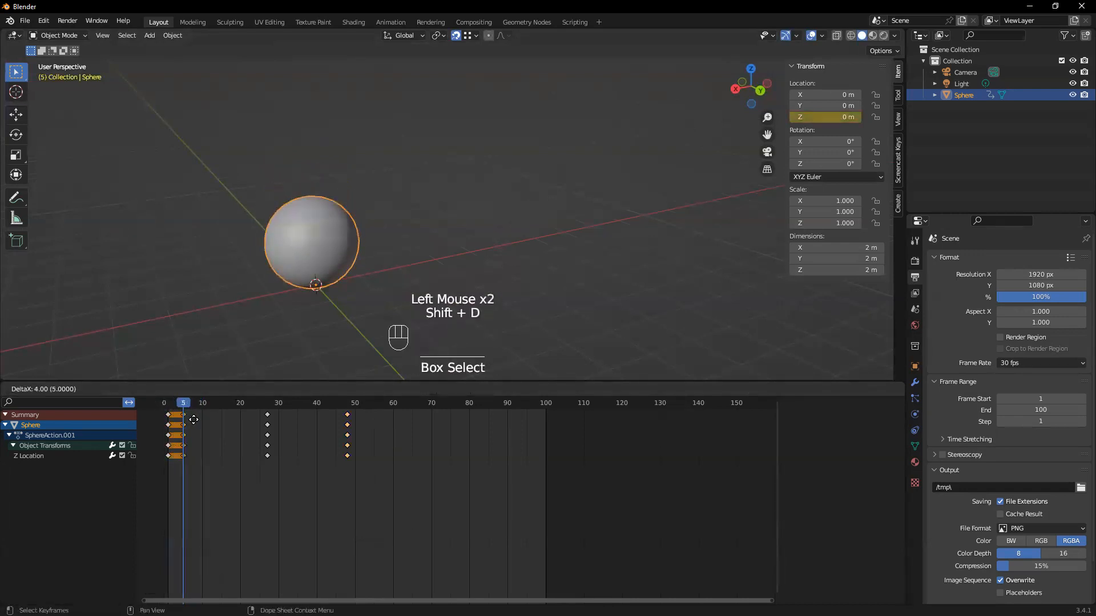
click(195, 416)
Show the sphere's object properties, then set and keyframe its Z scale at 0.350 on frame 5
middle_drag(316, 457, 335, 453)
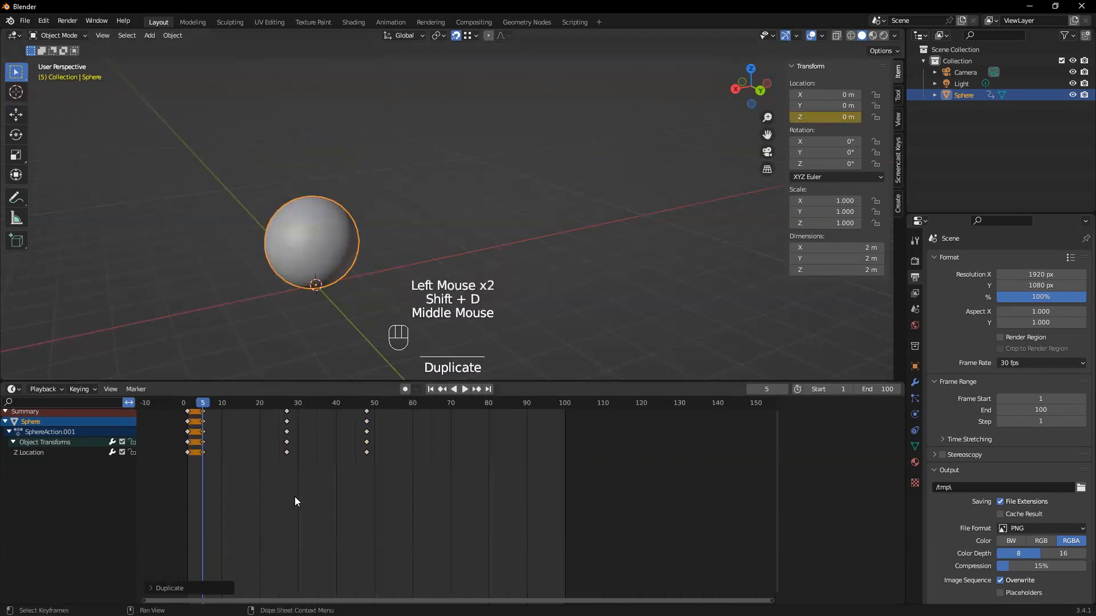
scroll(565, 522, up, 1)
scroll(352, 477, up, 1)
middle_drag(352, 477, 355, 538)
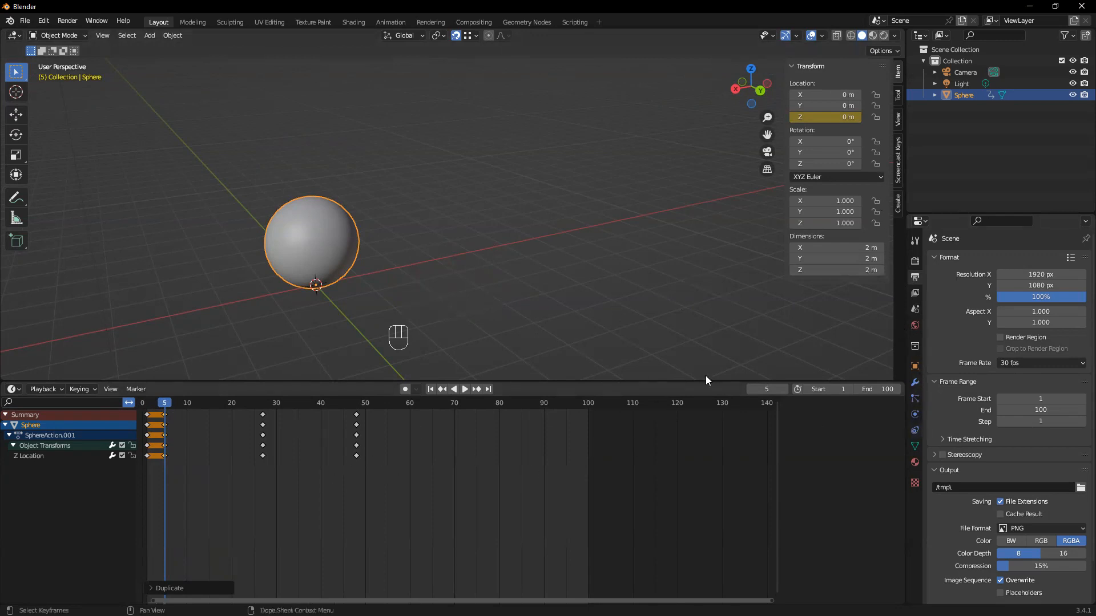
click(913, 370)
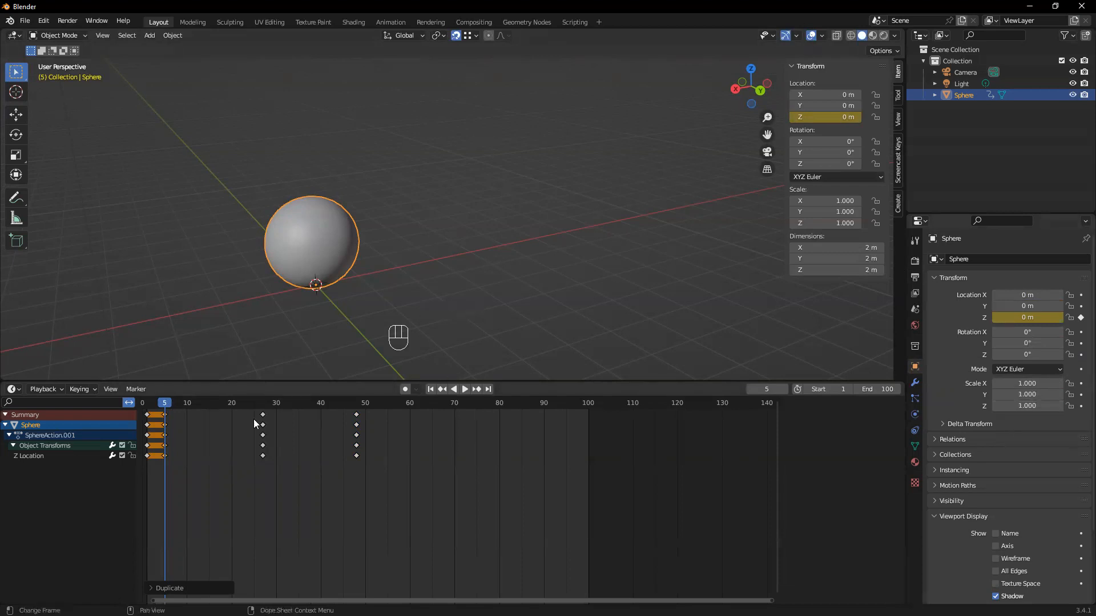
mouse_move(167, 405)
mouse_down()
mouse_move(147, 405)
mouse_move(165, 405)
mouse_up()
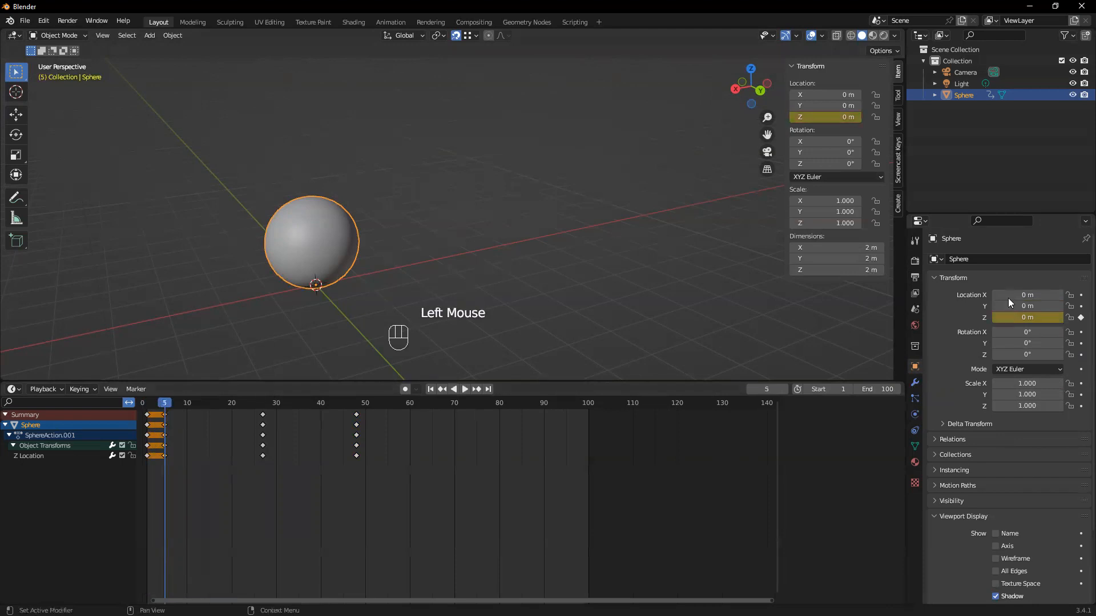
mouse_move(1042, 407)
mouse_down()
mouse_move(1004, 407)
mouse_move(1028, 406)
mouse_up()
click(1080, 406)
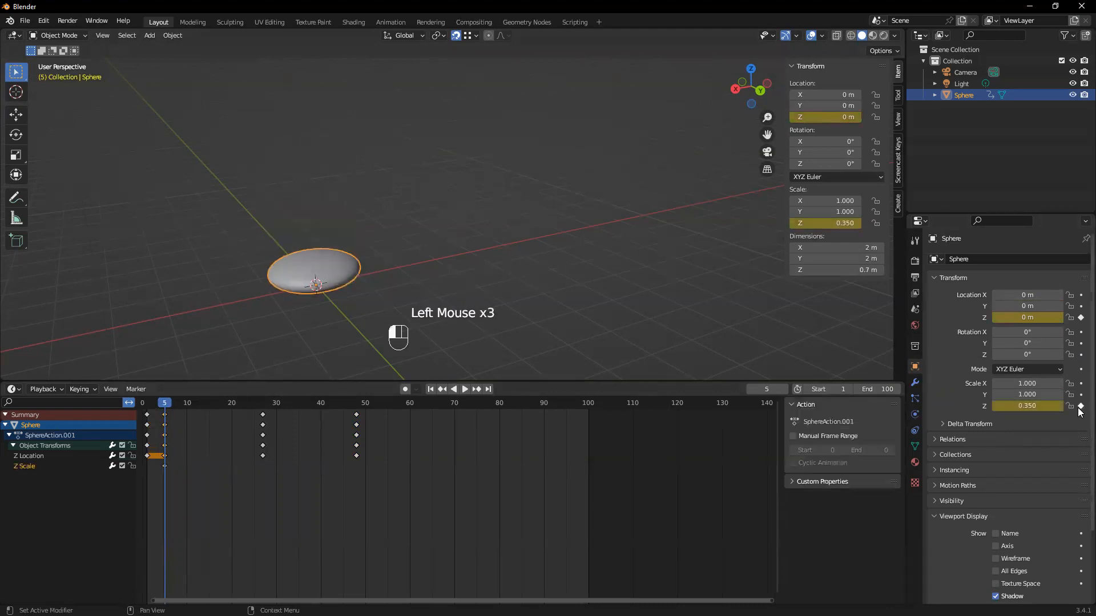
Set the sphere's Z scale to 1 at frame 1 and keyframe it
drag(166, 406, 149, 405)
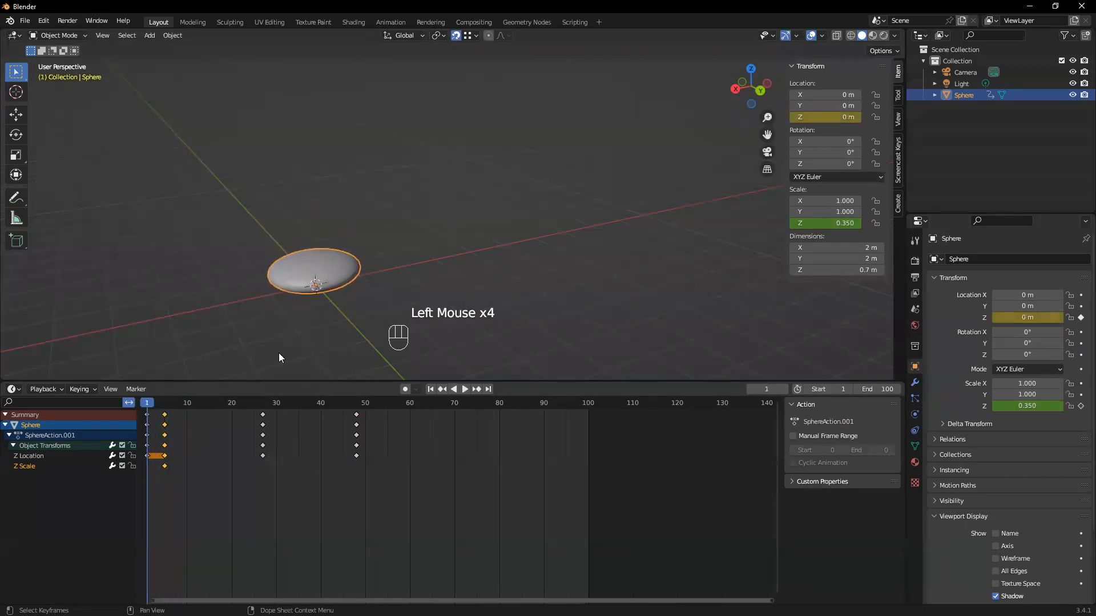
click(1034, 407)
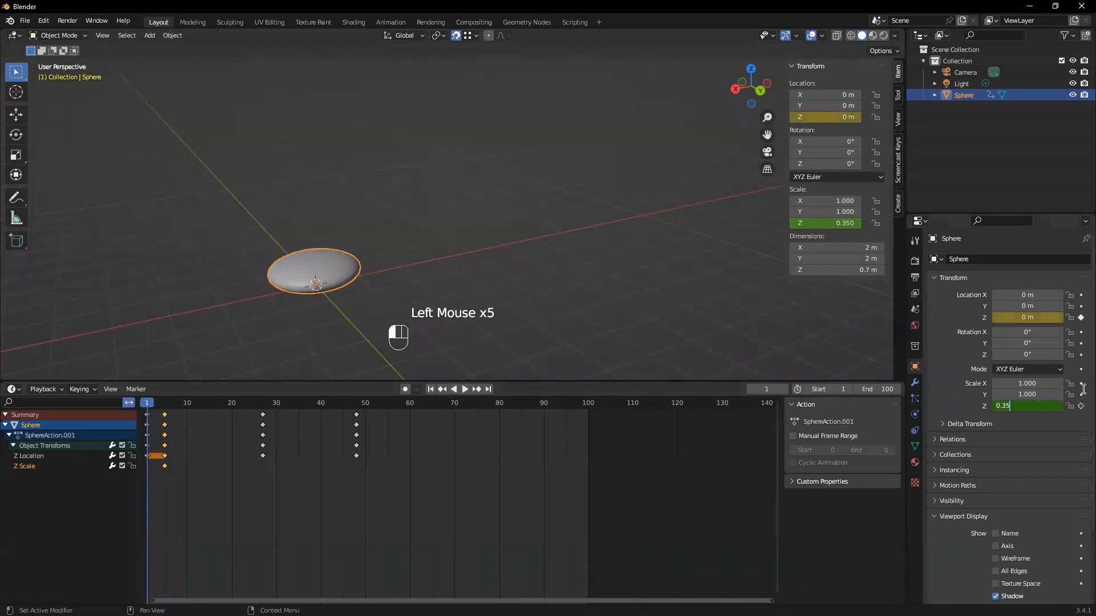
click(1034, 407)
text(1)
key(Return)
click(1081, 406)
Keyframe the sphere at frame 10 with a Z location of 0 m and a Z scale of 1.620
drag(152, 399, 187, 407)
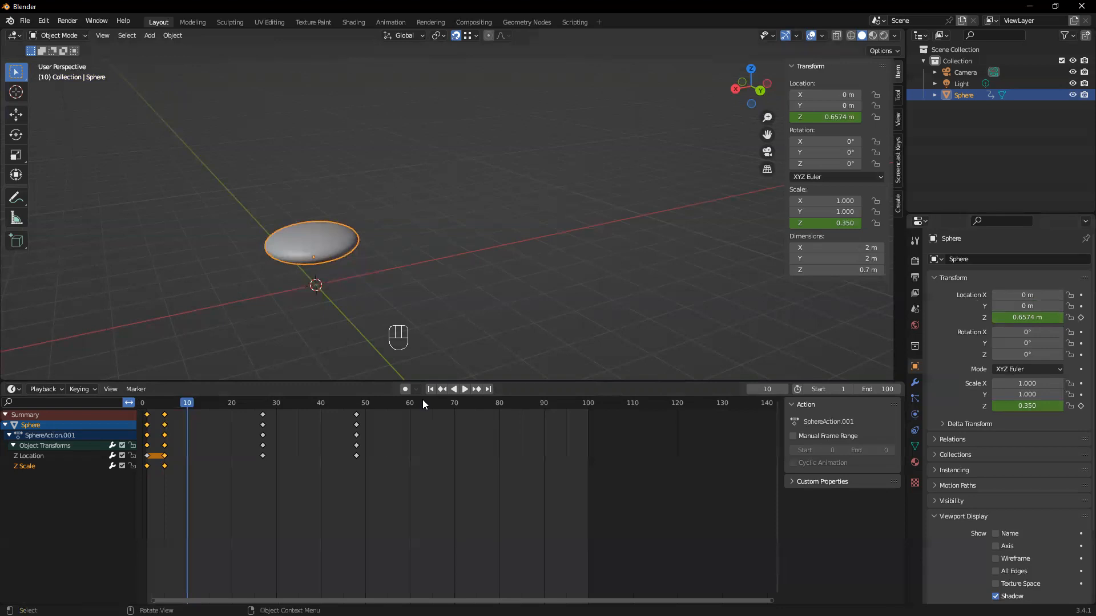
click(1037, 318)
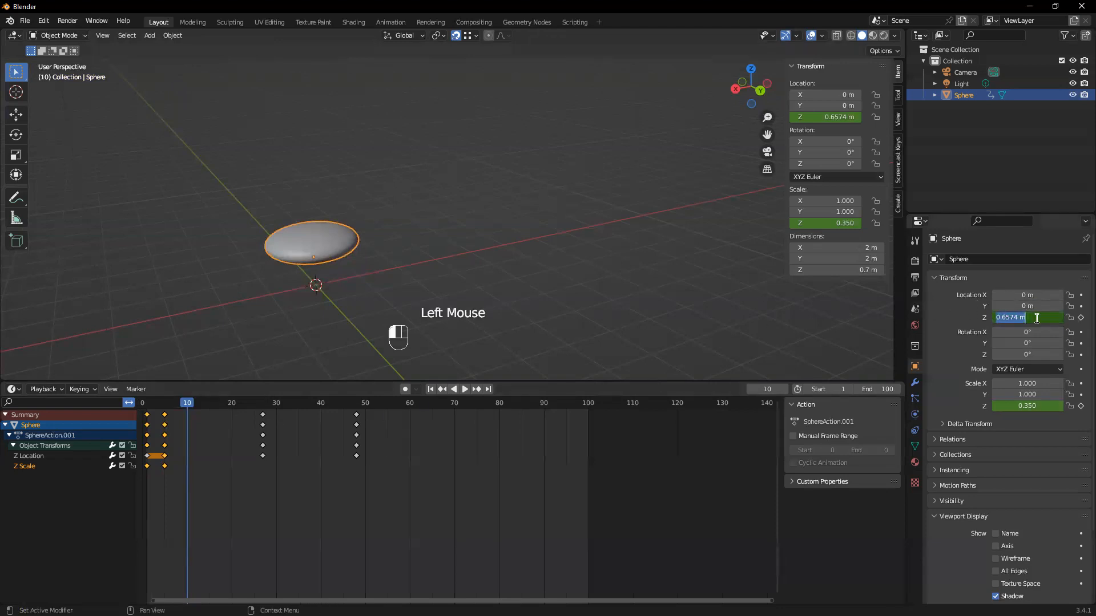
click(1080, 323)
click(1080, 319)
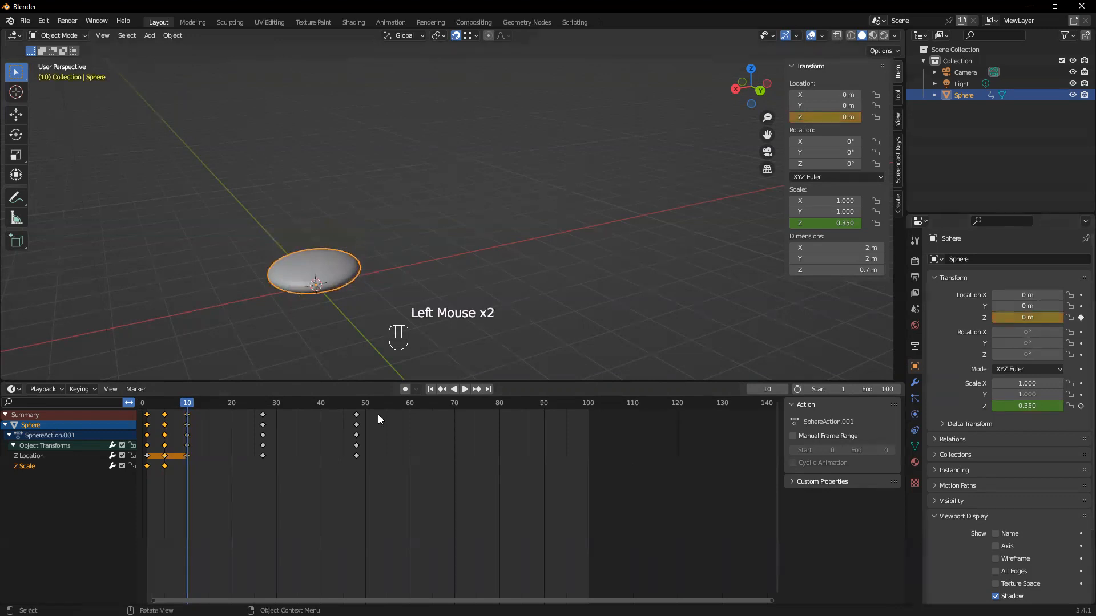
drag(189, 402, 188, 404)
drag(1005, 406, 1067, 406)
click(1081, 405)
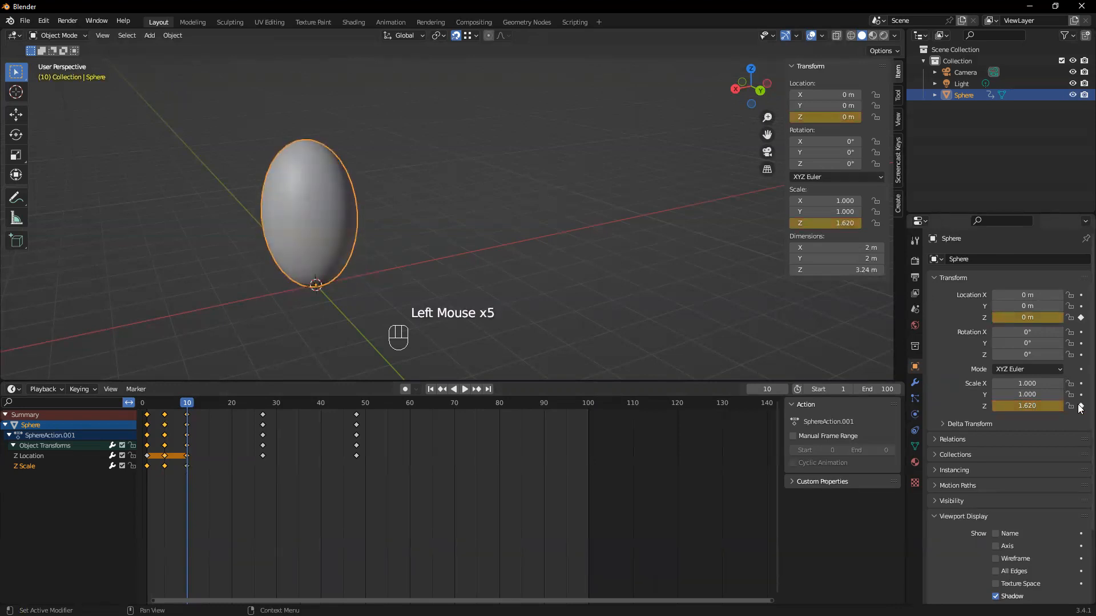
Set the sphere's Z scale to 1.330 at frame 18 and keyframe it
drag(191, 406, 223, 414)
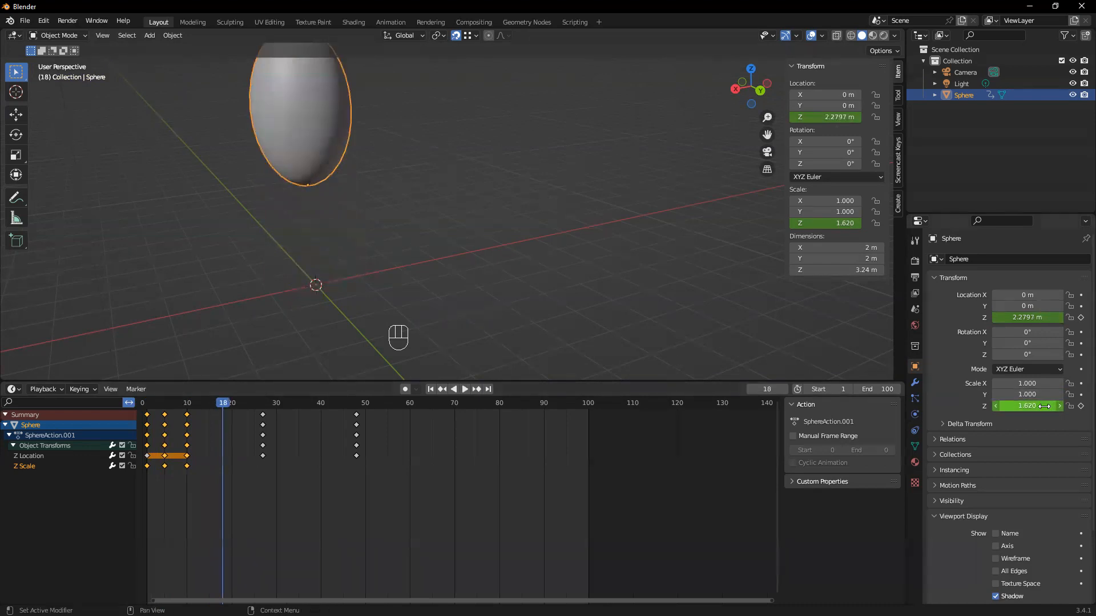
scroll(342, 235, down, 2)
middle_drag(343, 235, 400, 239)
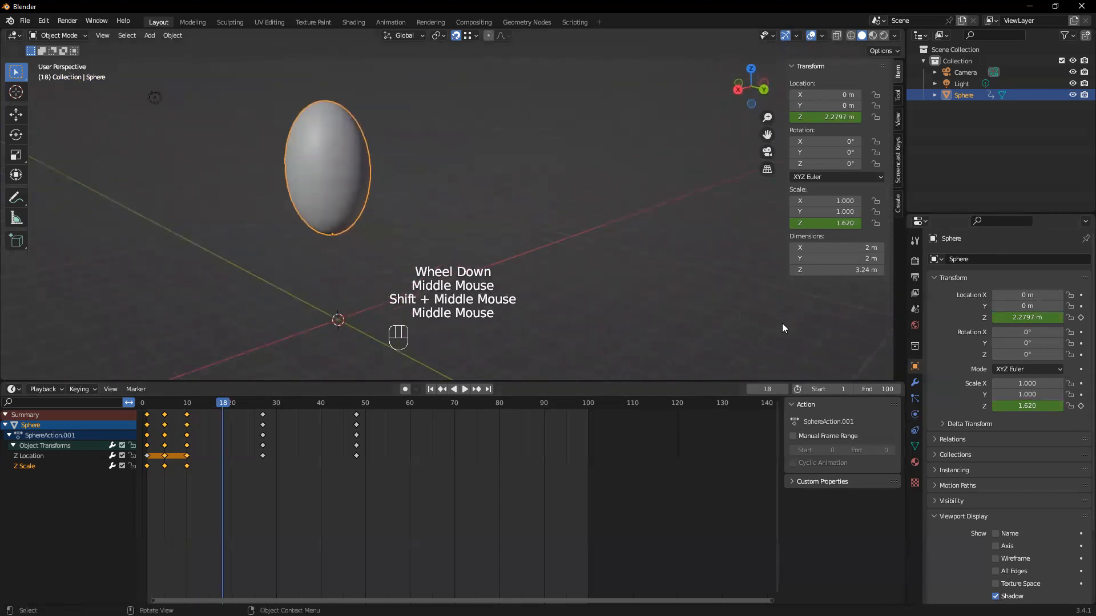
click(1028, 406)
drag(1027, 406, 999, 406)
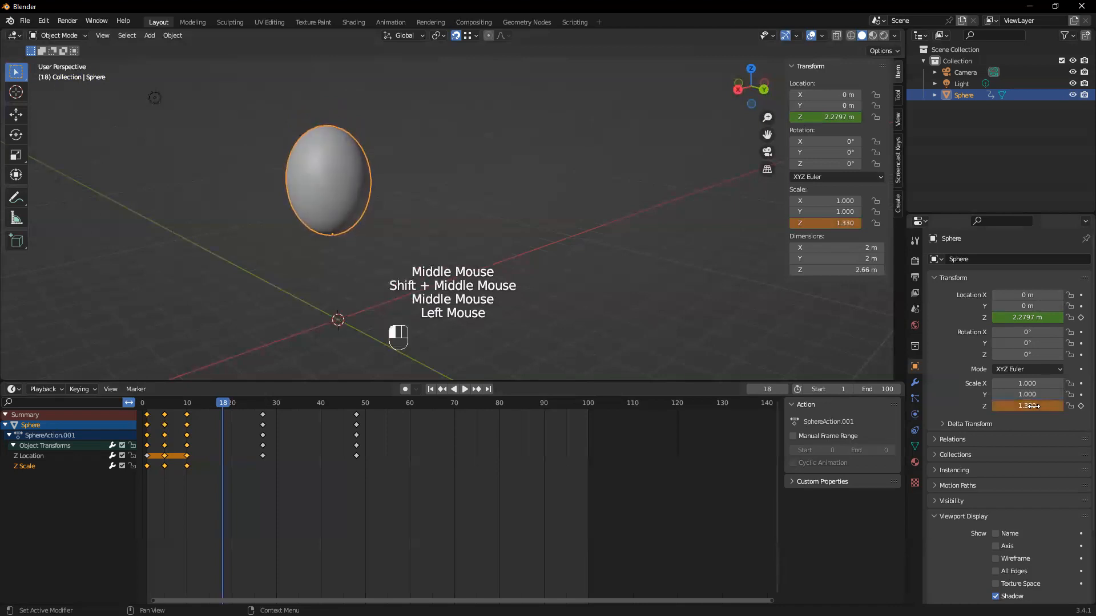
click(1081, 405)
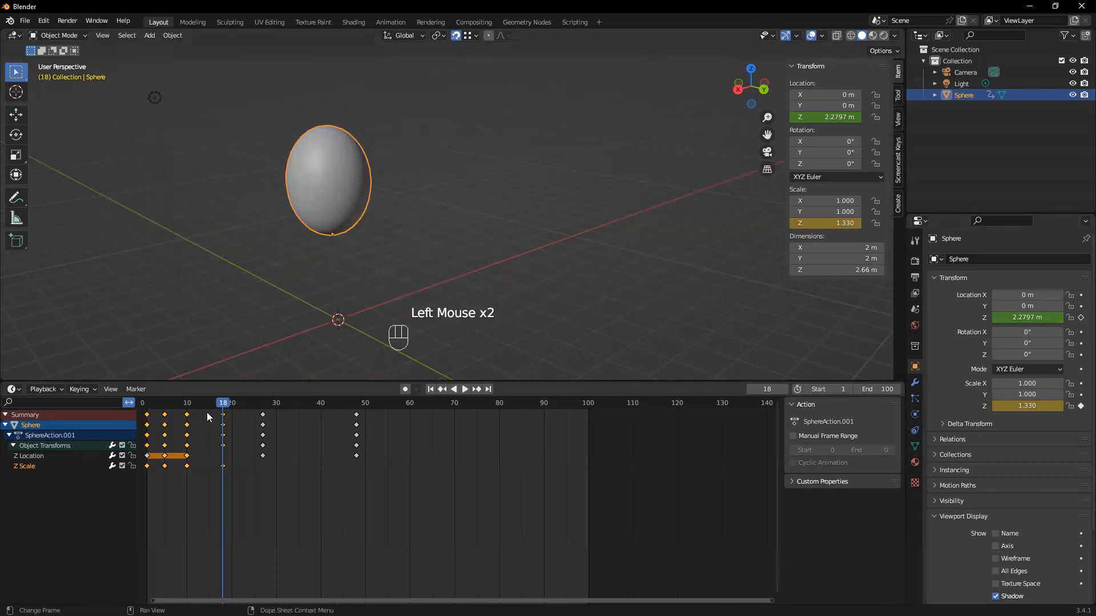
Move the Z scale keyframe from frame 18 to frame 20
mouse_move(221, 411)
mouse_down()
mouse_move(148, 410)
mouse_move(238, 410)
mouse_move(218, 412)
mouse_up()
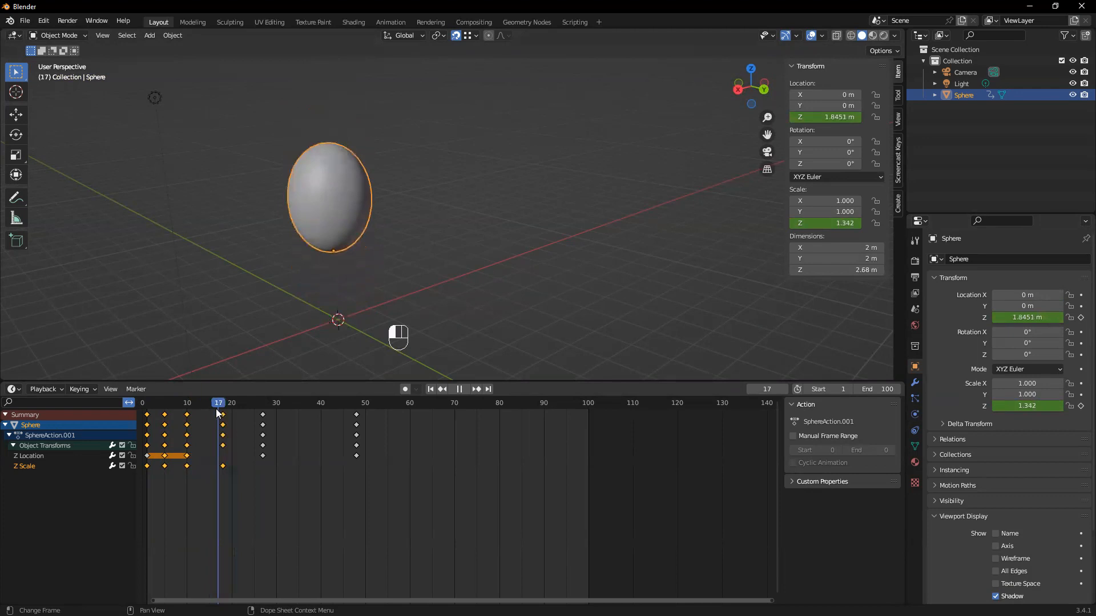
drag(233, 470, 210, 395)
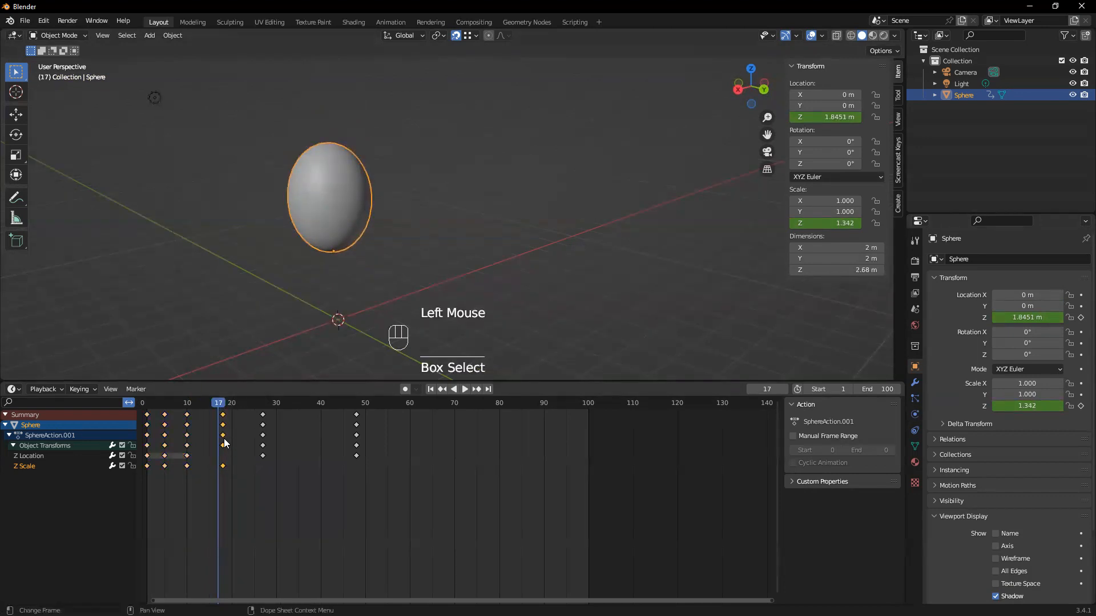
double_click(223, 425)
key(g)
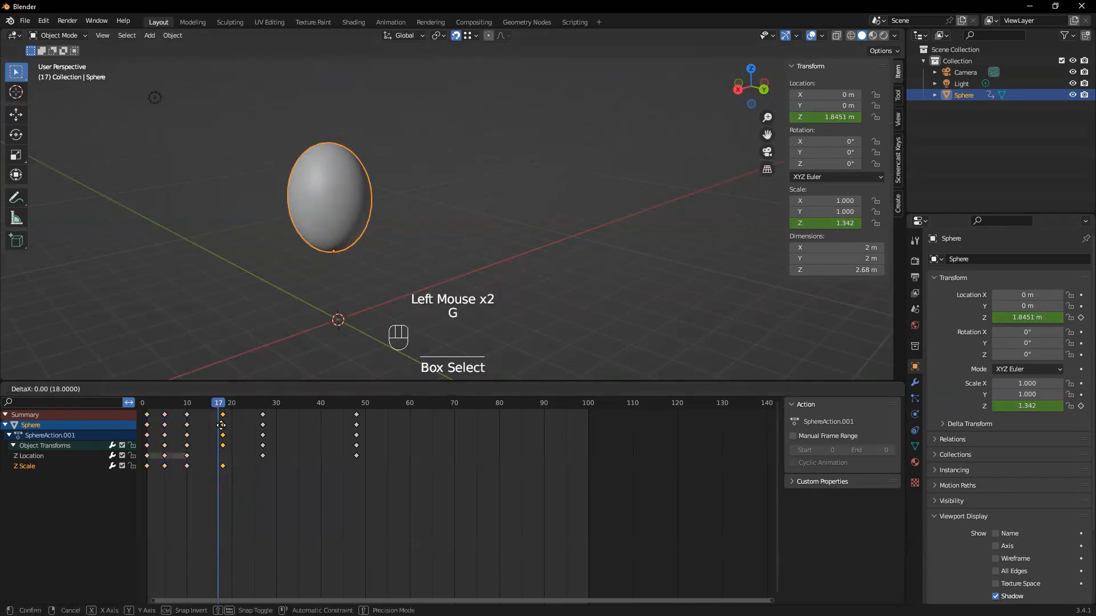
click(231, 427)
Set the sphere's Z scale to 1 at frame 27, the peak of the jump, and keyframe it
drag(220, 404, 254, 418)
scroll(386, 239, down, 2)
middle_drag(385, 239, 406, 314)
mouse_move(252, 406)
mouse_down()
mouse_move(187, 410)
mouse_move(262, 408)
mouse_up()
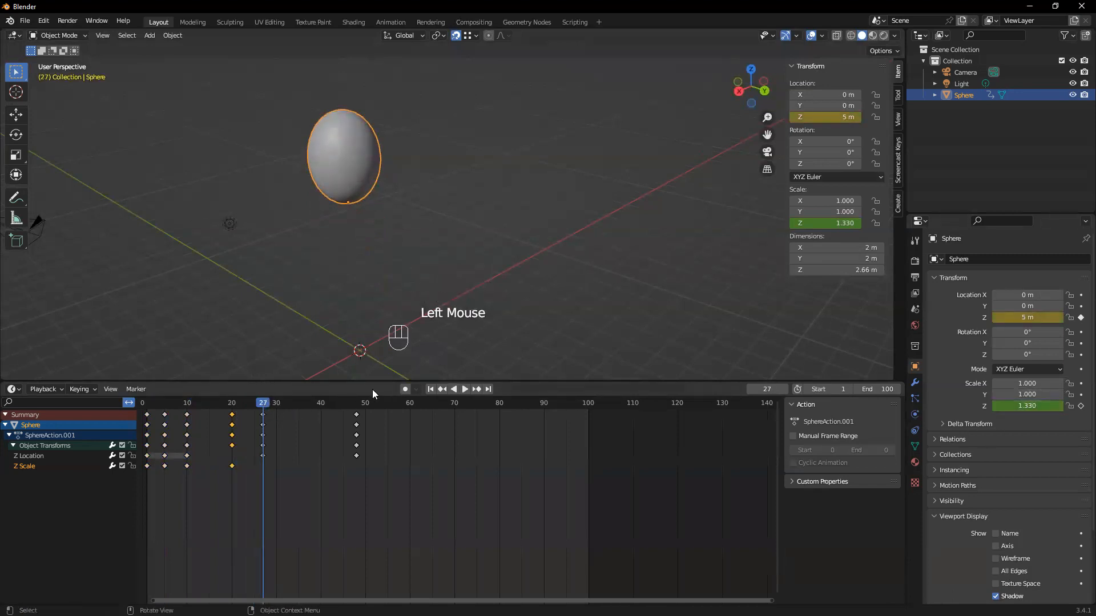
mouse_move(257, 404)
mouse_down()
mouse_move(248, 405)
mouse_move(265, 404)
mouse_up()
double_click(1051, 406)
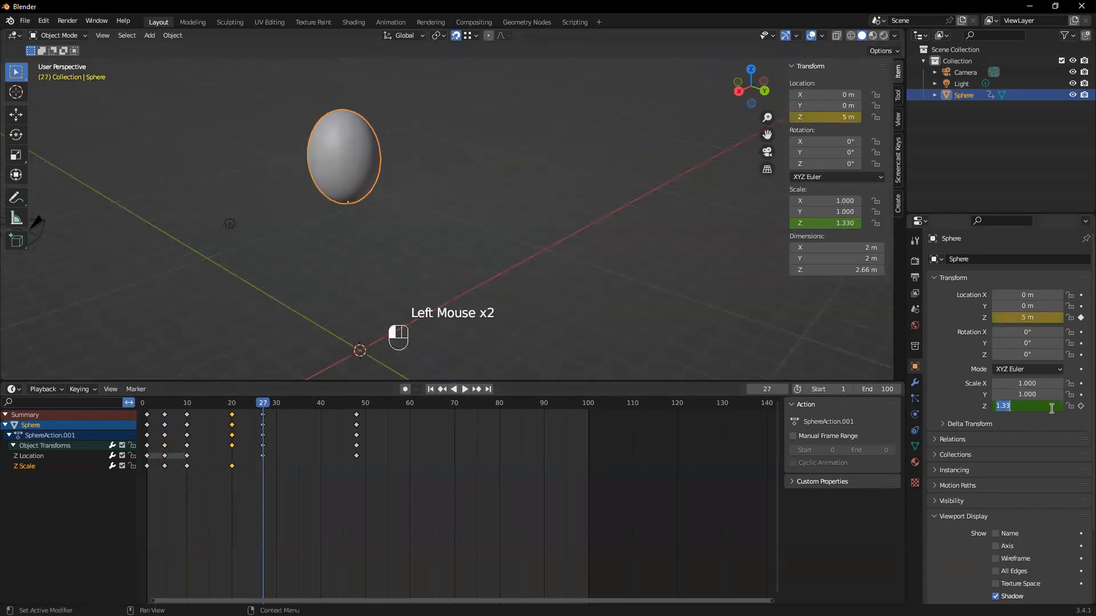
text(1)
key(Return)
click(1081, 406)
Duplicate the squash keyframes from frame 5 to frame 53, after the landing at frame 48
drag(264, 400, 306, 410)
middle_drag(324, 312, 323, 290)
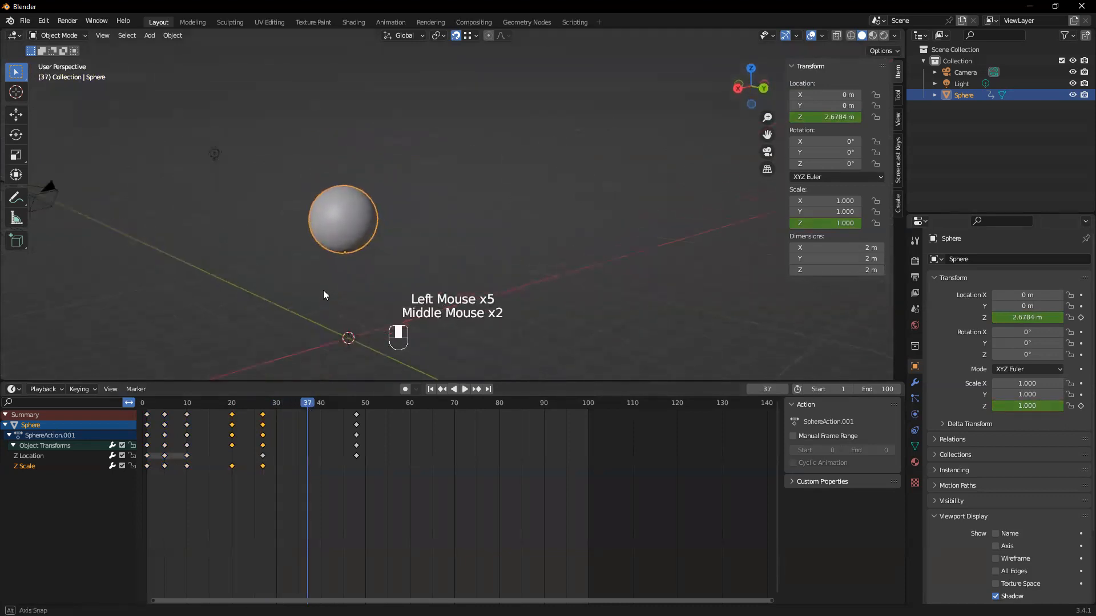
drag(306, 398, 356, 409)
scroll(283, 298, down, 1)
middle_drag(284, 297, 320, 342)
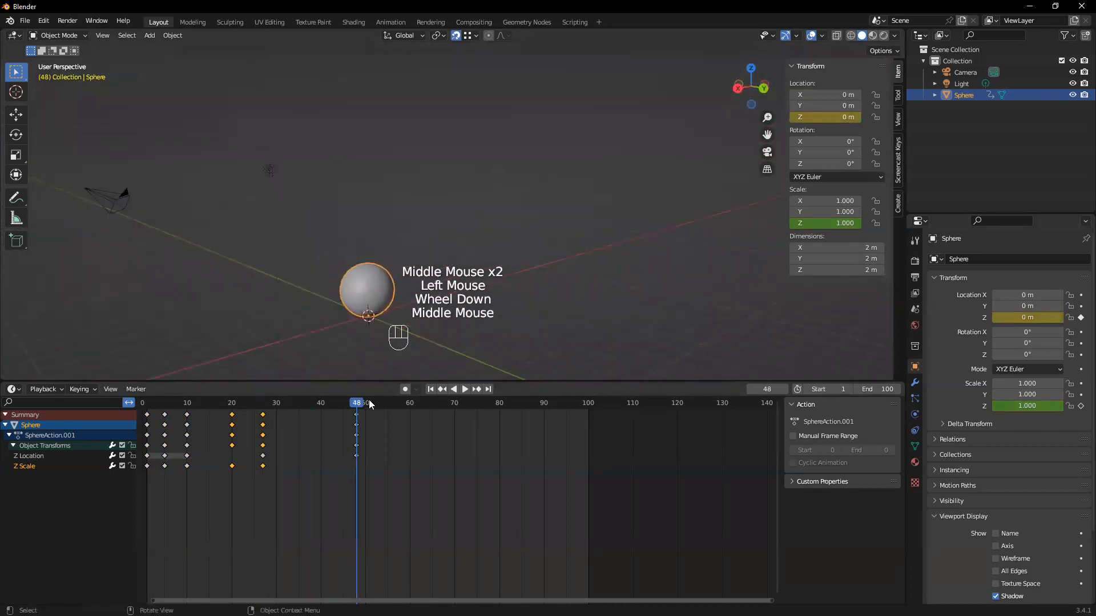
mouse_move(358, 405)
mouse_down()
mouse_move(380, 408)
mouse_move(356, 412)
mouse_up()
click(357, 415)
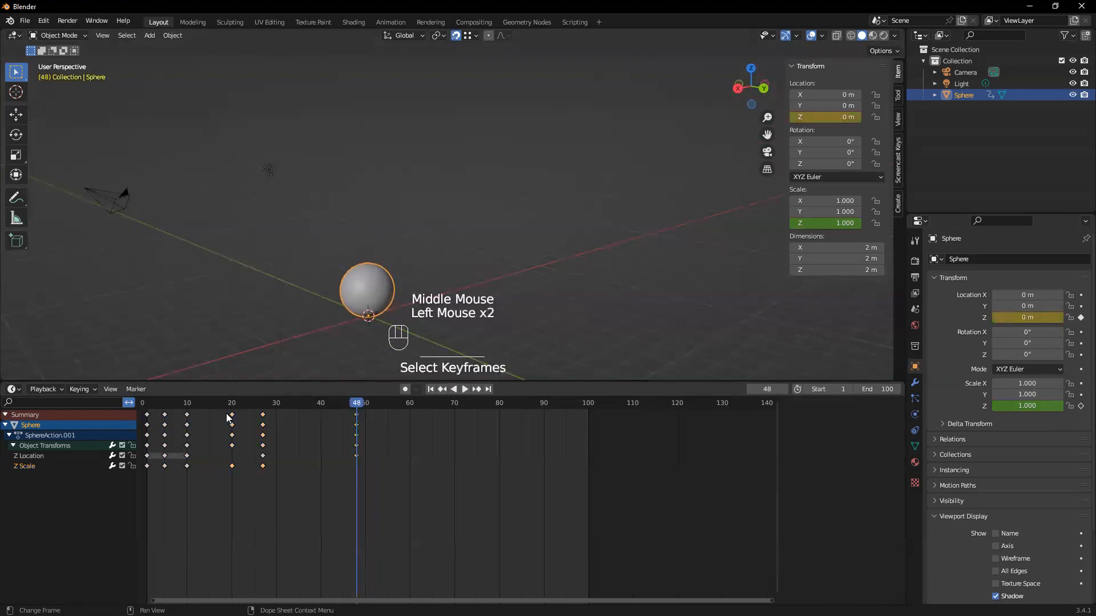
drag(173, 484, 162, 408)
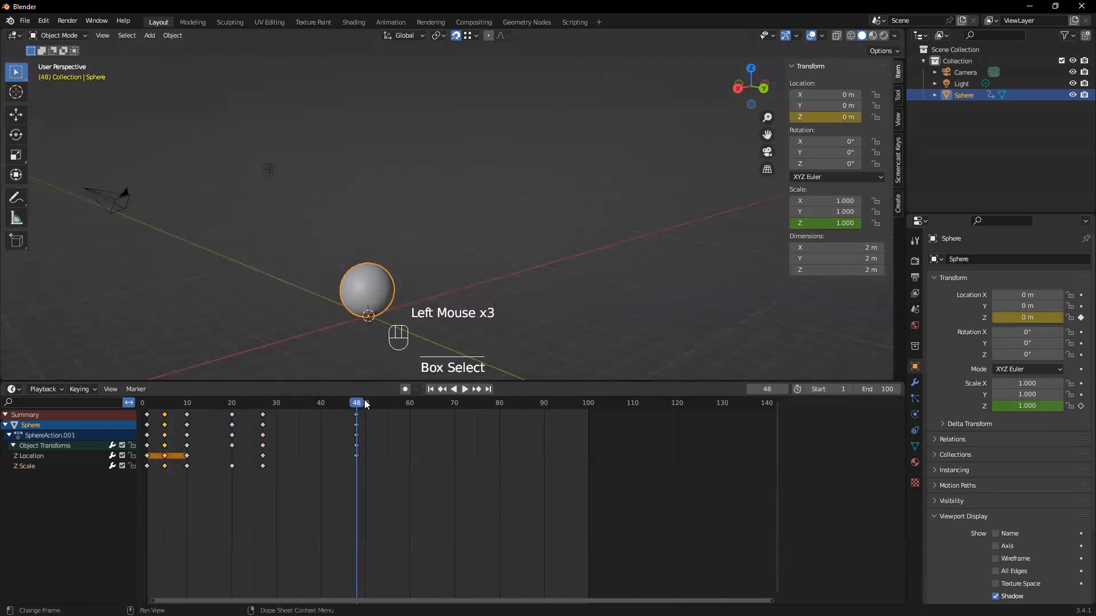
drag(176, 481, 160, 409)
drag(200, 485, 153, 410)
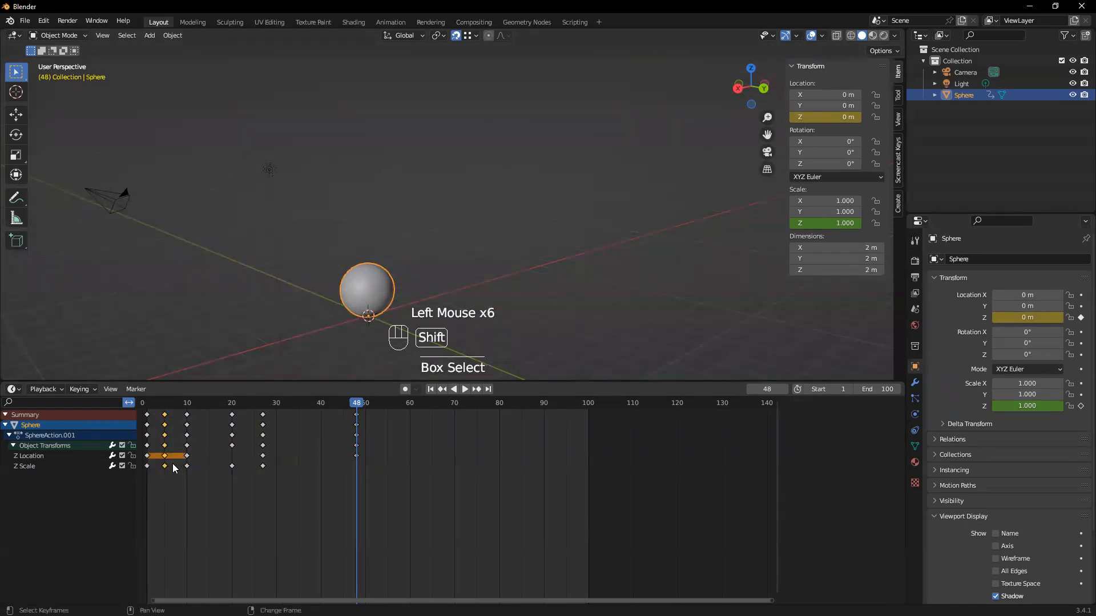
key(shift+d)
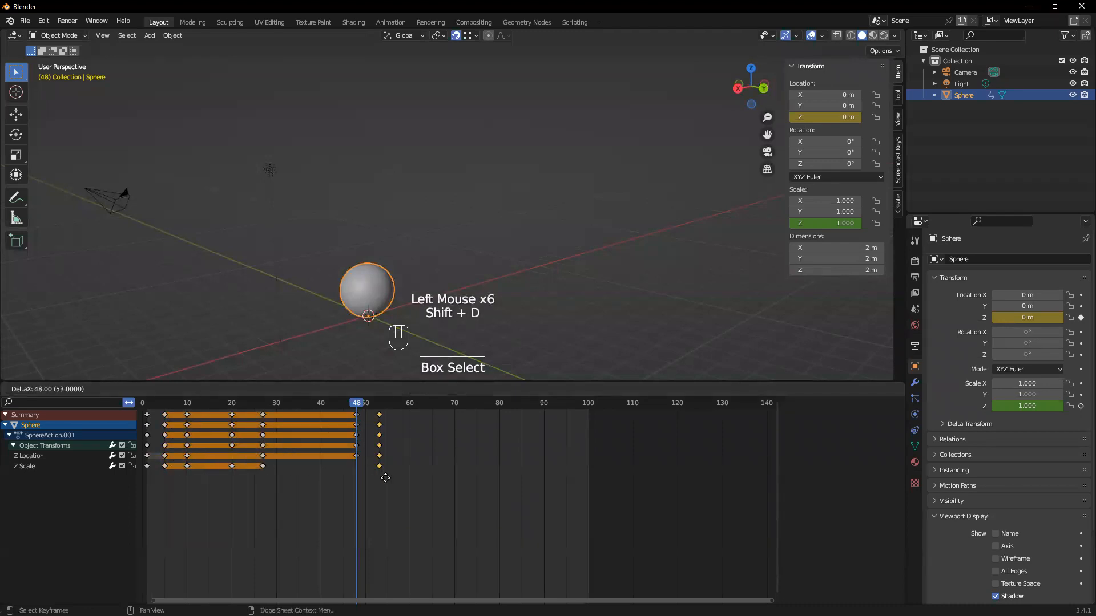
click(385, 477)
Set the sphere's Z scale to 1 at frame 48 and keyframe it
mouse_move(360, 409)
mouse_down()
mouse_move(200, 415)
mouse_move(358, 406)
mouse_up()
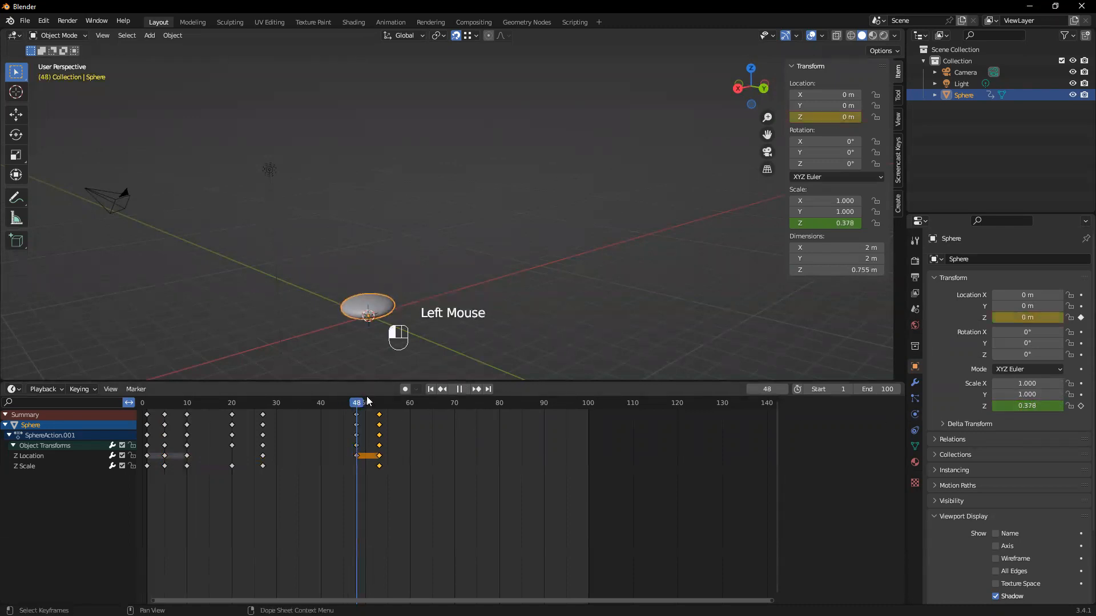
double_click(1033, 407)
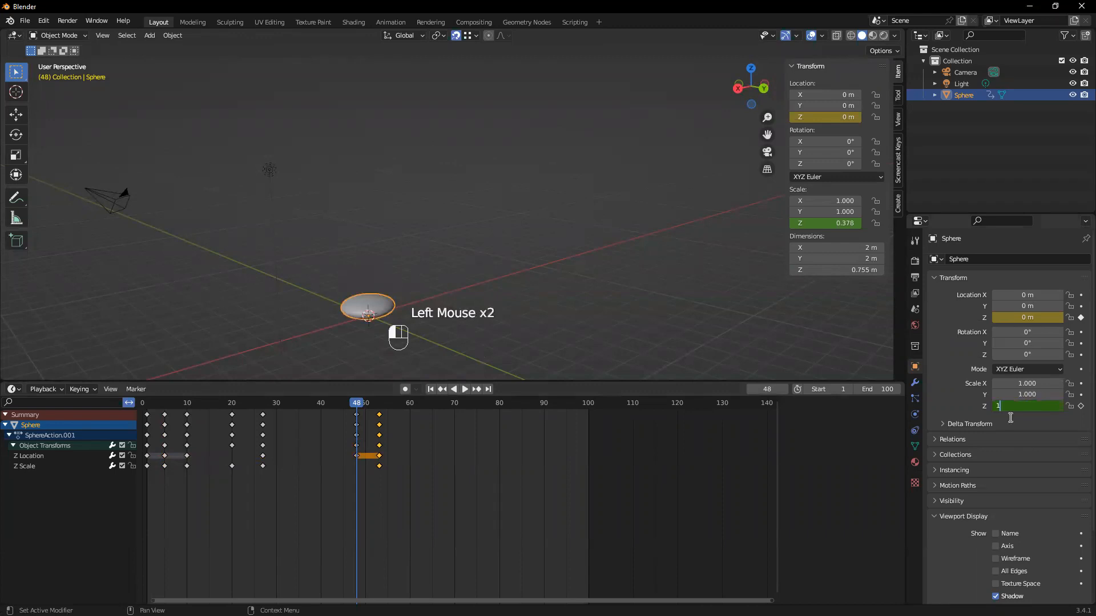
key(Return)
click(1081, 406)
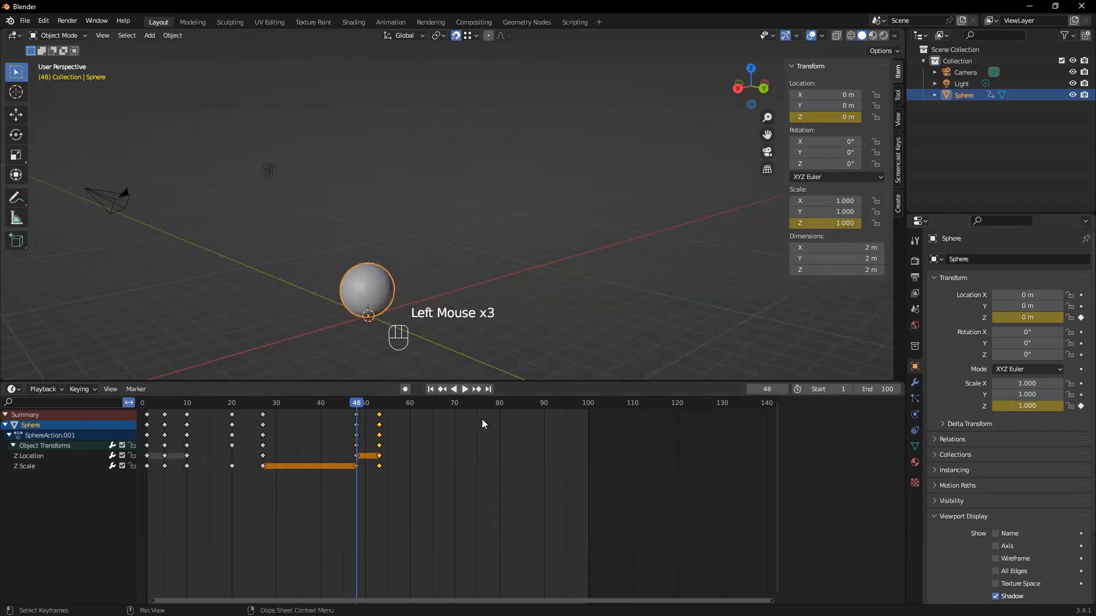
Set the sphere's Z scale to 1.240 at frame 60 and keyframe it
drag(357, 407, 409, 452)
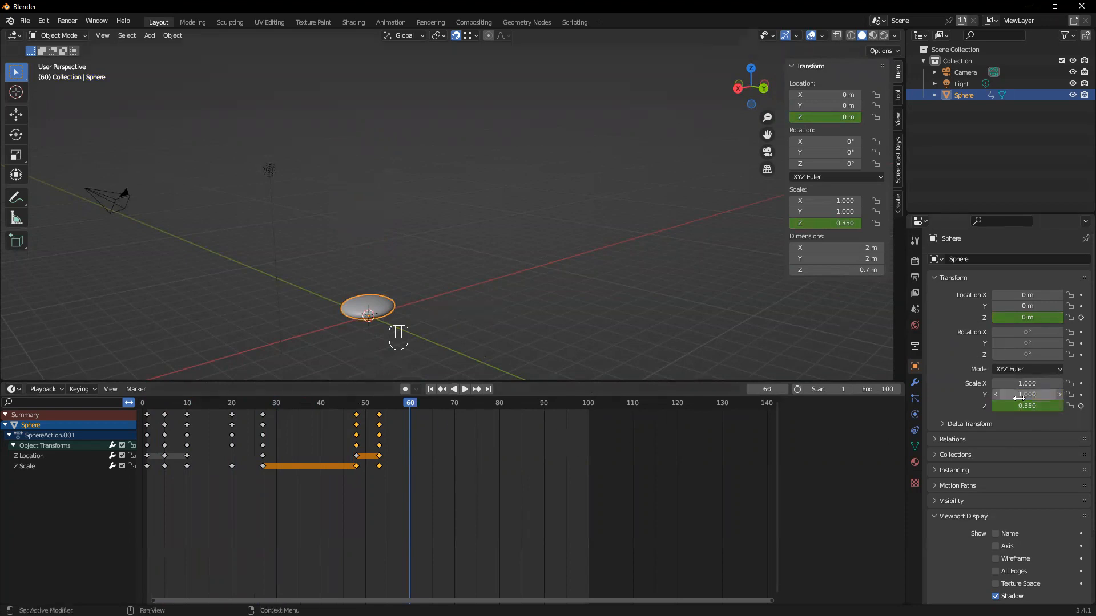
mouse_move(1020, 406)
mouse_down()
mouse_move(1071, 406)
mouse_move(1021, 406)
mouse_up()
click(1081, 406)
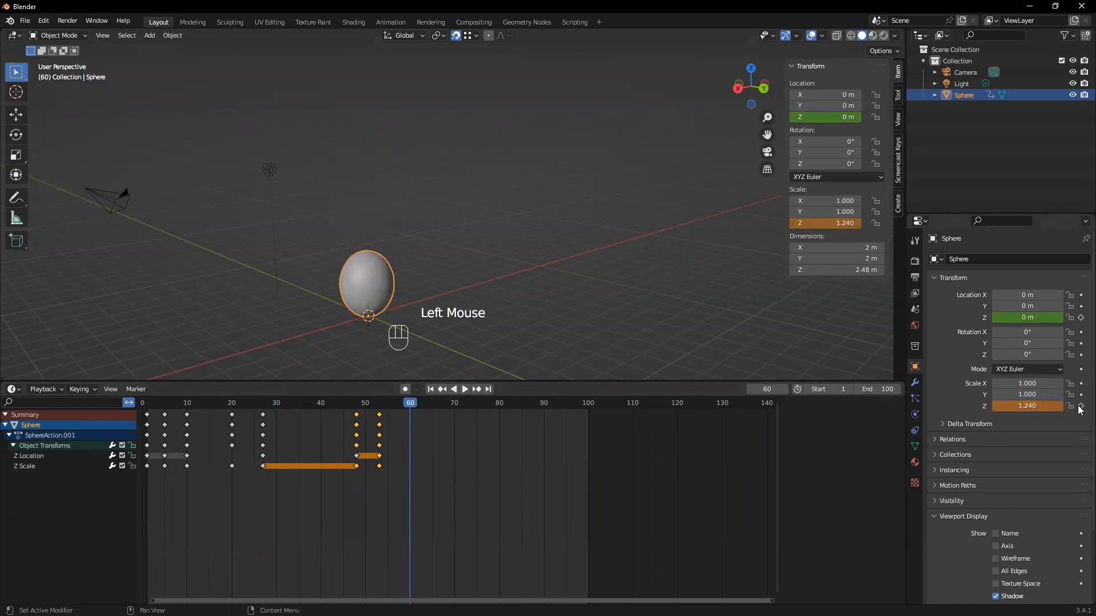
Set the sphere's Z scale to 1 at frame 65 and keyframe it
drag(410, 408, 433, 410)
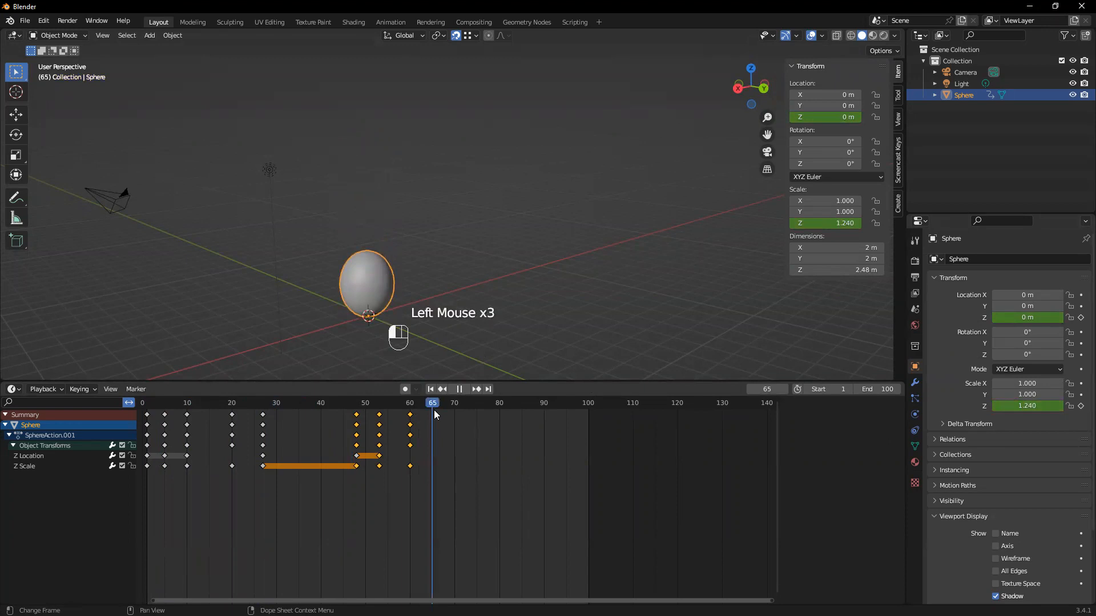
click(1045, 407)
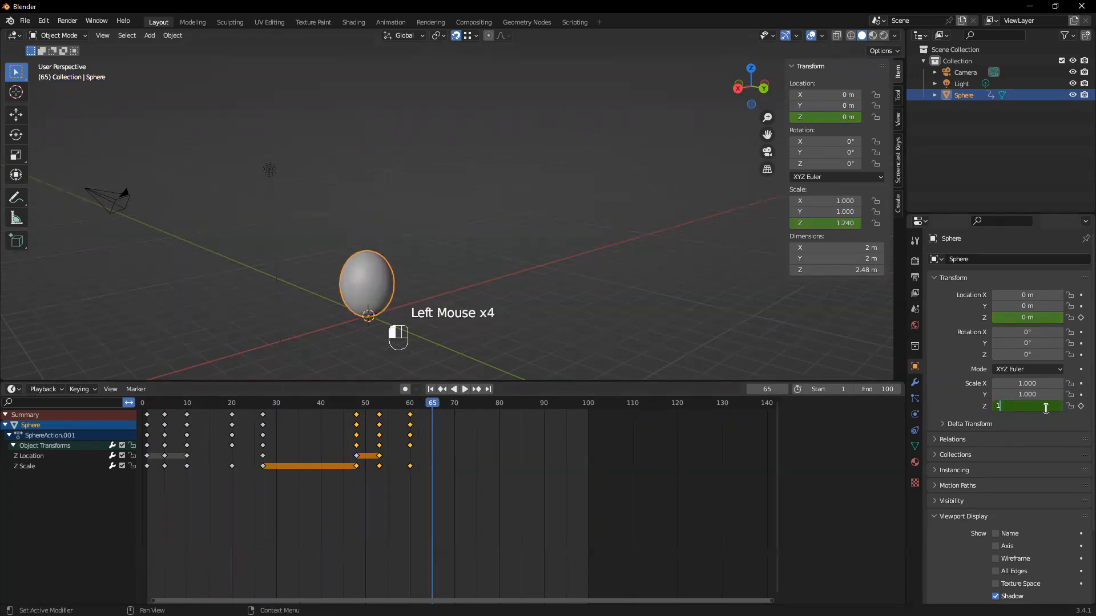
click(1080, 407)
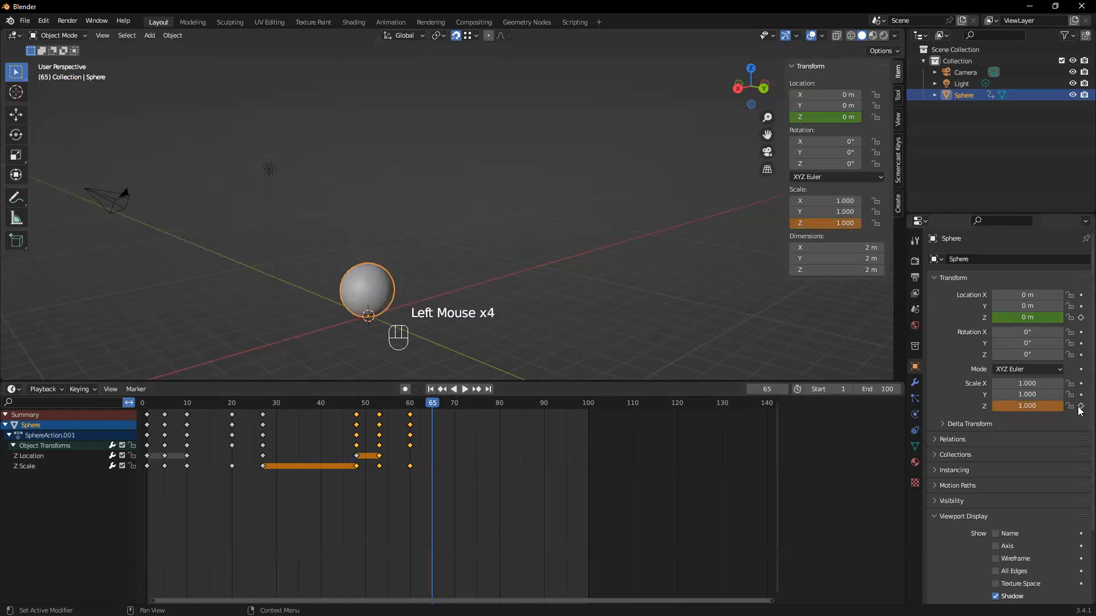
Play the bounce animation forward from frame 1 to check the squash, stretch and landing
drag(435, 404, 147, 405)
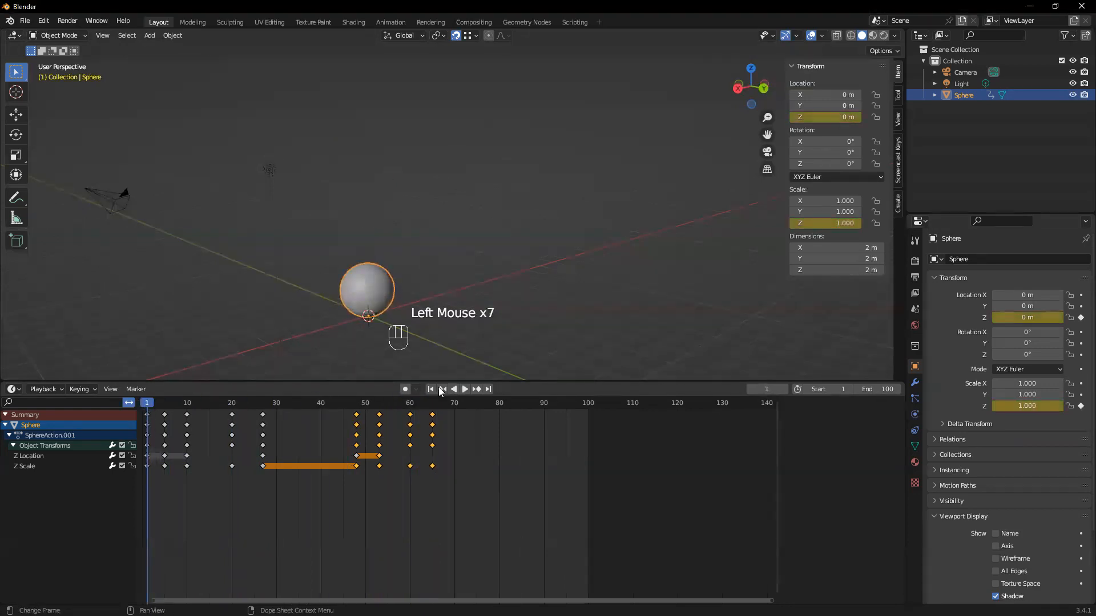
click(468, 389)
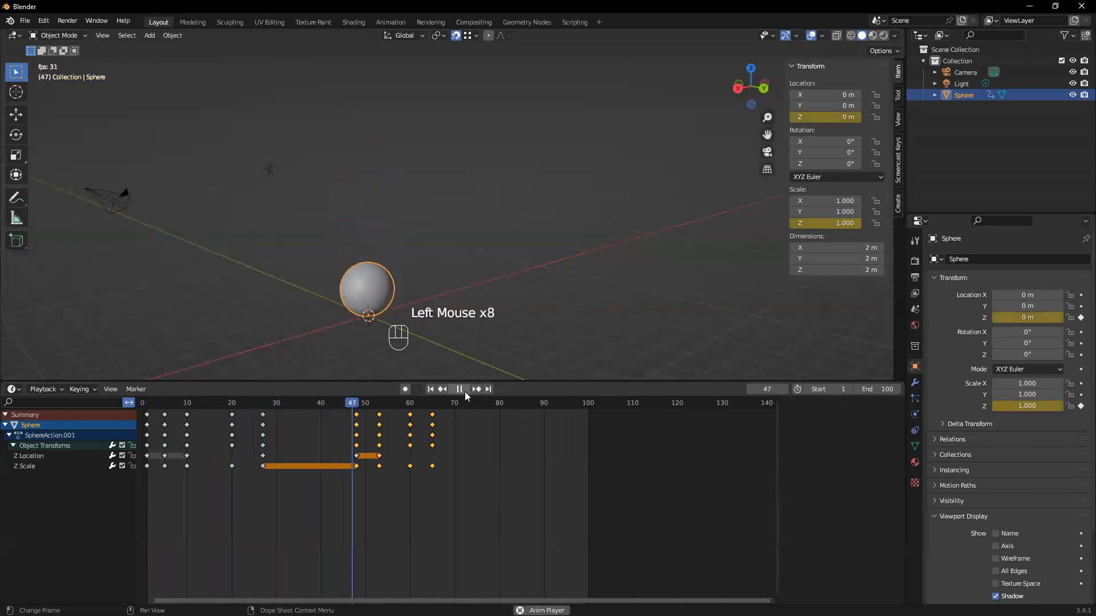
click(464, 392)
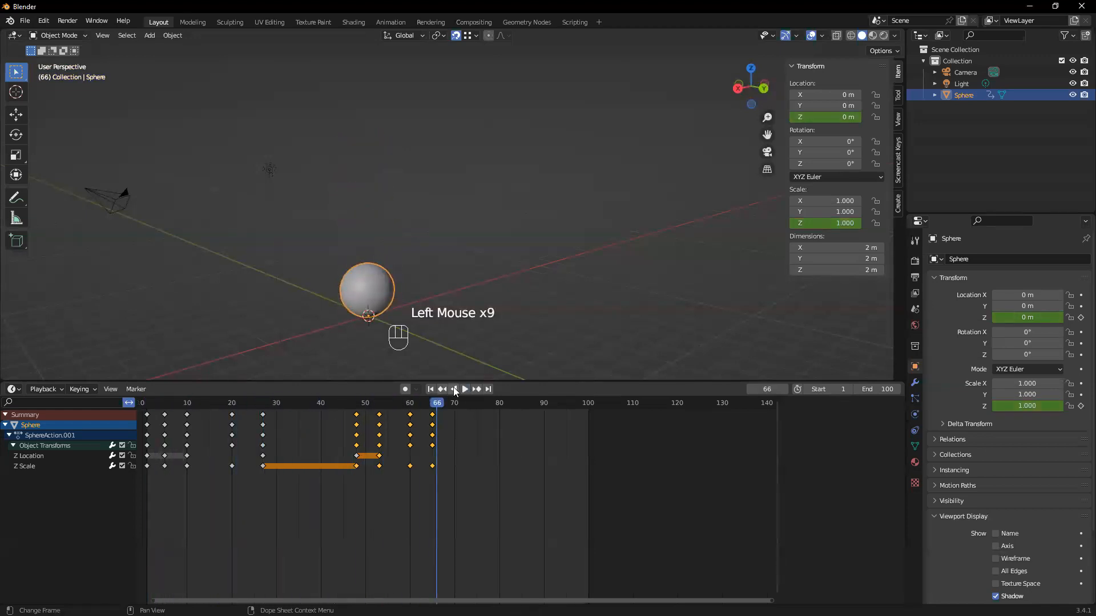
click(453, 390)
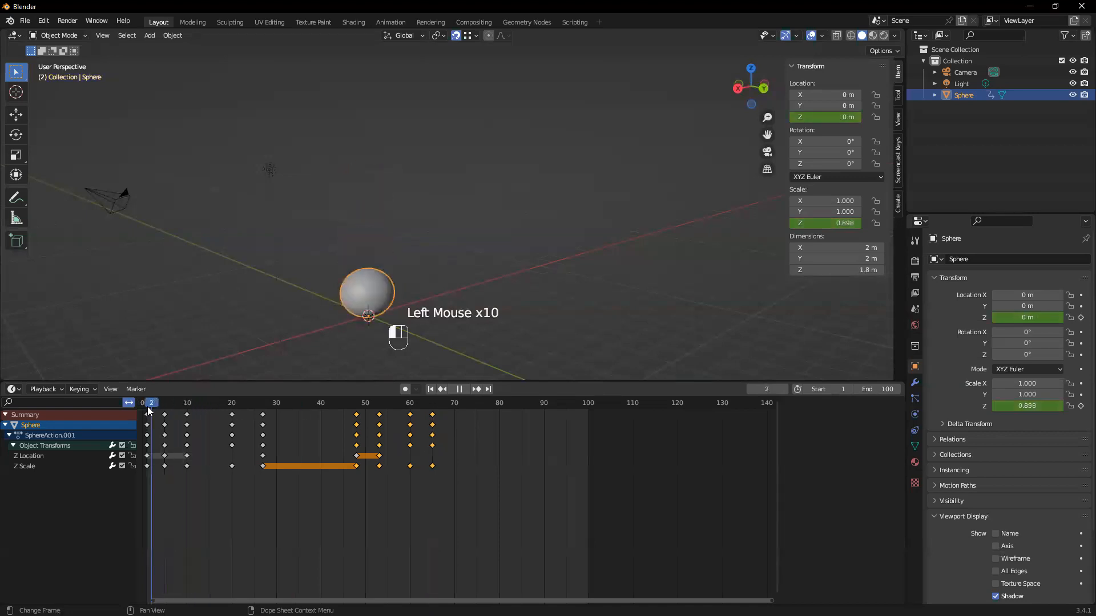
click(466, 389)
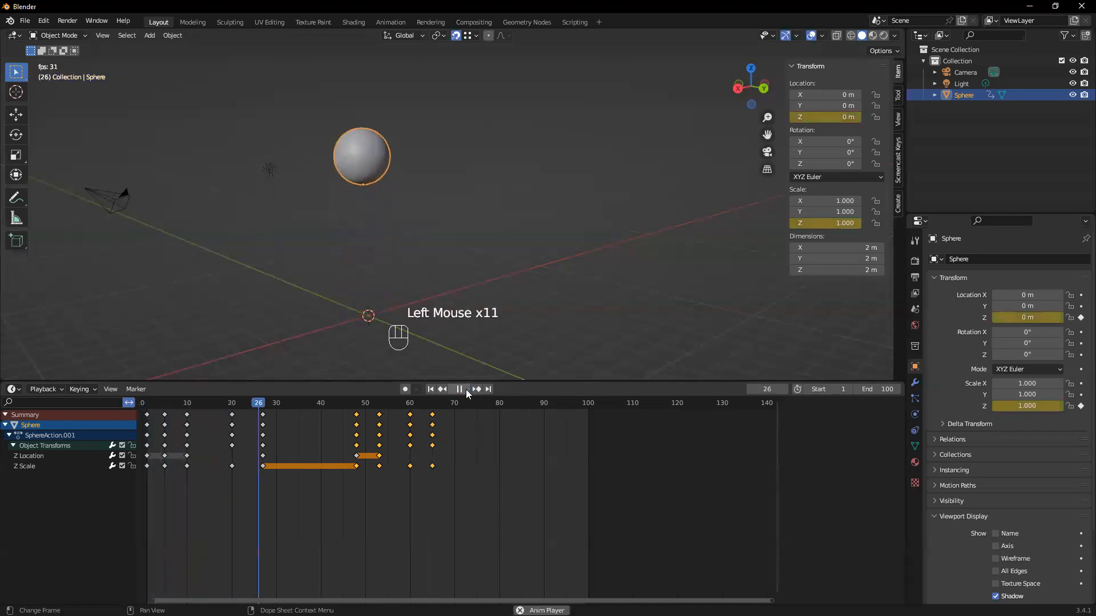
click(462, 392)
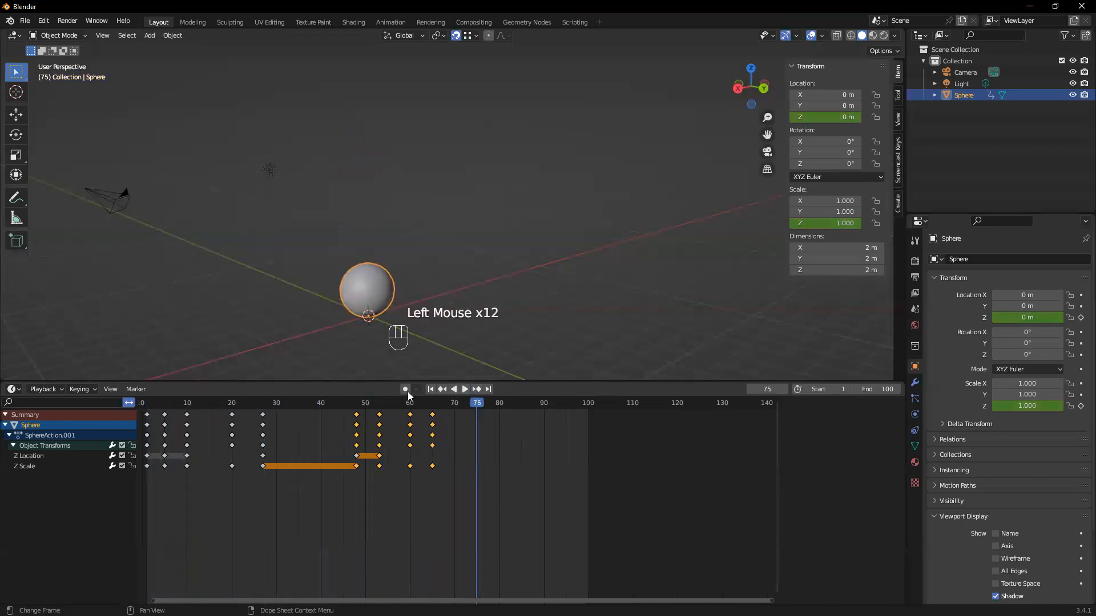
Move the sphere's last four sets of keyframes five frames earlier, so the landing falls on frame 43
drag(462, 501, 308, 406)
key(g)
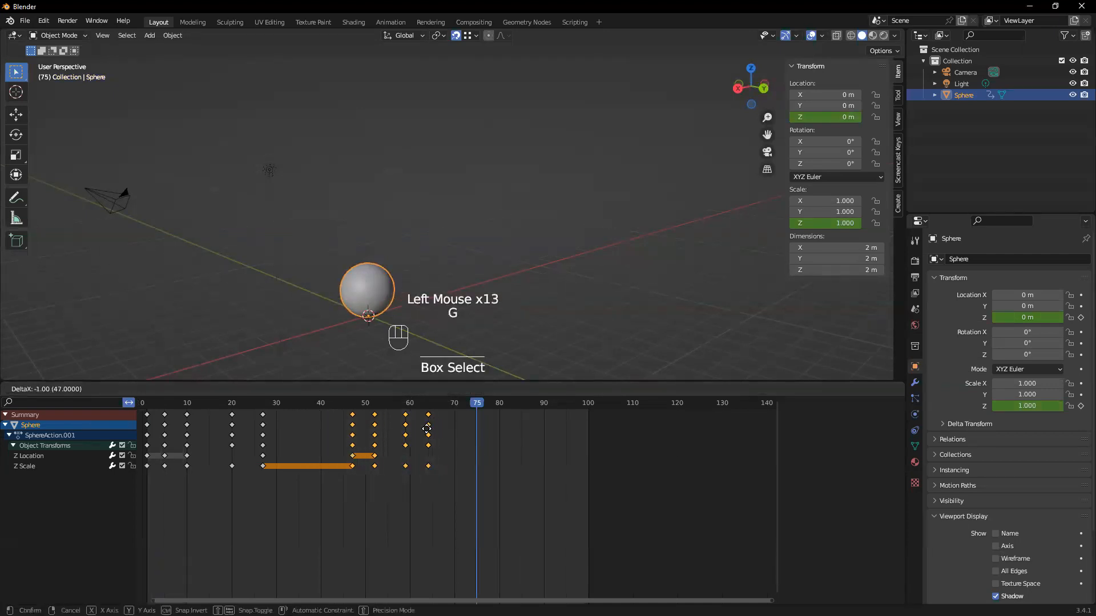
click(412, 431)
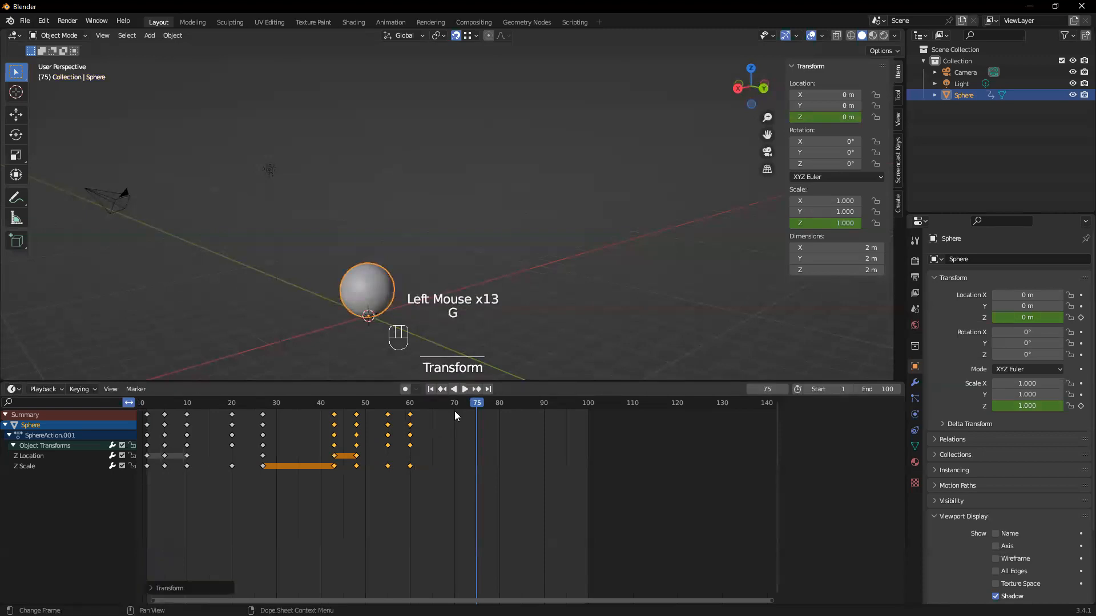
Replay the animation to check the timing of the faster landing
click(460, 389)
drag(150, 412, 147, 412)
click(466, 388)
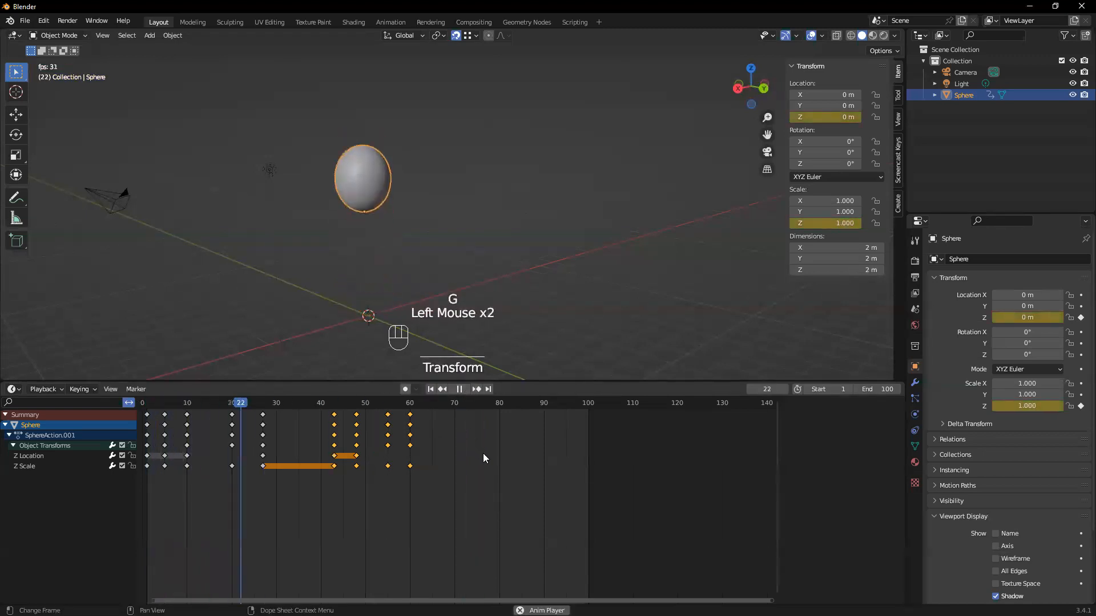
click(459, 388)
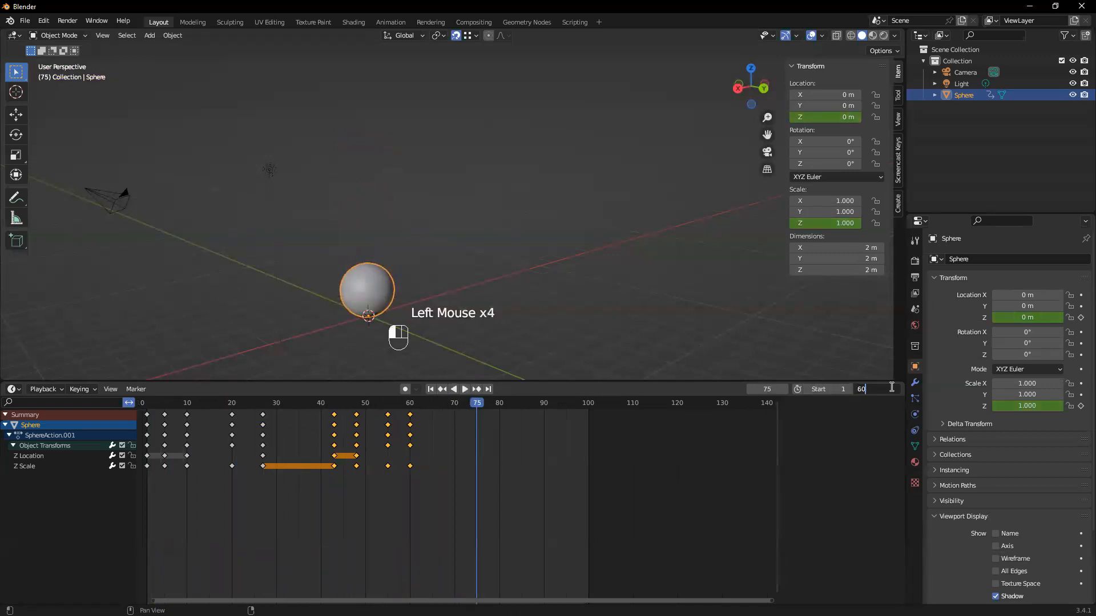
Set the animation's end frame to 60 and replay the bounce from the first frame
key(Return)
click(431, 389)
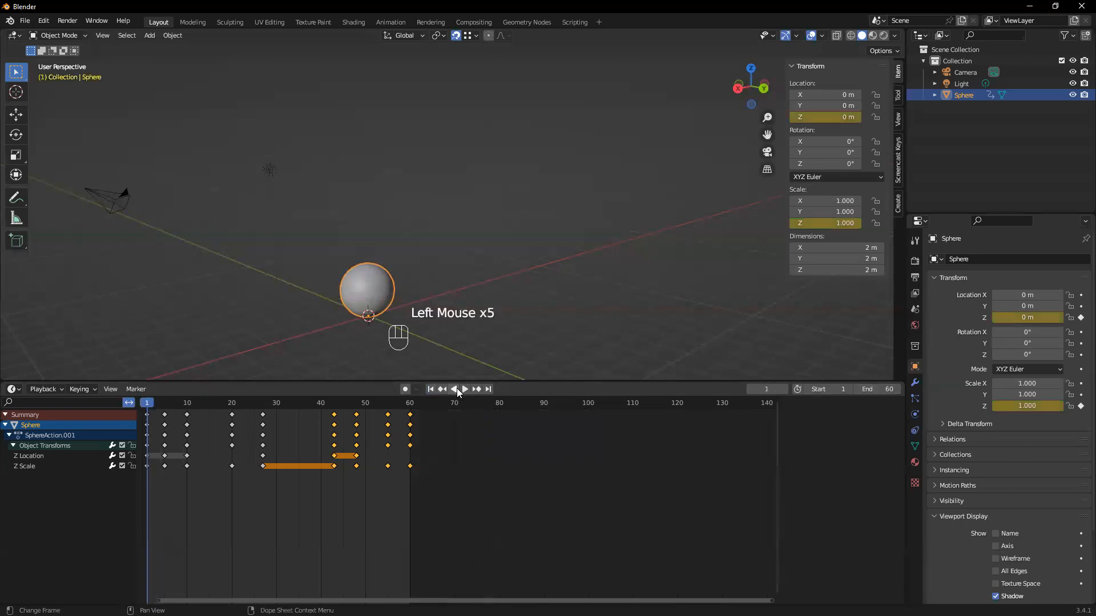
click(465, 389)
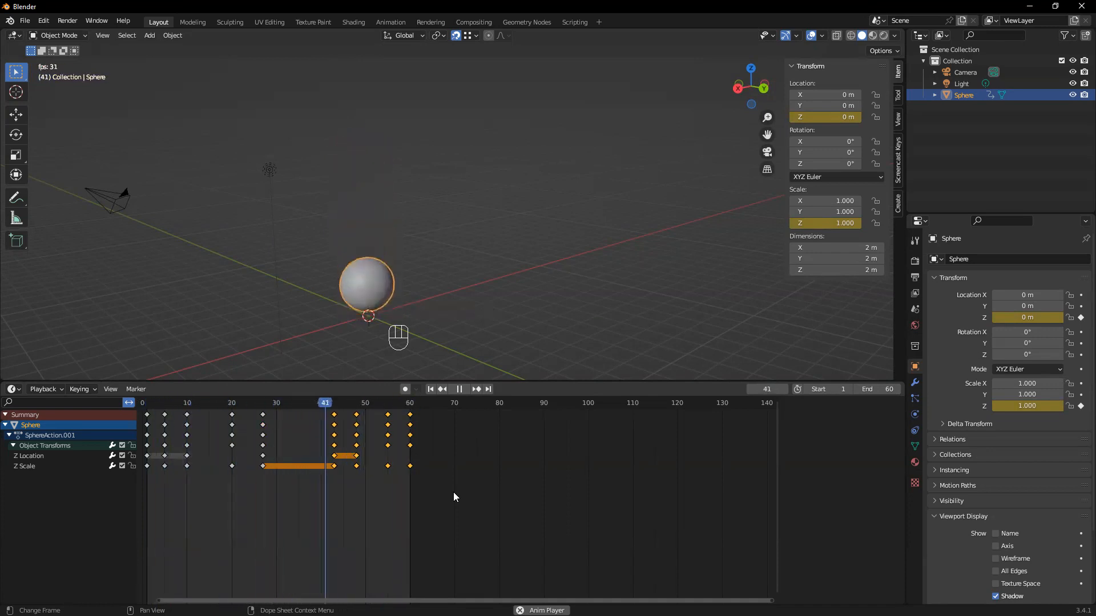
click(457, 390)
click(429, 389)
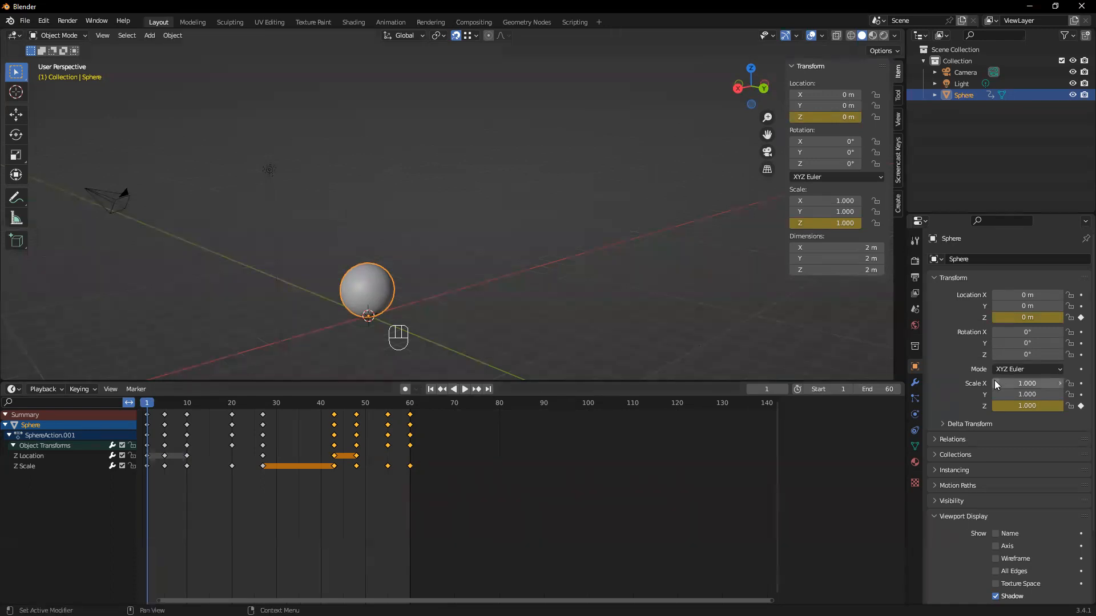
Switch to 3ds Max and create a box beside the sphere, about 25 by 25 and 14 high
scroll(1034, 439, down, 2)
scroll(1034, 439, down, 2)
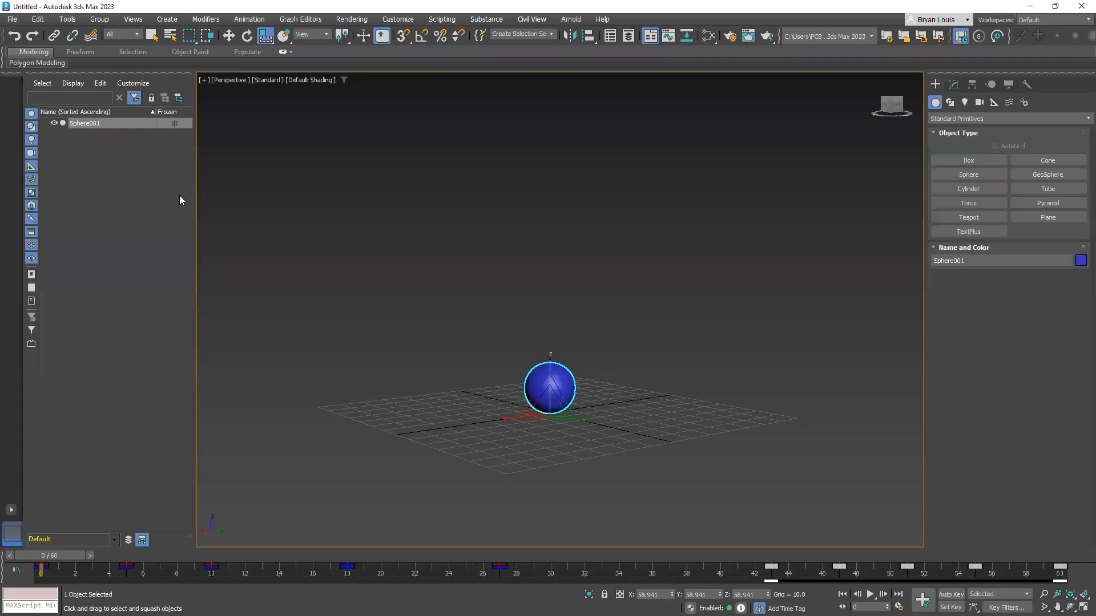
scroll(500, 319, up, 6)
scroll(533, 370, down, 2)
middle_drag(535, 374, 428, 298)
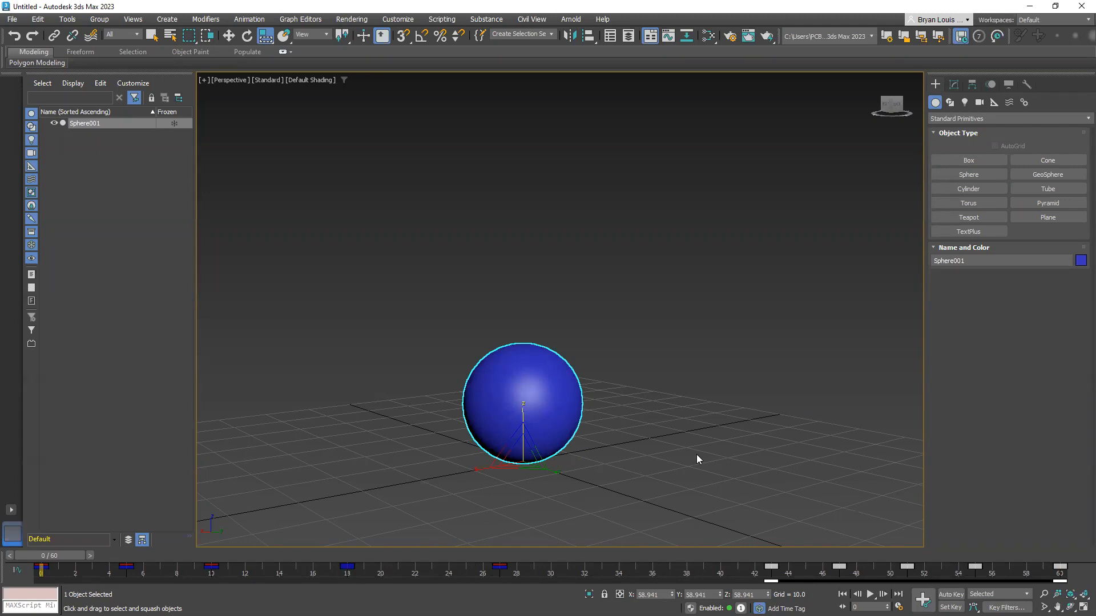
middle_drag(685, 457, 591, 403)
alt+middle_drag(513, 374, 565, 434)
click(975, 160)
drag(575, 393, 600, 531)
click(606, 490)
click(593, 425)
middle_drag(592, 404, 606, 286)
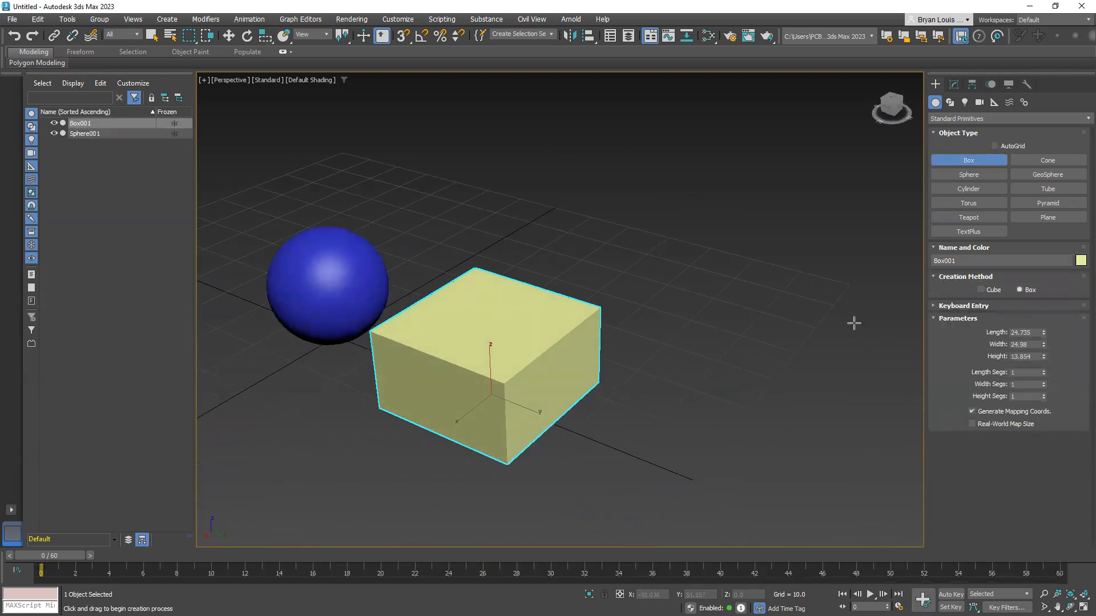
Set the box's height to 15
double_click(1018, 357)
text(15)
key(Return)
Open the box's modifier settings and show edged faces in the perspective viewport
middle_drag(530, 278, 485, 274)
click(954, 85)
alt+middle_drag(526, 330, 551, 326)
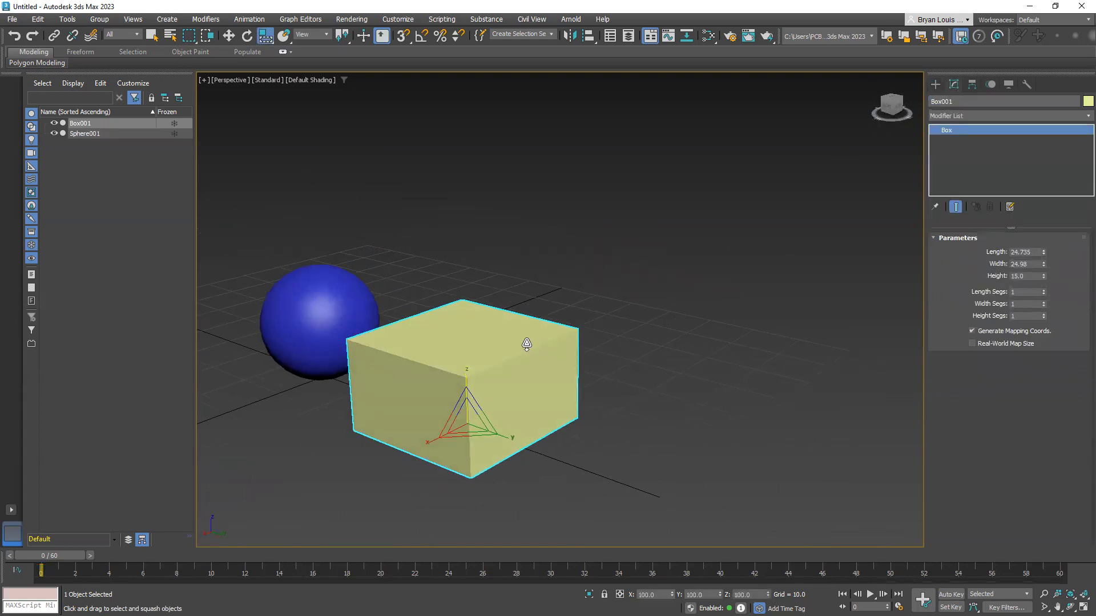
key(F4)
mouse_move(491, 372)
alt+middle_down()
mouse_move(519, 342)
mouse_move(594, 313)
alt+middle_up()
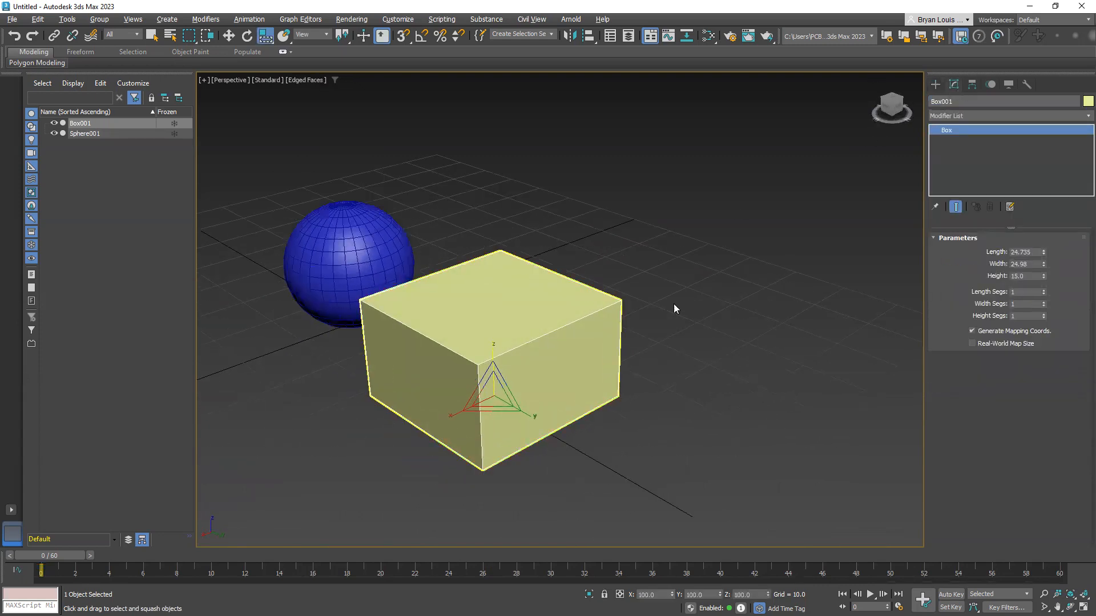
Give the box 15 height segments
drag(1044, 316, 1045, 306)
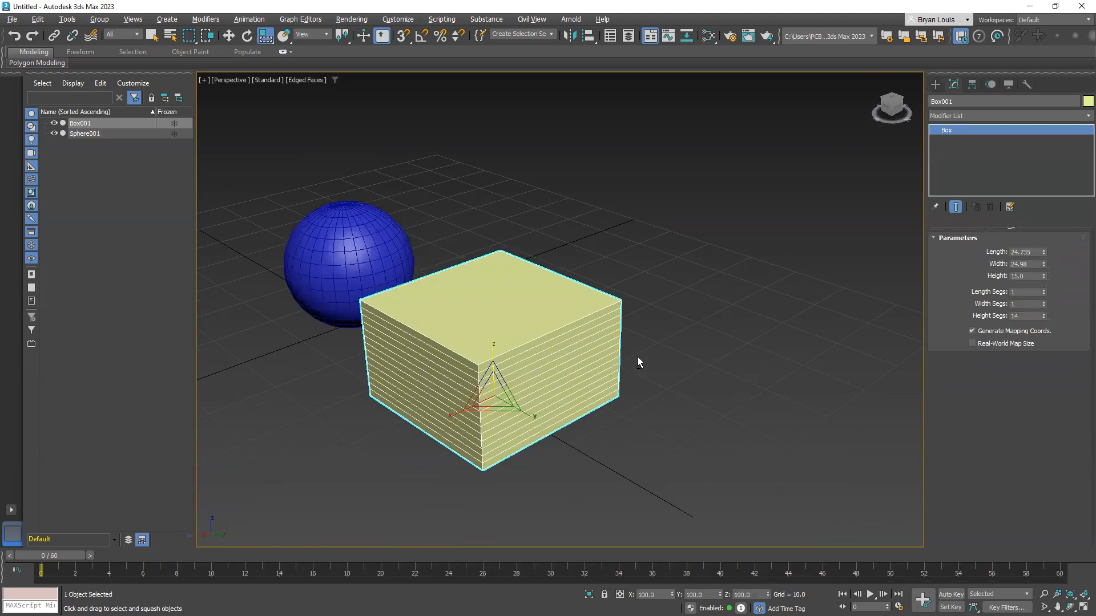
alt+middle_drag(638, 360, 806, 317)
double_click(1039, 315)
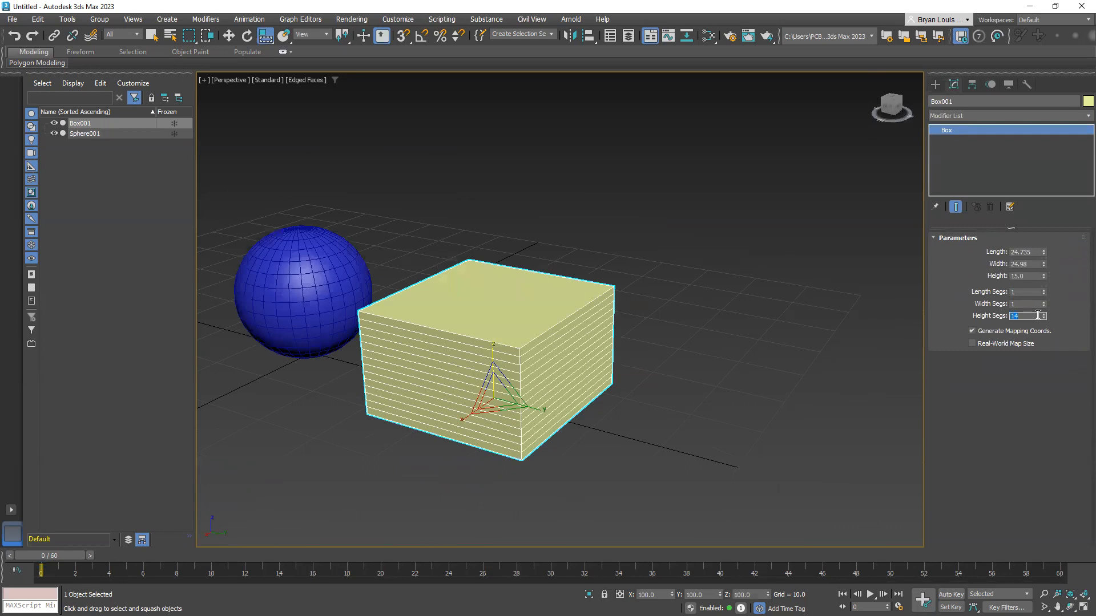
text(15)
key(Return)
Raise the box's height to 20 and finally to 30
double_click(1026, 277)
text(20)
key(Return)
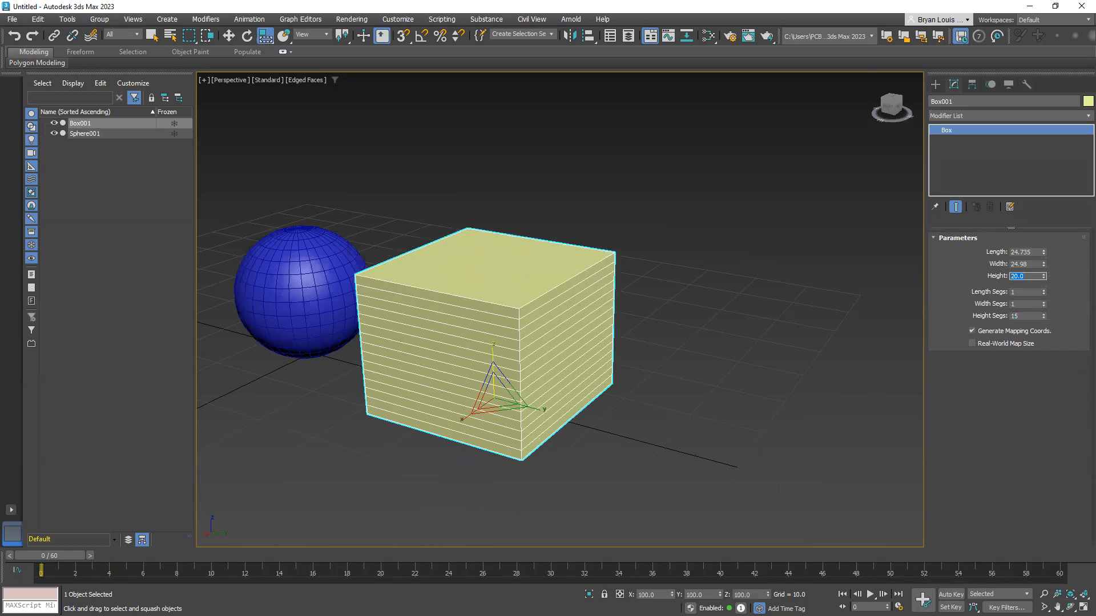
double_click(1024, 276)
text(30)
key(Return)
Add a Bend modifier to the box
middle_drag(441, 289, 550, 299)
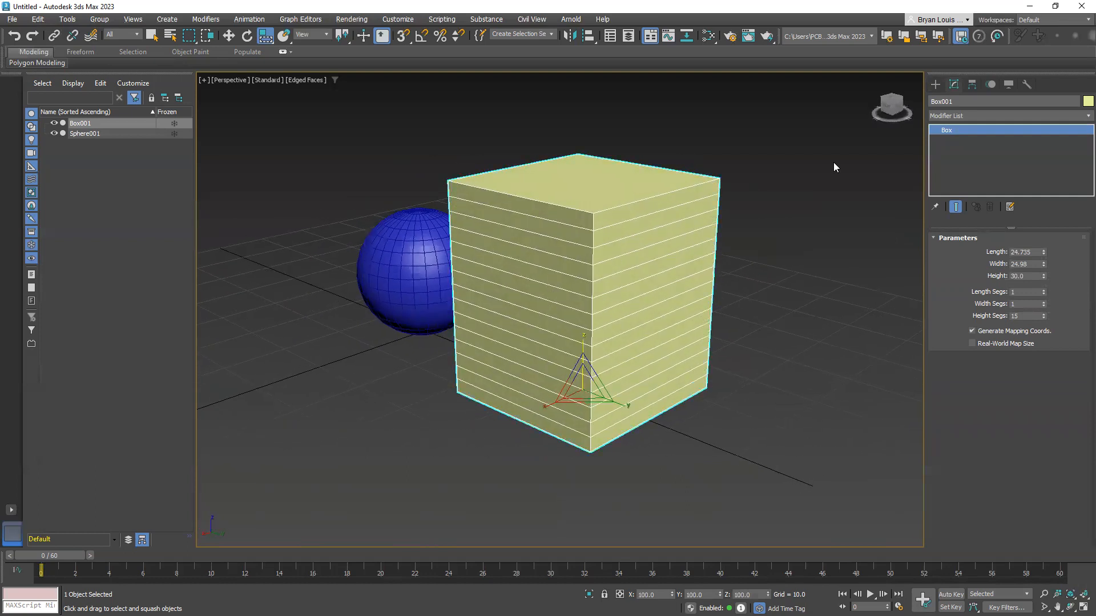
alt+middle_drag(668, 308, 413, 330)
click(648, 335)
click(435, 247)
middle_drag(524, 322, 503, 331)
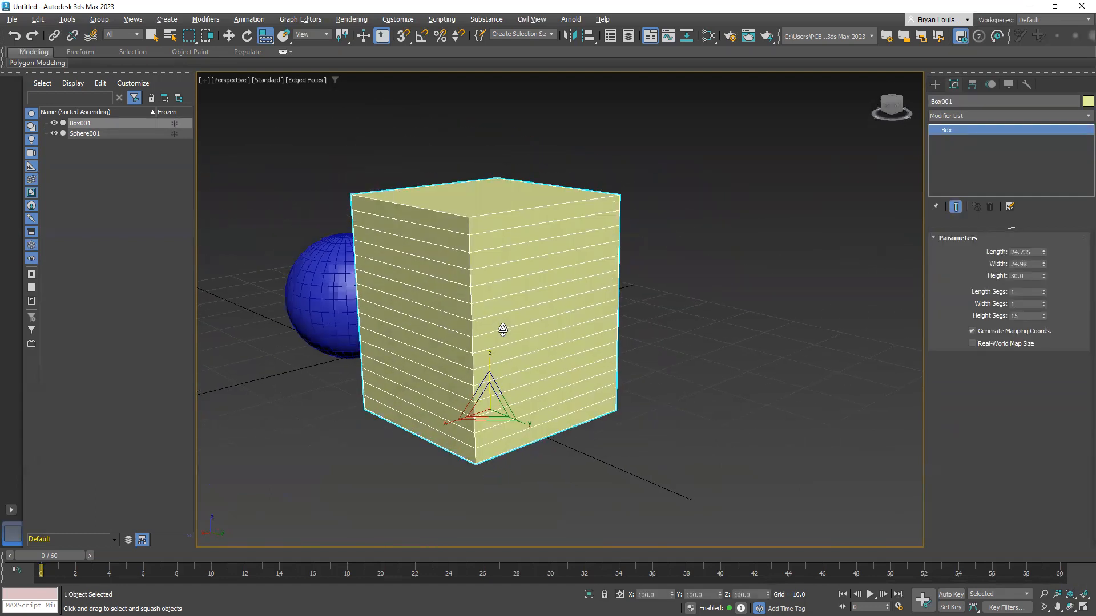
click(1080, 116)
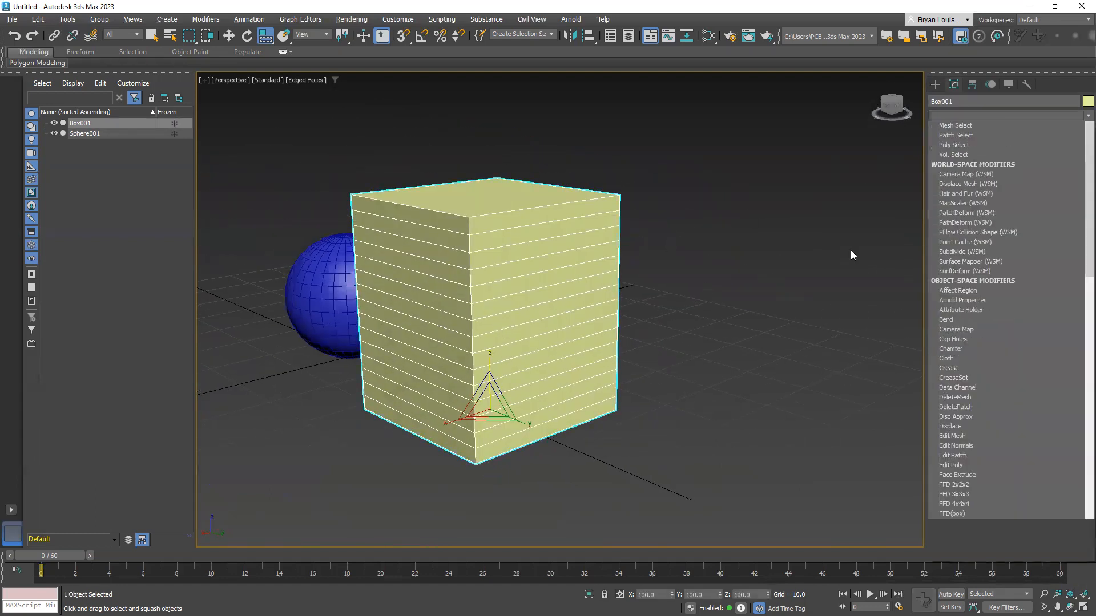
text(b)
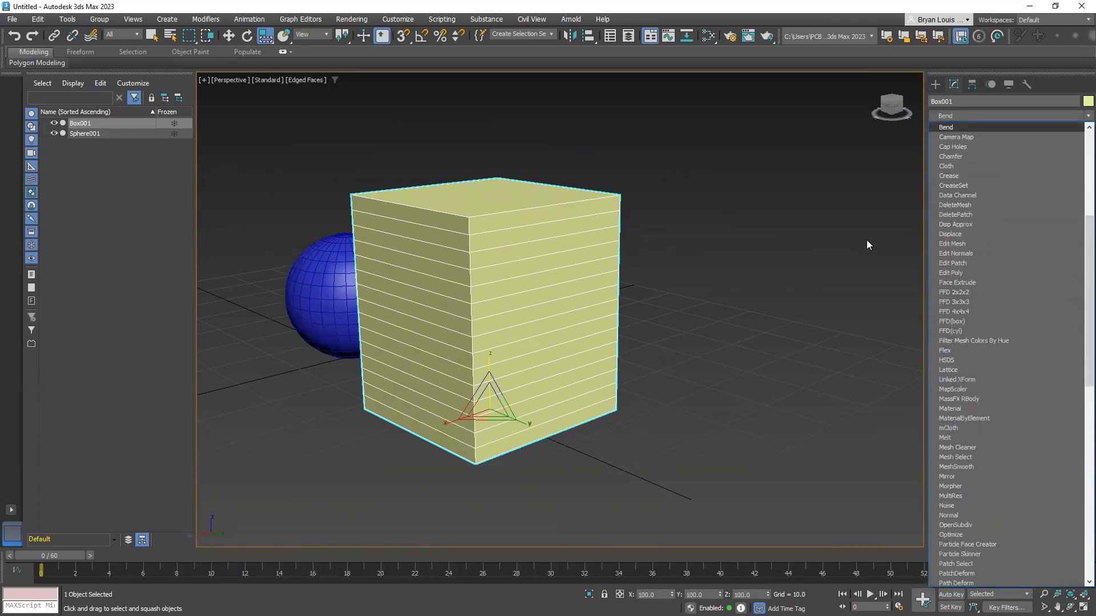
key(Return)
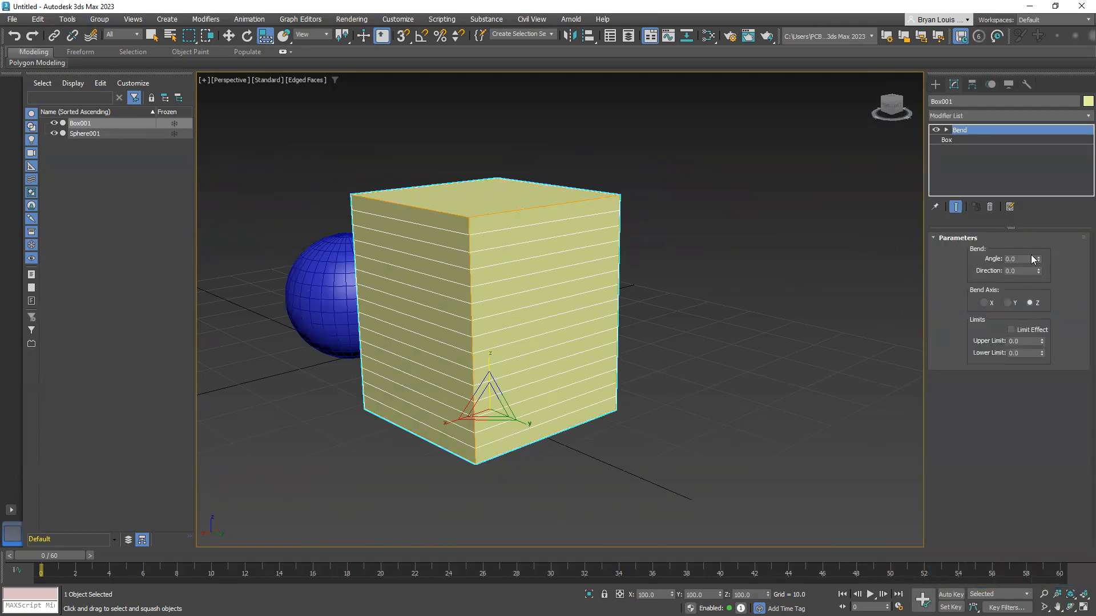
Try out different Bend angles on the box and cancel the change
drag(1038, 257, 1039, 320)
drag(15, 349, 1038, 225)
right_click(1038, 226)
Try changing the Bend angle at frame 30 without Auto Key, and undo it
drag(53, 556, 556, 577)
key(r)
alt+middle_drag(395, 419, 433, 435)
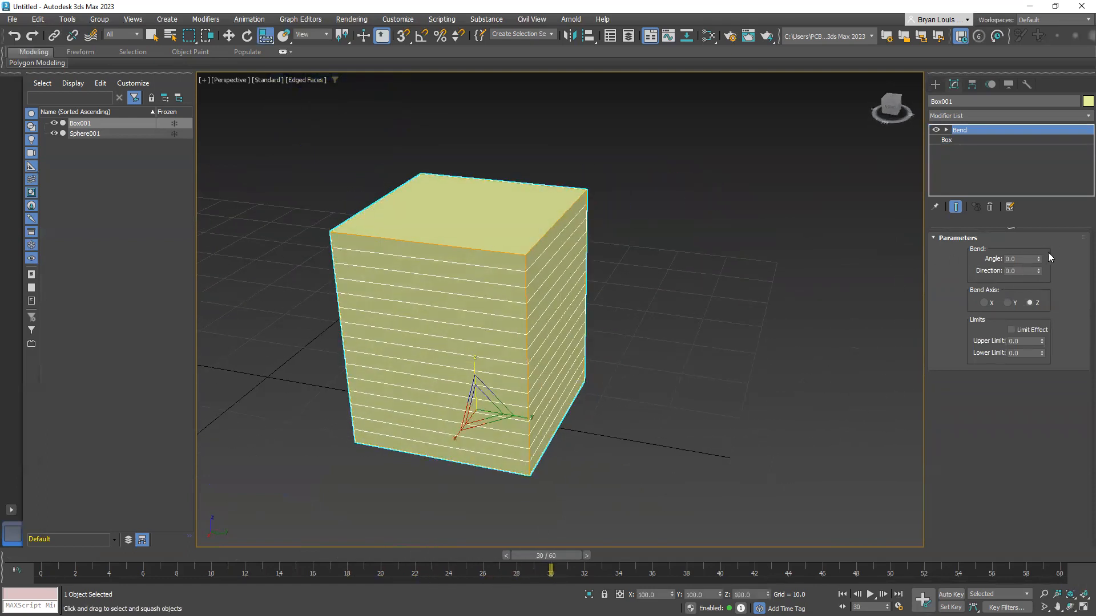
drag(1040, 257, 1032, 207)
key(ctrl+z)
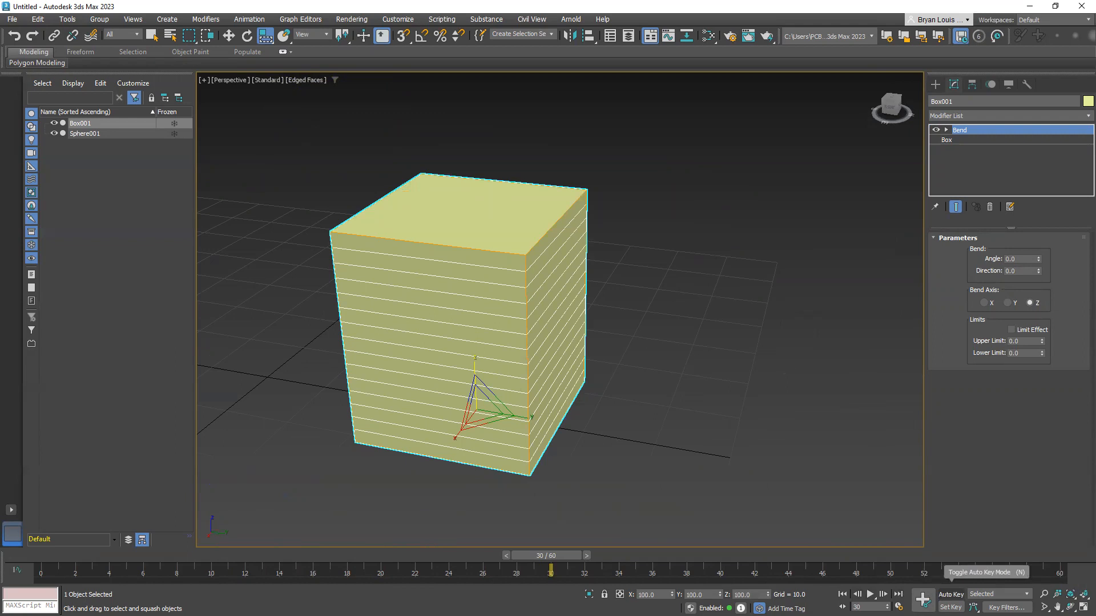
Enable Auto Key and return to frame 0
click(950, 594)
drag(532, 556, 28, 555)
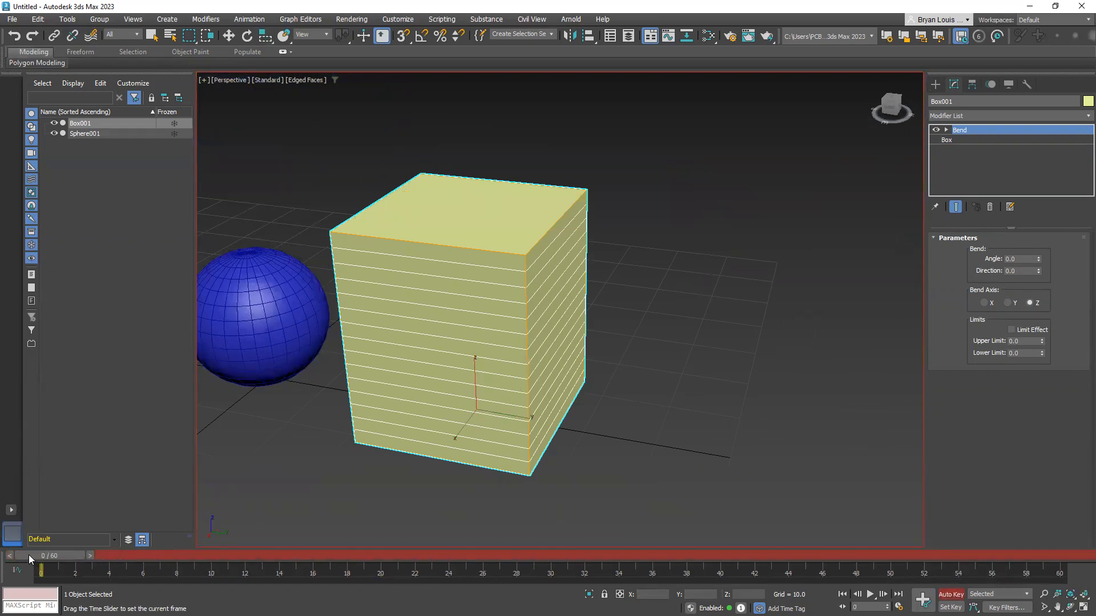
key(r)
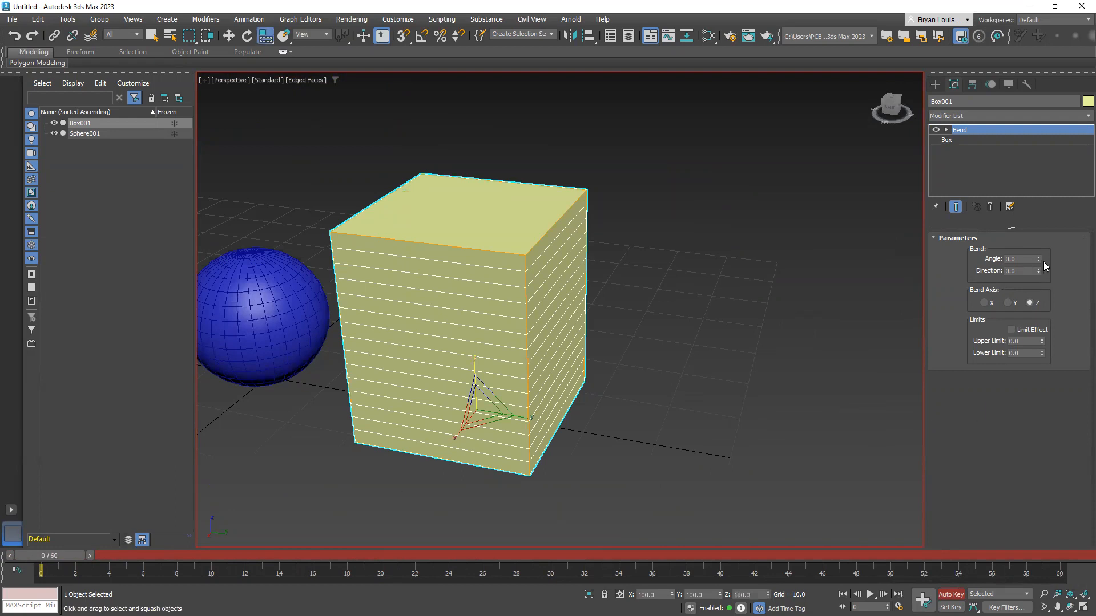
Set the box's Bend angle to 84 at frame 30 with Auto Key recording the keyframe
drag(51, 556, 415, 556)
drag(488, 541, 561, 535)
middle_drag(621, 388, 607, 406)
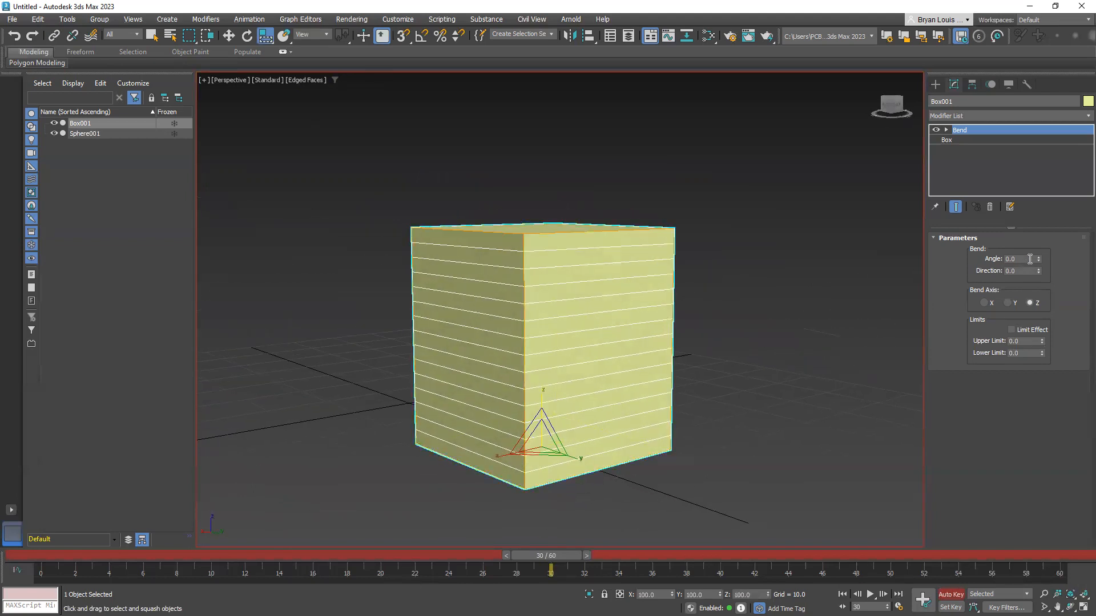
drag(1038, 258, 1037, 158)
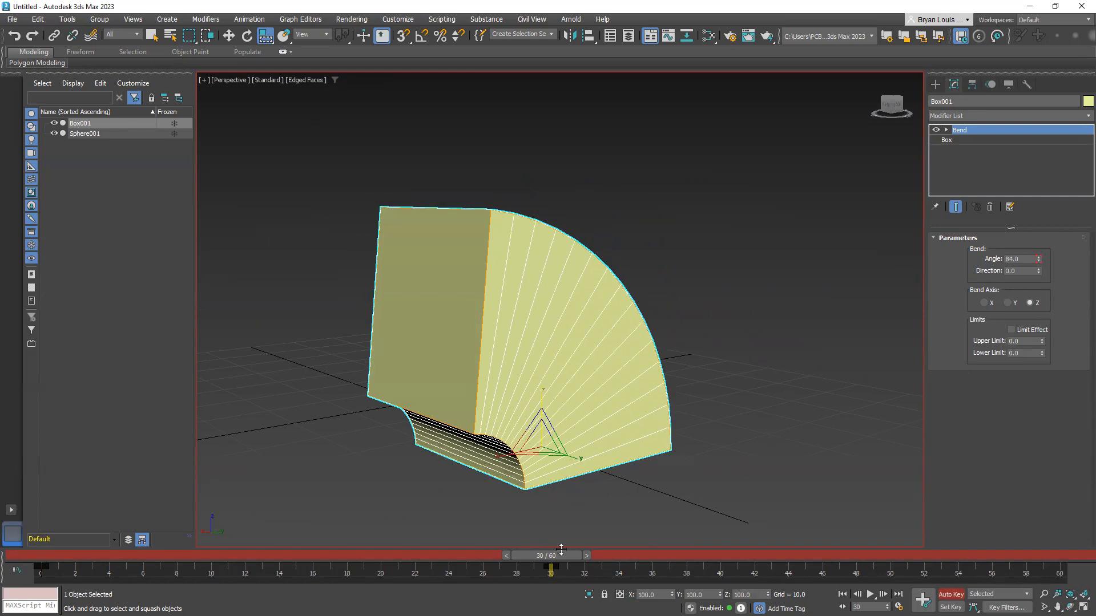
Scrub past frame 30, highlight the box's keyframes on the timeline, and deselect and reselect the box
drag(558, 552, 594, 559)
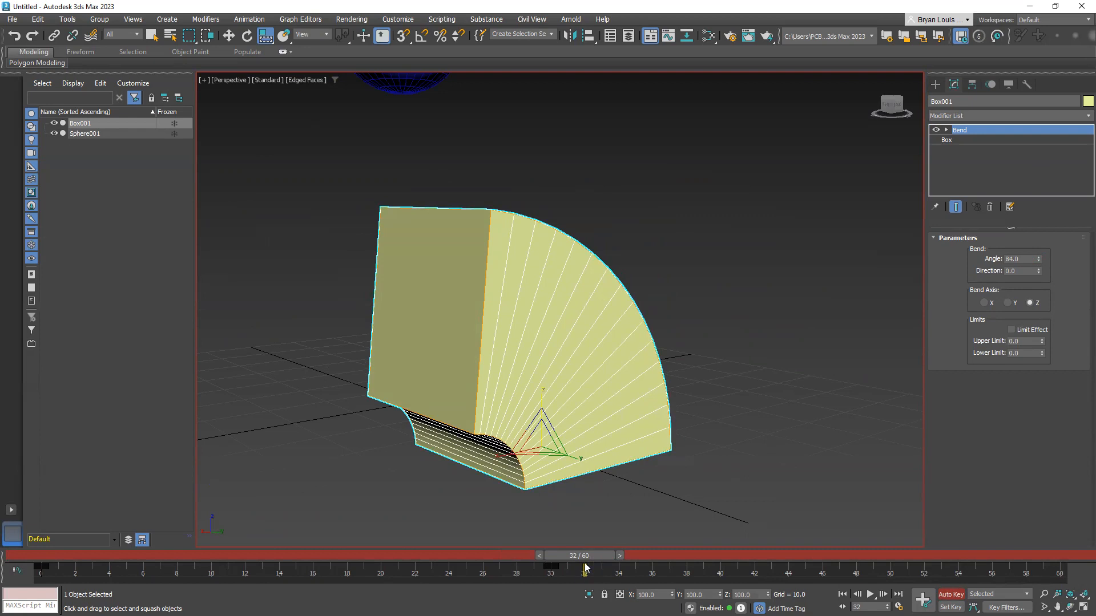
drag(563, 573, 6, 557)
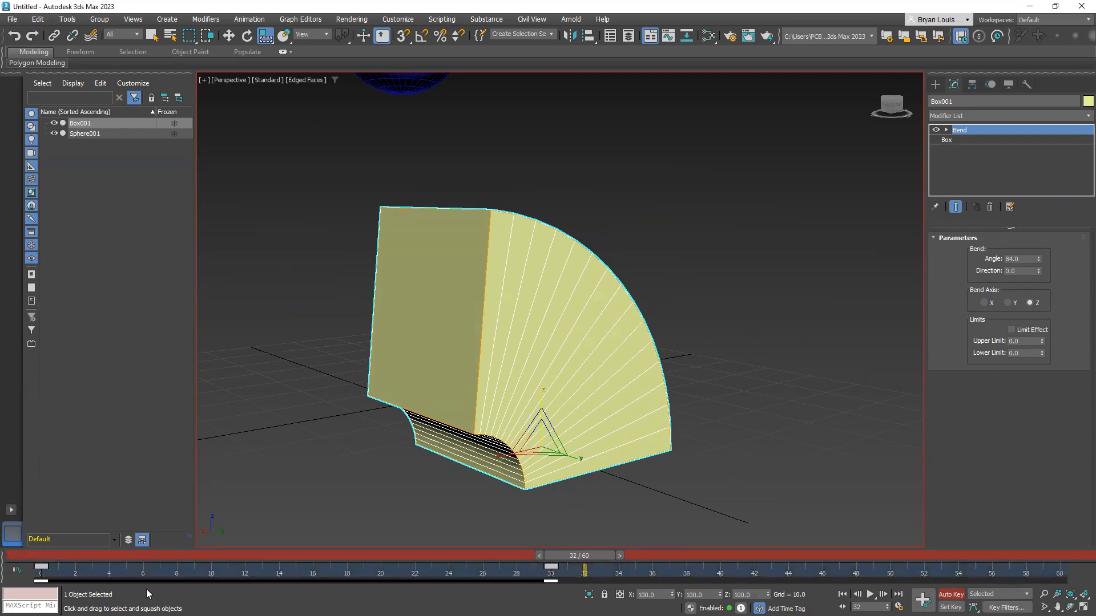
click(275, 483)
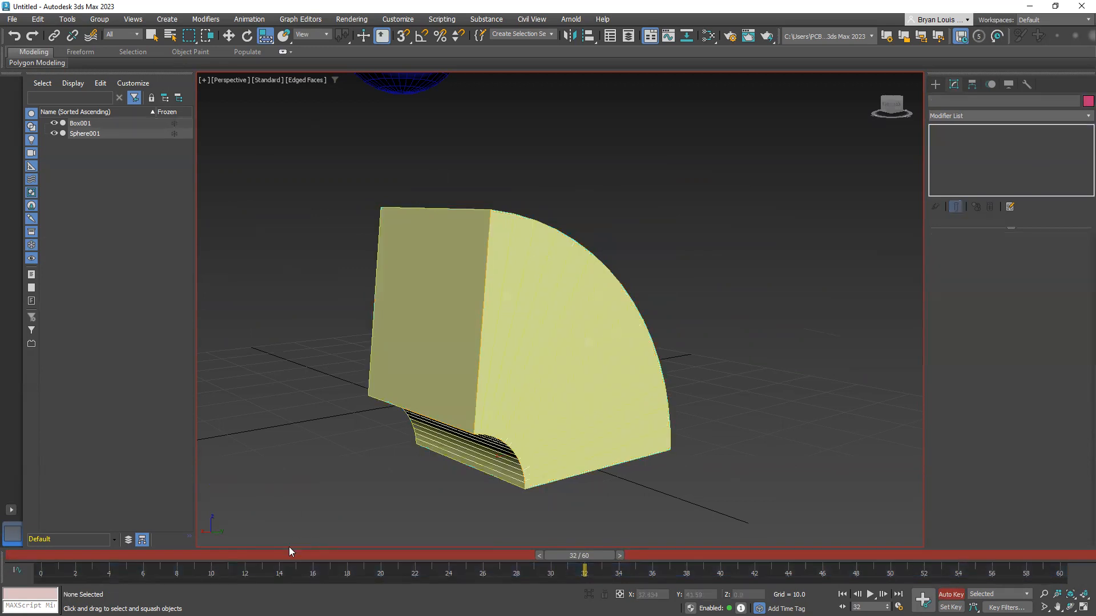
click(537, 364)
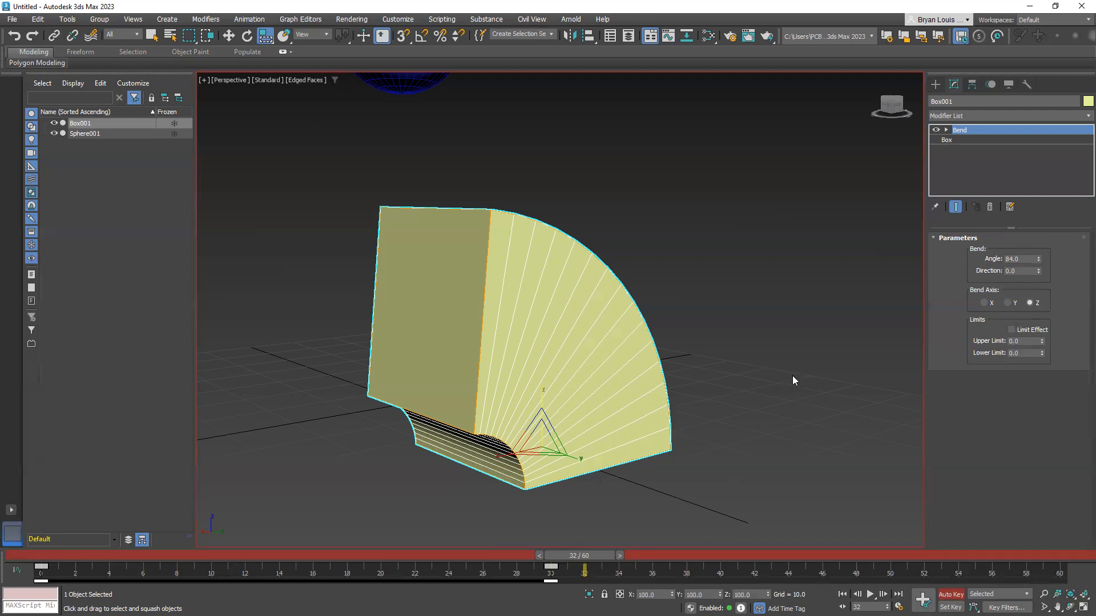
Scrub the timeline back to frame 0 and forward to frame 30 to review the box's bend
drag(571, 551, 51, 565)
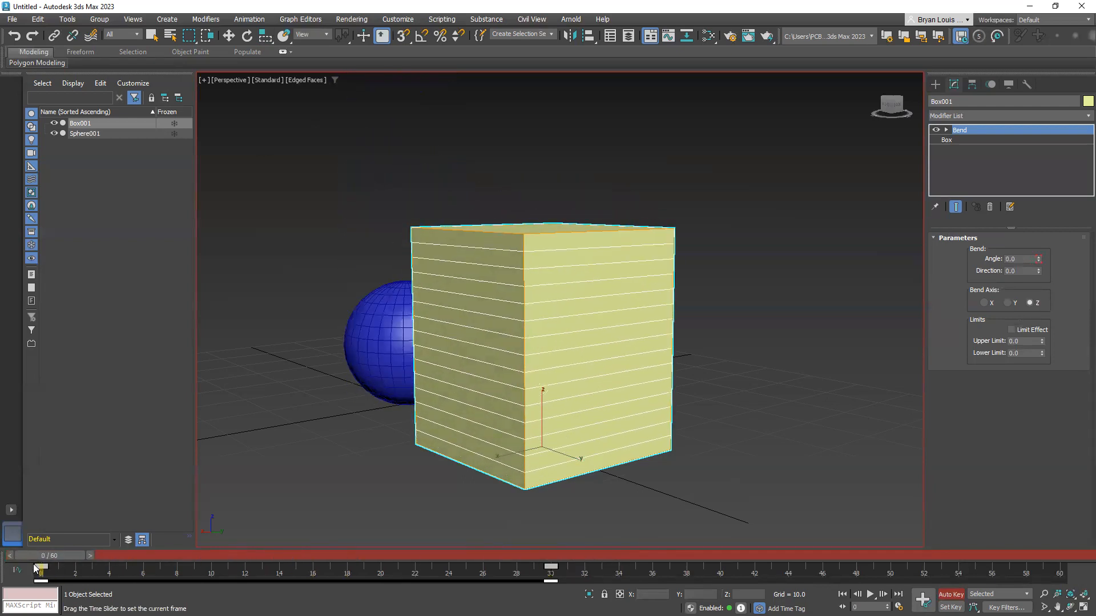
key(r)
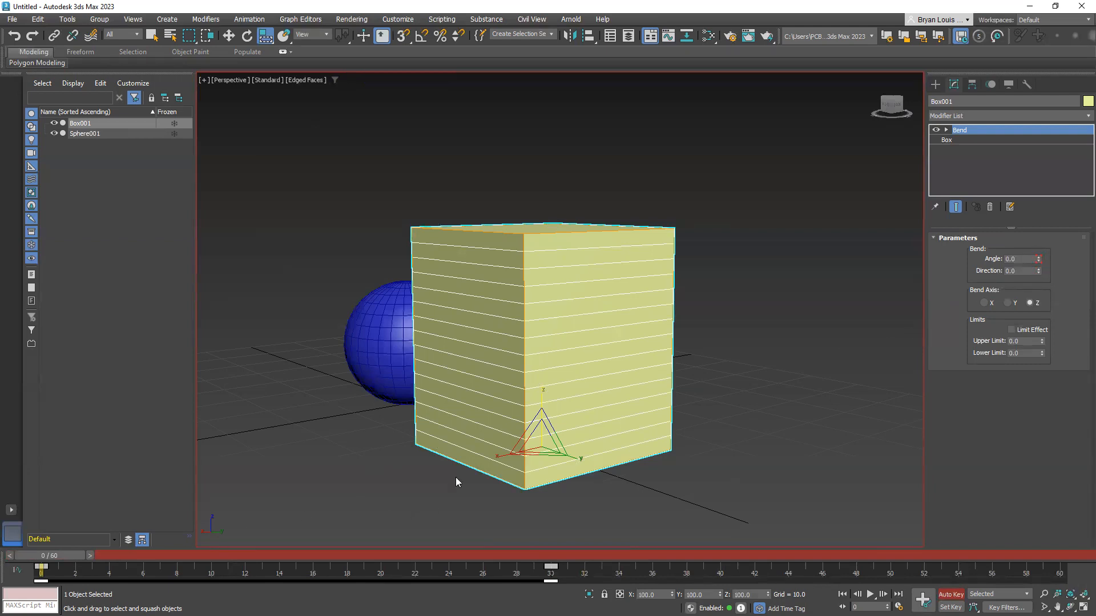
drag(57, 557, 551, 563)
key(r)
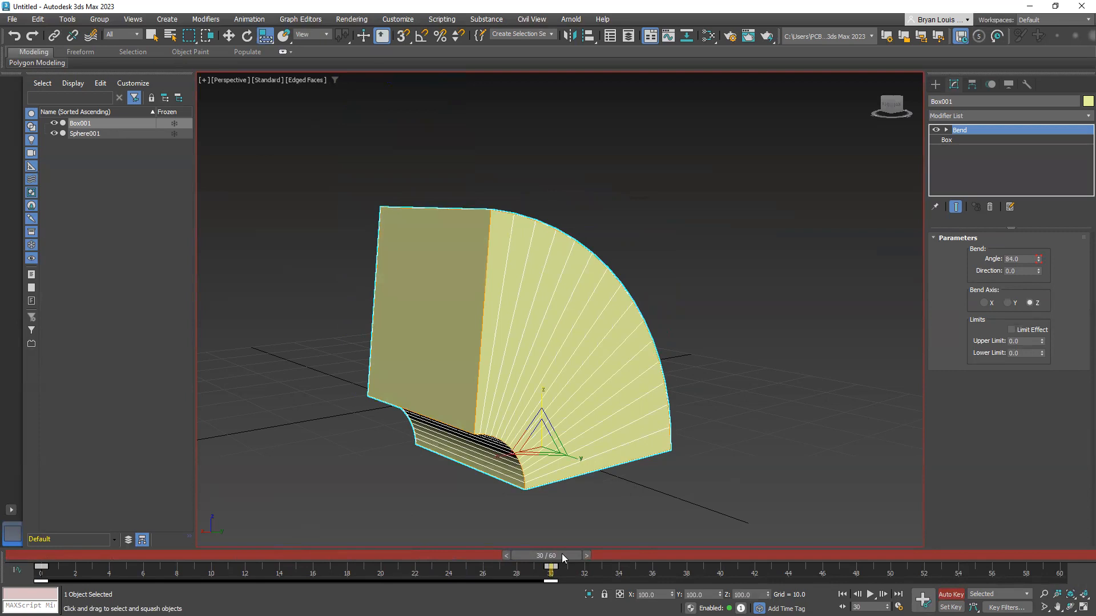
Key a negative Bend angle on the box at frame 60 and play the animation from the start
mouse_move(562, 554)
mouse_down()
mouse_move(529, 552)
mouse_move(566, 554)
mouse_up()
drag(566, 553, 1044, 553)
key(r)
drag(1039, 260, 1076, 490)
click(843, 594)
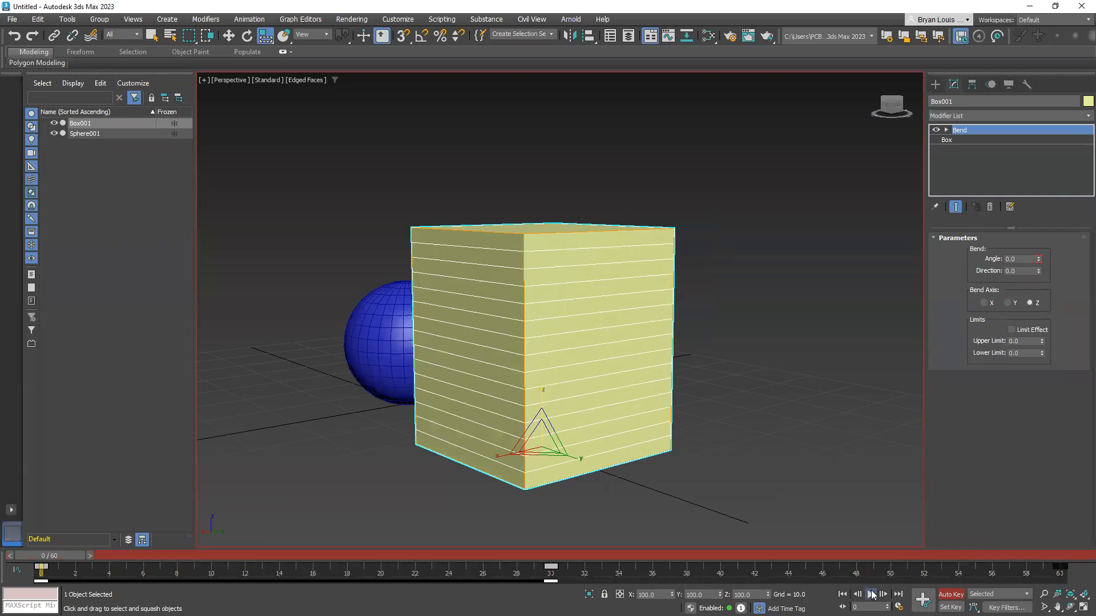
click(871, 594)
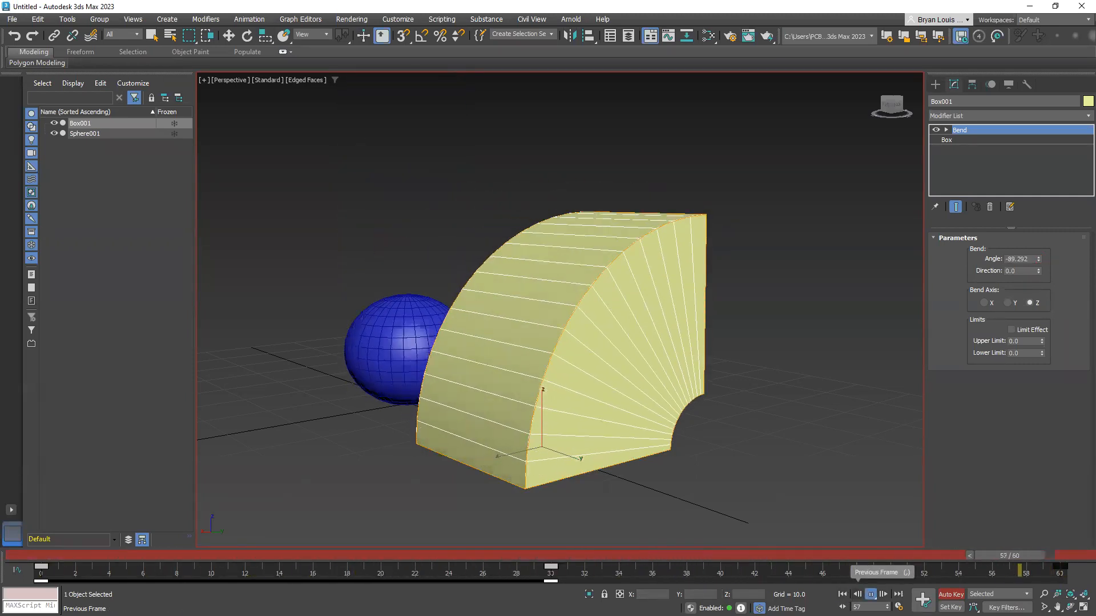
key(Escape)
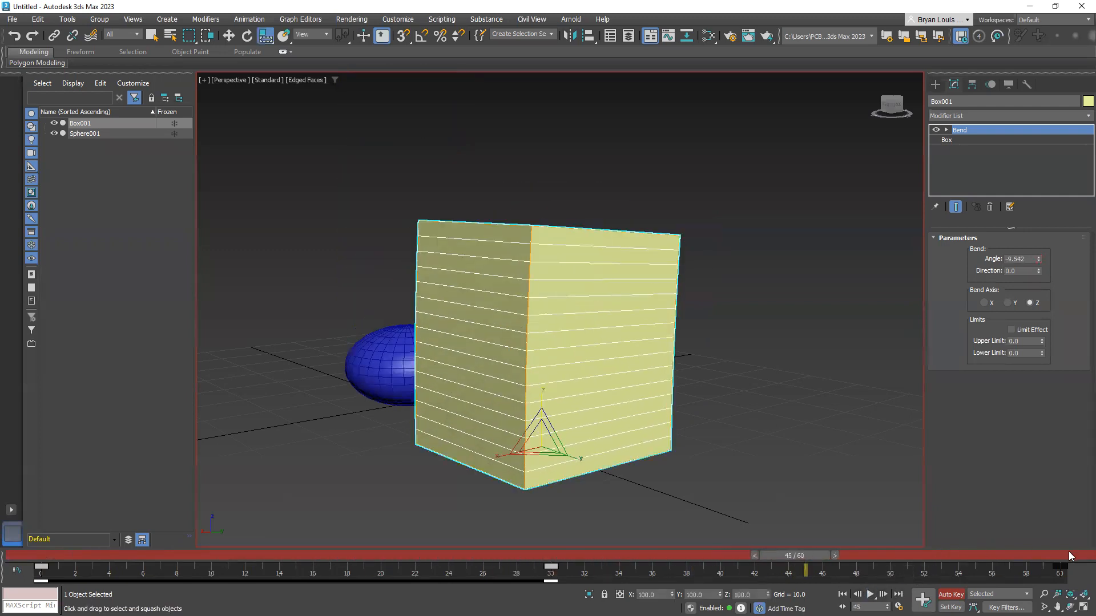
Move the frame 60 Bend key to frame 50 and set the Bend angle to -90.422 at frame 45
drag(1057, 565, 882, 592)
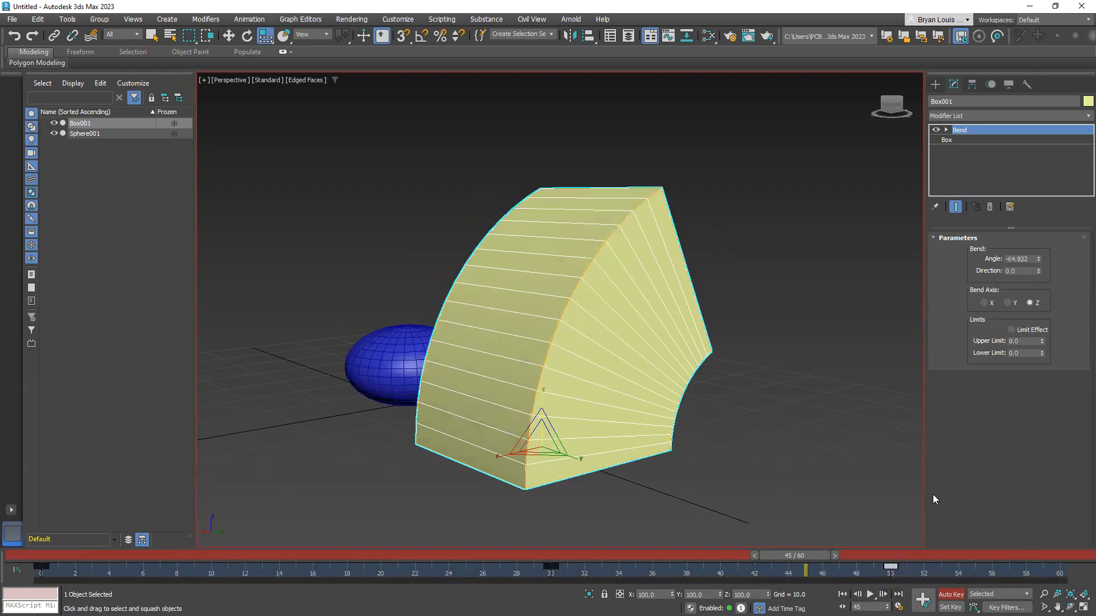
drag(1039, 260, 1037, 285)
Set the box's Bend angle to 0 at frame 60 and play the animation from frame 0
drag(815, 554, 1073, 560)
key(r)
click(1028, 258)
text(0)
key(Return)
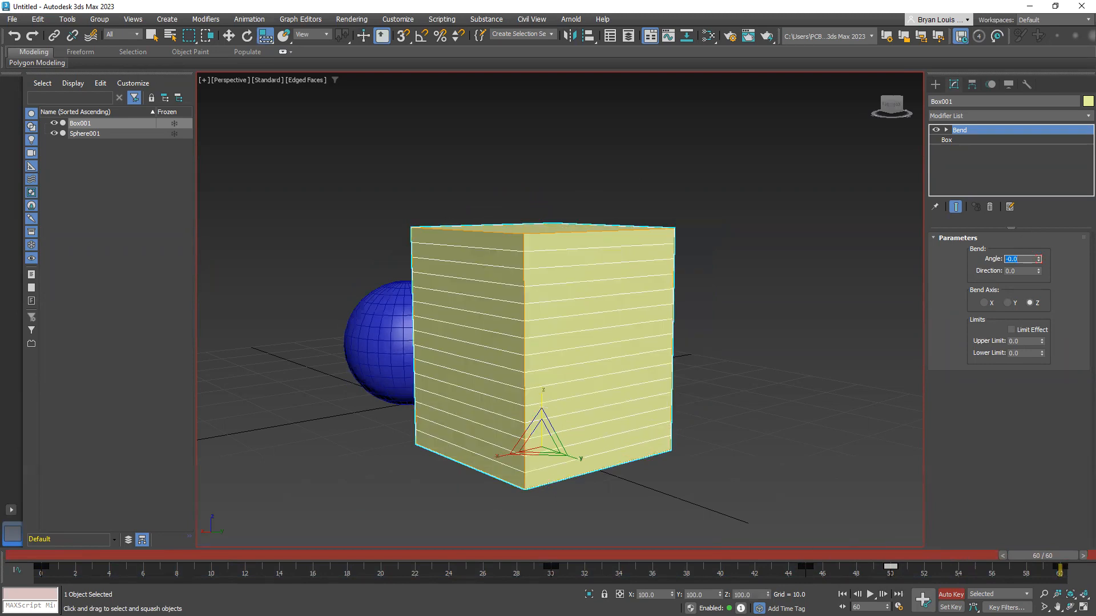
drag(1055, 554, 1, 559)
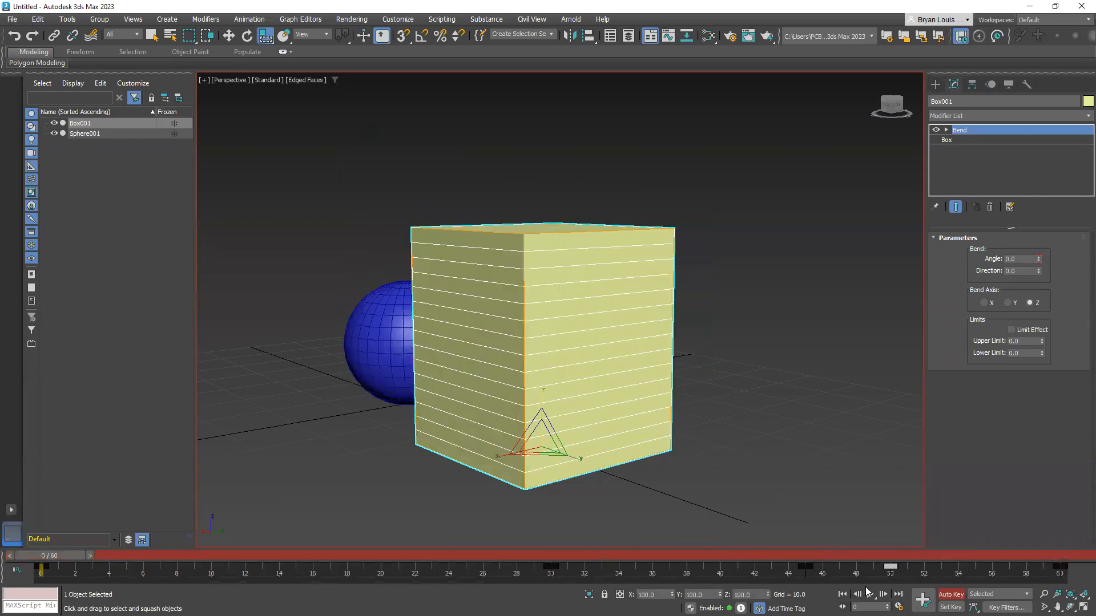
click(870, 594)
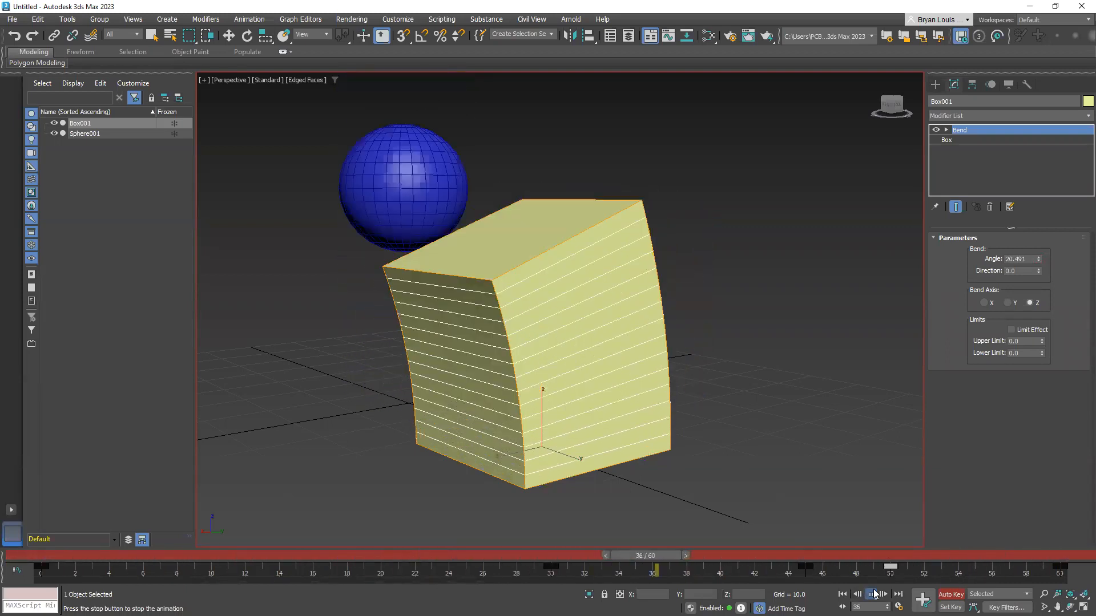
click(872, 594)
Move the frame 45 Bend key to frame 40 and the frame 50 key to frame 48, and replay the animation
drag(845, 581, 721, 566)
click(890, 566)
drag(889, 566, 856, 565)
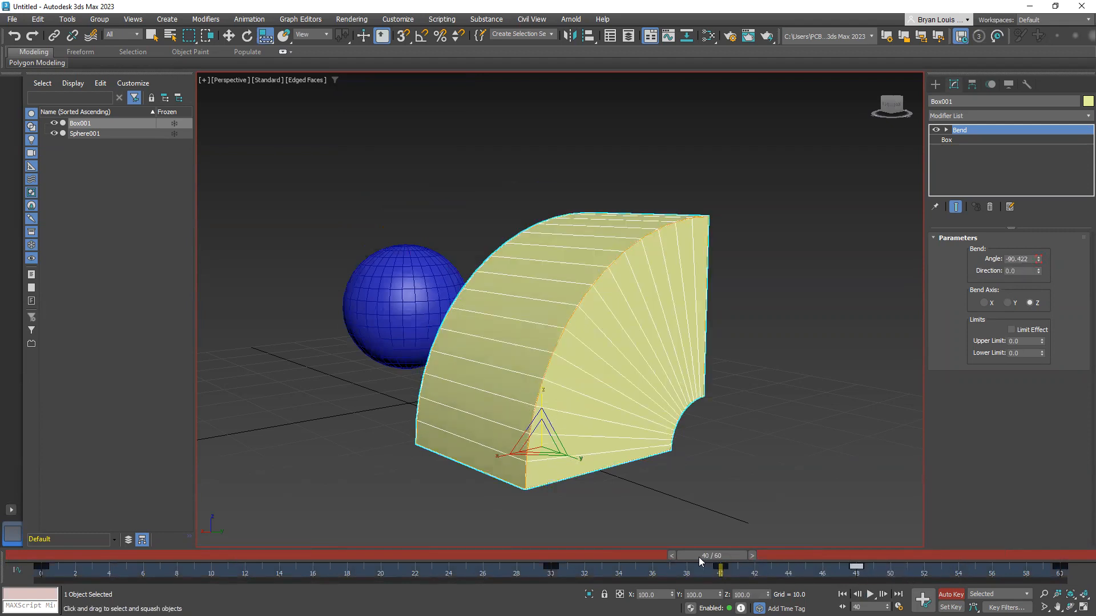
key(Home)
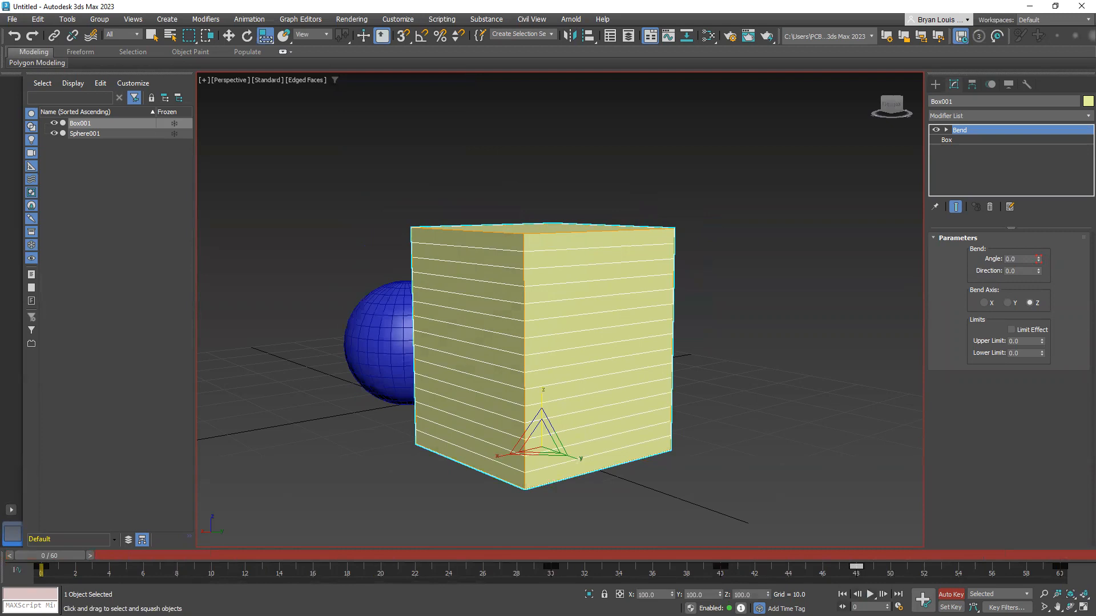
click(869, 594)
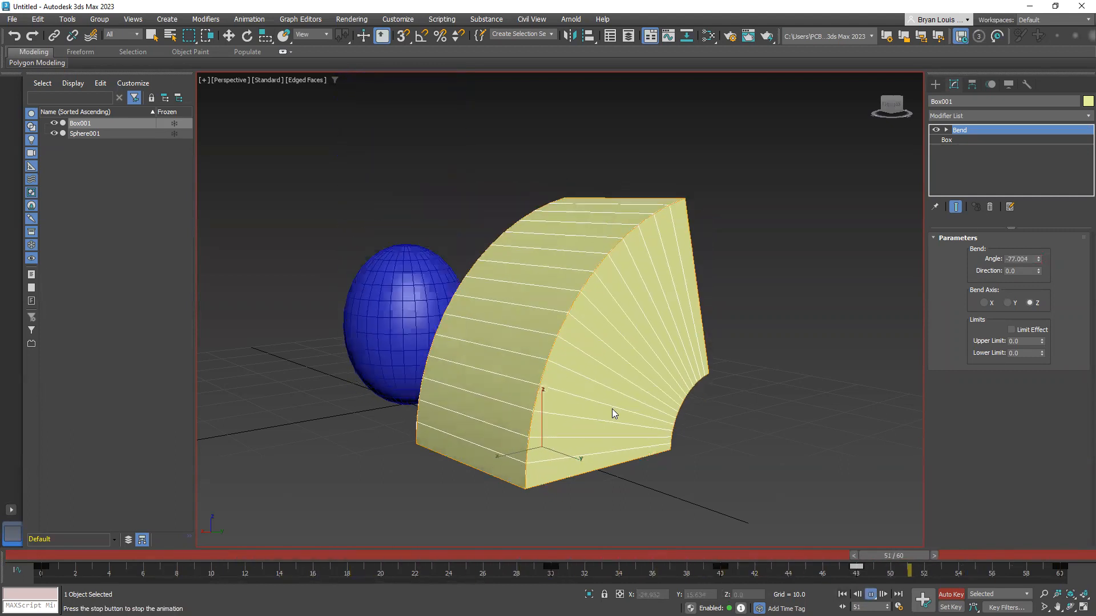
key(Escape)
Return to frame 0 and switch the perspective viewport's shading to High Quality
middle_drag(495, 366, 475, 350)
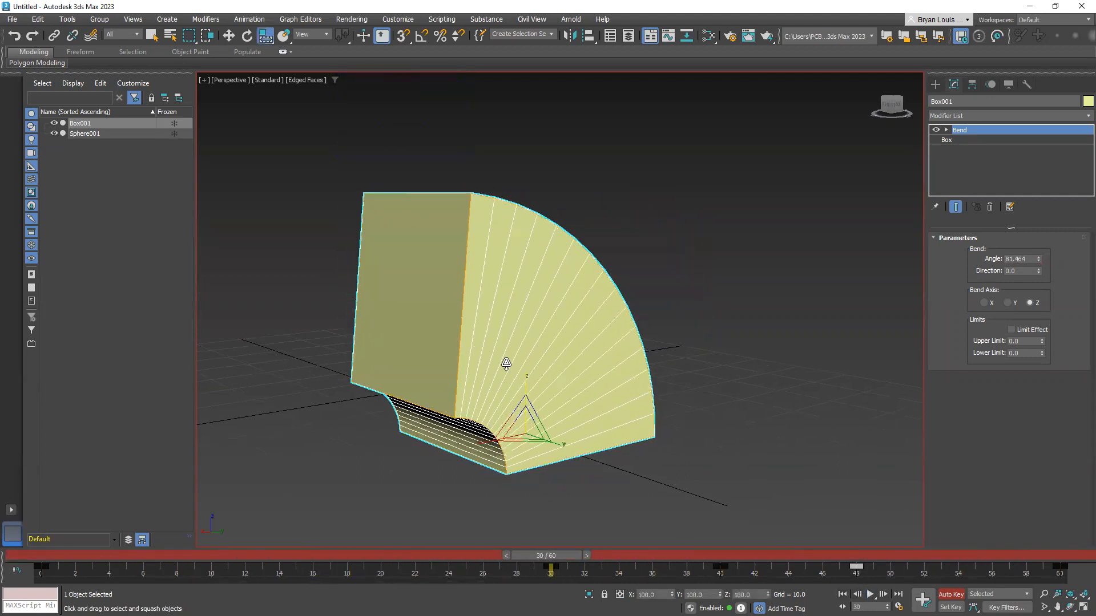
drag(567, 555, 64, 524)
key(r)
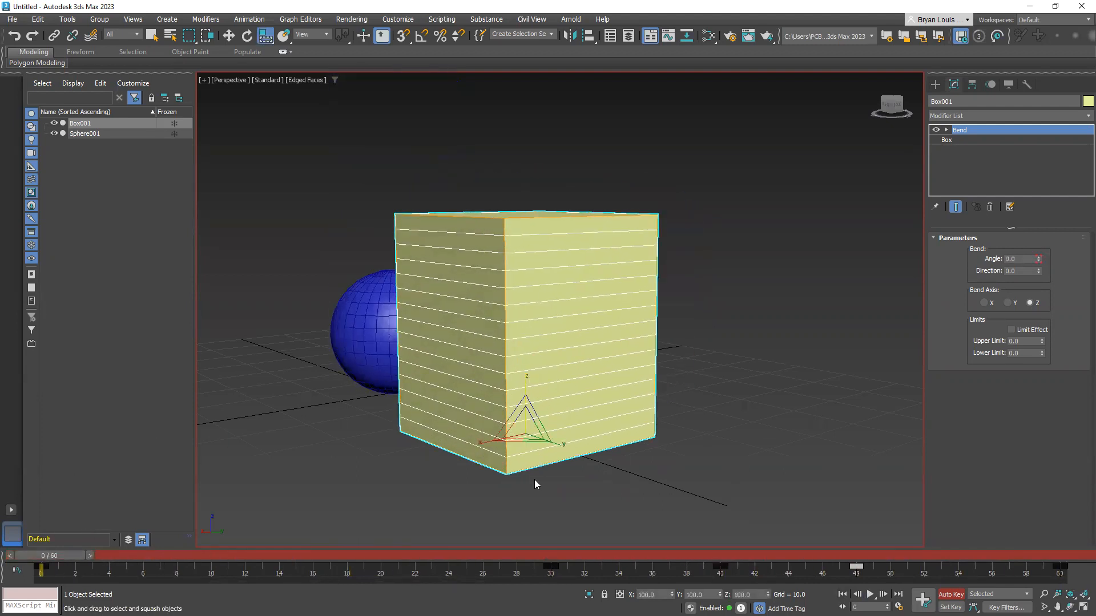
middle_drag(702, 393, 658, 401)
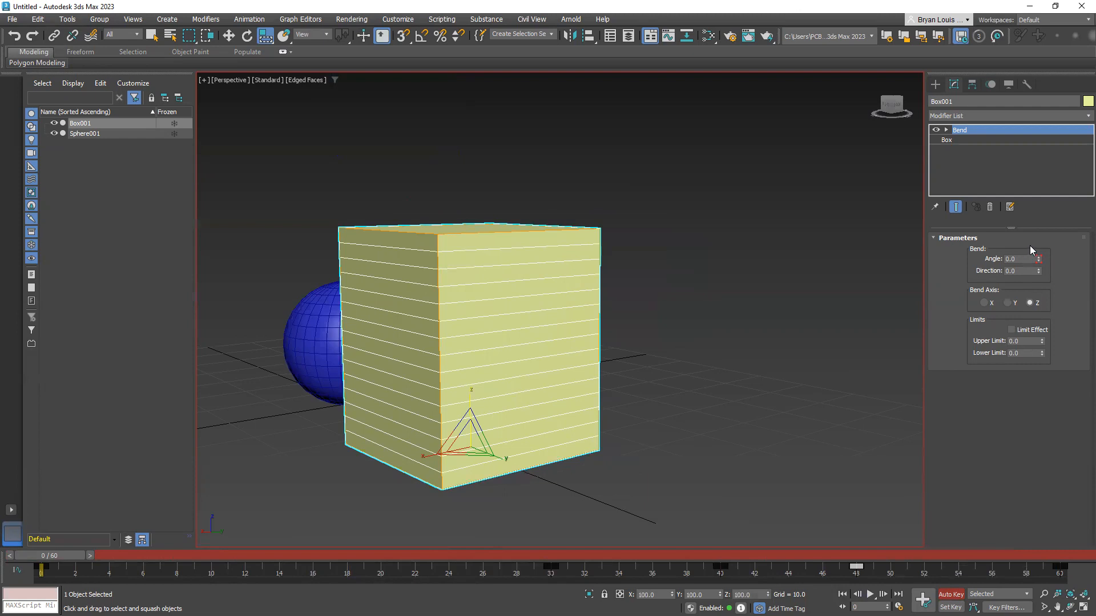
middle_drag(668, 425, 669, 419)
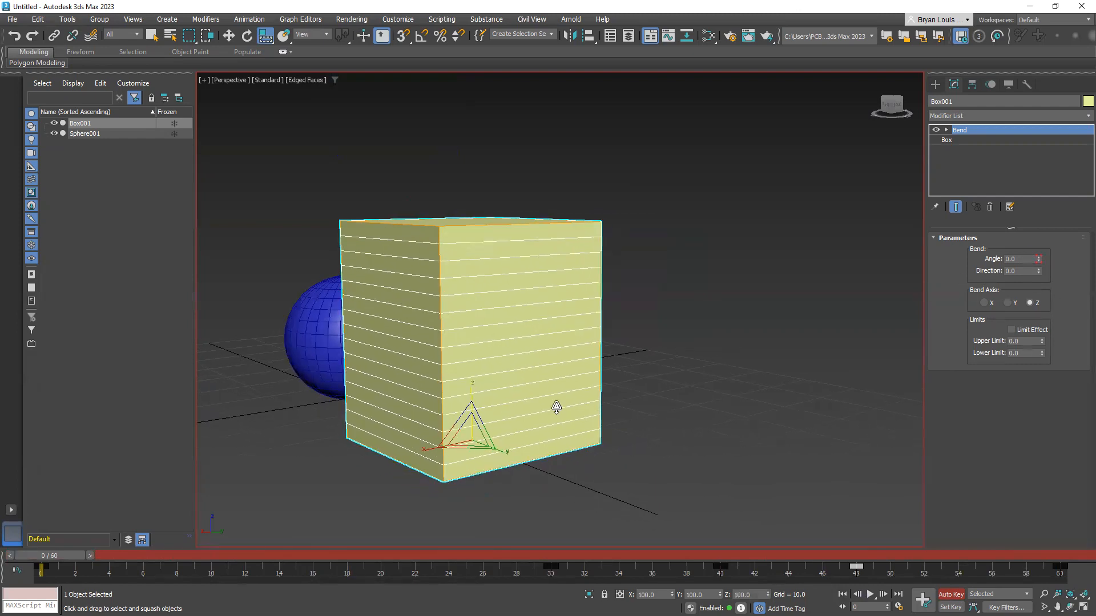
alt+middle_drag(549, 417, 522, 382)
click(273, 81)
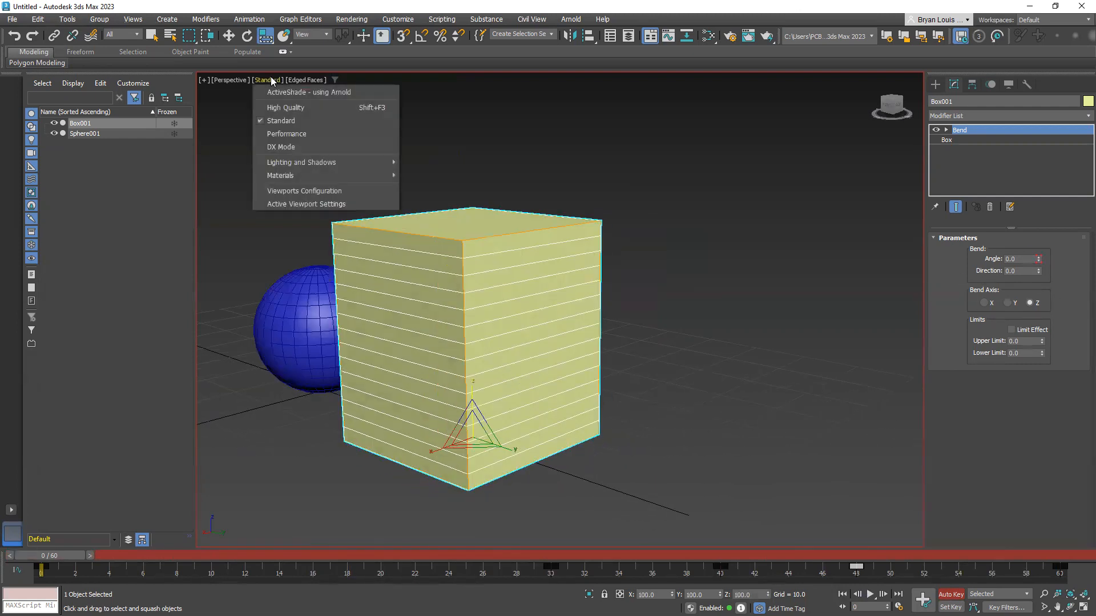
click(279, 96)
middle_drag(675, 397, 715, 388)
alt+middle_drag(475, 376, 540, 385)
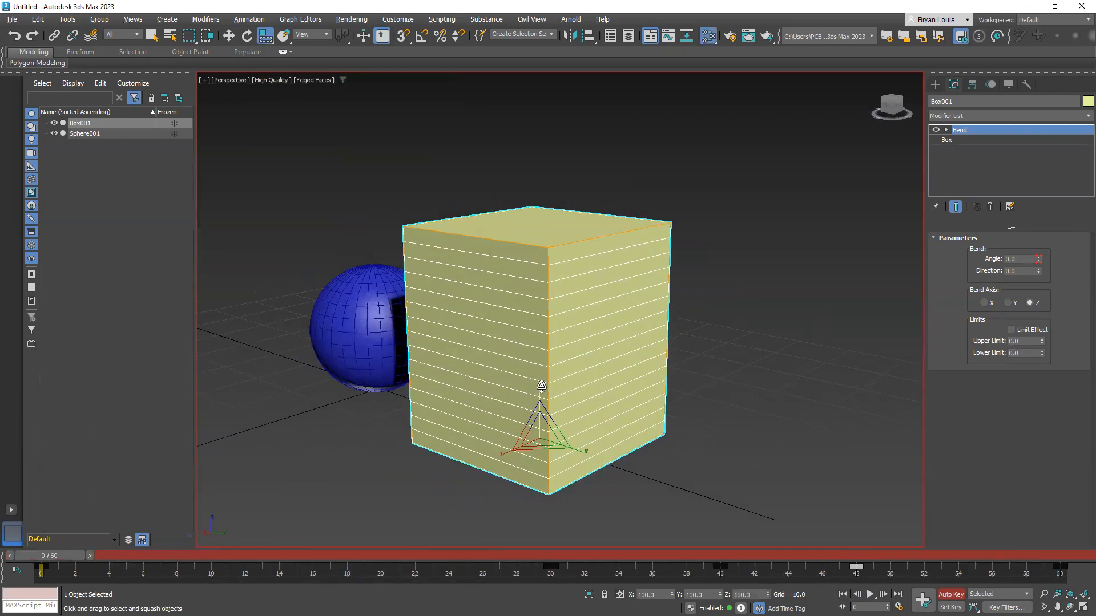
Create a Physical Material in the Slate Material Editor and assign it to the box
key(m)
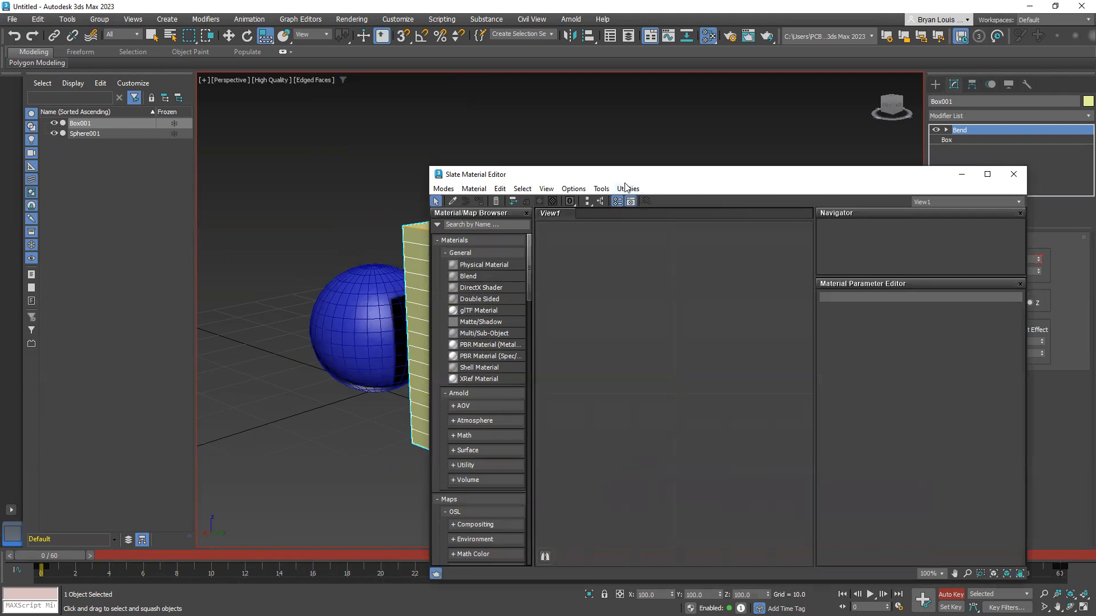
drag(626, 175, 306, 183)
drag(159, 272, 274, 313)
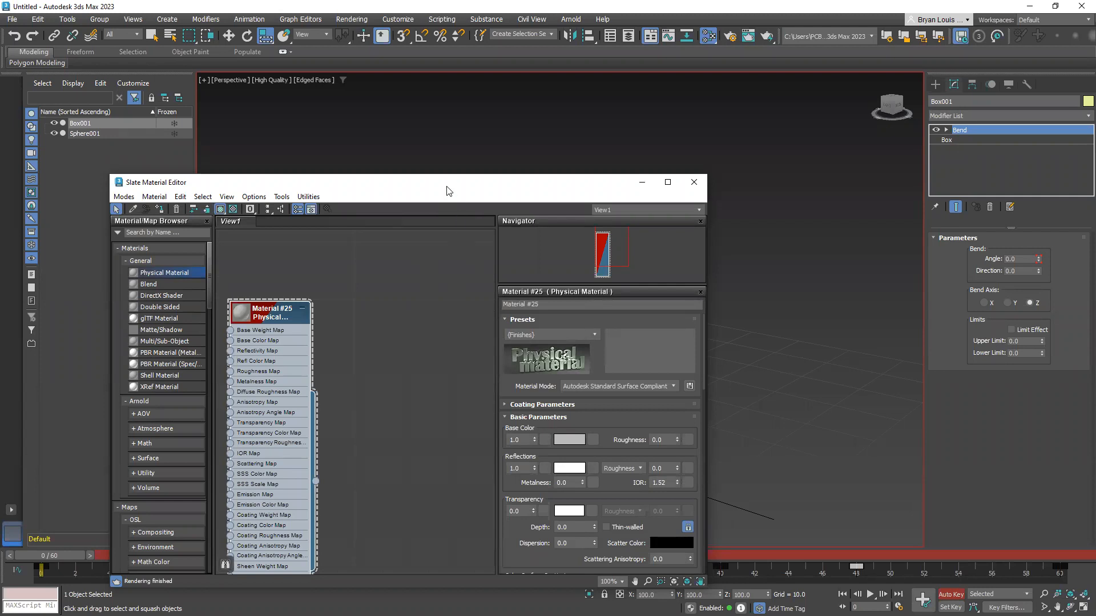
drag(453, 193, 936, 191)
drag(798, 481, 509, 338)
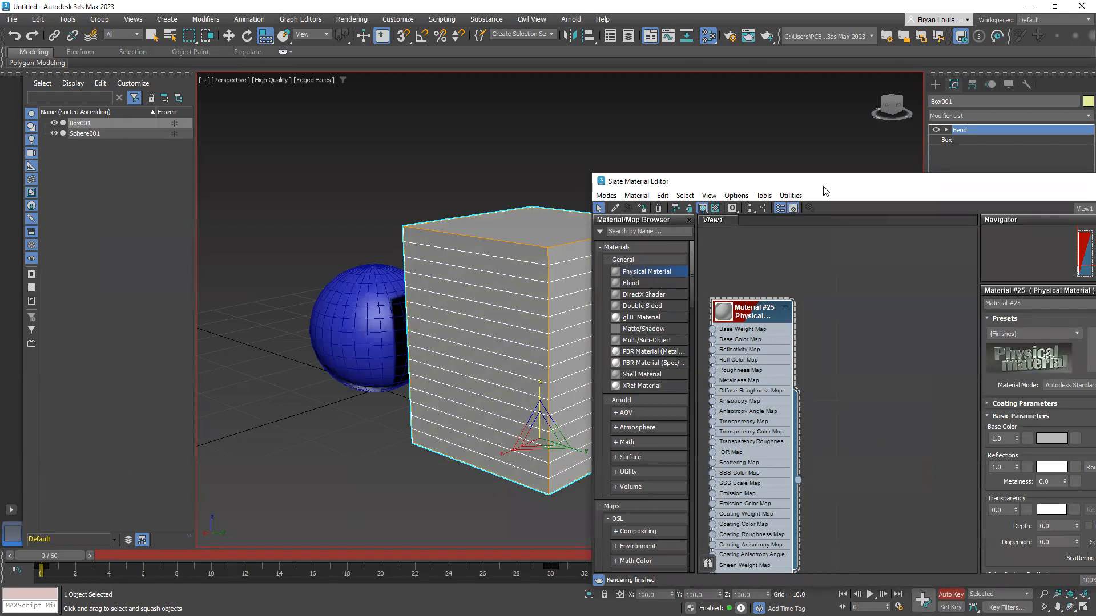
Set the Physical Material's base color to pure white at frame 0
drag(824, 190, 598, 142)
click(838, 390)
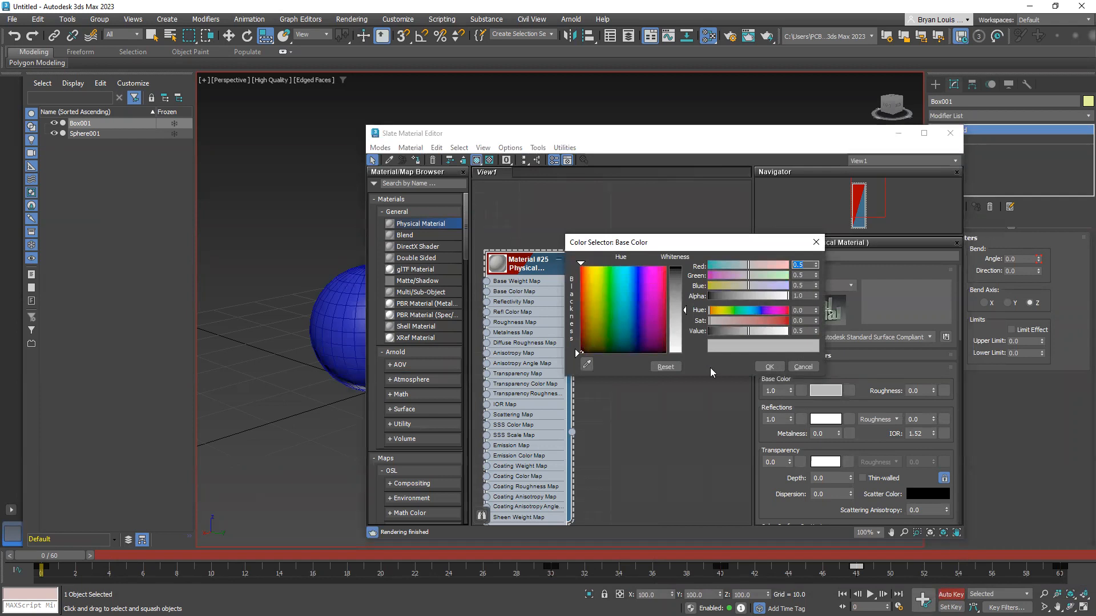
drag(680, 326, 681, 359)
click(768, 367)
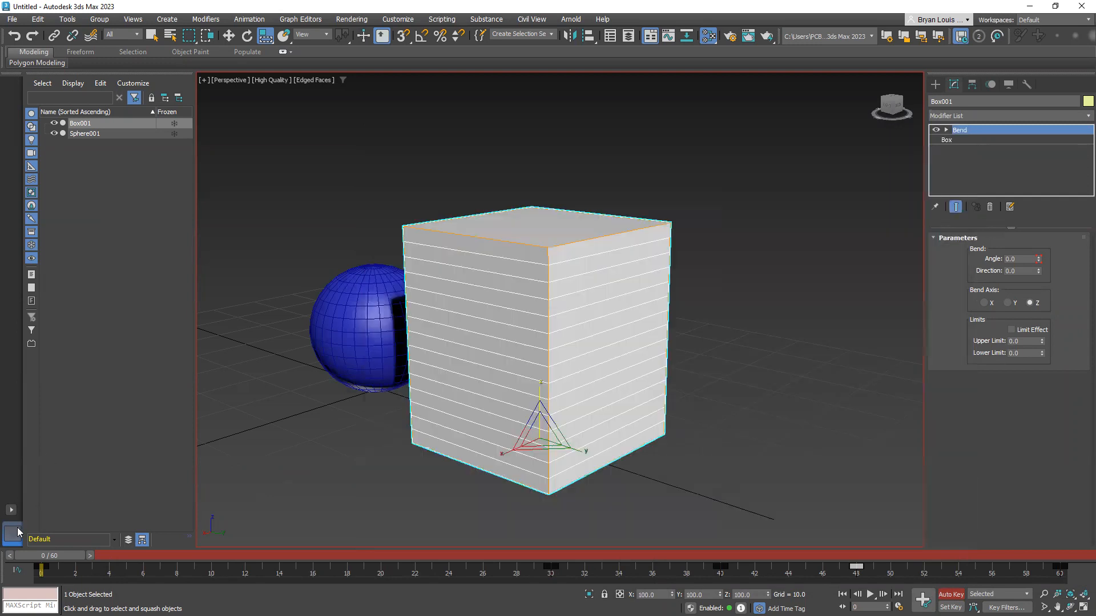
Set the material's base color to red at frame 30, with saturation 0.971 and value 0.892
drag(42, 556, 546, 557)
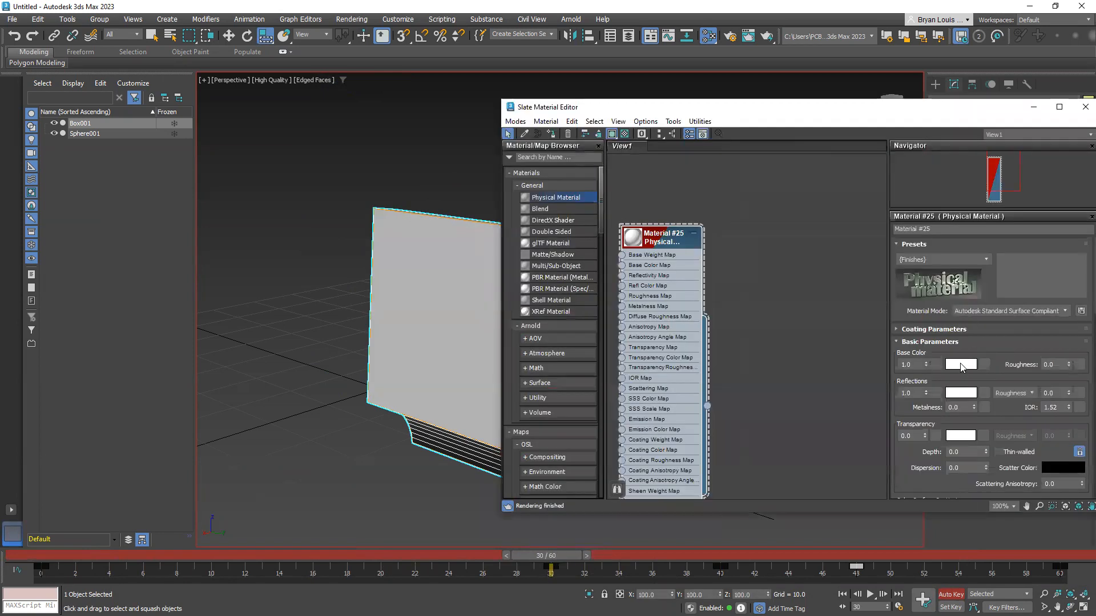
click(962, 366)
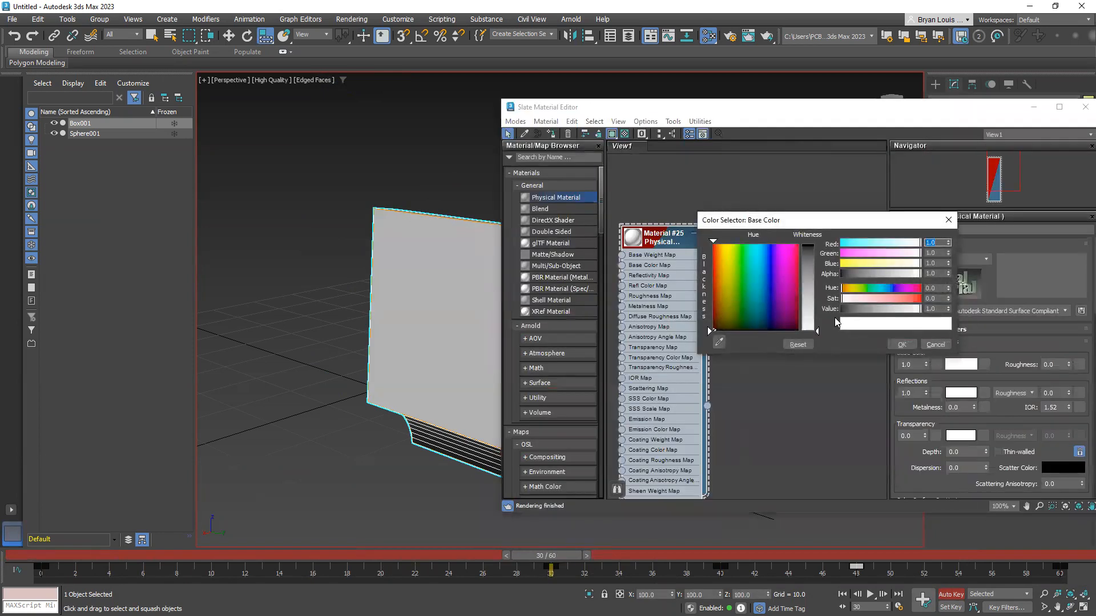
drag(862, 297, 918, 299)
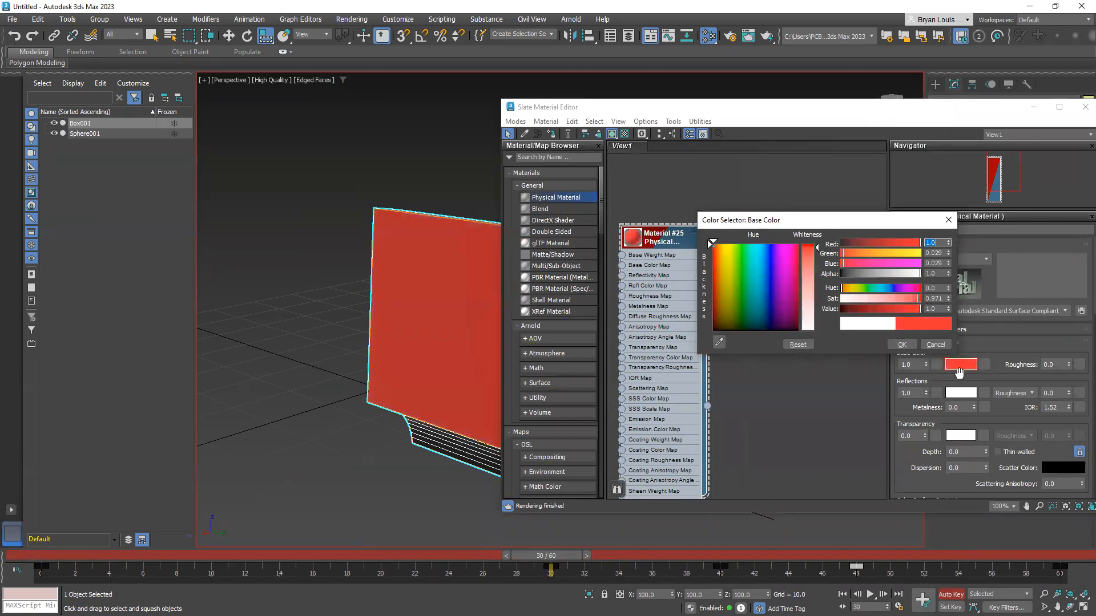
mouse_move(918, 309)
mouse_down()
mouse_move(854, 321)
mouse_move(911, 309)
mouse_up()
click(911, 341)
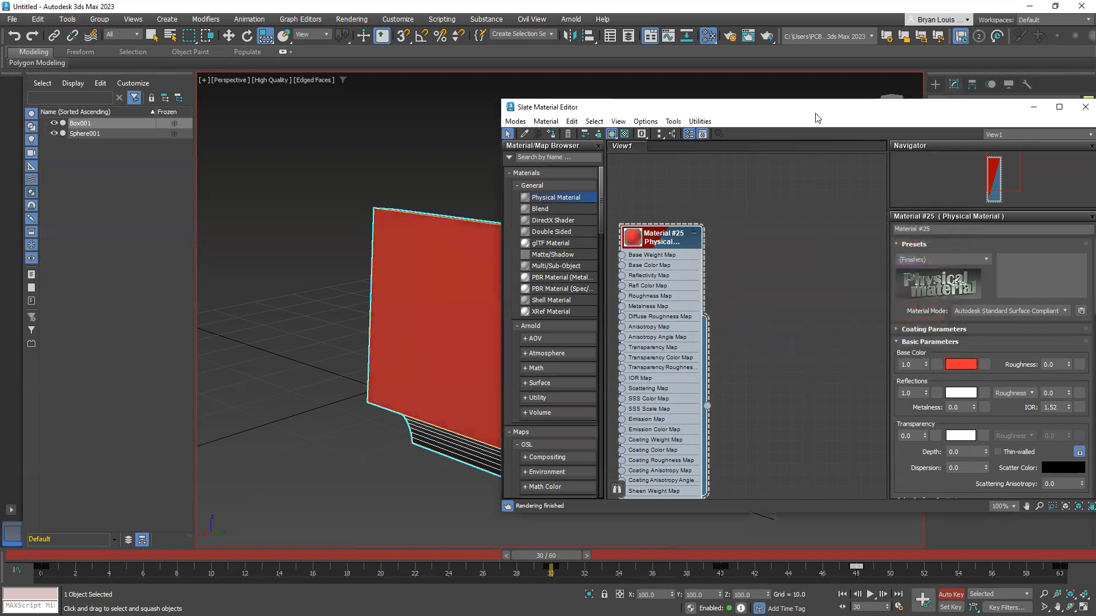
Set the Physical Material's base color to blue with hue 0.655 at frame 40
drag(514, 97, 213, 86)
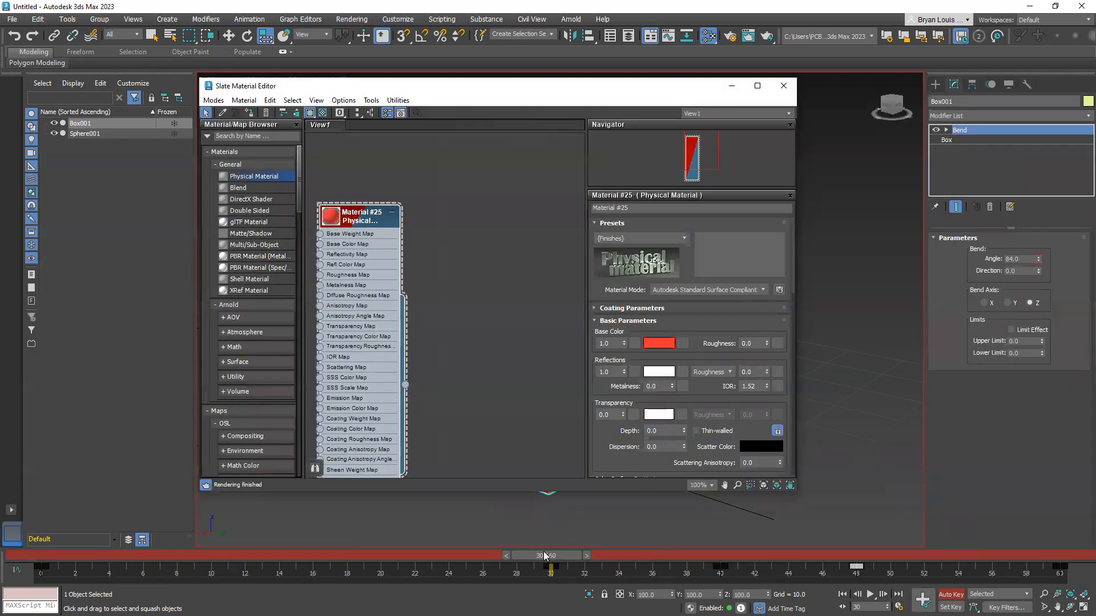
drag(546, 555, 716, 577)
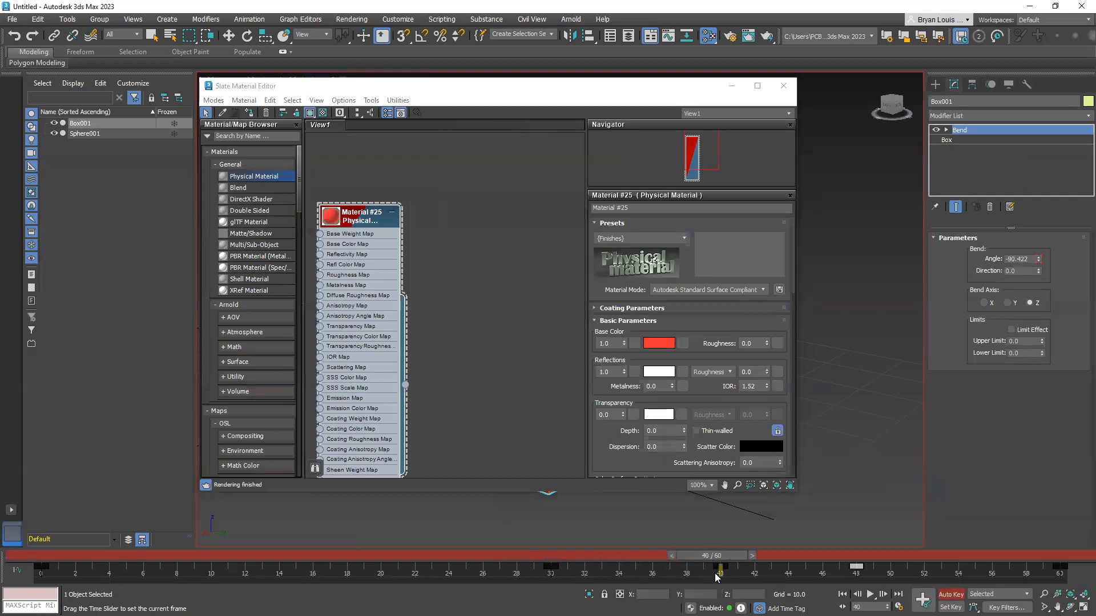
click(664, 347)
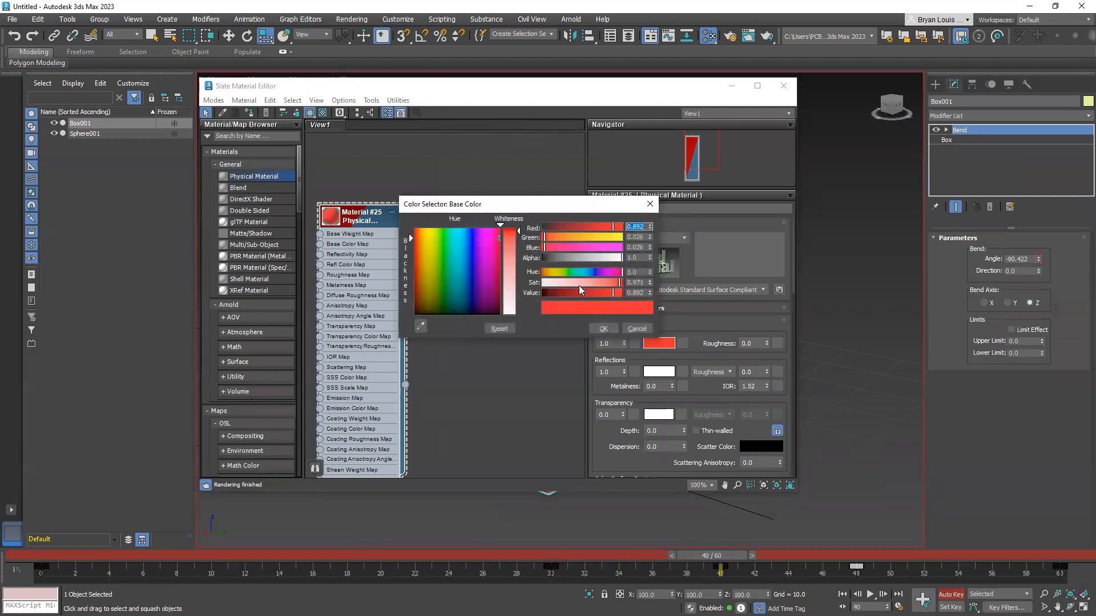
click(594, 273)
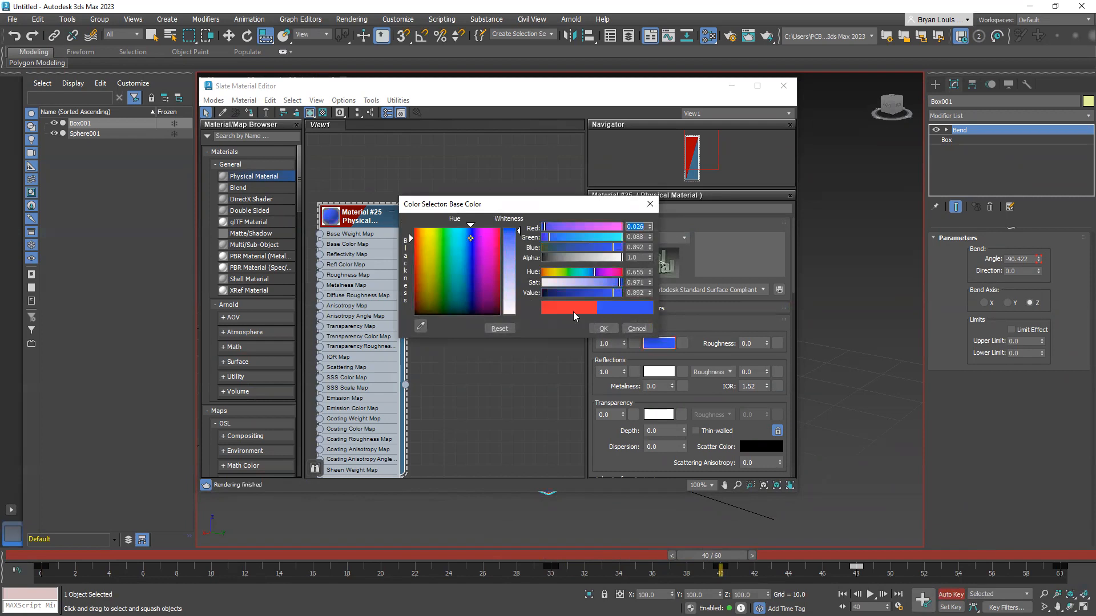
click(605, 330)
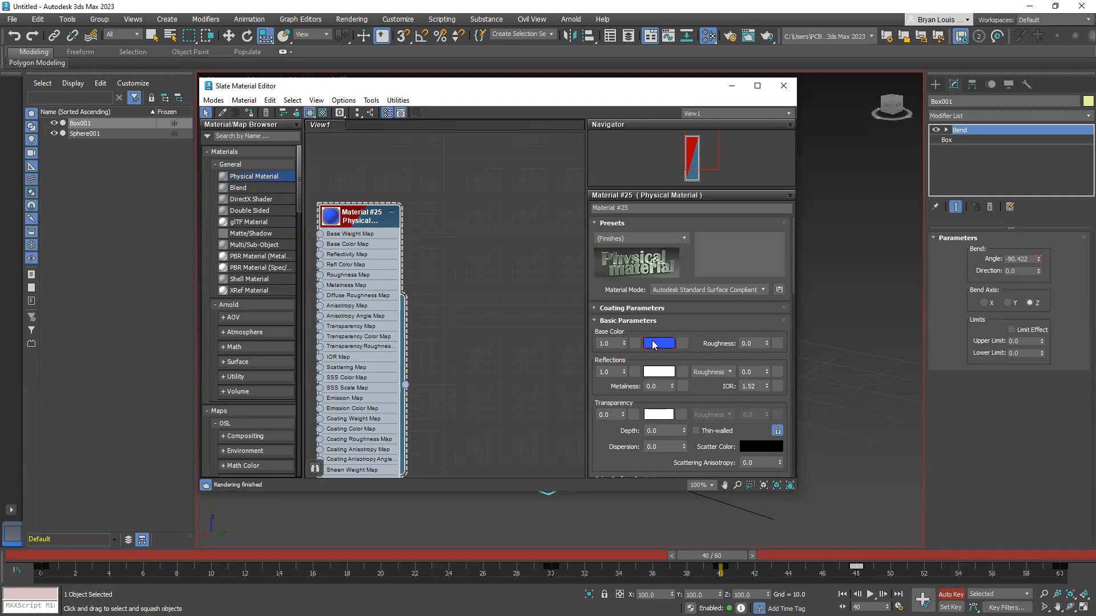
Set the material's base color to pure white at frame 60 and close the Slate Material Editor
drag(517, 94, 357, 101)
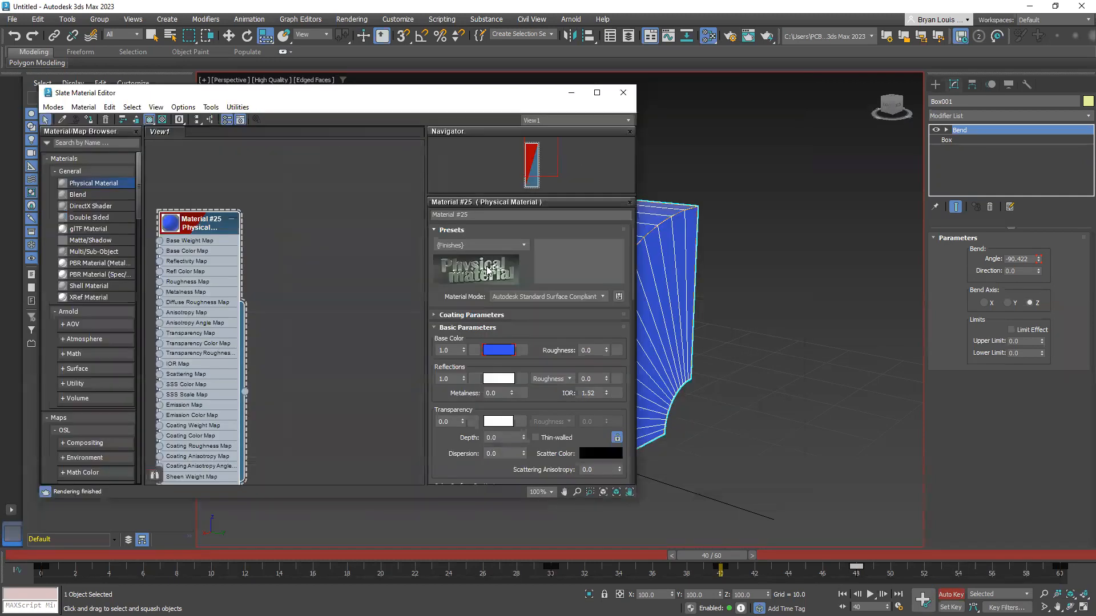
drag(722, 562, 1060, 567)
key(r)
click(498, 350)
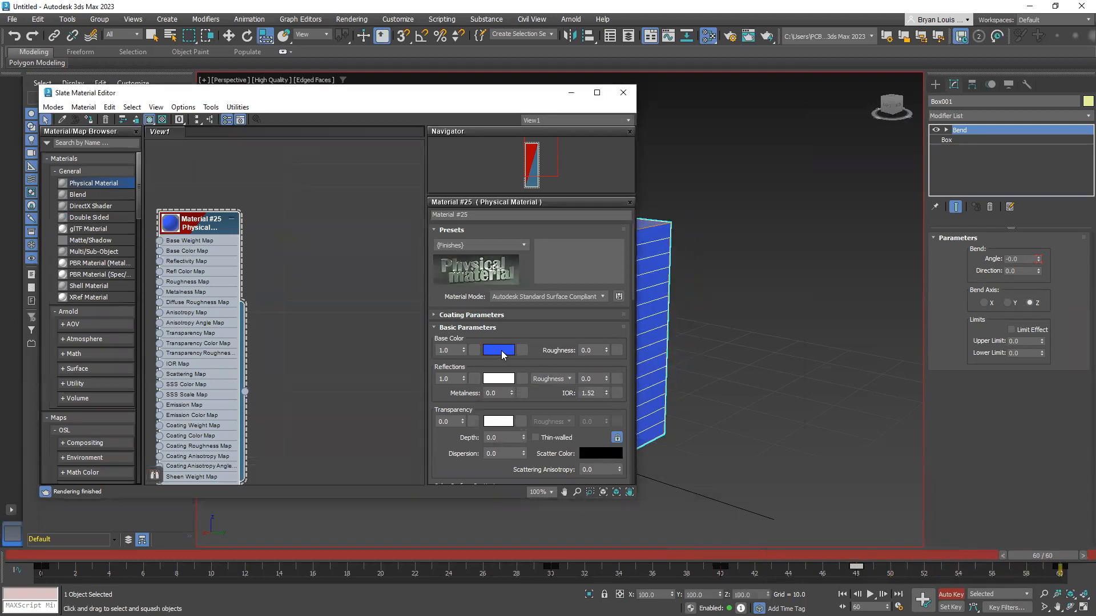
click(347, 257)
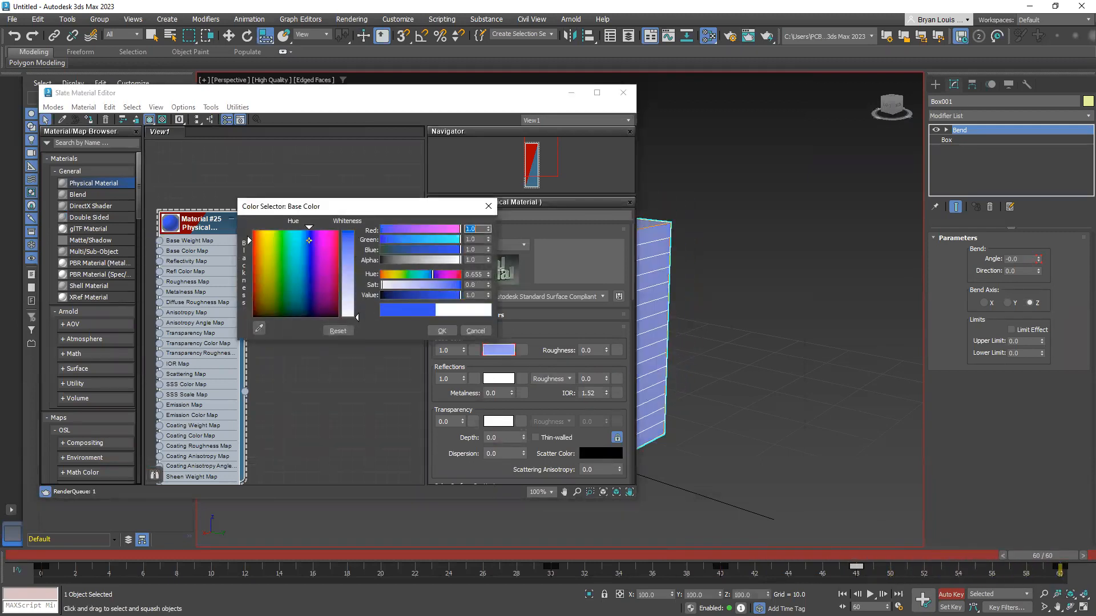
click(441, 331)
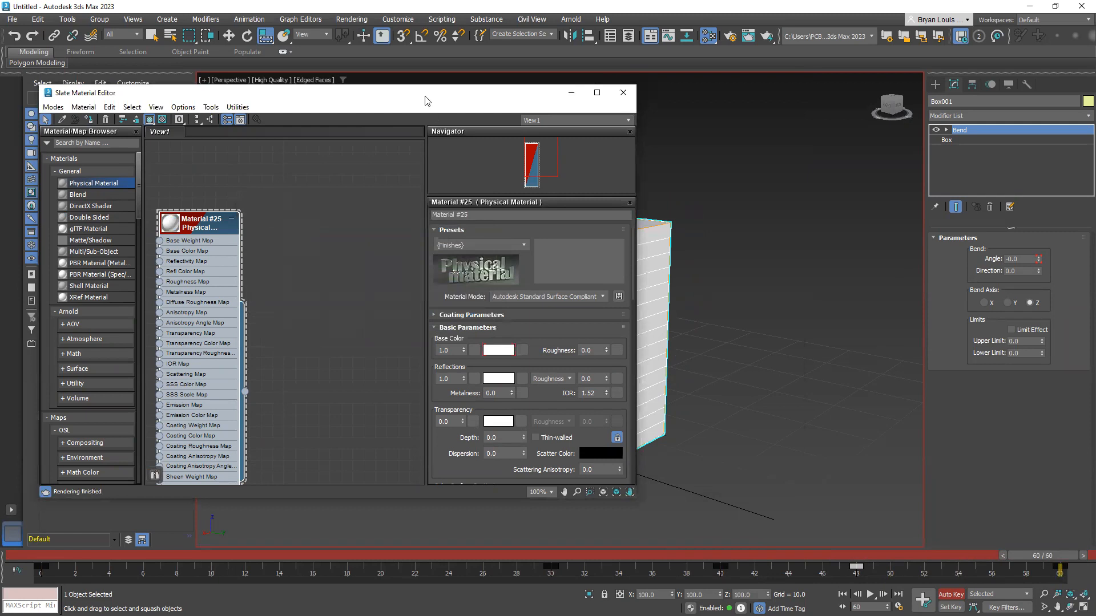
key(m)
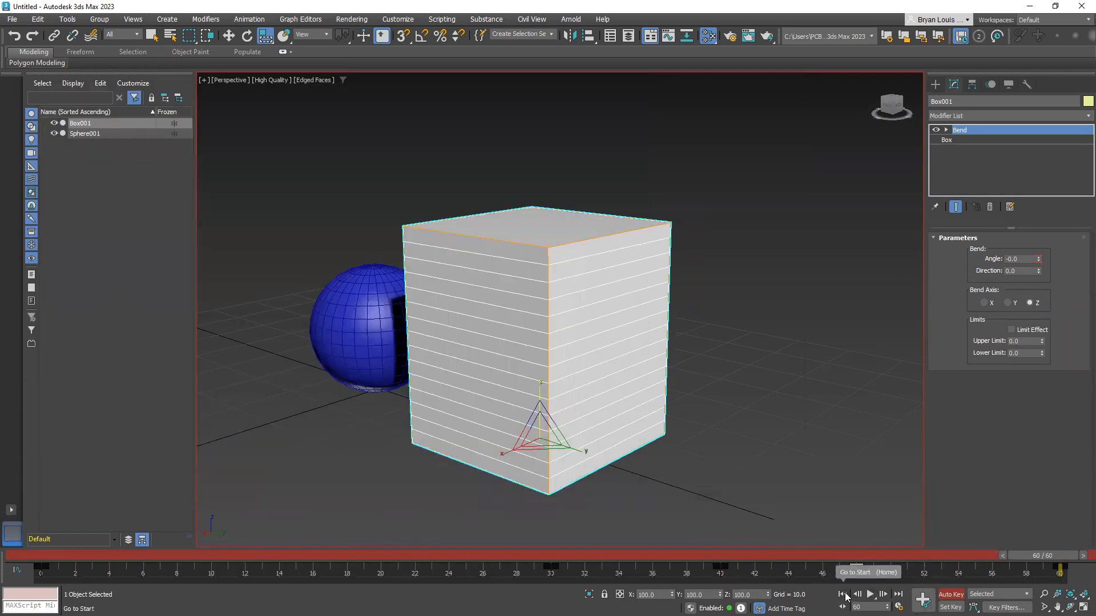
Play the animation to review the box's bend and color changes, and stop the playback
click(870, 595)
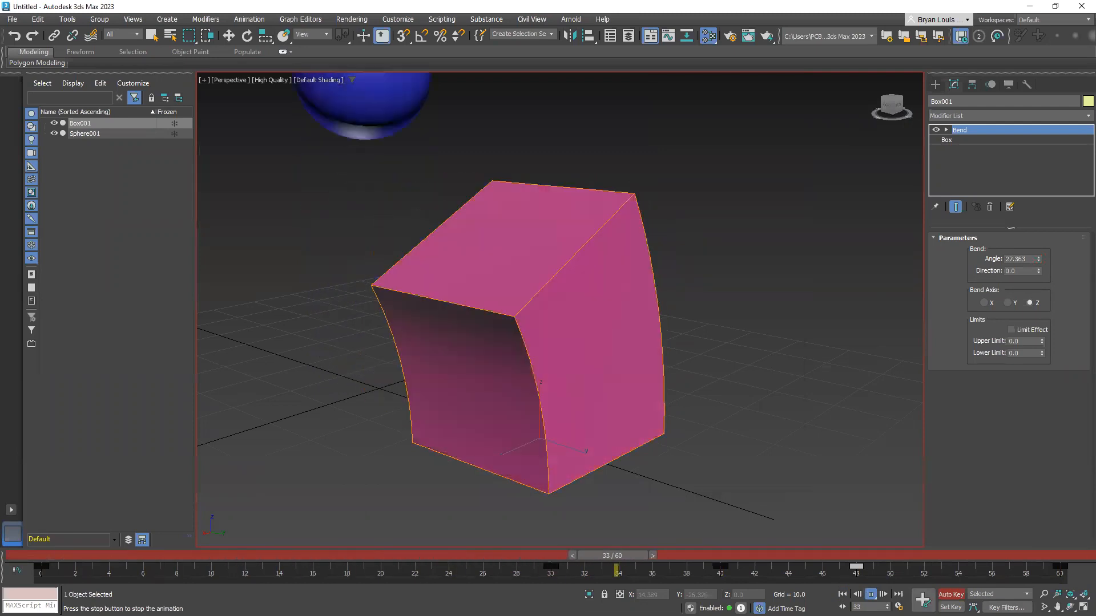
click(868, 597)
key(r)
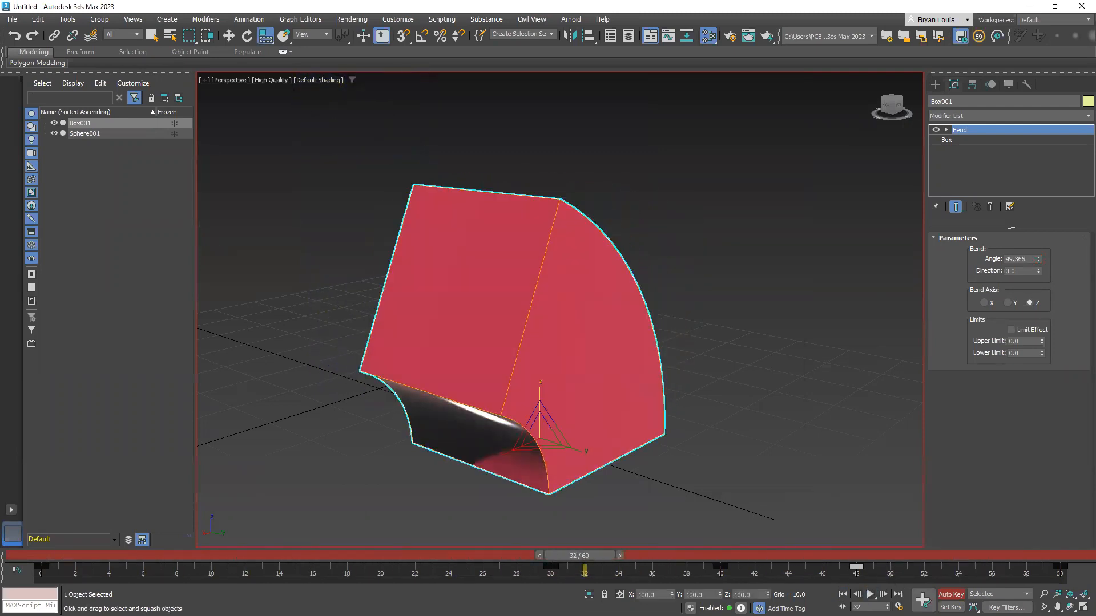
Reopen the Slate Material Editor at frame 26 and examine which Physical Material parameters can be animated, from transparency to thin film
key(m)
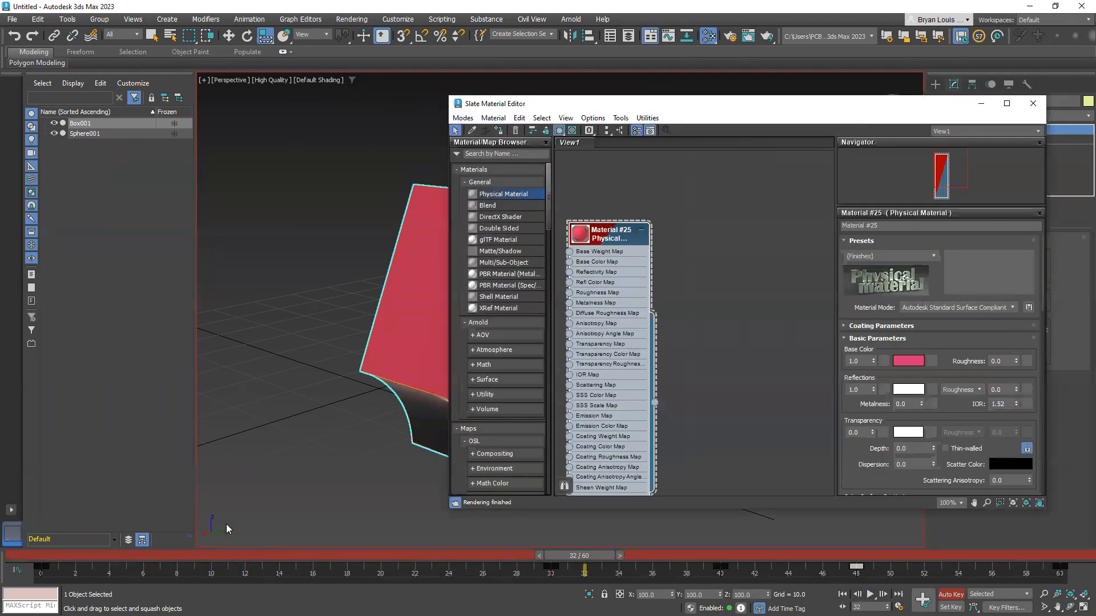
drag(594, 557, 507, 555)
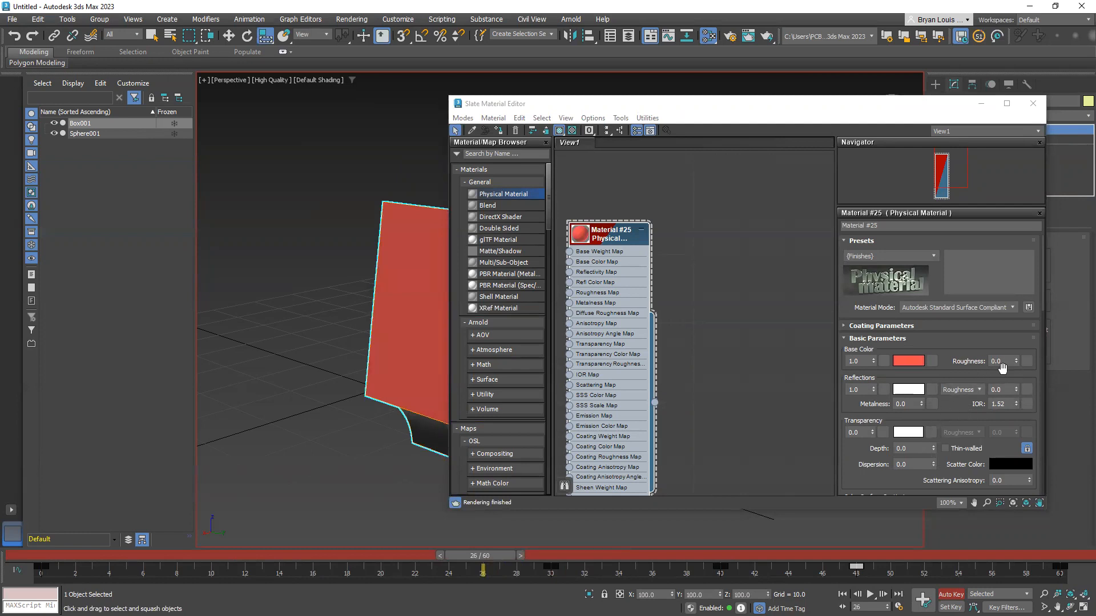
scroll(849, 405, down, 3)
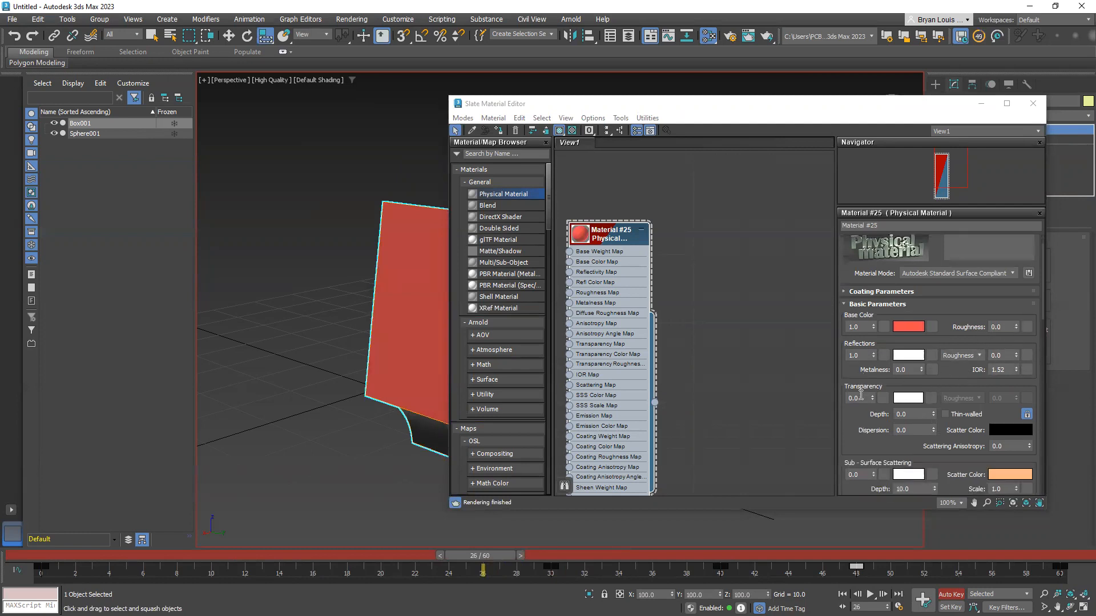
scroll(876, 378, down, 1)
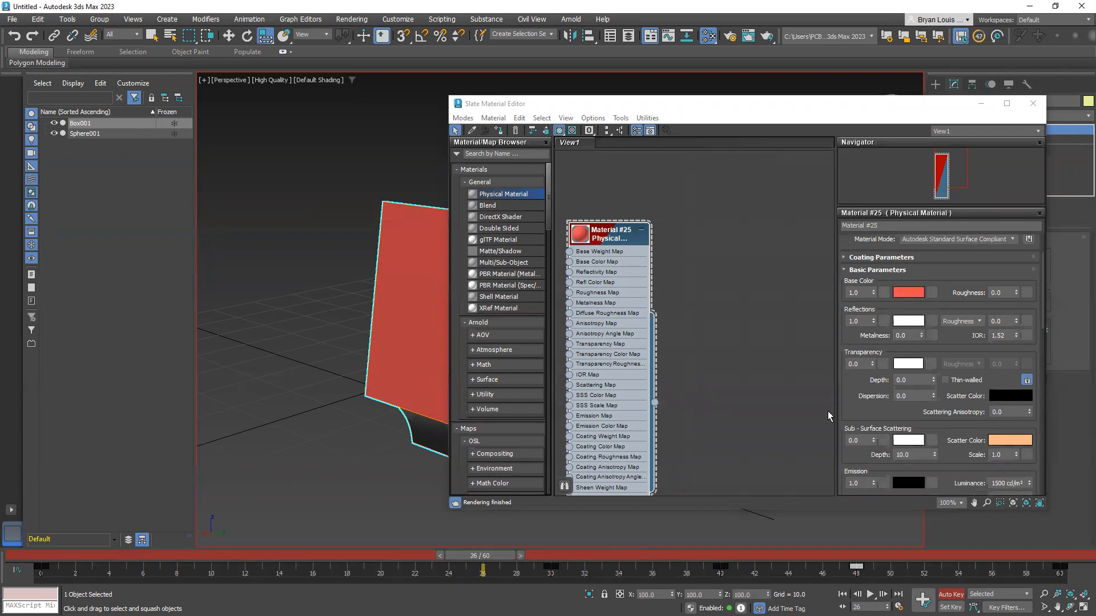
scroll(828, 408, down, 2)
scroll(751, 433, up, 3)
middle_drag(361, 412, 238, 391)
scroll(913, 377, down, 9)
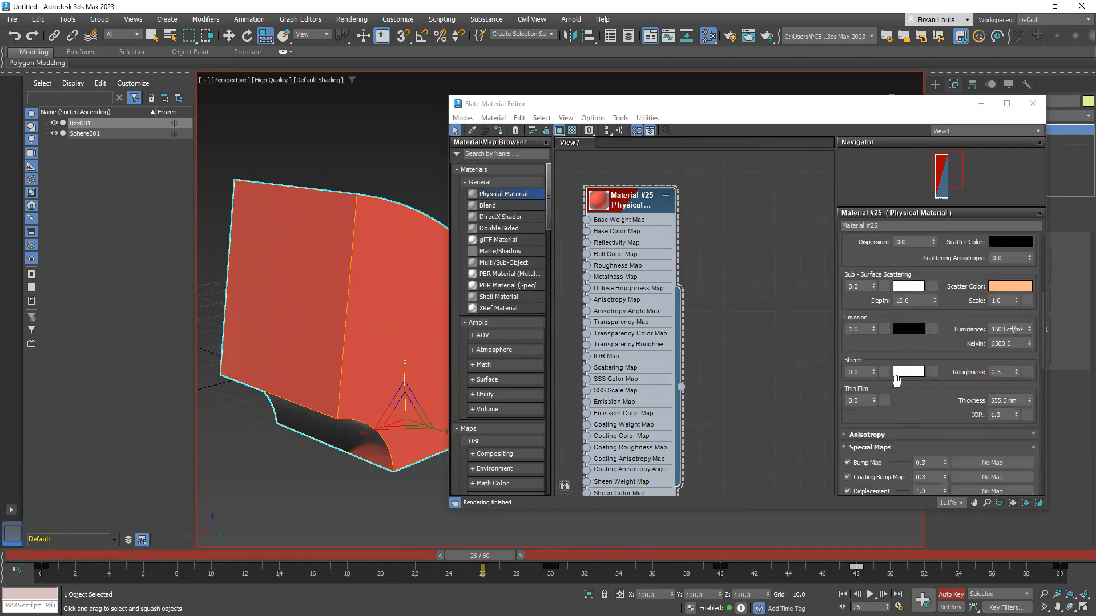
scroll(913, 379, up, 4)
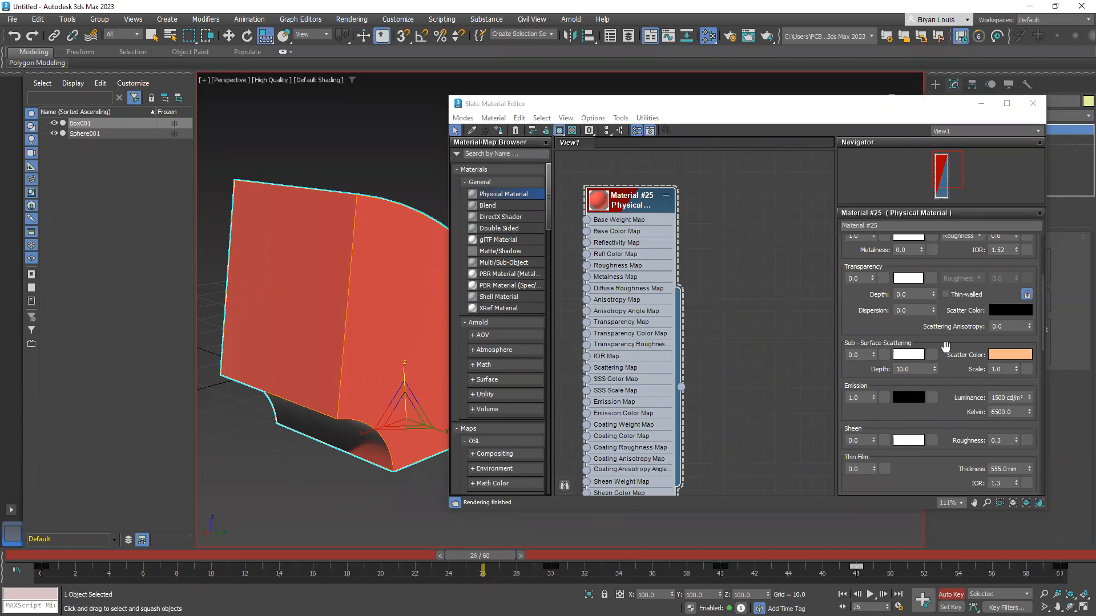
Scrub the timeline back and forth between its start and end to compare the box's animation with the material preview
click(760, 111)
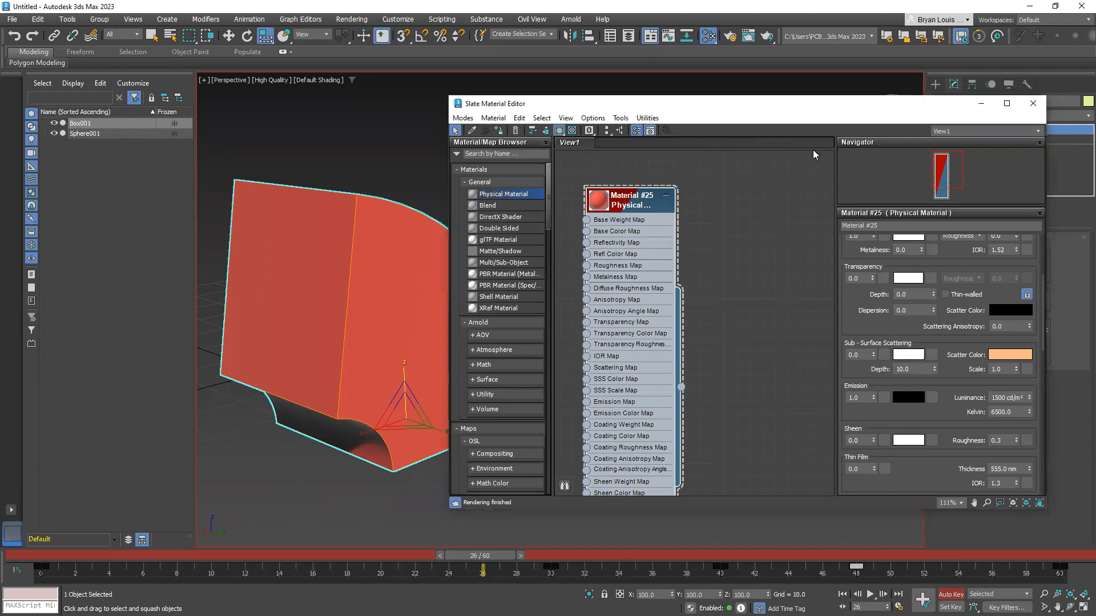
drag(827, 115, 901, 127)
scroll(440, 443, down, 5)
drag(469, 555, 942, 574)
key(r)
click(700, 222)
drag(755, 397, 351, 370)
drag(933, 554, 46, 525)
key(r)
drag(703, 211, 703, 186)
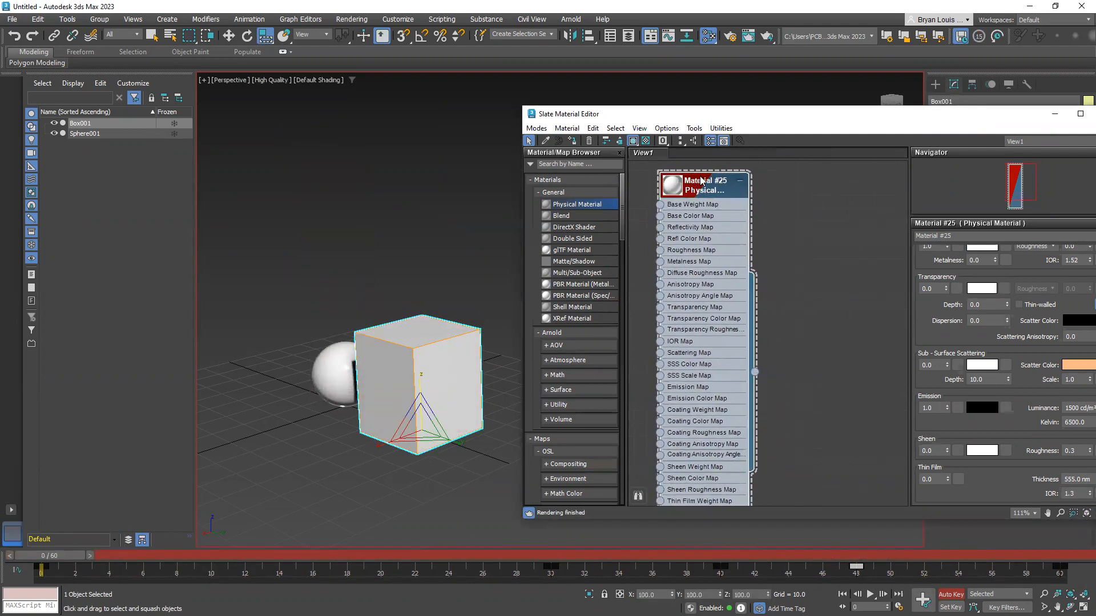
drag(61, 555, 991, 560)
drag(837, 587, 29, 554)
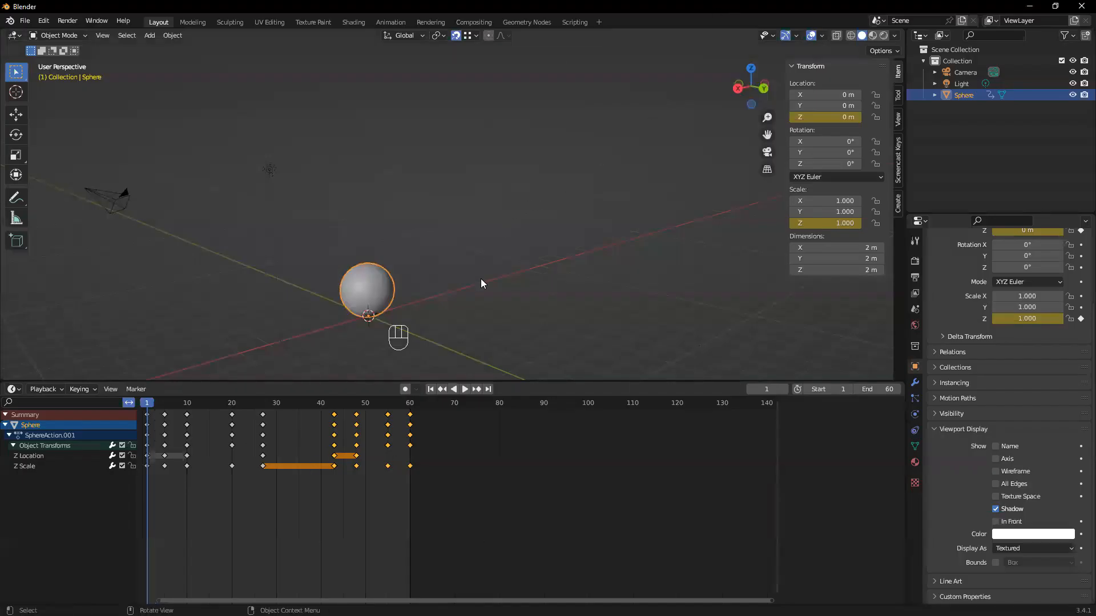
Switch to Blender and set the viewport shading to Material Preview
click(350, 296)
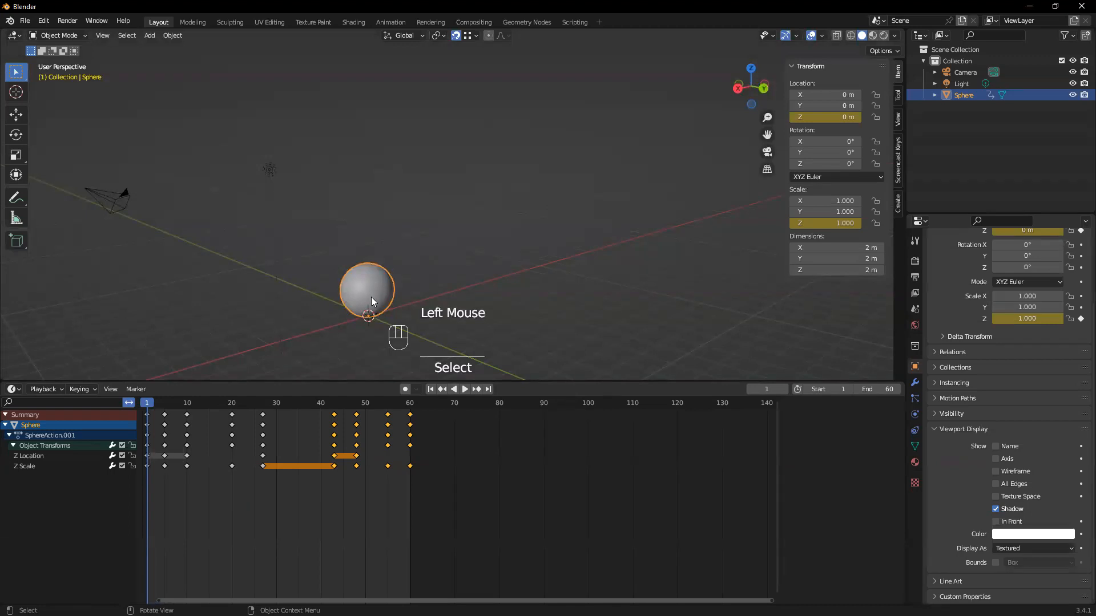
key(z)
click(438, 362)
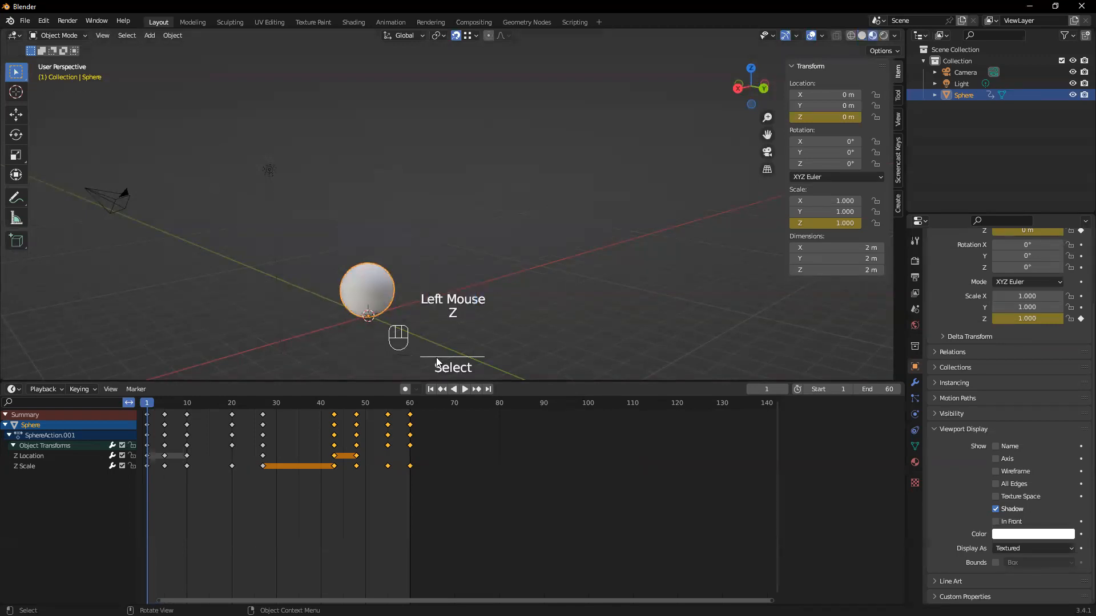
Add a cube mesh at the 3D cursor beside the sphere
scroll(398, 338, up, 2)
middle_drag(397, 338, 392, 328)
shift+middle_drag(564, 234, 332, 181)
scroll(359, 268, down, 1)
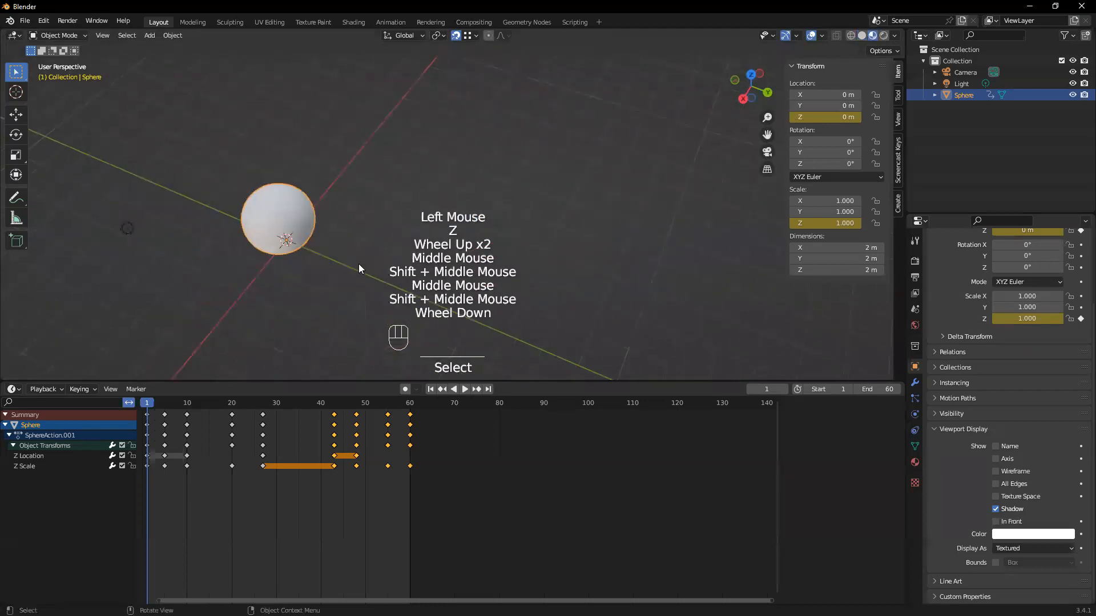
middle_drag(360, 269, 359, 253)
key(shift+a)
mouse_move(325, 246)
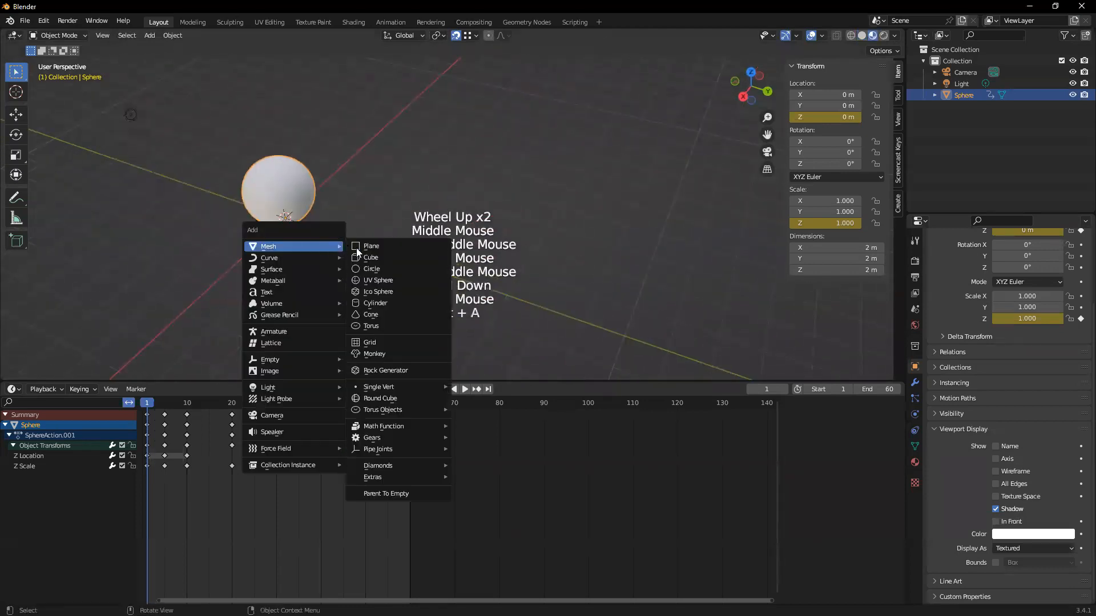
click(378, 259)
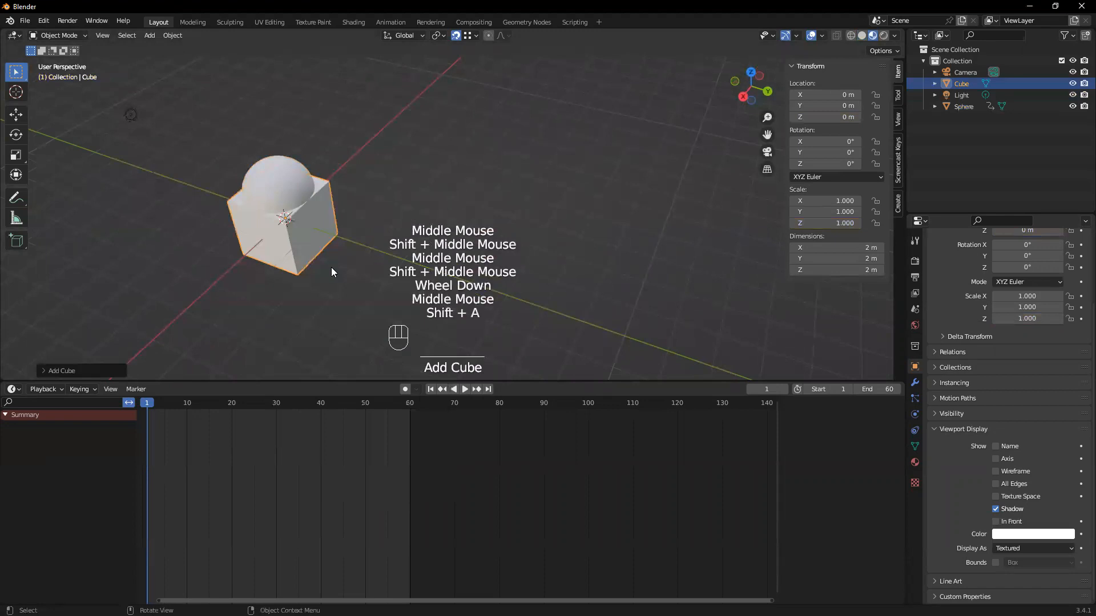
Move the cube about 4.22 m along the Y axis and enter Edit Mode on it
key(g)
key(y)
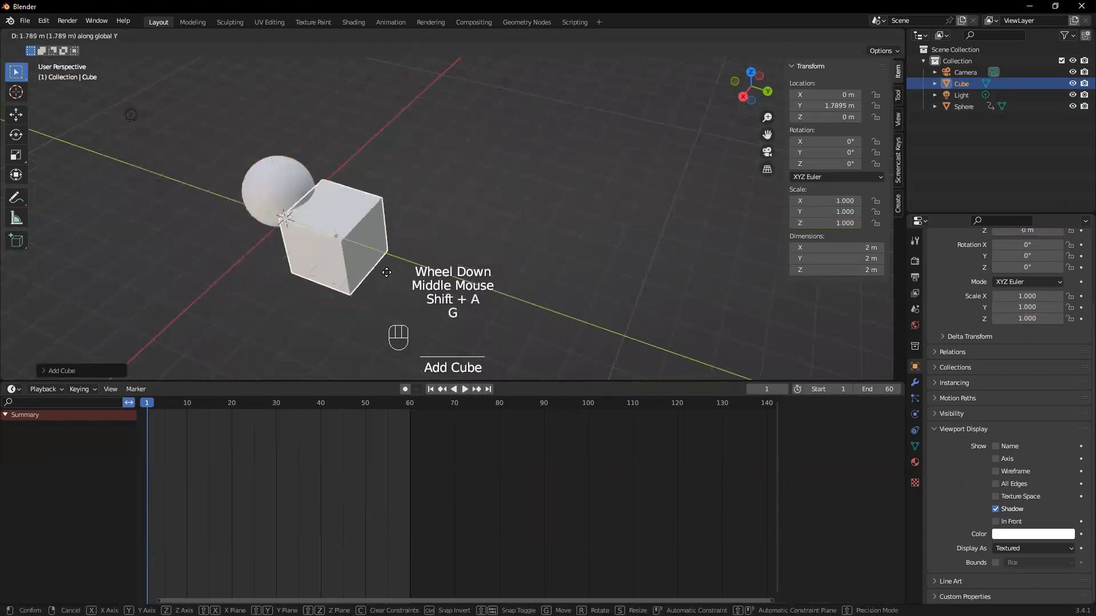
click(464, 292)
middle_drag(409, 257, 396, 238)
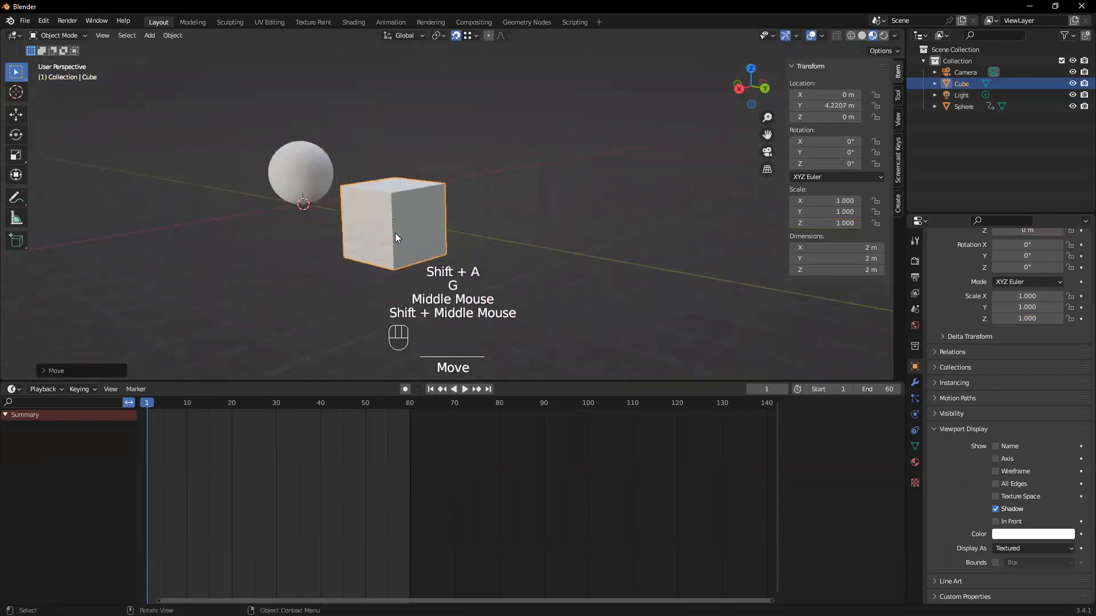
scroll(395, 234, up, 2)
key(Tab)
scroll(388, 231, up, 1)
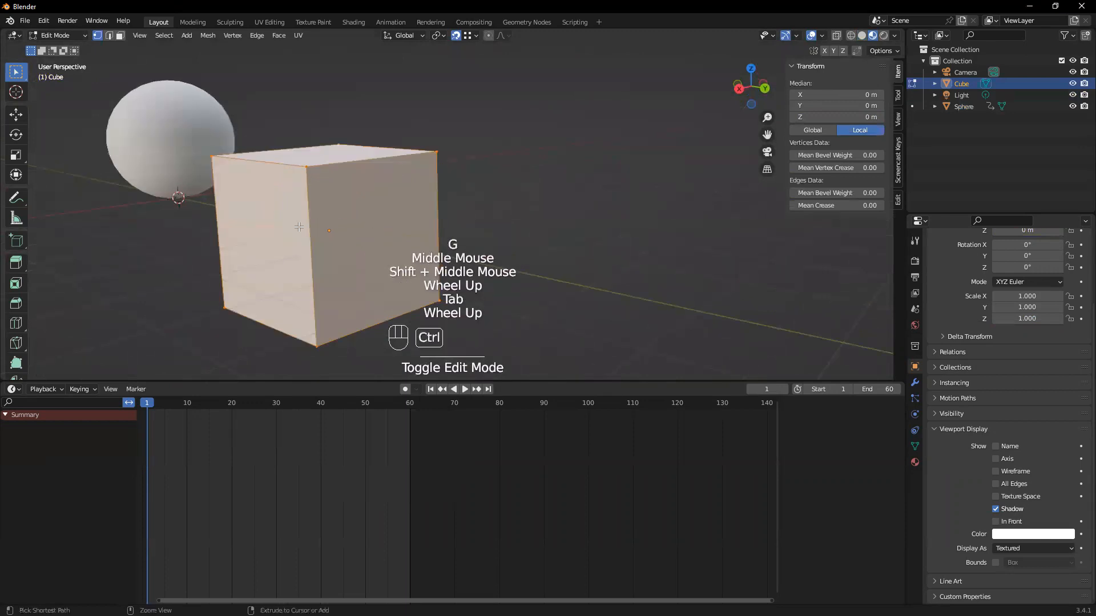
key(ctrl+r)
click(286, 210)
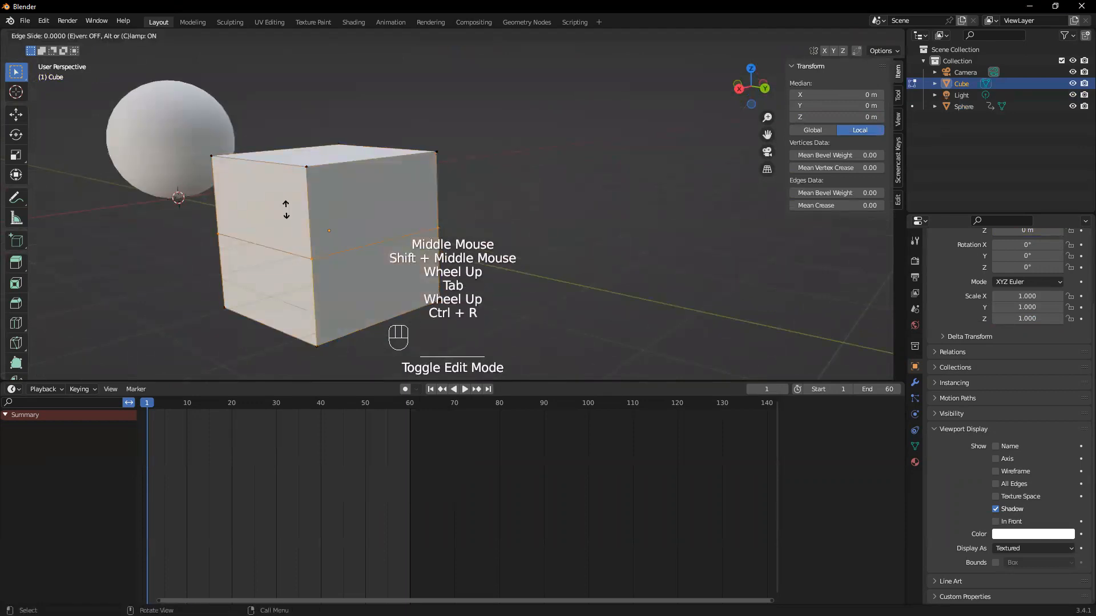
click(286, 211)
key(ctrl+z)
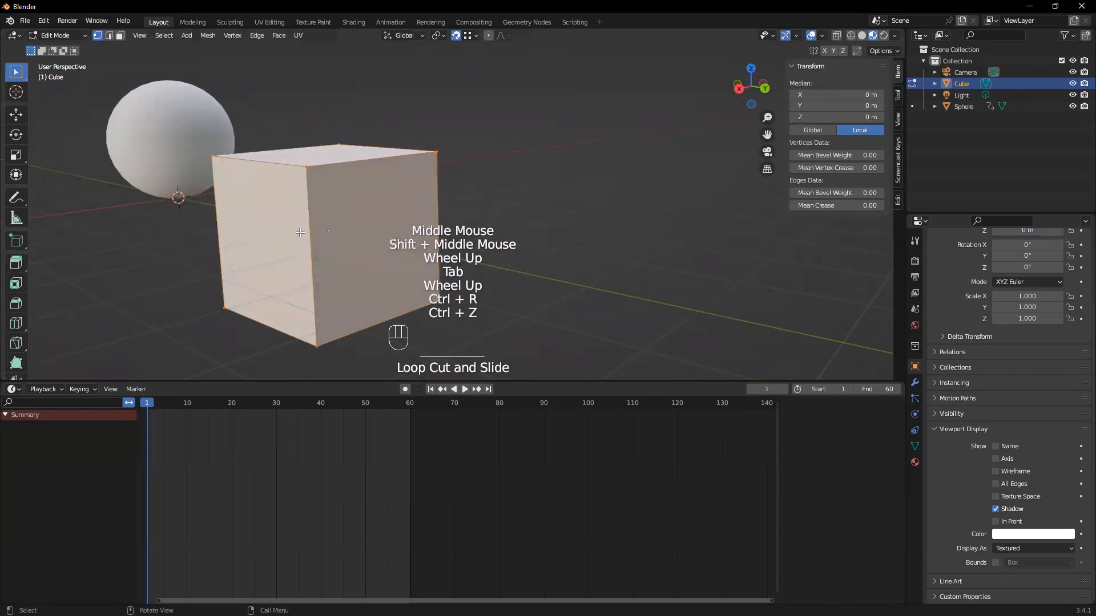
Add about 22 evenly spaced horizontal loop cuts around the cube without sliding them, and return to Object Mode
key(ctrl+r)
scroll(300, 233, up, 20)
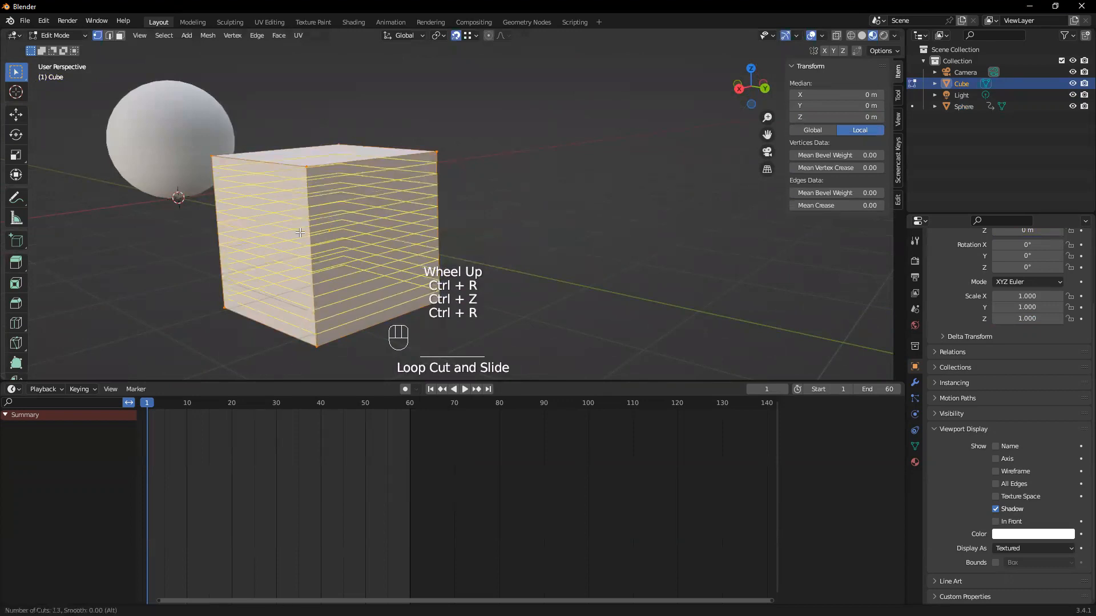
click(299, 232)
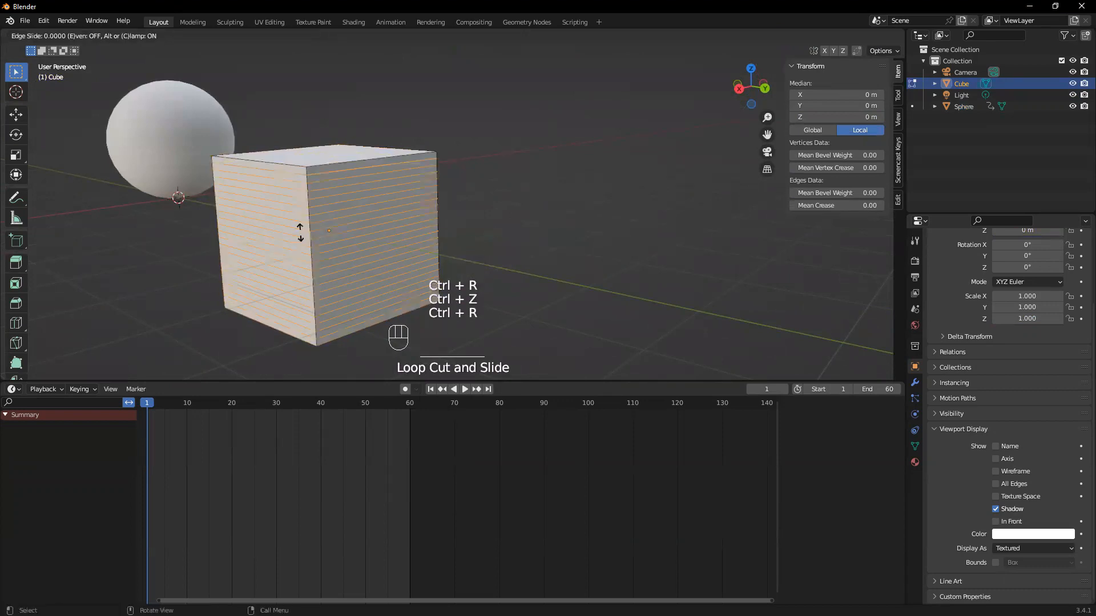
right_click(382, 240)
middle_drag(311, 263, 669, 288)
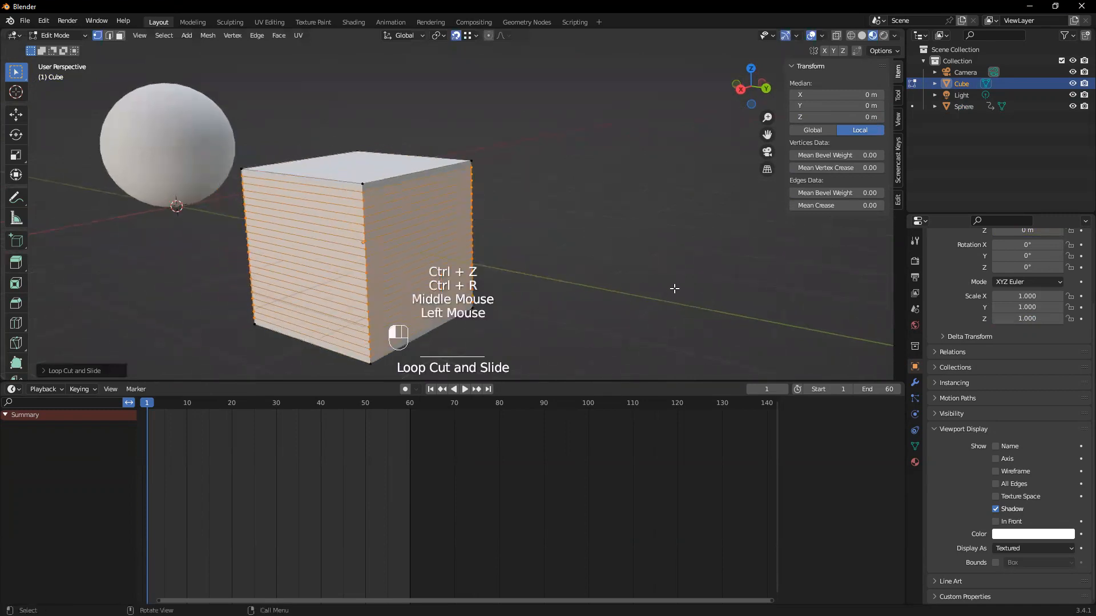
click(613, 280)
key(Tab)
Try a Simple Deform modifier in Bend mode on the cube, and undo adding it
click(914, 382)
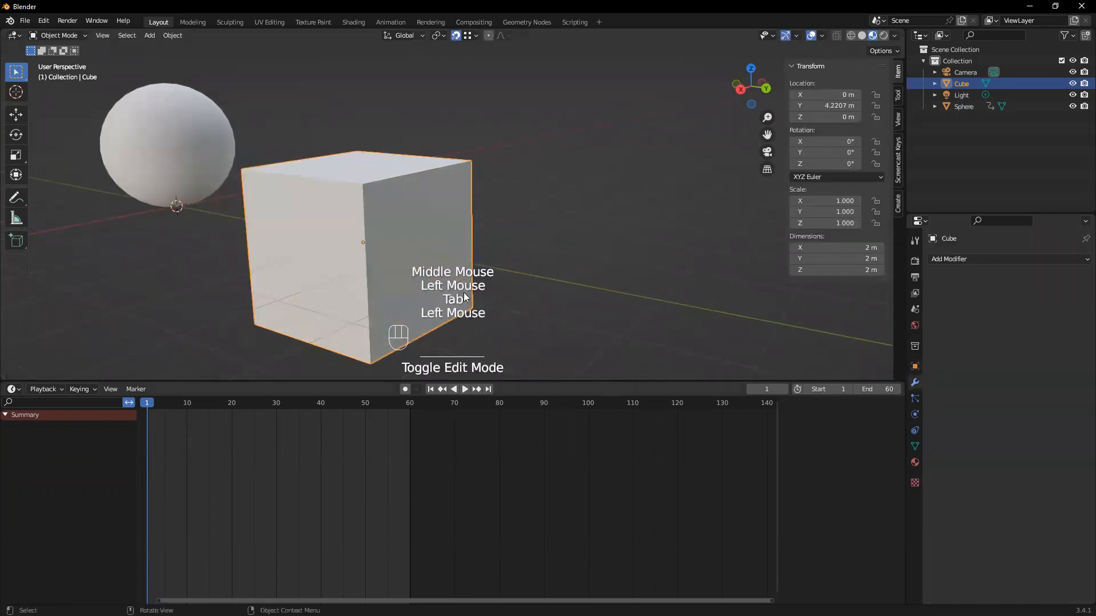
click(970, 259)
click(996, 260)
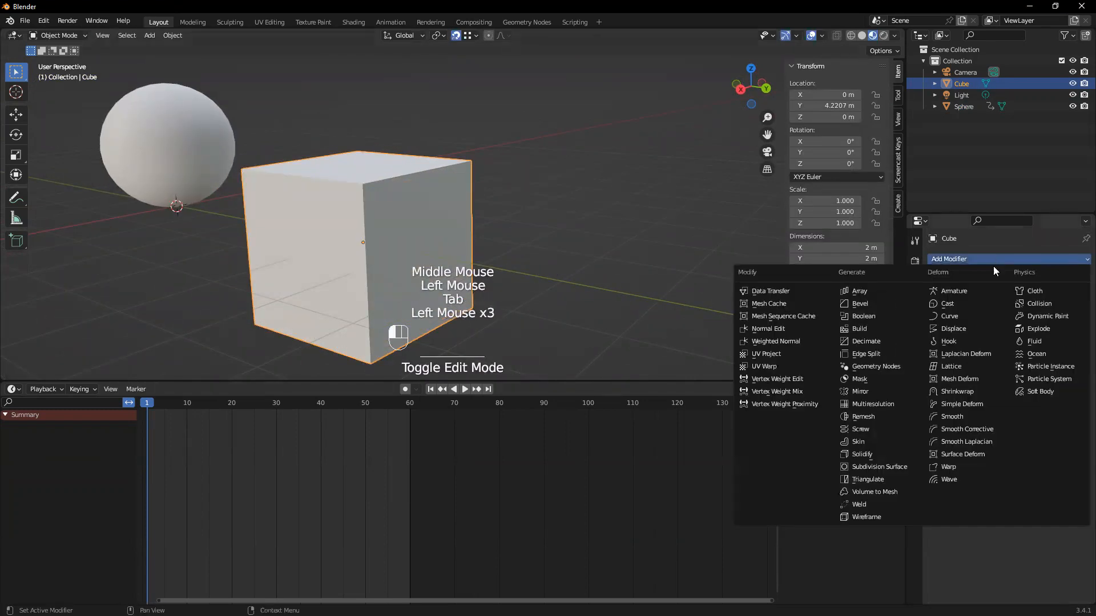
click(980, 398)
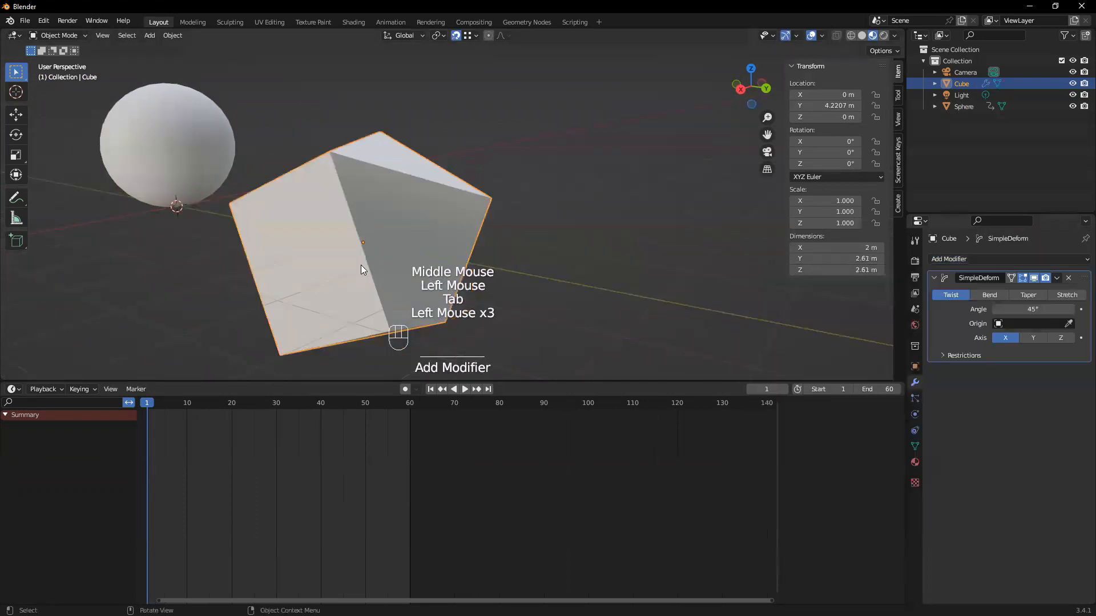
middle_drag(360, 265, 470, 262)
click(997, 295)
middle_drag(352, 295, 510, 191)
key(ctrl+z)
key(ctrl+z)
middle_drag(561, 232, 354, 216)
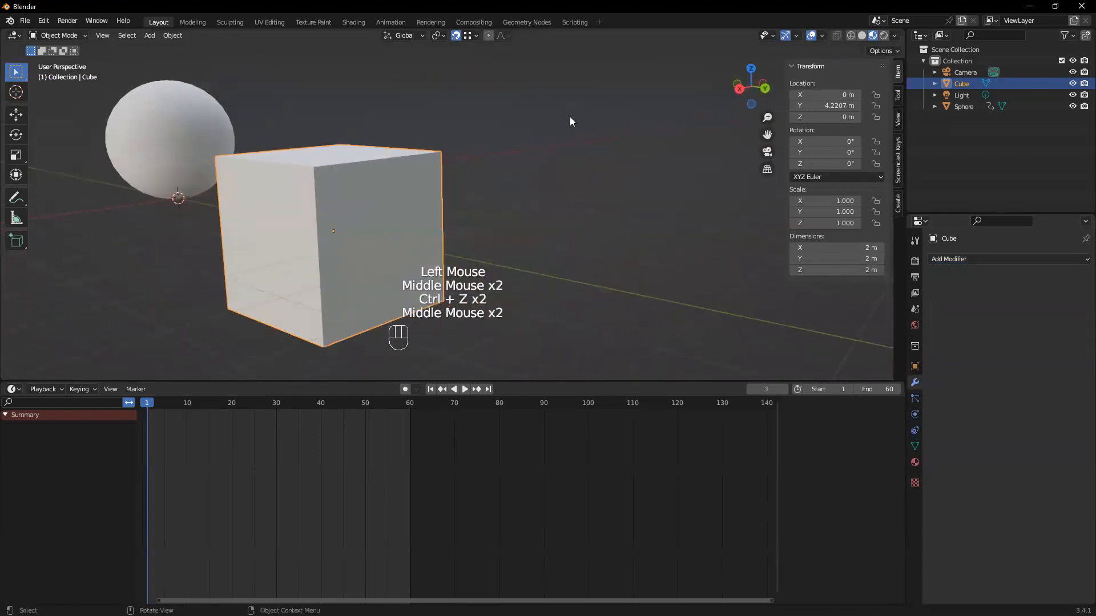
Move only the cube's origin 1 m down along Z, snapped to its bottom, and turn off snapping
click(885, 52)
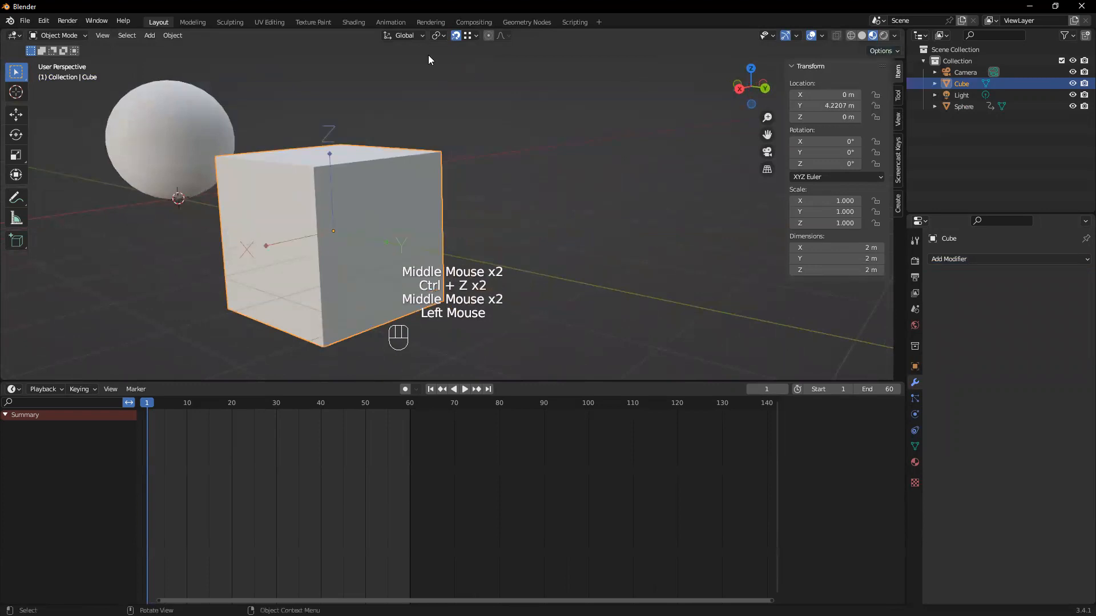
middle_drag(396, 191, 375, 149)
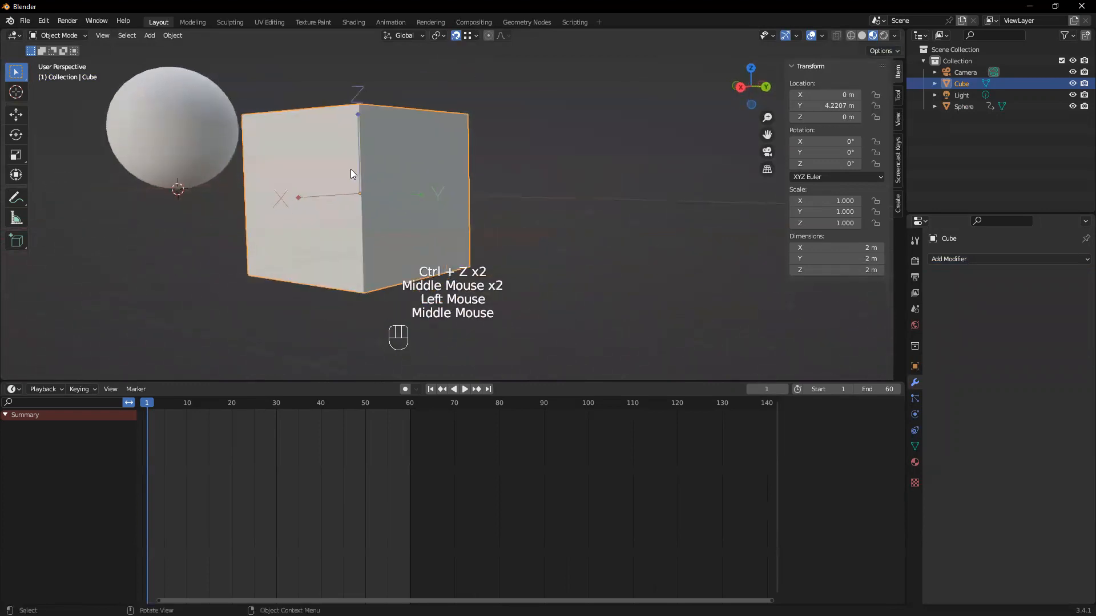
key(g)
key(z)
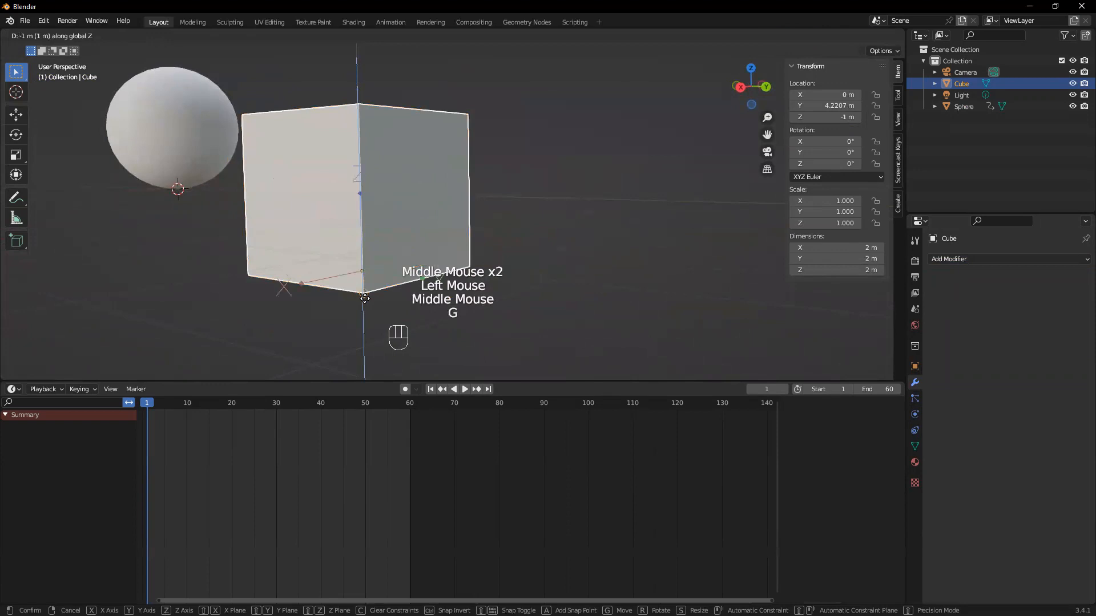
click(364, 298)
middle_drag(418, 178, 450, 58)
click(450, 33)
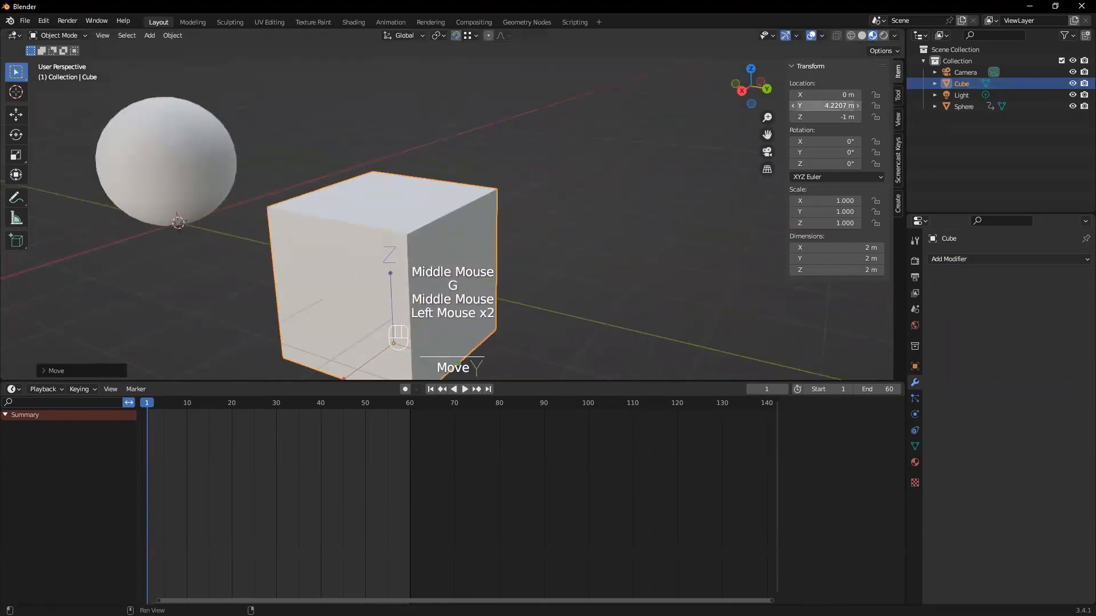
Set the cube's Z location to 0 m, disable the Affect Only Origins option and reselect the cube
double_click(832, 106)
click(840, 119)
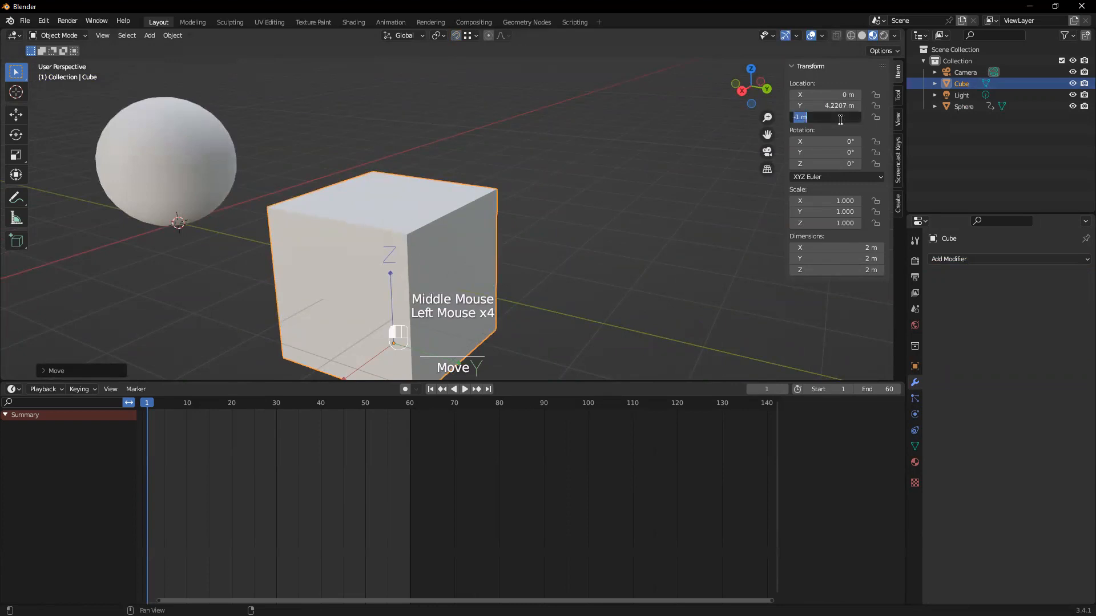
text(0)
key(Return)
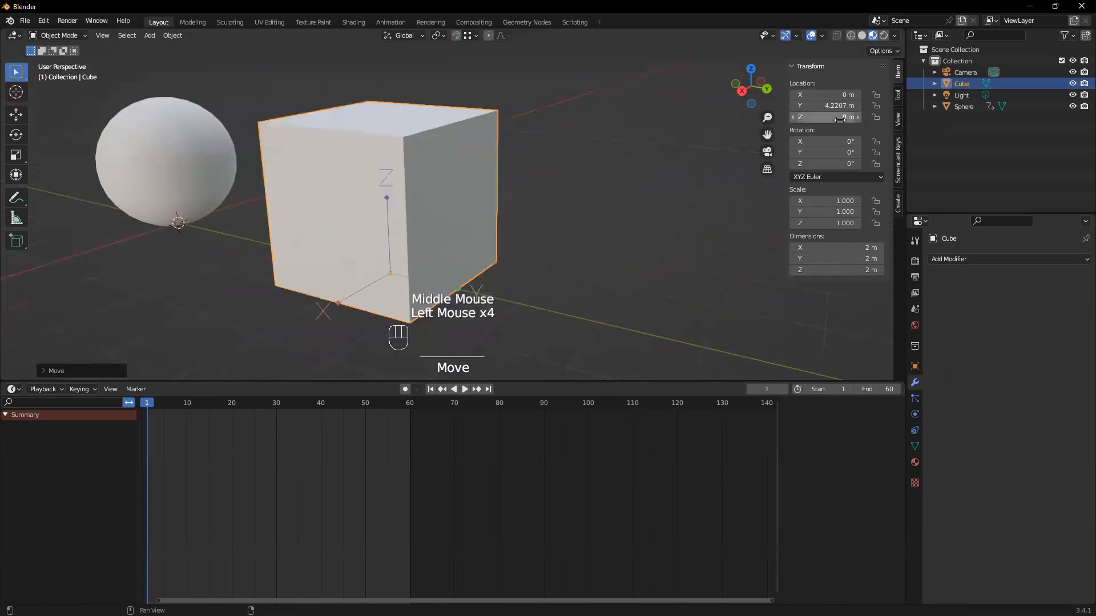
click(879, 51)
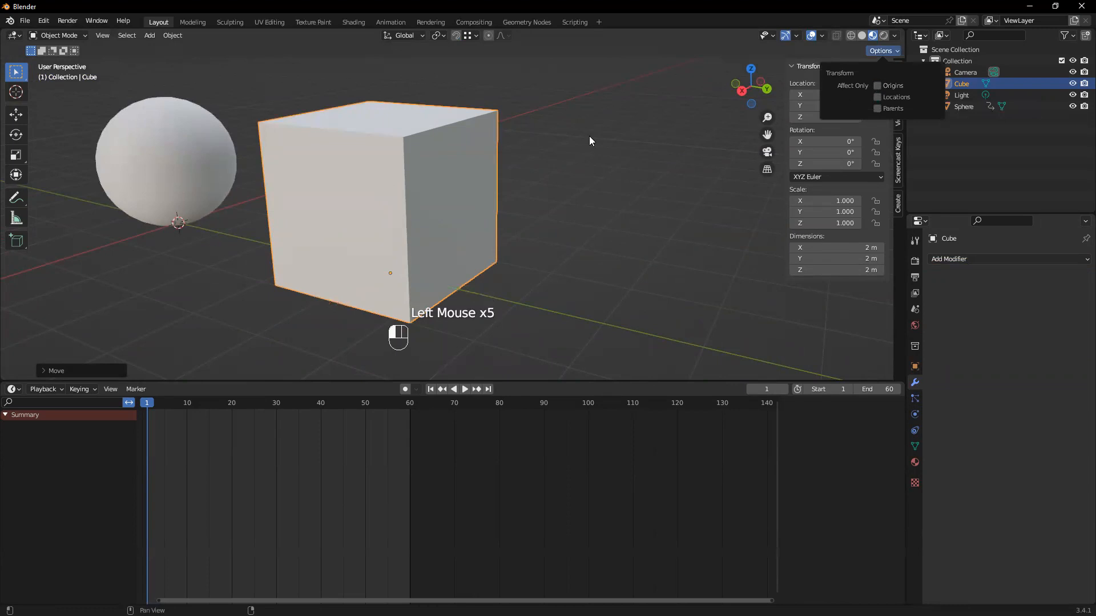
click(573, 223)
click(437, 252)
middle_drag(437, 251, 570, 258)
Add a Simple Deform modifier to the cube and set it to Bend around the Y axis
click(961, 260)
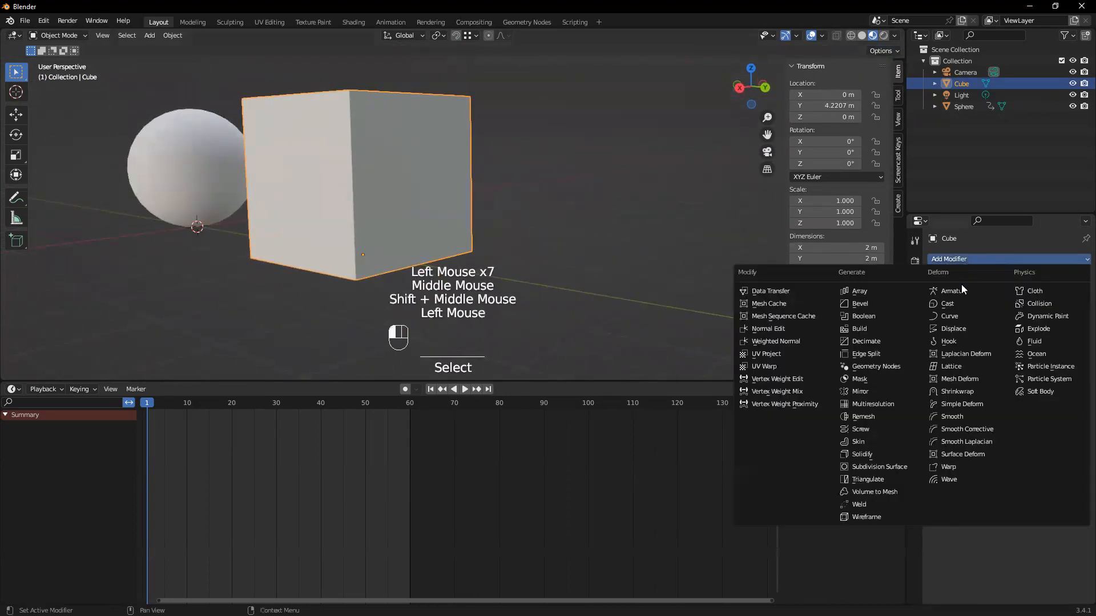
click(972, 400)
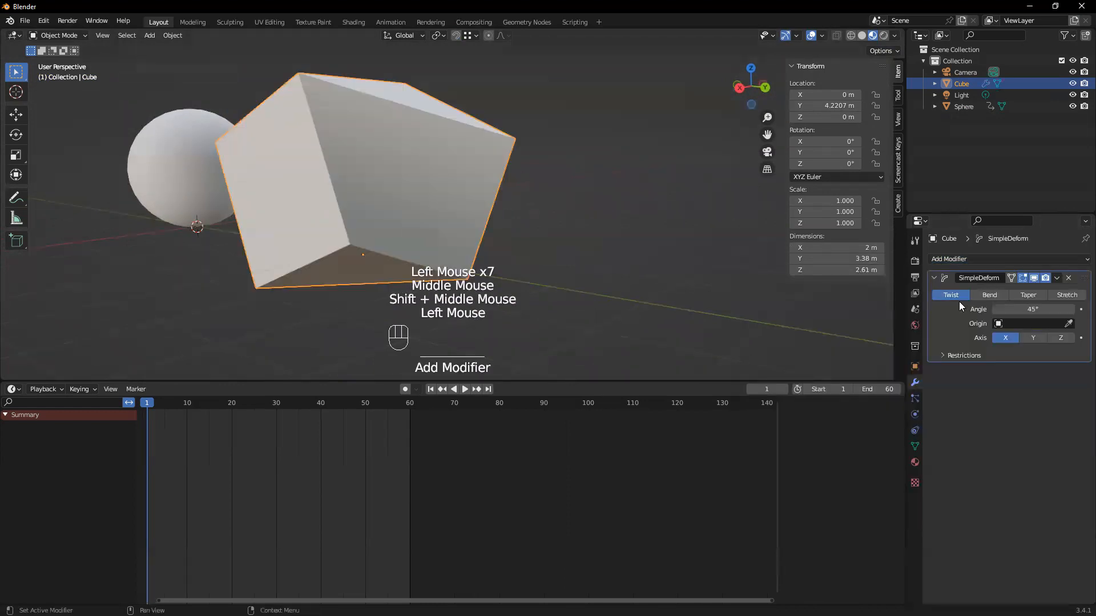
click(989, 296)
middle_drag(451, 227, 499, 249)
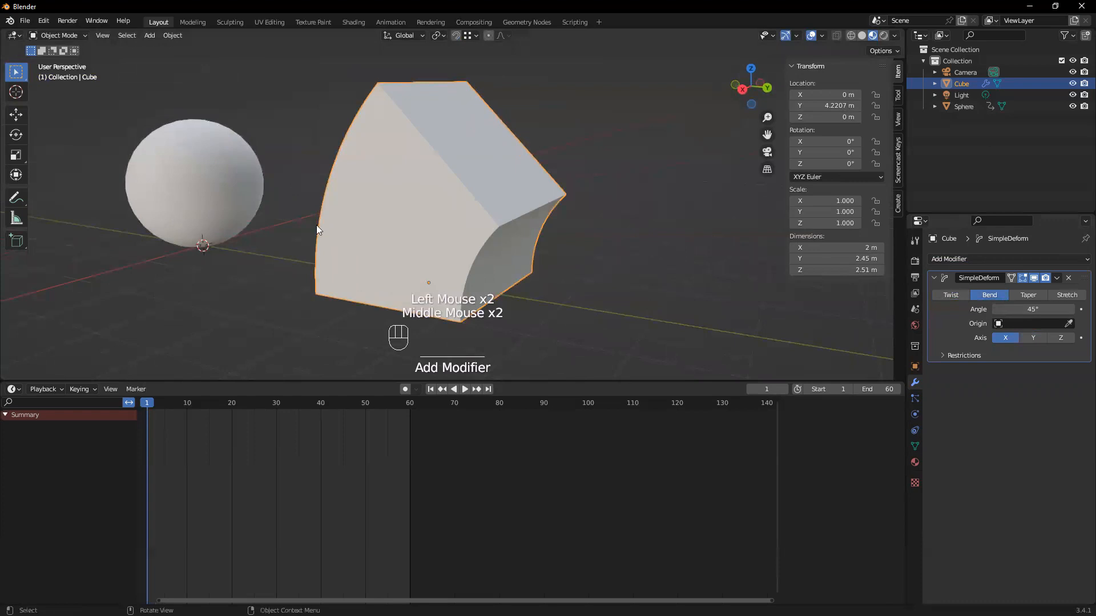
middle_drag(386, 250, 359, 247)
click(1030, 338)
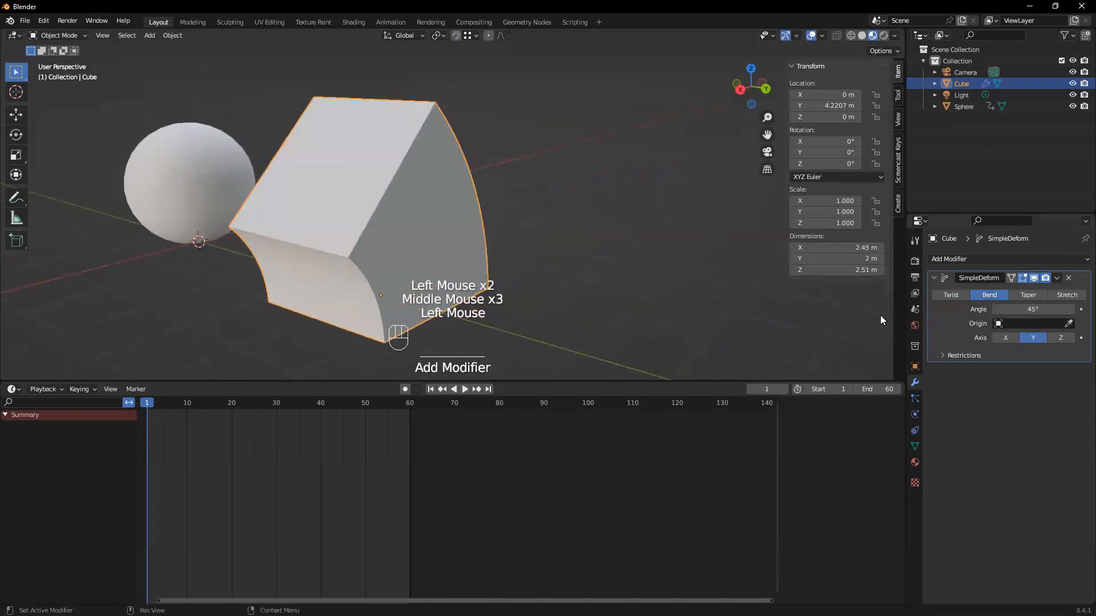
middle_drag(342, 228, 396, 316)
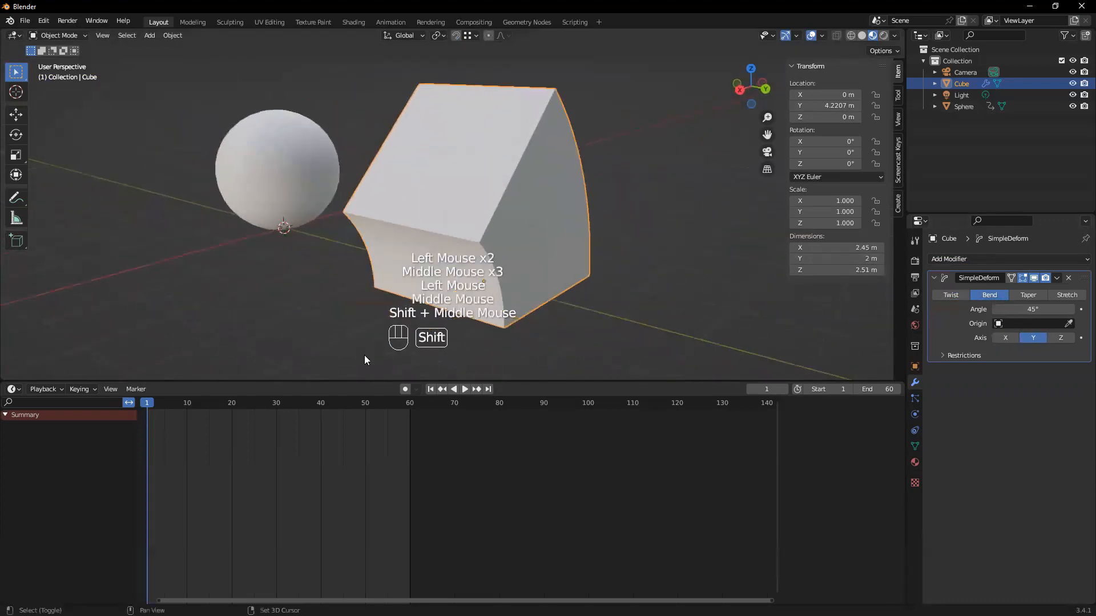
Play the scene's animation briefly, stop it and return to frame 1
key(space)
key(space)
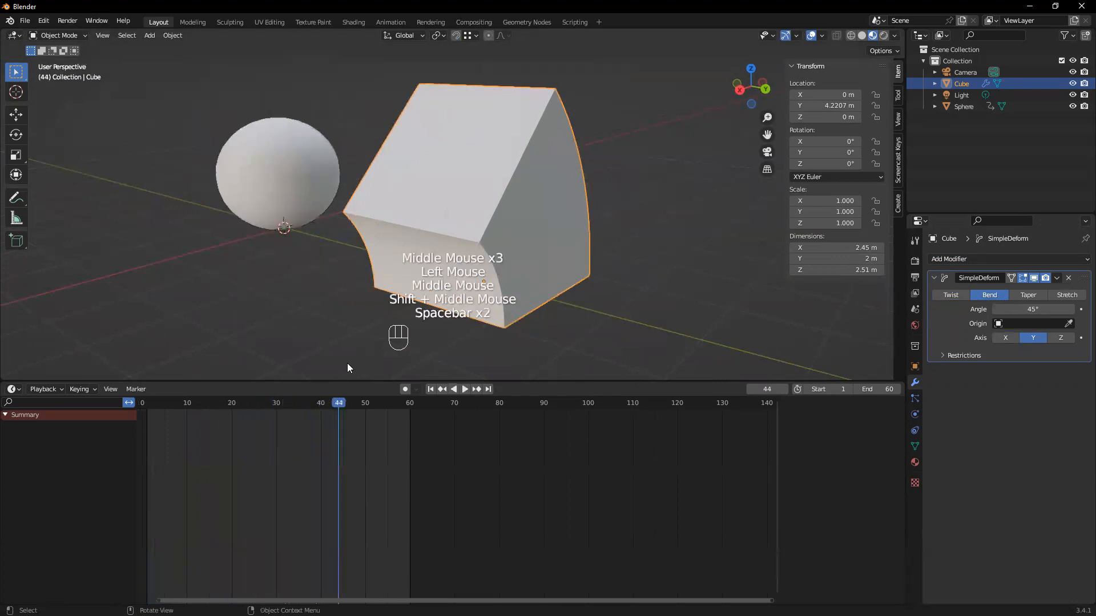
click(431, 389)
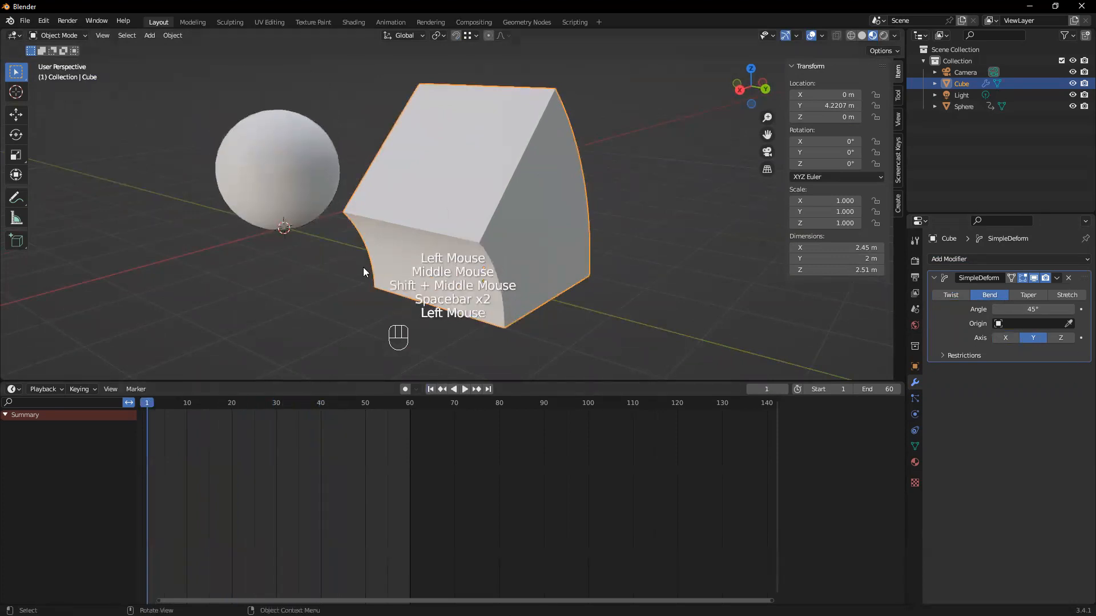
Set the Simple Deform bend angle to 0° and keyframe it at frame 1
scroll(527, 273, down, 2)
middle_drag(491, 251, 487, 254)
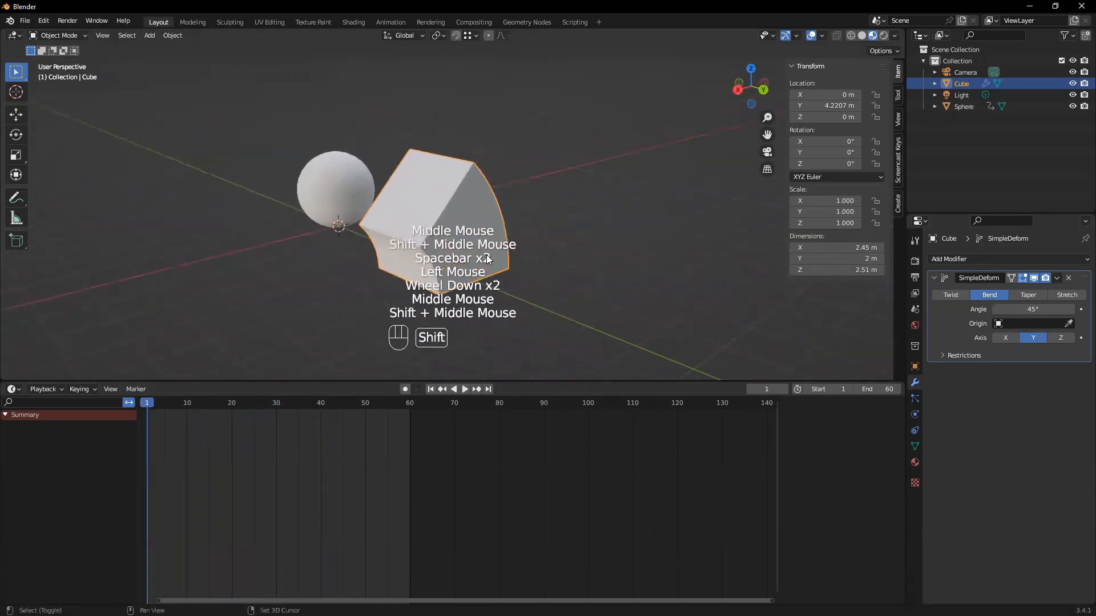
click(1020, 309)
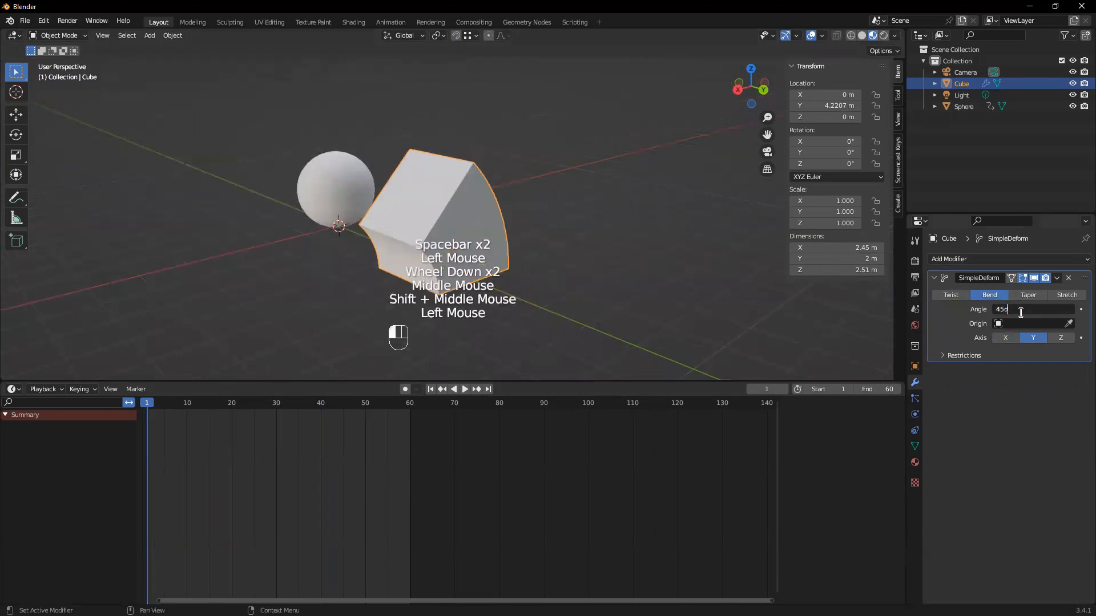
text(0)
key(Return)
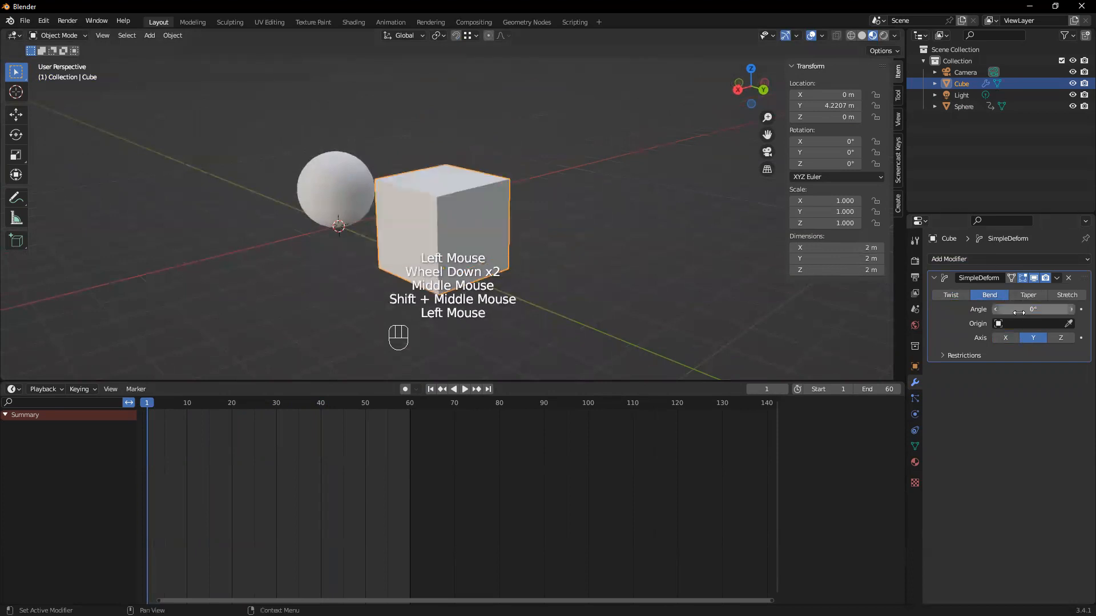
click(1081, 310)
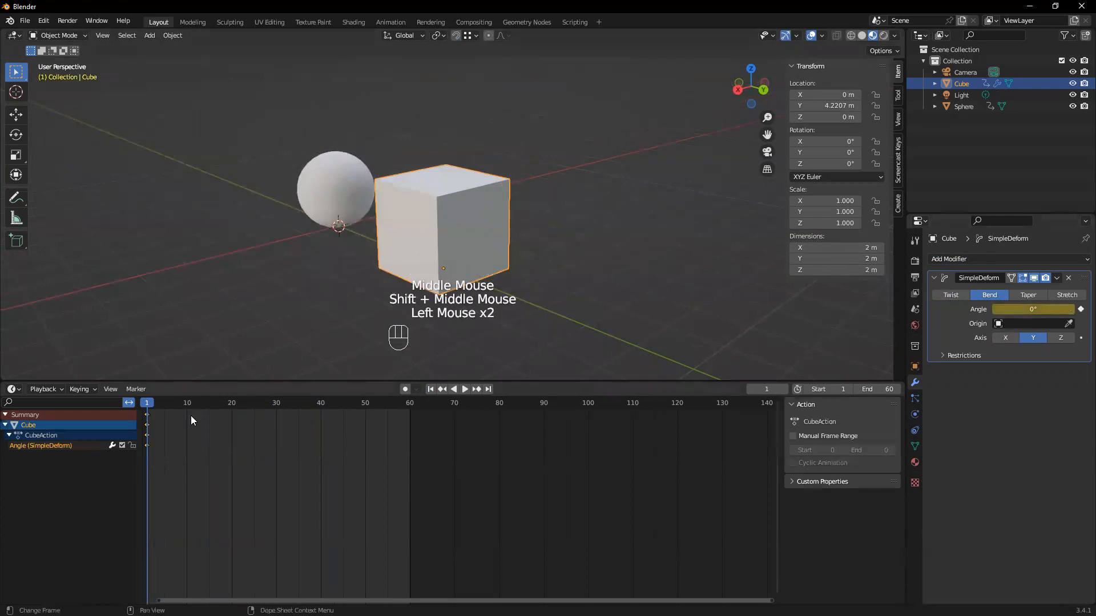
Keyframe the bend angle at 74.8° on frame 29 and at -80.3° on frame 42
drag(150, 403, 273, 421)
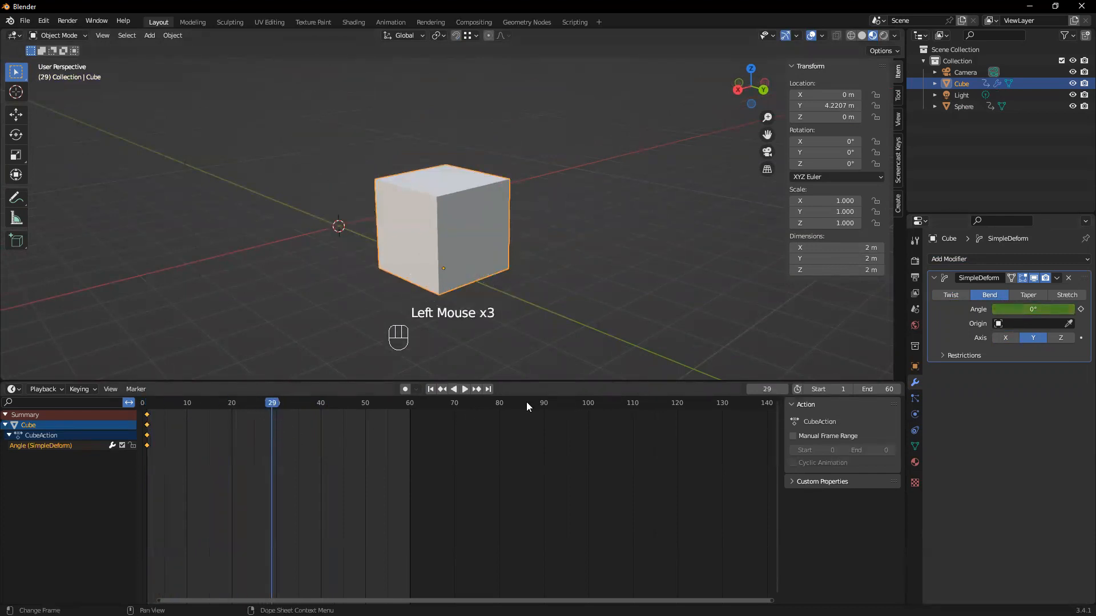
drag(1029, 309, 1080, 305)
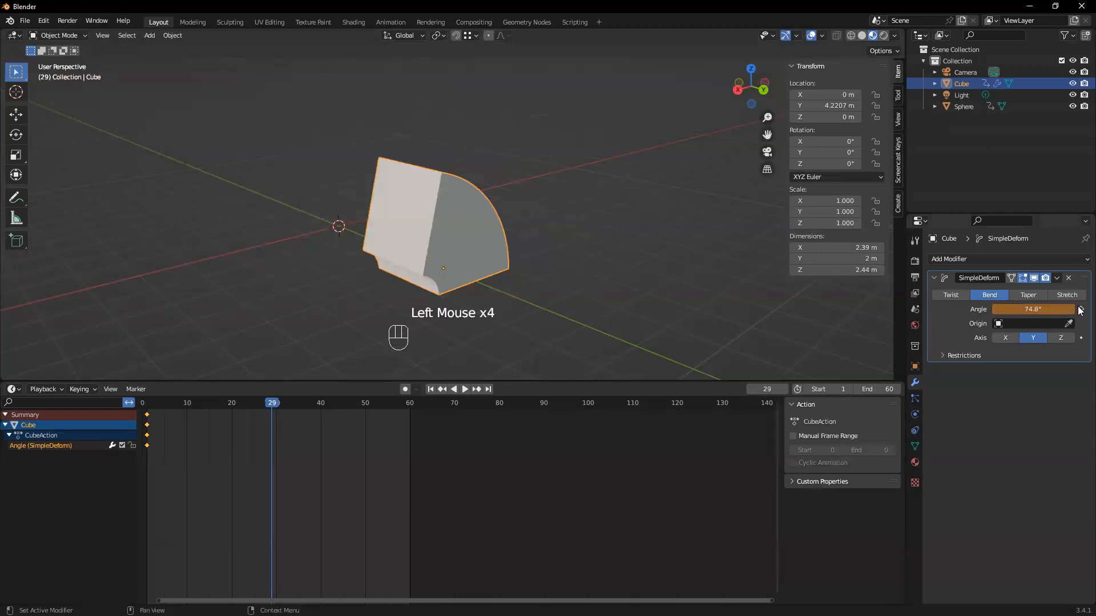
click(1080, 310)
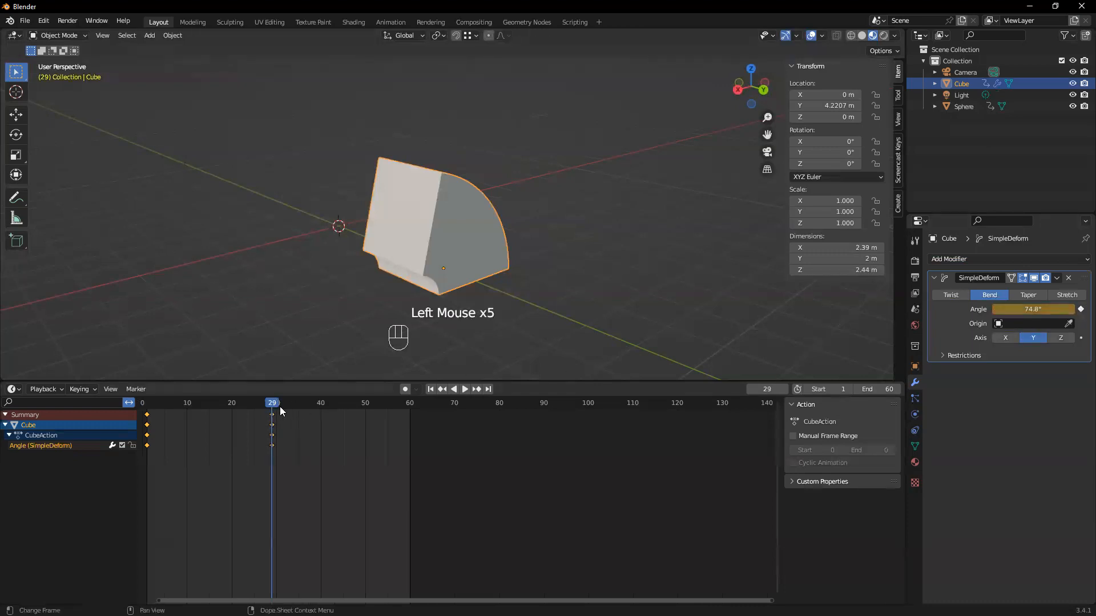
drag(278, 407, 331, 422)
drag(1033, 309, 965, 309)
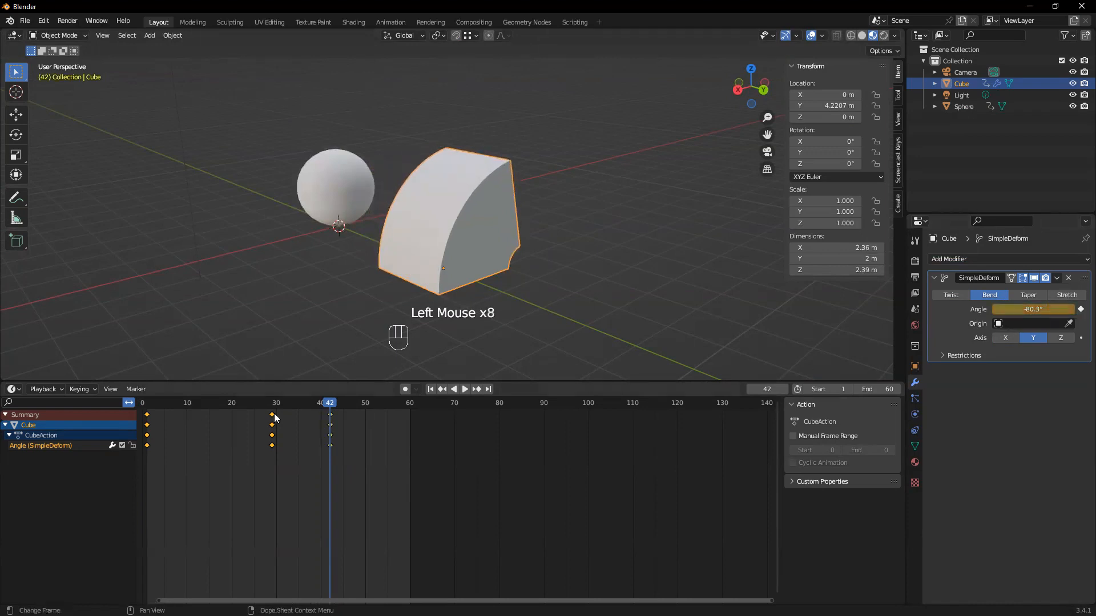
Set the bend angle back to 0° at frame 60 and keyframe it
drag(327, 406, 410, 436)
click(1047, 310)
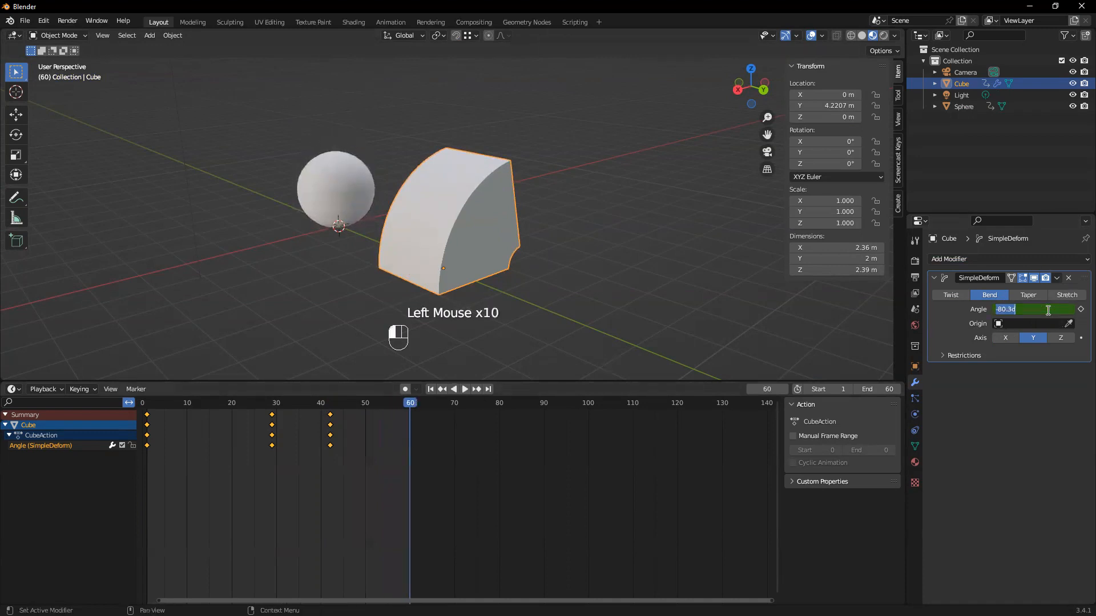
text(0)
key(Return)
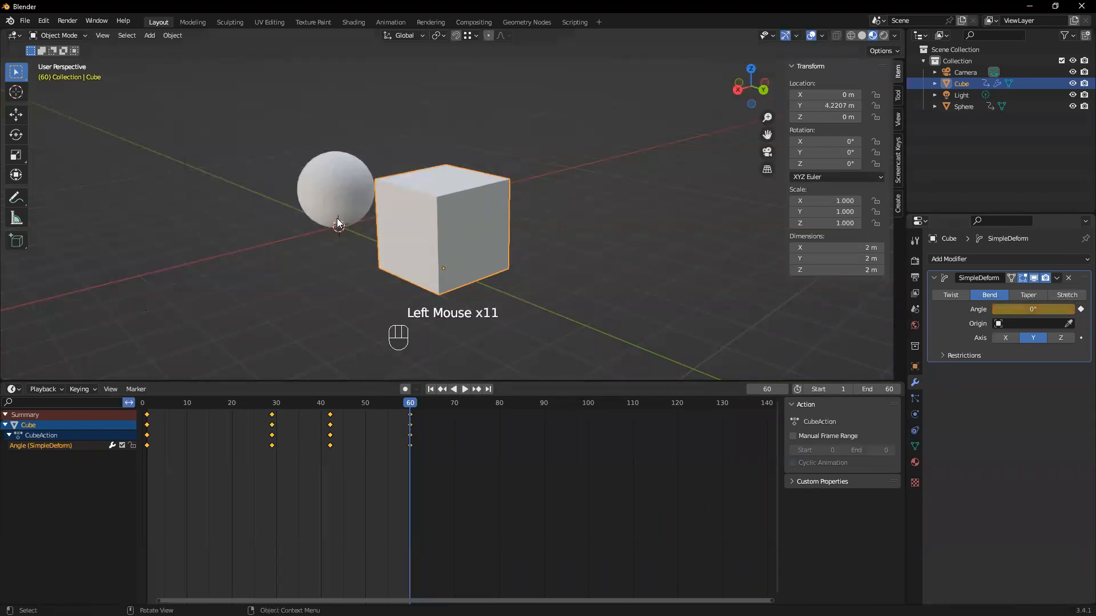
Play the cube's bend animation from frame 1, stop playback and return to the first frame
middle_drag(338, 223, 380, 378)
click(430, 388)
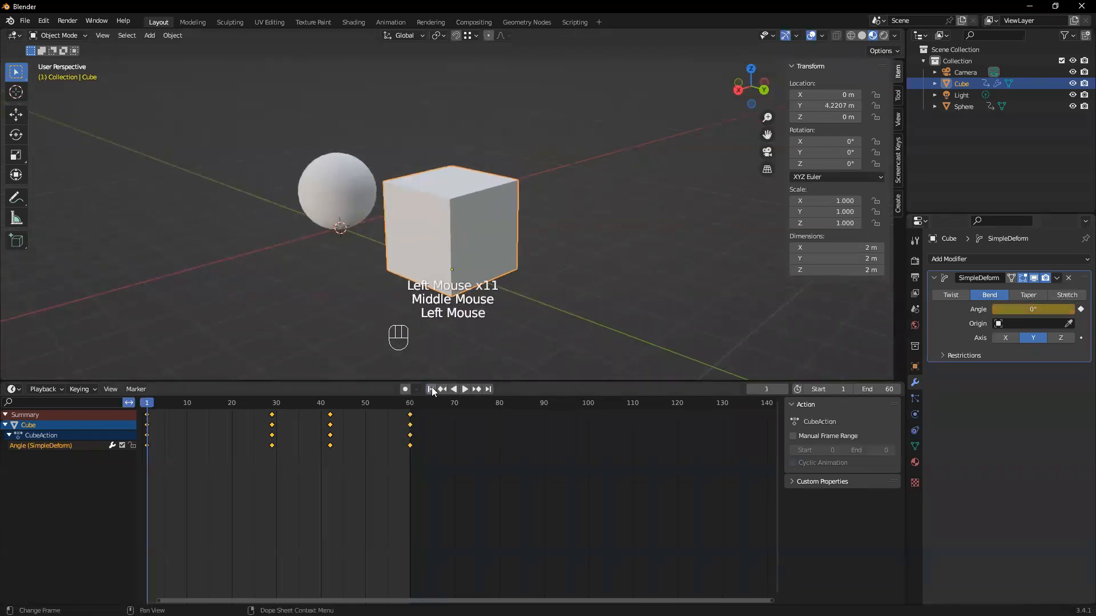
key(space)
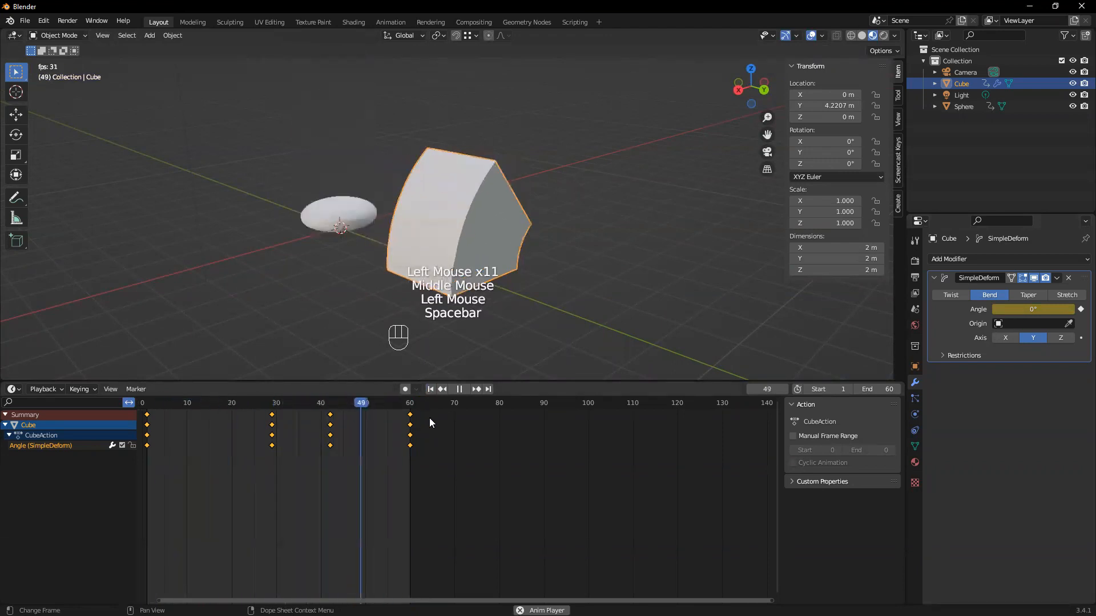
click(459, 390)
click(431, 389)
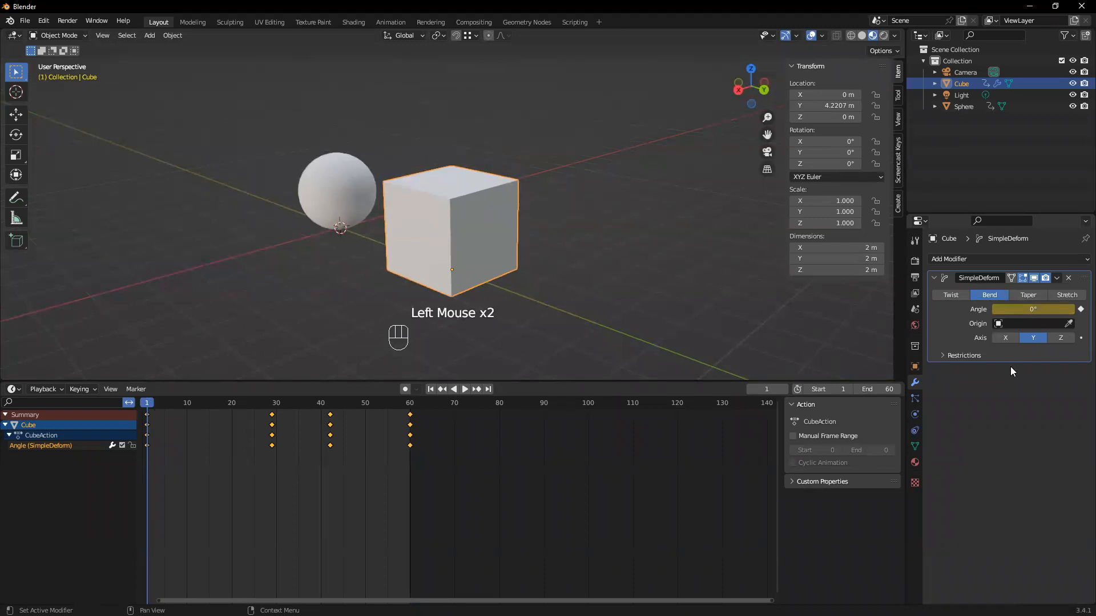
click(987, 260)
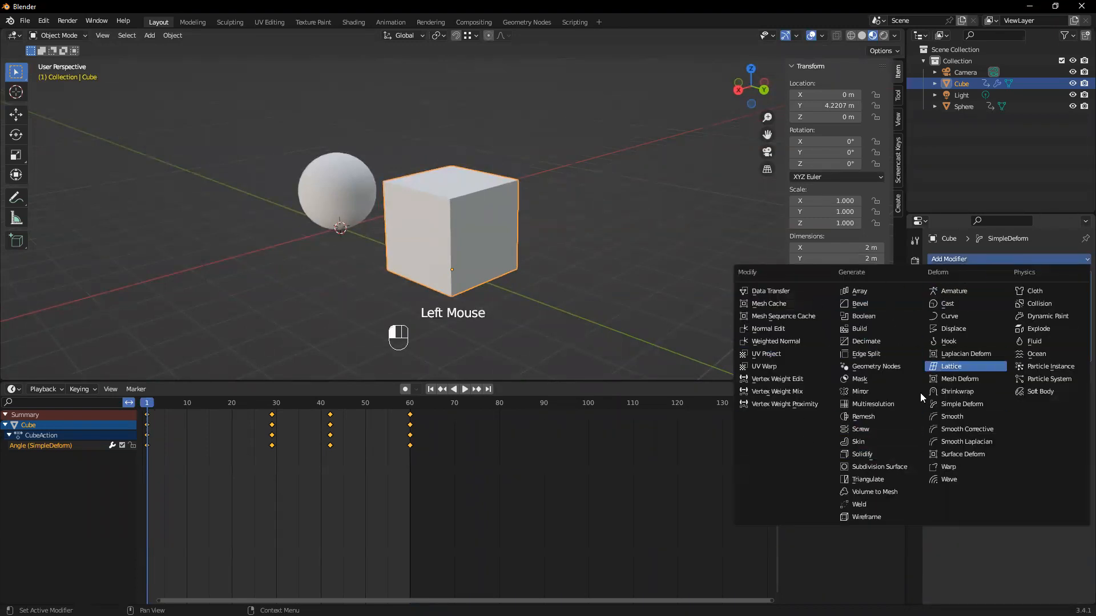
click(976, 551)
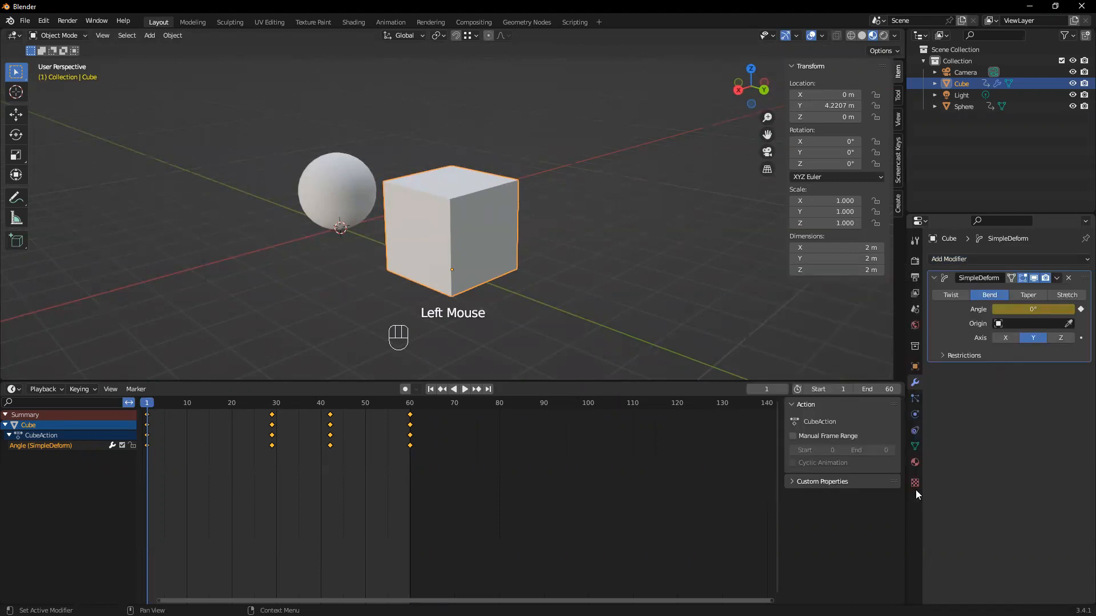
click(359, 213)
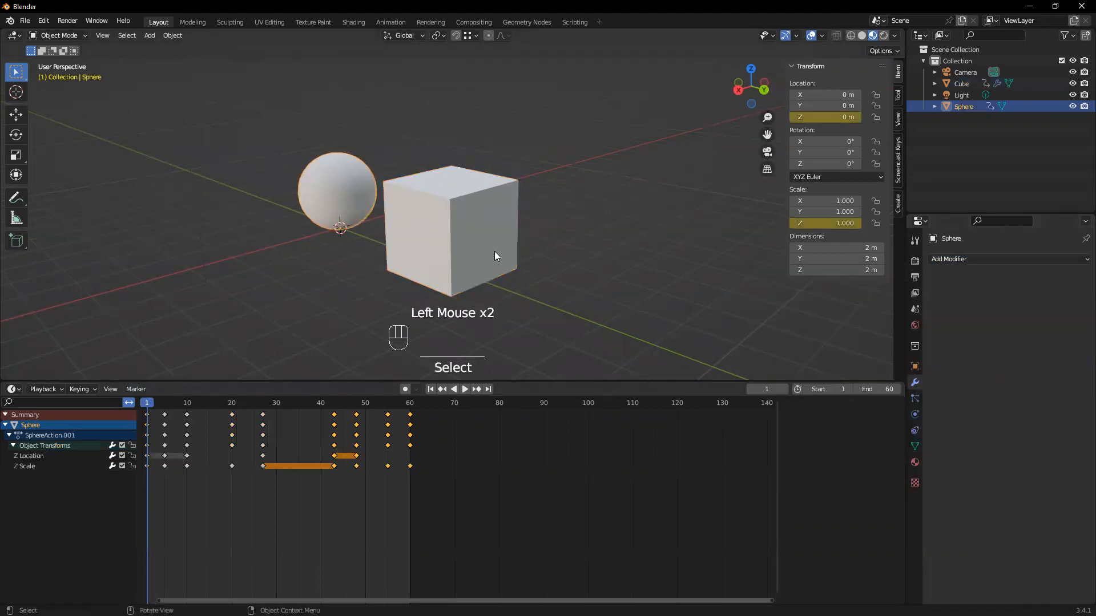
middle_drag(498, 251, 489, 253)
click(490, 254)
shift+middle_drag(675, 296, 680, 302)
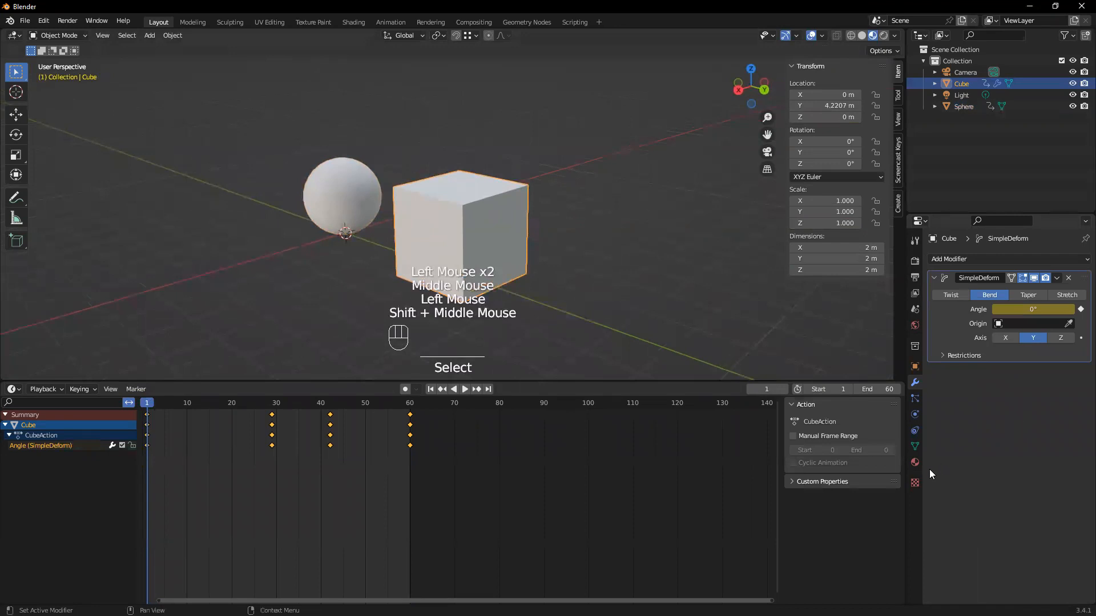
Keyframe the cube's Epilepsy Material base color as white at frame 1 and as red at frame 29
click(915, 462)
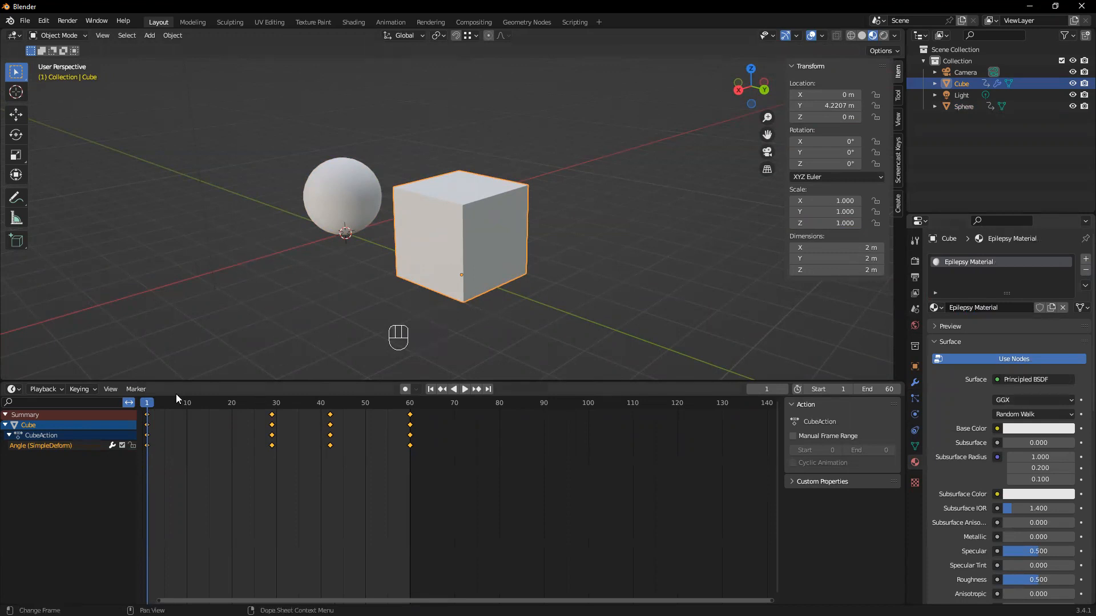
click(1080, 429)
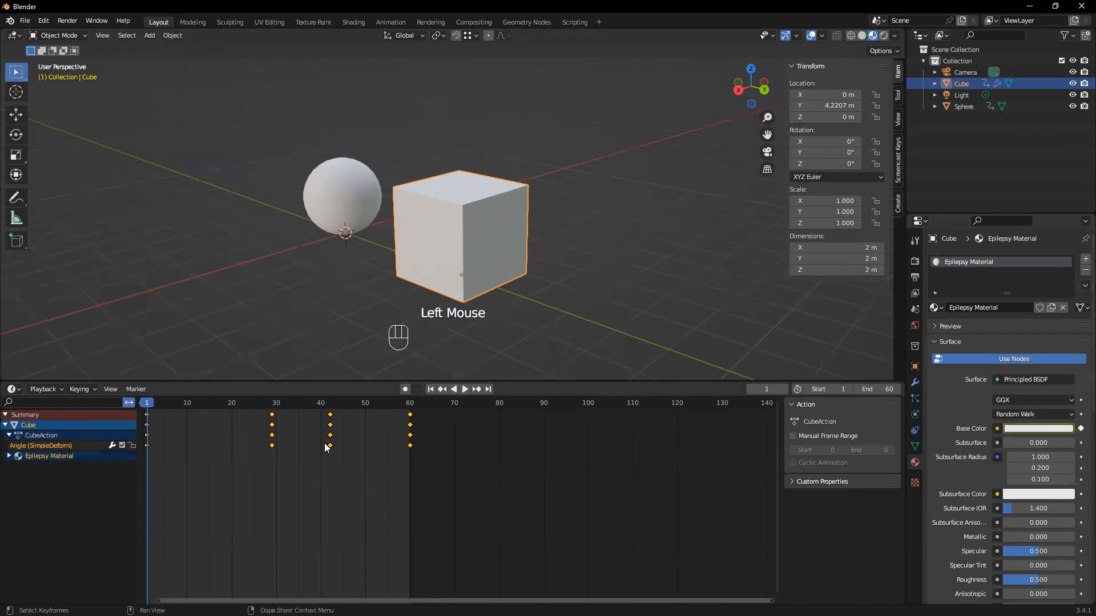
drag(152, 405, 272, 427)
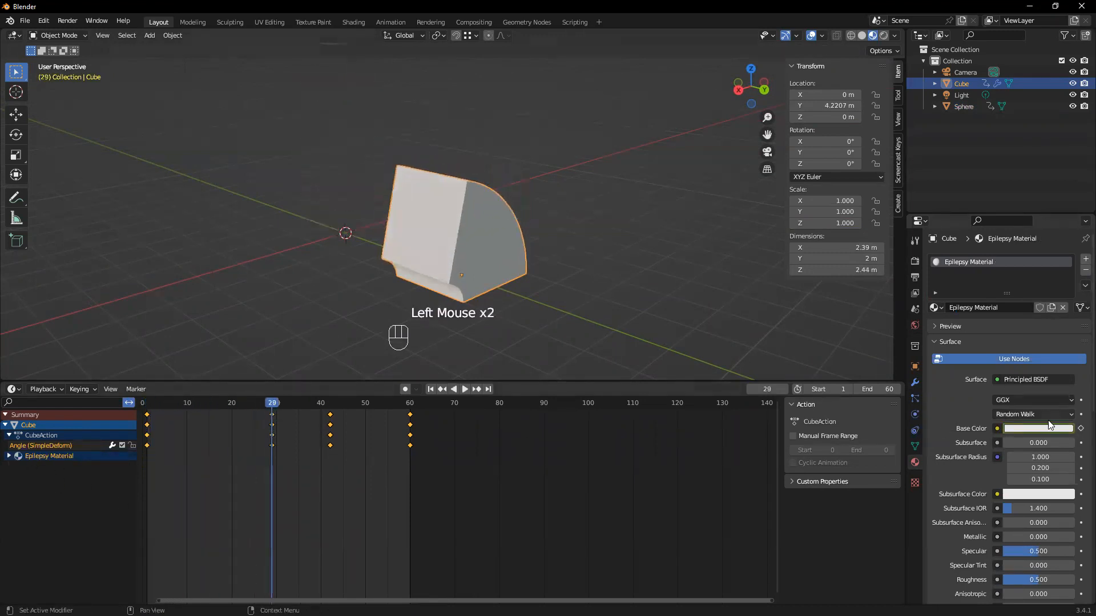
click(1049, 427)
click(1025, 429)
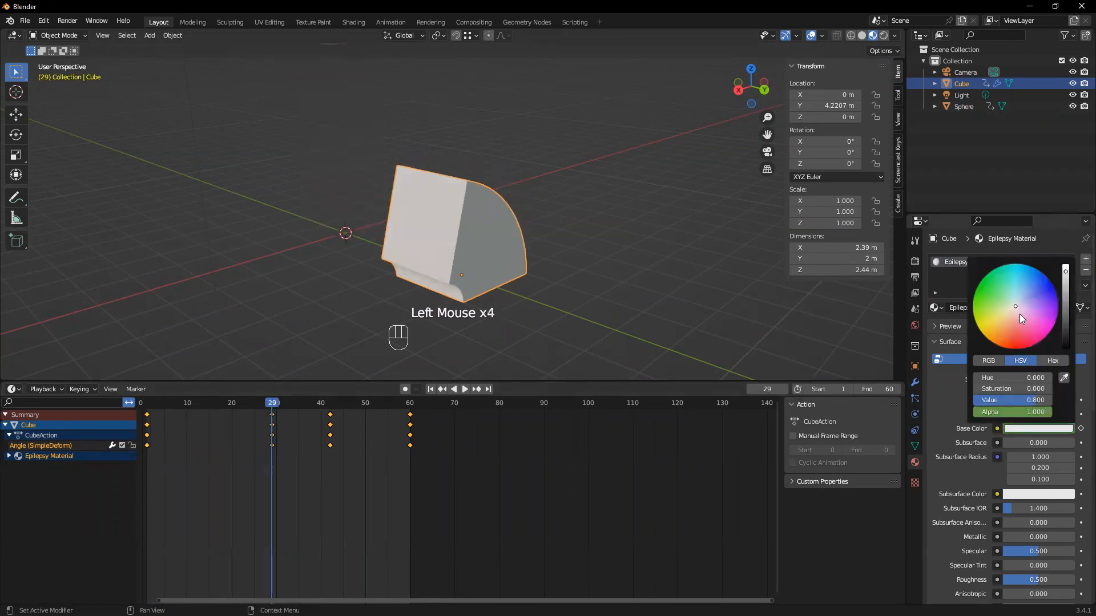
drag(1019, 314, 1016, 349)
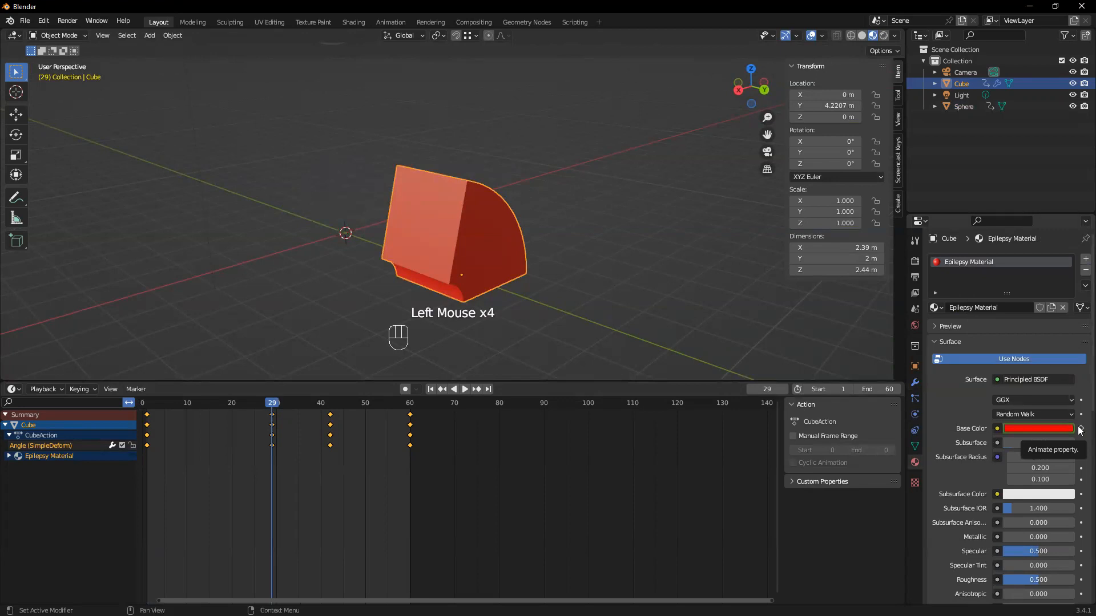
click(1080, 429)
Keyframe the material's base color as blue at frame 42 and as white at frame 60
drag(274, 403, 331, 418)
click(1015, 428)
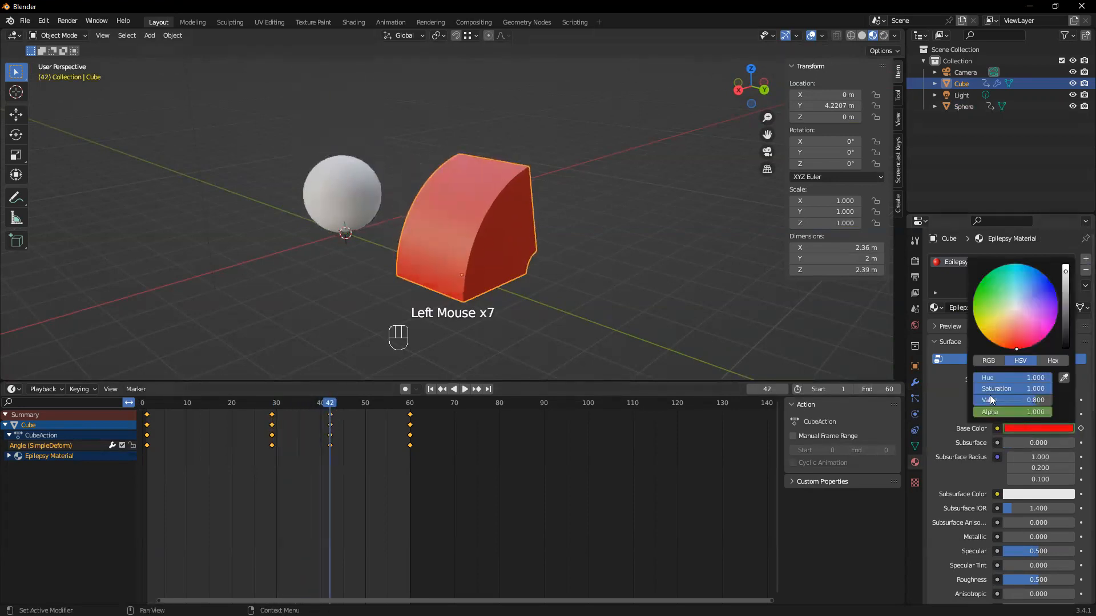
drag(1013, 339, 1040, 276)
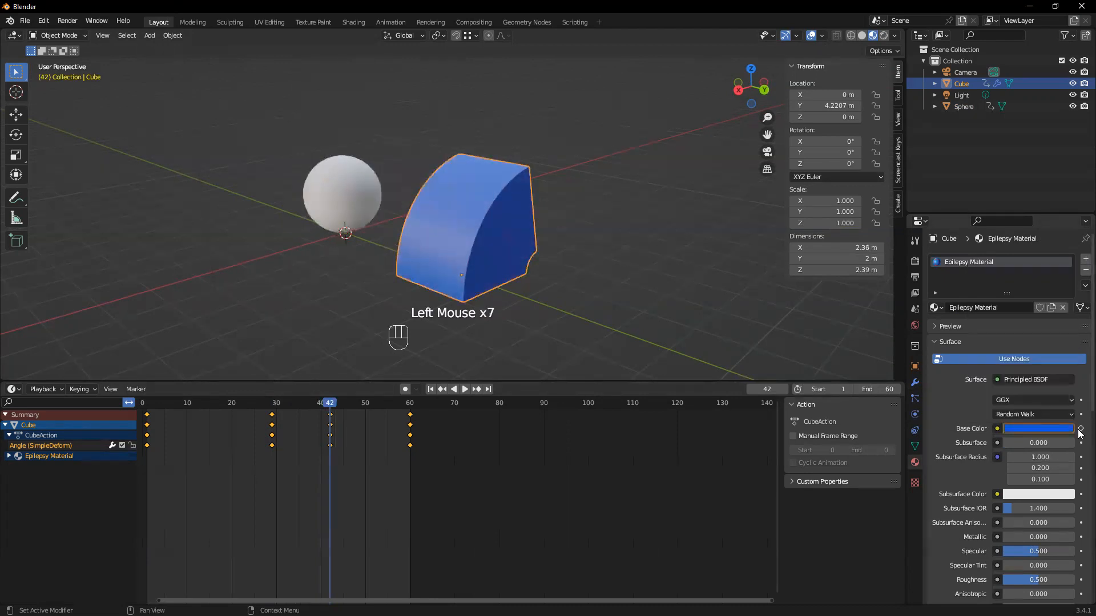
drag(337, 403, 410, 417)
click(1009, 429)
drag(1067, 280, 1015, 306)
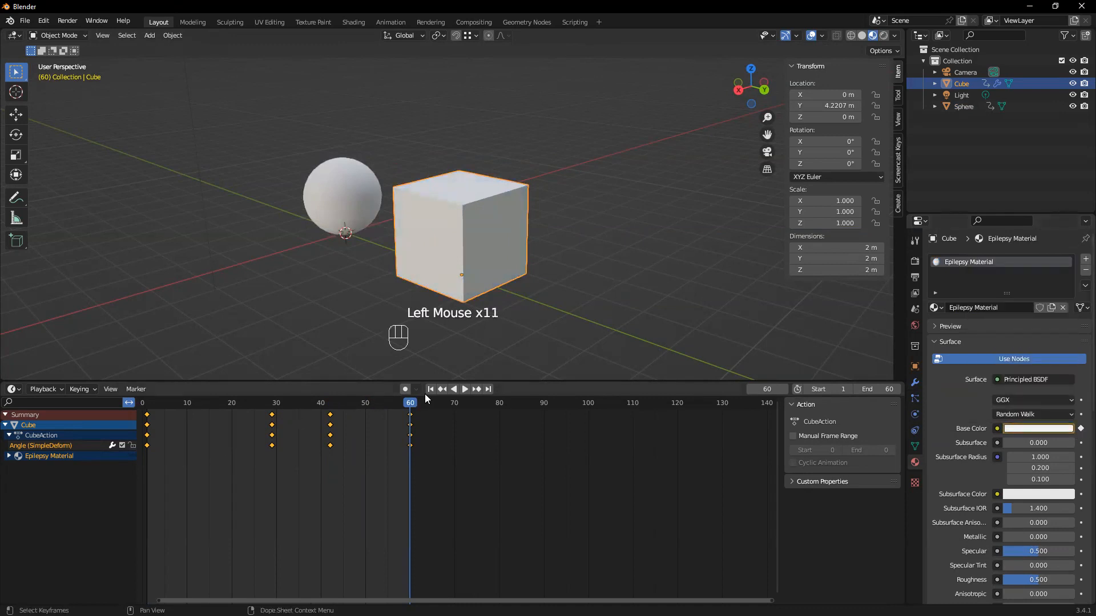
Play the cube's bend and color animation from the first frame, stop it and return to frame 1
click(429, 391)
click(464, 389)
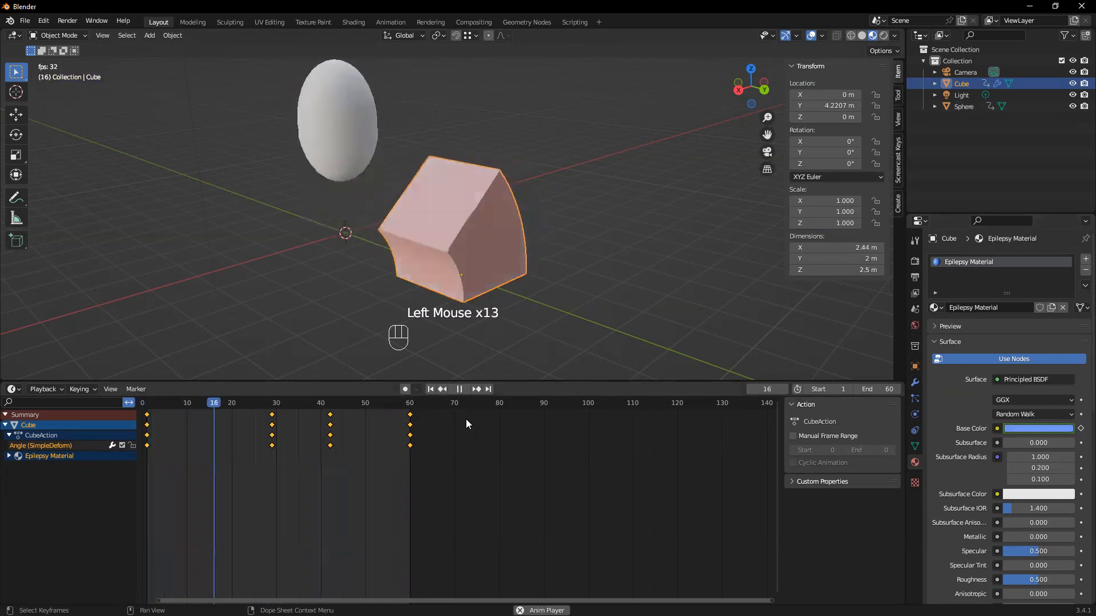
click(459, 389)
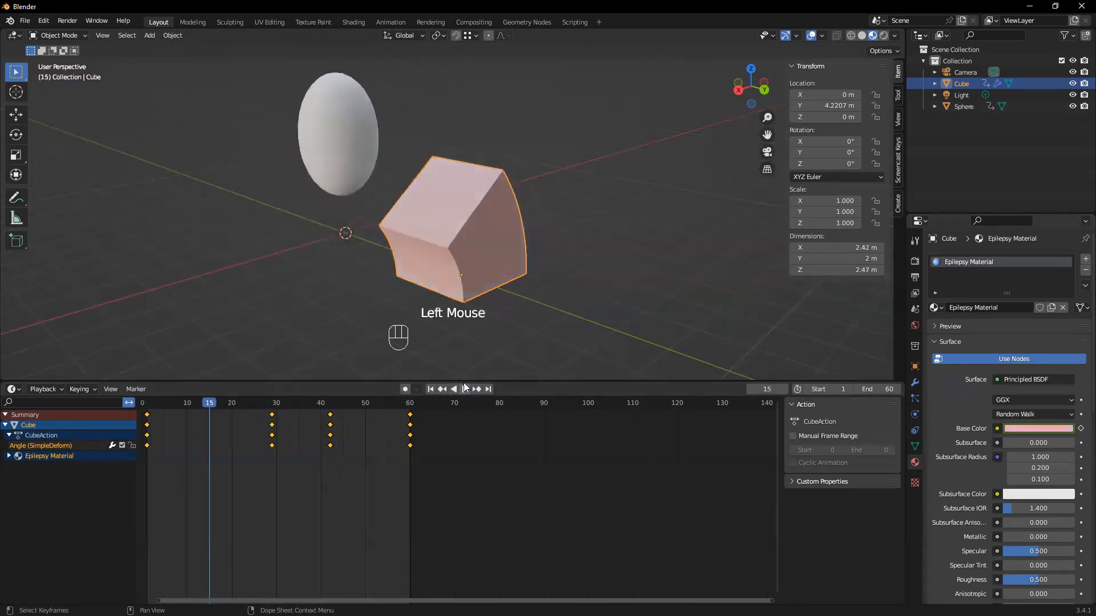
click(430, 389)
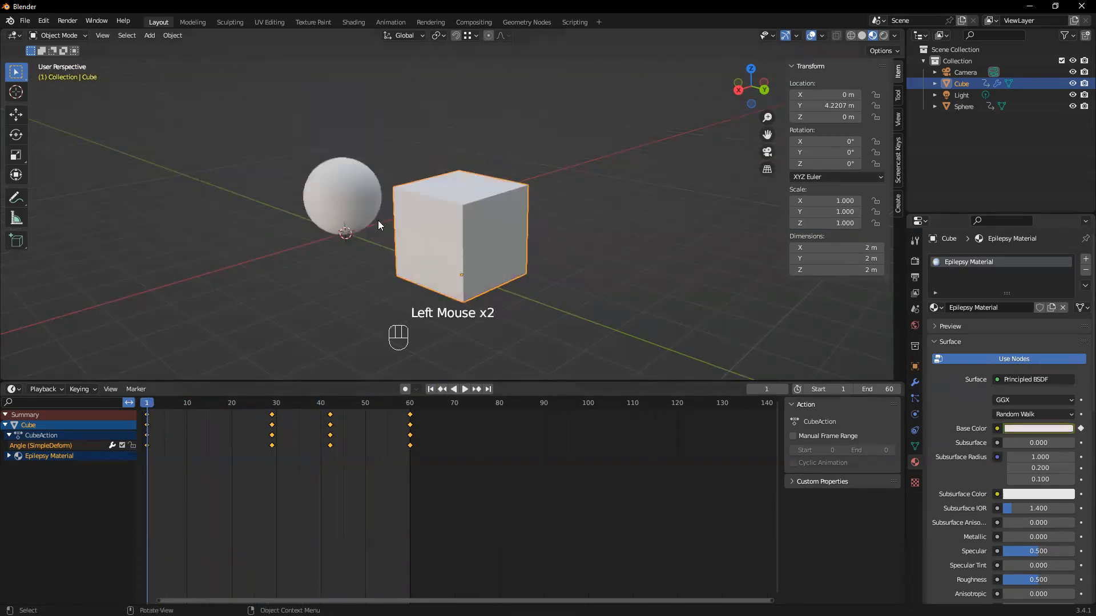
Assign the existing Epilepsy Material to the sphere and play the animation of both objects
click(346, 185)
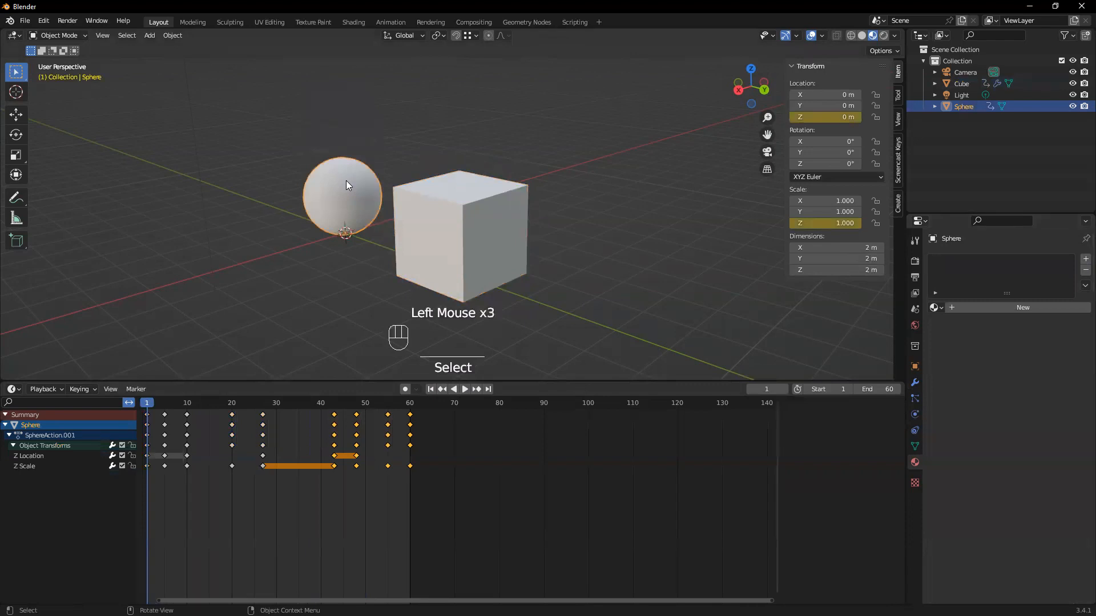
click(941, 309)
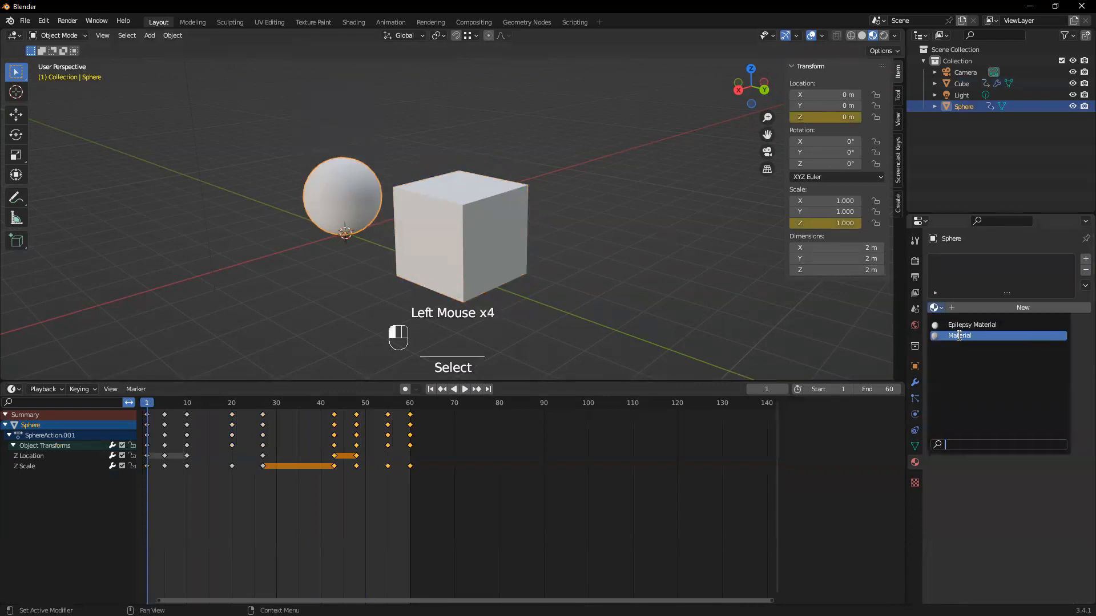
click(959, 325)
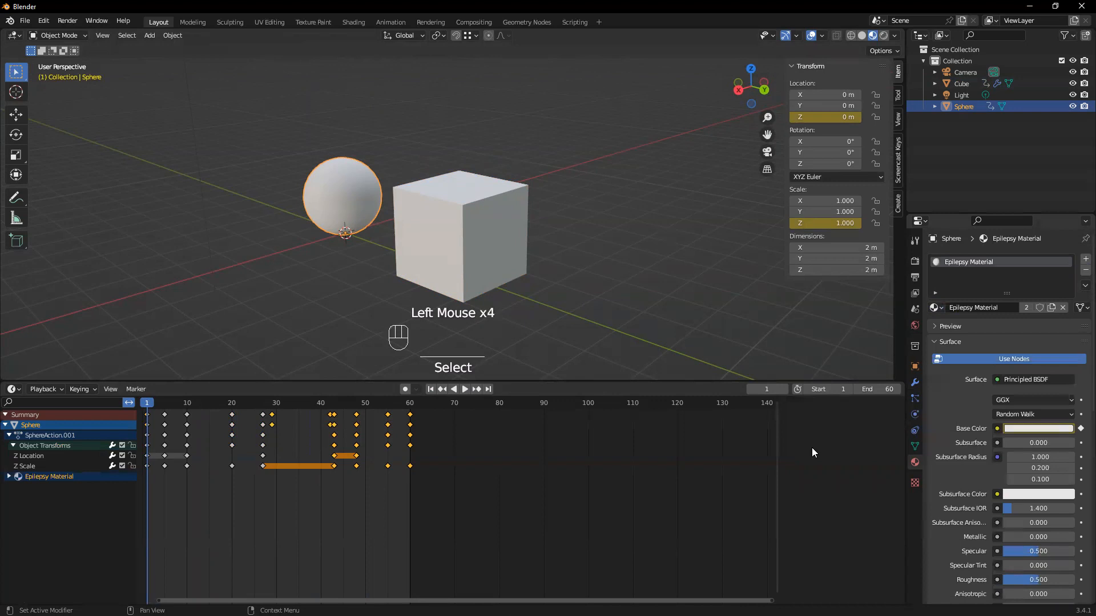
click(465, 389)
scroll(406, 218, down, 3)
middle_drag(444, 192, 446, 214)
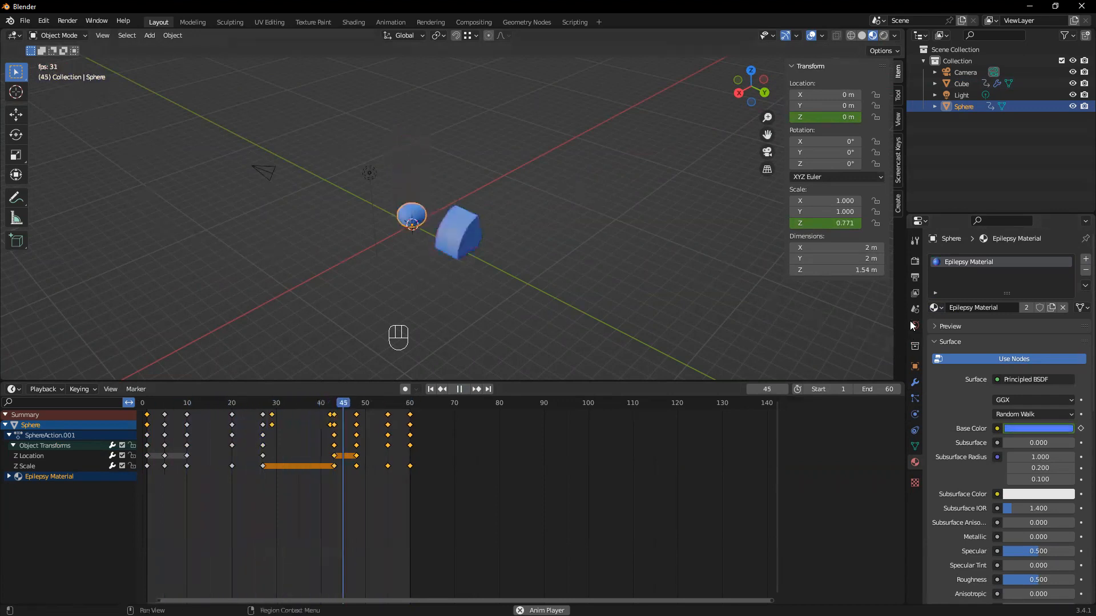
Set the render engine to Cycles on GPU Compute and switch the viewport to rendered shading
click(915, 261)
click(917, 282)
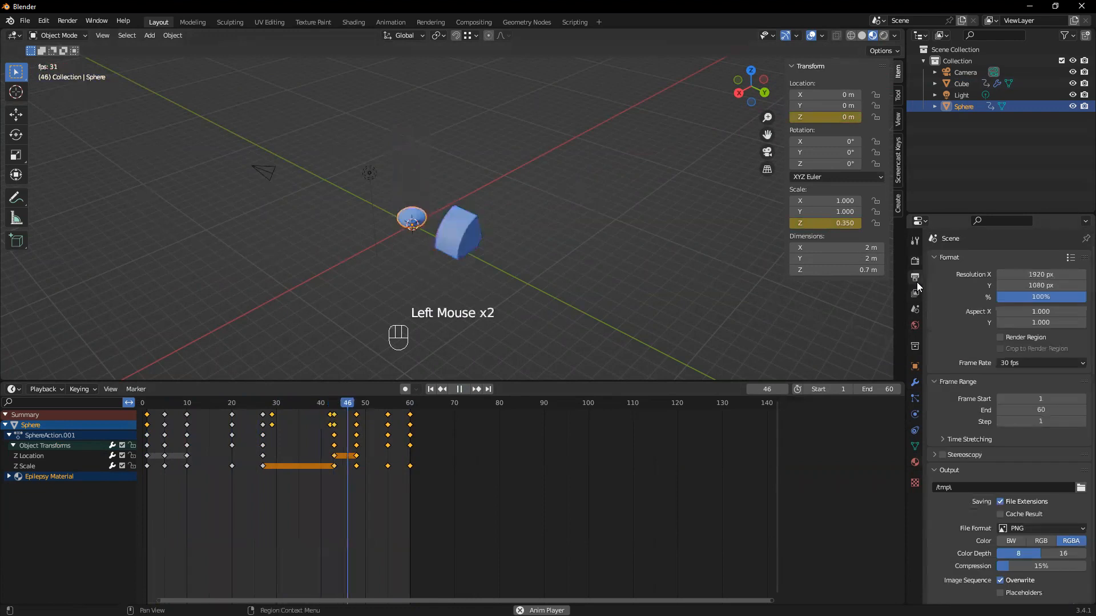
click(915, 261)
click(1018, 258)
click(1057, 259)
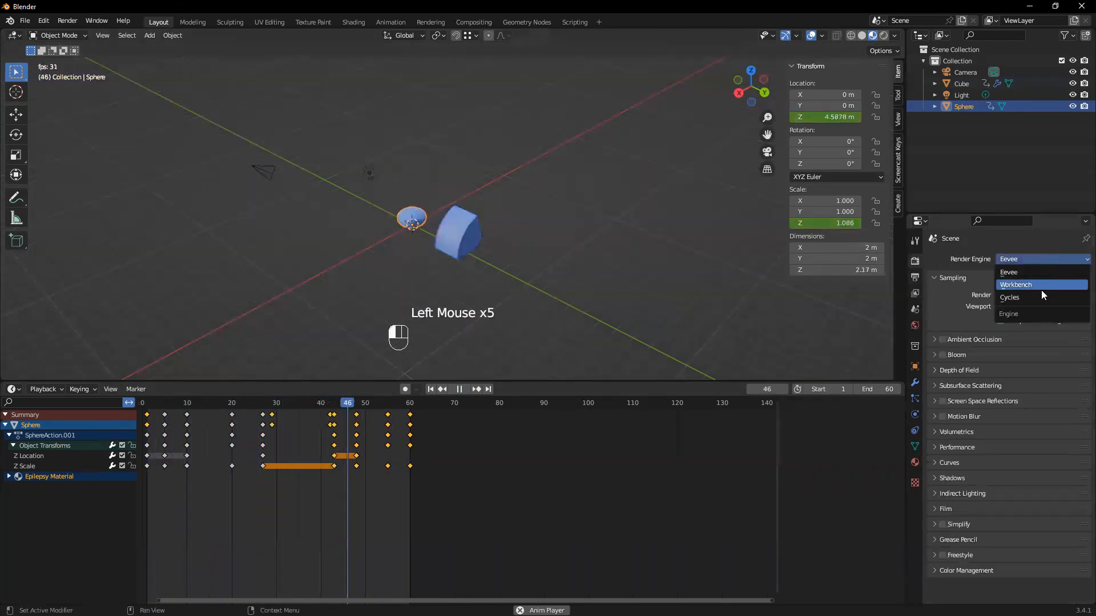
click(1040, 296)
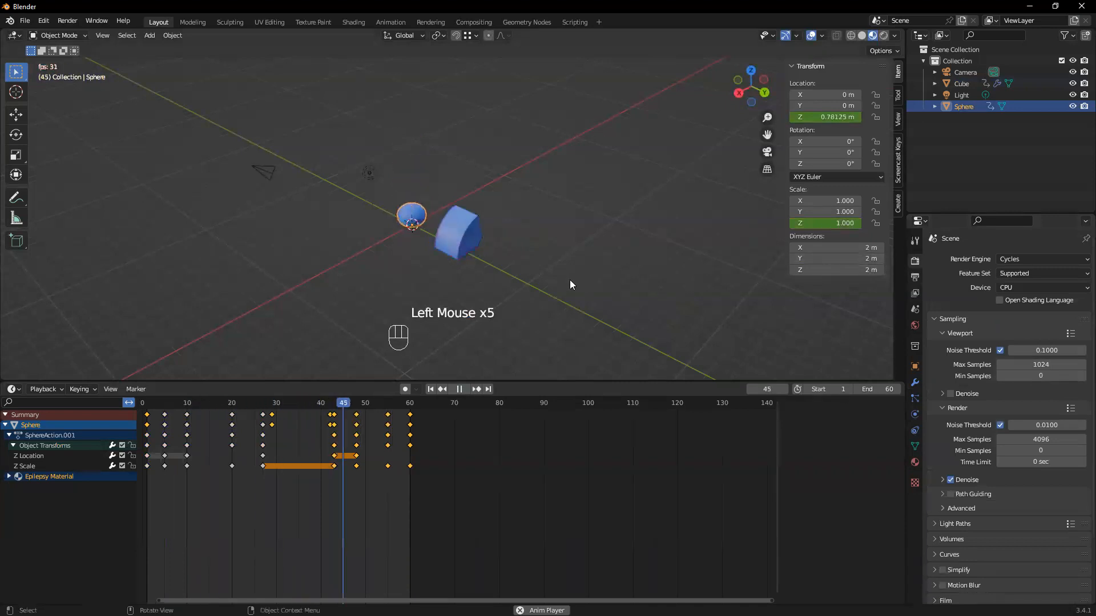
click(1019, 287)
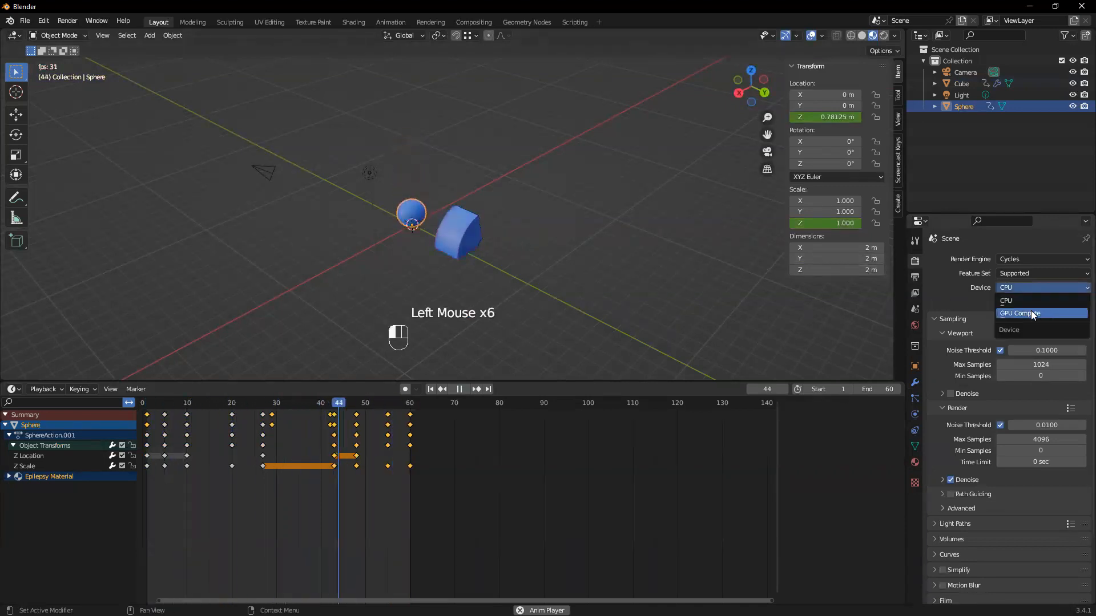
click(1033, 313)
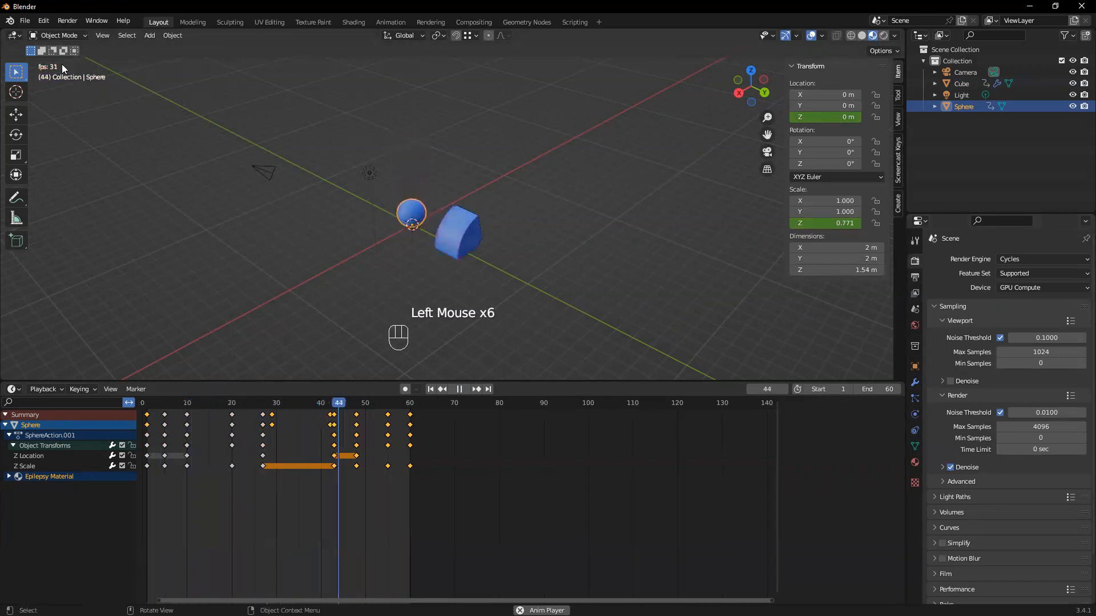
key(z)
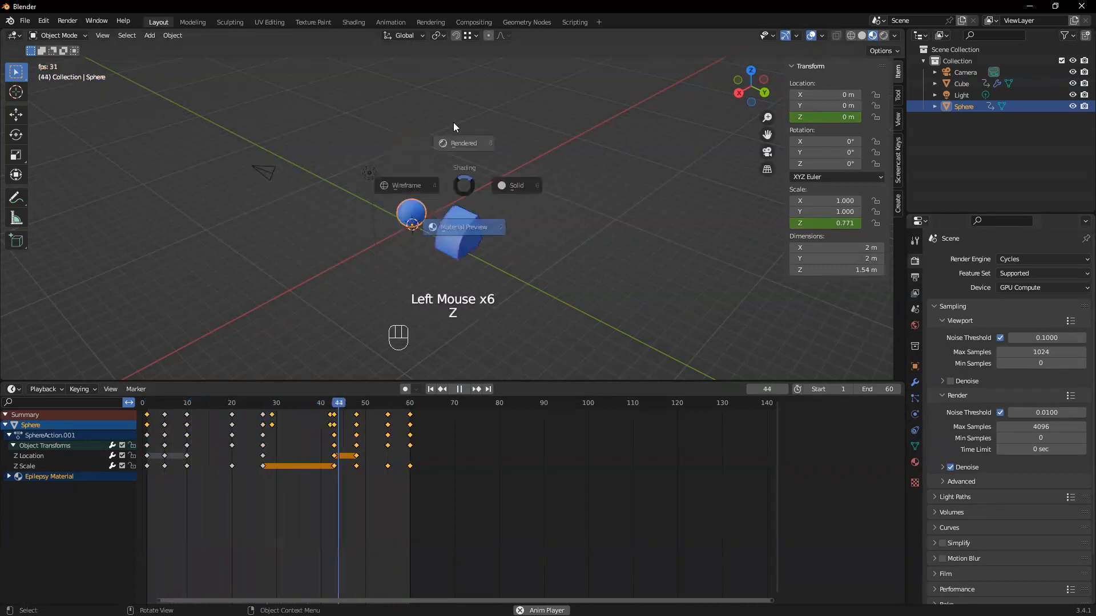
key(8)
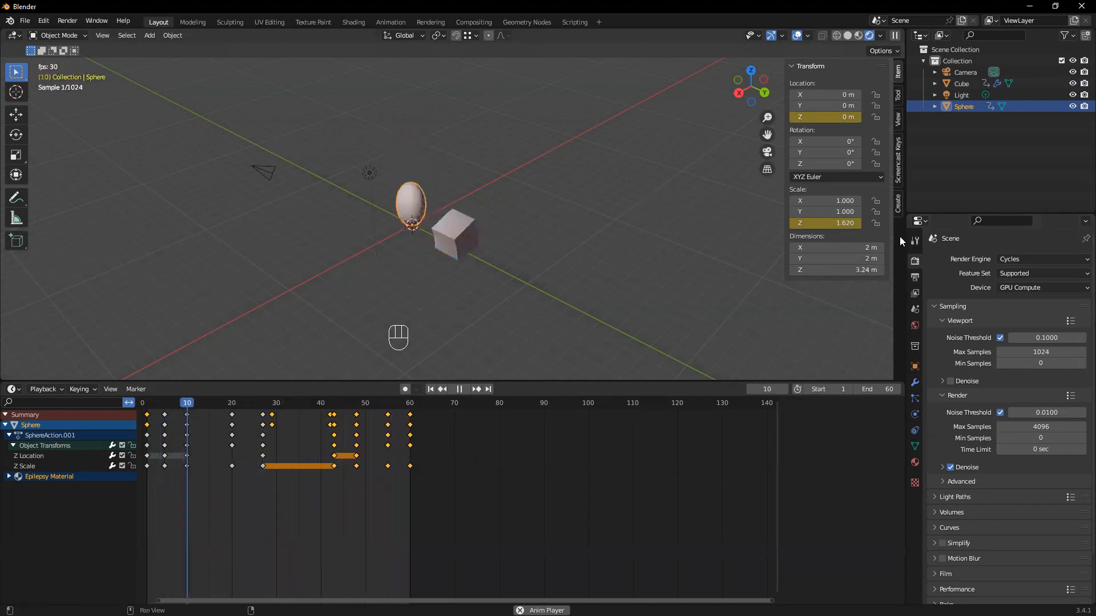
Set the viewport and render max samples to 20 and enable viewport denoising
click(1049, 352)
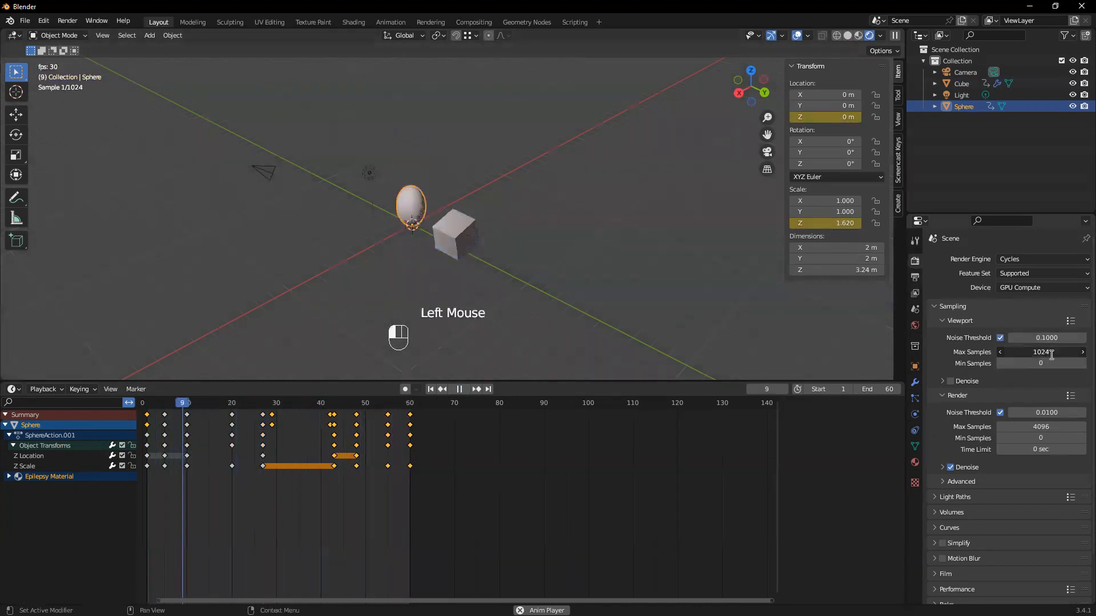
text(20)
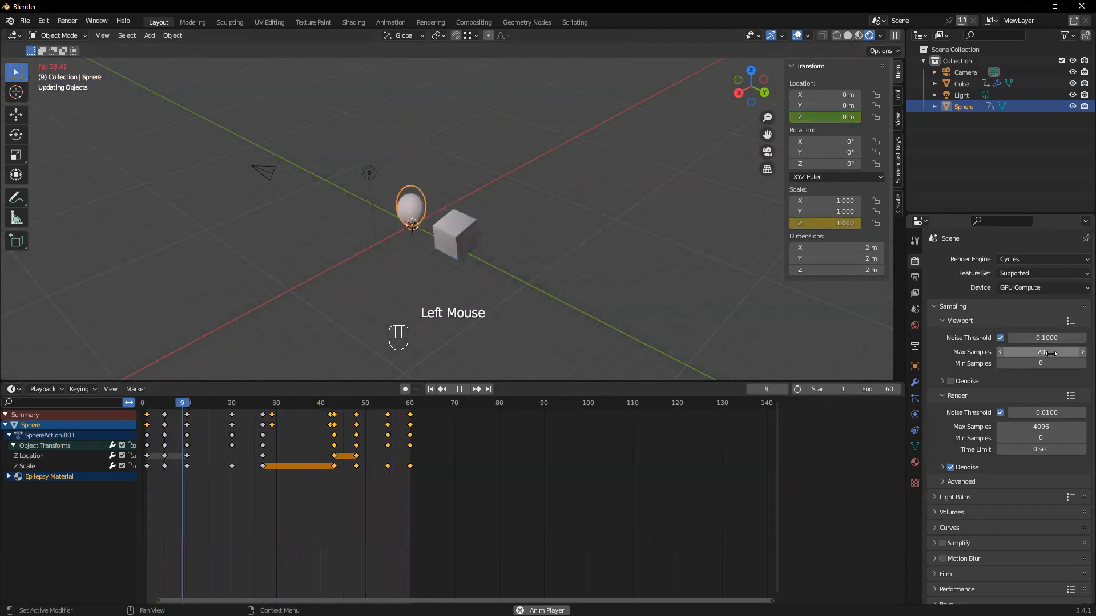
click(951, 381)
click(1041, 427)
text(20)
key(Return)
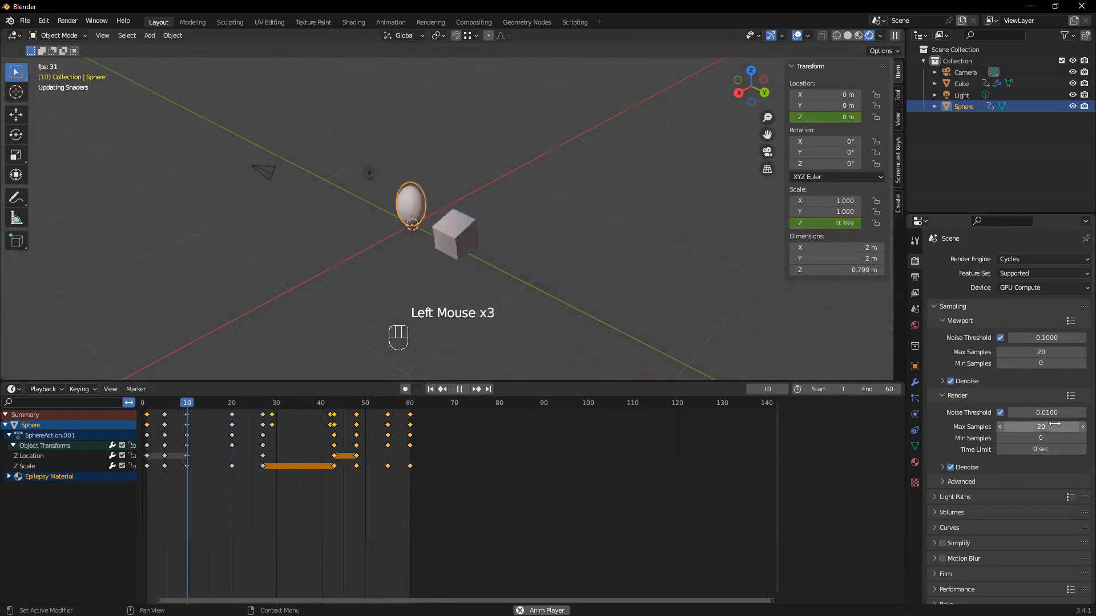
Deselect the sphere and switch the render engine to Eevee to compare the rendered playback
click(401, 187)
scroll(401, 187, up, 1)
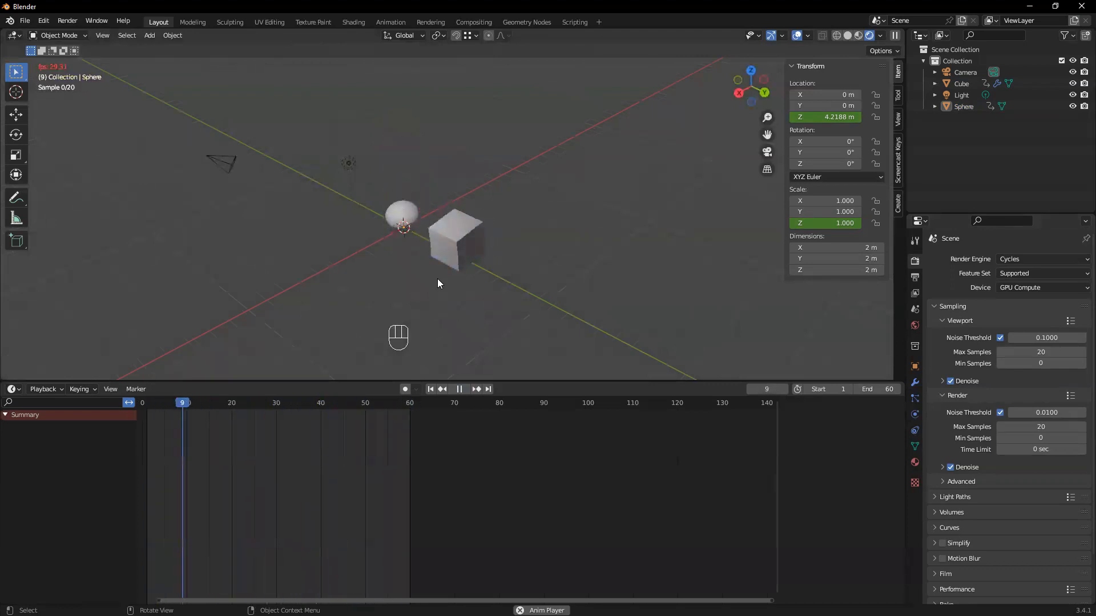
click(1042, 261)
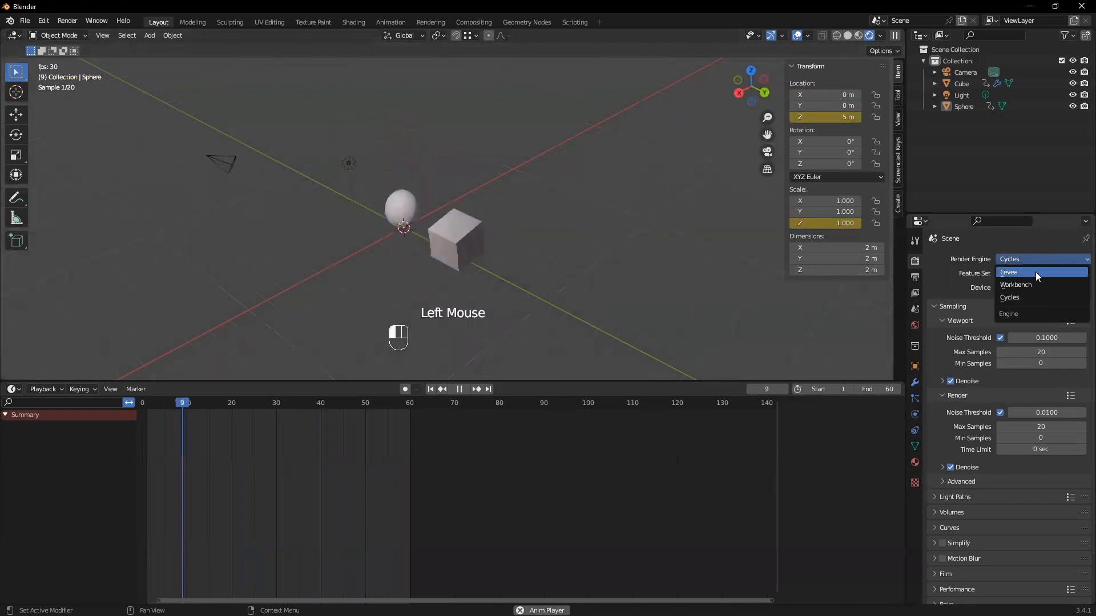
click(1036, 272)
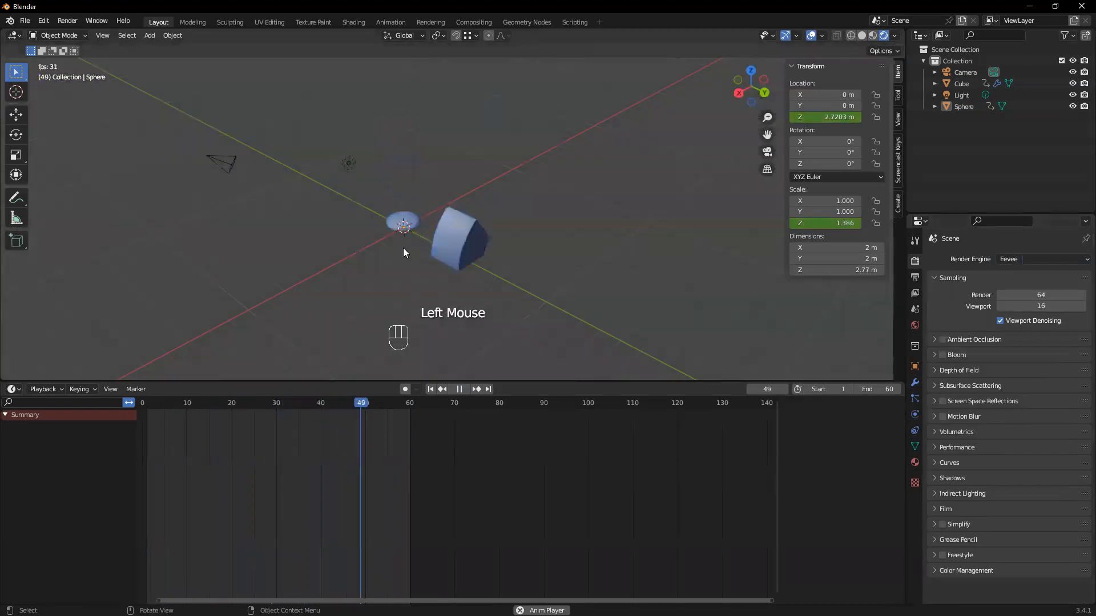
scroll(404, 256, up, 1)
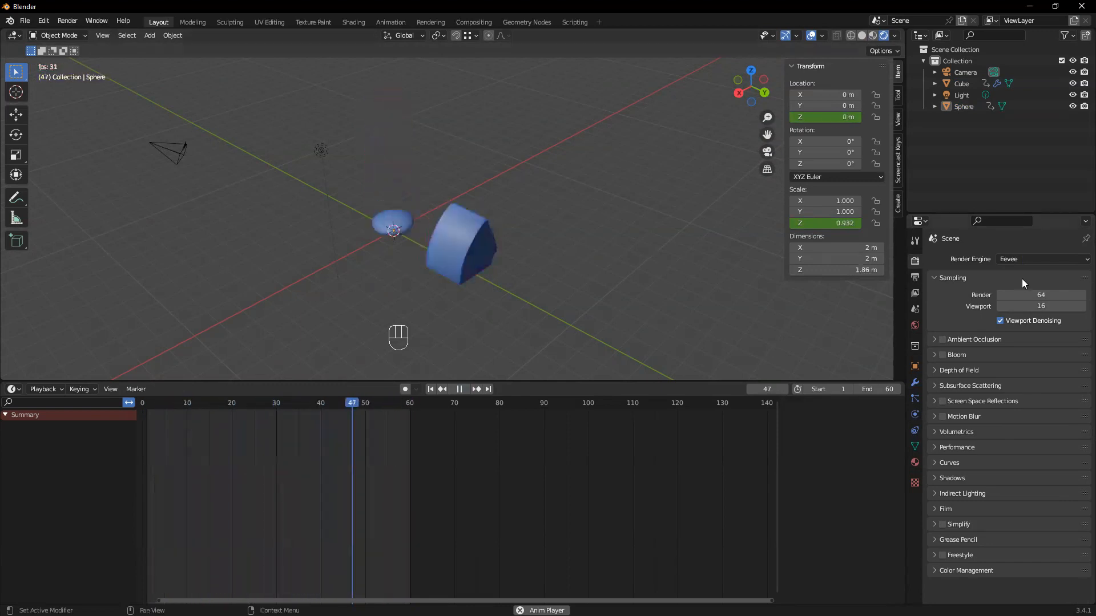
Set the render engine back to Cycles and stop the animation playback
click(1066, 259)
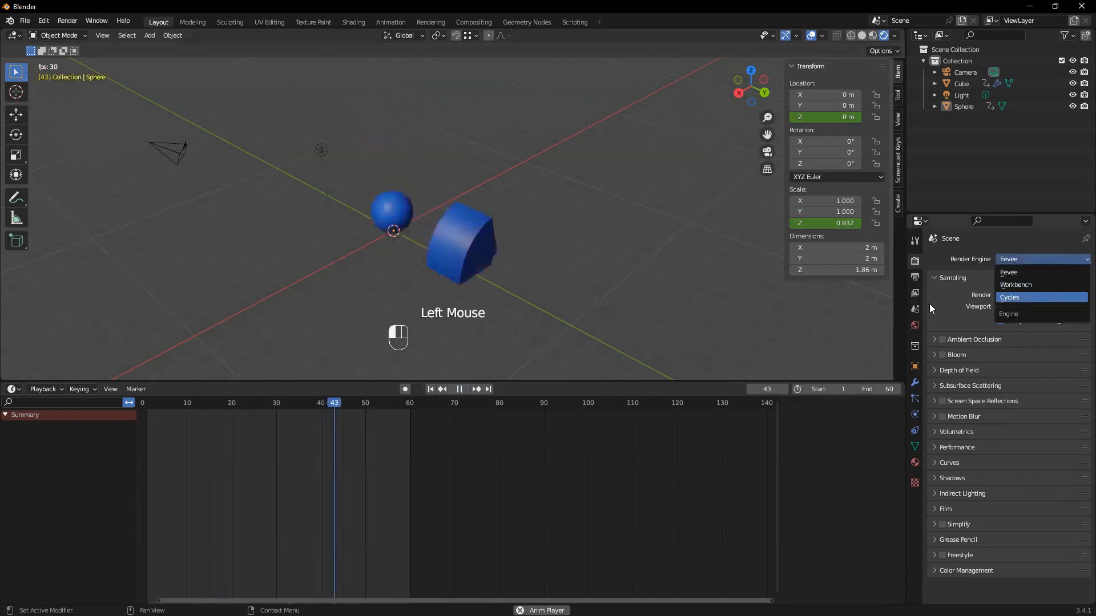
click(1008, 297)
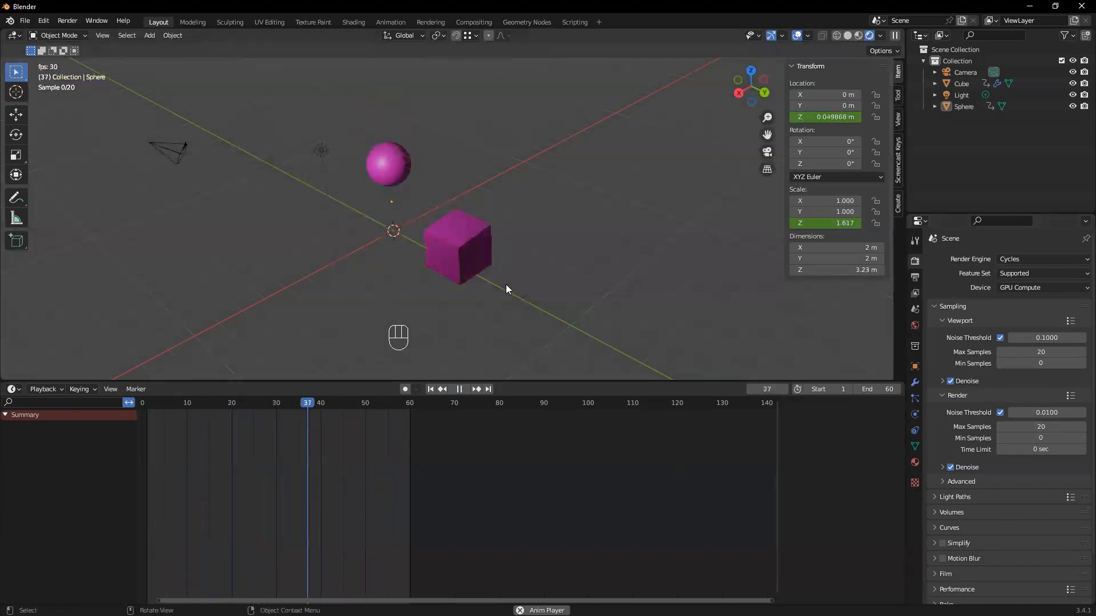
key(space)
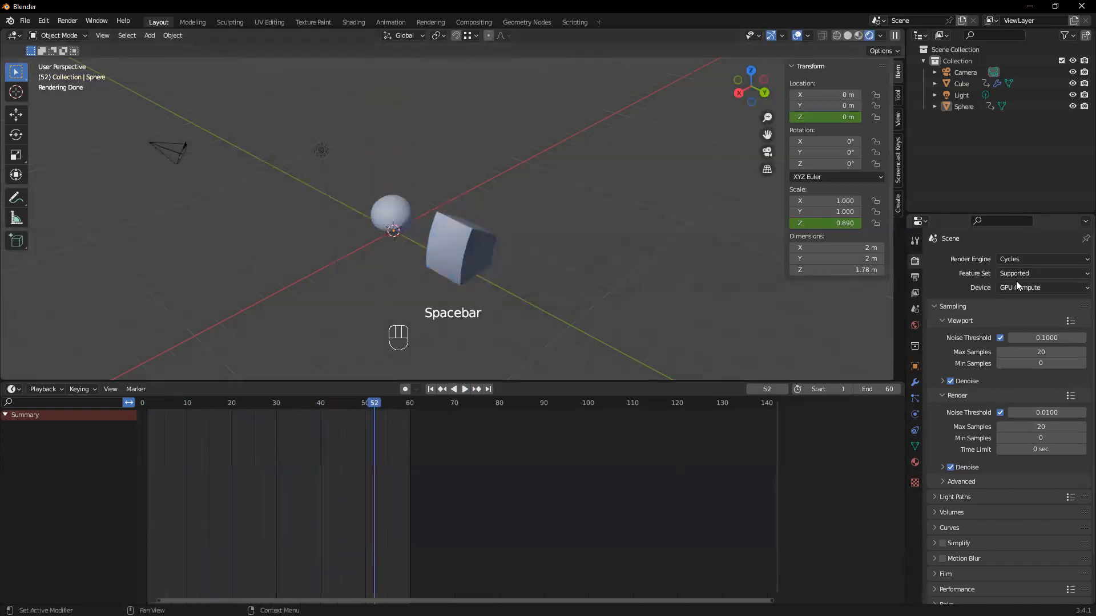
click(25, 21)
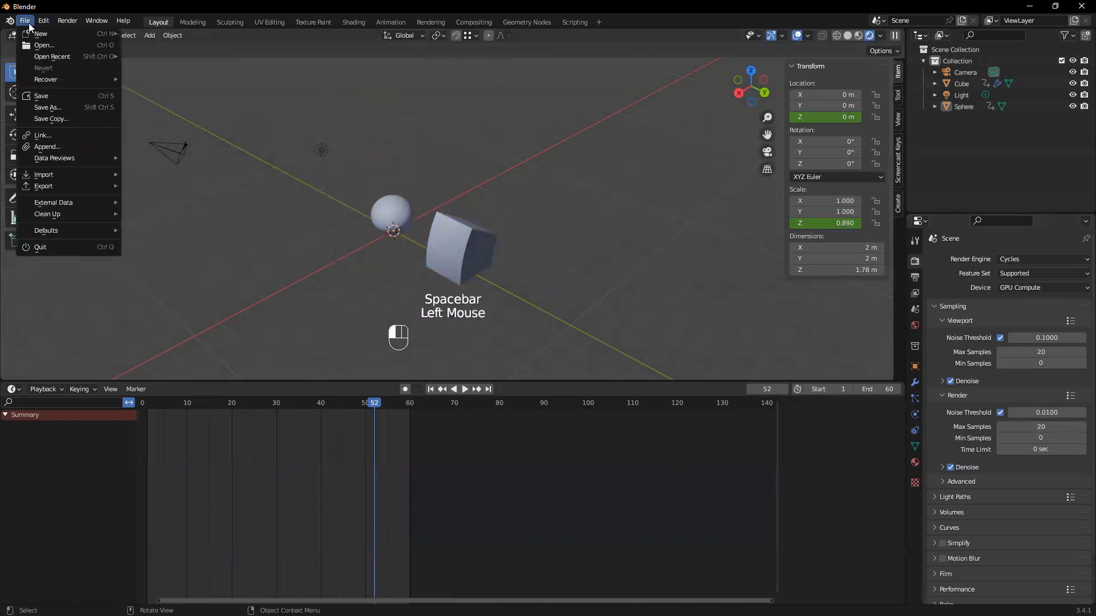
click(33, 22)
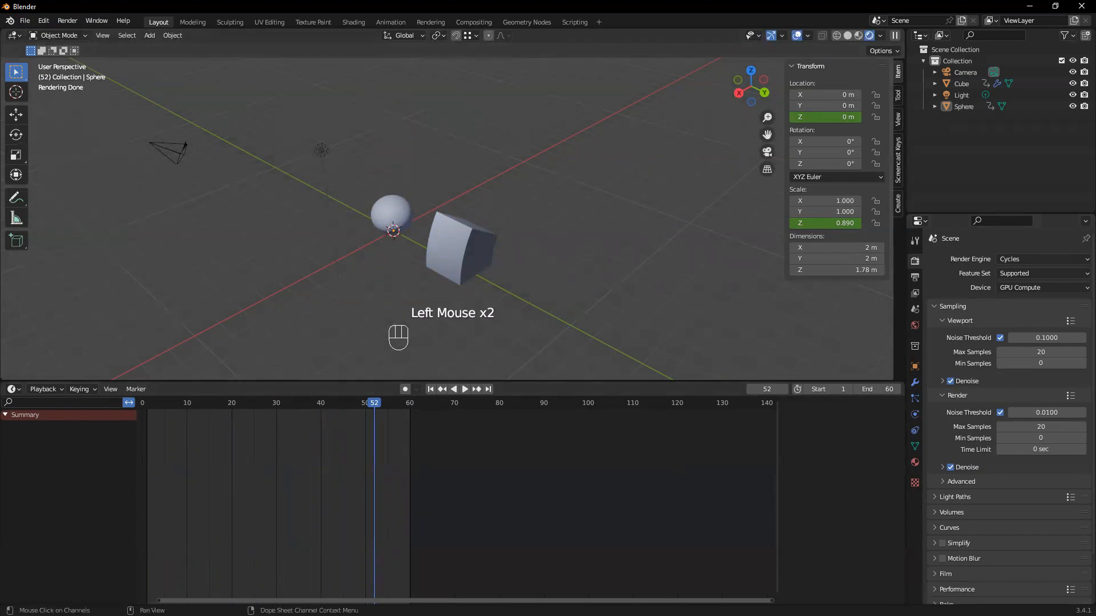
click(614, 230)
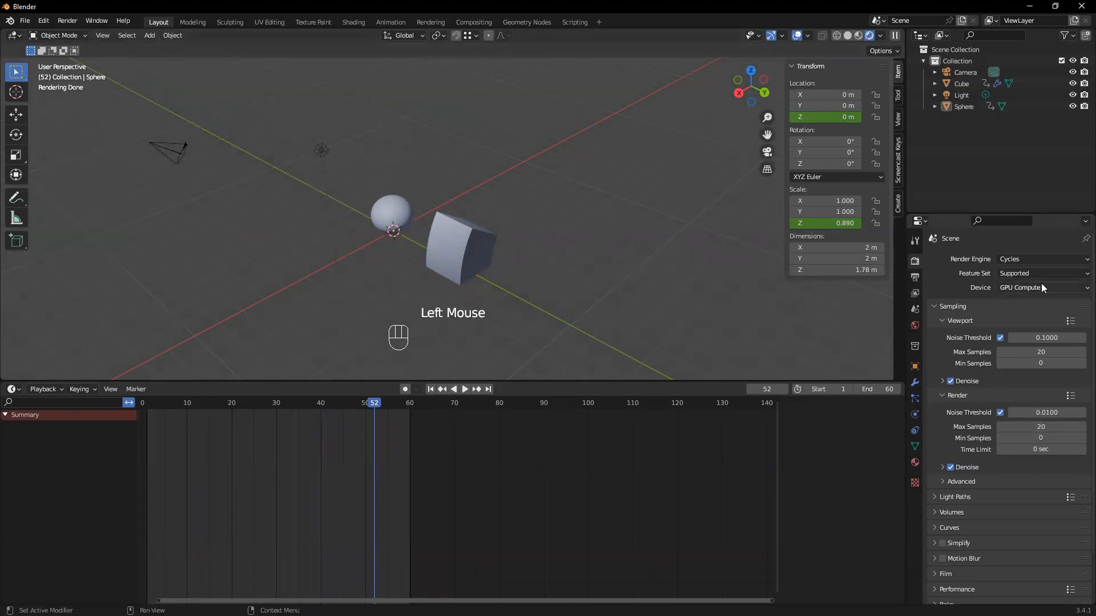
Open the System section of the preferences to examine the Cycles render devices
click(495, 239)
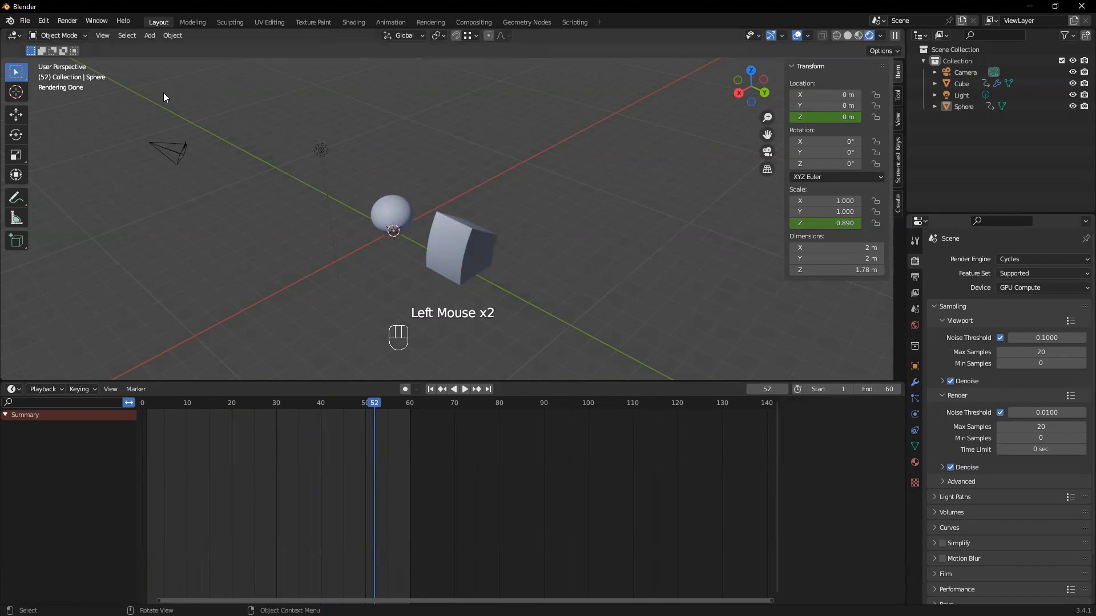
click(377, 87)
click(44, 21)
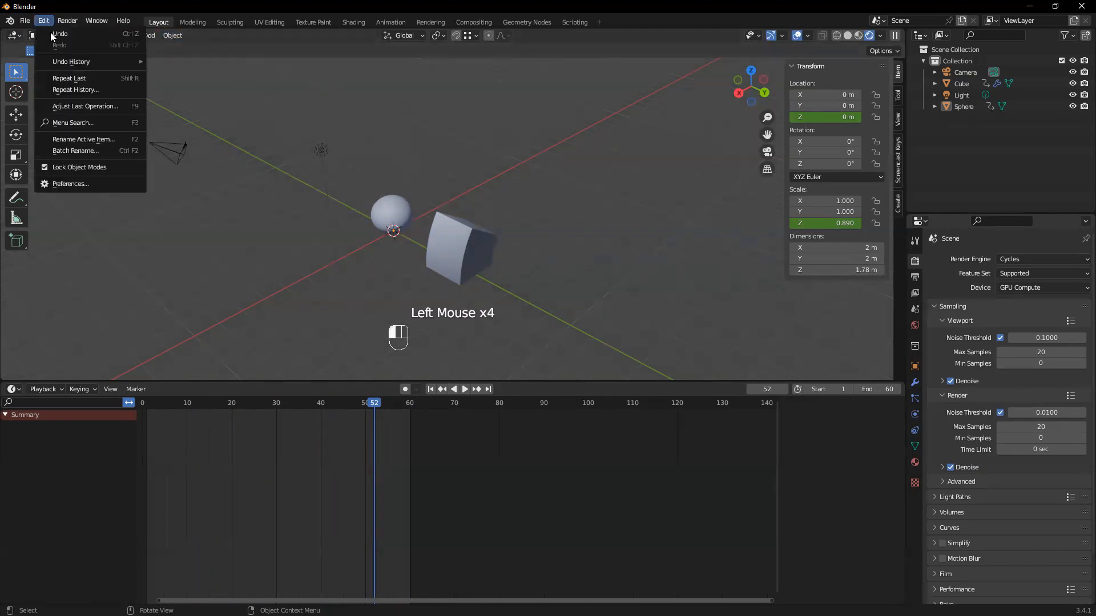
click(91, 184)
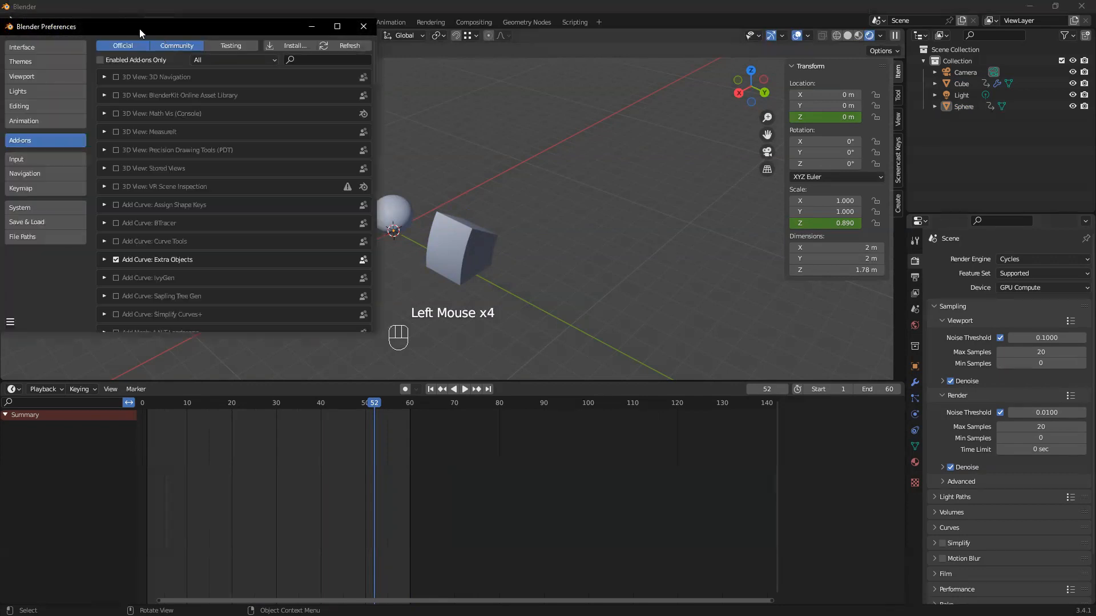
drag(139, 28, 198, 35)
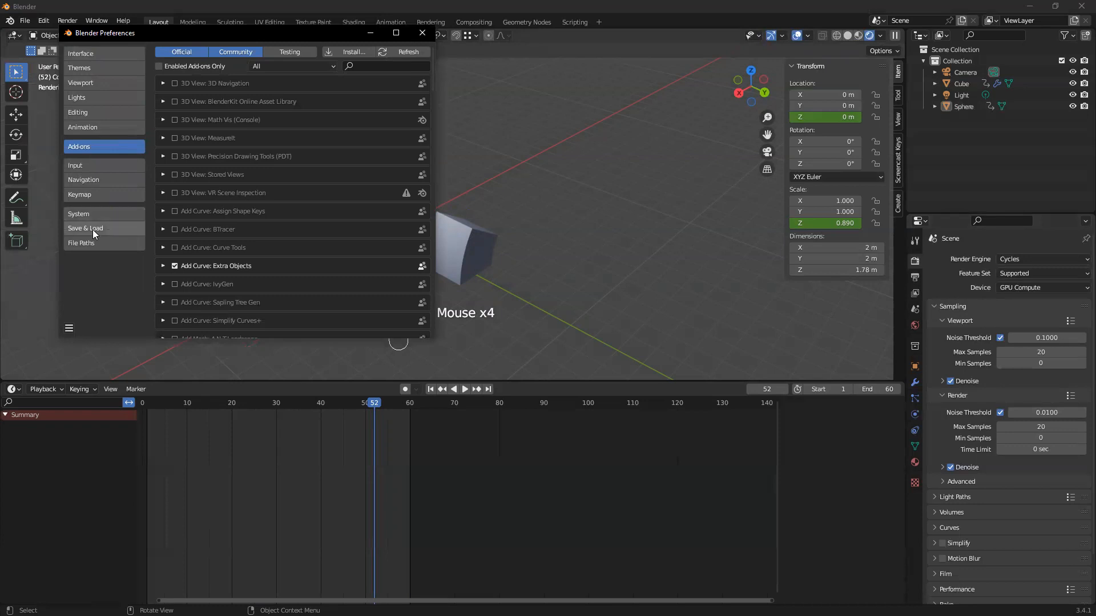
click(79, 212)
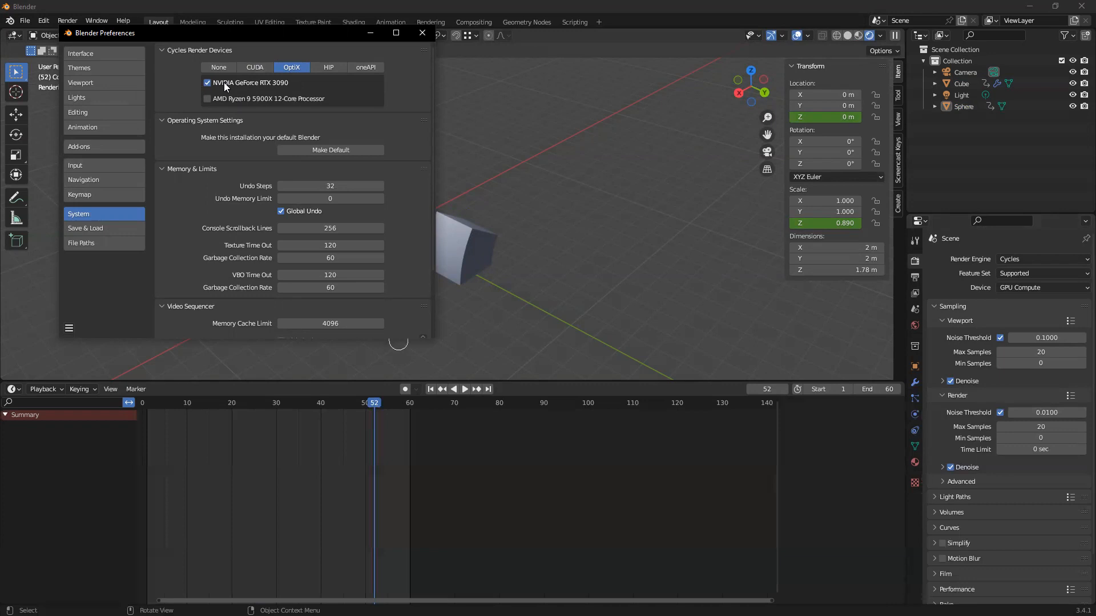
Compare the CUDA and OptiX options for the Cycles render devices, leave OptiX selected, and close the preferences
click(250, 68)
click(289, 68)
click(249, 70)
click(288, 67)
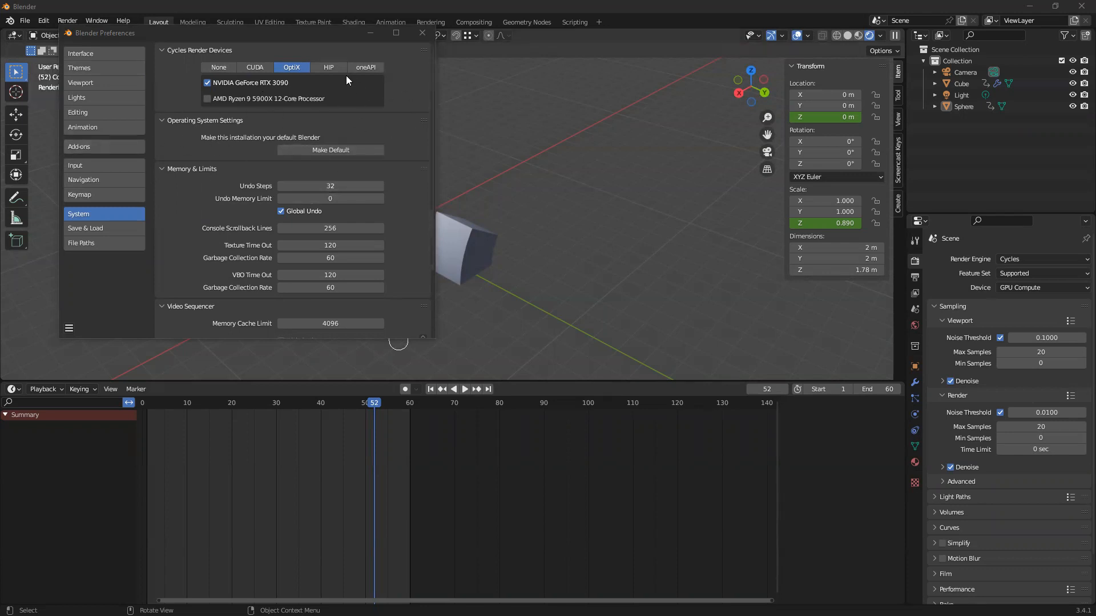
click(425, 36)
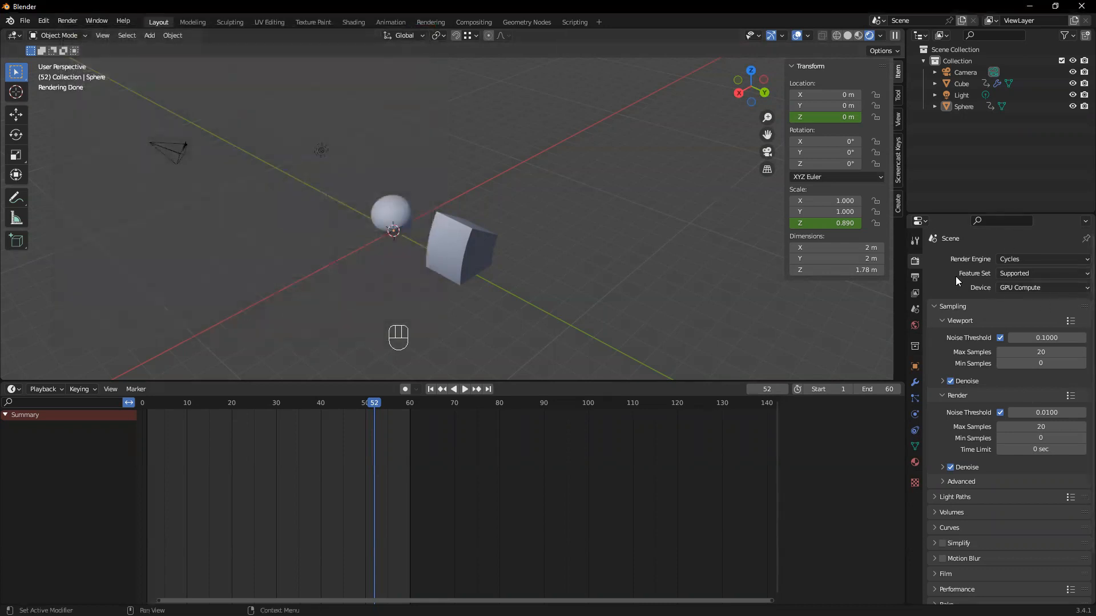
Play the animation from the first frame in the Cycles rendered viewport, then stop it and return to frame 1
click(431, 390)
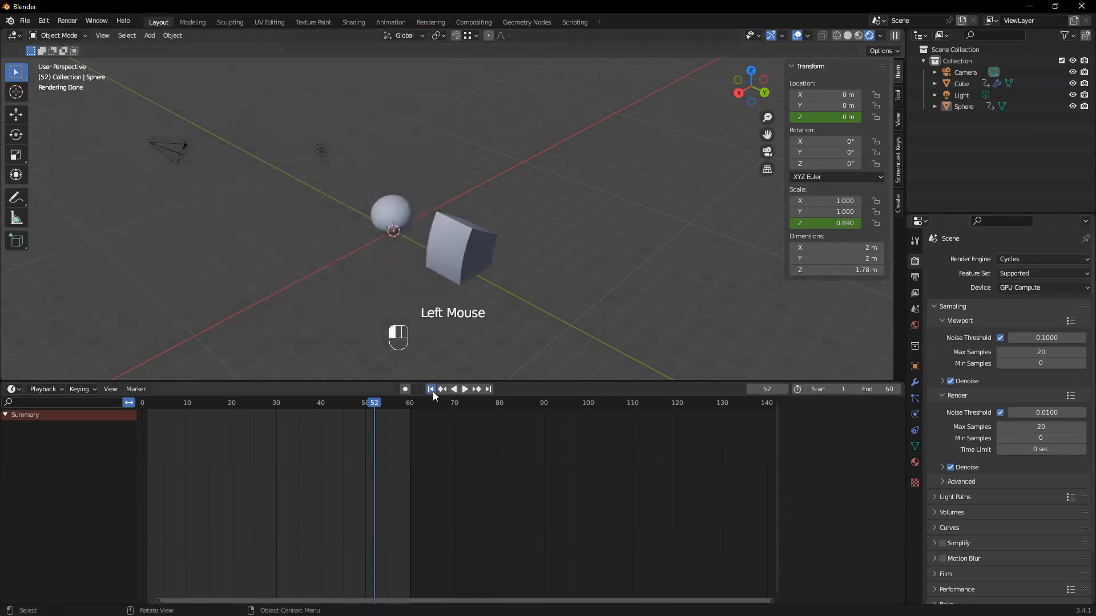
click(466, 389)
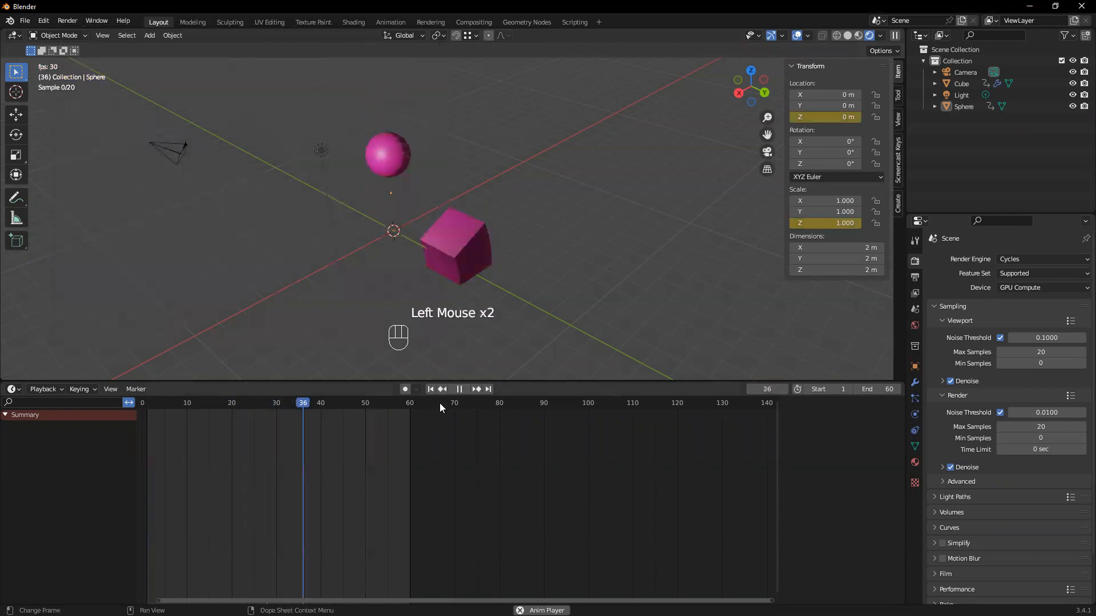
click(459, 388)
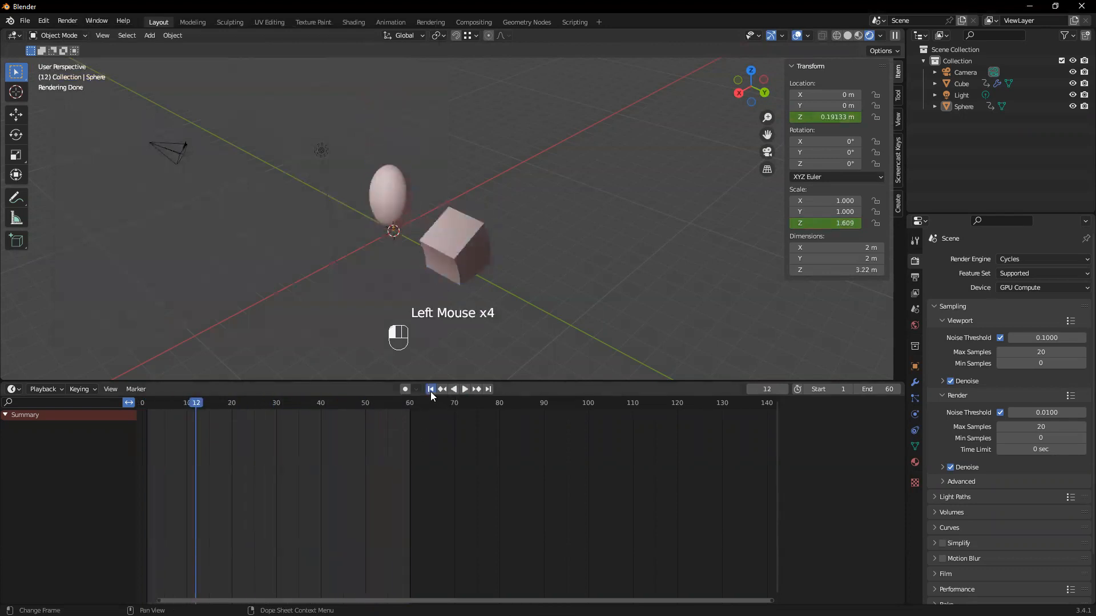
click(431, 389)
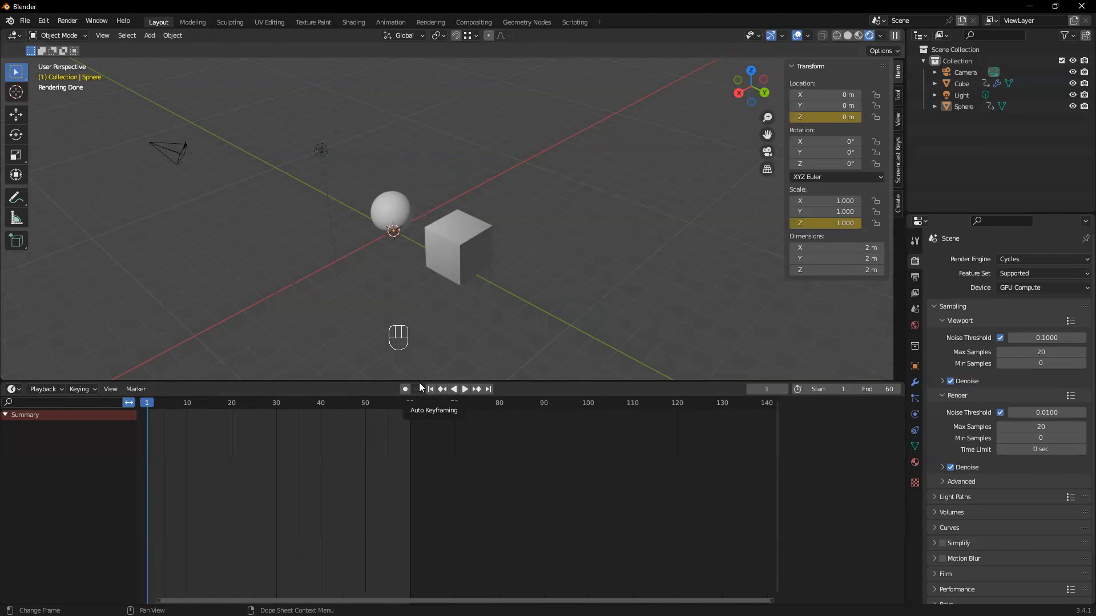
Select the sphere at frame 1 and switch the viewport to solid shading for a closer view of it
click(367, 217)
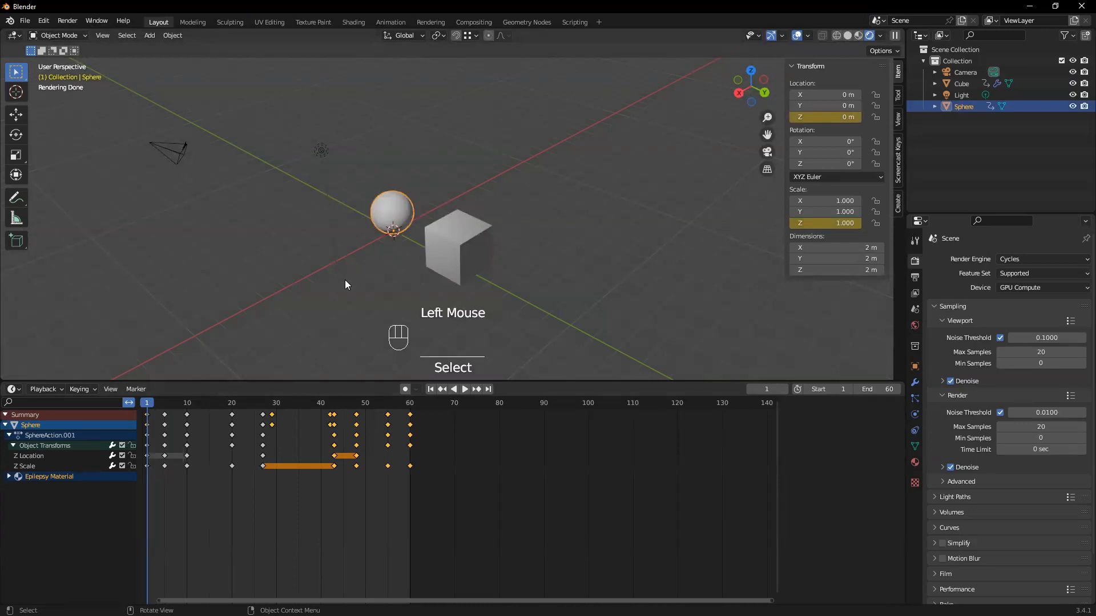
click(428, 388)
scroll(335, 302, up, 2)
middle_drag(335, 302, 388, 271)
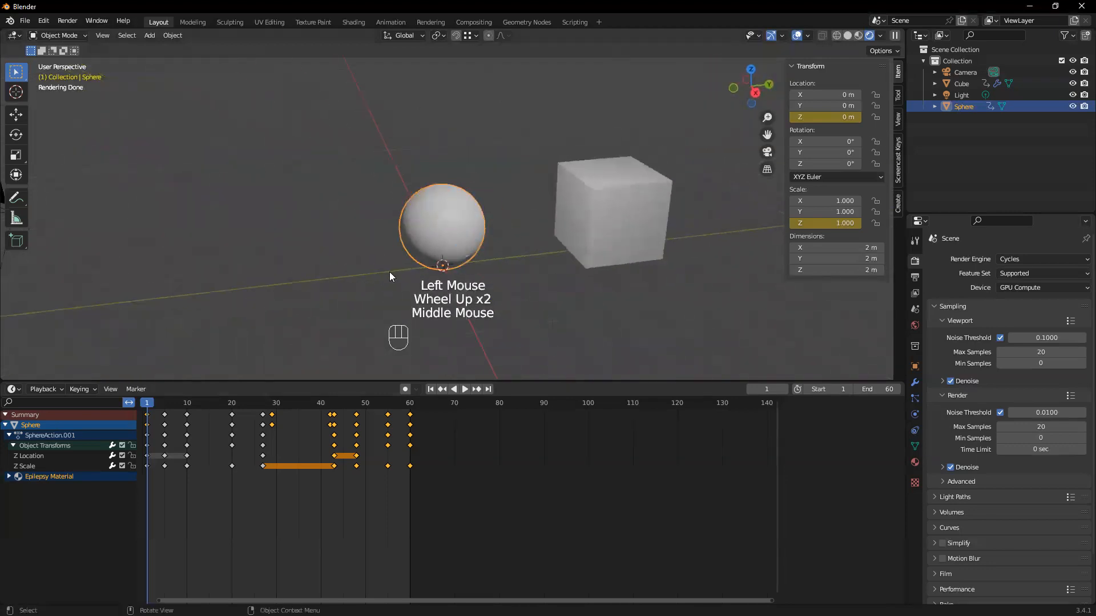
key(z)
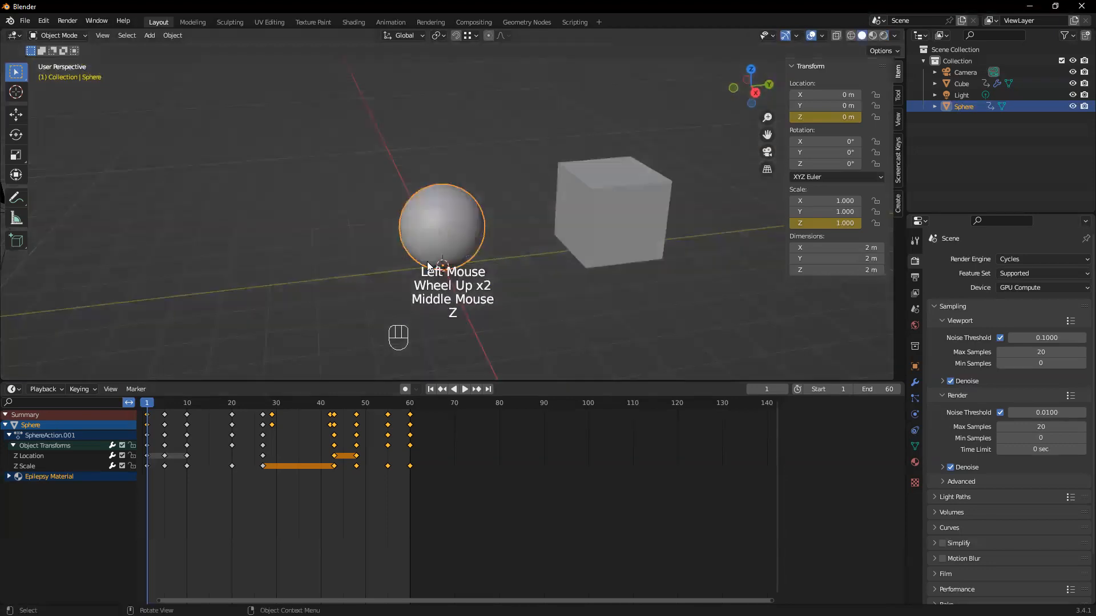
click(455, 234)
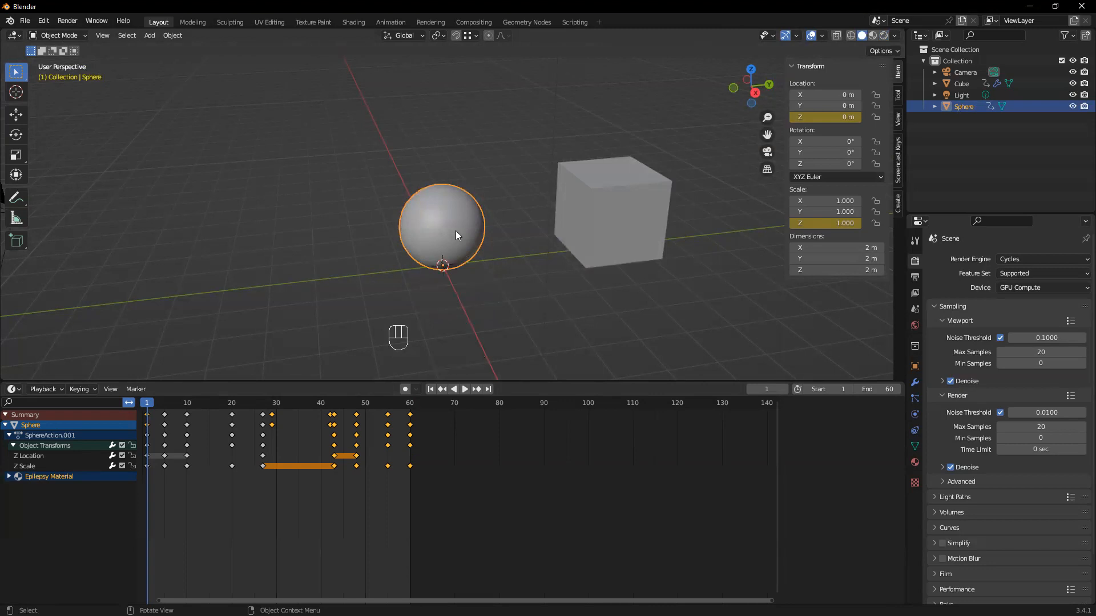
middle_drag(301, 256, 439, 318)
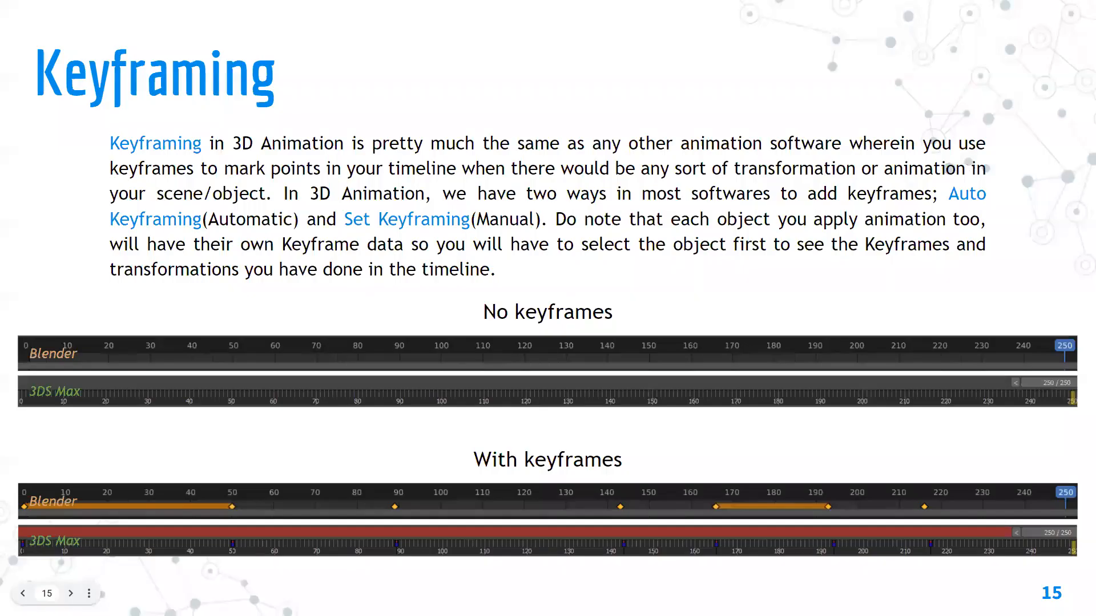
click(996, 255)
click(997, 257)
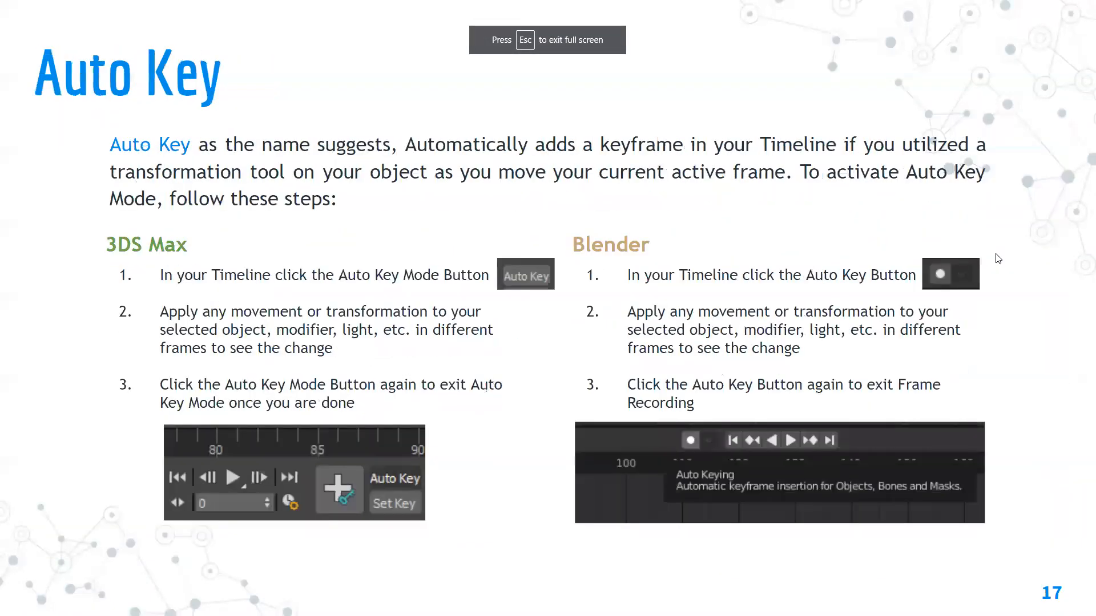
click(997, 256)
click(997, 257)
click(997, 257)
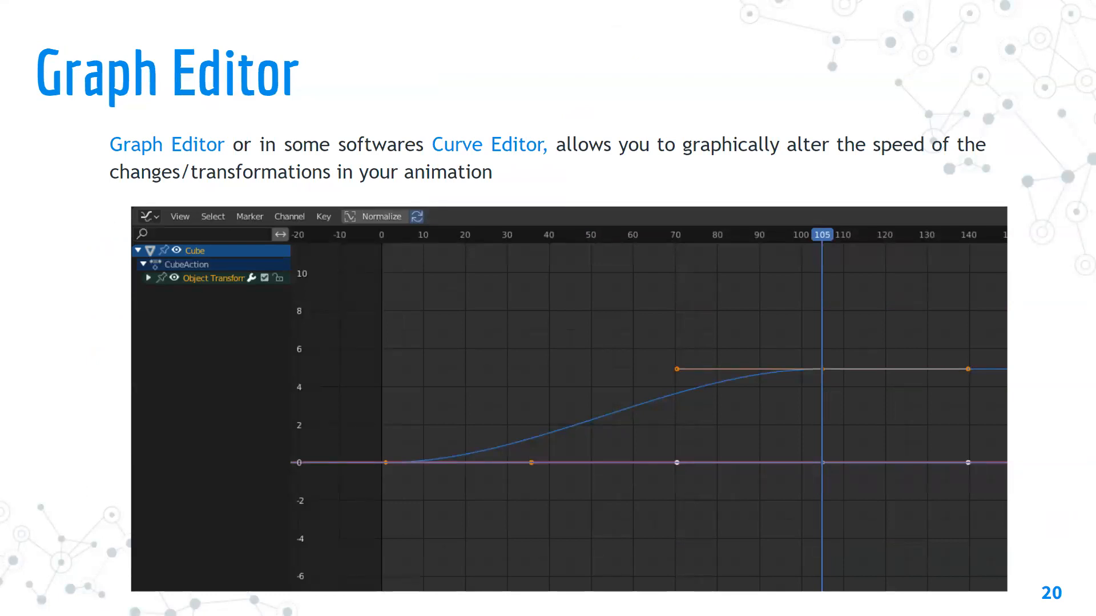
key(Right)
key(Left)
key(Left)
key(Right)
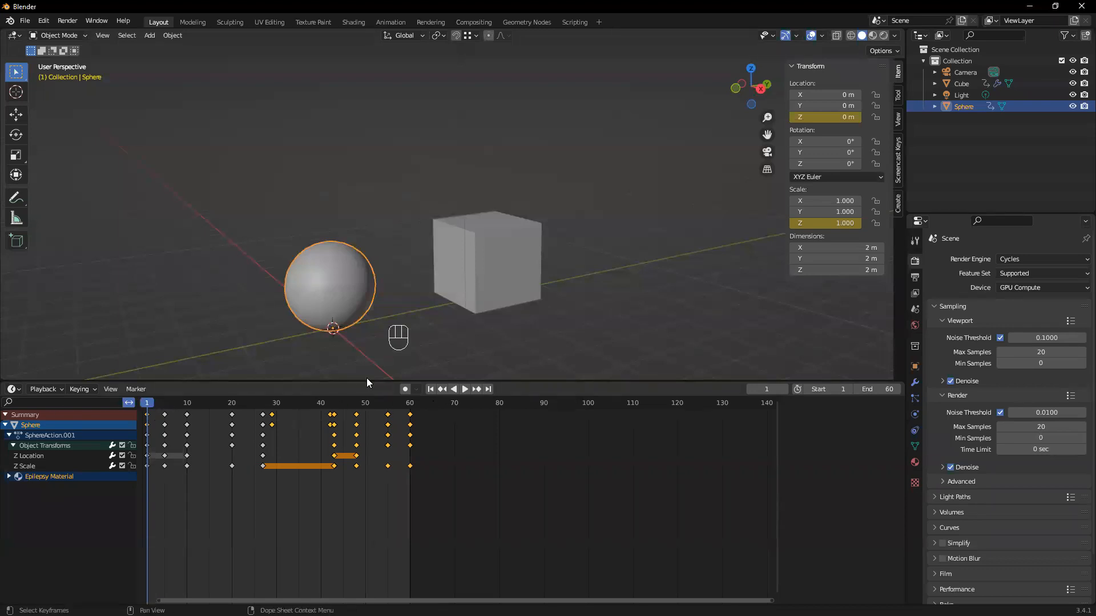
Play the animation in solid shading to review the motion of the sphere and the bending cube
click(466, 389)
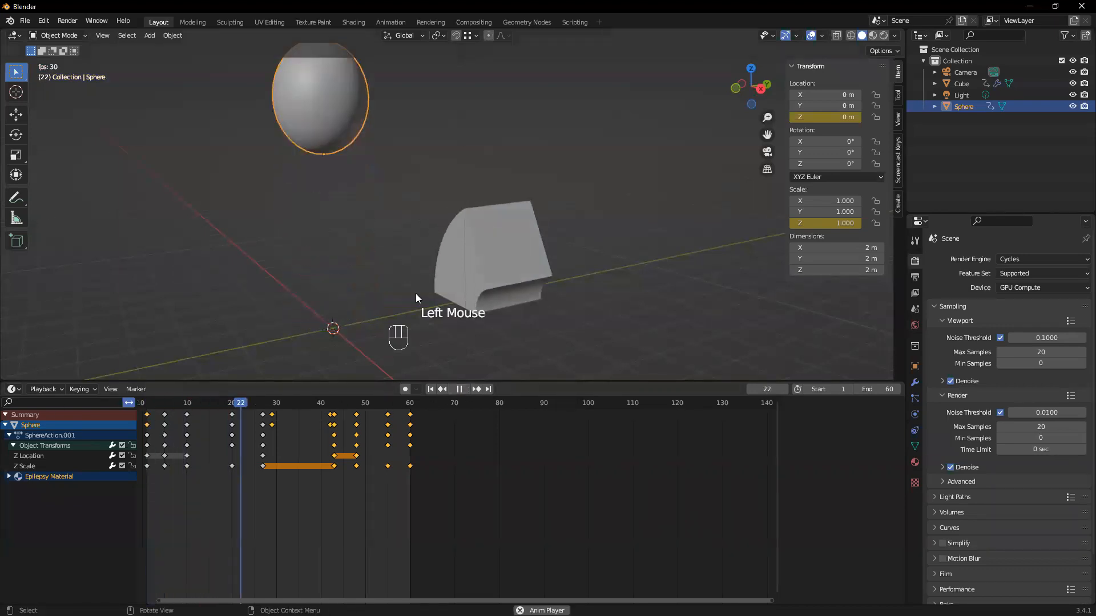
scroll(342, 180, down, 1)
middle_drag(343, 179, 352, 183)
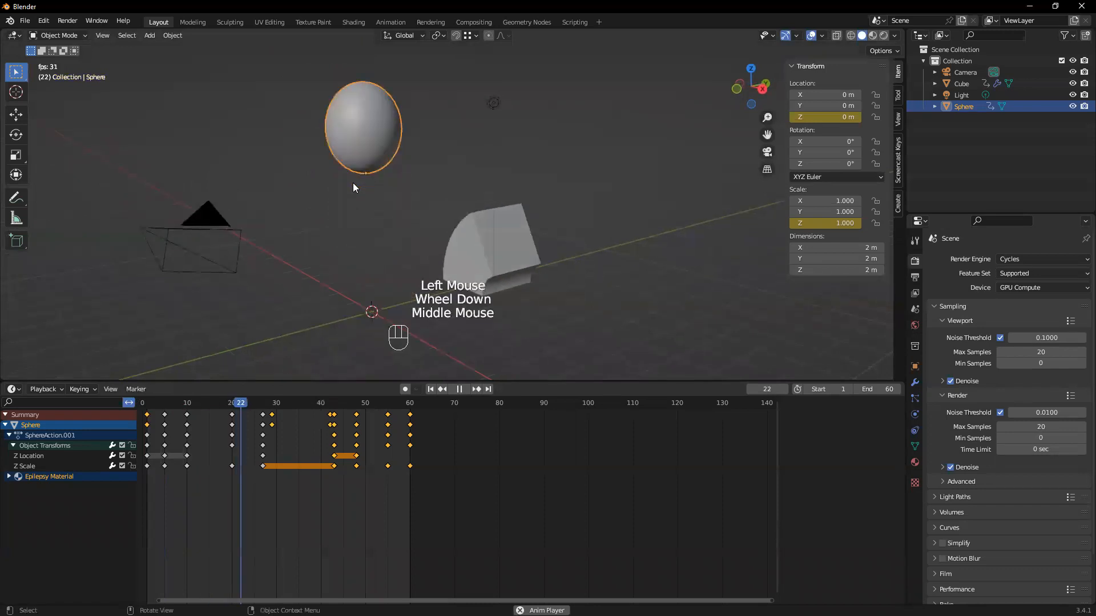
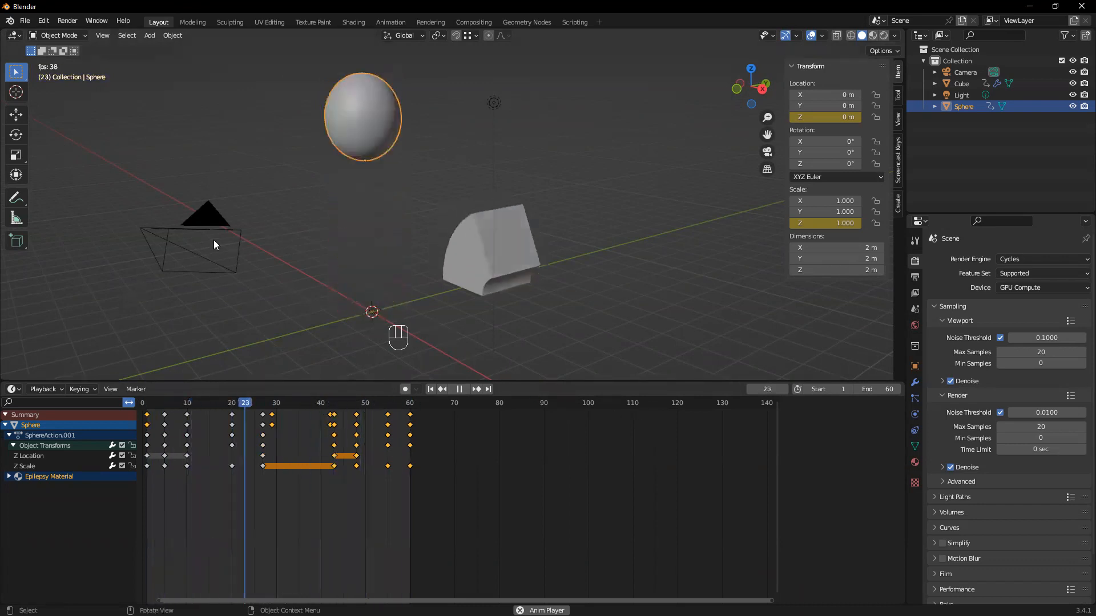
Stop the playback at frame 33 and sketch a descending annotation stroke and an S-shaped easing stroke in the 3D viewport
key(space)
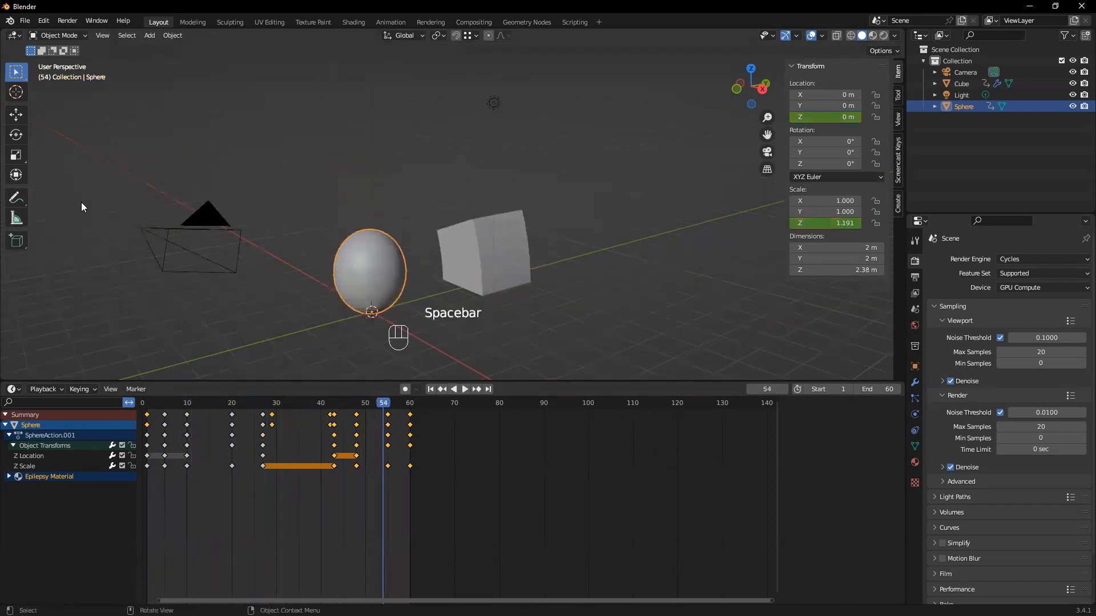
drag(384, 406, 290, 404)
click(16, 197)
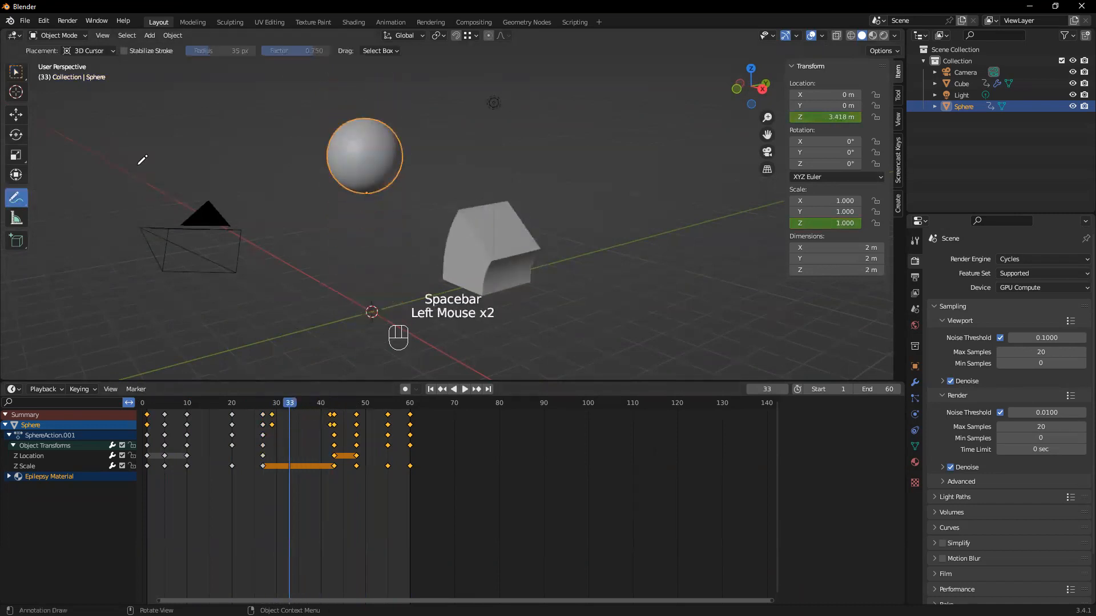
drag(126, 86, 264, 164)
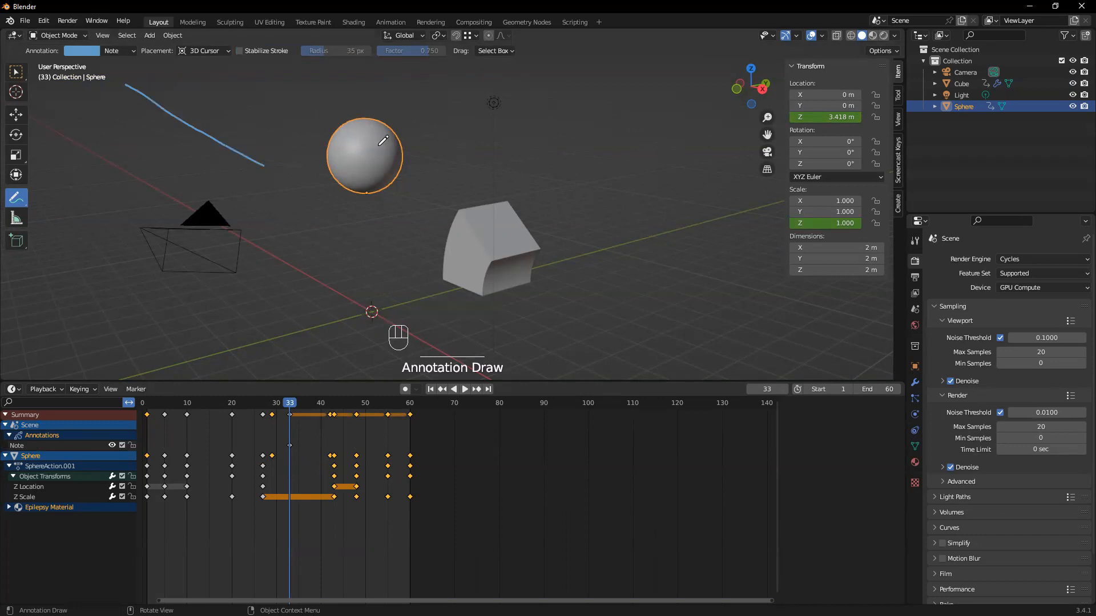
click(469, 79)
mouse_move(468, 79)
mouse_down()
mouse_move(531, 84)
mouse_move(667, 154)
mouse_move(709, 149)
mouse_up()
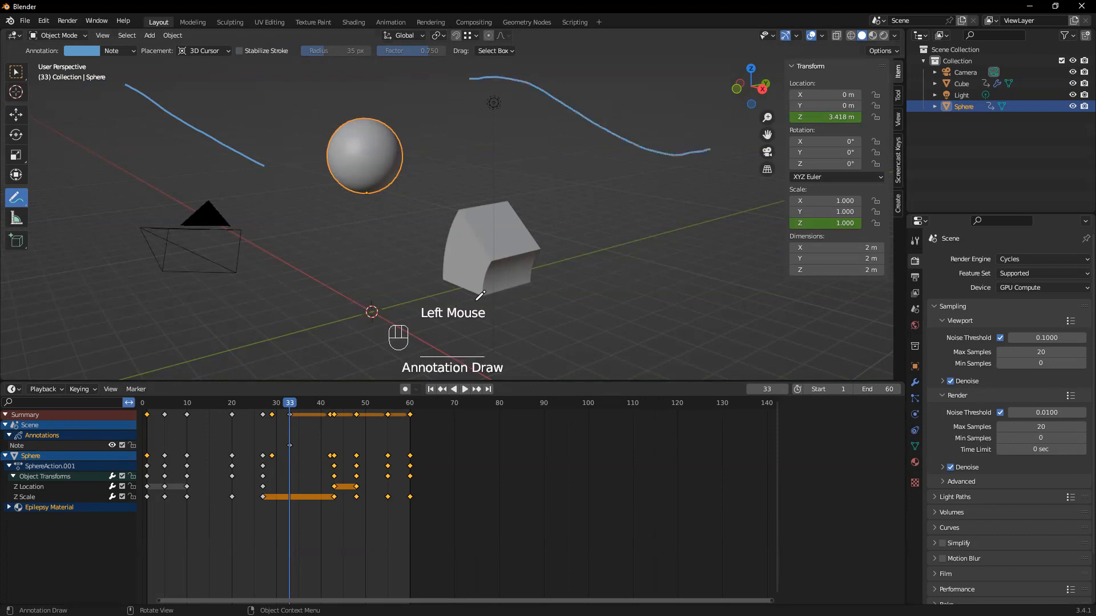
Erase both annotation strokes from the viewport and return to the Select Box tool
click(23, 205)
drag(23, 203, 96, 270)
mouse_move(163, 115)
mouse_down()
mouse_move(495, 144)
mouse_move(627, 126)
mouse_up()
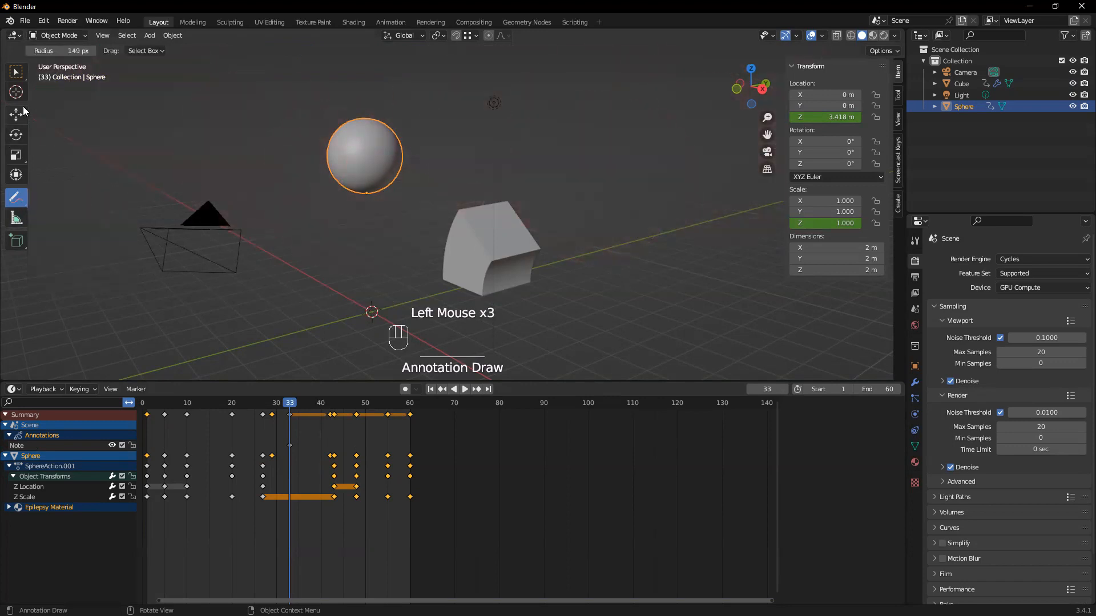
click(17, 73)
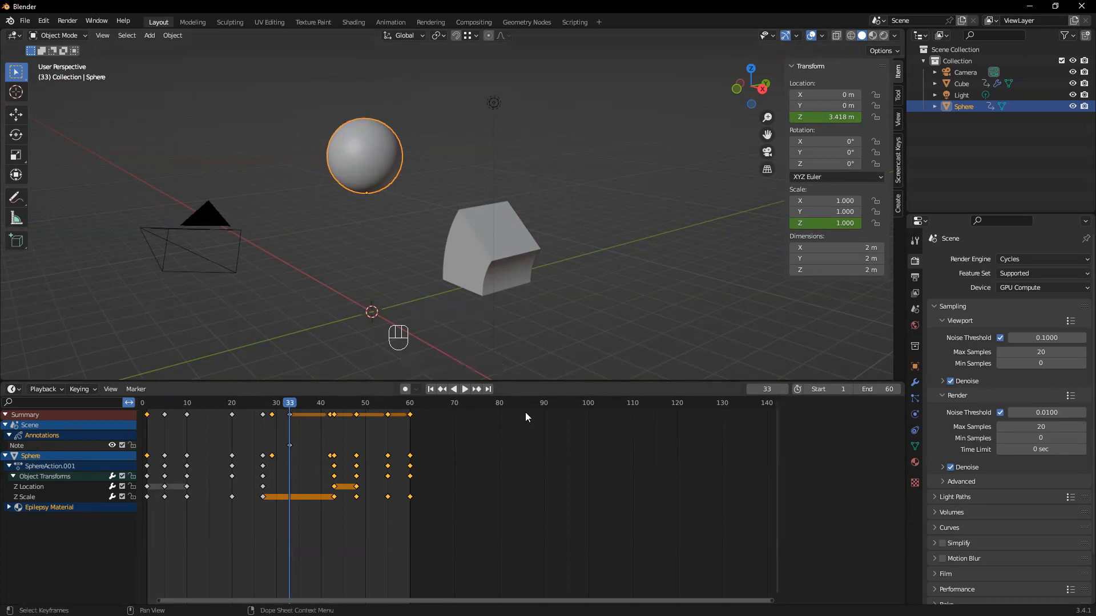
Enlarge the timeline area and split it vertically into two side-by-side areas of roughly equal width
drag(565, 381, 581, 341)
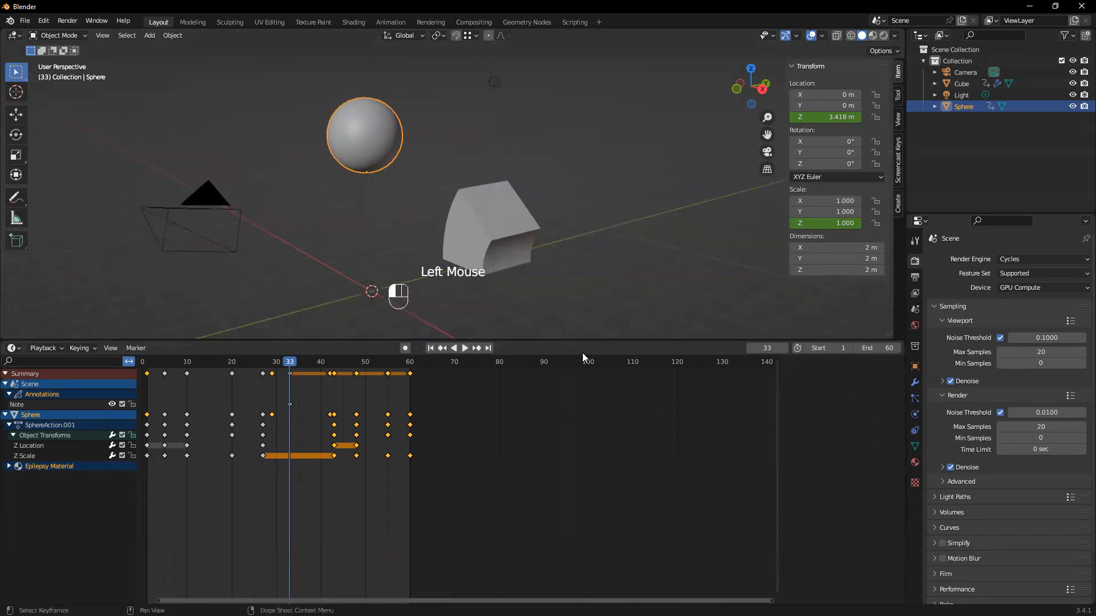
right_click(906, 505)
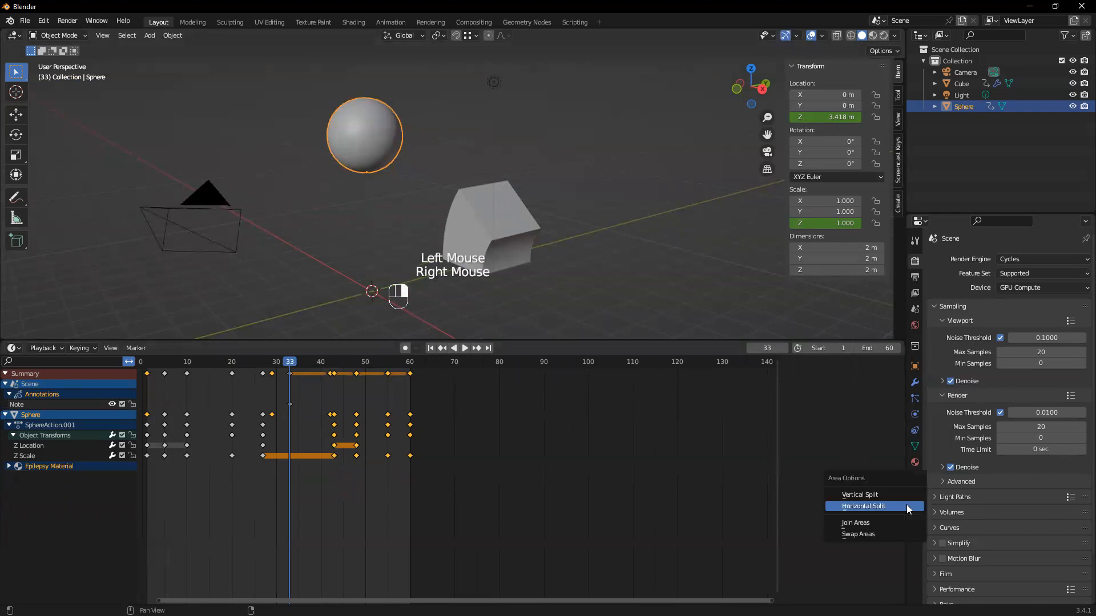
click(879, 495)
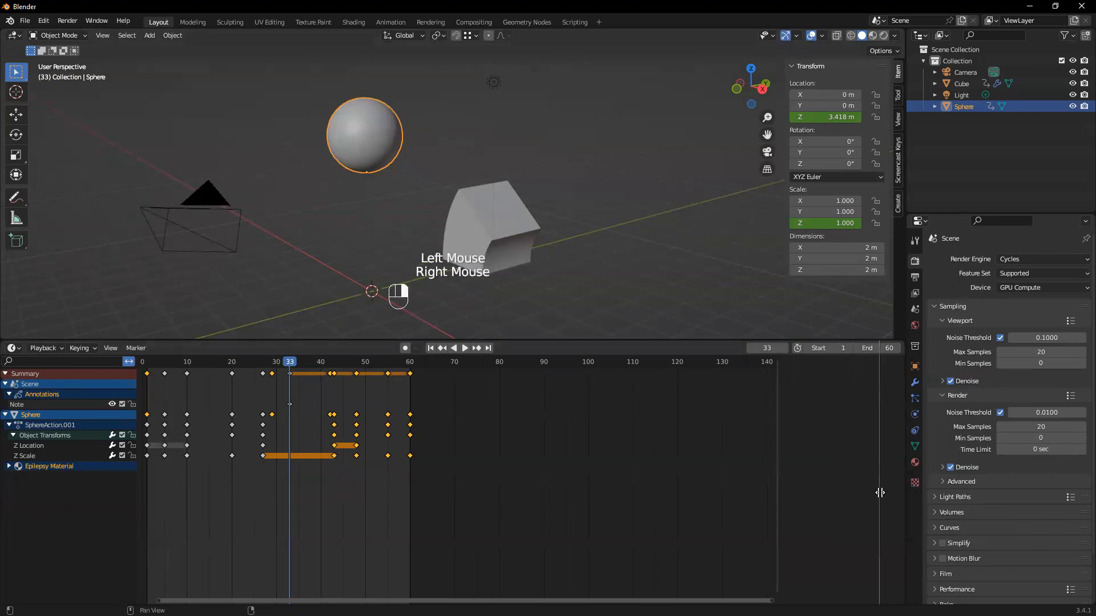
click(451, 437)
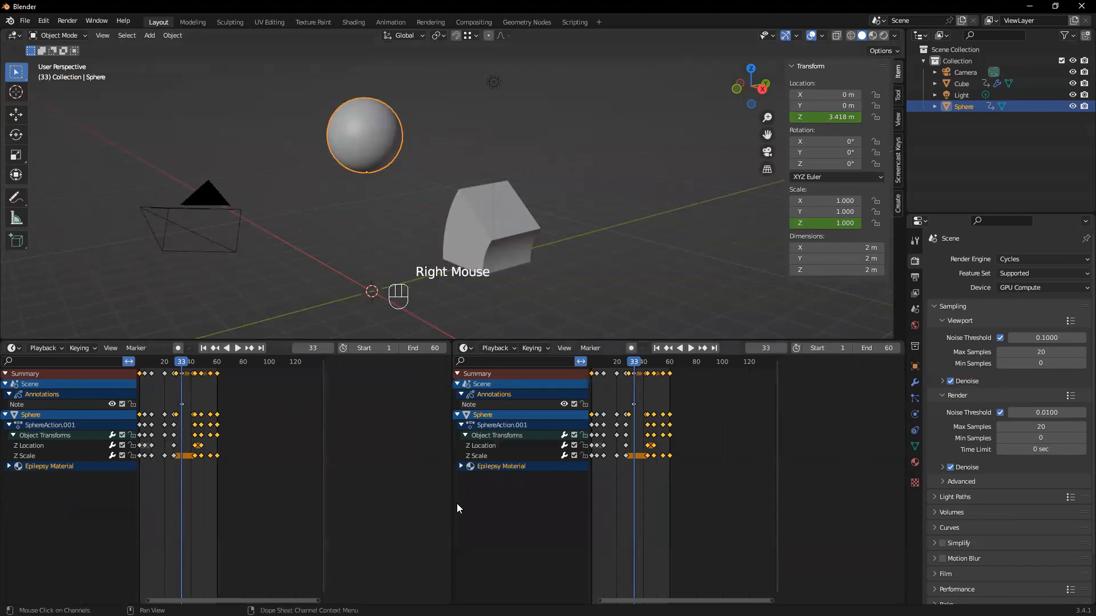
drag(451, 501, 481, 434)
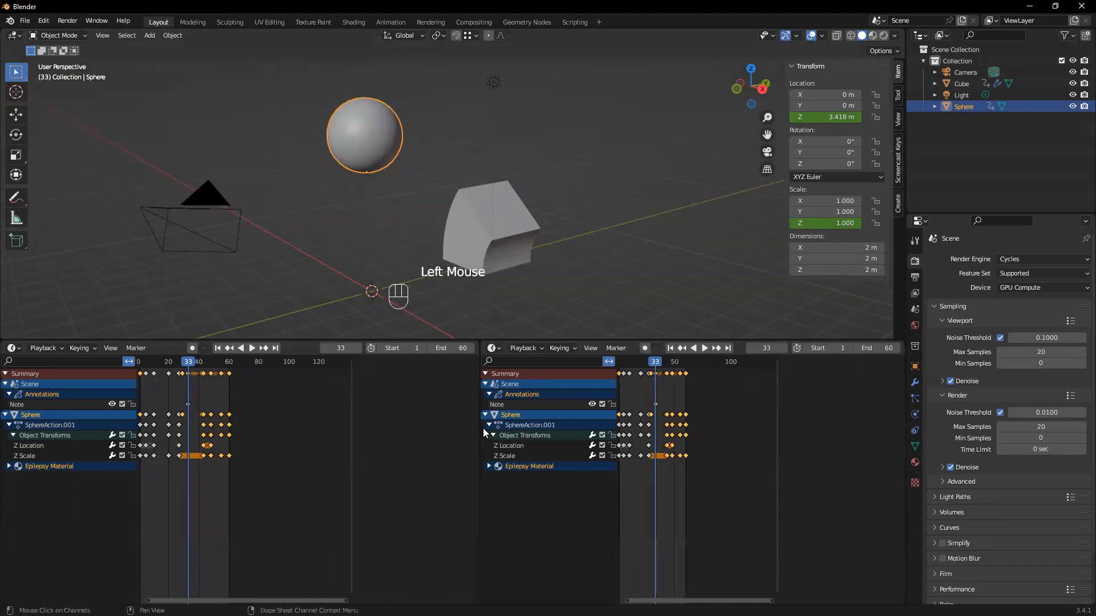
Switch the second timeline area to the Graph Editor
click(496, 351)
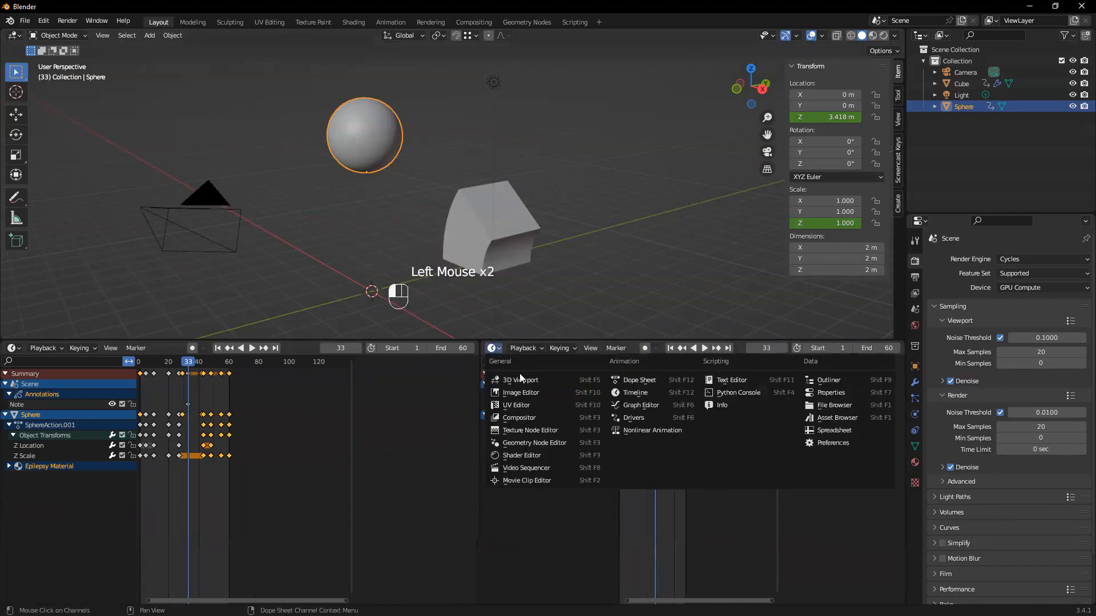
click(492, 350)
click(639, 405)
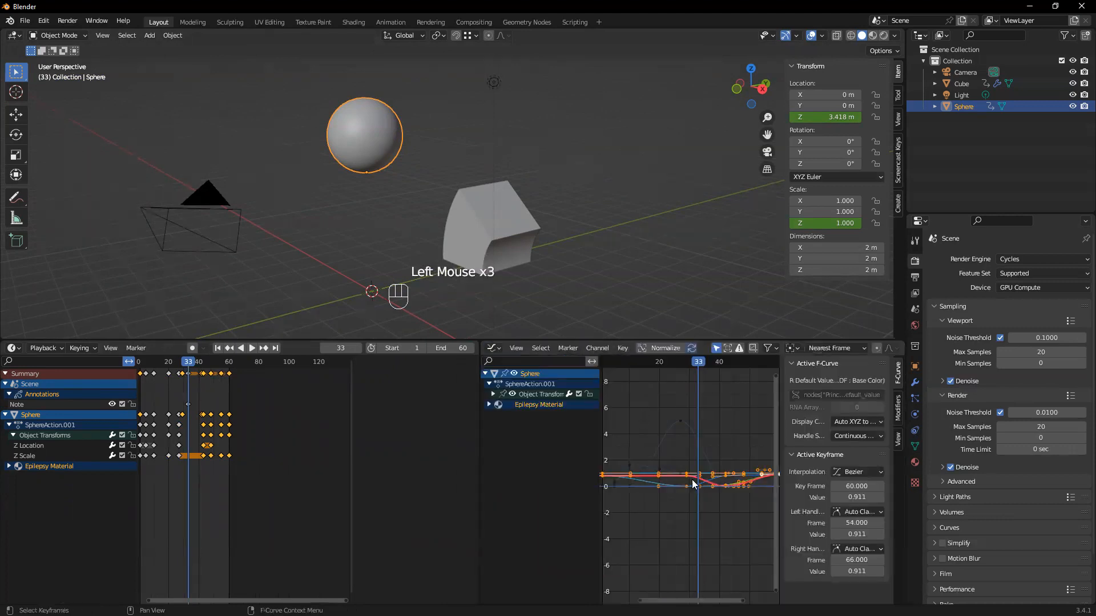
Go to frame 18 and expand the Epilepsy Material and its Shader Nodetree channels in the Graph Editor
scroll(651, 447, up, 1)
scroll(693, 365, up, 1)
drag(693, 366, 642, 381)
click(484, 405)
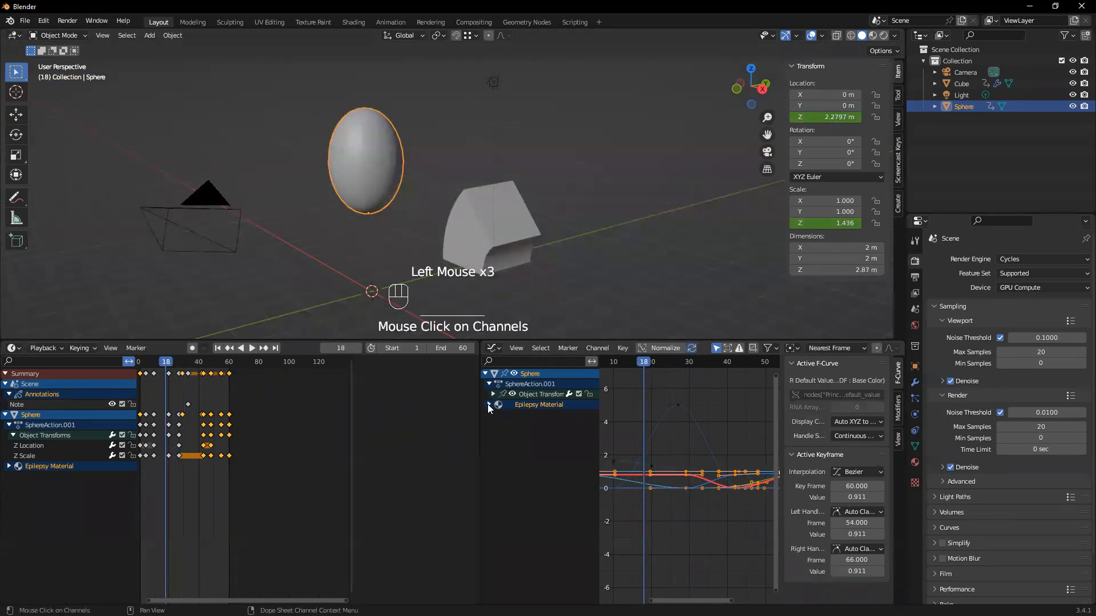
click(494, 415)
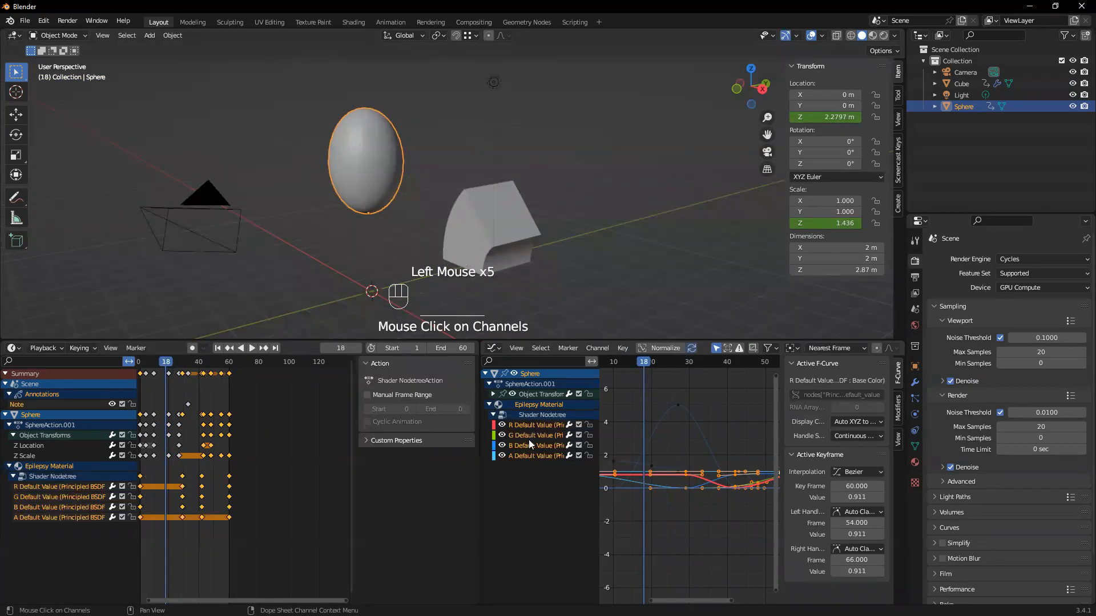
scroll(657, 459, up, 1)
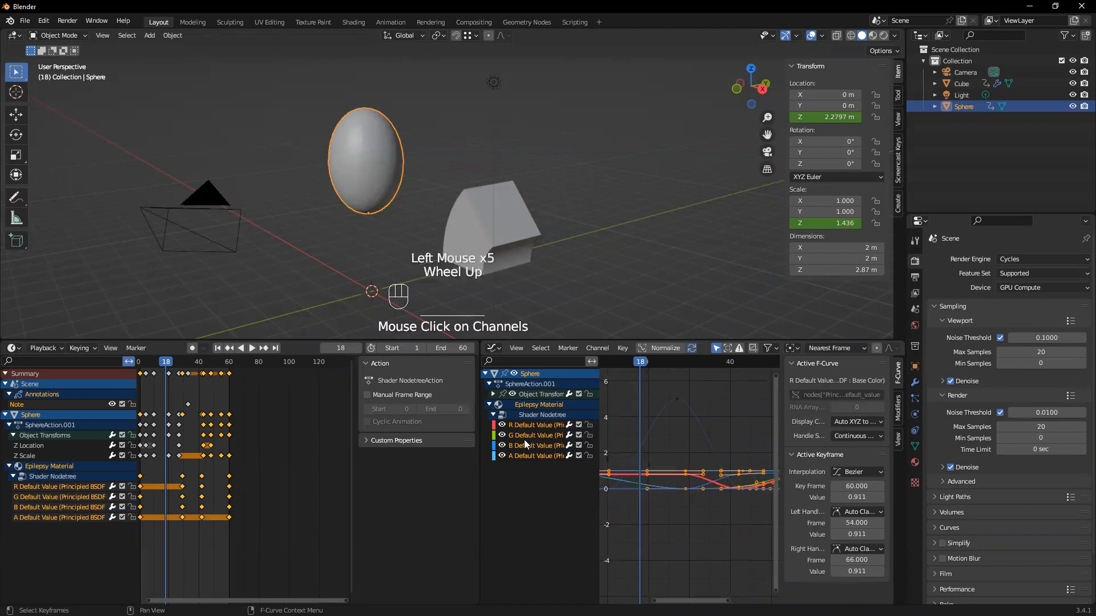
scroll(703, 431, up, 2)
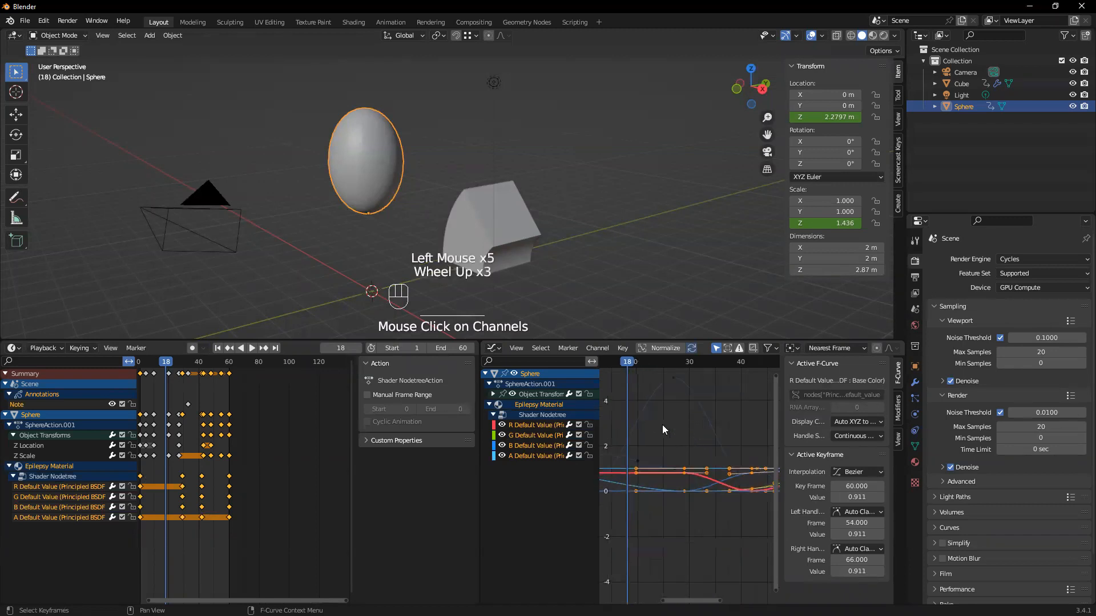
scroll(602, 425, up, 2)
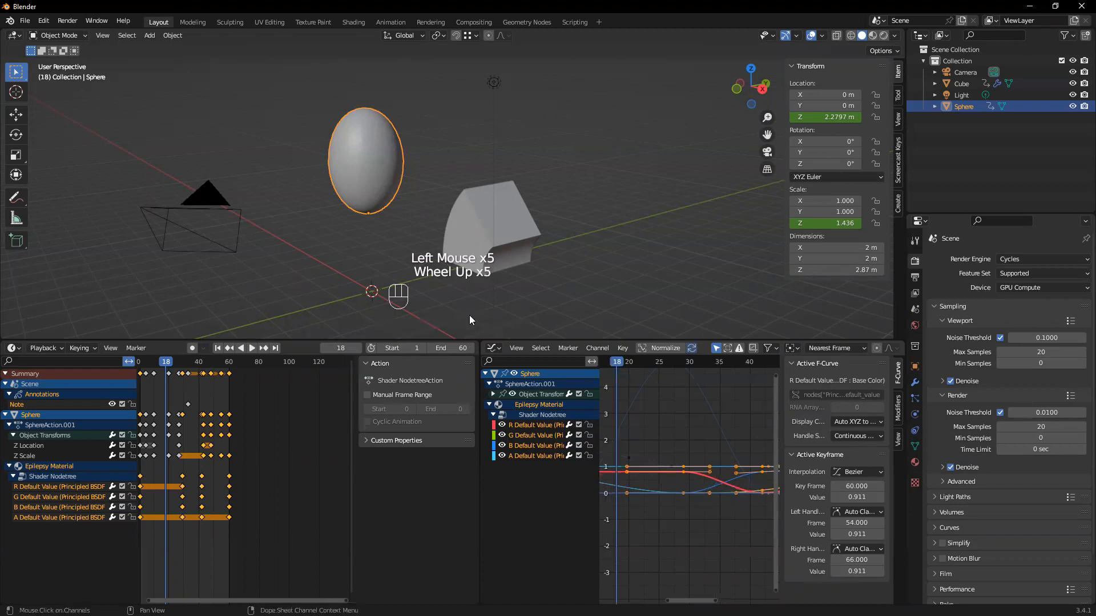
Scrub and briefly play the animation from the Graph Editor, stopping at frame 22
drag(620, 362, 759, 375)
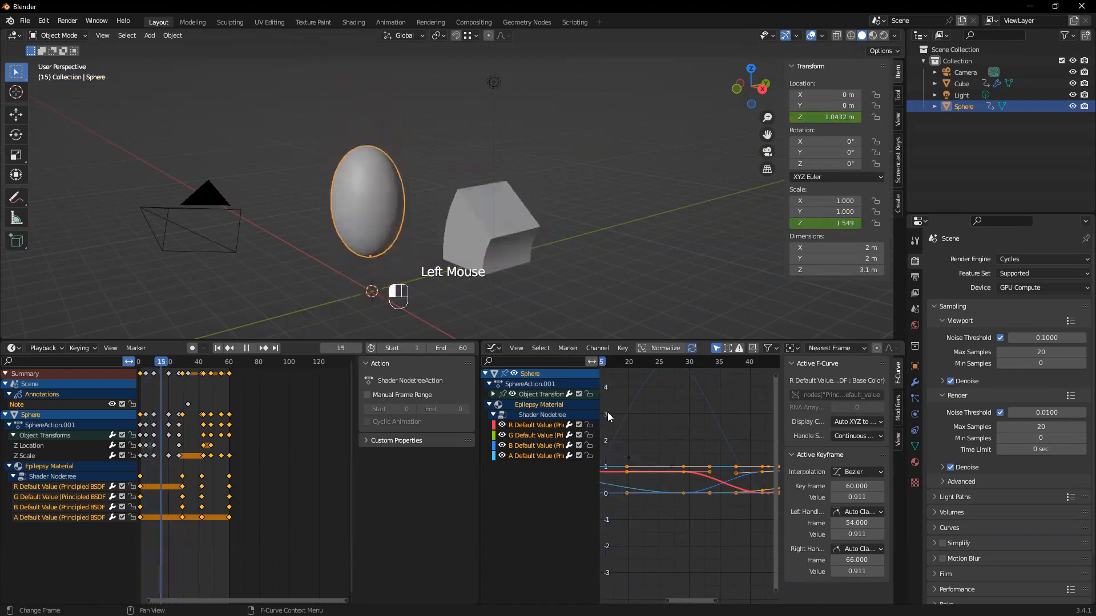
key(space)
click(639, 431)
Expand the Object Transforms channels and lock the material's R, G, B and A Default Value channels
click(492, 395)
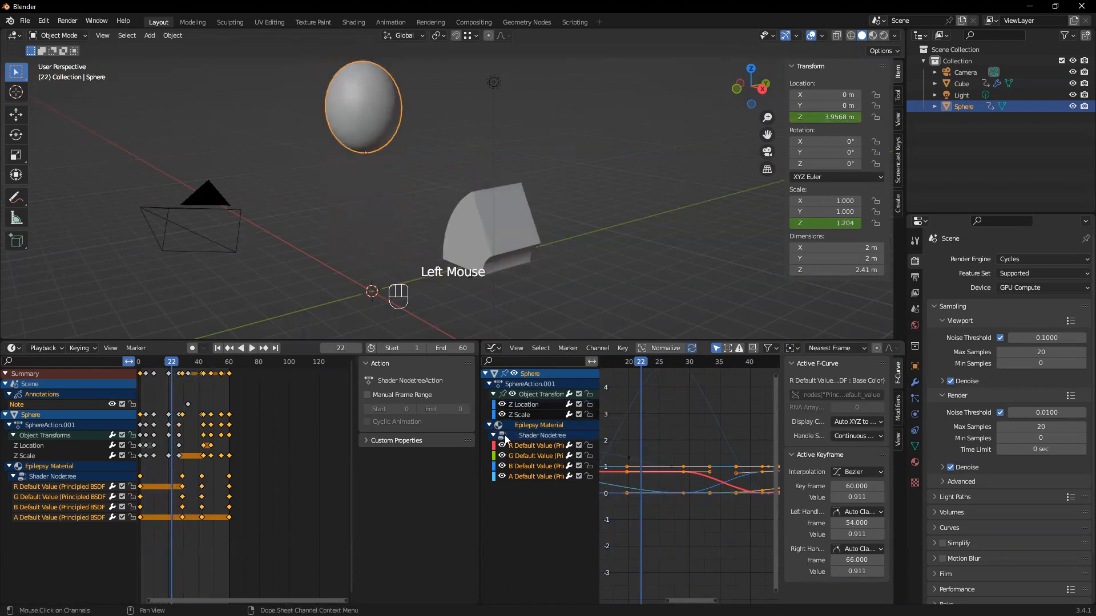
click(590, 448)
click(590, 456)
click(594, 467)
click(593, 475)
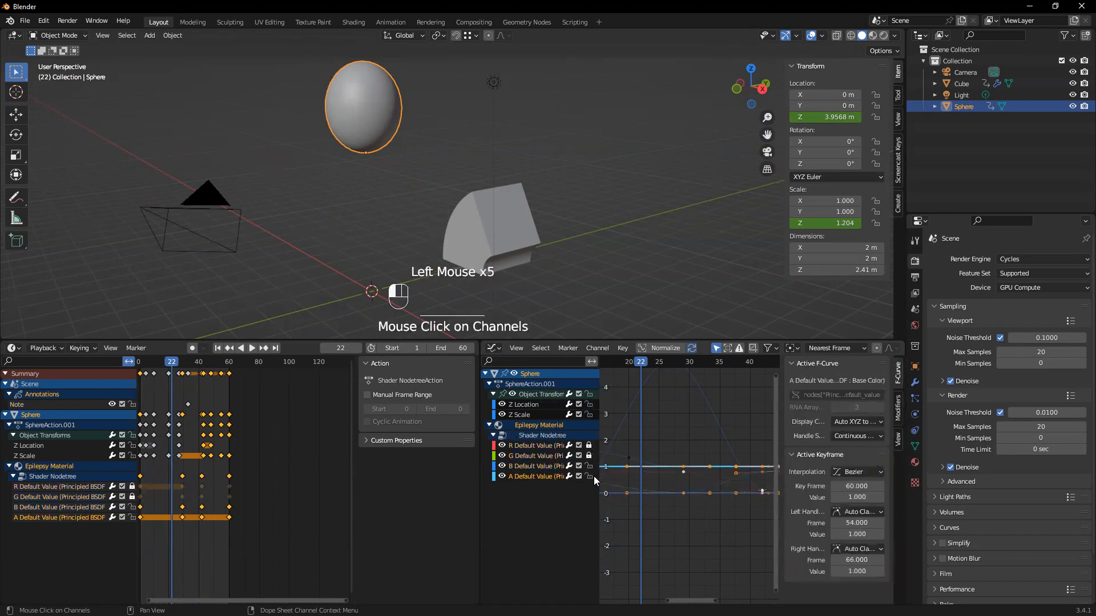
click(588, 465)
click(589, 476)
Hide the curves of the R, G, B and A Default Value channels in the Graph Editor
click(503, 445)
click(503, 456)
click(503, 466)
click(502, 477)
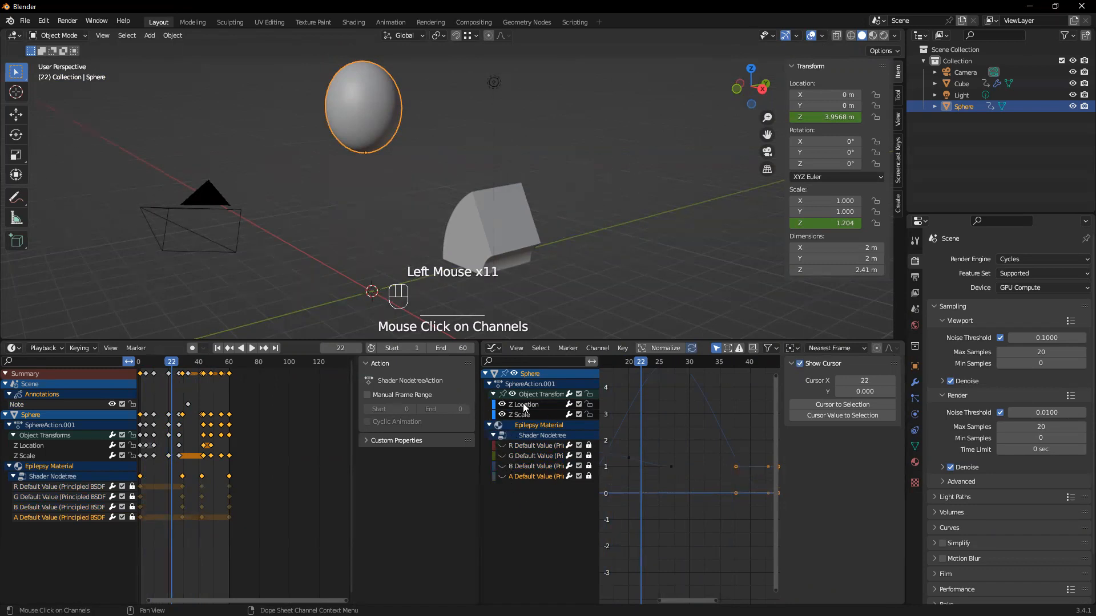
Widen the Graph Editor area, then hide and lock the Z Scale channel
drag(479, 401, 293, 408)
click(314, 414)
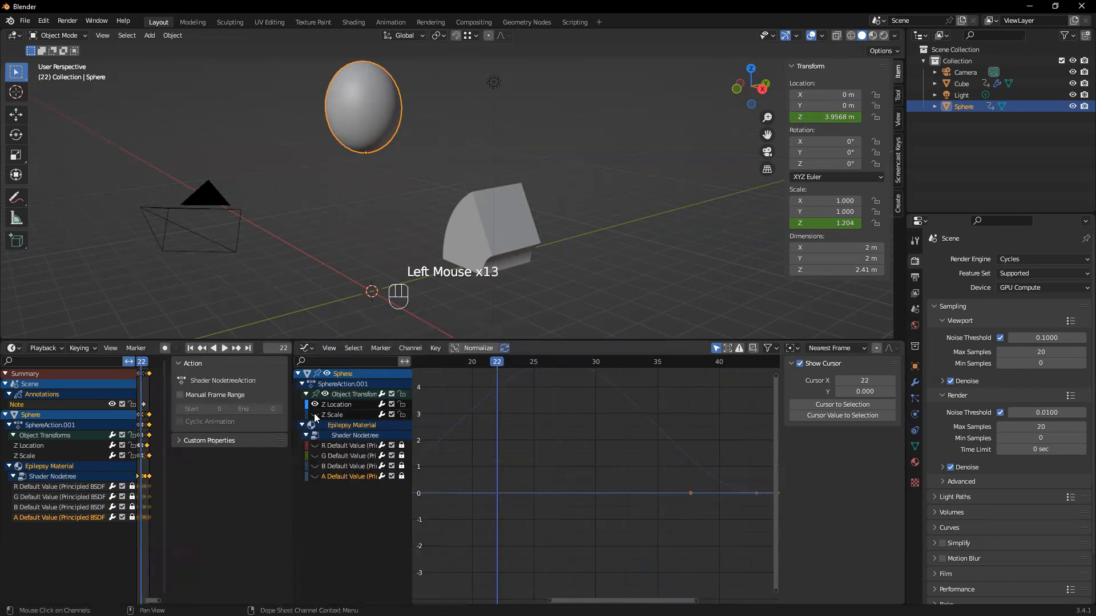
click(401, 417)
click(402, 413)
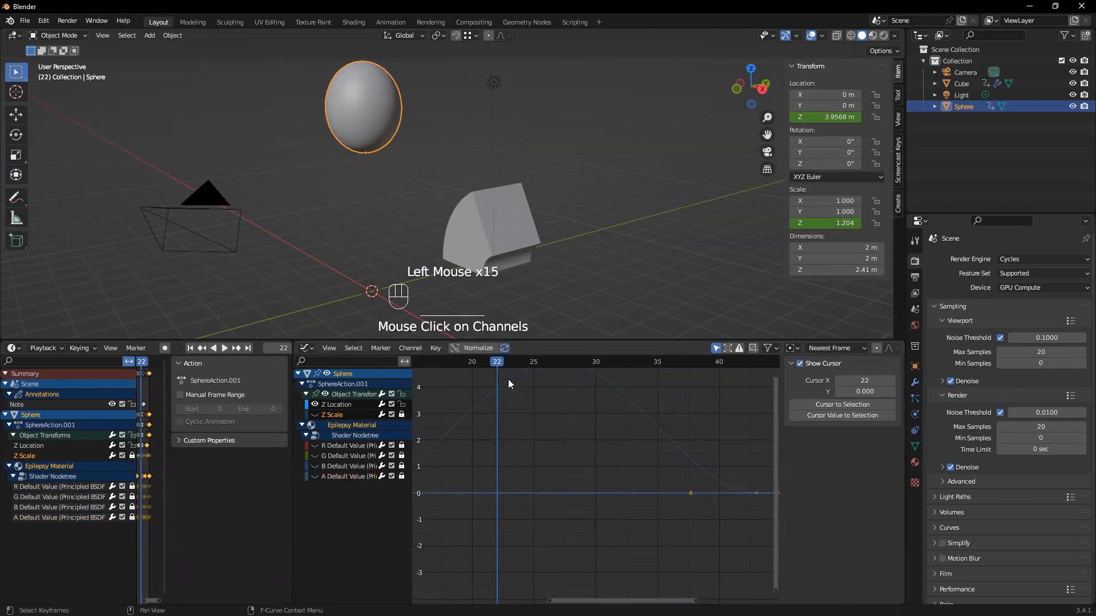
Select the Z Location channel and bring its whole bell-shaped curve into view
scroll(537, 413, up, 1)
scroll(502, 400, down, 2)
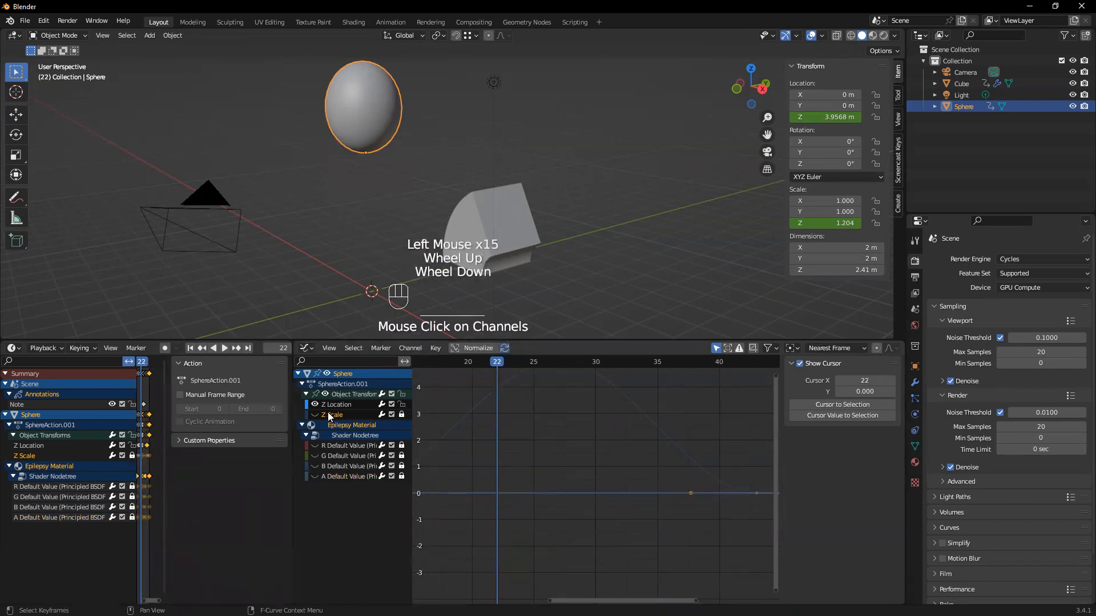
click(357, 404)
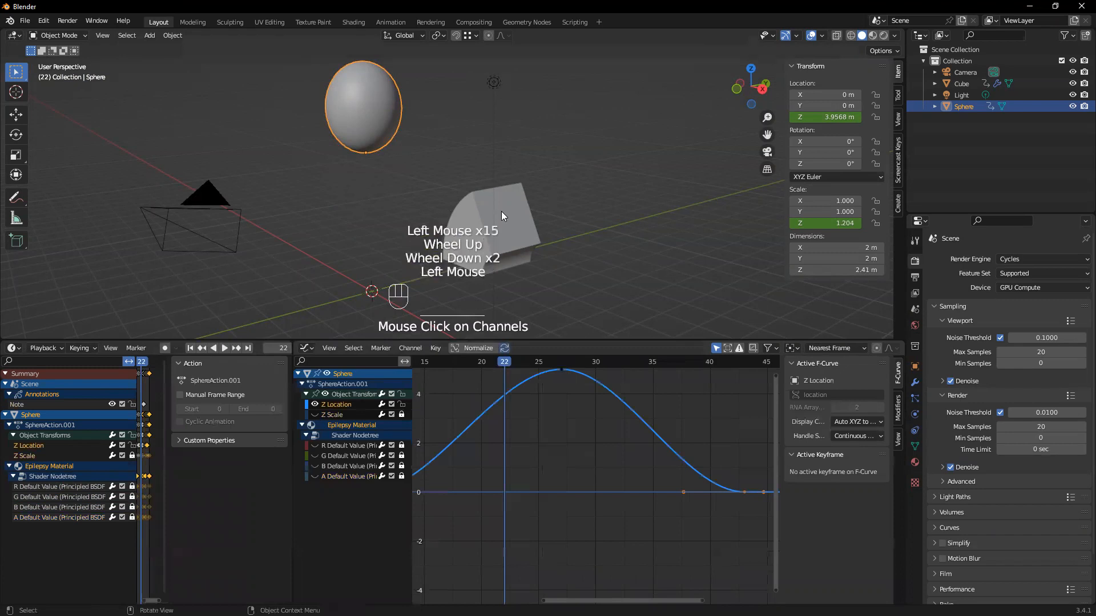
key(z)
mouse_move(645, 414)
middle_down()
mouse_move(660, 507)
mouse_move(672, 505)
middle_up()
scroll(619, 471, down, 2)
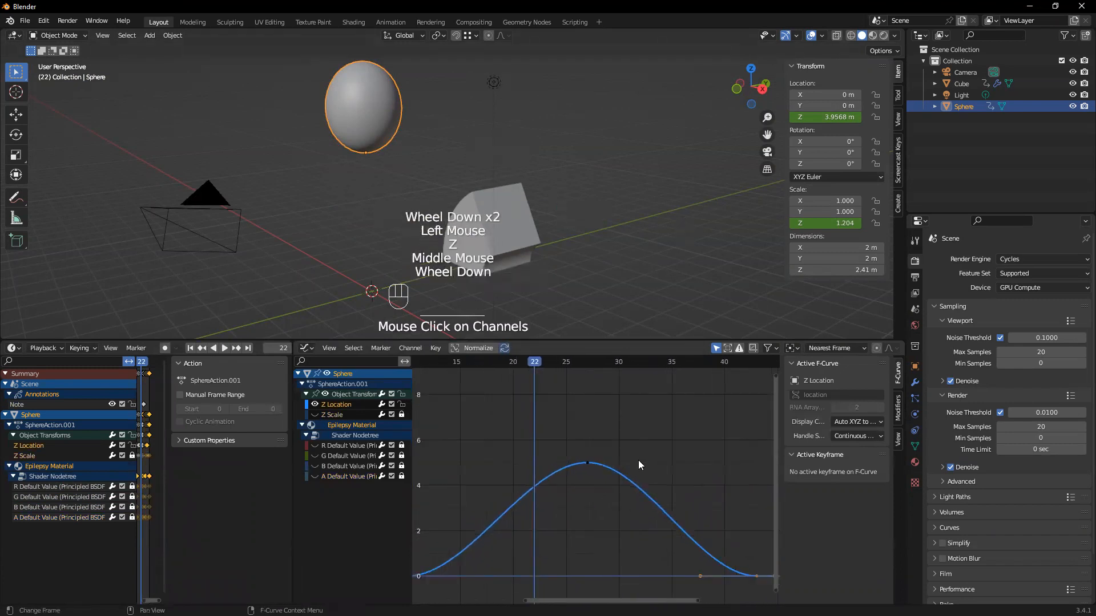
Scrub through the Z Location curve up to frame 43 to compare its slope with the sphere's rise and fall
drag(545, 370, 442, 483)
drag(606, 598, 529, 598)
drag(592, 372, 737, 407)
drag(554, 600, 646, 580)
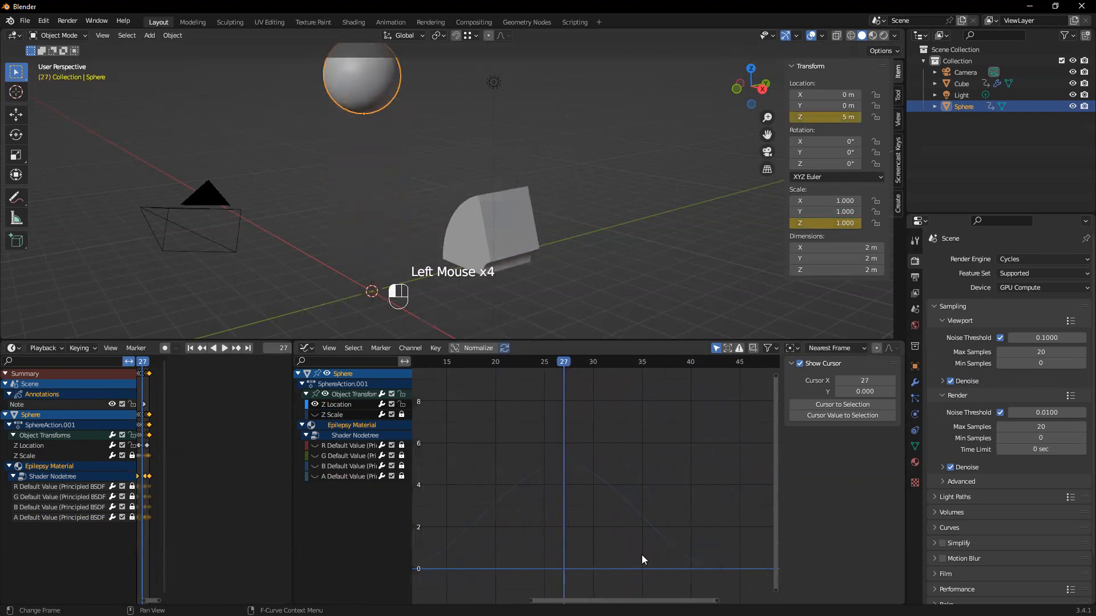
drag(564, 364, 720, 481)
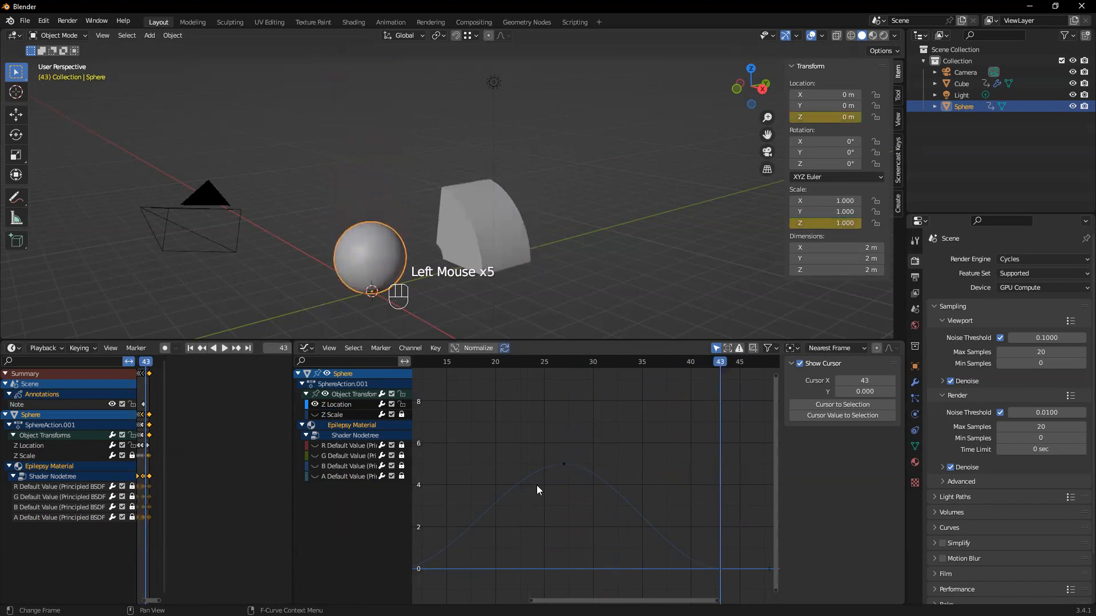
Select the Z Location peak keyframe at frame 27 and move the current frame to 24
click(564, 464)
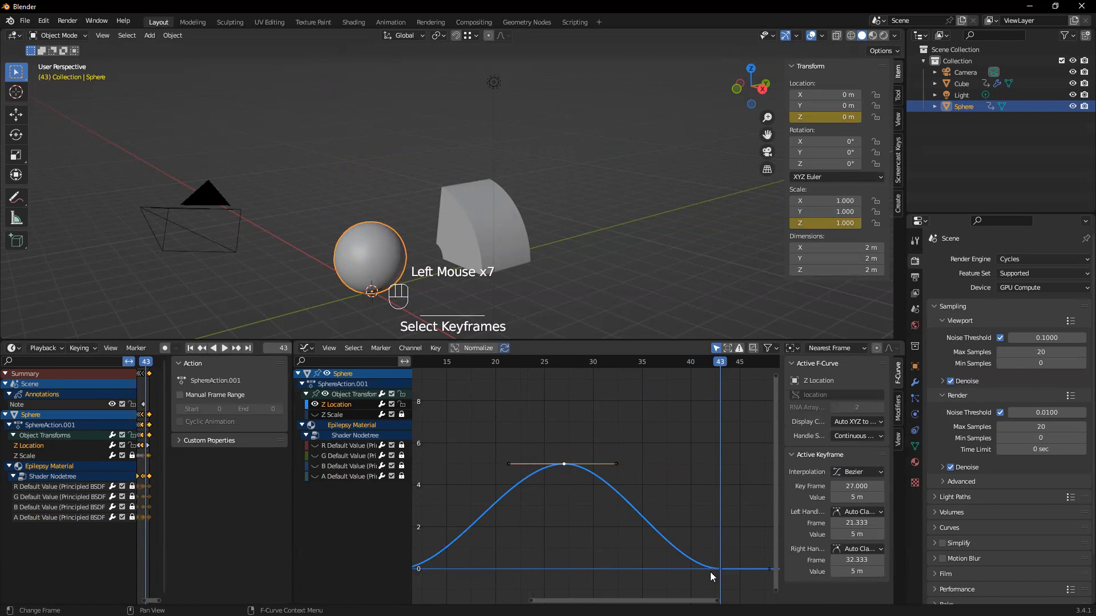
drag(725, 362, 539, 461)
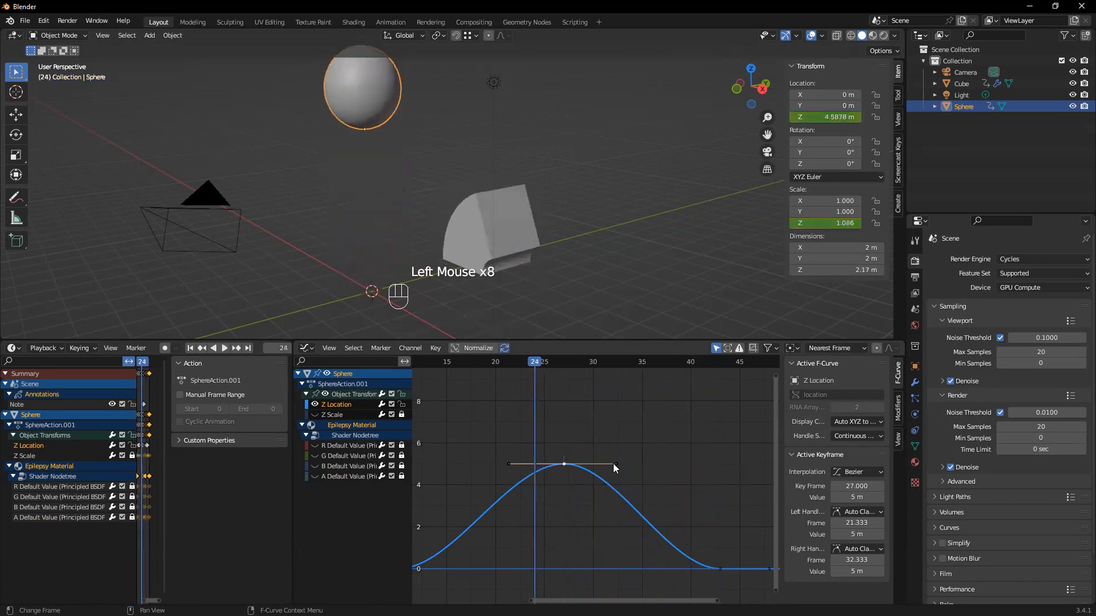
Try to tilt the right handle of the frame 27 keyframe slightly downward
click(615, 464)
drag(618, 462, 616, 477)
key(ctrl+z)
Raise the left handle of the frame 27 Z Location keyframe to about frame 22.7 and 6.8 m
middle_drag(671, 493, 537, 459)
click(508, 463)
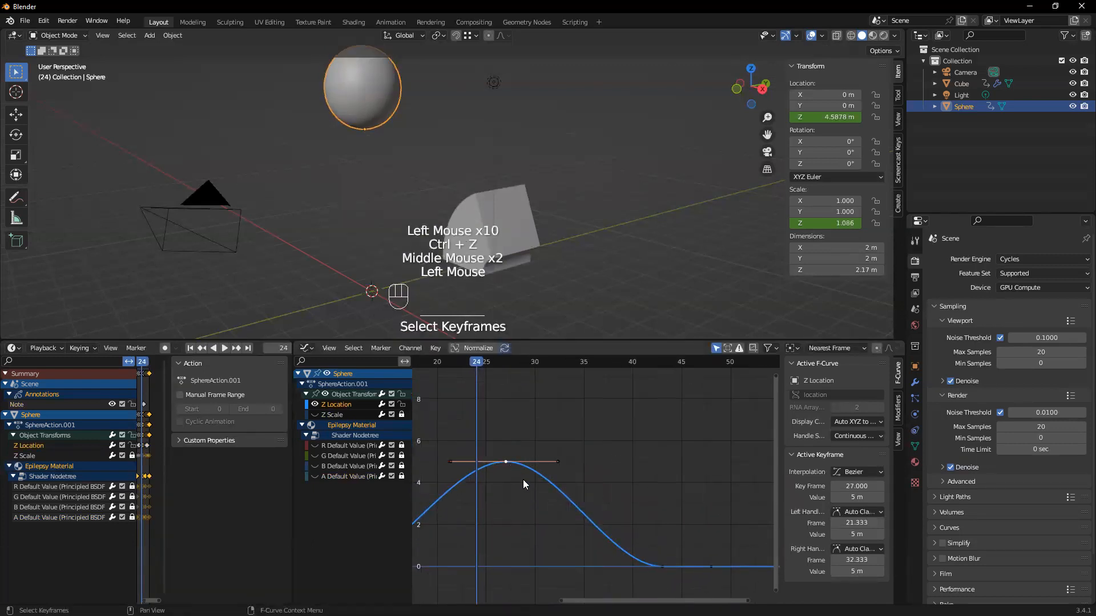
drag(452, 462, 467, 420)
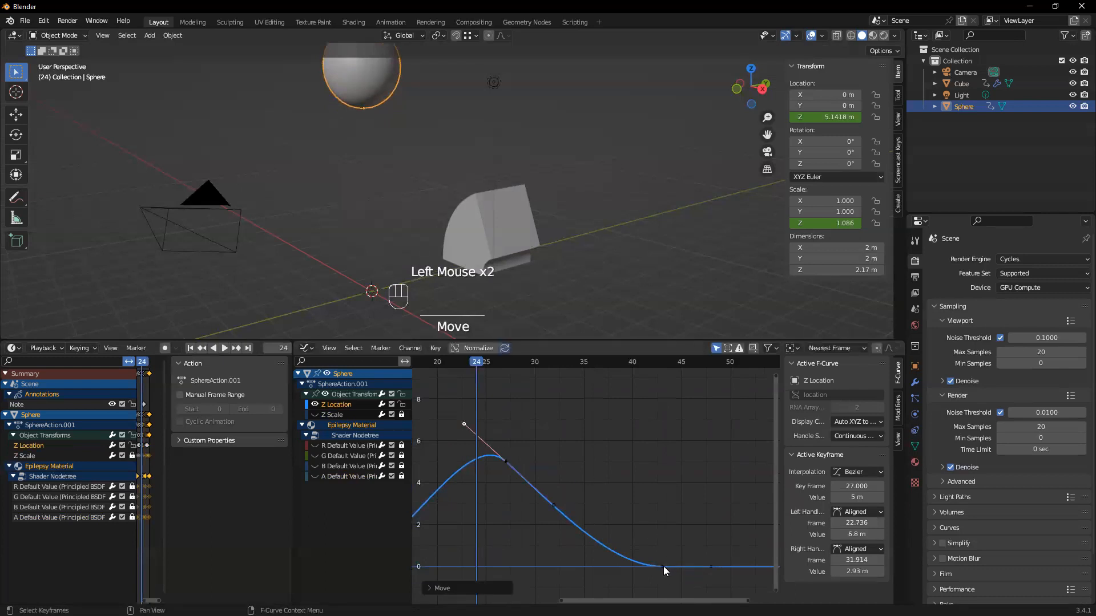
Raise the left handle of the frame 43 Z Location keyframe to about frame 38.8 and 1.17 m, and play the animation
click(663, 566)
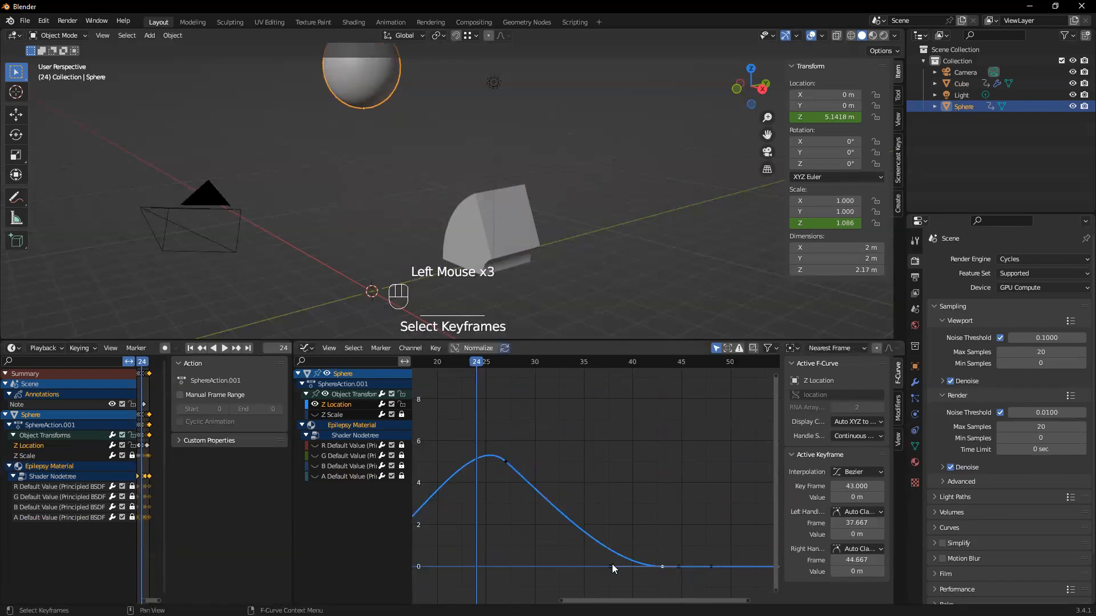
drag(611, 566, 620, 542)
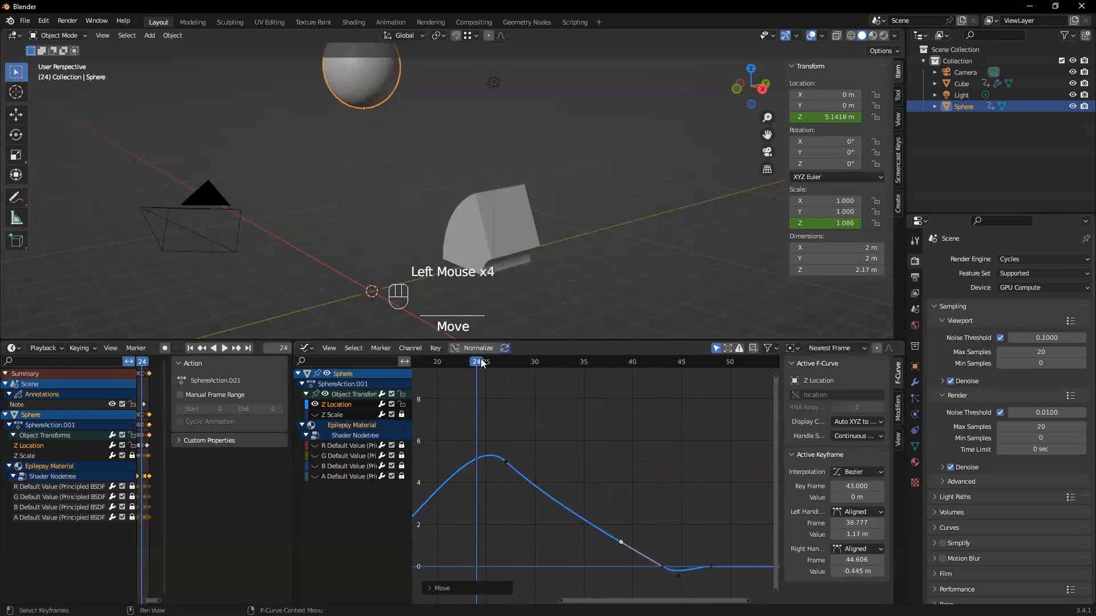
click(202, 348)
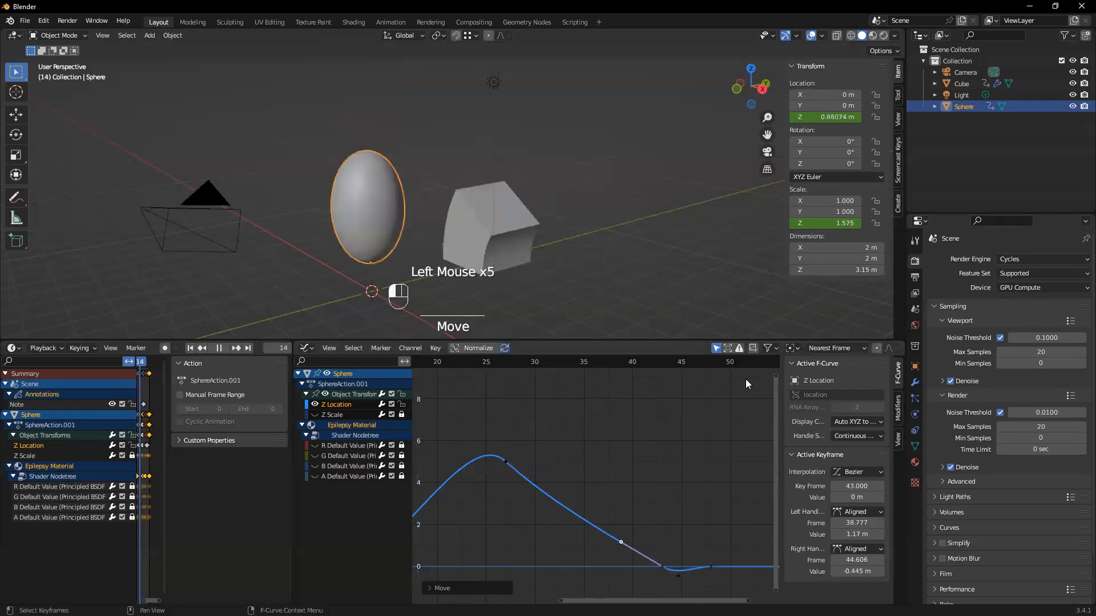
click(201, 348)
click(224, 348)
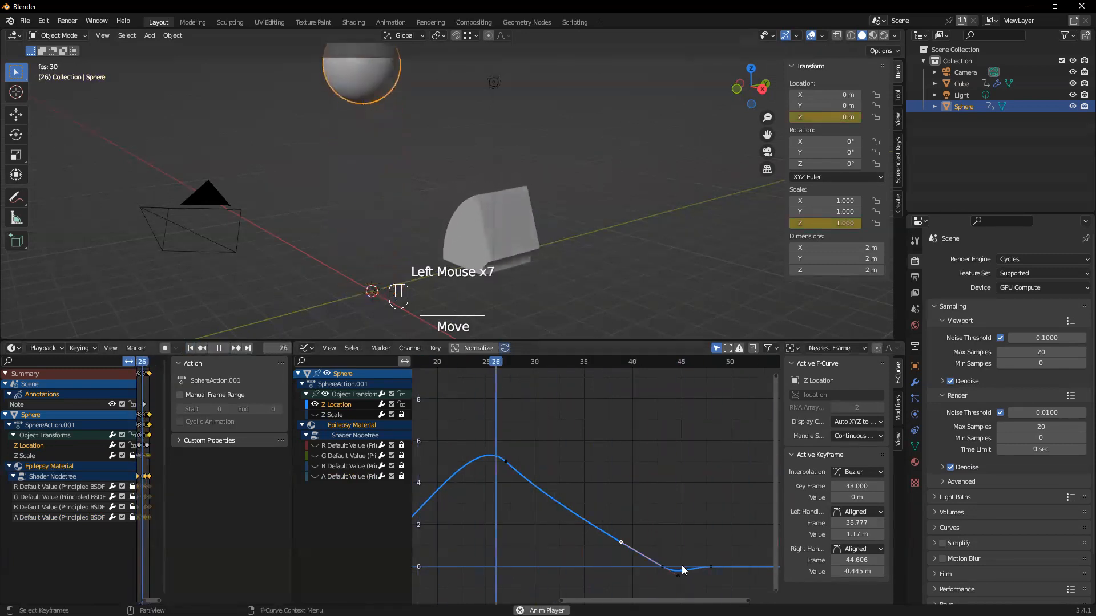
key(ctrl+z)
click(216, 350)
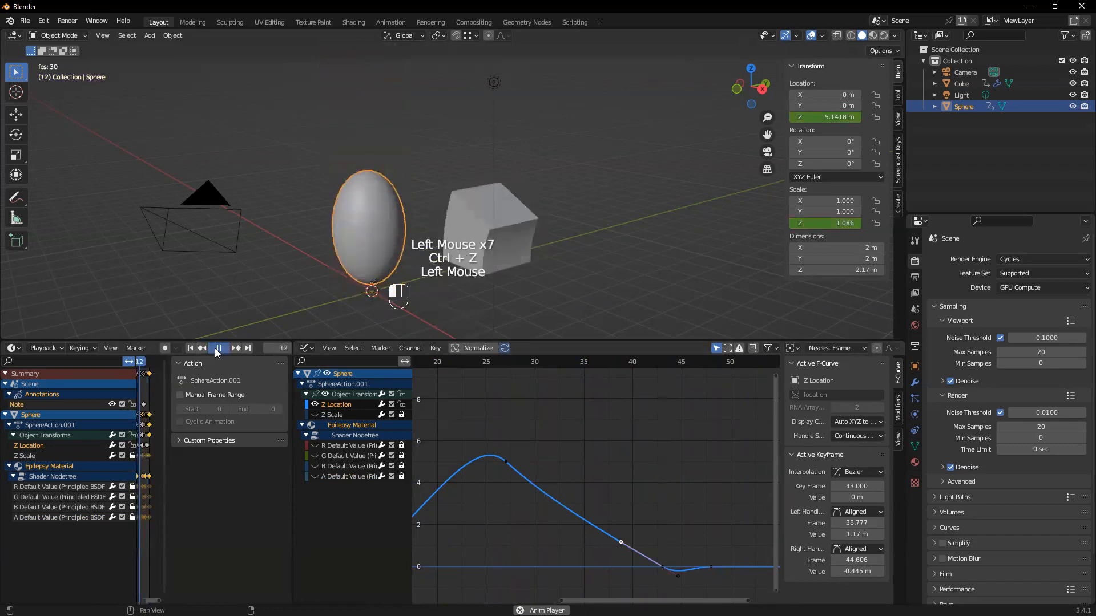
click(191, 348)
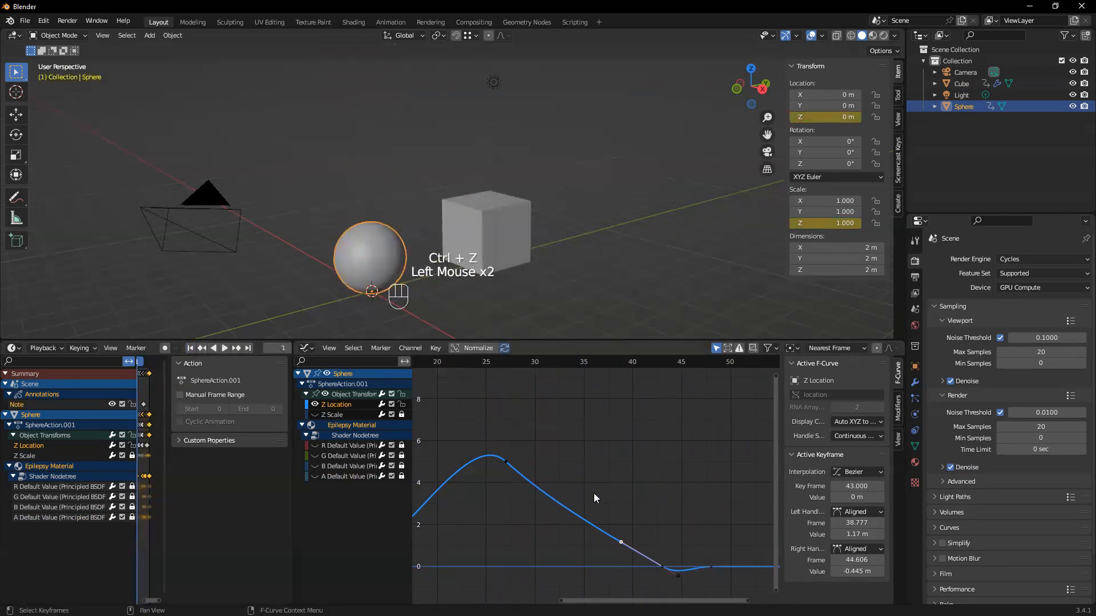
Undo the handle edits on the frame 43 and frame 27 Z Location keyframes
key(ctrl+z)
key(ctrl+z)
key(ctrl+z)
key(ctrl+z)
key(ctrl+z)
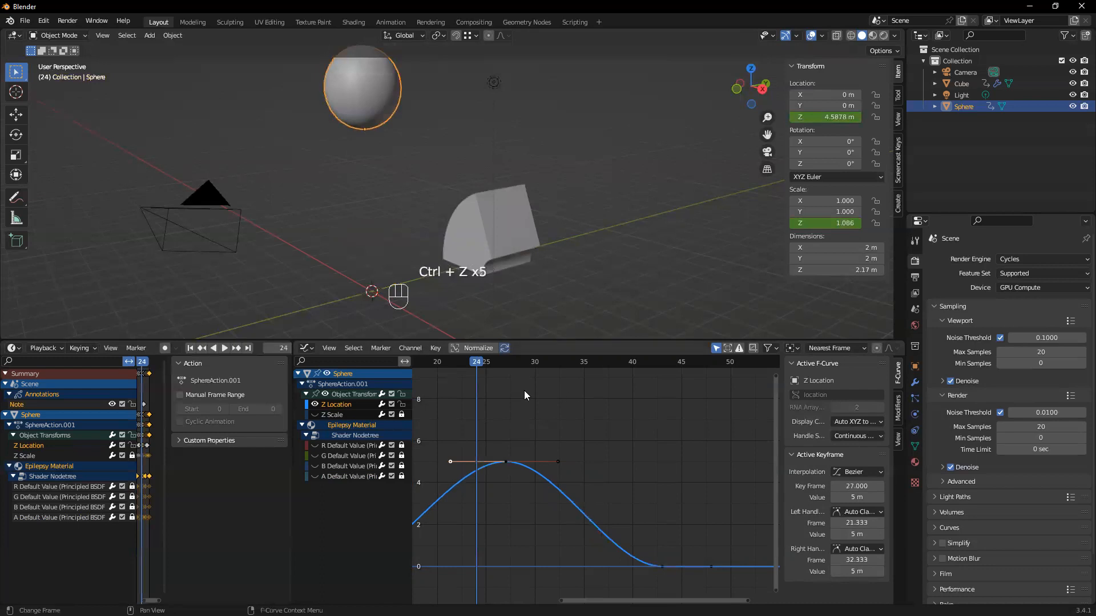
Scrub between frames 24 and 28 to examine how the sphere's motion eases around the Z Location peak
drag(471, 366, 506, 369)
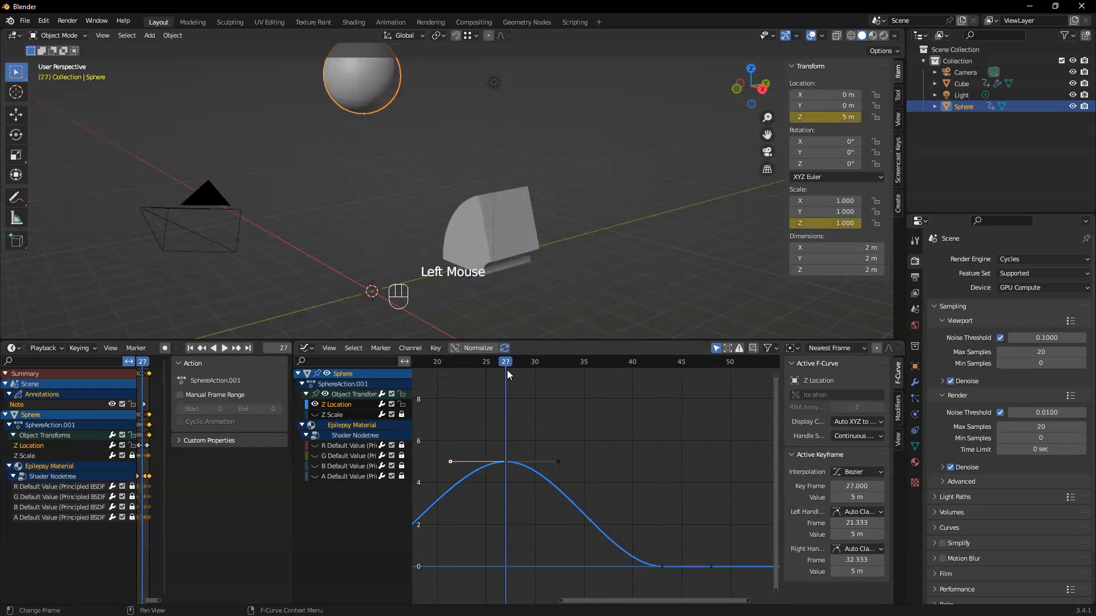
double_click(514, 361)
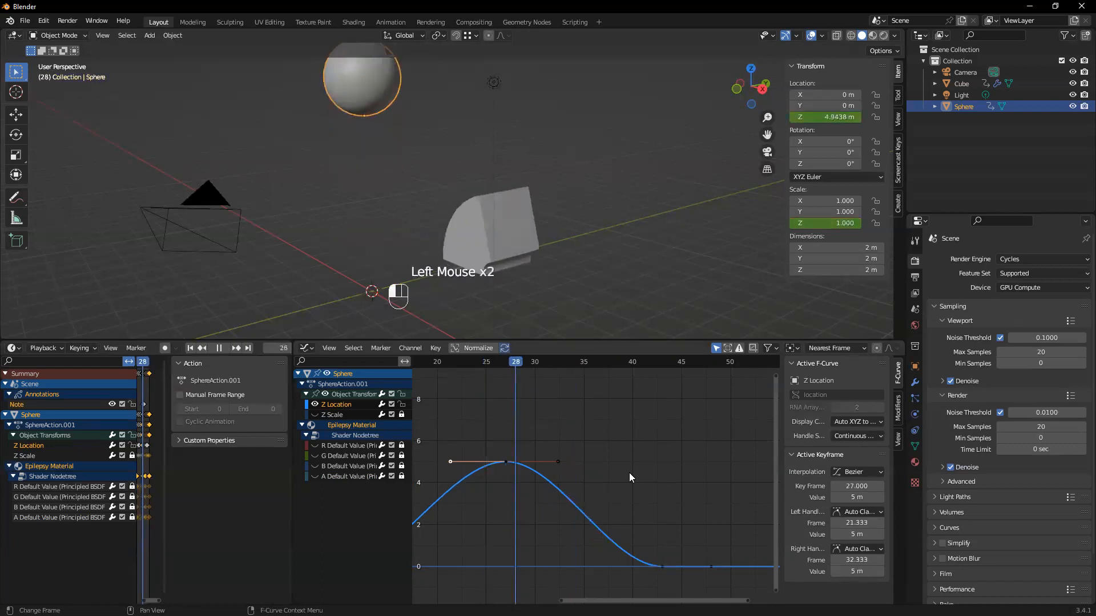
drag(549, 478, 504, 482)
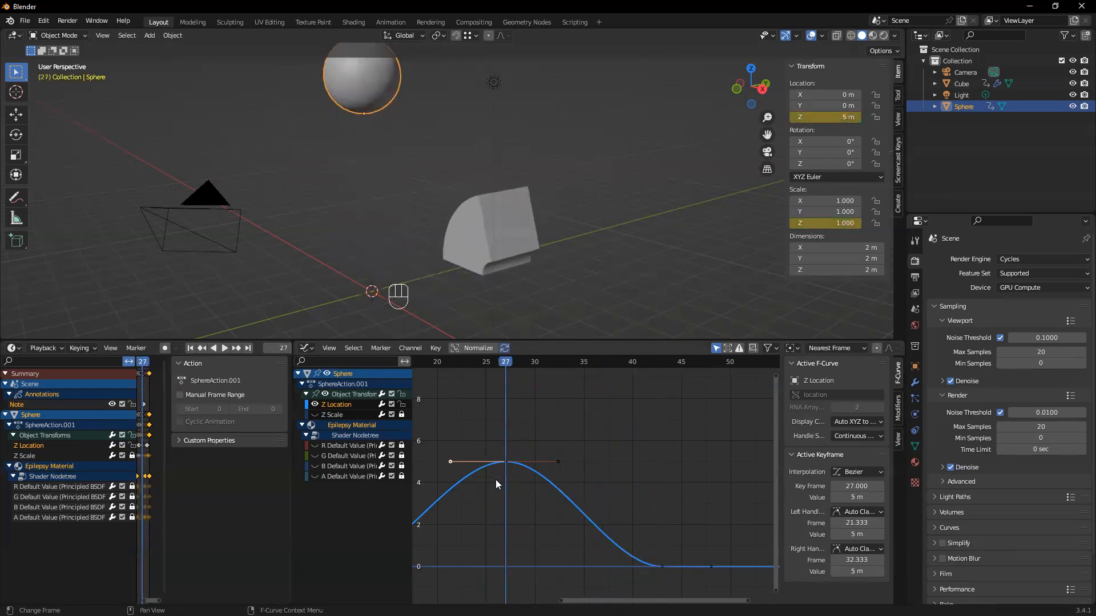
drag(507, 362, 487, 370)
click(496, 432)
drag(495, 432, 504, 484)
Select the Z Location keyframes at frames 27 and 43 and set their interpolation to Linear
drag(505, 366, 669, 583)
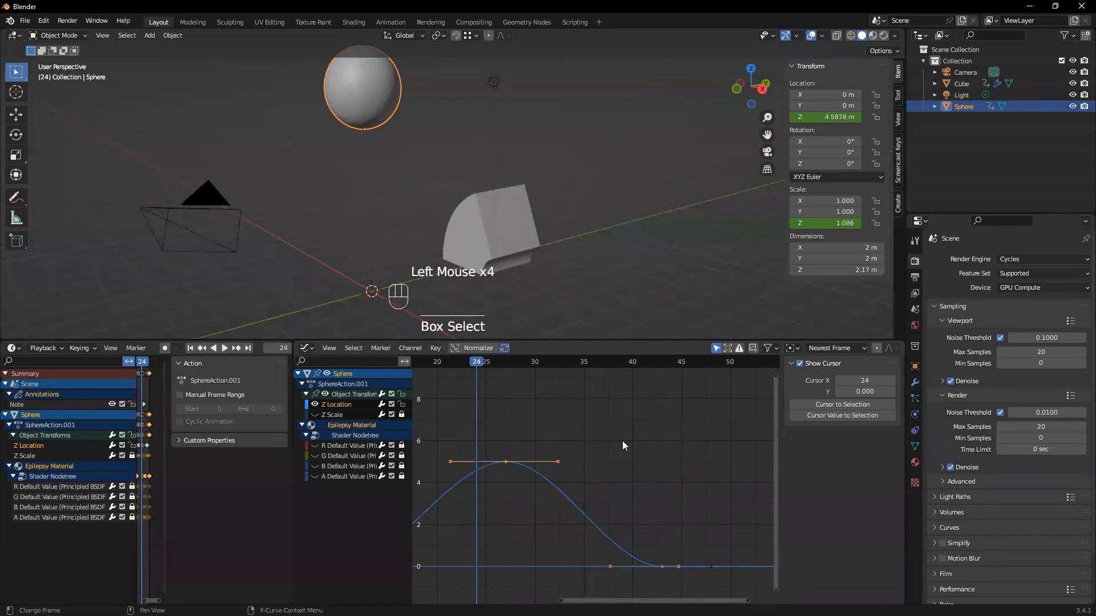
key(t)
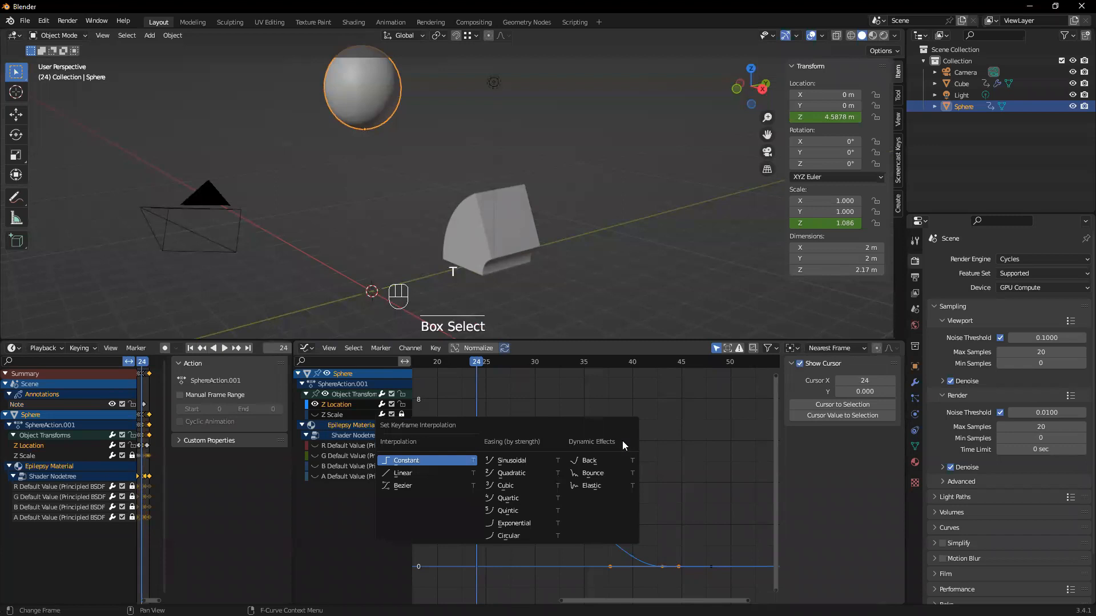
click(420, 473)
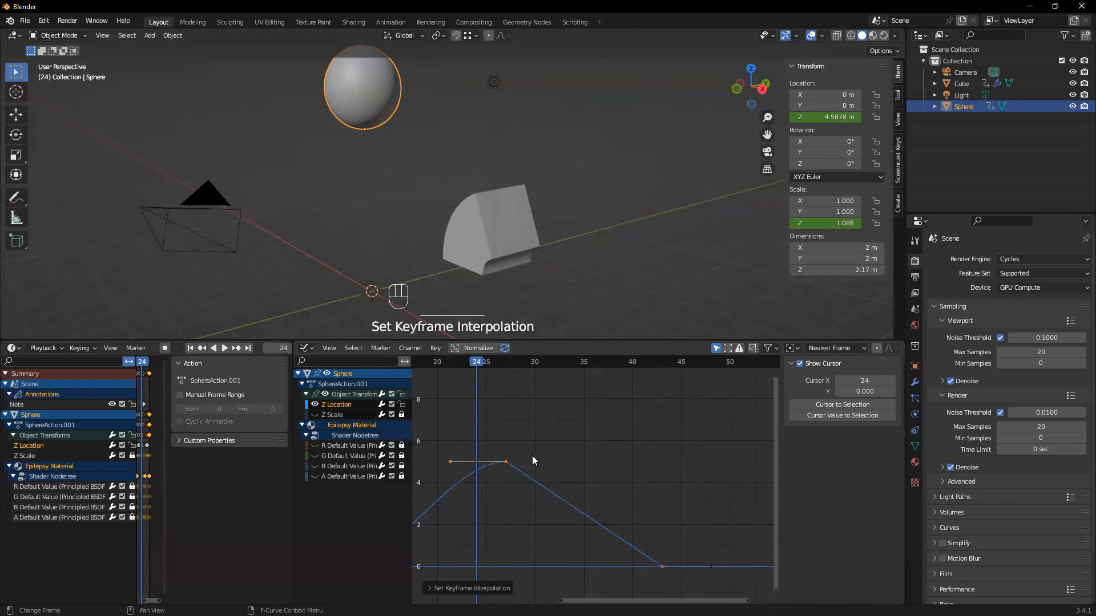
Play the animation from the first frame to check the sphere's fall with linear interpolation
drag(479, 370, 416, 396)
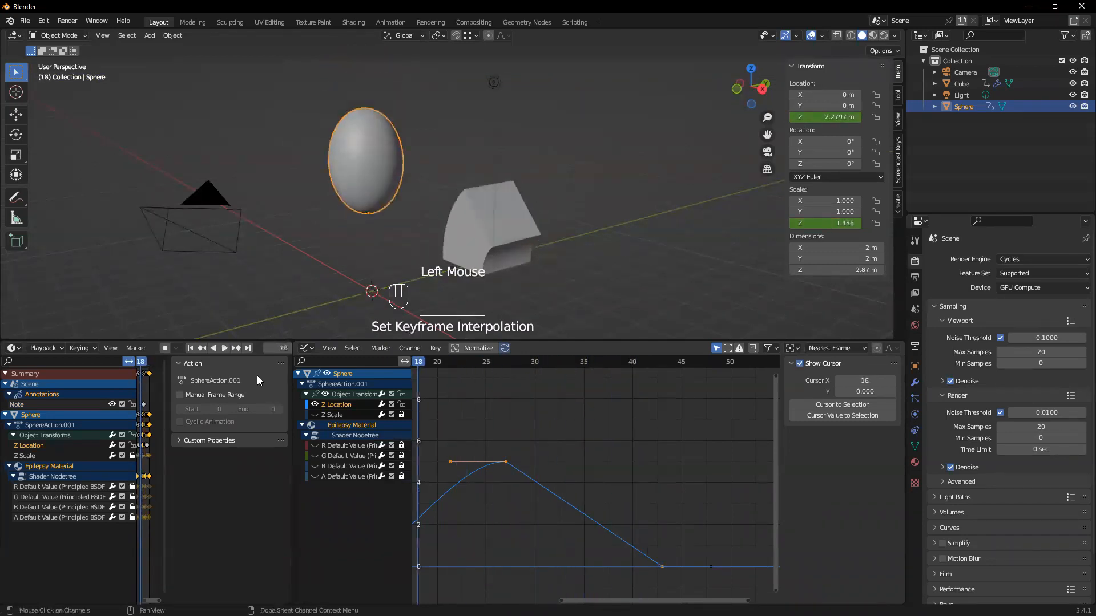
click(191, 348)
click(223, 348)
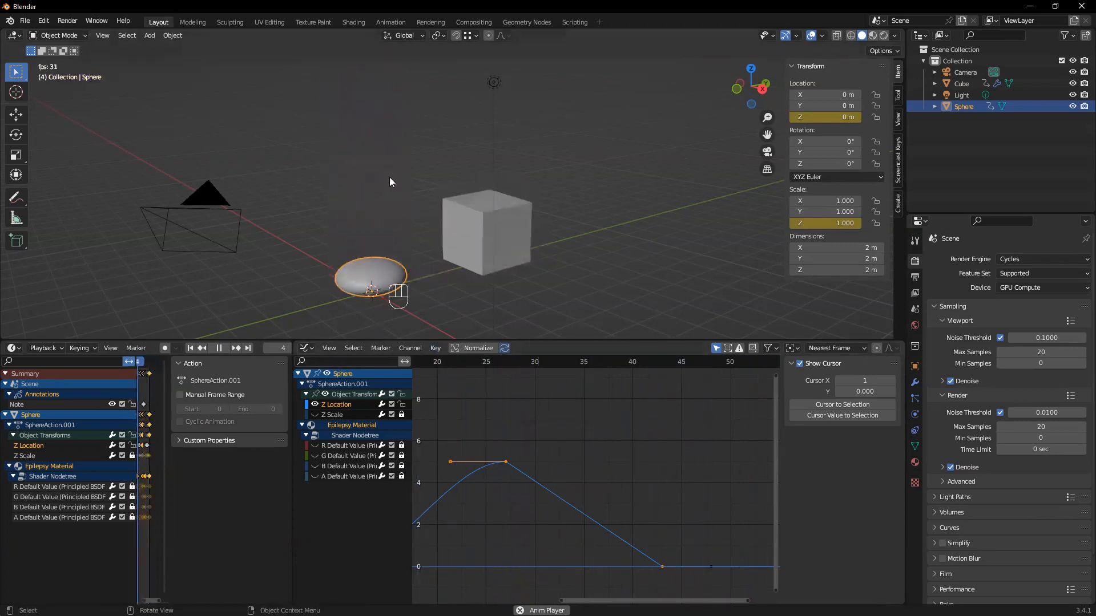
click(219, 348)
Resize the Dope Sheet and Graph Editor areas while scrubbing the animation to frame 34 and back to frame 31
click(290, 506)
drag(290, 505, 734, 534)
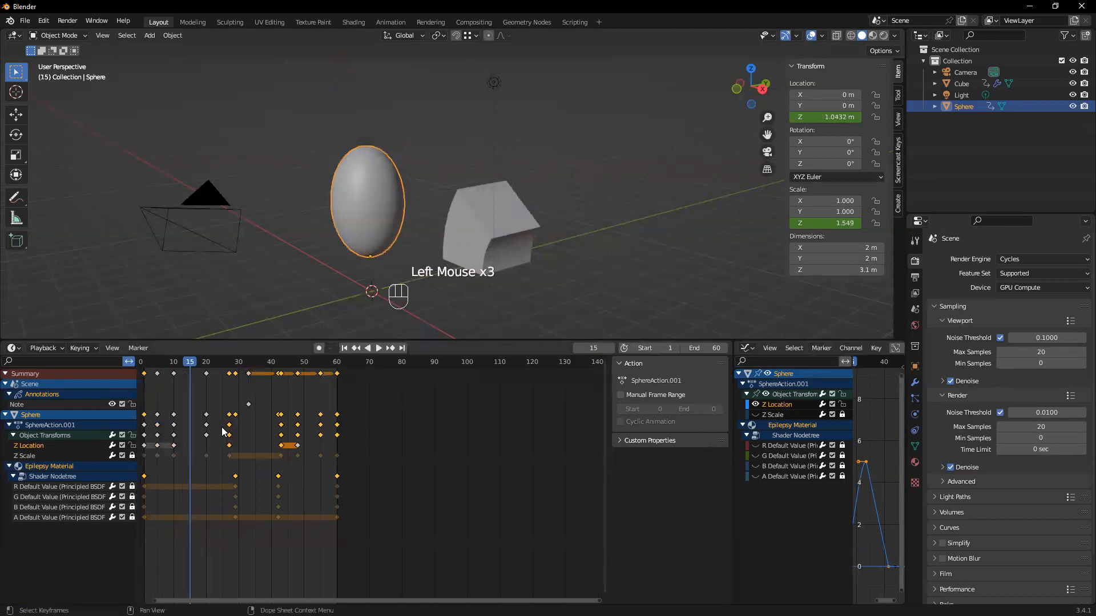
mouse_move(184, 368)
mouse_down()
mouse_move(209, 365)
mouse_move(207, 390)
mouse_move(280, 386)
mouse_move(221, 395)
mouse_move(251, 395)
mouse_up()
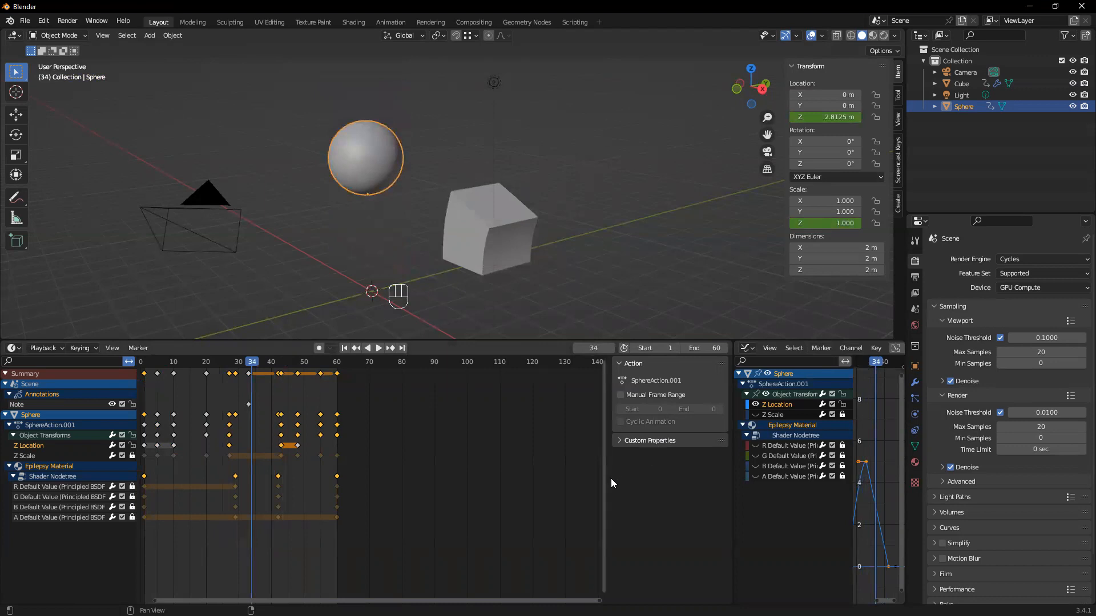
drag(605, 479, 533, 479)
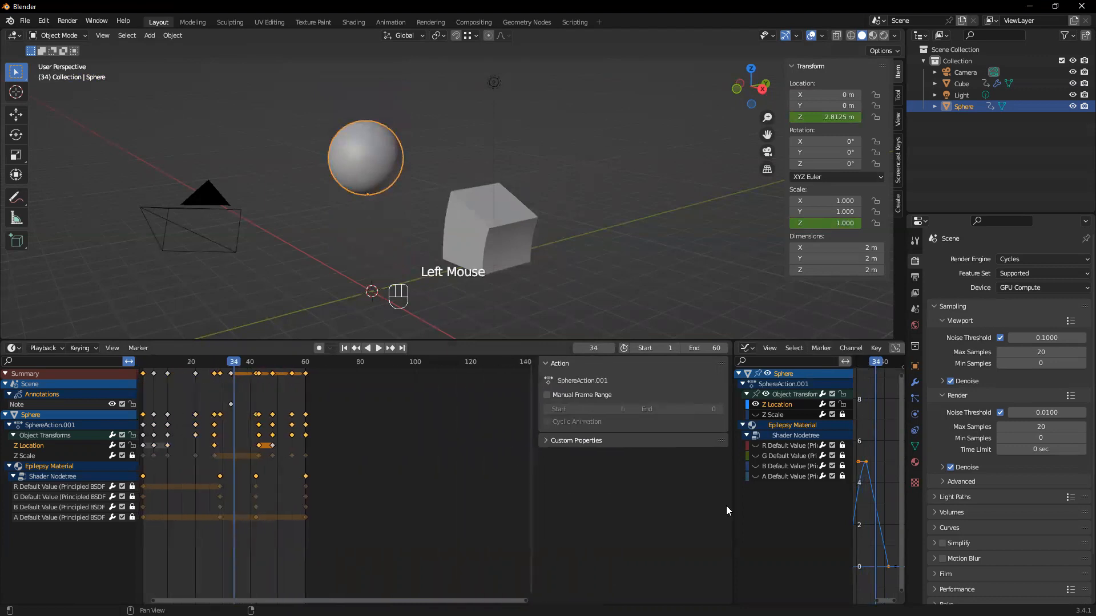
drag(731, 506, 410, 506)
drag(637, 368, 619, 414)
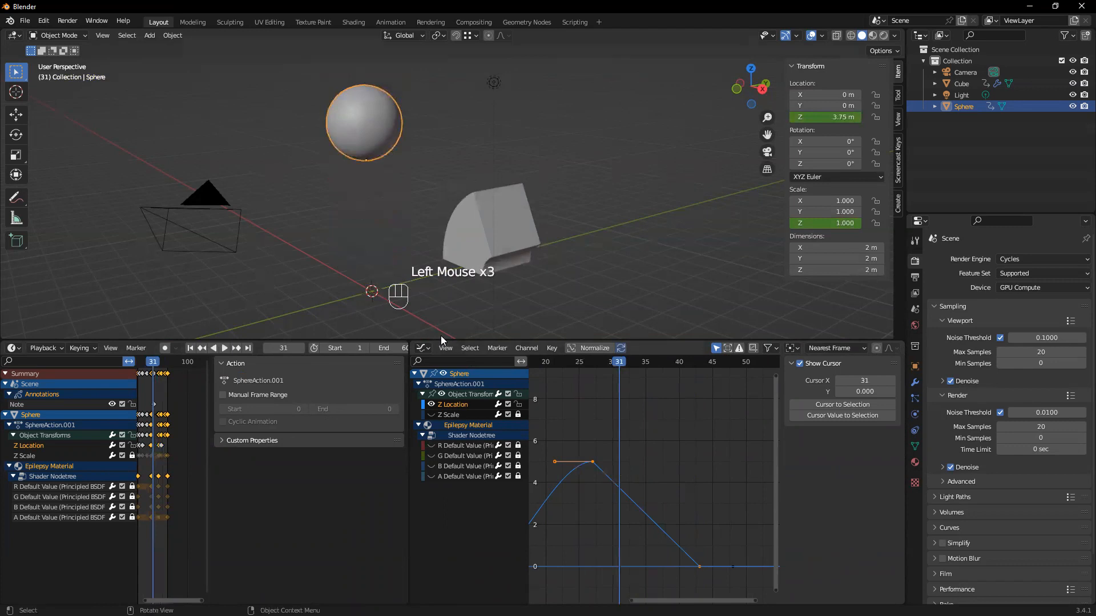
Join the two lower areas so the Dope Sheet replaces the Graph Editor
right_click(409, 497)
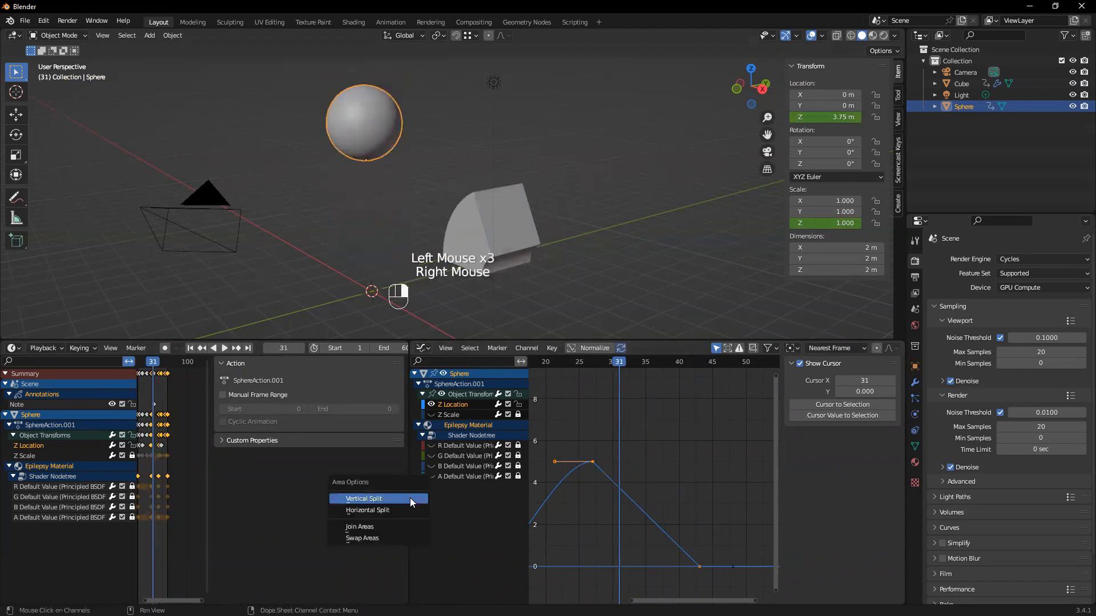
click(382, 527)
click(565, 524)
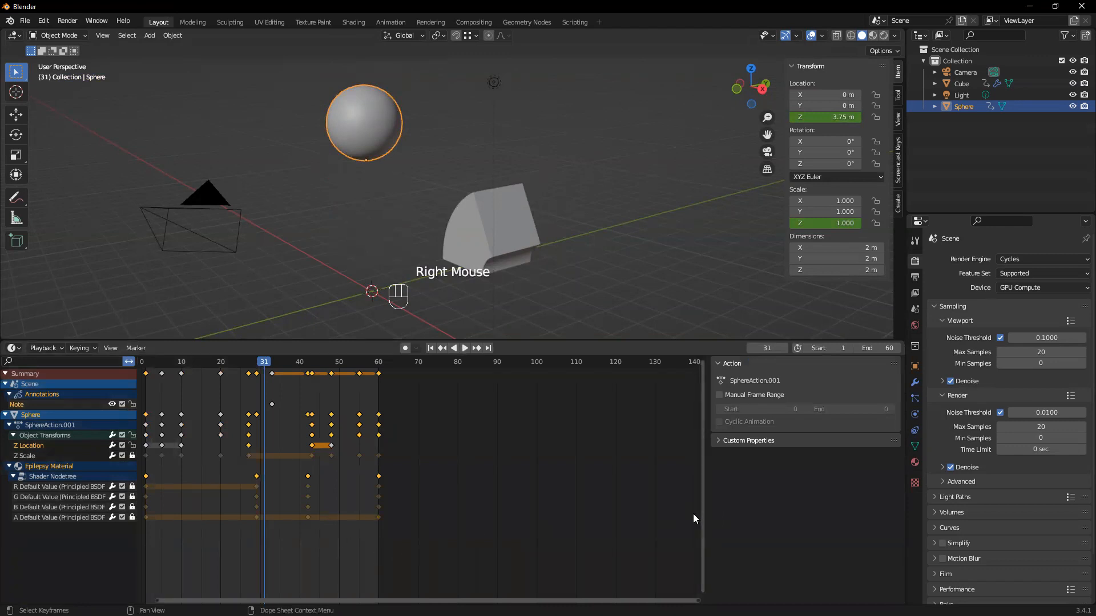
Set the animation's end frame to 100 and narrow the Dope Sheet's sidebar to enlarge the keyframe area
click(879, 348)
text(100)
key(Return)
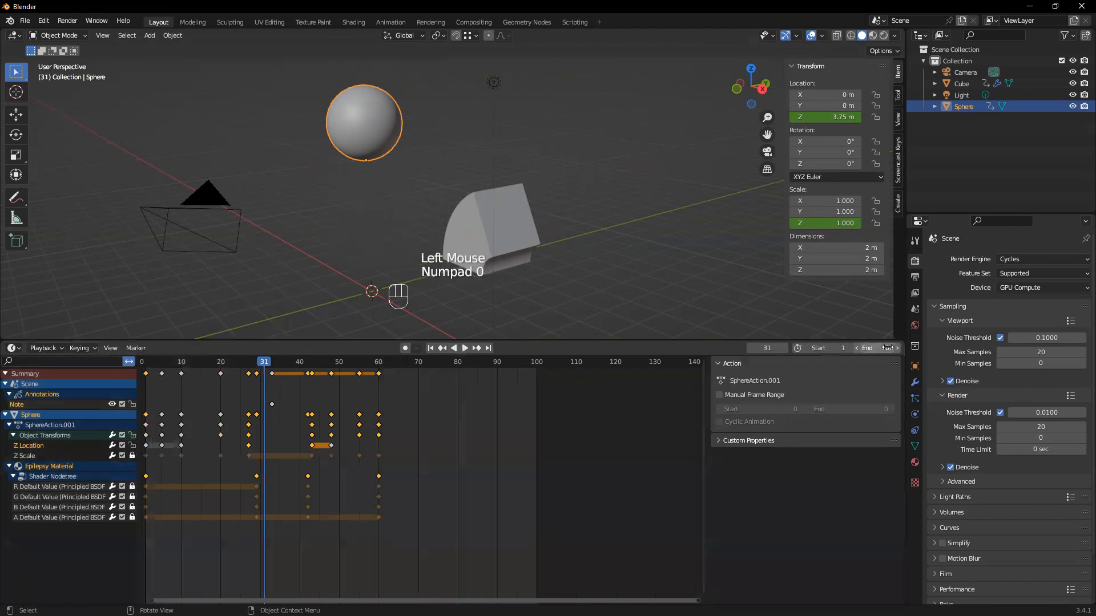
drag(706, 554, 843, 553)
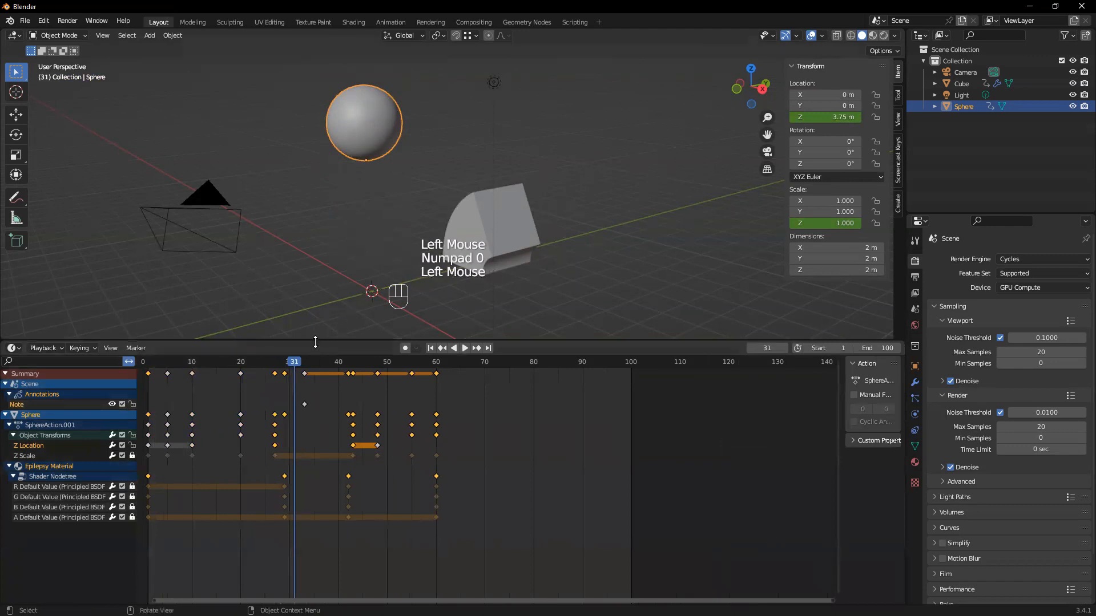
Try to shift the keyframes from frame 27 onward to earlier frames in the Dope Sheet
drag(297, 363, 276, 389)
mouse_move(275, 385)
mouse_down()
mouse_move(351, 393)
mouse_move(275, 390)
mouse_up()
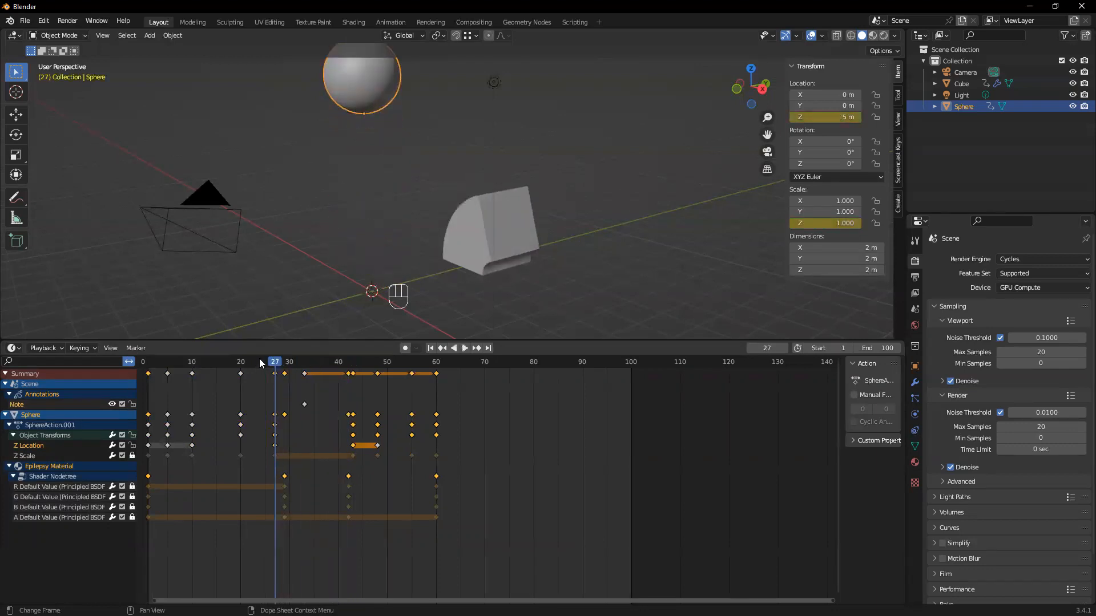
drag(562, 582, 261, 358)
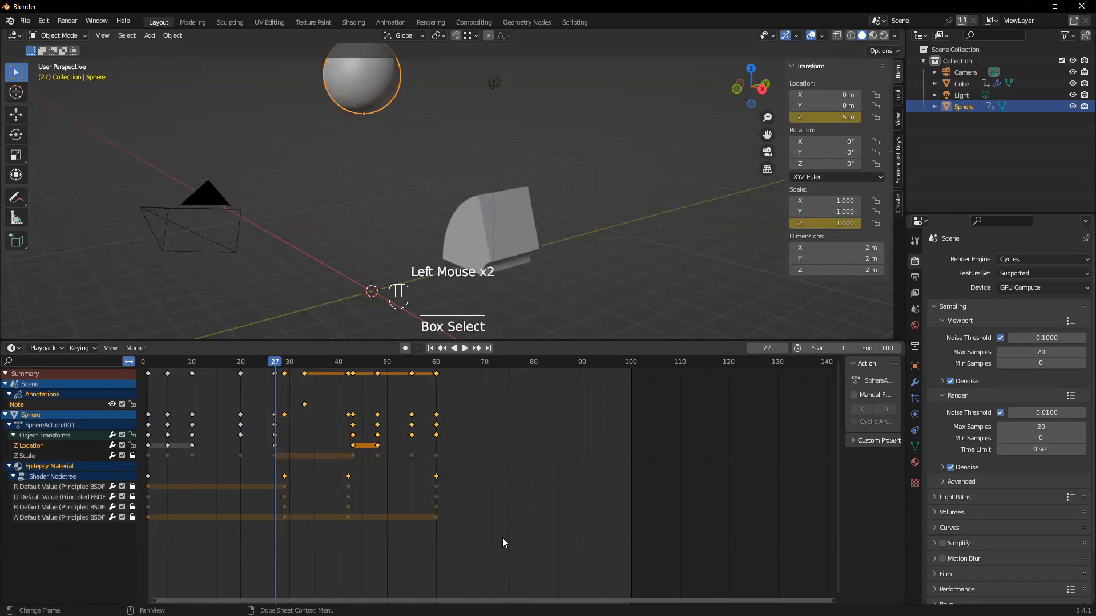
drag(476, 558, 260, 360)
key(g)
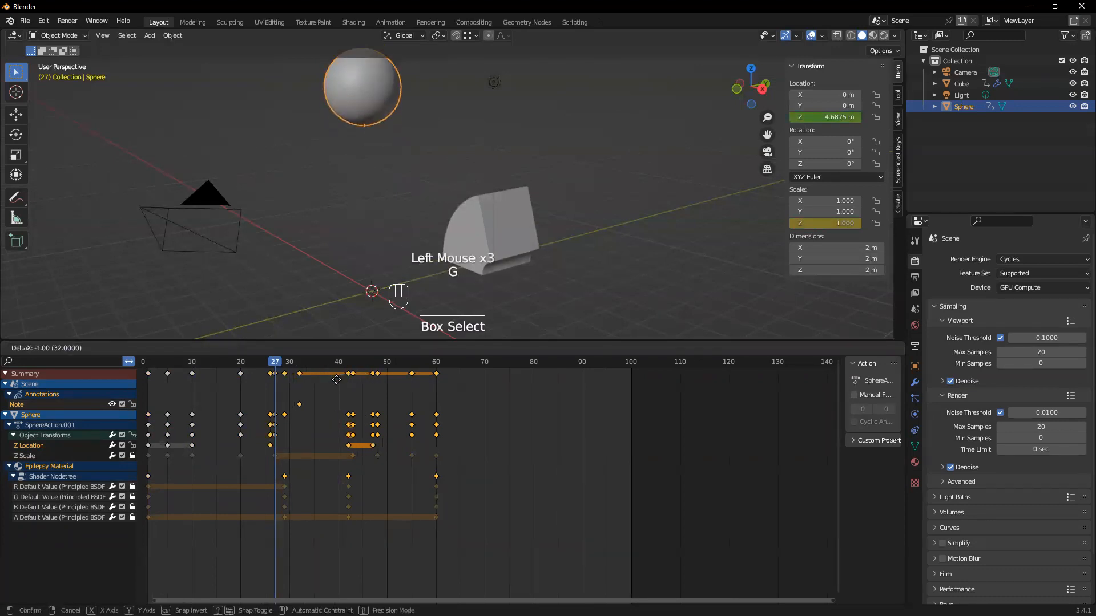
click(337, 380)
drag(320, 364, 520, 368)
drag(457, 534, 263, 363)
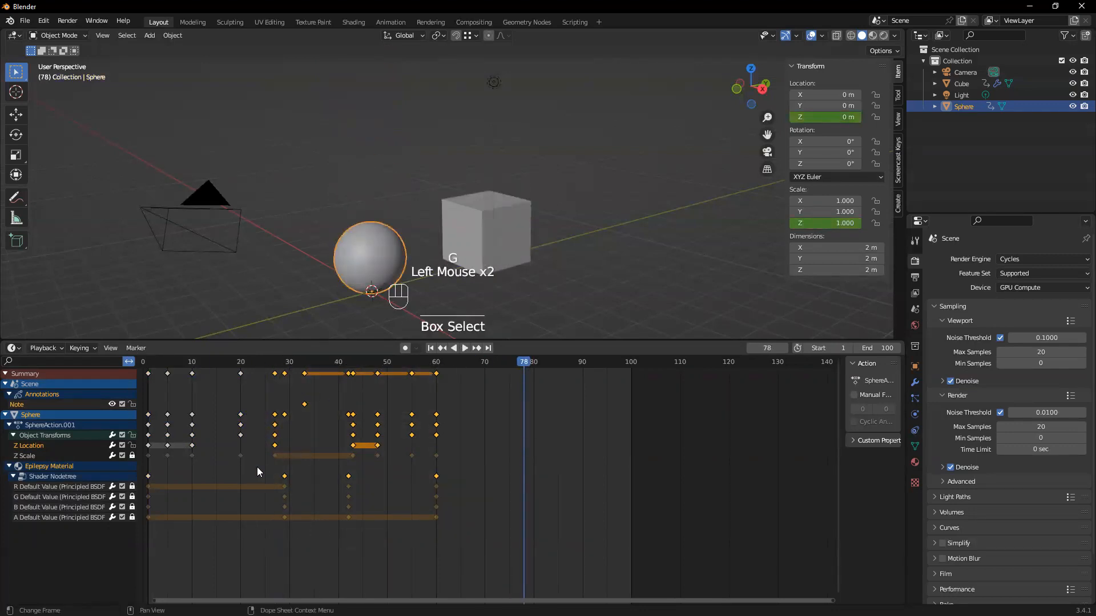
key(g)
key(Escape)
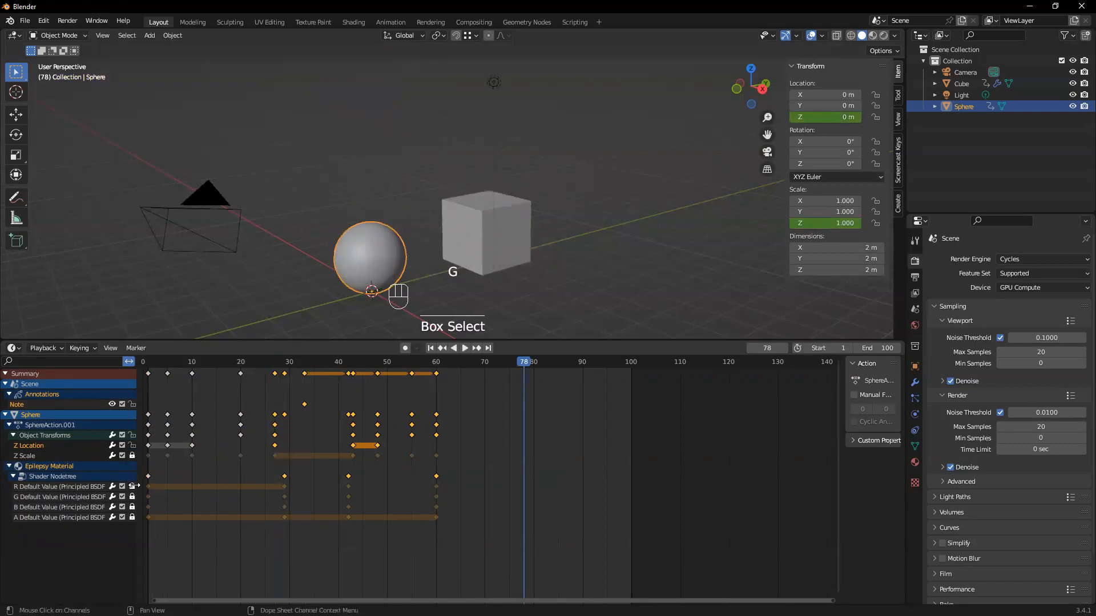
Unlock the Z Scale channel and the R, G, B and A Default Value channels of Epilepsy Material
click(133, 456)
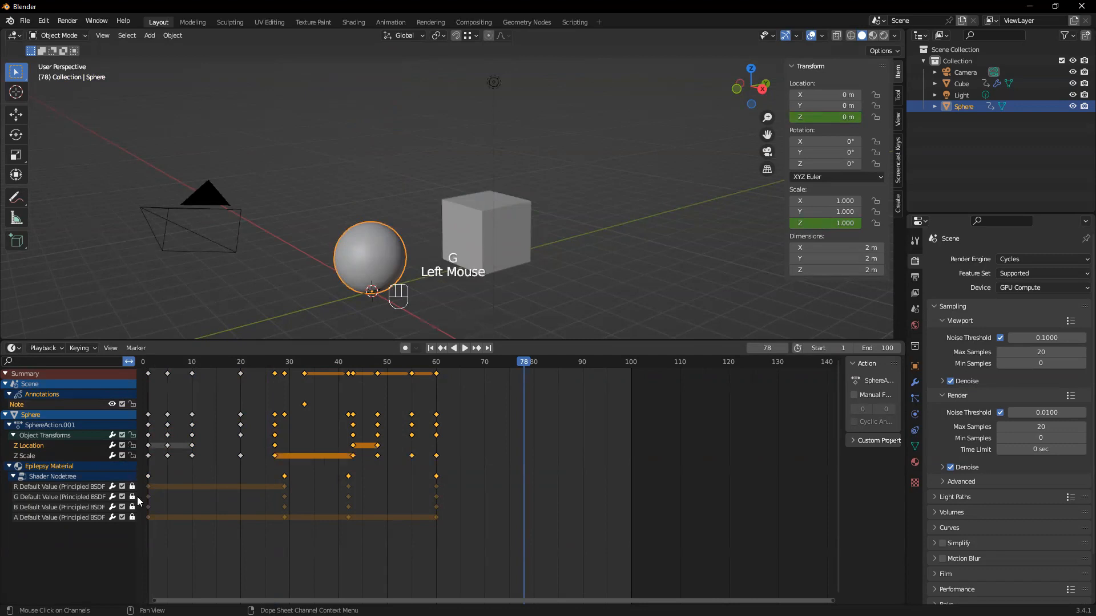
click(132, 487)
click(132, 496)
click(133, 517)
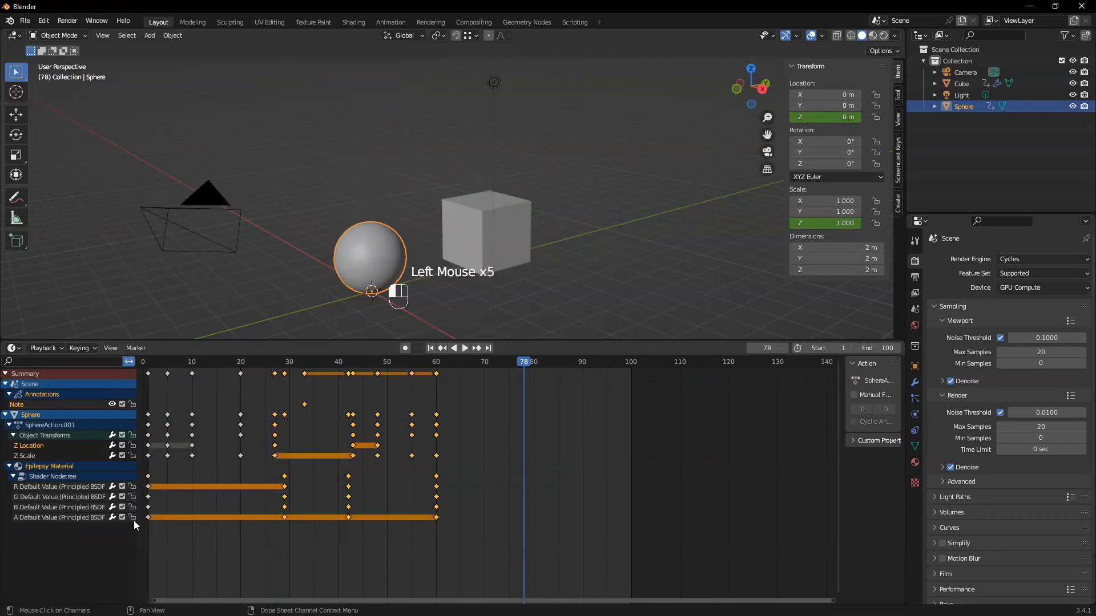
Move all keyframes from frame 27 onward 2 frames earlier and play the animation from frame 1
drag(473, 557, 269, 373)
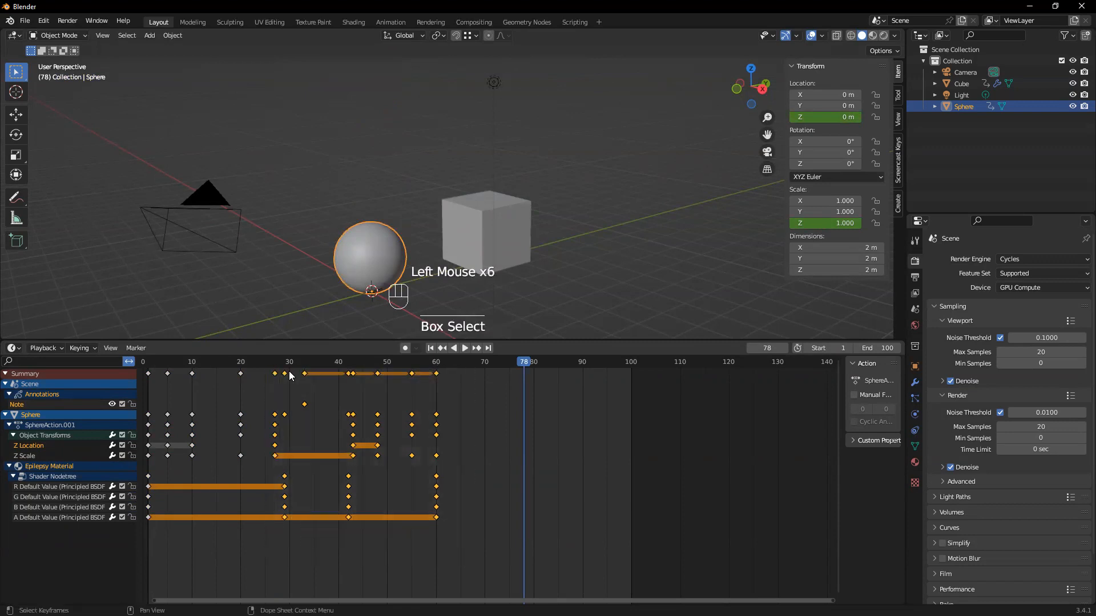
key(g)
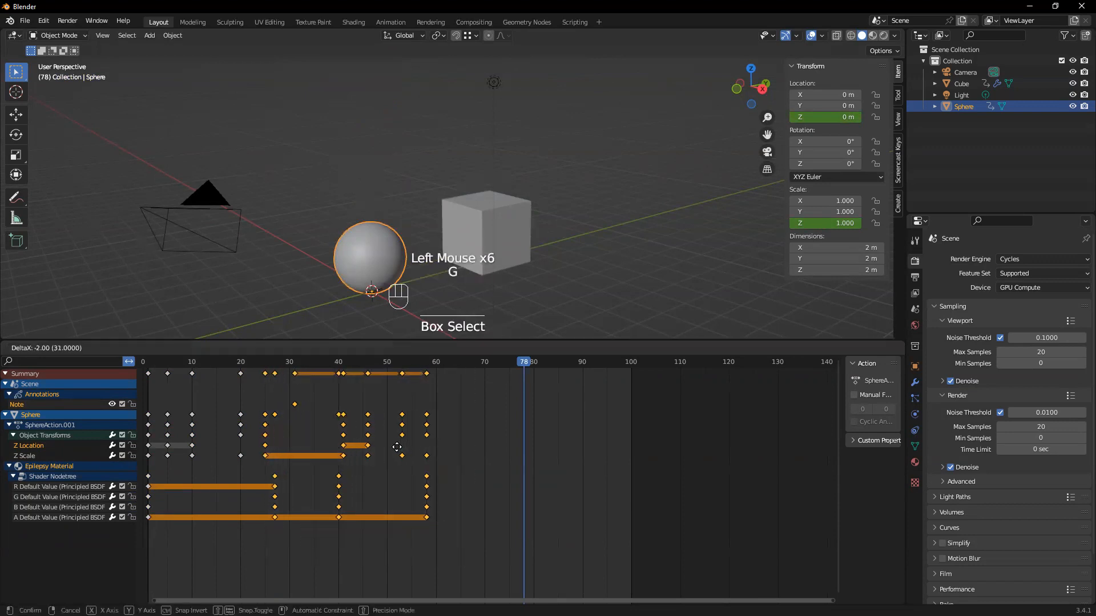
click(402, 446)
drag(531, 364, 150, 366)
key(space)
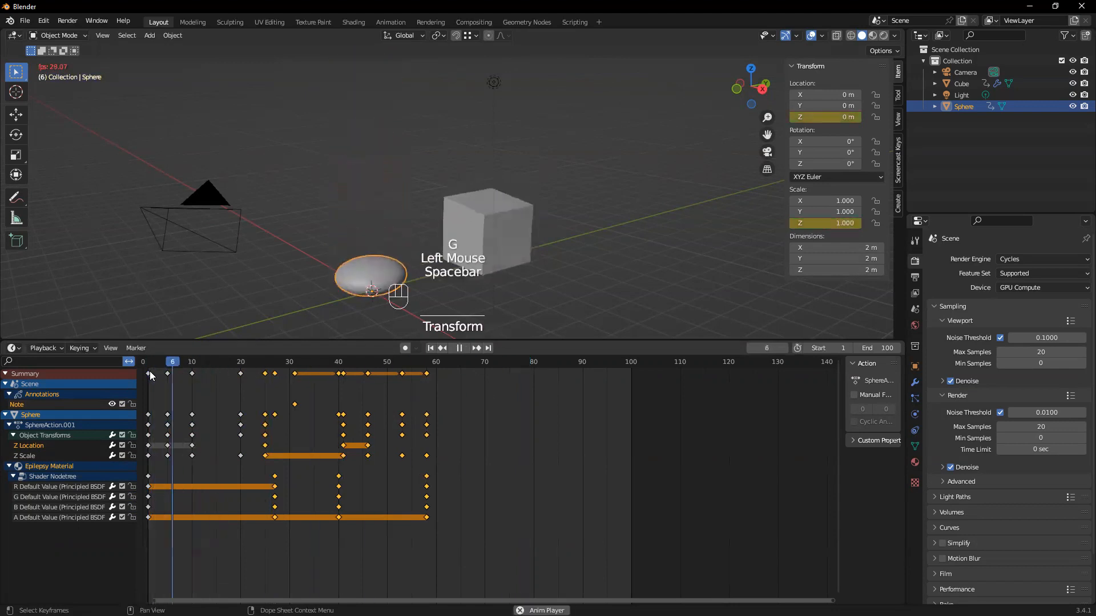
key(space)
Shift the keyframes from frame 25 onward another 2 frames earlier, starting at frame 23, and replay the animation from frame 1
drag(502, 555, 258, 374)
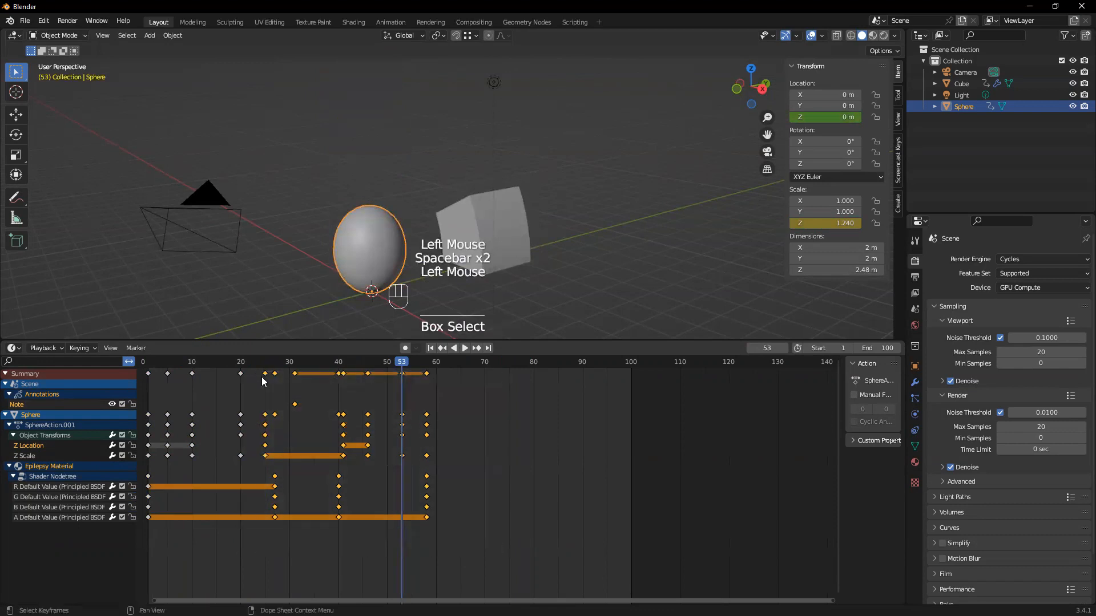
key(g)
click(250, 381)
drag(401, 363, 150, 371)
key(space)
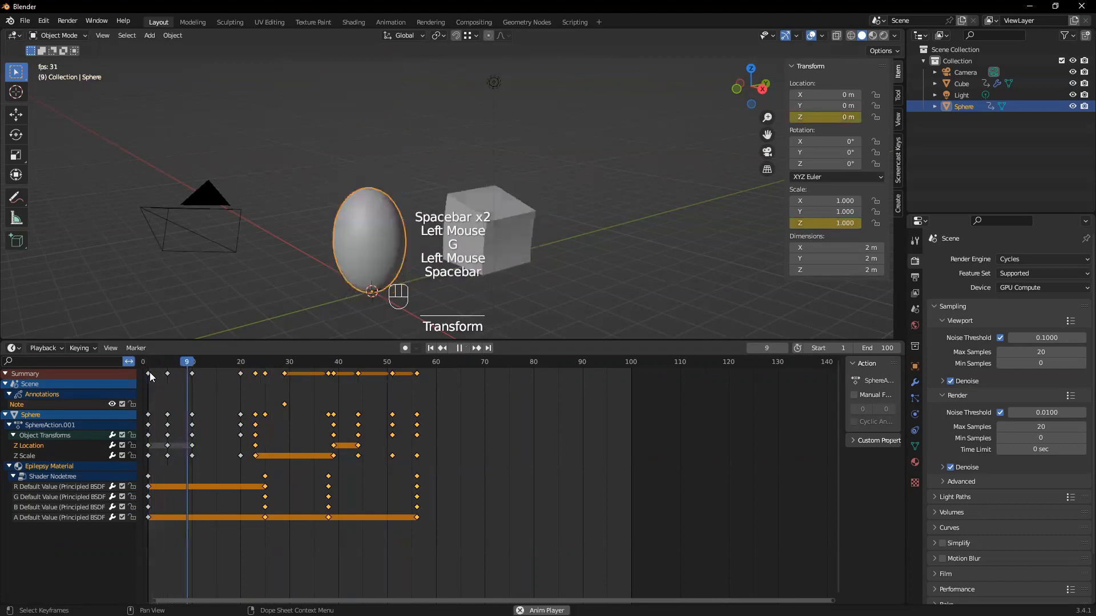
Move all keyframes from frame 23 onward 2 frames earlier, starting at frame 21, and replay the animation from the beginning
key(space)
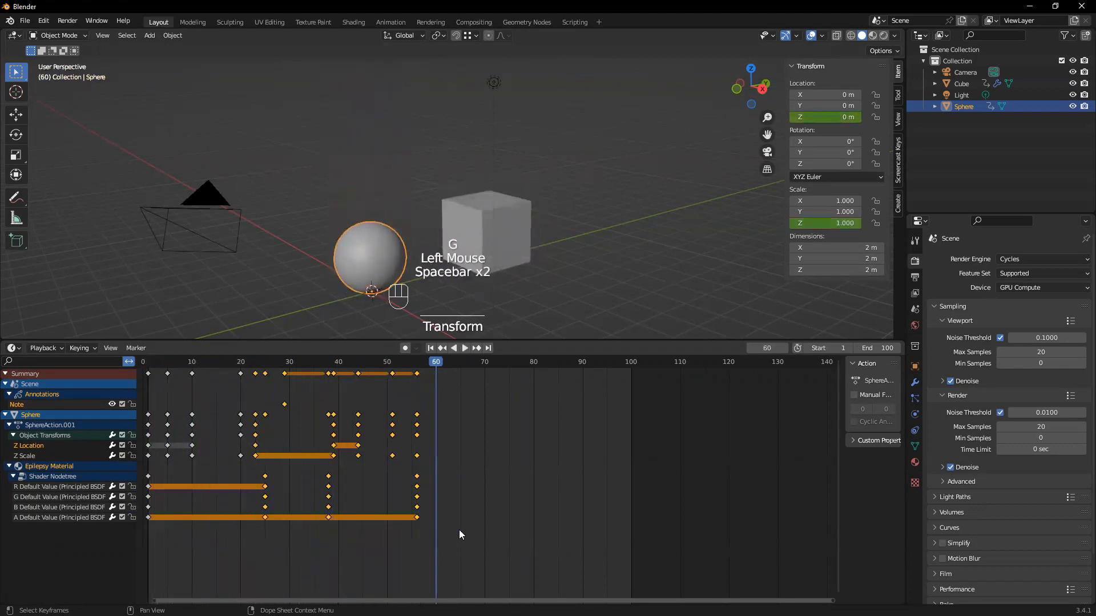
click(453, 534)
drag(479, 545, 250, 375)
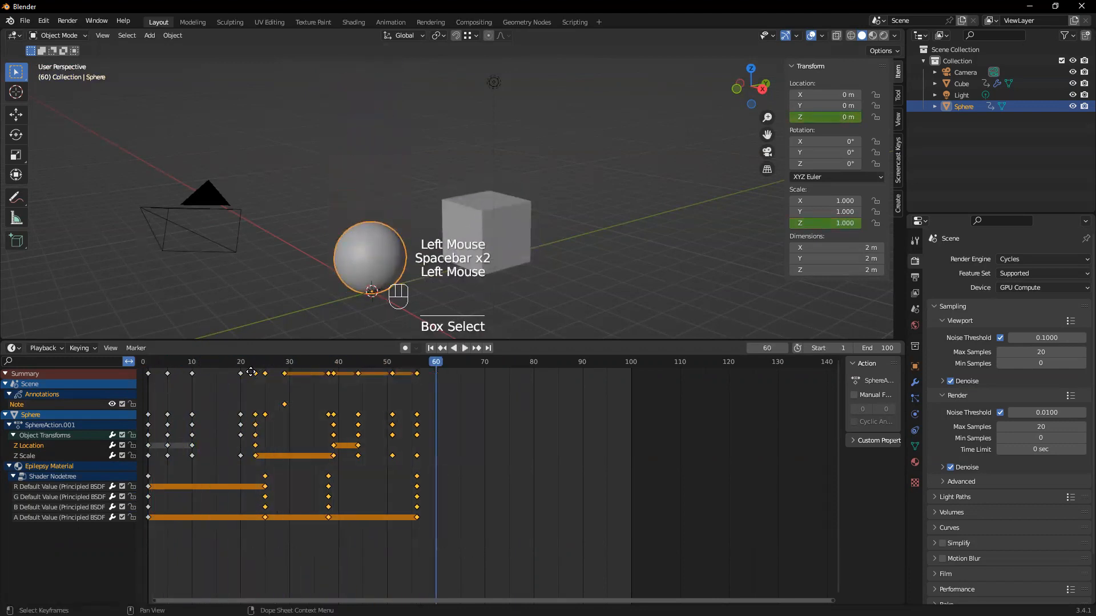
key(g)
click(242, 380)
drag(428, 363, 151, 378)
key(space)
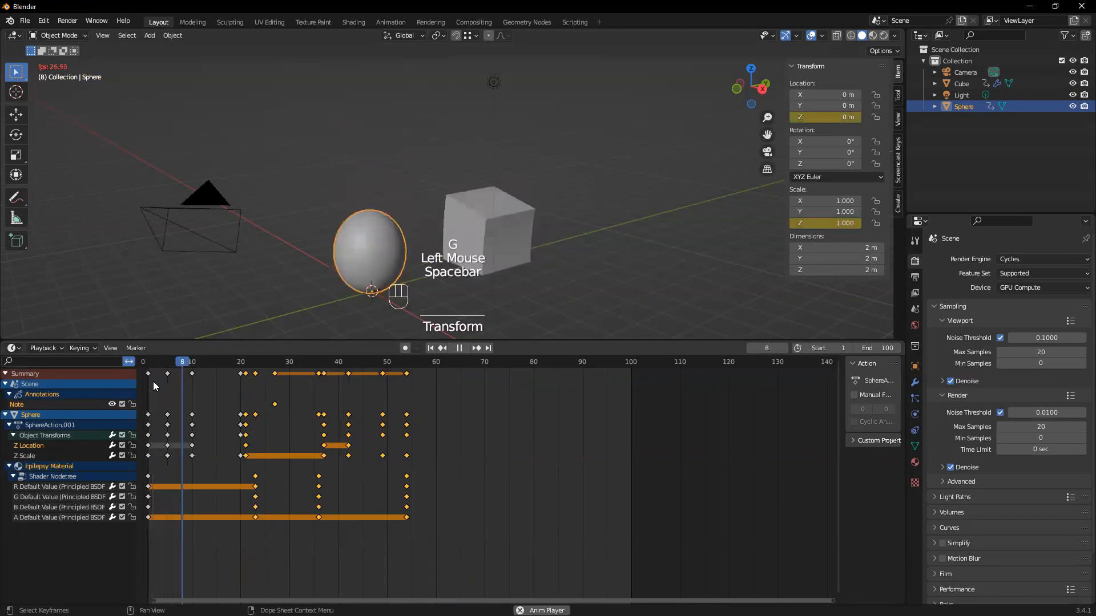
key(space)
Shift the keyframes from frame 21 onward 1 frame later, starting at frame 22, and replay the animation from another viewing angle
mouse_move(440, 545)
mouse_down()
mouse_move(325, 458)
mouse_move(246, 365)
mouse_up()
key(g)
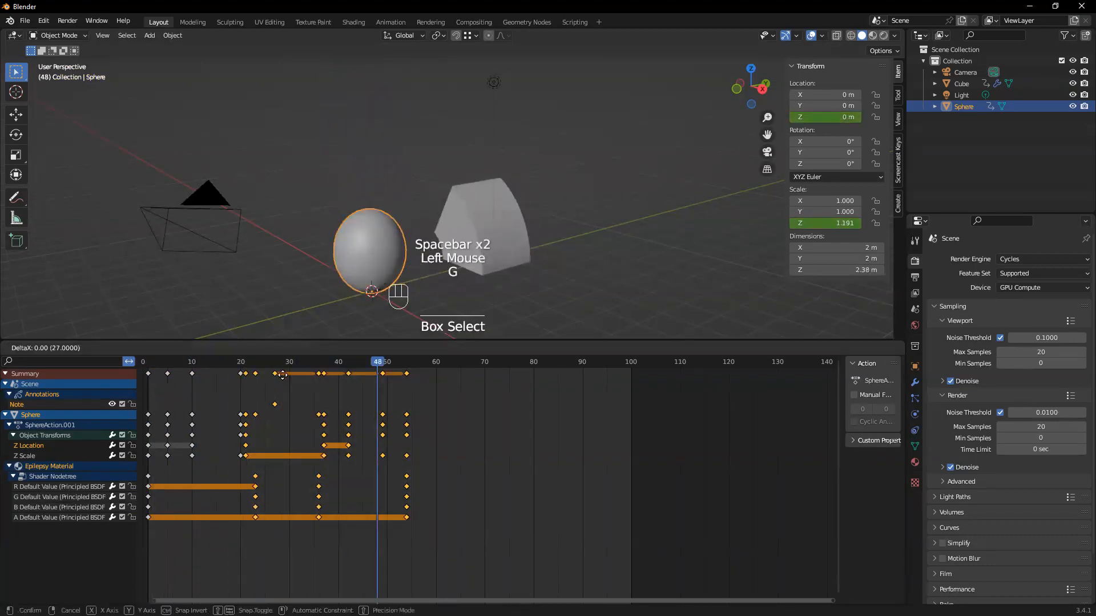
click(286, 375)
drag(376, 361, 168, 387)
key(space)
scroll(446, 233, down, 2)
middle_drag(446, 233, 477, 249)
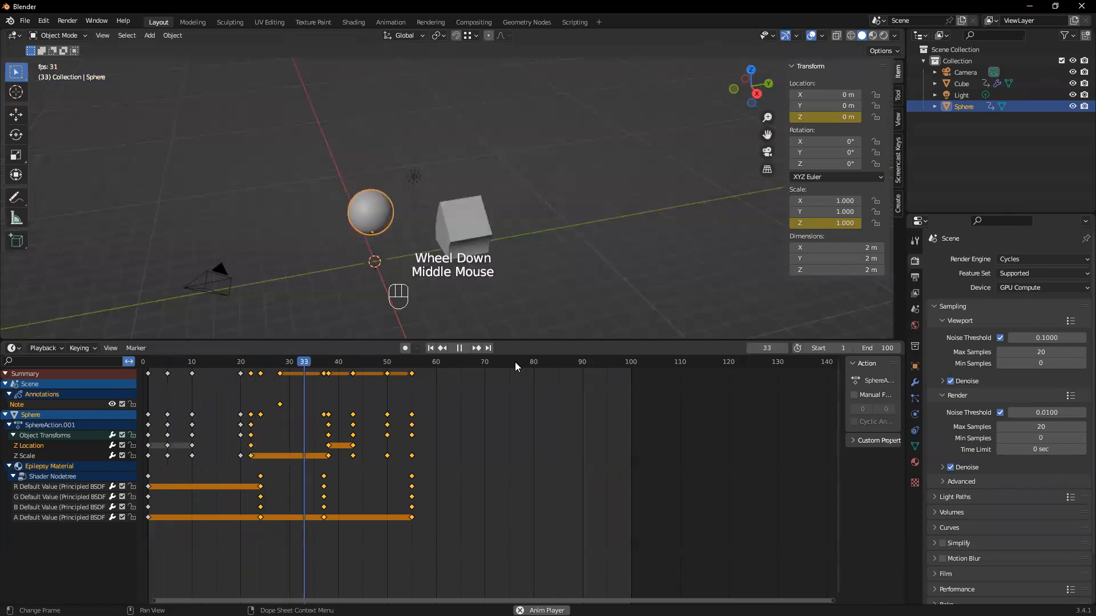
middle_drag(457, 257, 419, 250)
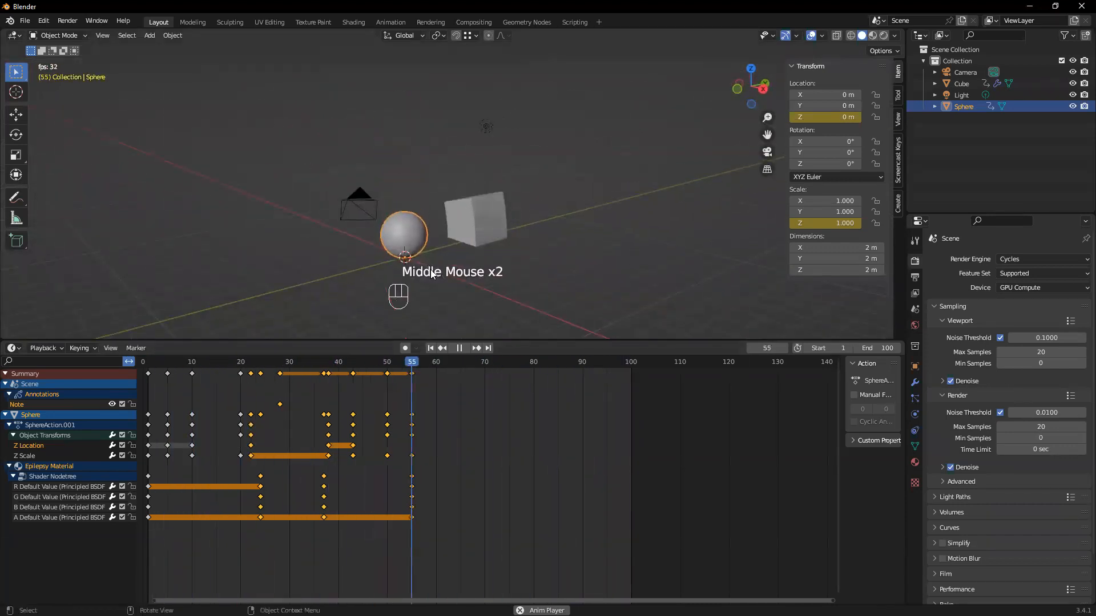
key(space)
Undo the last 1-frame shift of the keyframes
key(ctrl+z)
key(ctrl+z)
key(ctrl+z)
click(434, 530)
drag(464, 554, 408, 443)
key(ctrl+z)
key(ctrl+z)
key(ctrl+z)
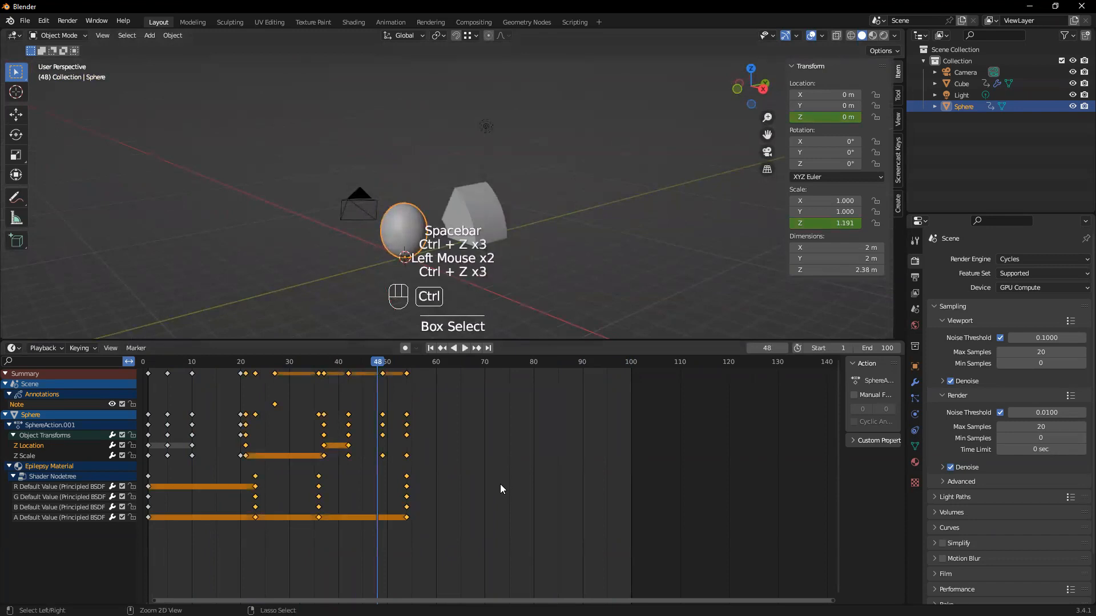
Move the keyframes from frame 21 onward 6 frames later, starting at frame 27, and replay the animation
key(g)
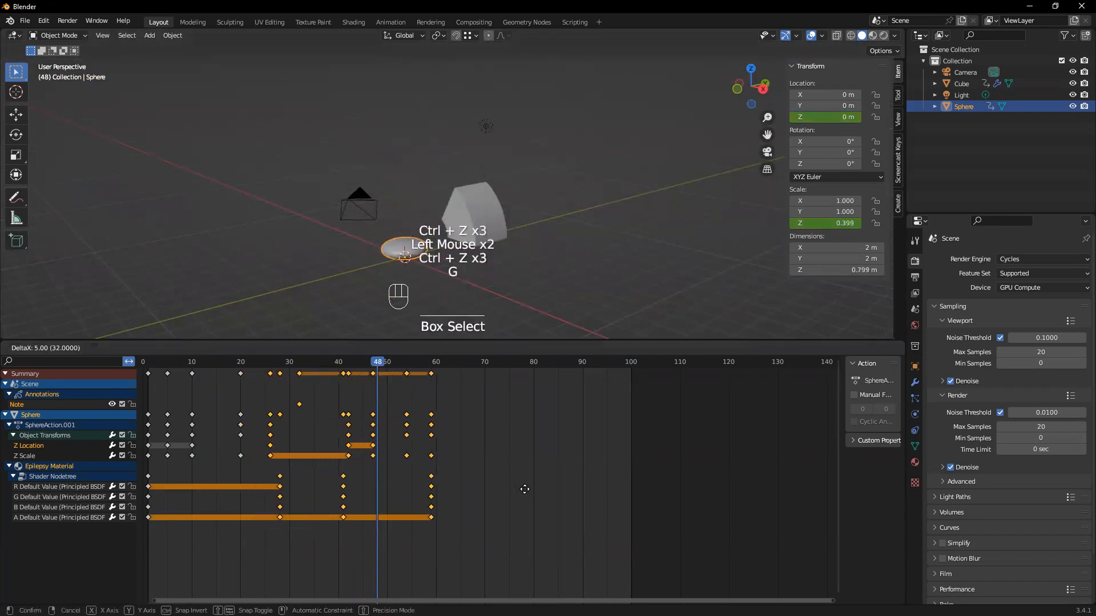
click(512, 546)
drag(513, 549, 291, 381)
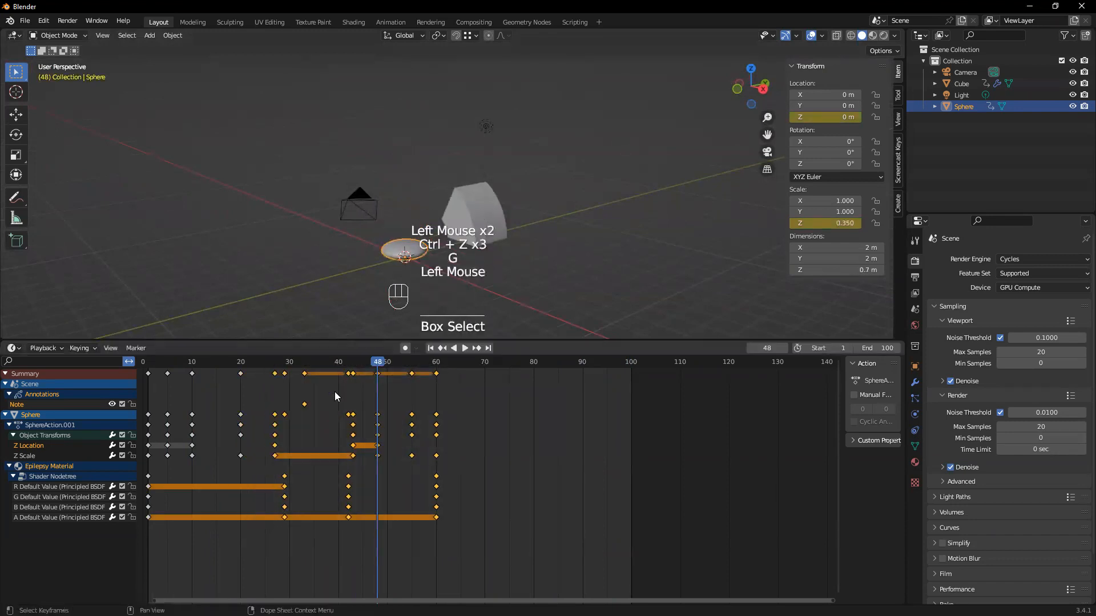
key(space)
key(space)
click(518, 362)
drag(469, 368, 188, 377)
key(space)
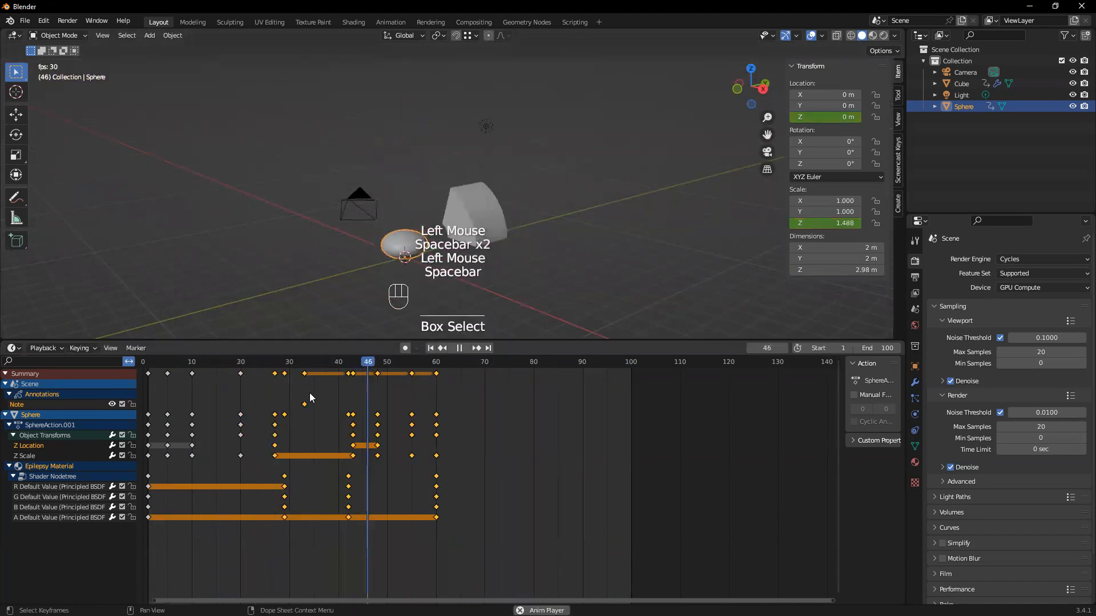
key(space)
Shift the keyframes from frame 27 onward 1 frame earlier, starting at frame 26, and replay the animation
drag(467, 544, 268, 368)
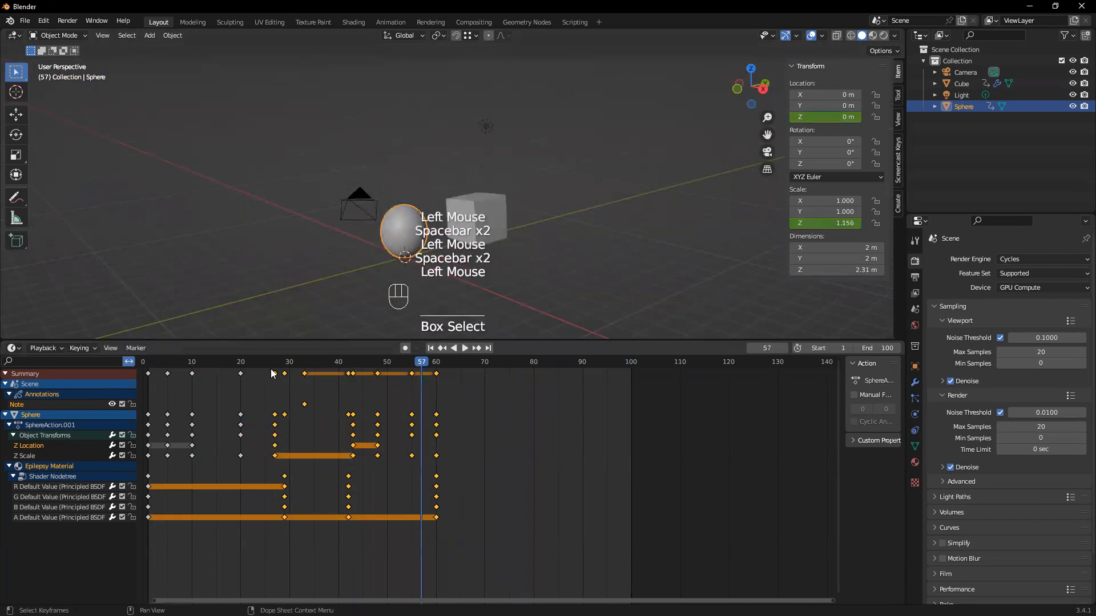
key(g)
click(266, 374)
drag(483, 536, 265, 366)
key(space)
drag(572, 365, 244, 369)
key(space)
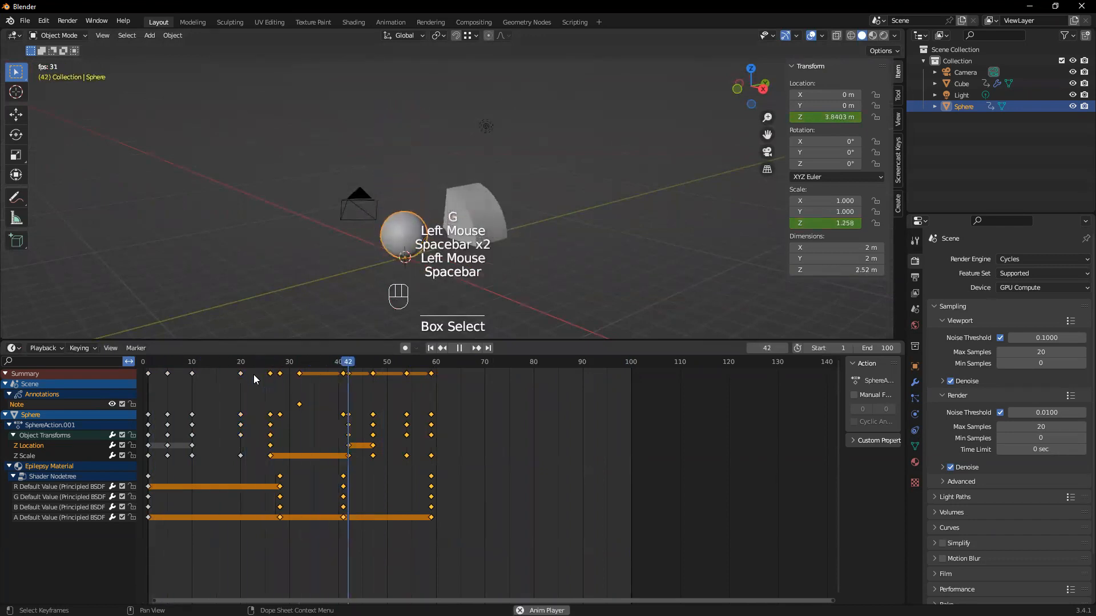
key(space)
Replay the animation from the early frames to check the timing of the sphere's drop
click(162, 363)
key(space)
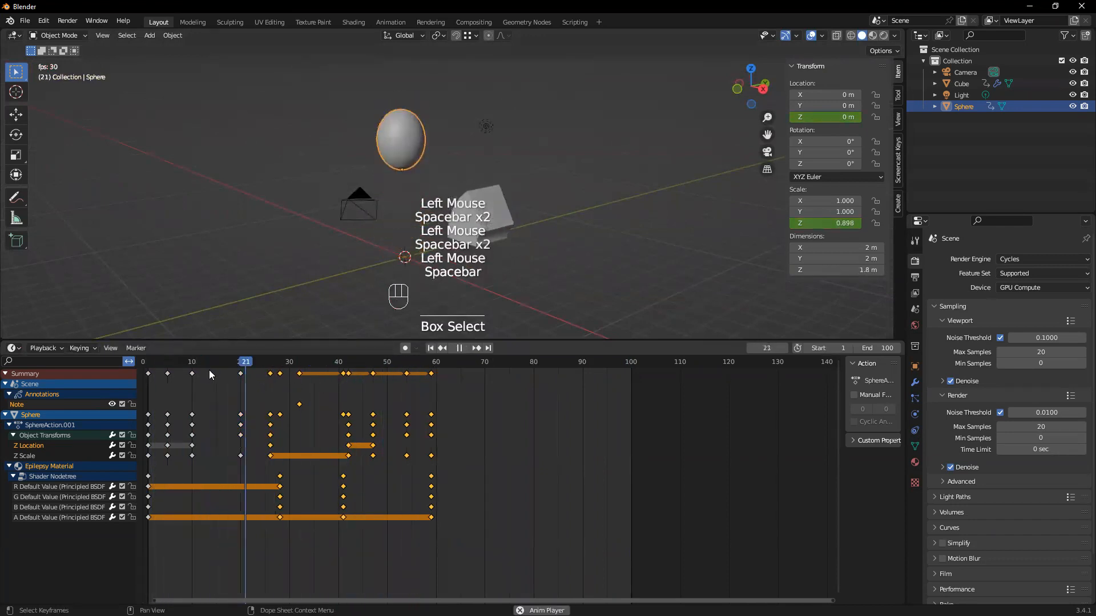
key(space)
drag(388, 364, 152, 344)
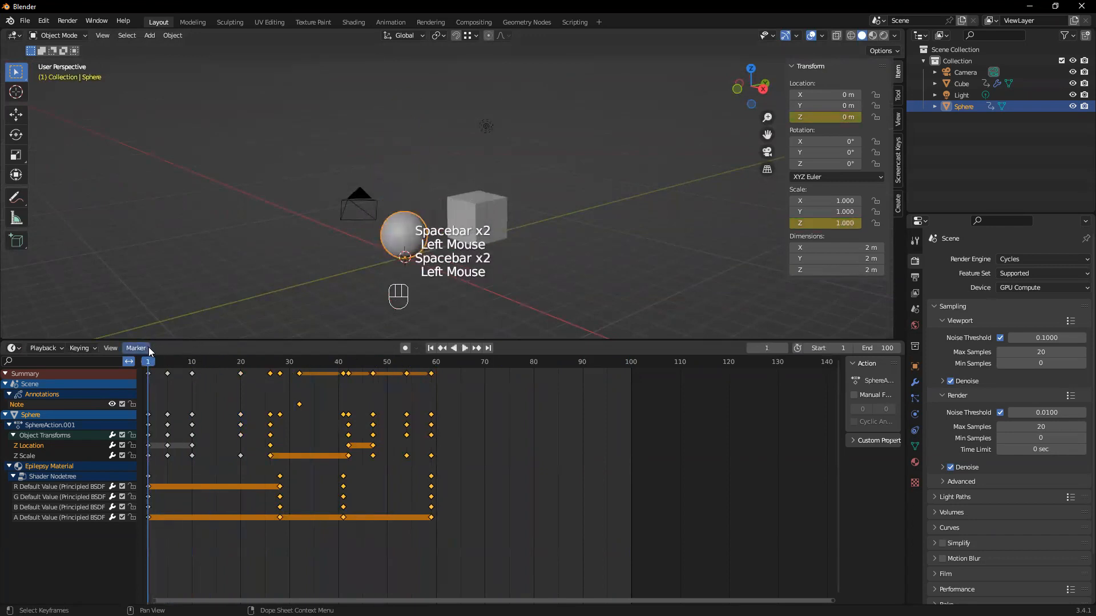
key(space)
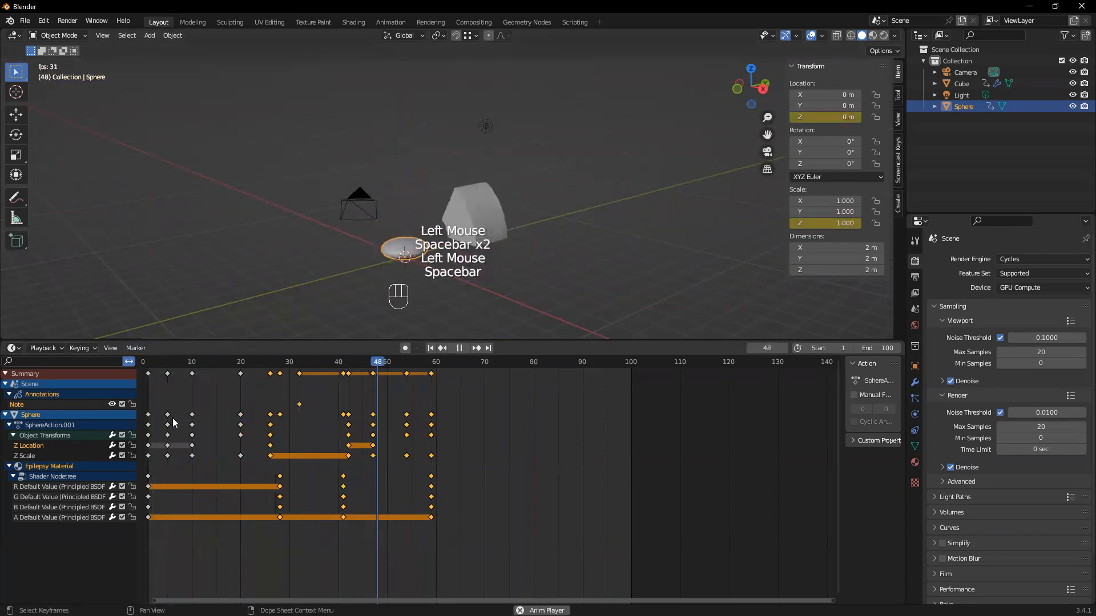
key(space)
Move the keyframes from frame 26 onward 2 frames earlier, starting at frame 24, and replay the animation
drag(490, 544, 345, 388)
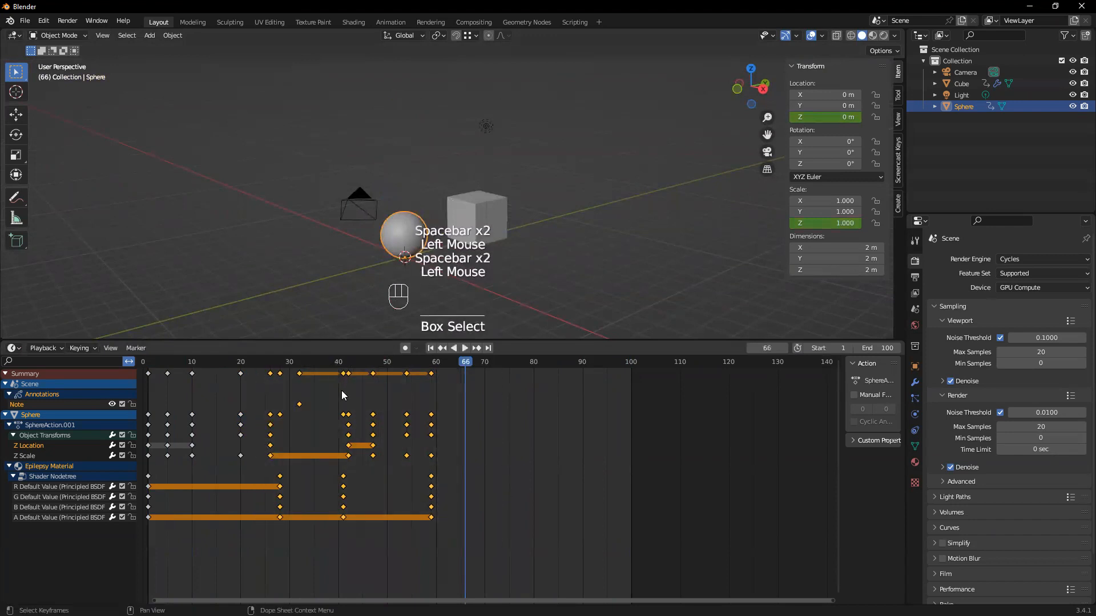
key(g)
click(313, 394)
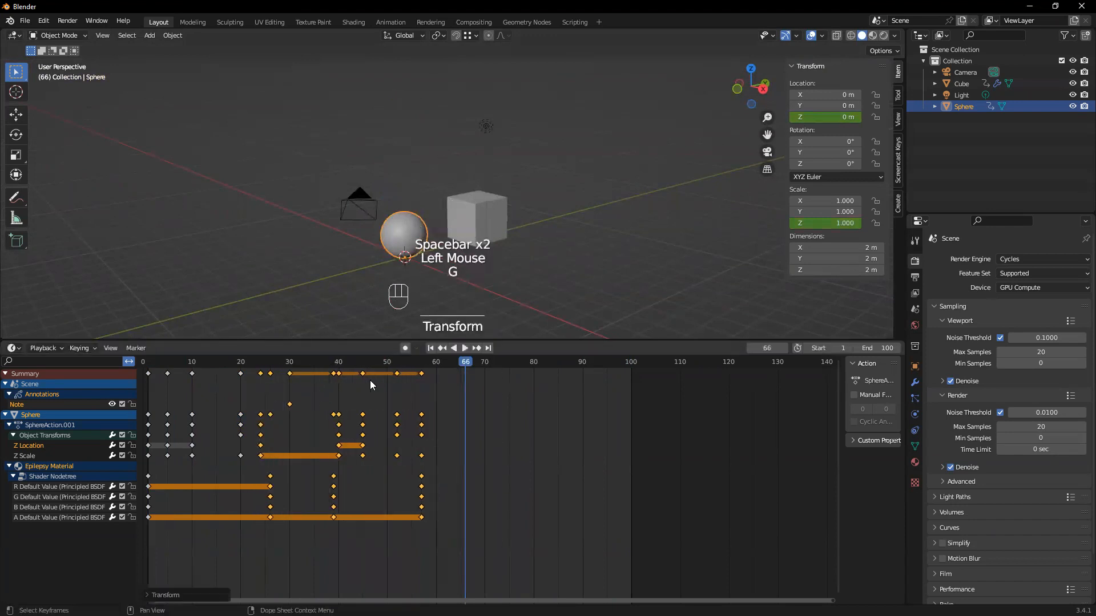
key(space)
key(space)
drag(605, 365, 174, 365)
key(space)
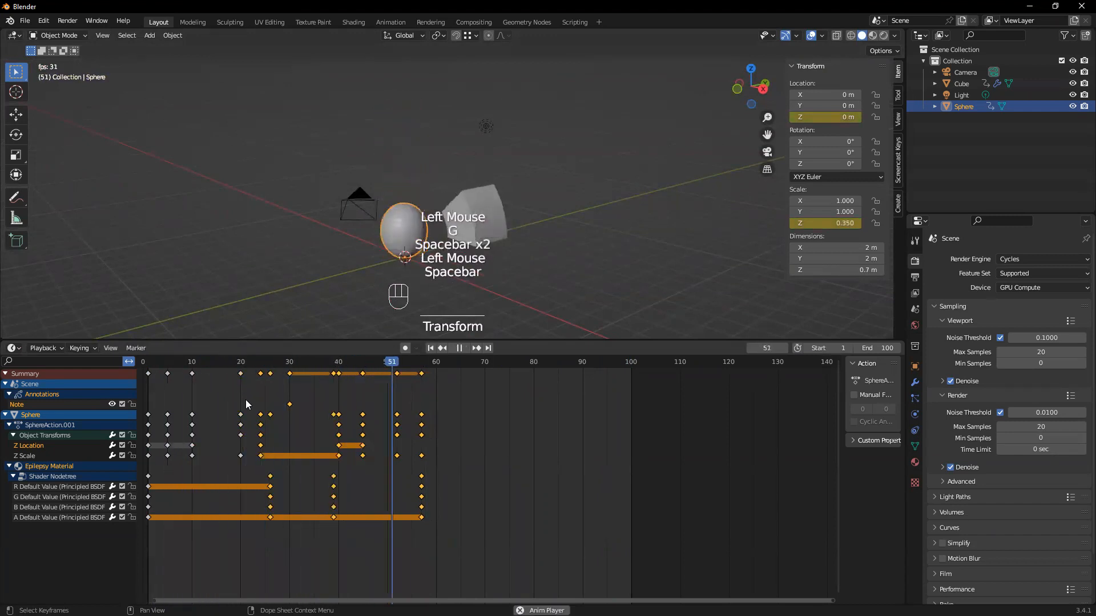
key(space)
Replay the animation several times, both from the sphere's jump and from frame 1, to check the bounce timing
drag(439, 363, 237, 365)
key(space)
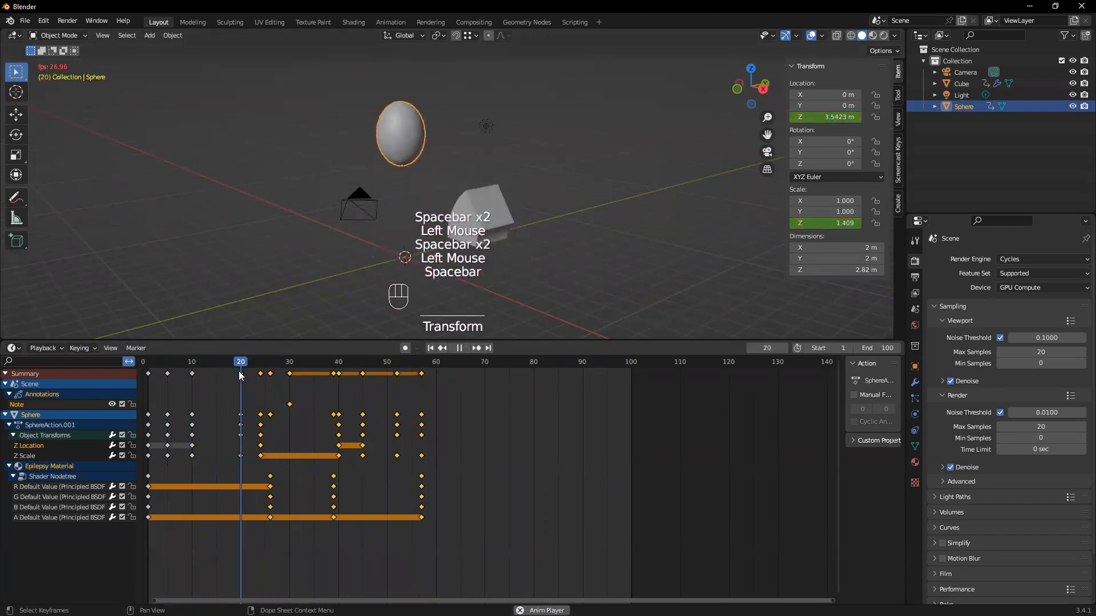
key(space)
drag(385, 362, 150, 368)
key(space)
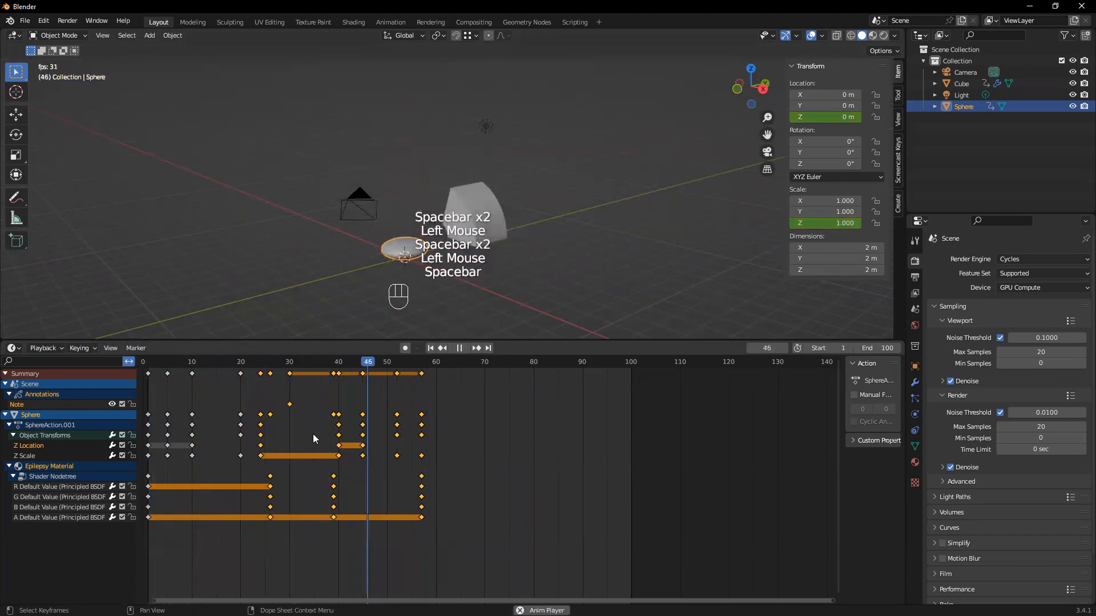
key(space)
drag(473, 365, 239, 395)
key(space)
key(space)
Deselect the keyframes, set the animation's end frame to 60, play it and return to frame 1
drag(461, 470, 531, 534)
drag(425, 368, 435, 367)
click(868, 349)
key(Return)
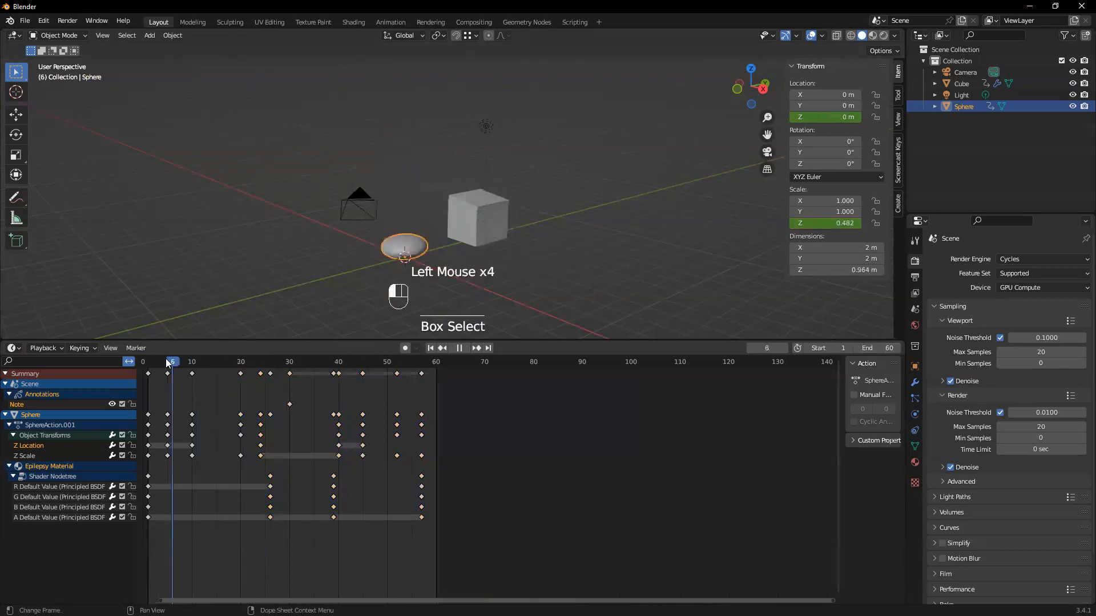
key(space)
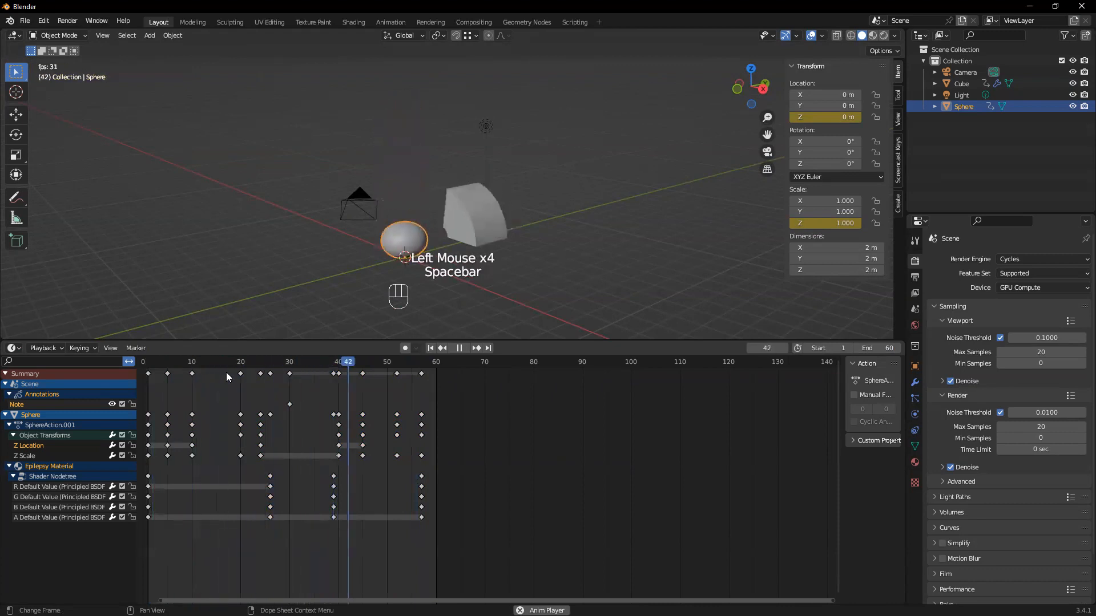
key(space)
click(432, 349)
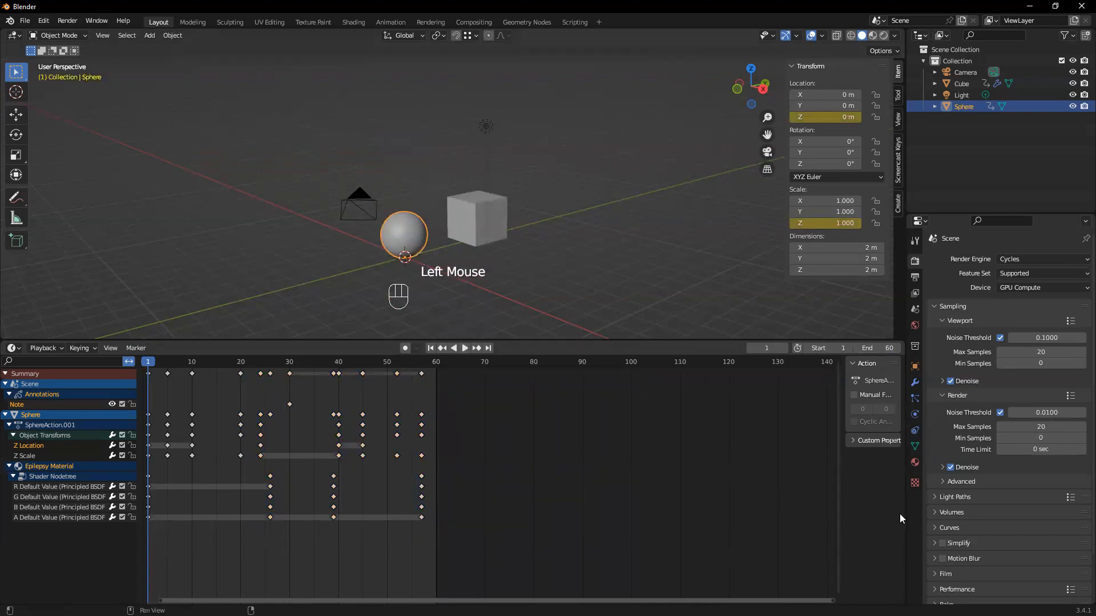
Split the Dope Sheet area vertically into two halves and switch the second one to the Graph Editor
drag(905, 514, 883, 520)
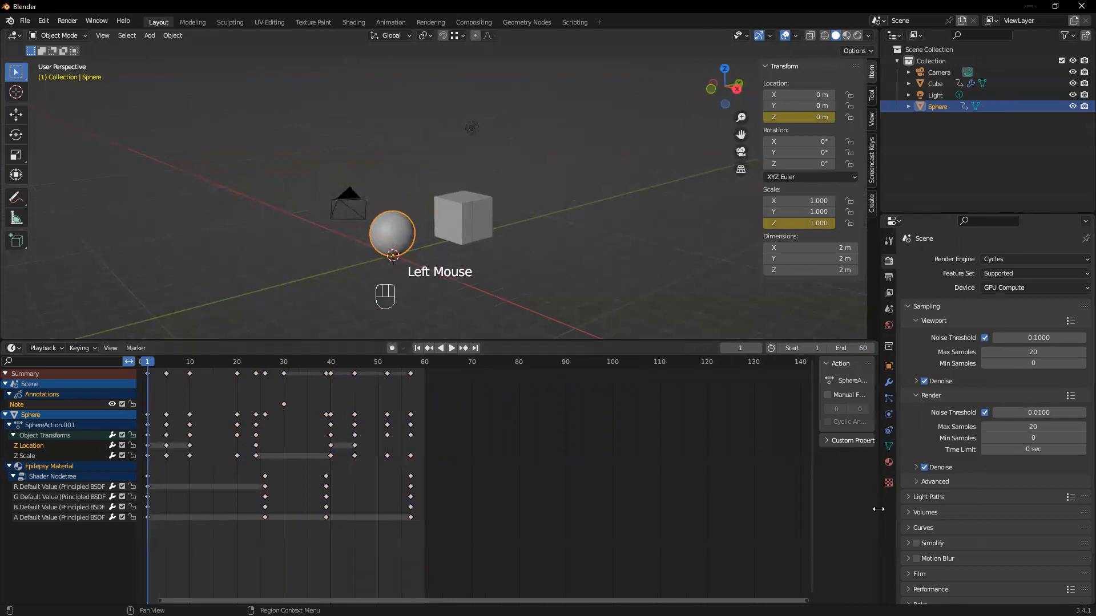
drag(878, 509, 902, 509)
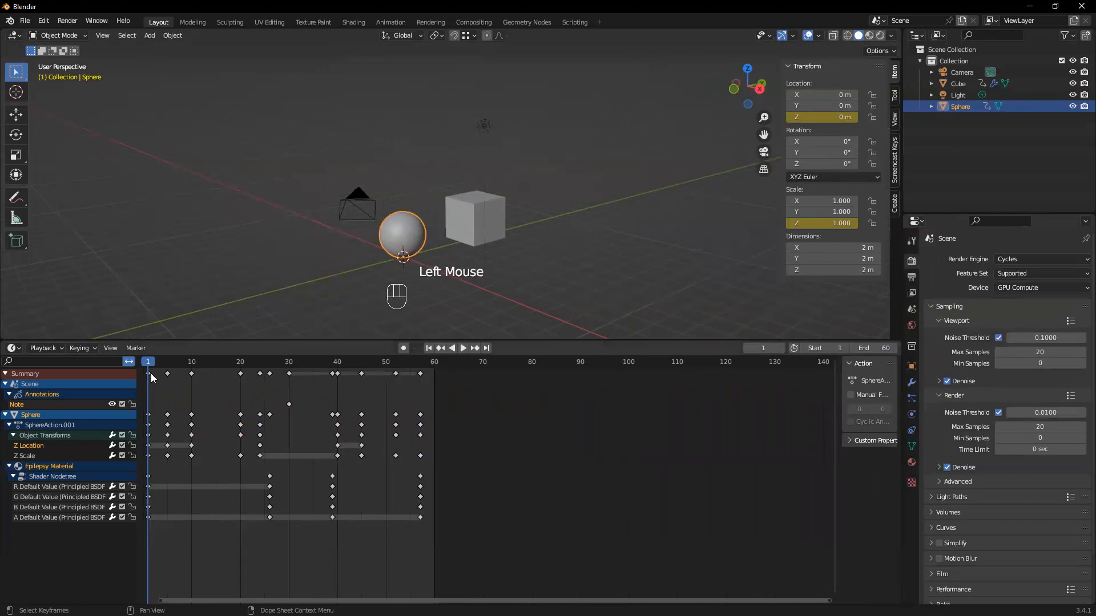
drag(147, 359, 151, 383)
right_click(899, 529)
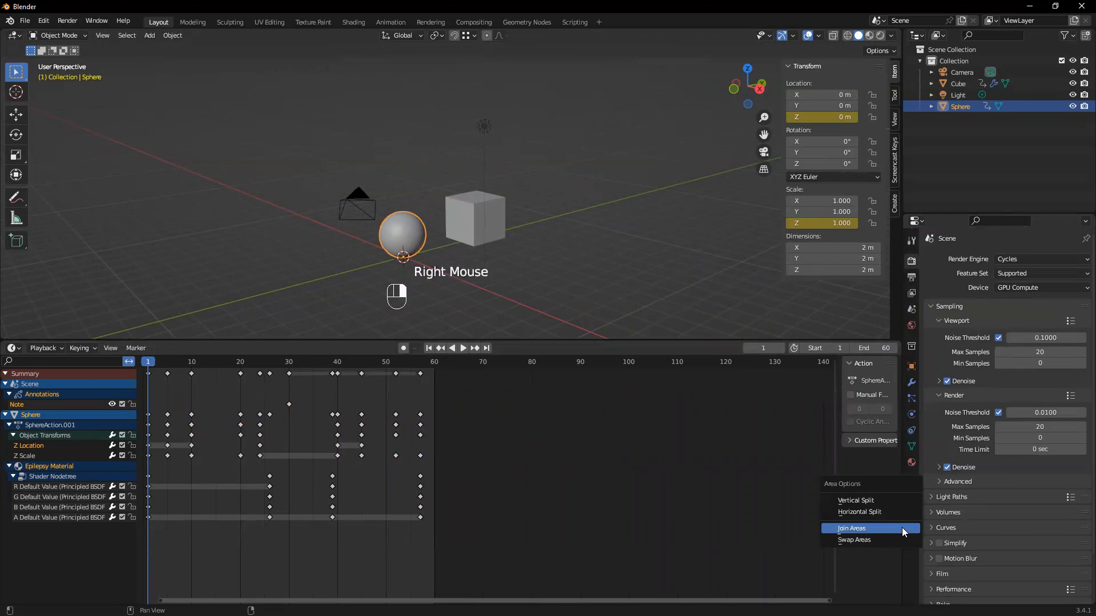
click(854, 501)
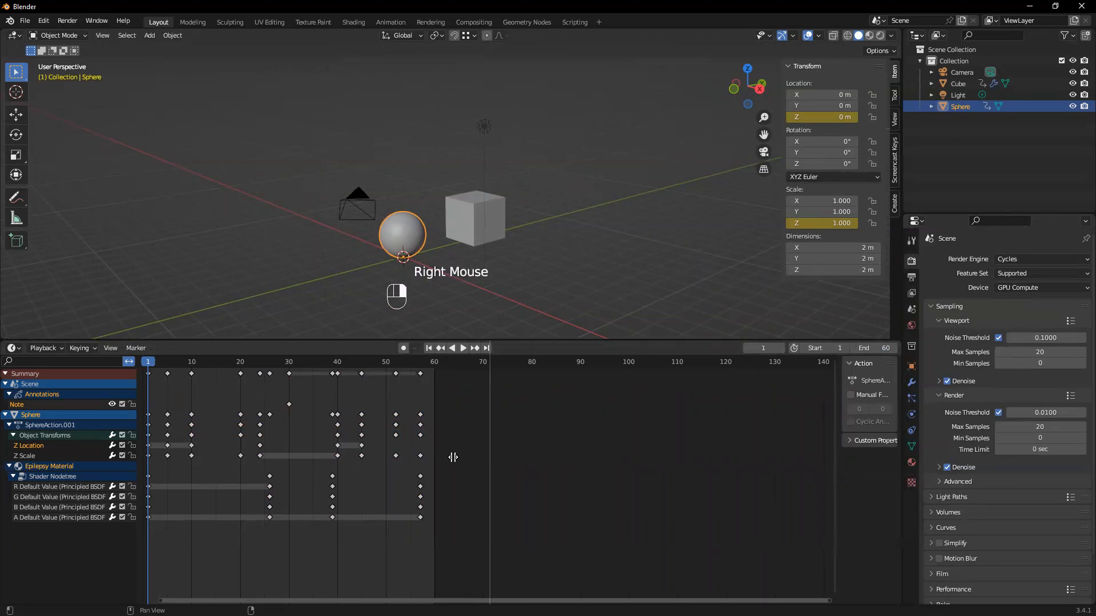
click(461, 459)
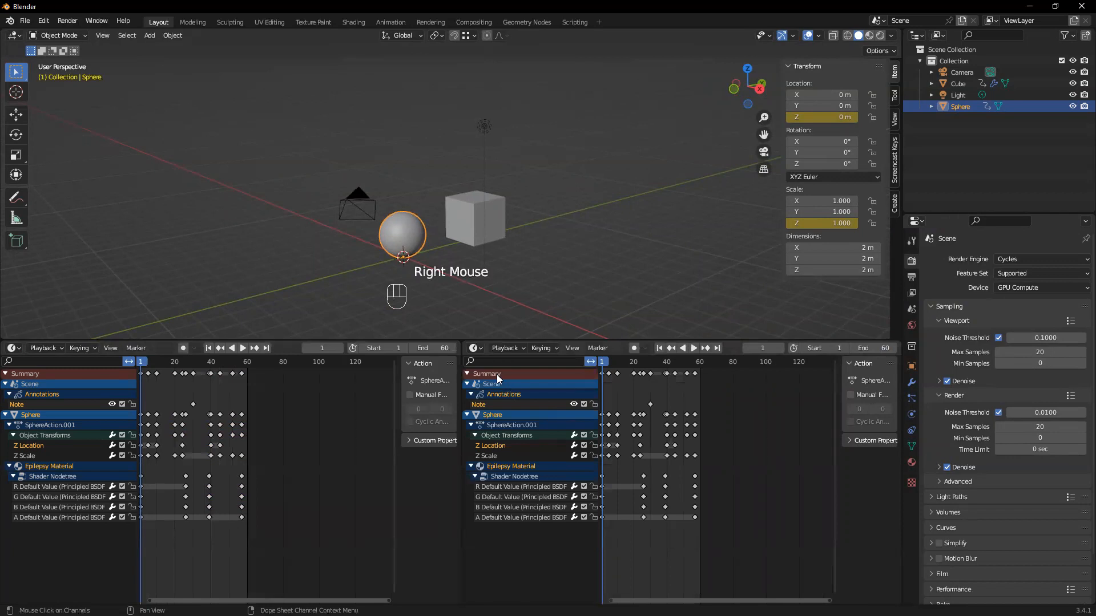
click(473, 350)
click(613, 400)
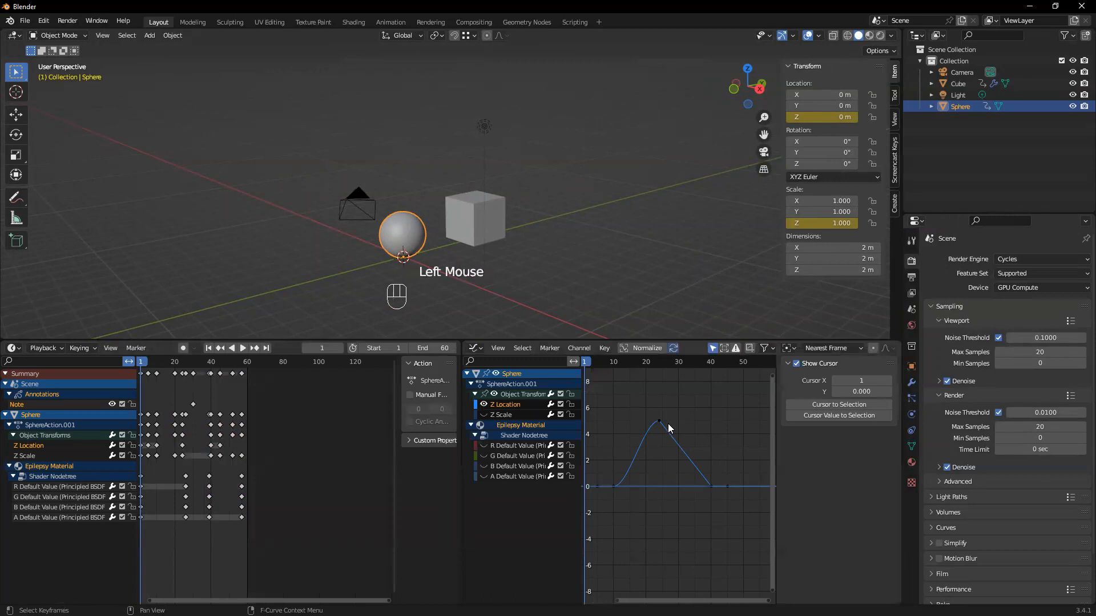
Select the sphere's Z Location keyframe at frame 24 in the Graph Editor and examine the curve up close
click(659, 422)
scroll(668, 458, up, 1)
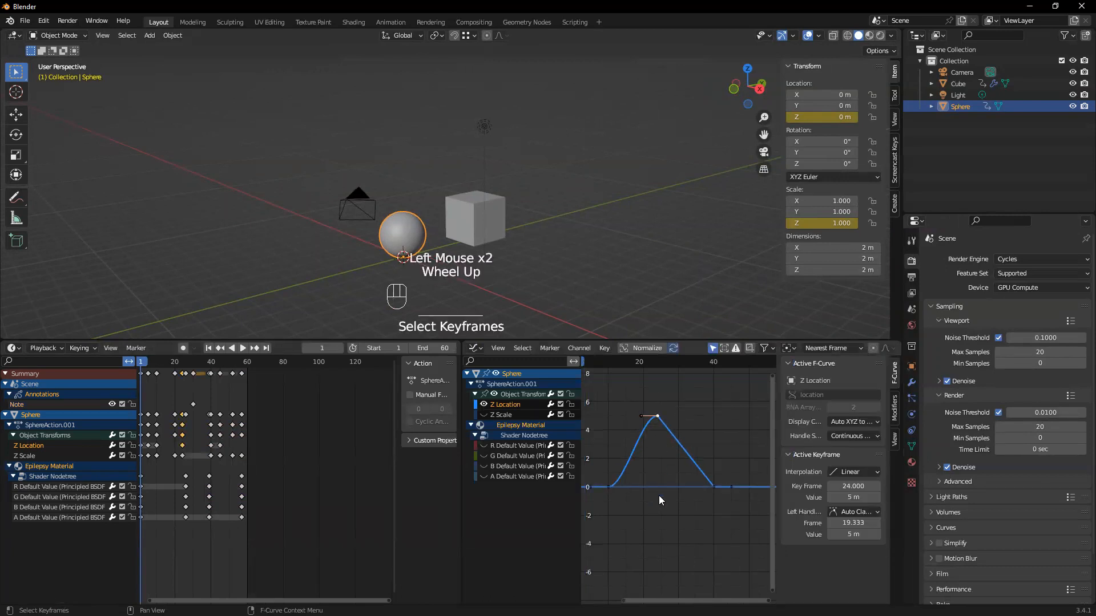
scroll(658, 497, up, 5)
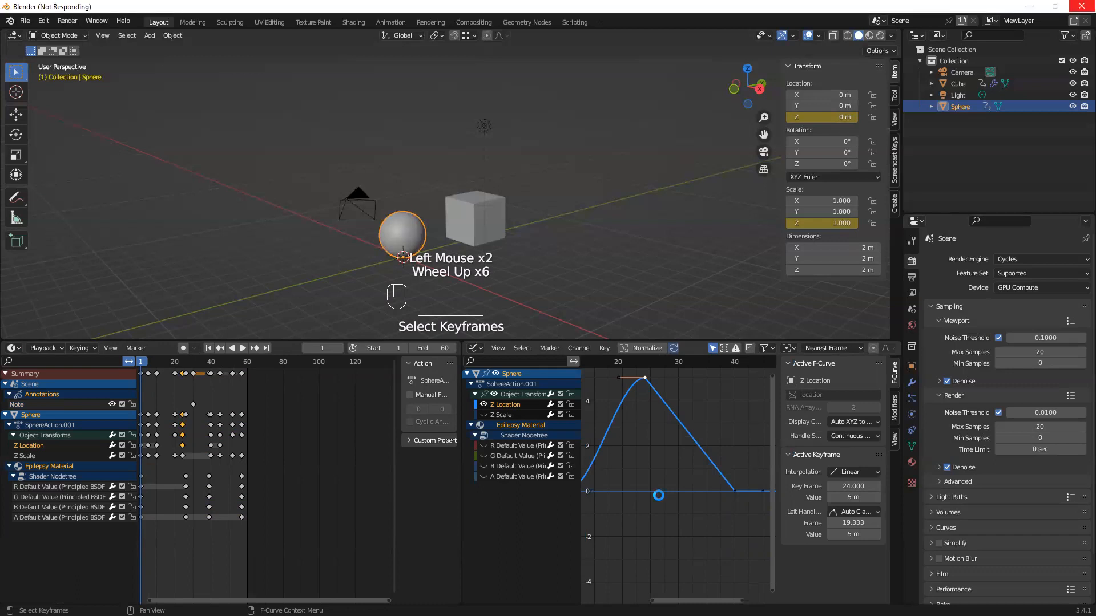
scroll(658, 496, up, 11)
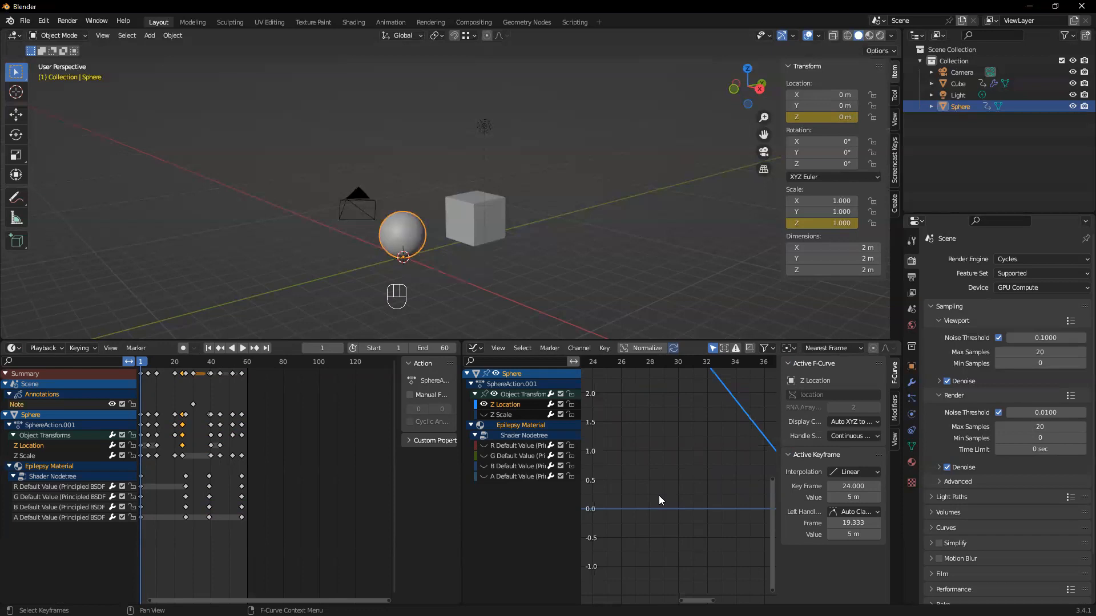
scroll(669, 409, down, 1)
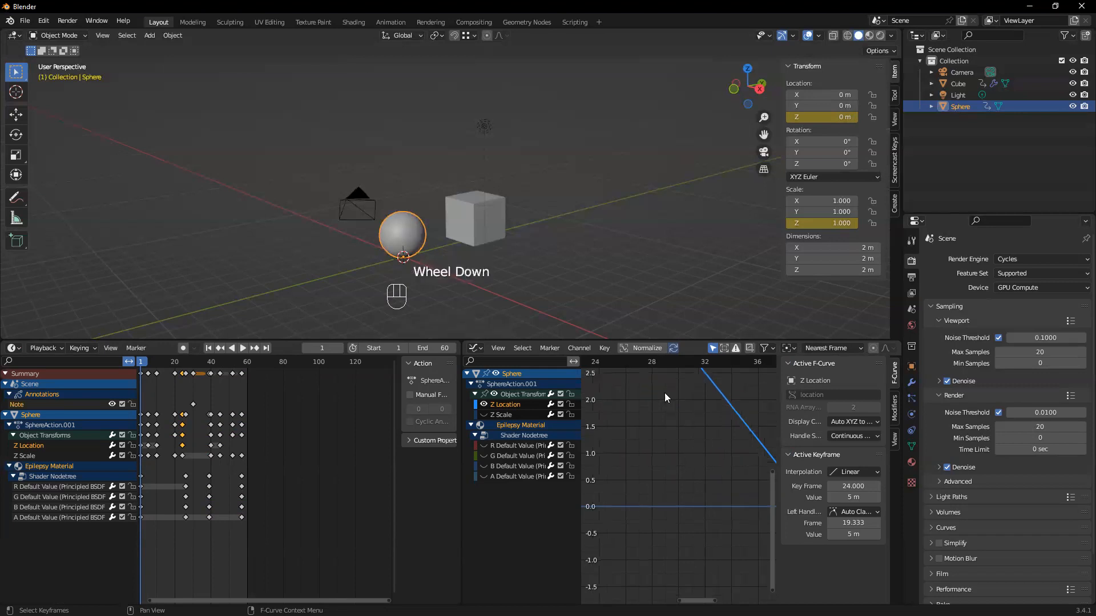
scroll(624, 456, down, 2)
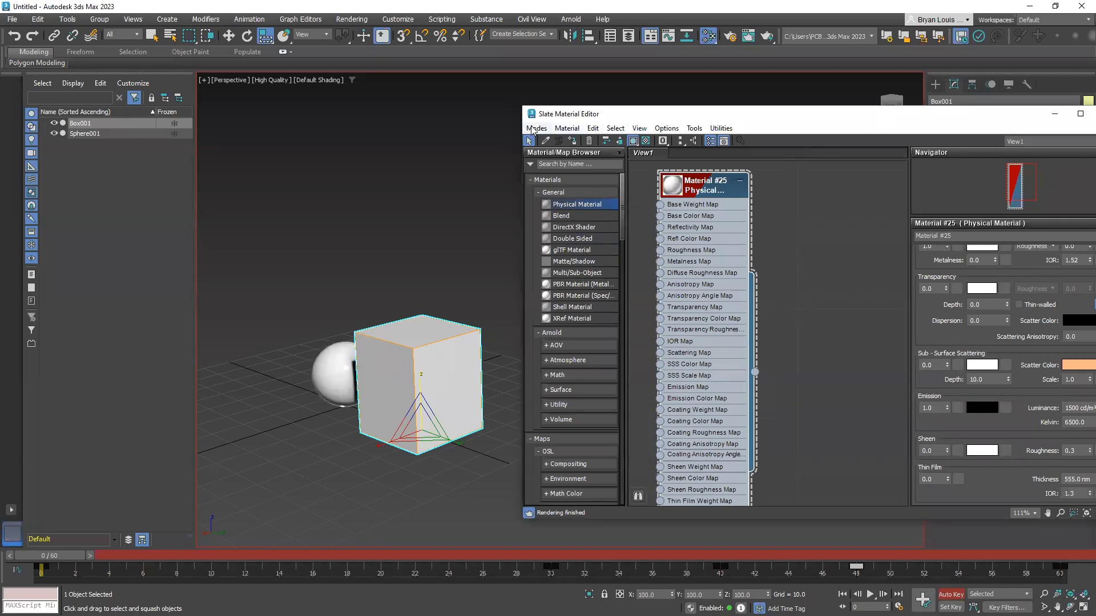
Move the Slate Material Editor clear of the modifier settings and close it in 3ds Max
drag(743, 118, 502, 122)
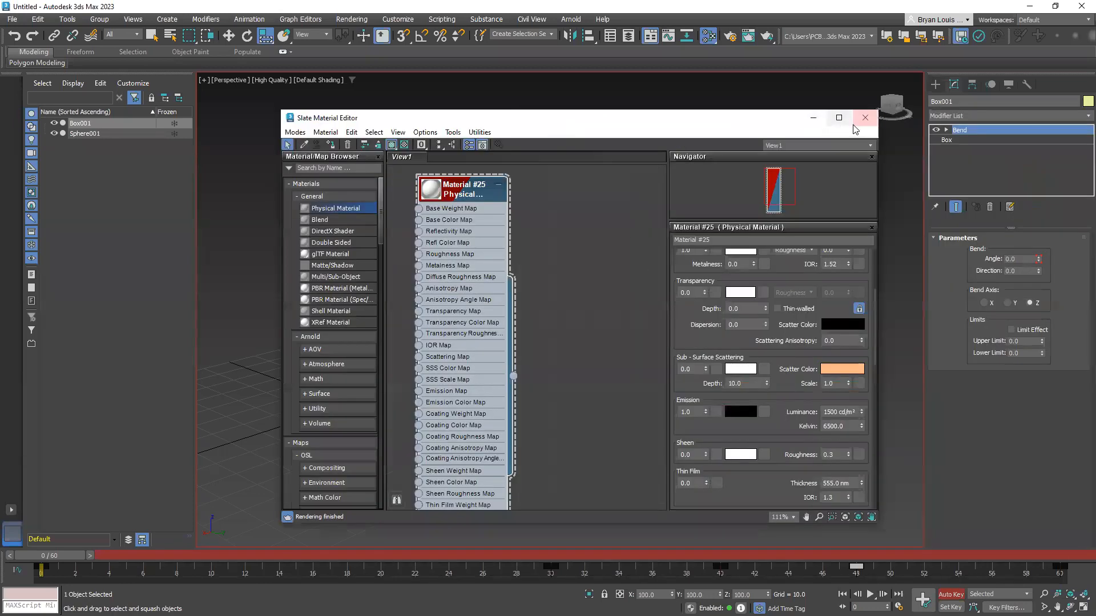
click(856, 122)
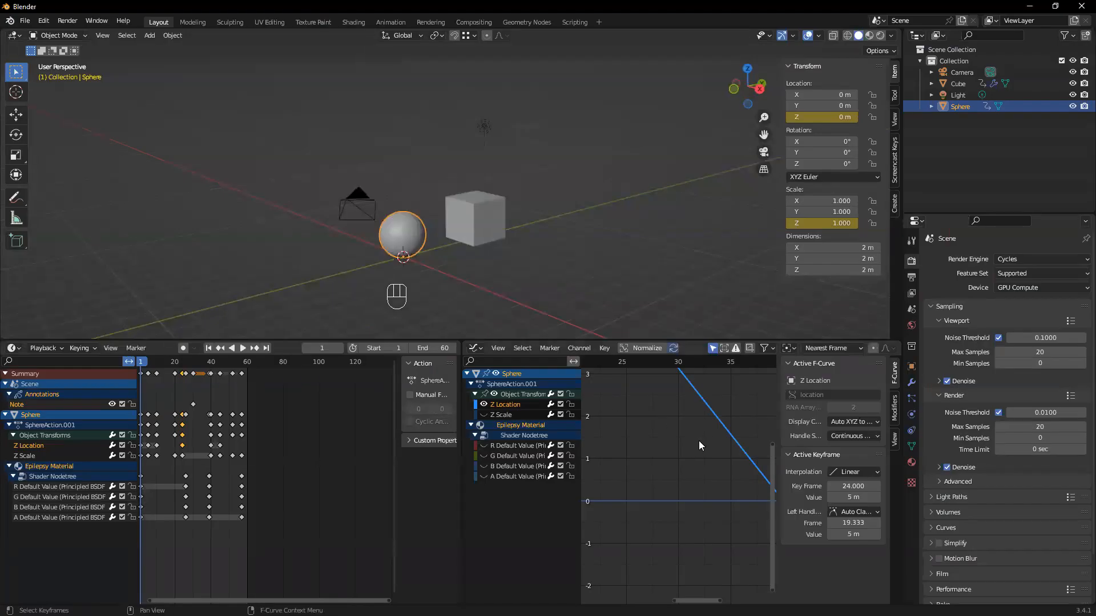
scroll(679, 485, up, 1)
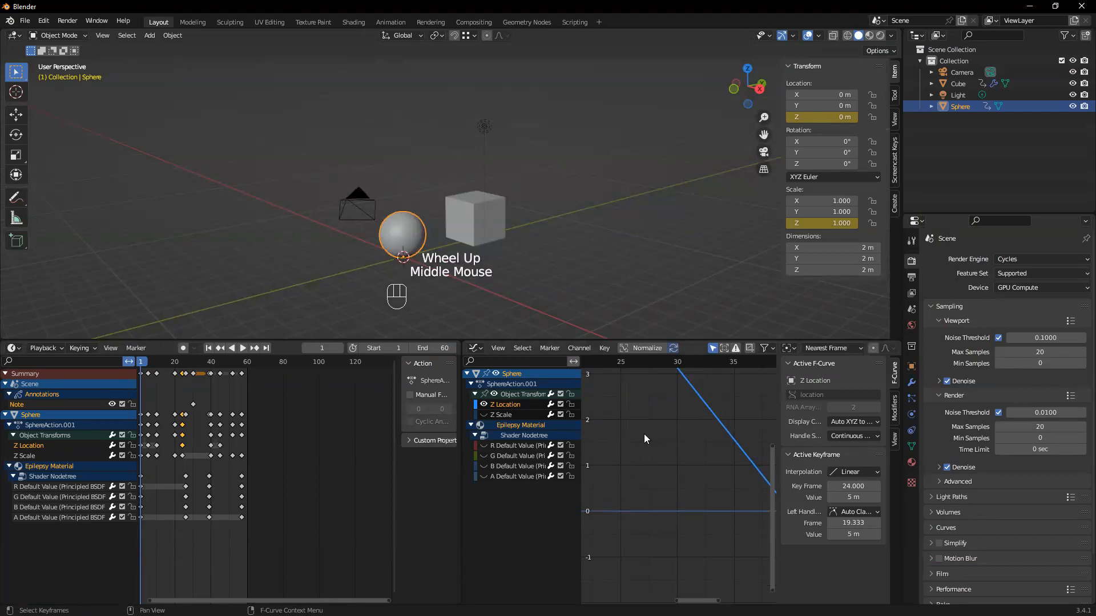
middle_drag(555, 202, 529, 215)
scroll(485, 224, down, 1)
shift+middle_drag(543, 195, 528, 206)
middle_drag(514, 252, 484, 261)
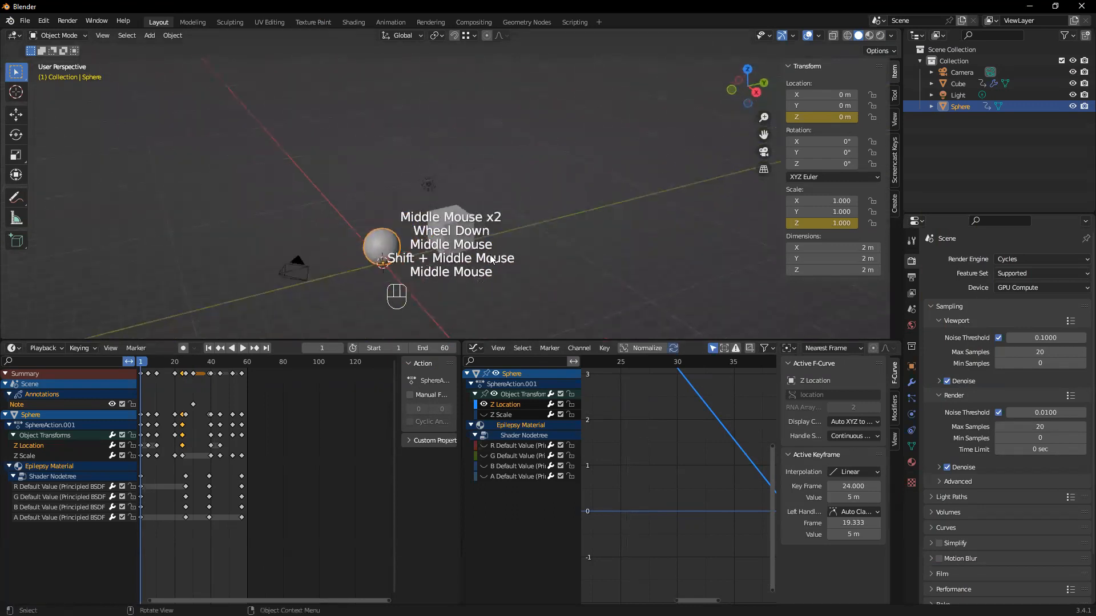
scroll(490, 419, up, 1)
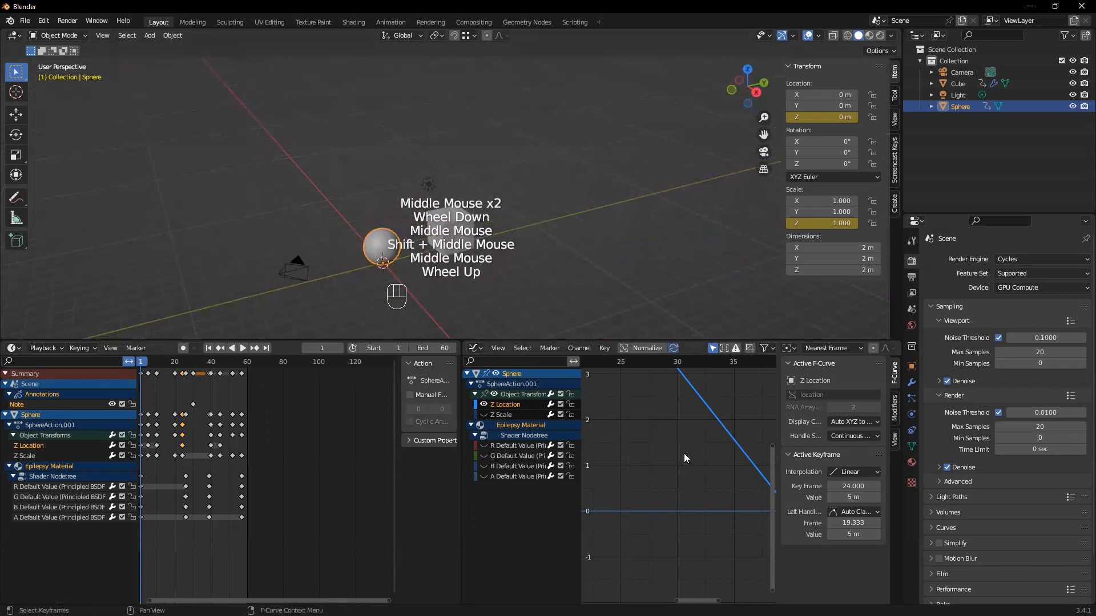
scroll(502, 261, up, 1)
middle_drag(500, 262, 491, 268)
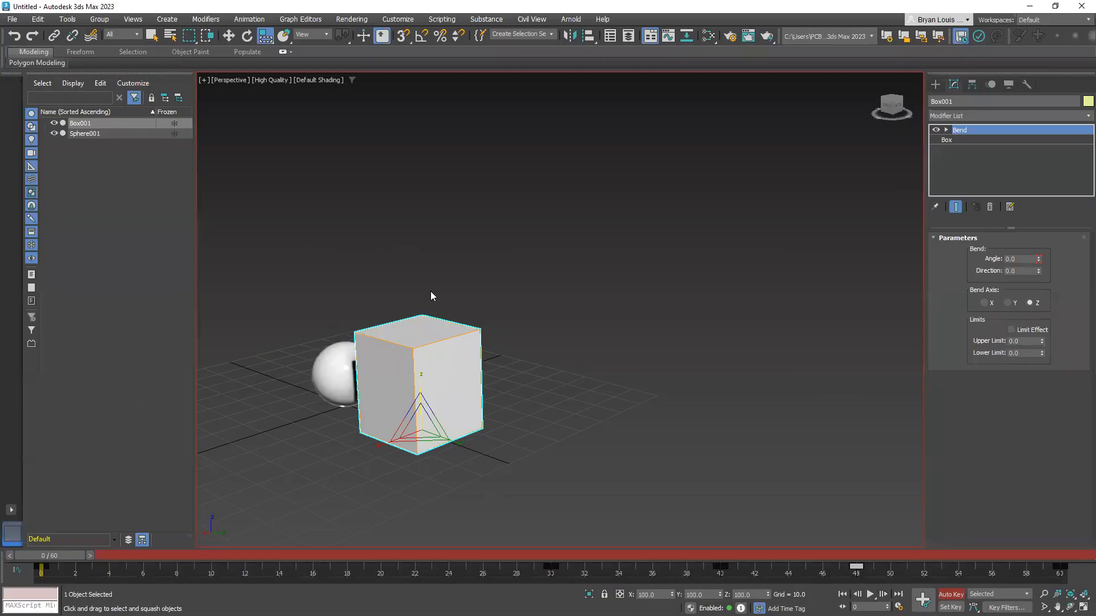
Switch to 3ds Max, keep the animation at frame 0 and deselect the box
middle_drag(430, 291, 461, 344)
alt+middle_drag(363, 396, 546, 403)
click(531, 365)
click(496, 354)
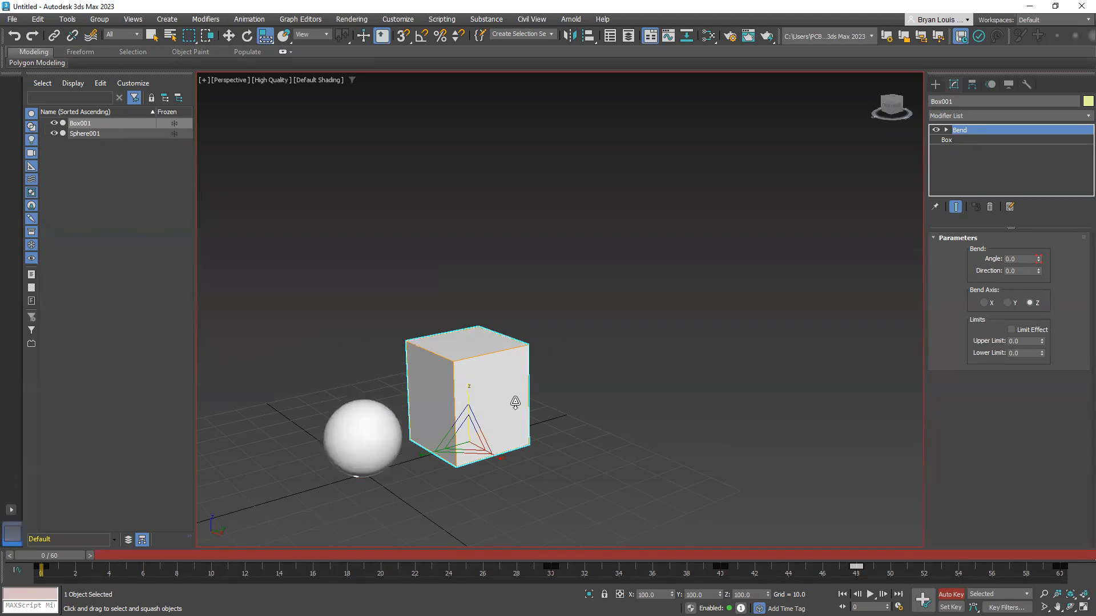
mouse_move(53, 553)
mouse_down()
mouse_move(495, 581)
mouse_move(903, 583)
mouse_move(1054, 569)
mouse_move(294, 571)
mouse_move(49, 556)
mouse_up()
key(r)
click(586, 292)
alt+middle_drag(714, 447, 607, 481)
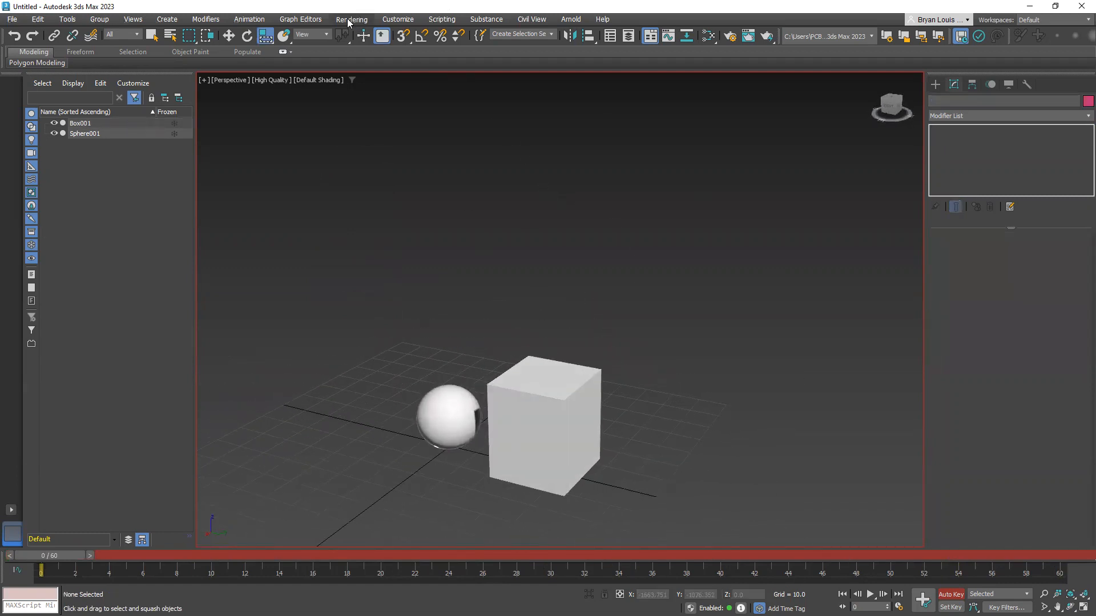
Open the Track View Curve Editor and select the sphere in the viewport to show its animation tracks
click(300, 19)
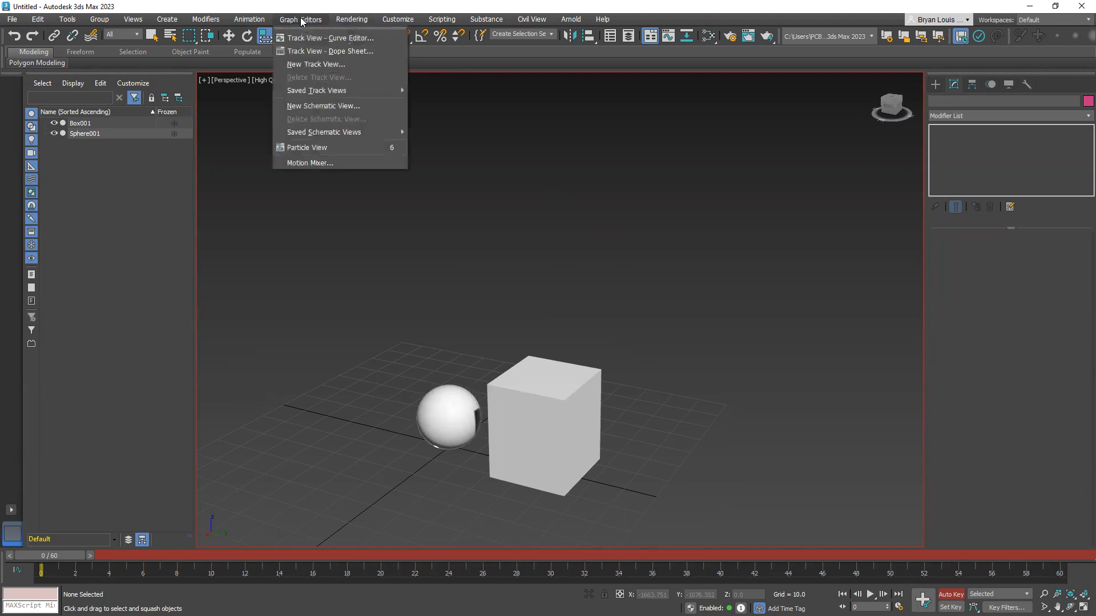
click(343, 39)
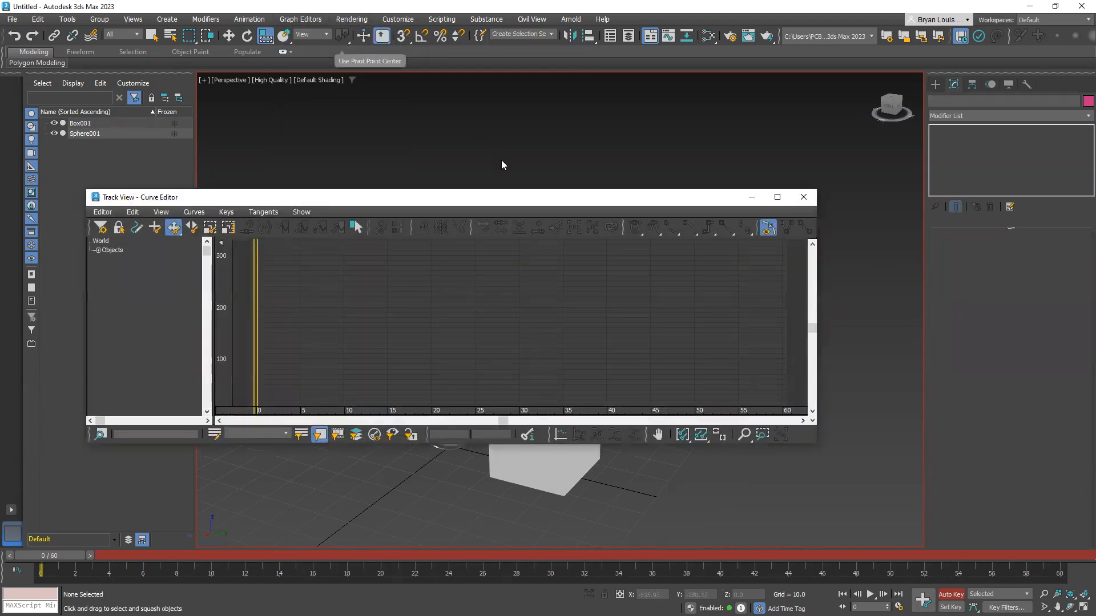
drag(507, 190, 507, 101)
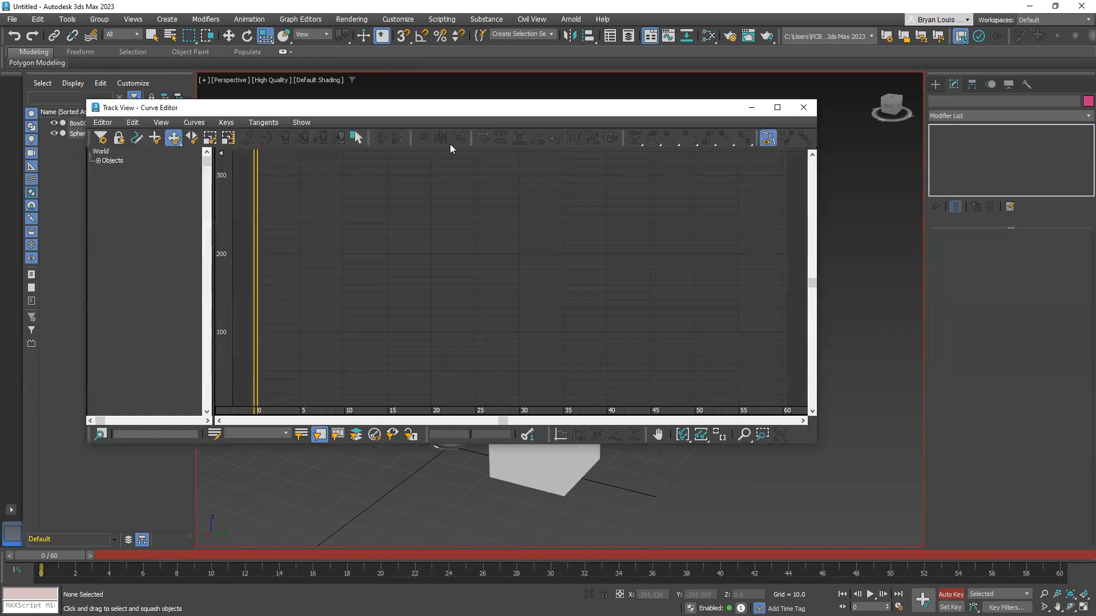
click(98, 161)
drag(457, 114, 928, 160)
click(448, 417)
middle_drag(426, 283, 297, 277)
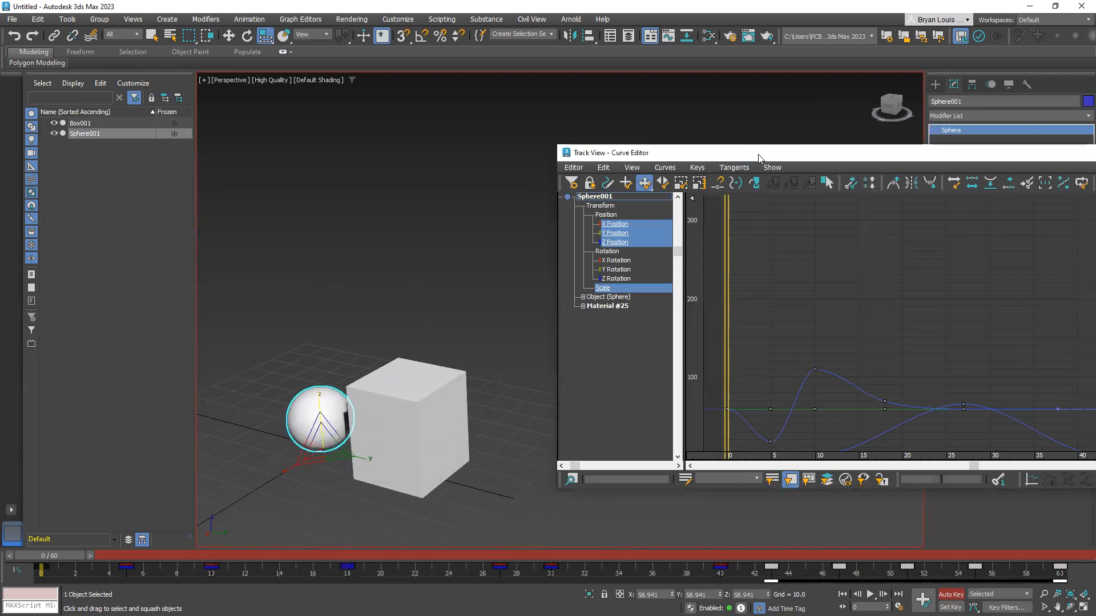
drag(759, 158, 556, 143)
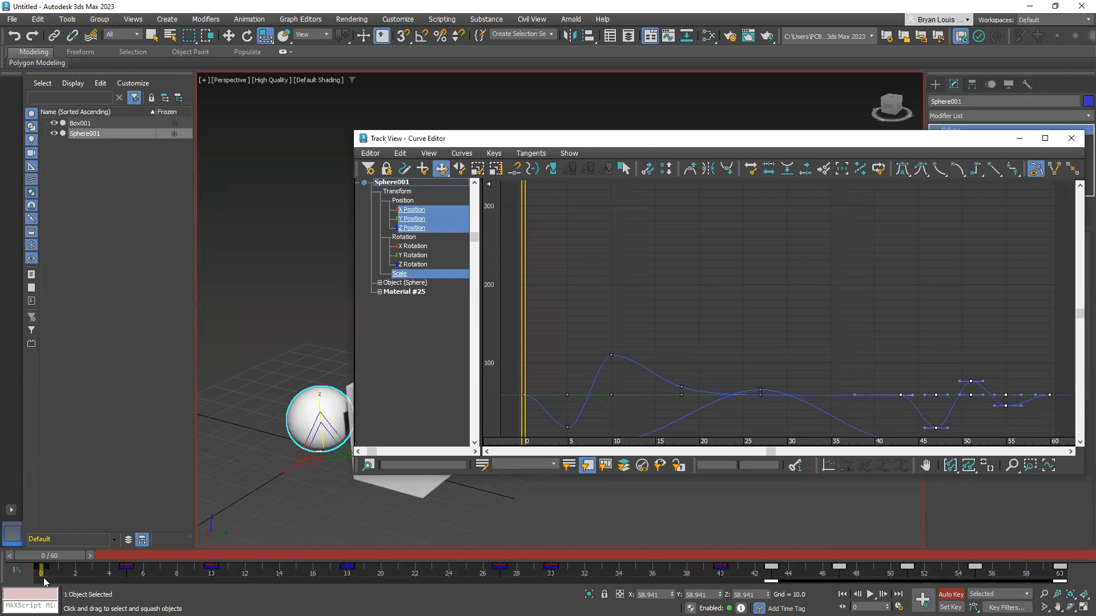
Scrub the animation to frame 27 and clear the key selection in the Curve Editor
drag(44, 561, 479, 544)
key(r)
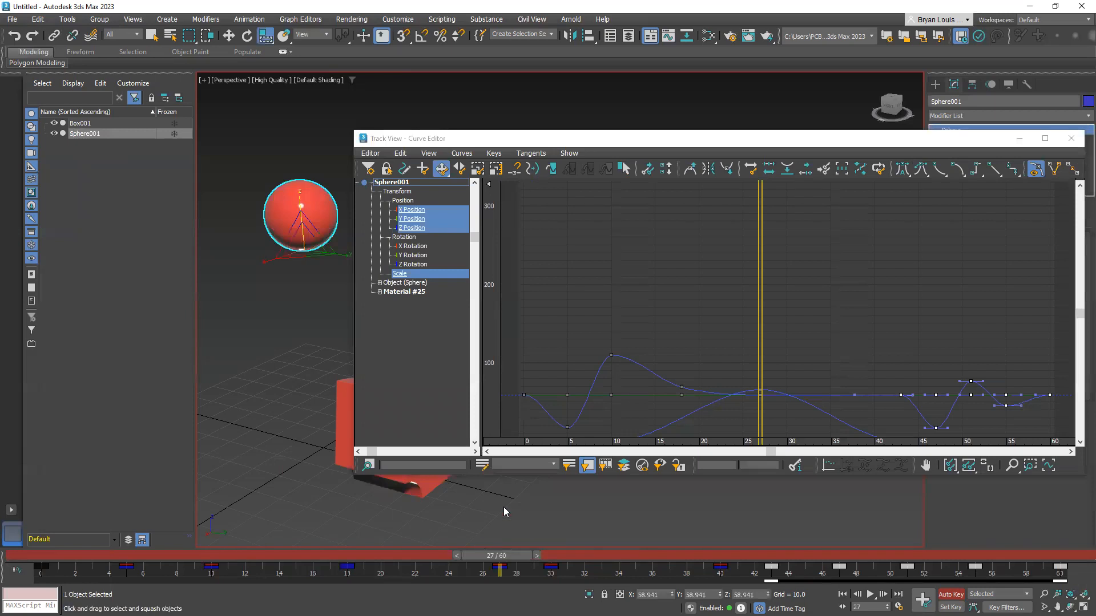
click(625, 265)
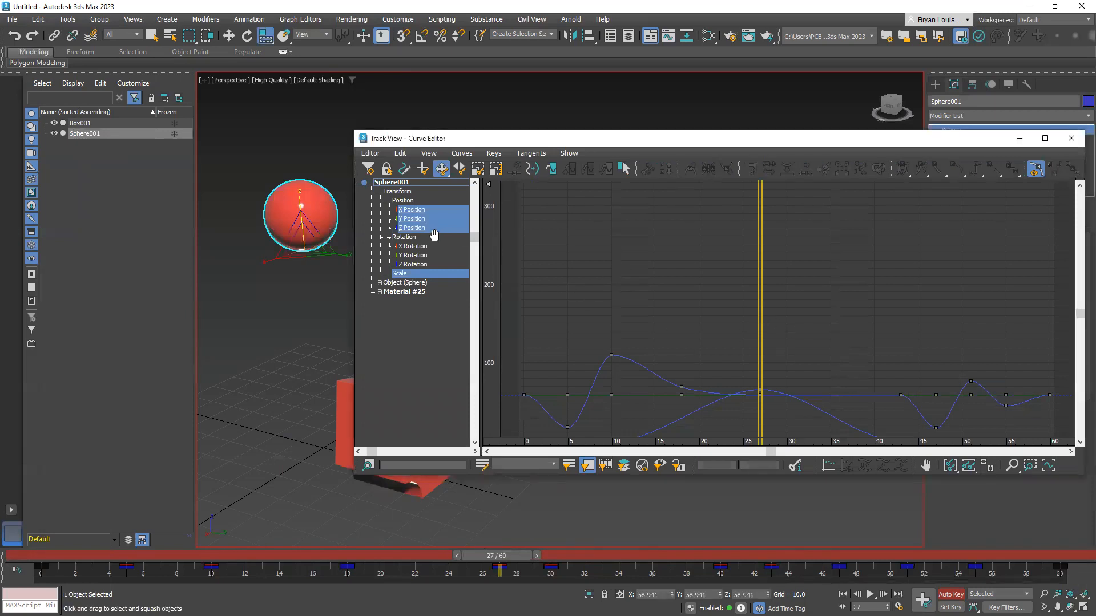
Isolate the sphere's Z Position curve in the Curve Editor and scrub the animation to frame 25
click(412, 228)
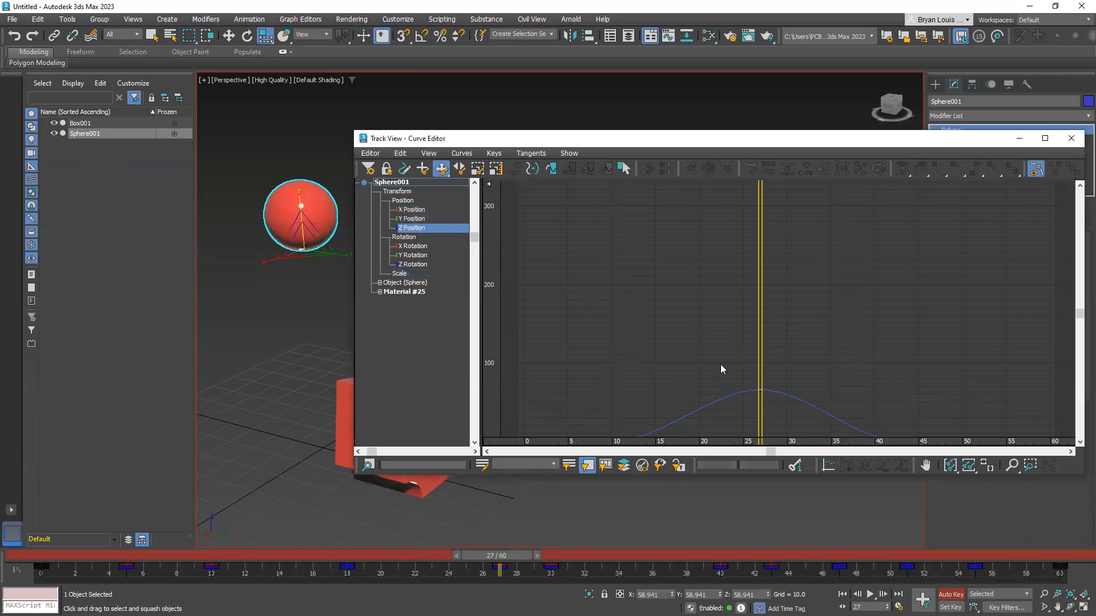
click(411, 220)
click(411, 228)
drag(503, 553, 476, 557)
key(r)
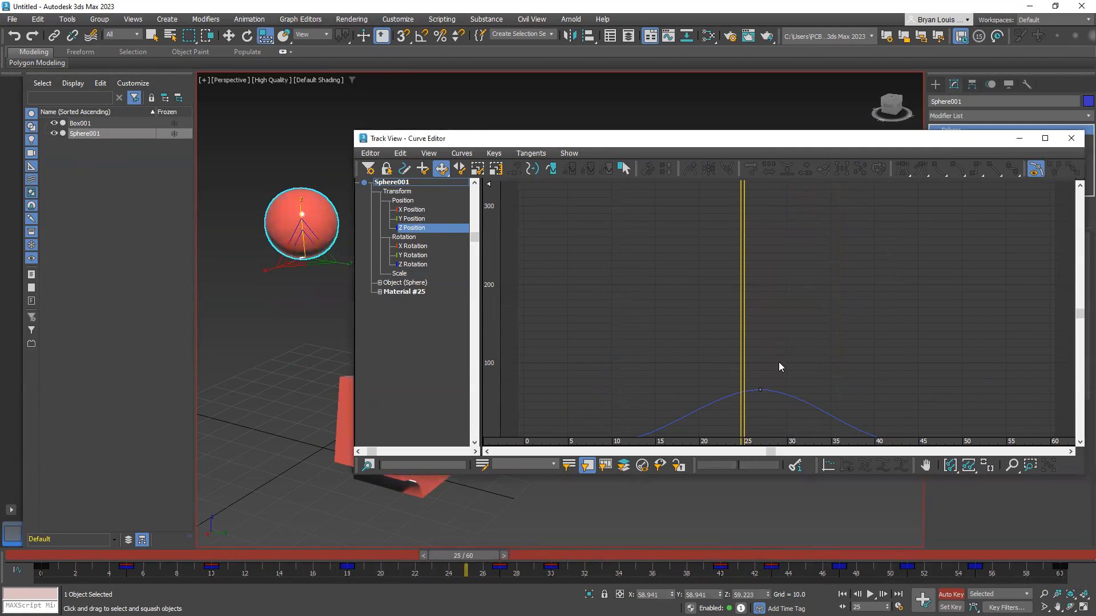
Maximize the Curve Editor, scrub to about frame 39, and raise the time ruler to select the Z Position key at frame 43
click(760, 390)
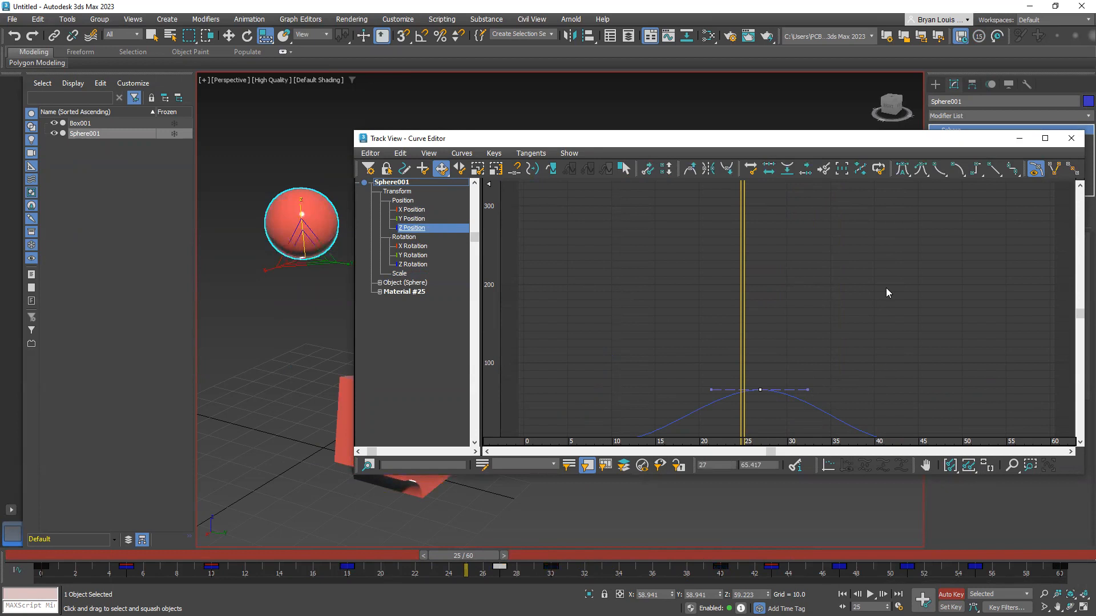
click(1045, 138)
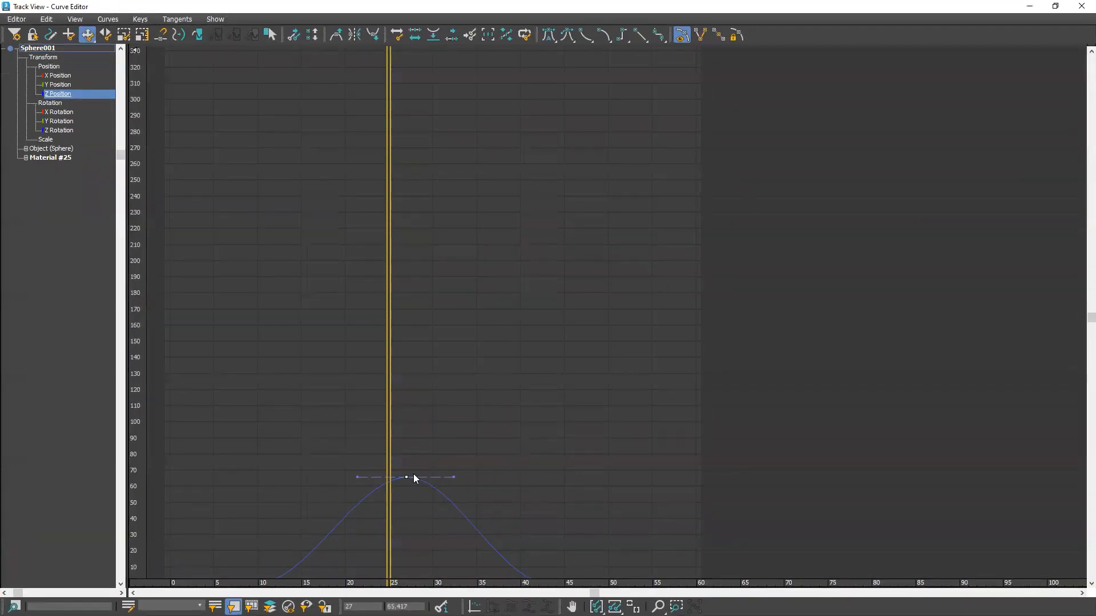
click(535, 582)
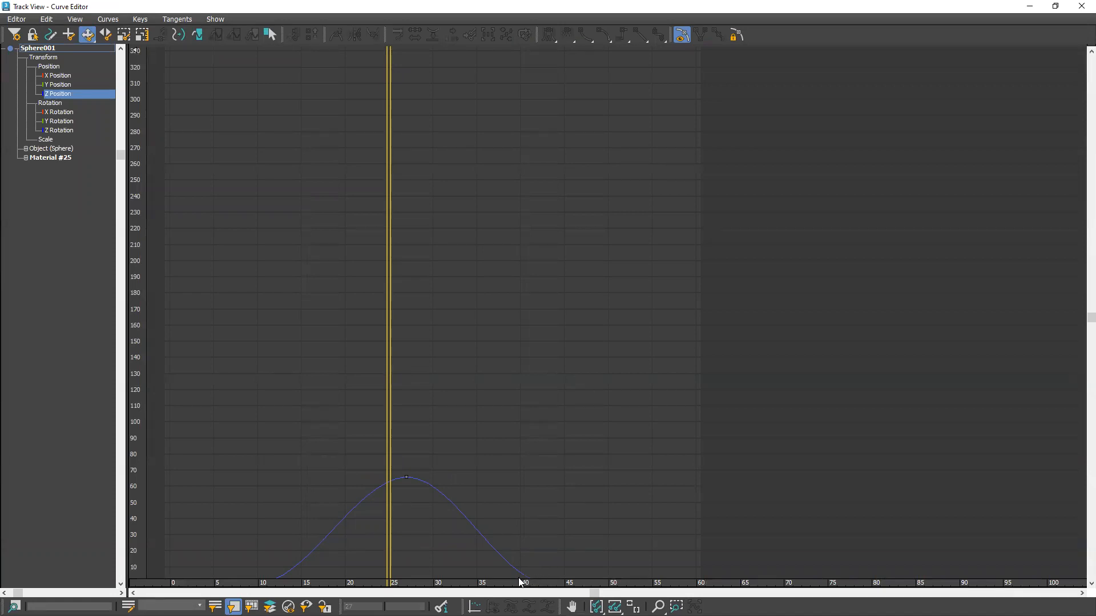
drag(389, 394, 512, 422)
drag(533, 583, 545, 556)
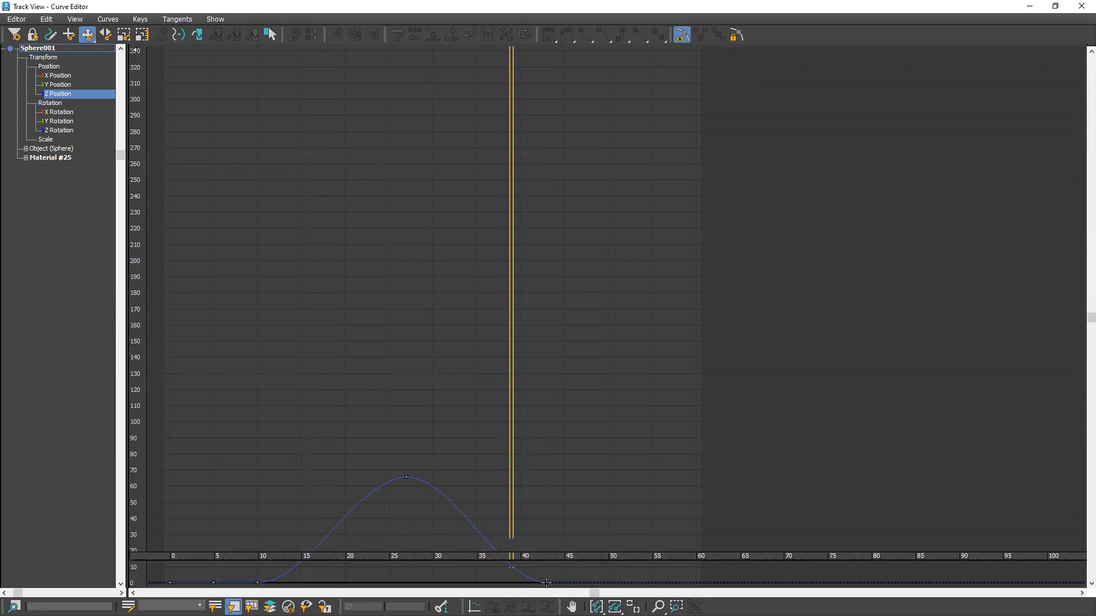
click(546, 582)
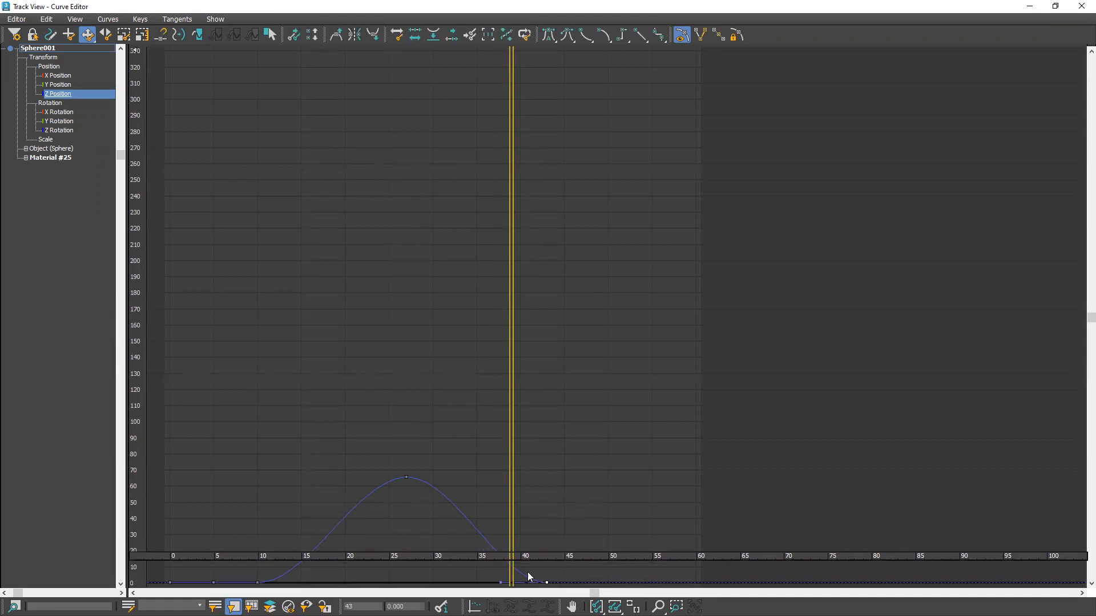
Try twice to lower the outgoing tangent handle of the Z Position key at frame 27, undoing each change
click(405, 477)
mouse_move(452, 479)
mouse_down()
mouse_move(450, 508)
mouse_move(452, 475)
mouse_up()
key(ctrl+z)
click(406, 478)
drag(449, 477, 458, 507)
key(ctrl+z)
Try linear tangents on the Z Position key at frame 43, then undo the change and deselect the key
click(547, 583)
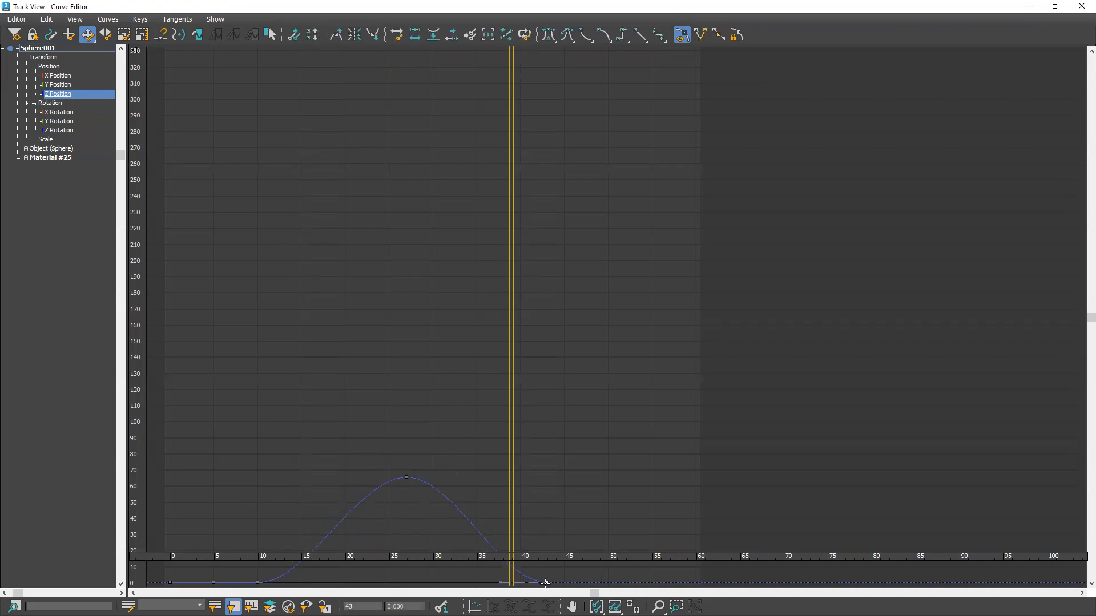
click(407, 479)
click(440, 498)
click(404, 478)
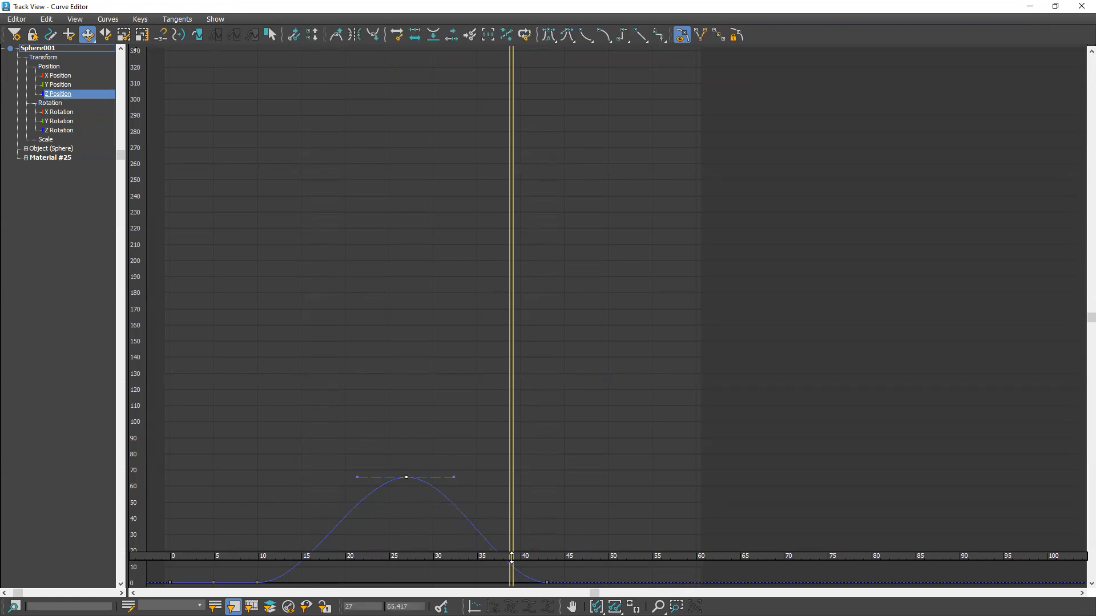
ctrl+click(547, 582)
click(639, 39)
key(ctrl+z)
click(532, 500)
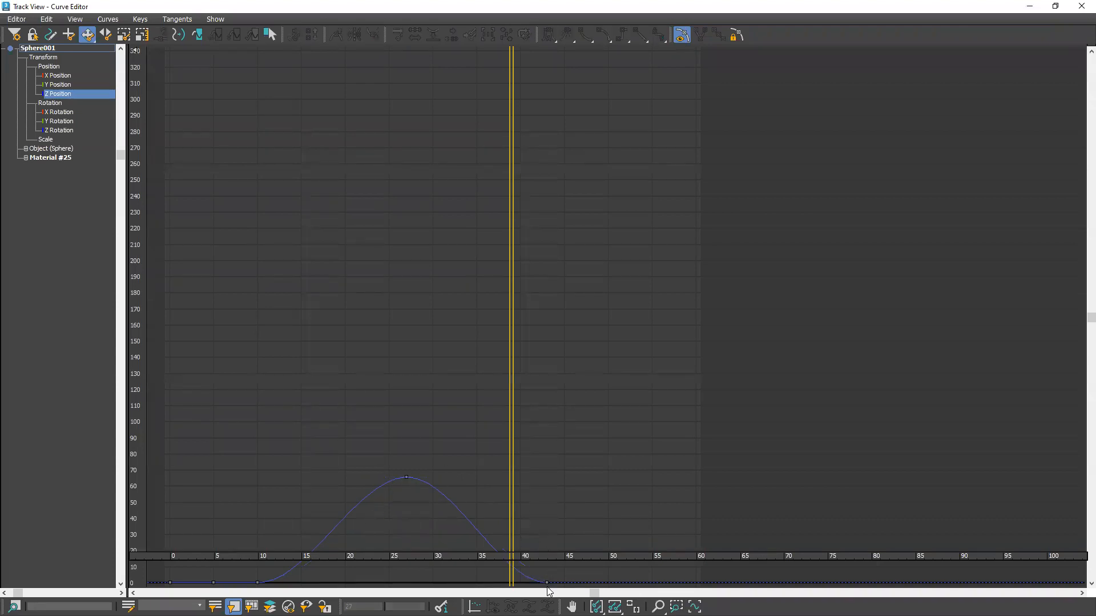
Set the tangents of the Z Position key at frame 43 to linear
click(547, 582)
click(639, 41)
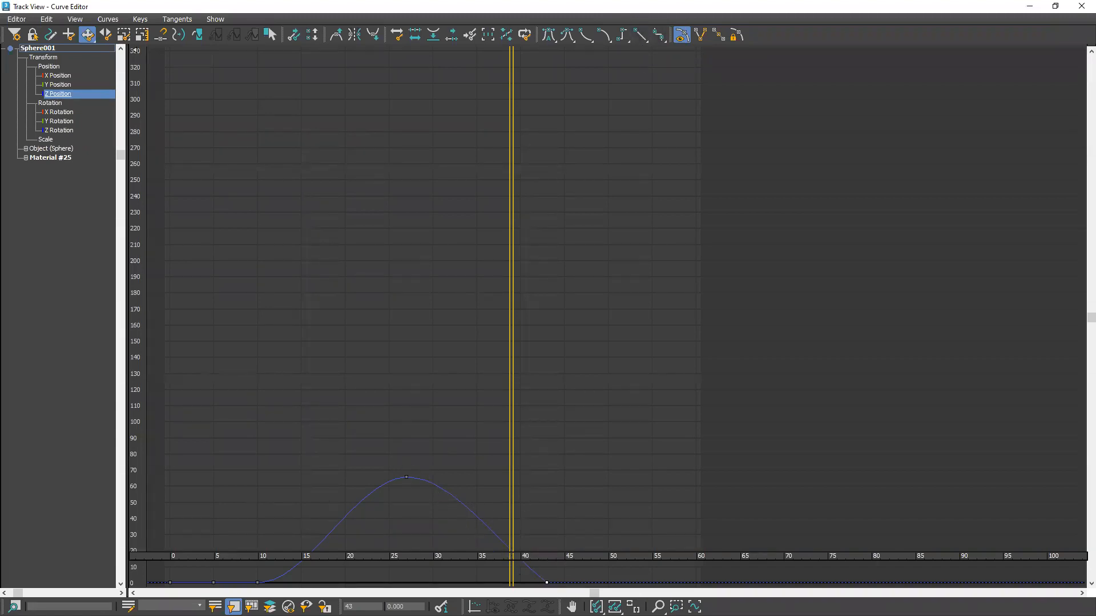
click(405, 479)
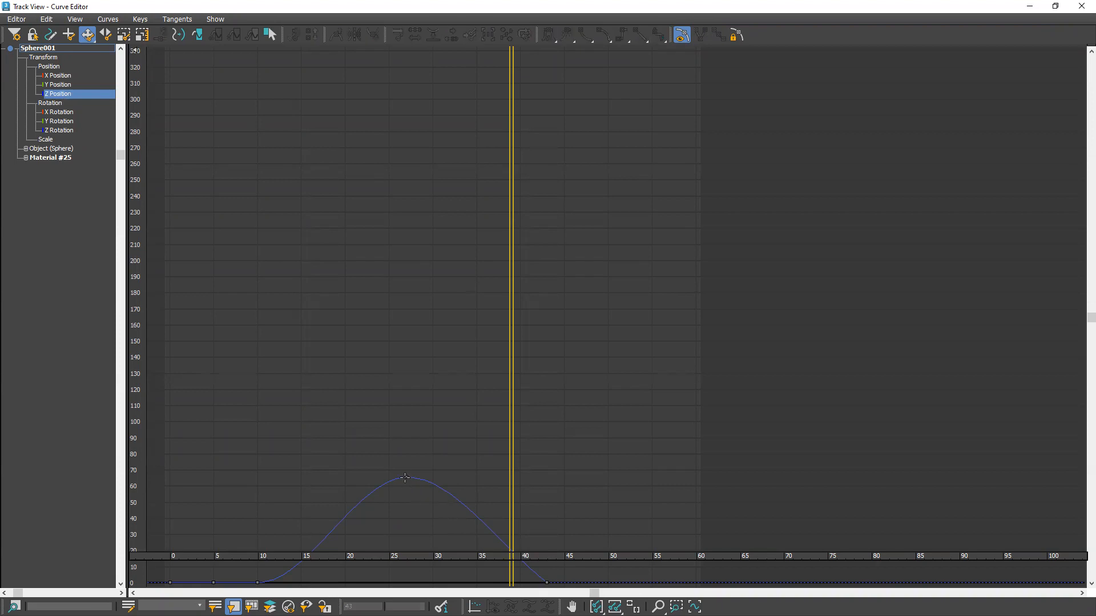
Try linear tangents on the Z Position key at frame 27 and undo the change
click(406, 477)
click(640, 36)
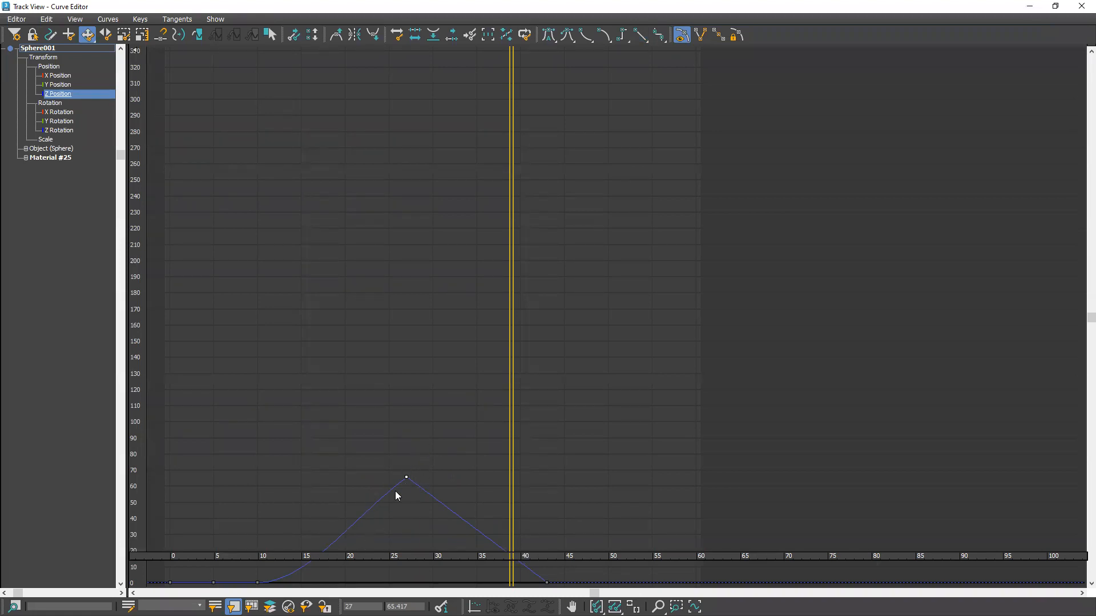
key(ctrl+z)
click(455, 475)
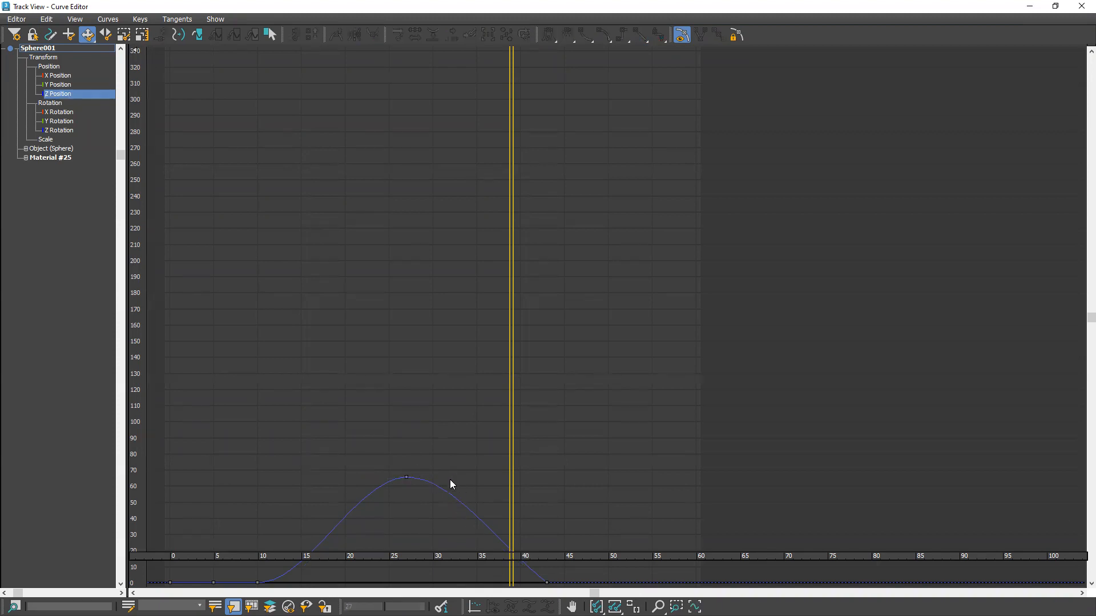
Try pulling down the outgoing tangent handle of the frame 27 Z Position key and revert the curve
click(407, 478)
drag(454, 477, 444, 504)
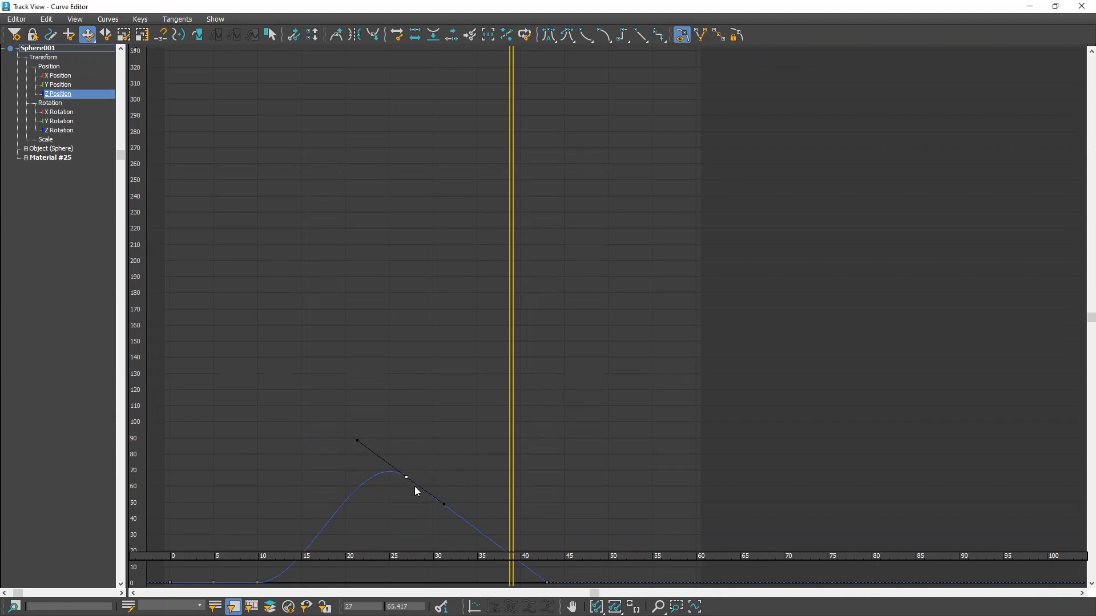
key(ctrl+z)
click(461, 453)
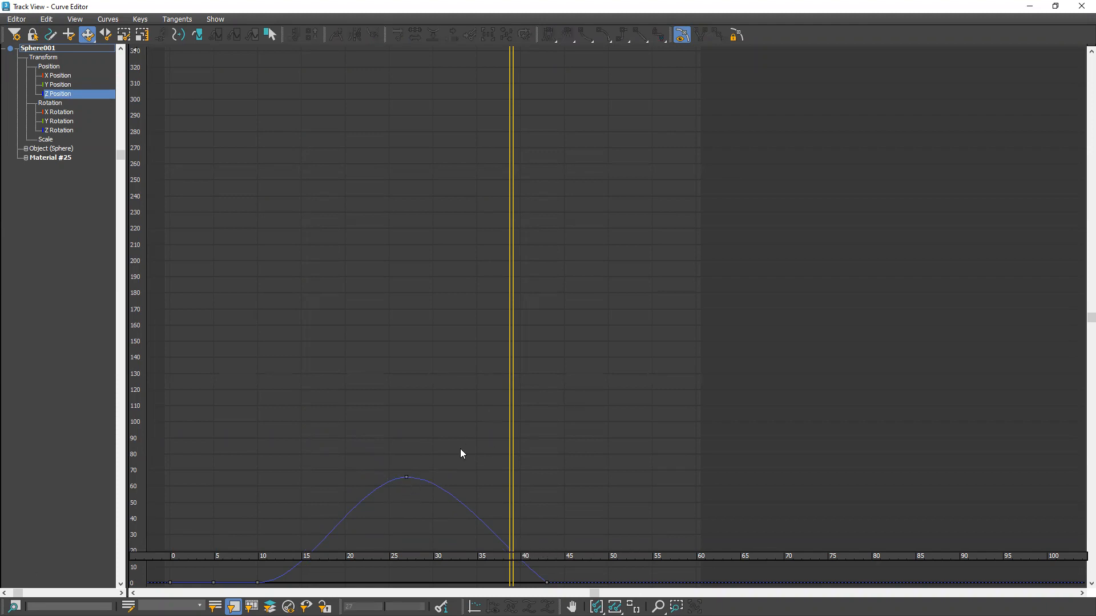
click(405, 476)
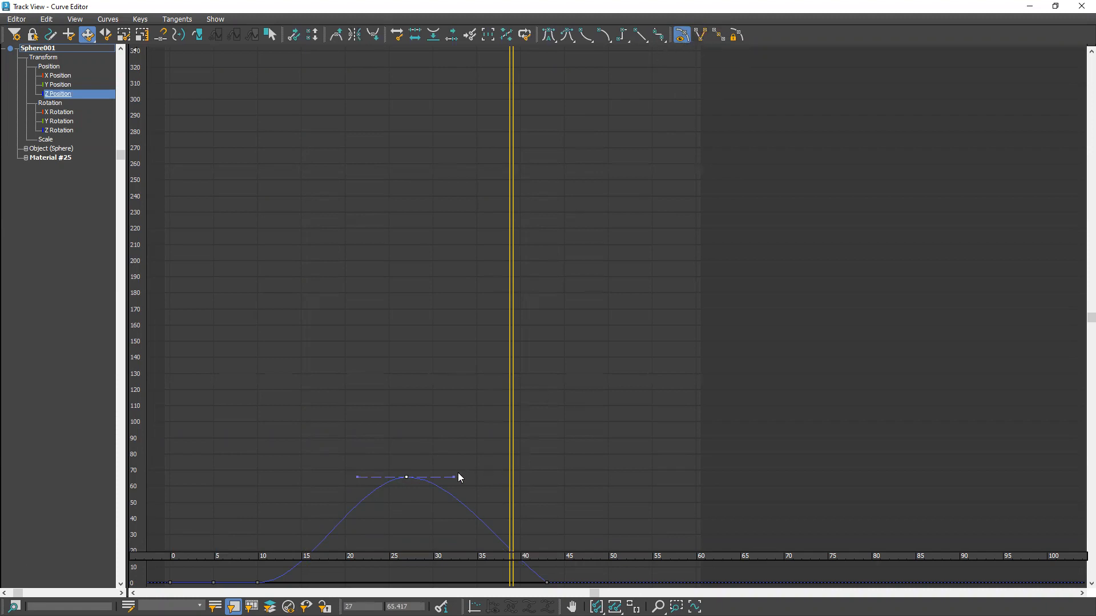
drag(458, 481, 454, 513)
click(440, 436)
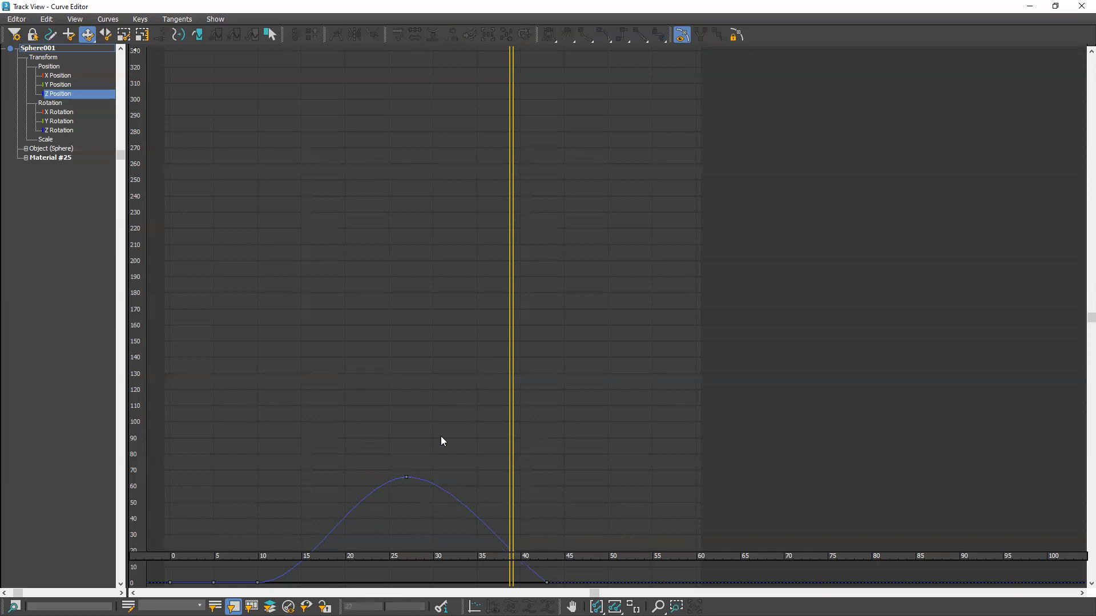
click(406, 476)
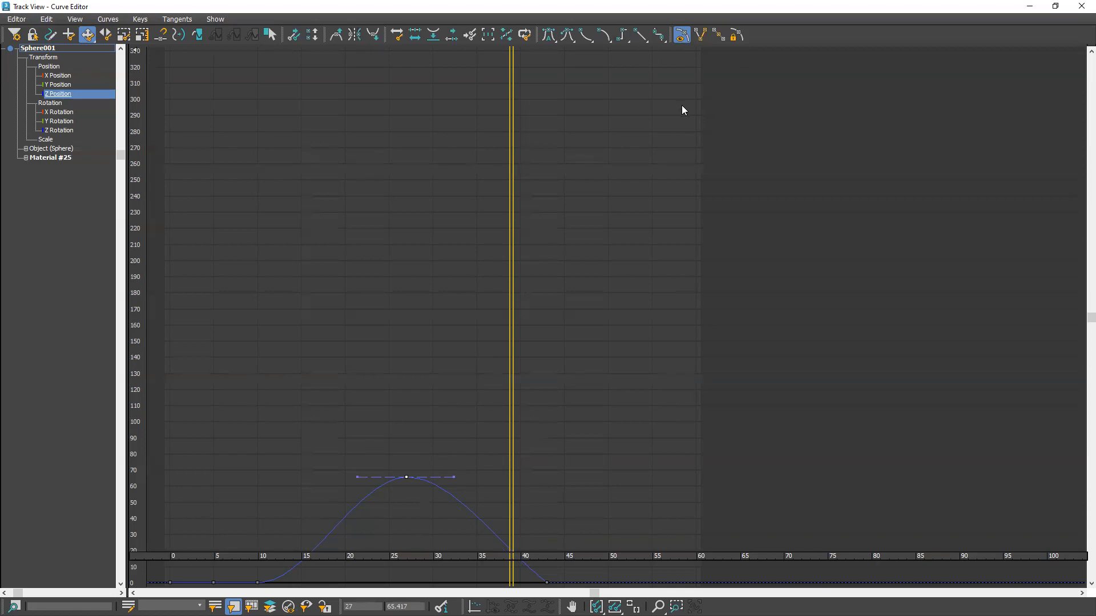
click(398, 482)
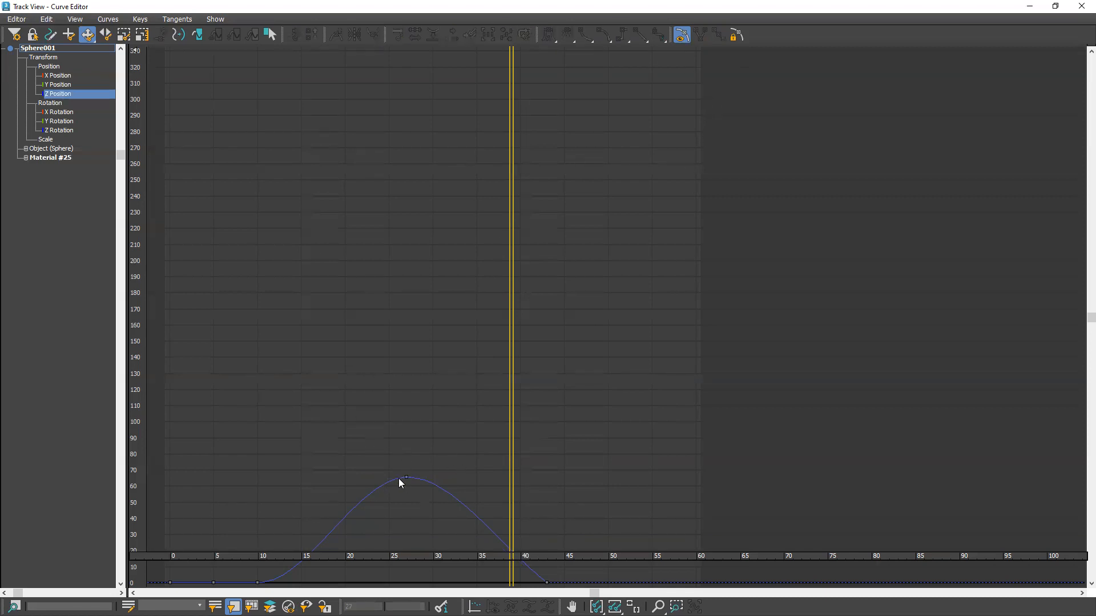
Break the tangent of the Z Position key at frame 27, angling only its outgoing handle down toward the frame 43 key
click(405, 476)
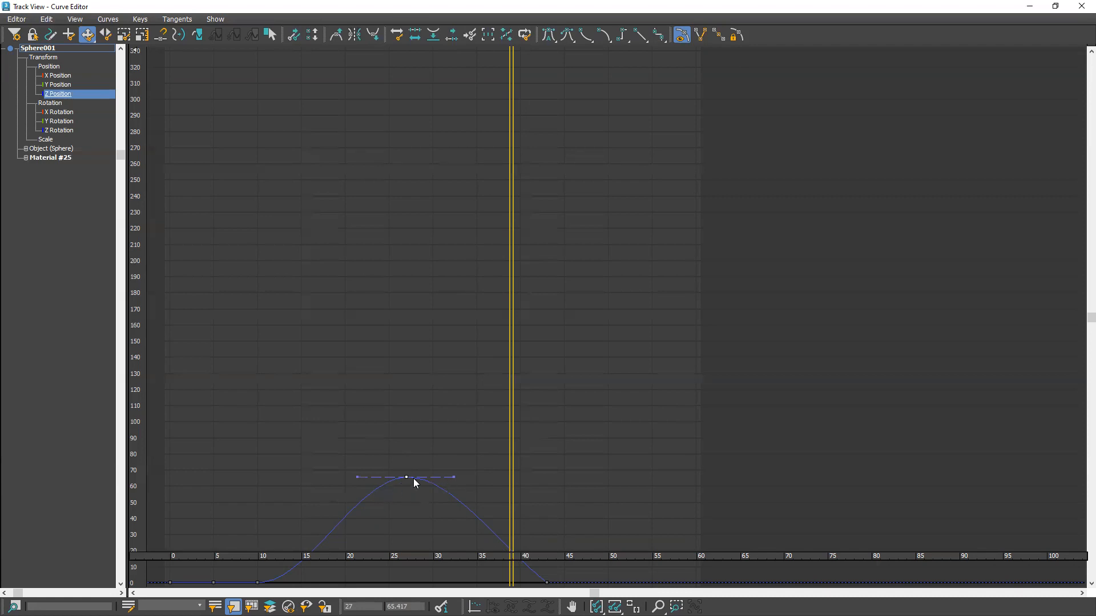
click(450, 479)
click(408, 479)
drag(453, 478, 451, 514)
click(415, 365)
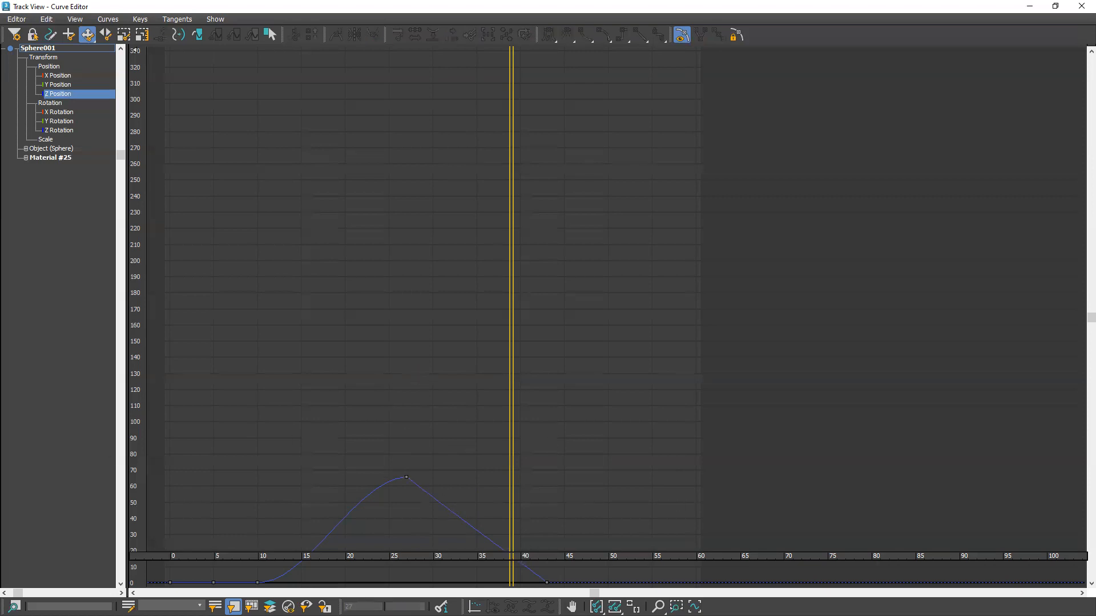
Close the Curve Editor and play back the sphere and box animation in the 3ds Max viewport, stopping playback when done
click(1081, 6)
key(space)
click(690, 431)
click(870, 595)
click(951, 594)
middle_drag(553, 367, 678, 367)
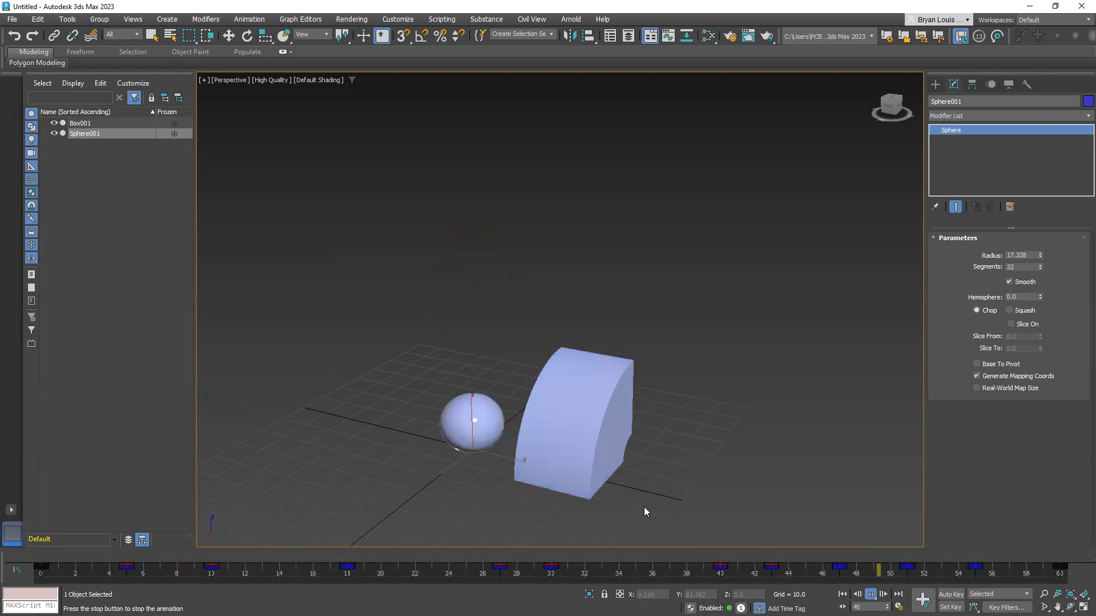
click(871, 595)
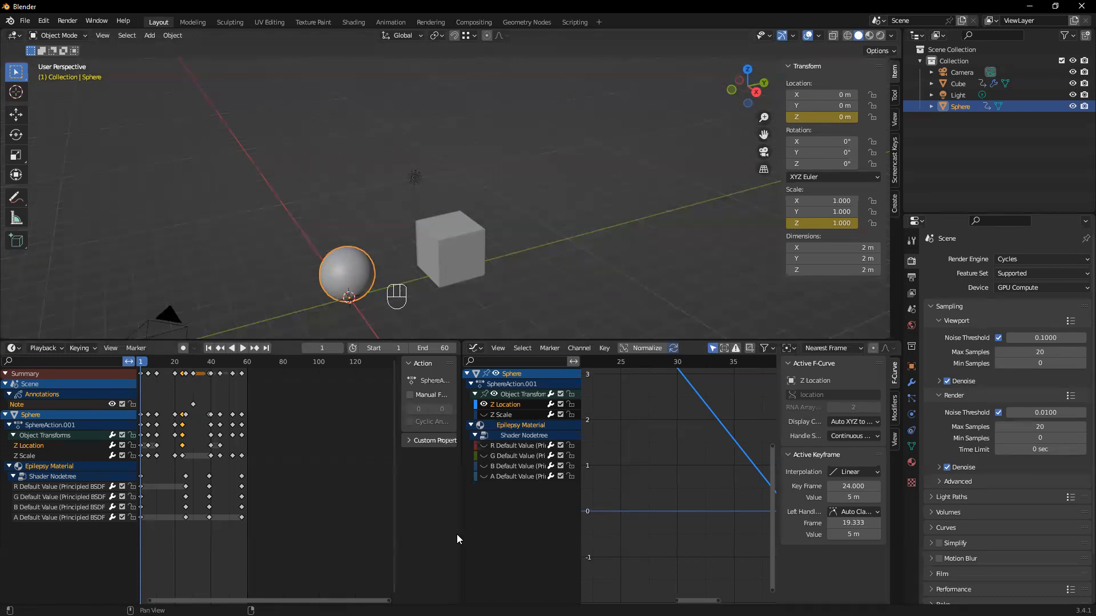
Widen Blender's Graph Editor area to show more of the Z Location curve, and return the 3ds Max time slider to frame 0
drag(463, 535, 436, 538)
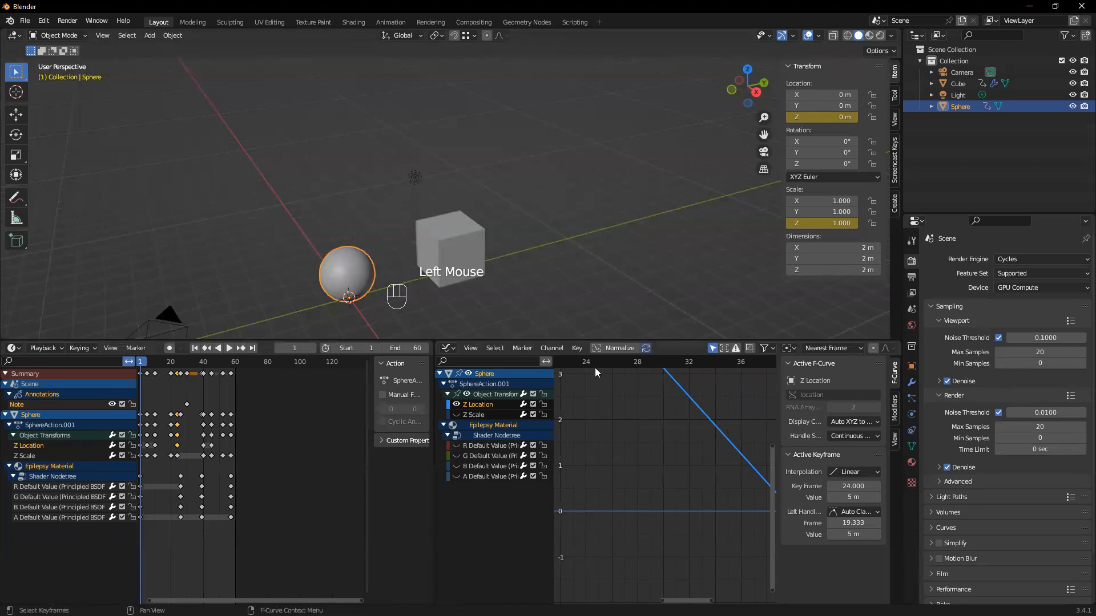
scroll(657, 490, down, 1)
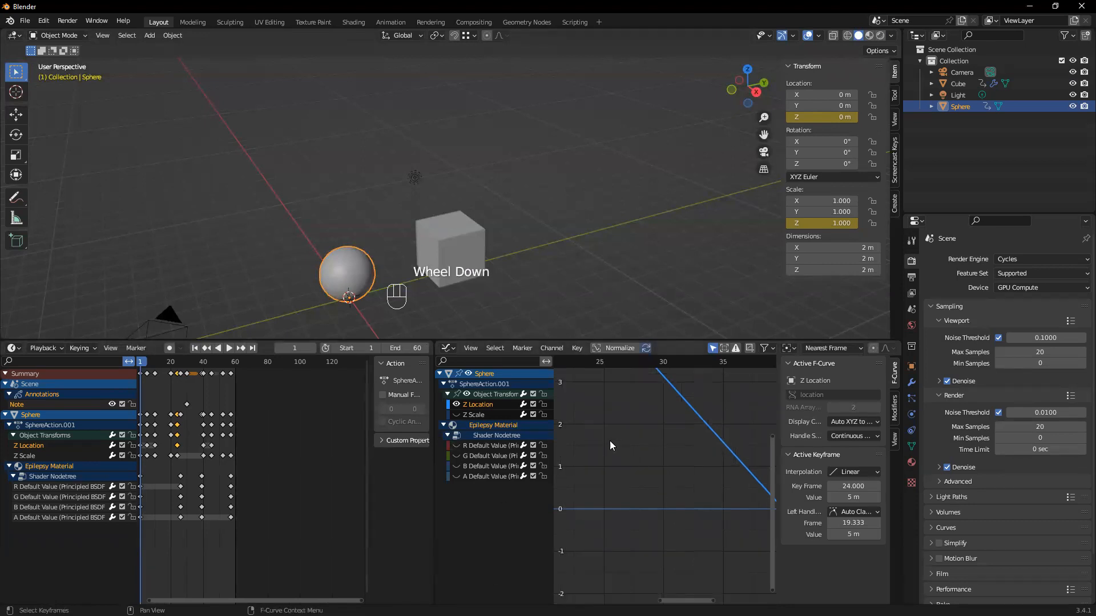
scroll(655, 429, down, 1)
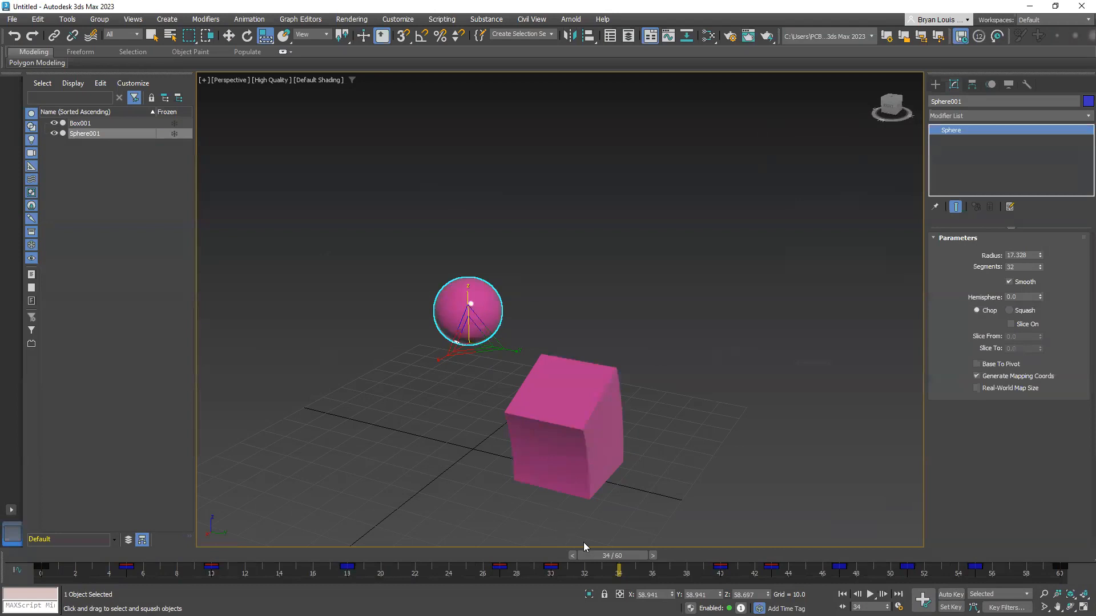
drag(599, 554, 19, 555)
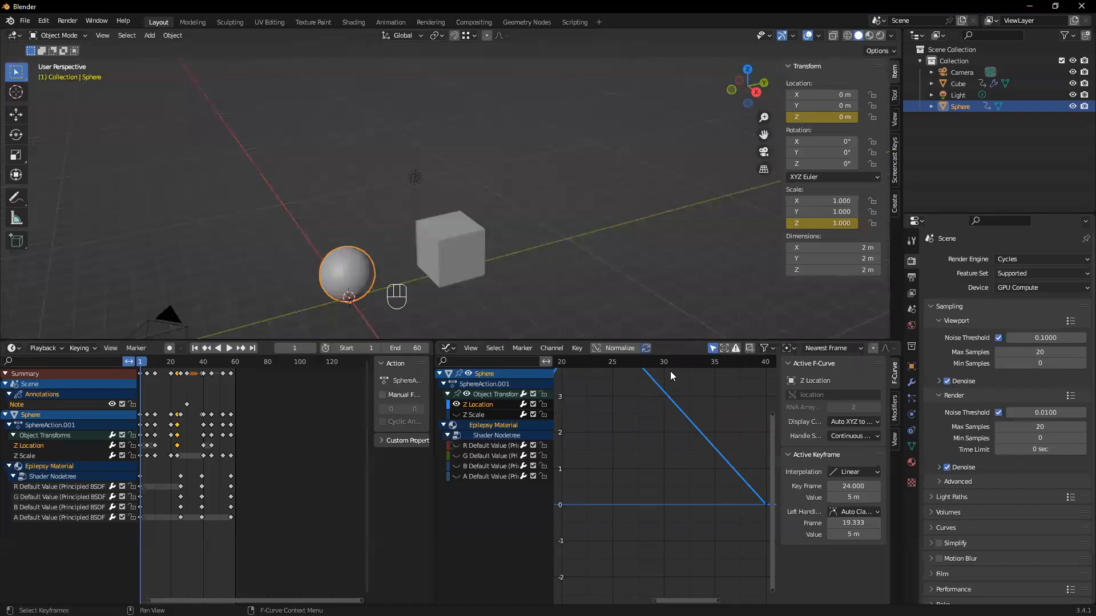
Play the bounce animation in Blender, stop it and return to frame 1
click(228, 348)
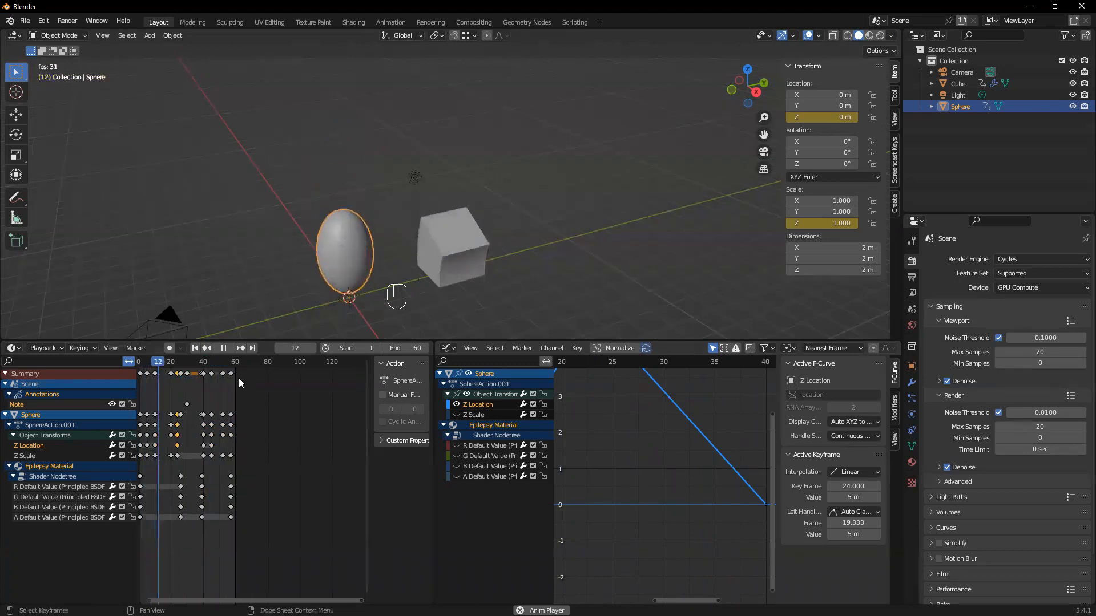
click(223, 348)
click(200, 348)
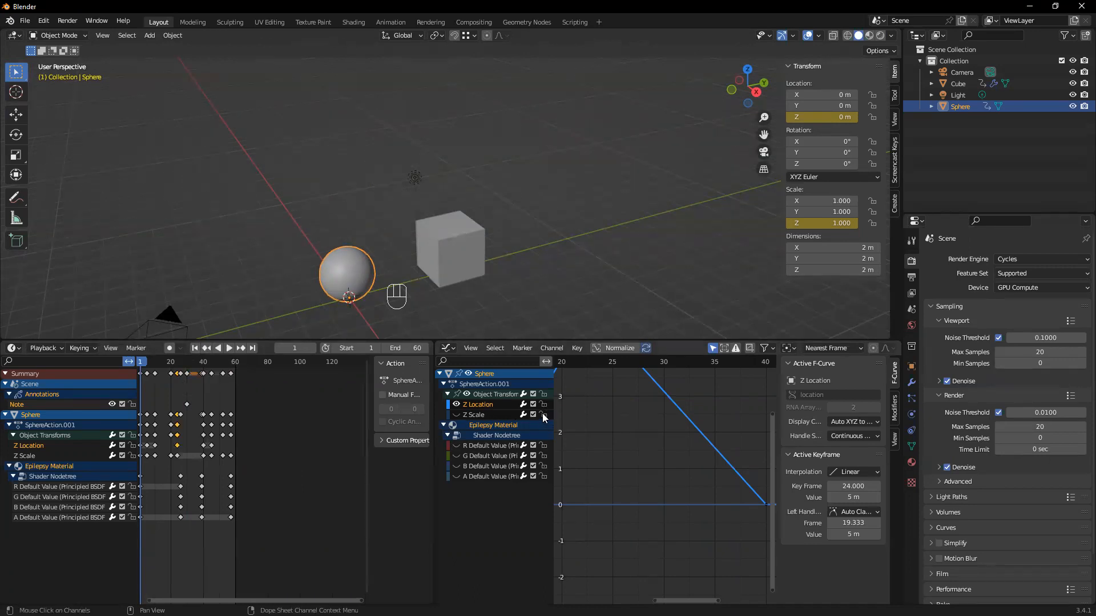
Show the sphere's Z Scale curve and the R, G, B and A Default Value curves in the Graph Editor
click(457, 415)
click(457, 445)
click(457, 456)
click(457, 466)
click(457, 476)
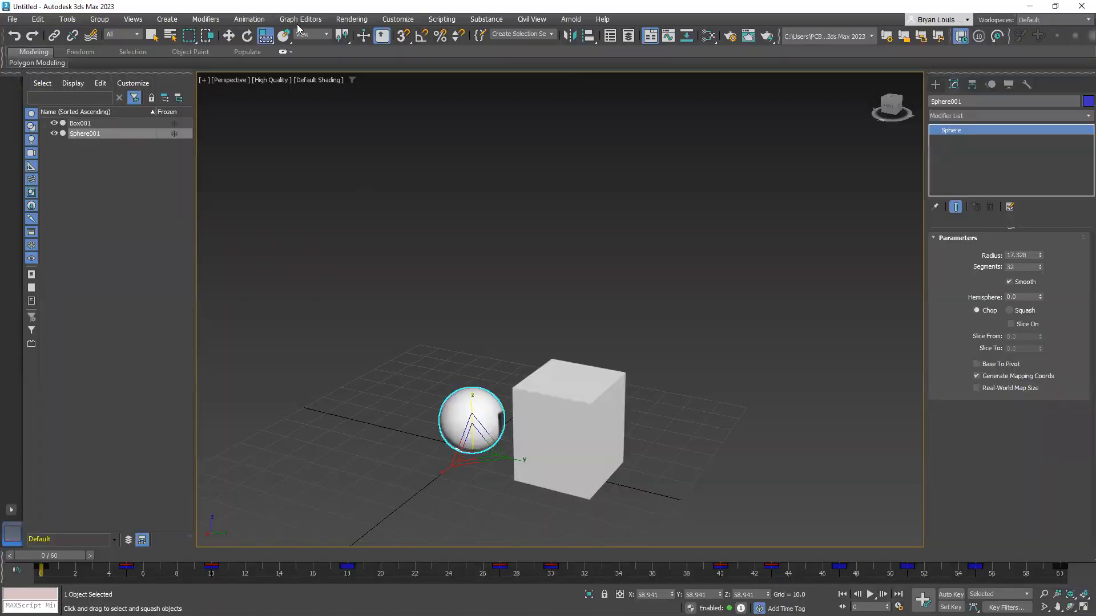
Examine the sphere's X, Y and Z Position curves in the 3ds Max Curve Editor and close it
click(289, 21)
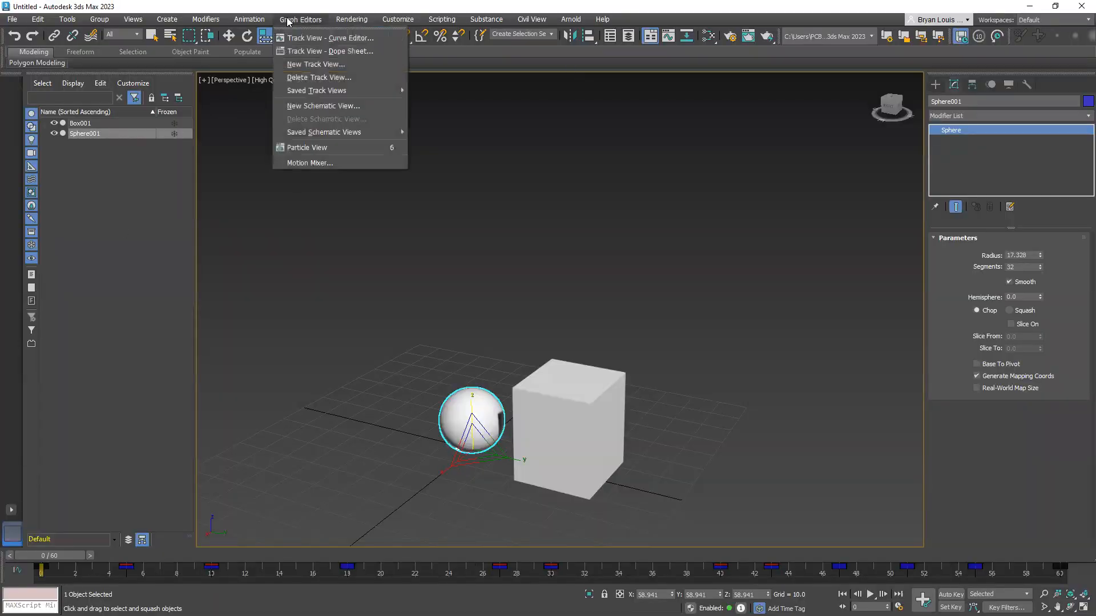
click(293, 40)
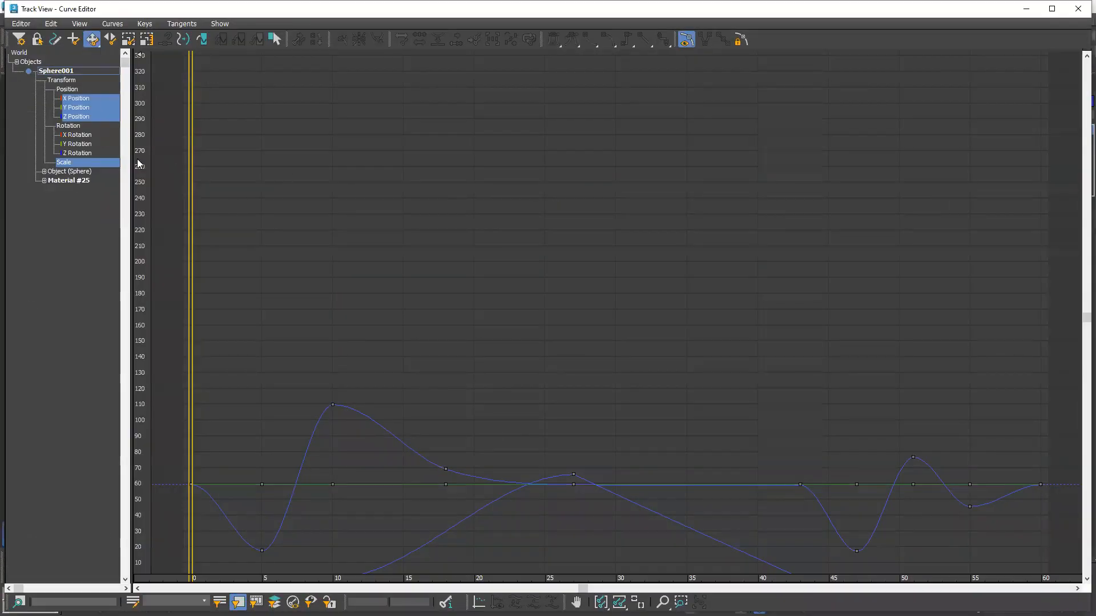
click(80, 116)
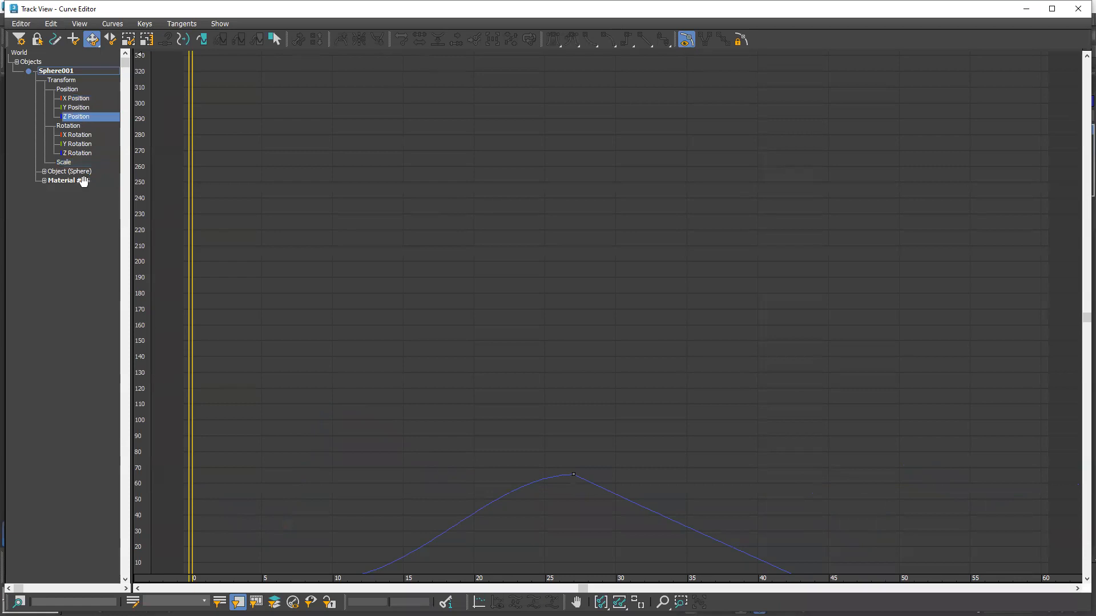
click(84, 107)
click(81, 99)
click(76, 118)
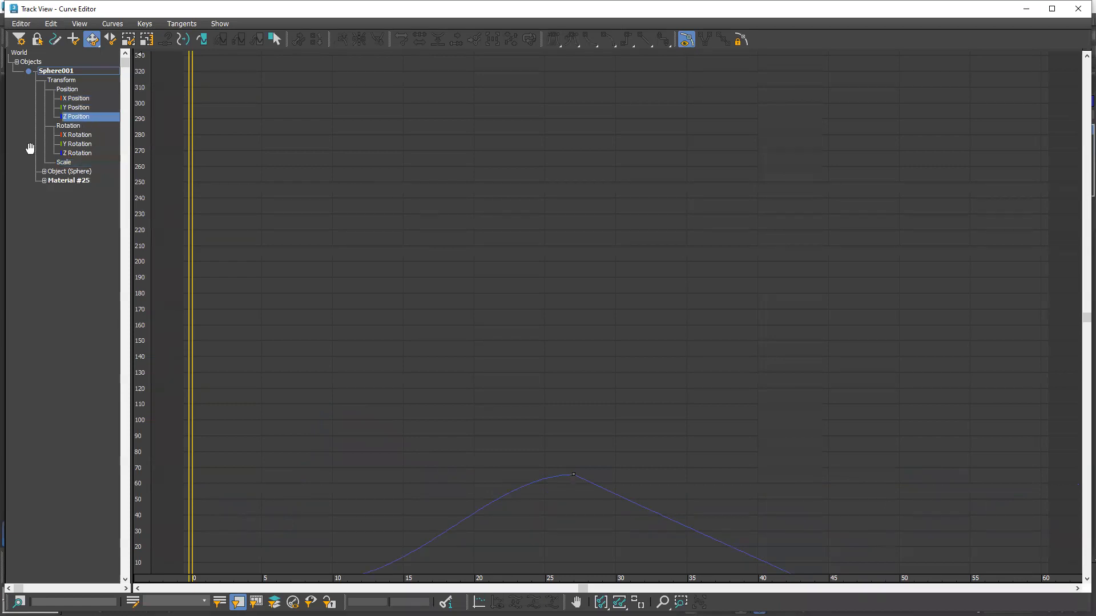
click(78, 108)
click(78, 117)
click(1078, 9)
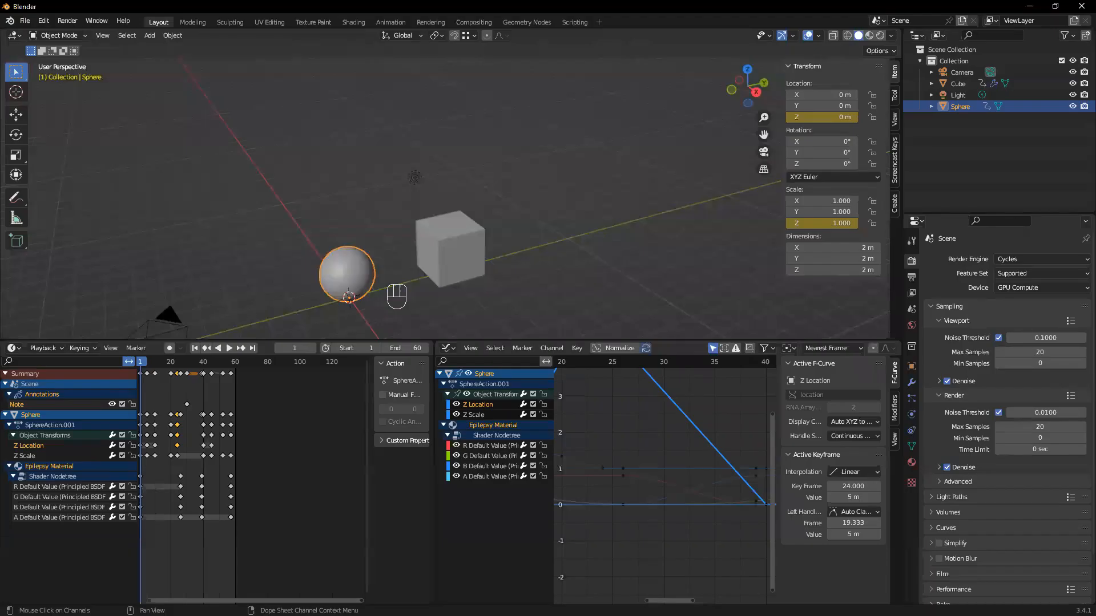
Join the Graph Editor area into the Timeline in Blender so that the Timeline takes up the full width
right_click(434, 546)
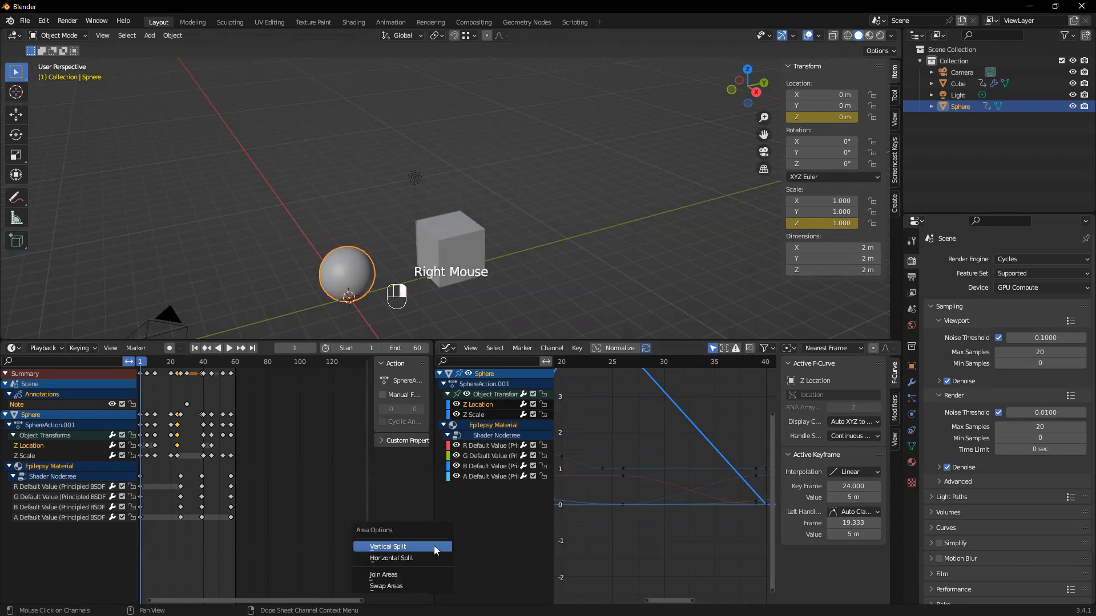
click(417, 574)
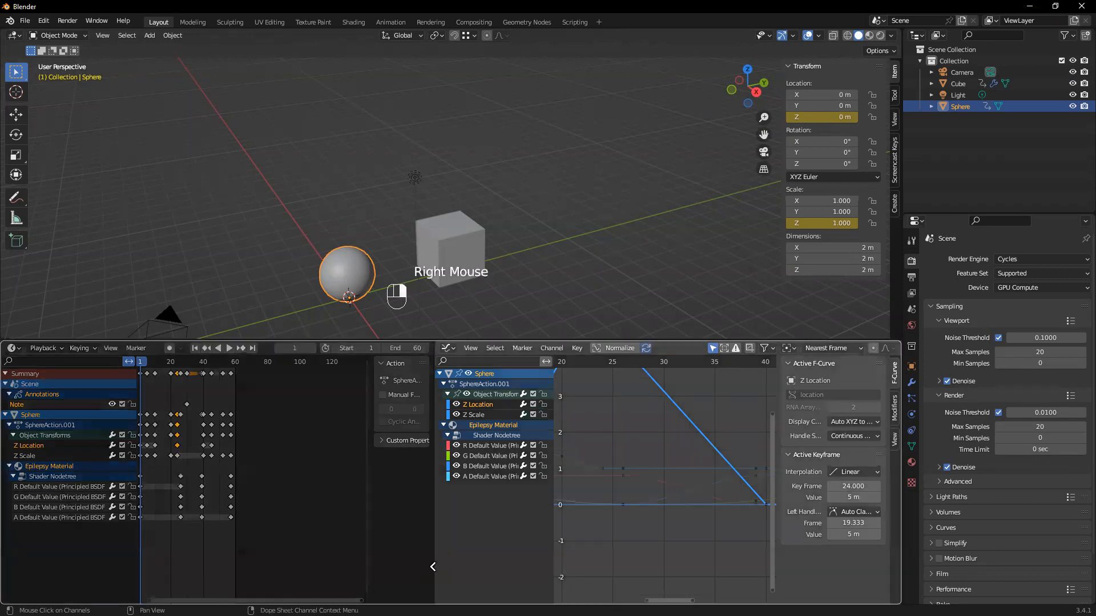
click(539, 537)
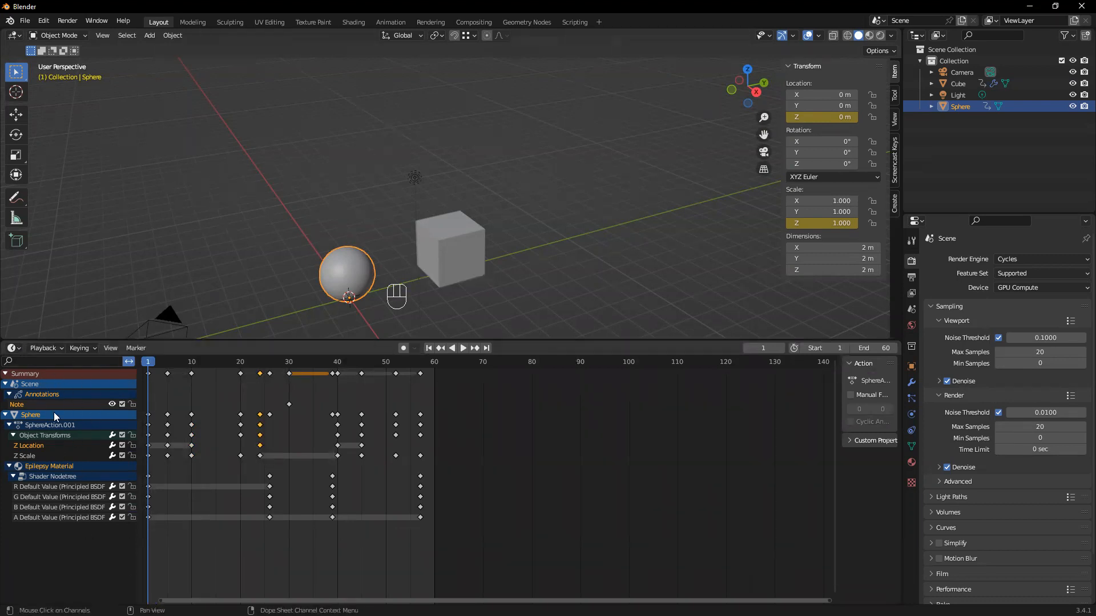
Split the Timeline area vertically and switch the new area to the Dope Sheet editor
right_click(903, 520)
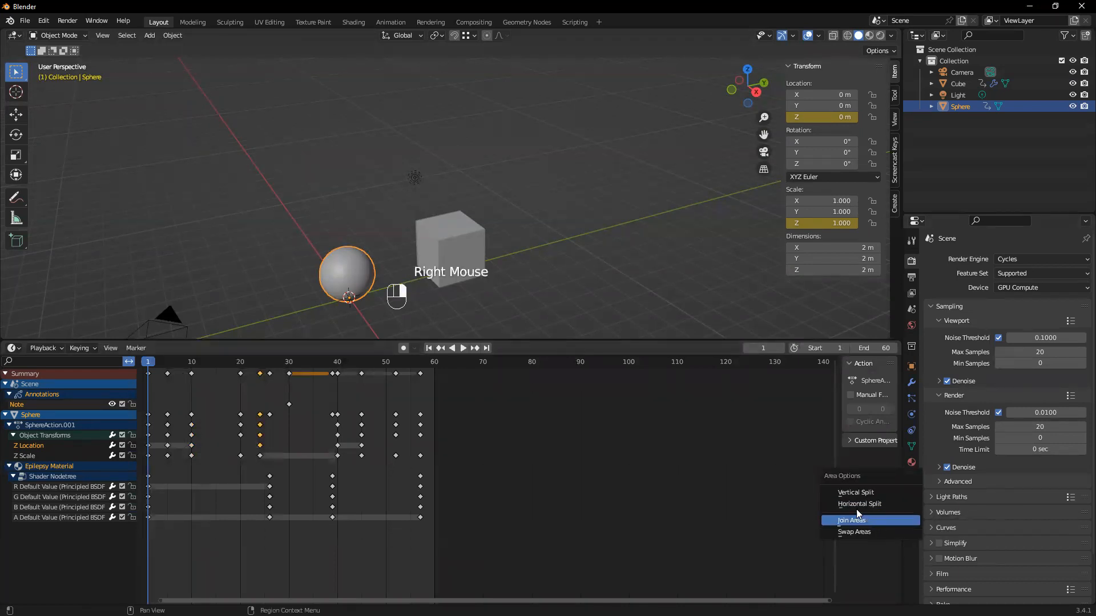
click(855, 492)
click(528, 466)
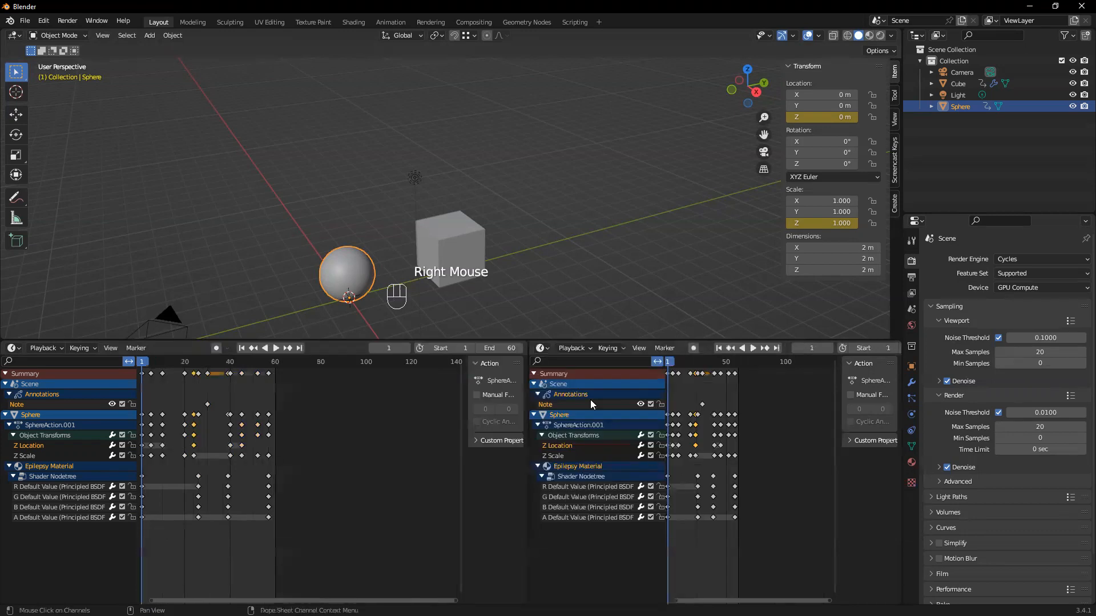
click(540, 349)
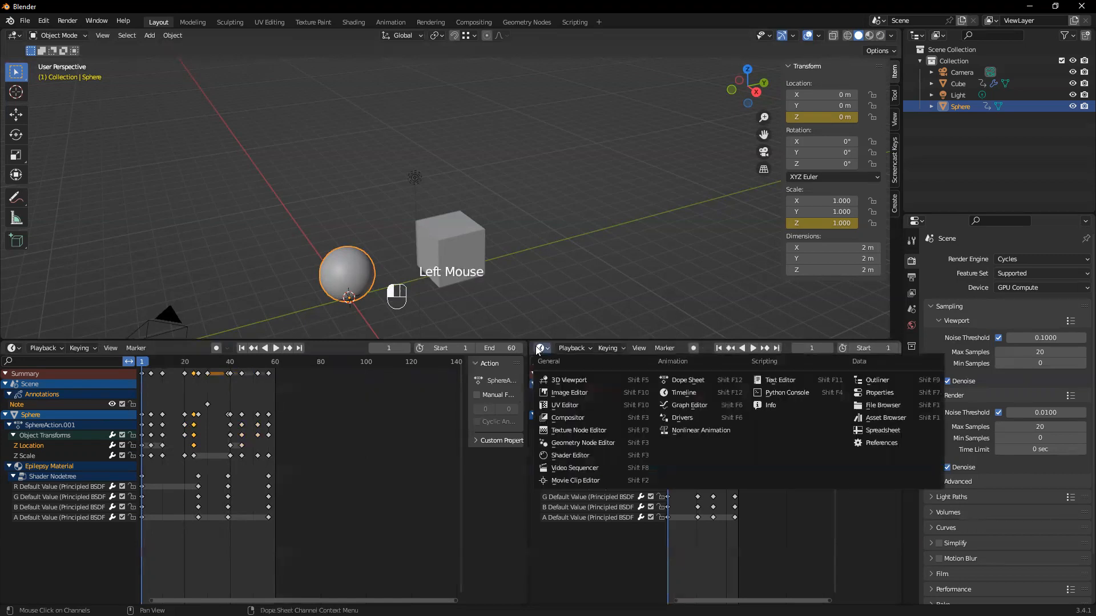
click(691, 380)
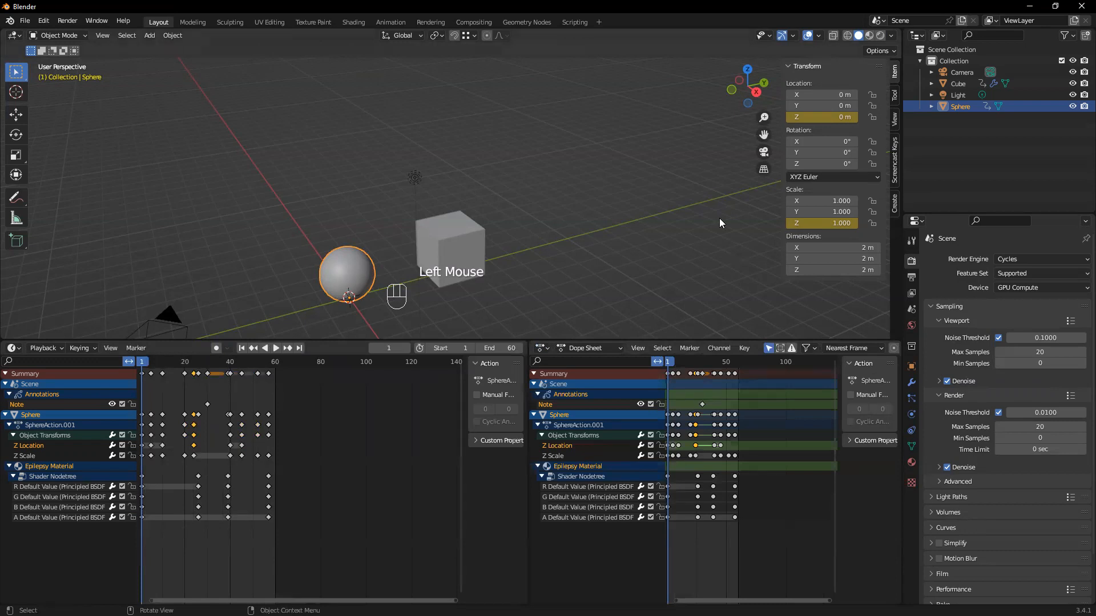
Join the Dope Sheet area back into the Timeline
click(541, 348)
click(545, 350)
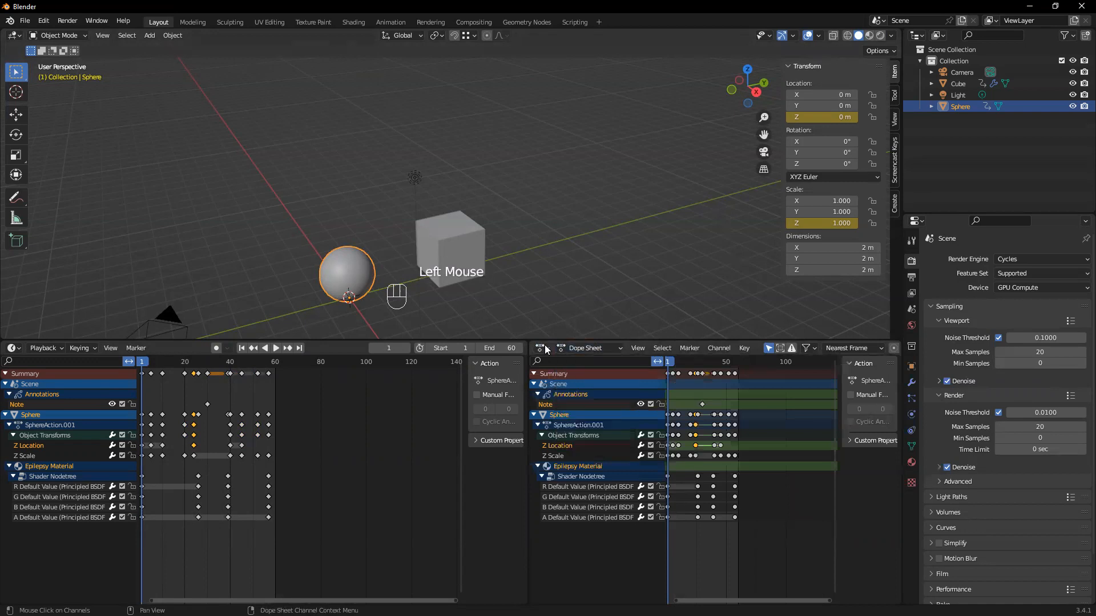
right_click(527, 566)
right_click(526, 566)
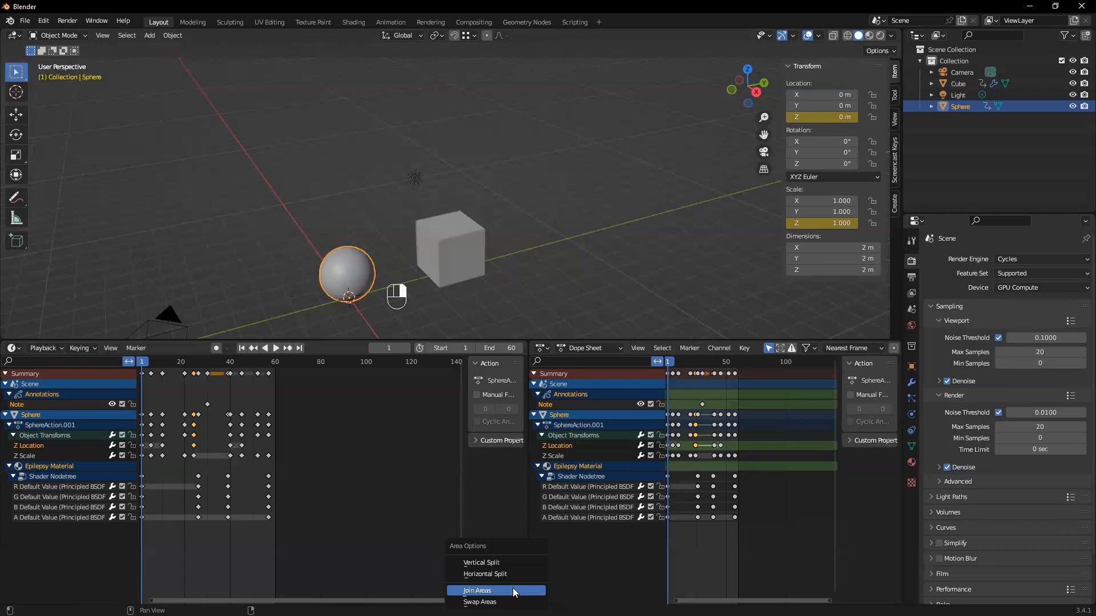
click(512, 590)
click(720, 509)
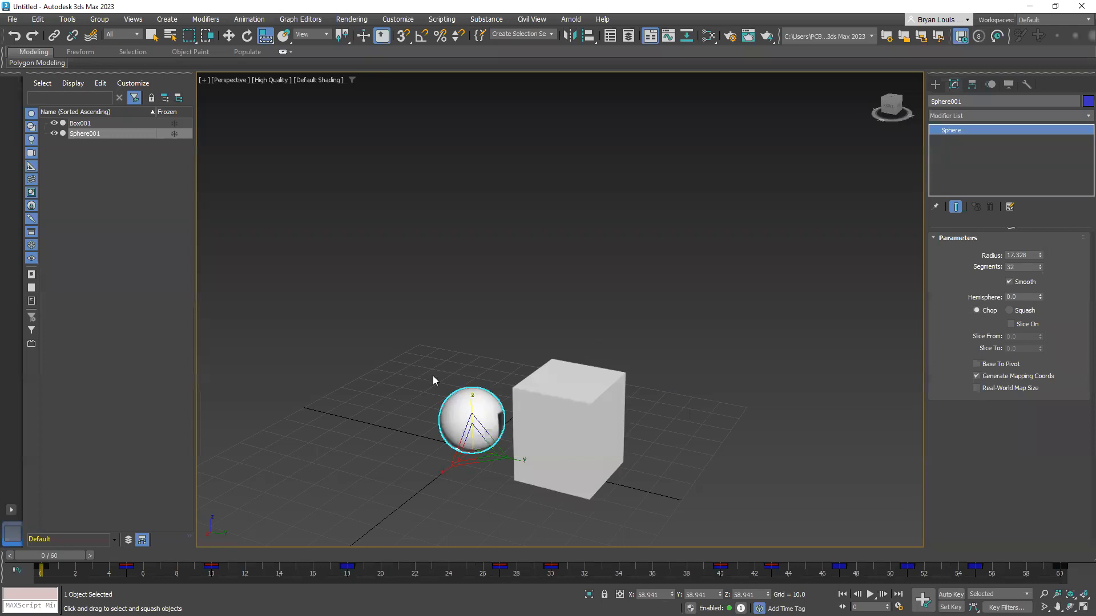
Switch to 3ds Max, deselect the sphere and open the Dope Sheet
click(439, 383)
click(451, 395)
click(296, 20)
click(545, 246)
click(333, 388)
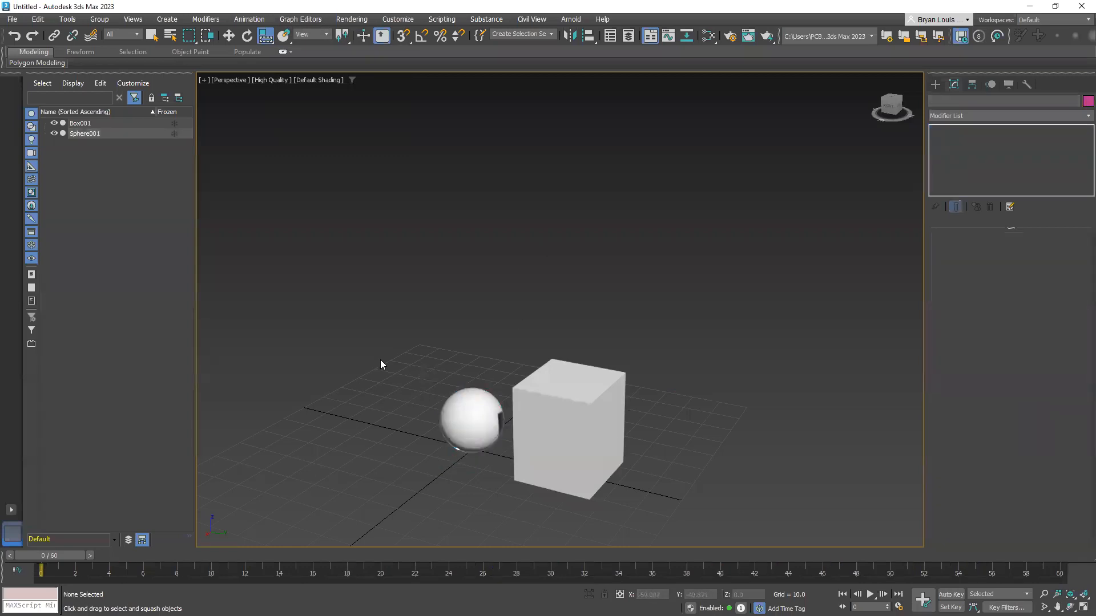
click(291, 20)
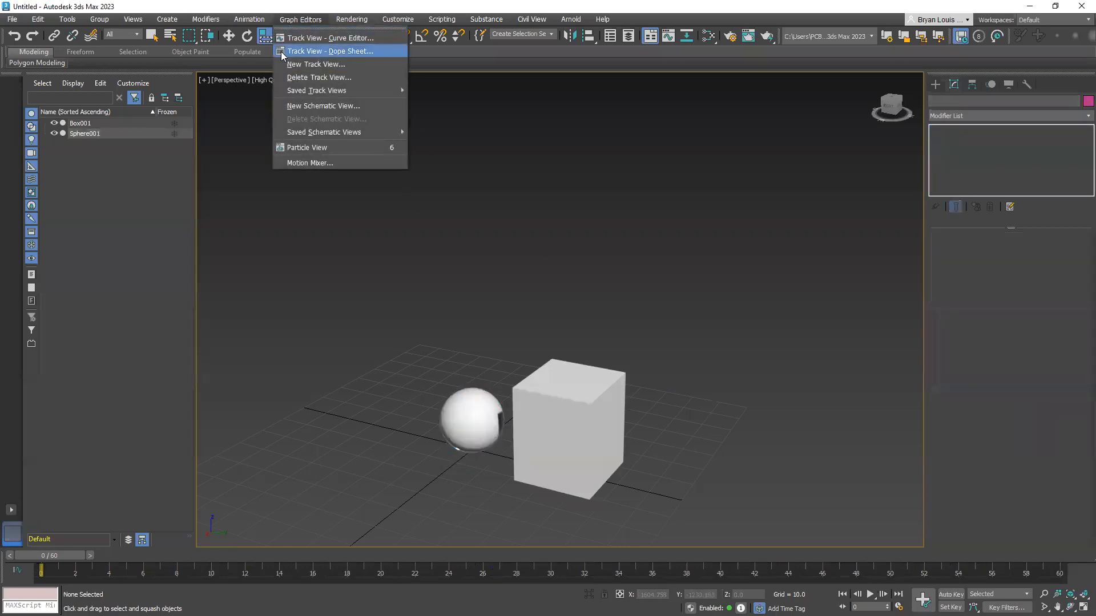
click(308, 51)
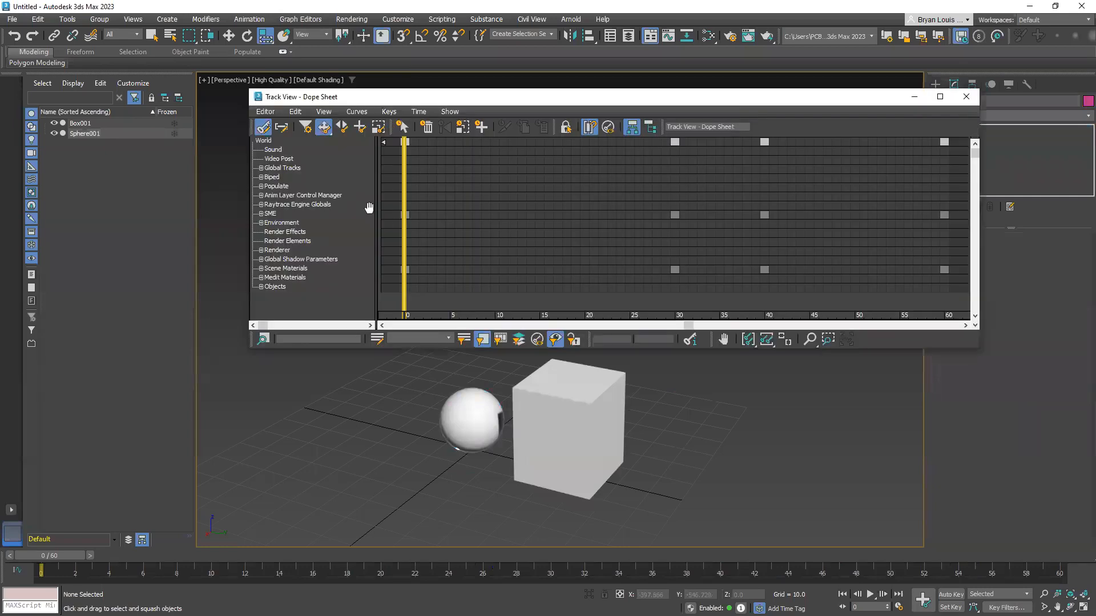
Select the sphere and expand its Transform, Object (Sphere), Material #25, Position and Rotation tracks in the Dope Sheet
click(478, 420)
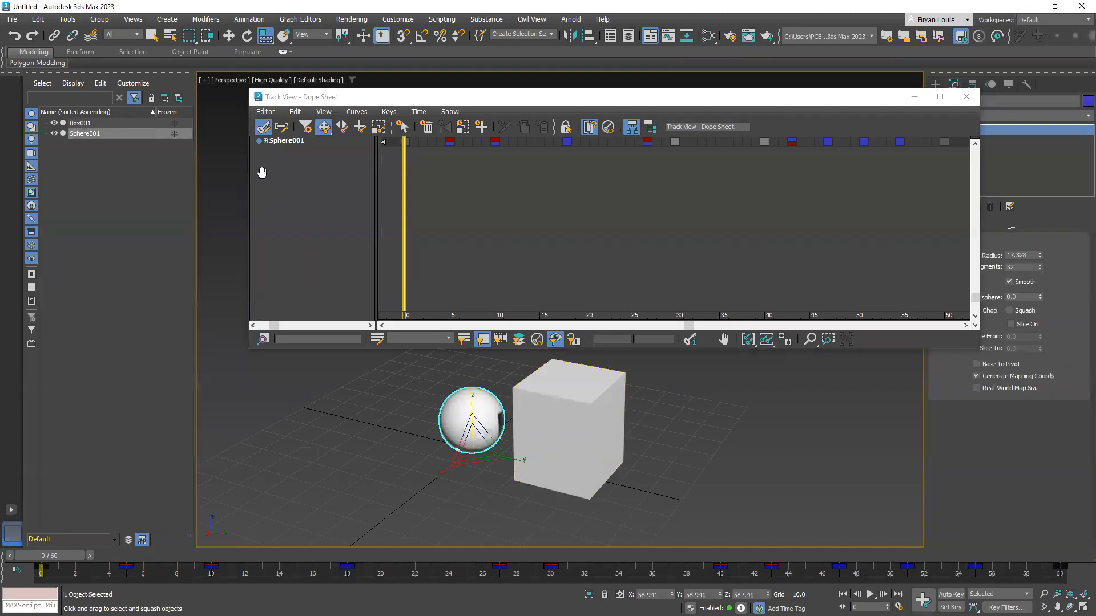
click(265, 140)
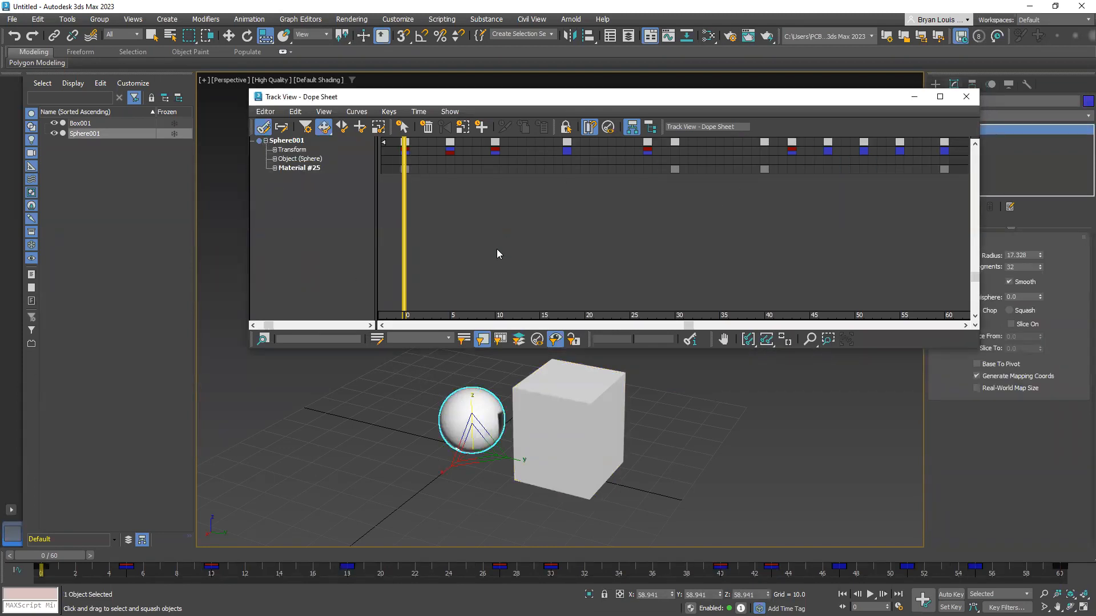
click(275, 150)
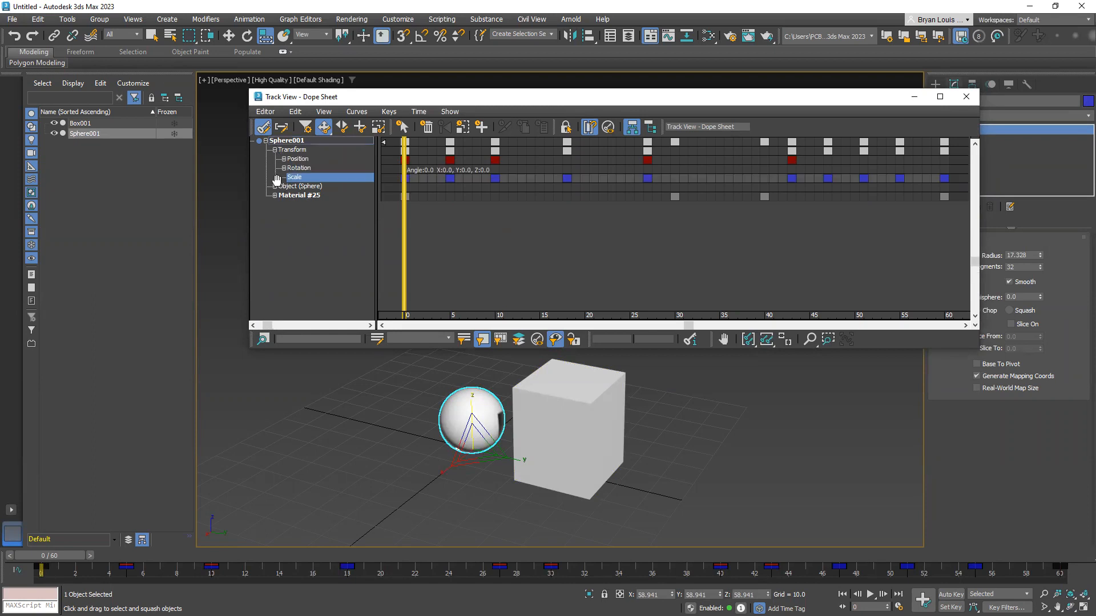
click(274, 186)
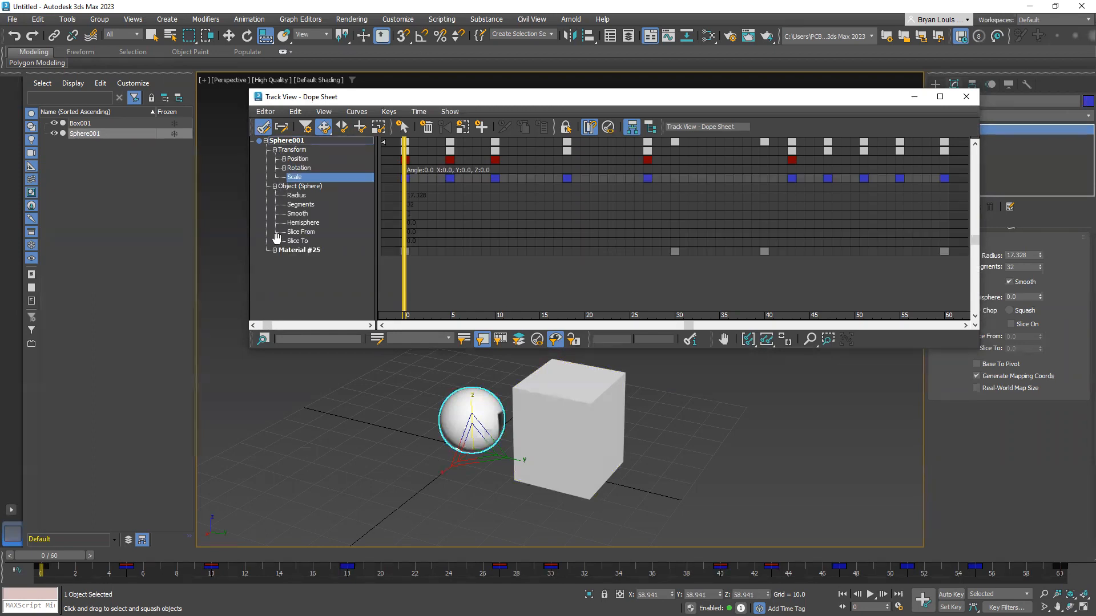
click(274, 250)
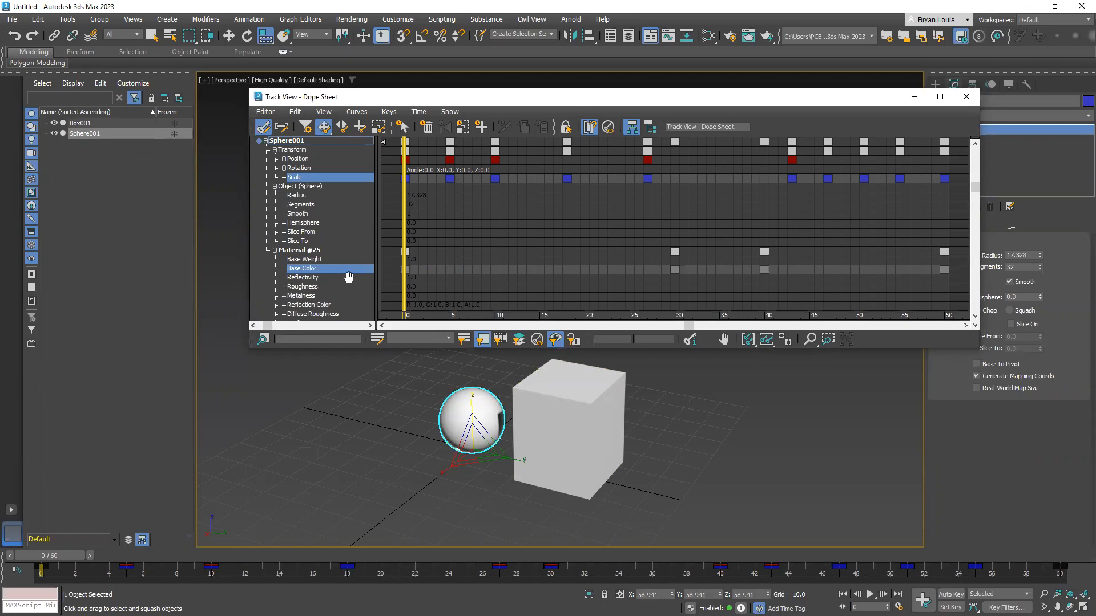
click(284, 159)
click(284, 195)
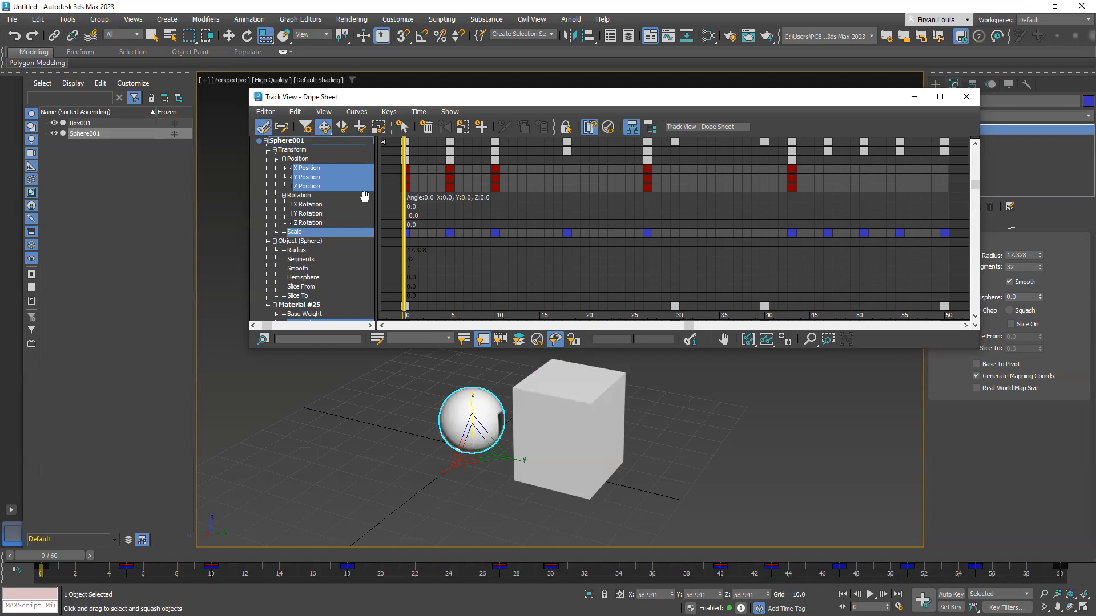
Collapse the sphere's Object (Sphere), Rotation, Transform and Material #25 tracks in the Dope Sheet
mouse_move(376, 196)
mouse_down()
mouse_move(396, 197)
mouse_move(384, 199)
mouse_up()
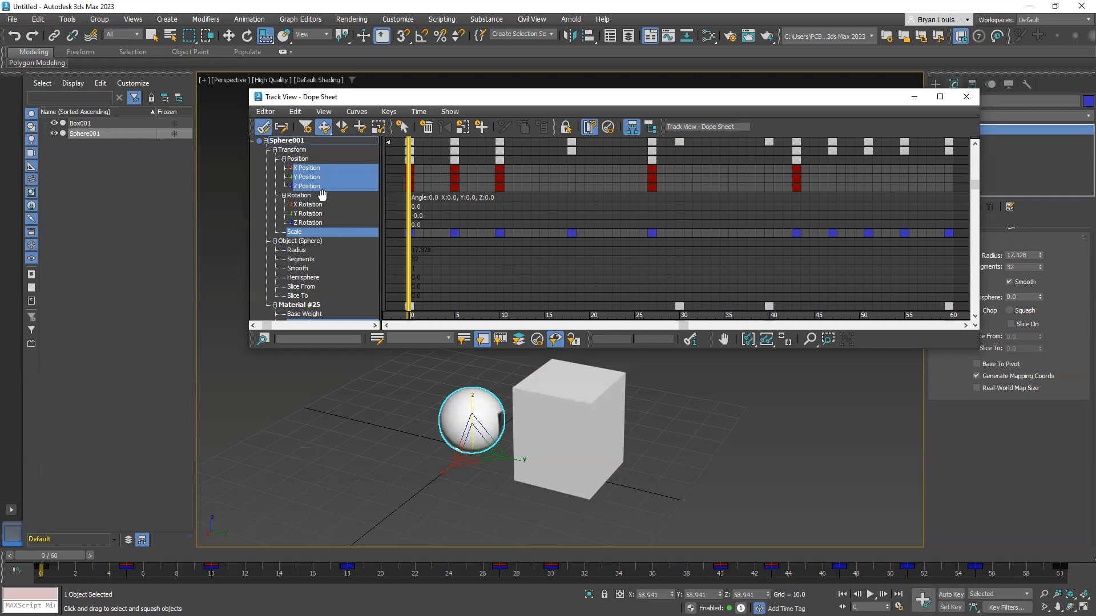
click(275, 241)
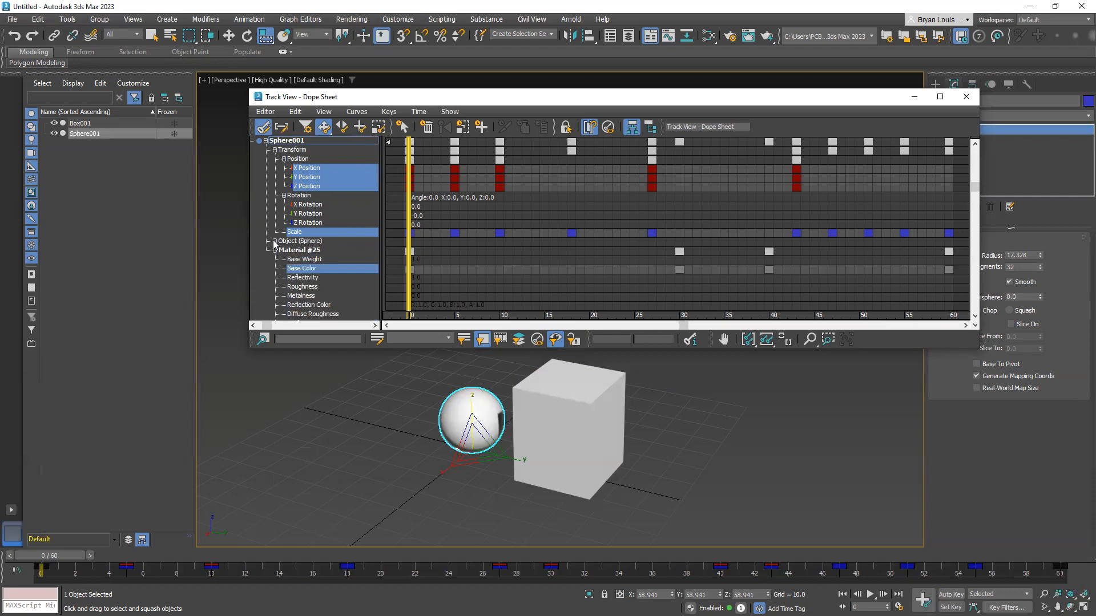
click(284, 195)
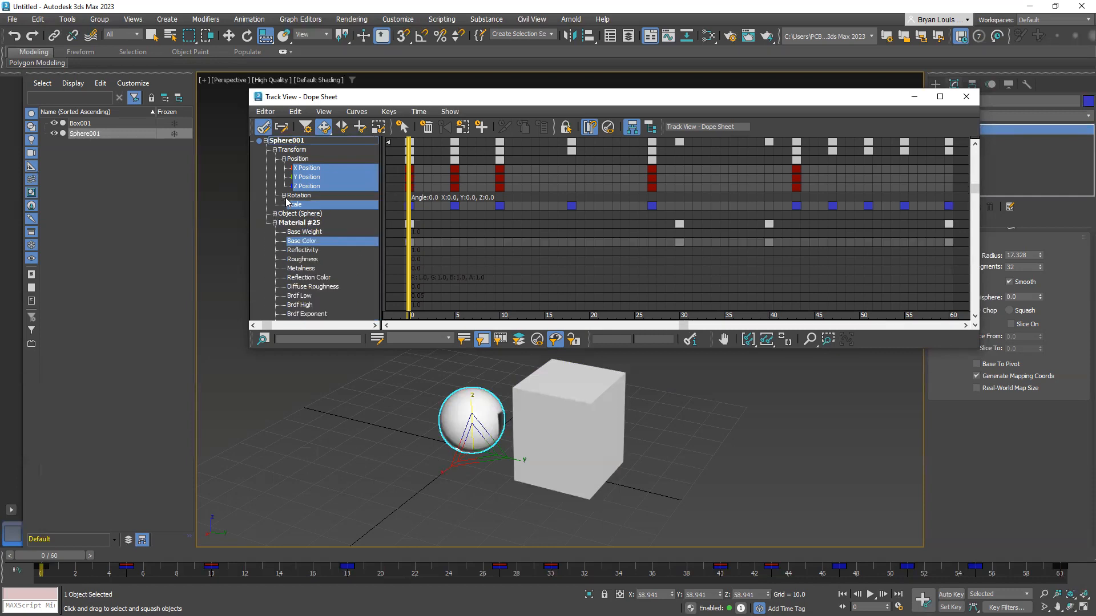
click(275, 150)
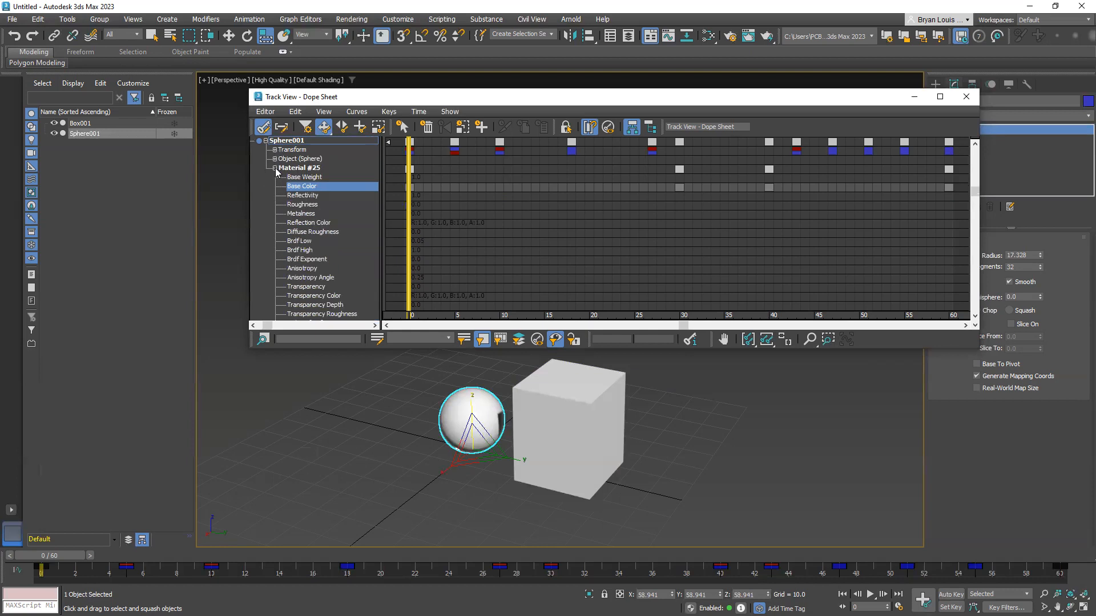
click(274, 168)
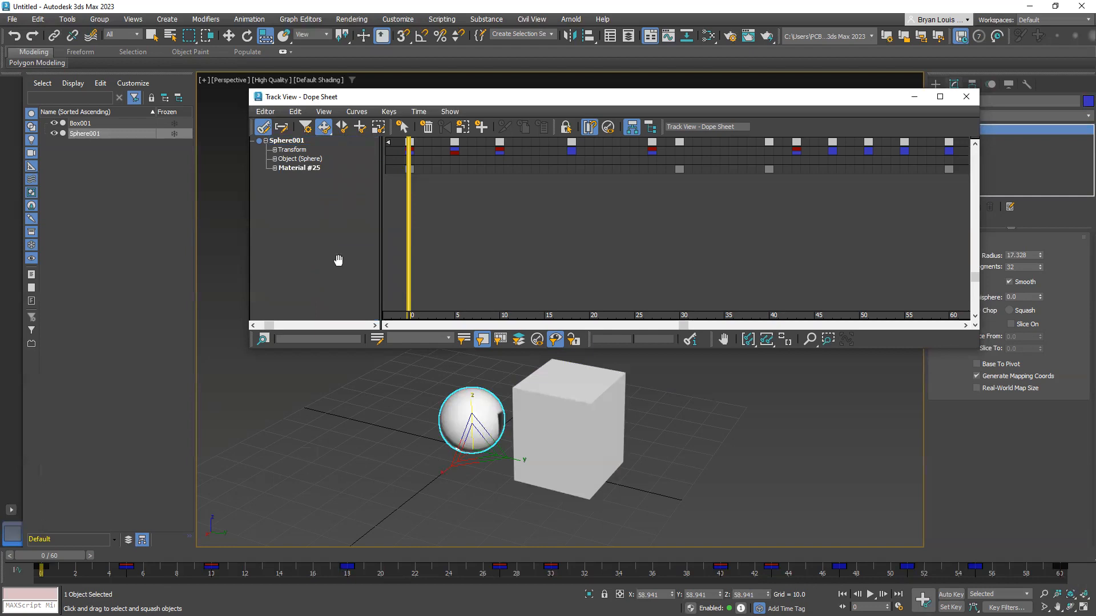
Expand the sphere's Transform, Rotation and Object (Sphere) tracks again in the Dope Sheet
drag(682, 329, 490, 259)
click(274, 150)
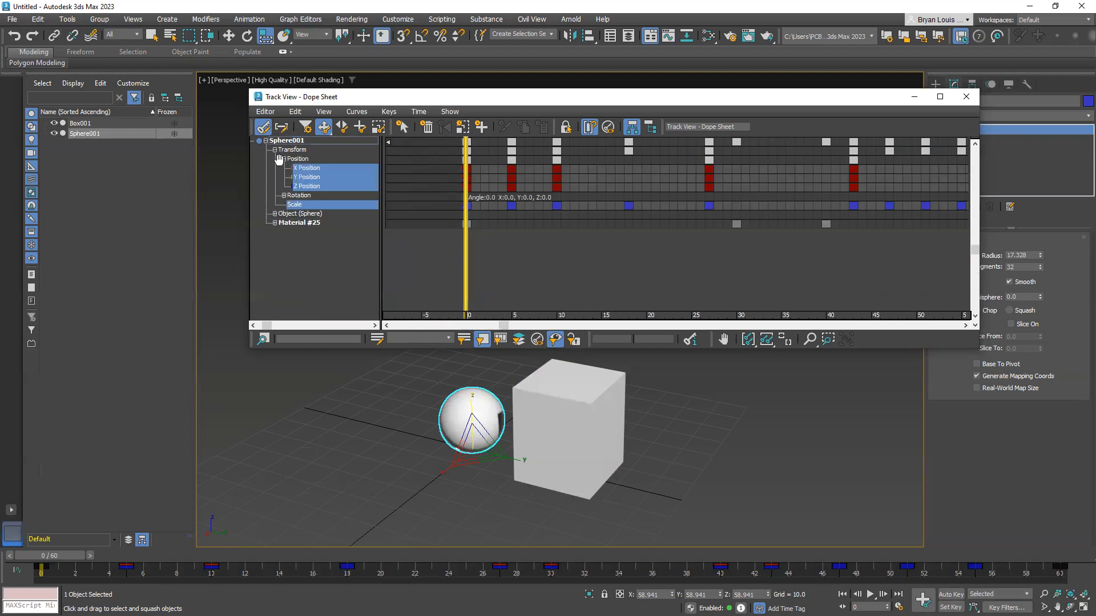
click(283, 195)
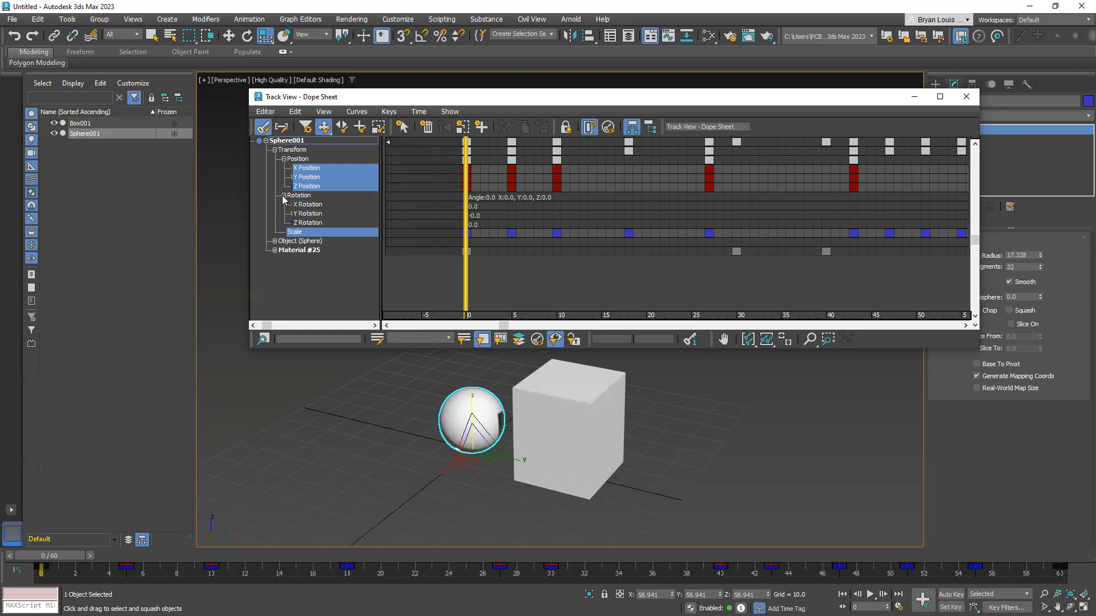
click(274, 241)
Select the box, expand its Modified Object track in the Dope Sheet and select the Bend track
click(574, 417)
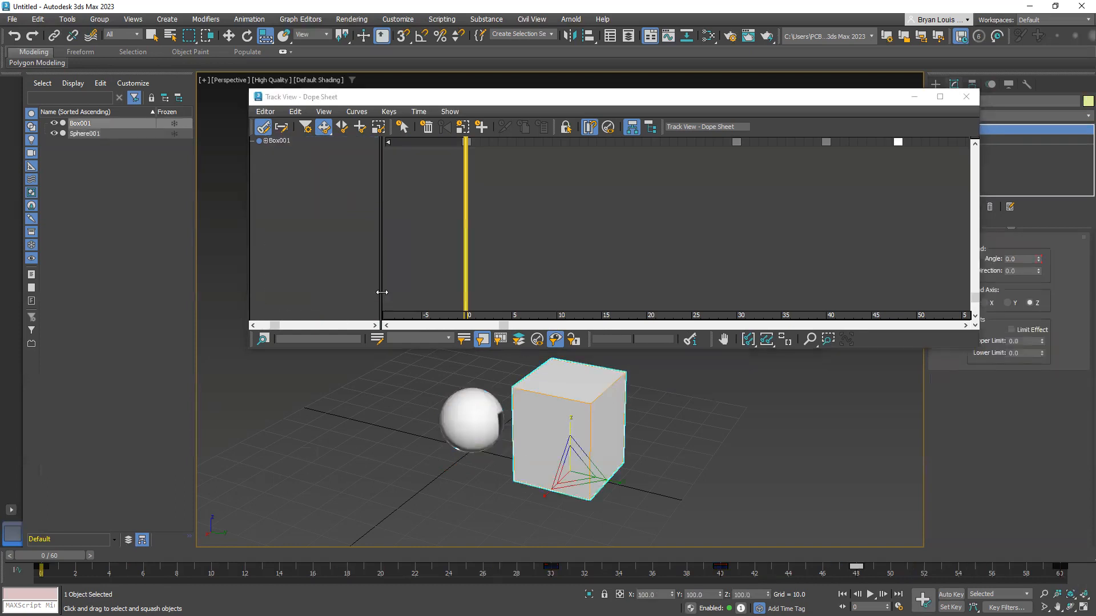
click(266, 143)
click(266, 141)
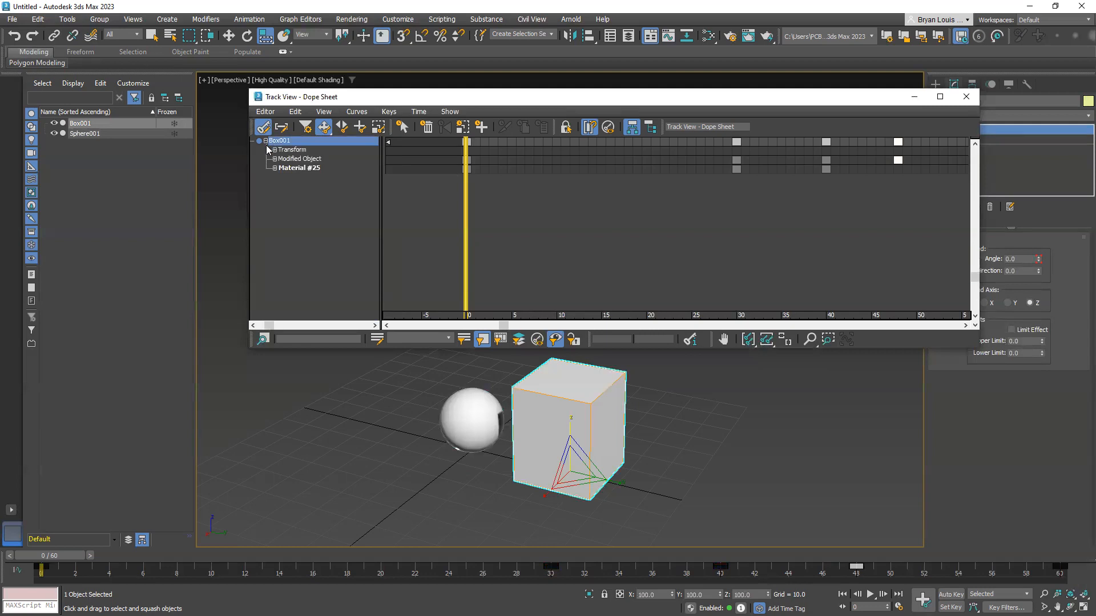
click(274, 158)
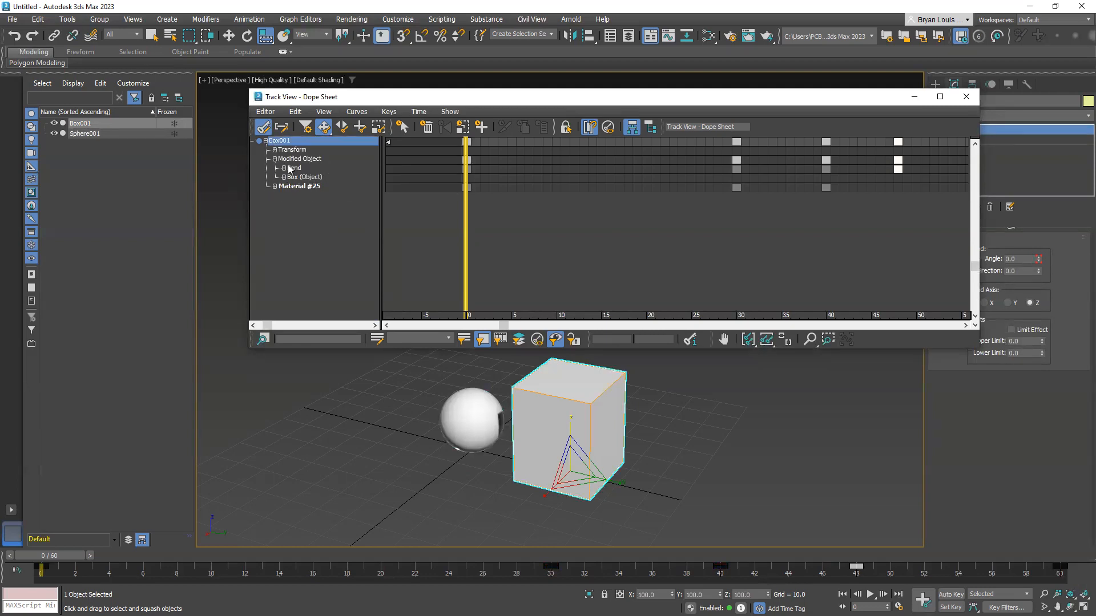
click(293, 167)
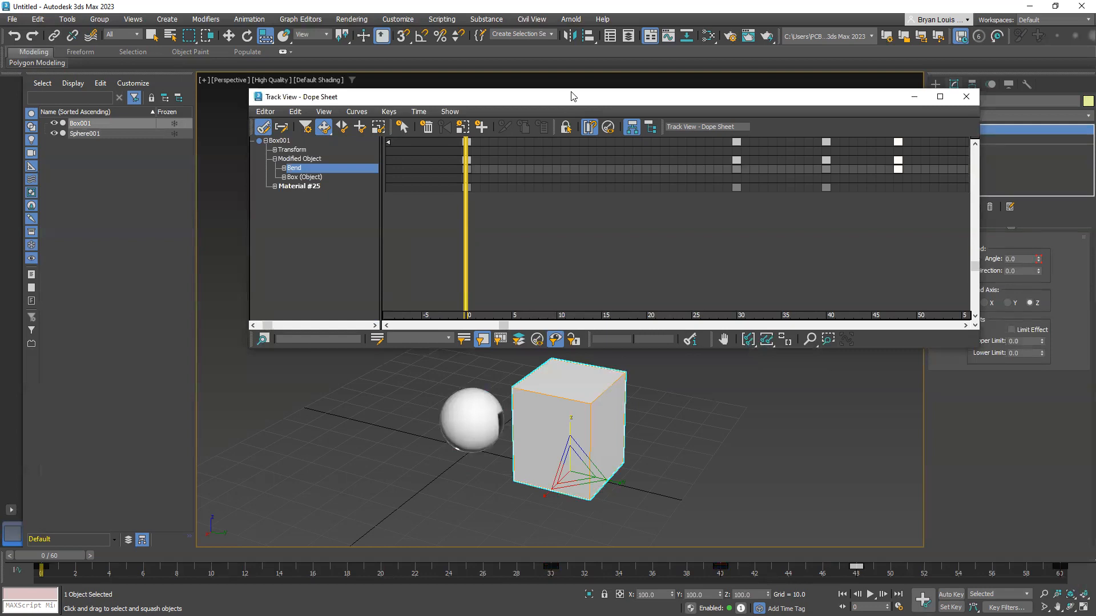
drag(573, 96, 528, 99)
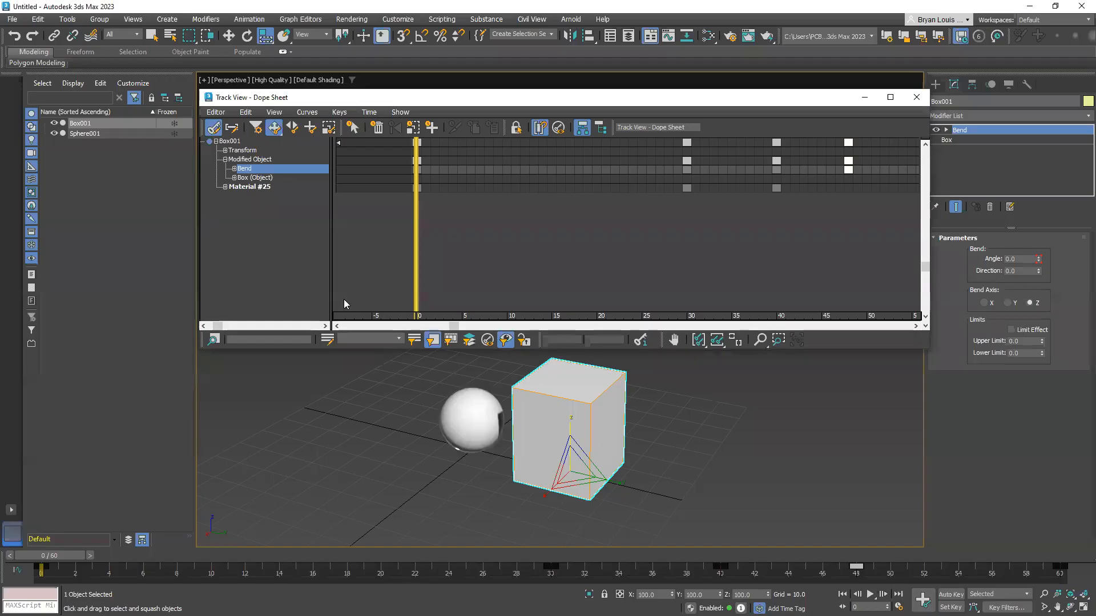
Close the Dope Sheet, switch to Blender and select the sphere's Z Scale and A Default Value channels
click(916, 97)
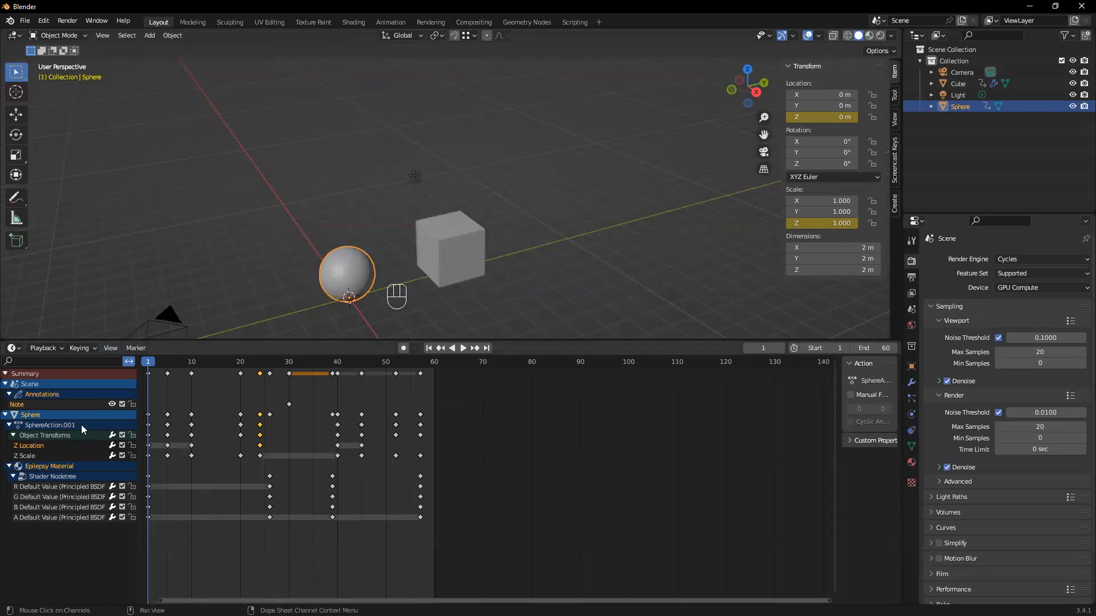
click(47, 455)
click(64, 517)
click(62, 517)
Enlarge the 3D viewport, add a plane at the world origin and scale it to about 7.04
drag(617, 339, 610, 401)
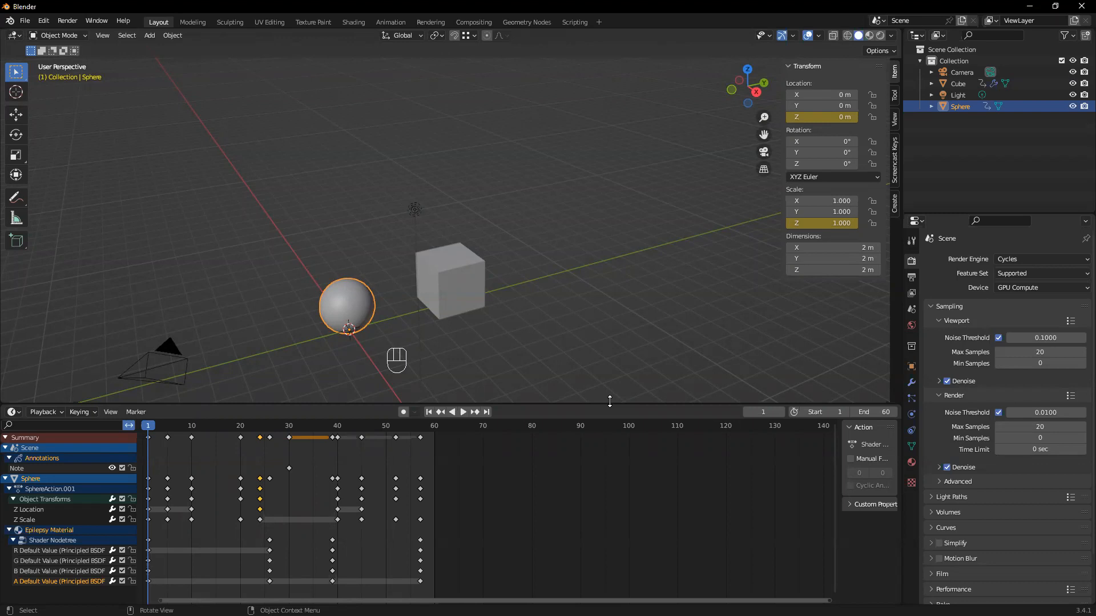
scroll(501, 292, down, 2)
middle_drag(501, 292, 459, 319)
key(shift+a)
mouse_move(459, 318)
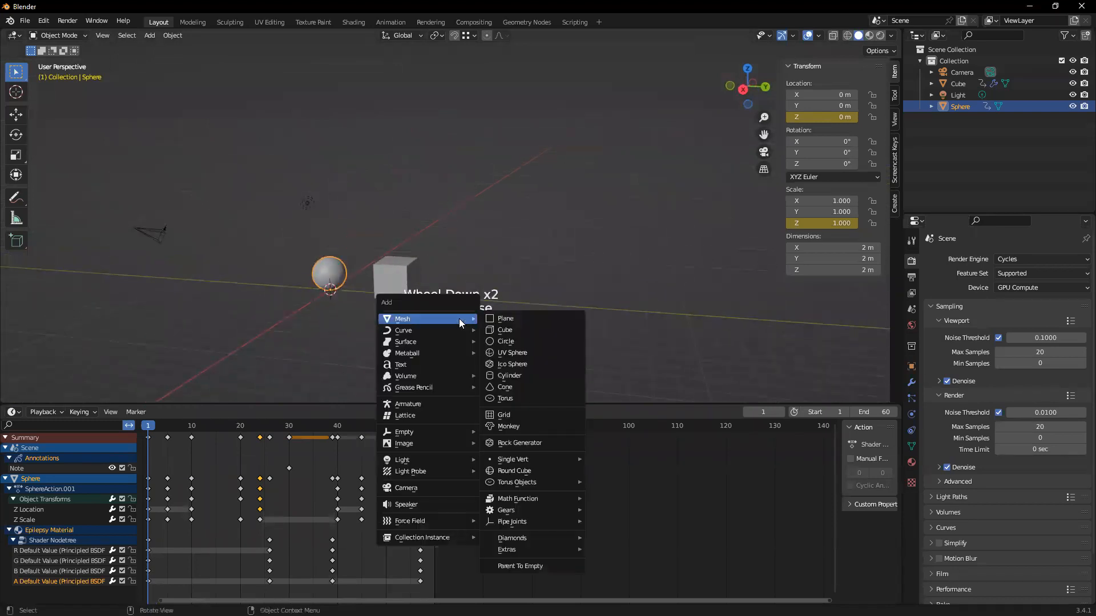
click(507, 319)
key(s)
click(595, 272)
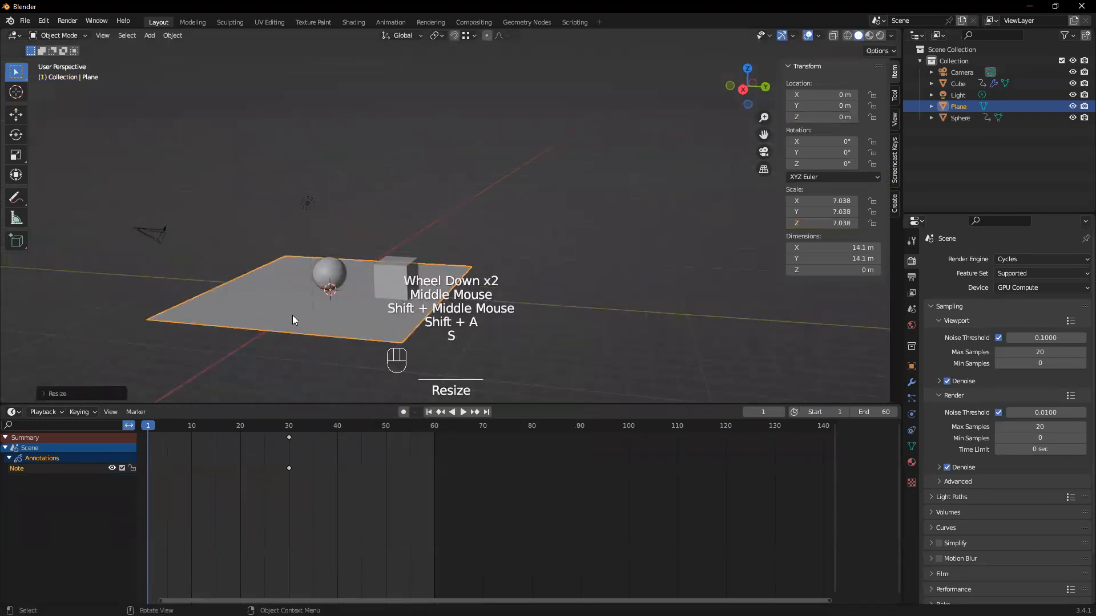
Move the plane along the Y axis to about 13.7 m, clear of the cube
key(g)
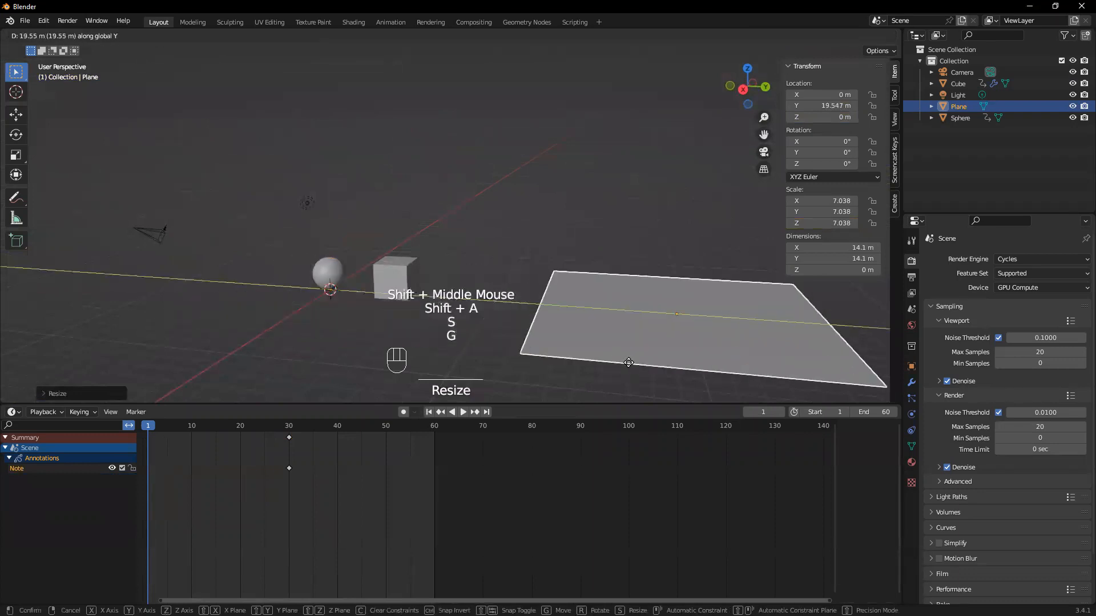
click(527, 300)
scroll(525, 295, down, 2)
Add a UV sphere and move it along the Y axis to about 13.8 m, over the plane
mouse_move(524, 295)
middle_down()
mouse_move(507, 283)
mouse_move(509, 292)
middle_up()
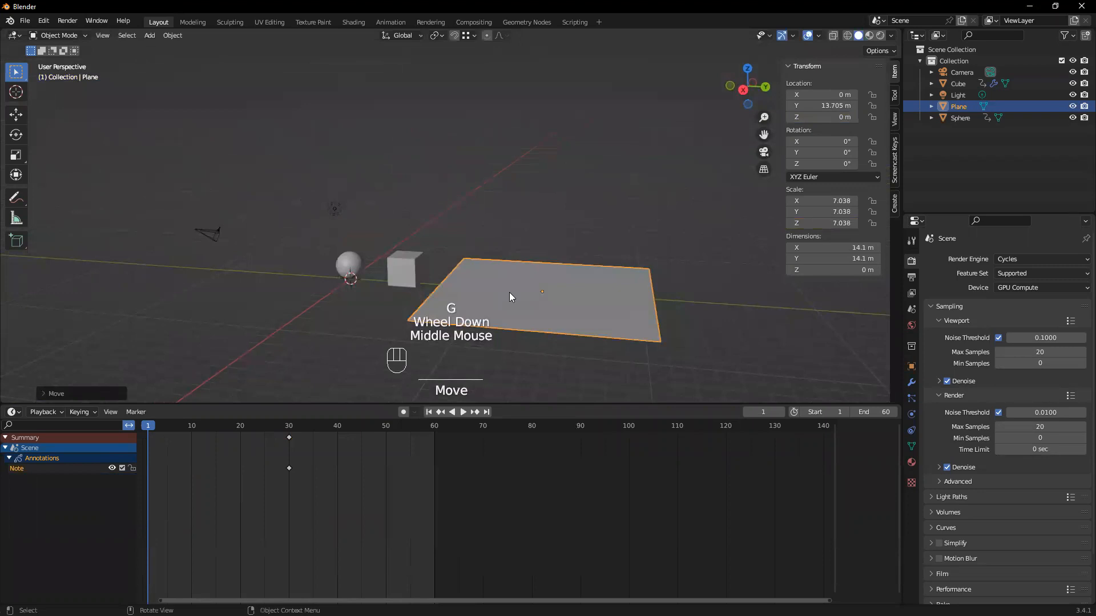
middle_drag(522, 290, 346, 264)
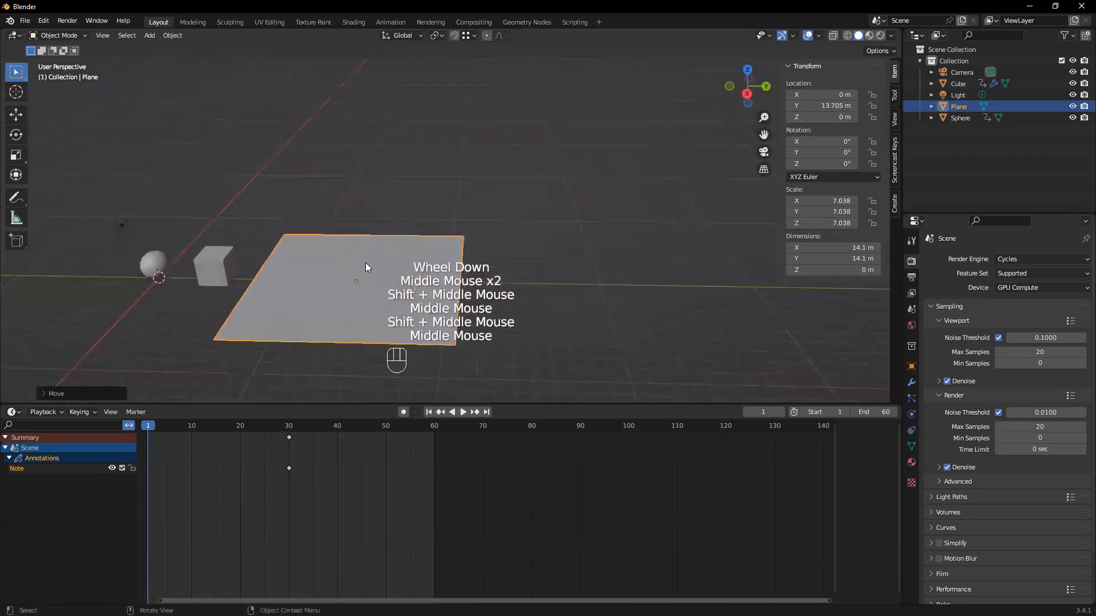
key(shift+a)
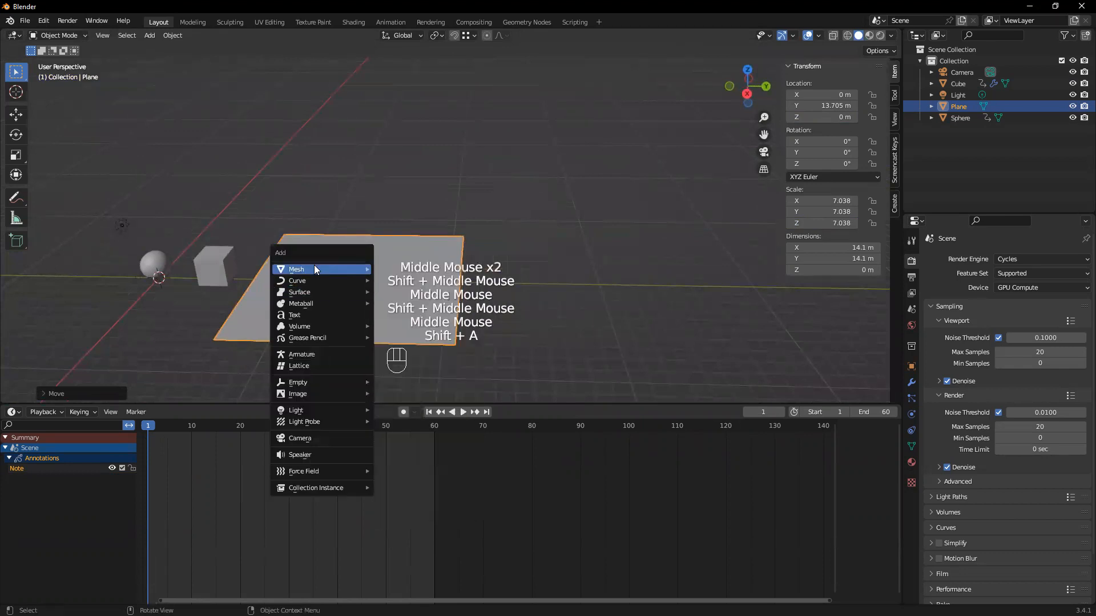
mouse_move(314, 268)
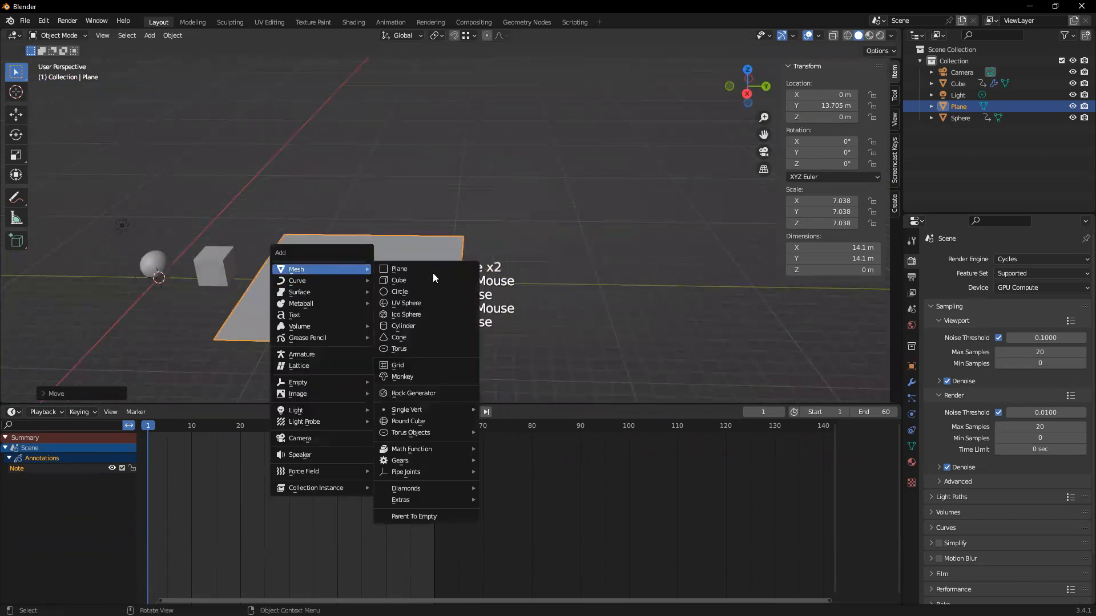
click(409, 303)
scroll(262, 265, up, 2)
shift+middle_drag(206, 282, 241, 292)
key(g)
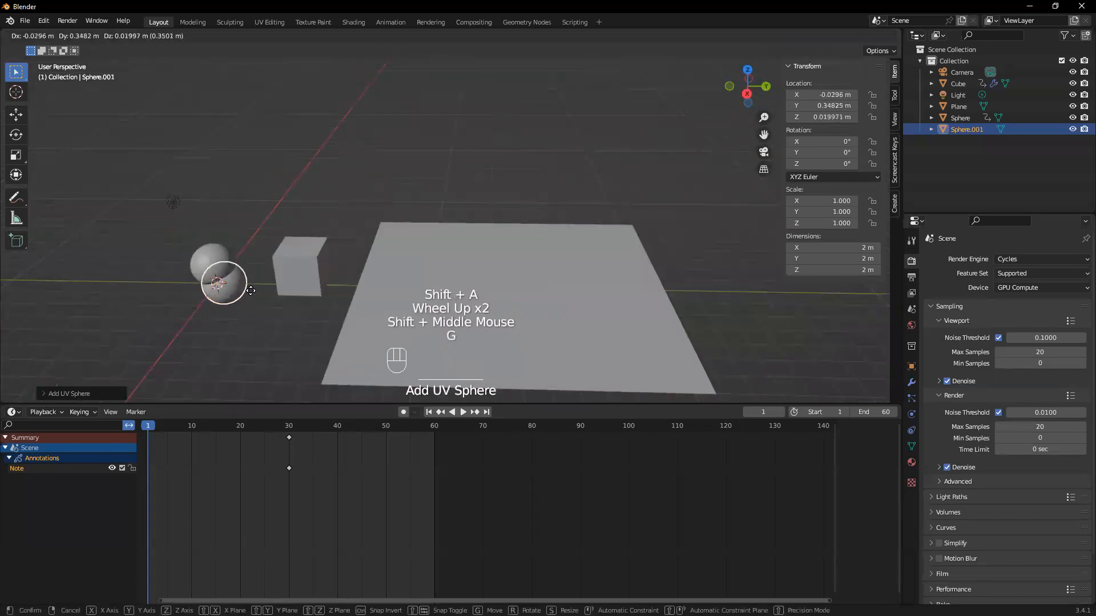
key(y)
click(528, 312)
Raise the new sphere along the Z axis so it hovers above the plane
scroll(553, 310, up, 2)
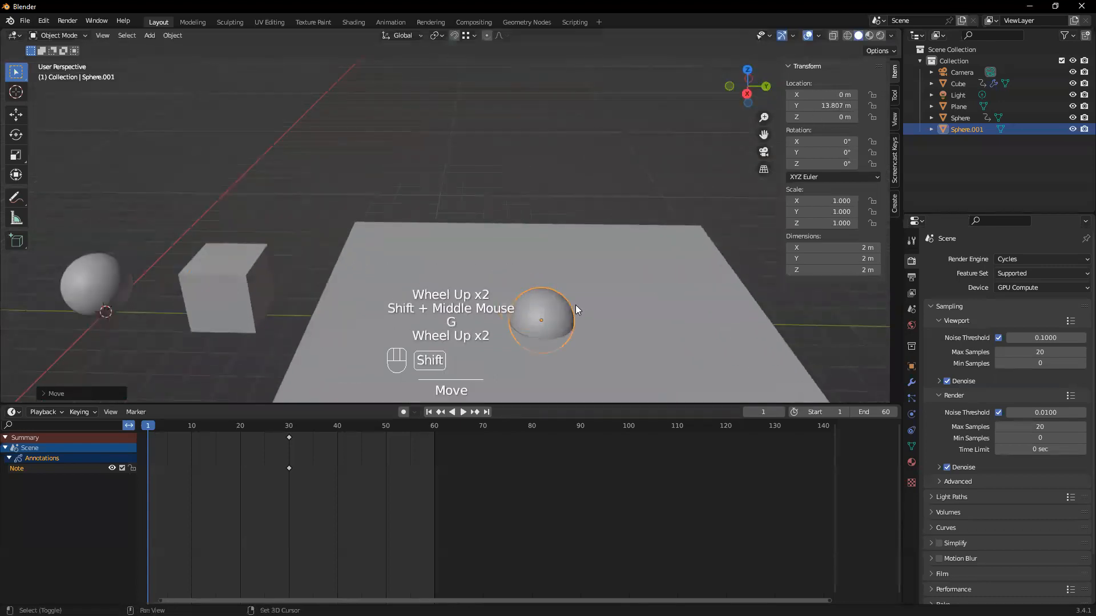
shift+middle_drag(580, 307, 440, 273)
scroll(439, 273, up, 1)
key(g)
key(z)
click(408, 214)
Limit transforms to origins only and turn on snapping with the new sphere selected
scroll(409, 218, up, 1)
click(873, 50)
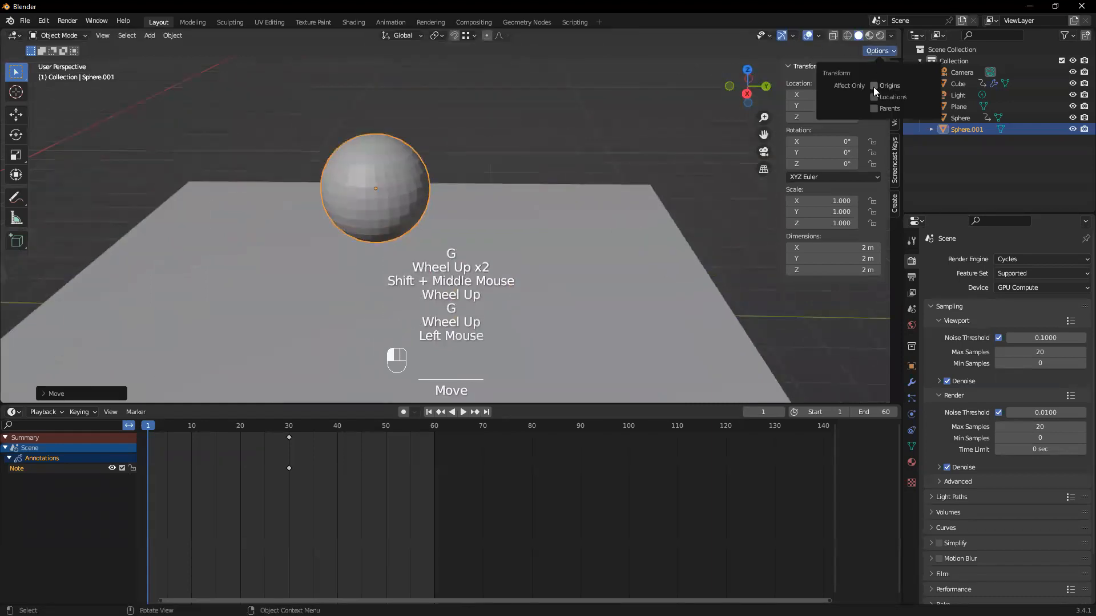
click(593, 136)
key(n)
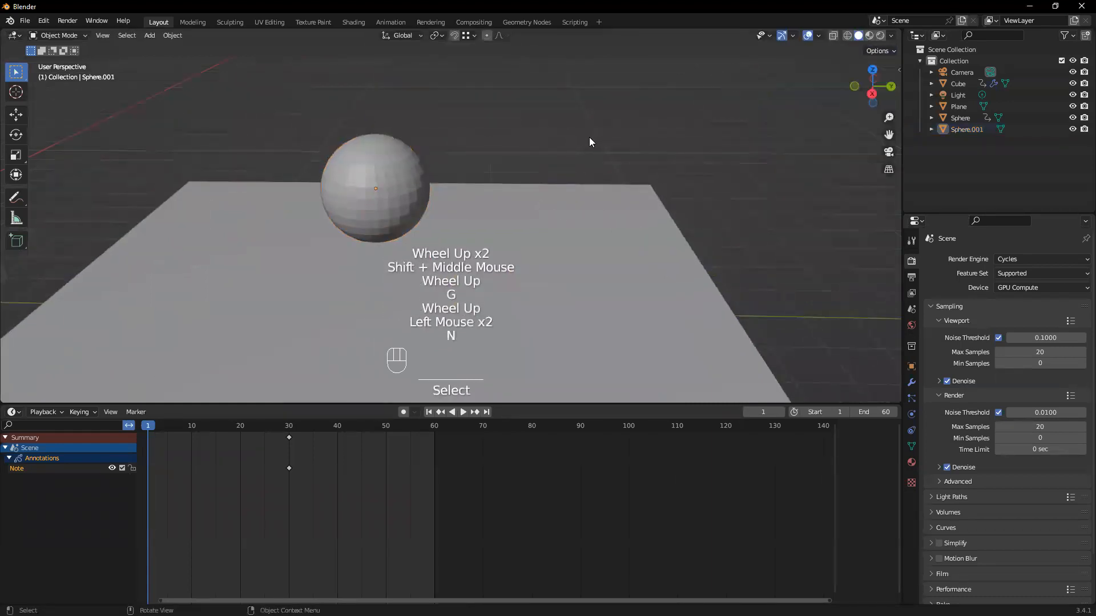
click(394, 179)
middle_drag(437, 159, 413, 93)
scroll(411, 93, up, 1)
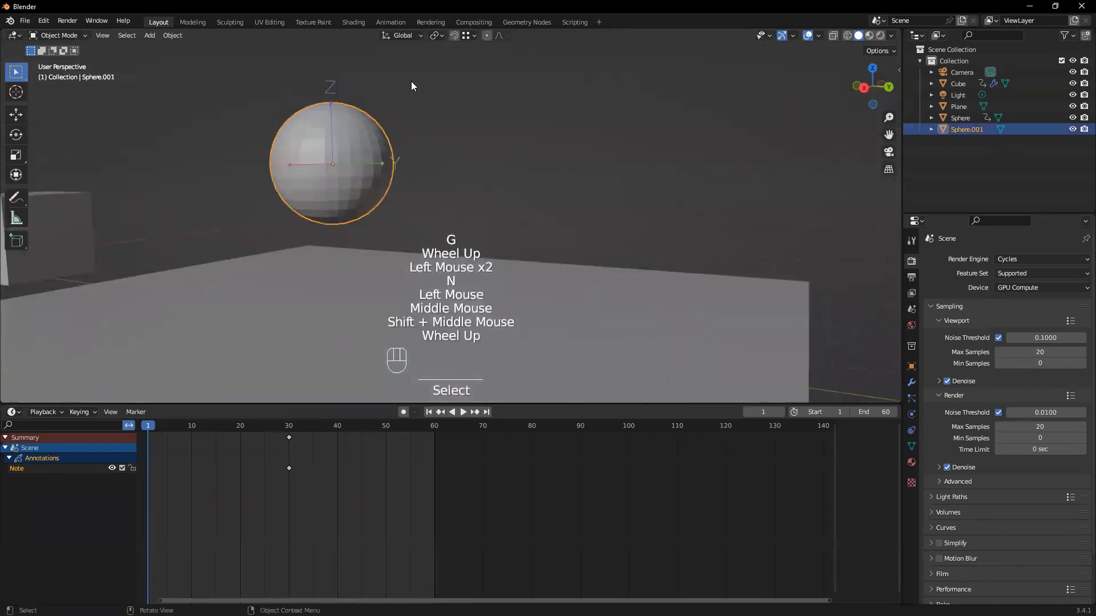
click(454, 36)
Move the new sphere's origin down along the Z axis to the lowest point of its mesh
scroll(378, 109, up, 2)
middle_drag(248, 136, 360, 180)
key(g)
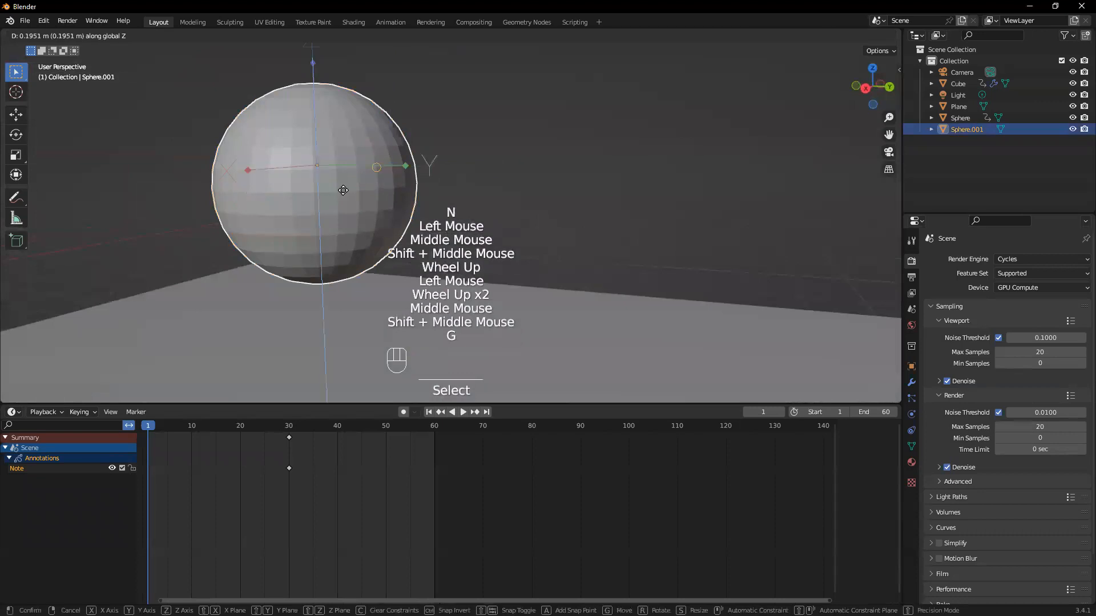
click(321, 283)
middle_drag(321, 283, 298, 238)
scroll(314, 237, up, 2)
key(g)
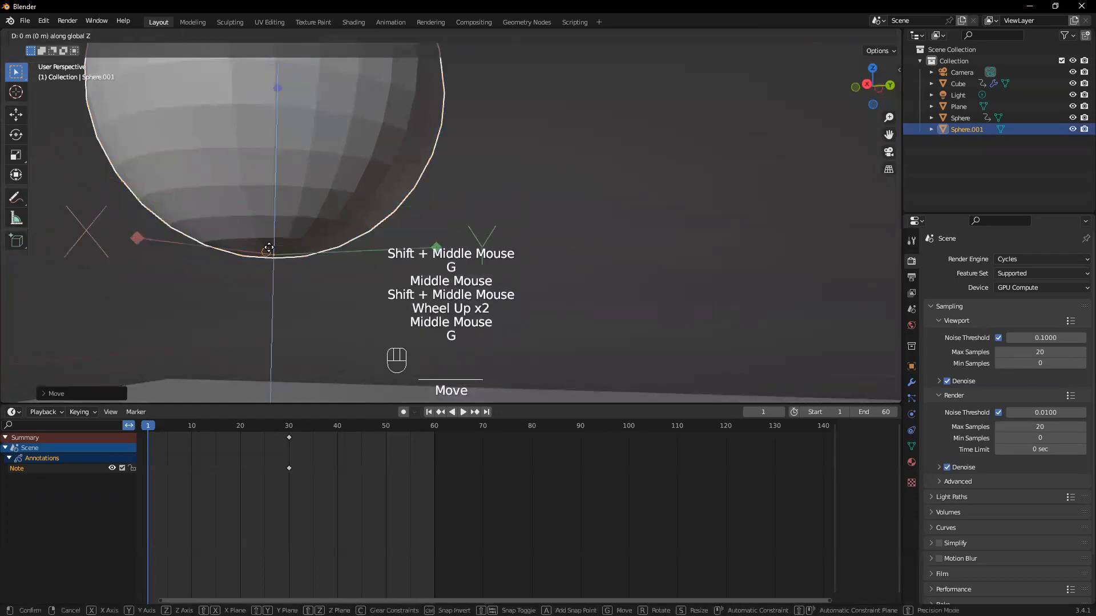
click(322, 223)
Turn off the origins-only transform option and select the new sphere
middle_drag(322, 223, 317, 259)
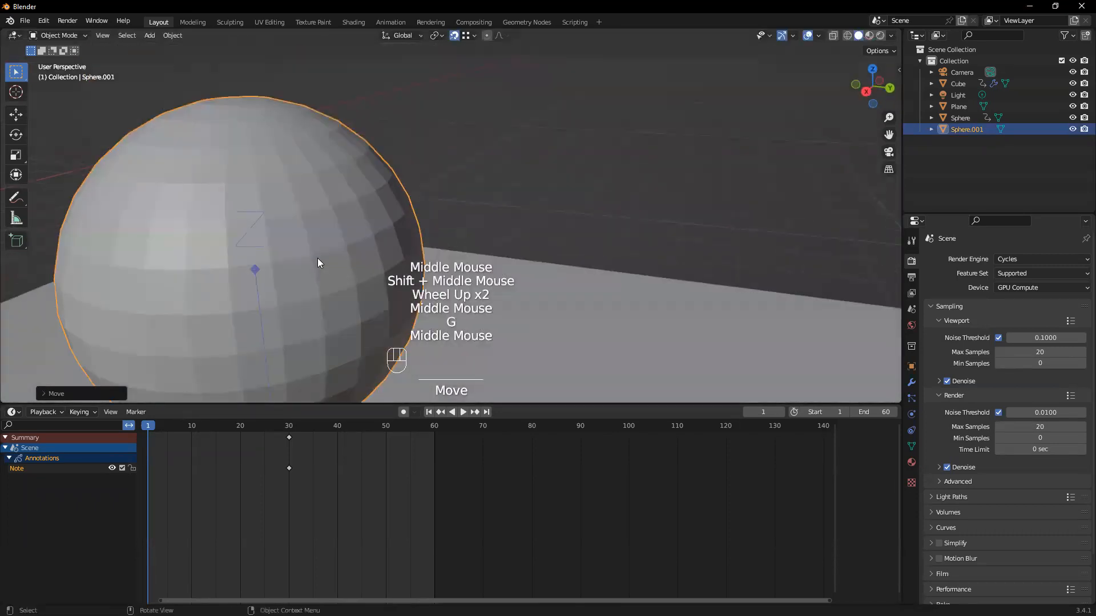
scroll(318, 264, down, 2)
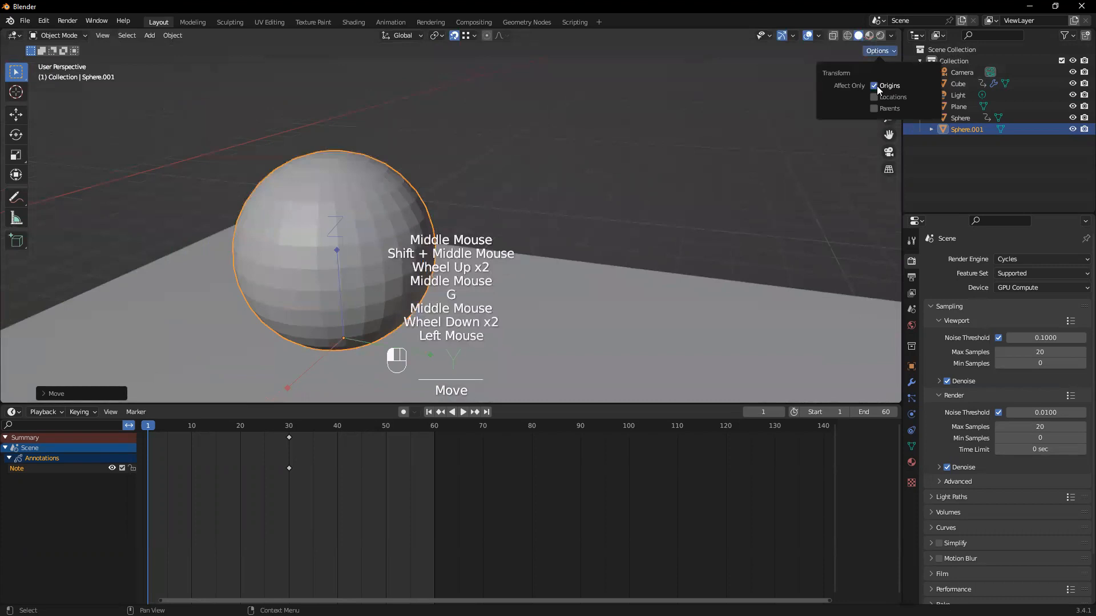
scroll(369, 243, down, 2)
click(371, 242)
middle_drag(498, 216, 695, 179)
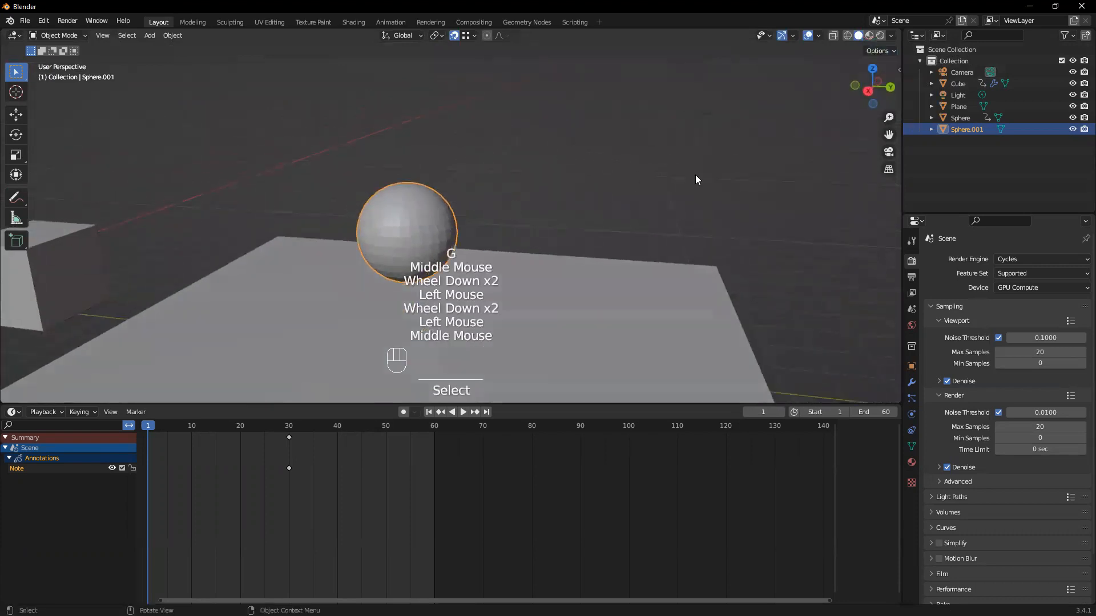
click(425, 224)
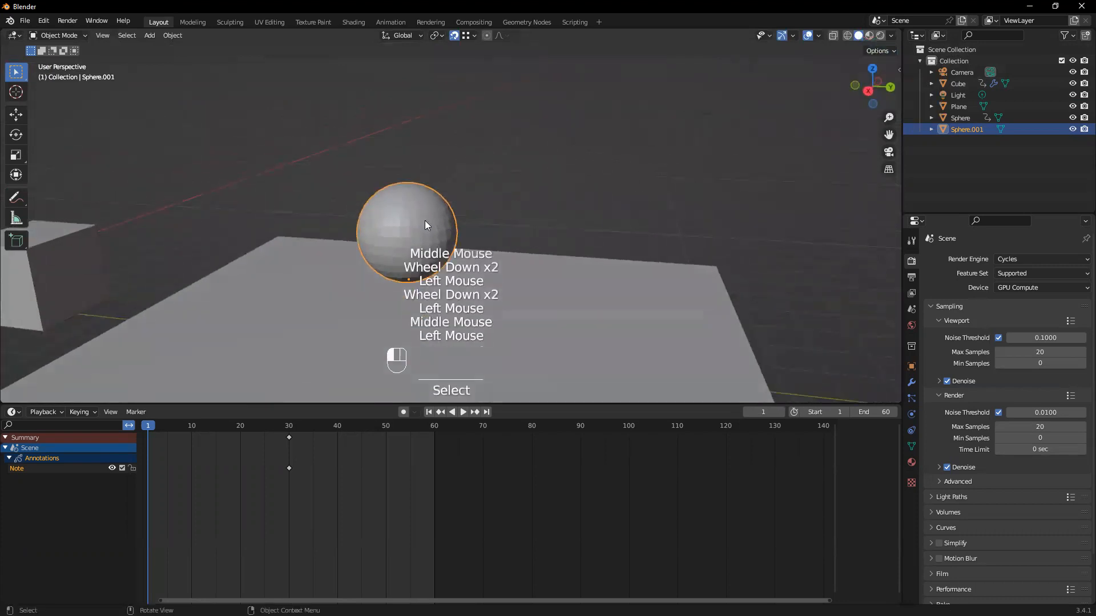
Set the new sphere's Z location to 0 m so it rests on the plane, and deselect it
key(n)
click(825, 117)
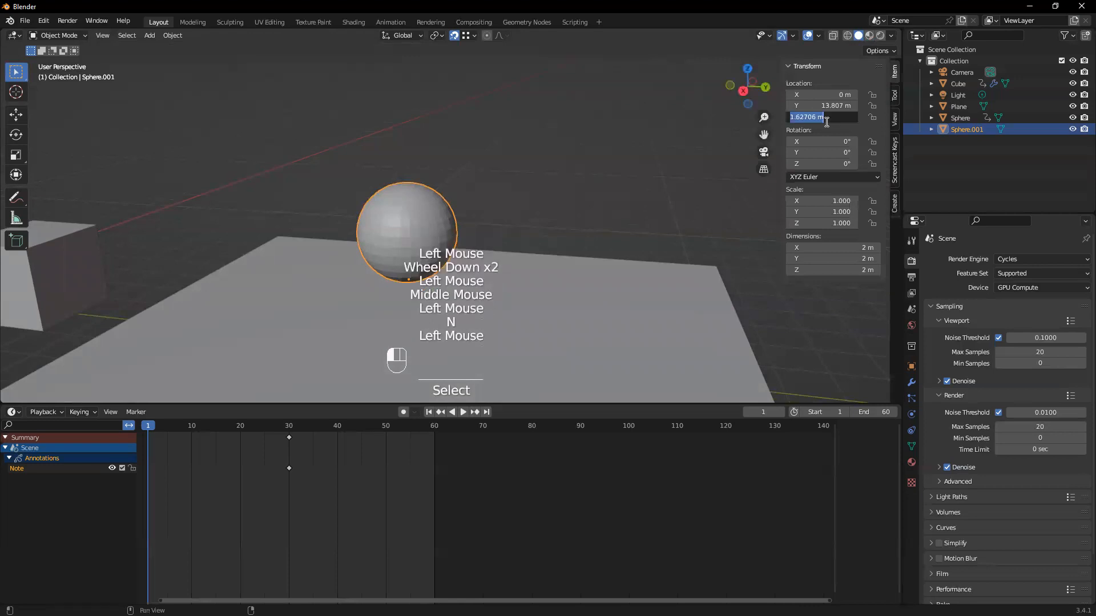
text(0)
key(Return)
click(544, 200)
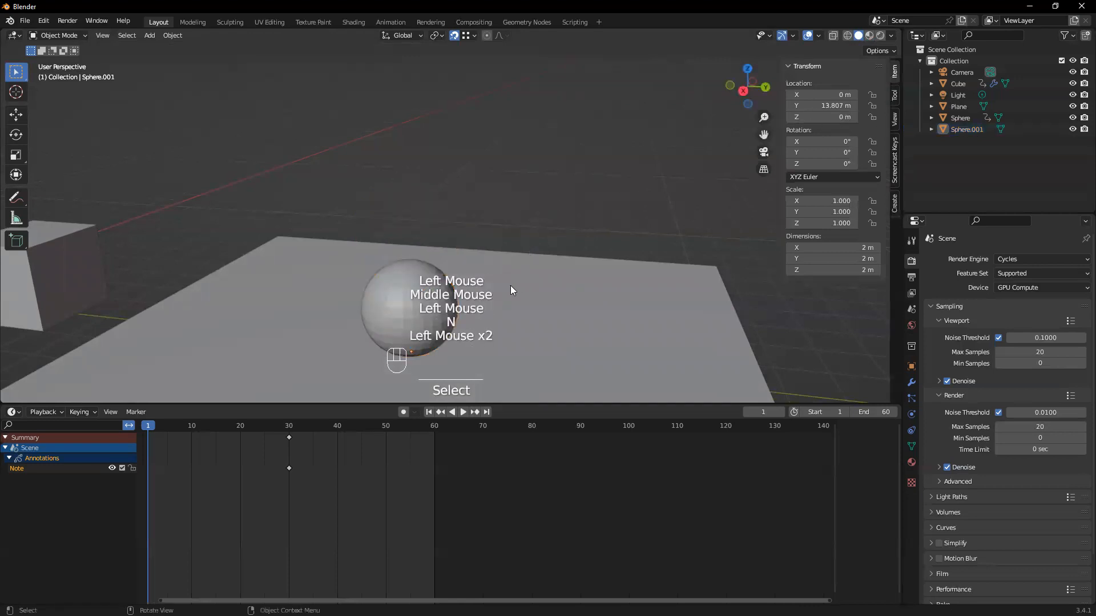
middle_drag(401, 258, 399, 289)
click(445, 174)
scroll(436, 236, down, 2)
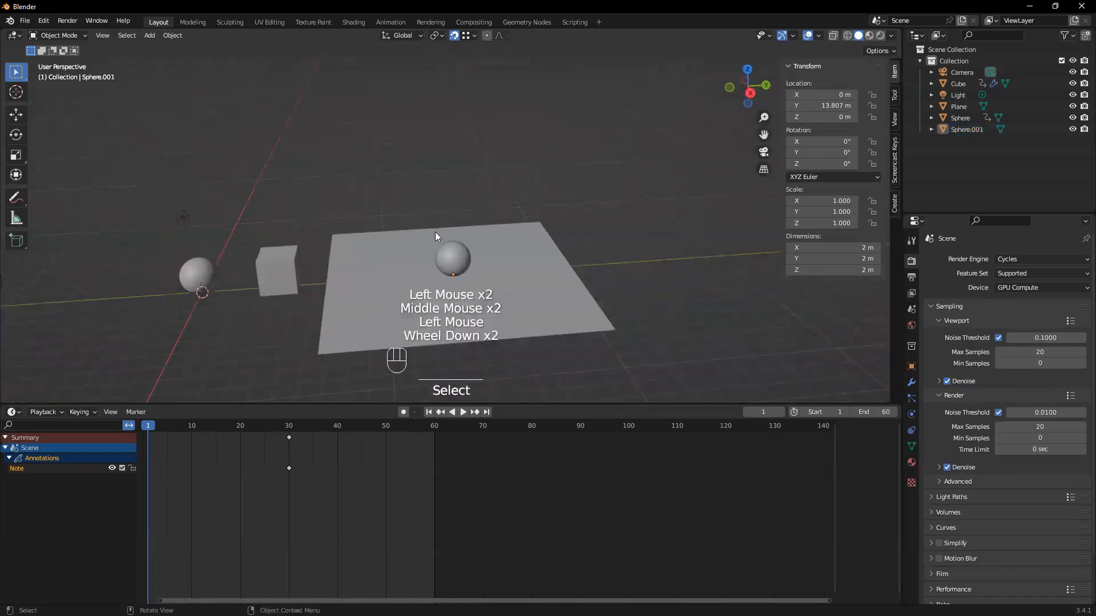
Scrub to frame 37 and delete the annotation note's keyframe at frame 30 from the timeline
click(458, 261)
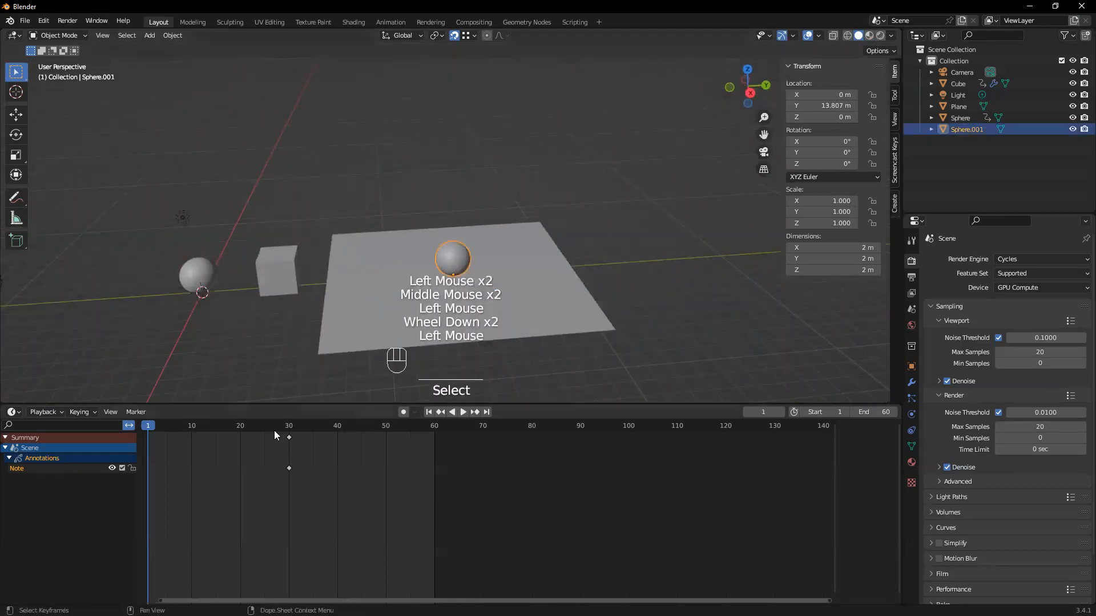
drag(174, 427, 323, 425)
click(642, 274)
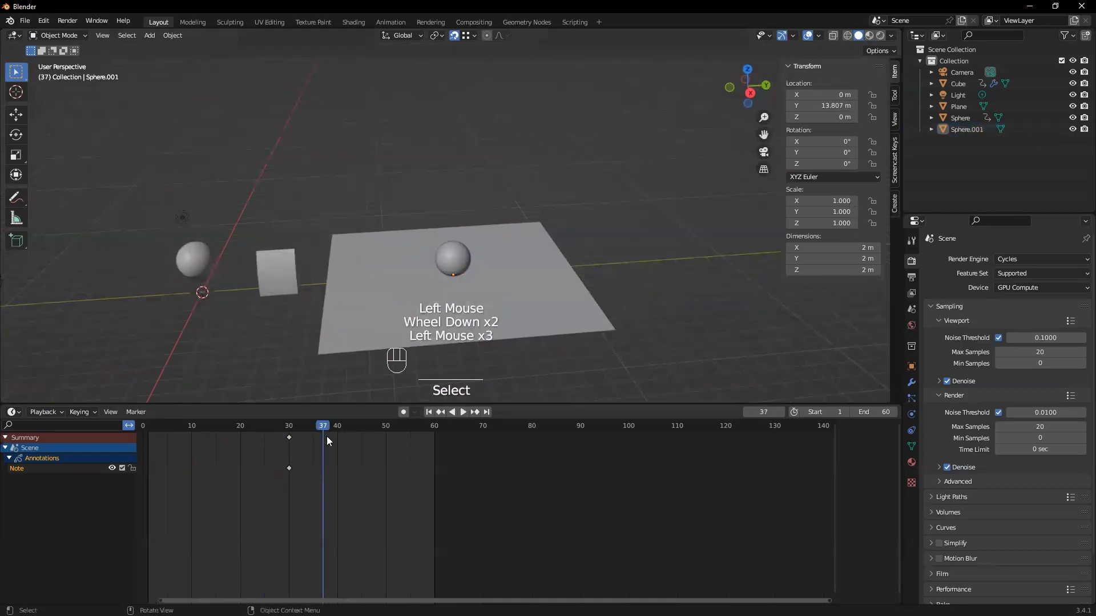
click(289, 438)
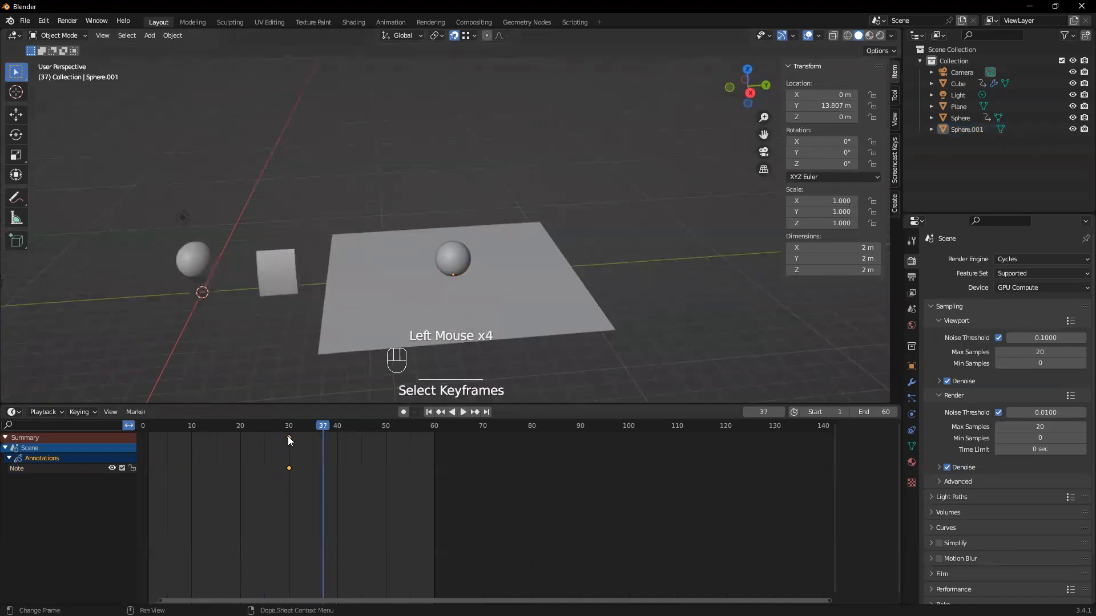
click(11, 438)
click(10, 437)
drag(315, 496, 278, 431)
key(Delete)
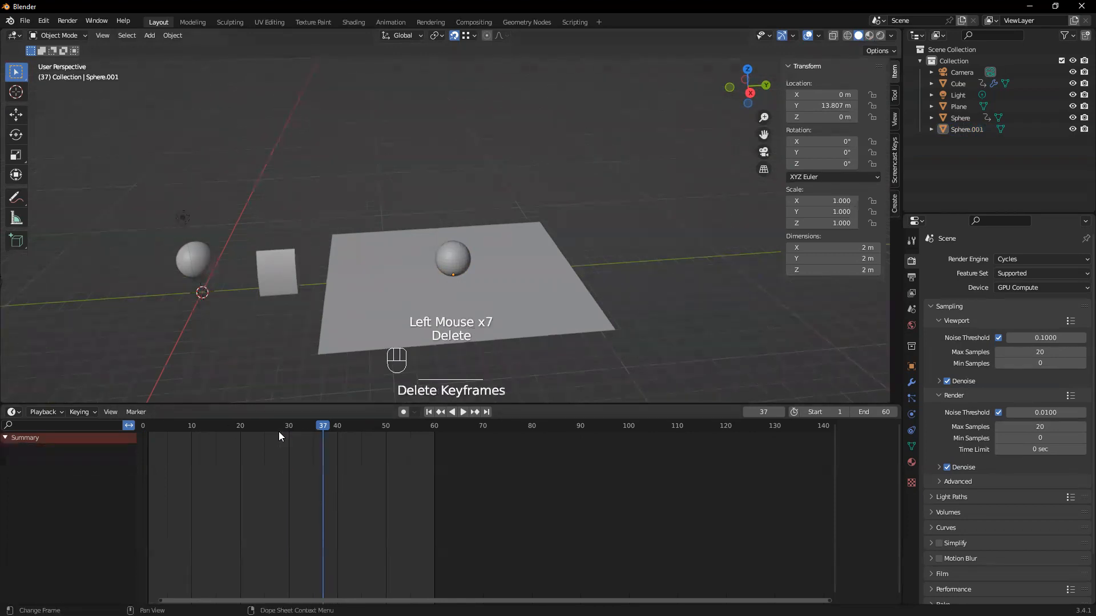
Return to frame 1 and raise the new sphere along the Z axis to about 8.1 m above the plane
scroll(397, 269, up, 2)
middle_drag(397, 269, 334, 374)
click(451, 264)
drag(166, 435, 150, 439)
middle_drag(398, 268, 418, 279)
middle_click(418, 280)
key(g)
key(z)
click(429, 64)
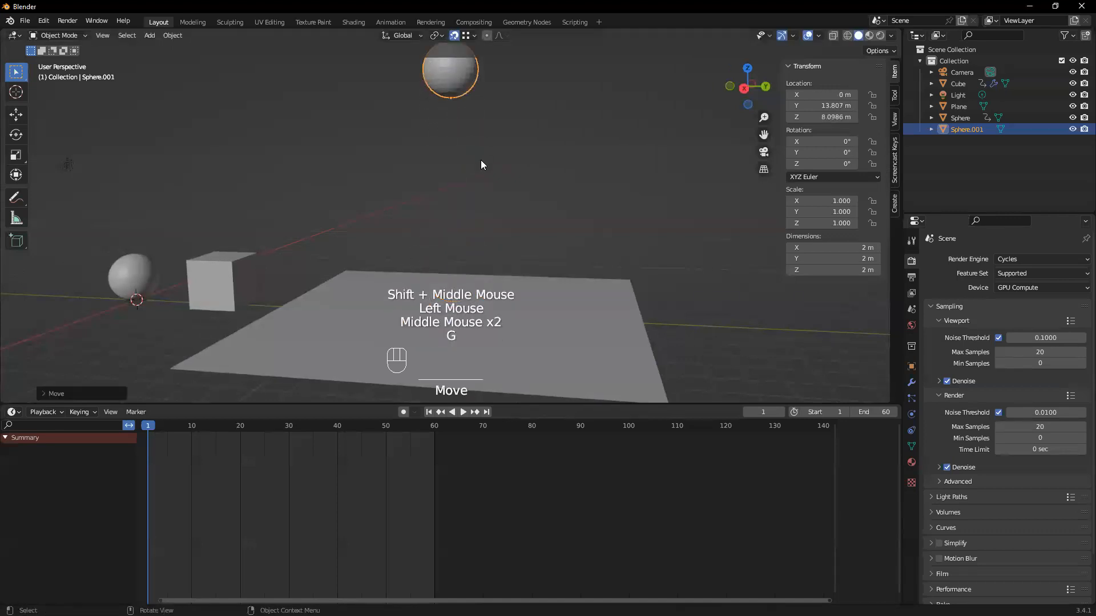
Keyframe the raised sphere's Z location at frame 1 in its object properties
middle_click(496, 195)
shift+middle_drag(430, 229, 289, 236)
middle_click(346, 241)
scroll(346, 242, down, 2)
scroll(318, 173, up, 1)
middle_drag(317, 174, 380, 252)
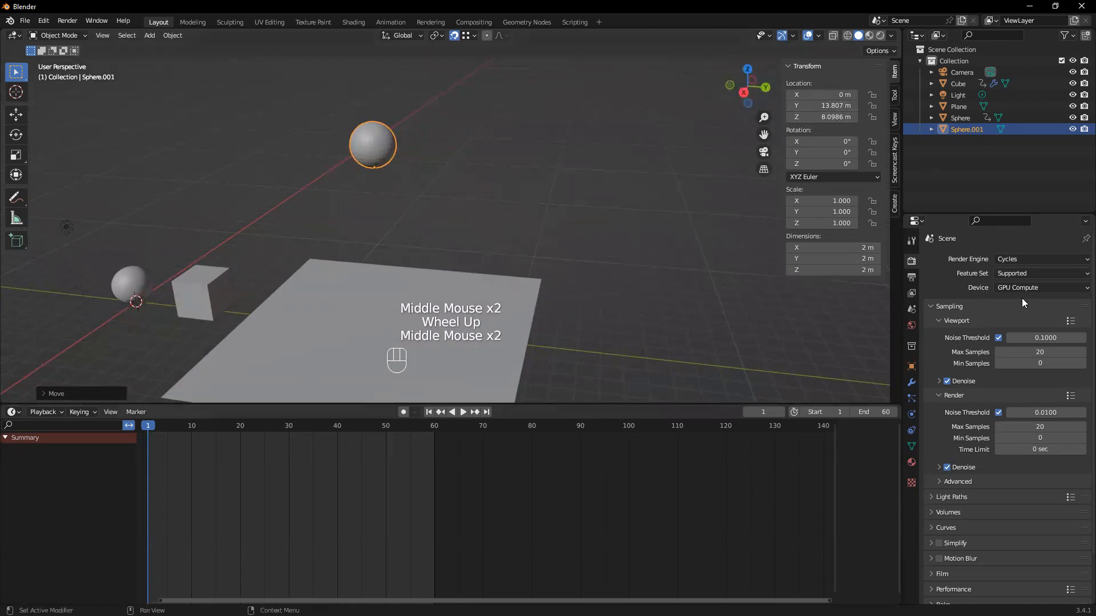
click(912, 366)
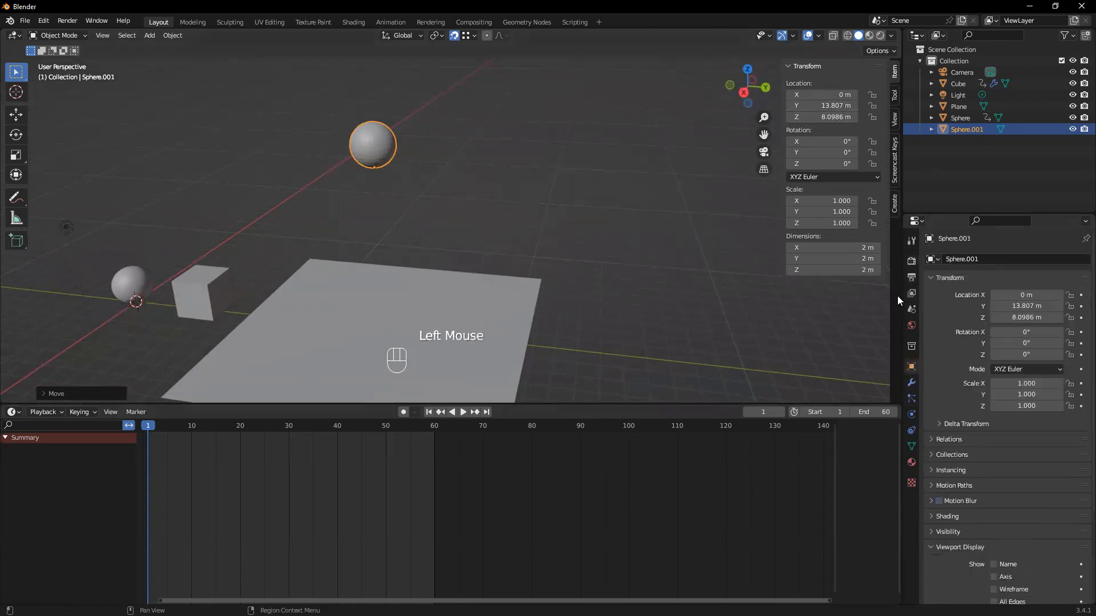
click(1081, 317)
At frame 40, set the sphere's Z location to 0 m and keyframe it
drag(154, 429, 336, 450)
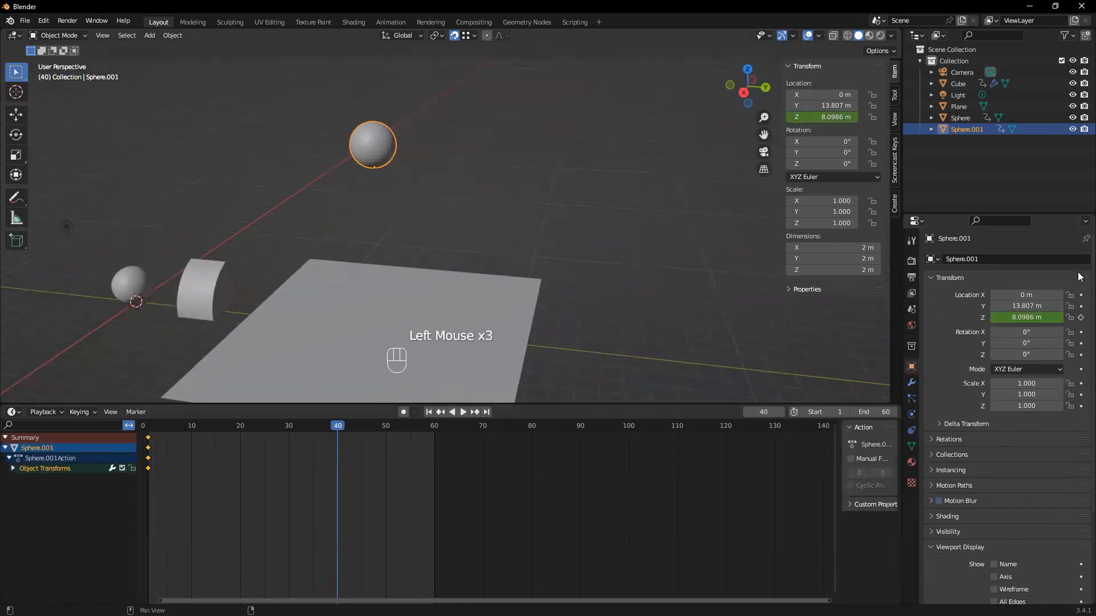
click(1029, 317)
text(0)
key(Return)
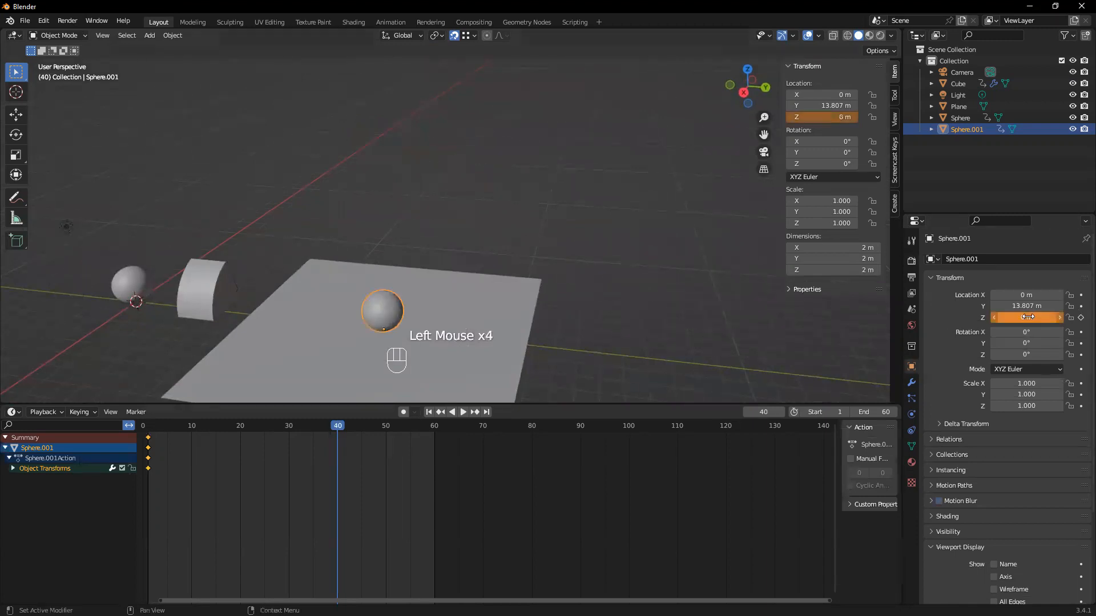
click(1080, 317)
Scrub the sphere's falling animation back from frame 40 to frame 1
scroll(425, 251, up, 2)
middle_drag(425, 251, 411, 240)
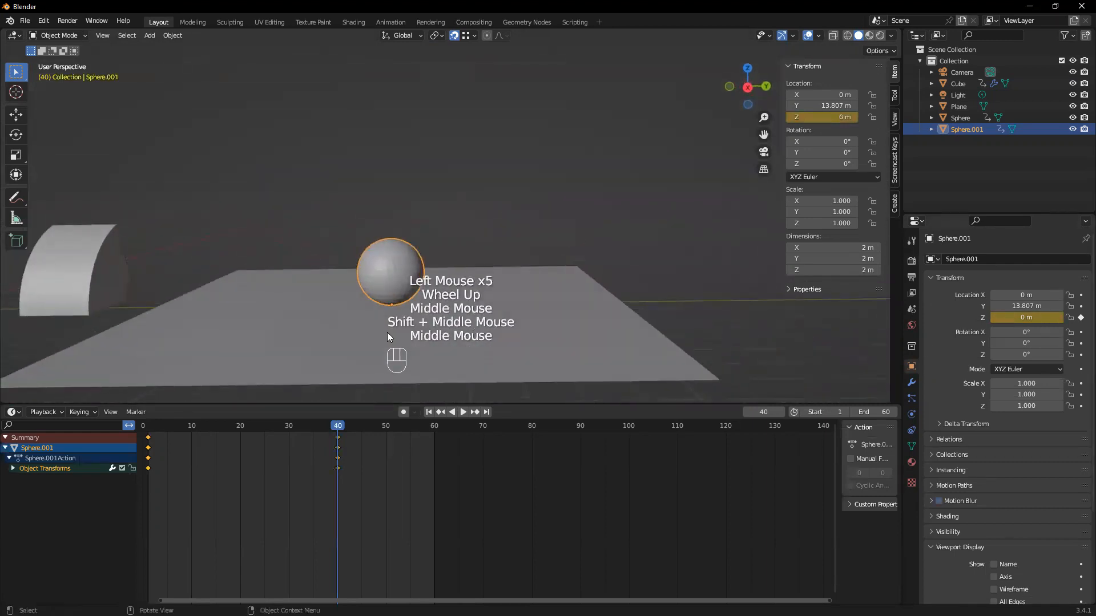
click(336, 432)
drag(336, 432, 147, 433)
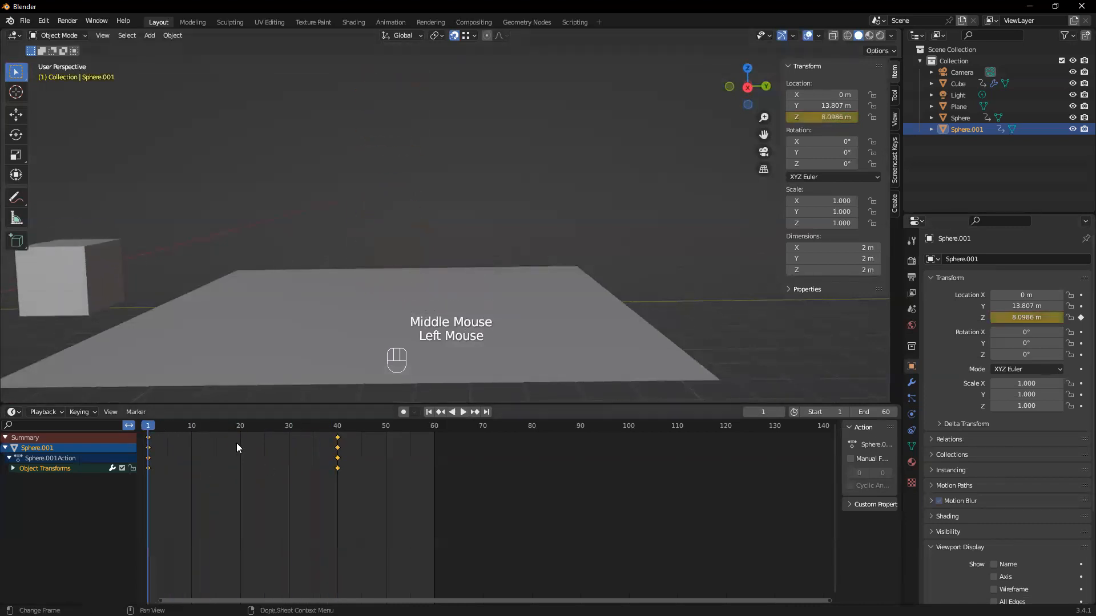
Split the timeline area vertically, turn one half into a Graph Editor, and make both areas taller
right_click(900, 542)
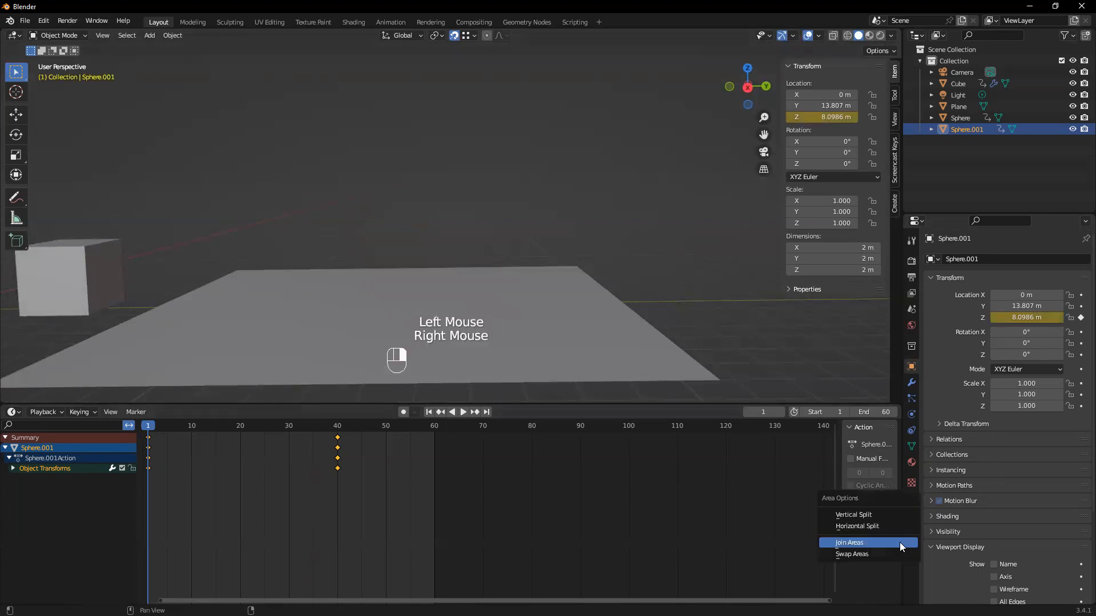
click(845, 516)
click(458, 464)
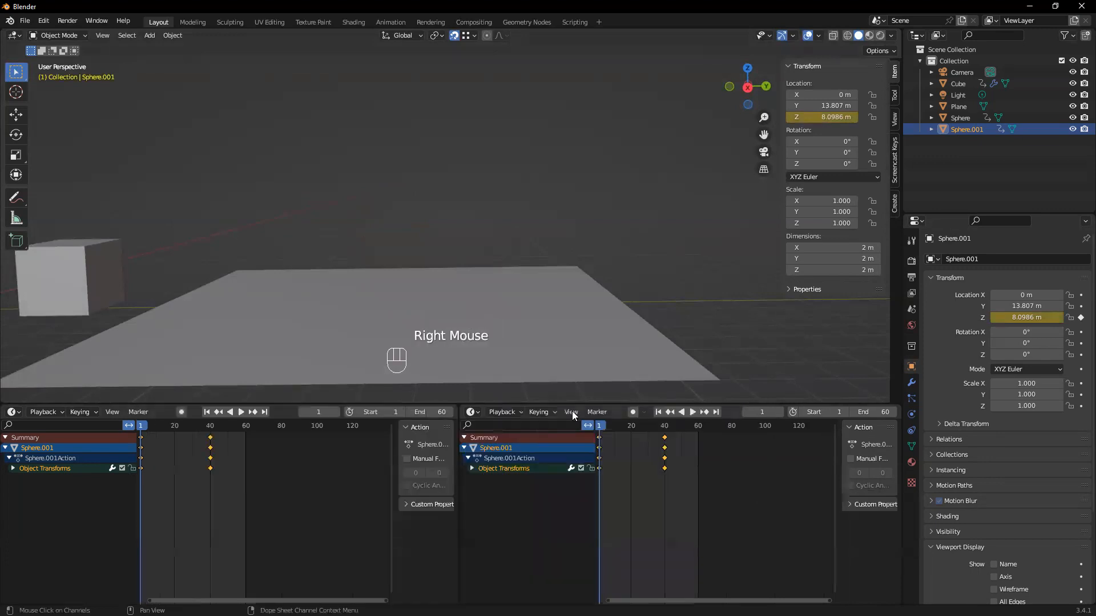
click(479, 412)
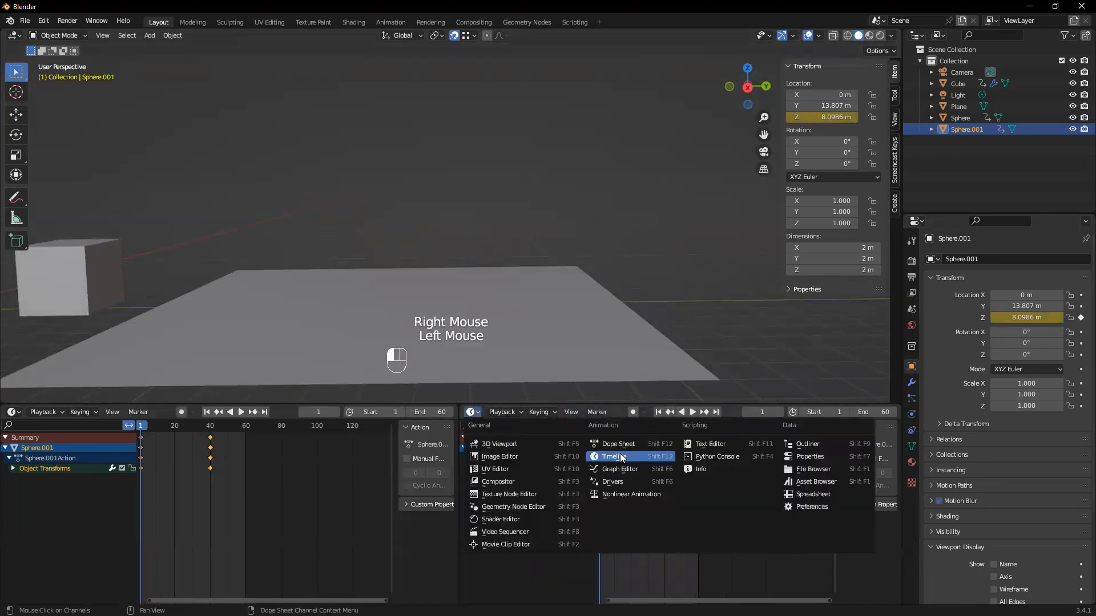
click(618, 469)
drag(530, 402, 531, 279)
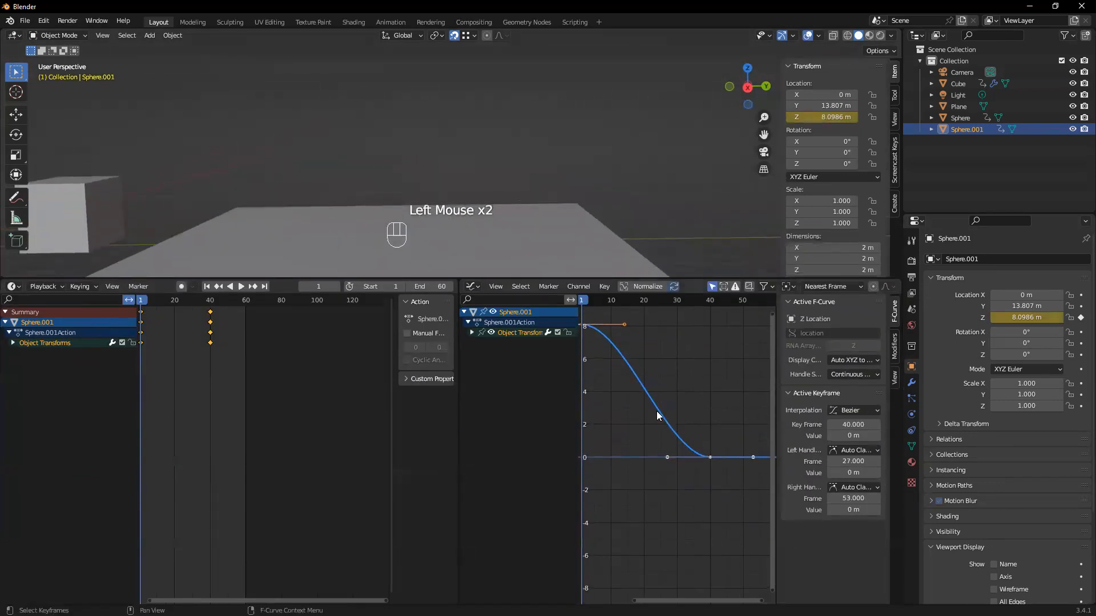
Apply smooth shading to the animated sphere above the plane
scroll(662, 410, down, 2)
middle_drag(342, 140, 449, 215)
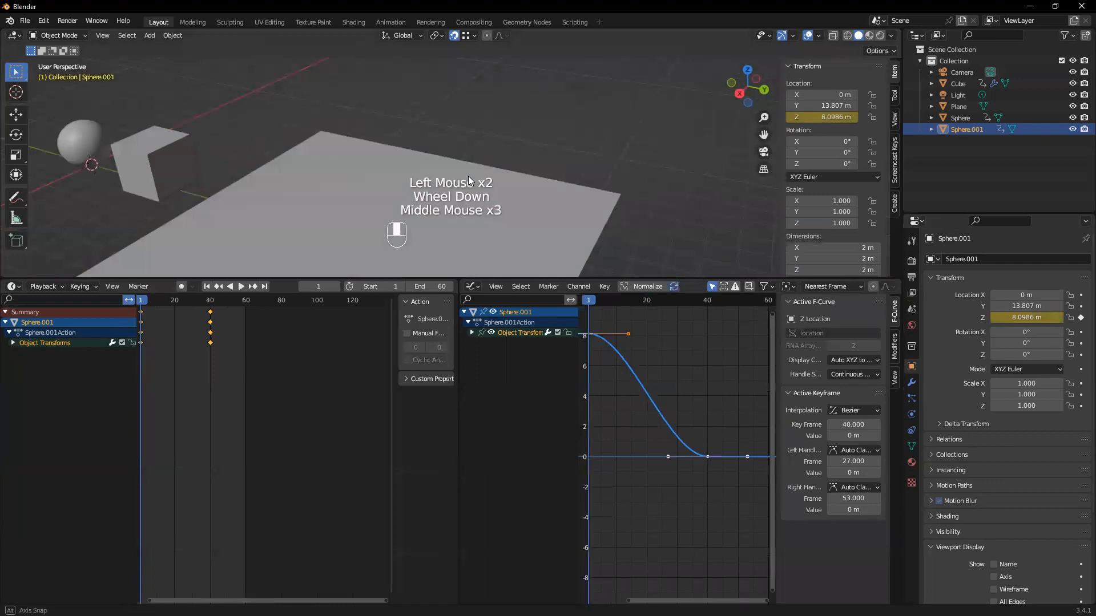
shift+middle_drag(479, 144, 429, 264)
click(267, 123)
scroll(402, 157, down, 2)
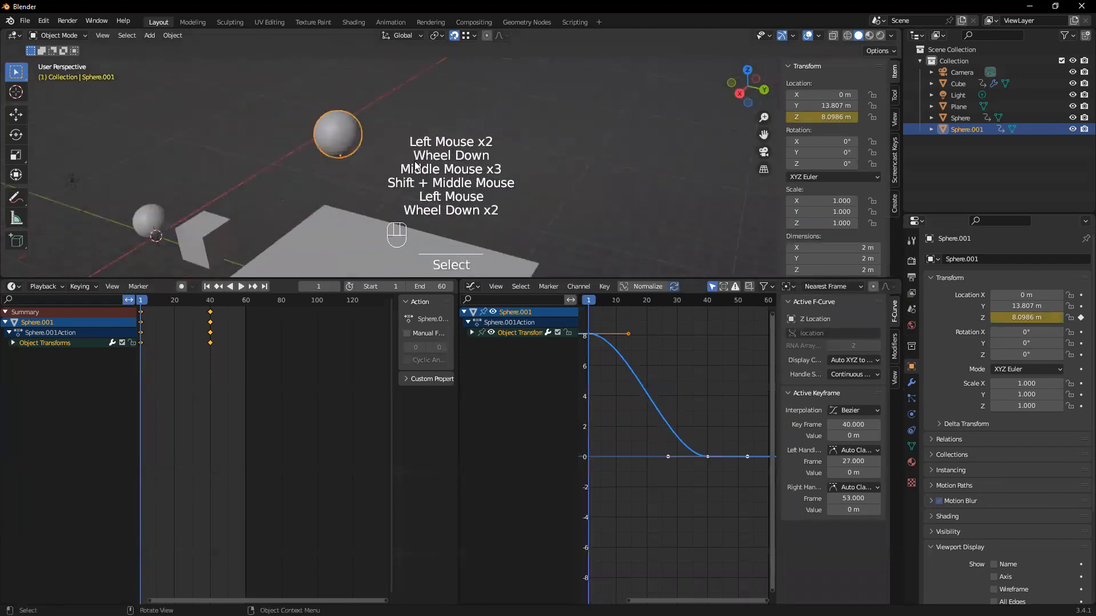
middle_drag(402, 157, 357, 126)
right_click(357, 125)
click(350, 130)
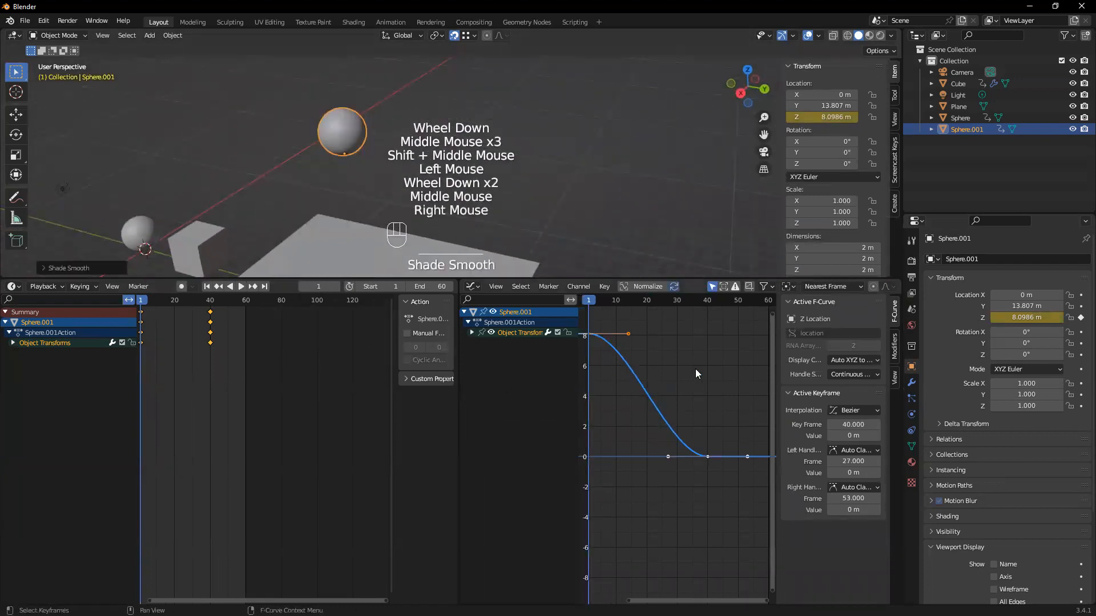
Box-select both keyframes of the sphere's Z location curve in the Graph Editor
scroll(669, 387, down, 2)
middle_drag(668, 385, 601, 347)
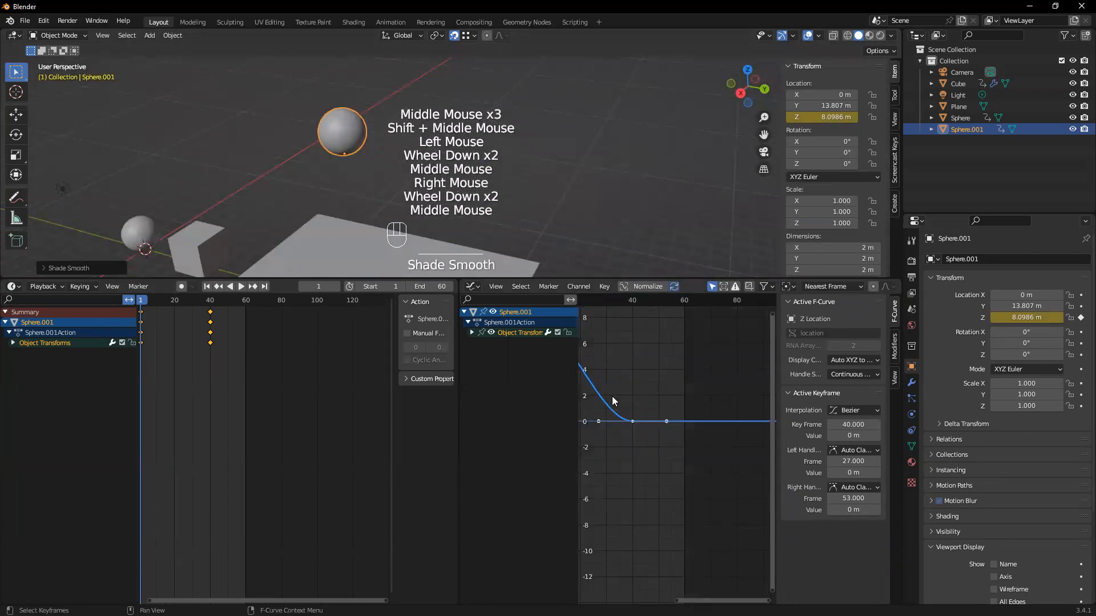
scroll(609, 387, up, 1)
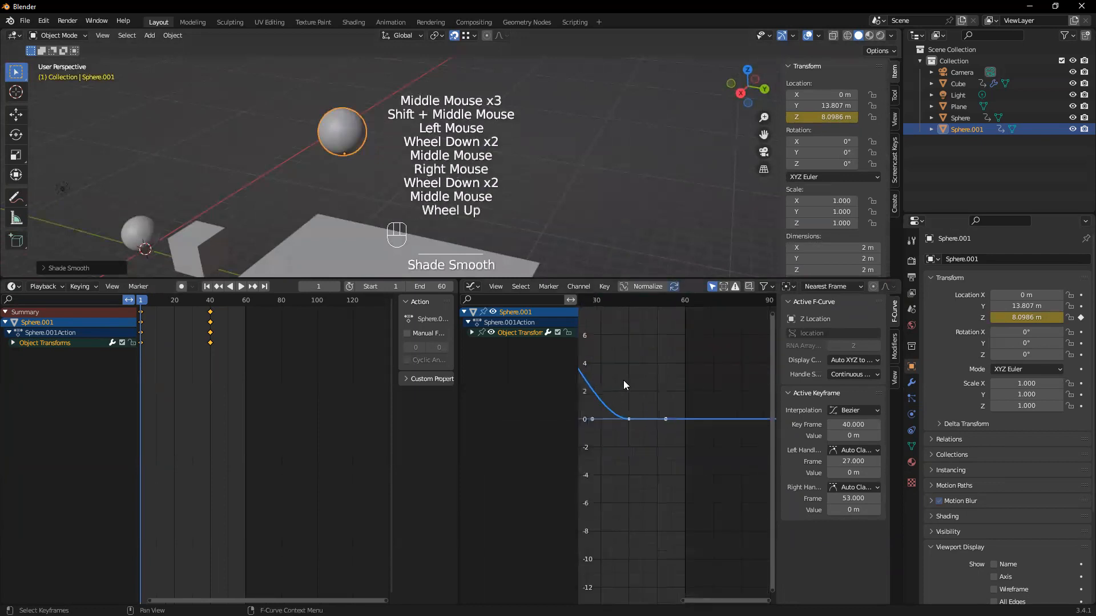
scroll(623, 380, up, 1)
scroll(625, 377, up, 1)
middle_drag(624, 378, 736, 450)
scroll(729, 447, down, 1)
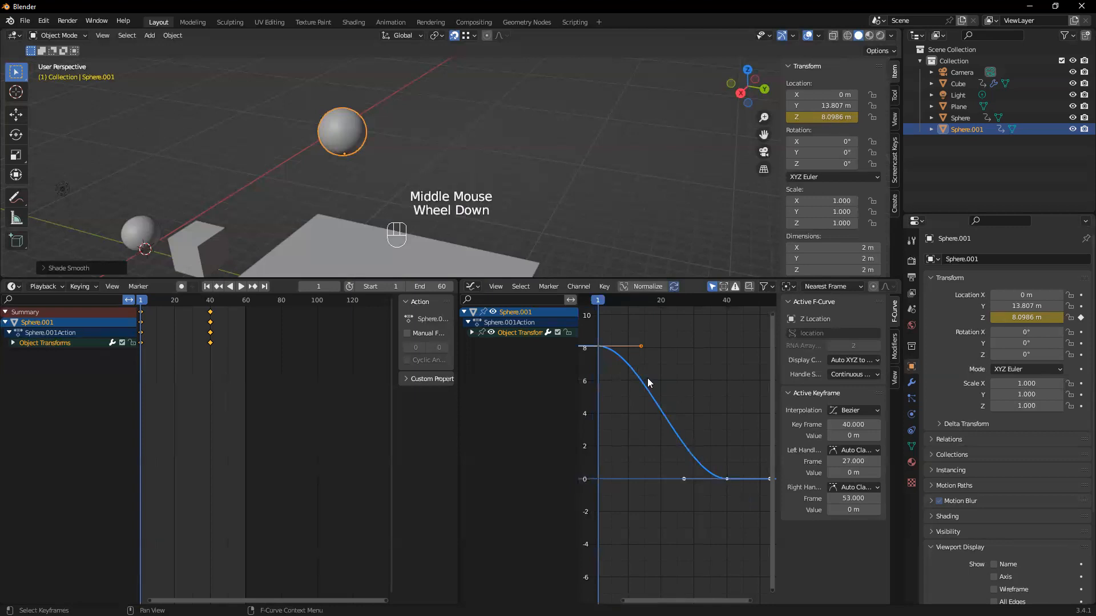
drag(592, 335, 741, 505)
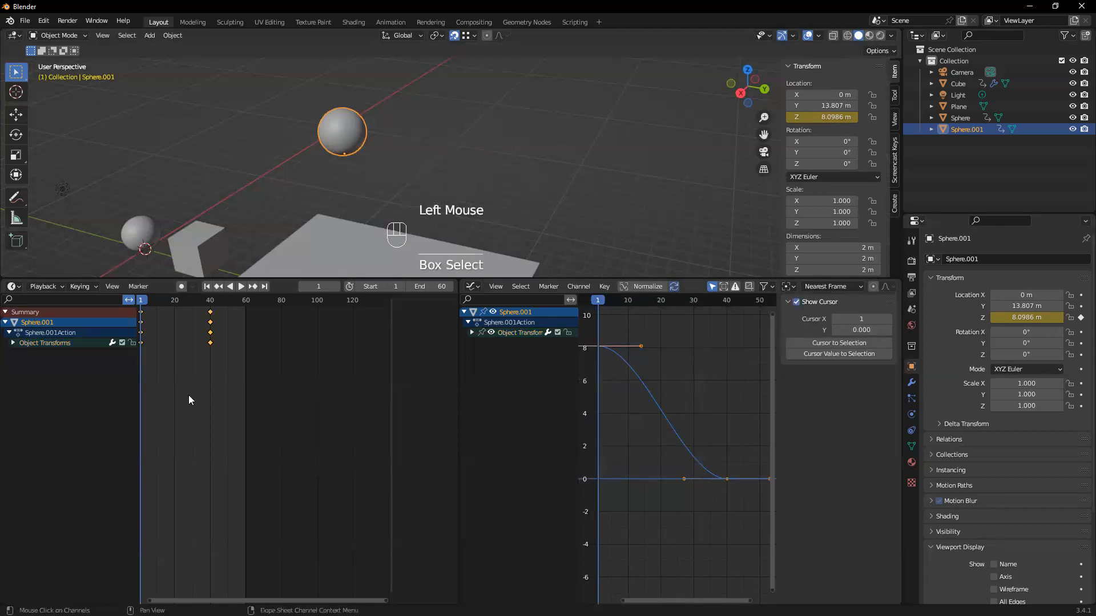
Box-select the frame 40 keyframe in the timeline, and open the keyframe interpolation options in a widened Graph Editor
click(225, 365)
drag(224, 365, 150, 315)
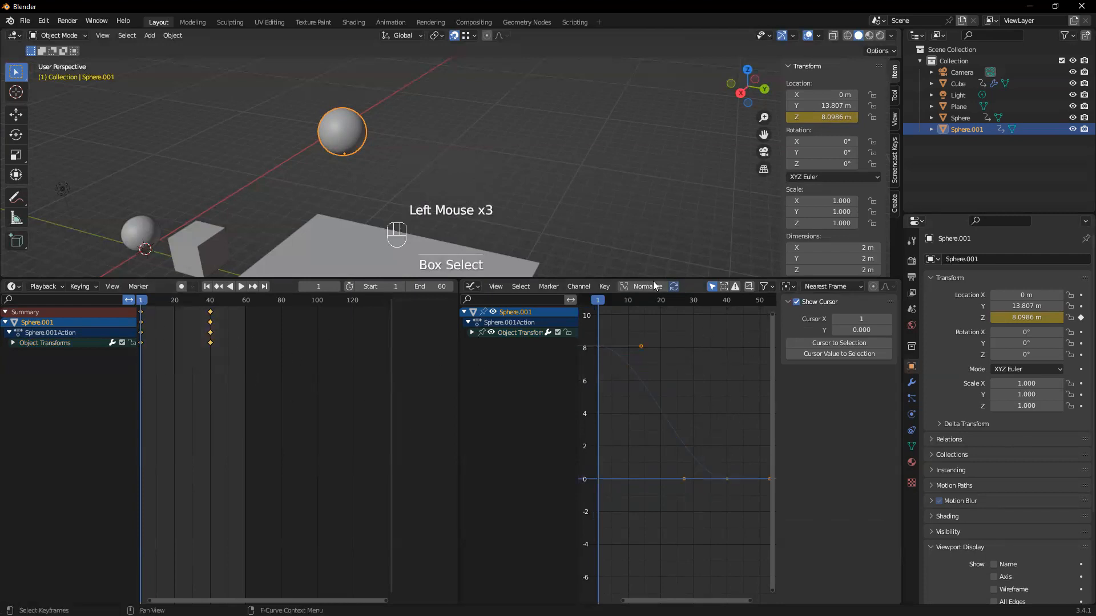
drag(459, 388, 362, 389)
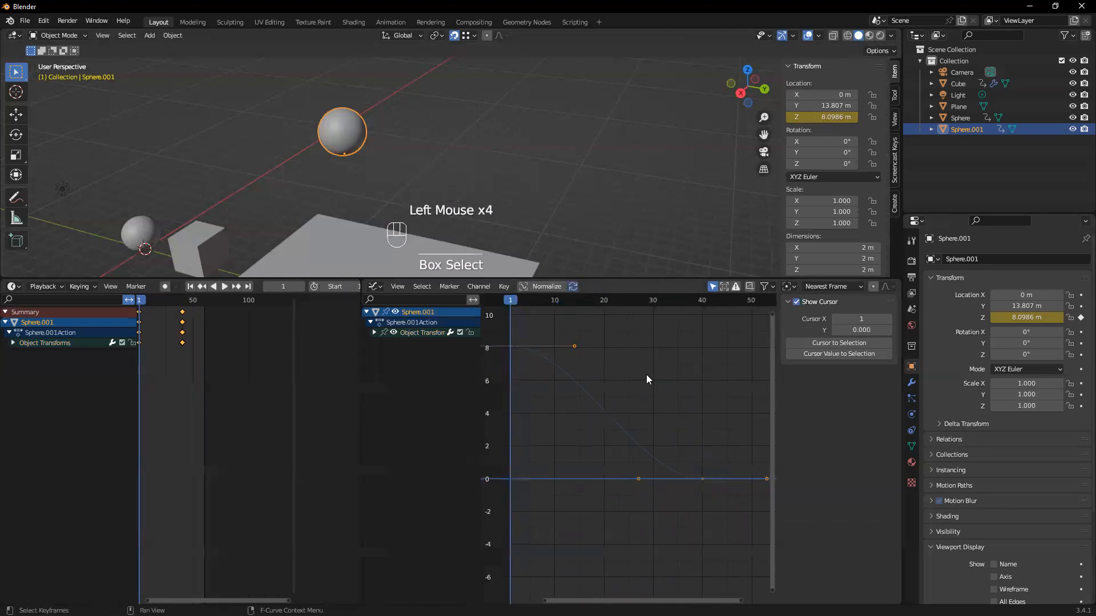
key(t)
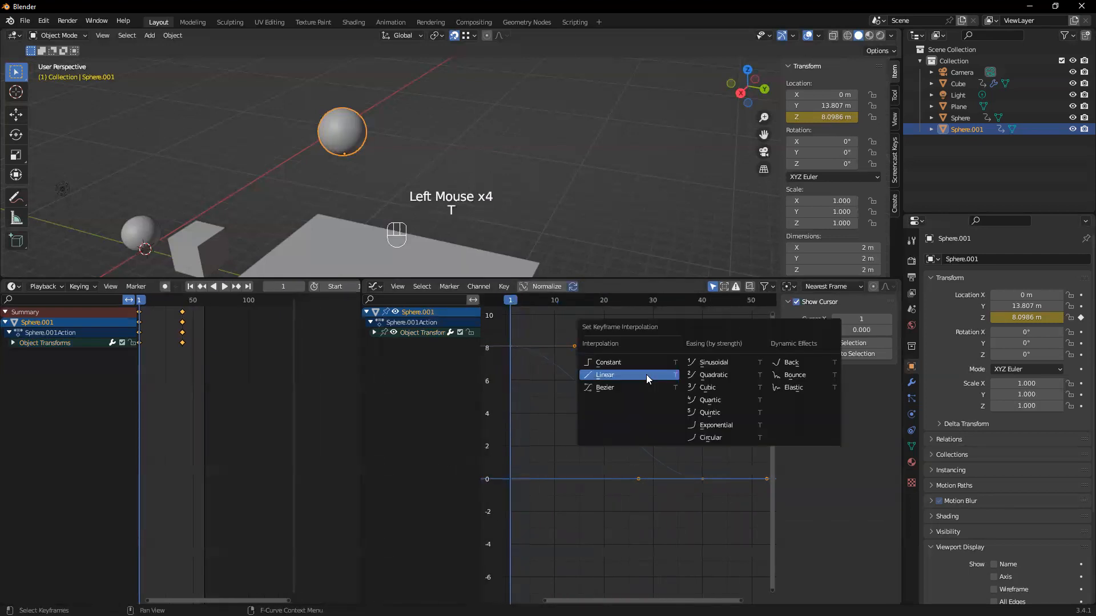
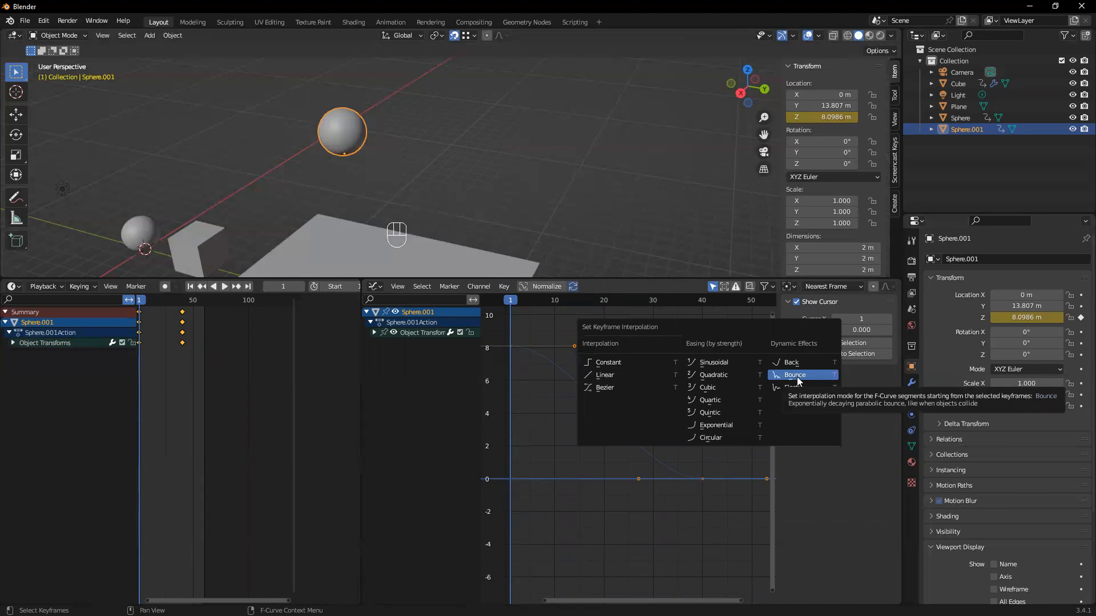
Set the raised sphere's keyframe interpolation to Bounce and play the animation
click(796, 377)
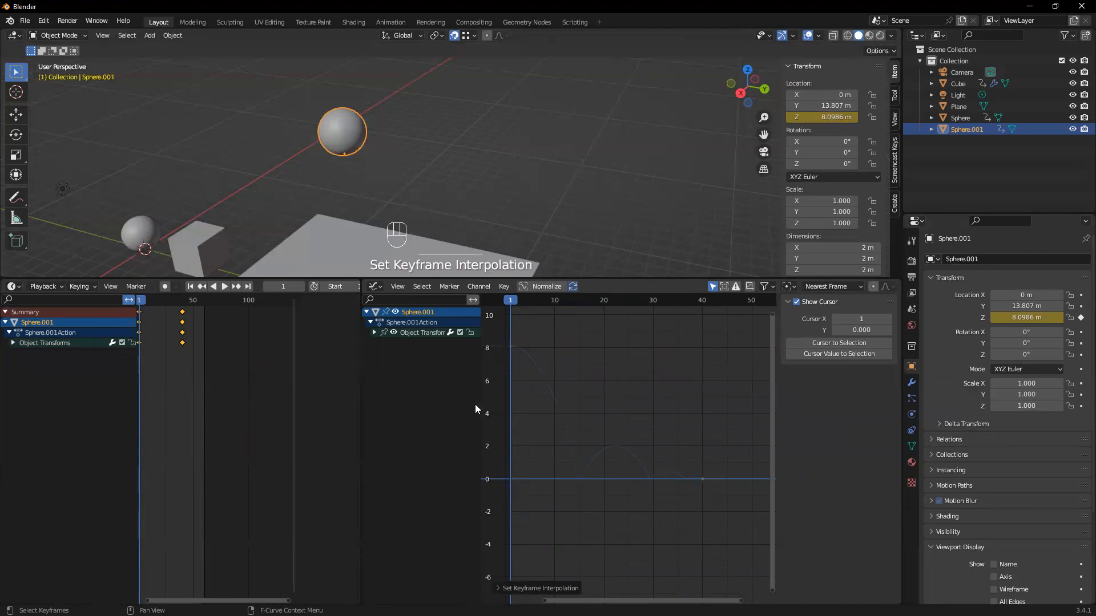
scroll(458, 228, down, 2)
middle_drag(475, 187, 397, 284)
drag(350, 279, 399, 451)
key(space)
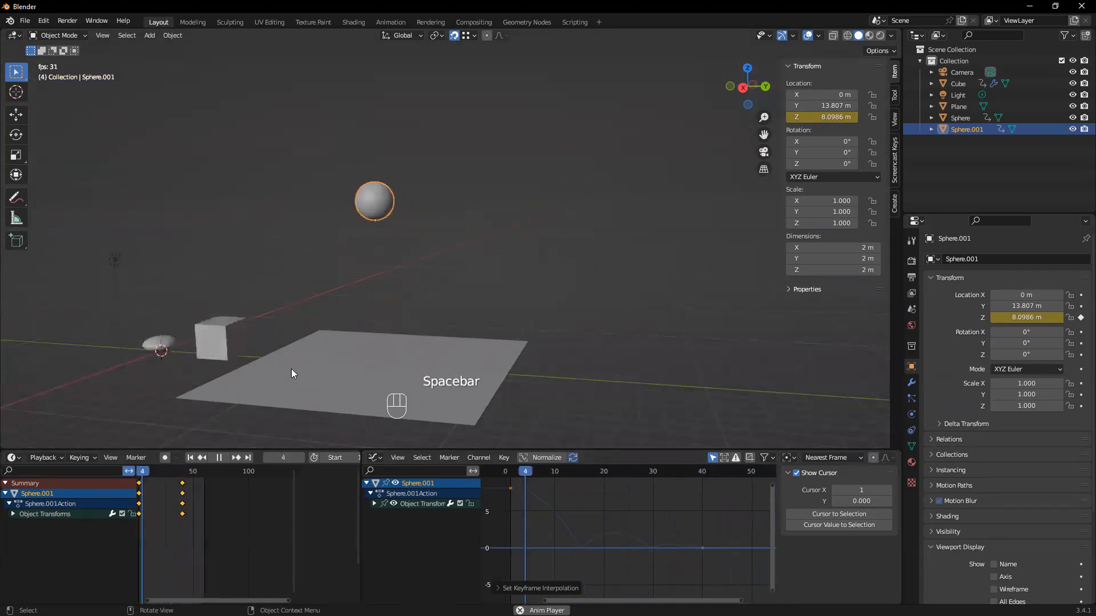
scroll(303, 375, up, 2)
shift+middle_drag(457, 365, 478, 290)
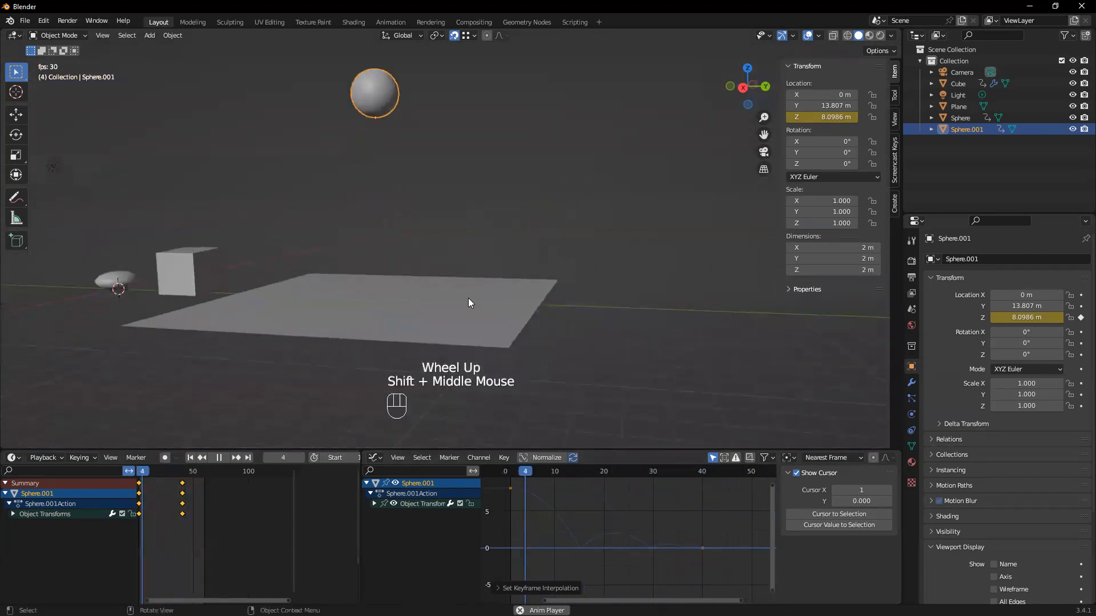
key(space)
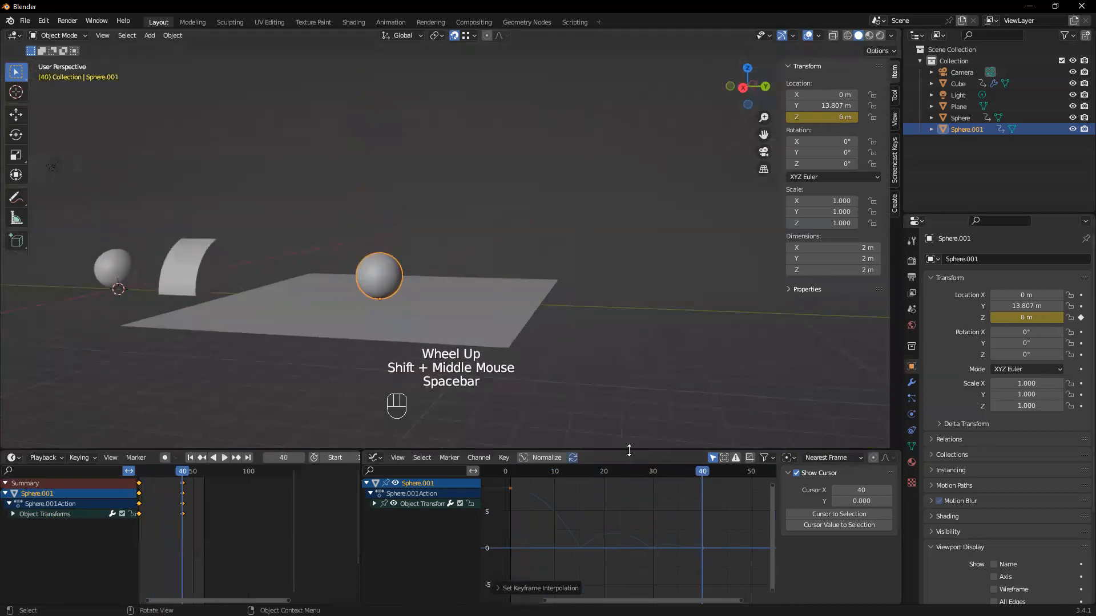
Enlarge the animation editors and scrub between frames 1 and 40 to compare the bounce curve with the sphere's motion
drag(629, 450, 629, 348)
middle_drag(613, 443, 593, 453)
middle_drag(172, 471, 202, 474)
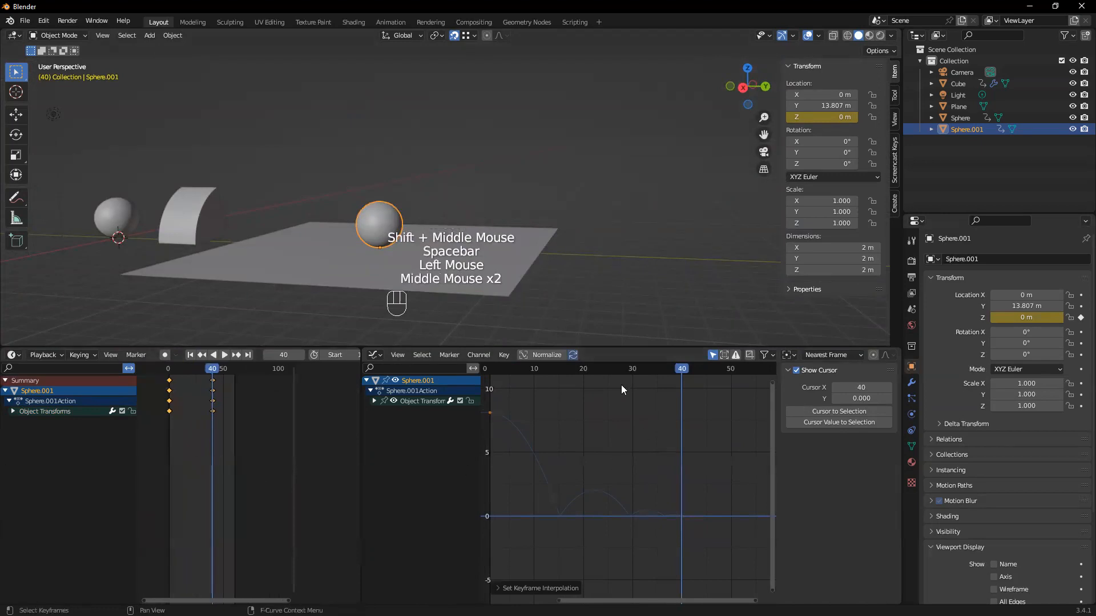
click(624, 412)
drag(687, 367, 681, 423)
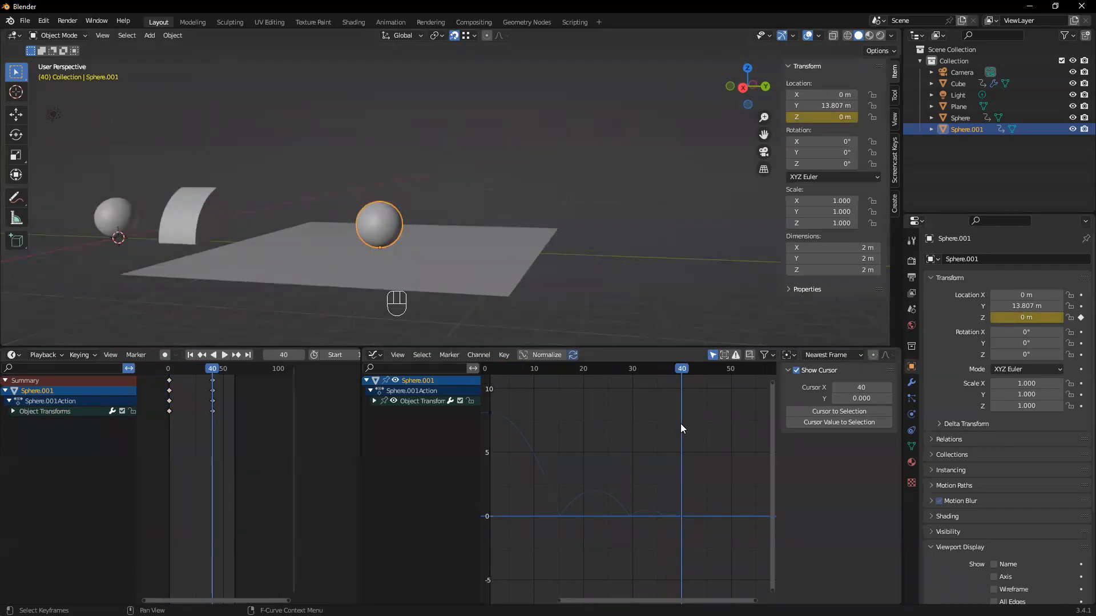
drag(679, 369, 561, 375)
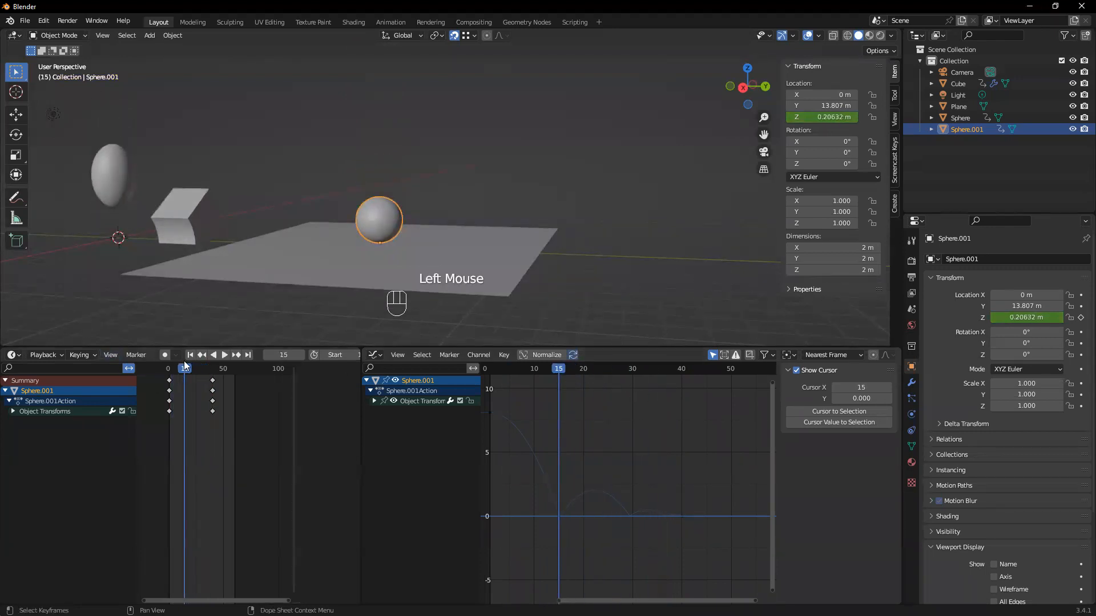
drag(189, 374, 214, 382)
drag(684, 373, 560, 394)
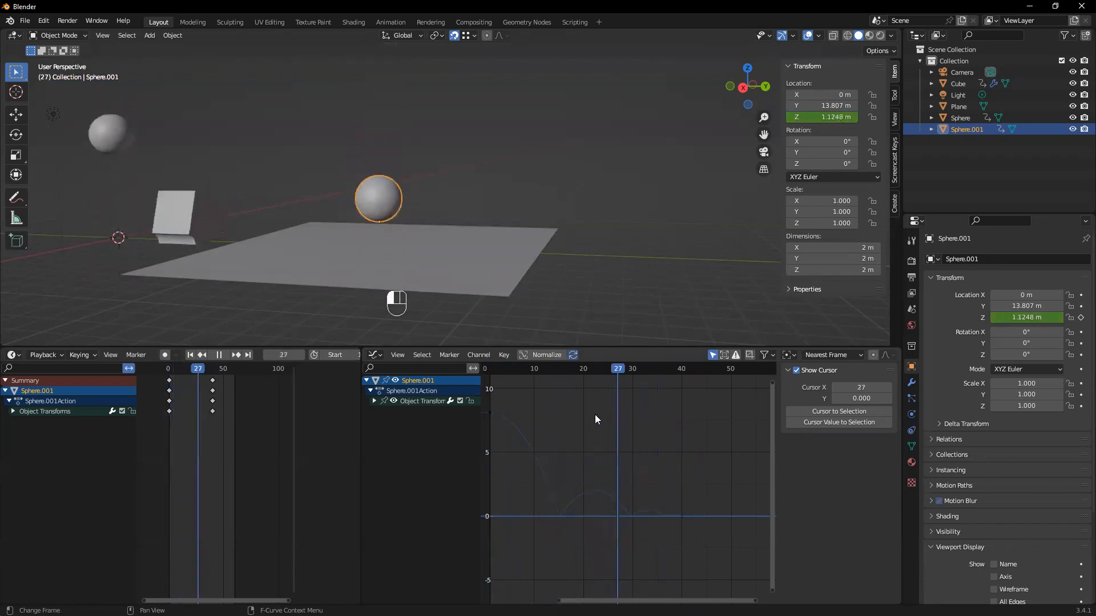
drag(586, 421, 544, 425)
At frame 1, move the bouncing sphere along Y to about 10.4 m and preview the animation
click(474, 285)
middle_drag(504, 275, 512, 284)
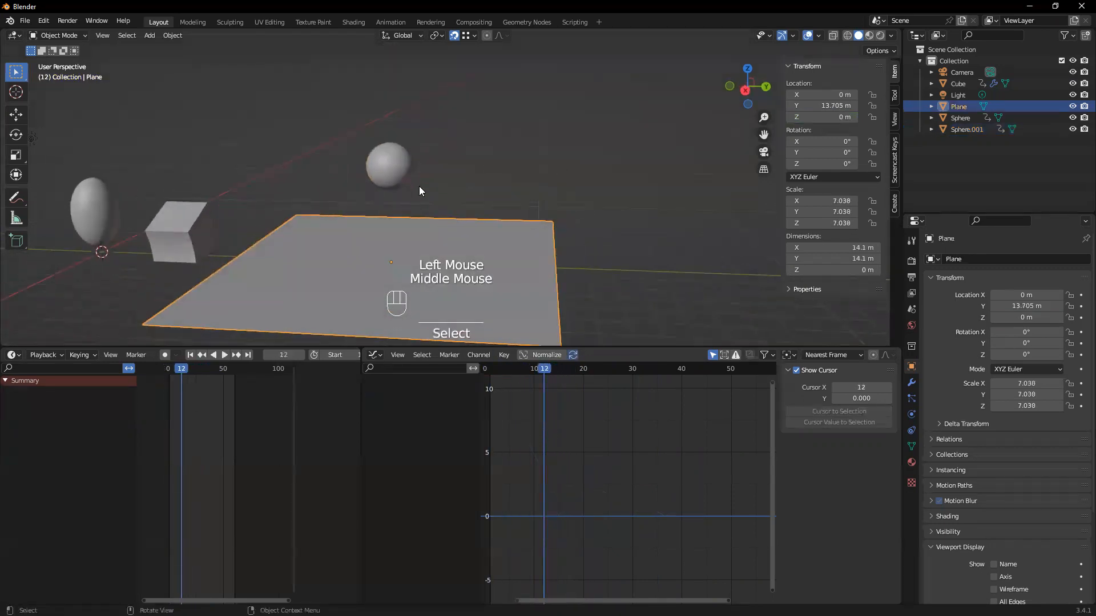
drag(536, 374, 490, 377)
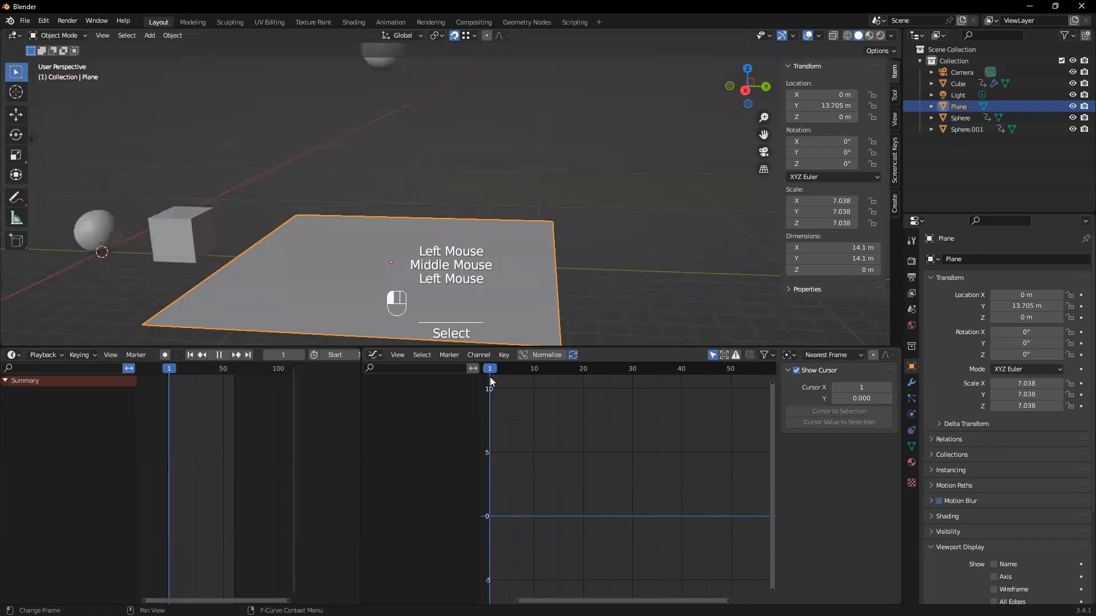
scroll(412, 178, down, 2)
middle_drag(421, 200, 425, 212)
click(407, 90)
middle_drag(492, 155, 509, 234)
click(514, 251)
click(428, 131)
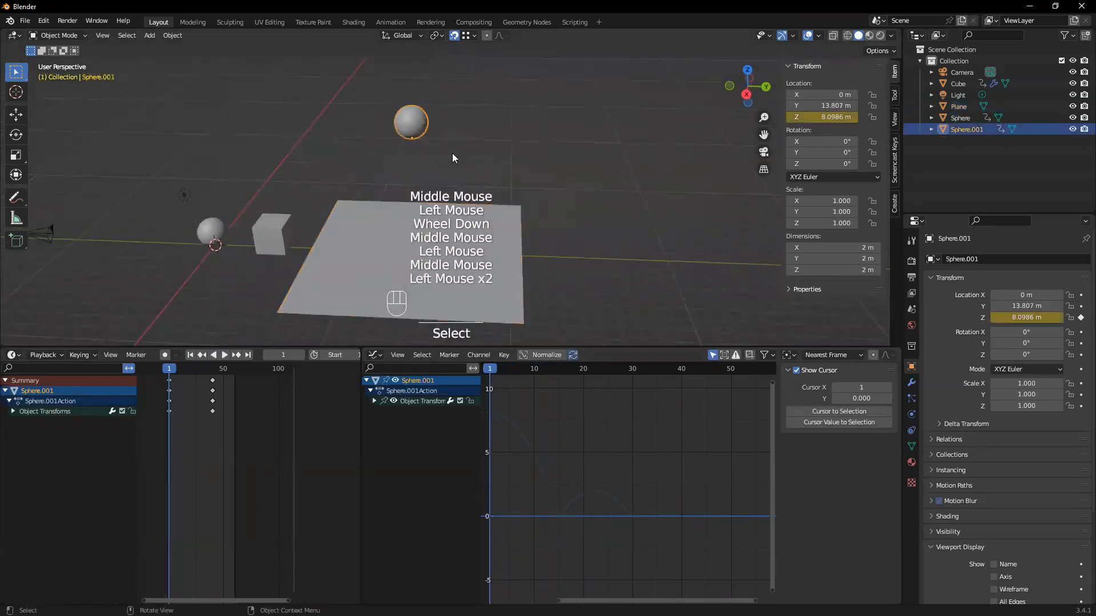
key(g)
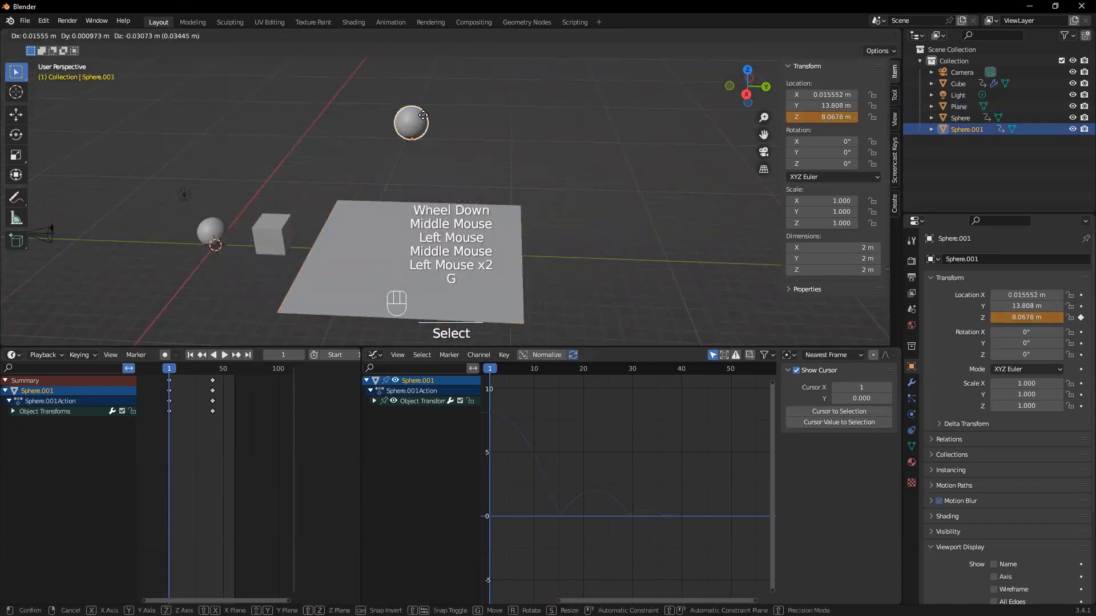
click(368, 117)
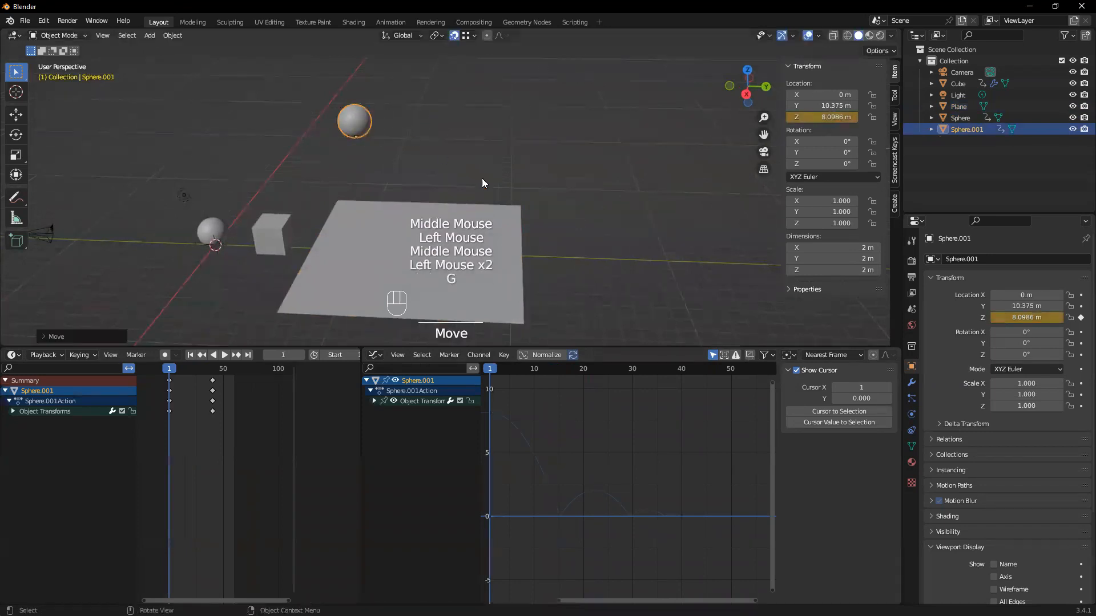
key(space)
key(space)
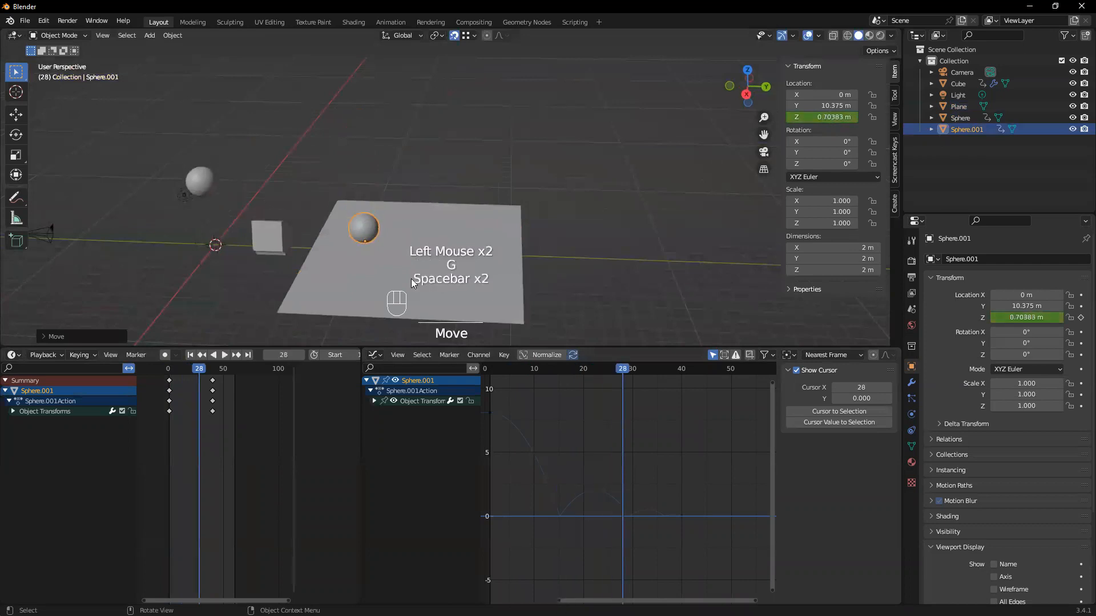
Duplicate the bouncing sphere at frame 1, place the copy along Y at about 13.5 m, and turn off snapping
click(190, 354)
click(351, 119)
key(shift+d)
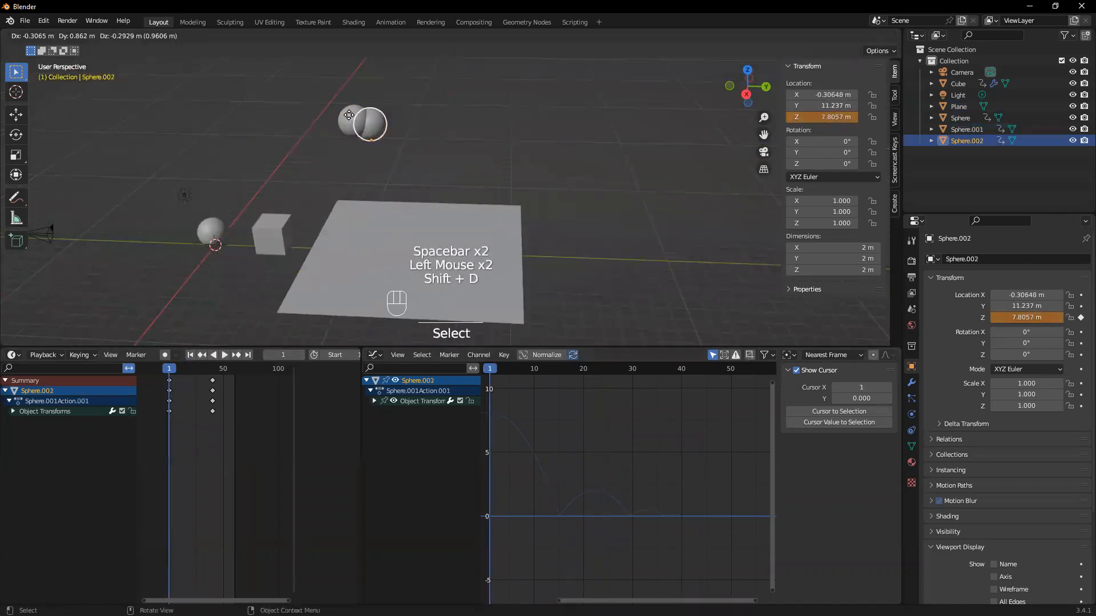
click(400, 117)
click(455, 35)
click(407, 129)
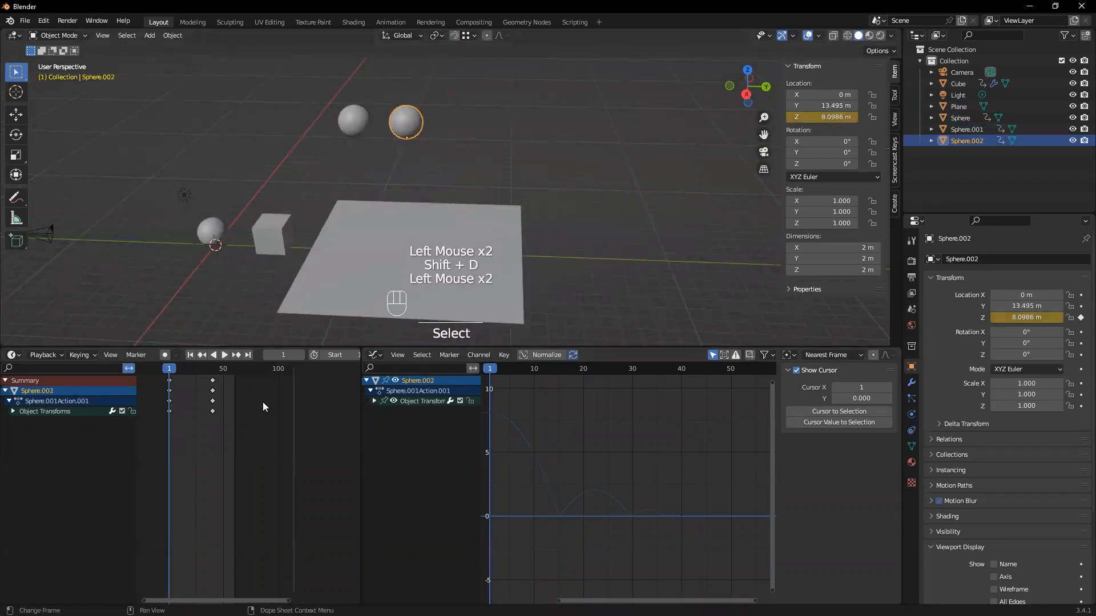
Play the animation with both bouncing spheres and return to frame 1
key(space)
key(space)
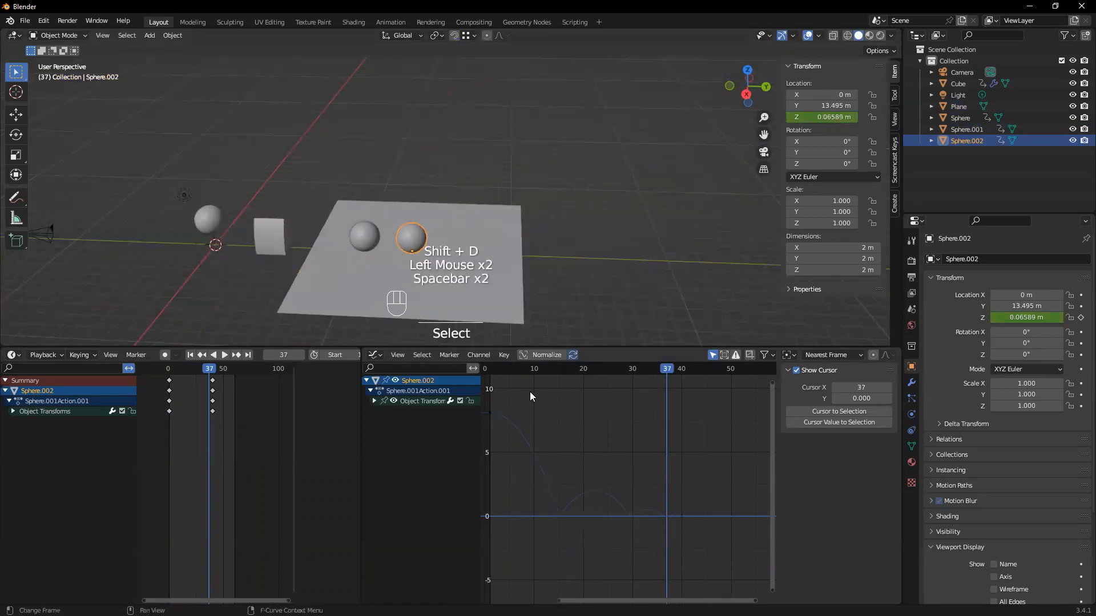
click(191, 354)
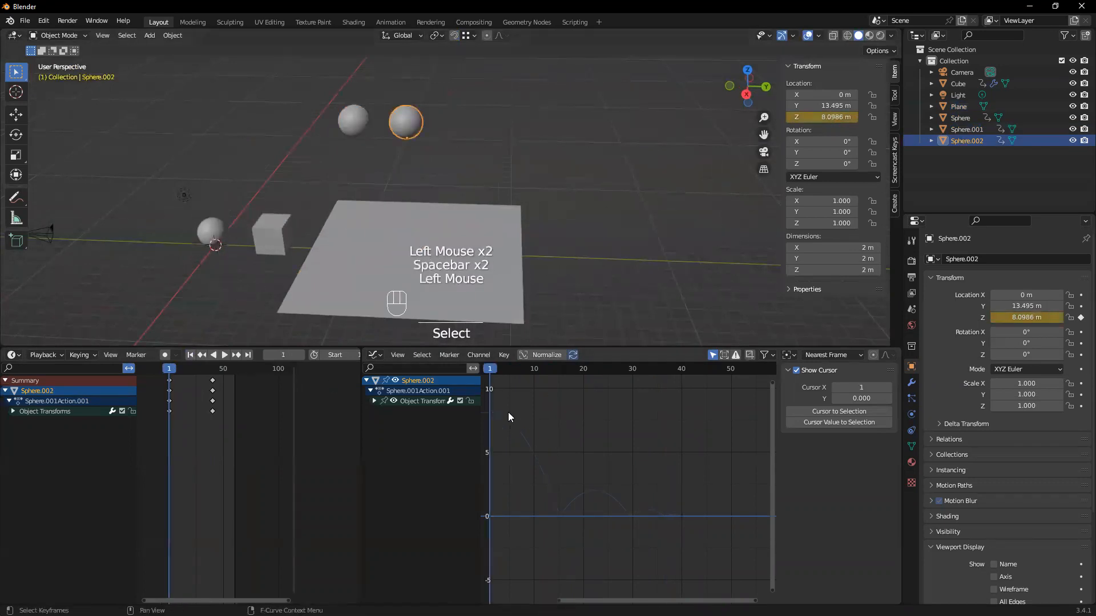
Expand the copied sphere's object transforms and select its Z Location channel to show the bounce curve
click(16, 415)
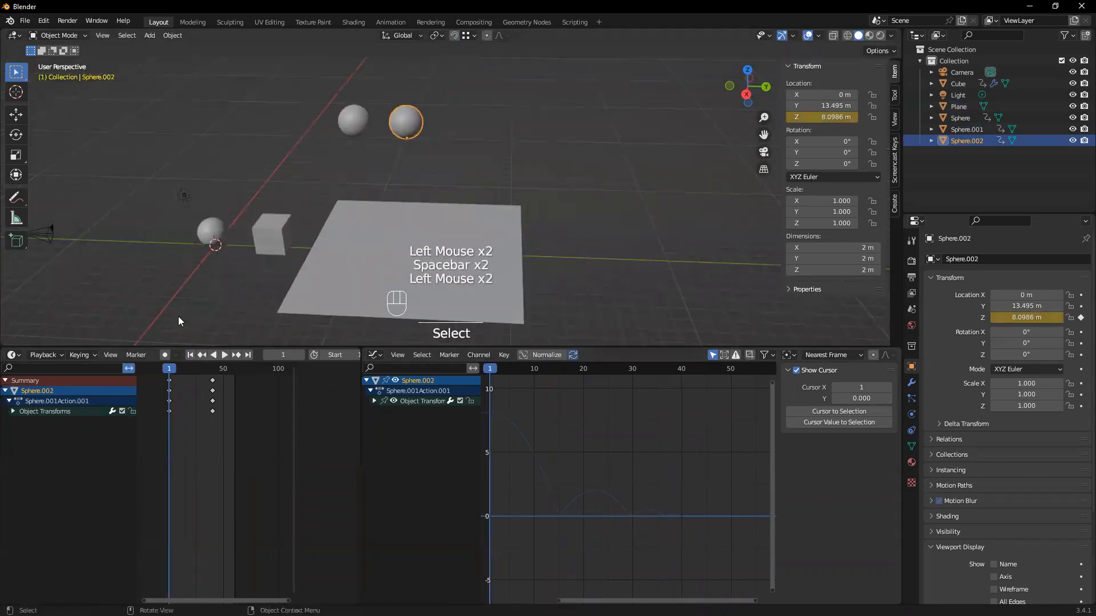
click(14, 412)
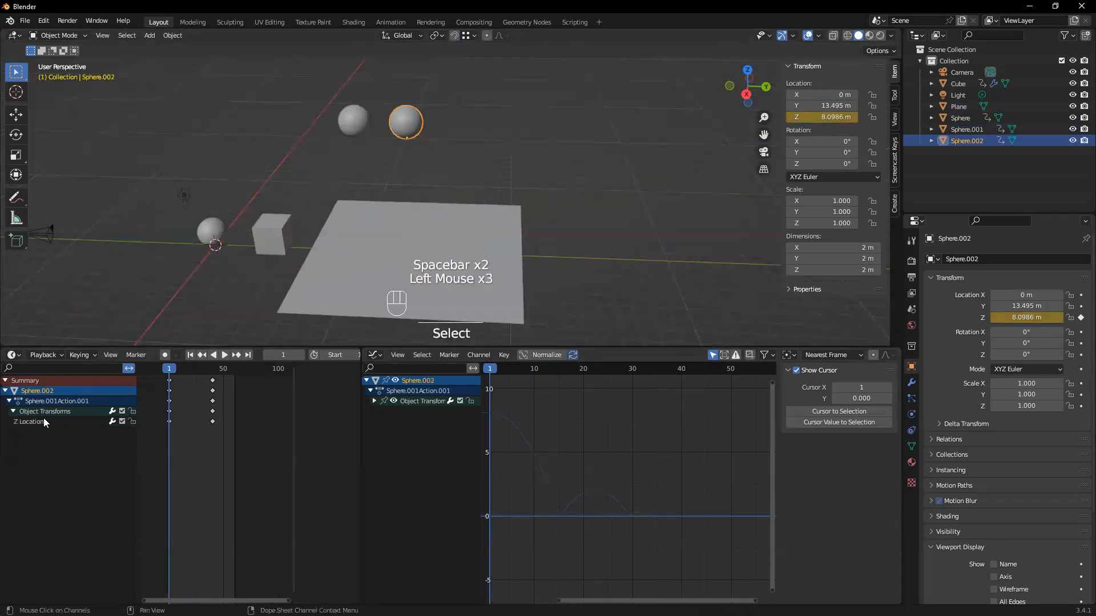
click(43, 421)
middle_drag(215, 448, 220, 456)
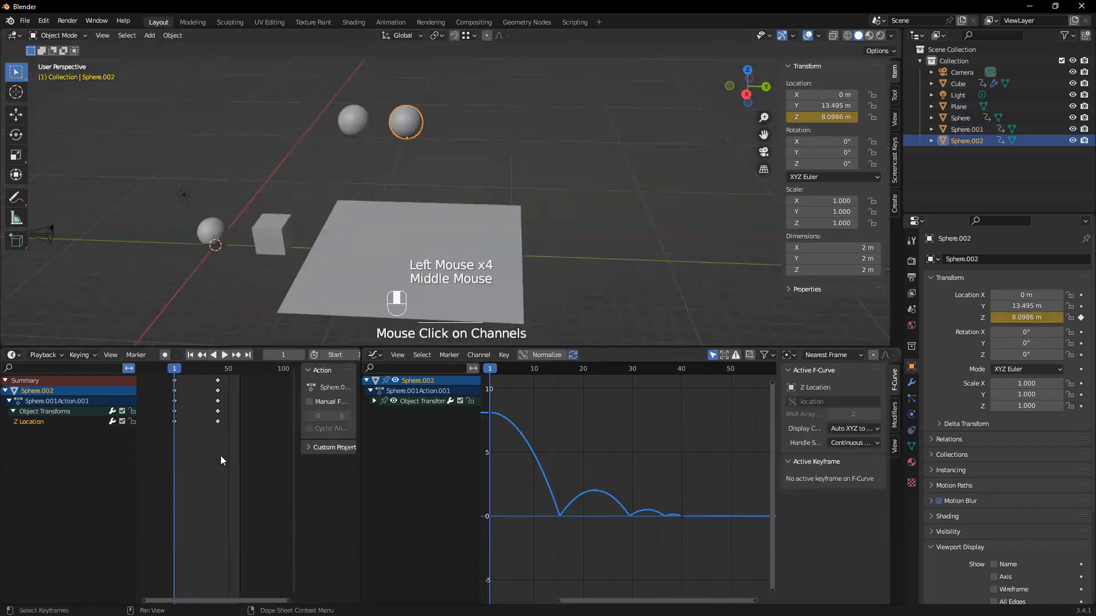
click(619, 448)
click(647, 497)
click(652, 512)
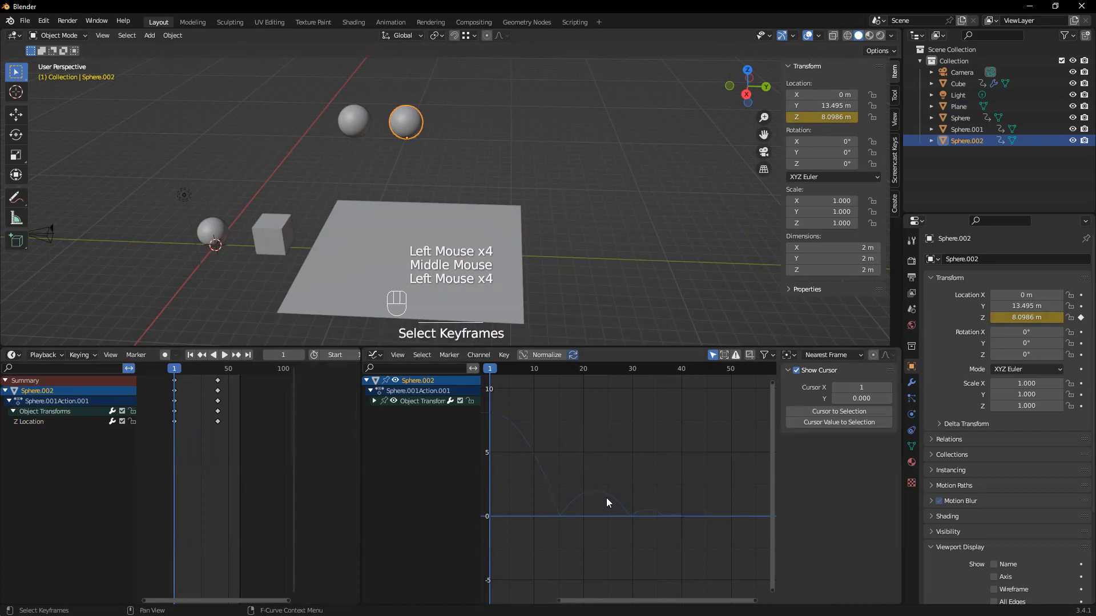
Select all of the copied sphere's keyframes and set their interpolation to Bezier
click(406, 121)
click(551, 436)
drag(245, 452, 183, 372)
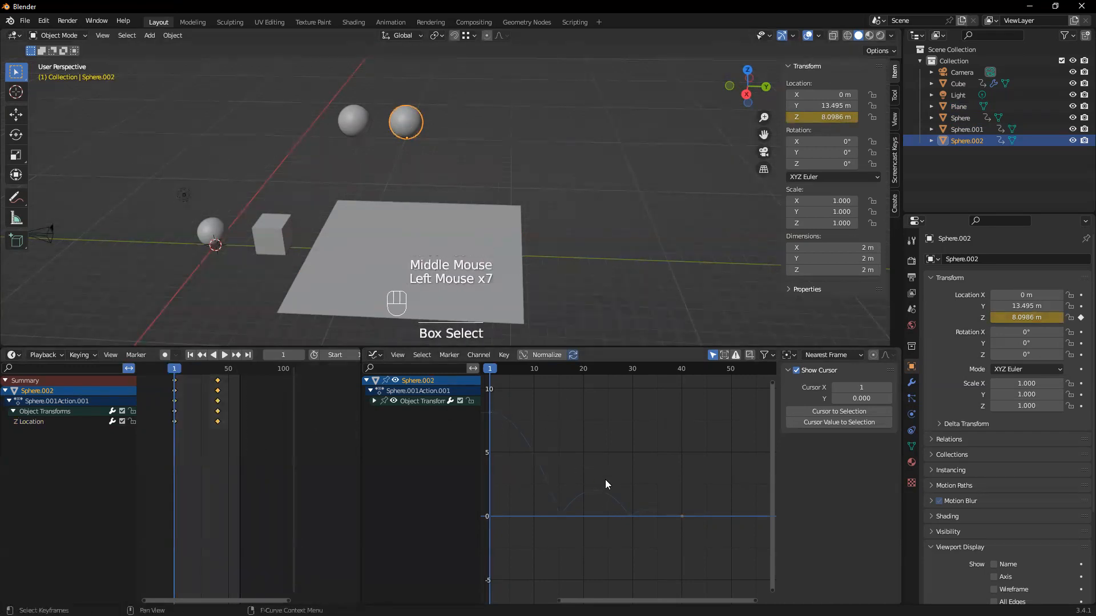
drag(226, 437, 158, 374)
key(t)
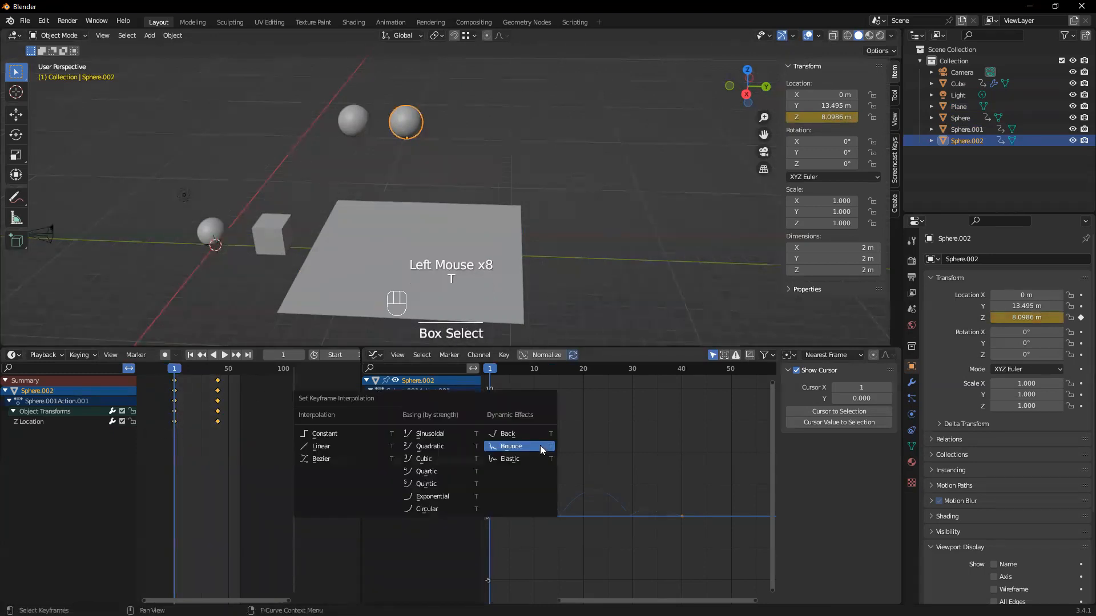
click(383, 463)
Play the animation to compare the Bezier copy with the bouncing sphere, and return to frame 1
key(space)
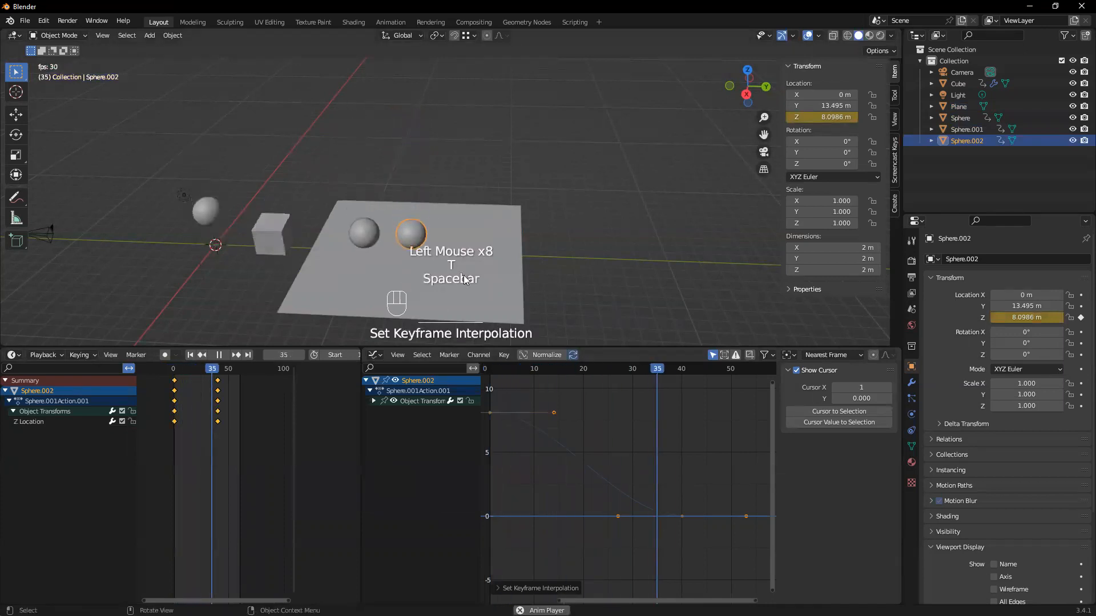
key(space)
click(190, 355)
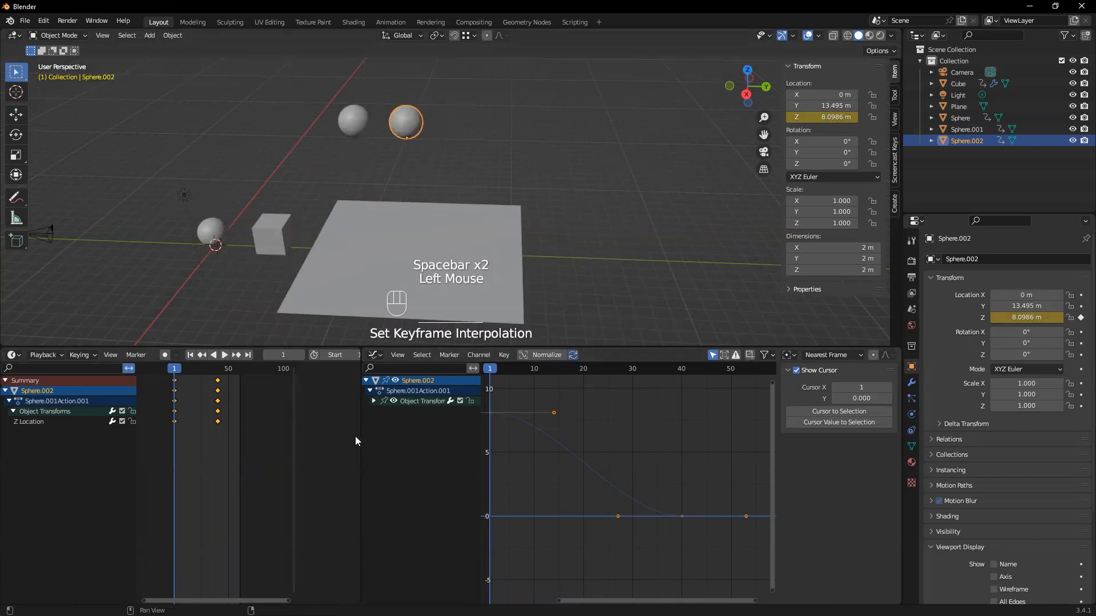
Try moving the copied sphere along Y to about 18 m at frame 40 without a keyframe
click(406, 132)
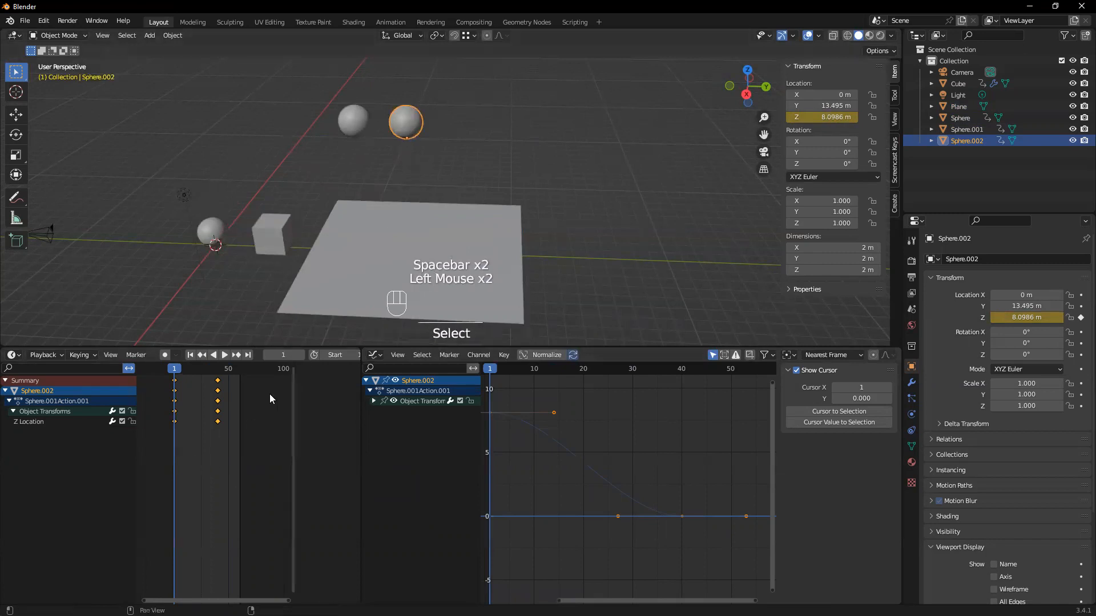
drag(179, 374, 218, 376)
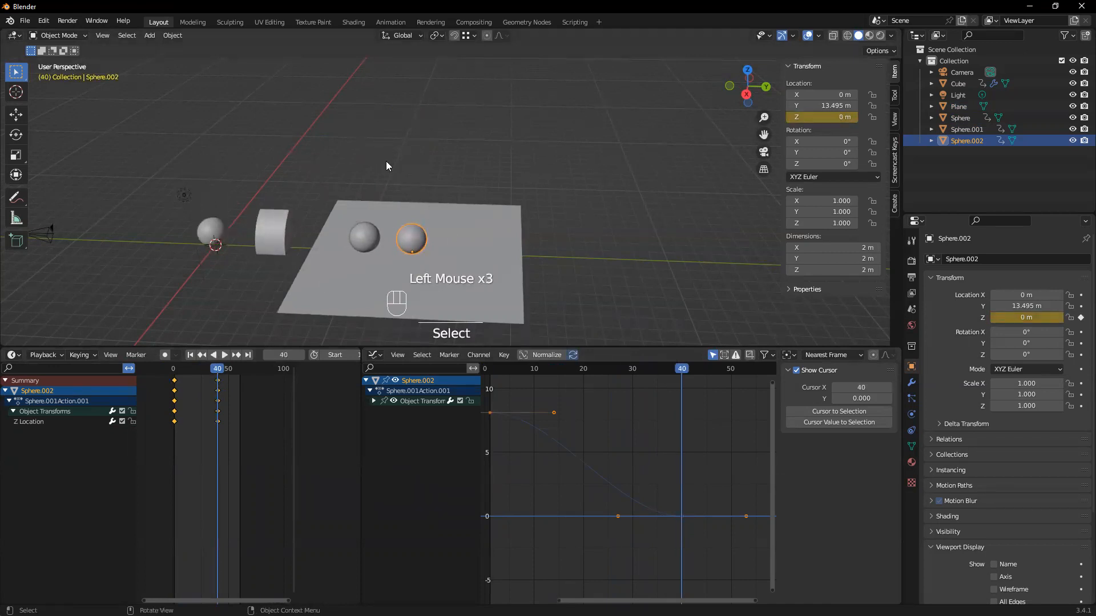
middle_drag(462, 264, 456, 238)
mouse_move(822, 106)
mouse_down()
mouse_move(848, 106)
mouse_move(819, 105)
mouse_up()
drag(219, 371, 176, 387)
key(ctrl+z)
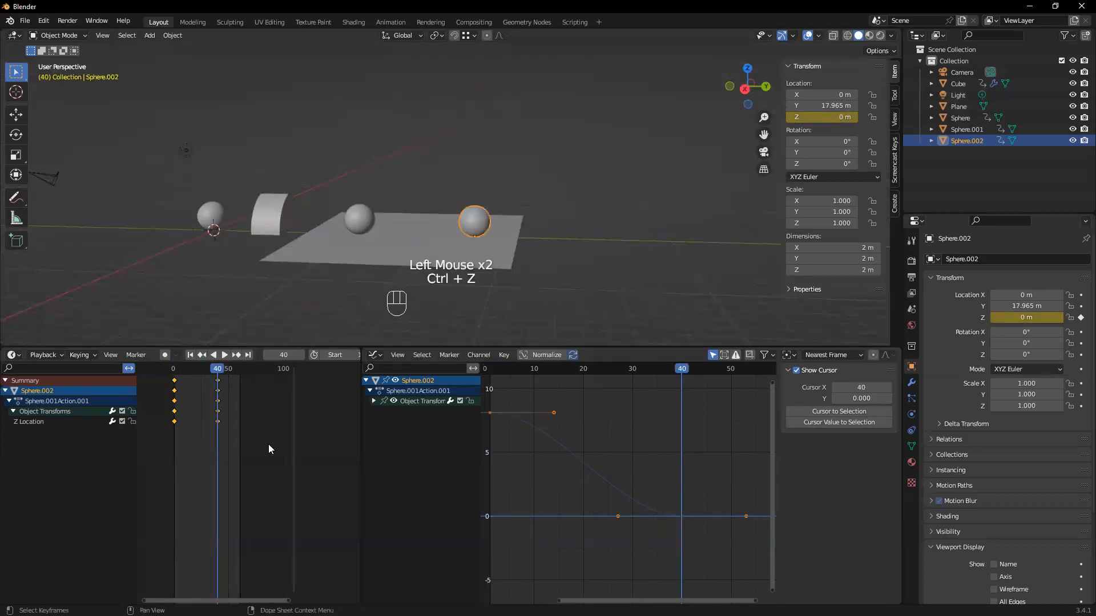
double_click(235, 383)
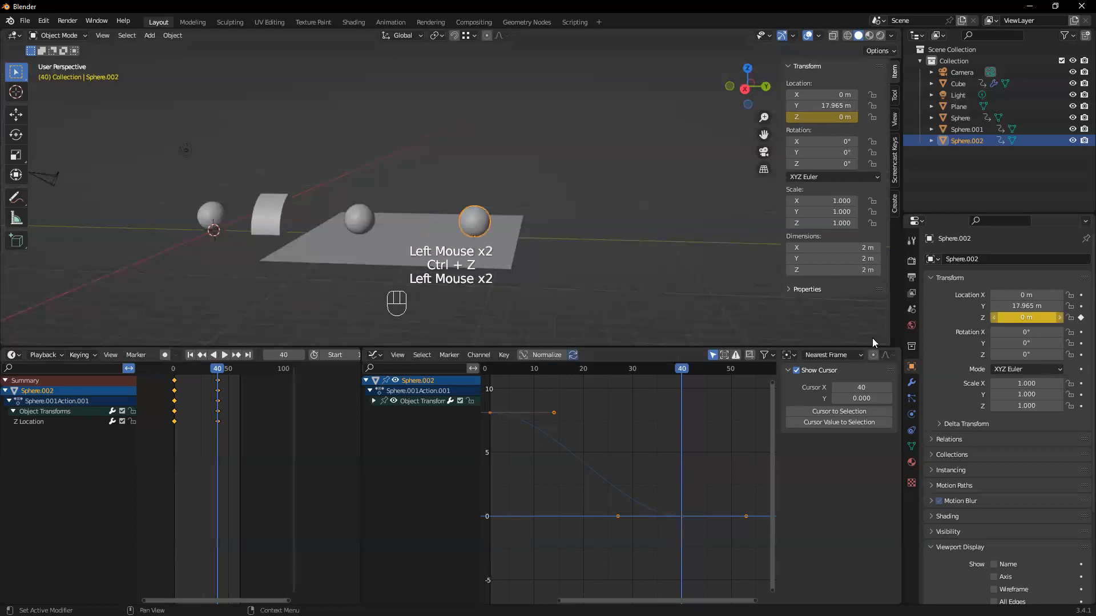
At frame 1, set the copied sphere's Y location to about 13.5 m and keyframe that value
drag(220, 377, 175, 379)
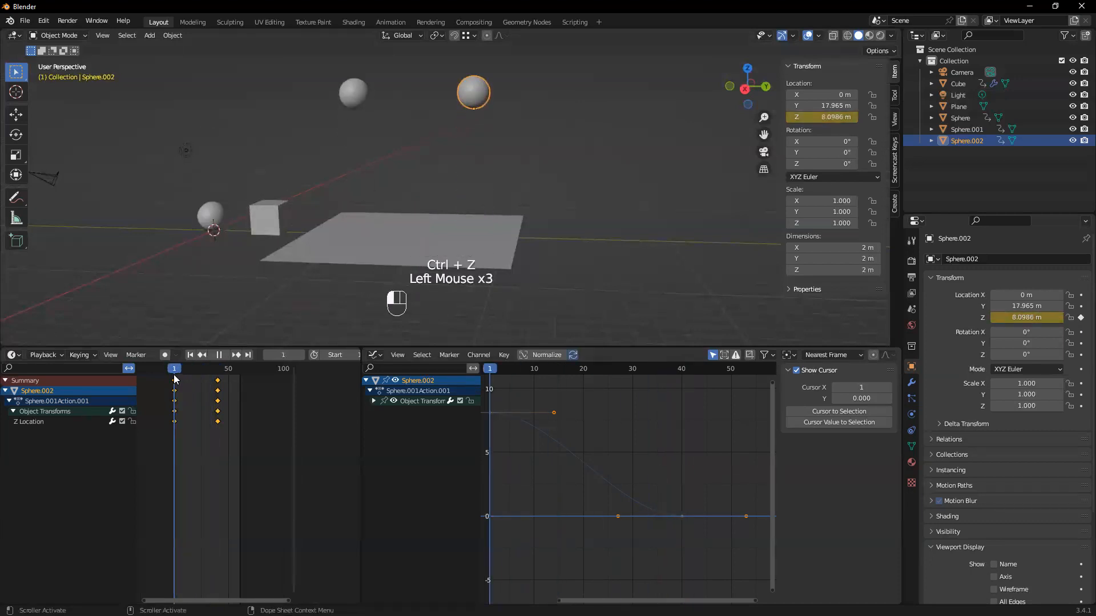
drag(1034, 317, 990, 306)
key(ctrl+z)
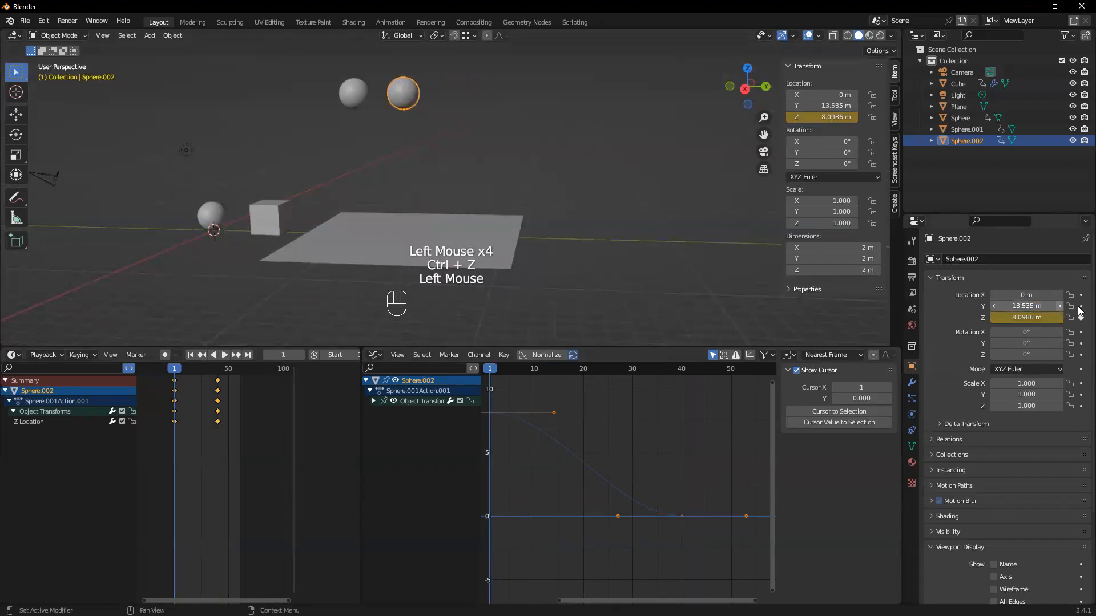
click(1081, 307)
At frame 40, increase the copied sphere's Y location and keyframe the new position
drag(174, 373, 219, 376)
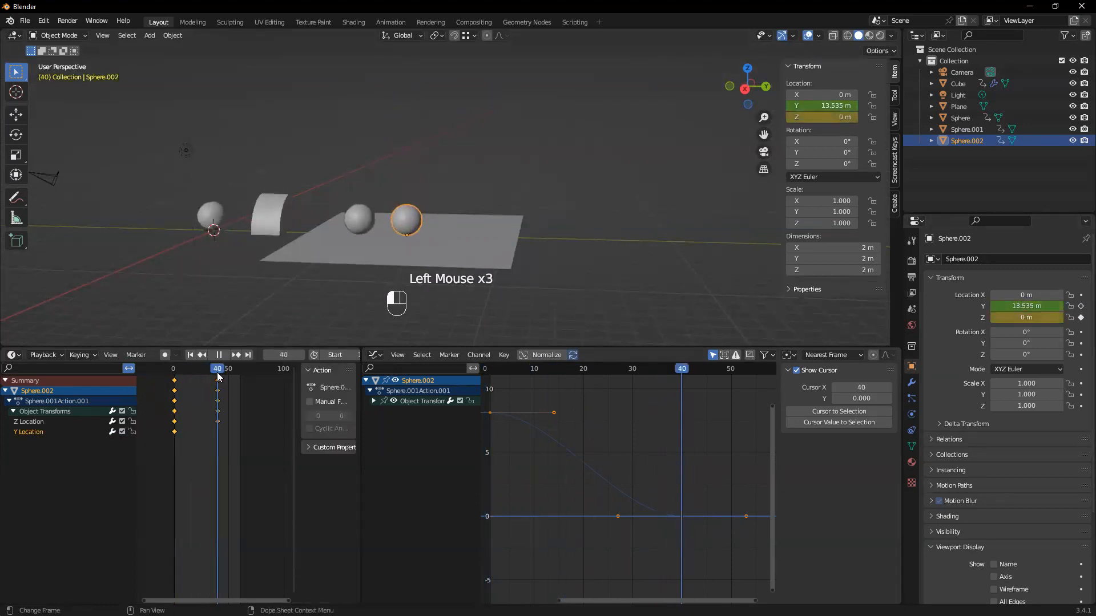
drag(1027, 306, 1077, 306)
click(1081, 306)
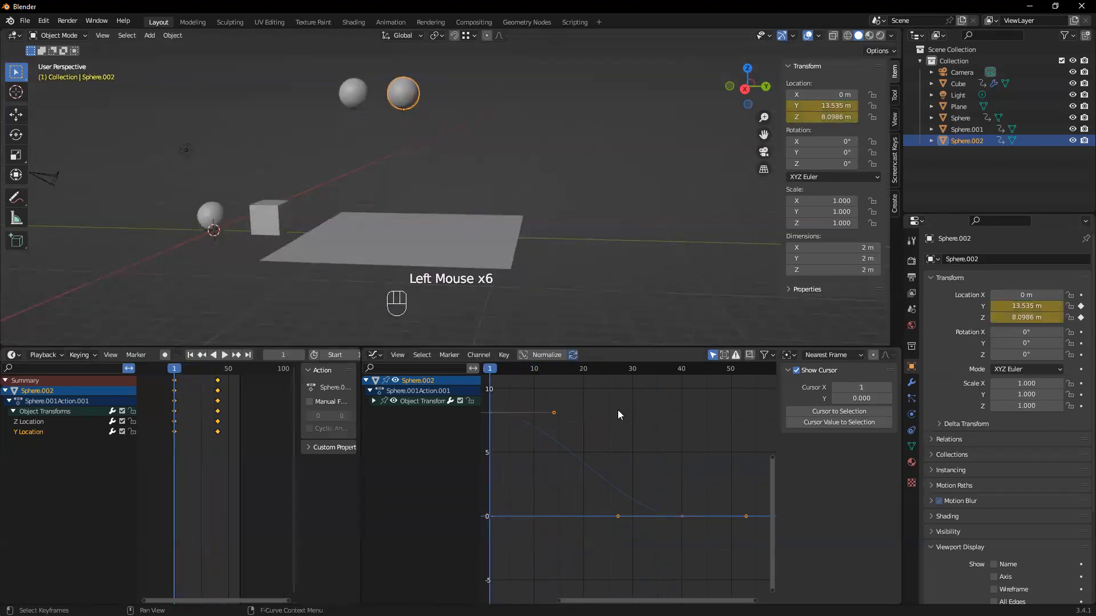
Try Bounce interpolation on the copied sphere's Z location curve and play the animation to check the motion
click(190, 413)
drag(237, 455, 161, 374)
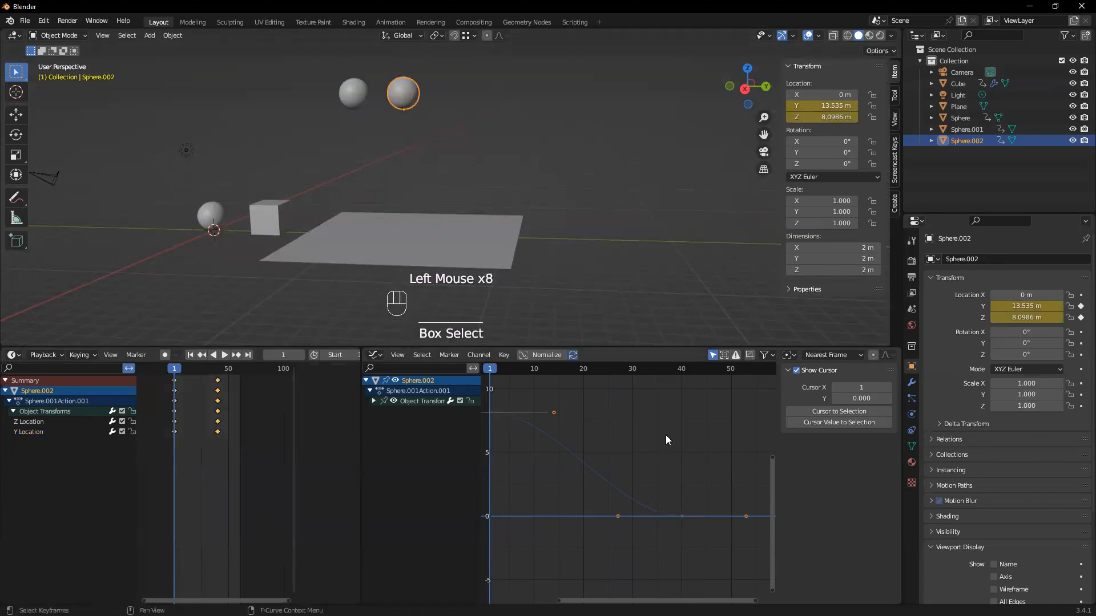
scroll(617, 438, down, 2)
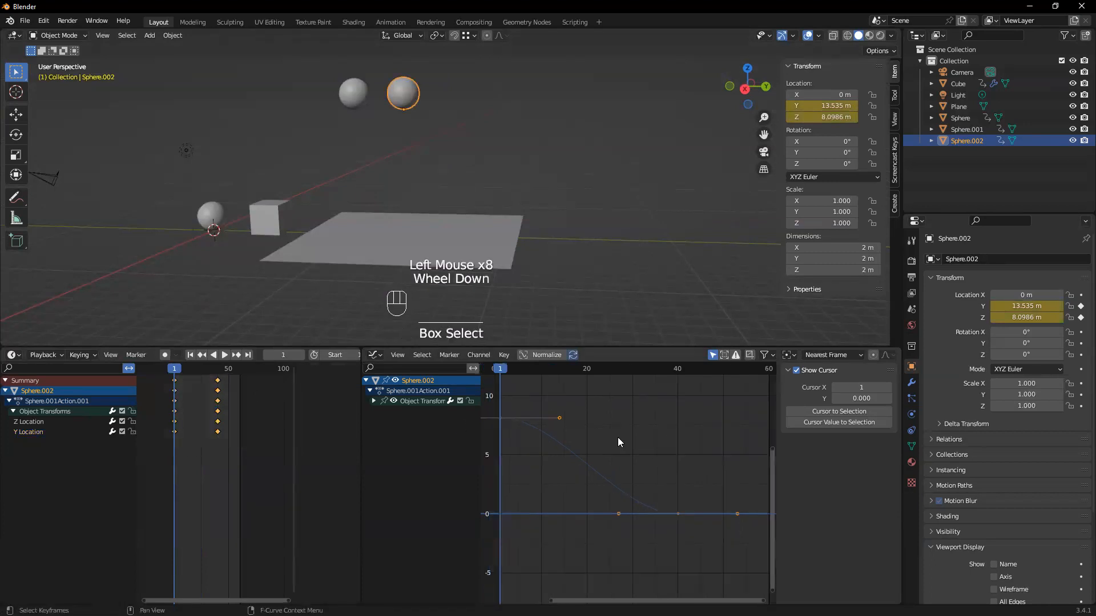
click(653, 446)
drag(489, 412, 729, 562)
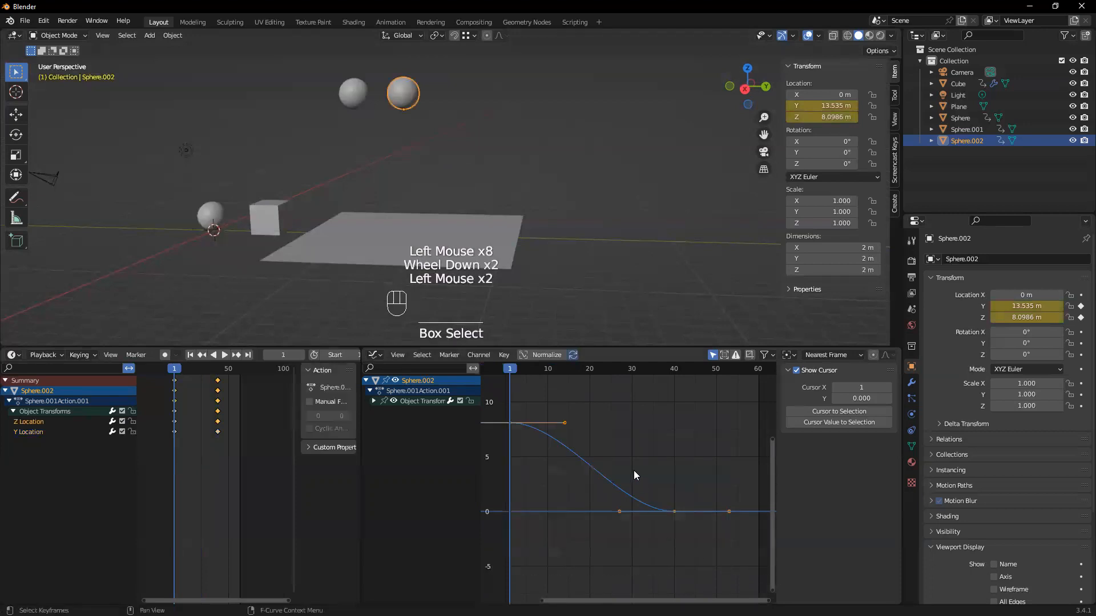
key(t)
click(770, 459)
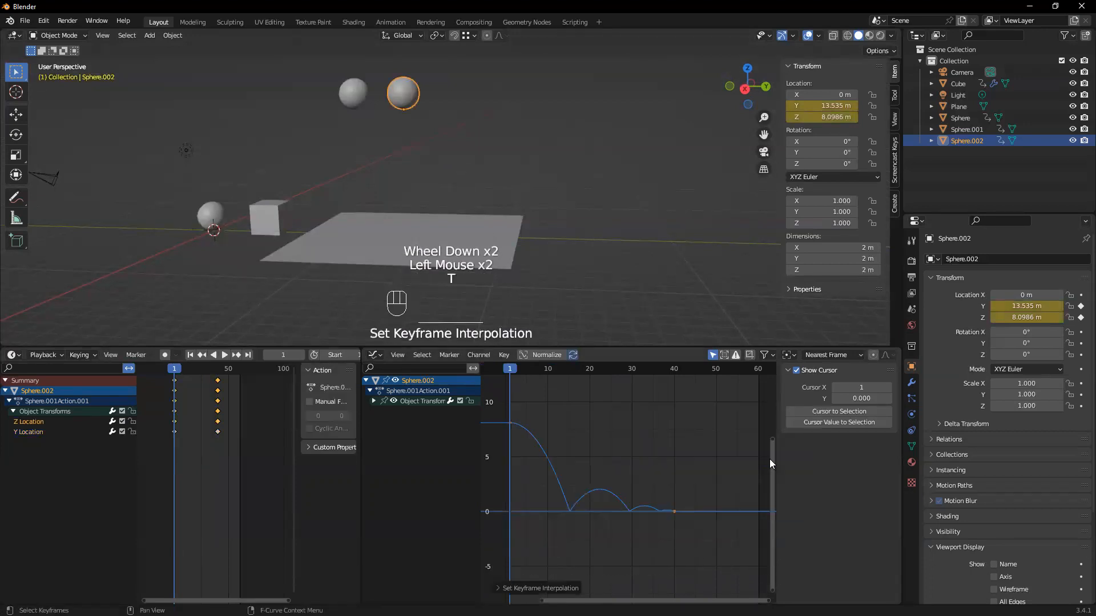
key(space)
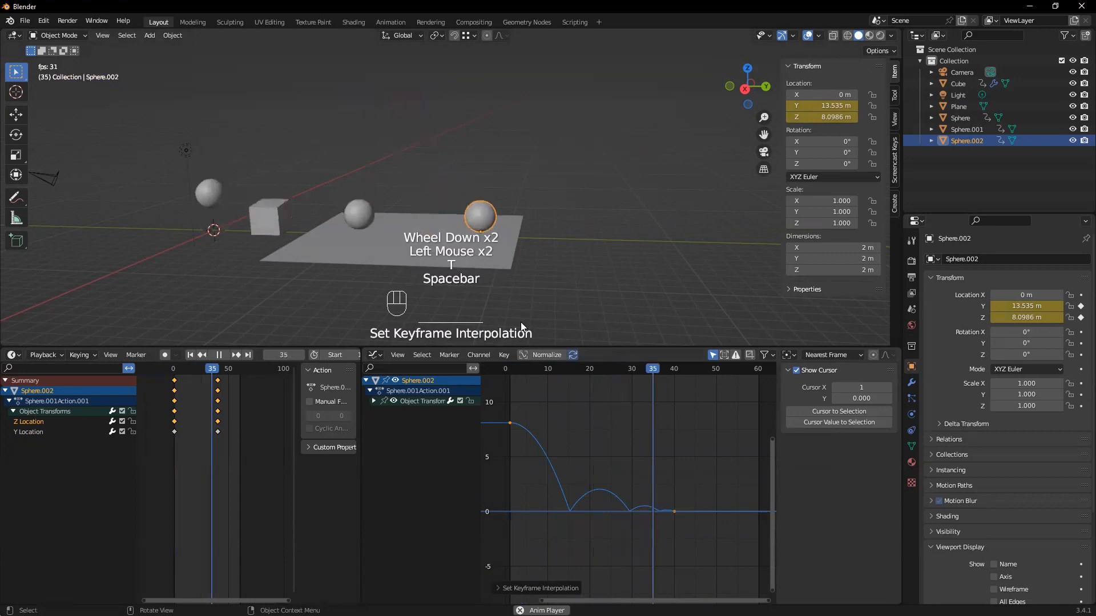
key(space)
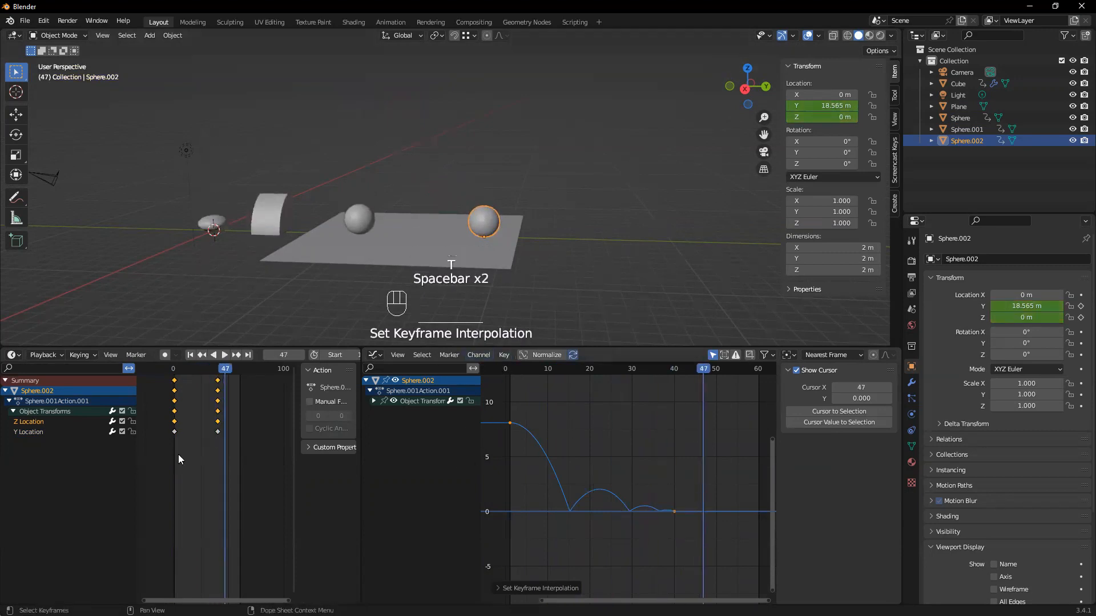
Undo the Bounce interpolation and the copied sphere's Y location keyframes
click(287, 497)
key(ctrl+z)
key(ctrl+z)
key(ctrl+z)
key(ctrl+z)
key(ctrl+z)
key(ctrl+z)
key(ctrl+z)
key(ctrl+z)
key(ctrl+z)
key(ctrl+z)
key(ctrl+z)
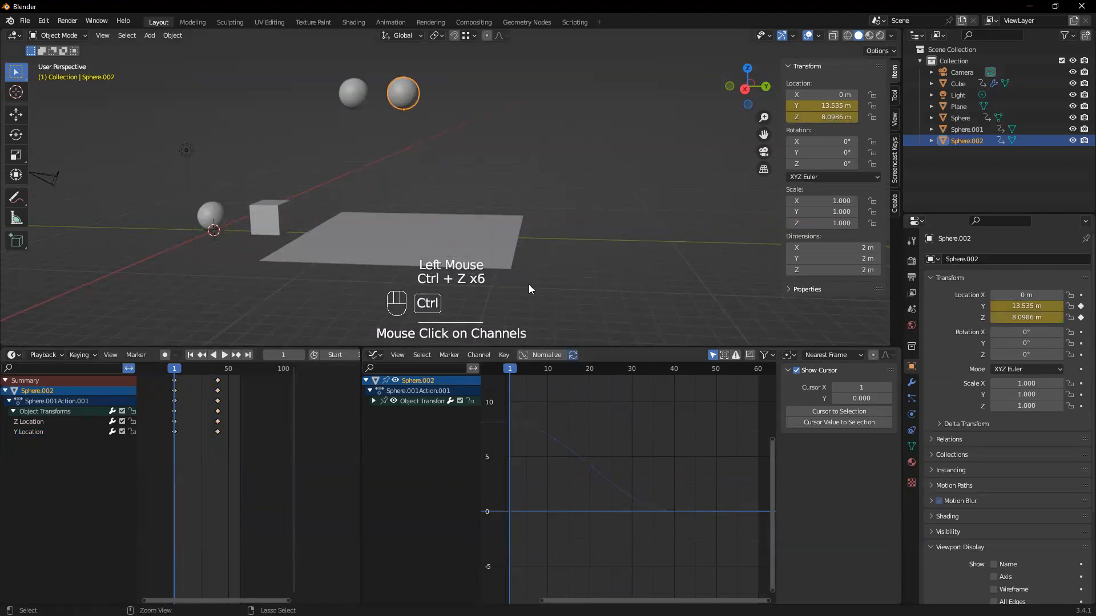
key(ctrl+z)
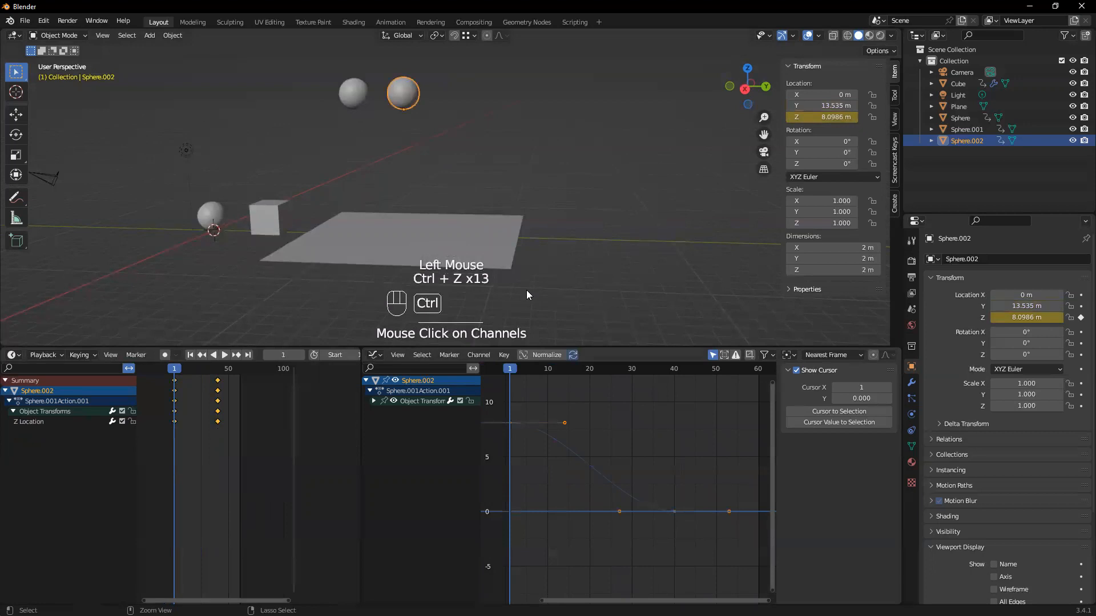
key(ctrl+z)
key(ctrl+z)
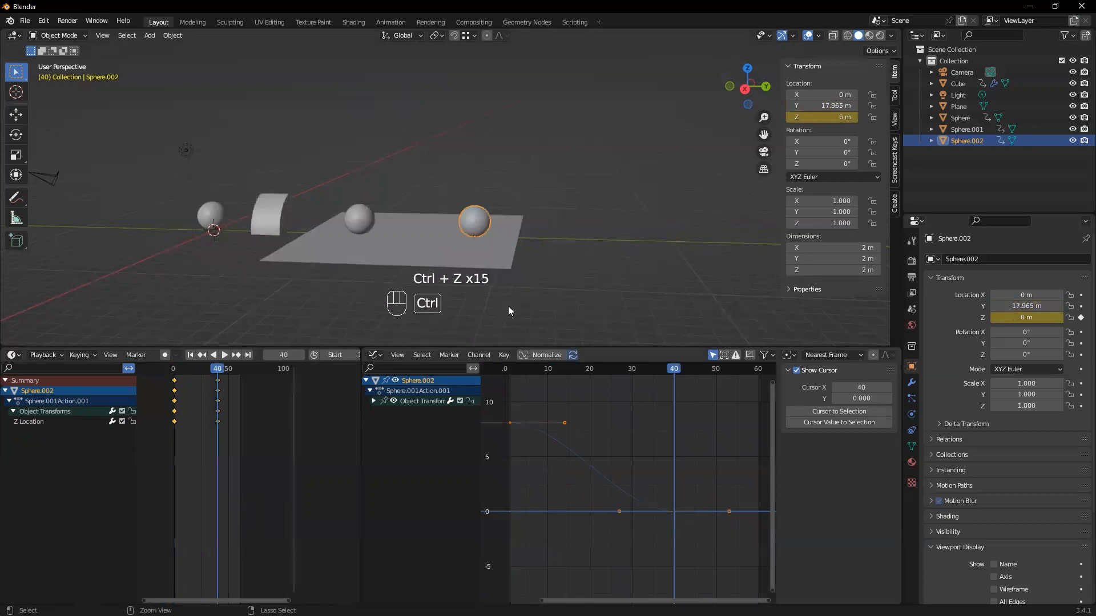
Scrub back to an early frame to check the fall, and undo the copied sphere's earlier move along Y
middle_drag(563, 270, 440, 308)
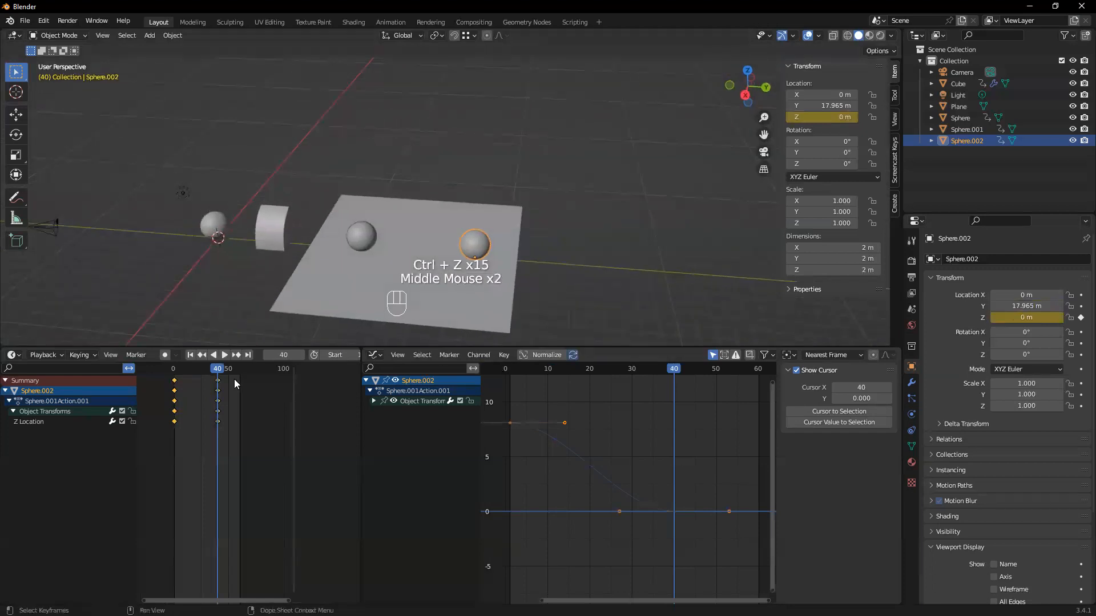
drag(226, 375, 178, 371)
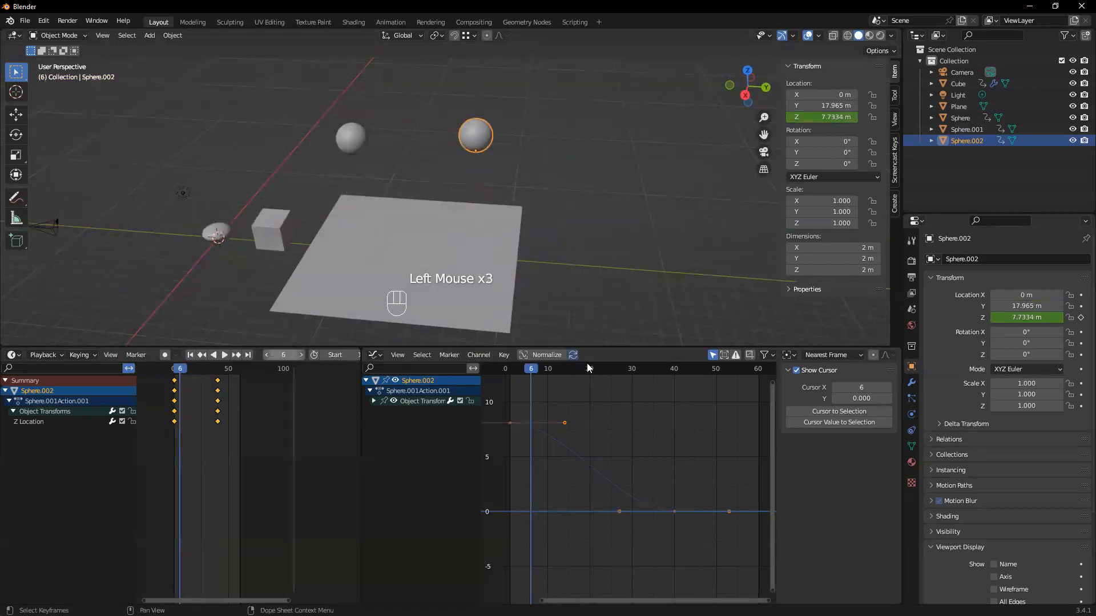
key(ctrl+z)
key(ctrl+z)
key(ctrl+z)
key(ctrl+z)
key(ctrl+z)
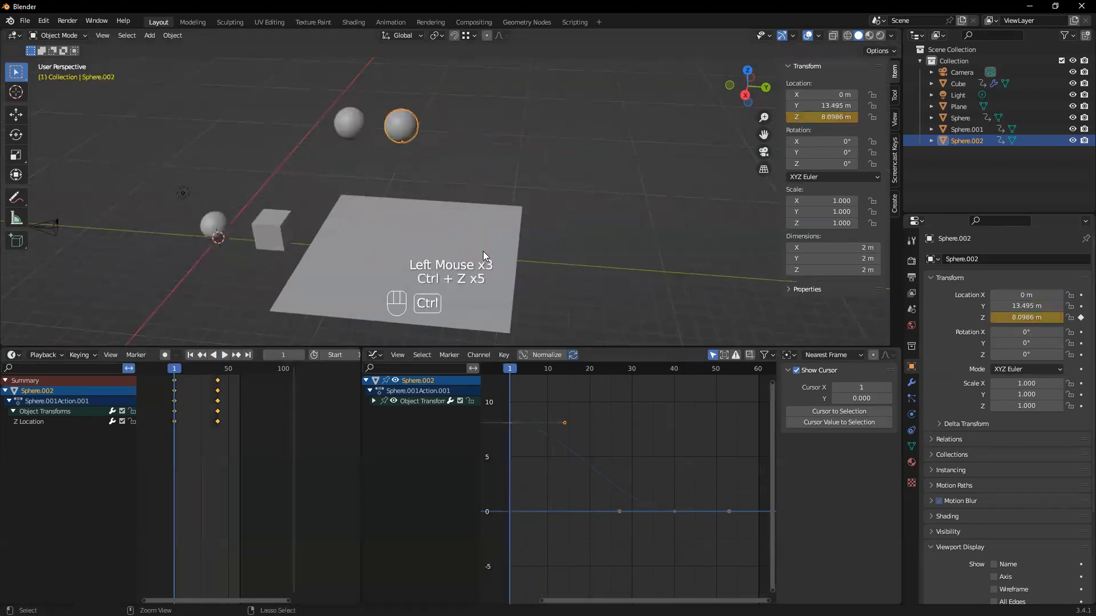
Delete all keyframes of the copied sphere
click(392, 130)
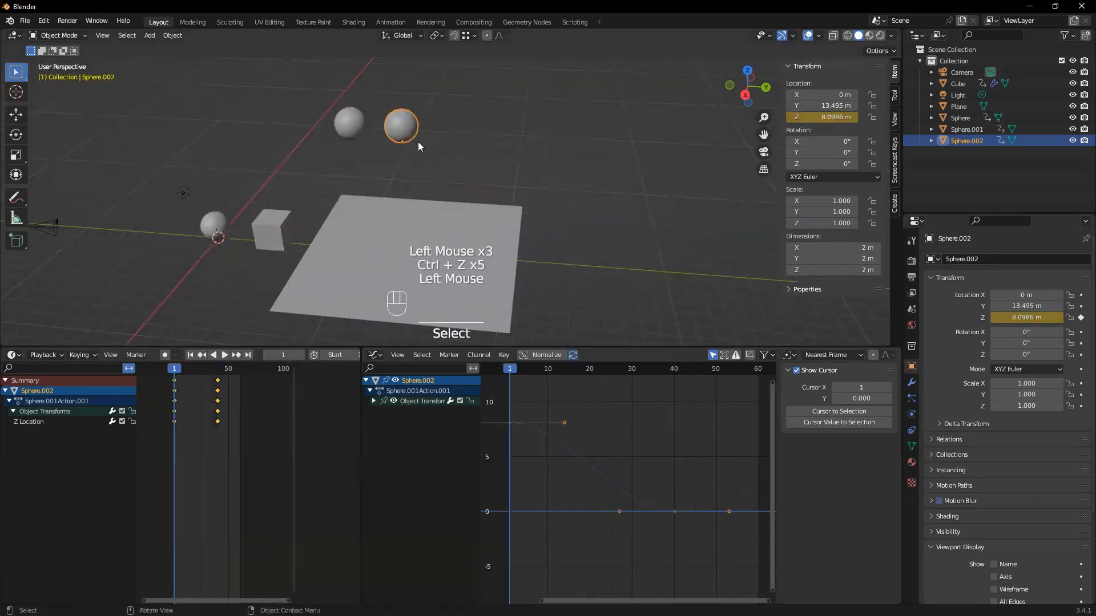
drag(228, 437, 166, 375)
key(Delete)
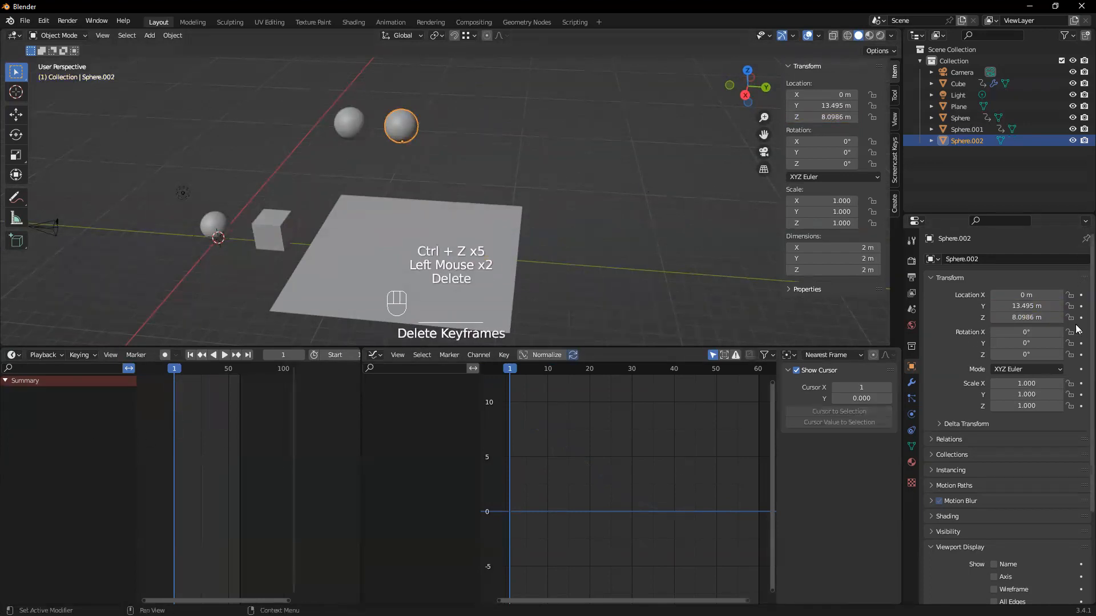
click(409, 121)
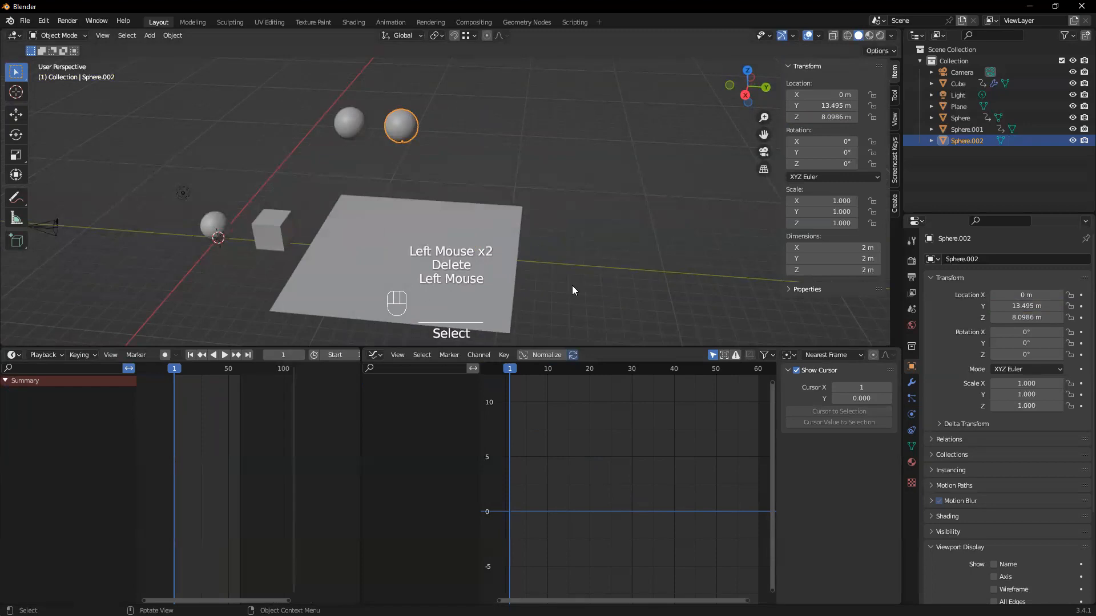
Enable auto keying and keyframe the copied sphere's X, Y and Z location at frame 1
click(165, 355)
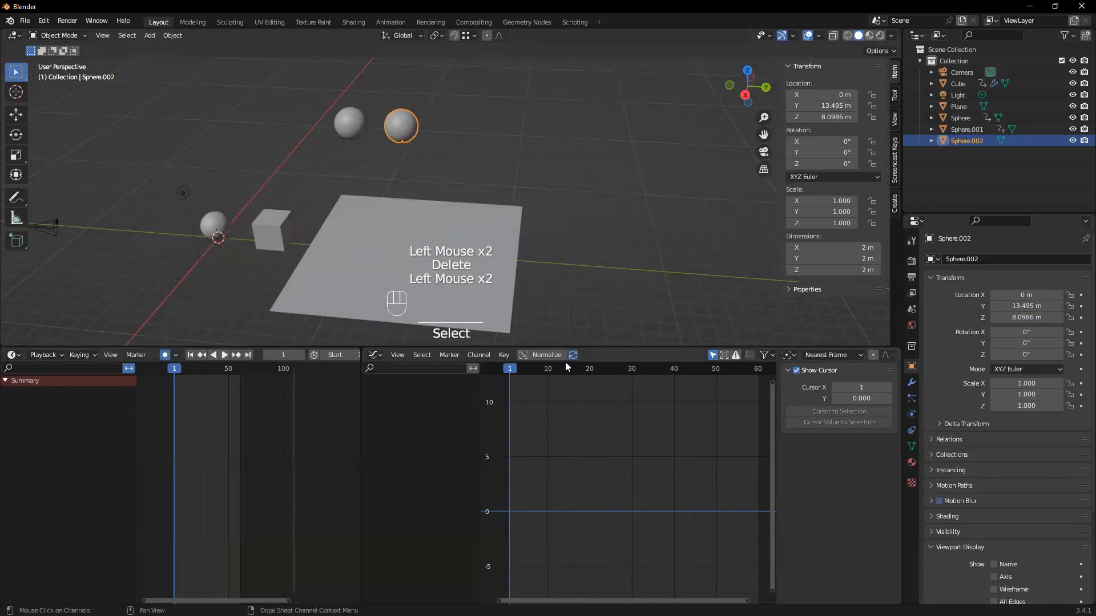
click(1081, 295)
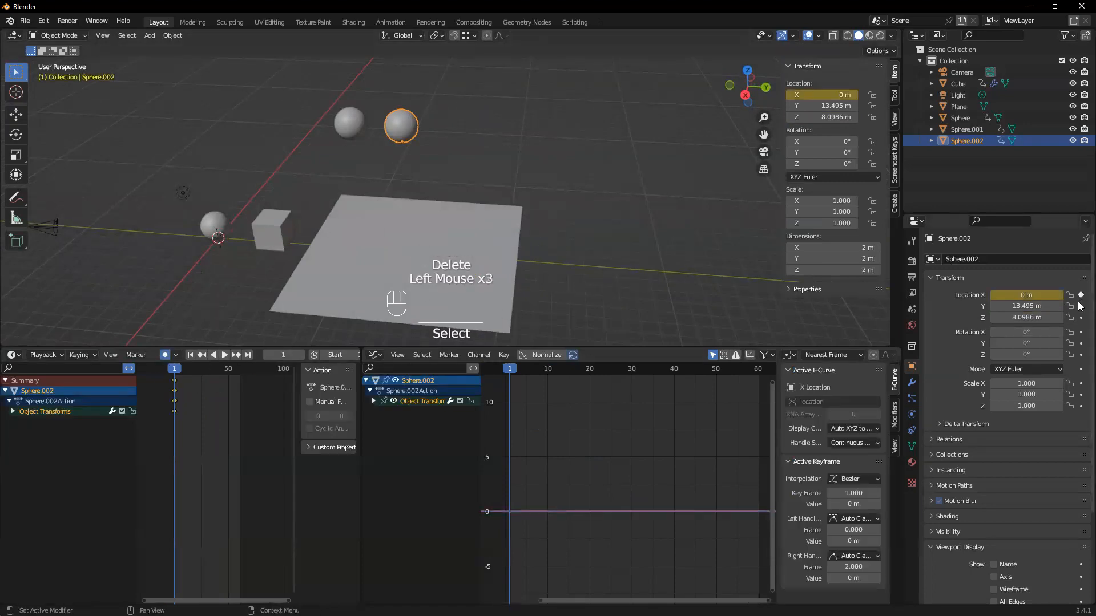
click(1081, 306)
click(1081, 317)
At frame 40, keyframe the copied sphere's X location and set its Y location to about 19.3 m and Z to 0 m
drag(178, 373, 217, 375)
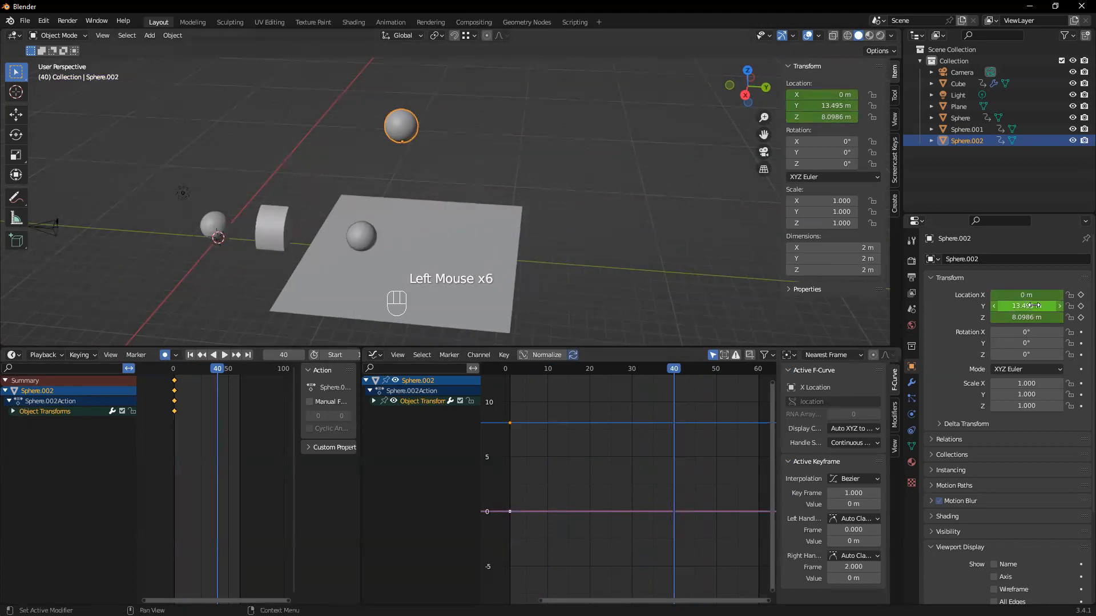
click(1081, 295)
mouse_move(1026, 305)
mouse_down()
mouse_move(1087, 306)
mouse_move(1031, 307)
mouse_up()
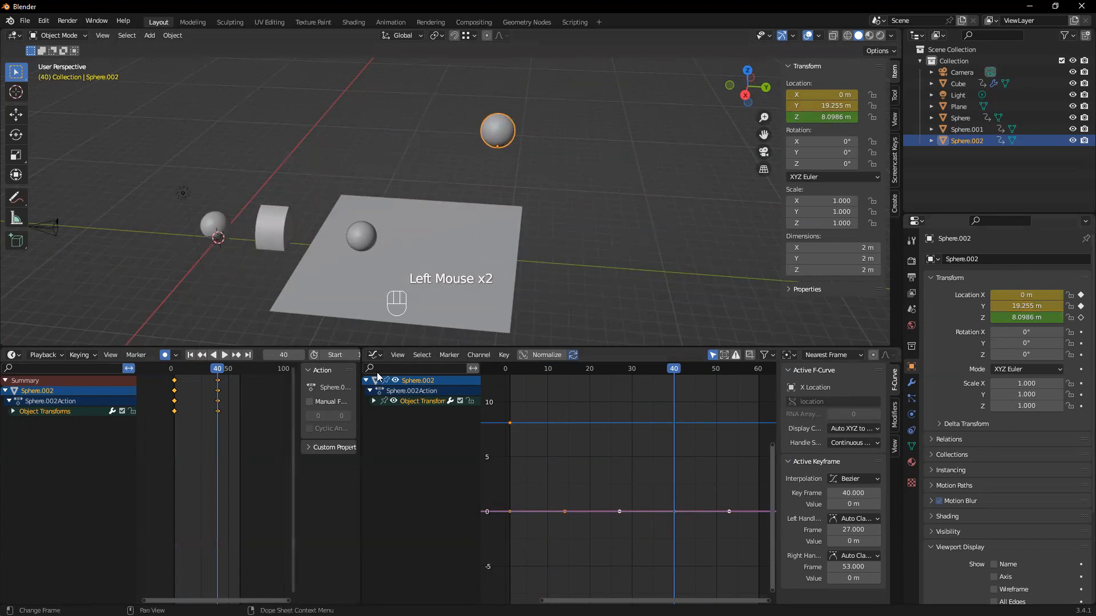
click(1030, 318)
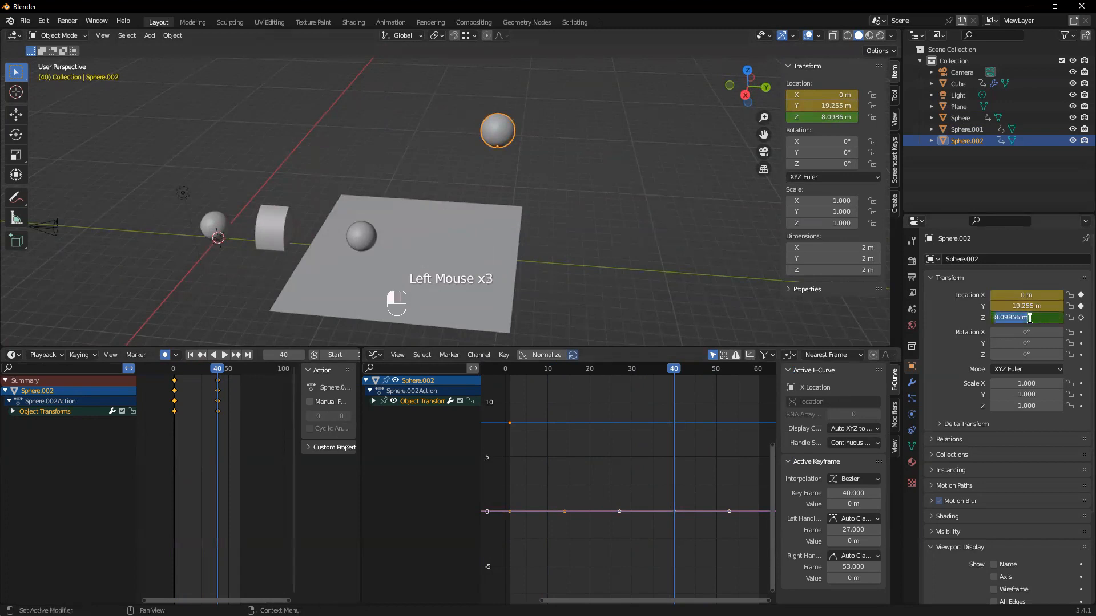
text(0)
key(Return)
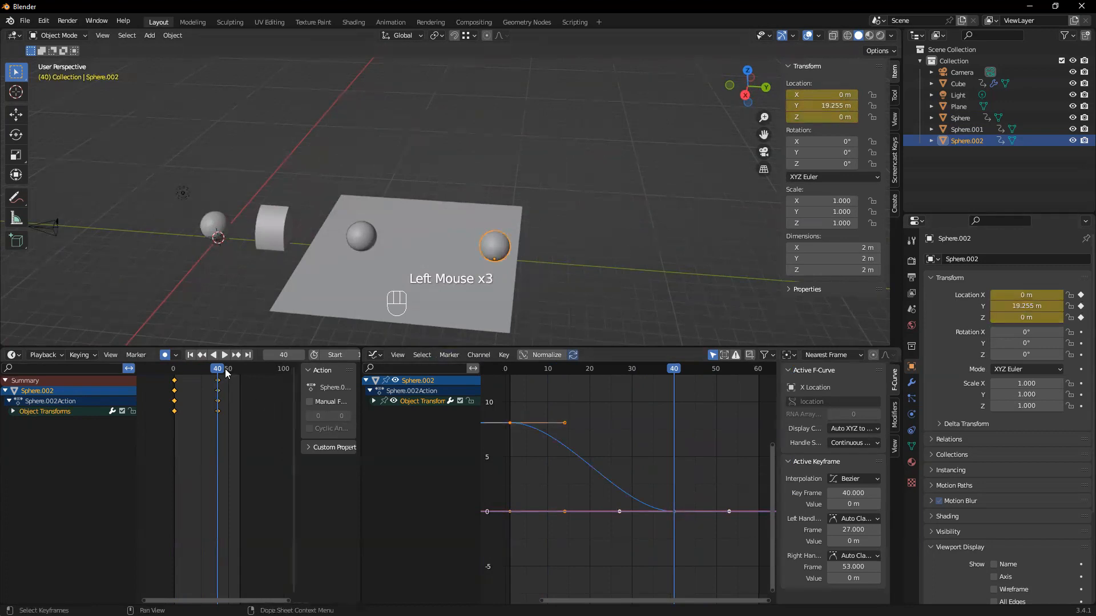
Go back to frame 0 and apply Bounce interpolation to all of the copied sphere's keyframes
click(225, 354)
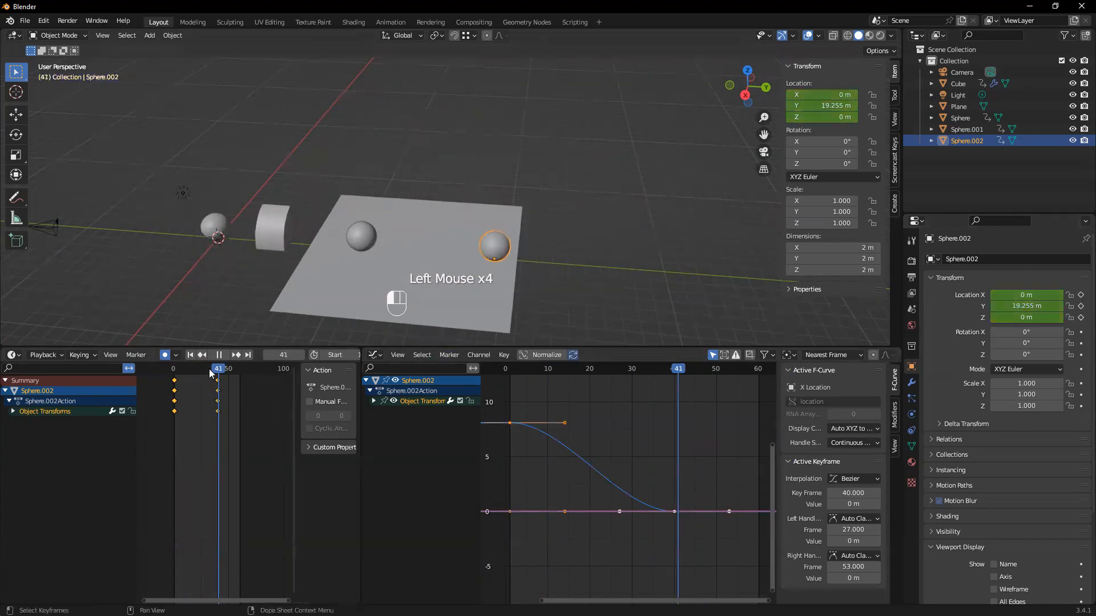
click(652, 410)
key(a)
key(t)
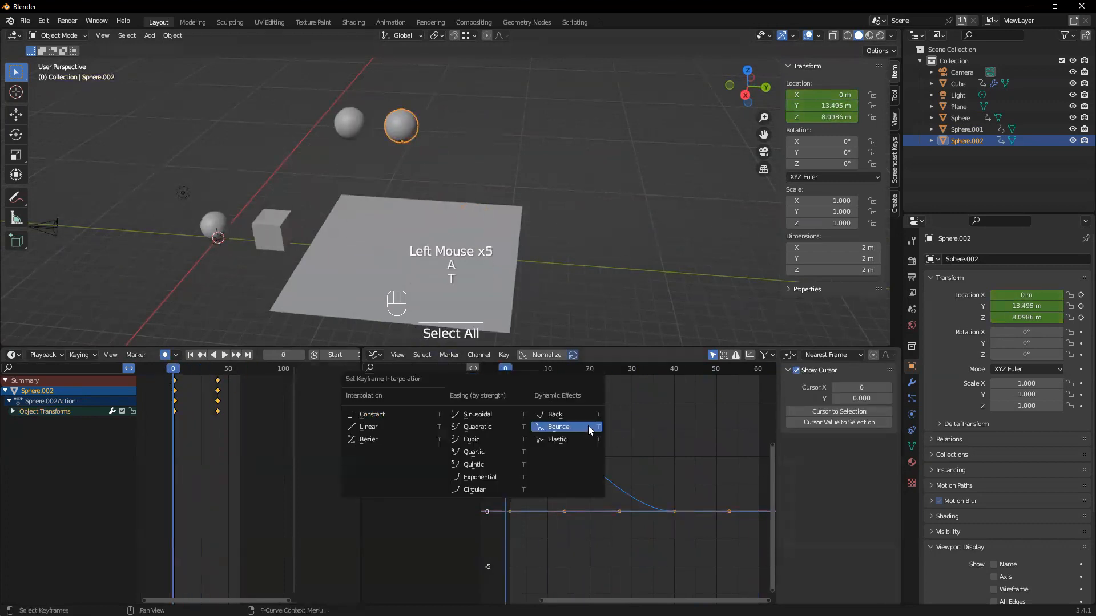
click(570, 427)
Play the animation to check the copied sphere's bounce, and return to frame 1
key(space)
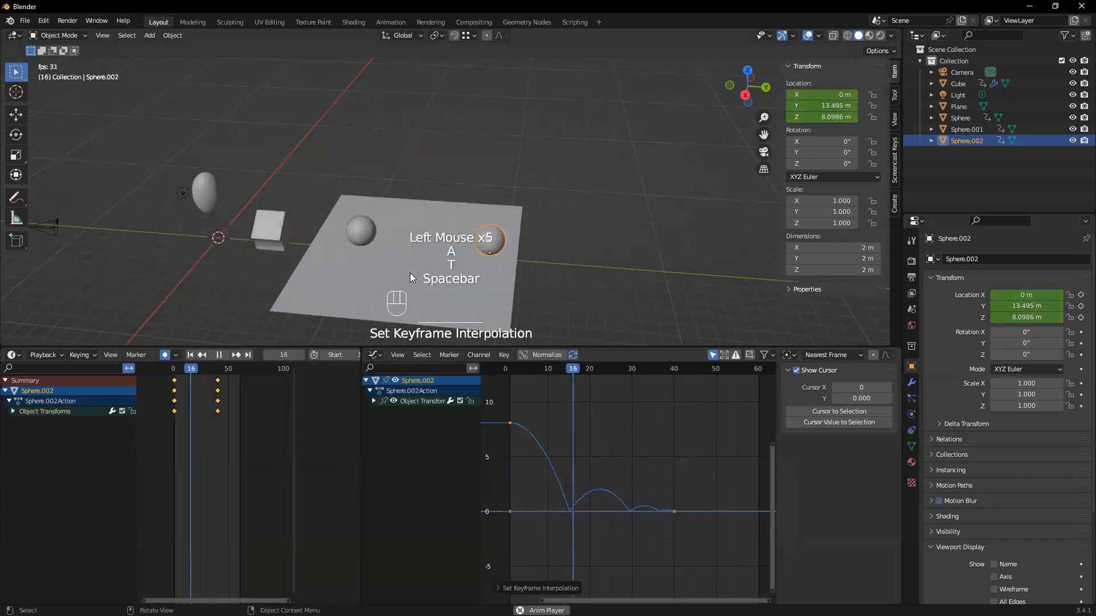
key(space)
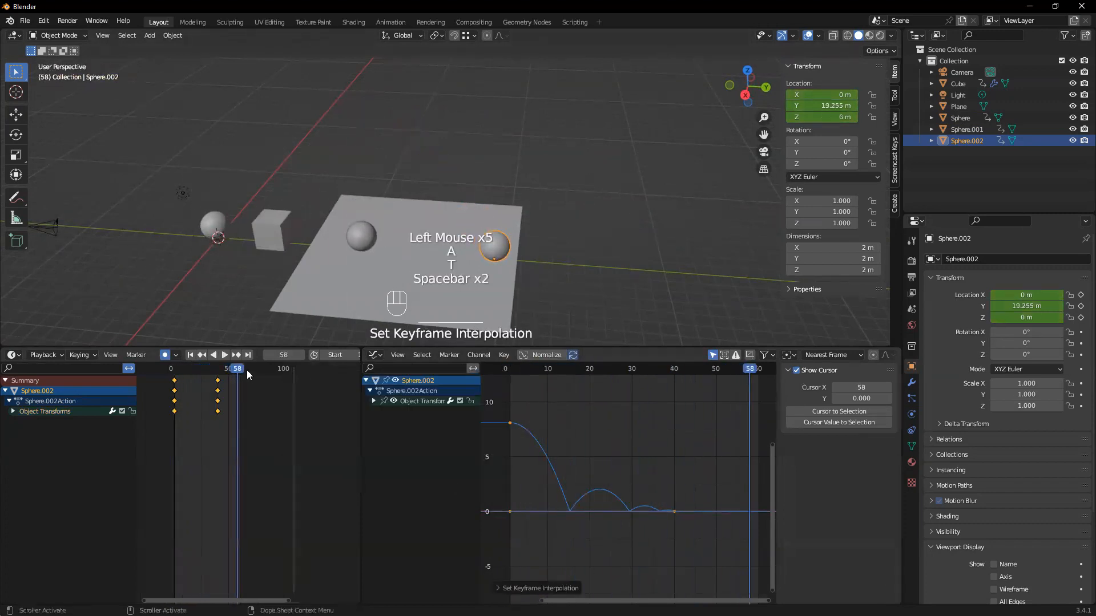
click(191, 355)
middle_drag(437, 222, 454, 186)
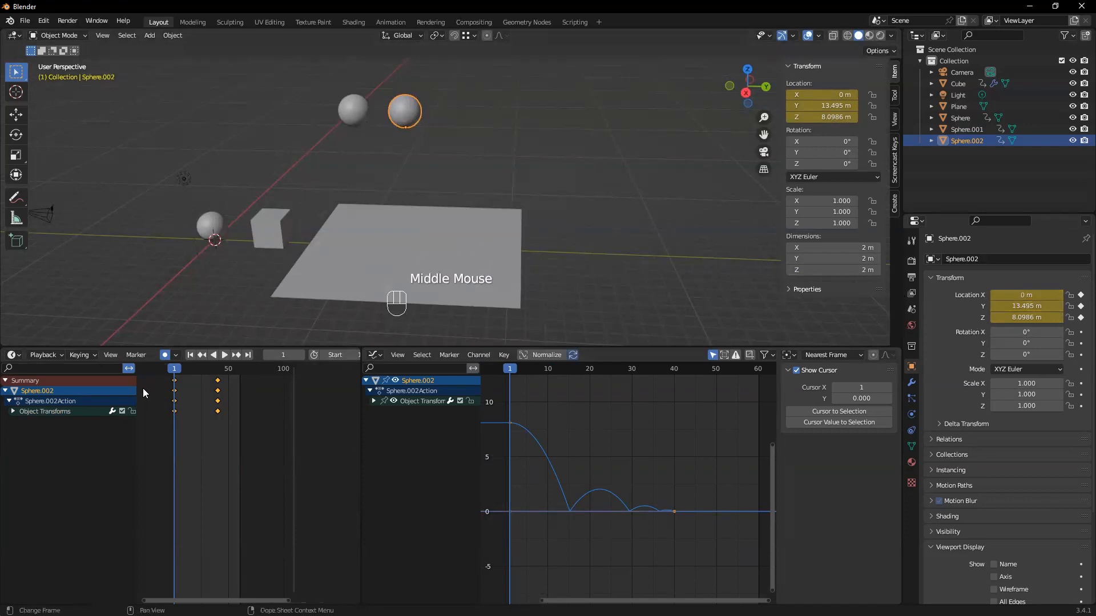
Inspect the copied sphere's Z location channel, and undo the Bounce interpolation applied to all channels
click(14, 411)
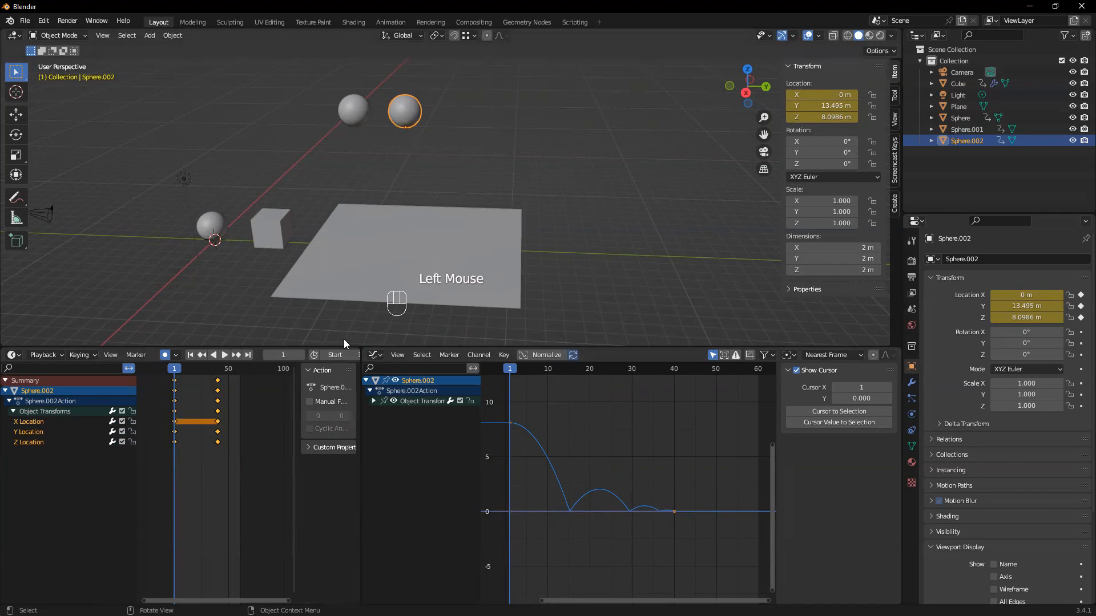
click(42, 440)
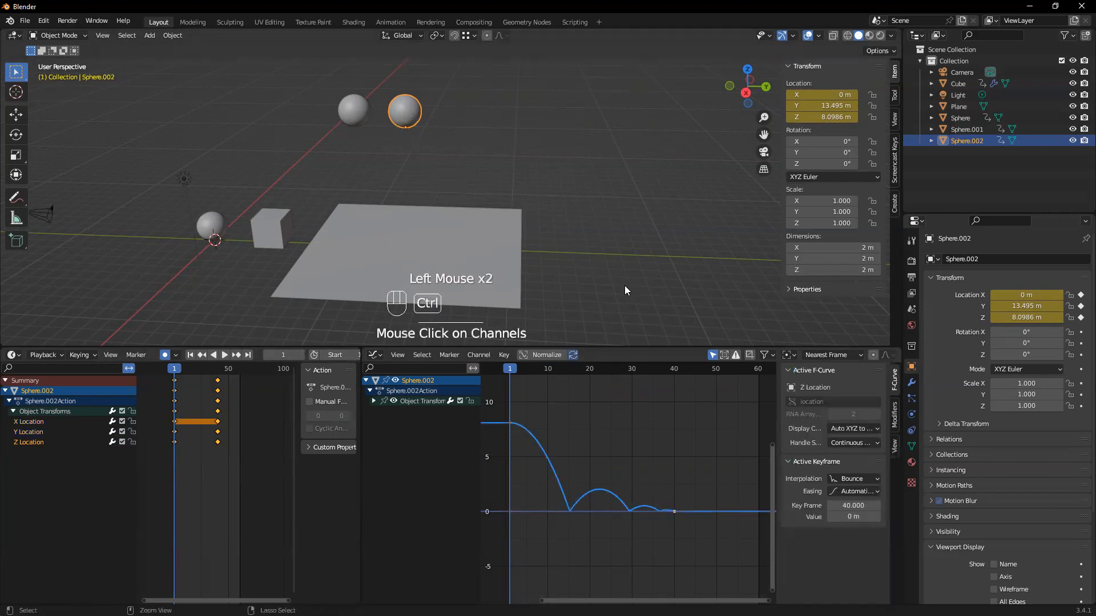
key(ctrl+z)
key(ctrl+z)
key(ctrl+z)
key(ctrl+z)
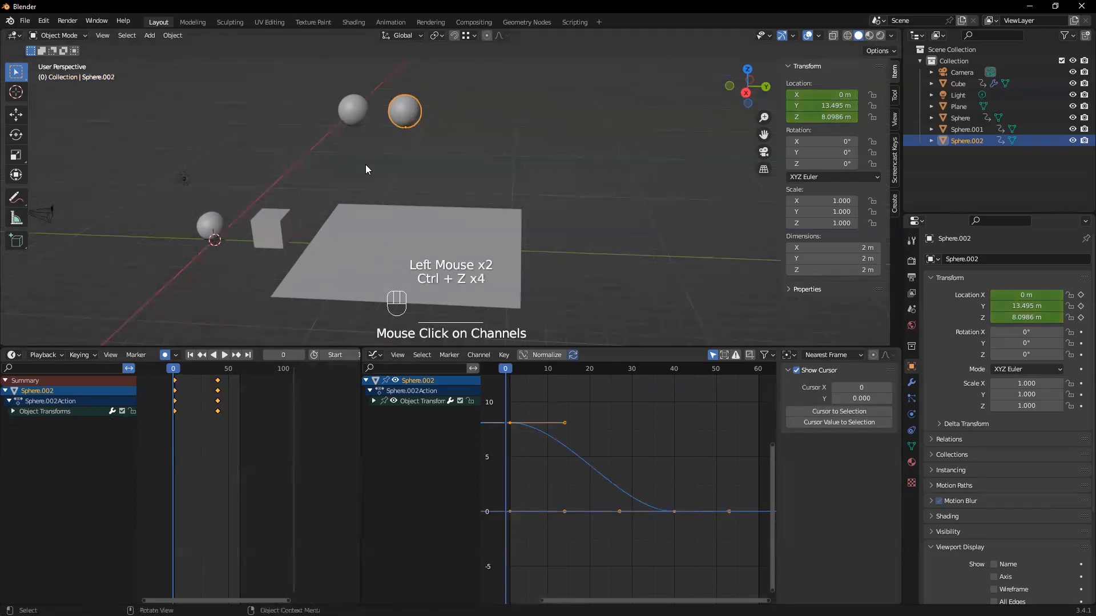
Expand the copied sphere's location channels and lock the X and Y Location channels against editing
click(13, 410)
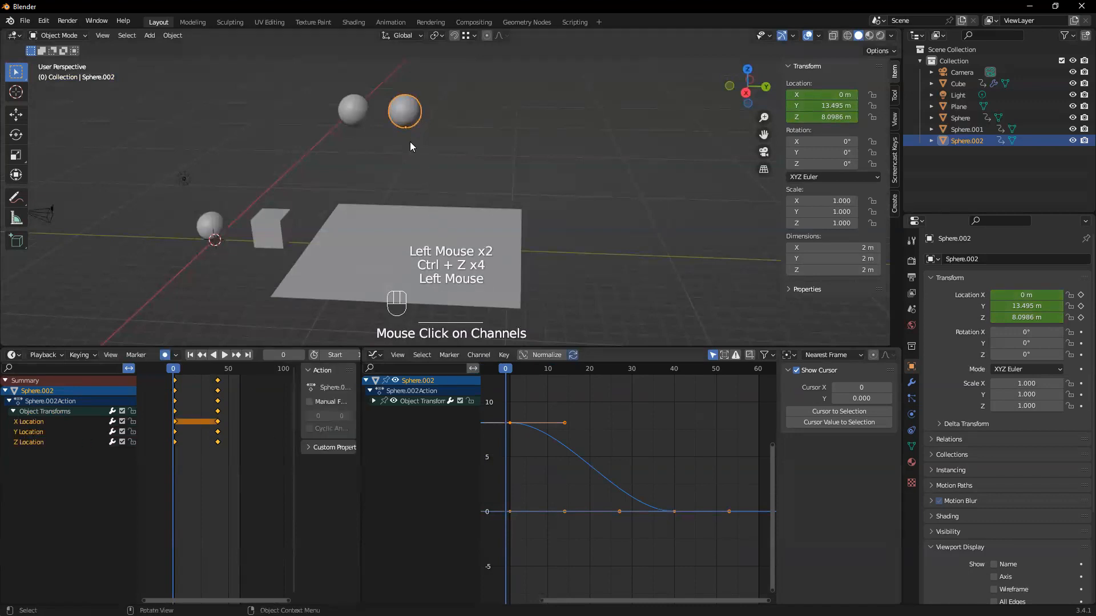
click(33, 445)
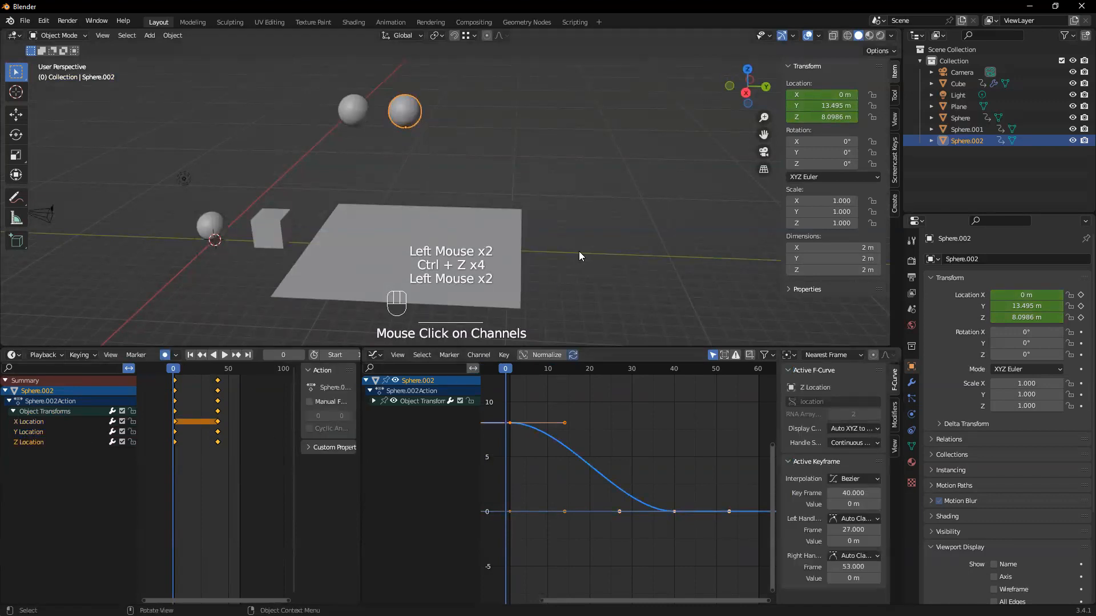
middle_drag(623, 253, 610, 249)
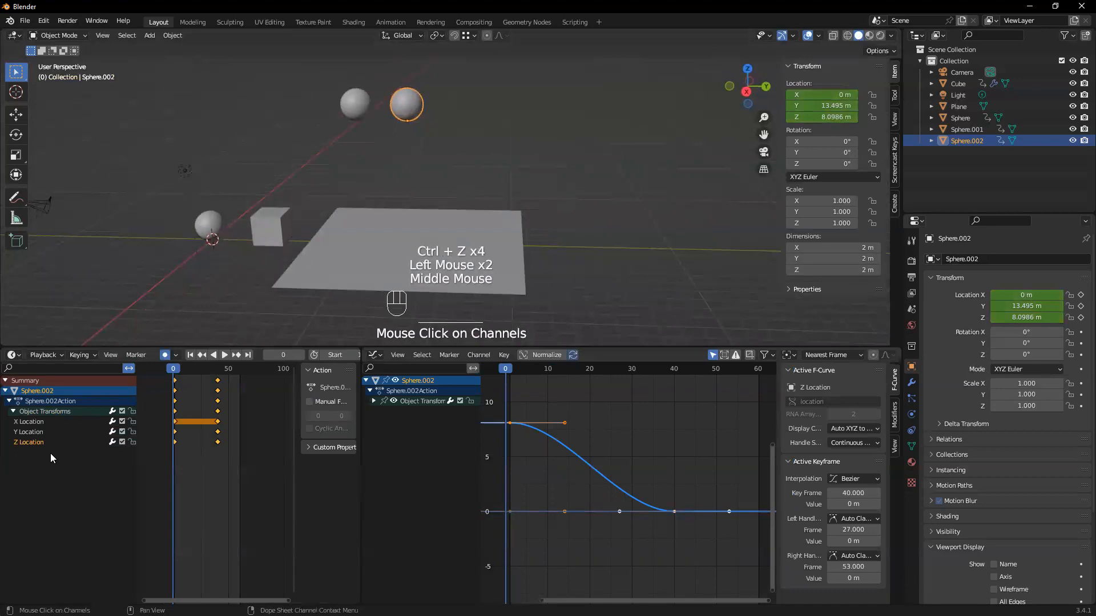
click(132, 422)
click(131, 433)
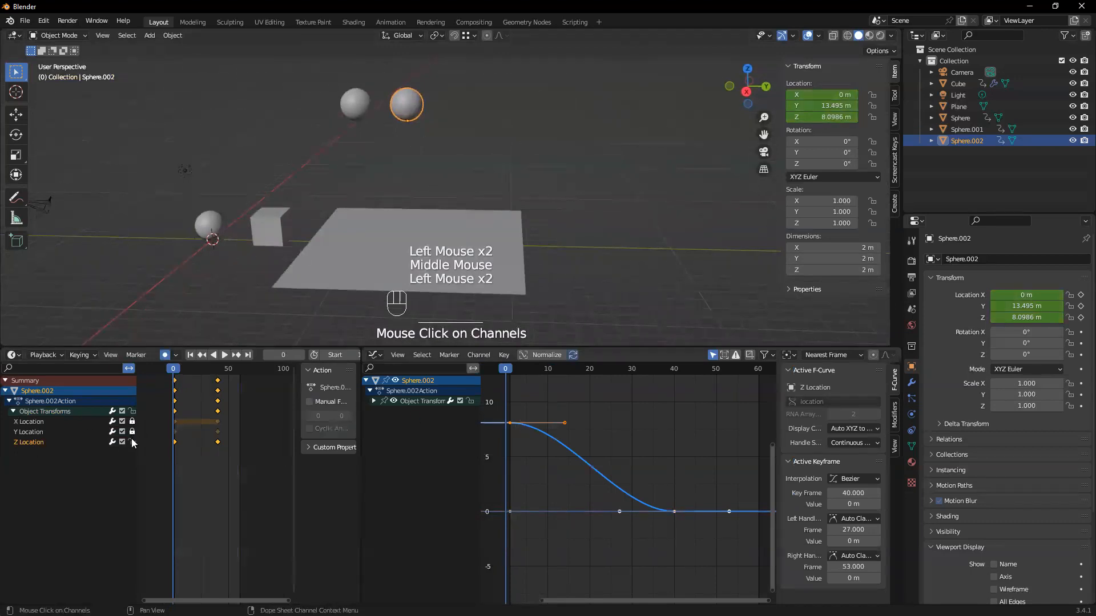
Select only the copied sphere's Z Location keyframes and apply Bounce interpolation to them
click(628, 426)
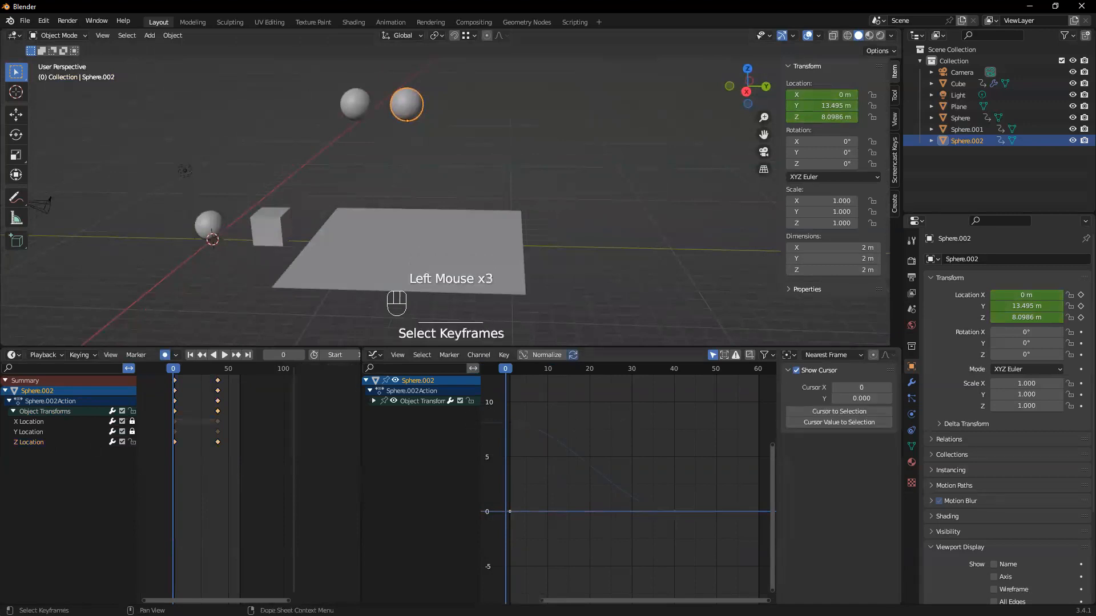
click(46, 446)
drag(232, 455, 161, 439)
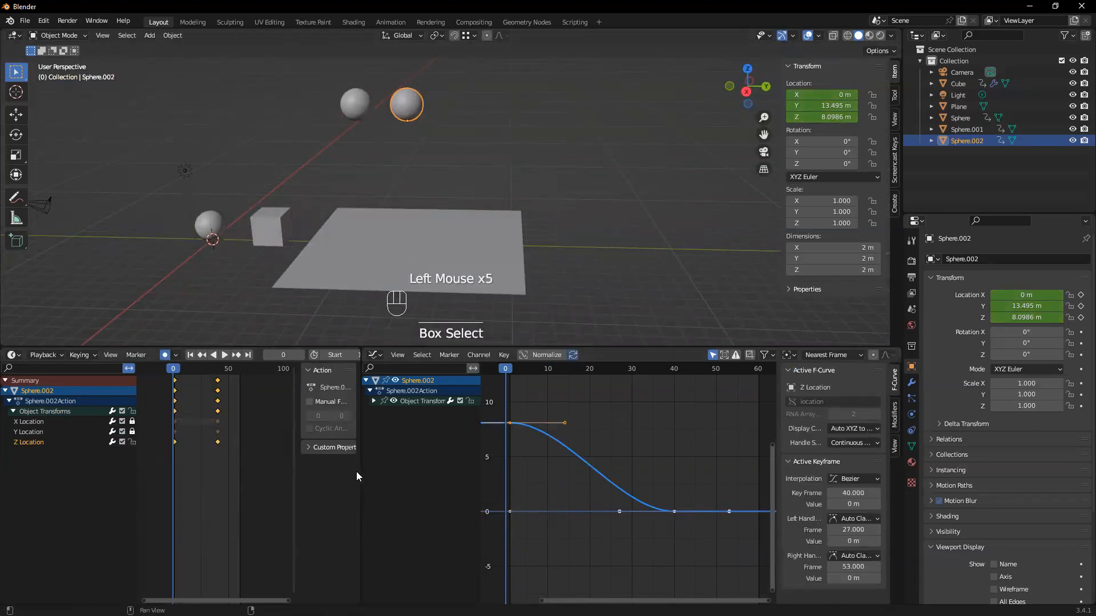
drag(362, 471, 395, 469)
click(246, 446)
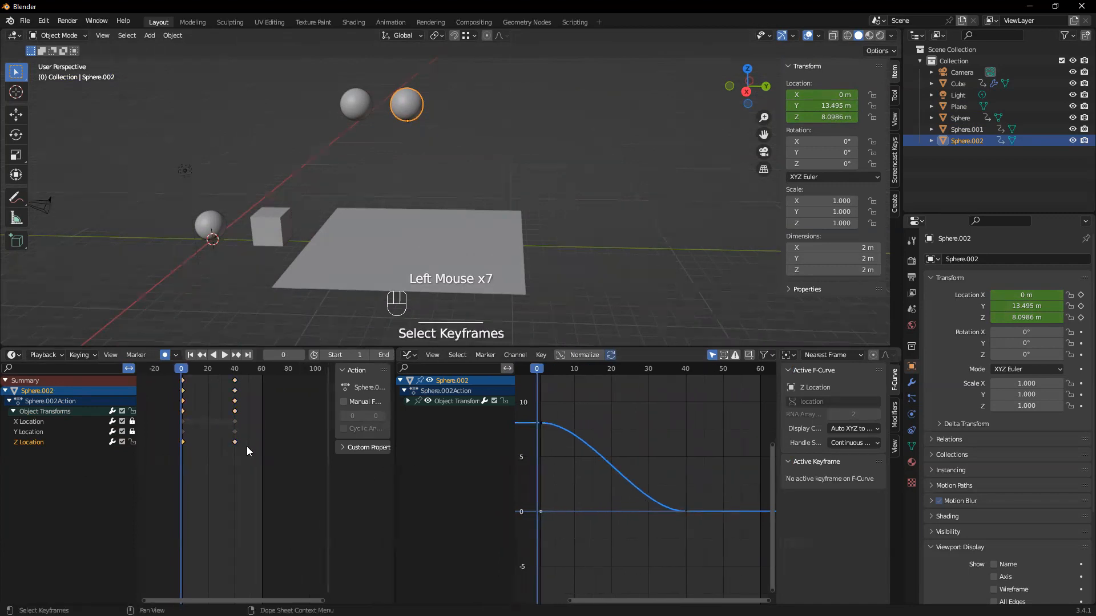
mouse_move(180, 444)
mouse_down()
mouse_move(212, 452)
mouse_move(173, 444)
mouse_up()
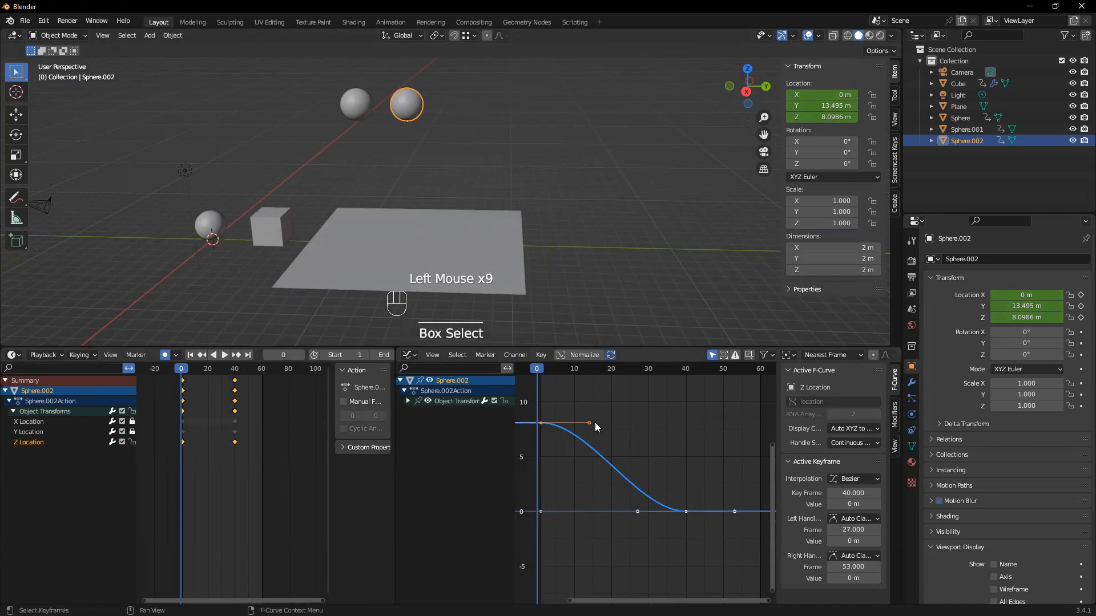
key(t)
click(666, 426)
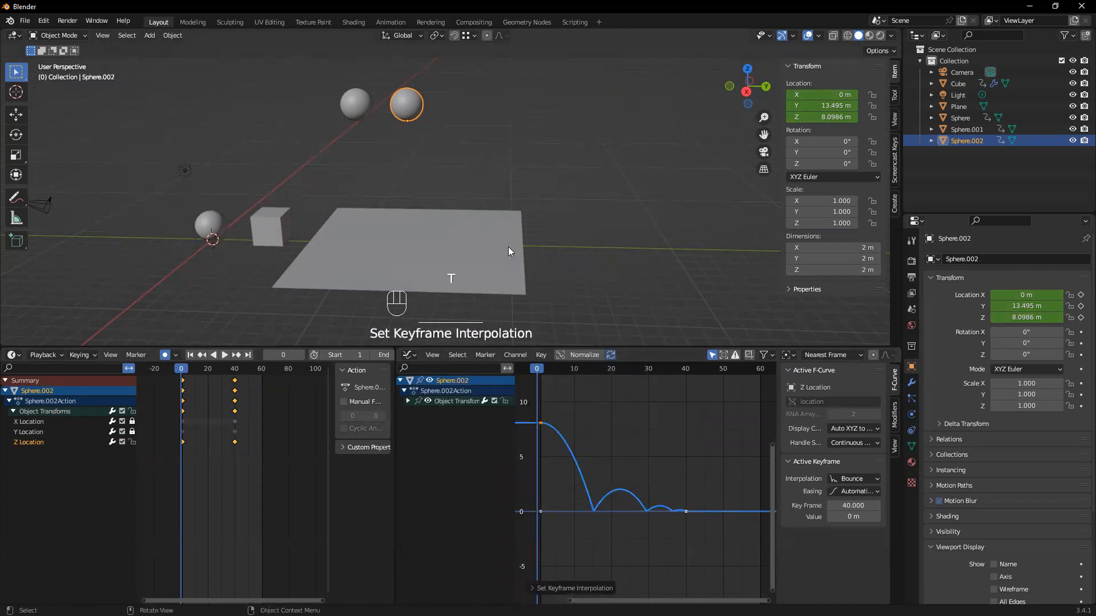
Play the animation to check the copied sphere's bounce while it travels along Y, and return to frame 1
key(space)
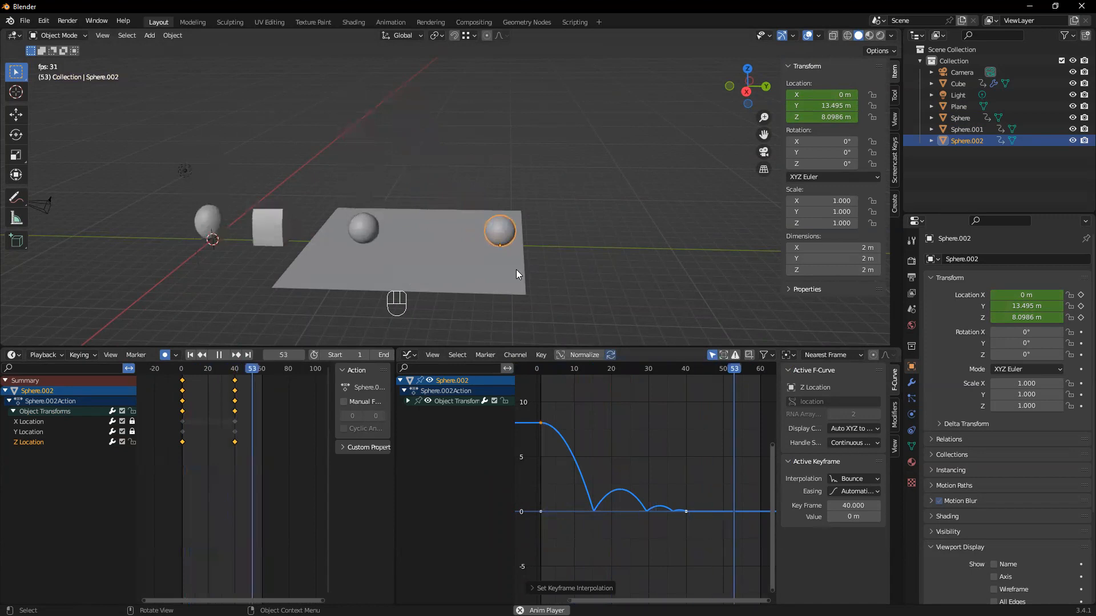
click(502, 273)
key(space)
click(183, 367)
Duplicate Sphere.001 along the Y axis to about Y 17.67 m and delete all of the copy's keyframes
middle_drag(348, 253, 385, 235)
middle_drag(385, 234, 368, 214)
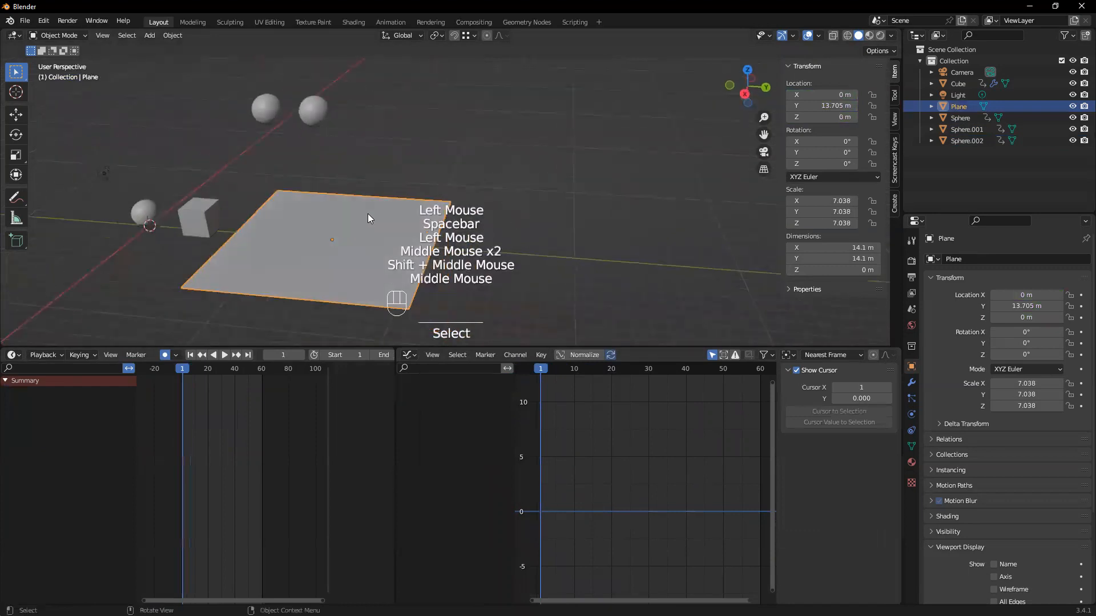
click(296, 105)
key(shift+d)
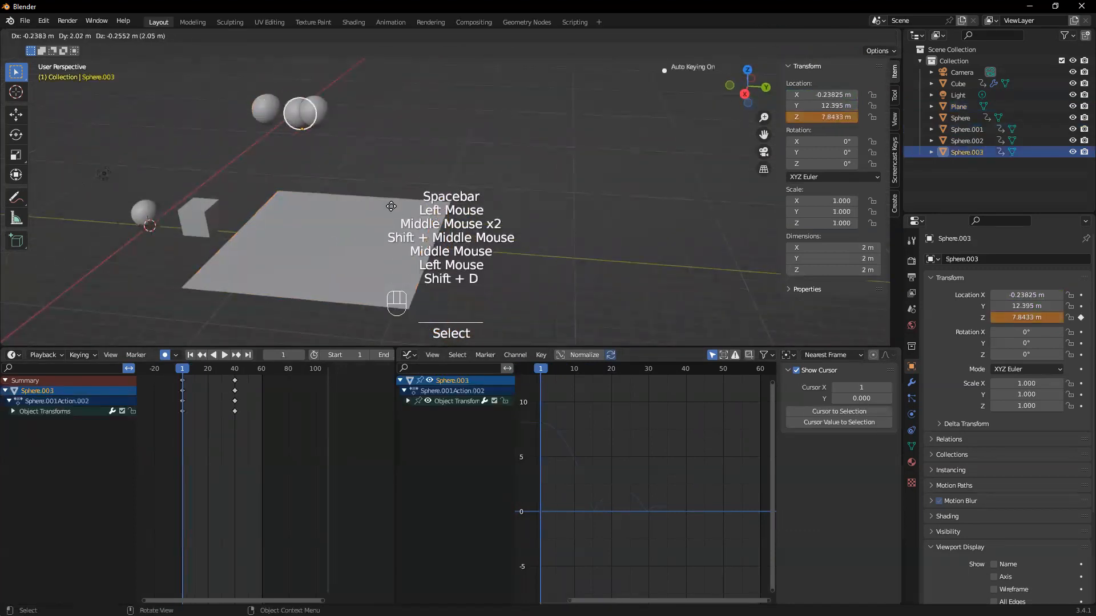
click(474, 214)
middle_drag(474, 214, 324, 122)
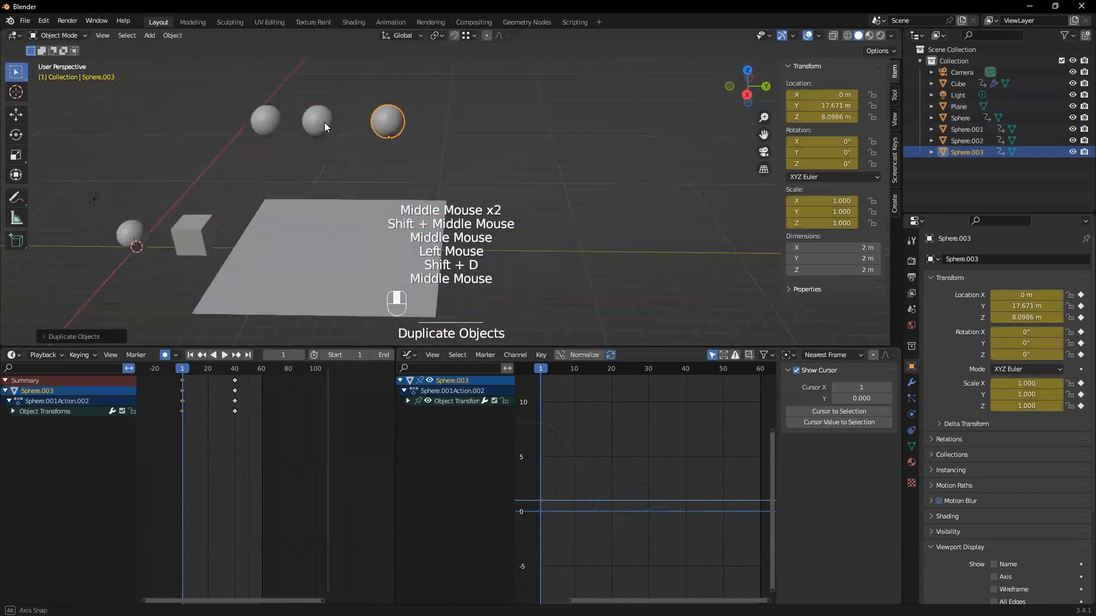
drag(249, 422, 163, 381)
key(Delete)
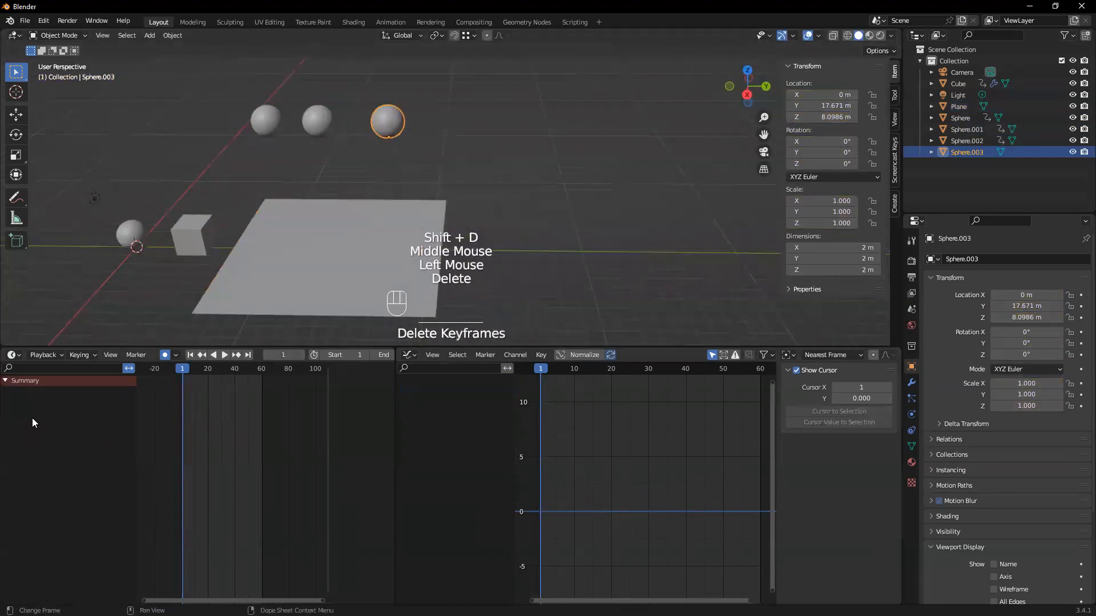
Join the Graph Editor area into the neighbouring timeline area and enlarge the 3D viewport downwards
click(384, 128)
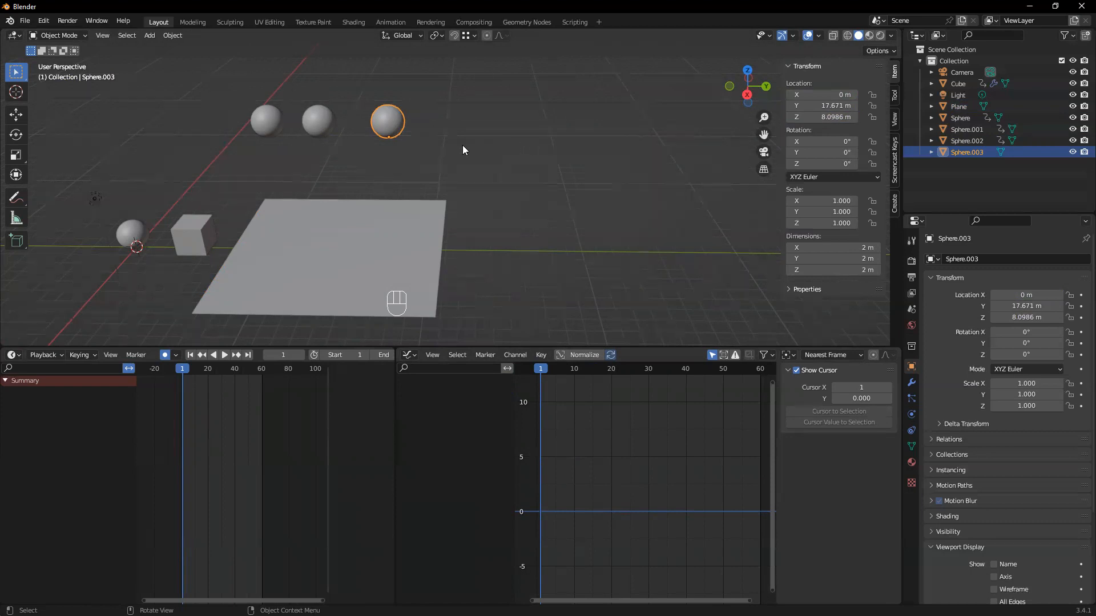
click(390, 114)
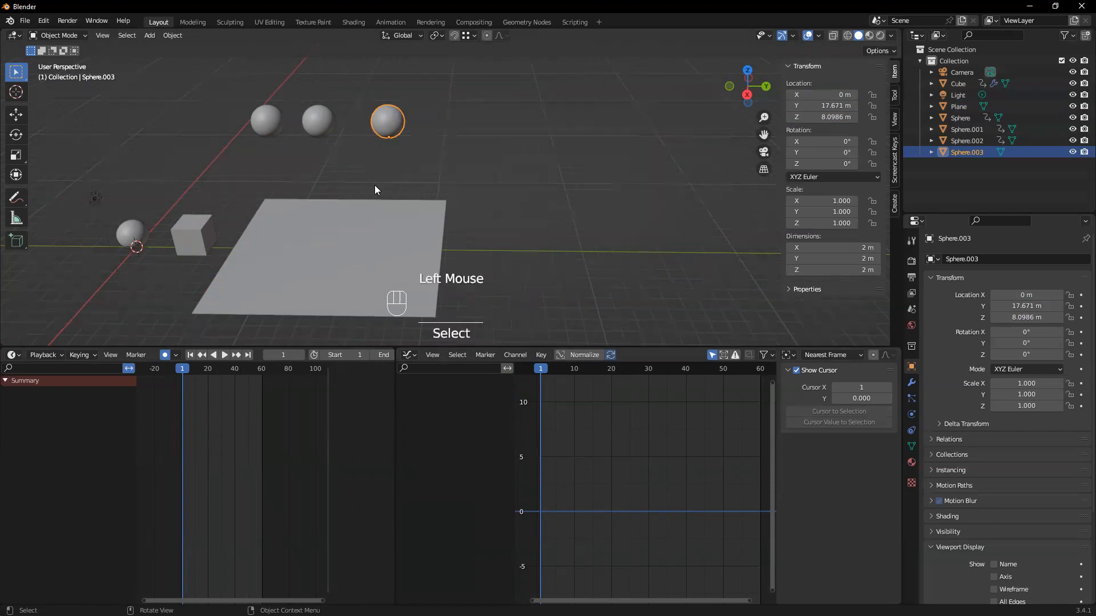
click(910, 396)
click(411, 354)
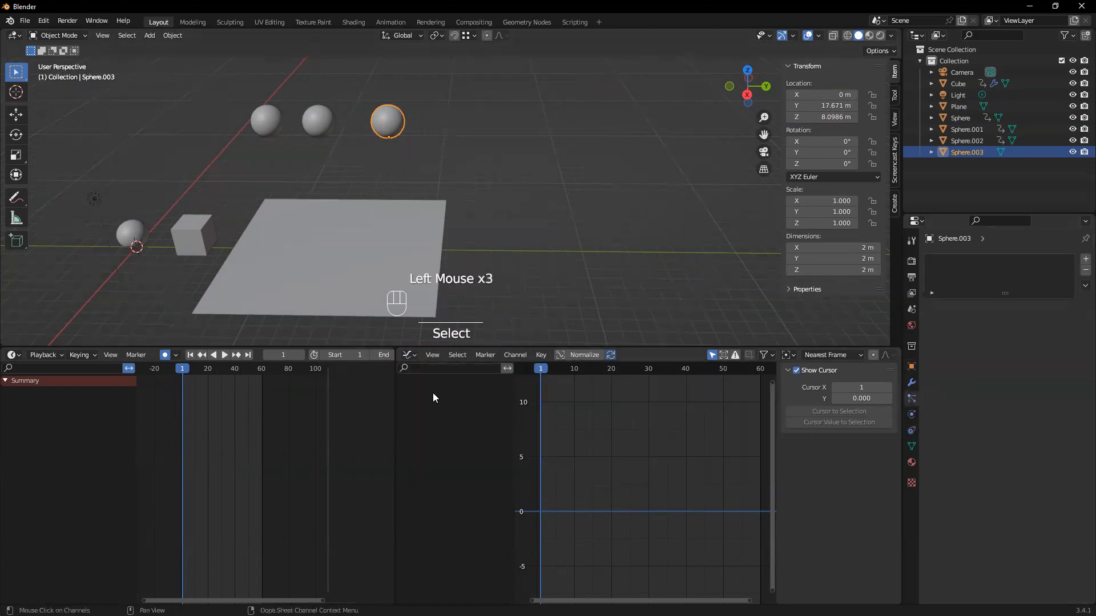
click(410, 355)
right_click(397, 497)
click(369, 525)
click(439, 520)
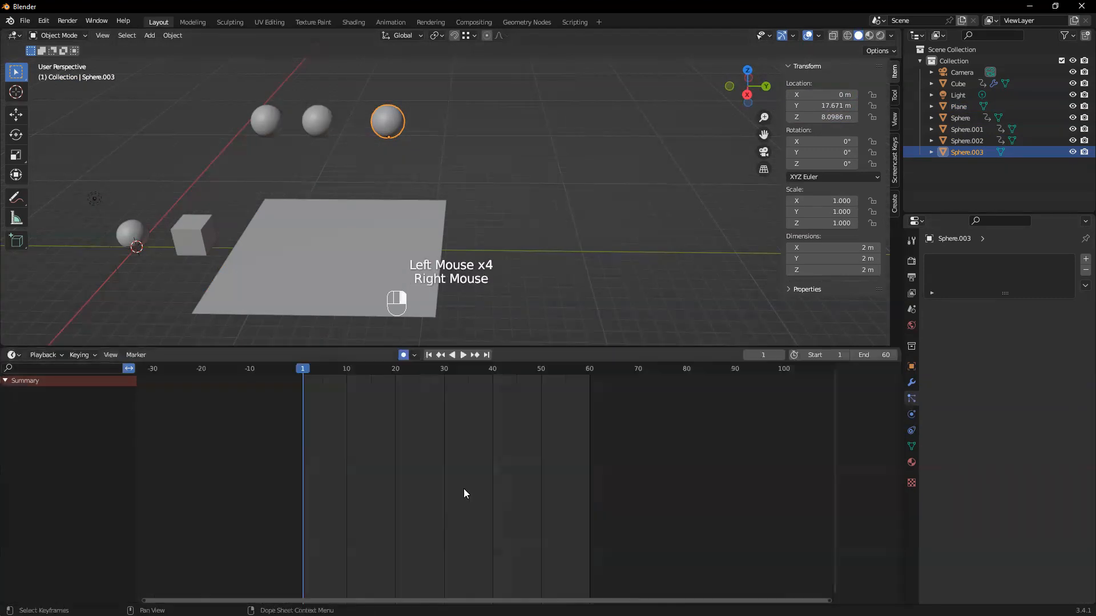
click(393, 143)
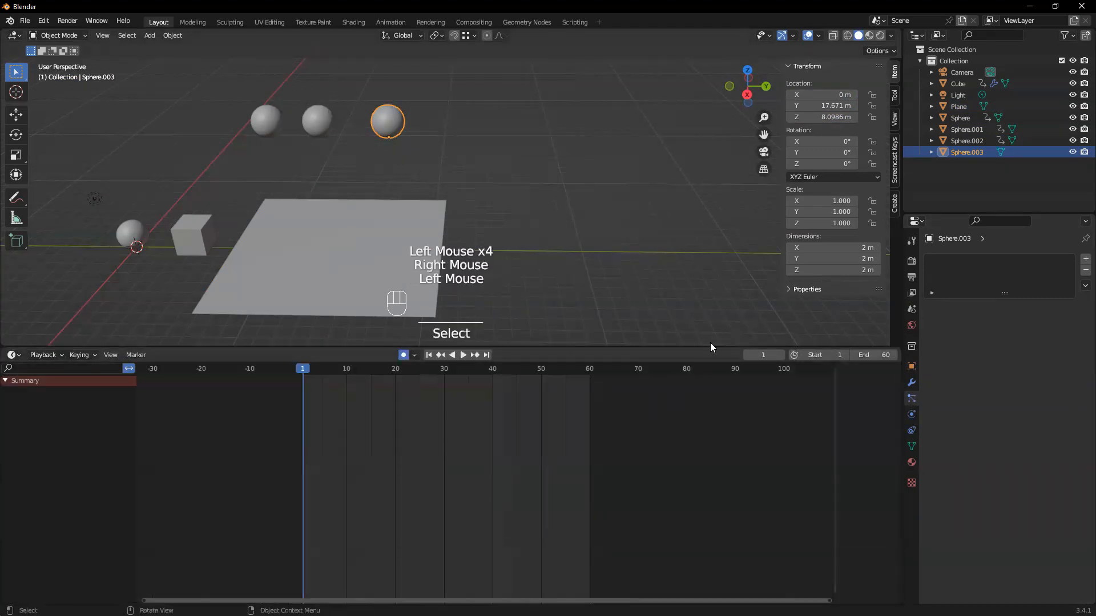
drag(709, 346, 720, 463)
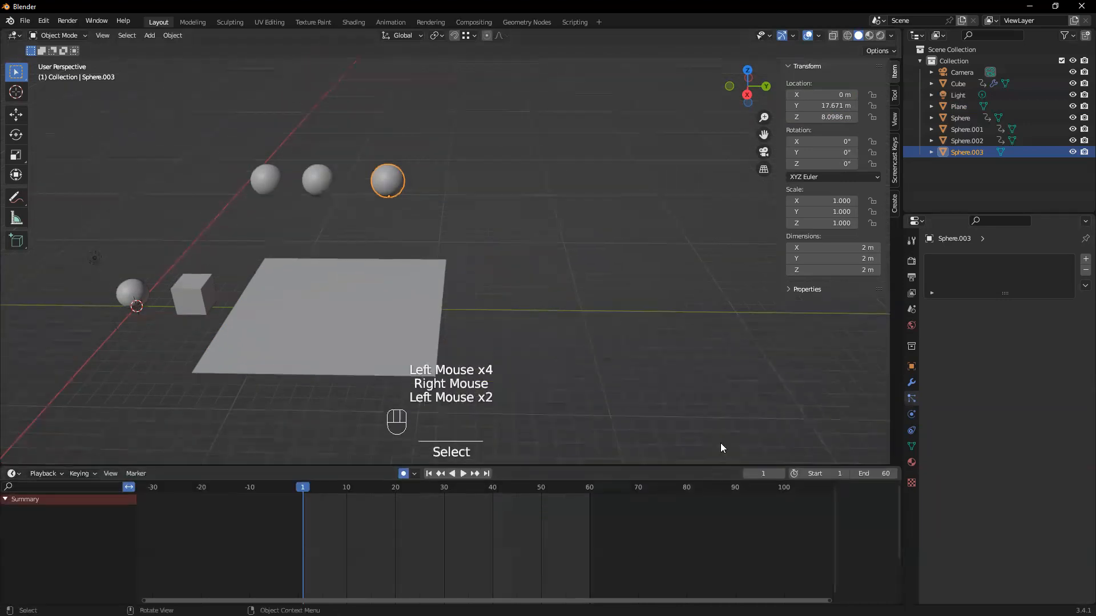
Add an emitter particle system to Sphere.003
click(912, 367)
click(911, 399)
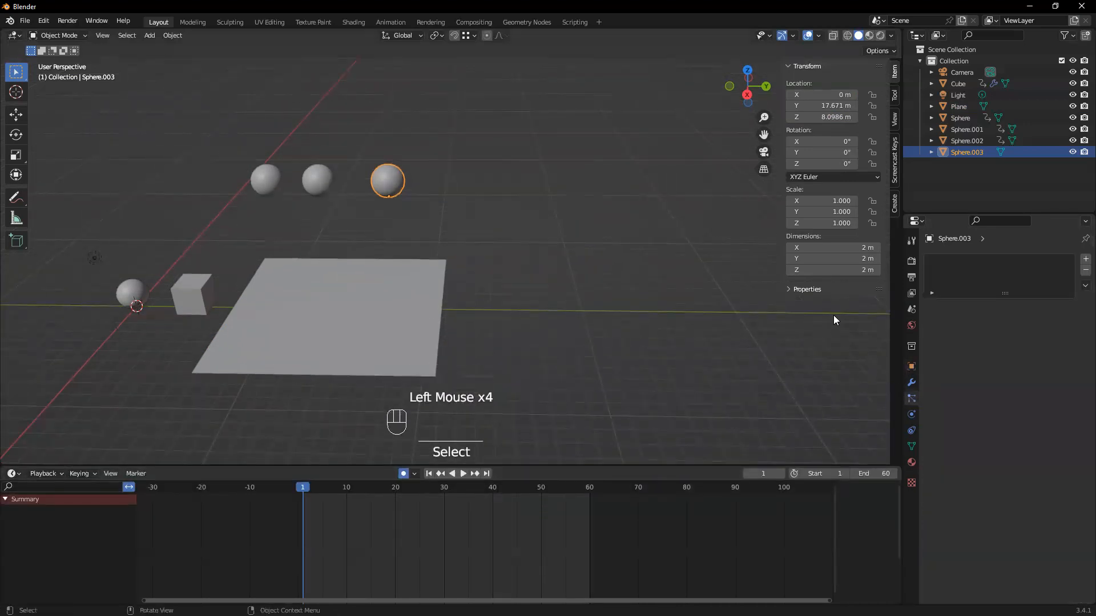
click(911, 414)
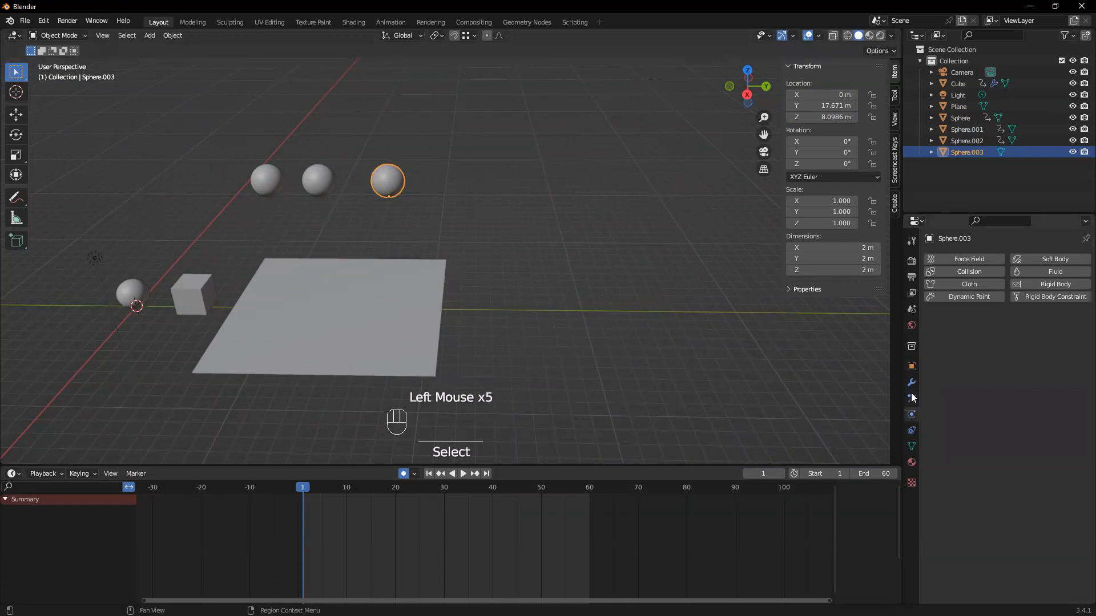
click(912, 398)
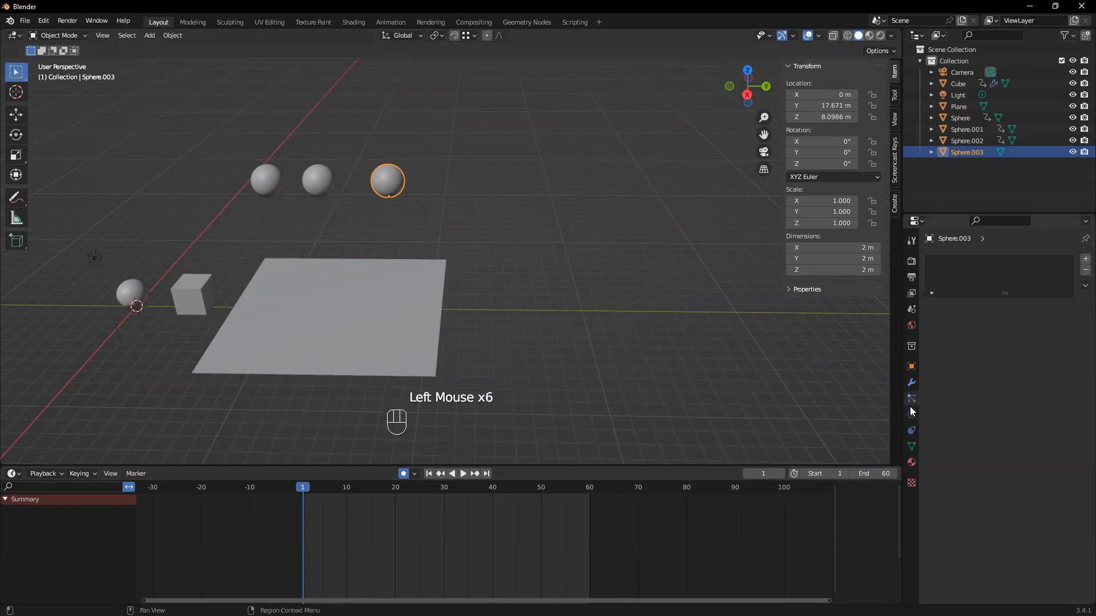
click(1081, 259)
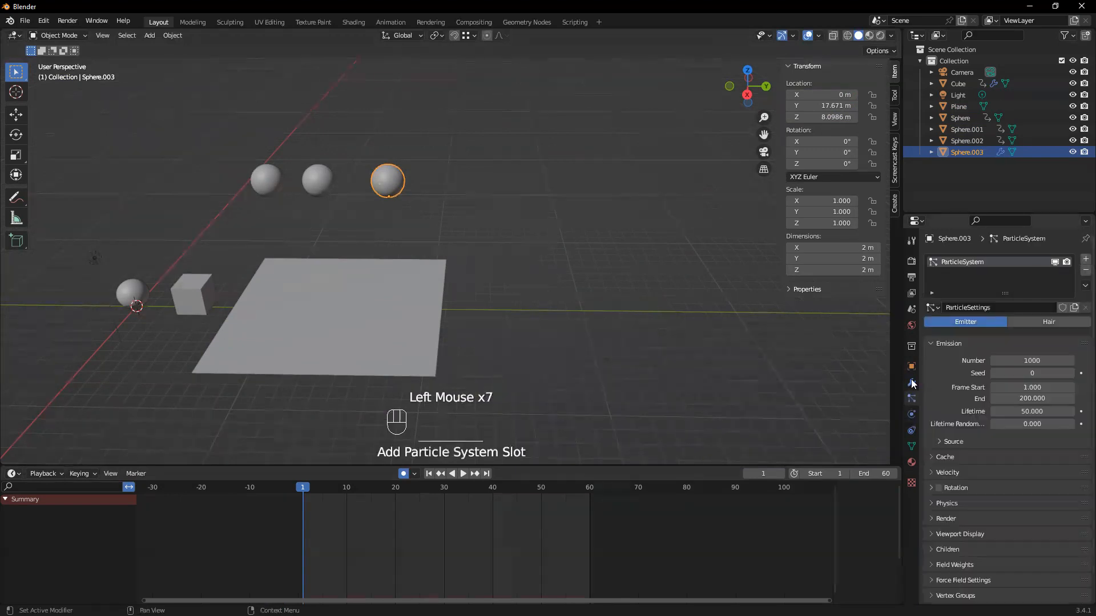
Play the animation and watch how the emitted particles fall in relation to the ground plane
scroll(452, 225, up, 1)
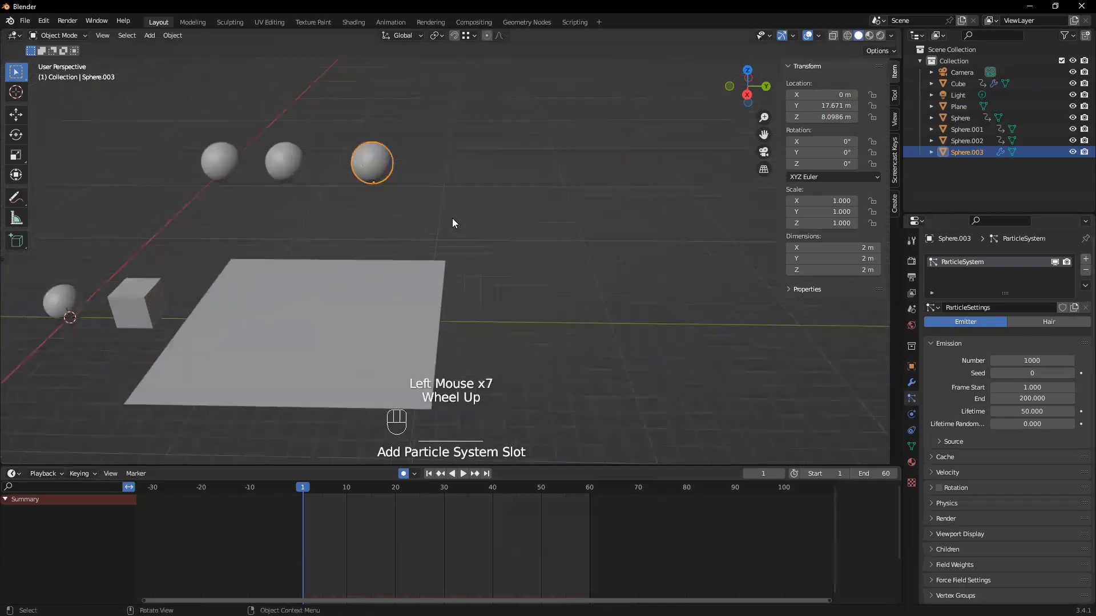
key(space)
middle_drag(471, 217, 302, 308)
scroll(489, 159, up, 3)
scroll(489, 179, down, 1)
scroll(457, 205, down, 2)
click(320, 323)
scroll(285, 305, up, 1)
scroll(286, 304, up, 1)
scroll(304, 96, down, 1)
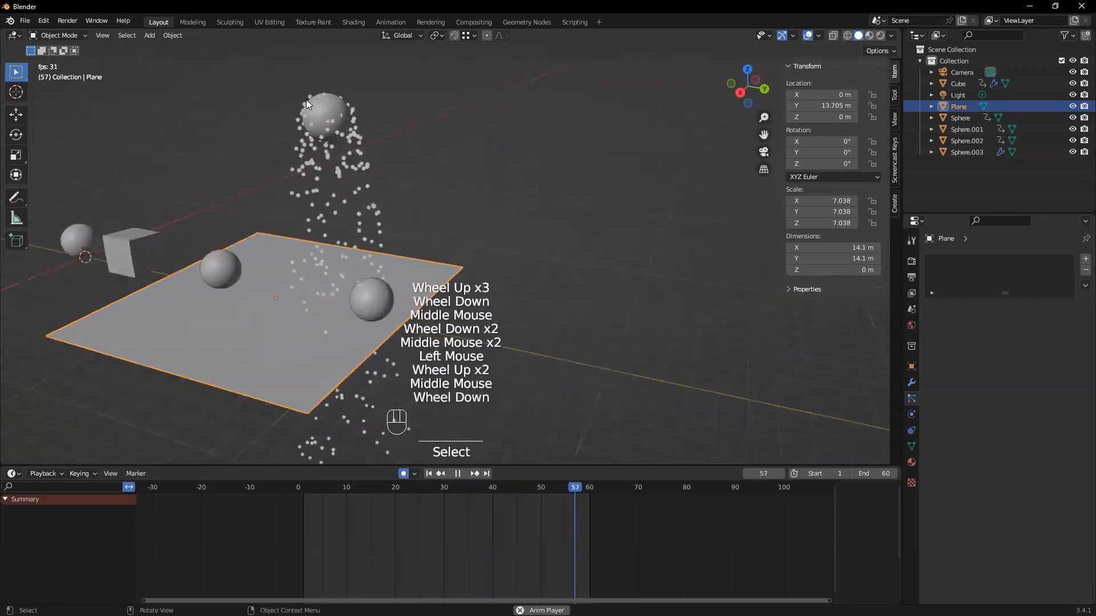
Reselect the emitter sphere, expand its particle Source settings and check the Emit From options
click(304, 97)
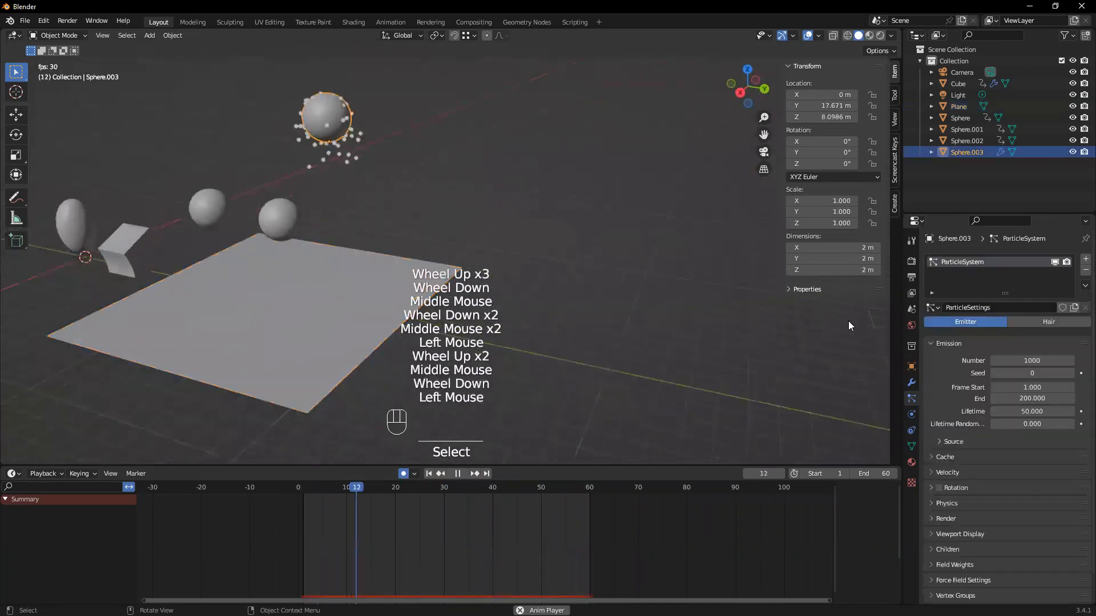
click(941, 442)
click(1002, 459)
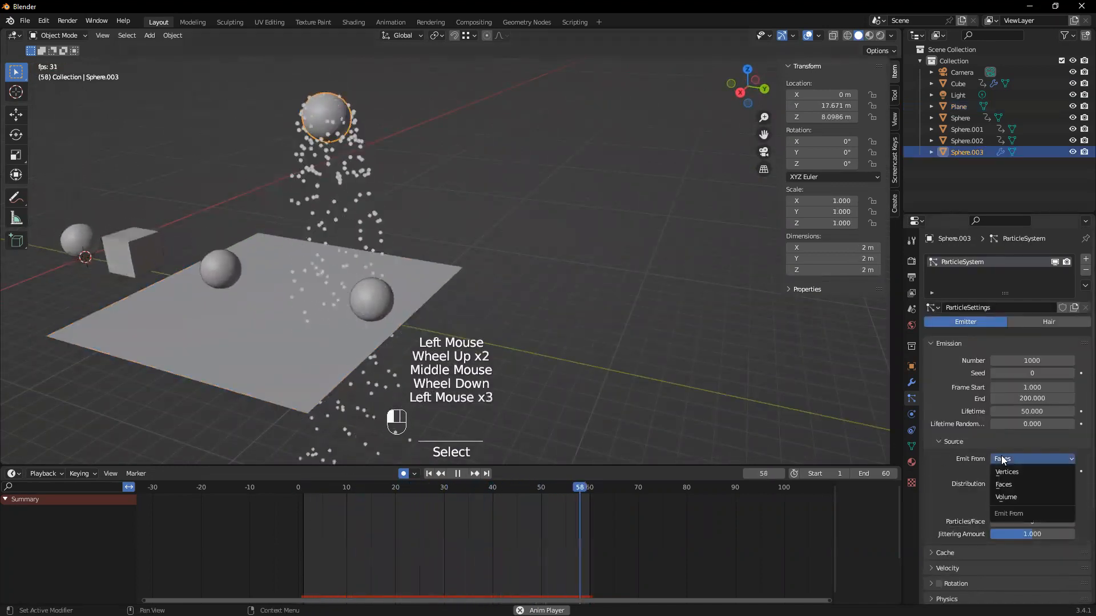
middle_drag(306, 328, 290, 335)
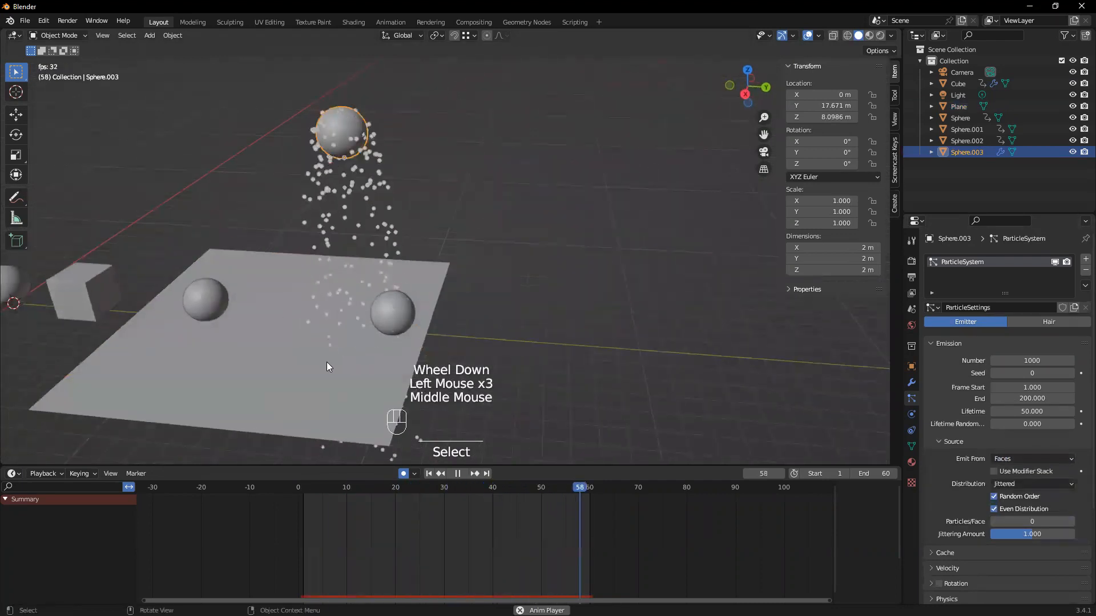
Box-select the ground plane, add Collision physics with the emitter sphere still the active object, and stop playback
drag(339, 366, 302, 373)
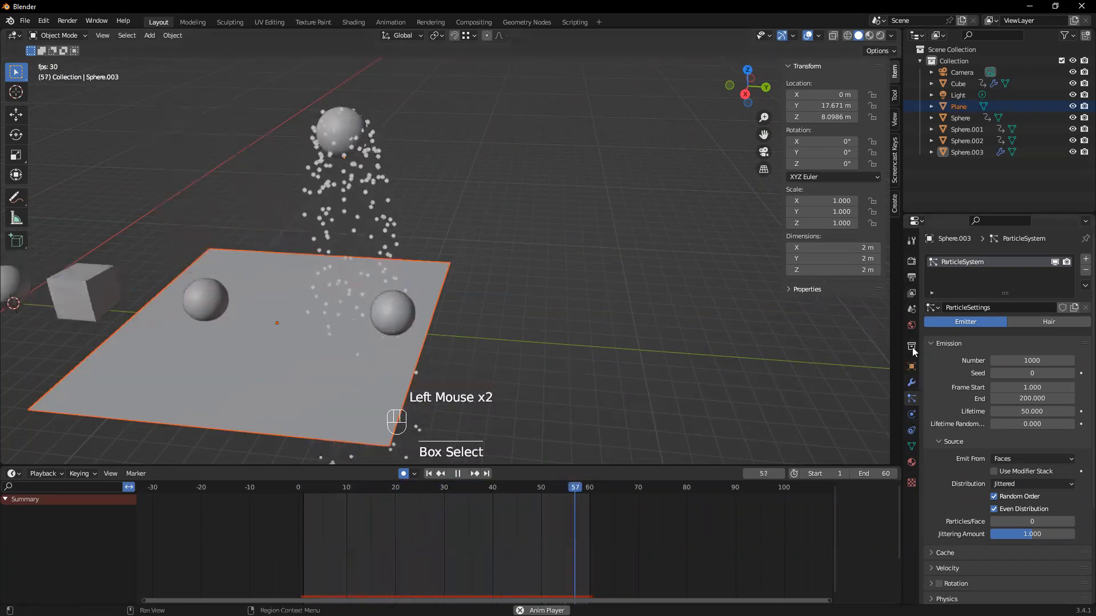
click(911, 414)
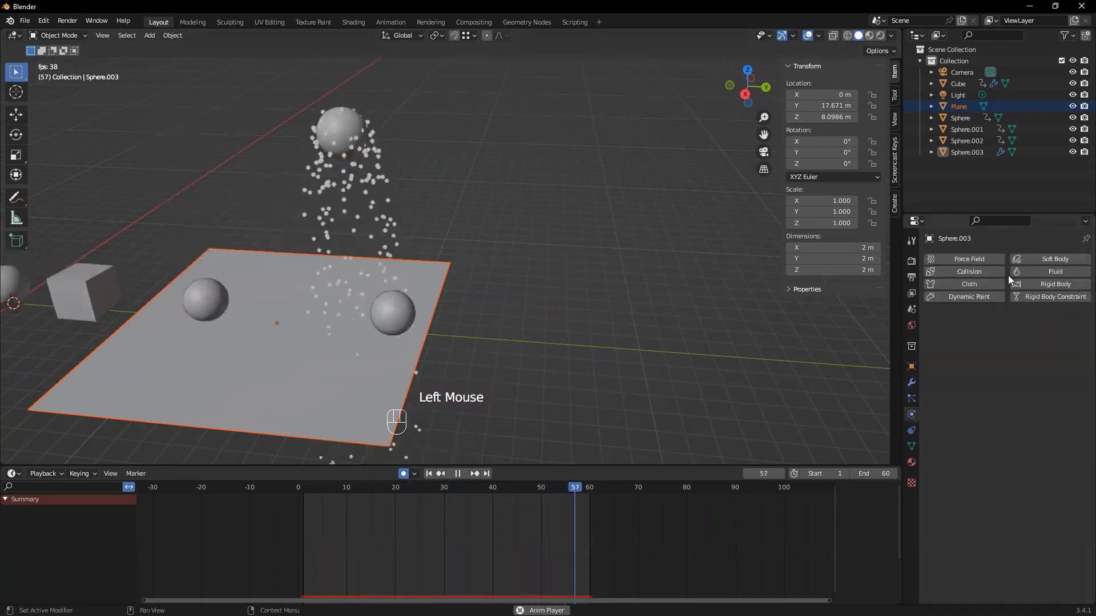
click(958, 271)
middle_drag(392, 323, 233, 361)
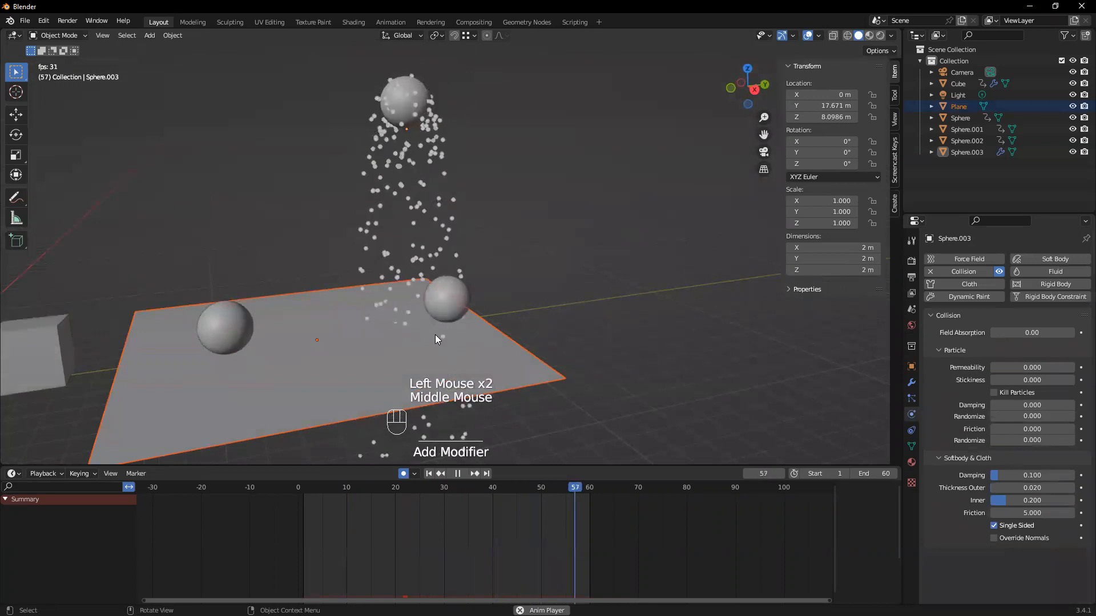
key(space)
Select the emitter sphere and review its particle system's Emission and Source settings
click(402, 93)
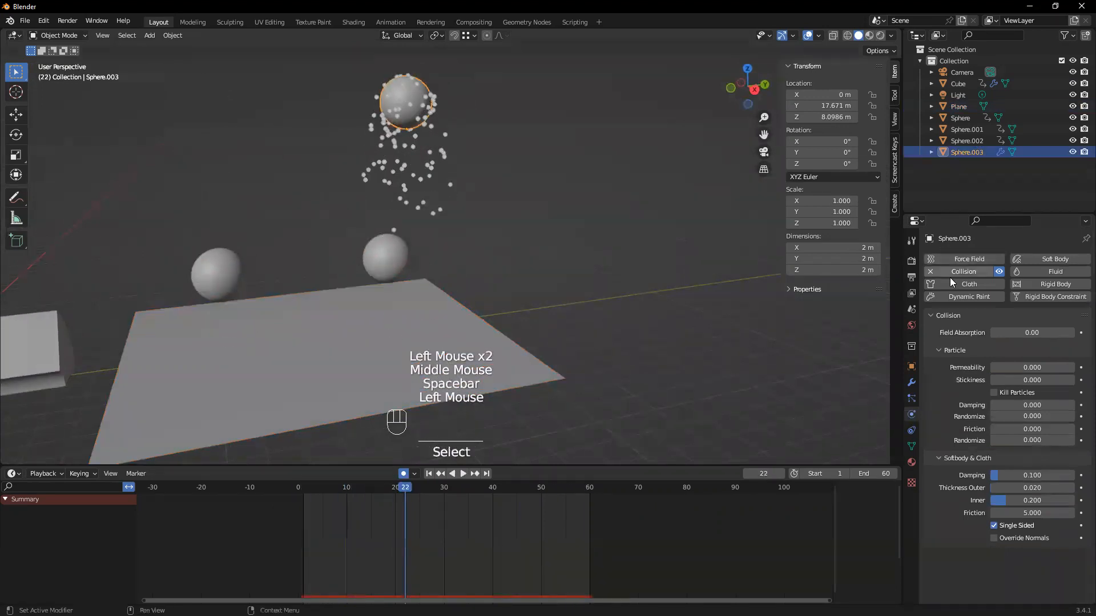
click(911, 398)
scroll(1016, 341, down, 3)
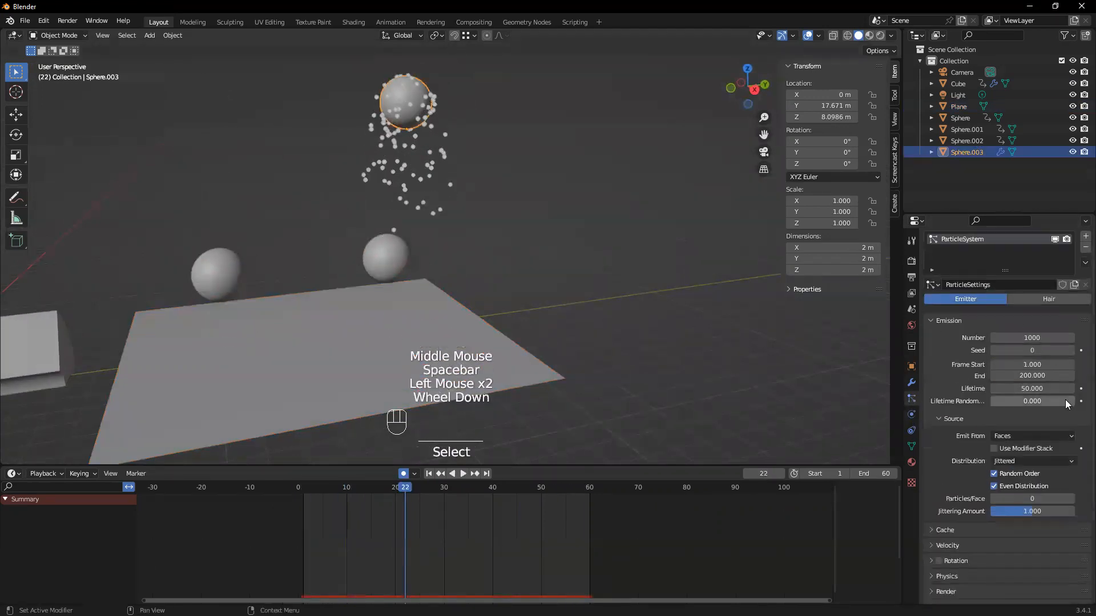
scroll(1019, 511, down, 2)
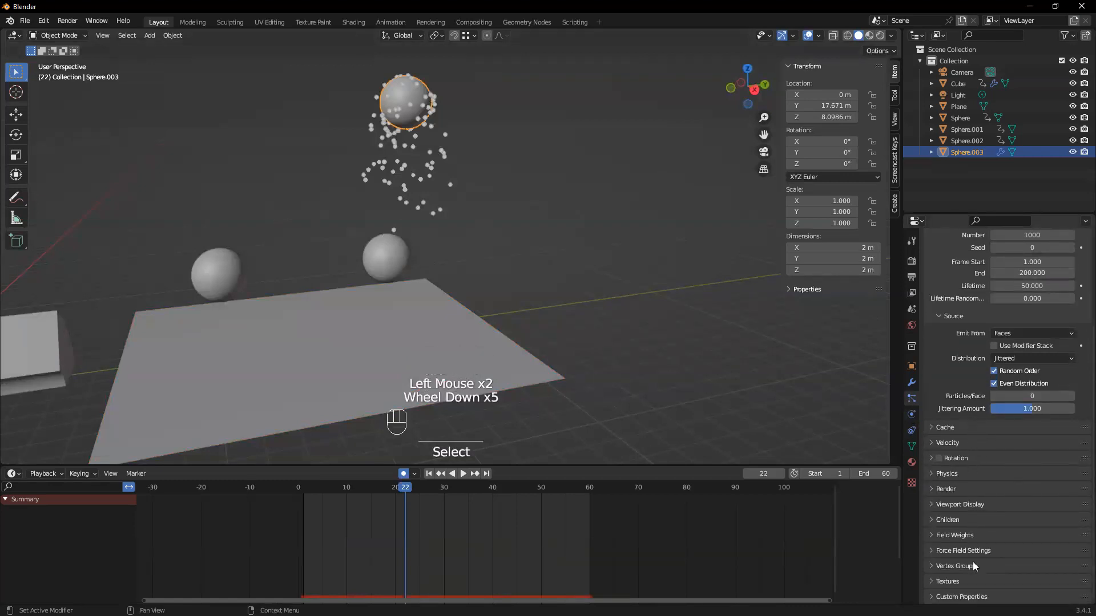
scroll(959, 532, up, 5)
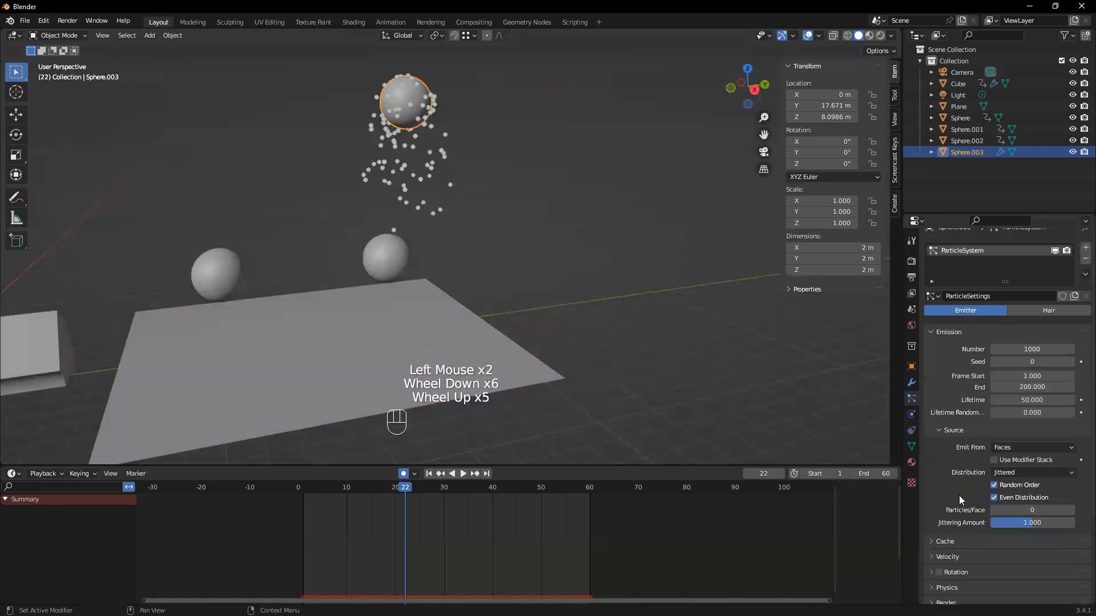
scroll(959, 369, down, 4)
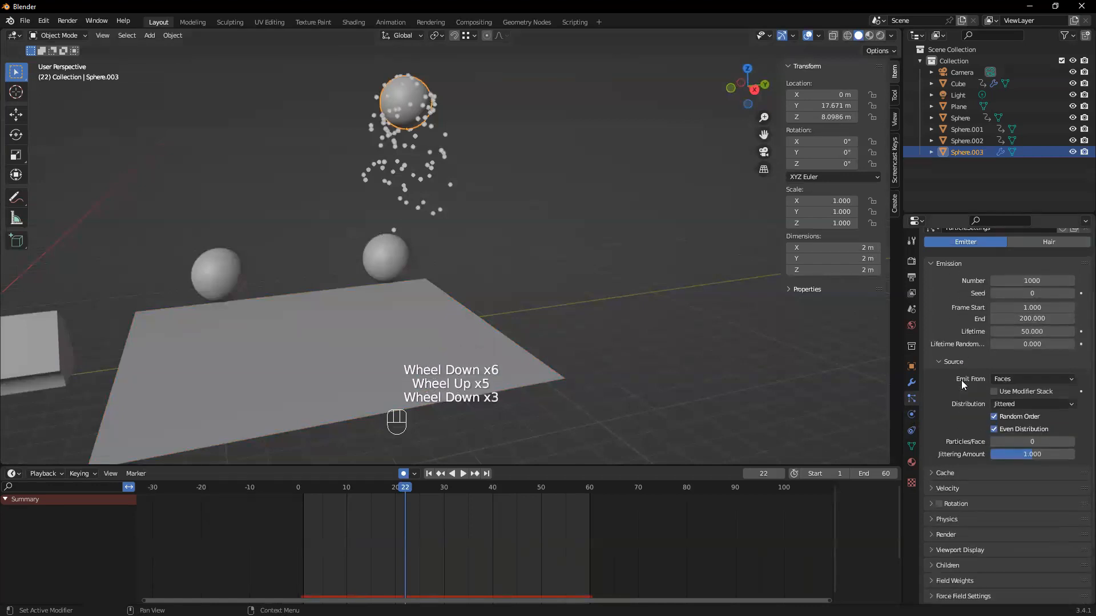
Expand the particle system's Cache, Velocity and Physics sections and examine their settings
scroll(936, 429, down, 1)
click(936, 431)
scroll(1001, 488, down, 5)
click(934, 472)
scroll(991, 500, down, 3)
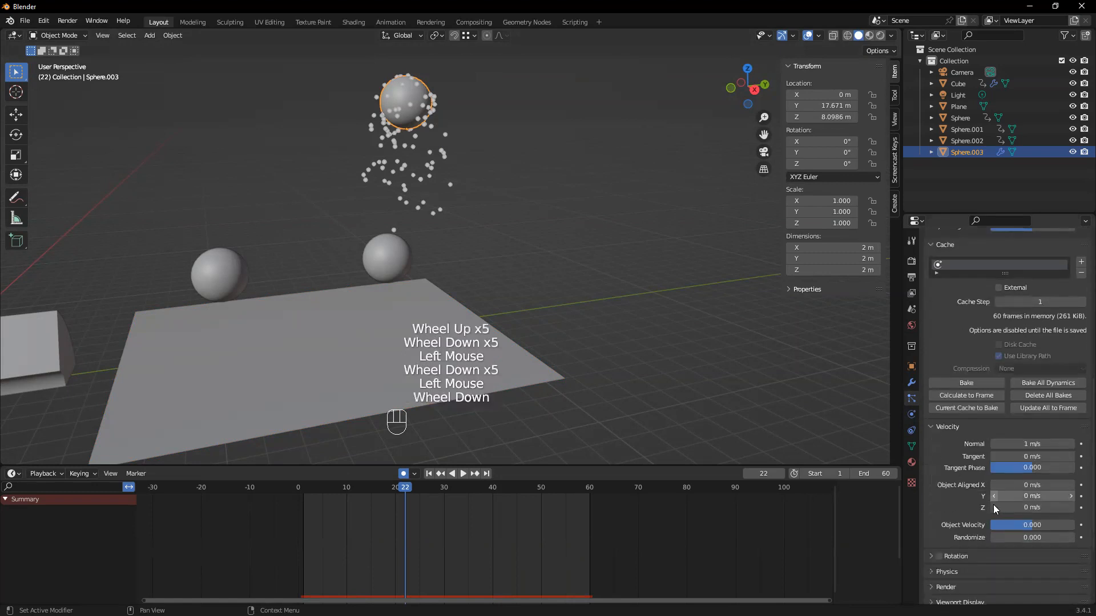
click(926, 486)
click(926, 486)
click(934, 503)
scroll(1022, 490, down, 2)
scroll(1059, 486, down, 4)
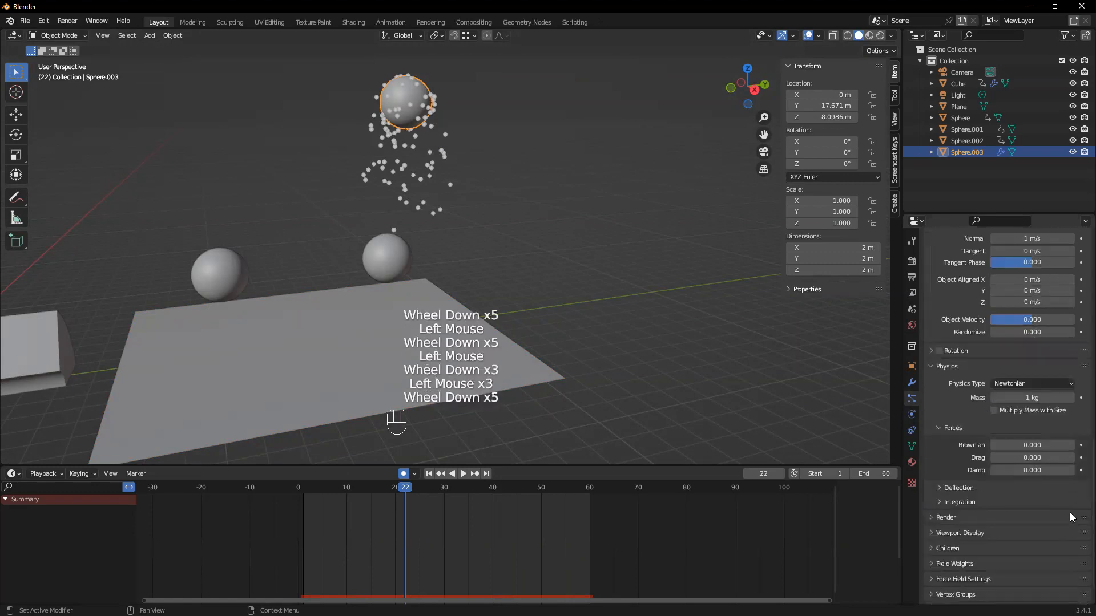
Check the Deflection and Integration subsections of the emitter's particle Physics settings, collapsing each after viewing
click(936, 457)
click(936, 458)
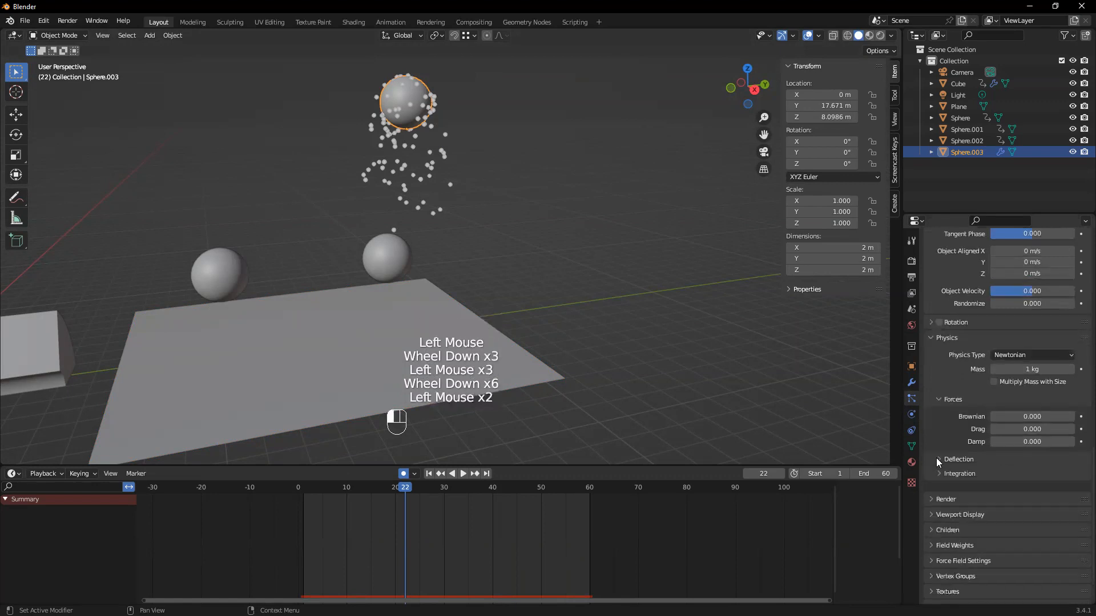
click(937, 463)
click(938, 463)
click(938, 472)
click(937, 474)
Expand the particle system's Render, Viewport Display and Children sections and examine their settings
click(933, 490)
scroll(1067, 523, down, 2)
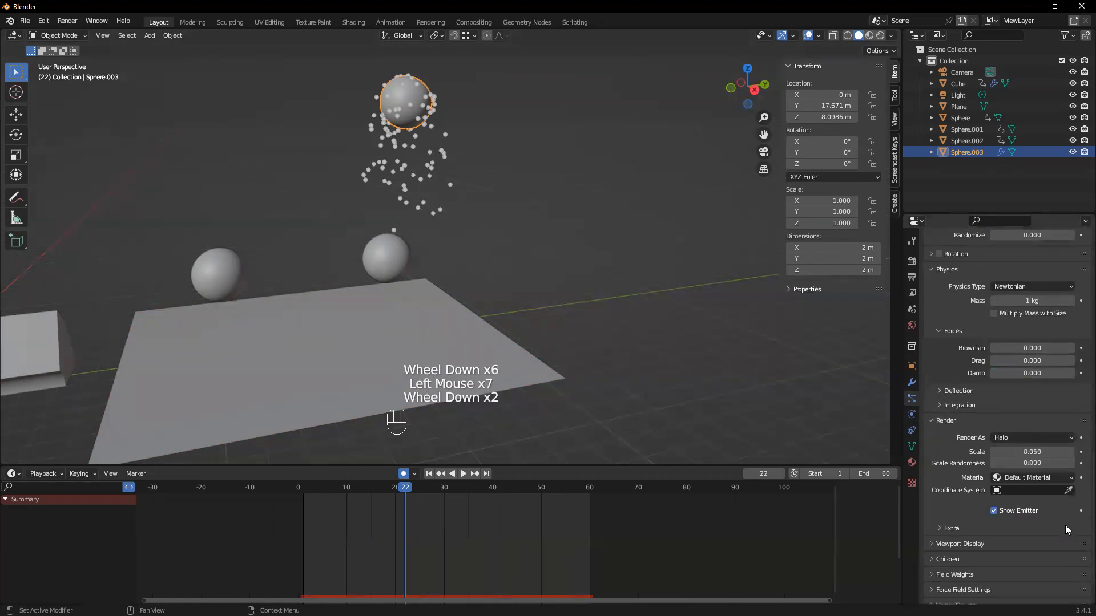
scroll(1060, 516, down, 1)
click(927, 502)
scroll(953, 499, down, 3)
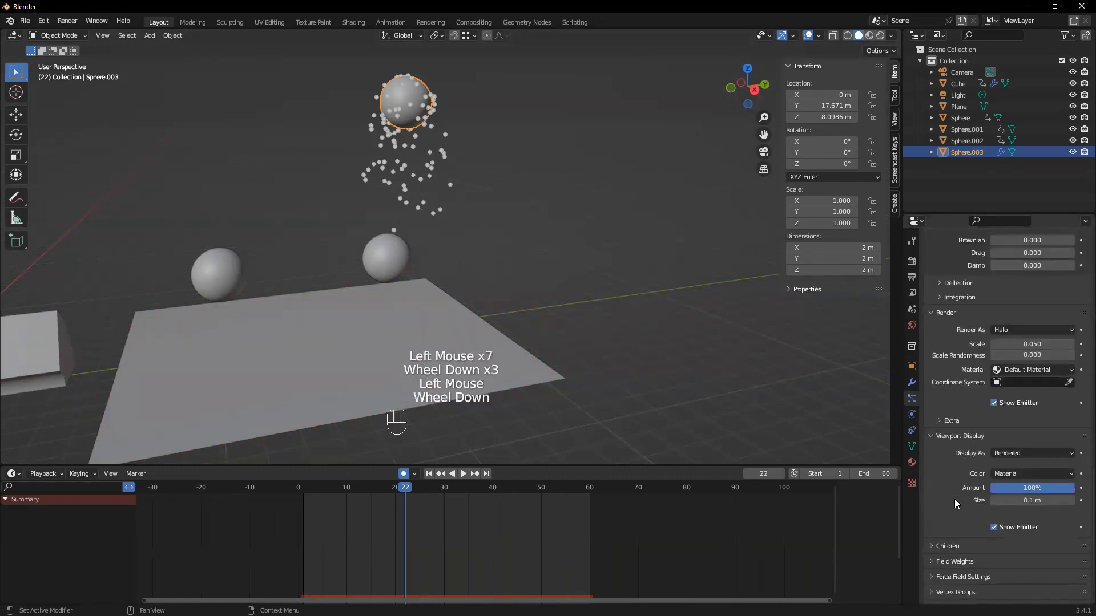
click(936, 519)
scroll(955, 561, down, 2)
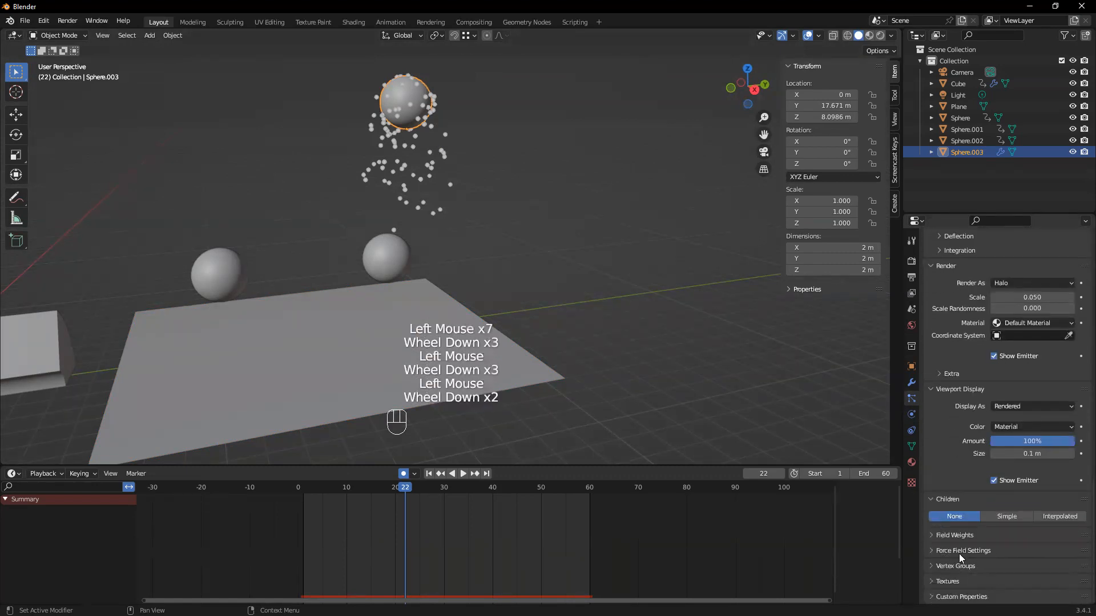
Expand Field Weights and check the Force Field Settings and Vertex Groups sections, leaving the latter two collapsed
click(934, 536)
scroll(938, 551, down, 4)
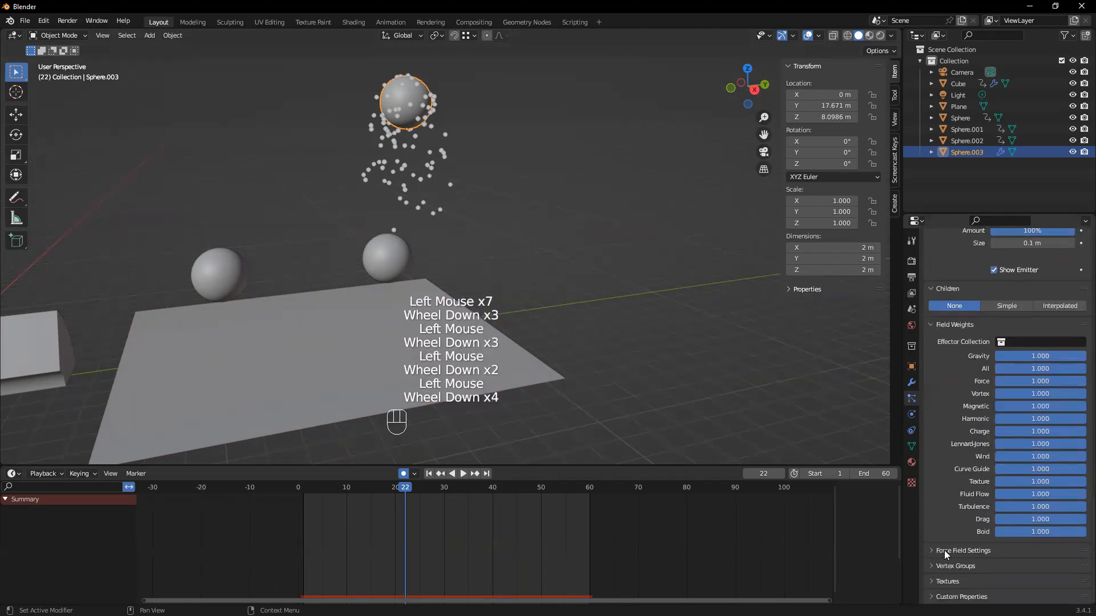
click(935, 551)
click(935, 551)
scroll(935, 551, down, 2)
click(939, 565)
scroll(939, 564, down, 6)
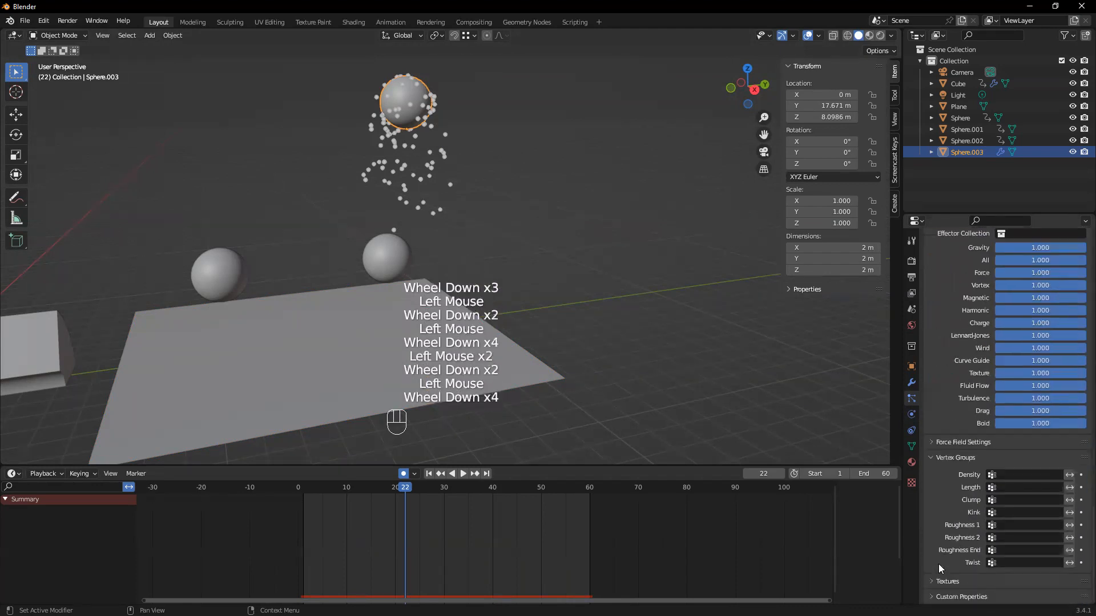
click(934, 461)
Review the particle settings from Emission through Cache and Velocity, and briefly check the Rotation section
scroll(959, 524, up, 10)
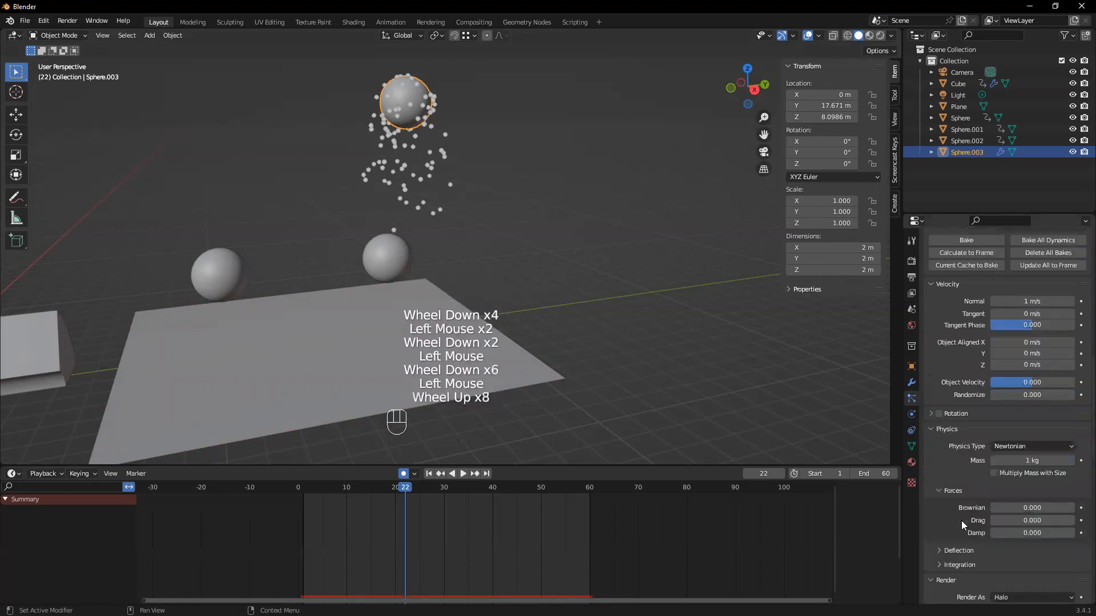
scroll(974, 477, up, 5)
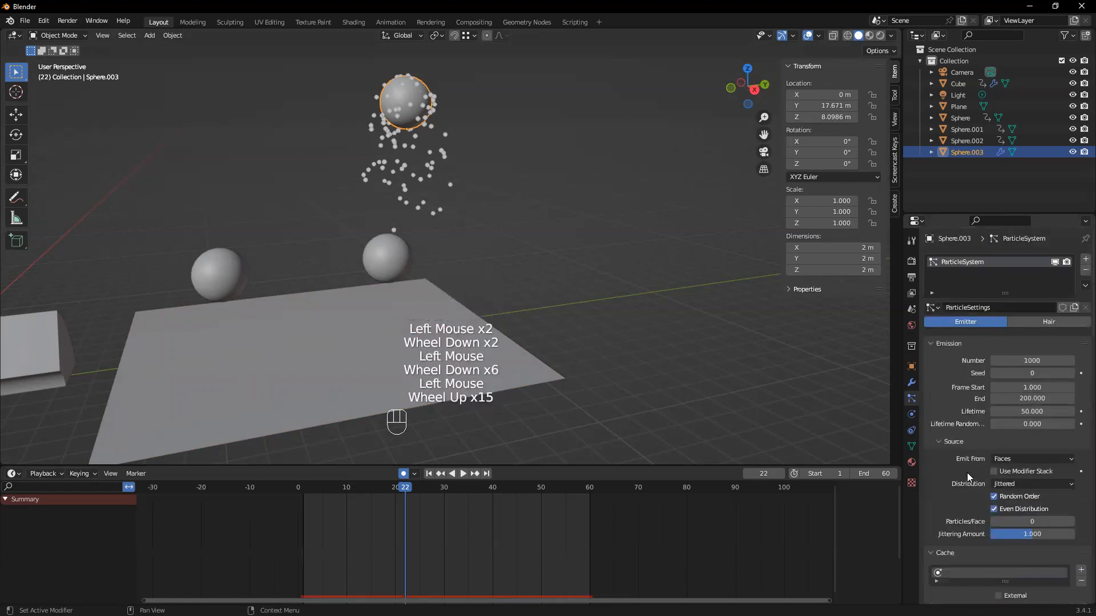
scroll(967, 473, down, 4)
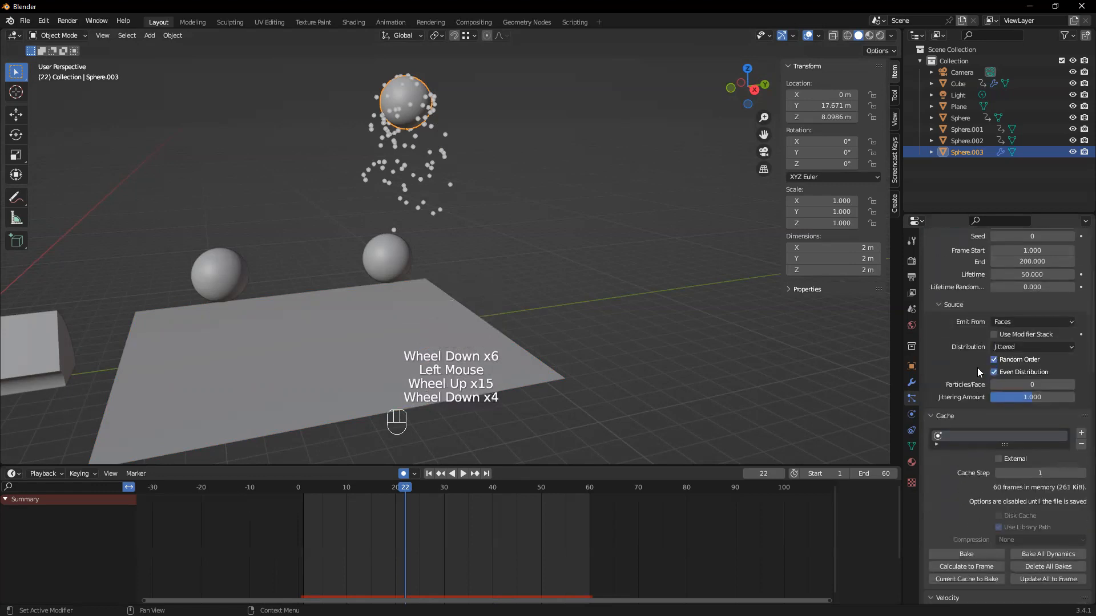
scroll(977, 342, down, 3)
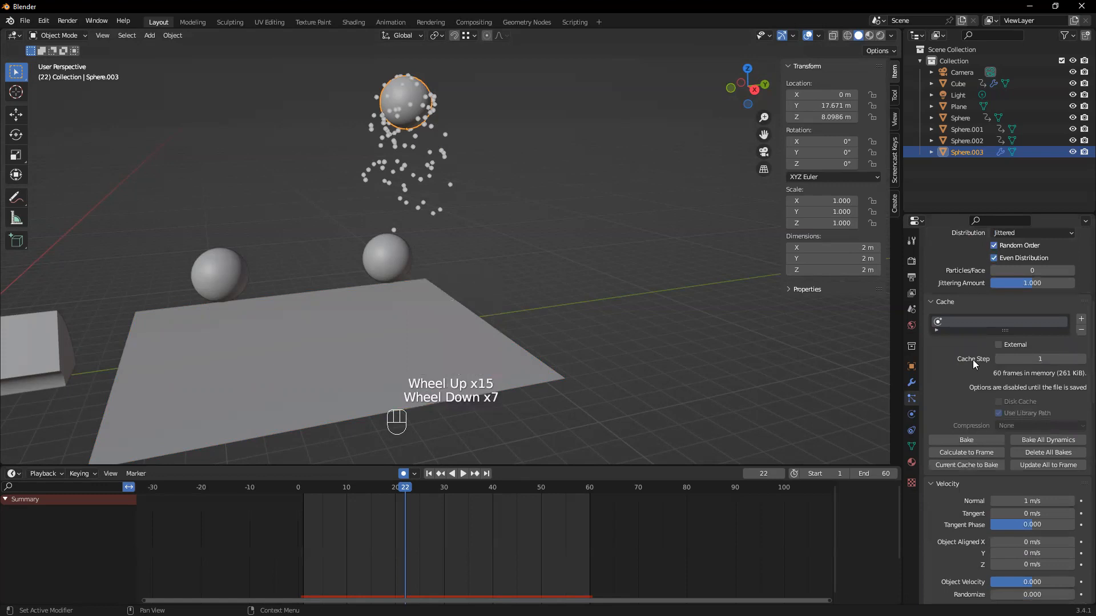
scroll(973, 360, down, 4)
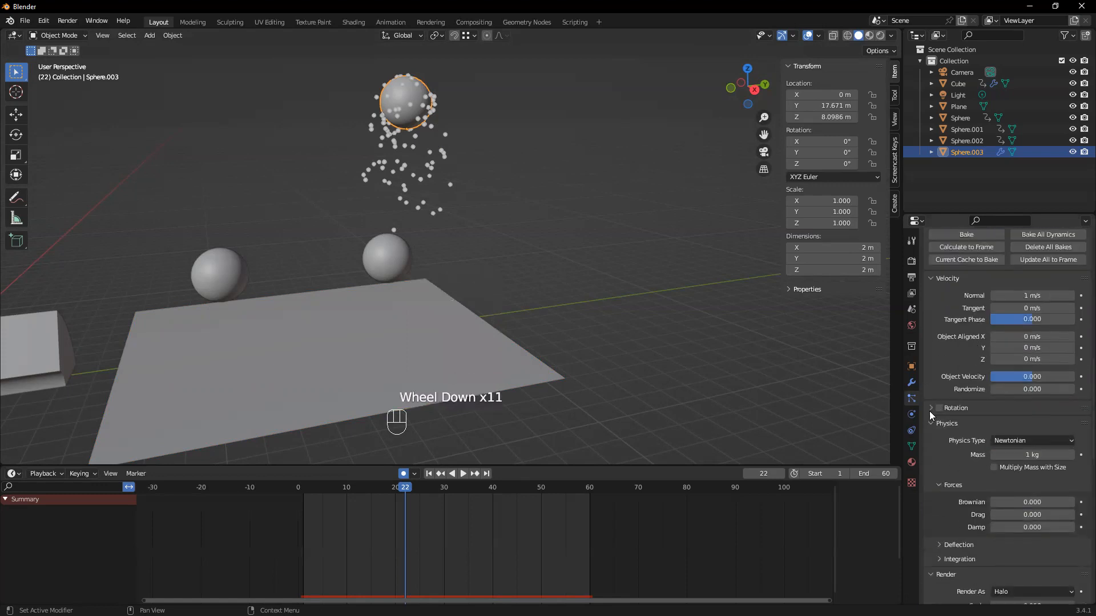
click(929, 412)
click(929, 412)
scroll(1023, 437, down, 1)
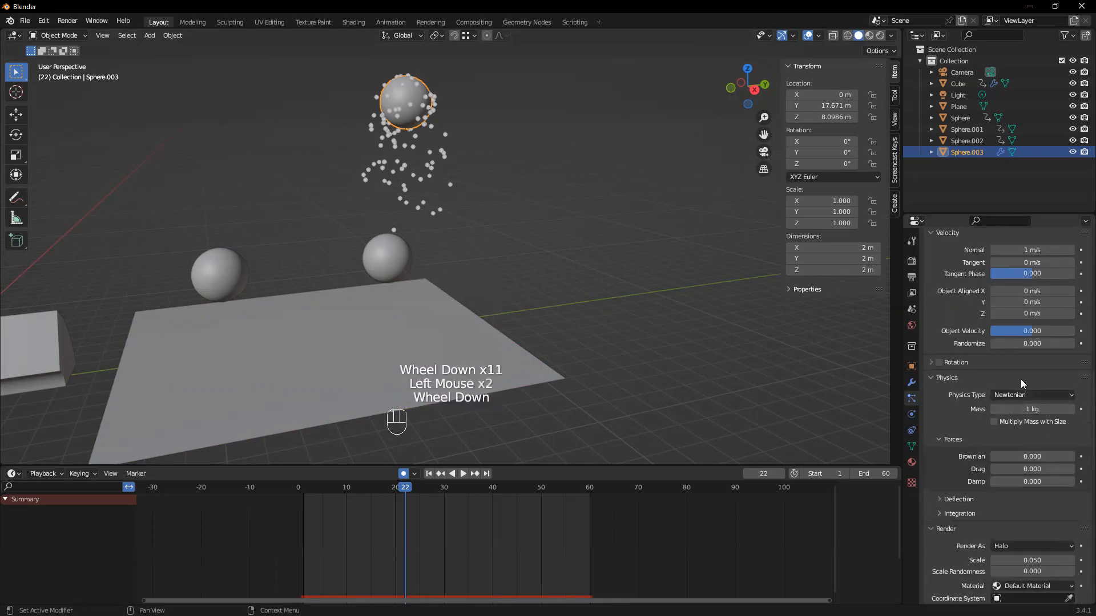
Expand the Extra subsection under Render and examine the particle settings down to Field Weights
scroll(1022, 384, down, 7)
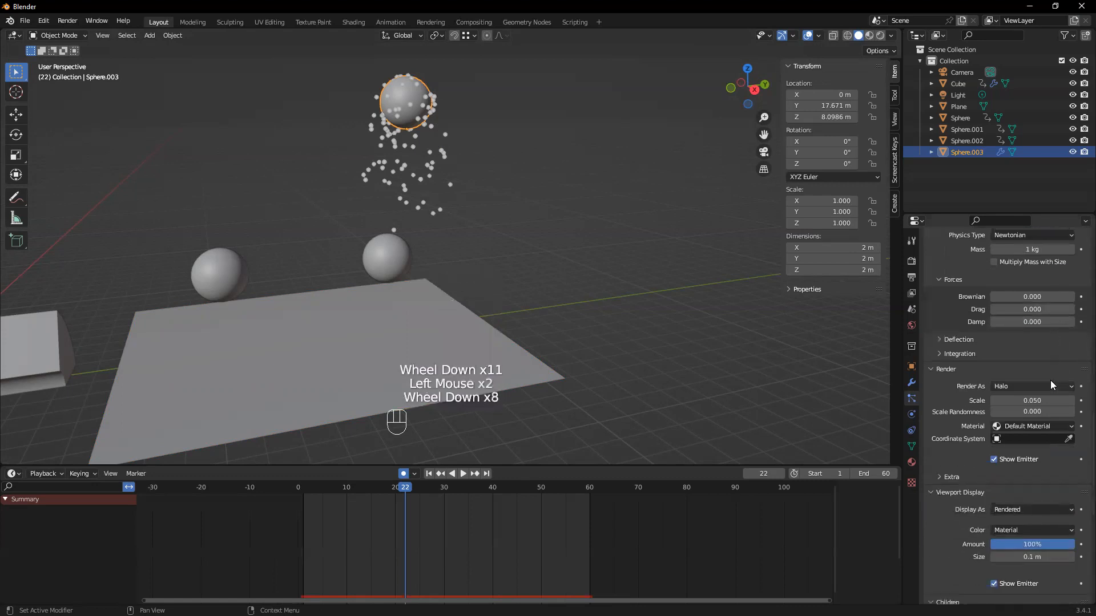
scroll(1050, 381, down, 3)
click(940, 408)
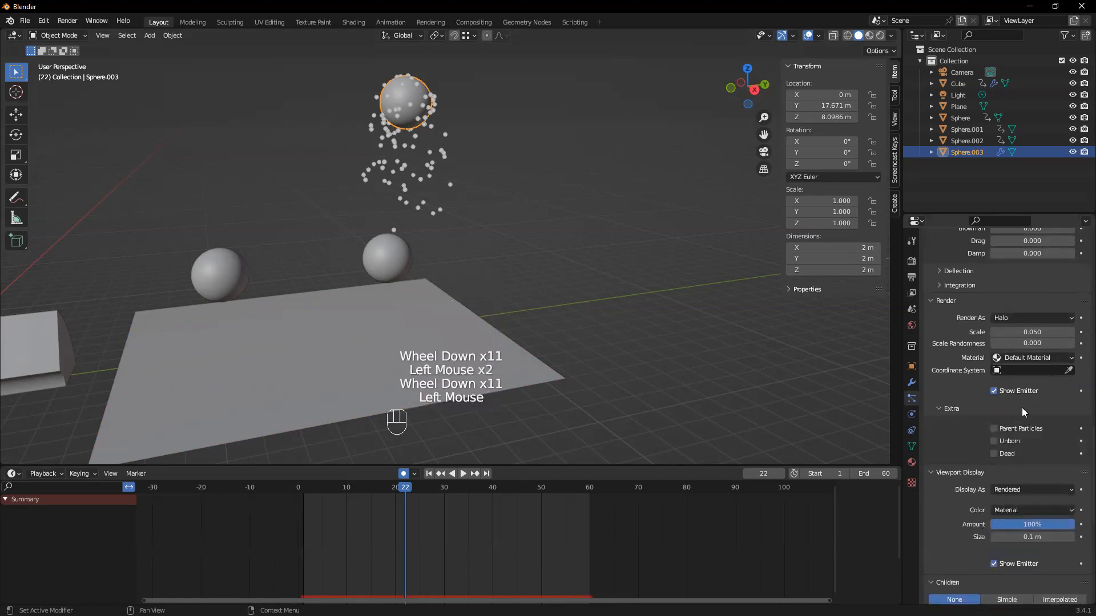
scroll(1021, 407, down, 5)
scroll(956, 438, down, 4)
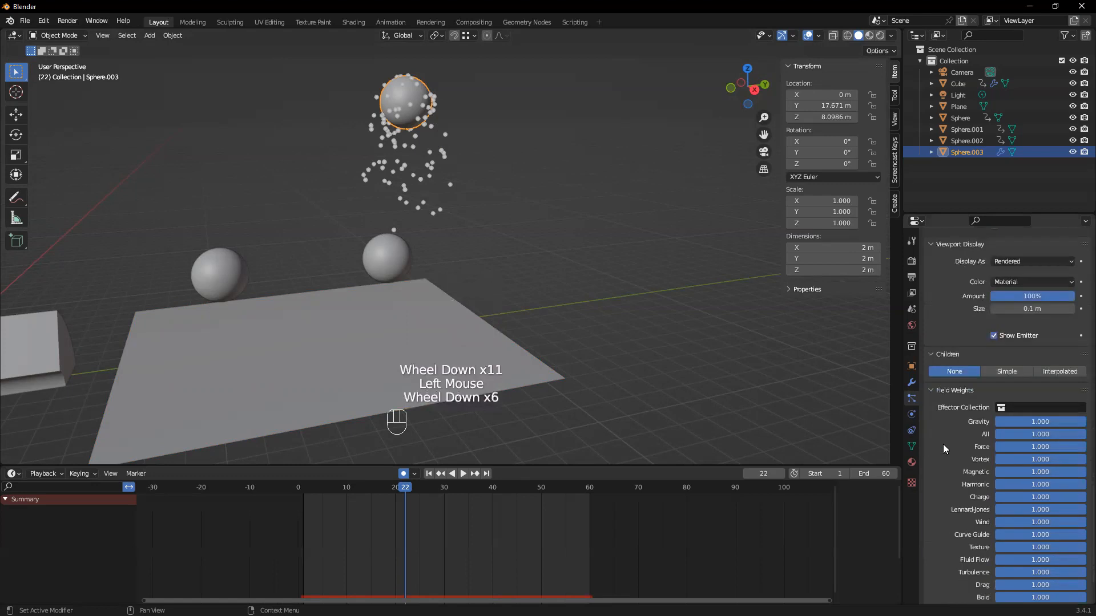
Go back to the Emission settings and review Source, Cache, Velocity and Physics in order
scroll(950, 427, up, 2)
scroll(949, 426, up, 13)
scroll(950, 427, up, 2)
scroll(979, 316, down, 2)
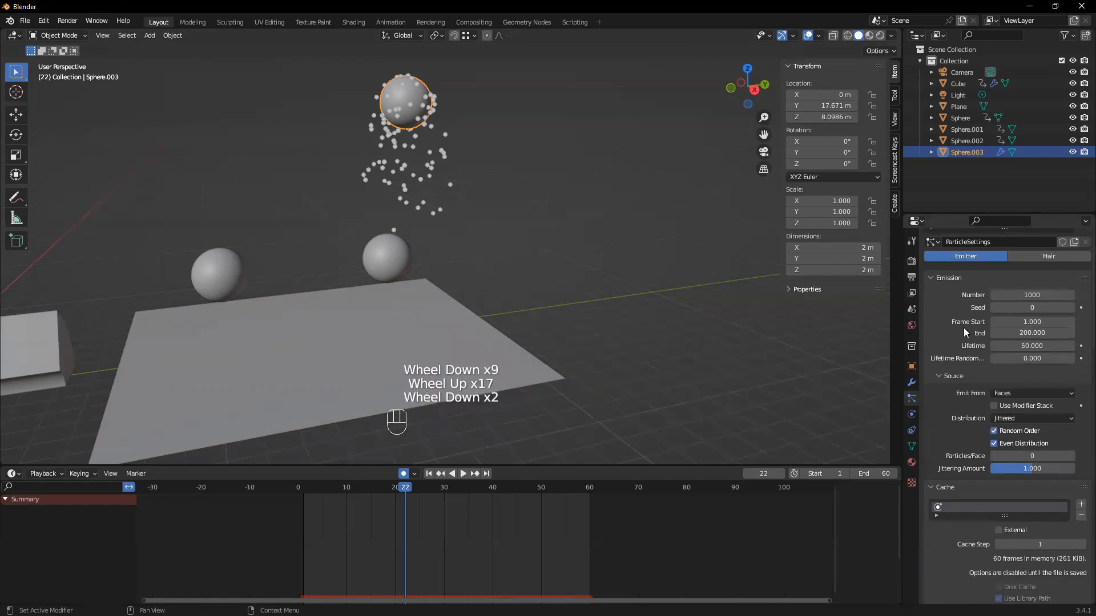
scroll(1010, 377, down, 1)
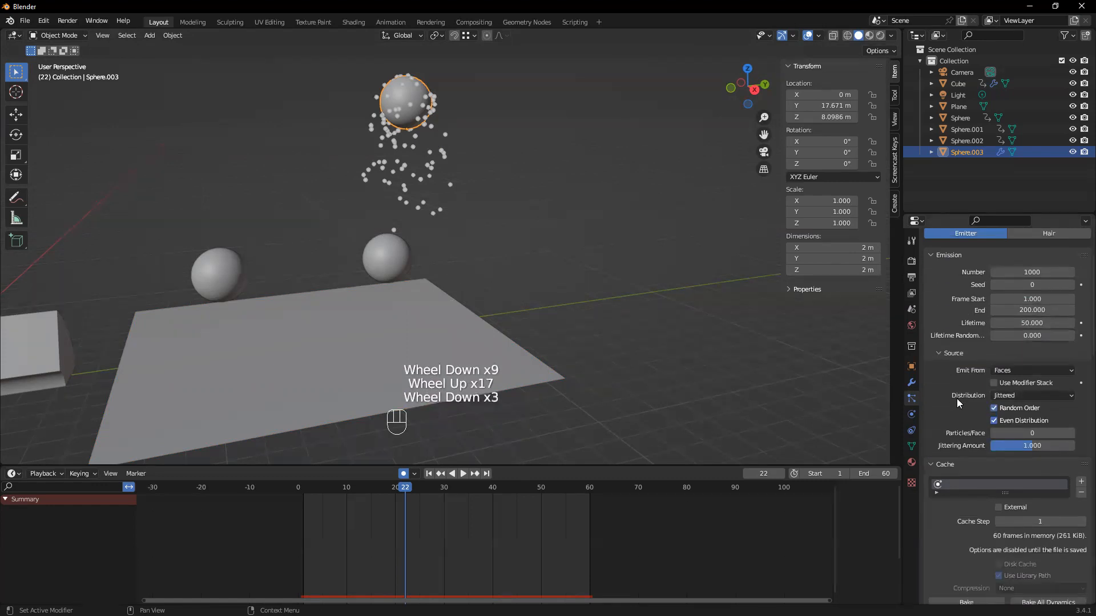
scroll(970, 388, down, 4)
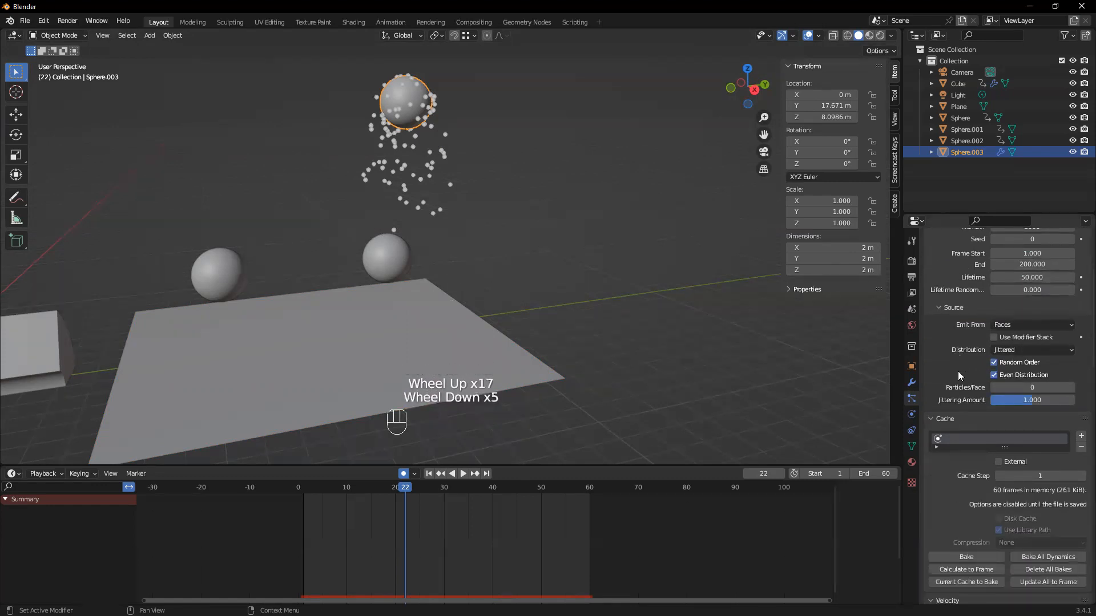
scroll(959, 374, down, 3)
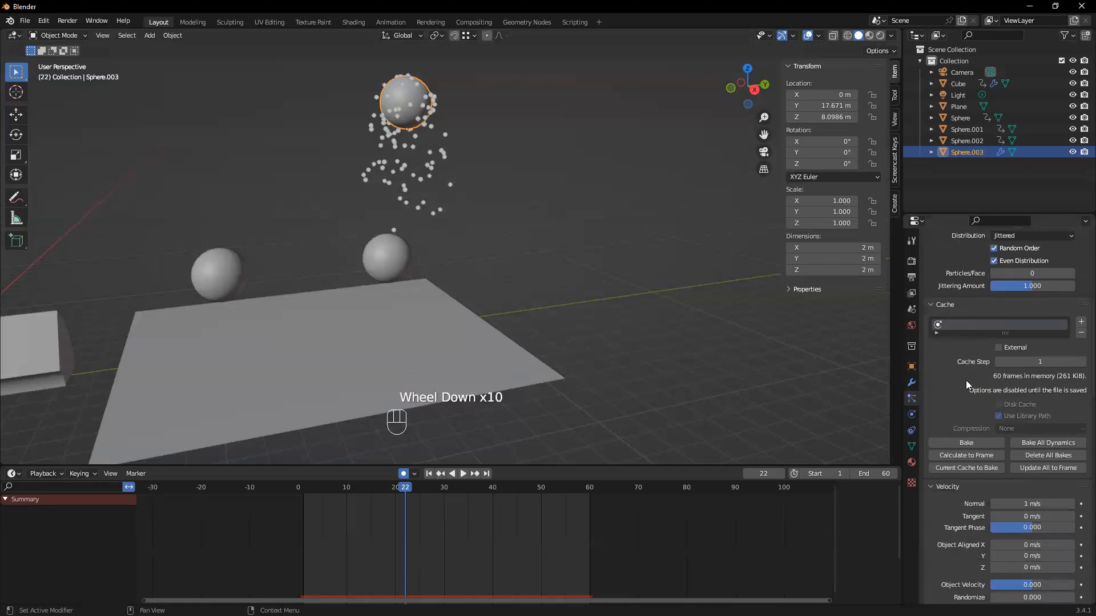
scroll(966, 385, down, 4)
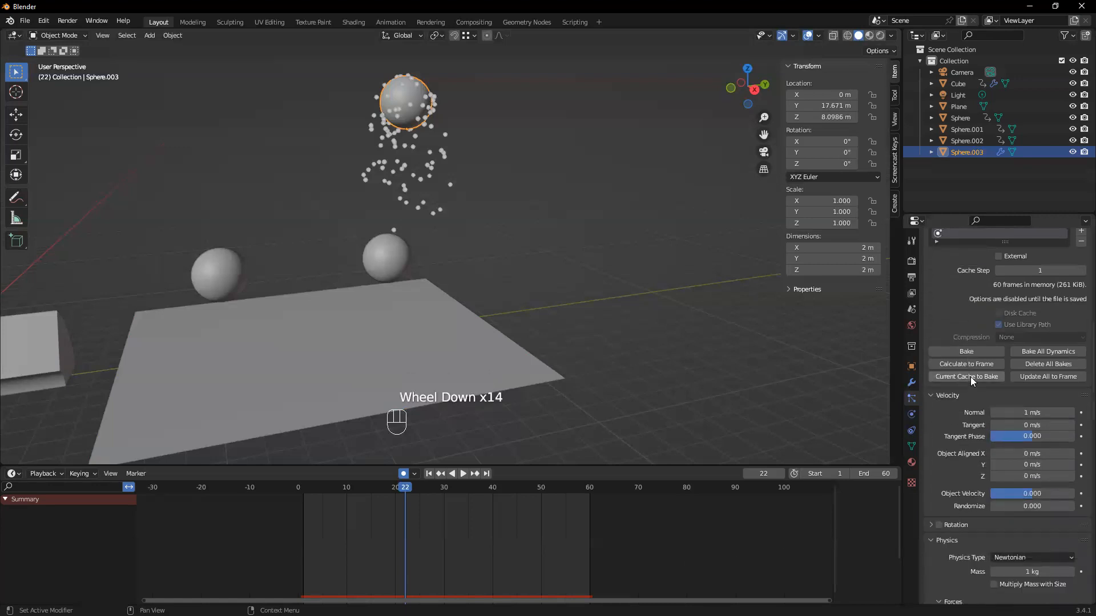
scroll(970, 377, down, 7)
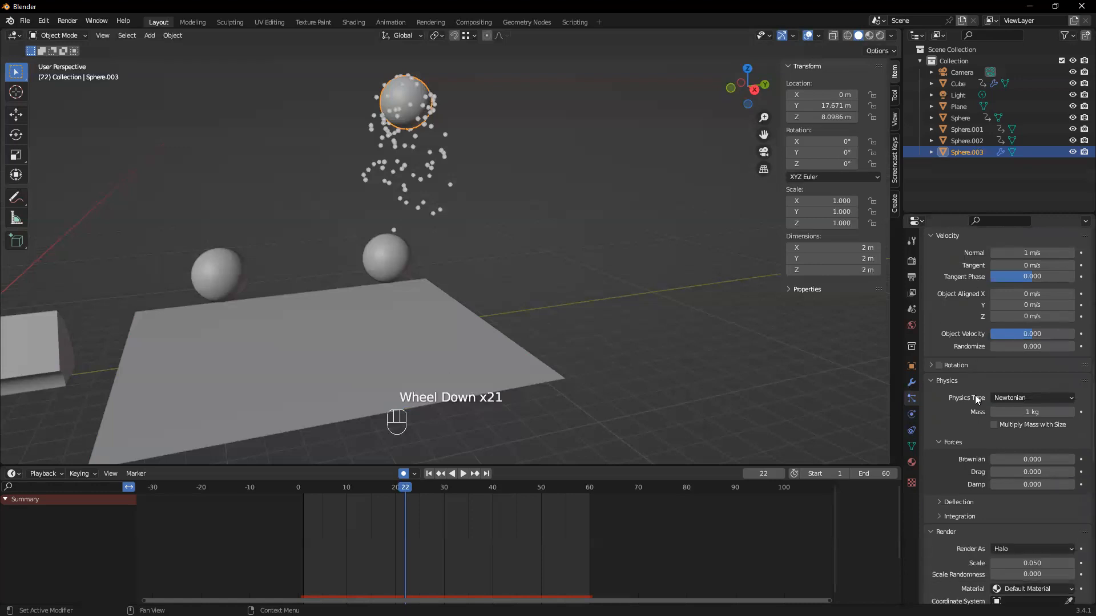
scroll(975, 395, down, 5)
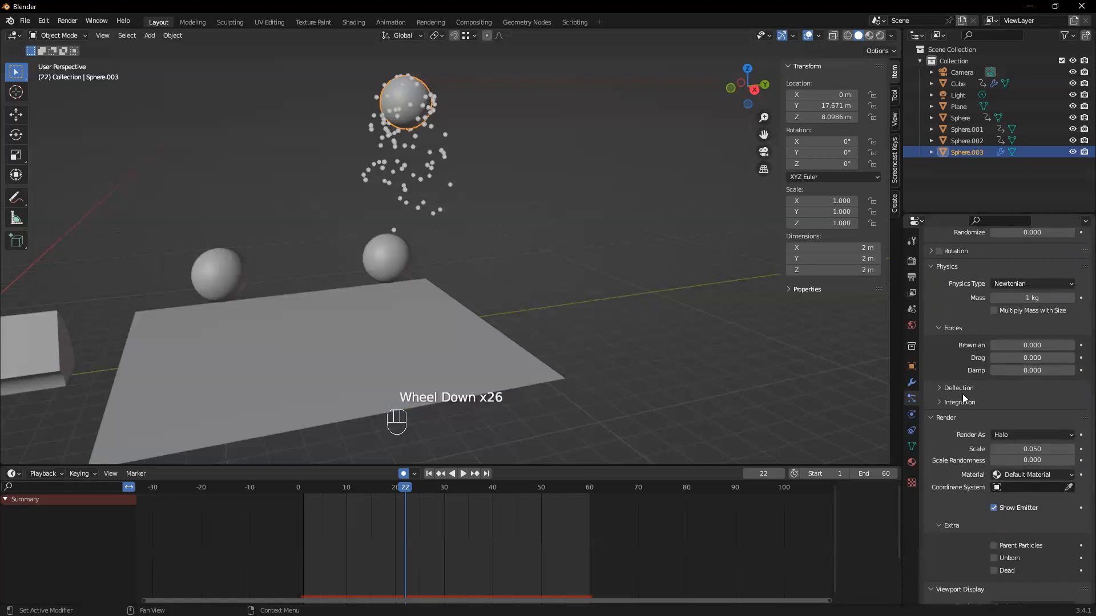
Recheck the Deflection and Integration subsections, and examine the Render, Viewport Display, Children and Field Weights settings
scroll(962, 398, down, 1)
click(943, 364)
click(942, 364)
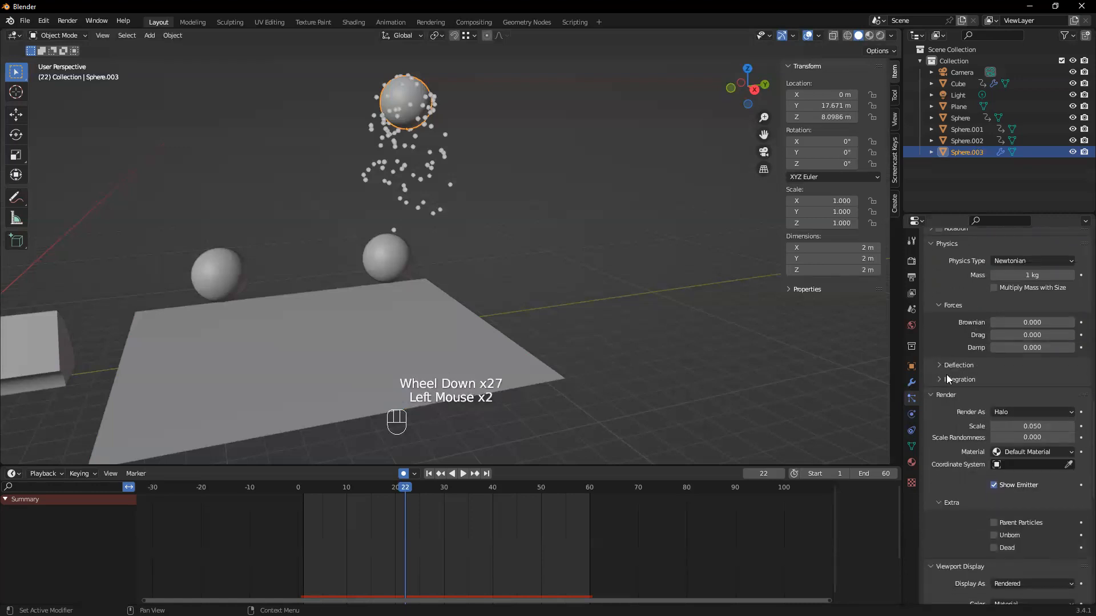
click(945, 379)
click(945, 379)
scroll(970, 400, down, 5)
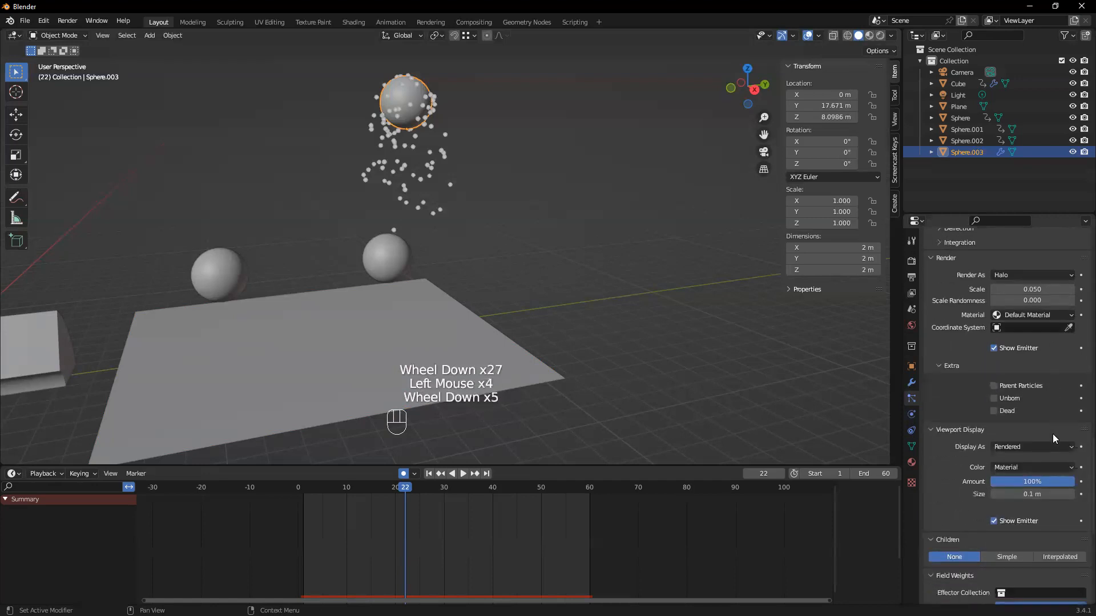
scroll(1020, 525, down, 5)
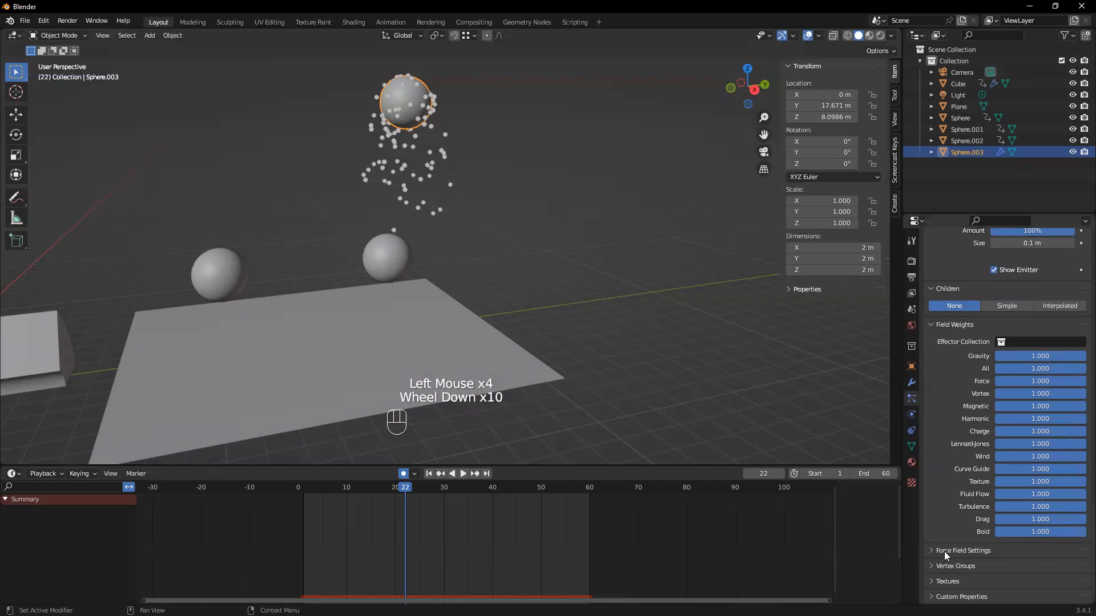
Expand the particle system's Force Field Settings and Vertex Groups sections and examine their options
click(935, 552)
scroll(935, 531, down, 4)
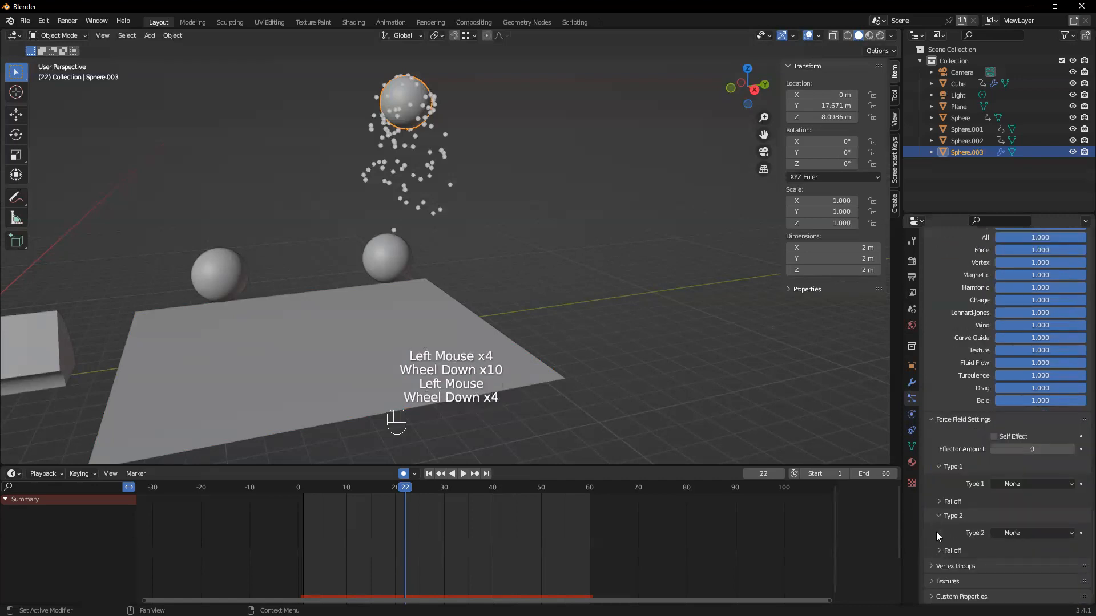
click(939, 564)
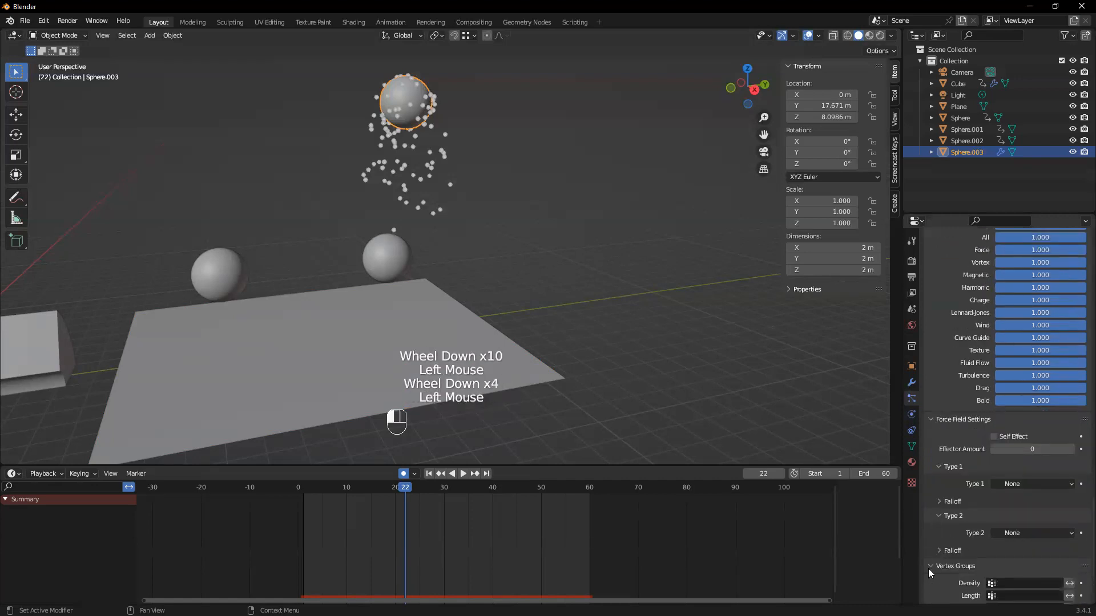
scroll(927, 568, down, 3)
Check the particle system's Textures section, collapse it and expand Custom Properties
click(929, 573)
scroll(940, 539, down, 3)
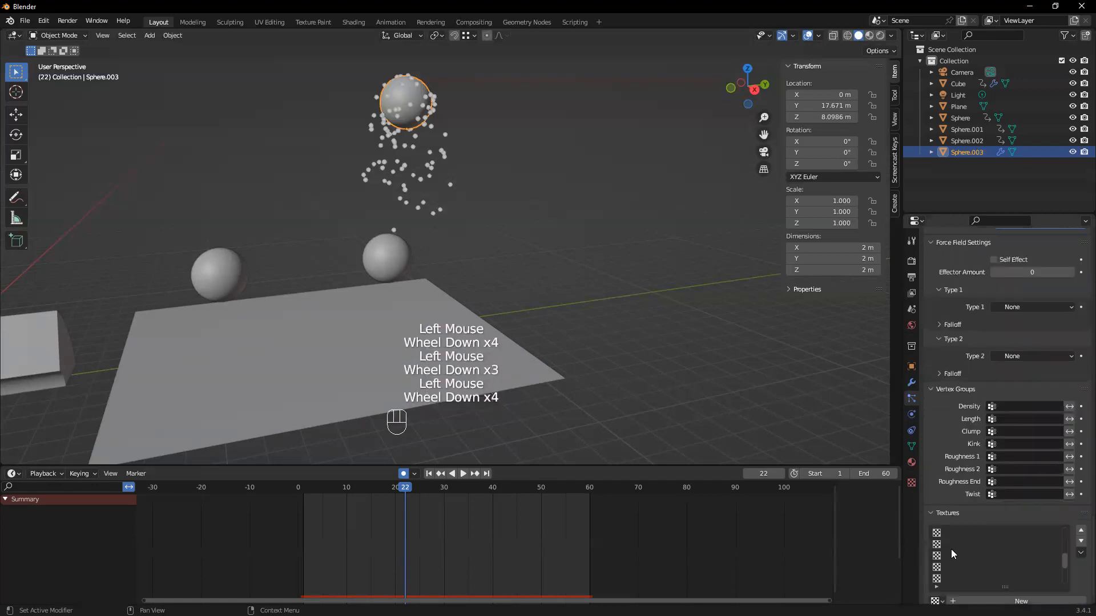
click(937, 523)
click(934, 512)
scroll(946, 579, down, 2)
click(945, 596)
scroll(943, 545, down, 1)
scroll(954, 568, down, 2)
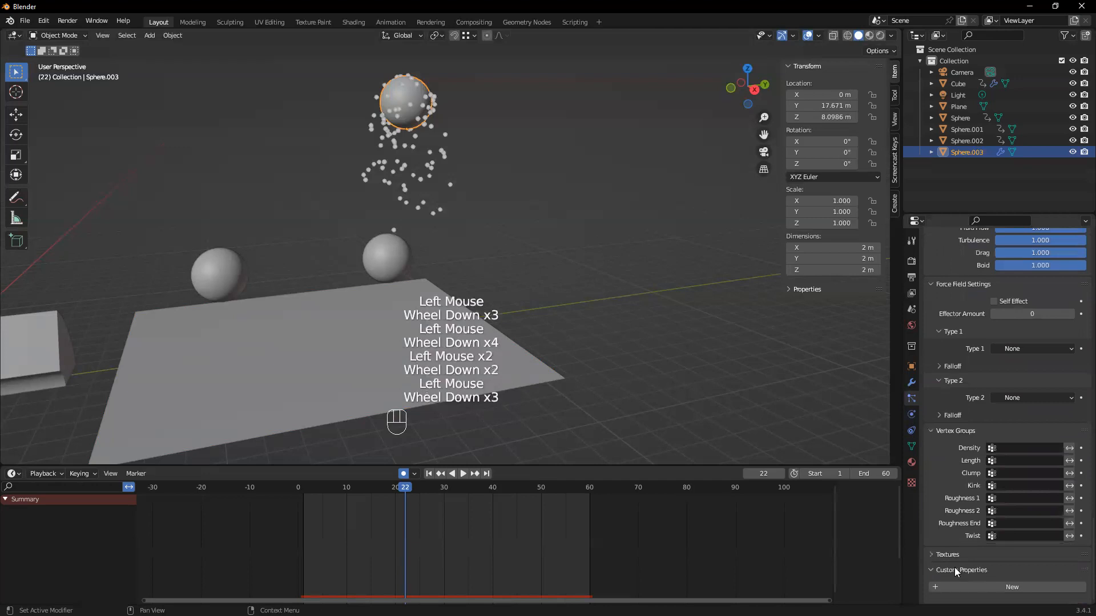
Switch the particle system's type to Hair and back to Emitter
scroll(954, 567, up, 12)
scroll(954, 567, up, 5)
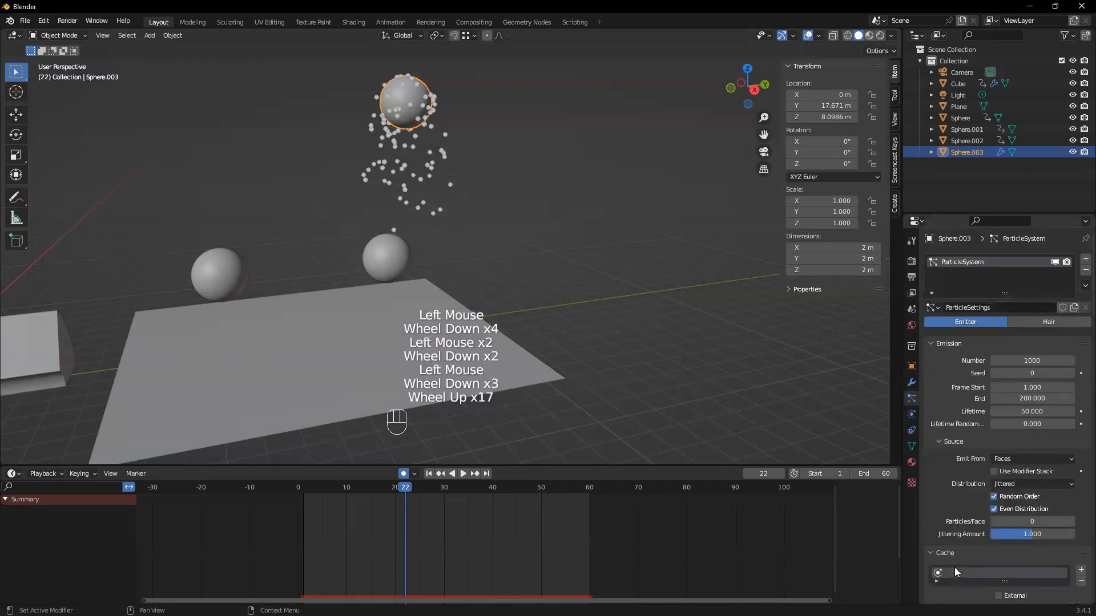
click(1041, 324)
click(966, 323)
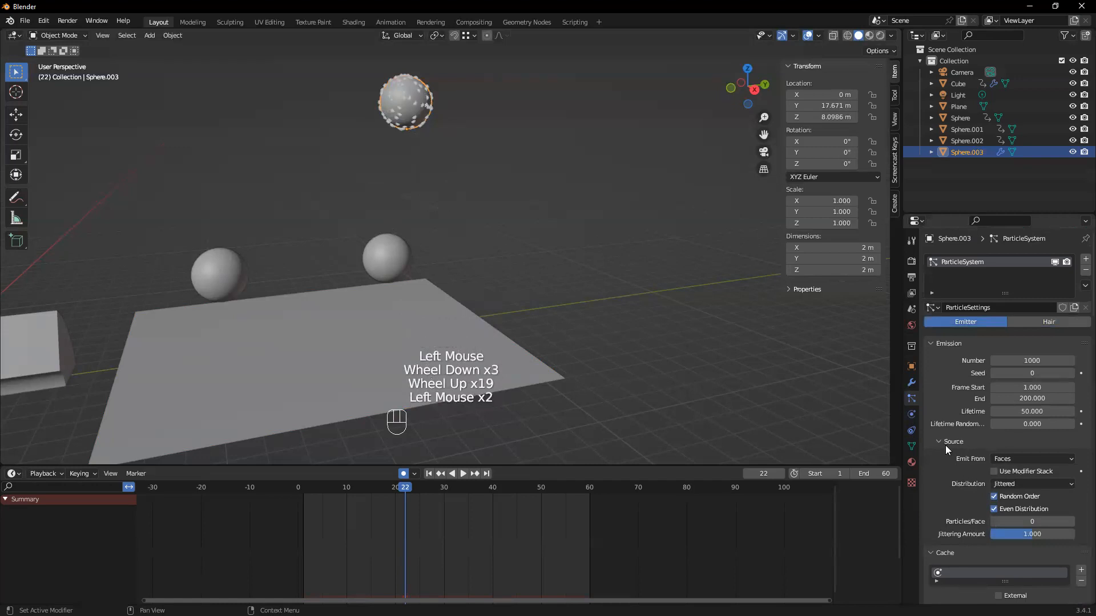
Check the Emit From and Distribution options under Source, keeping Distribution set to Jittered
scroll(945, 446, down, 1)
click(1012, 389)
click(1022, 416)
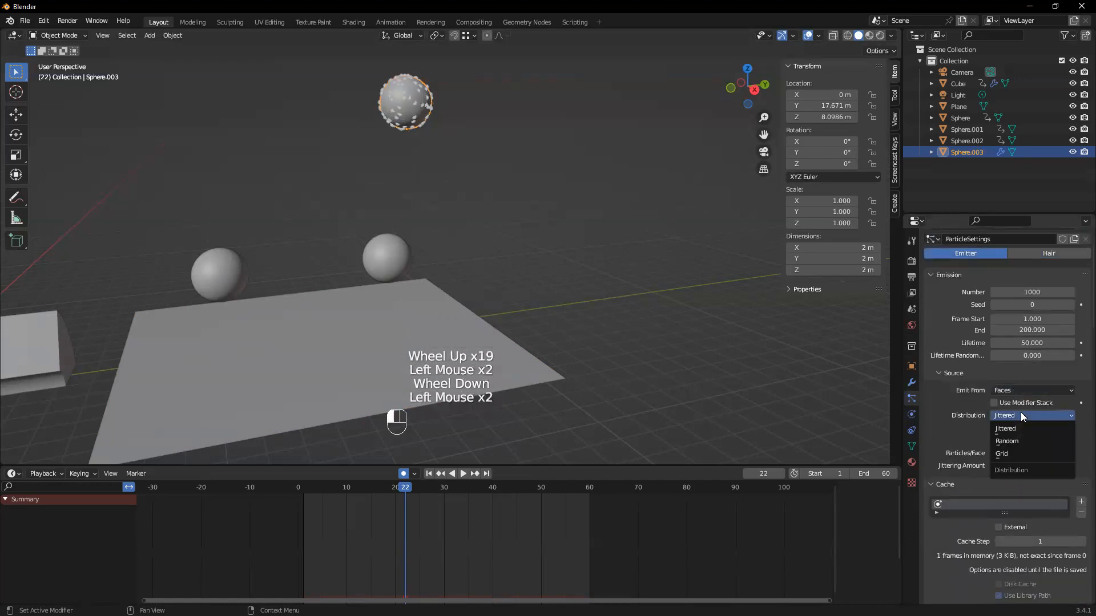
click(1021, 429)
Review the Cache and Velocity settings down to the Rotation section
scroll(1064, 462, down, 5)
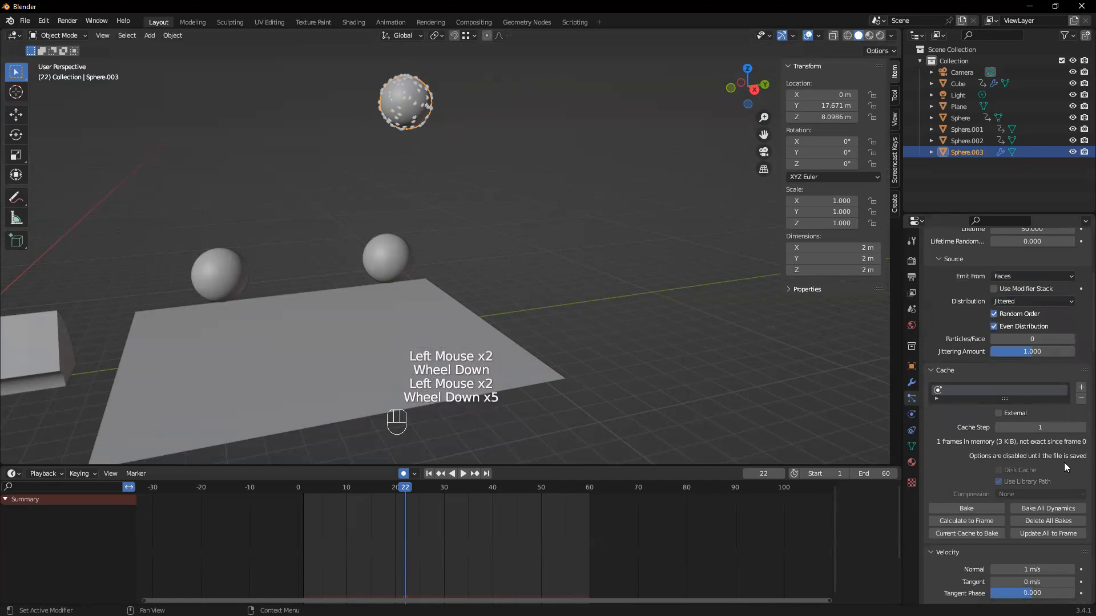
scroll(1064, 462, down, 7)
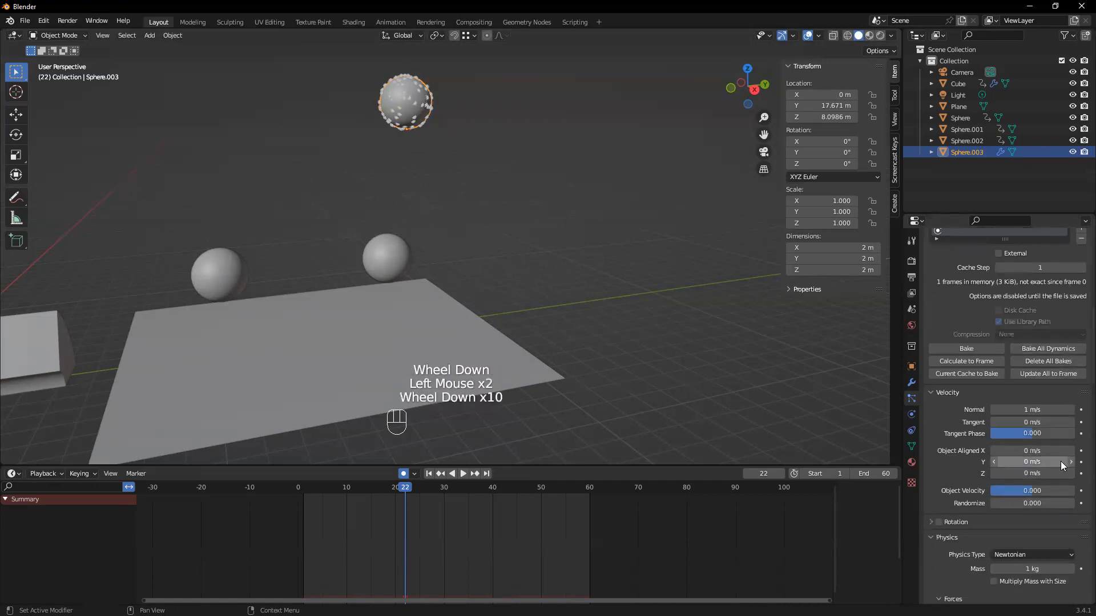
right_click(1051, 460)
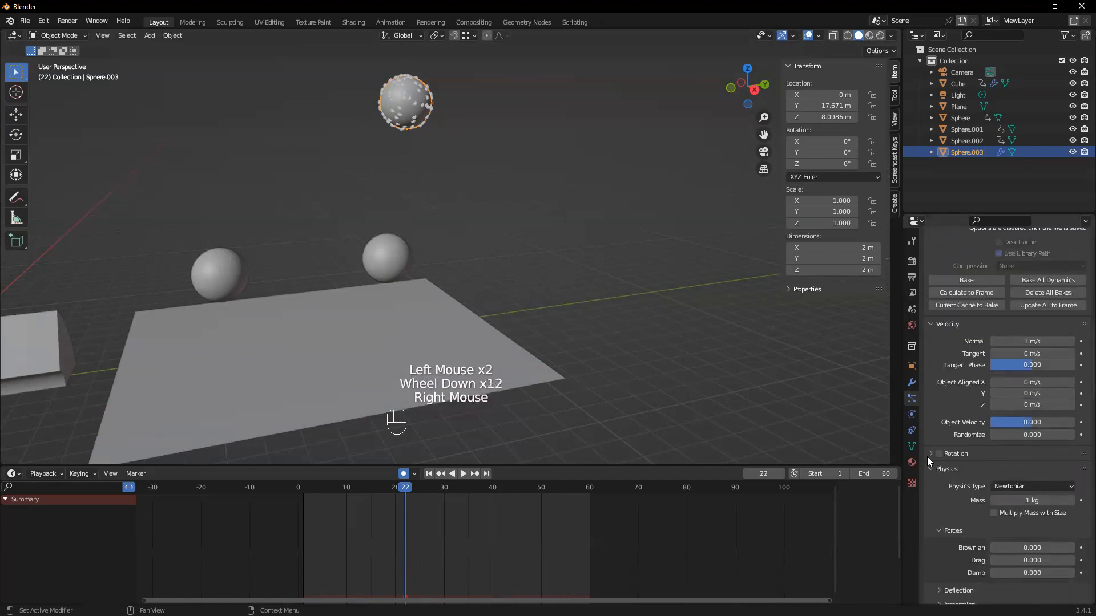
Expand the particle system's Rotation, Angular Velocity and Deflection sections to examine their settings
click(927, 457)
click(926, 456)
click(927, 457)
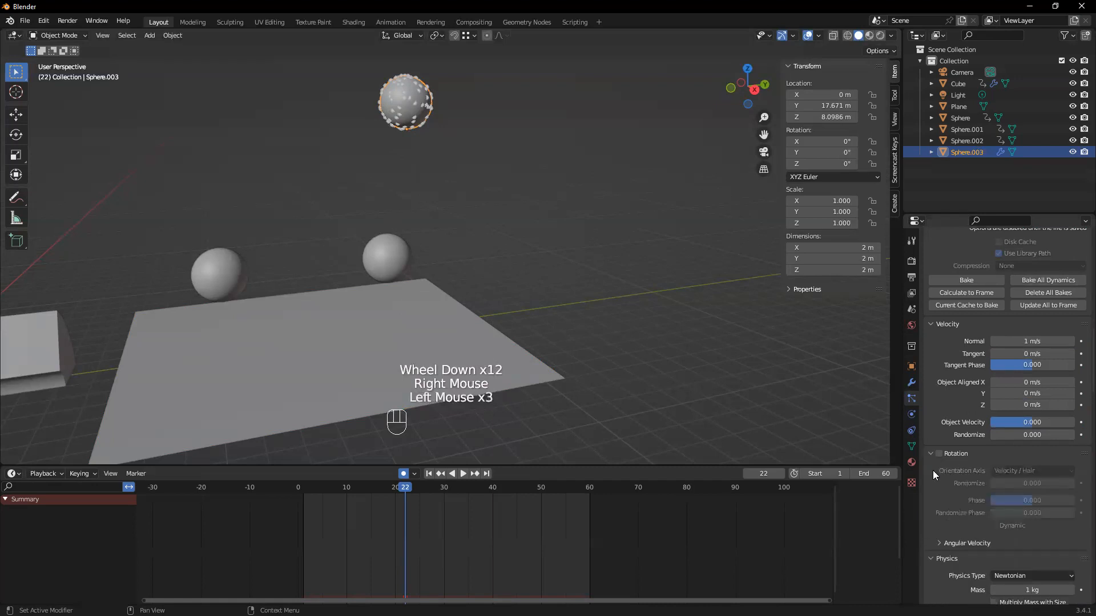
click(940, 540)
scroll(935, 538, down, 3)
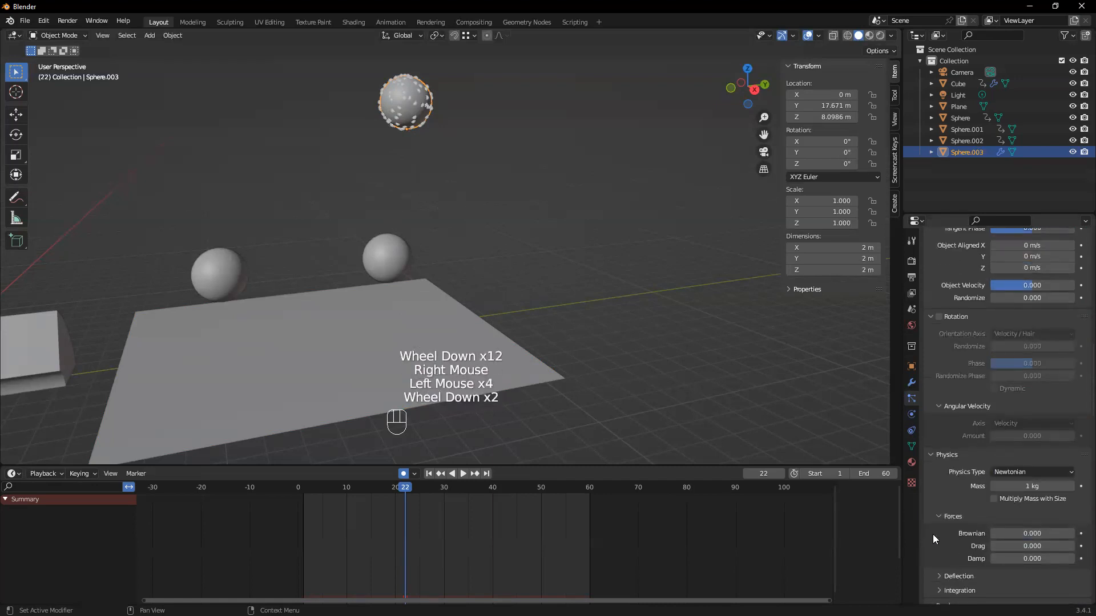
scroll(933, 514, down, 2)
click(938, 506)
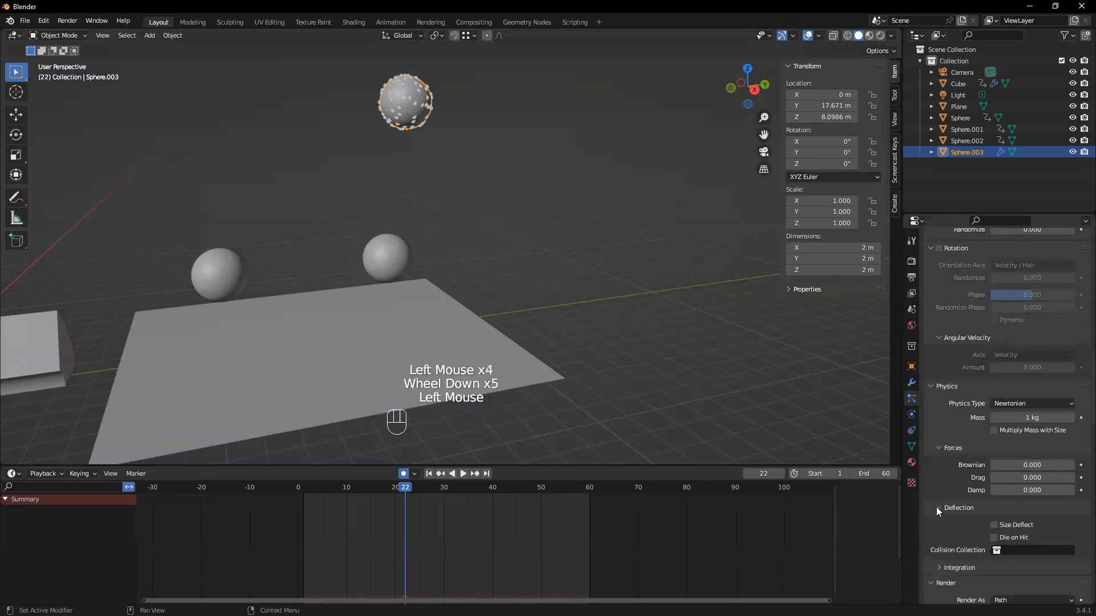
Try Collection as the Deflection collision collection, play the animation briefly and clear the field again
scroll(935, 506, down, 1)
scroll(930, 512, down, 1)
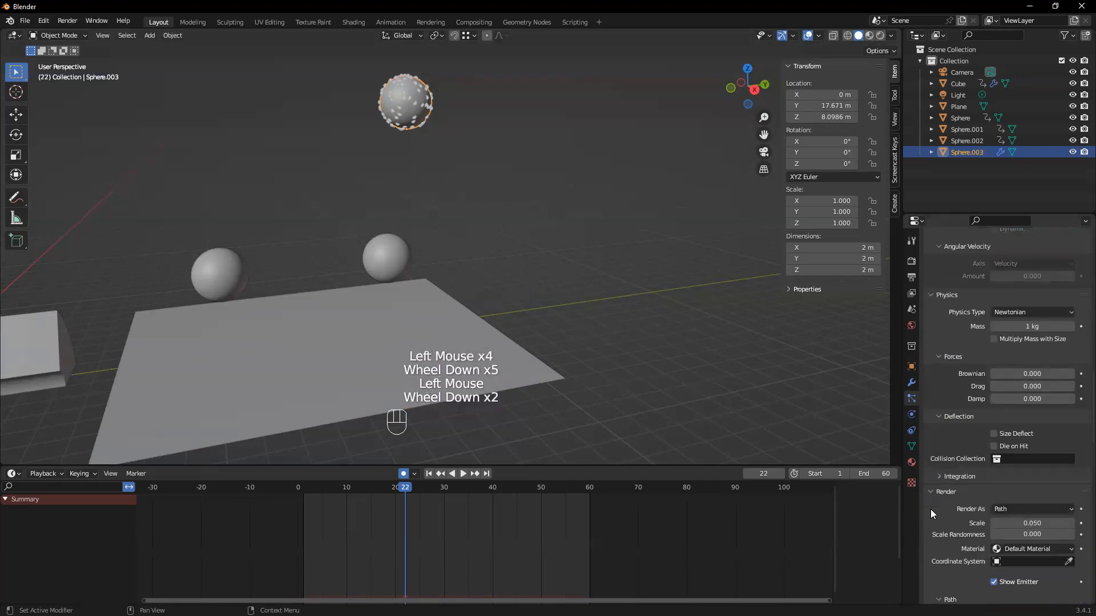
click(1004, 462)
click(992, 480)
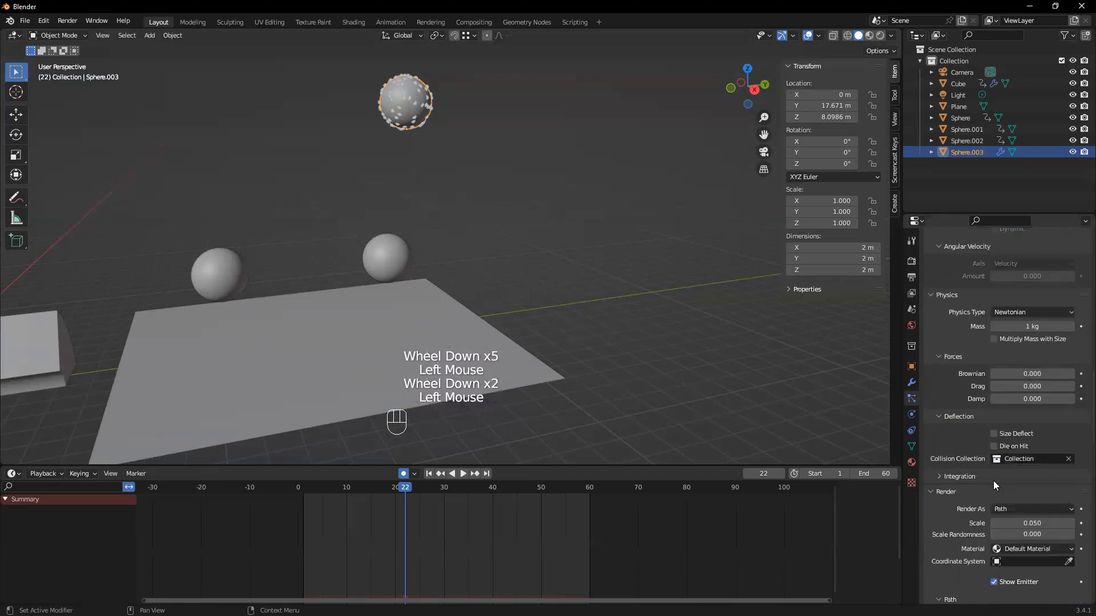
key(space)
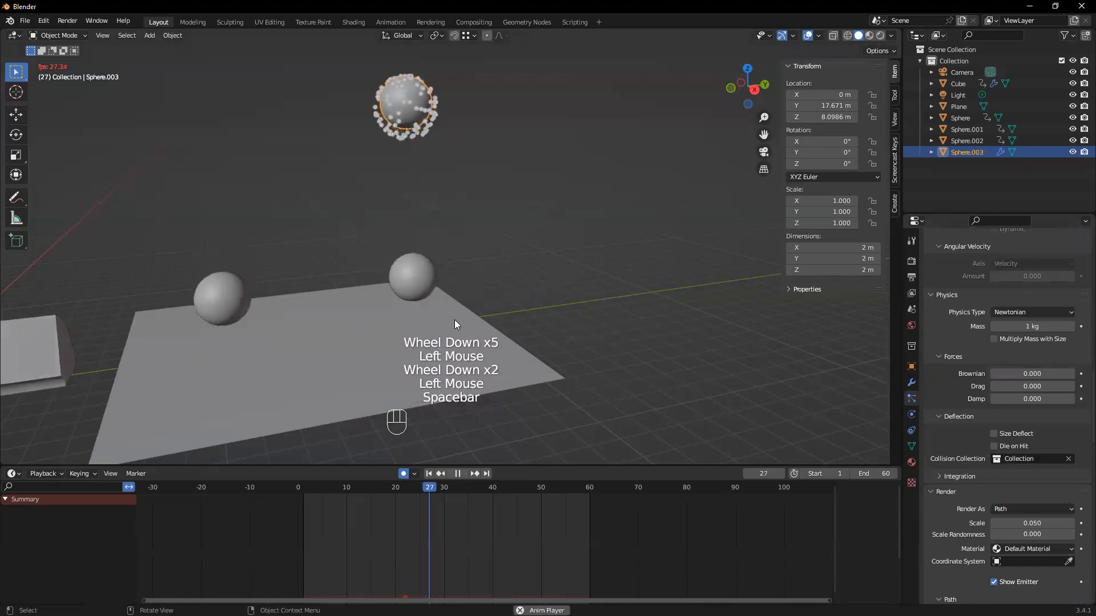
key(space)
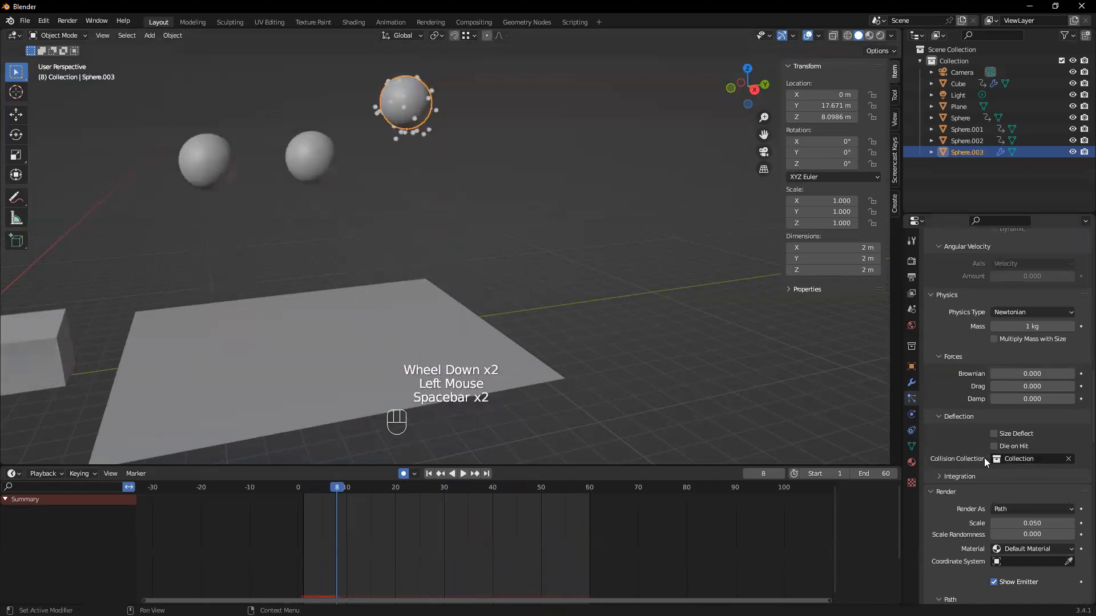
click(1066, 461)
Check the Render As options under Render and expand the Timing section to examine its settings
scroll(1022, 468, down, 1)
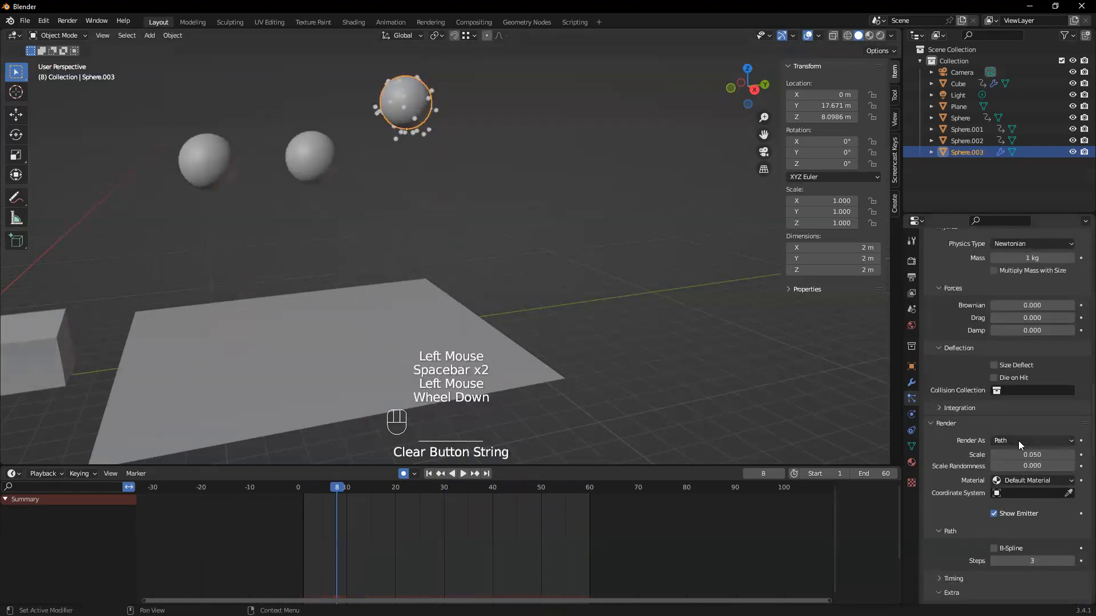
click(1019, 440)
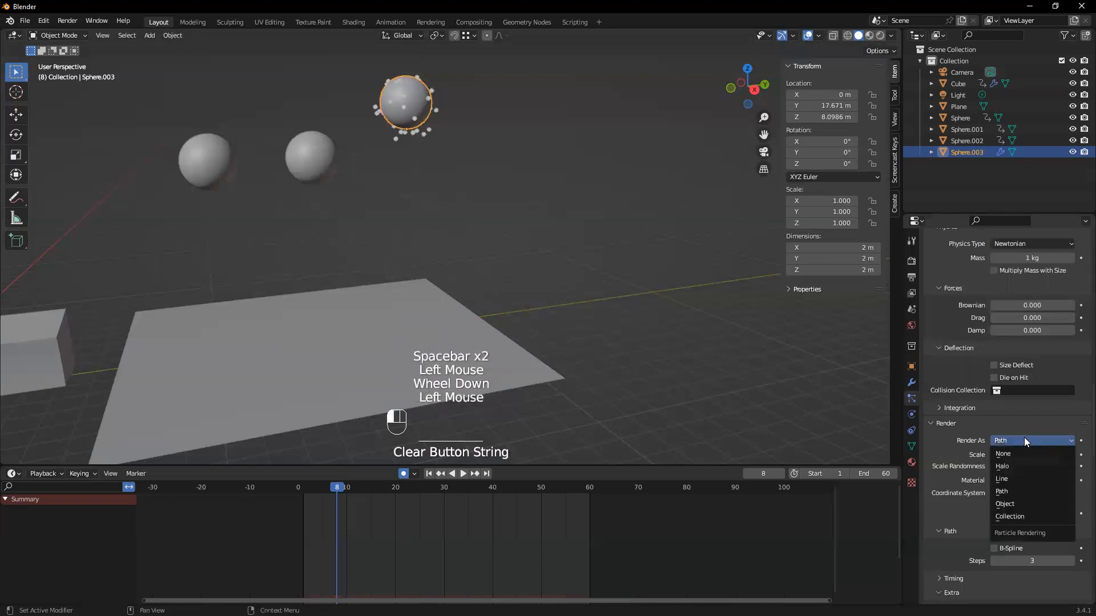
scroll(1023, 445, down, 2)
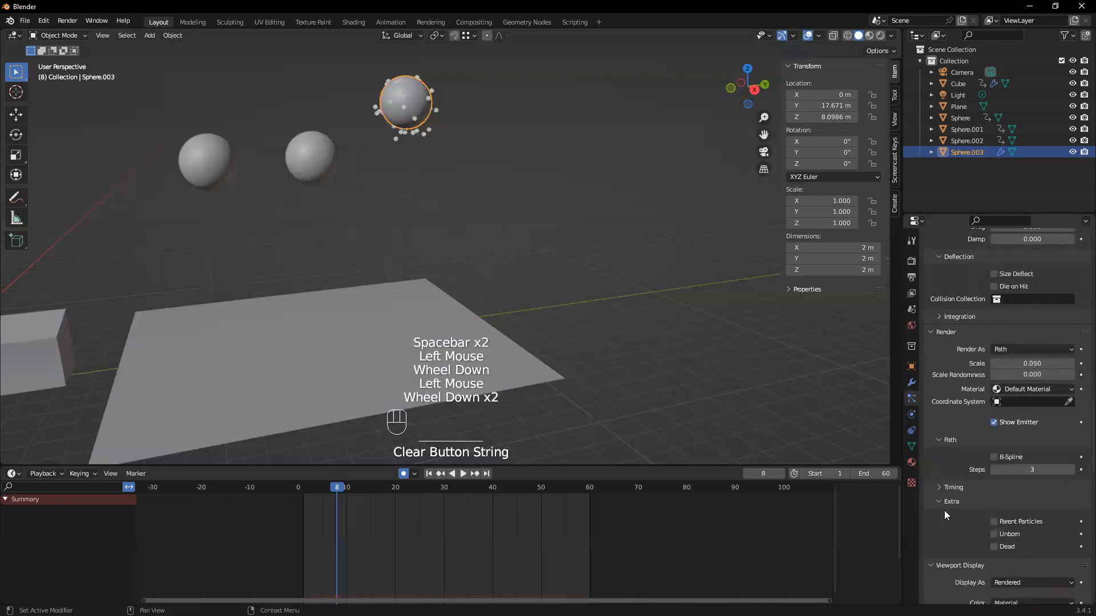
click(936, 490)
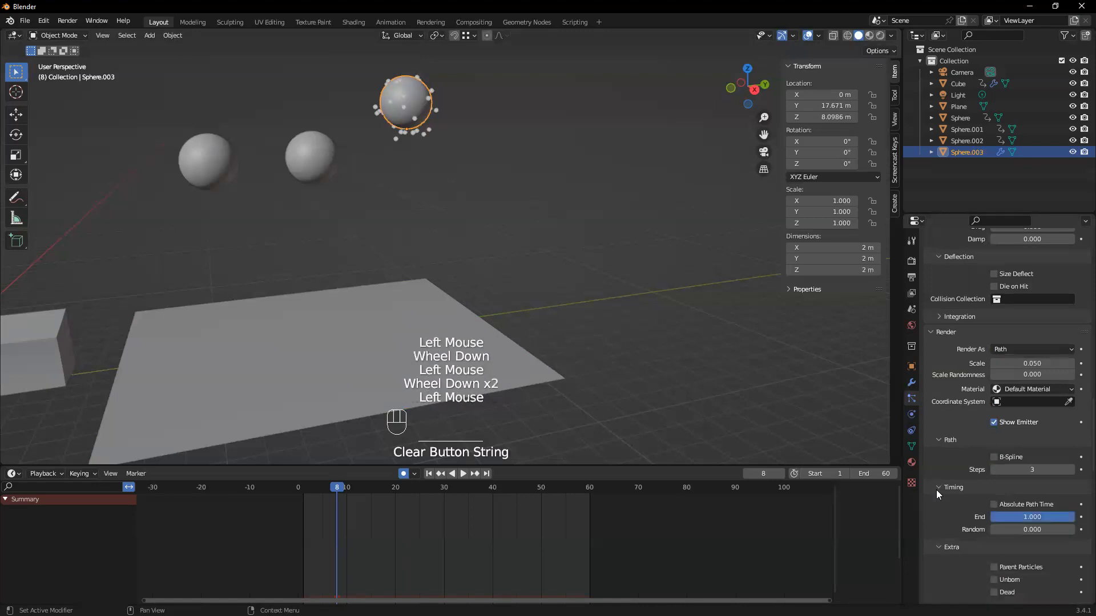
scroll(936, 490, down, 1)
scroll(936, 490, down, 3)
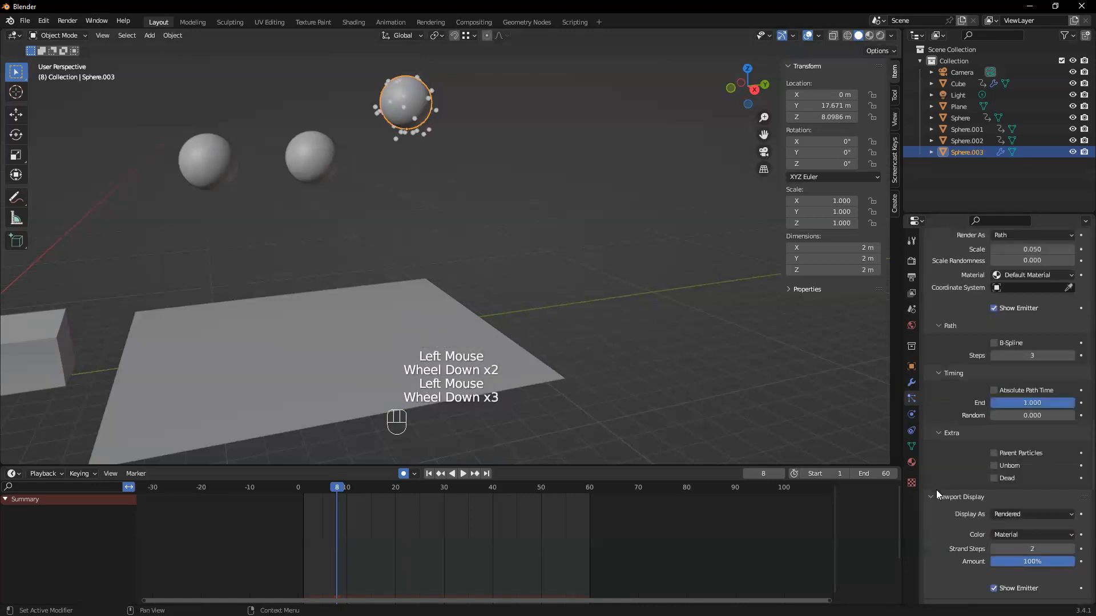
Review the Viewport Display, Children, Field Weights, Force Field and Vertex Groups settings, expanding both Falloff sections, and return to Emission
scroll(936, 490, down, 3)
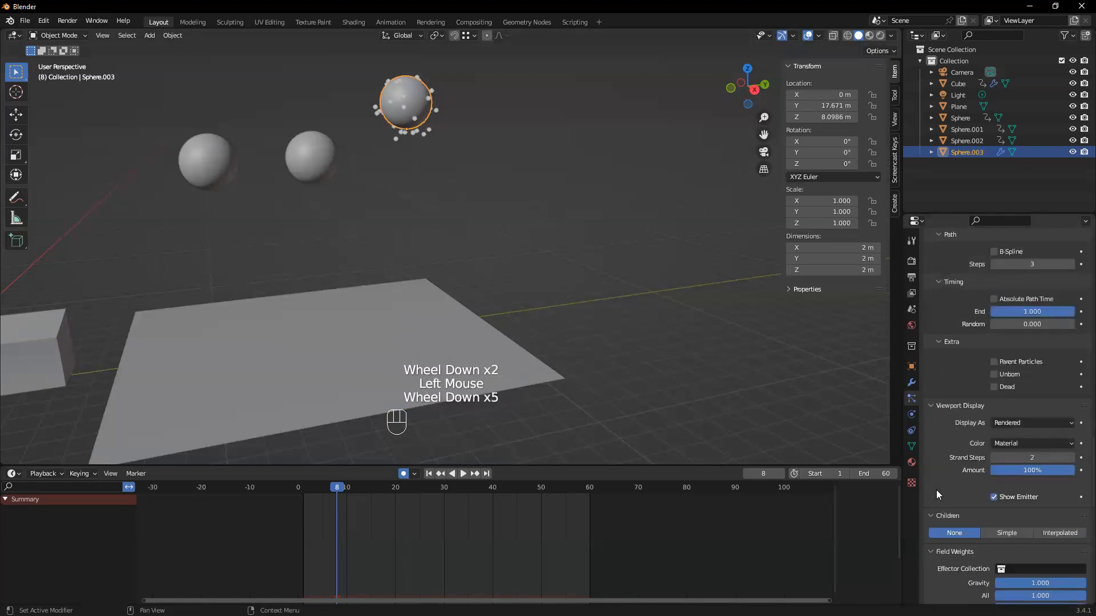
scroll(936, 491, down, 3)
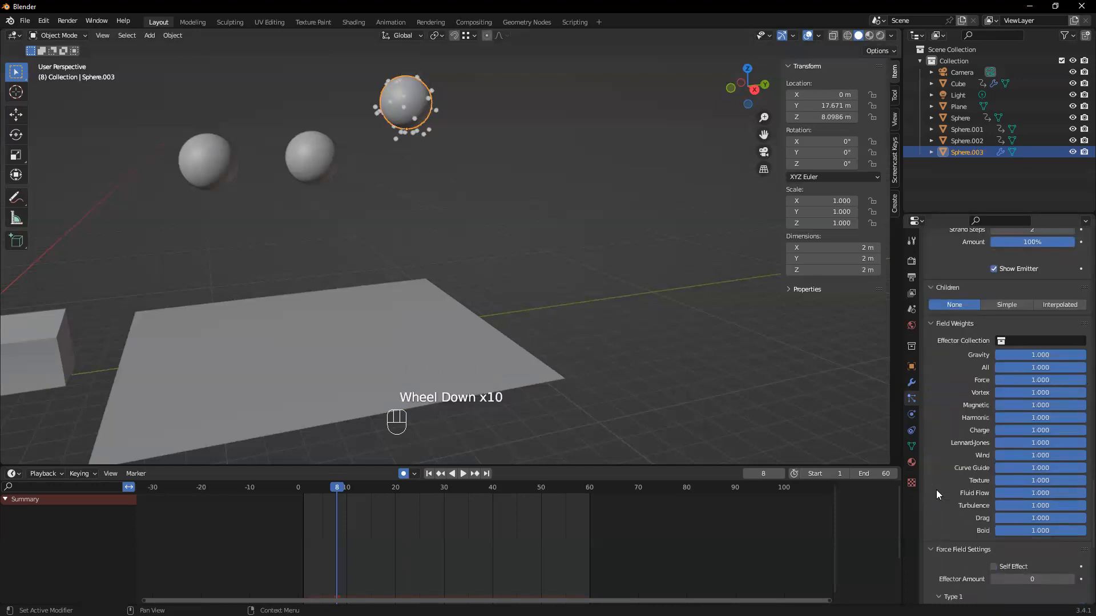
scroll(936, 490, down, 2)
scroll(935, 490, down, 1)
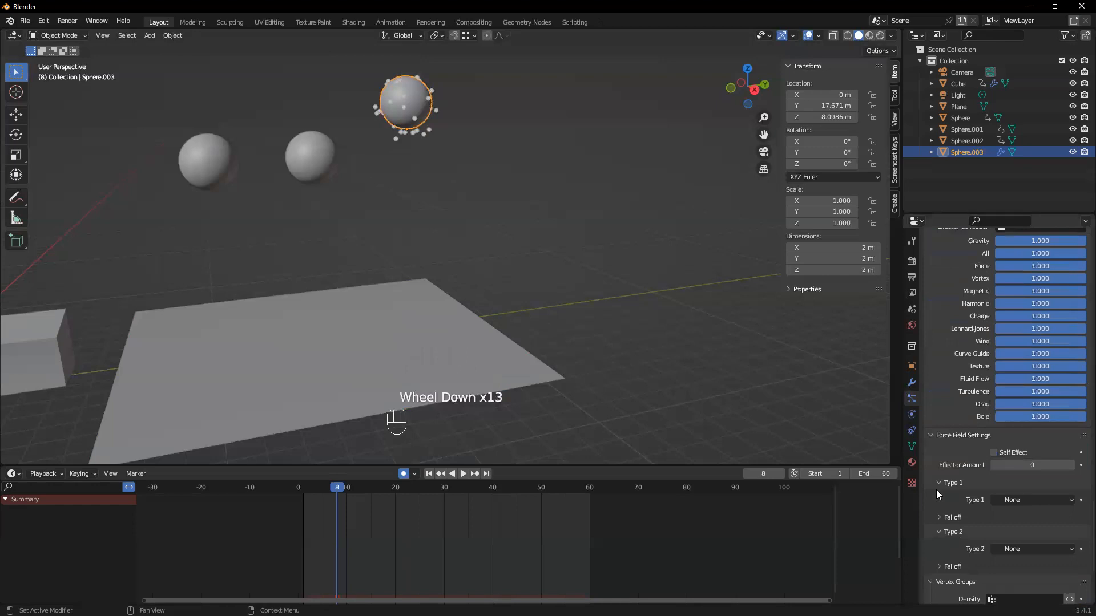
scroll(936, 490, down, 1)
click(938, 449)
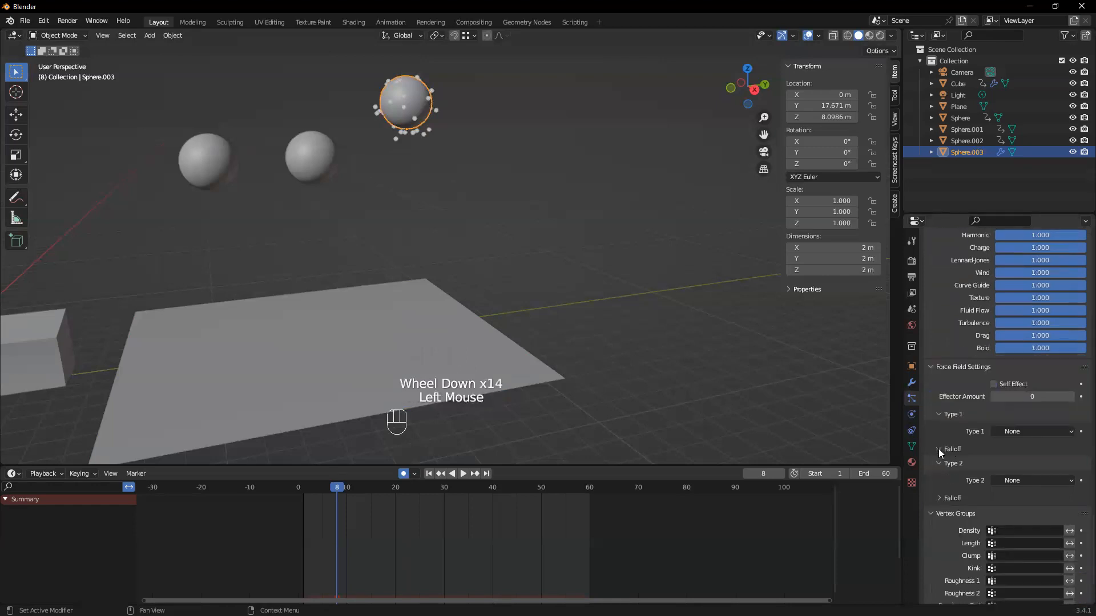
scroll(937, 451, down, 1)
click(944, 415)
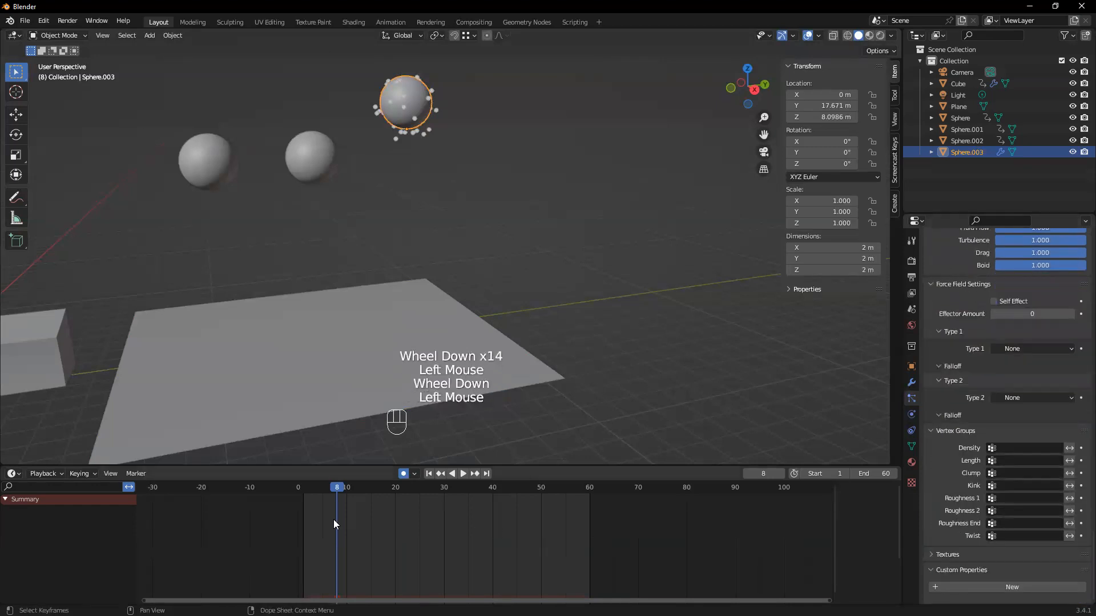
scroll(1052, 431, down, 1)
scroll(1051, 431, down, 1)
scroll(944, 552, up, 14)
scroll(947, 551, up, 12)
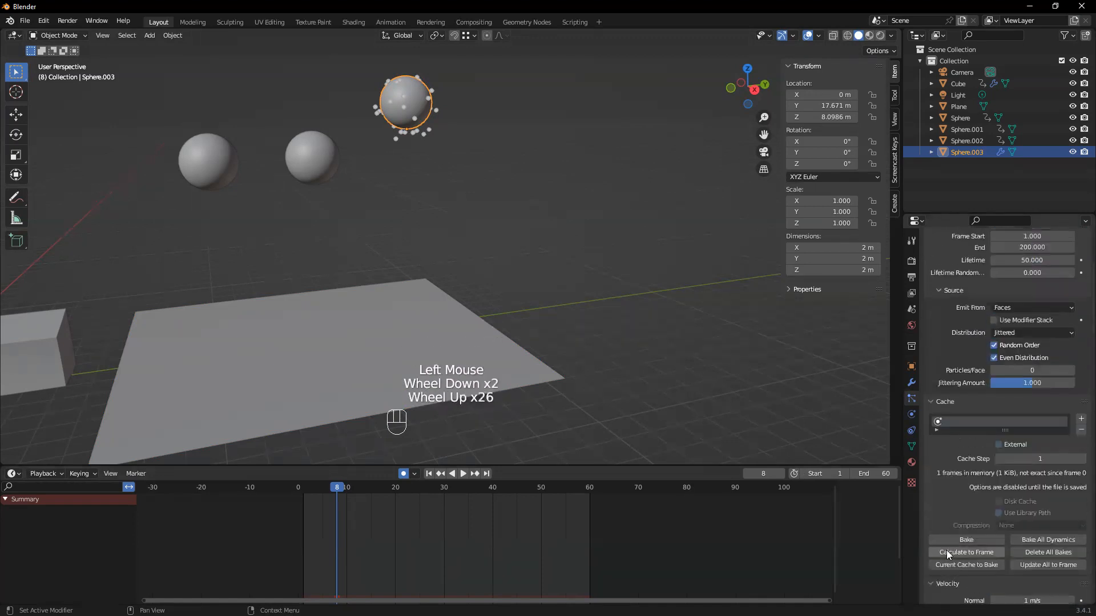
scroll(946, 550, up, 4)
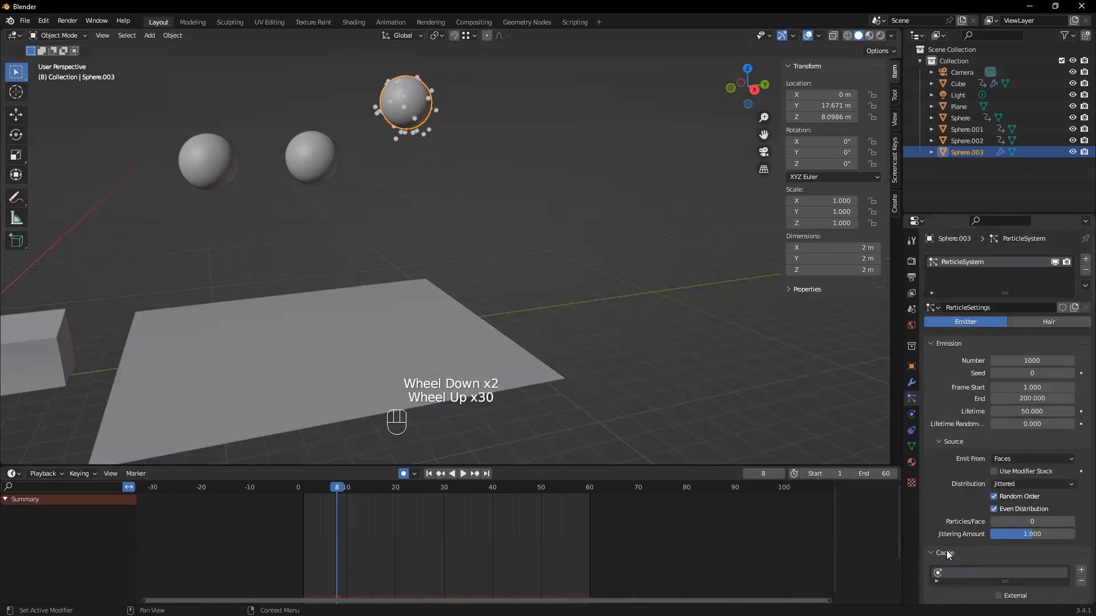
Add Collision physics to the plane and play the animation to test the falling particles
click(305, 339)
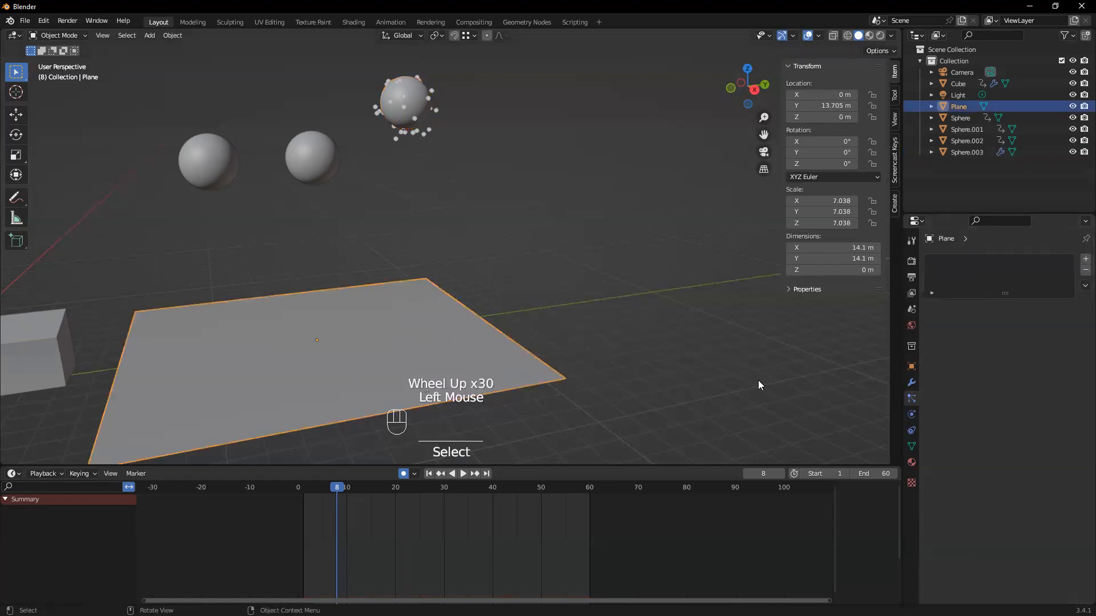
click(912, 414)
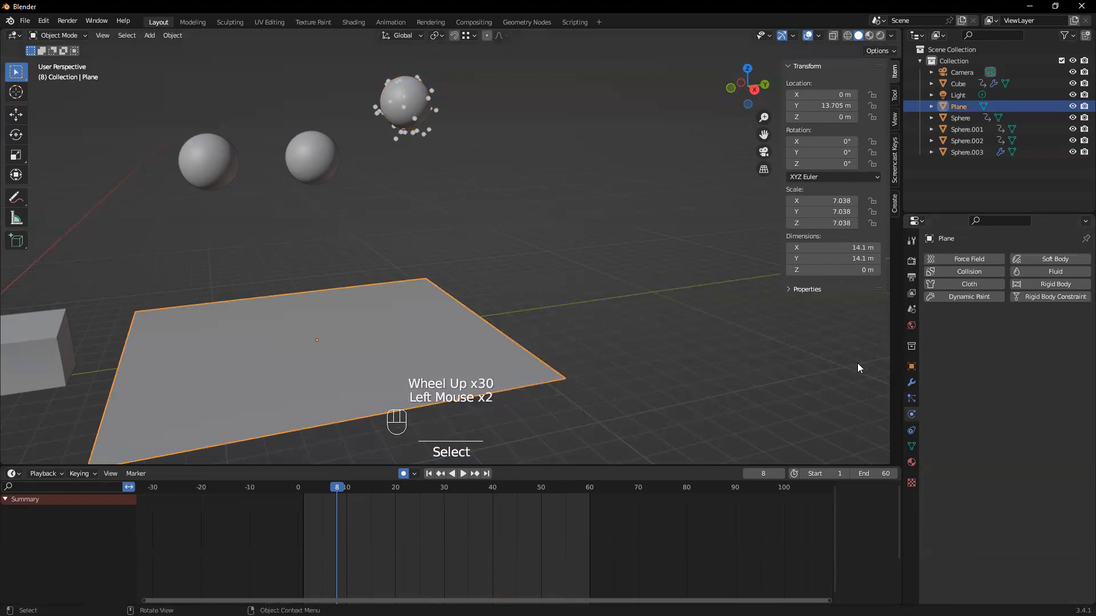
click(976, 273)
click(420, 359)
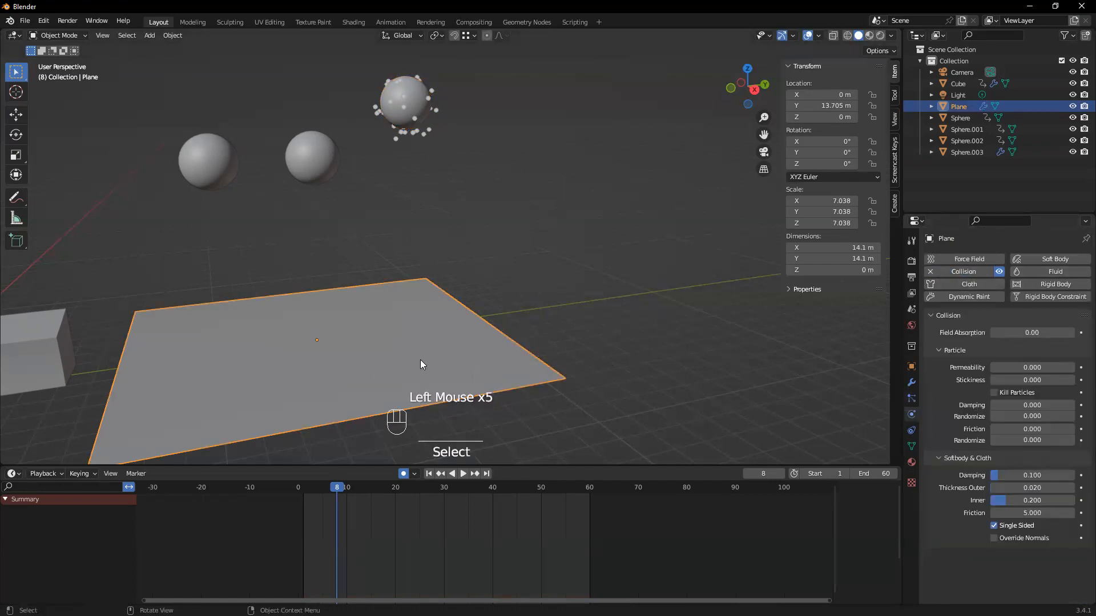
key(space)
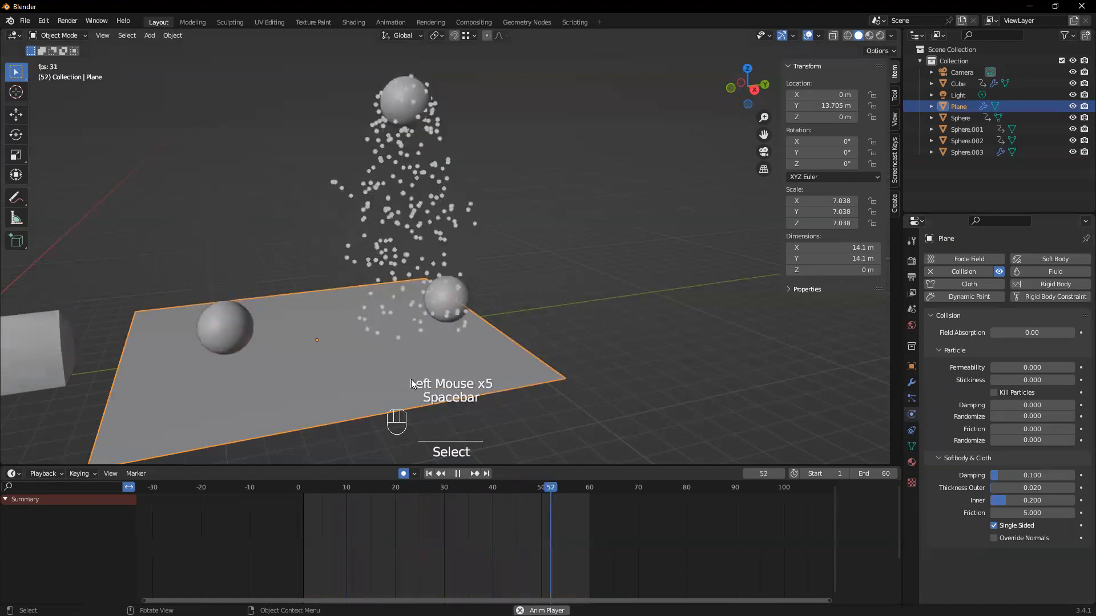
key(space)
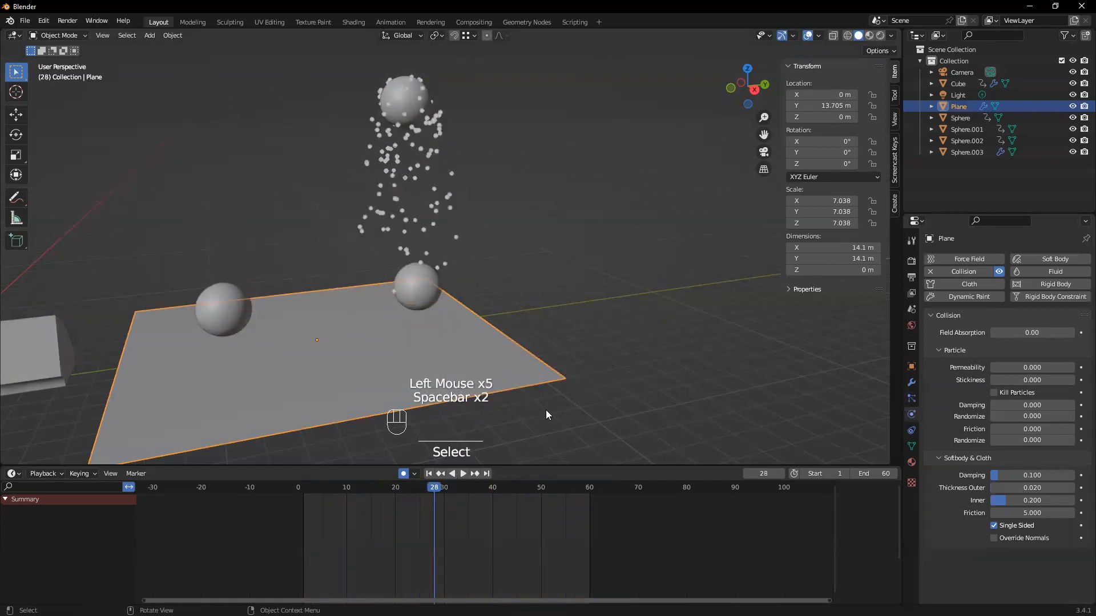
Check the plane's modifier and particle settings, and remove the Collision physics from the particle-emitting sphere
click(909, 383)
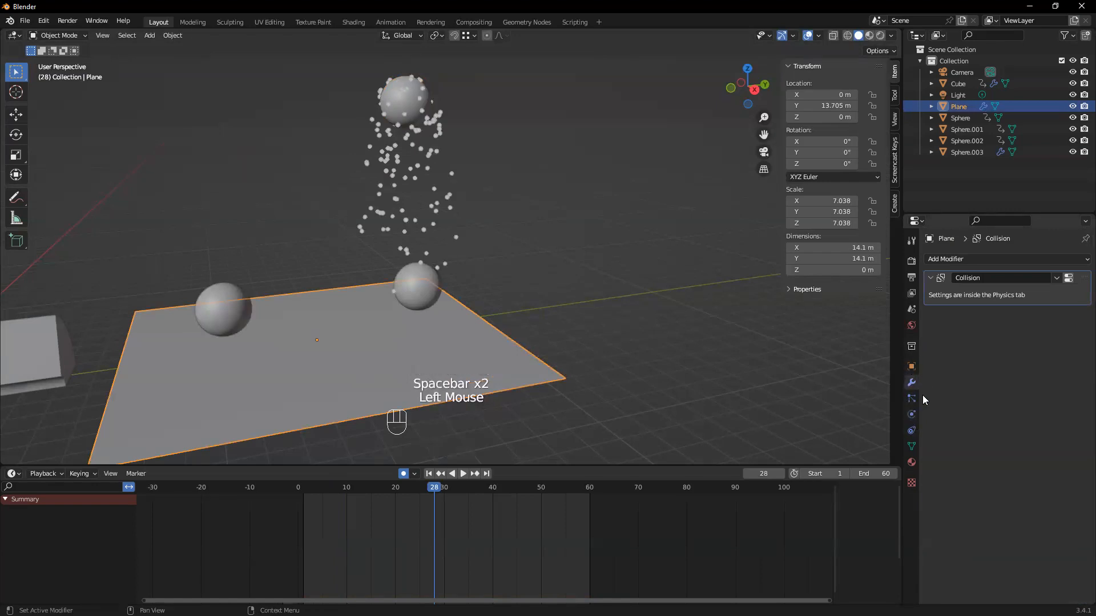
click(911, 397)
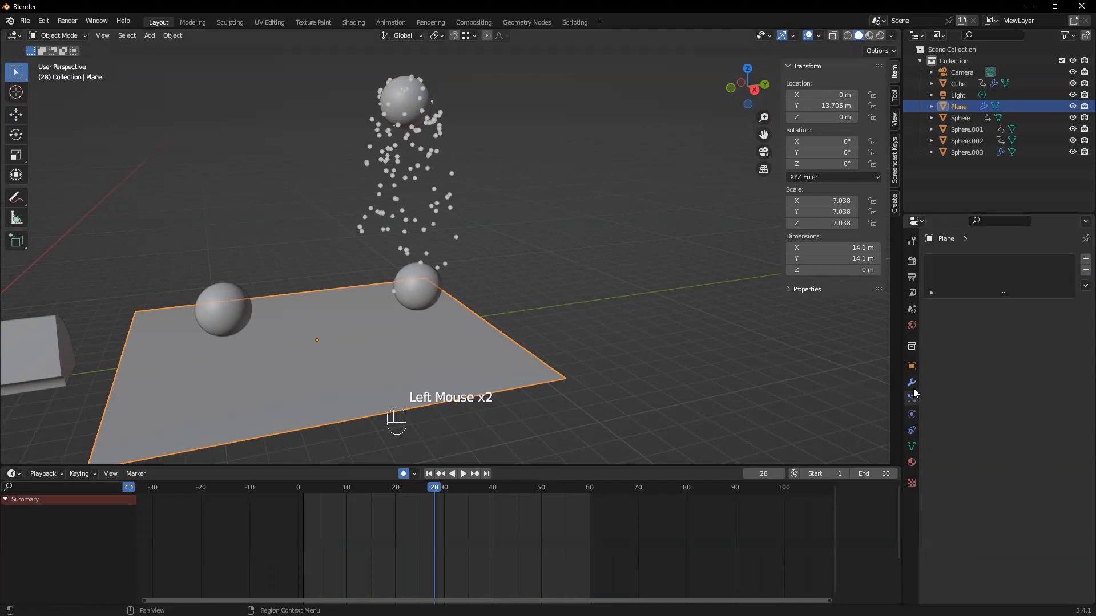
click(407, 102)
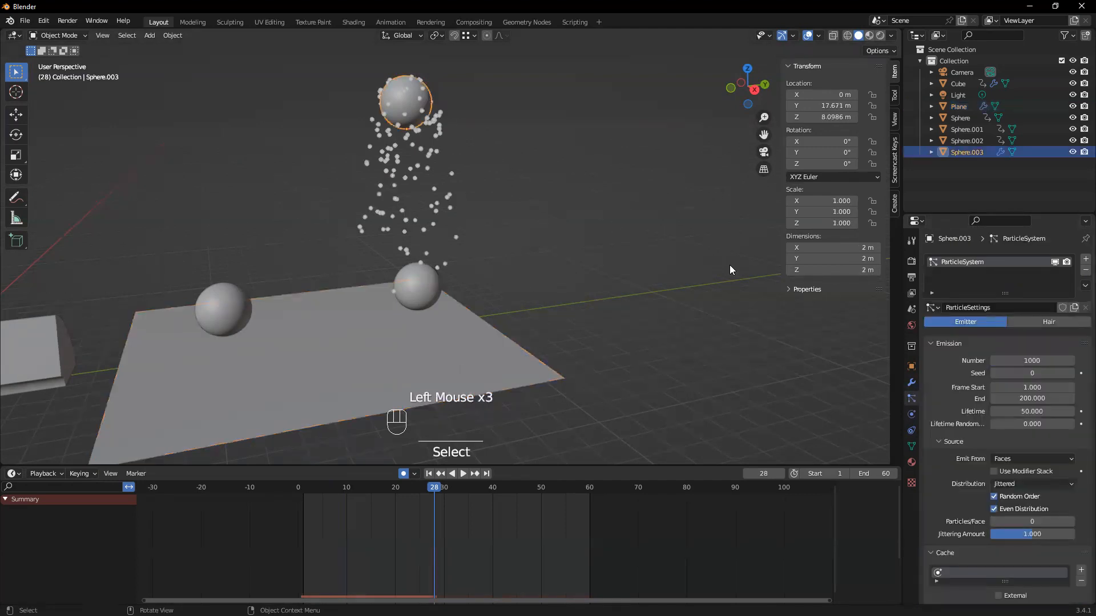
click(913, 416)
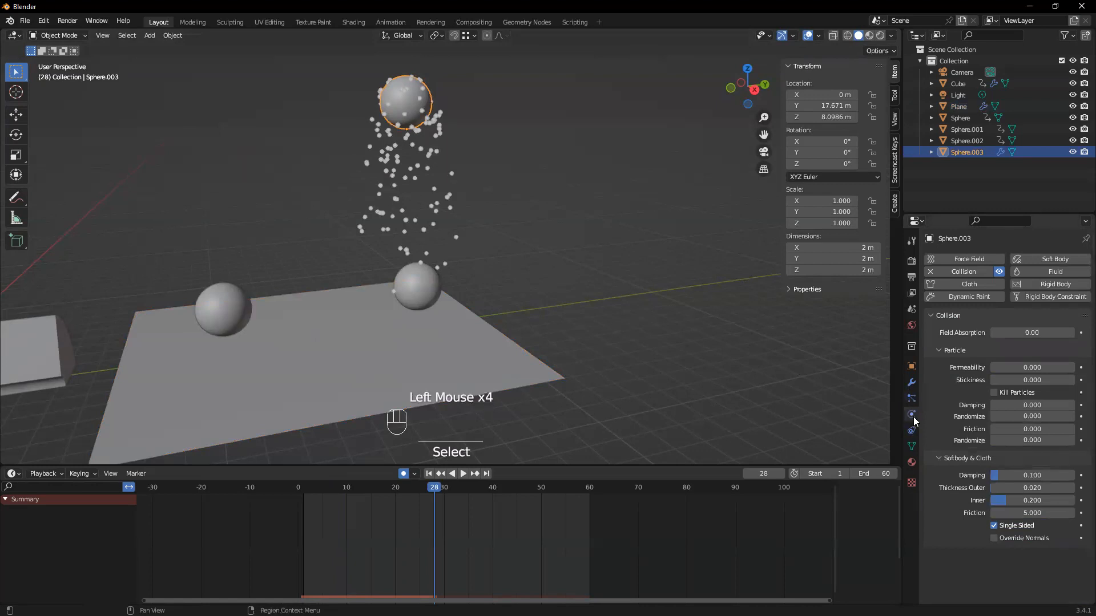
click(931, 272)
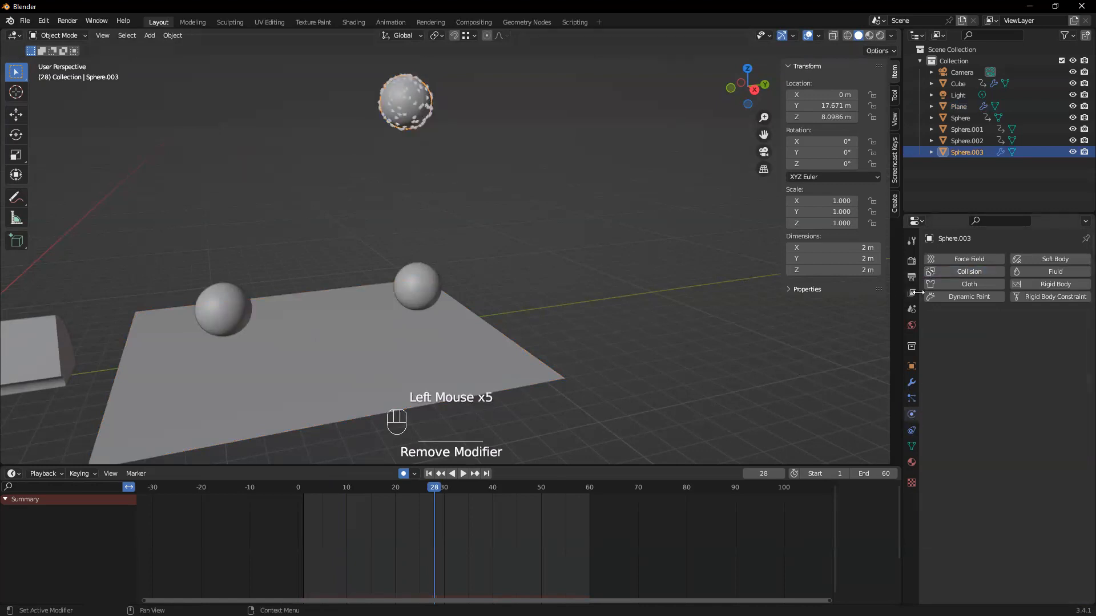
click(407, 109)
Compare the plane's physics and particle settings with the emitter sphere's particle settings, reviewing them down to Deflection
click(410, 334)
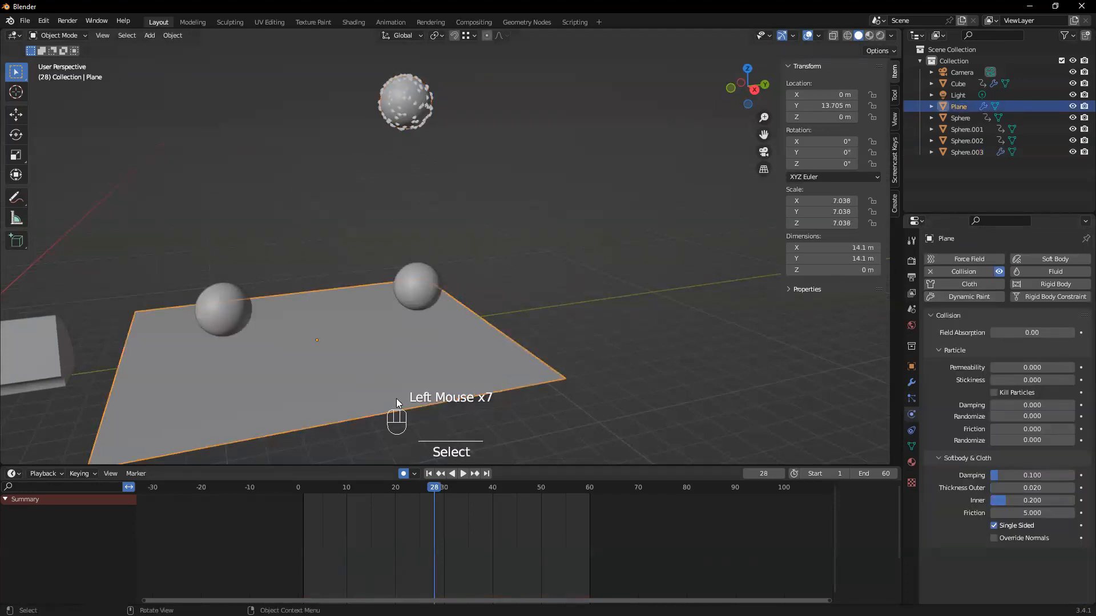
click(913, 398)
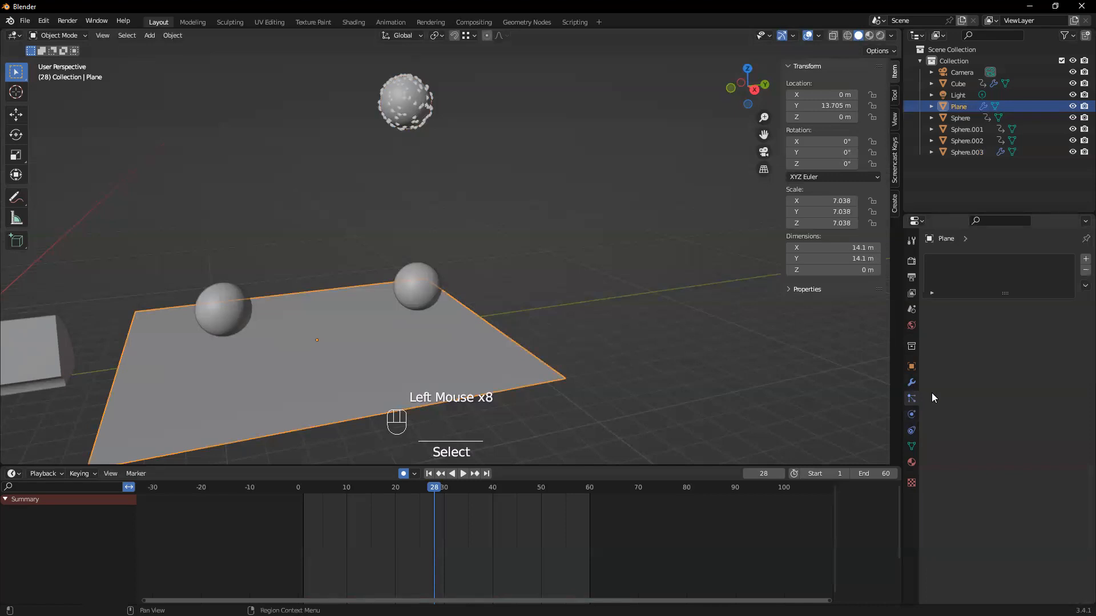
click(400, 103)
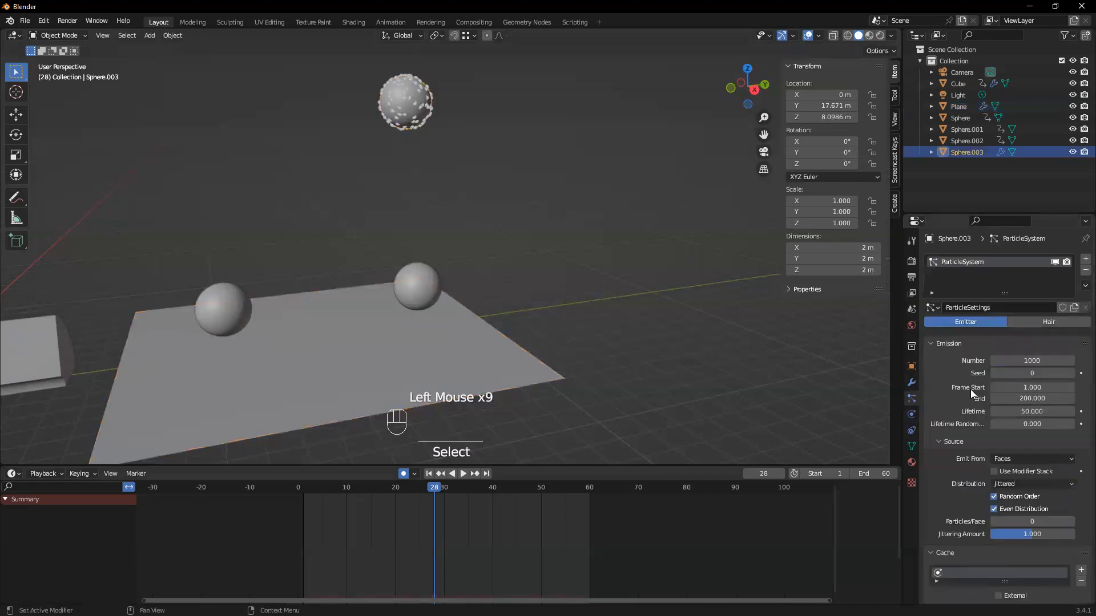
click(908, 403)
scroll(995, 395, down, 3)
scroll(1000, 422, up, 4)
scroll(993, 399, down, 1)
scroll(991, 389, up, 2)
scroll(998, 394, down, 4)
scroll(1021, 407, down, 7)
scroll(1023, 407, down, 1)
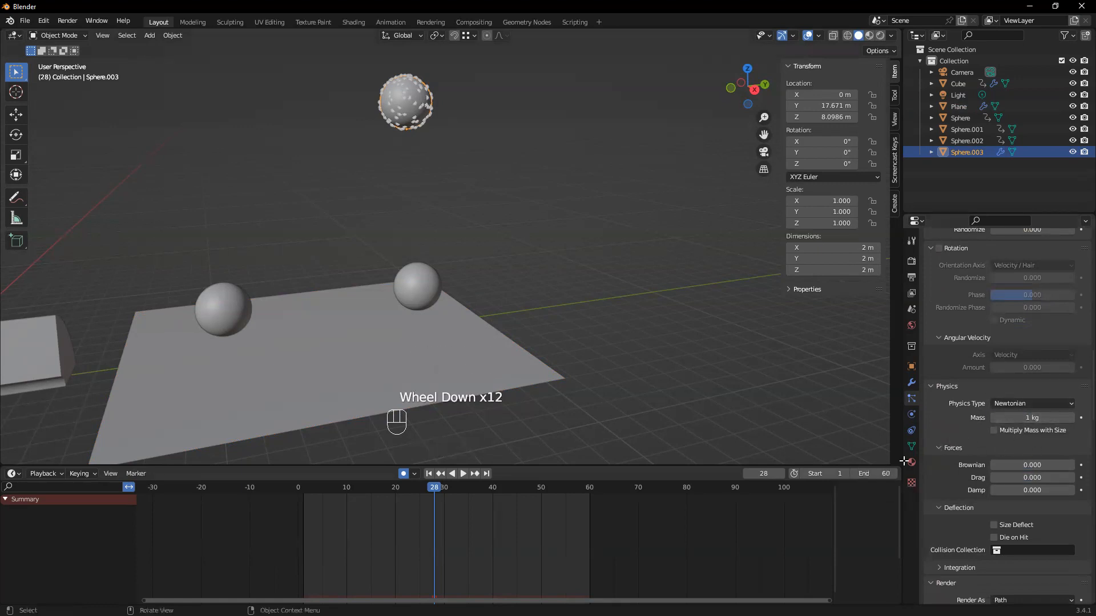
Review the plane's Collision physics, particle and modifier settings
click(136, 407)
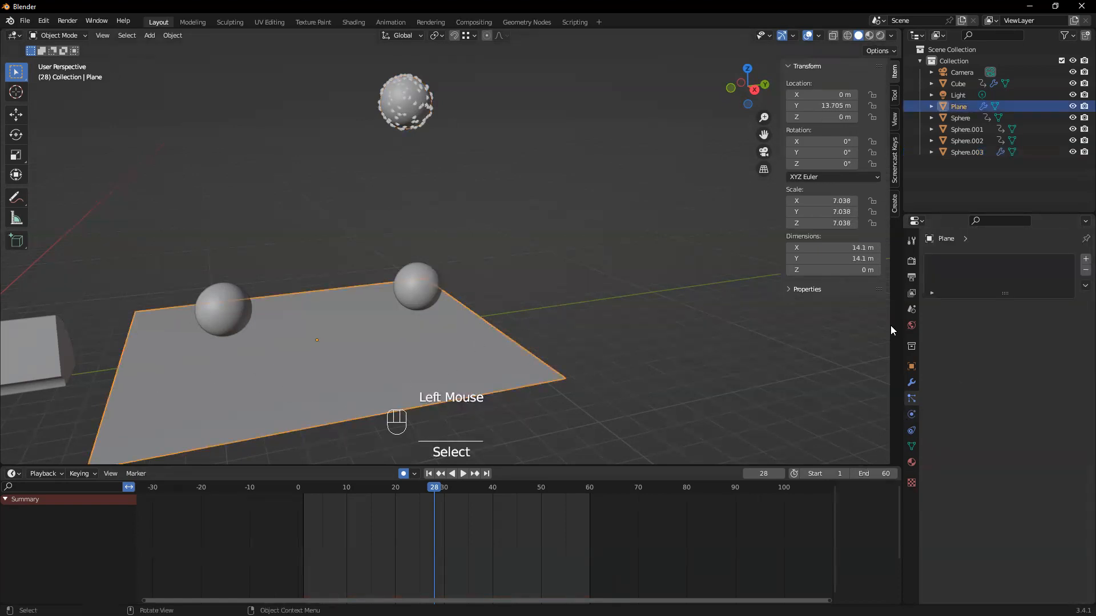
click(911, 415)
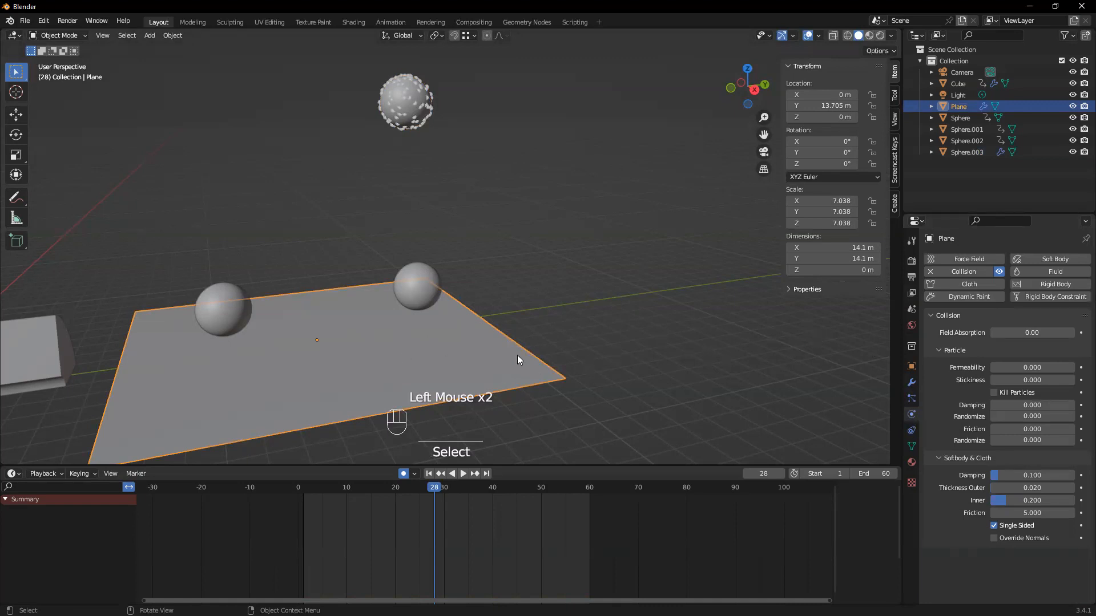
click(911, 399)
click(909, 385)
click(911, 399)
Play the animation with the emitter sphere selected to watch its particles fall towards the plane
click(412, 381)
click(410, 95)
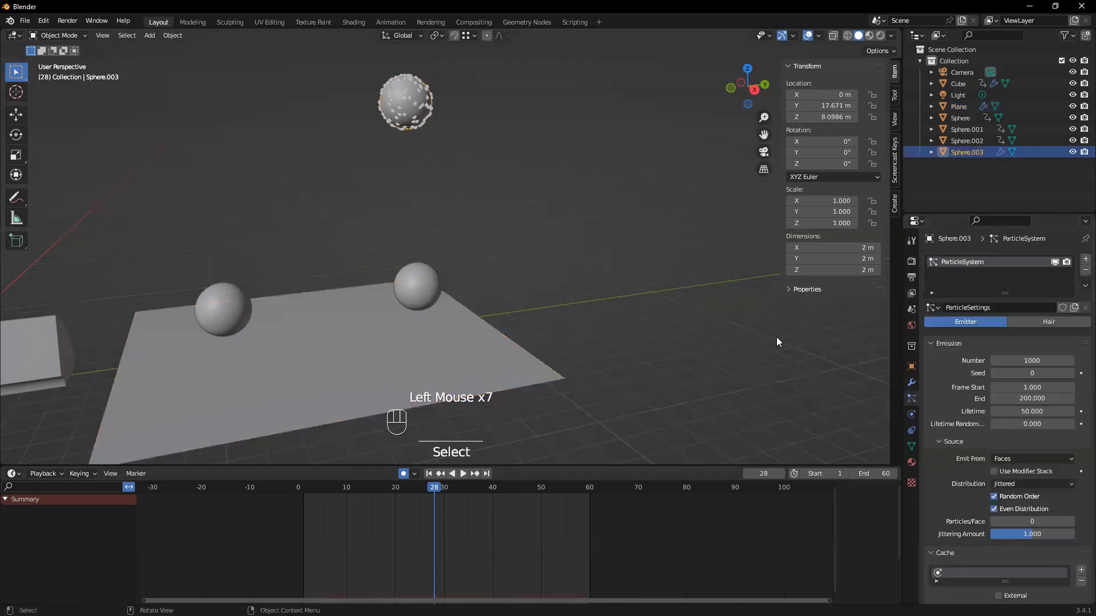
key(space)
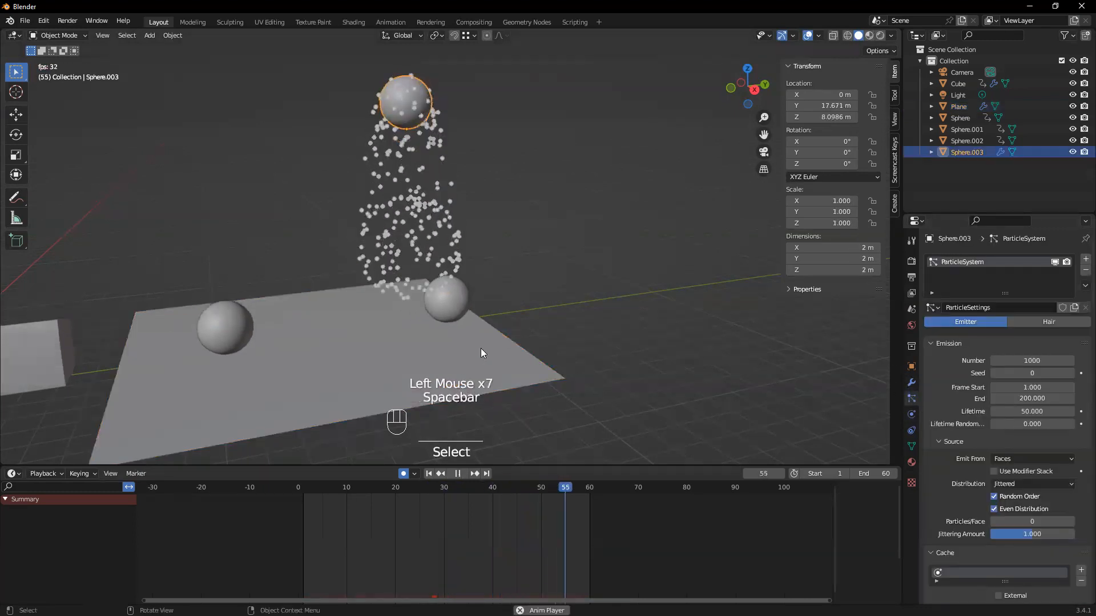
key(space)
click(382, 103)
click(399, 104)
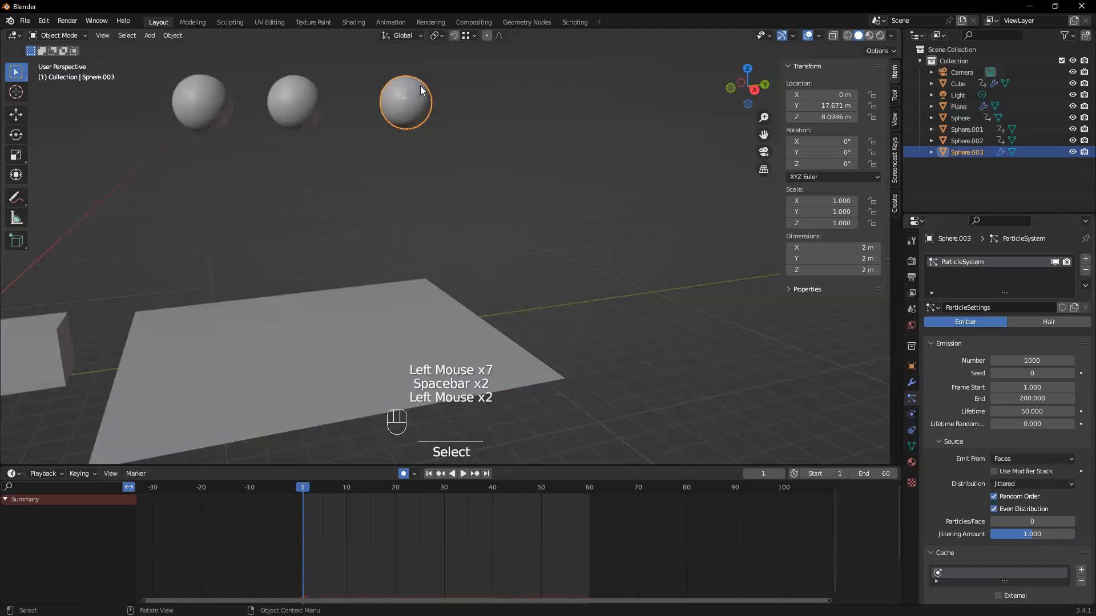
Compare the emitter sphere's particle settings with the plane's Collision physics settings
middle_drag(575, 217, 521, 260)
scroll(575, 300, down, 1)
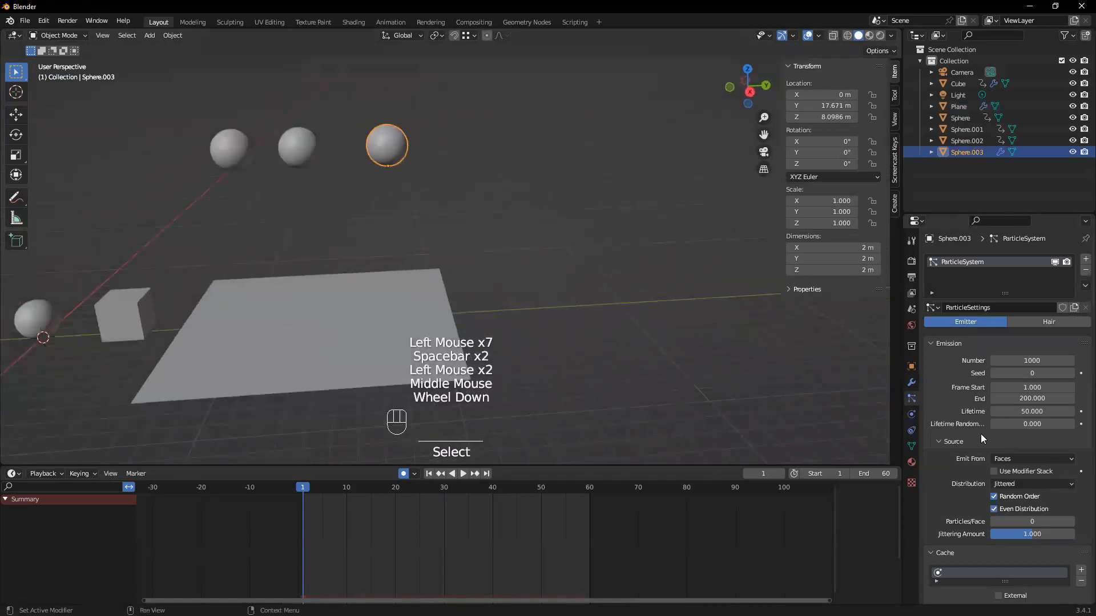
scroll(981, 437, down, 3)
scroll(982, 437, up, 5)
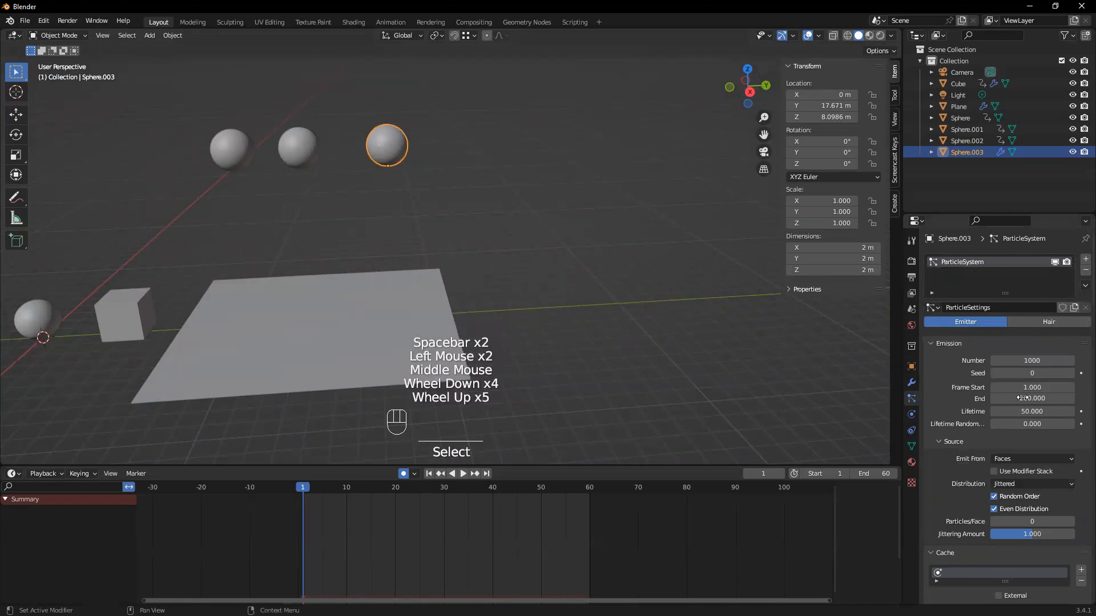
click(184, 288)
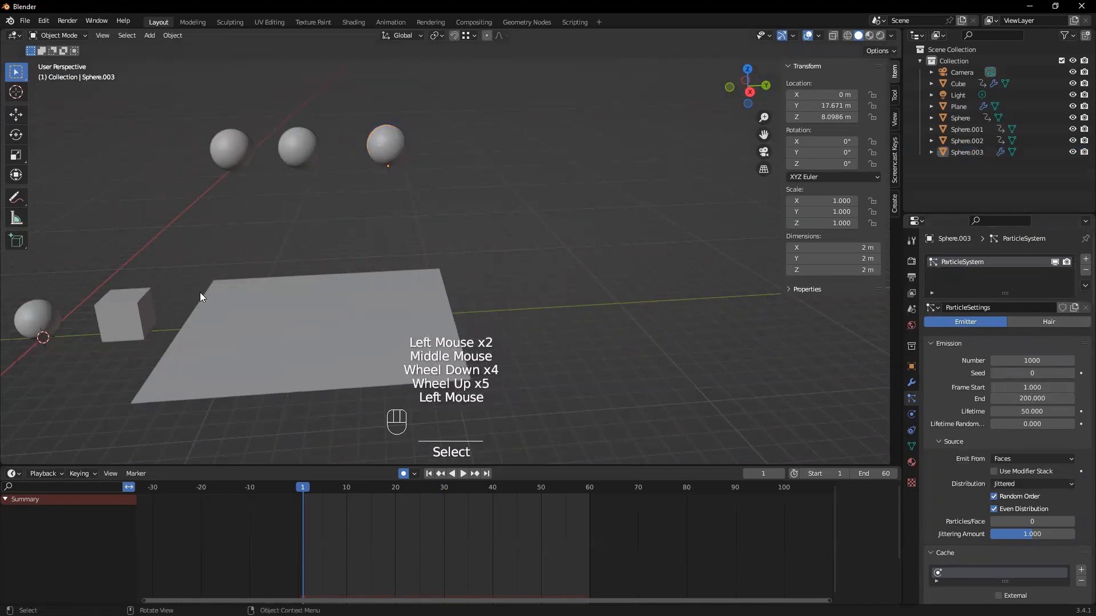
click(343, 353)
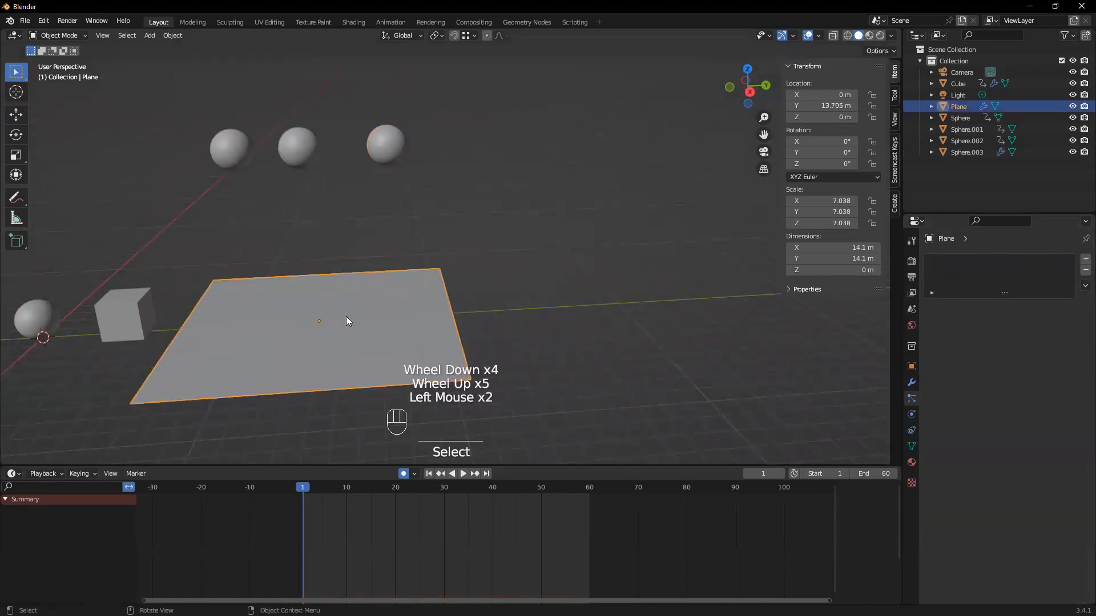
scroll(357, 315, up, 2)
scroll(330, 338, down, 1)
middle_drag(372, 318, 399, 297)
click(402, 296)
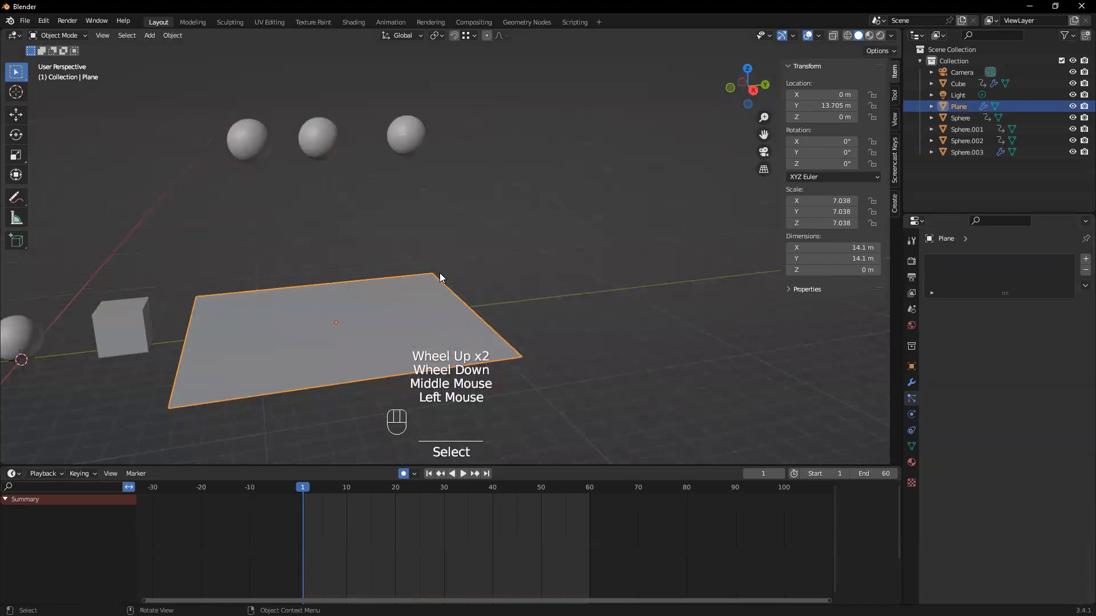
click(912, 423)
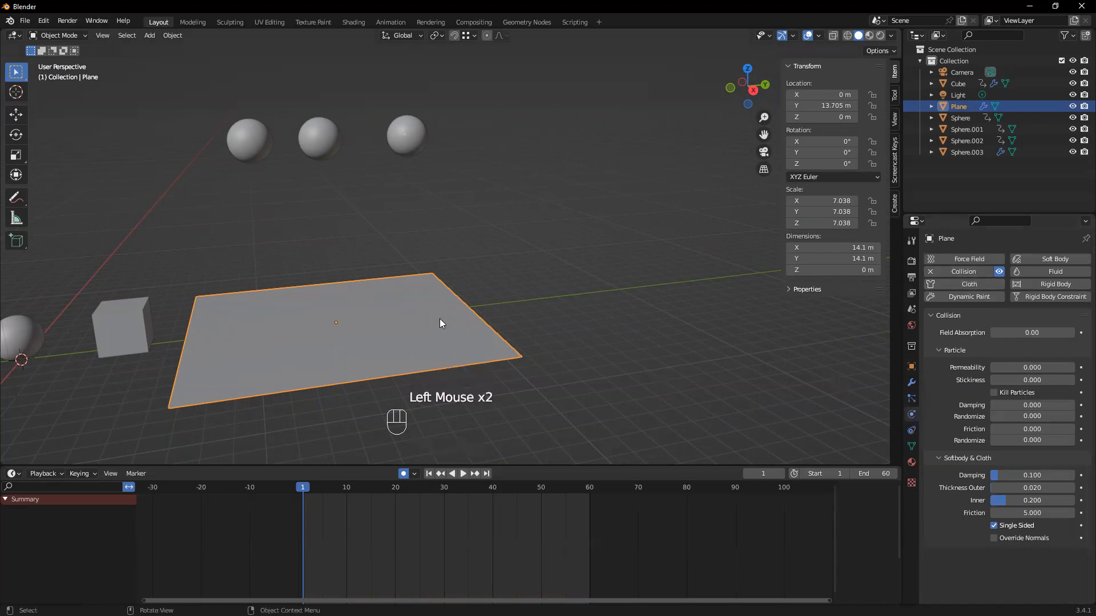
Play the animation and examine the falling particles up close above the plane
middle_drag(280, 366, 296, 369)
key(space)
scroll(342, 354, up, 3)
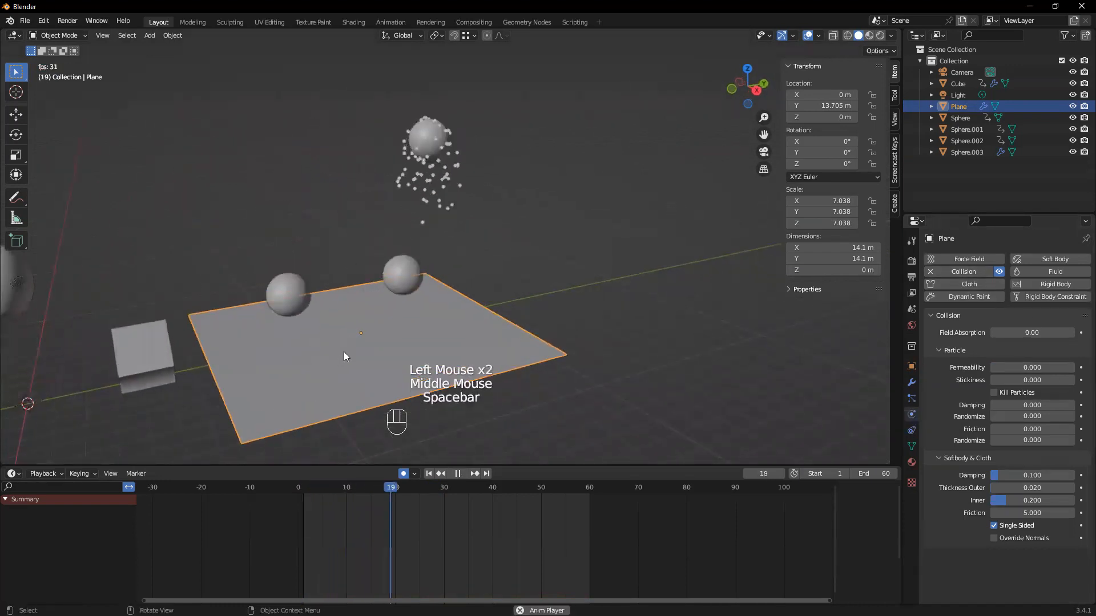
scroll(345, 350, up, 2)
middle_drag(358, 350, 527, 244)
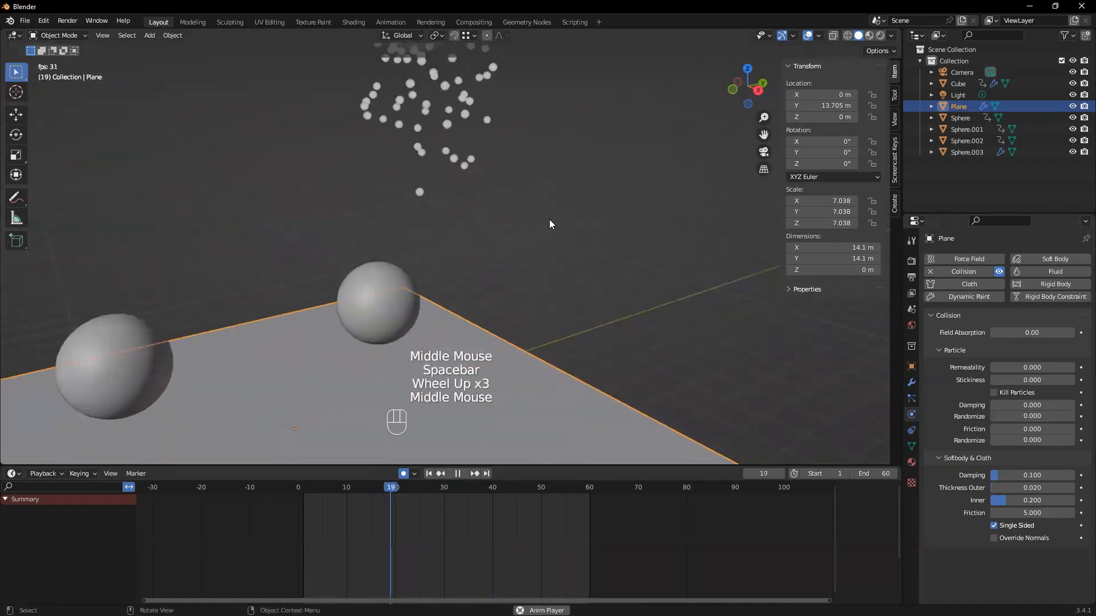
scroll(517, 263, down, 1)
Switch the viewport to Rendered shading and play the animation, pausing it at frame 40
key(z)
click(526, 208)
middle_drag(525, 349, 507, 356)
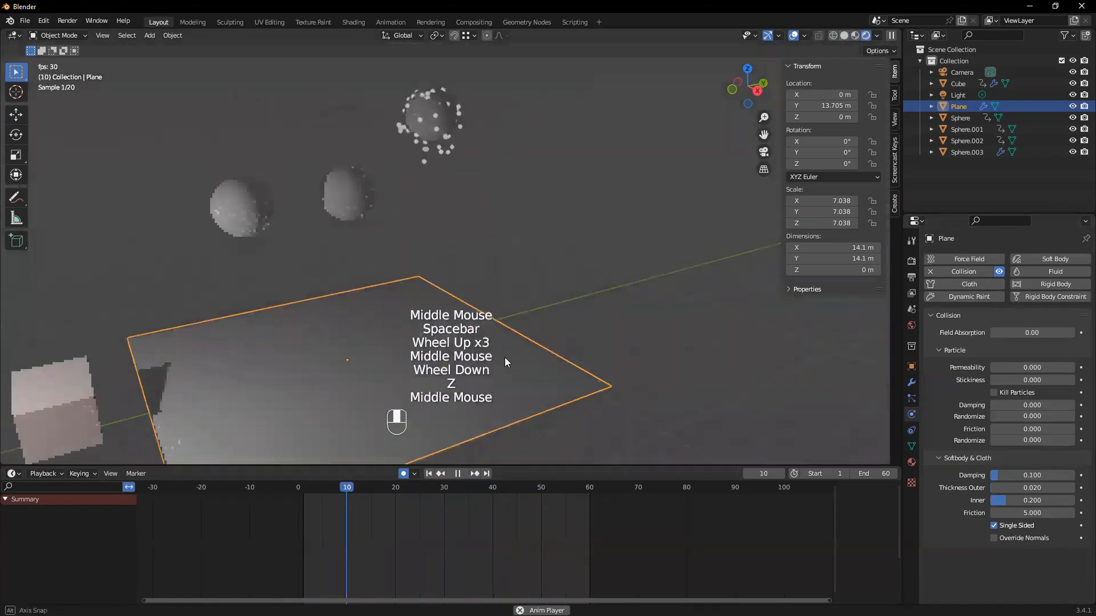
click(661, 203)
middle_drag(574, 269, 528, 283)
key(space)
key(space)
key(space)
Enter the camera view, enable Camera to View locking and reframe the camera on the plane, its spheres and the falling particles
key(KP_0)
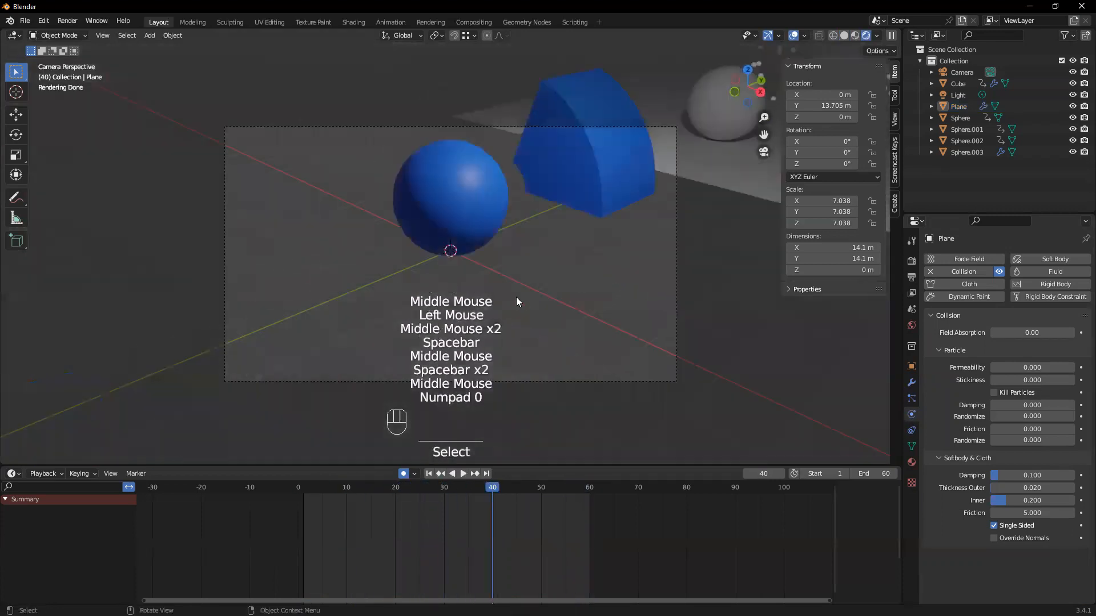
key(n)
key(n)
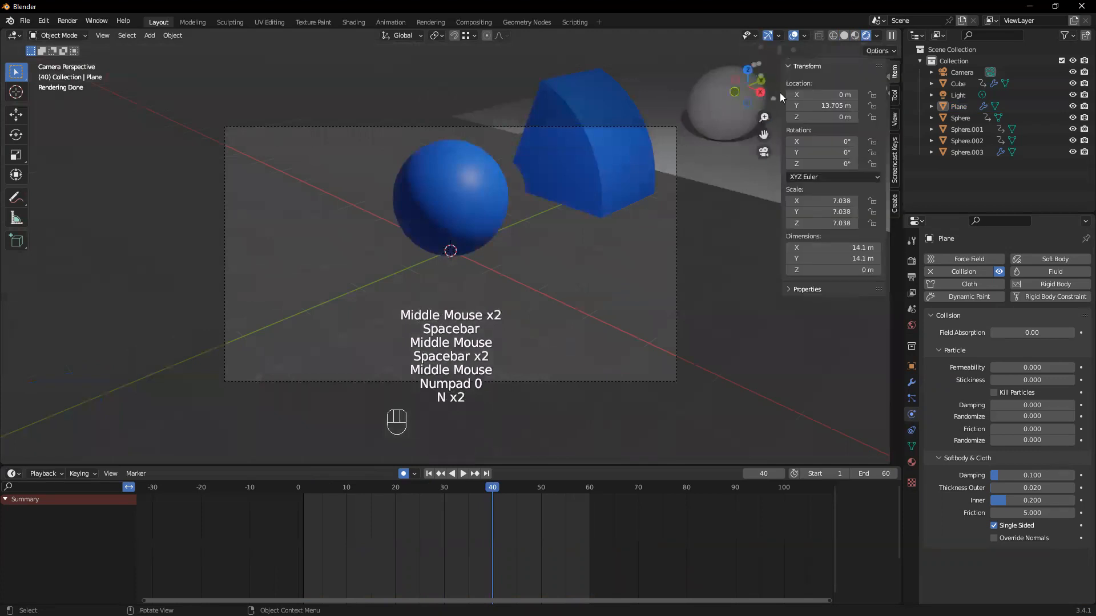
click(895, 121)
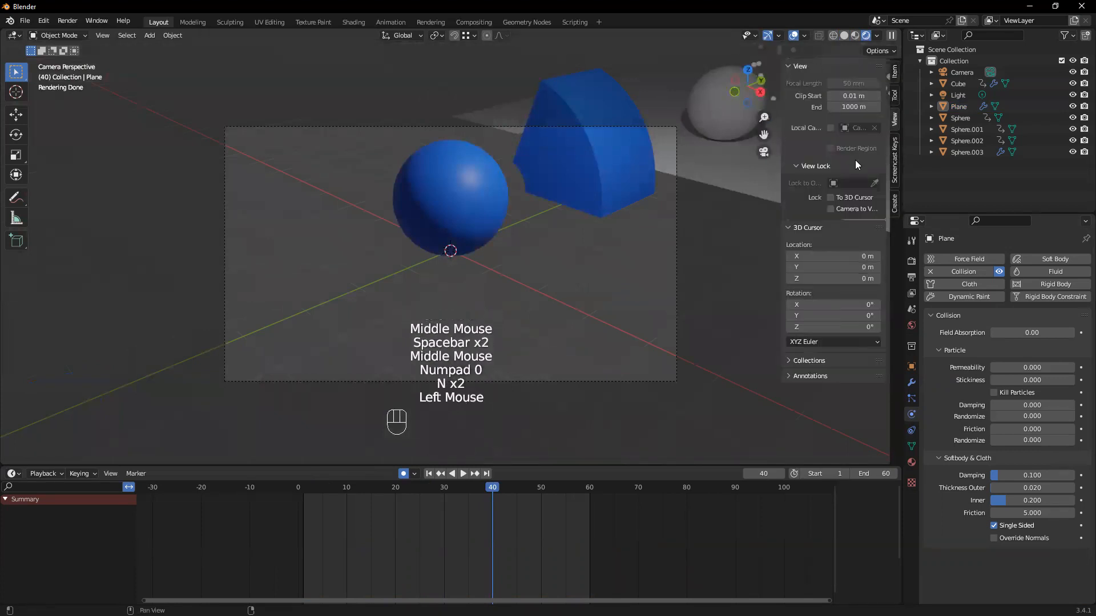
click(832, 209)
shift+middle_drag(571, 198, 489, 274)
shift+middle_drag(619, 229, 471, 254)
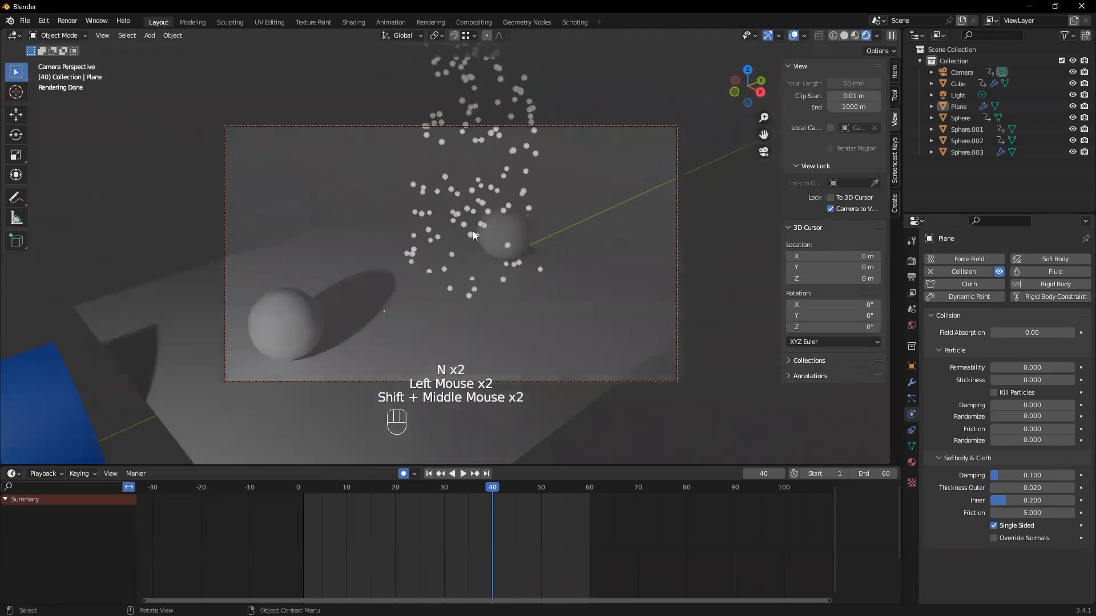
Render frame 40 from the camera, inspect the whole image and close the render window
key(F12)
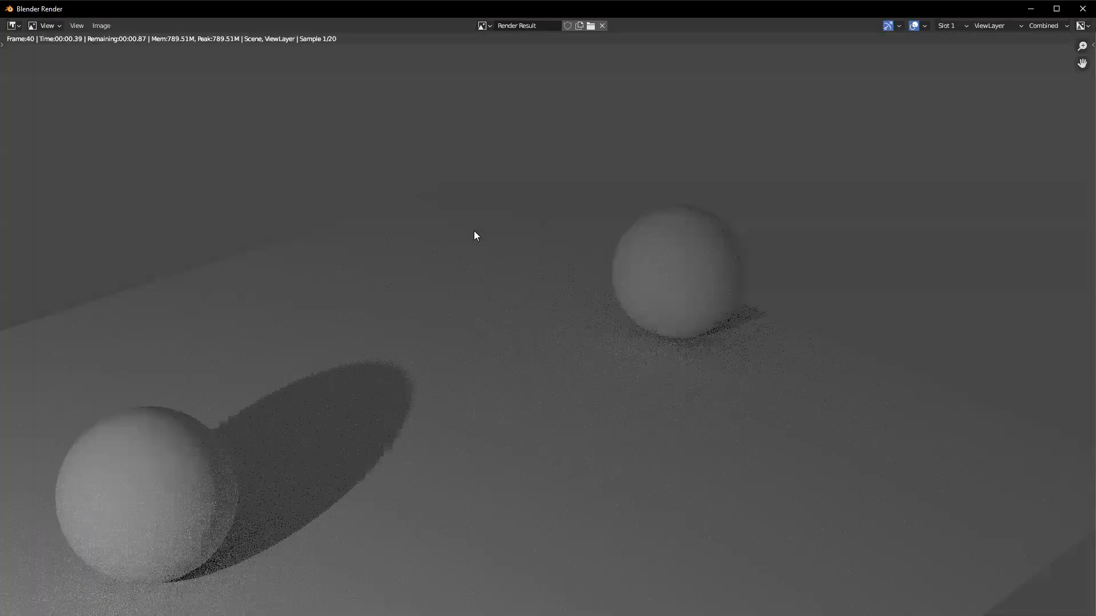
scroll(511, 276, down, 2)
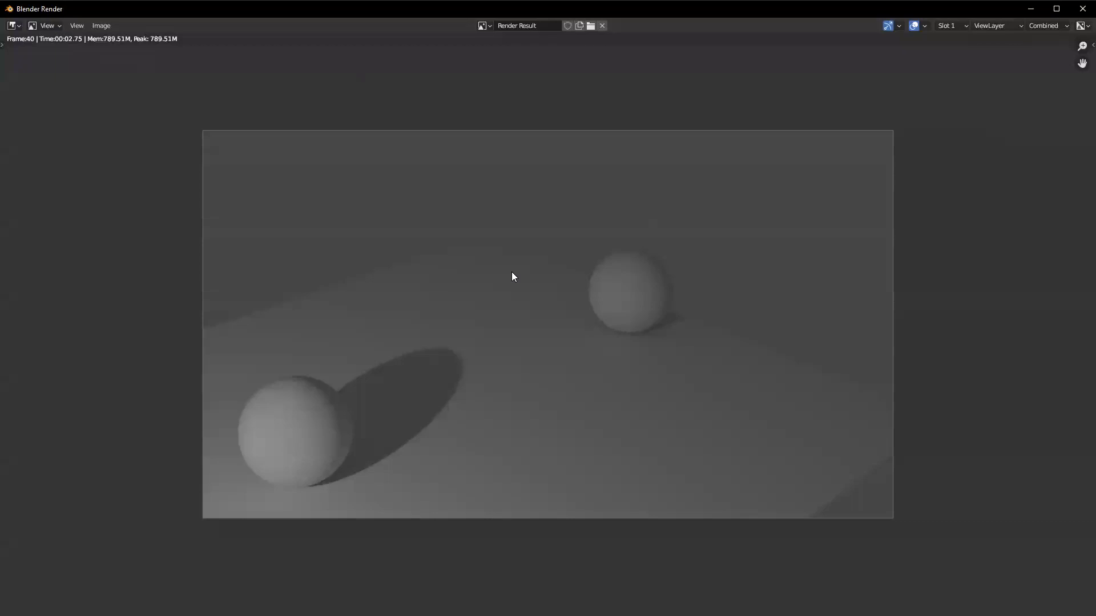
click(1082, 9)
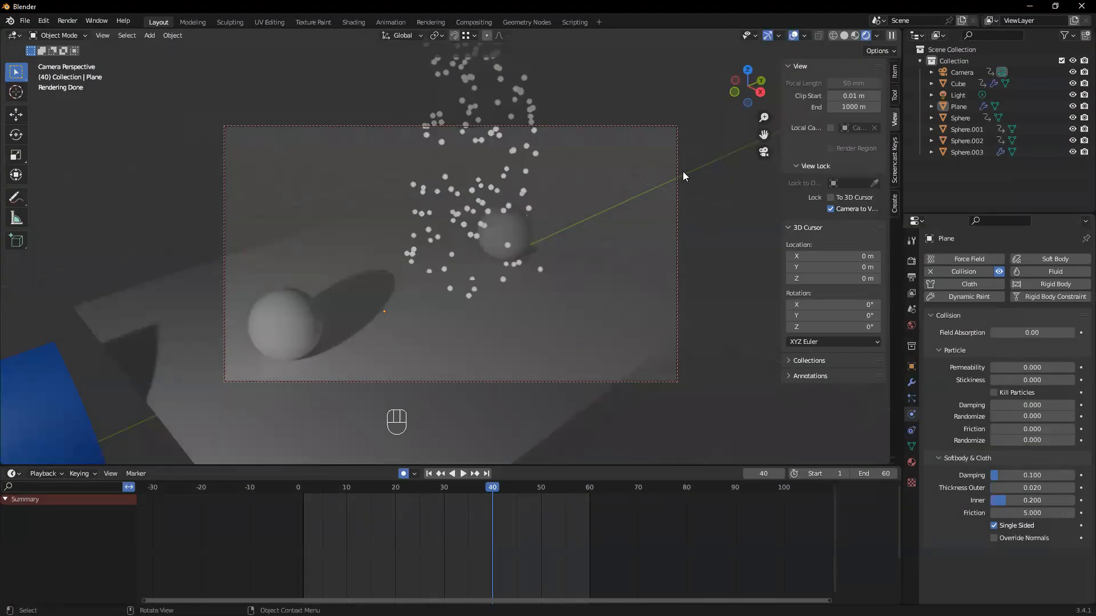
Leave the camera view and add a UV sphere to the scene
click(466, 72)
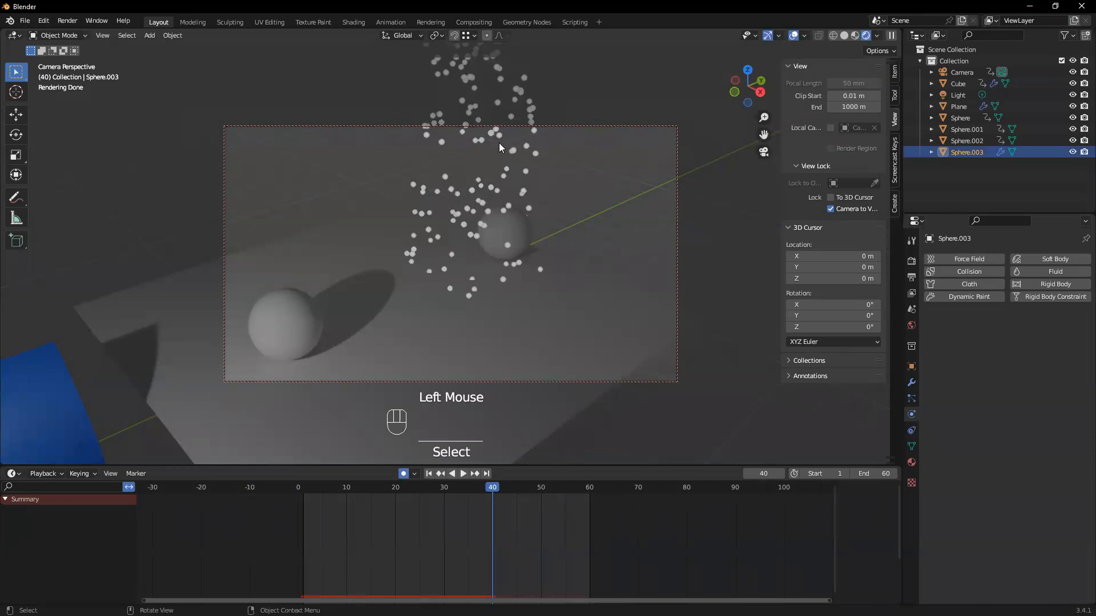
key(KP_0)
click(485, 106)
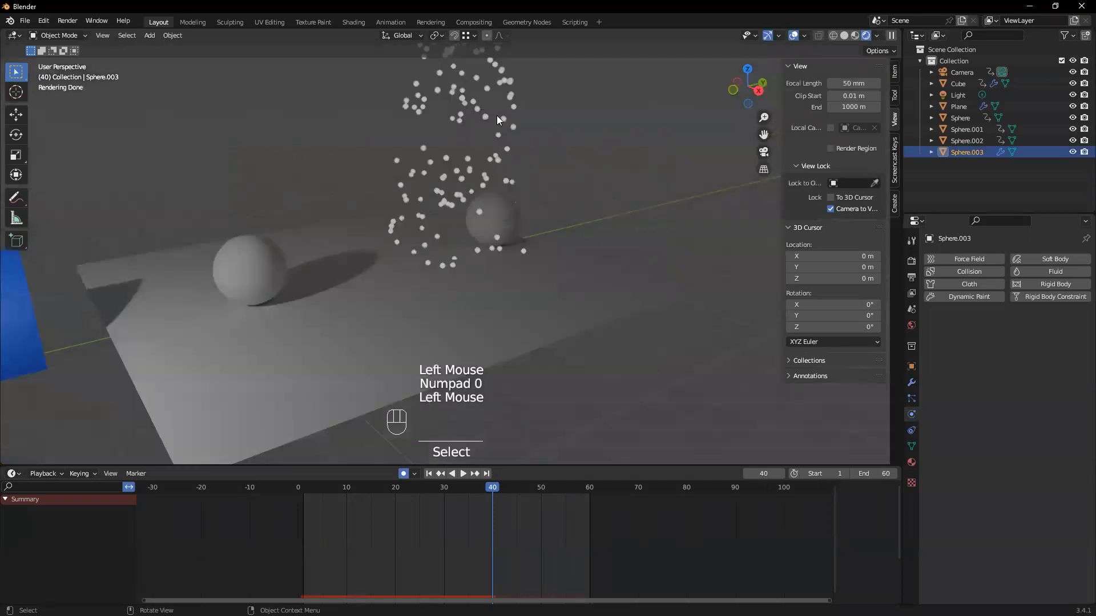
scroll(518, 137, down, 2)
middle_drag(555, 201, 507, 232)
click(539, 249)
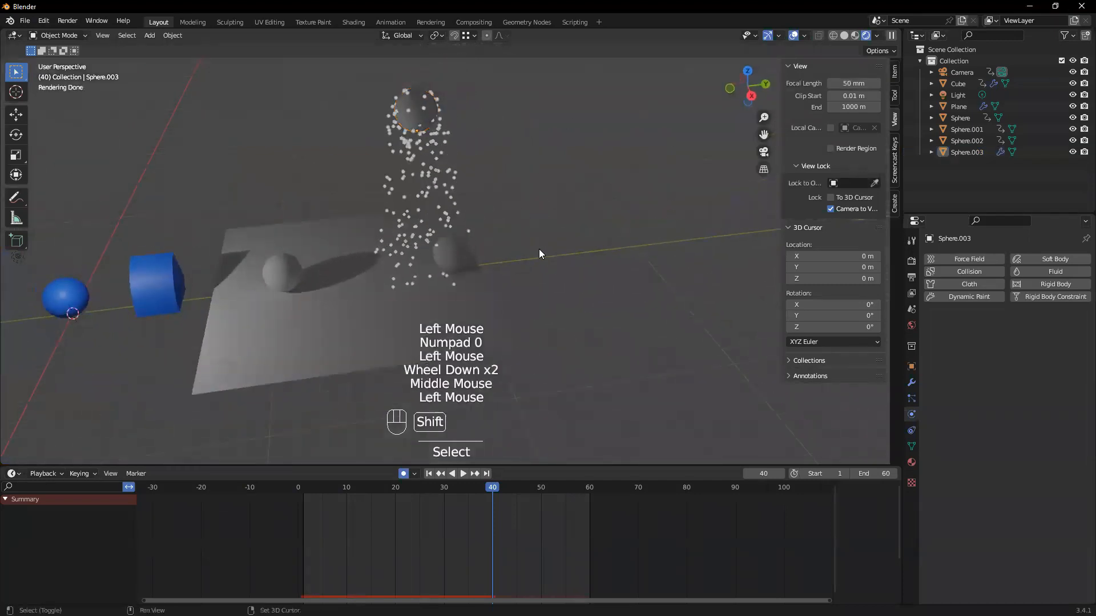
key(shift+a)
mouse_move(539, 249)
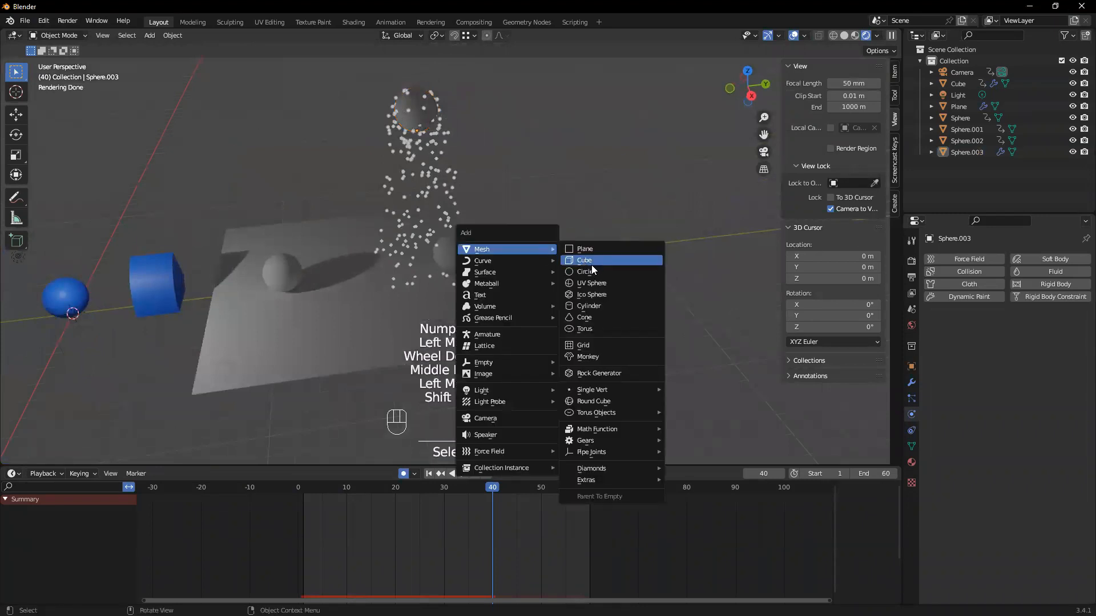
click(587, 281)
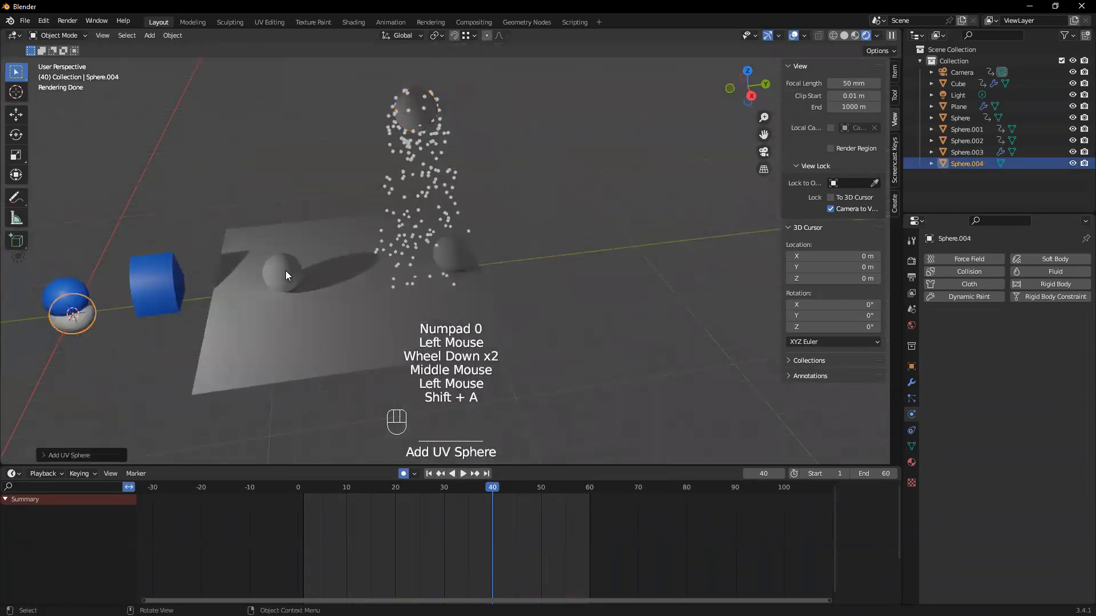
Move the new sphere along the Y axis past the plane's far side and scale it down to a small ball
key(g)
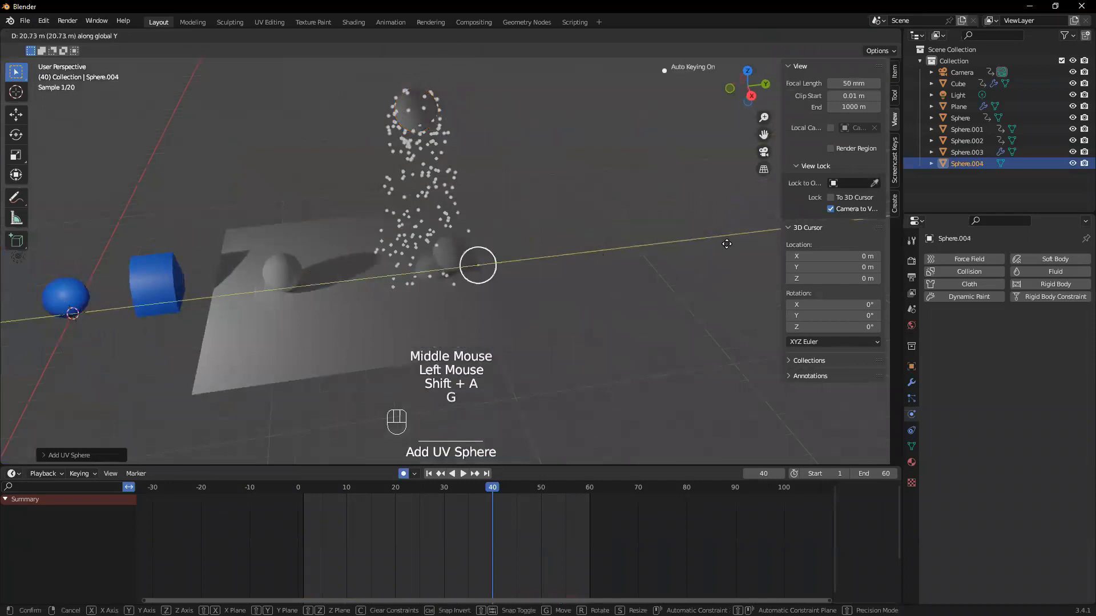
click(542, 240)
key(s)
click(534, 251)
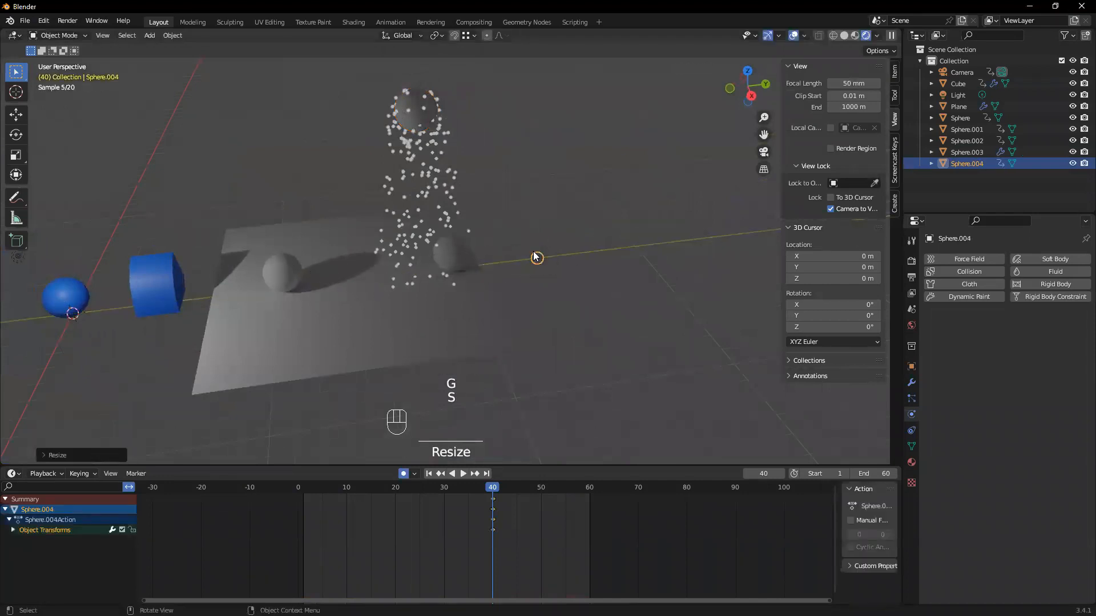
Set the emitter sphere's particles to render as Object, and select the small Sphere.004
scroll(551, 258, up, 3)
middle_drag(649, 262, 425, 166)
scroll(230, 146, down, 2)
click(347, 118)
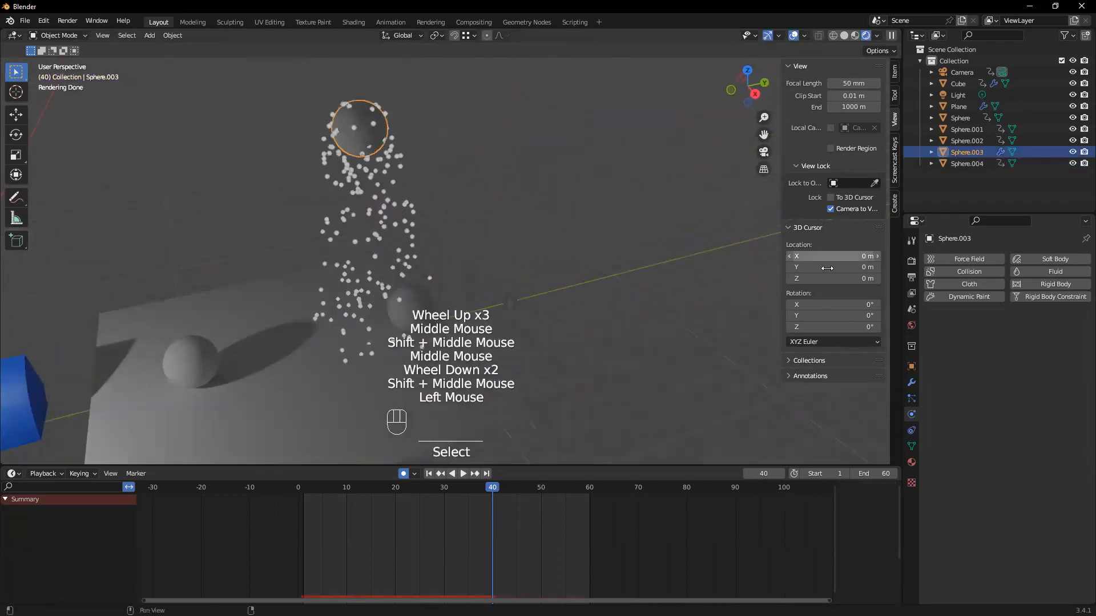
click(911, 398)
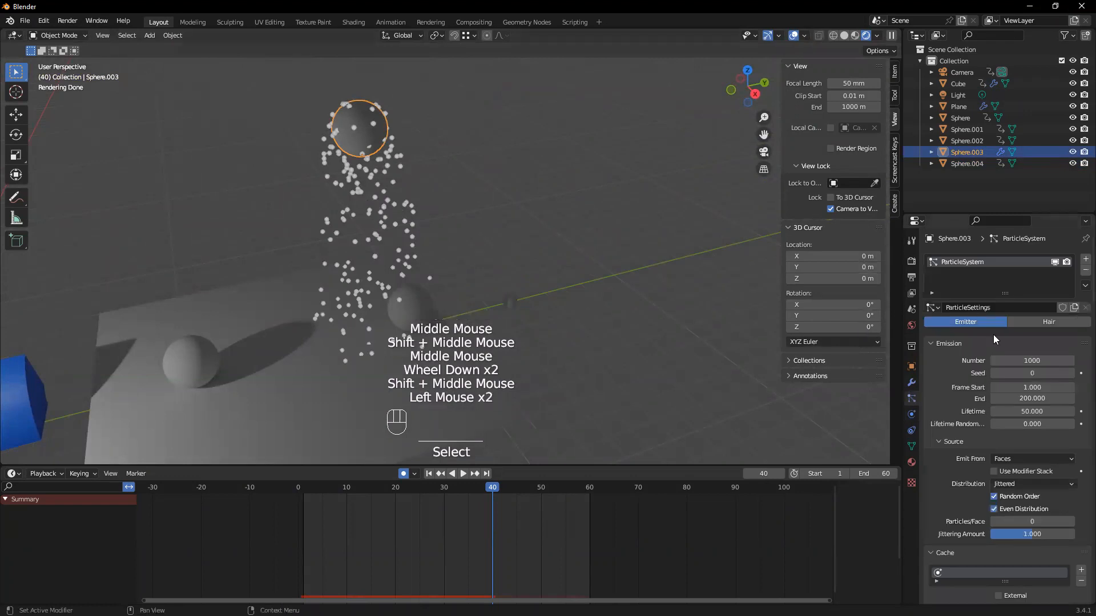
scroll(993, 333, down, 4)
scroll(971, 372, down, 2)
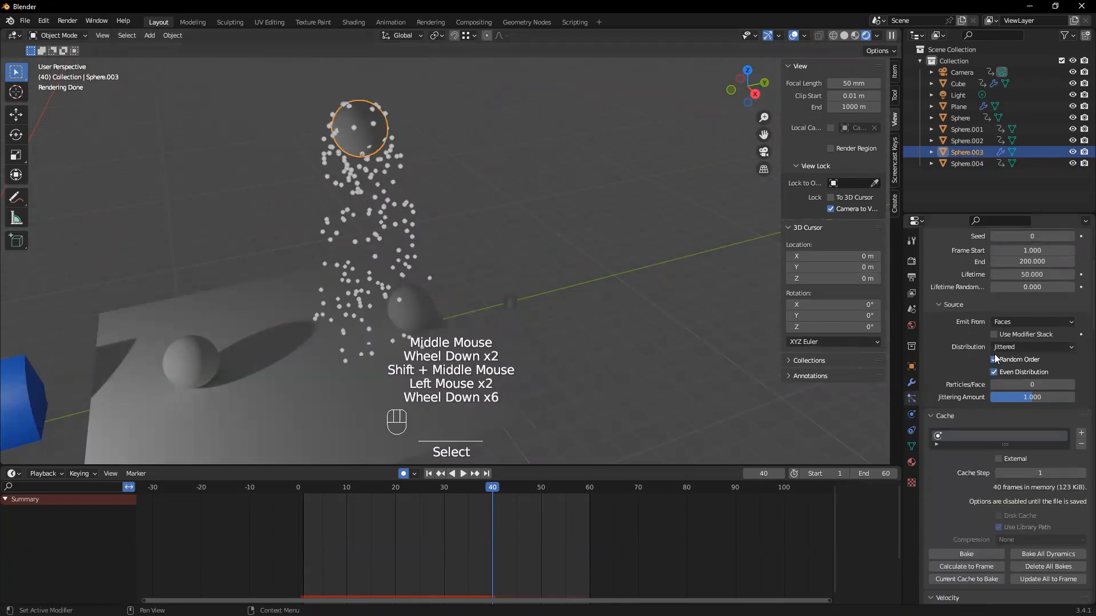
scroll(998, 358, down, 1)
scroll(978, 383, down, 9)
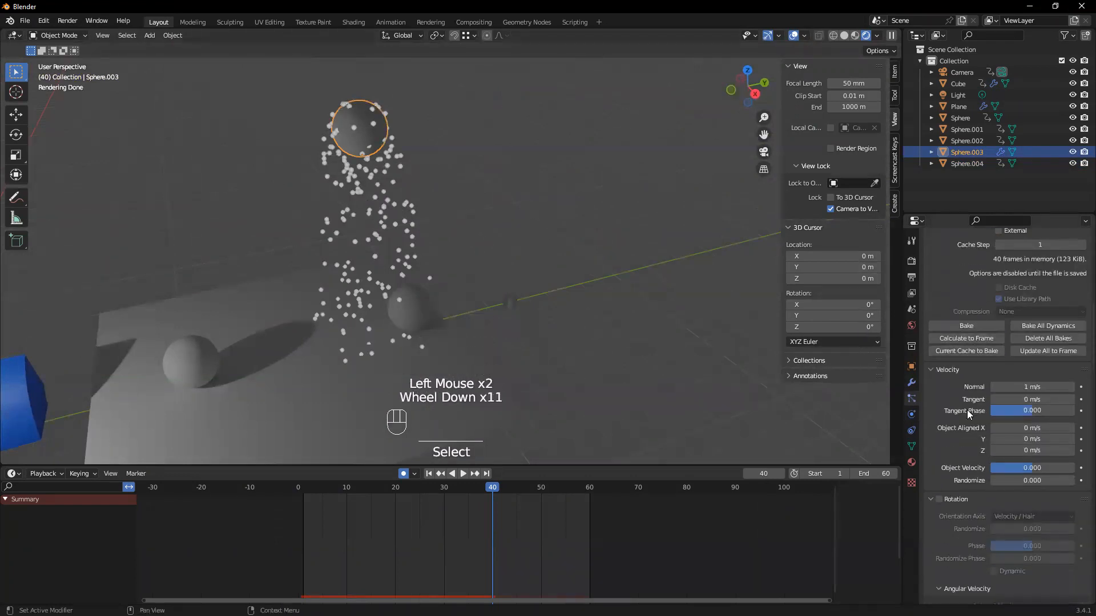
scroll(950, 448, down, 3)
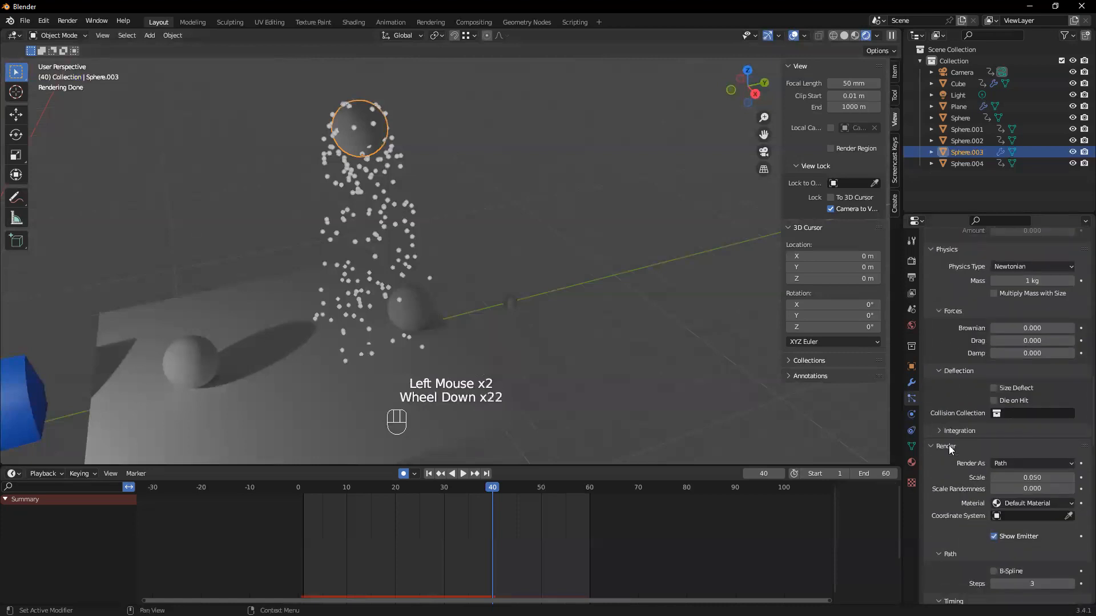
click(1011, 439)
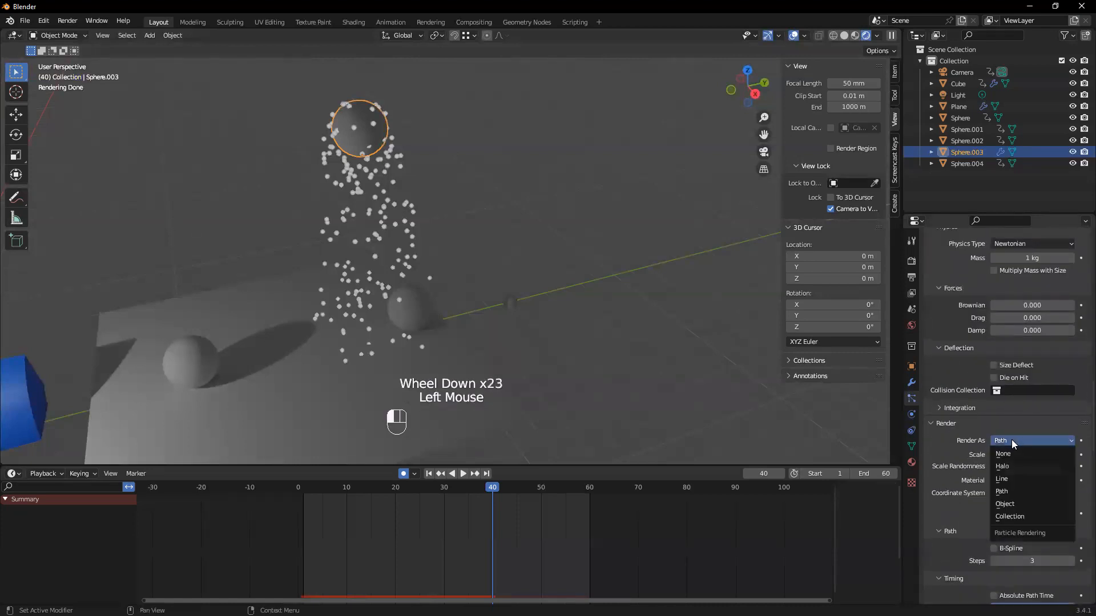
click(1014, 500)
click(977, 164)
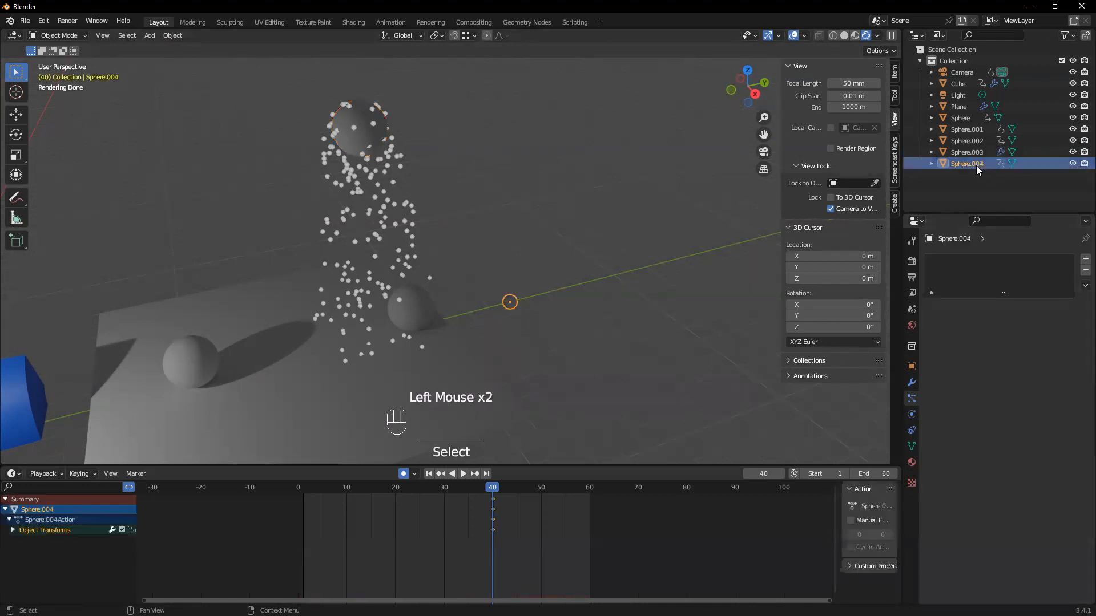
Turn off auto keying and delete all keyframes from the small Sphere.004
click(403, 474)
drag(510, 529, 481, 493)
key(x)
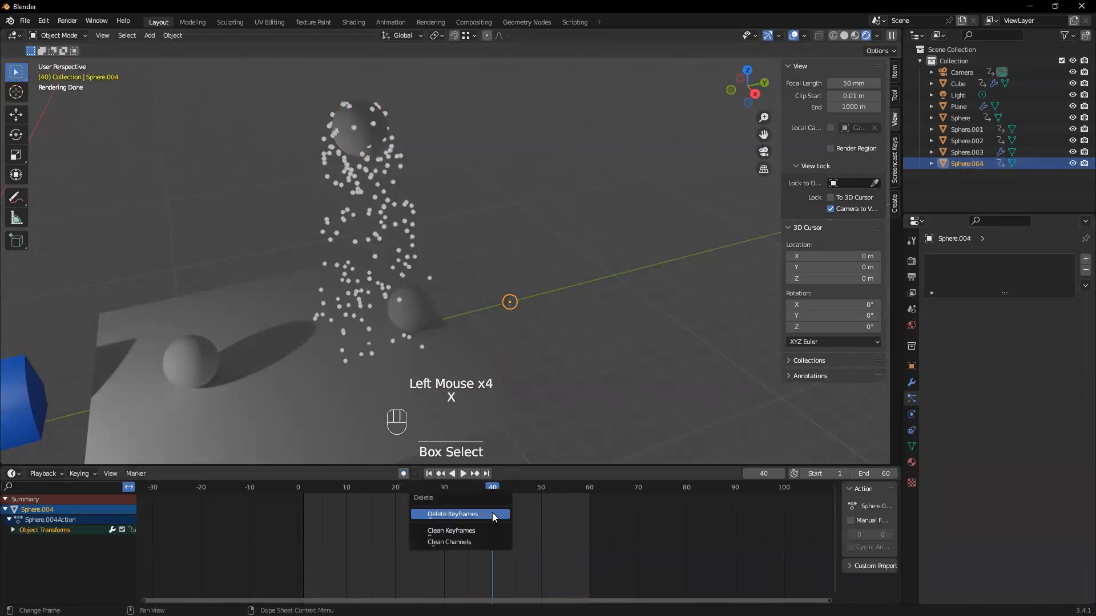
click(492, 514)
Set the upper emitter sphere's particles to render as Object, with Sphere.004 as the instance object
click(390, 143)
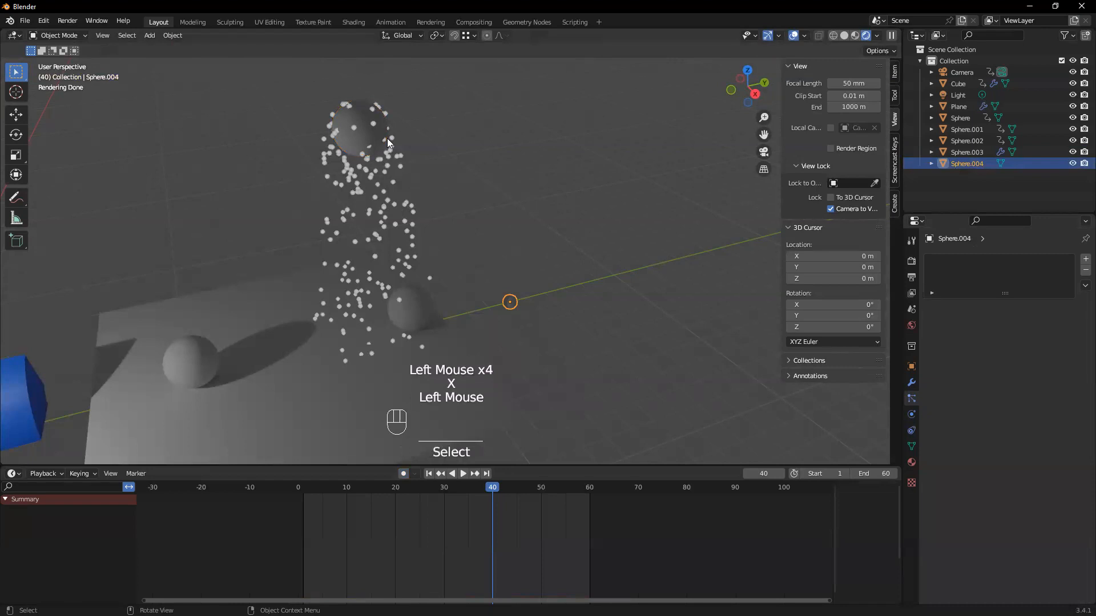
click(390, 143)
scroll(970, 485, down, 6)
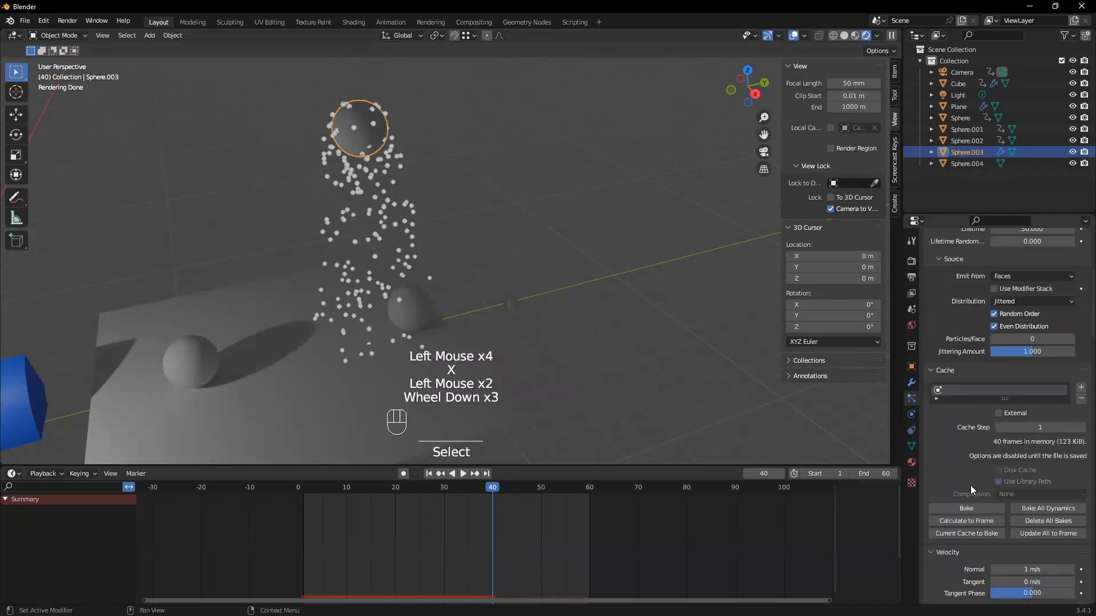
scroll(970, 484, down, 5)
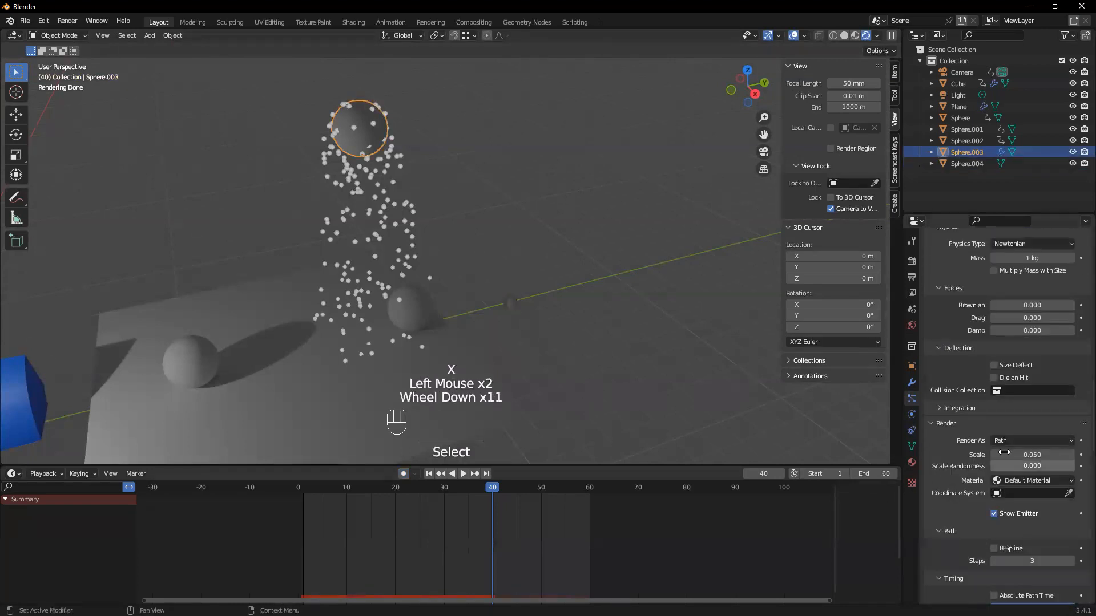
click(1017, 439)
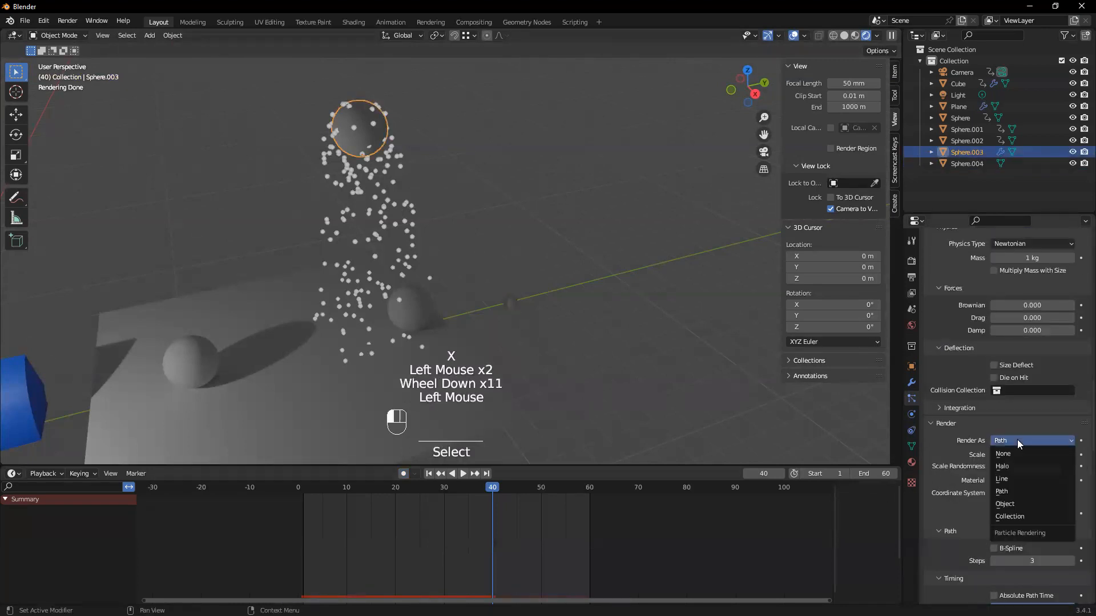
click(1019, 504)
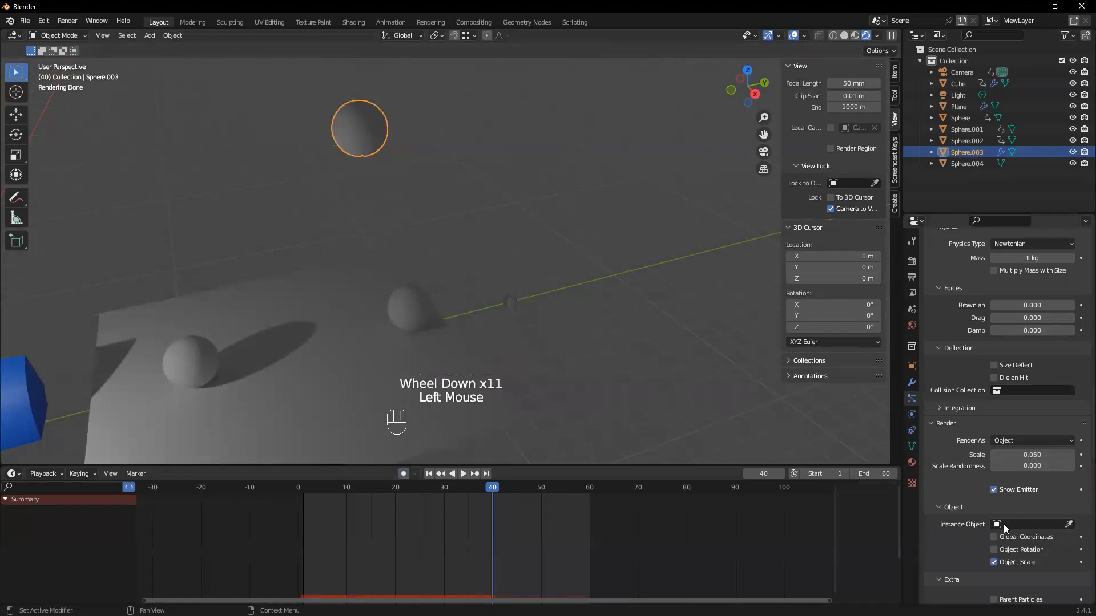
click(1004, 526)
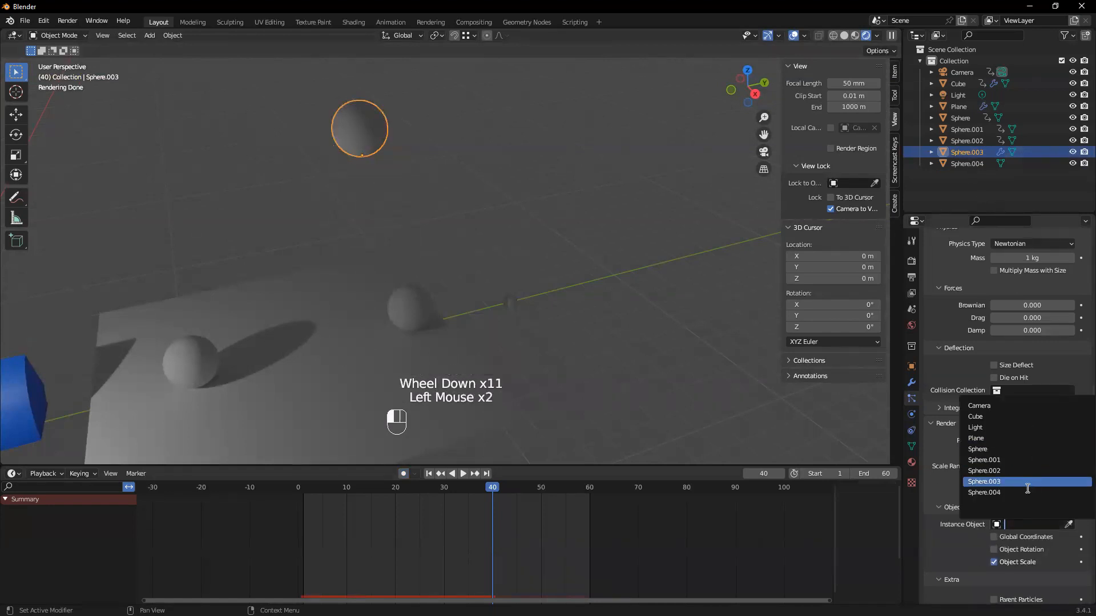
click(999, 492)
Play the animation to examine the falling particle instances up close, and stop it at frame 36
middle_drag(439, 329, 413, 280)
scroll(367, 175, up, 2)
shift+middle_drag(366, 175, 405, 254)
scroll(405, 253, up, 1)
scroll(405, 253, down, 2)
key(space)
scroll(429, 296, down, 1)
shift+middle_drag(429, 297, 457, 234)
key(space)
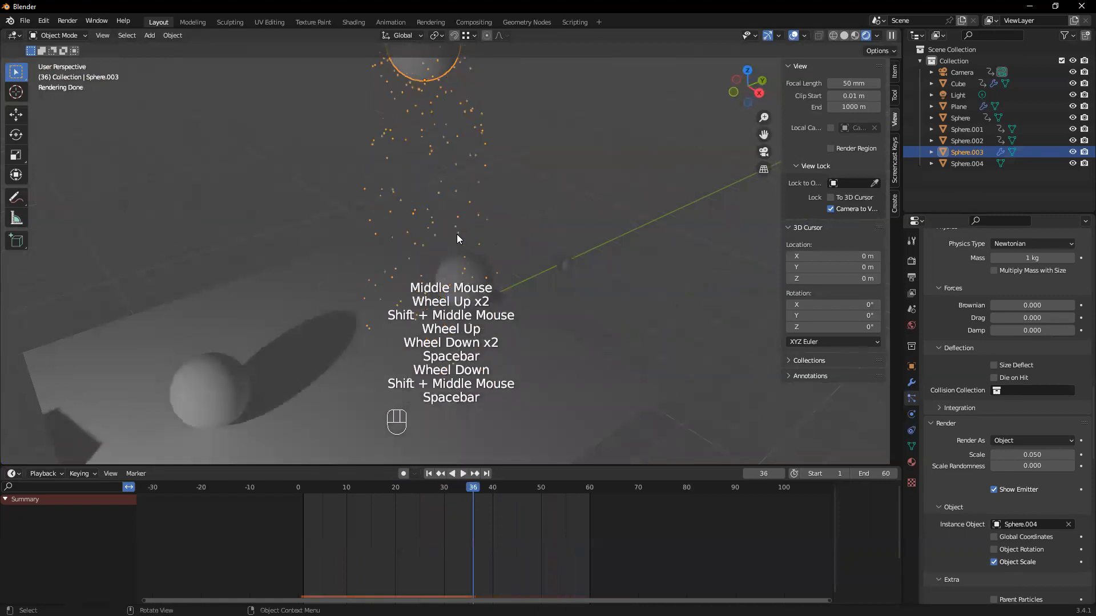
Set the particles' render scale to 0.570 and scale randomness to 0.220
scroll(1042, 545, down, 3)
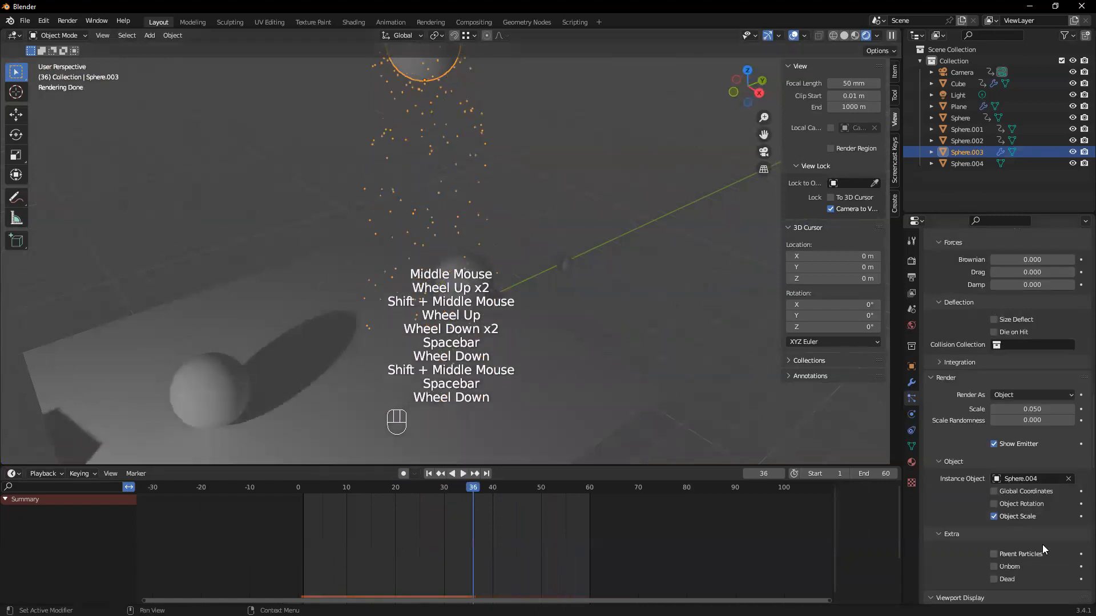
scroll(1044, 490, up, 2)
click(1029, 432)
mouse_move(1027, 432)
mouse_down()
mouse_move(1049, 432)
mouse_move(1028, 444)
mouse_move(1044, 432)
mouse_up()
Render frame 36 to check the enlarged sphere particles, and close the render window
scroll(459, 300, up, 1)
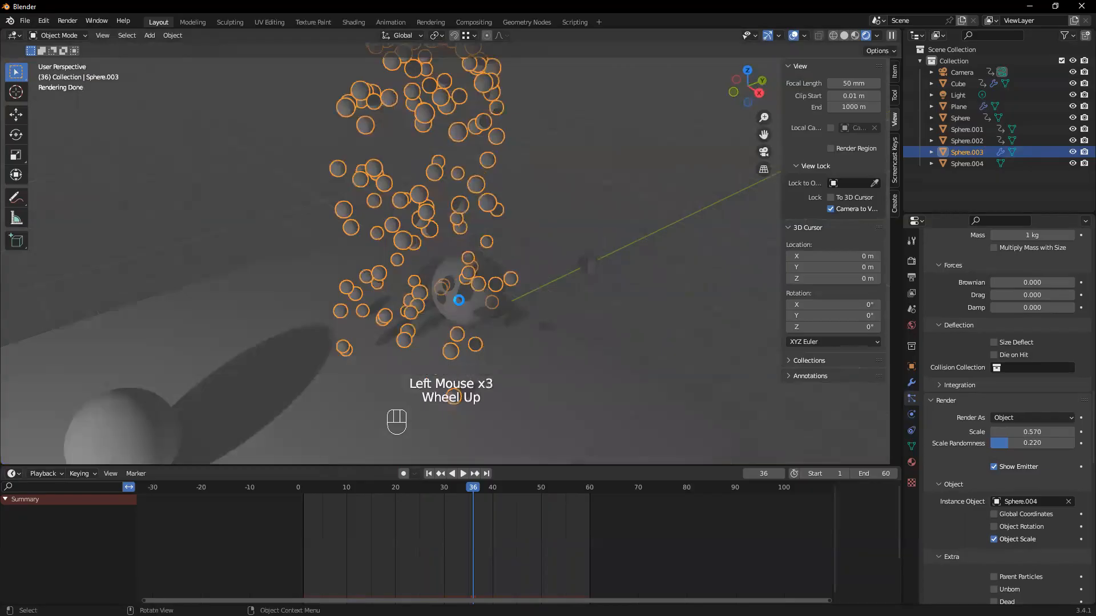
key(F12)
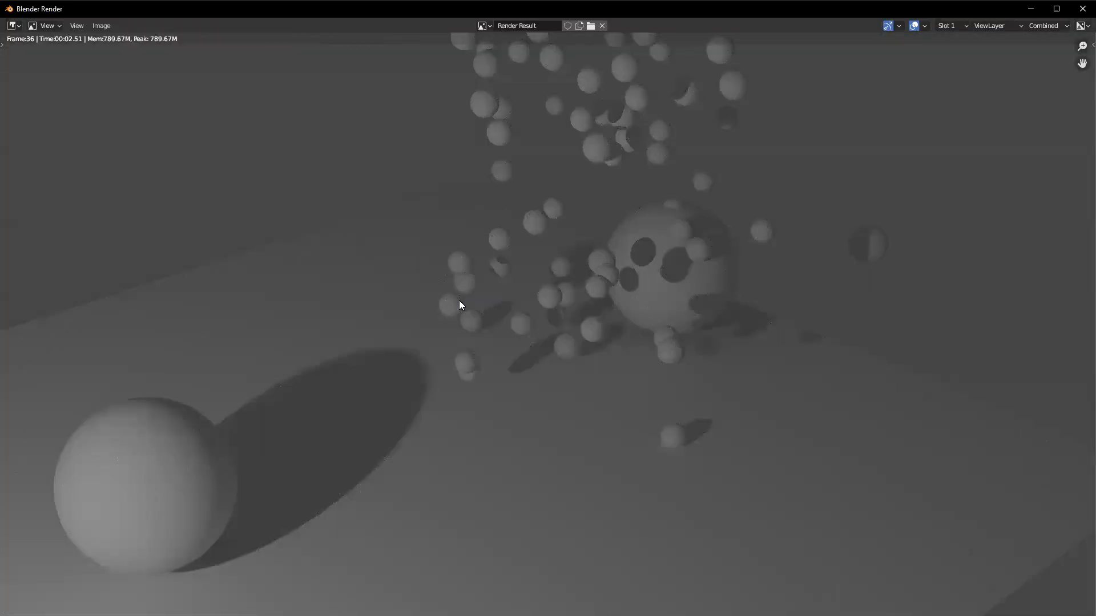
click(1082, 8)
Play the particle animation briefly, stop it and set the scene's end frame to 200
key(space)
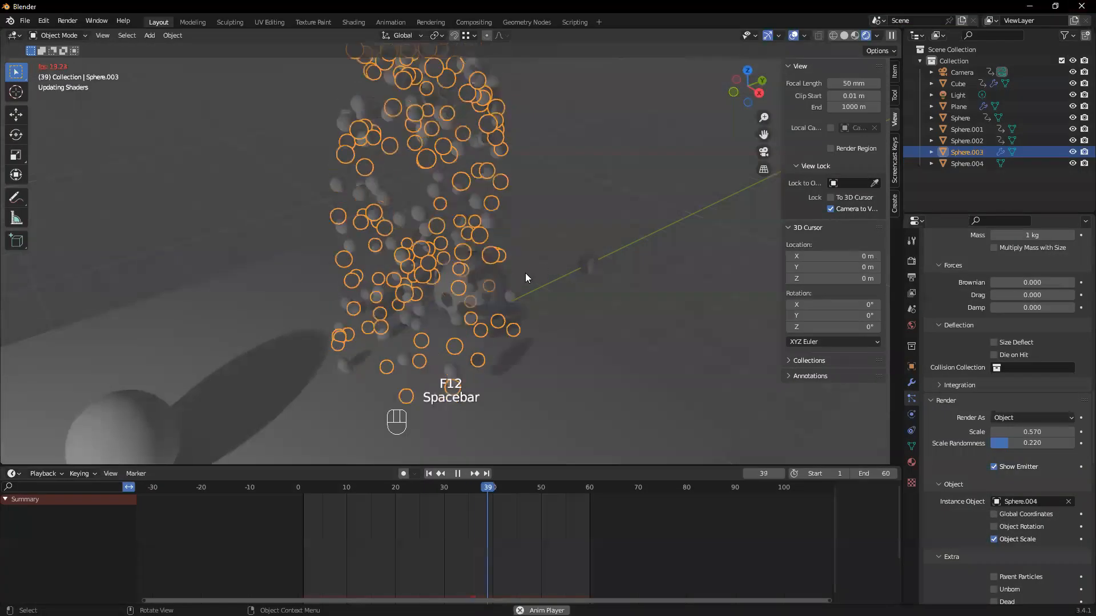
scroll(477, 311, down, 3)
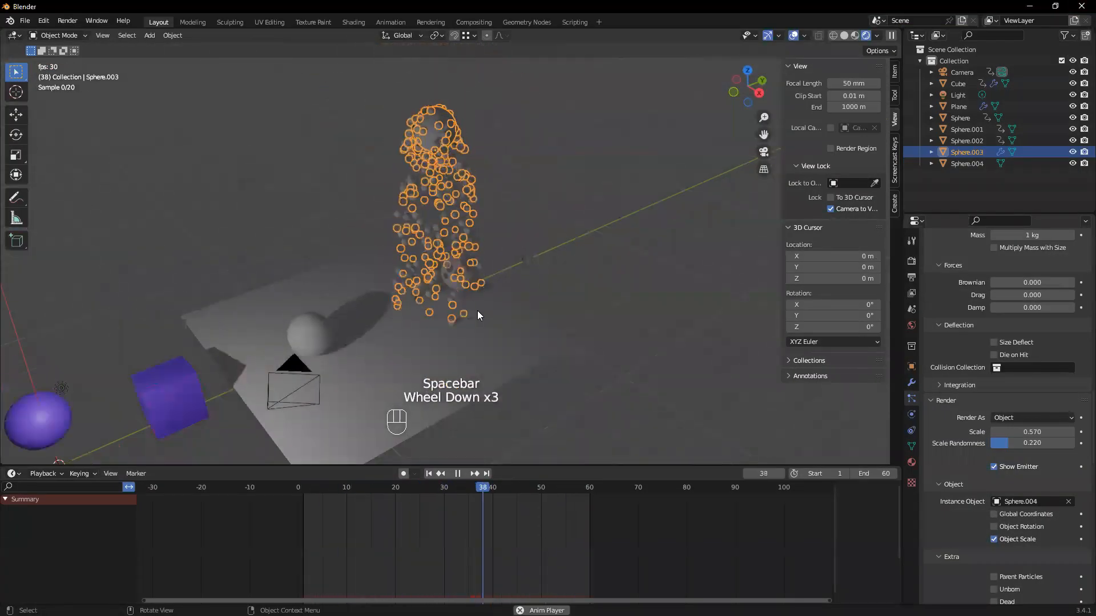
key(space)
click(887, 478)
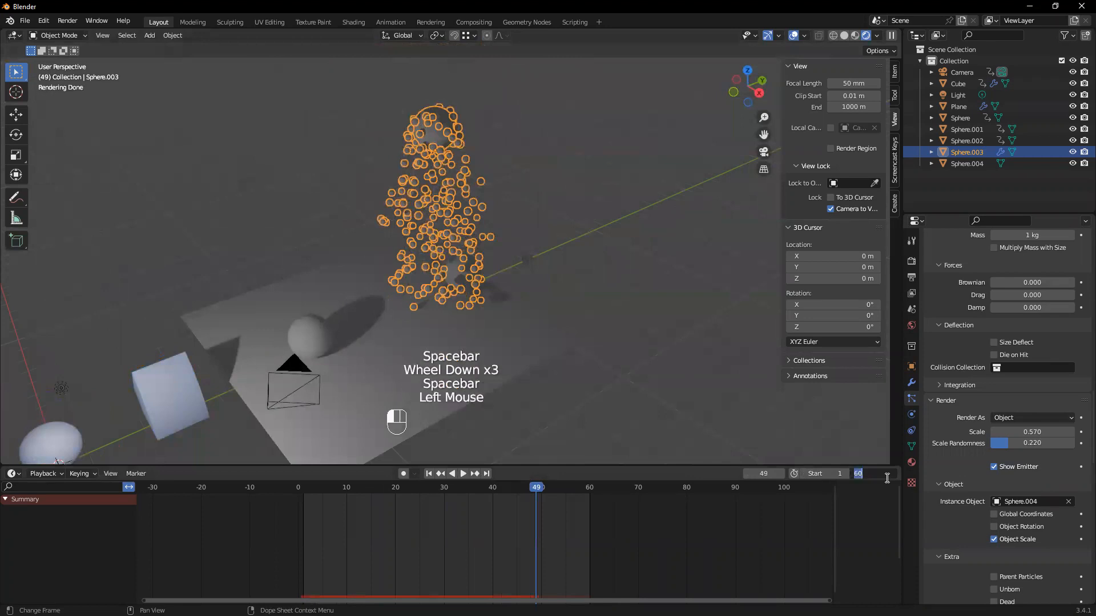
key(Return)
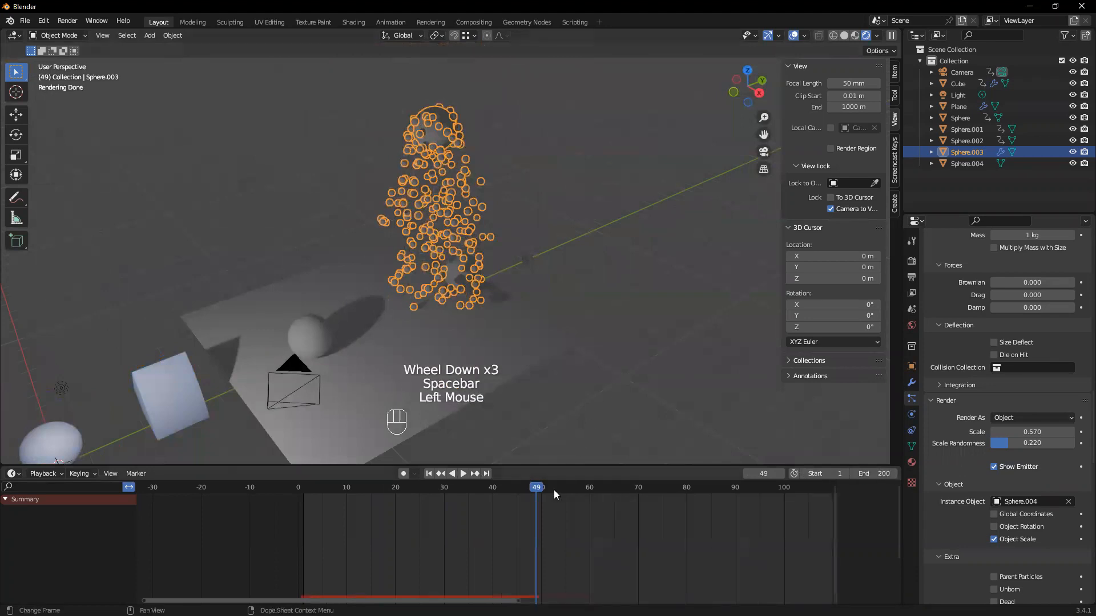
Play the extended animation and watch the deselected particles fall from another angle
key(space)
scroll(993, 375, up, 7)
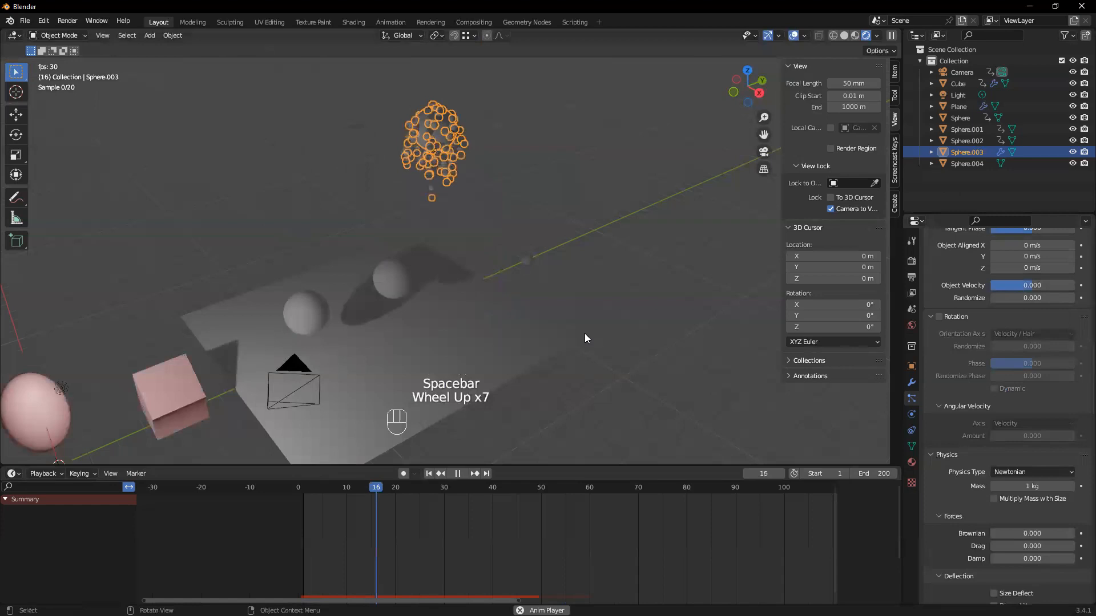
click(662, 288)
middle_drag(662, 288, 510, 197)
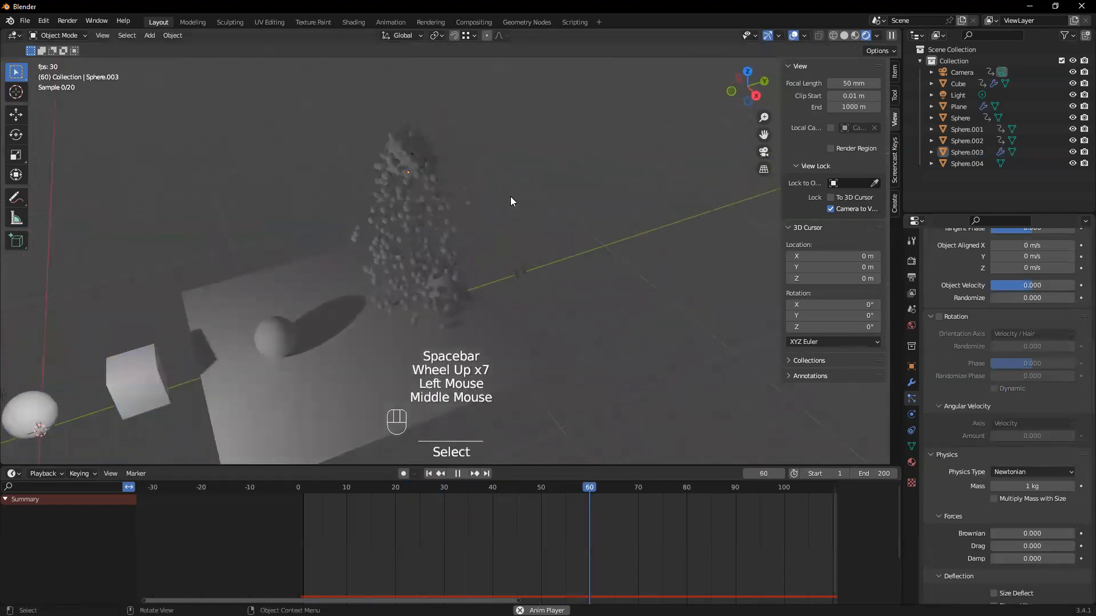
Select the emitter sphere during playback, review its particle settings and turn off Show Emitter for rendering
click(408, 143)
scroll(993, 348, up, 10)
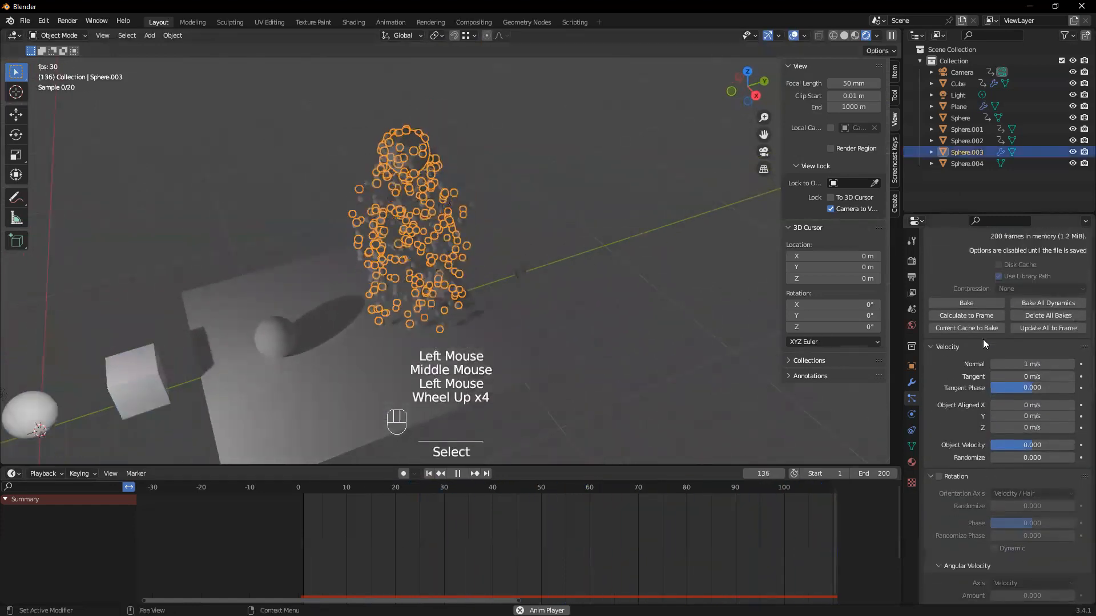
scroll(981, 338, up, 5)
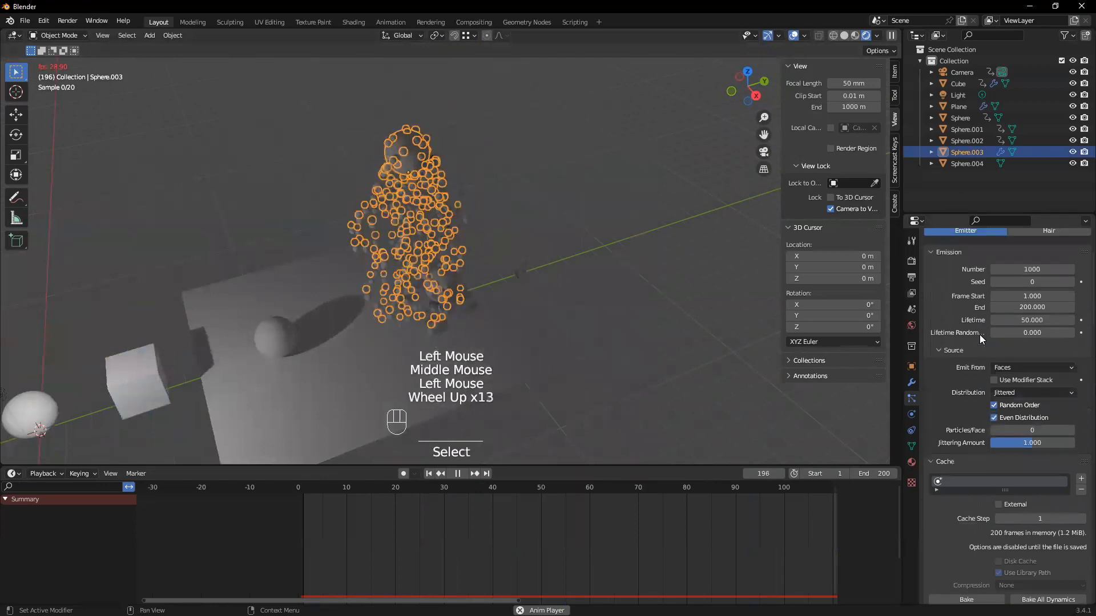
scroll(958, 364, down, 8)
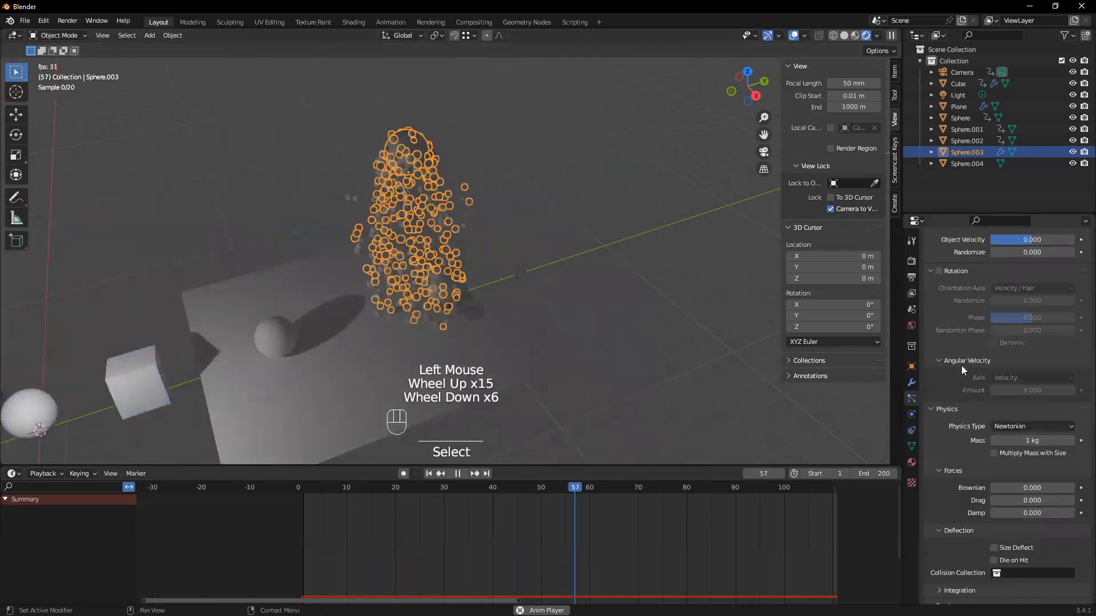
scroll(961, 371, up, 2)
scroll(962, 369, up, 1)
scroll(961, 360, down, 7)
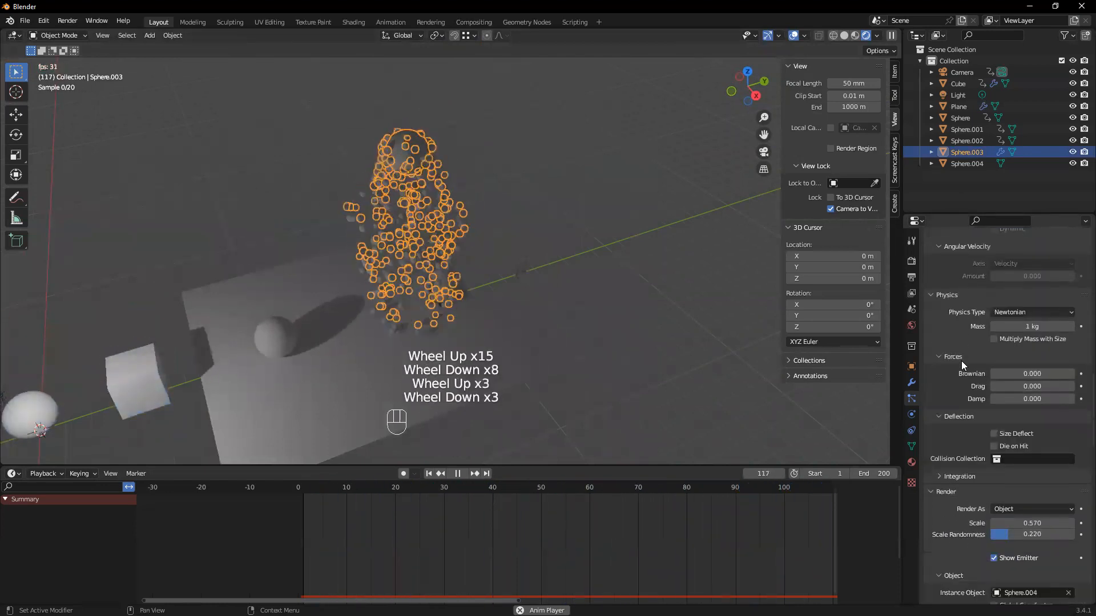
scroll(964, 364, down, 2)
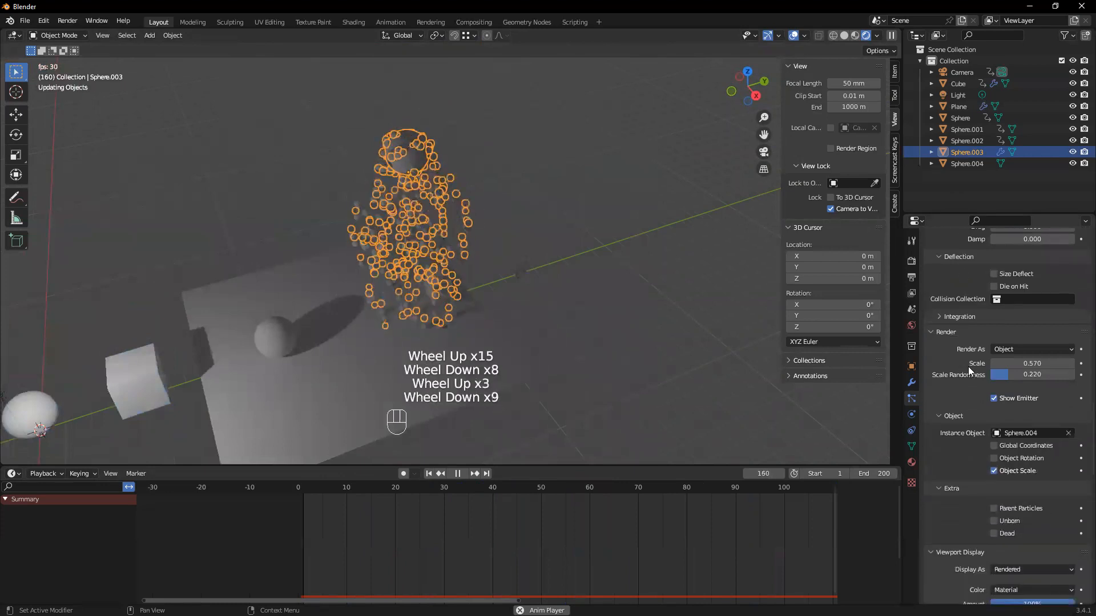
click(994, 401)
scroll(994, 401, down, 1)
Watch the particle fall from several angles with the emitter selected and deselected, and stop playback at frame 8
middle_drag(532, 277, 549, 274)
click(549, 274)
middle_drag(599, 231, 458, 260)
scroll(470, 232, up, 1)
scroll(470, 234, down, 1)
click(471, 234)
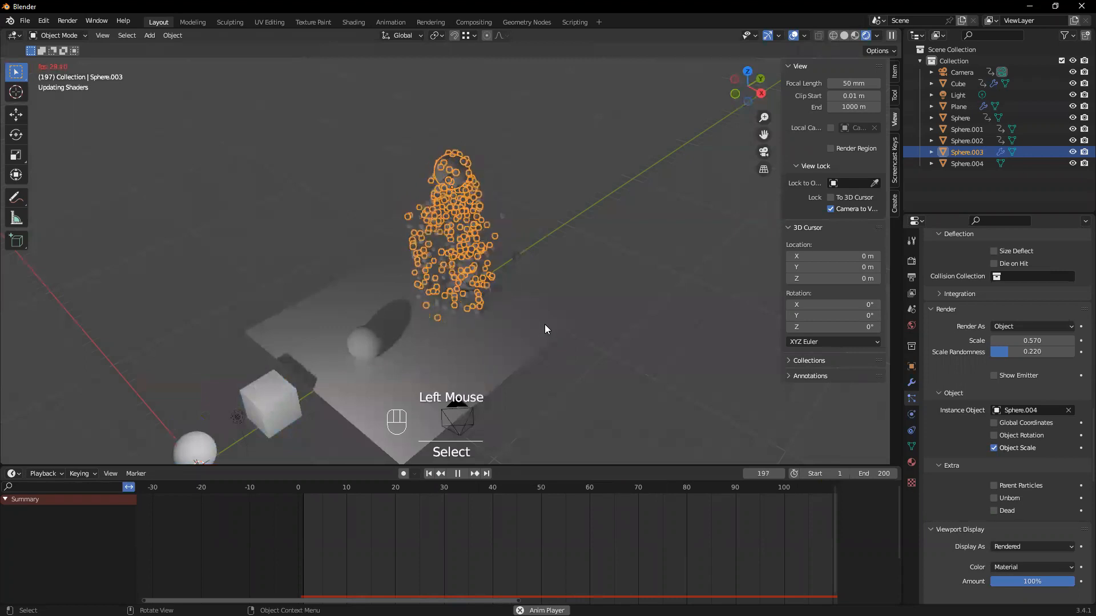
key(space)
scroll(472, 279, up, 1)
middle_drag(472, 279, 477, 321)
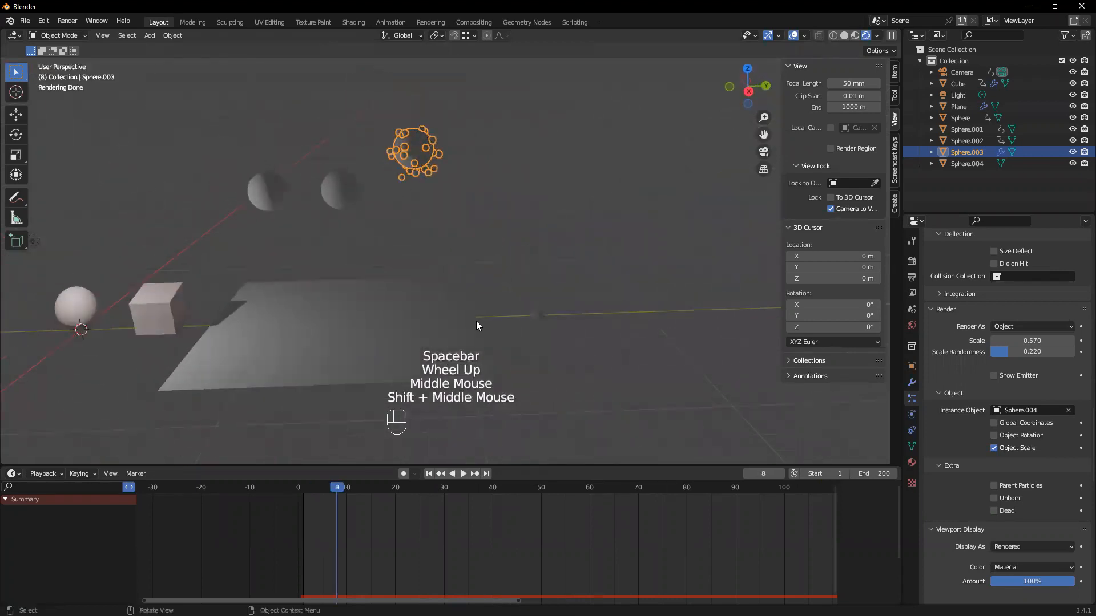
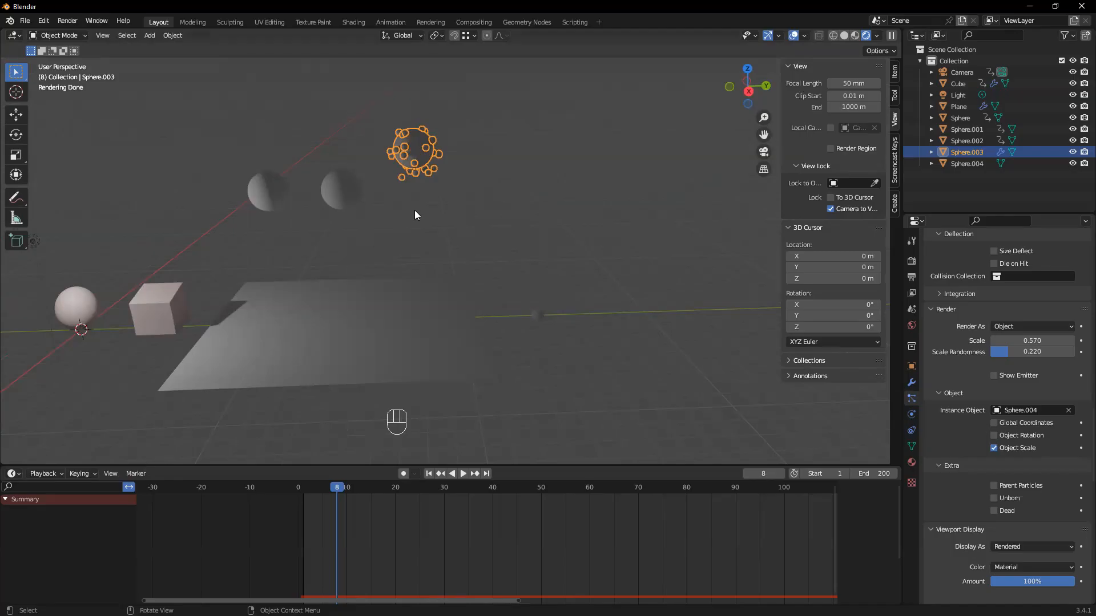
scroll(417, 203, up, 2)
middle_drag(417, 203, 384, 219)
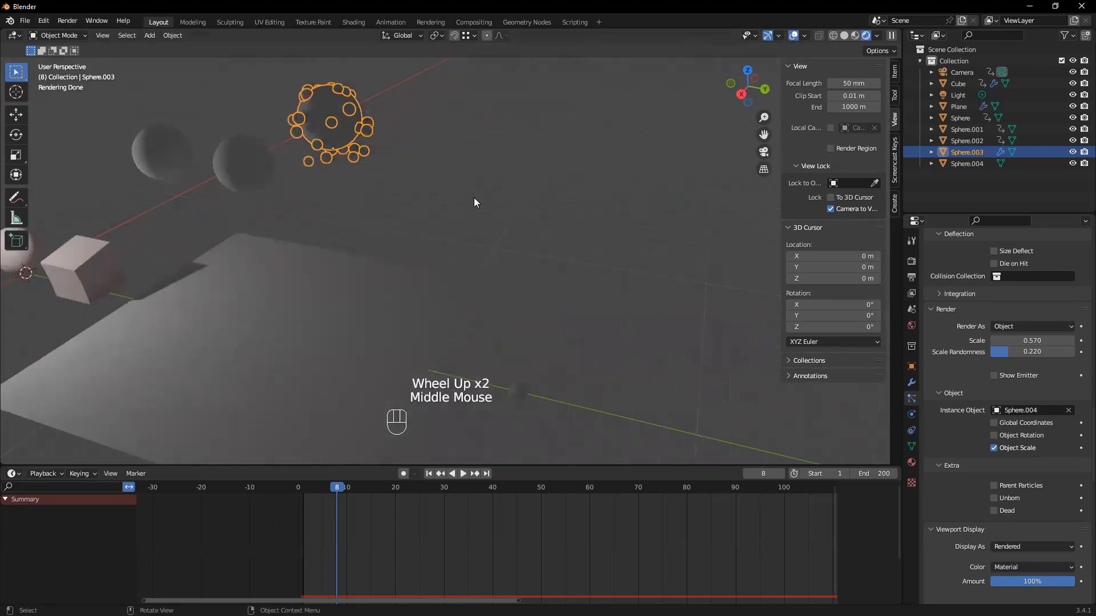
scroll(434, 213, down, 1)
middle_drag(433, 213, 525, 211)
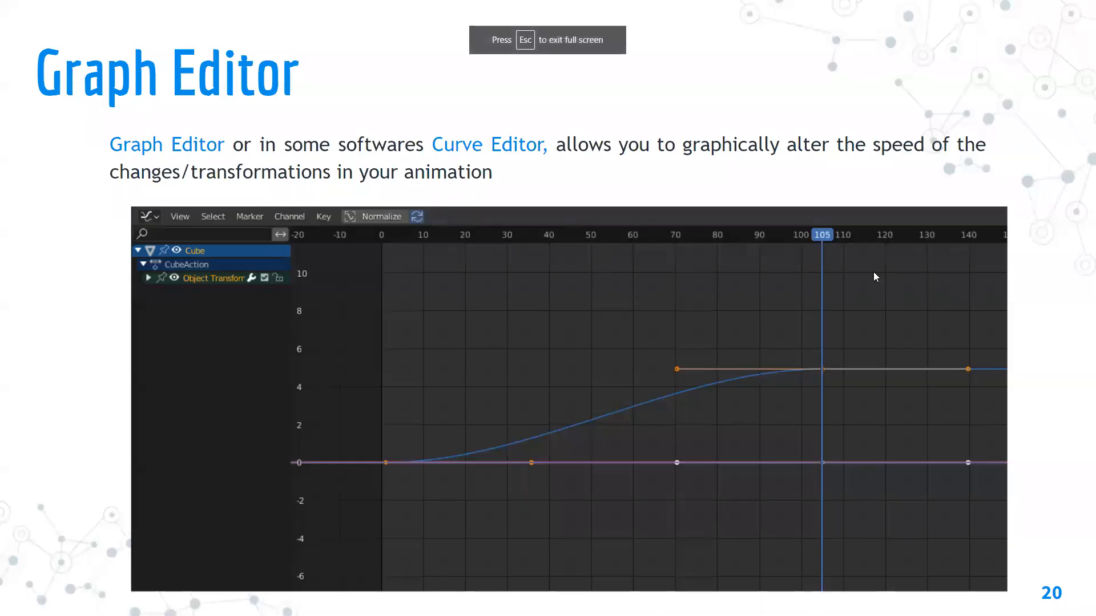
key(Left)
key(Right)
key(Right)
key(Left)
key(Right)
key(Right)
key(Right)
key(Right)
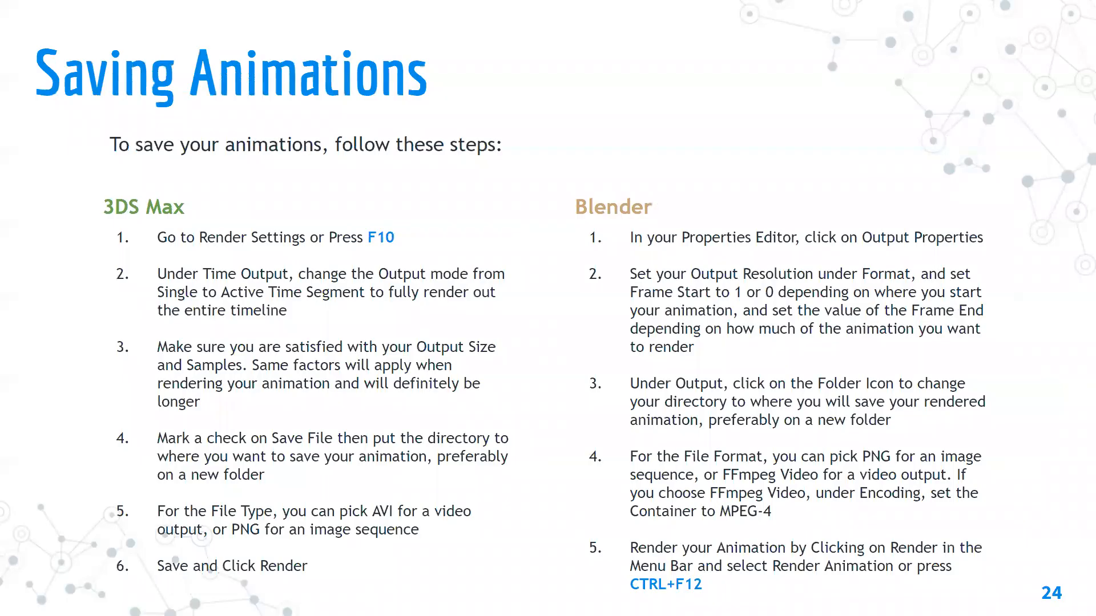
key(Escape)
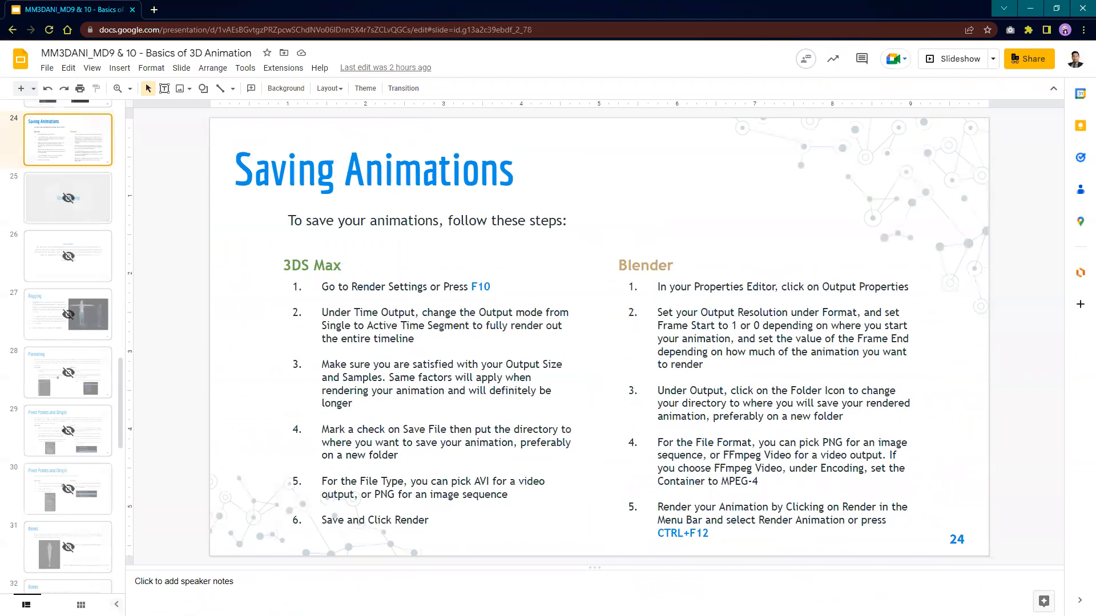
Switch back to Blender, play the particle animation briefly and reframe the scene through the camera view
key(alt+Tab)
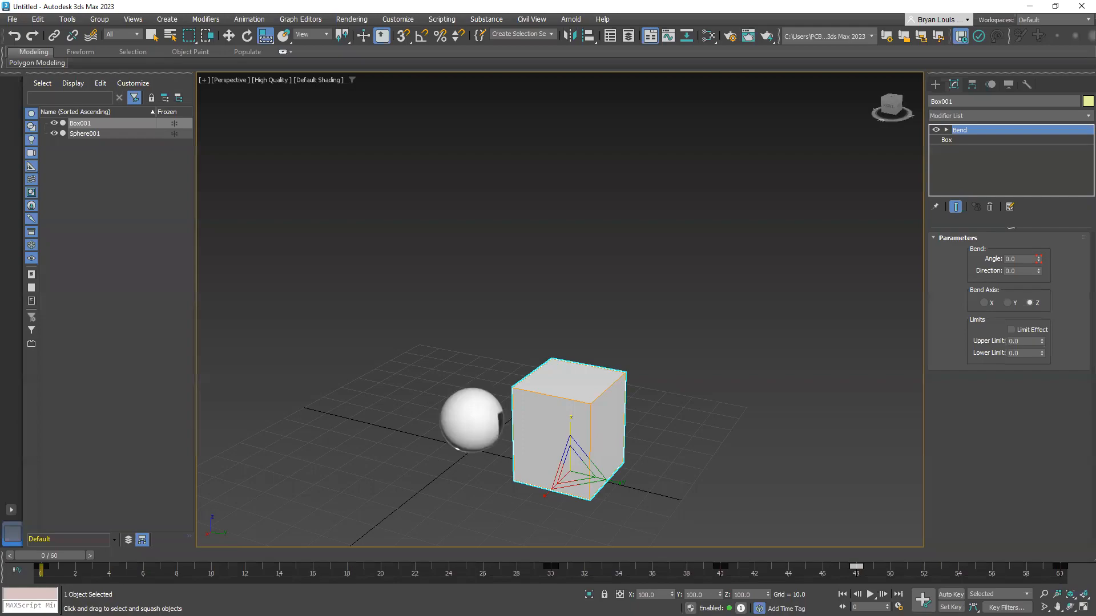
key(alt+Tab)
middle_drag(441, 227, 438, 228)
key(space)
key(space)
key(KP_0)
shift+middle_drag(443, 268, 510, 288)
scroll(505, 229, down, 2)
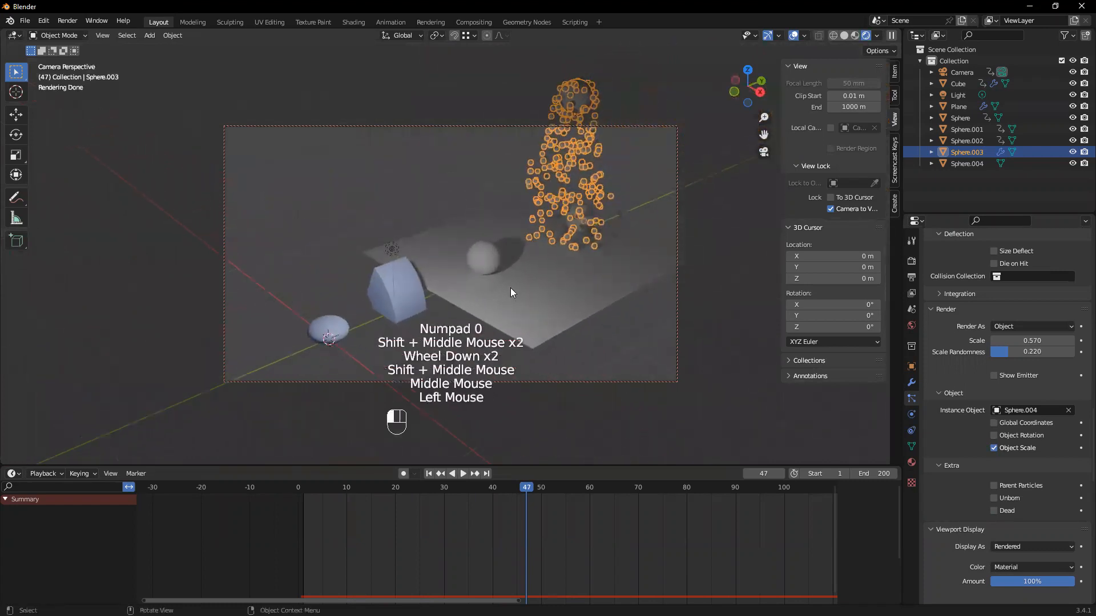
Scale up the ground plane so it extends well beyond the camera frame
click(517, 304)
key(s)
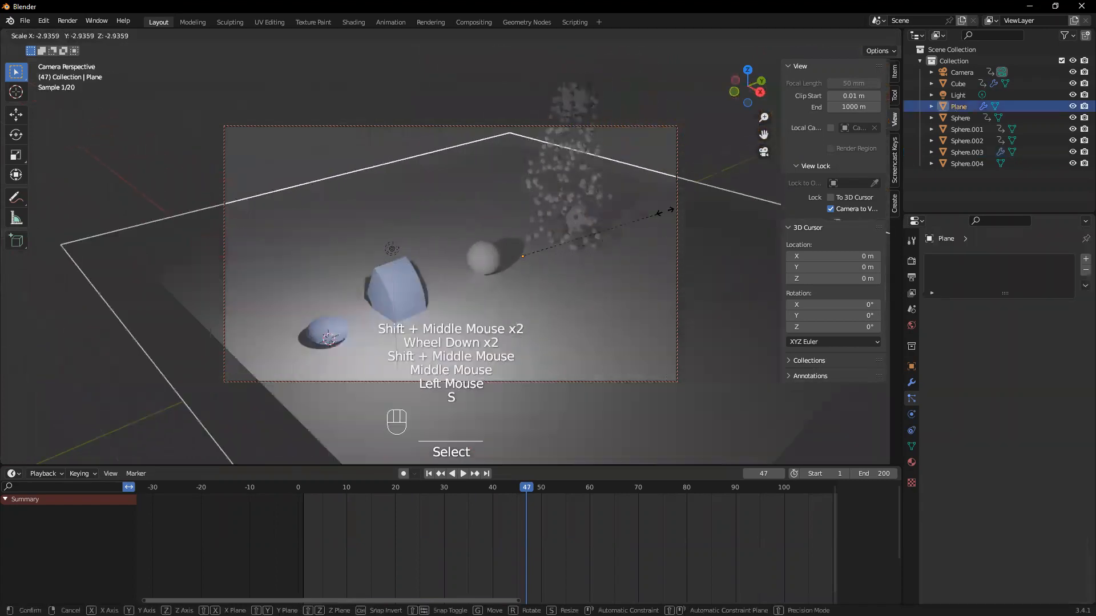
click(660, 200)
Select the small instanced sphere Sphere.004 and assign the existing Epilepsy Material to it
mouse_move(569, 208)
middle_down()
mouse_move(573, 197)
mouse_move(570, 207)
middle_up()
click(566, 208)
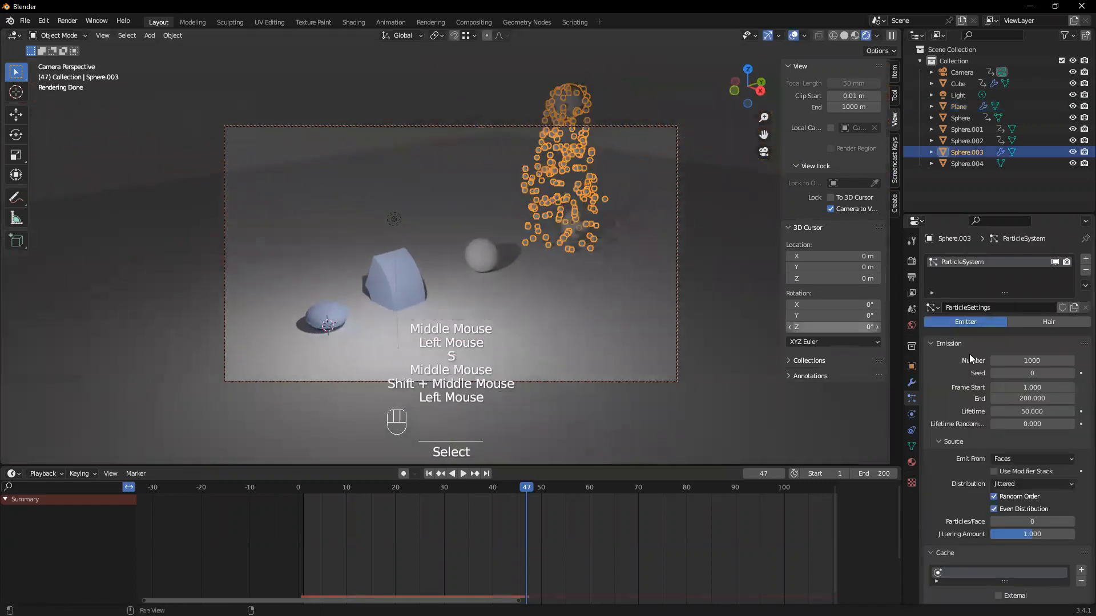
click(969, 163)
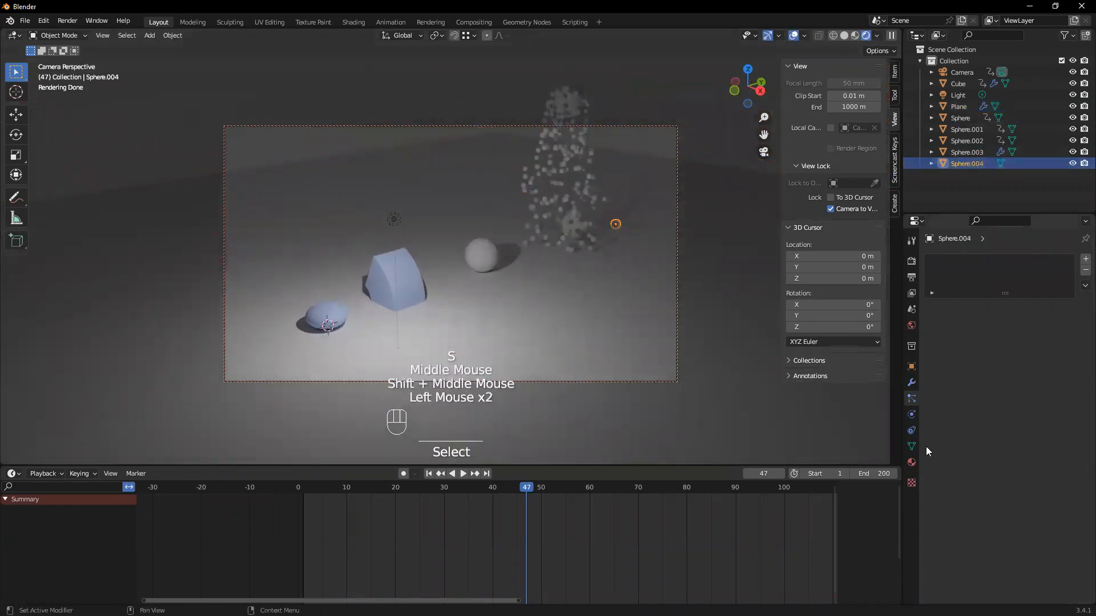
click(912, 461)
click(1018, 311)
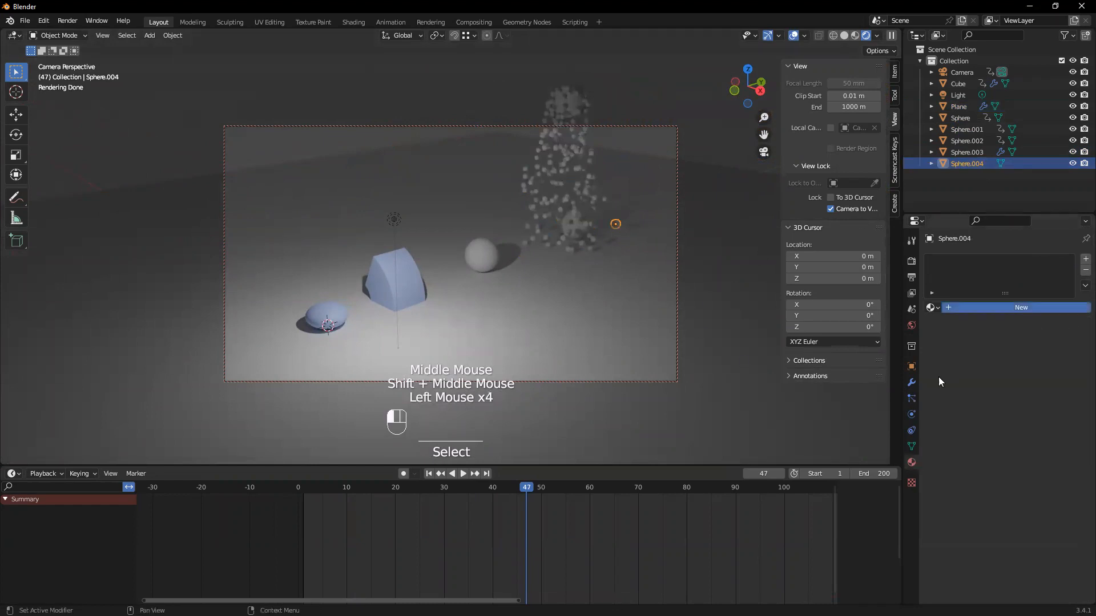
click(932, 308)
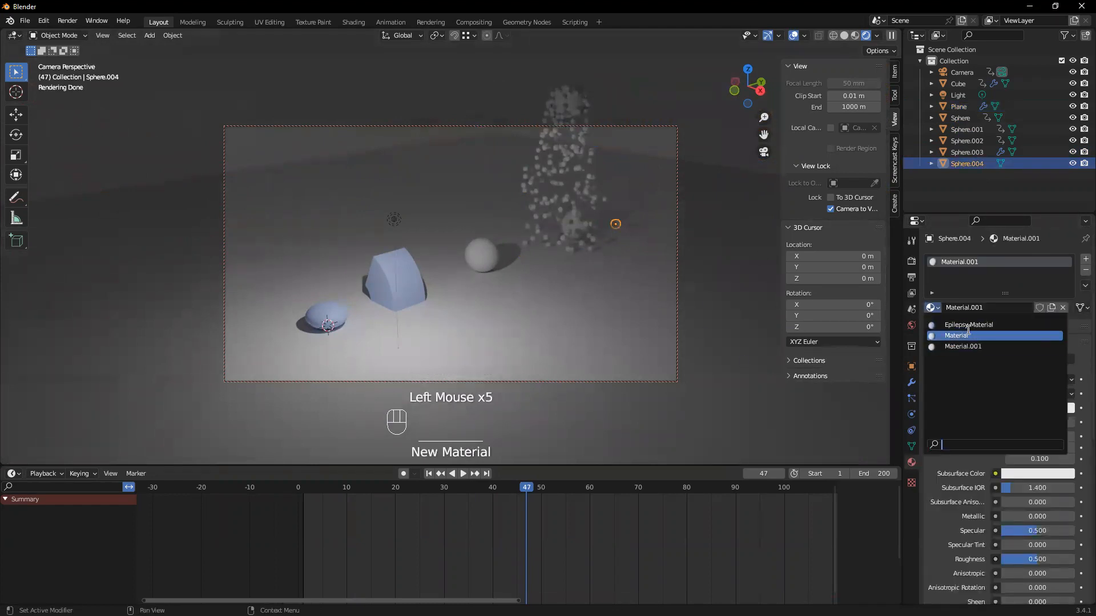
click(969, 327)
Play the animation, switch the viewport to Material Preview shading and play it again
key(space)
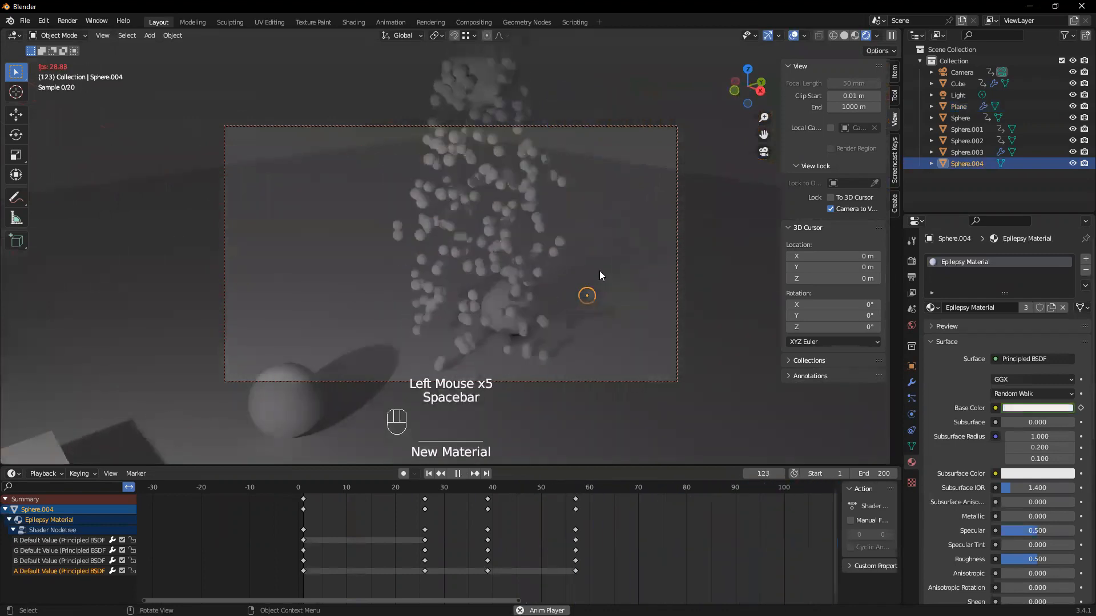
key(space)
key(z)
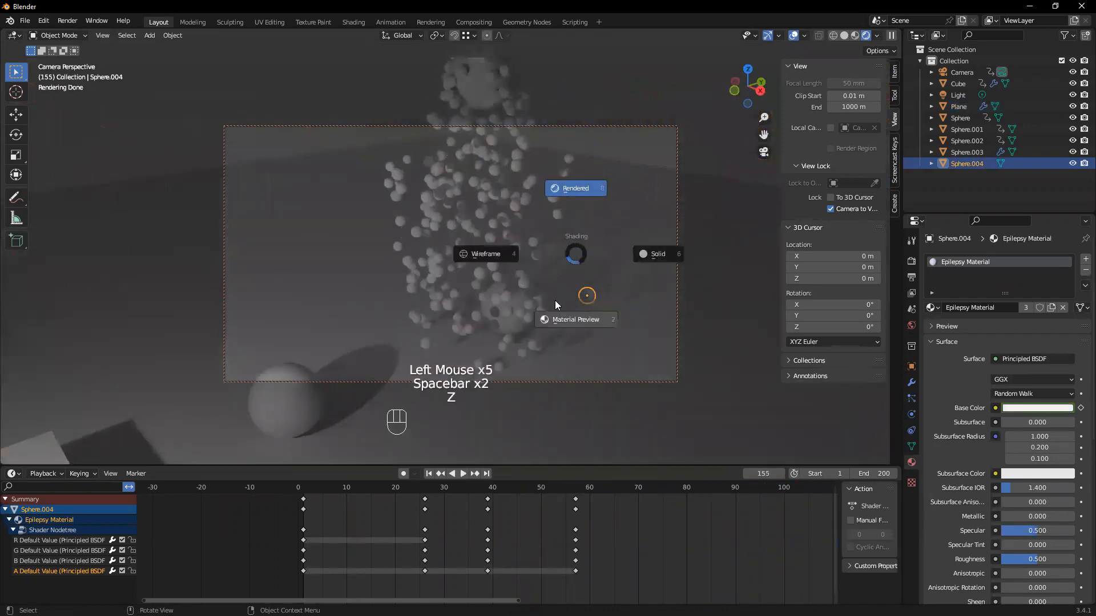
key(space)
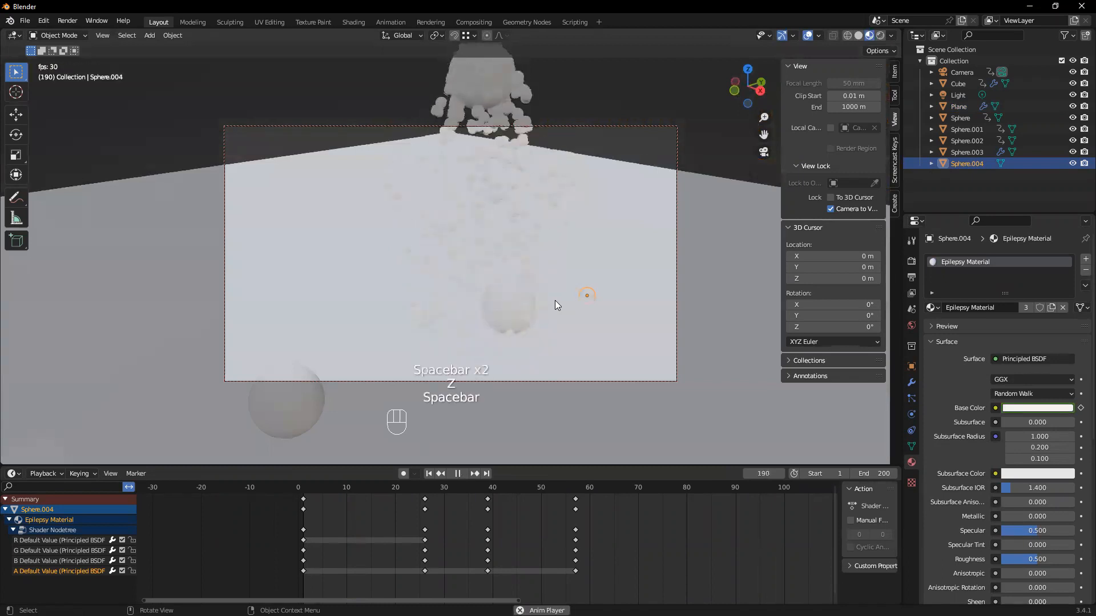
key(space)
Pull the camera back to frame all objects, view the render settings in Solid shading and return to Material Preview
scroll(554, 300, down, 1)
scroll(554, 301, down, 4)
mouse_move(469, 309)
middle_down()
mouse_move(389, 318)
mouse_move(481, 291)
middle_up()
key(z)
click(912, 261)
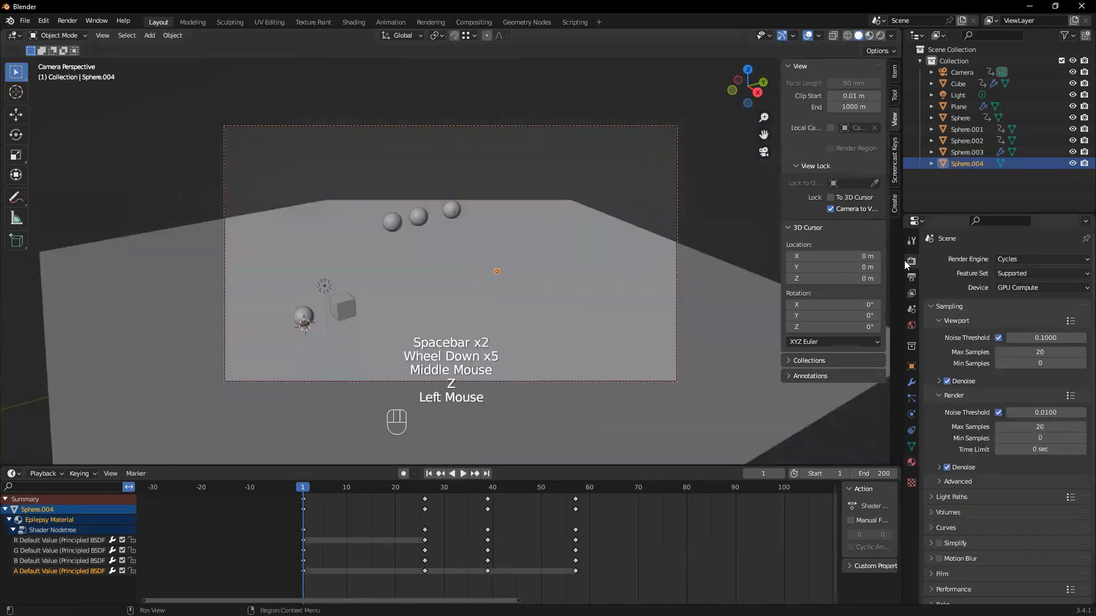
key(z)
click(458, 344)
Select the sphere at the origin, inspect its Epilepsy Material and play the animation to watch the colors change
click(304, 317)
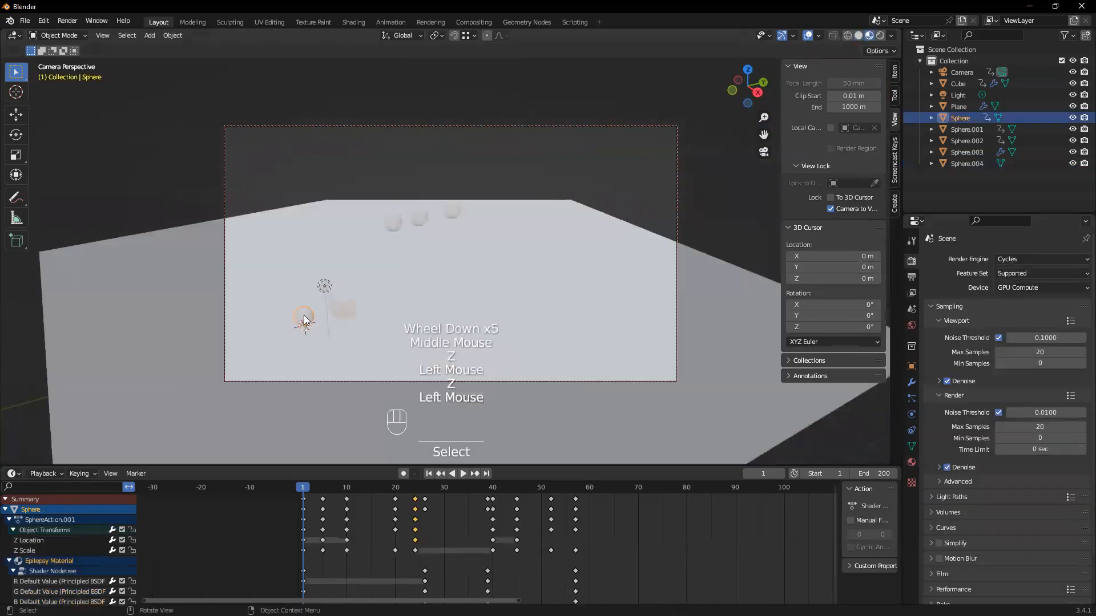
click(912, 461)
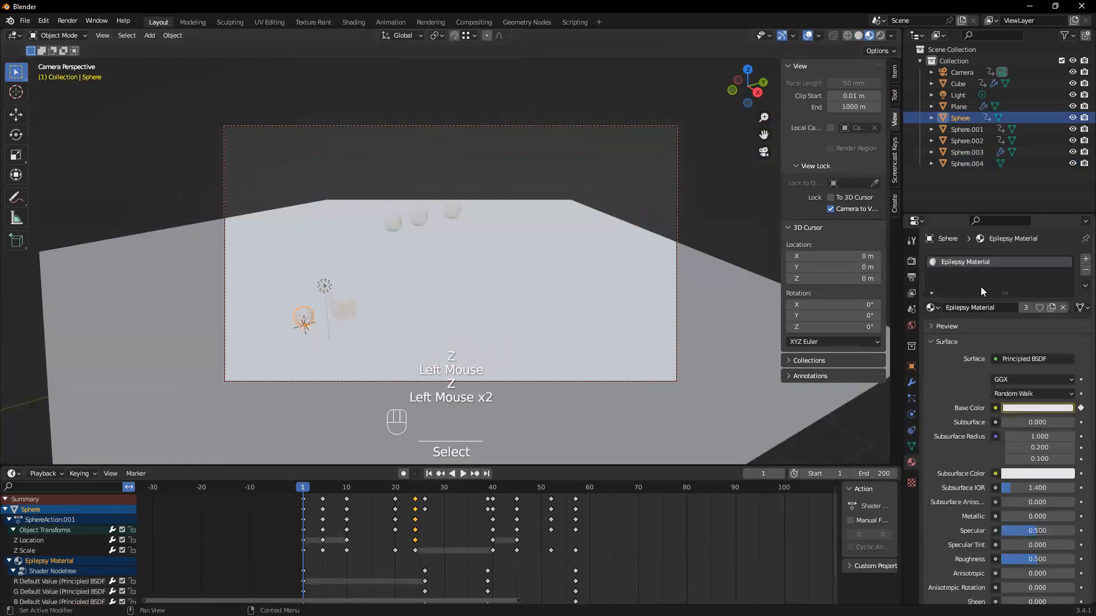
key(space)
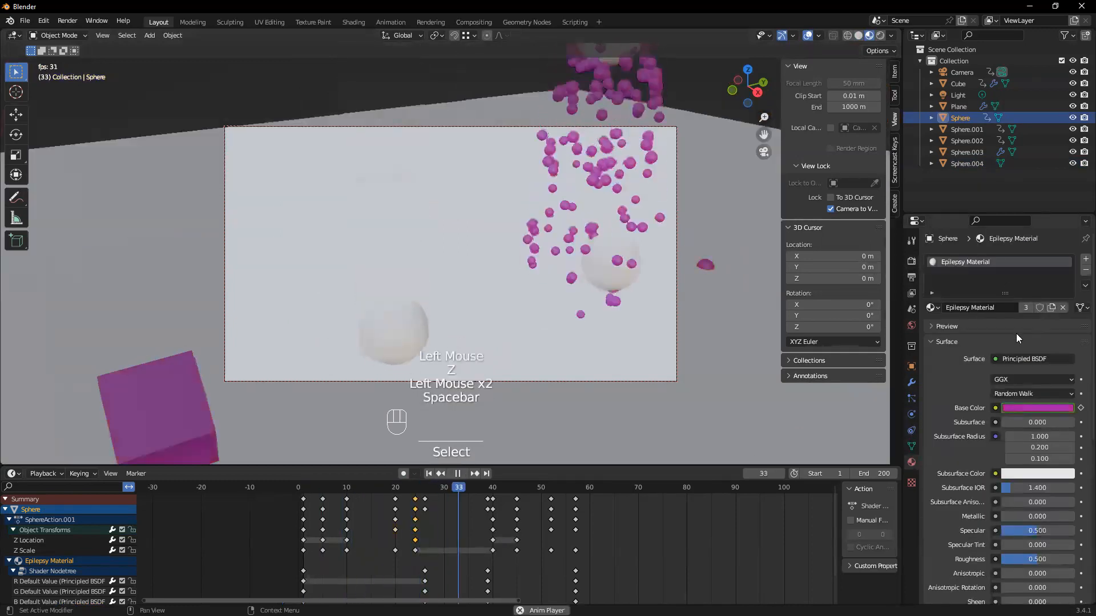
key(space)
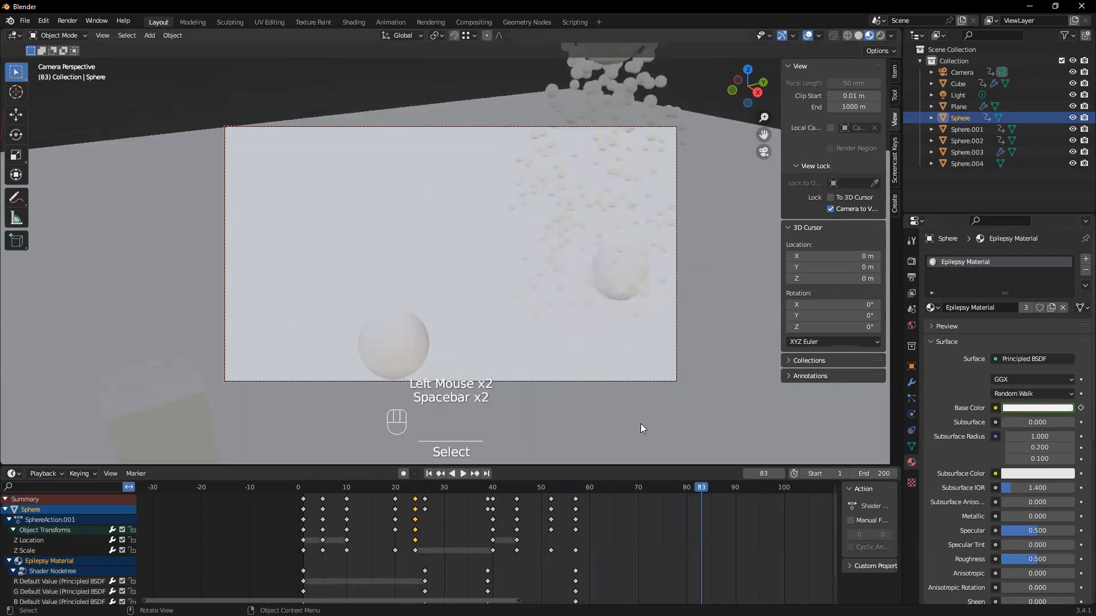
Set the scene's end frame to 60 and reframe the objects in the camera view
click(882, 473)
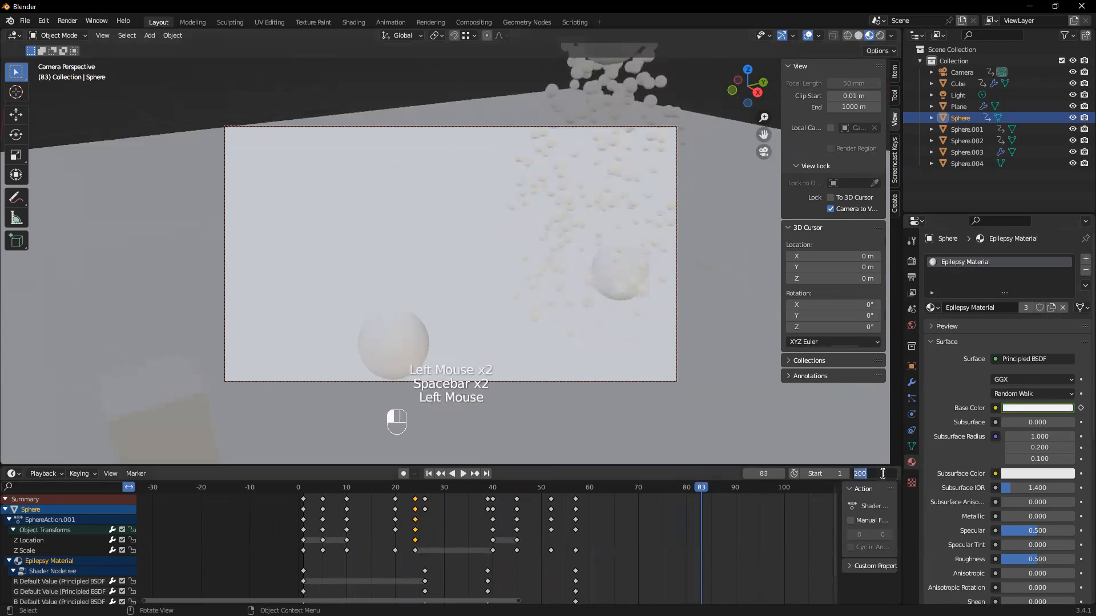
text(60)
key(Return)
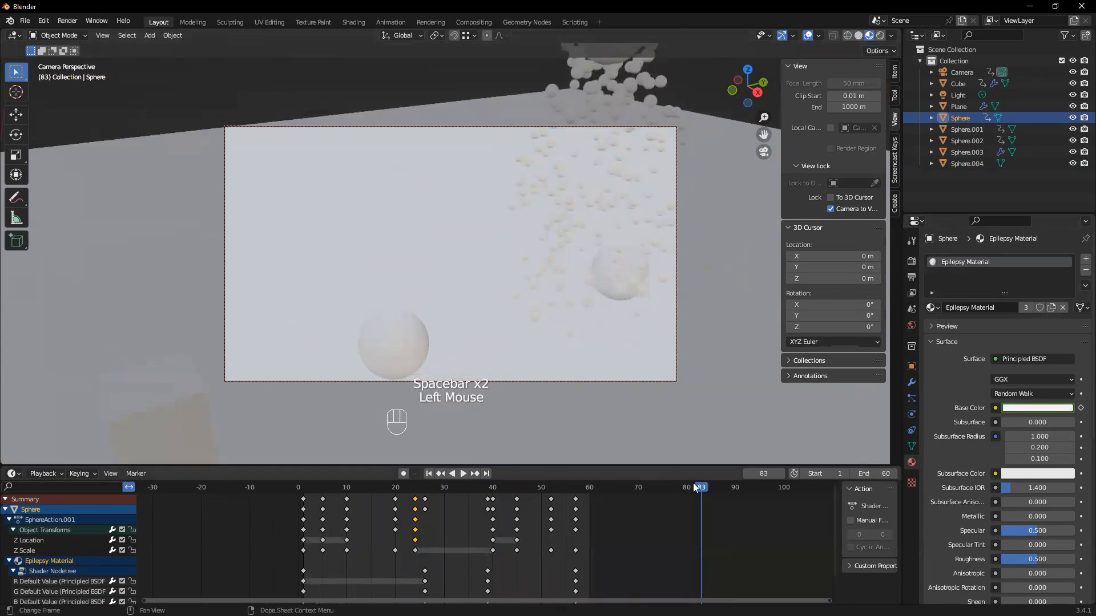
scroll(455, 309, down, 3)
middle_drag(455, 309, 504, 282)
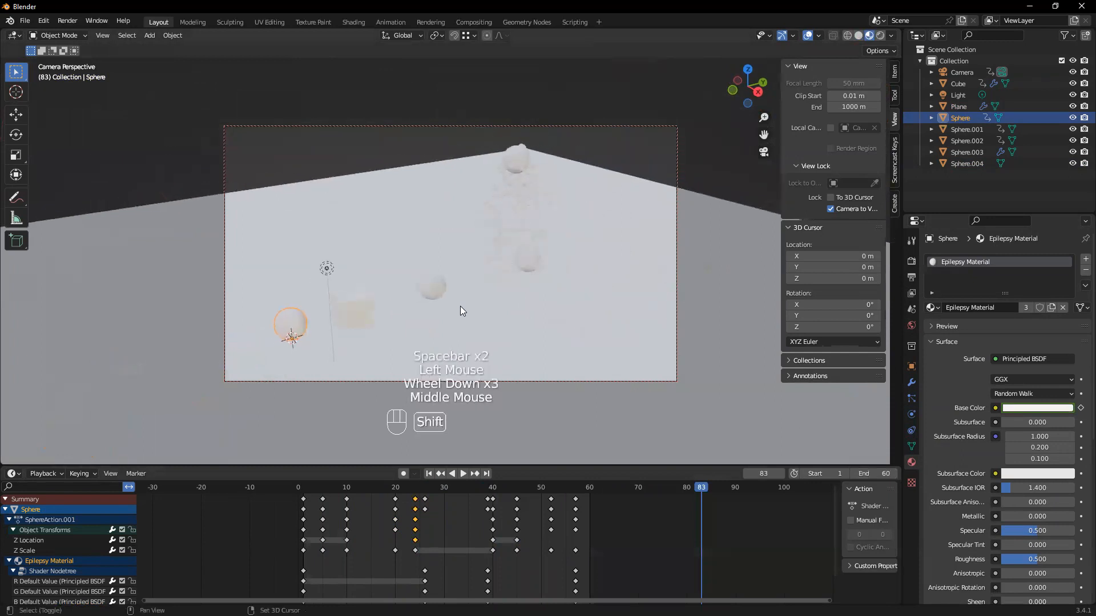
Scale up the ground plane further and adjust the camera angle on the scene
click(751, 396)
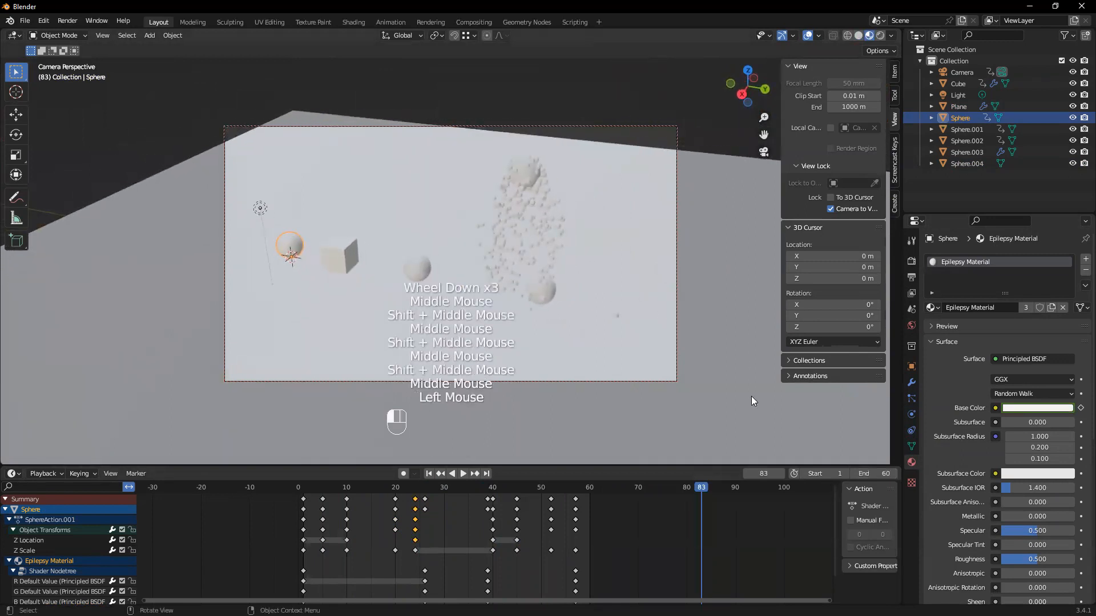
key(s)
click(246, 281)
mouse_move(246, 281)
middle_down()
mouse_move(217, 268)
mouse_move(274, 281)
mouse_move(259, 285)
middle_up()
Give the ground plane a new material with a black base color and deselect it
click(298, 305)
click(975, 308)
click(1035, 406)
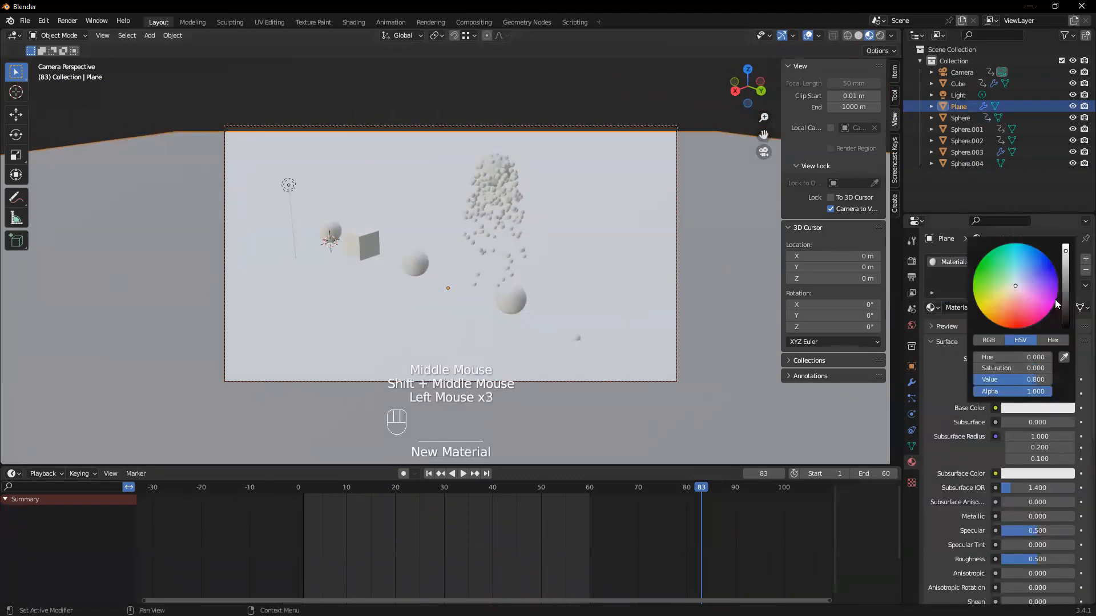
drag(1068, 291, 1067, 342)
click(433, 226)
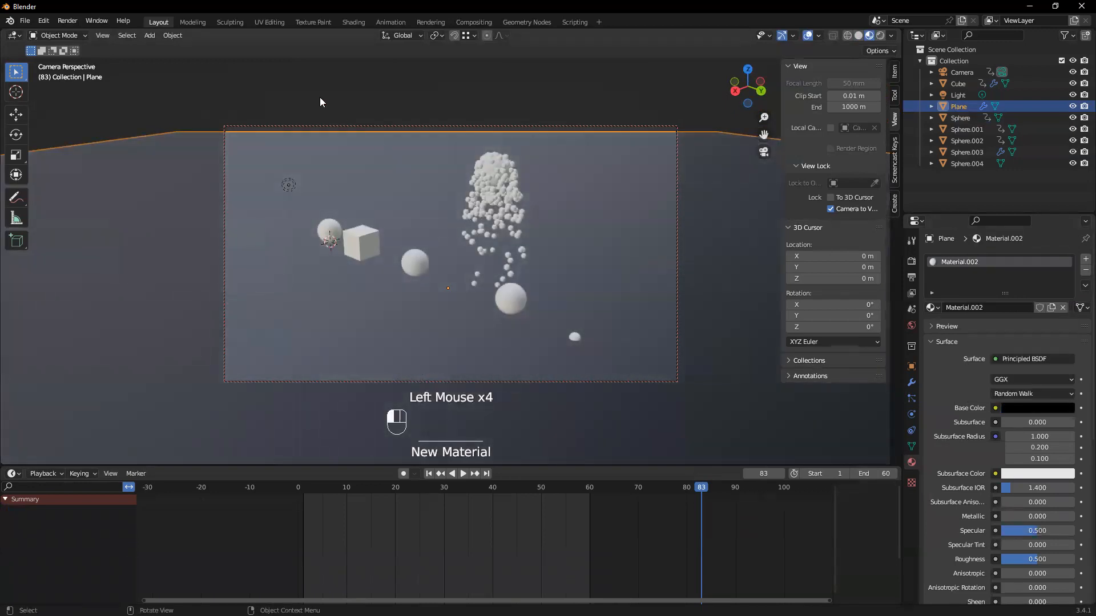
Play the animation through the camera to check its movement and return to frame 1
mouse_move(434, 226)
shift+middle_down()
mouse_move(435, 209)
mouse_move(435, 245)
shift+middle_up()
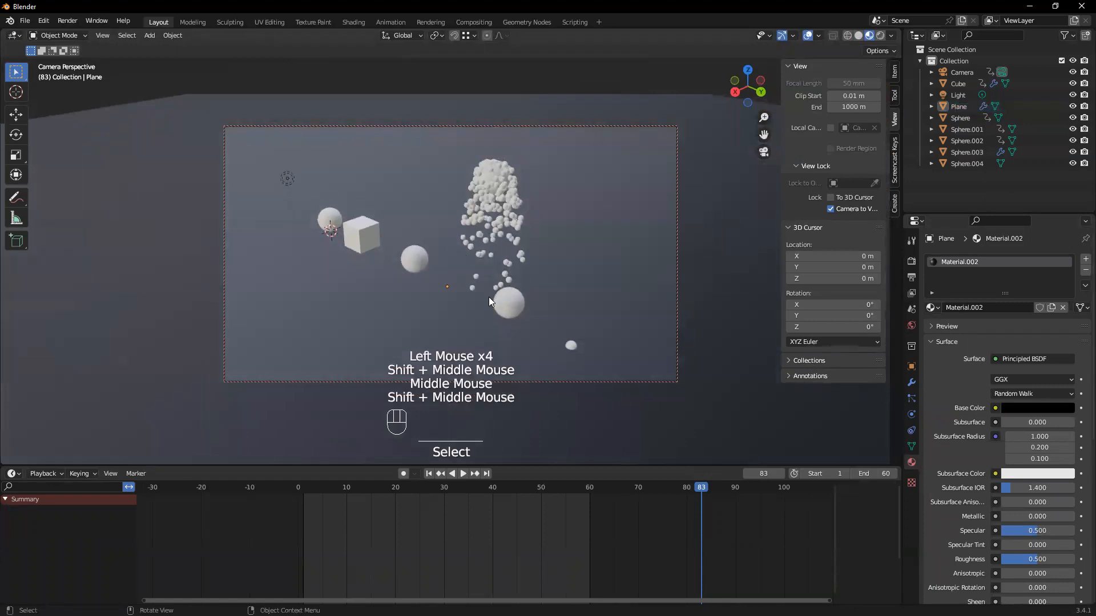
key(space)
key(space)
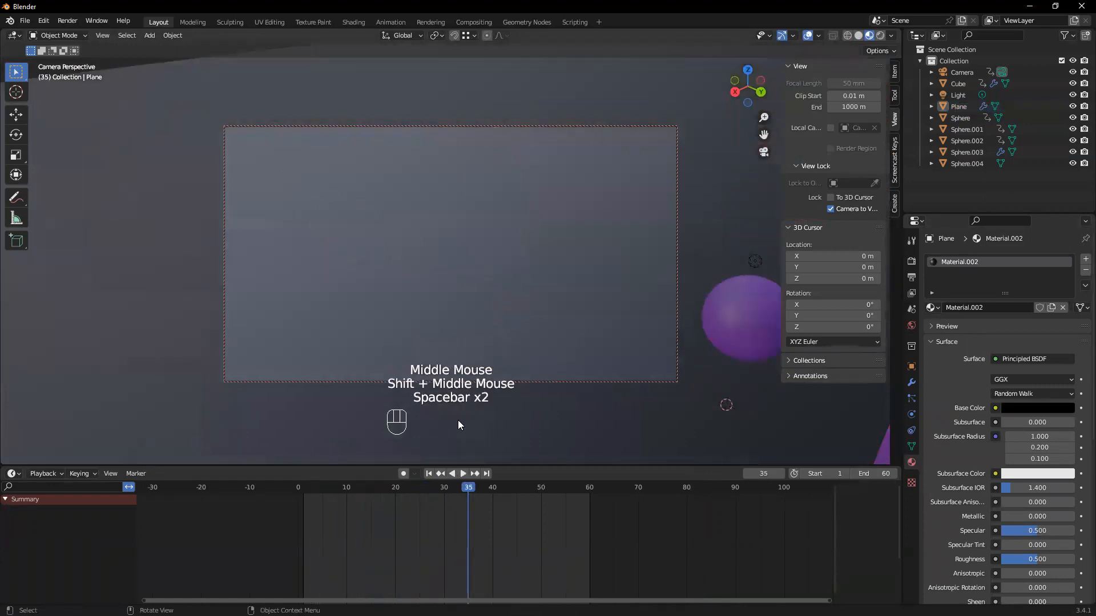
click(431, 473)
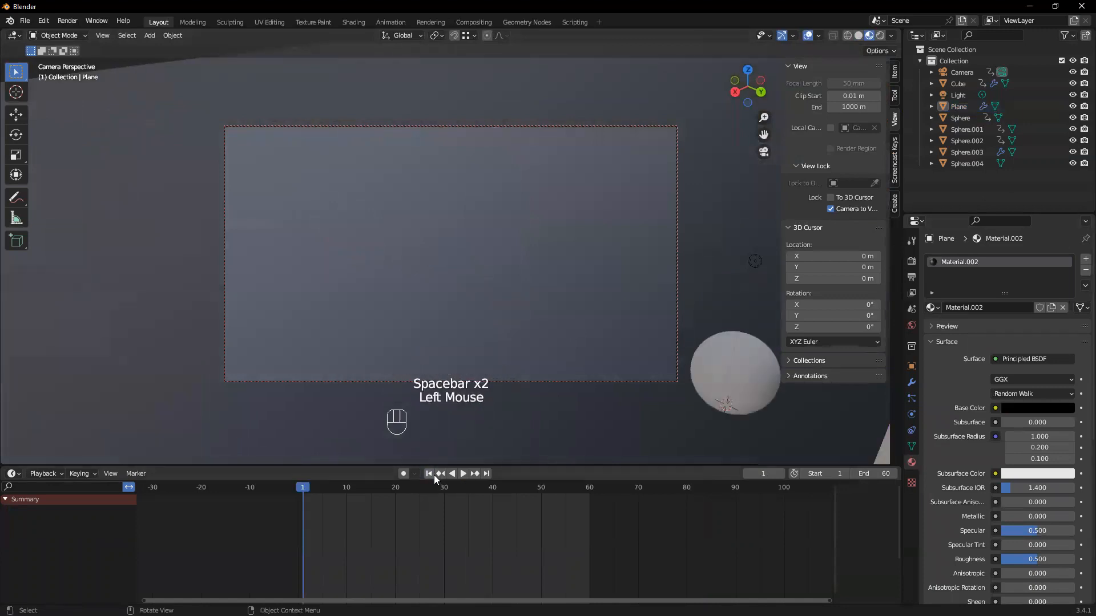
Reframe all objects in the camera view and delete the camera's keyframe at frame 40
scroll(508, 331, down, 4)
shift+middle_drag(507, 329, 396, 240)
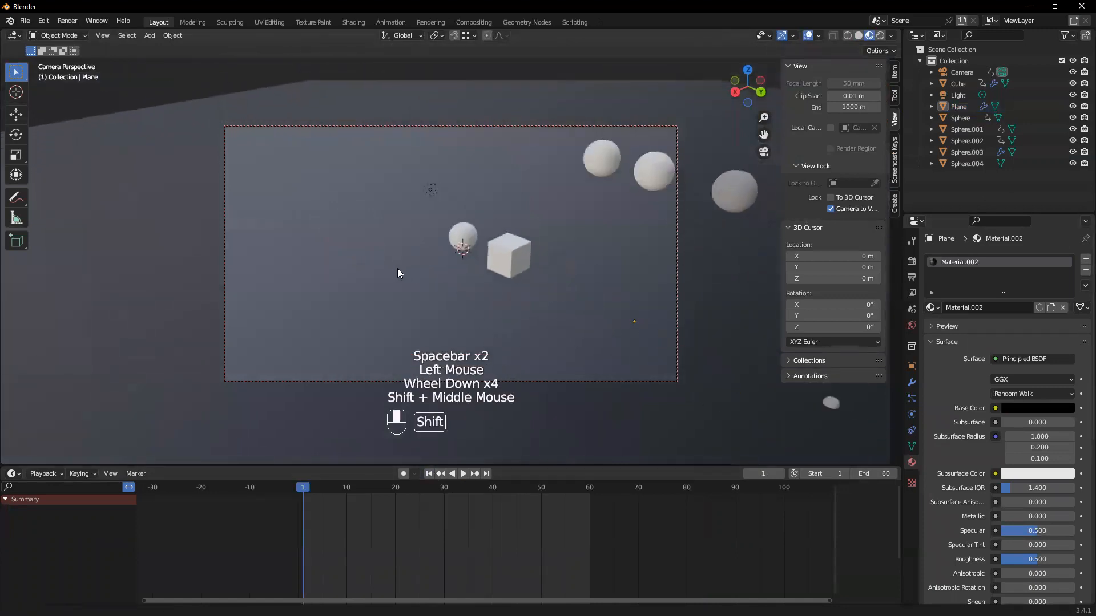
scroll(366, 234, down, 2)
click(958, 75)
drag(518, 531, 475, 489)
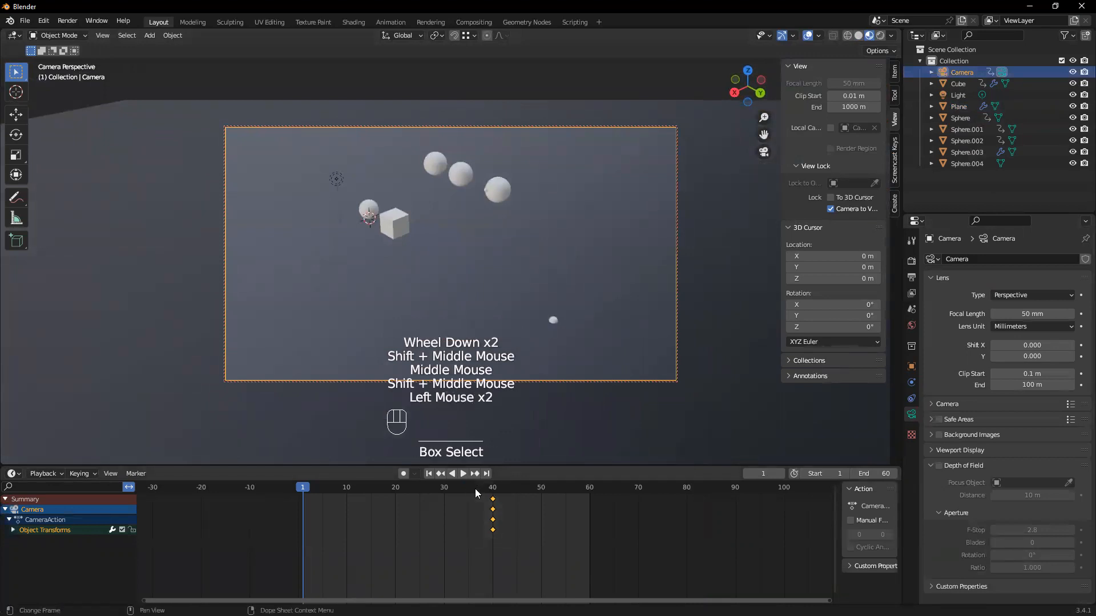
key(x)
click(475, 488)
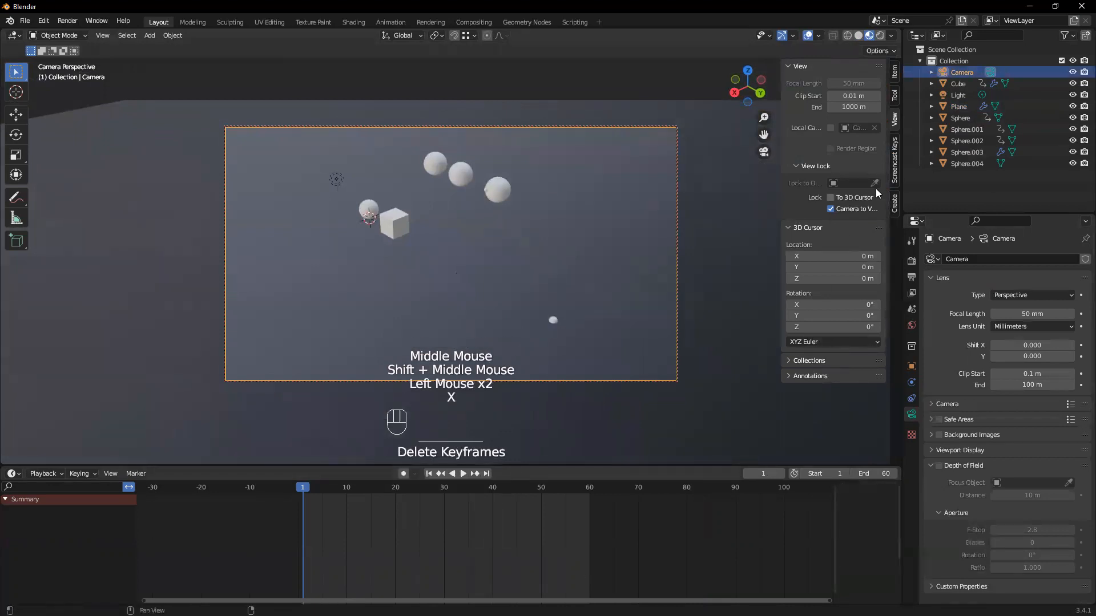
Play the animation with the fixed camera, return to frame 1 and frame the objects more closely
key(space)
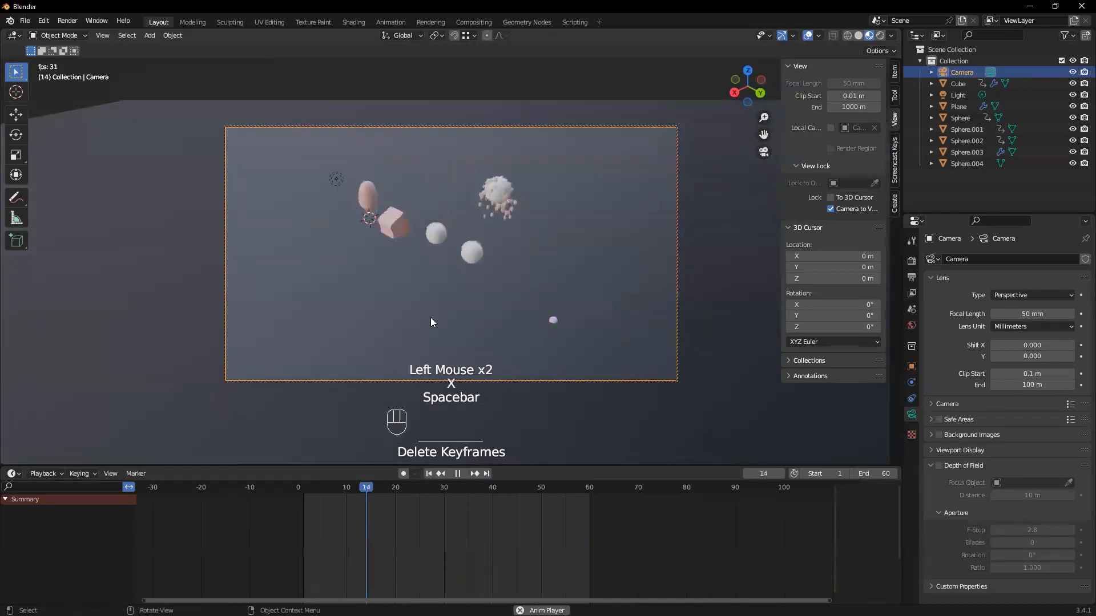
key(space)
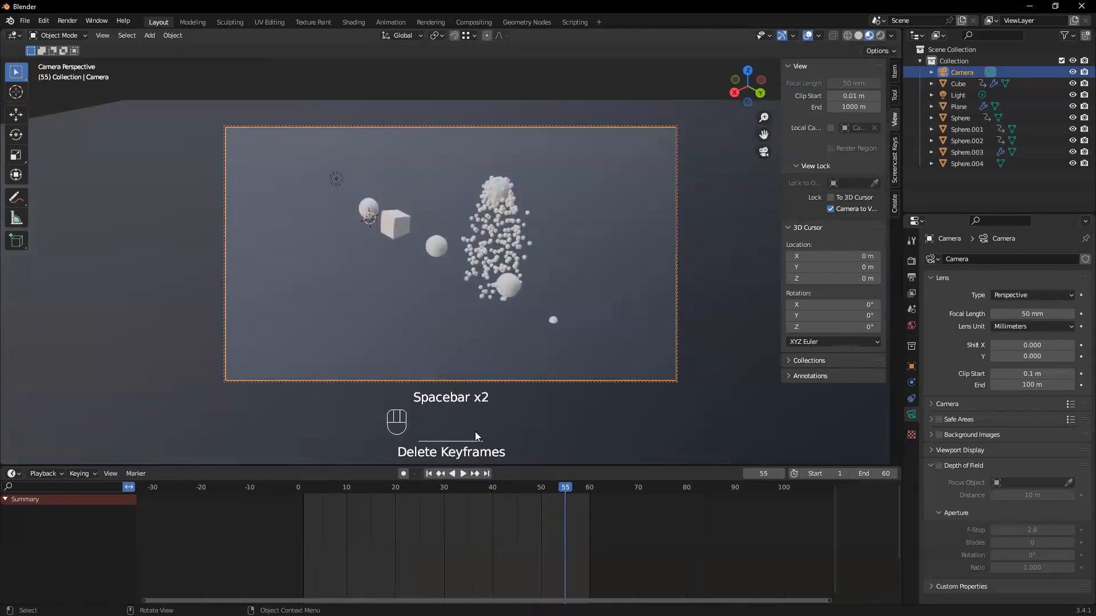
click(429, 477)
scroll(402, 343, up, 1)
shift+middle_drag(402, 344, 454, 345)
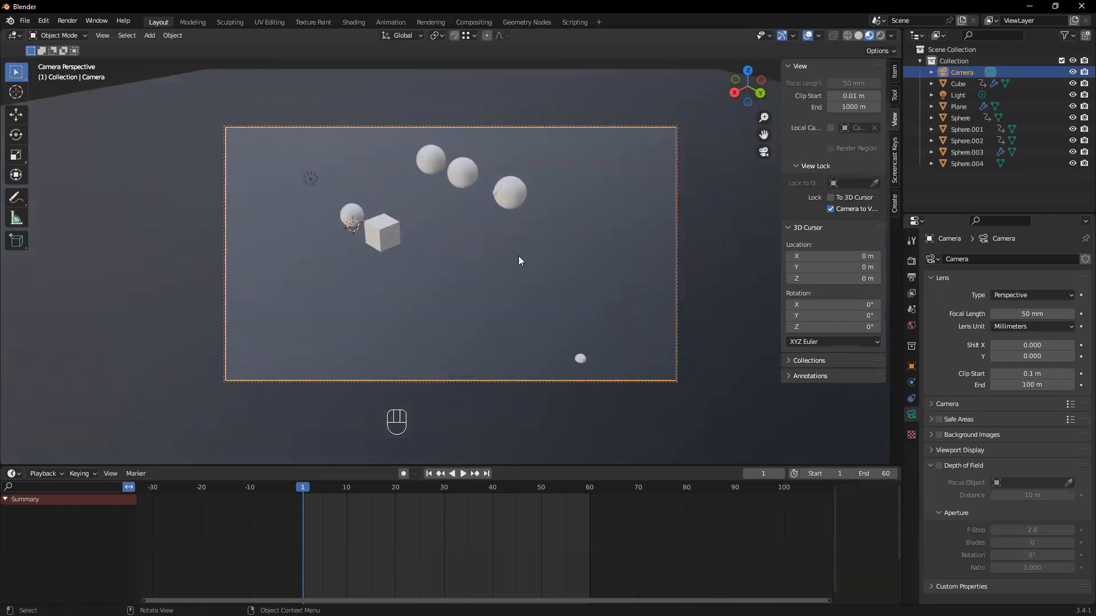
Set the output's X resolution to 1080 px for a square frame and adjust the camera distance
click(912, 262)
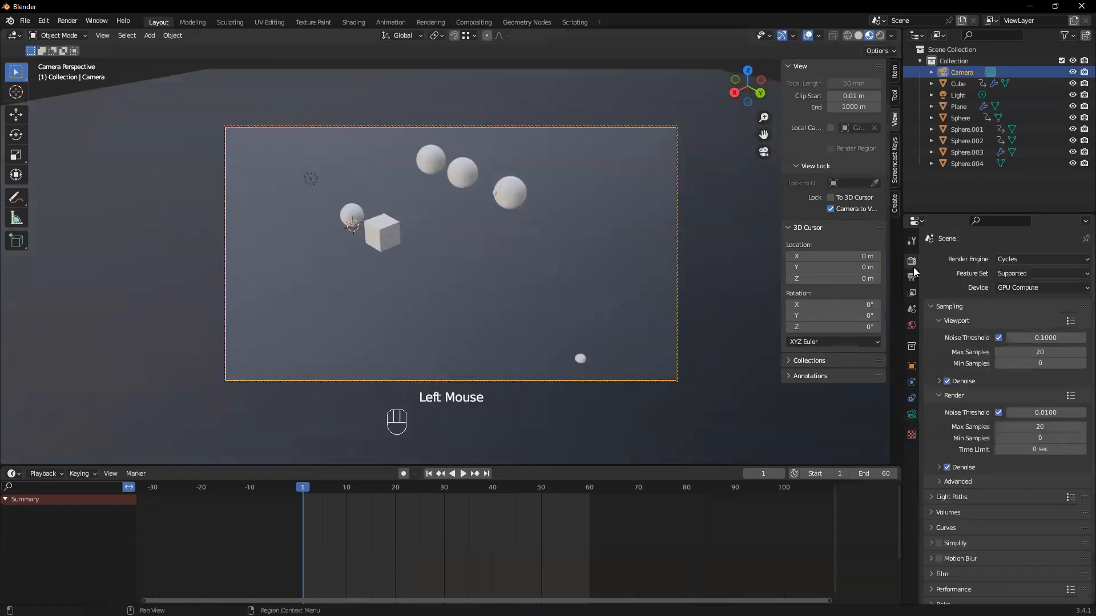
click(912, 276)
click(1041, 268)
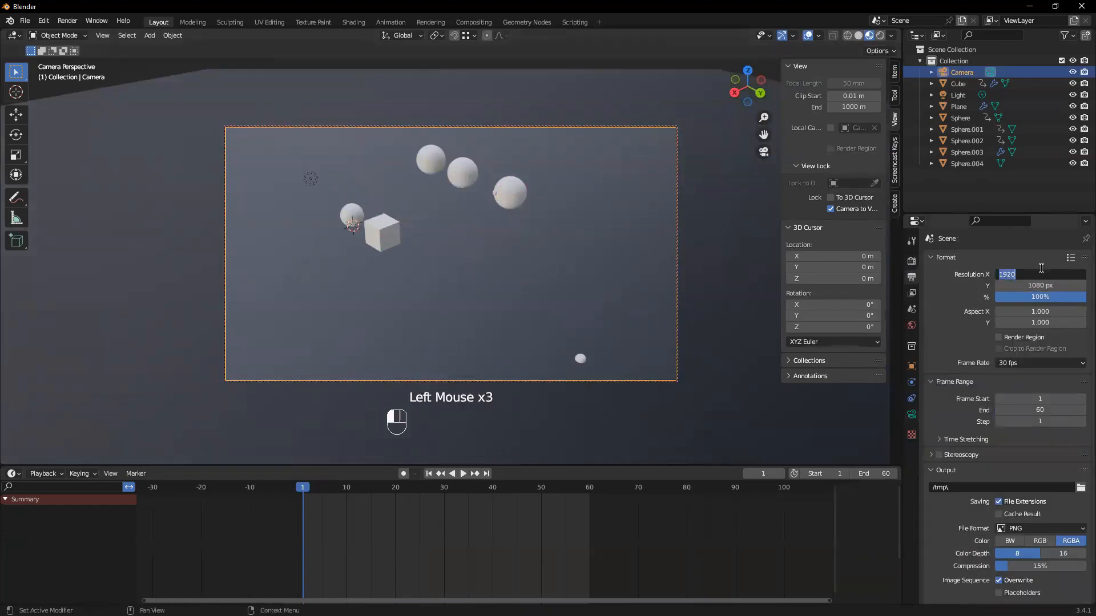
click(1041, 275)
click(1046, 284)
click(1043, 275)
text(1080)
key(Return)
scroll(452, 195, down, 2)
scroll(459, 200, up, 1)
scroll(459, 200, up, 2)
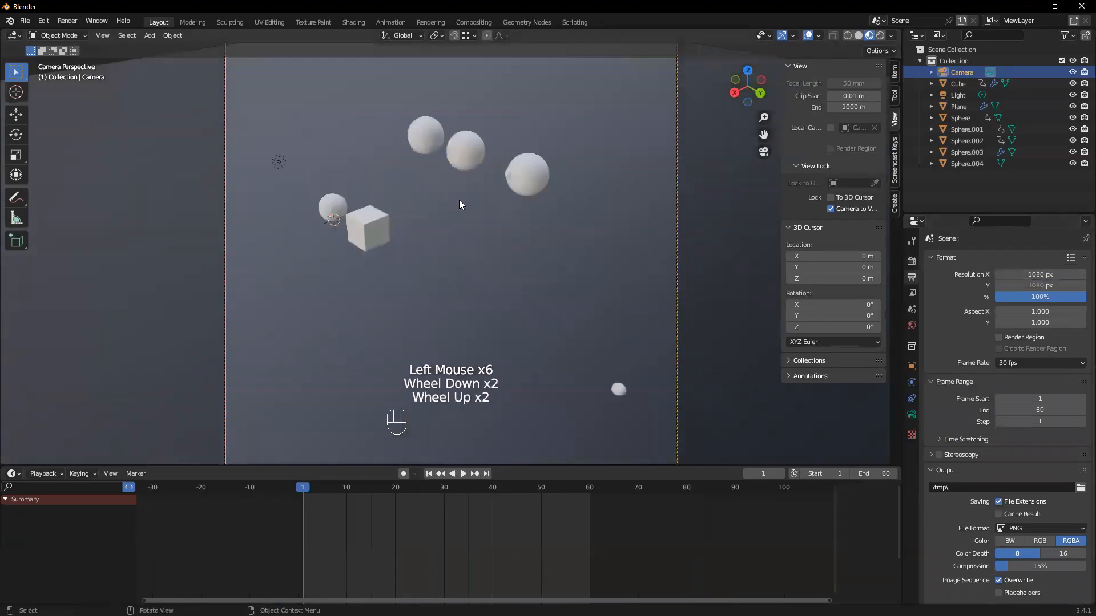
Adjust the camera's distance to the objects and render a test image of frame 1
scroll(460, 200, down, 3)
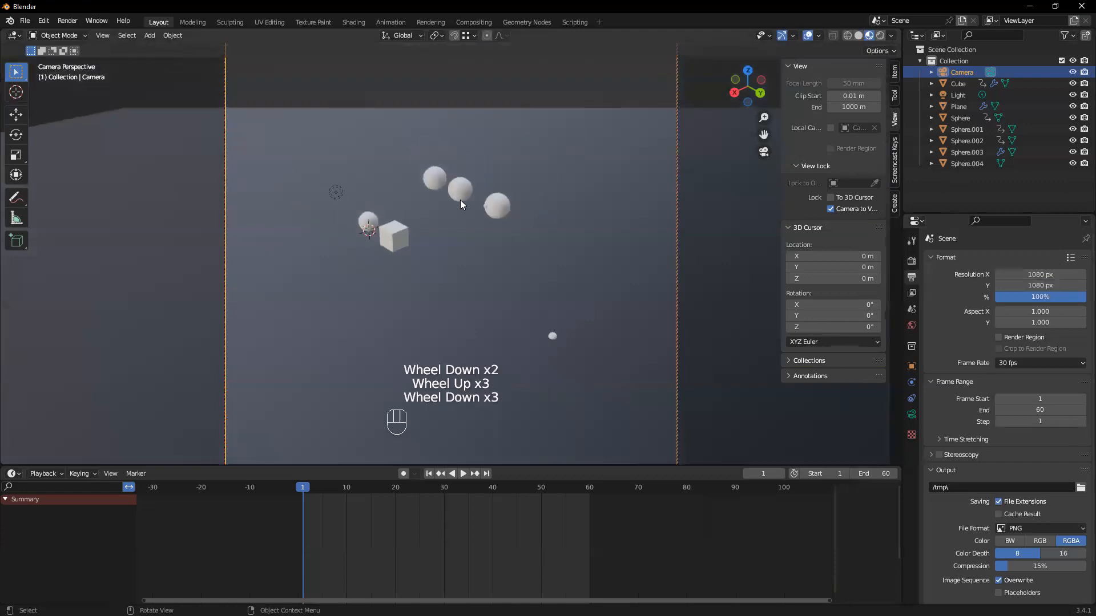
scroll(460, 200, down, 2)
scroll(460, 200, up, 5)
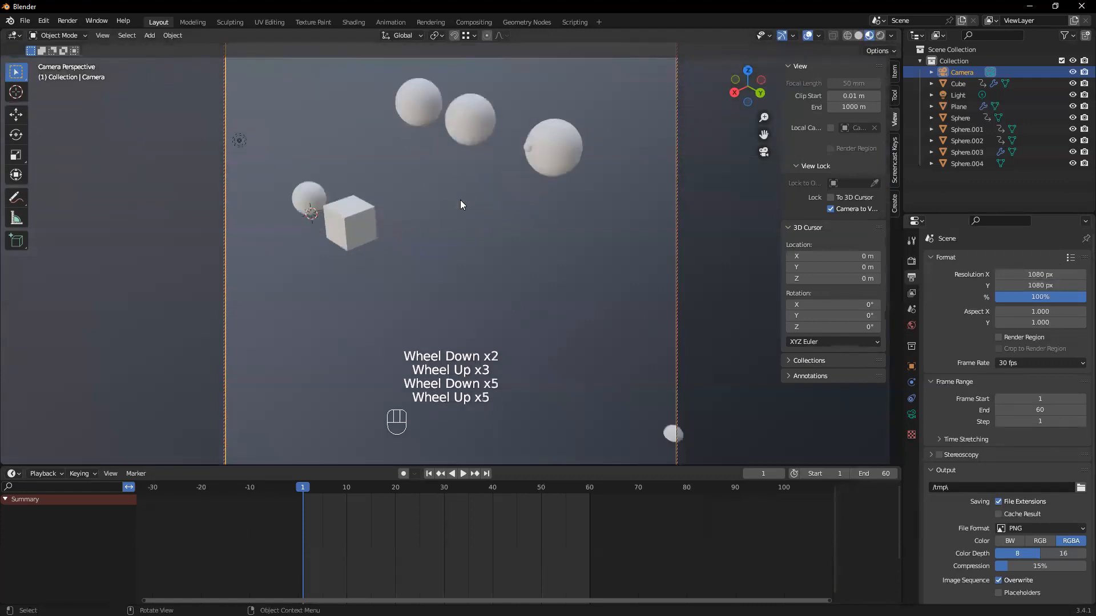
scroll(461, 205, down, 1)
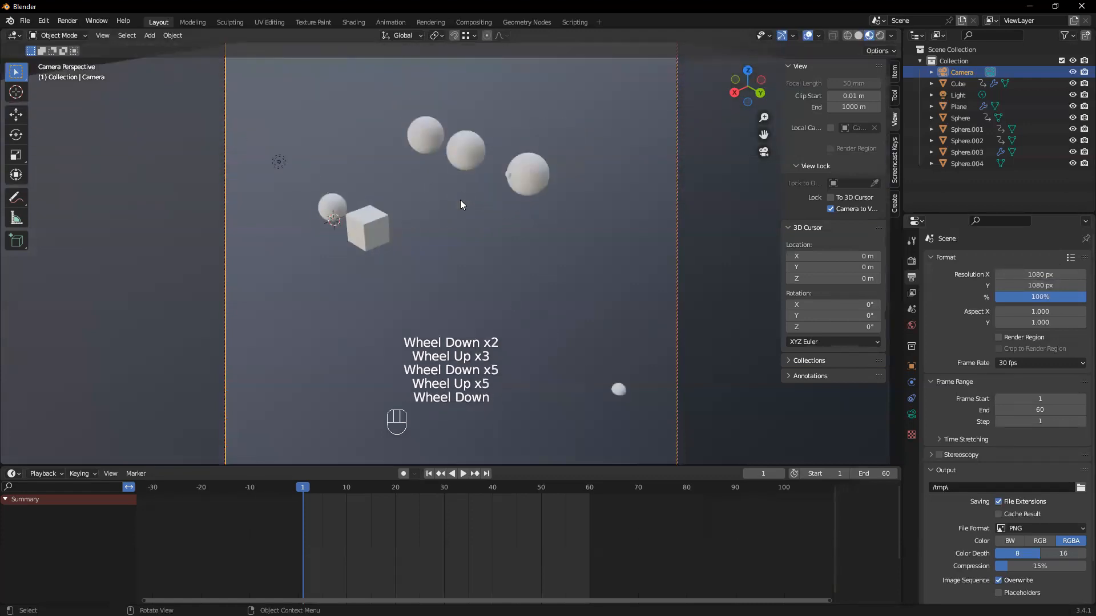
key(F12)
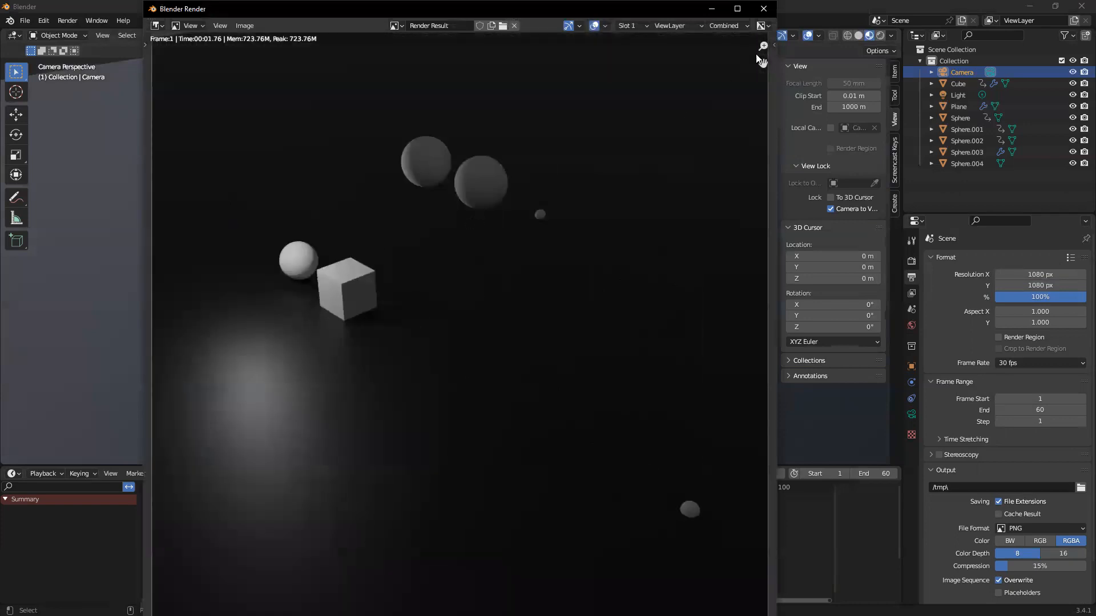
click(763, 9)
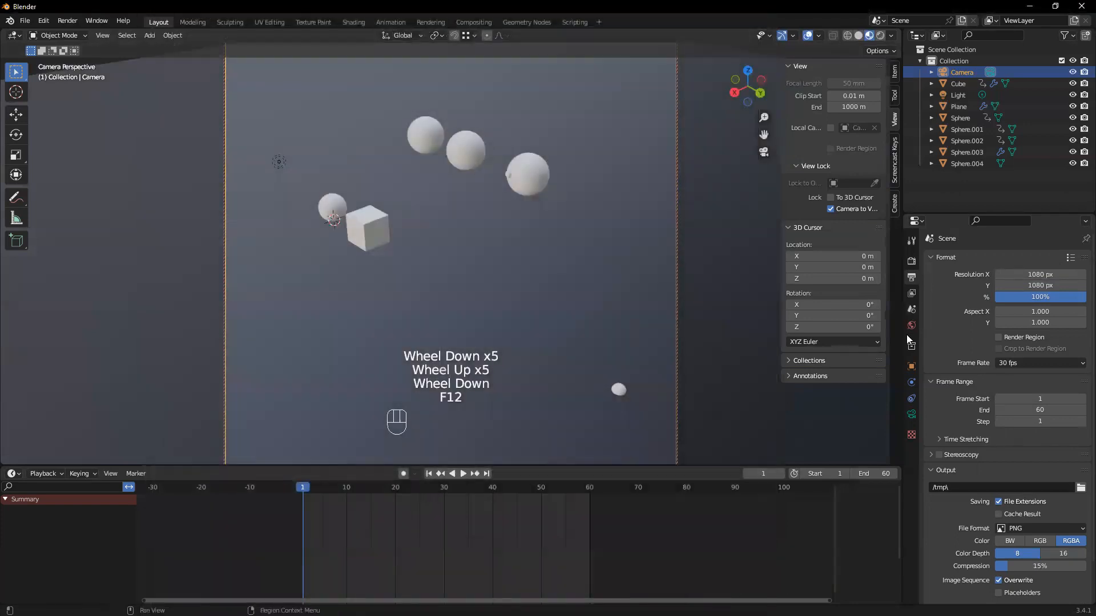
Change the light's type to Sun and play the animation in the rendered viewport
click(958, 96)
click(912, 415)
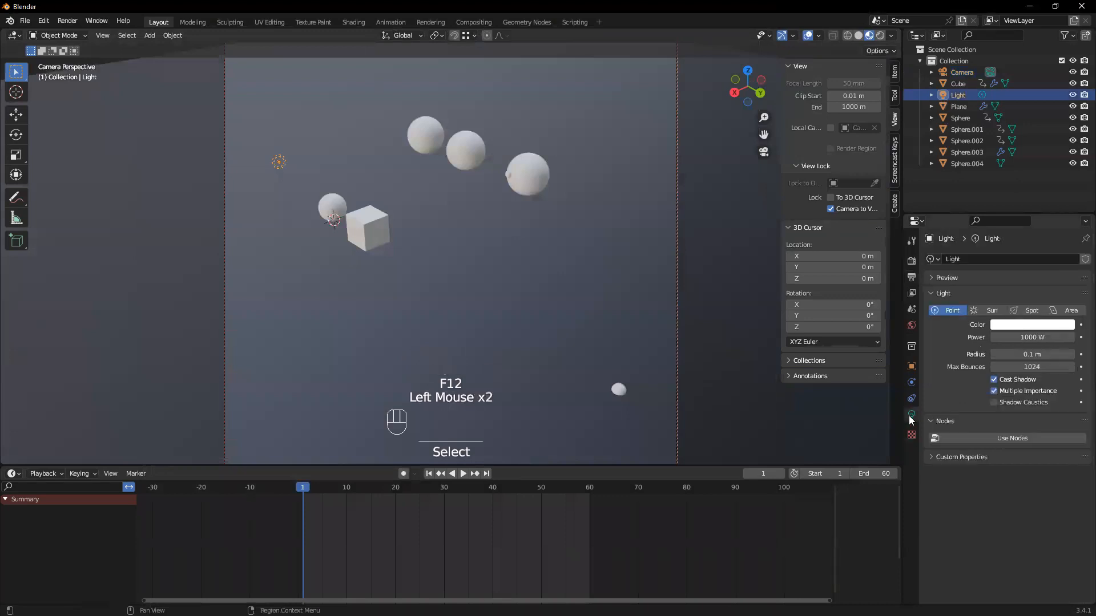
click(989, 310)
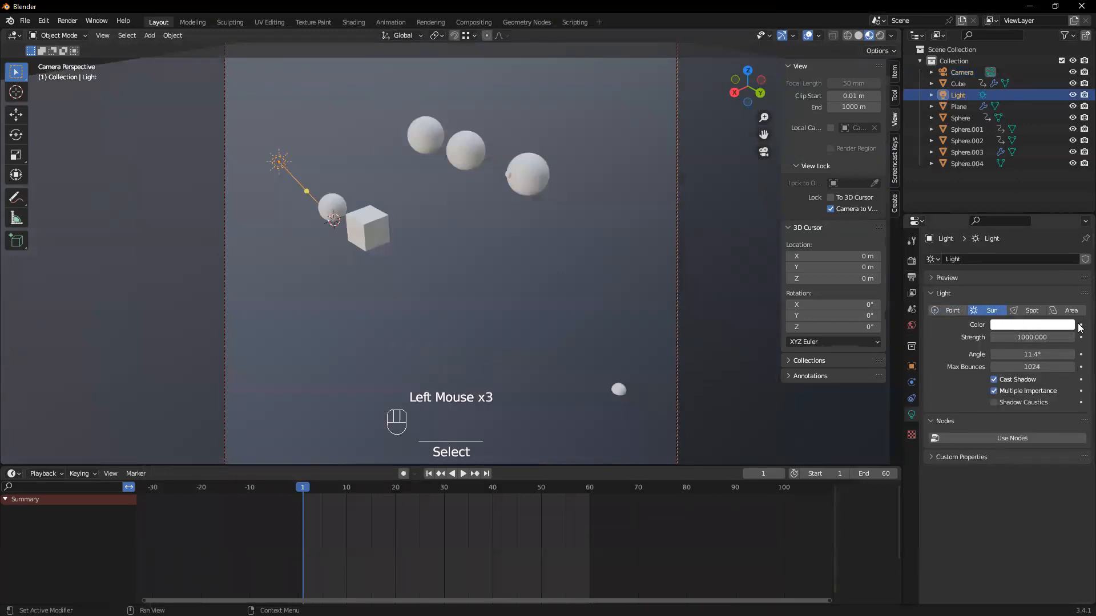
key(z)
click(543, 249)
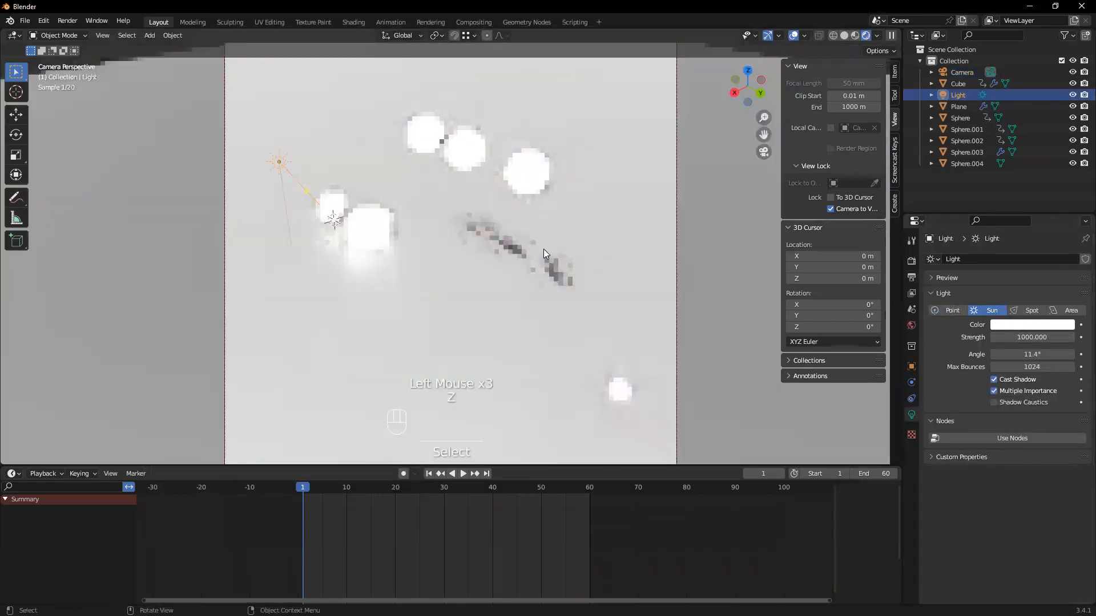
key(space)
key(space)
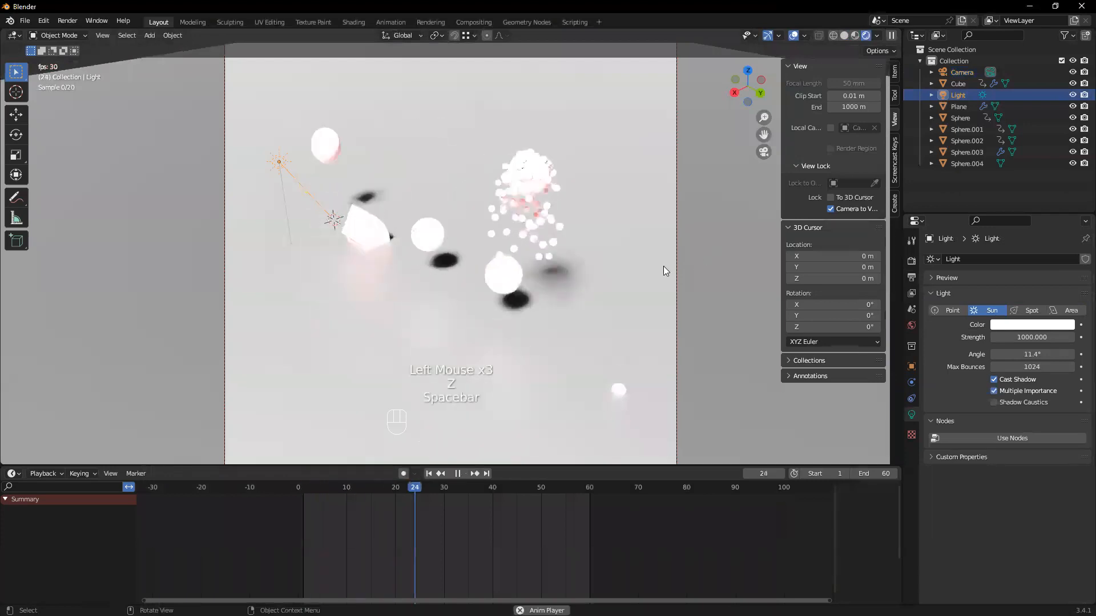
Set the sun light's strength to 200 and play the animation to check the brightness
click(1019, 338)
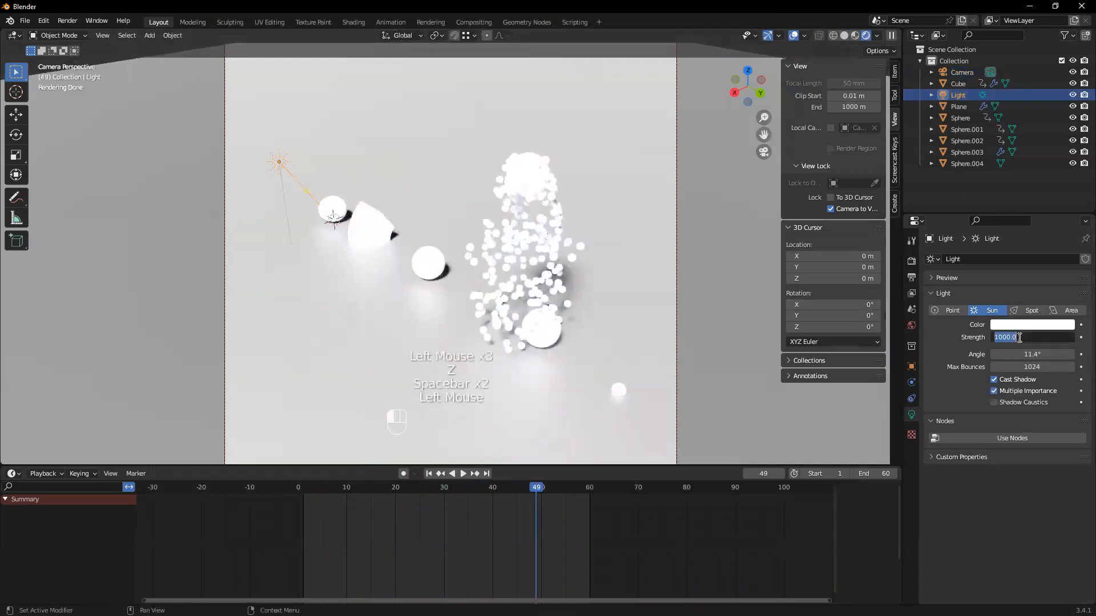
text(200)
key(Return)
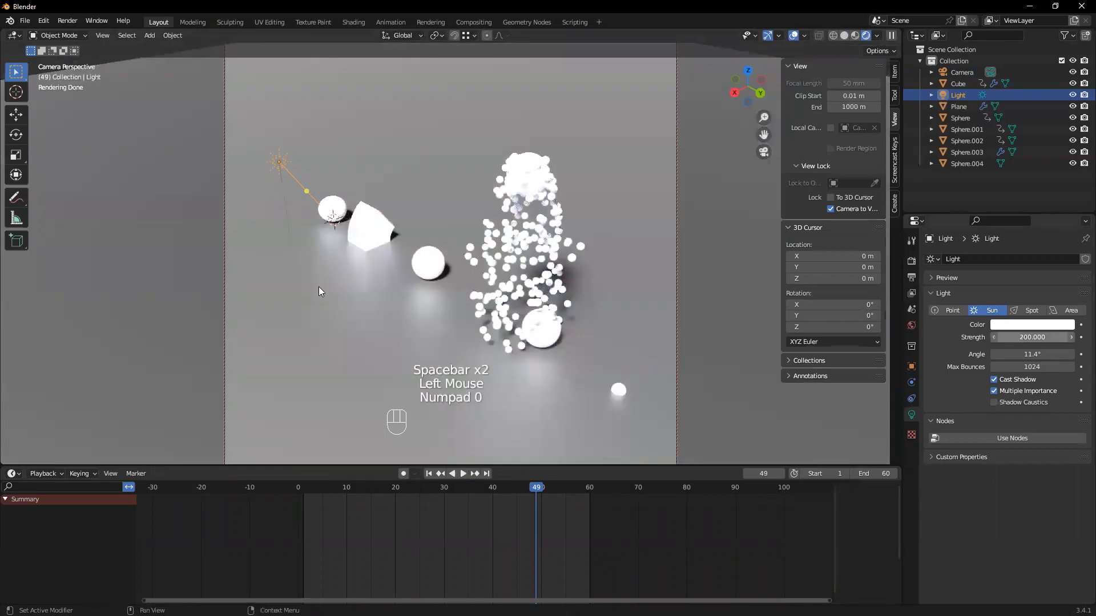
key(space)
Set the sun light's strength to 100 and play the animation to check the lighting
key(space)
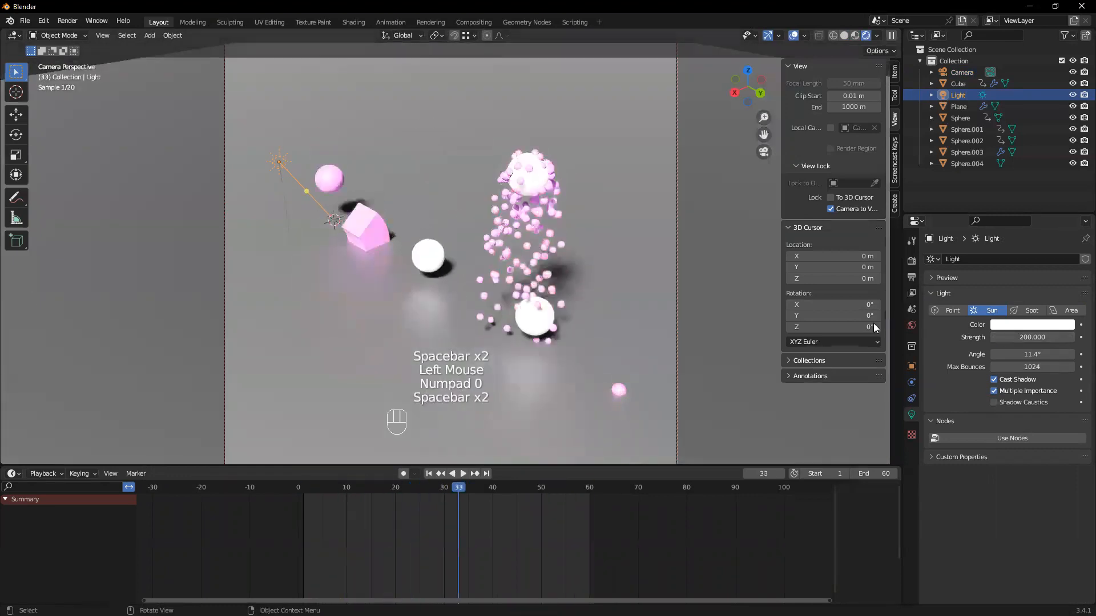
click(1037, 336)
text(100)
key(Return)
key(space)
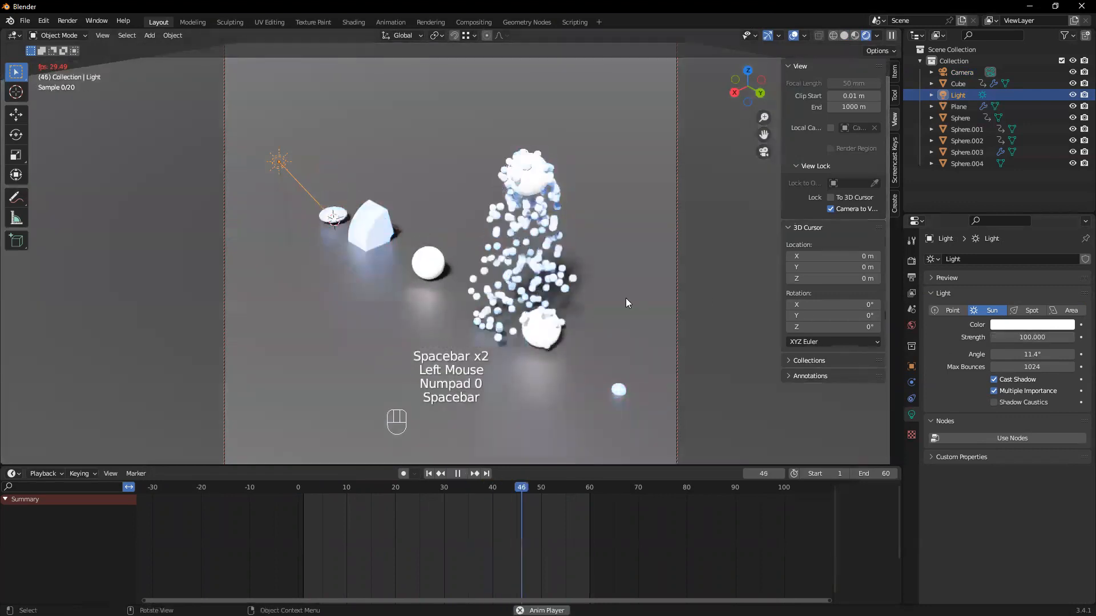
key(space)
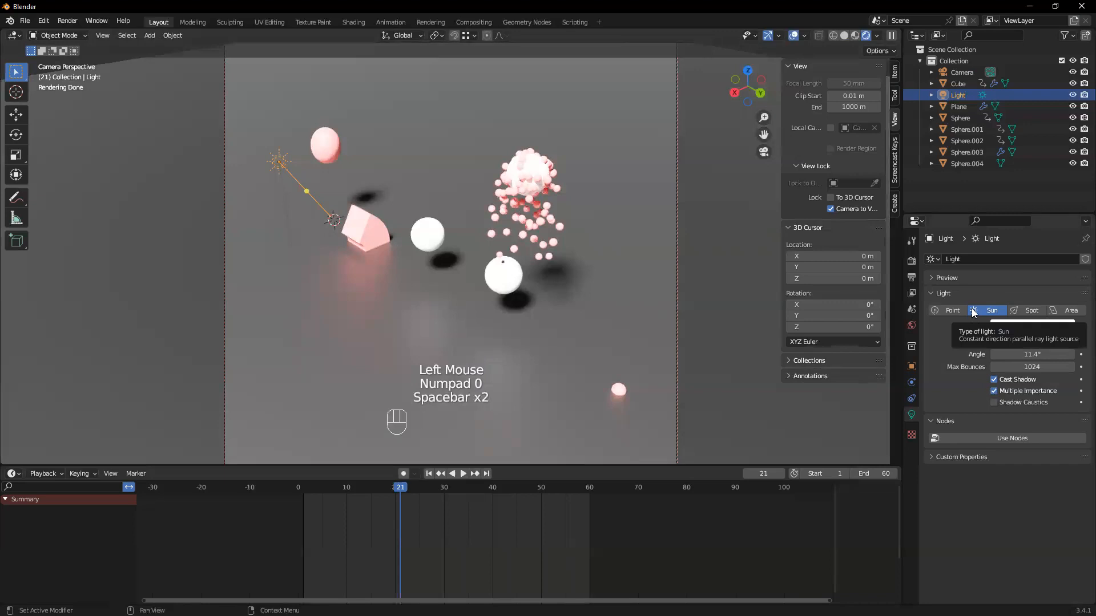
Show the whole camera frame with the camera unlocked from the view, then relock it and reframe the objects
key(shift)
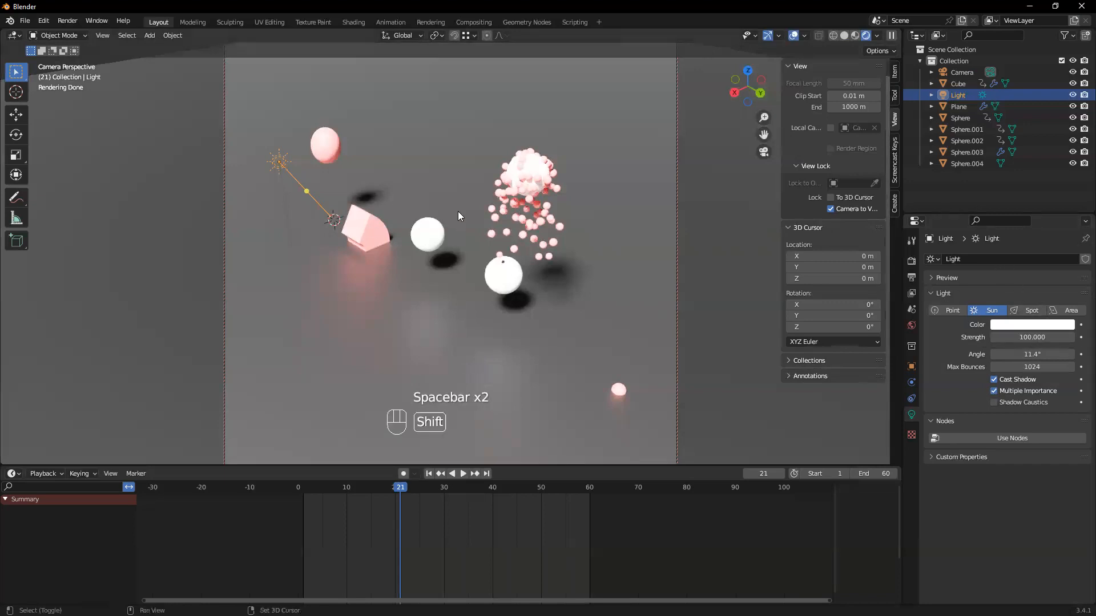
shift+middle_drag(458, 211, 453, 200)
scroll(482, 173, down, 1)
scroll(482, 173, up, 1)
click(831, 209)
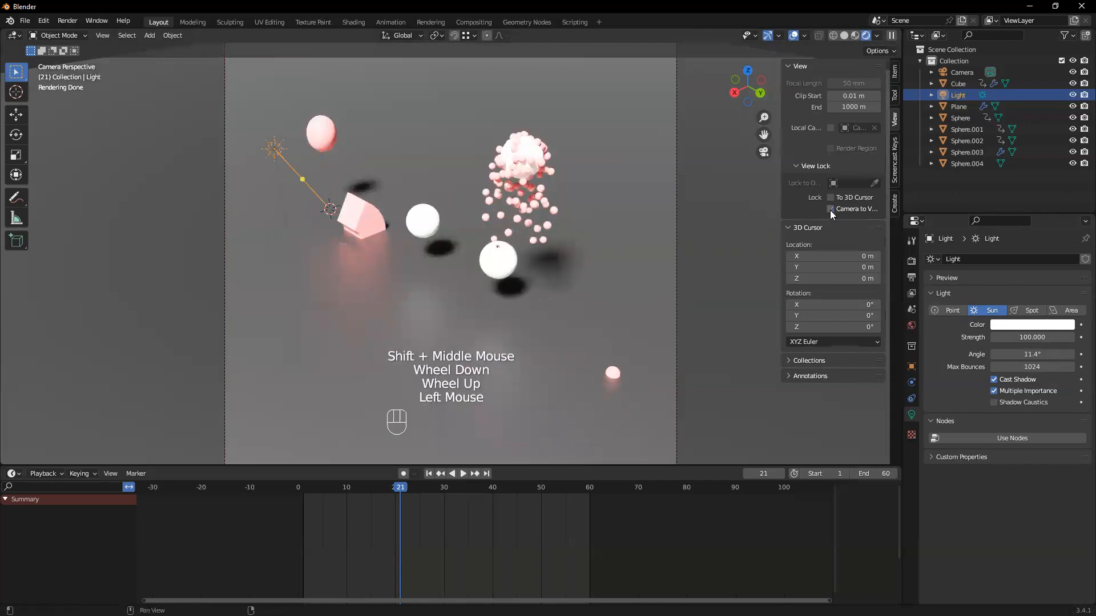
scroll(394, 178, down, 2)
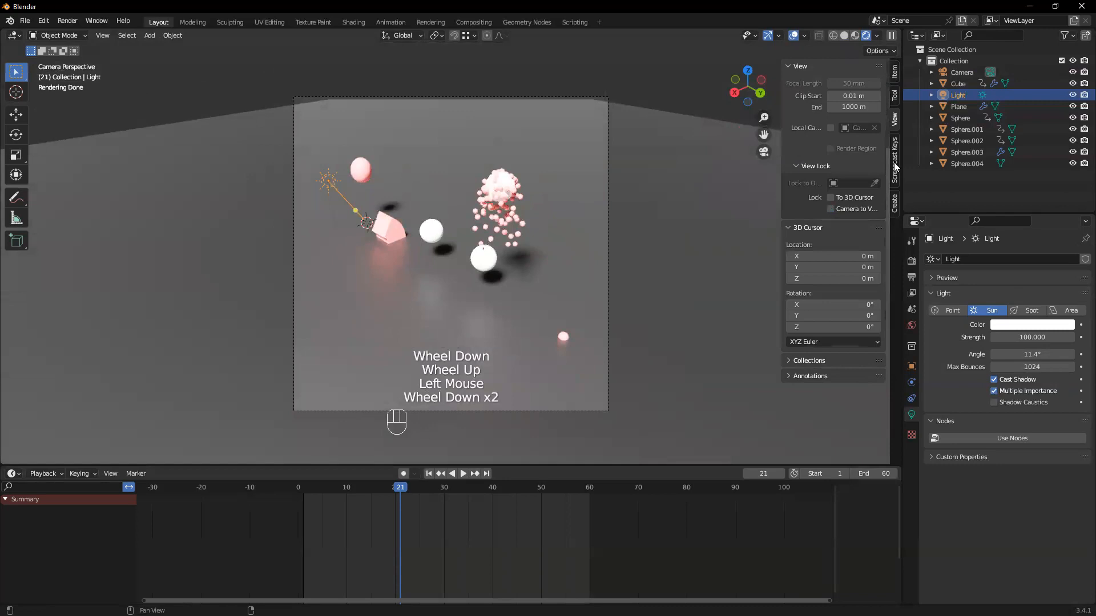
click(831, 208)
mouse_move(582, 248)
shift+middle_down()
mouse_move(579, 235)
mouse_move(596, 258)
shift+middle_up()
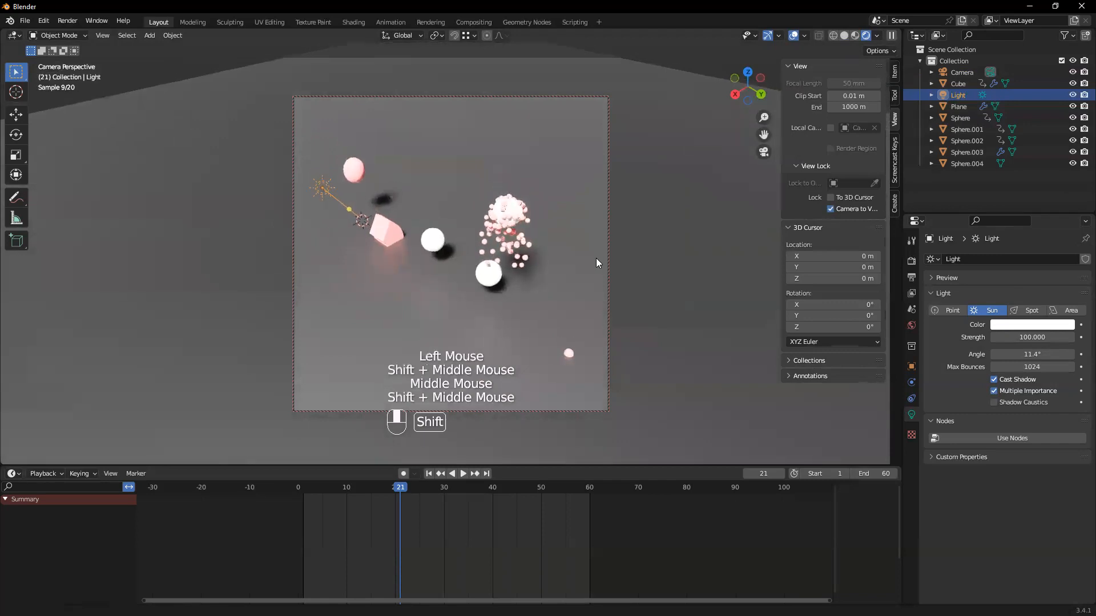
Browse for the render output folder, going to New folder (2) on the Desktop
click(912, 261)
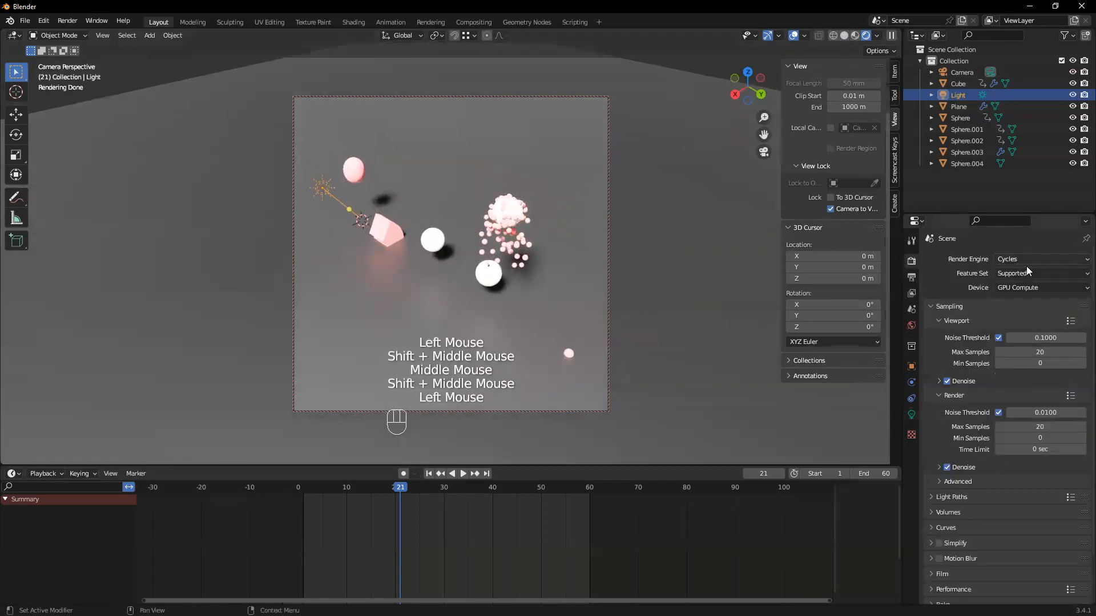
click(912, 277)
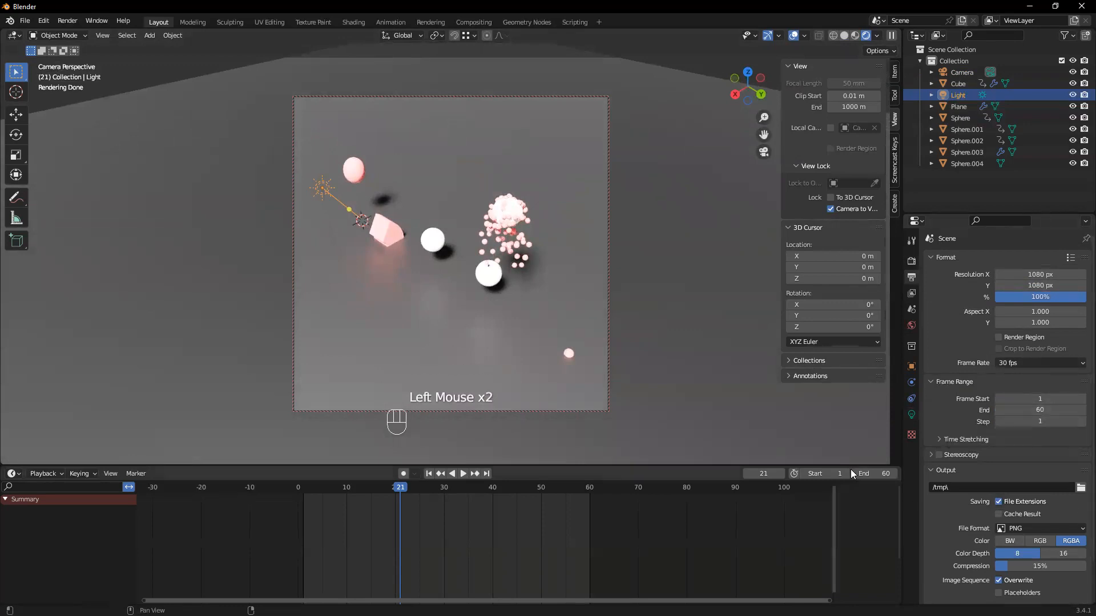
scroll(1013, 432, down, 3)
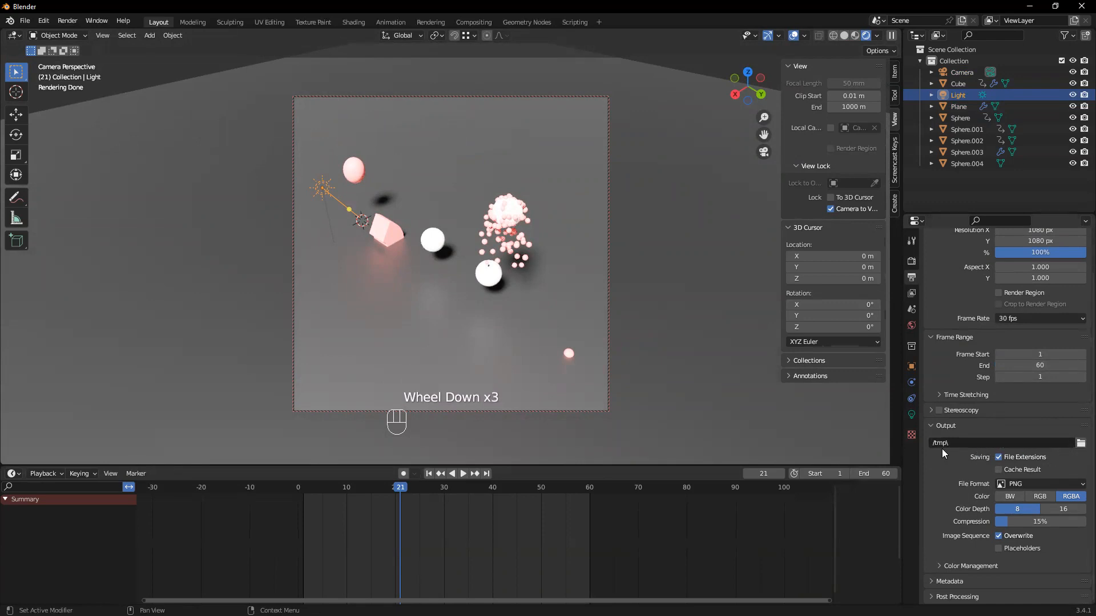
click(1080, 444)
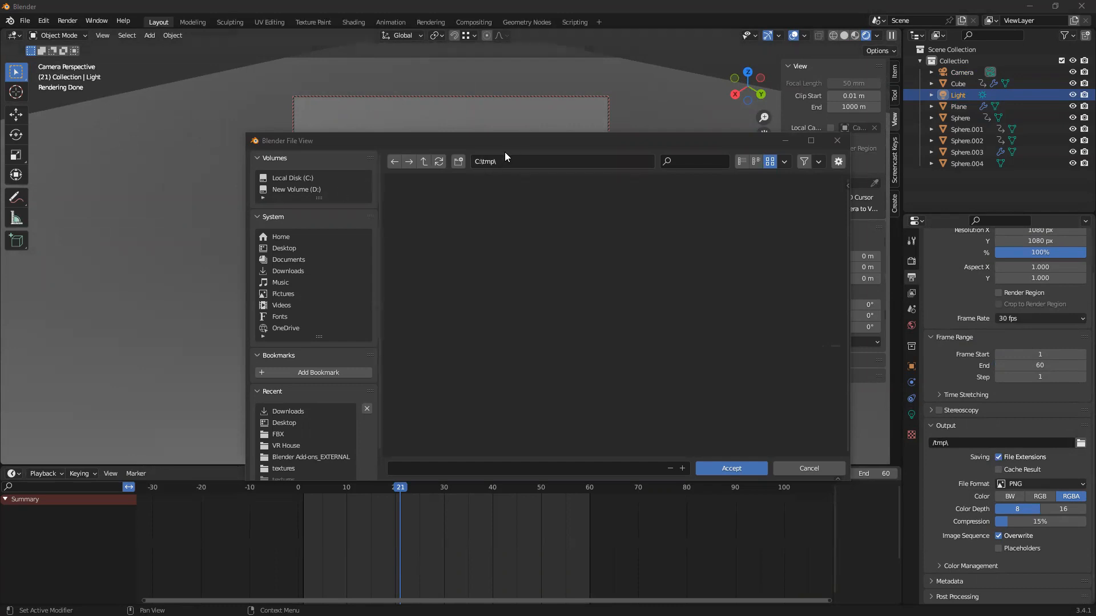
drag(509, 144, 431, 168)
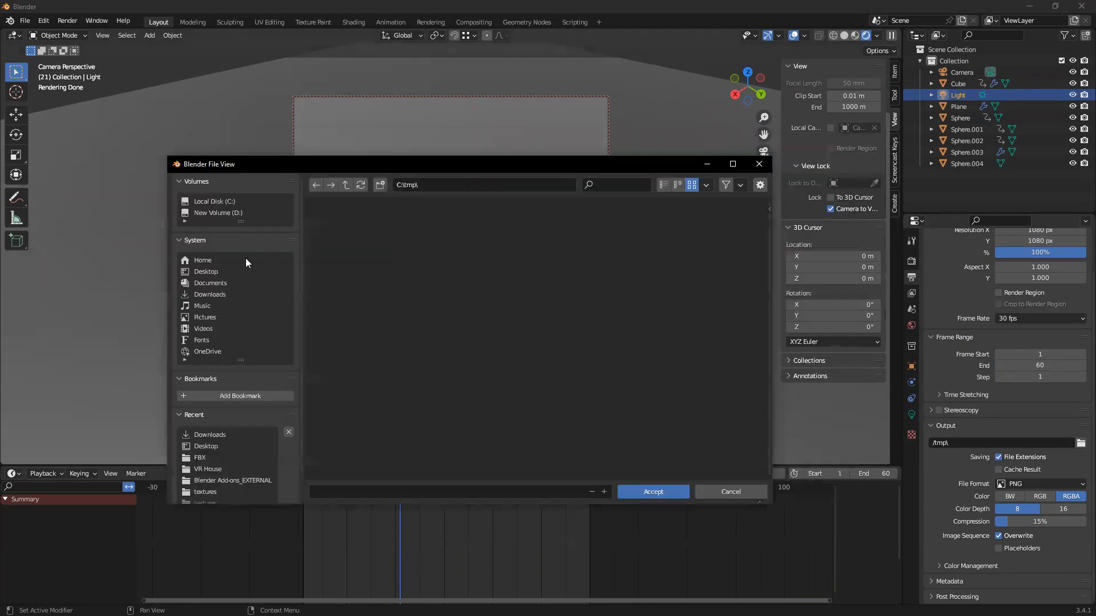
click(203, 271)
scroll(665, 326, down, 1)
scroll(665, 326, up, 1)
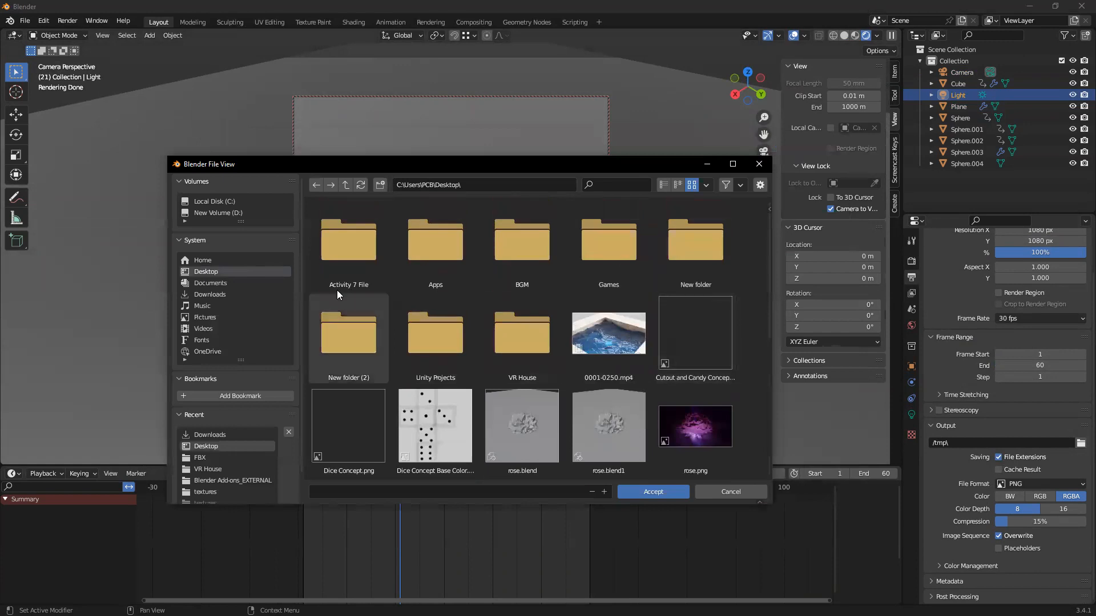
double_click(370, 335)
Refresh the folder listing and set the Blender subfolder of New folder (2) as the output path
right_click(417, 274)
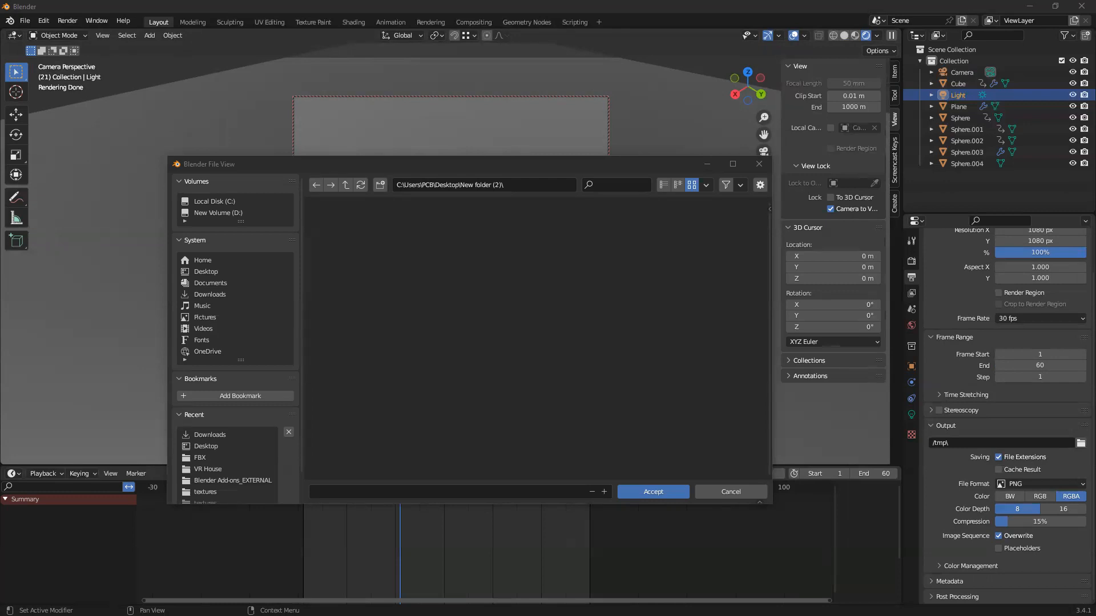
click(517, 327)
click(363, 187)
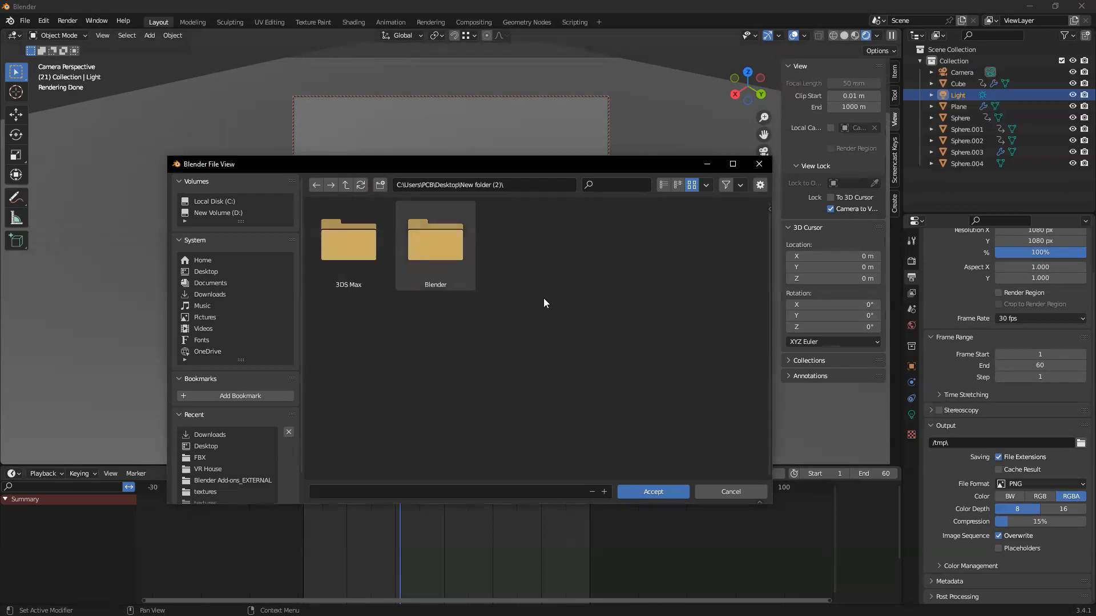
double_click(431, 251)
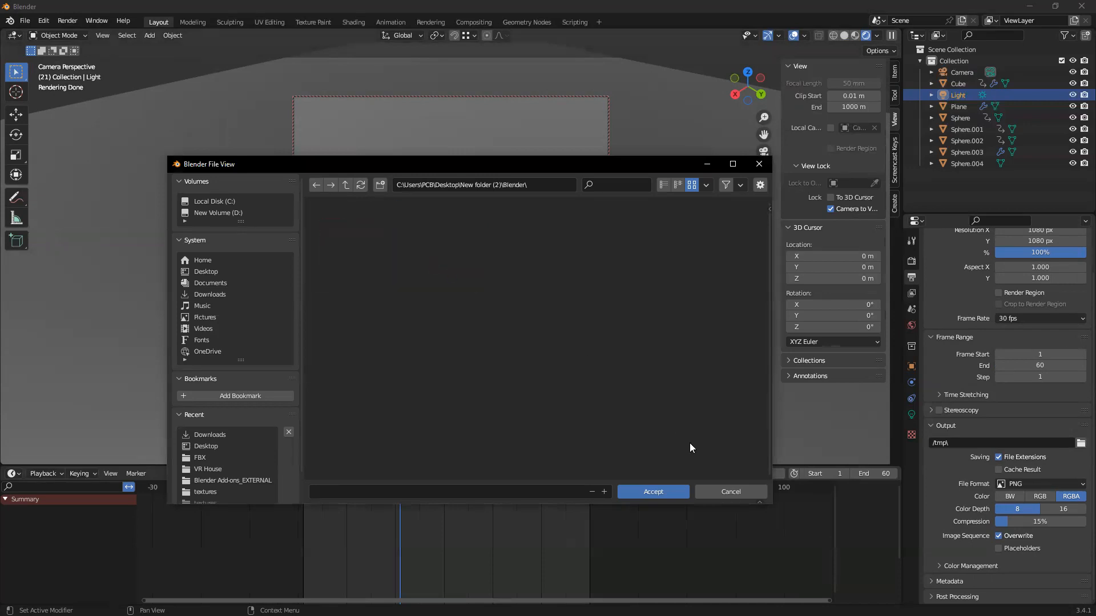
click(658, 495)
Review the output file settings and expand the output's color management options
scroll(1010, 451, down, 2)
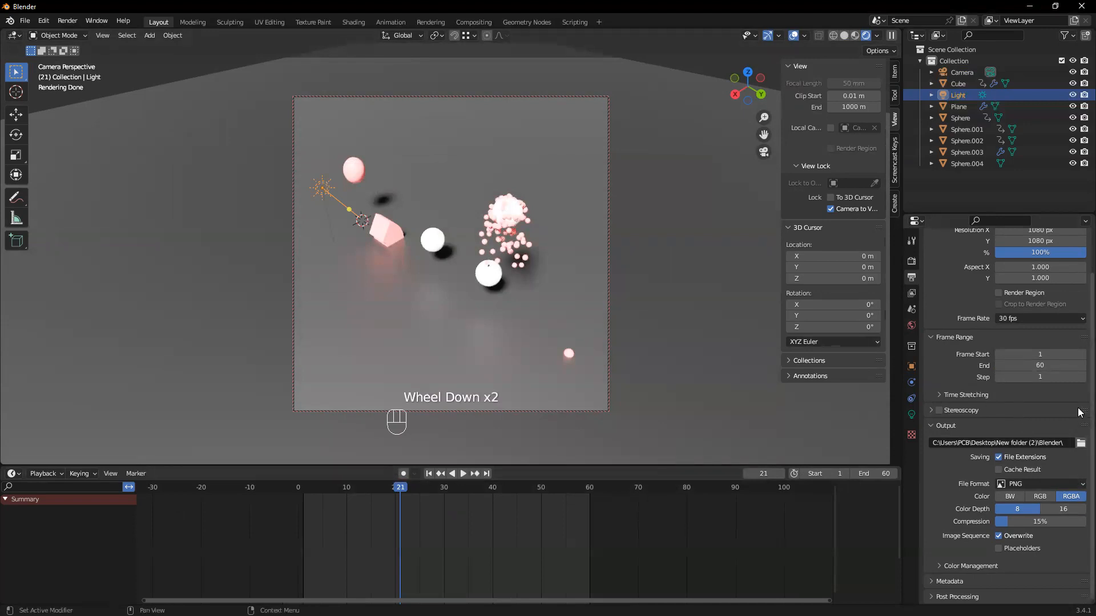
drag(1077, 405, 1079, 431)
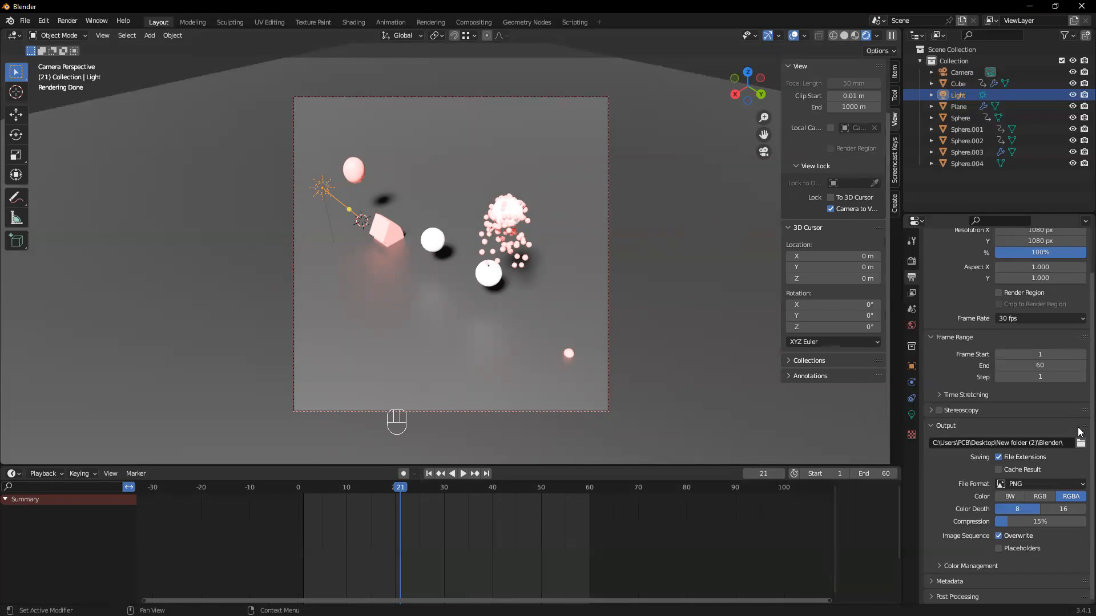
drag(1078, 420, 1078, 484)
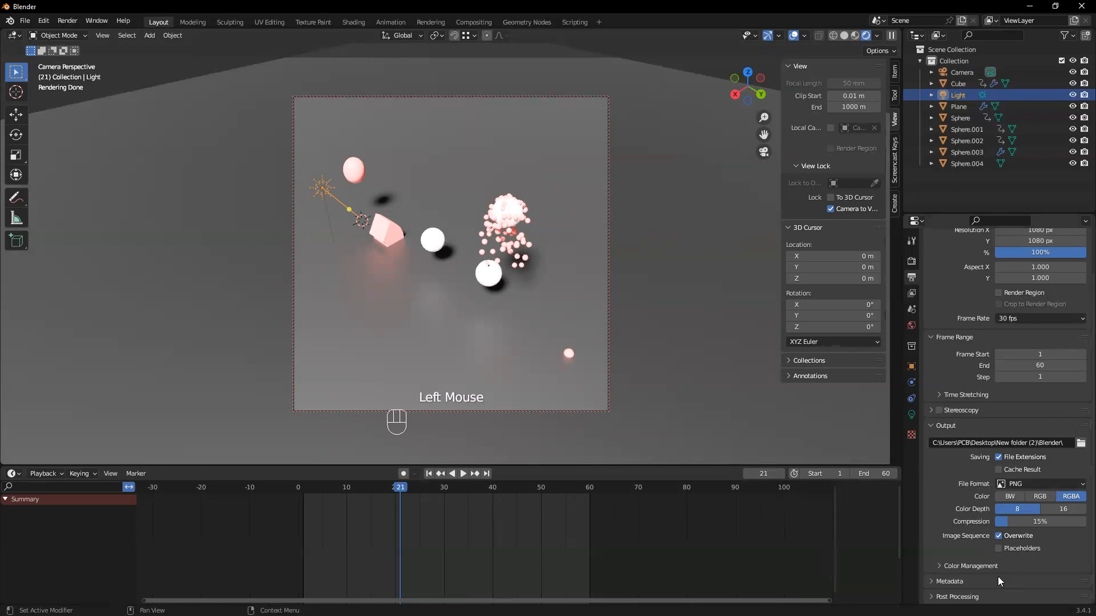
click(936, 567)
scroll(952, 530, down, 3)
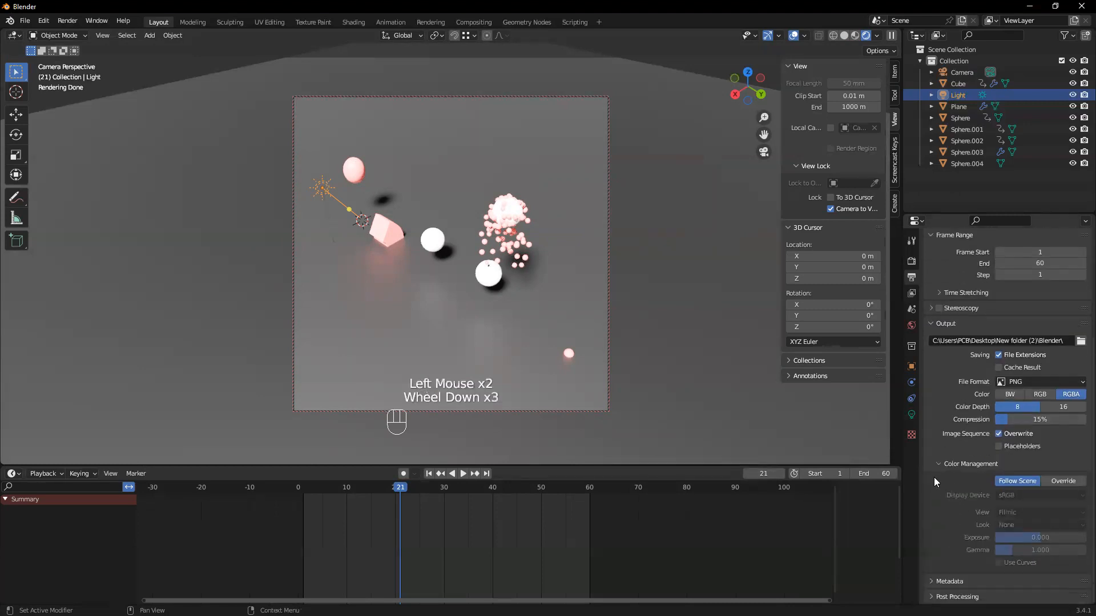
scroll(958, 486, up, 3)
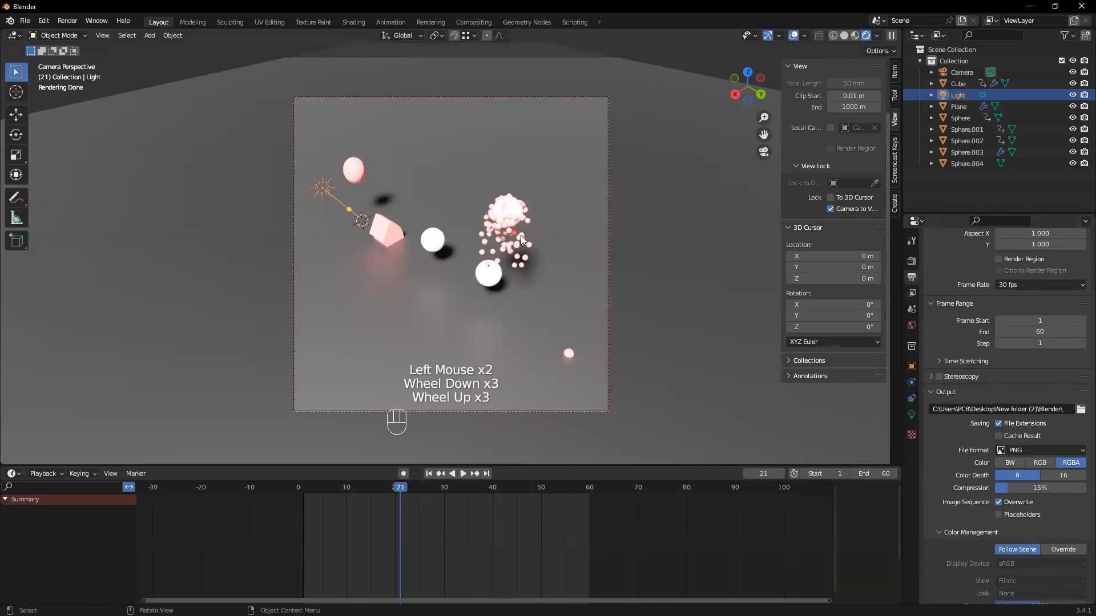
Switch the viewport to solid shading and return the timeline to frame 1
click(58, 21)
mouse_move(123, 20)
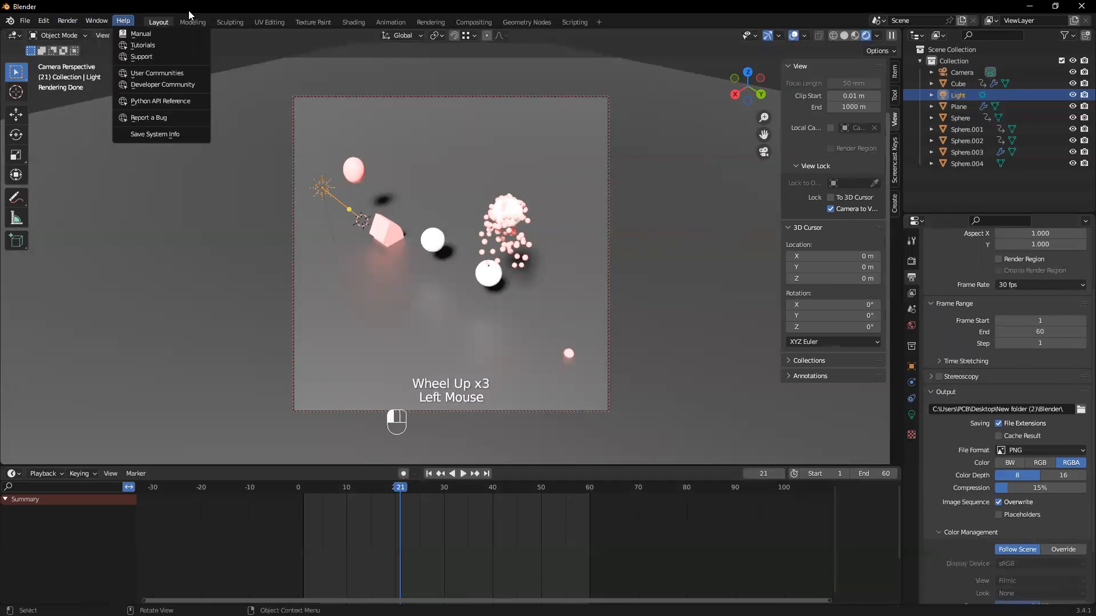
key(z)
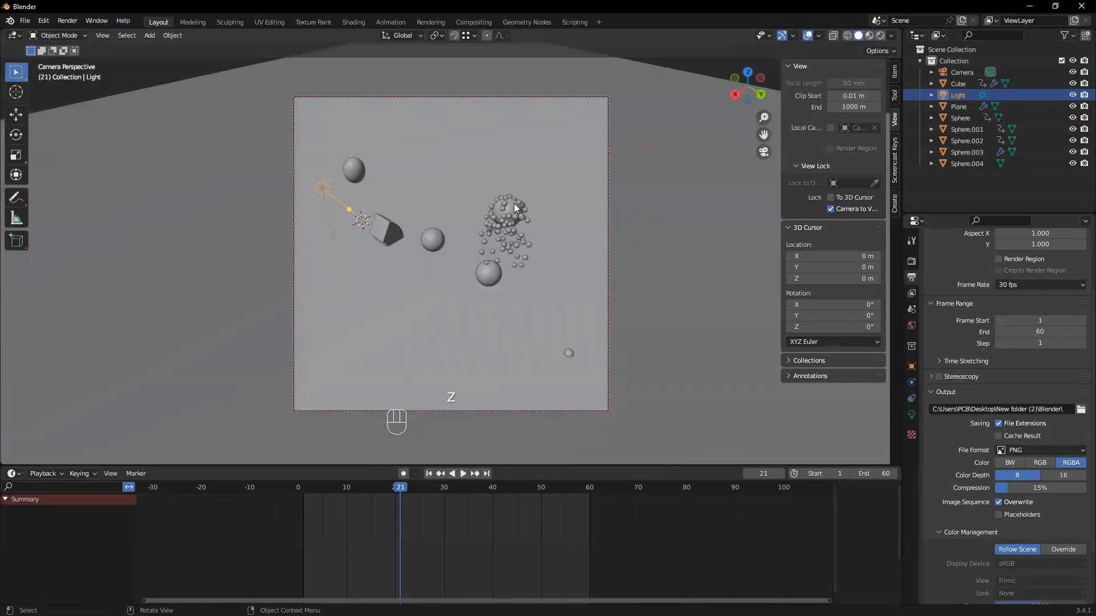
click(64, 20)
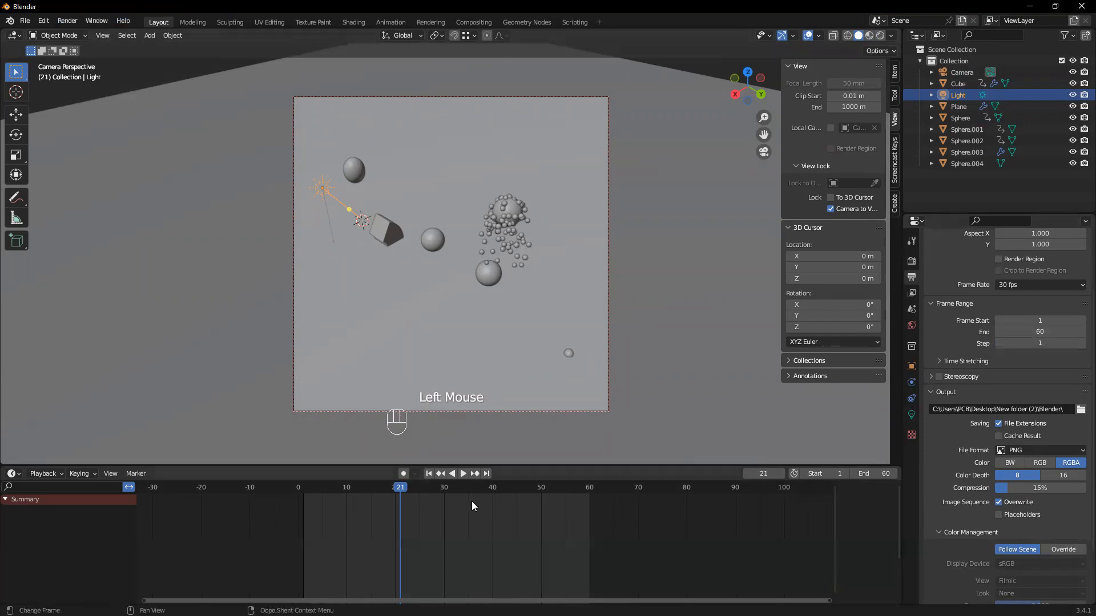
drag(405, 487, 301, 510)
Render the animation as a PNG sequence and show the scene's render sampling settings
click(65, 21)
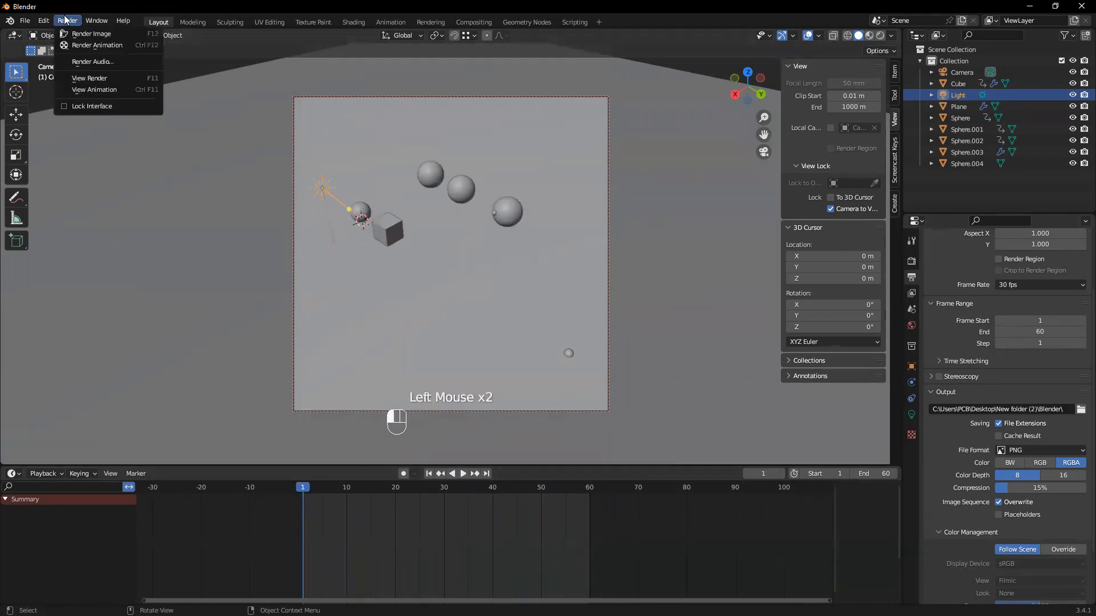
click(77, 47)
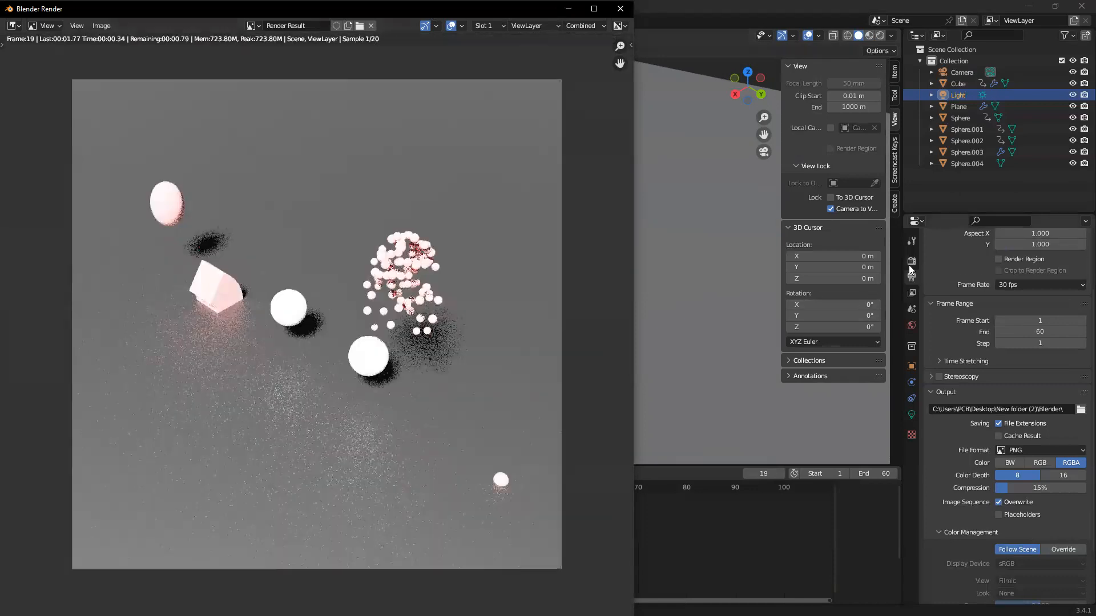
click(911, 261)
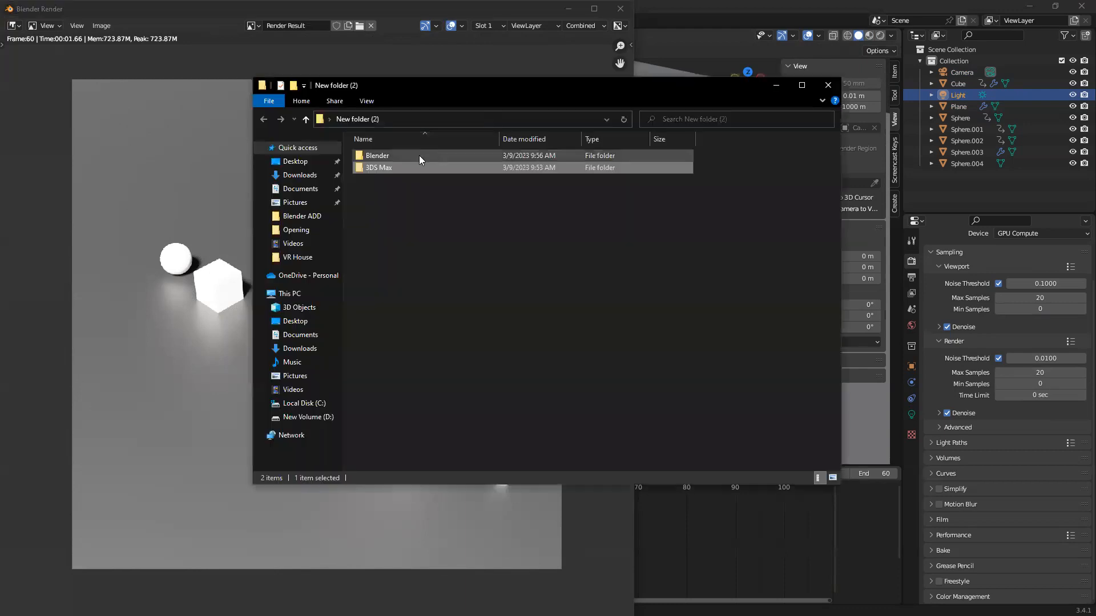
Open the Blender output folder in File Explorer, look over the rendered frames, and view image 0001 in the photo viewer
double_click(419, 155)
scroll(622, 278, down, 5)
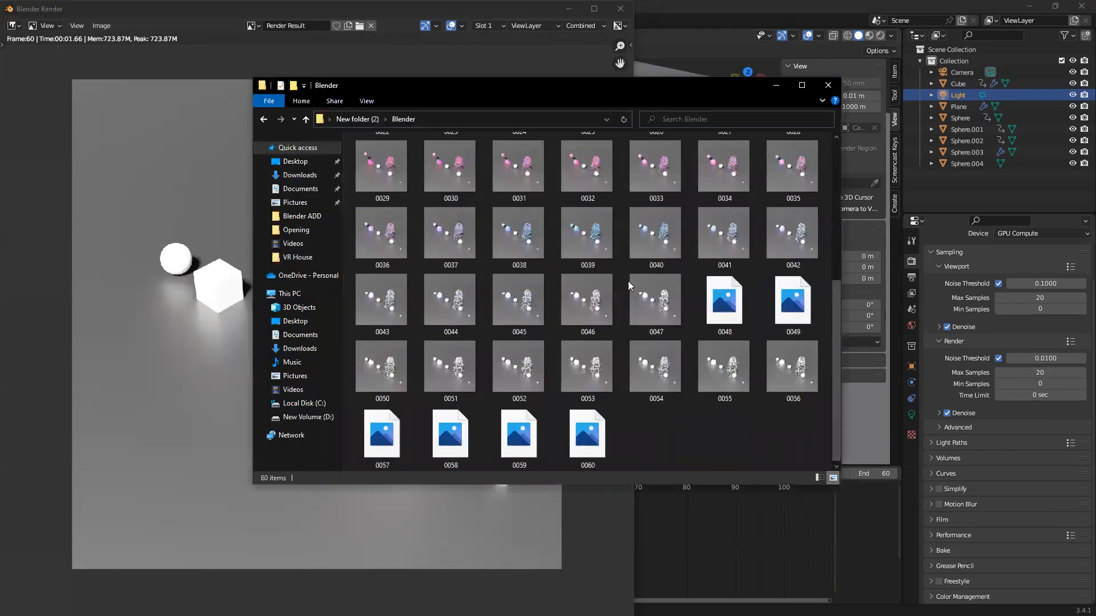
scroll(622, 279, up, 5)
click(383, 171)
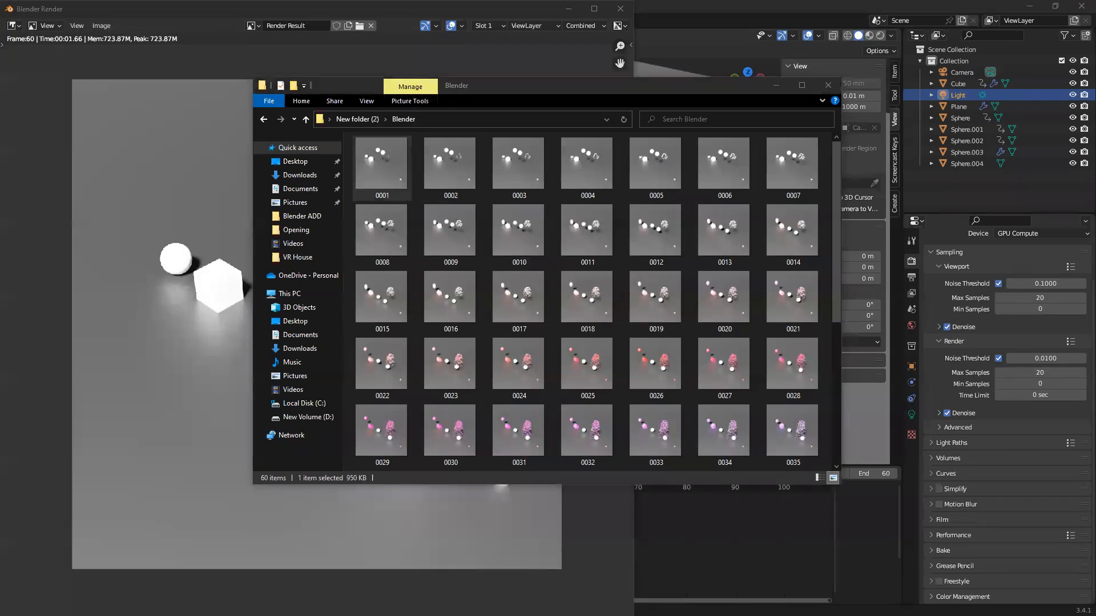
key(Return)
click(890, 81)
Step forward through the rendered PNG frames up to 0060.png
key(Right)
key(Right)
key(Right)
key(Right)
key(Right)
key(Right)
key(Right)
key(Right)
key(Right)
key(Right)
key(Right)
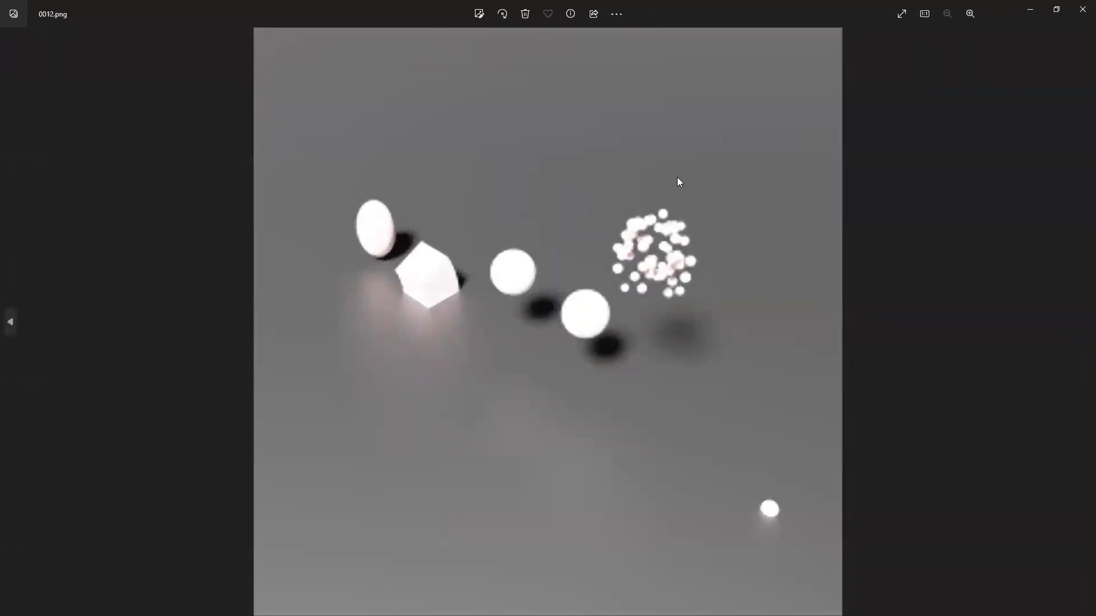
key(Right)
key(Right)
key(Right)
key(Right)
key(Right)
key(Right)
key(Right)
key(Right)
key(Right)
key(Right)
key(Right)
key(Right)
key(Right)
key(Right)
key(Right)
key(Right)
key(Right)
key(Right)
key(Right)
key(Right)
key(Right)
key(Right)
key(Right)
key(Right)
key(Right)
key(Right)
key(Right)
key(Right)
key(Right)
key(Right)
key(Right)
key(Right)
key(Right)
key(Right)
key(Right)
key(Right)
key(Right)
key(Right)
key(Right)
key(Right)
key(Right)
key(Right)
key(Right)
key(Right)
key(Right)
key(Right)
key(Right)
key(Right)
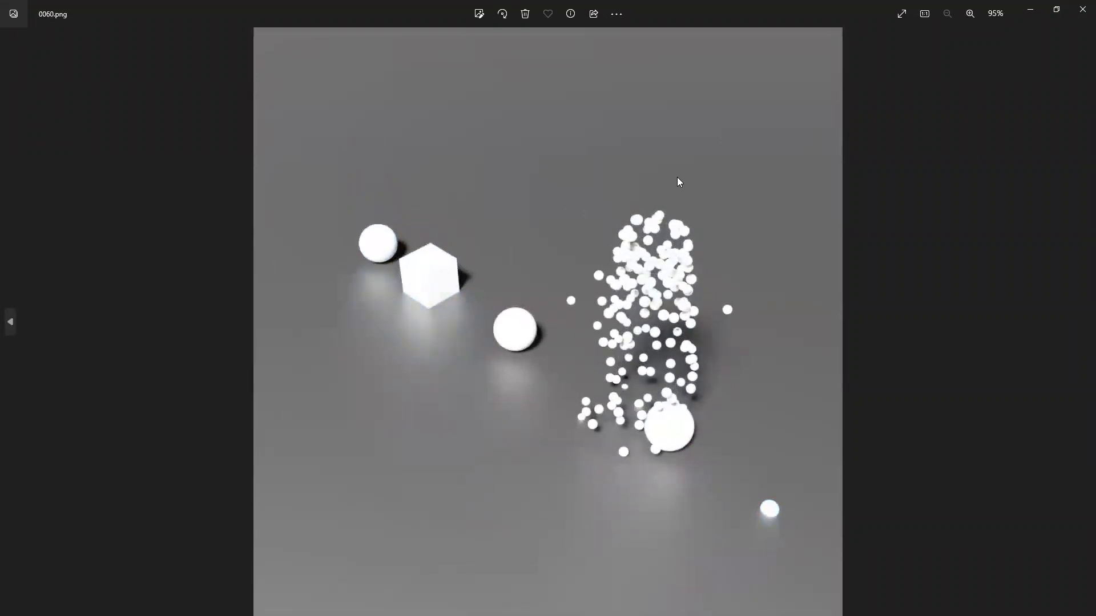
Step back and forth through the last rendered frames, ending on 0048.png, and close the photo viewer
key(Left)
key(Left)
key(Left)
key(Left)
key(Right)
key(Right)
key(Right)
key(Right)
key(Left)
key(Left)
key(Left)
key(Left)
key(Left)
key(Left)
key(Left)
key(Left)
key(Left)
key(Left)
key(Left)
key(Left)
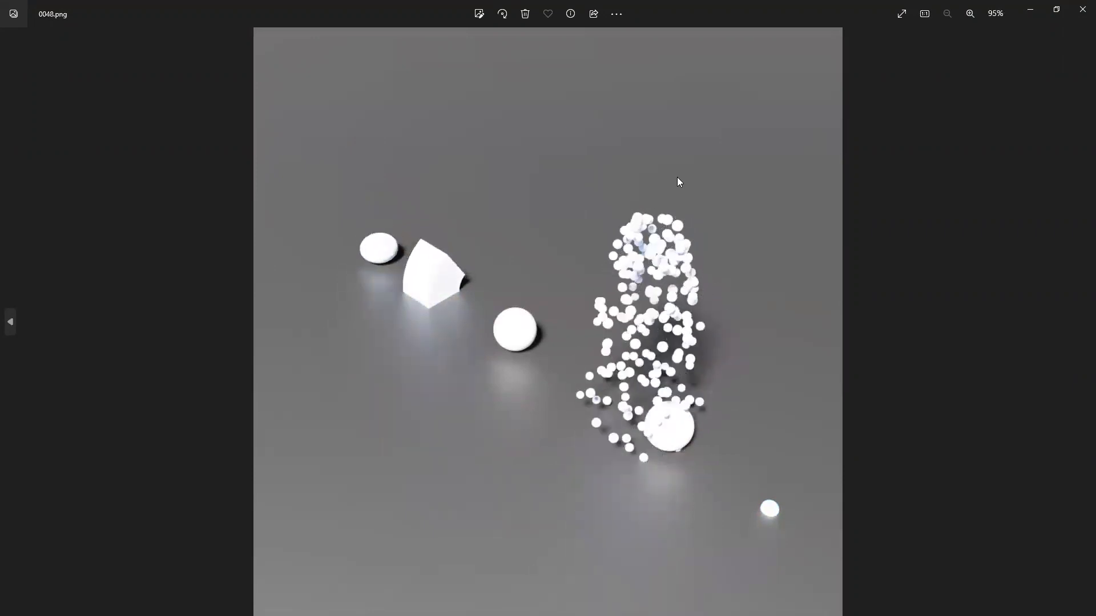
click(1083, 9)
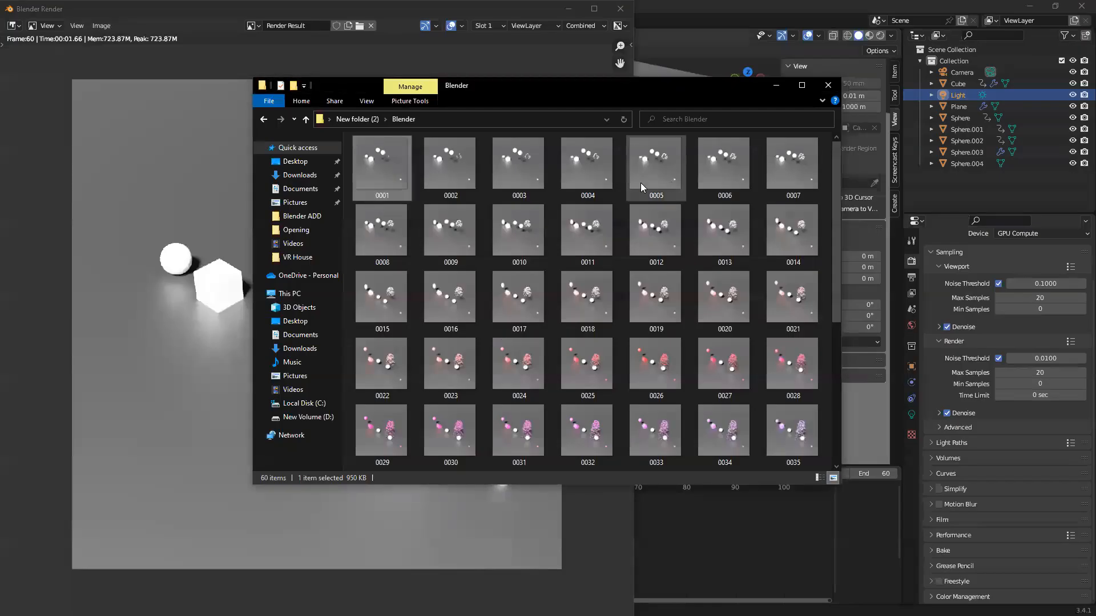
Check the final frames in the output folder, and close the folder and the render result window
scroll(585, 234, down, 5)
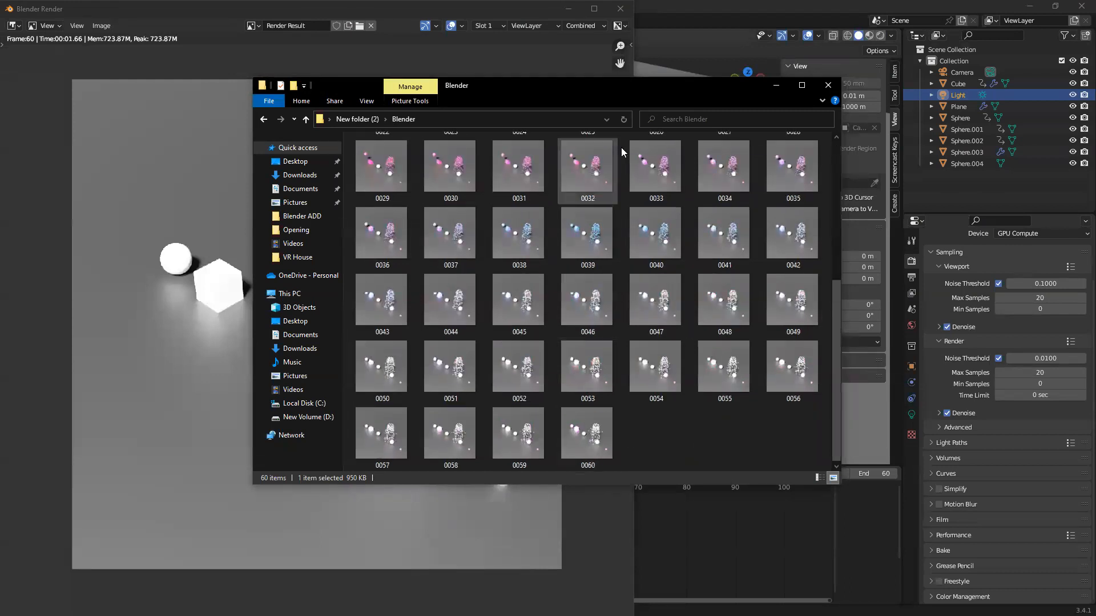
click(828, 85)
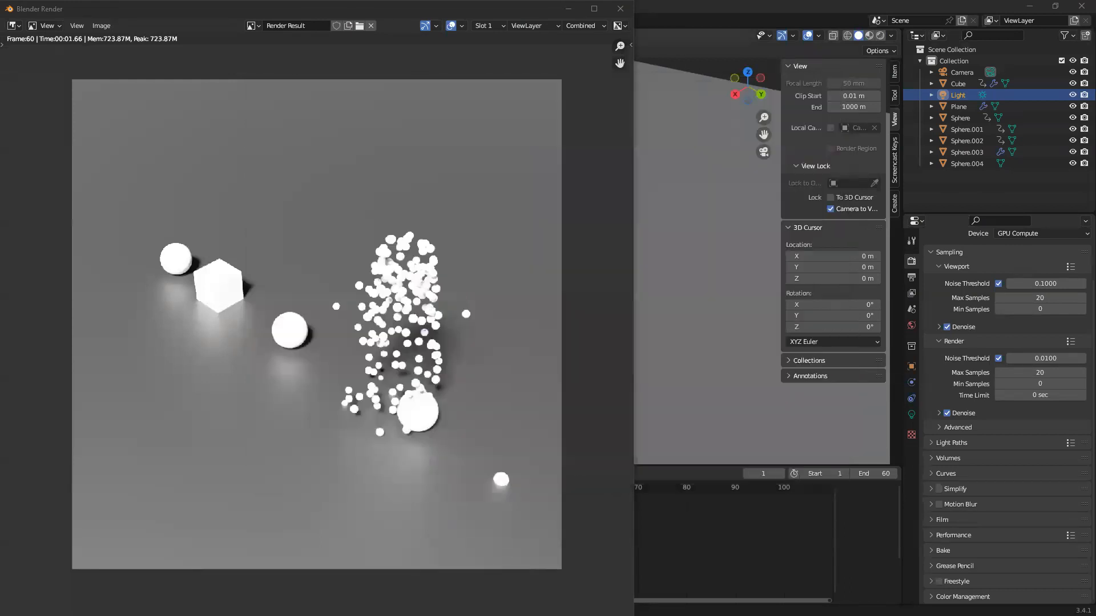
click(621, 9)
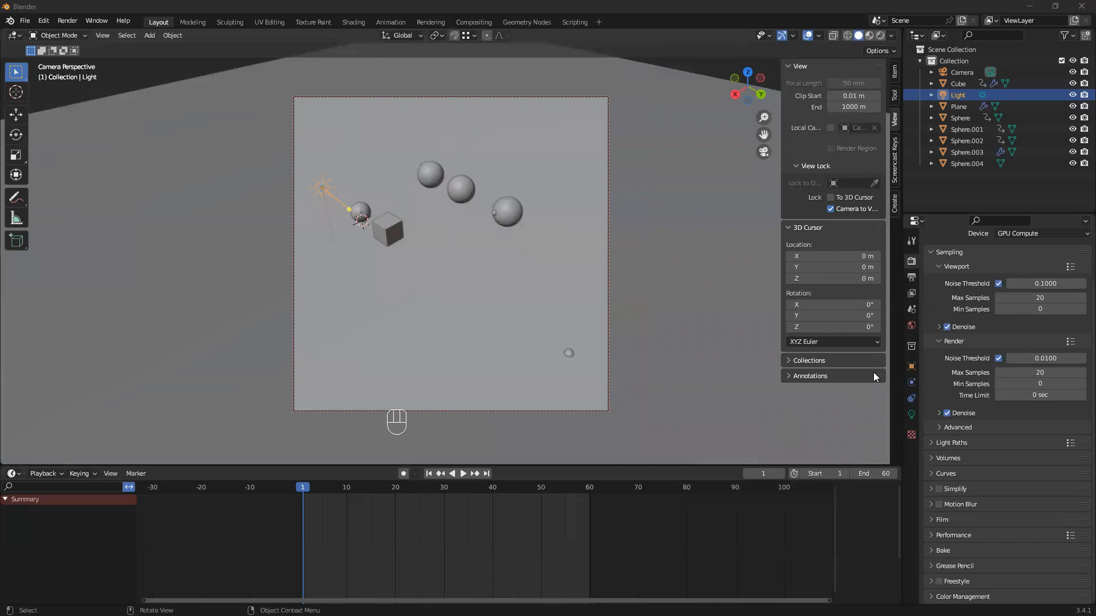
Set the render output's file format to FFmpeg Video
scroll(923, 346, up, 4)
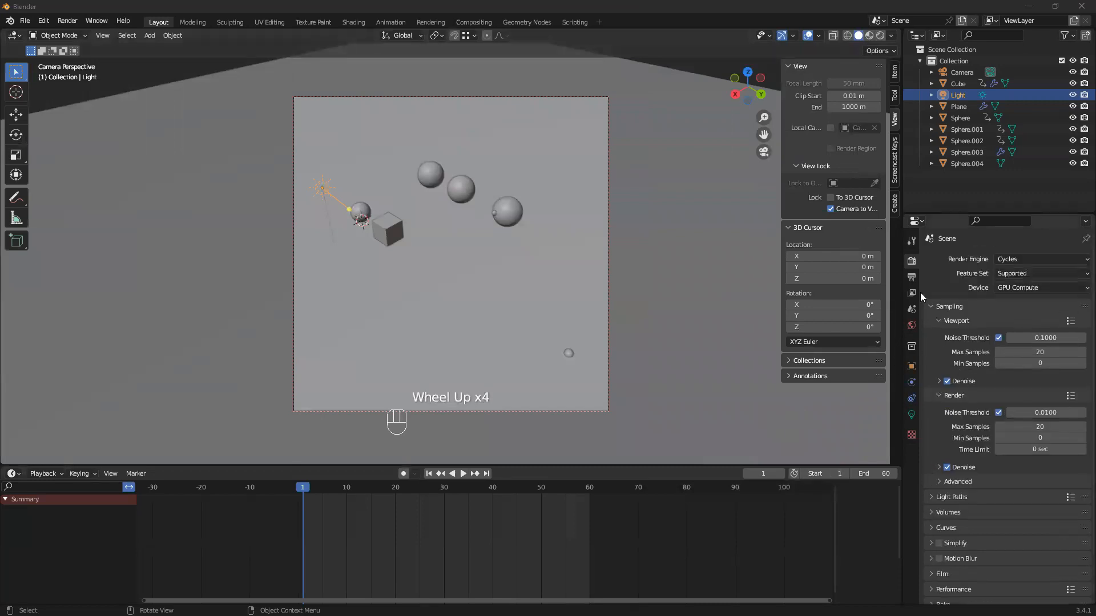
click(912, 277)
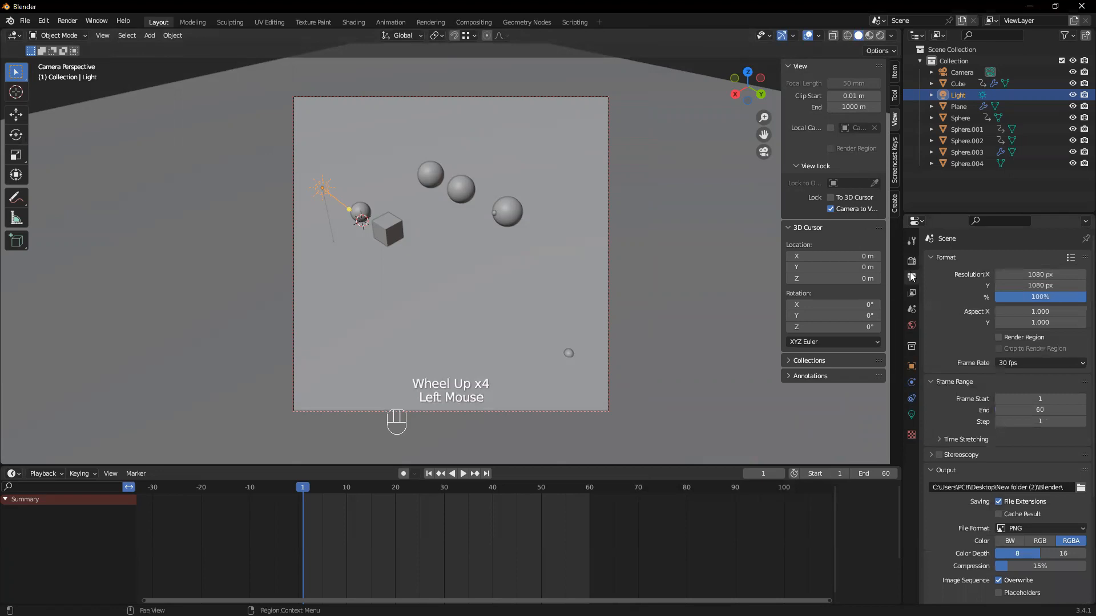
click(1057, 525)
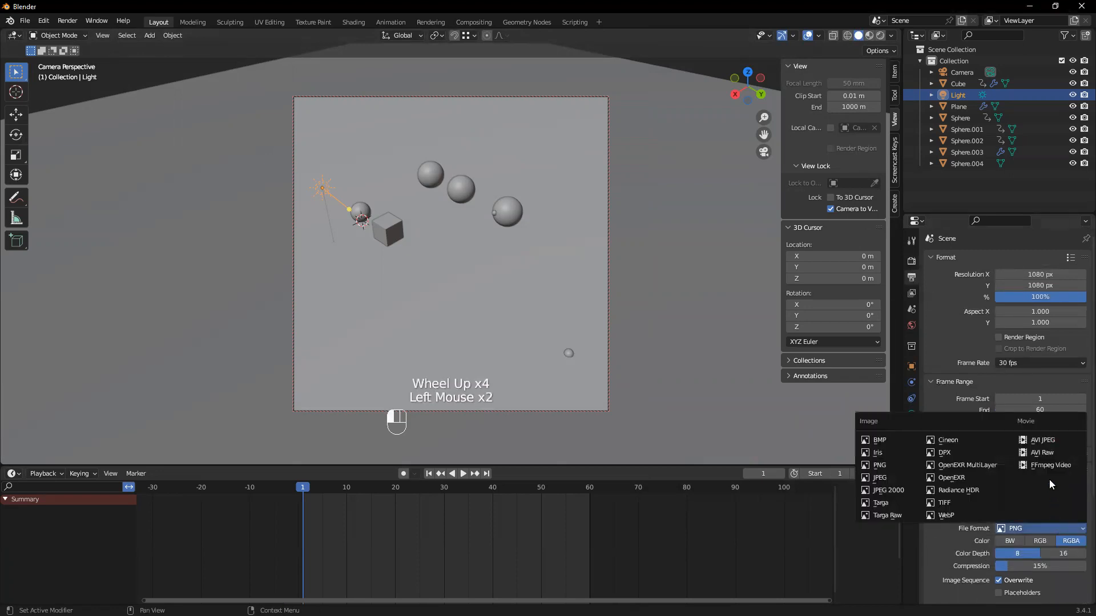
click(1048, 465)
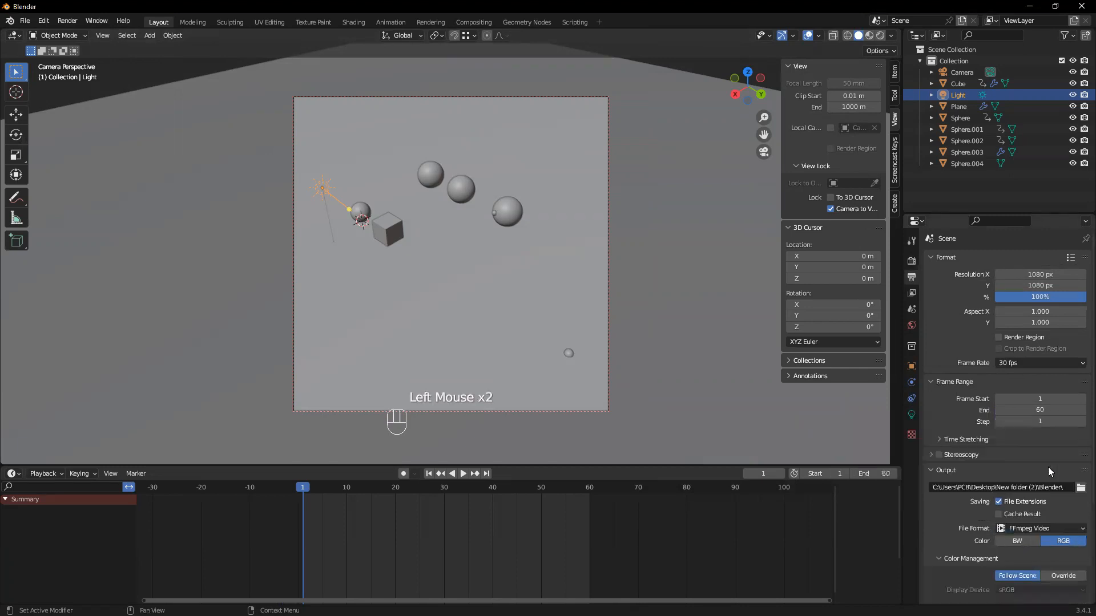
Expand the video encoding options and set the container to MPEG-4
scroll(1059, 492, down, 5)
scroll(1071, 507, down, 1)
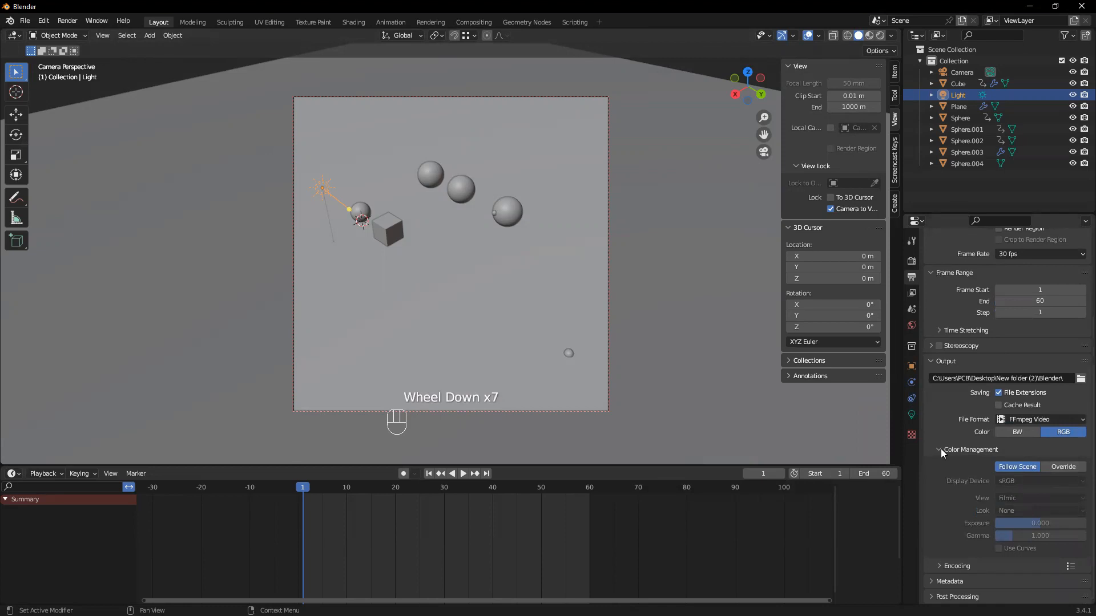
click(939, 565)
scroll(953, 524, down, 4)
scroll(993, 485, down, 1)
click(1029, 470)
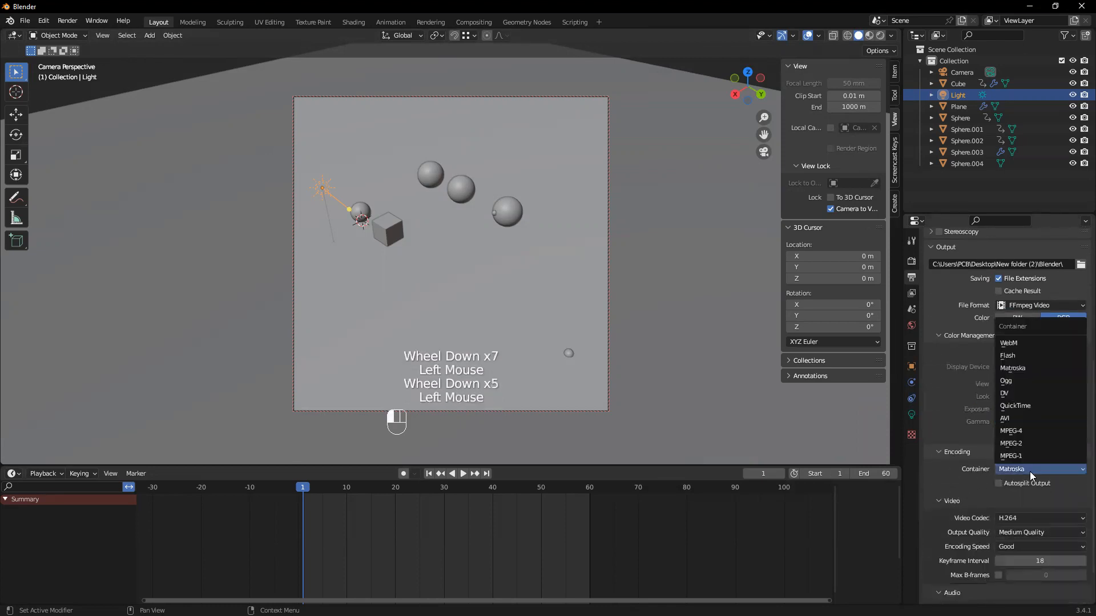
click(1020, 432)
scroll(1047, 482, down, 1)
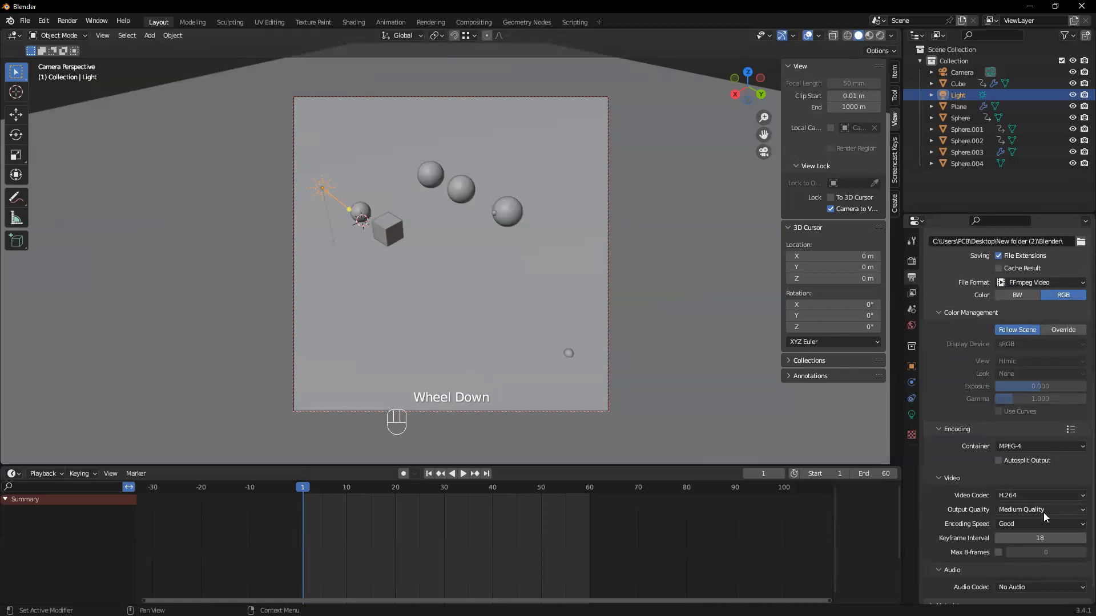
Render the animation to the MPEG-4 video output
click(67, 21)
click(74, 47)
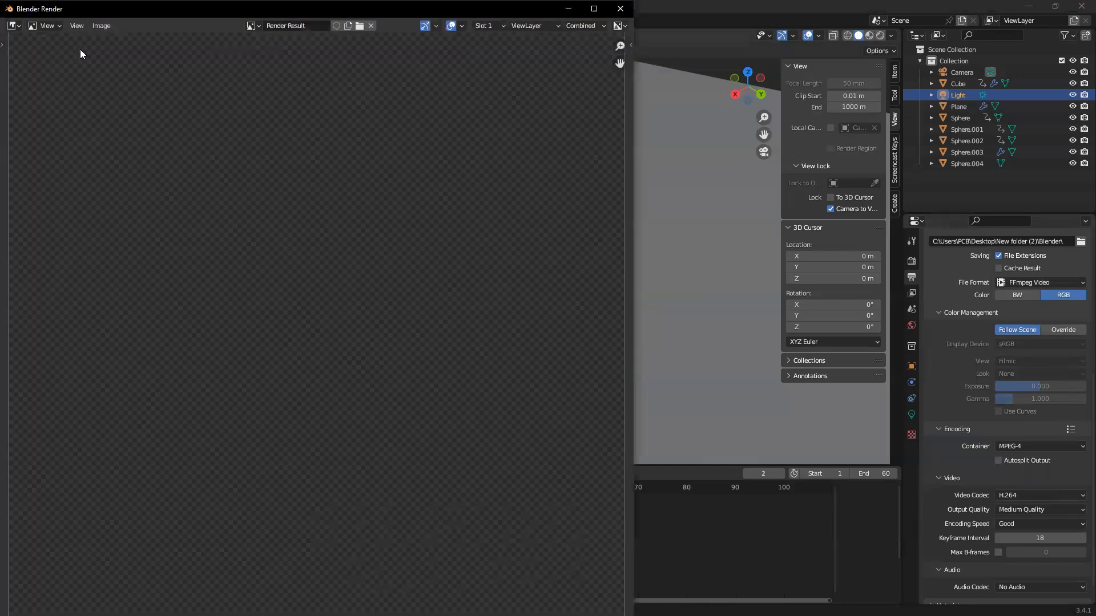
scroll(328, 219, down, 1)
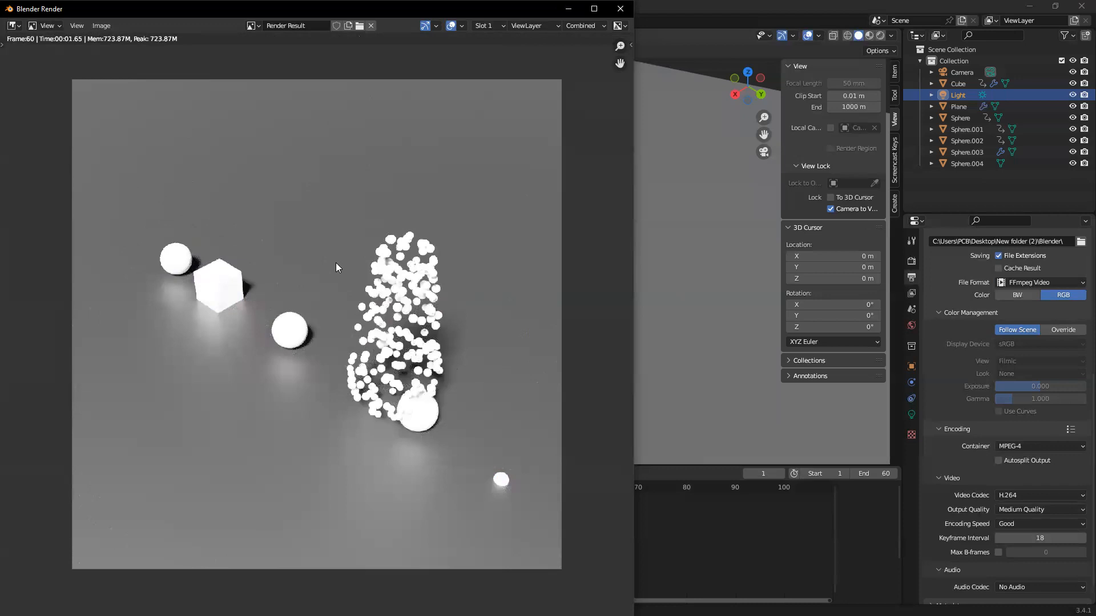
scroll(332, 256, up, 1)
scroll(332, 257, down, 1)
scroll(332, 257, up, 1)
scroll(331, 258, down, 1)
scroll(261, 233, up, 2)
scroll(260, 233, down, 2)
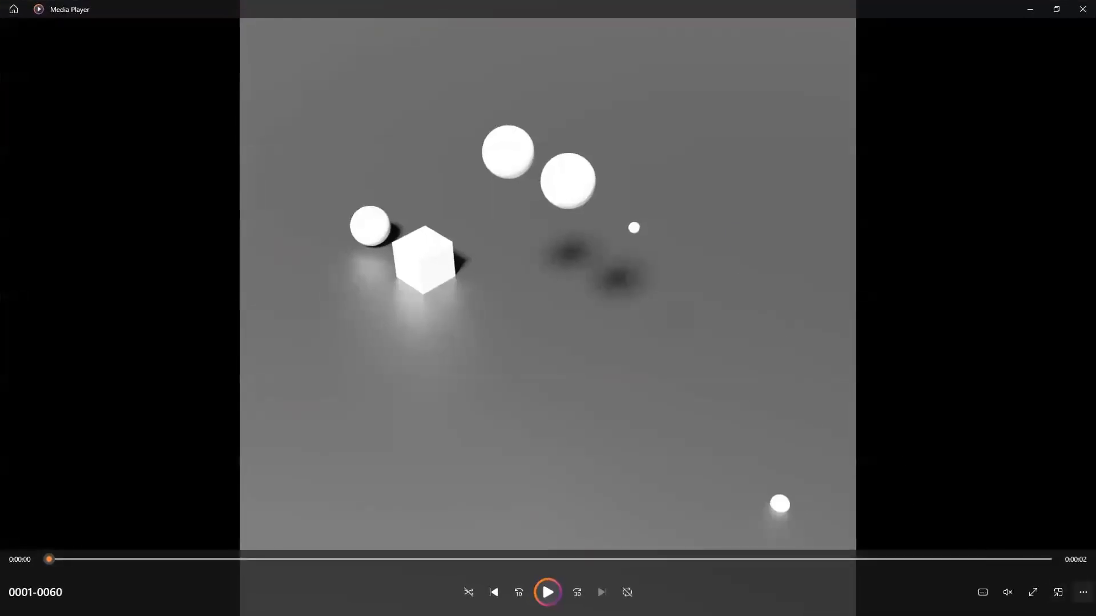
Play the rendered 0001-0060 video in Media Player and change its repeat mode
click(1083, 592)
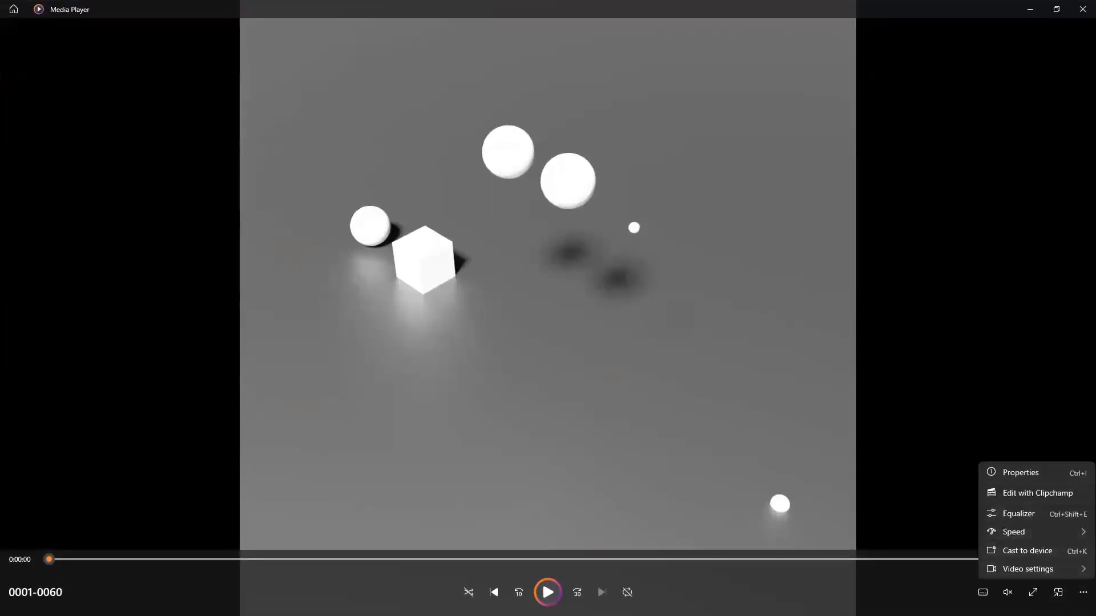
click(627, 593)
click(549, 592)
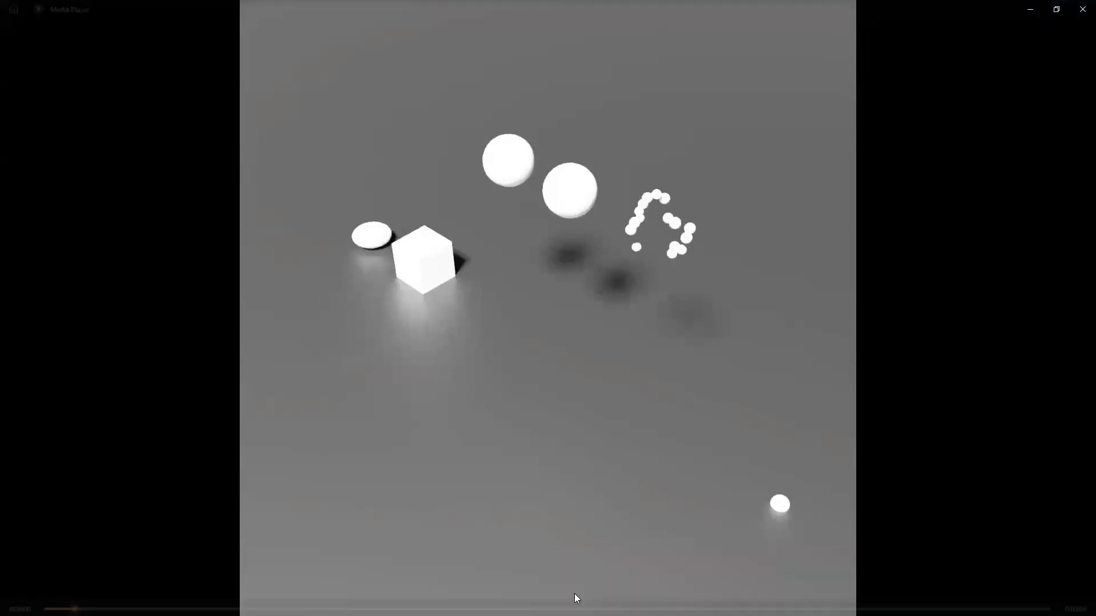
click(627, 592)
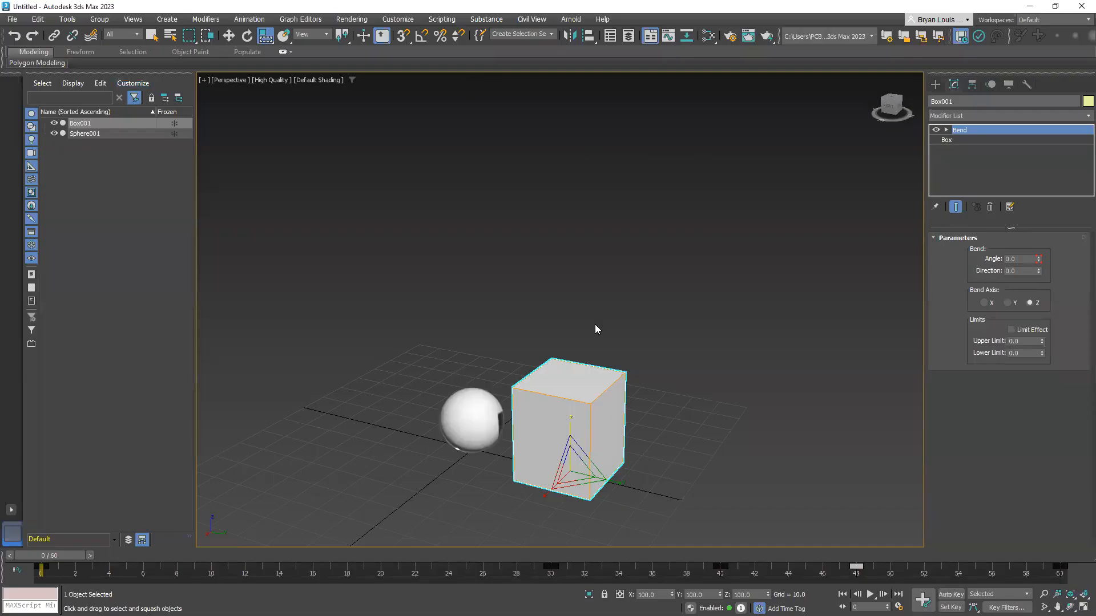
Switch to 3ds Max, preview the box and sphere in the Arnold RenderView, and close the preview
scroll(594, 325, up, 3)
middle_drag(549, 402, 523, 282)
middle_drag(543, 347, 534, 304)
alt+middle_drag(433, 331, 495, 334)
click(572, 19)
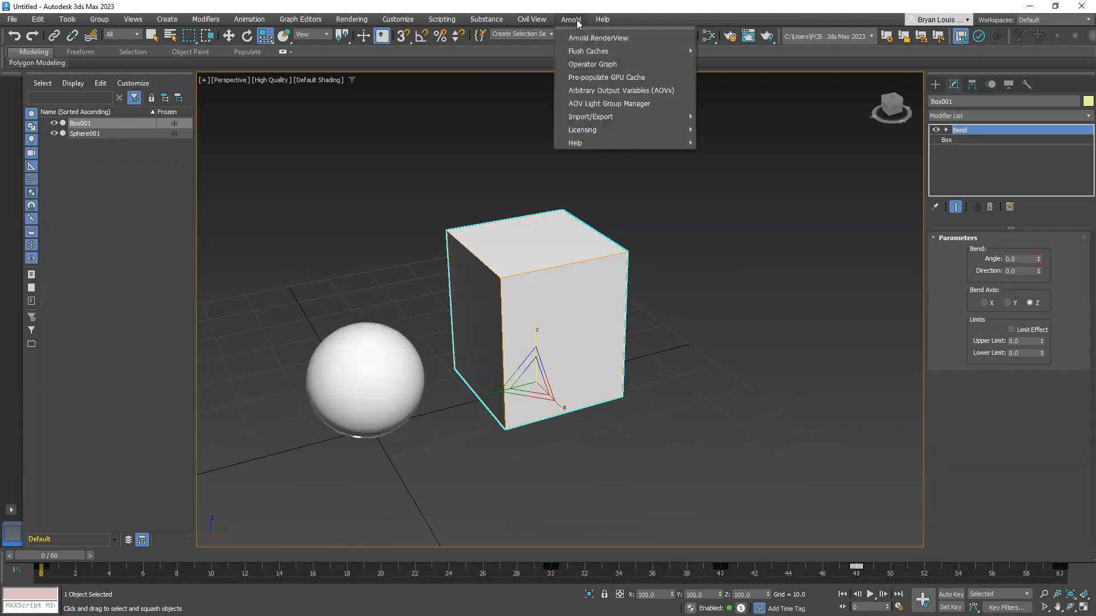
click(593, 33)
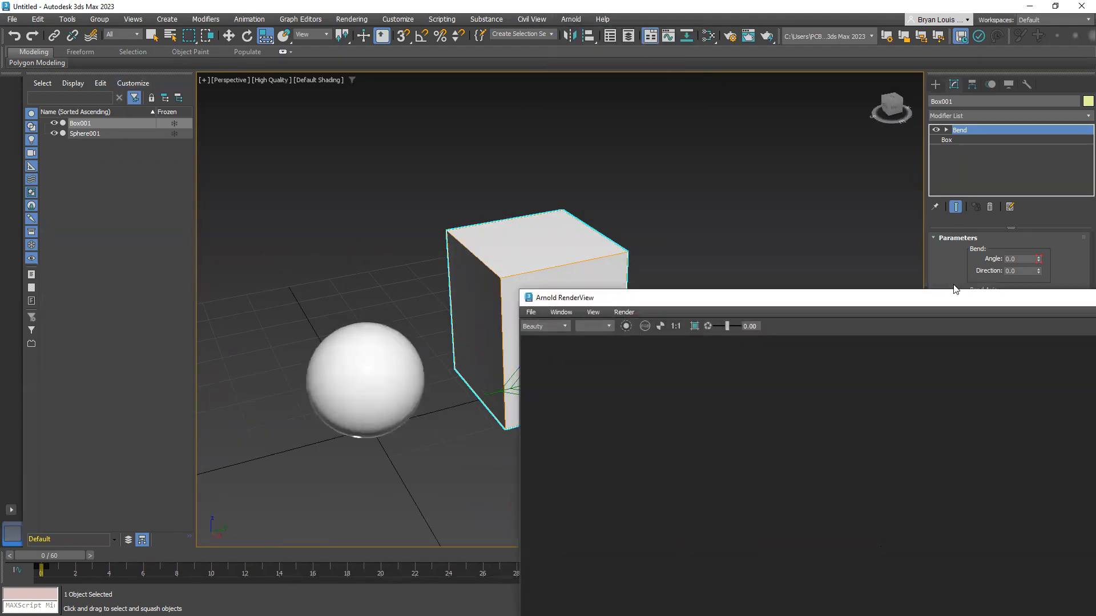
drag(950, 293, 438, 148)
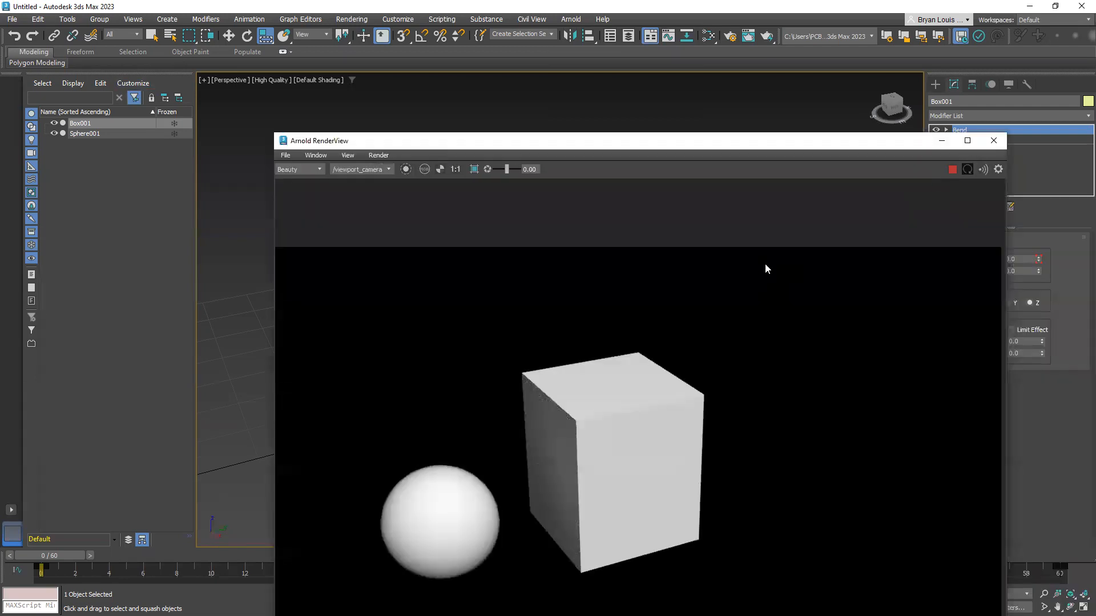
click(994, 140)
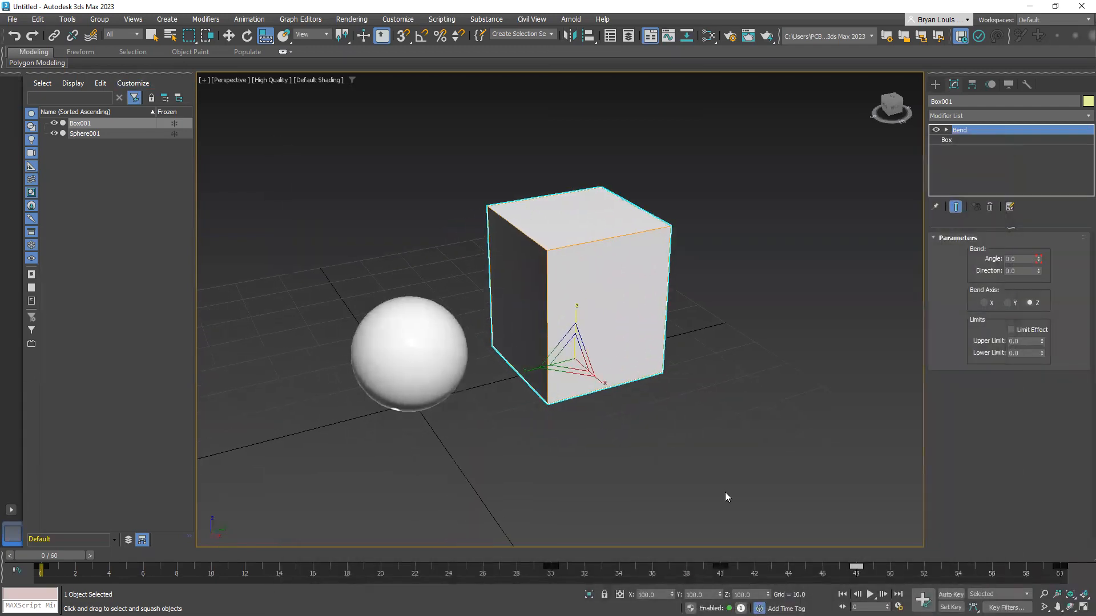
Open the Arnold Render Setup dialog, place it clear of the model, and orbit to view the box and sphere
drag(51, 555, 43, 511)
key(r)
click(351, 20)
click(369, 77)
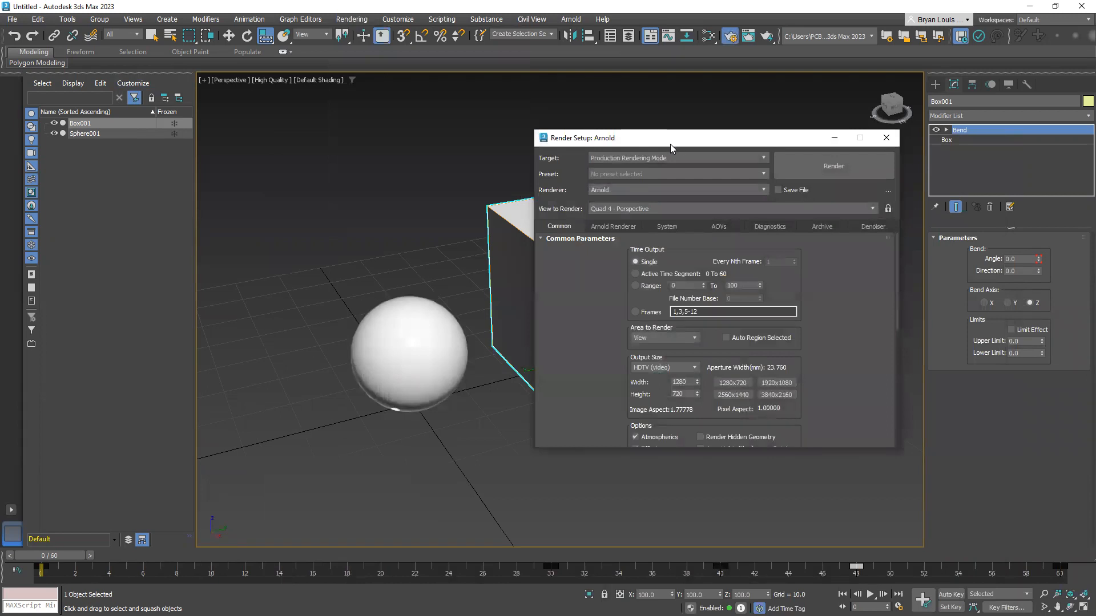
drag(670, 144, 141, 171)
alt+middle_drag(537, 271, 694, 295)
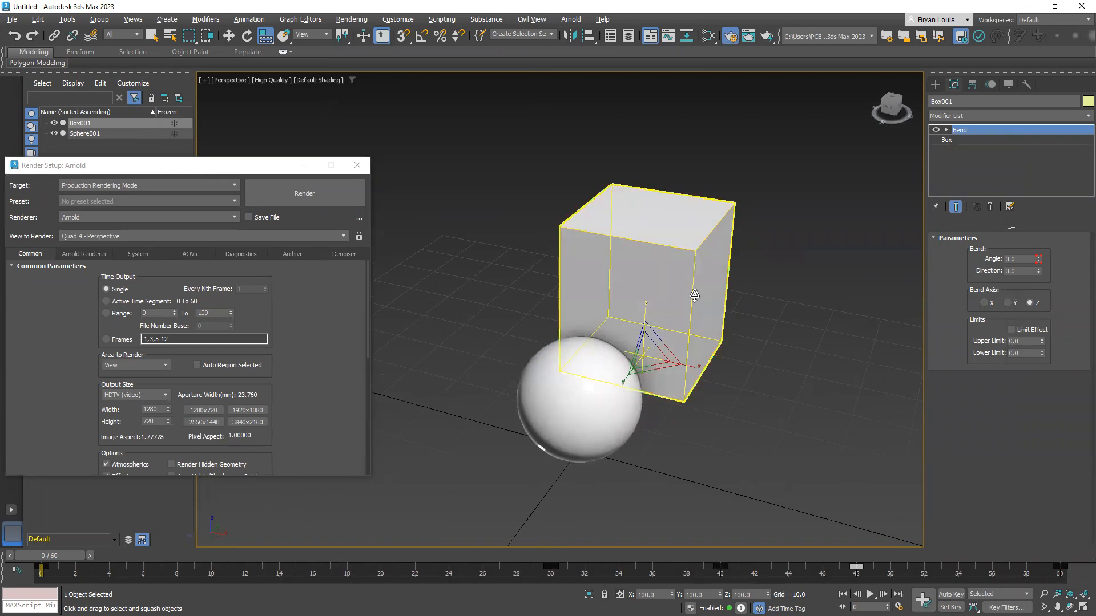
click(249, 218)
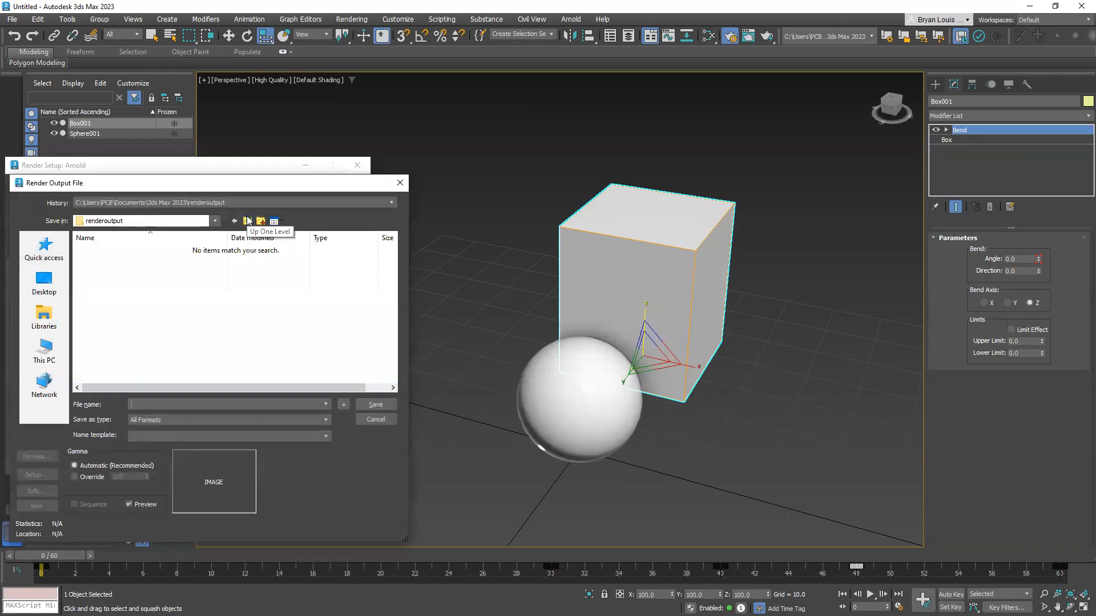
click(44, 280)
scroll(228, 304, down, 3)
scroll(238, 319, up, 3)
scroll(251, 336, down, 1)
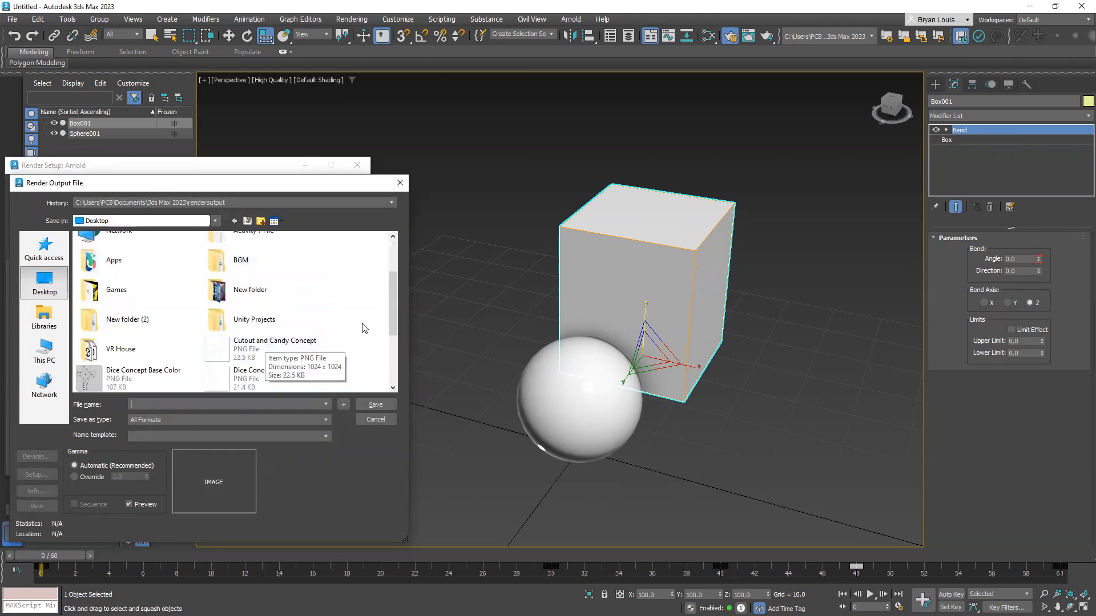
double_click(130, 321)
double_click(101, 251)
click(242, 421)
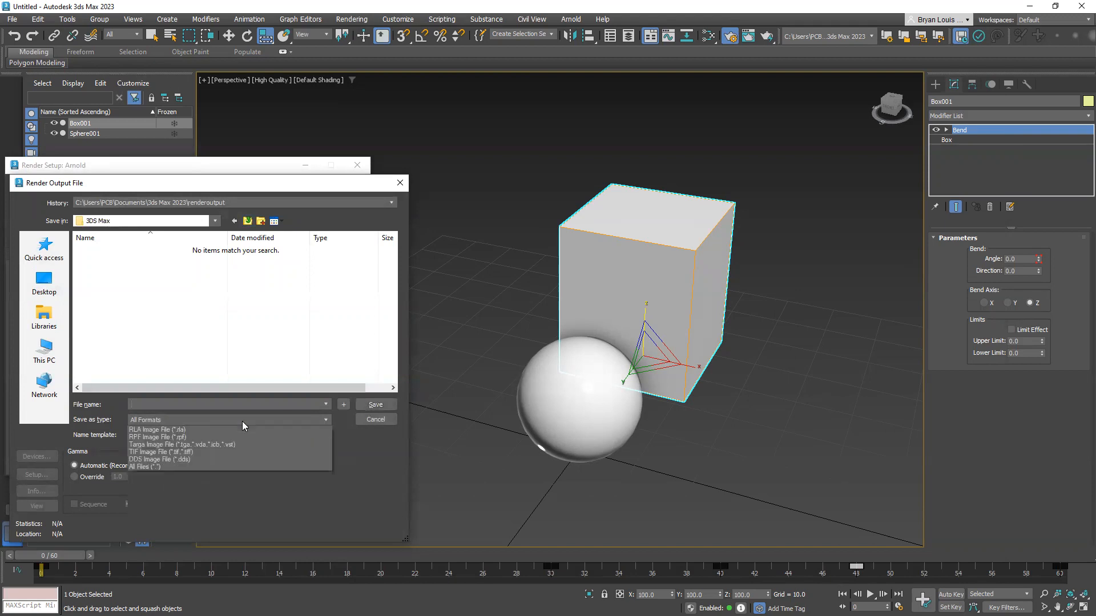
click(269, 420)
click(244, 422)
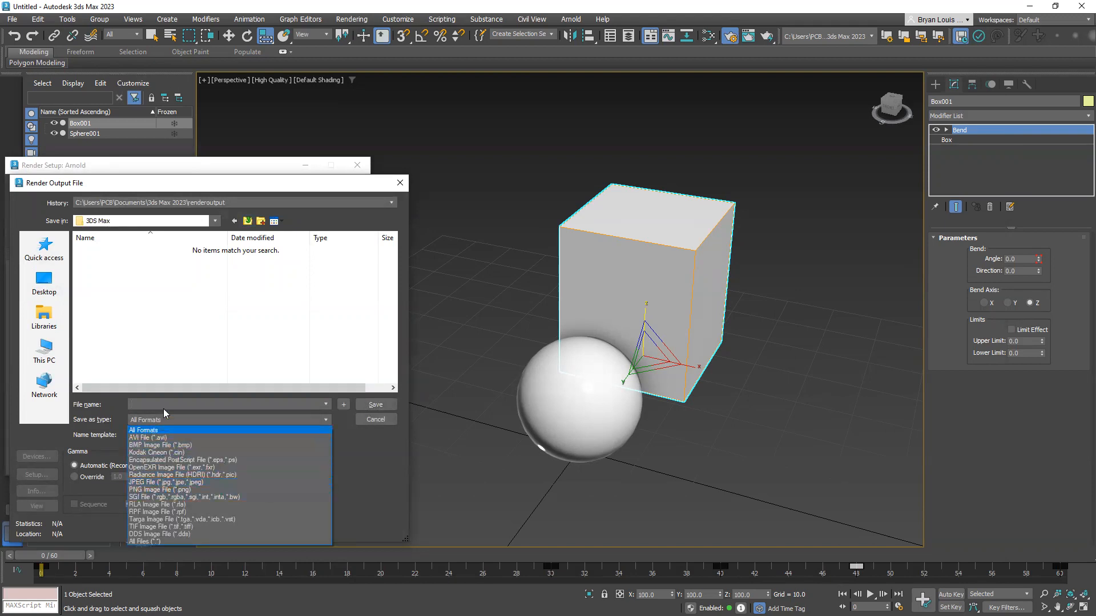
click(183, 489)
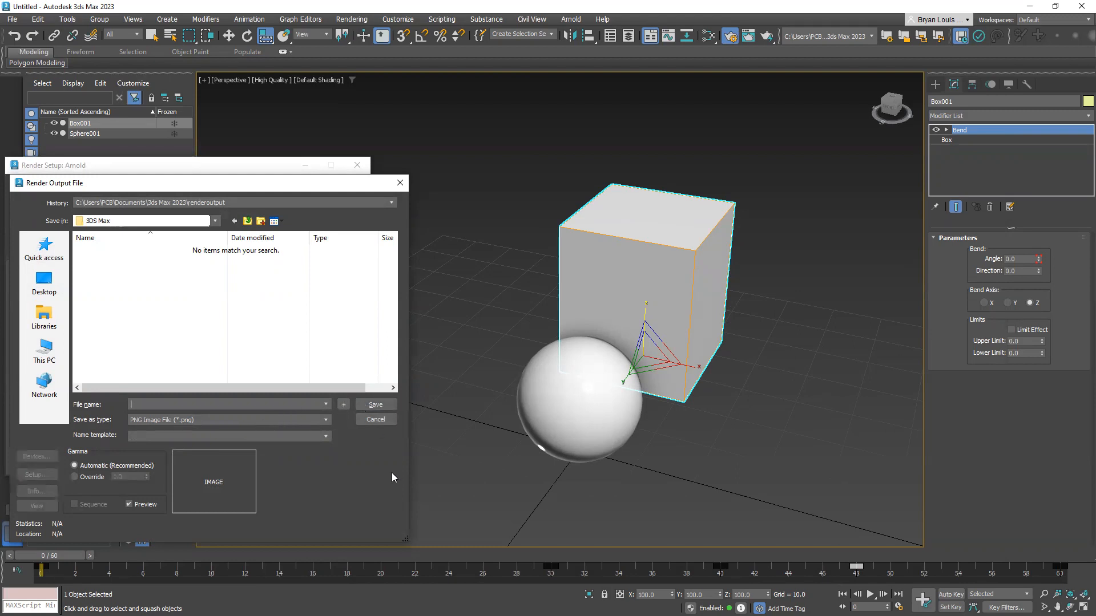
click(372, 419)
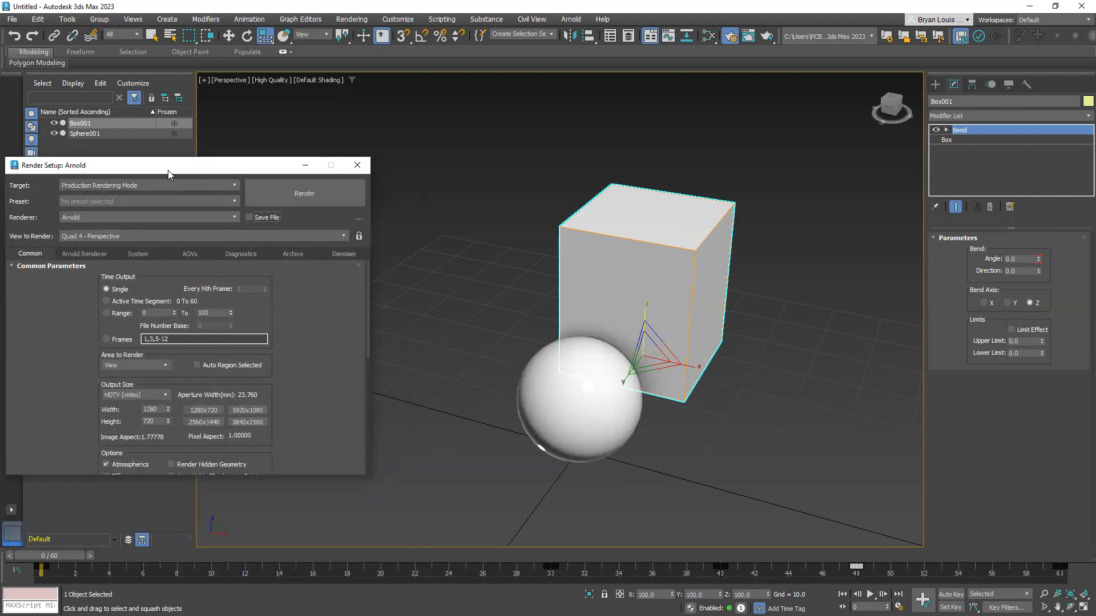
Close the Render Setup dialog and create a ground plane about 293 by 323 units beneath the box and sphere
drag(175, 170, 237, 162)
click(420, 156)
middle_drag(740, 350, 679, 338)
click(935, 85)
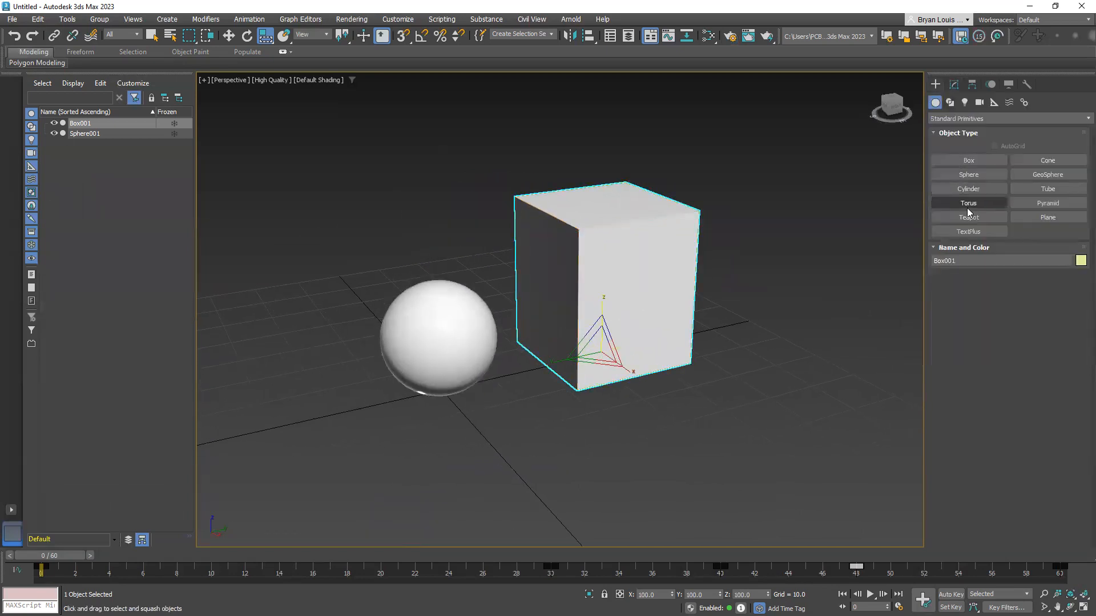
click(1044, 218)
scroll(578, 286, down, 5)
drag(458, 241, 916, 292)
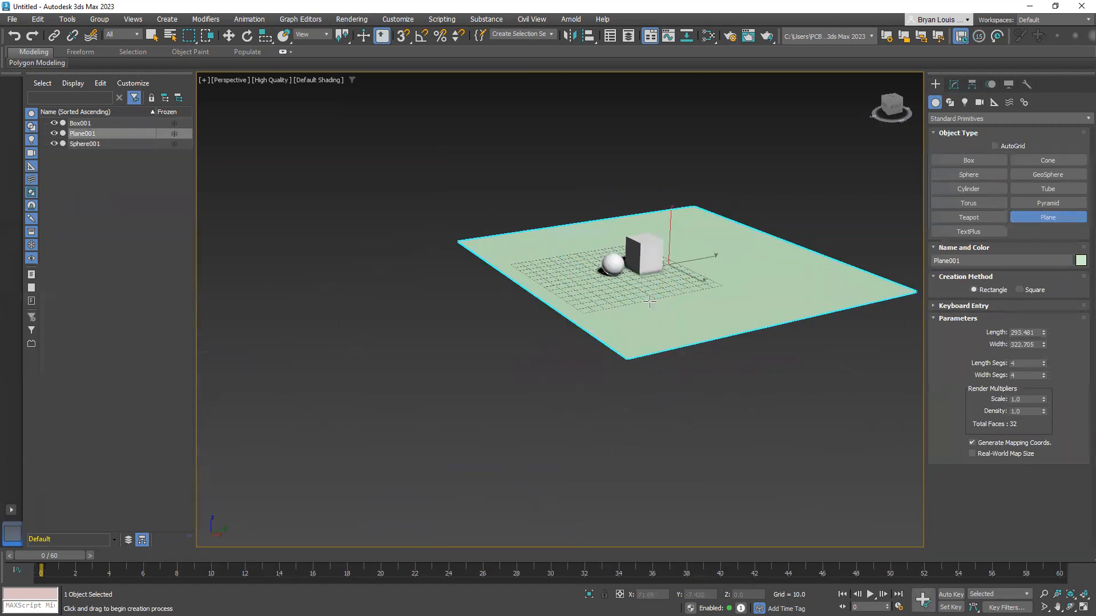
Move the ground plane to X 0 and Y 0
key(w)
click(657, 595)
double_click(697, 595)
text(0)
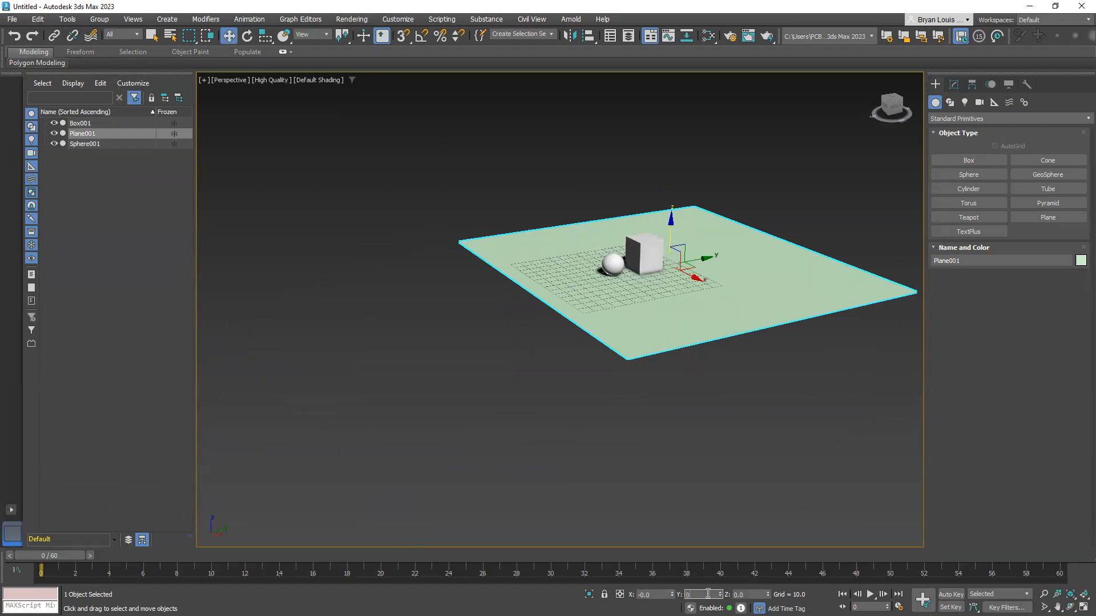
key(Return)
scroll(629, 313, up, 5)
middle_drag(622, 317, 524, 370)
scroll(525, 370, up, 8)
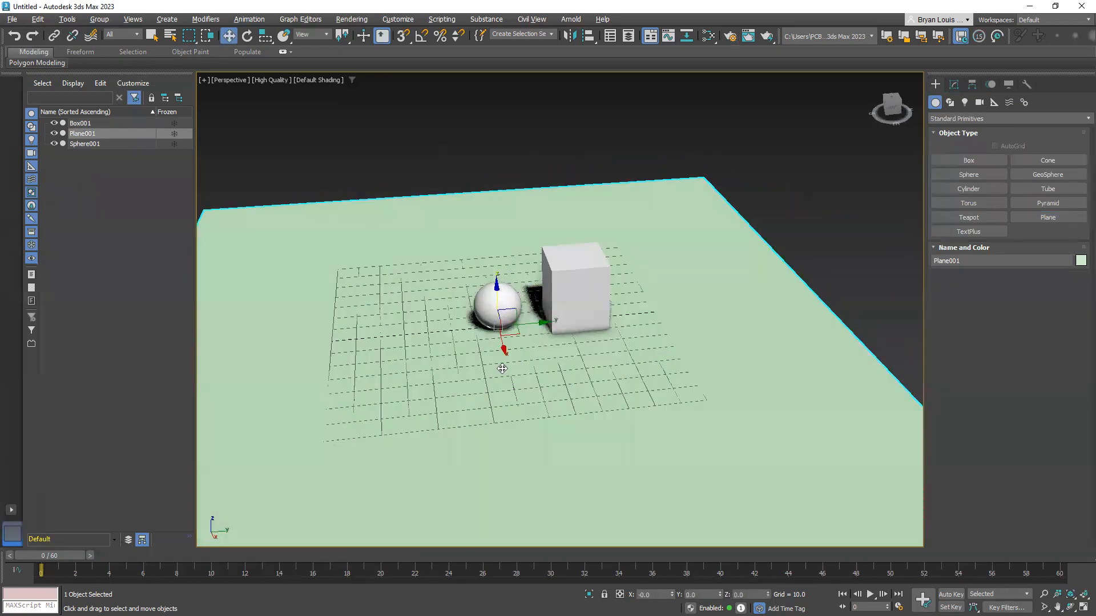
Move the sphere away from the box to about Y -51.2, play the animation, and return to frame 0
middle_drag(595, 364, 520, 374)
scroll(568, 431, down, 3)
scroll(569, 431, up, 3)
scroll(575, 426, down, 5)
scroll(505, 364, down, 3)
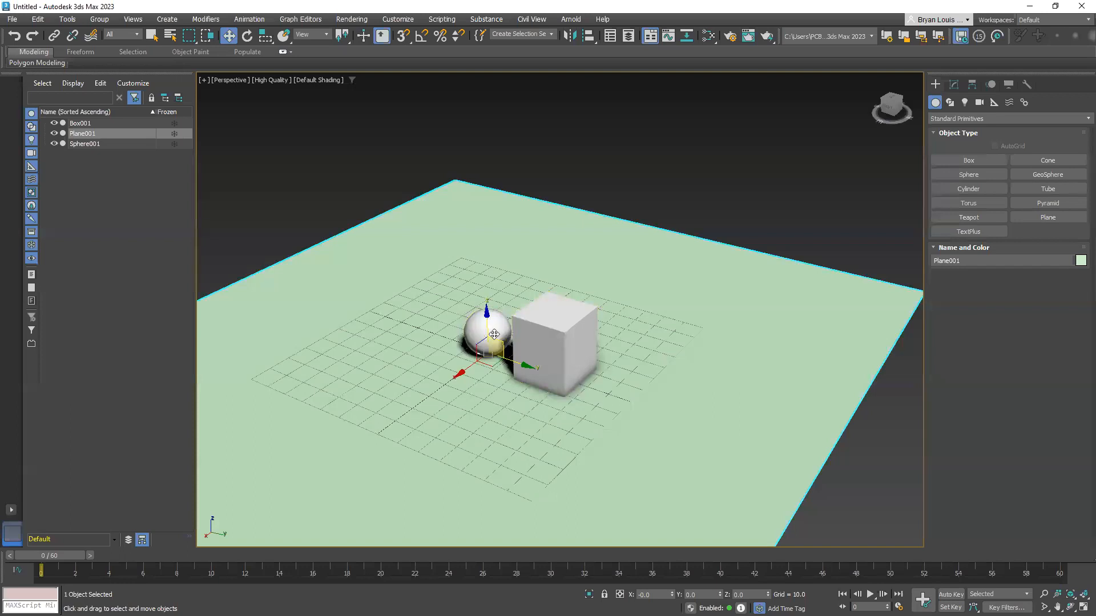
click(502, 345)
drag(519, 368, 436, 336)
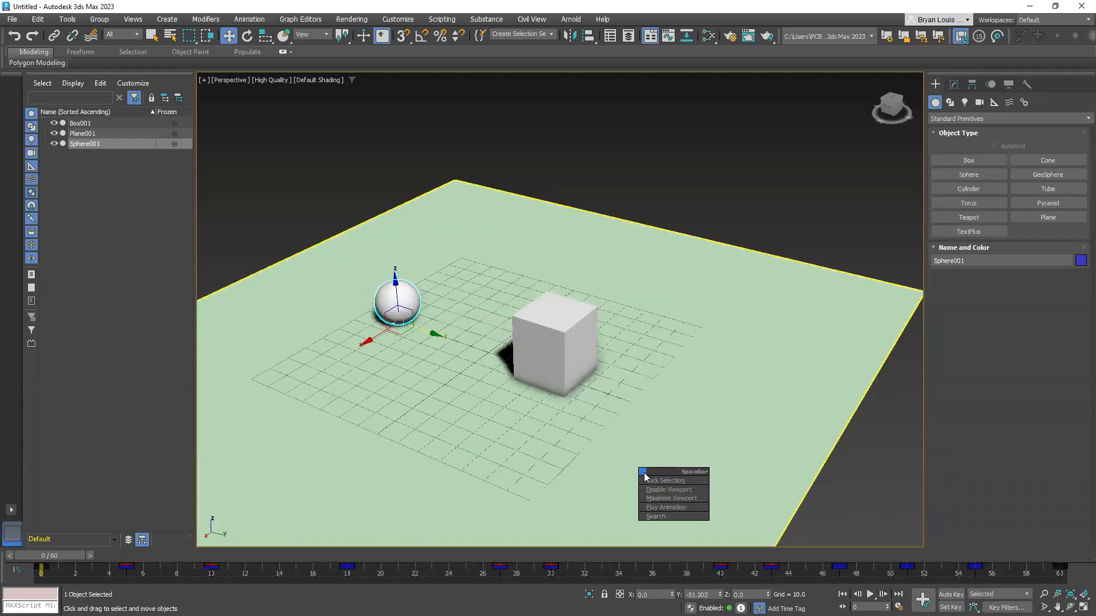
click(872, 594)
drag(429, 557, 30, 558)
Uniformly scale the ground plane up to about 1942 percent so it fills the view behind the box and sphere
click(684, 479)
key(r)
drag(489, 350, 793, 481)
alt+middle_drag(531, 378, 570, 465)
Render a preview of the enlarged ground plane with the box and sphere in the Arnold RenderView, and close it
click(570, 19)
click(596, 35)
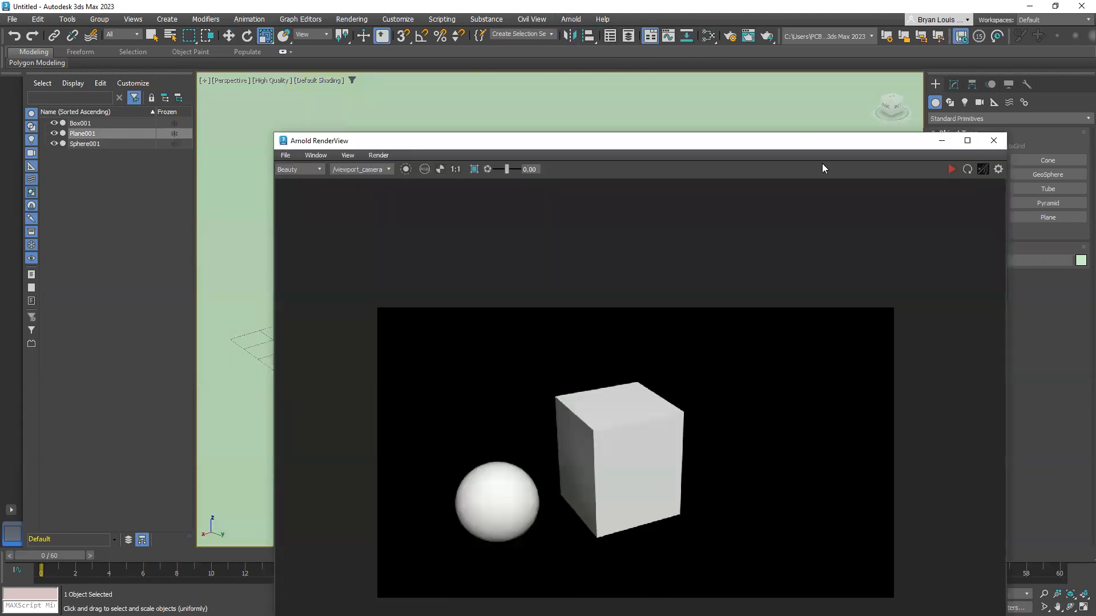
click(957, 167)
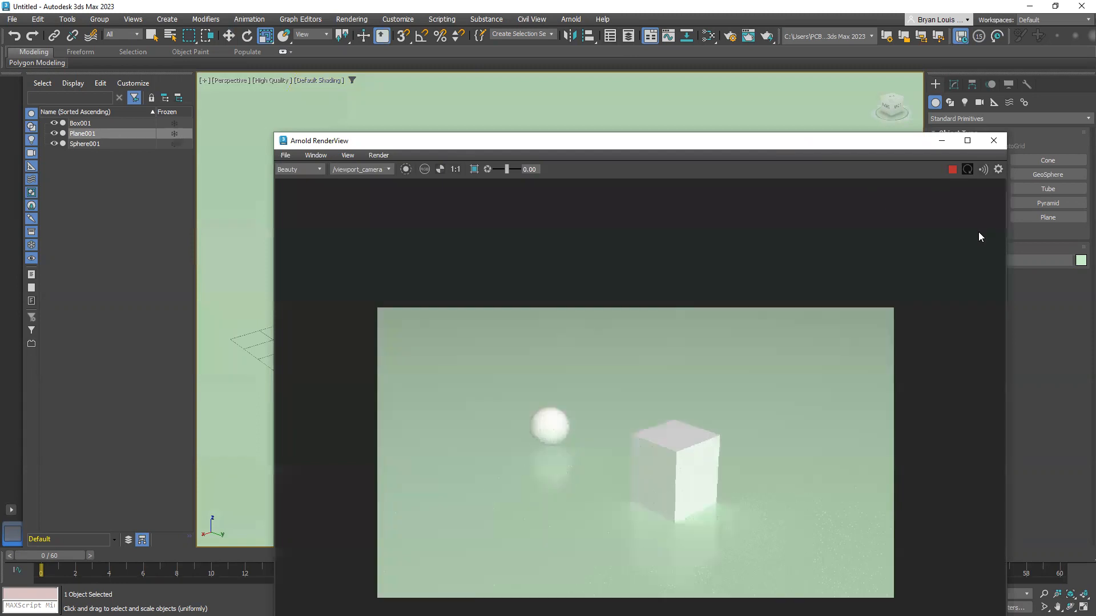
click(988, 142)
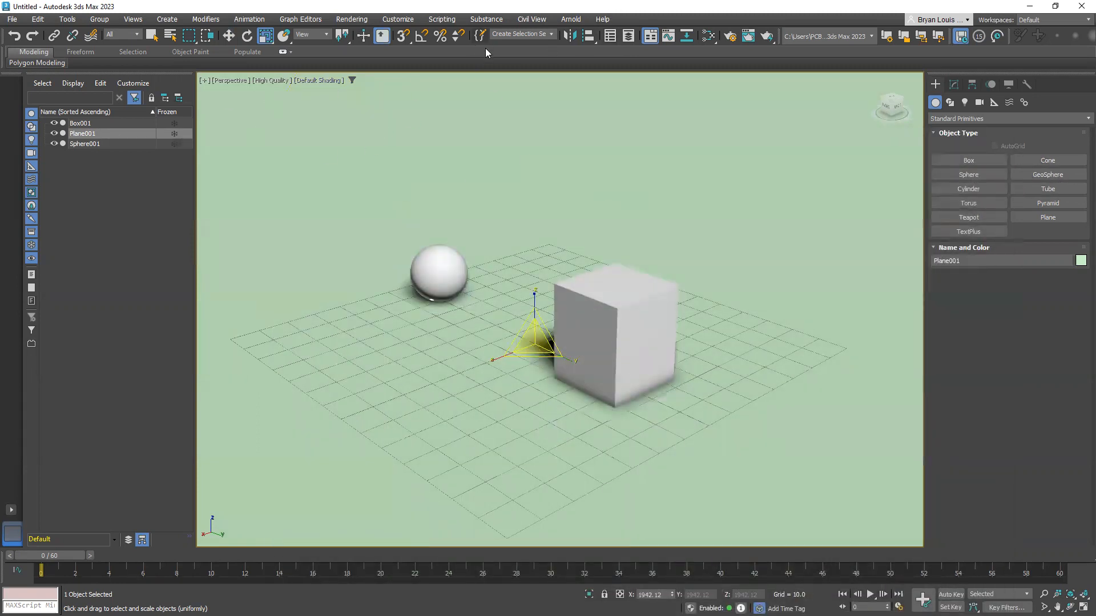
click(575, 20)
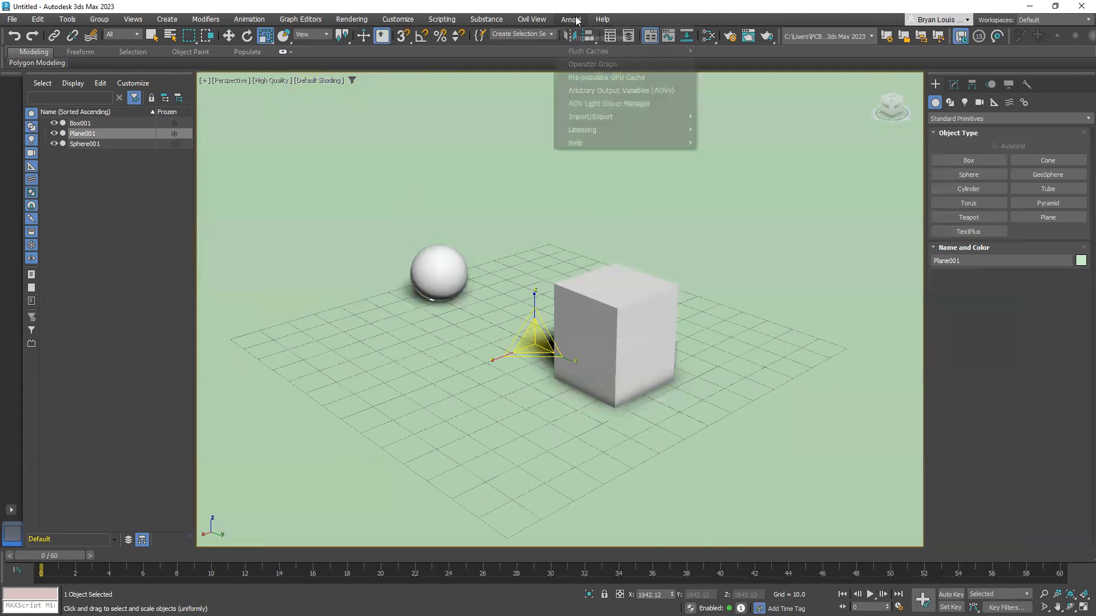
click(714, 273)
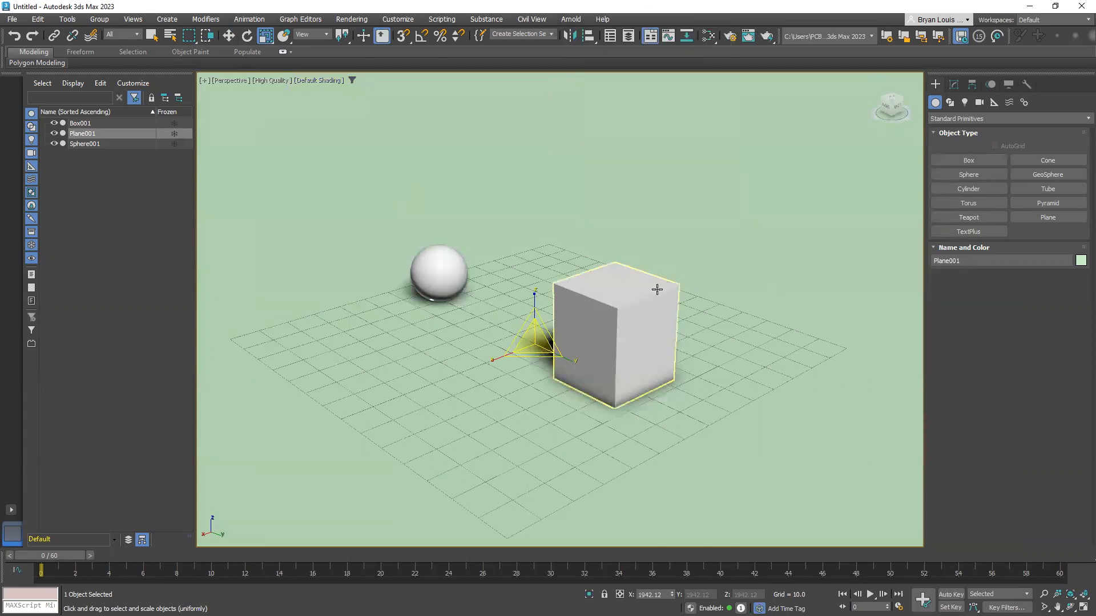
Assign a Physical Sun & Sky Environment map as the scene's environment map
key(8)
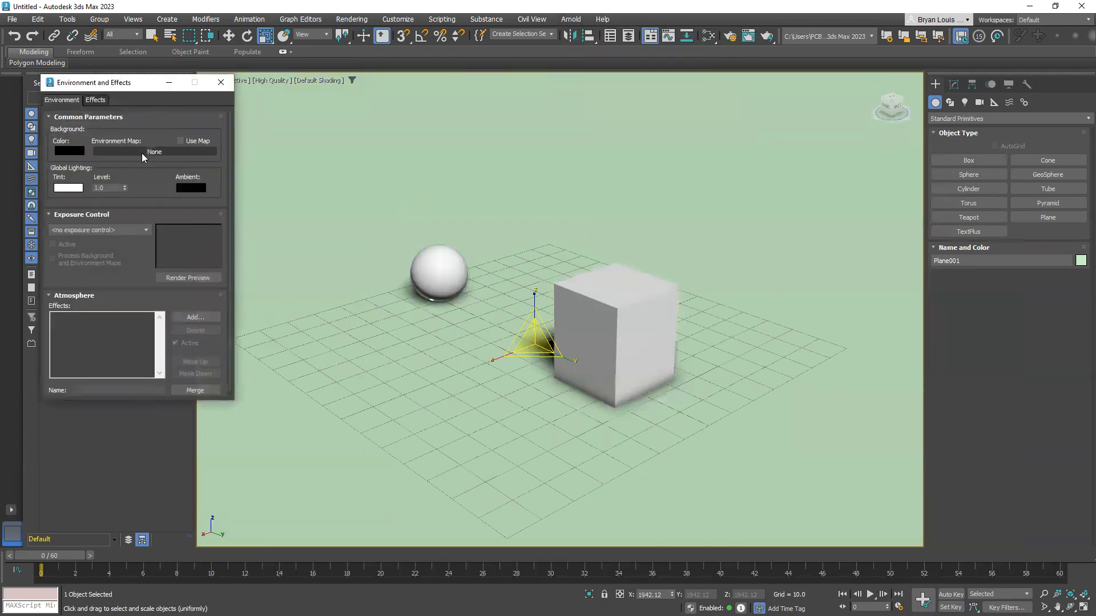
click(143, 152)
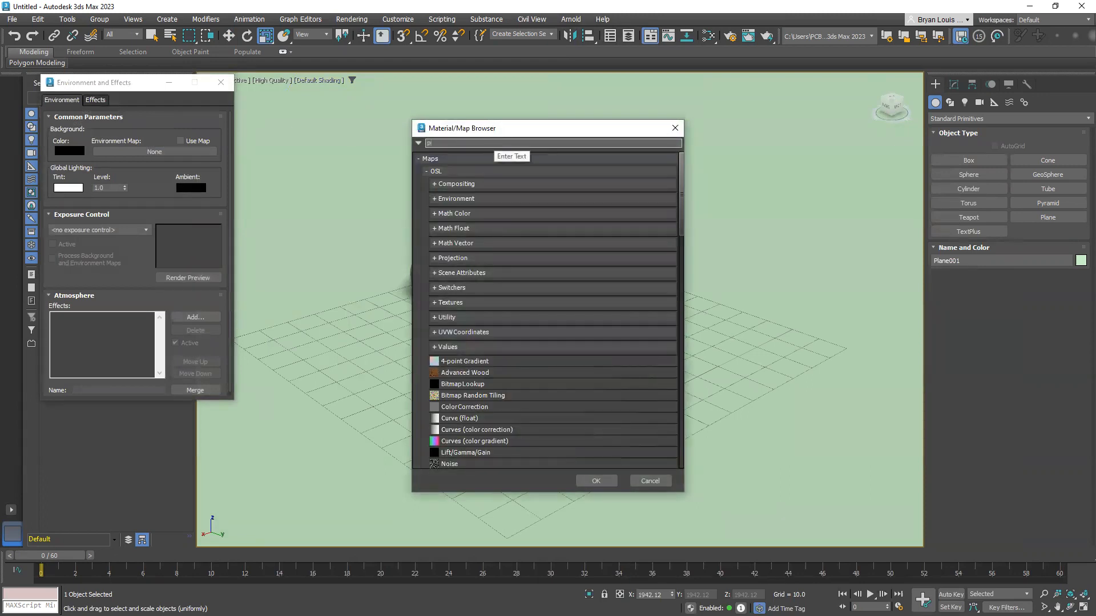
text(physc)
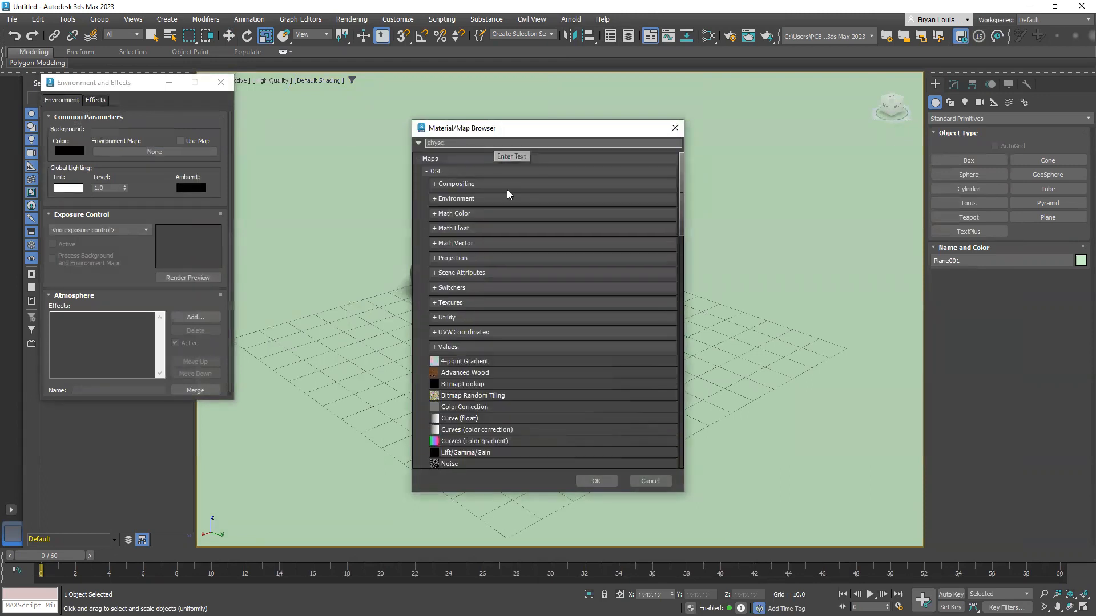
key(BackSpace)
double_click(502, 177)
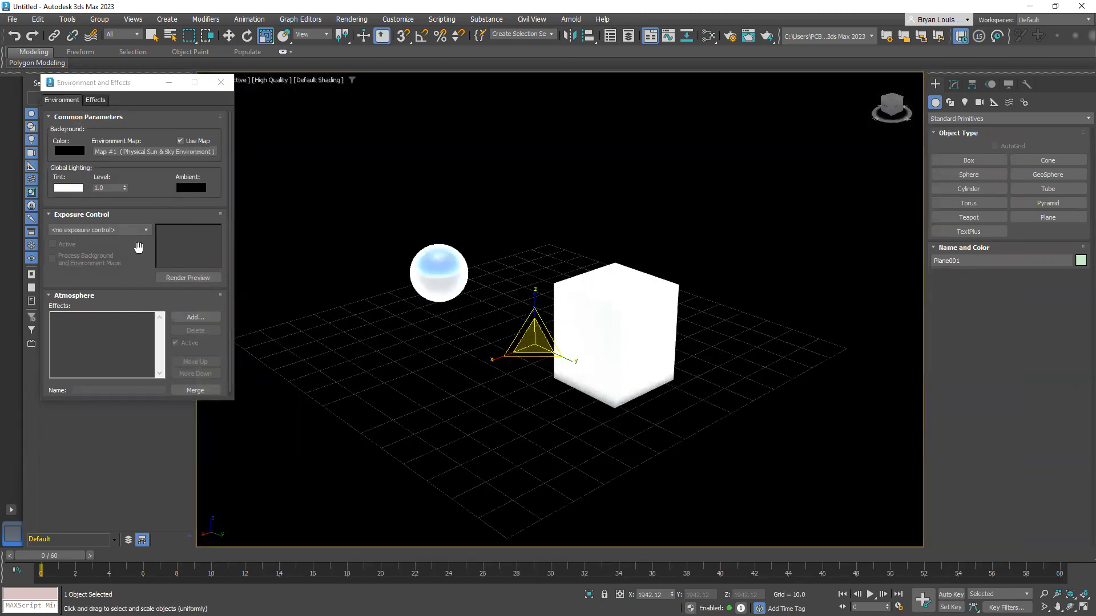
Enable Physical Camera Exposure Control and set its global exposure value to 13 EV
click(89, 230)
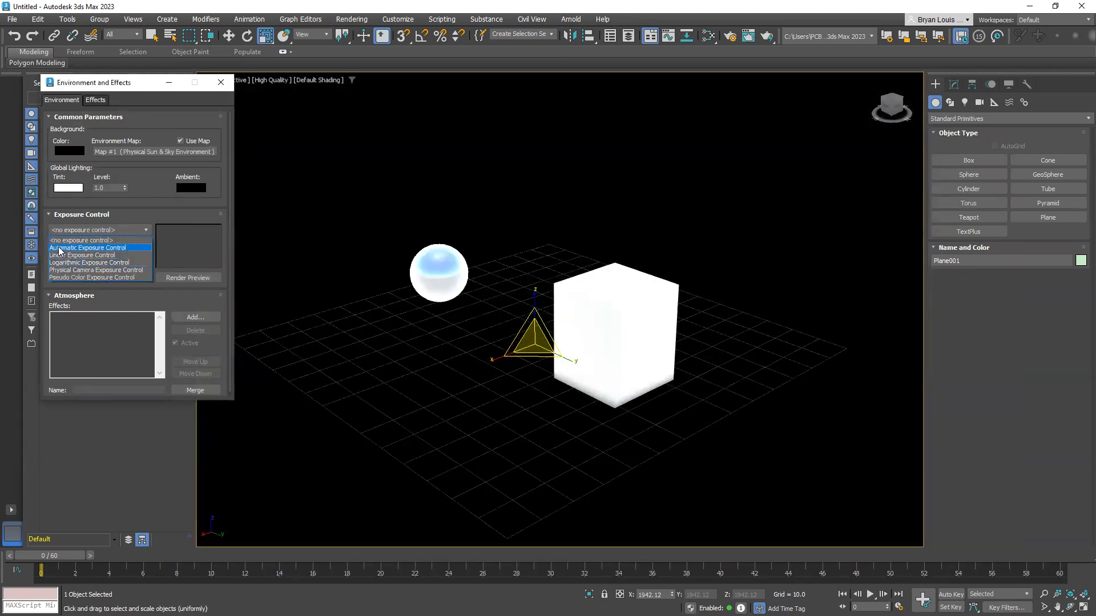
click(87, 270)
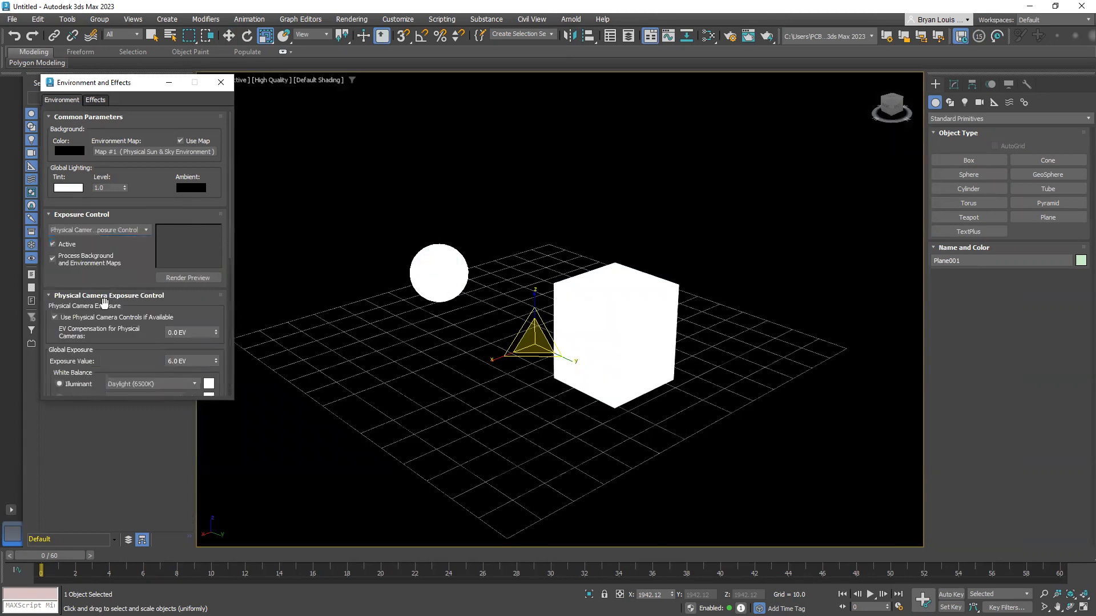
scroll(127, 317, down, 1)
click(177, 342)
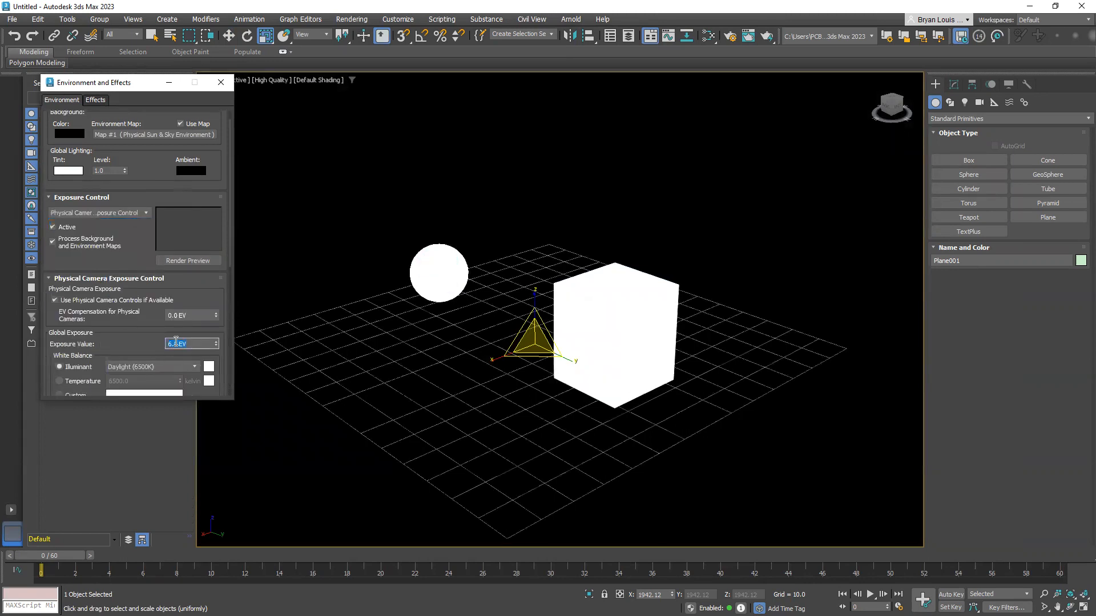
text(13)
key(Return)
Preview the scene in the Arnold RenderView, set the global exposure value to 15 EV, and close both windows
click(571, 19)
click(579, 36)
click(951, 169)
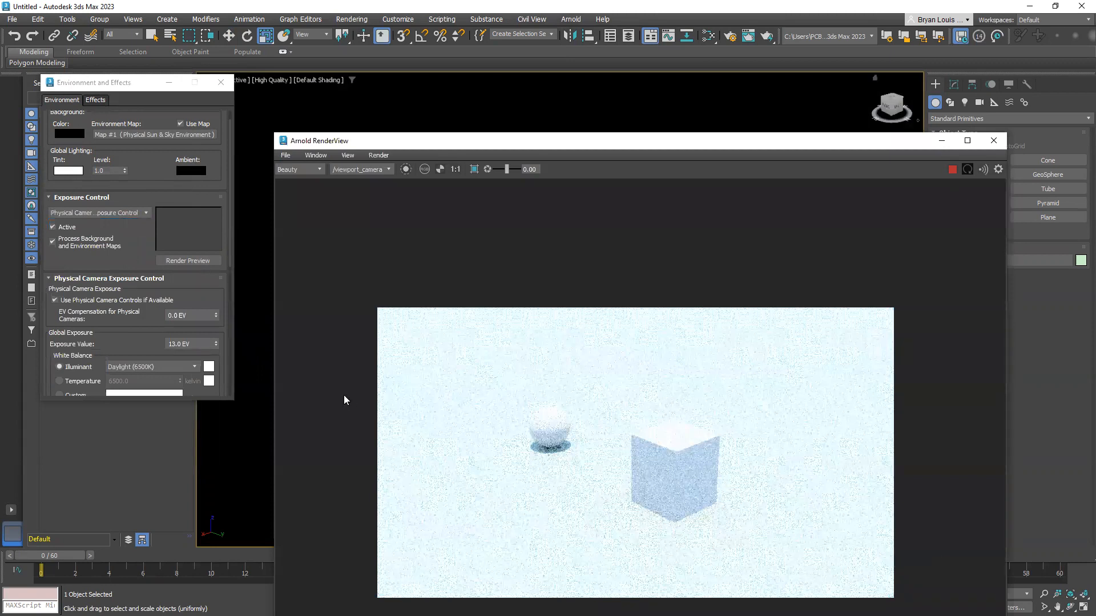
double_click(174, 344)
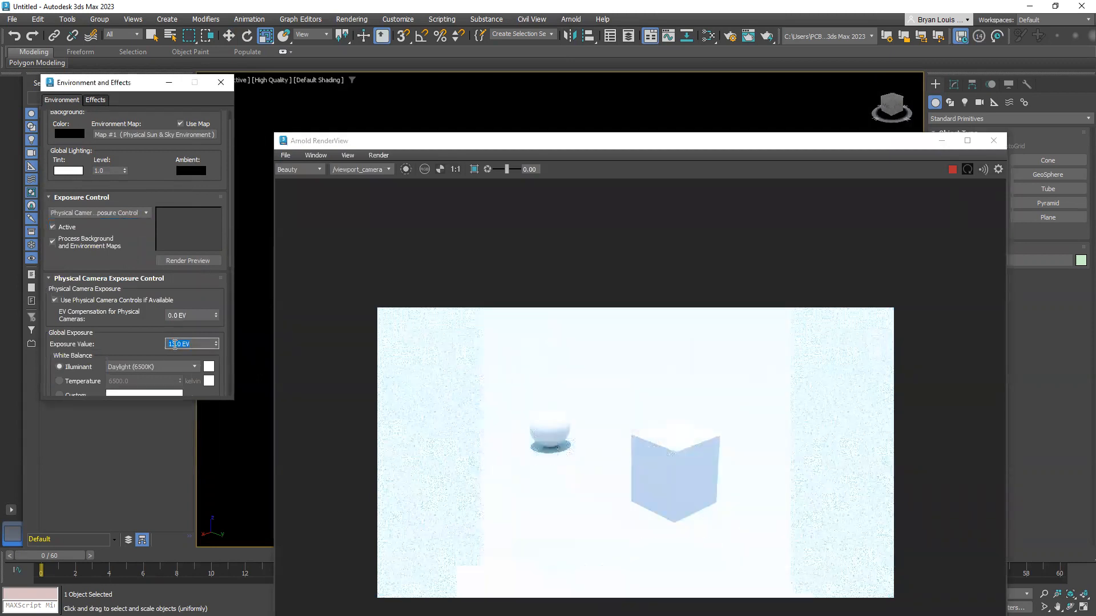
text(15)
key(Return)
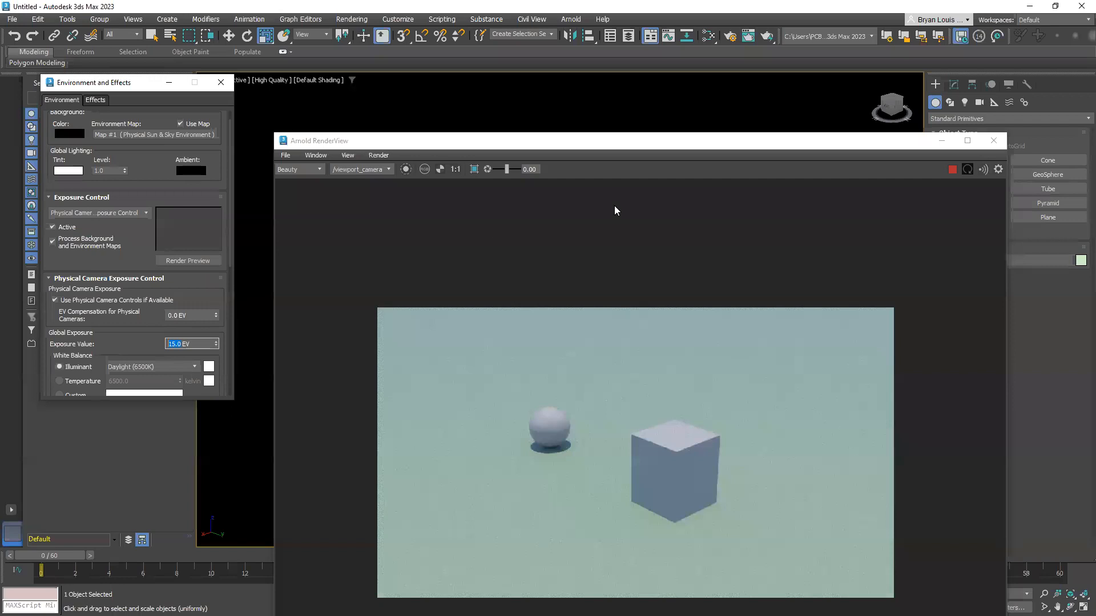
click(994, 140)
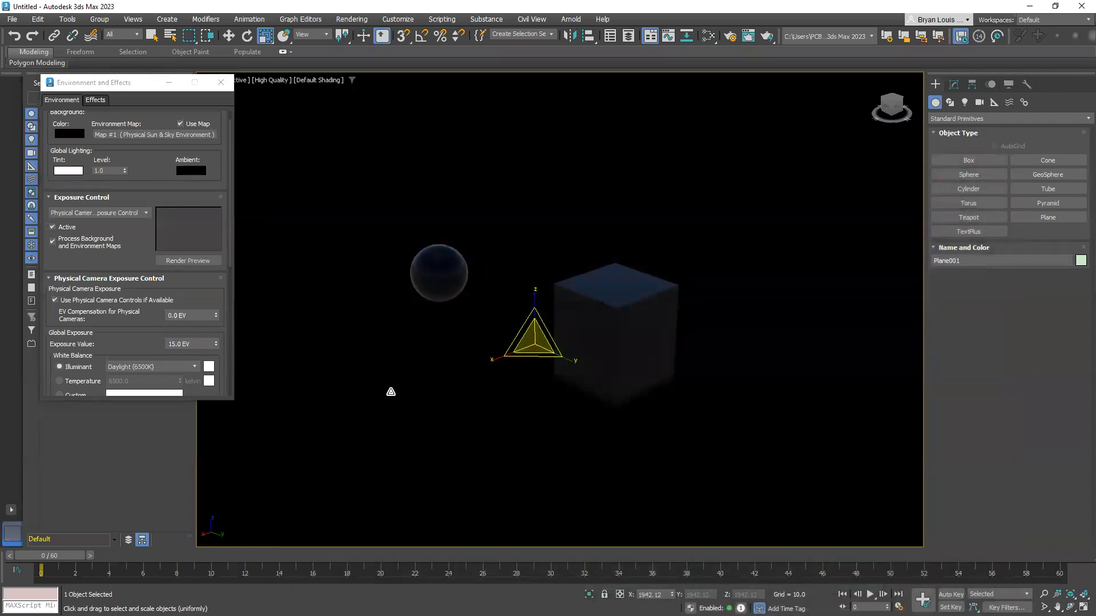
click(221, 82)
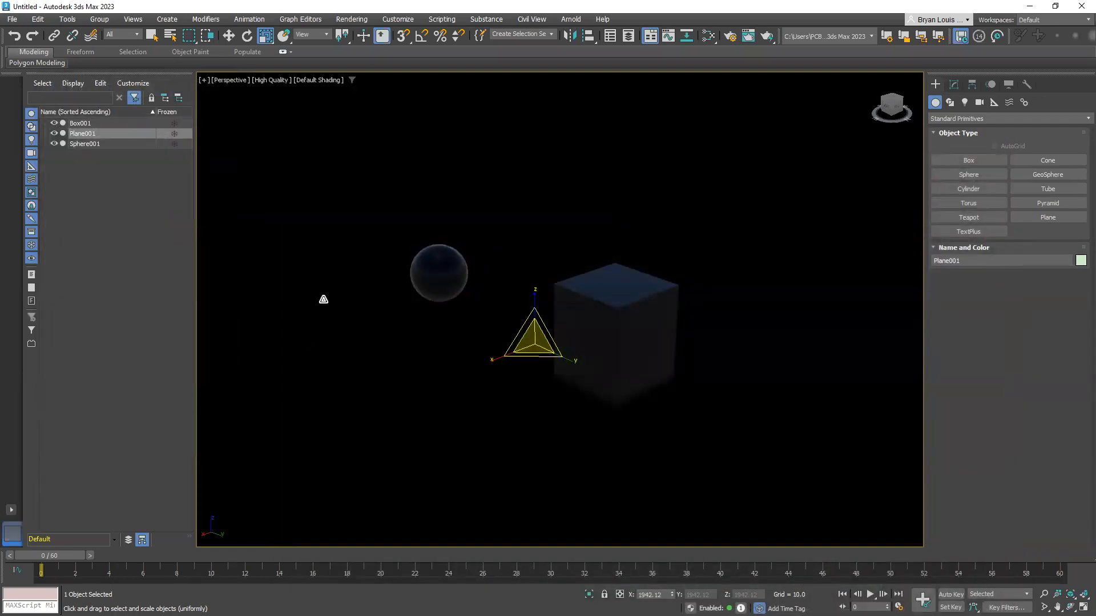
Create a new Physical Material, assign it to the ground plane, and set its base color to black
key(m)
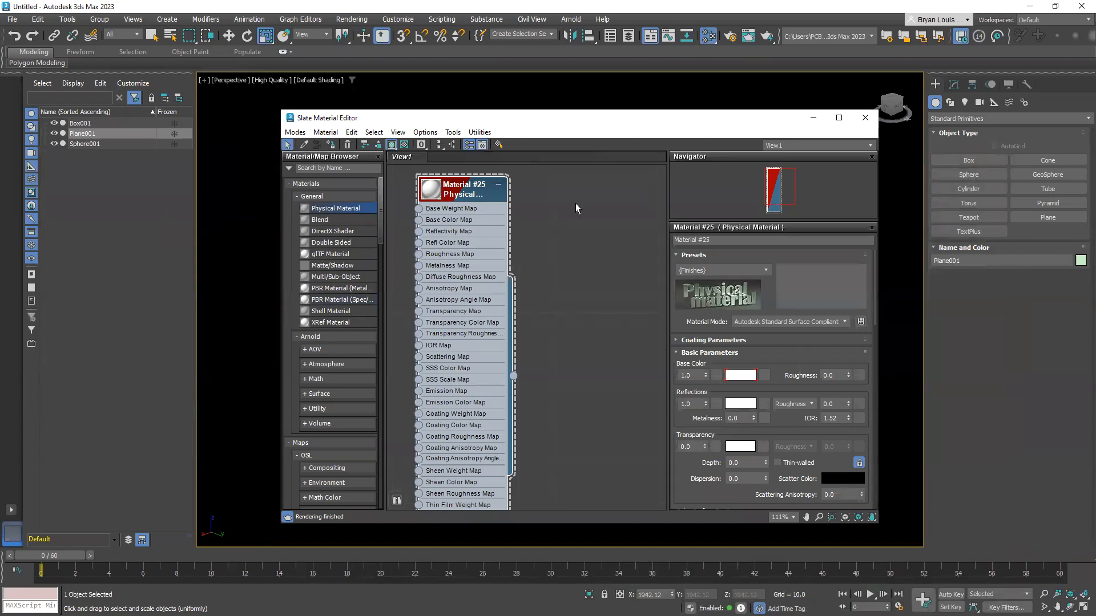
drag(336, 208, 575, 209)
drag(627, 389, 226, 295)
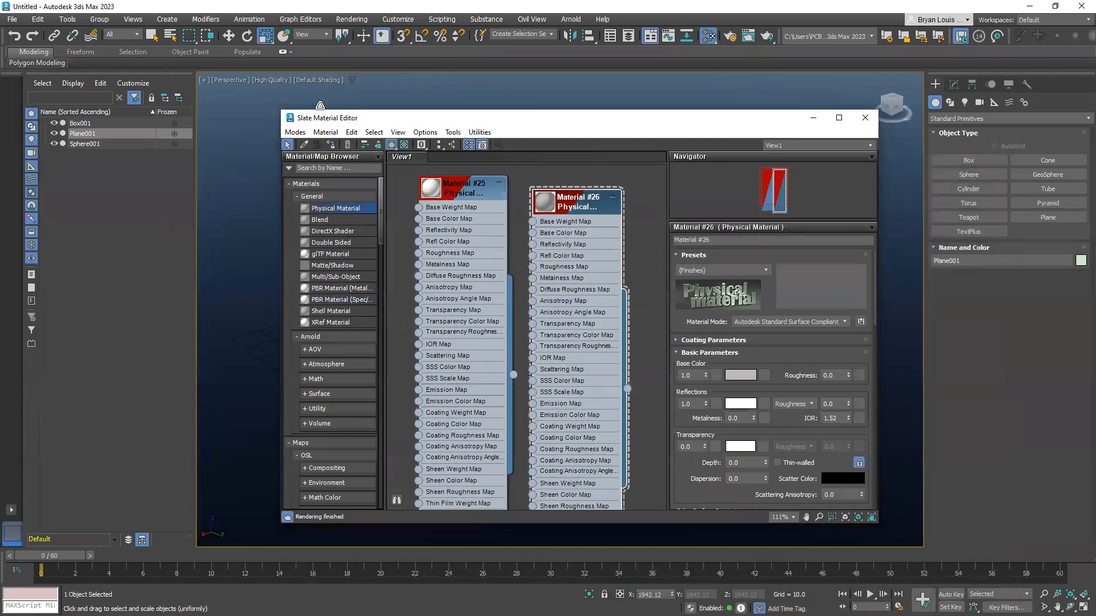
click(743, 371)
drag(594, 300, 594, 252)
click(684, 356)
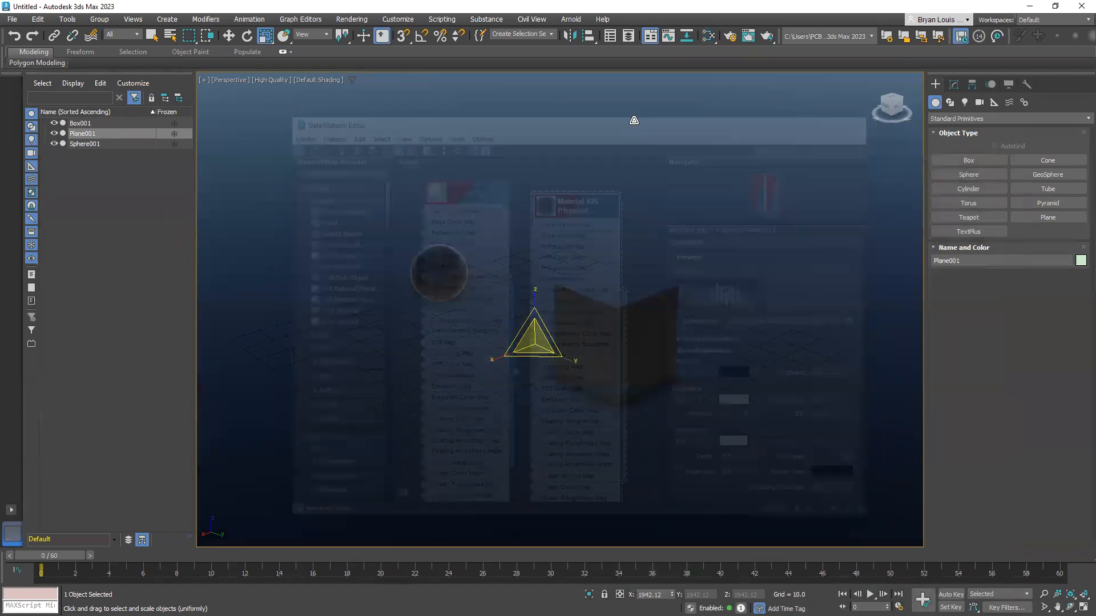
click(866, 118)
Preview the black ground plane with the box and sphere in the Arnold RenderView, and close it
click(570, 18)
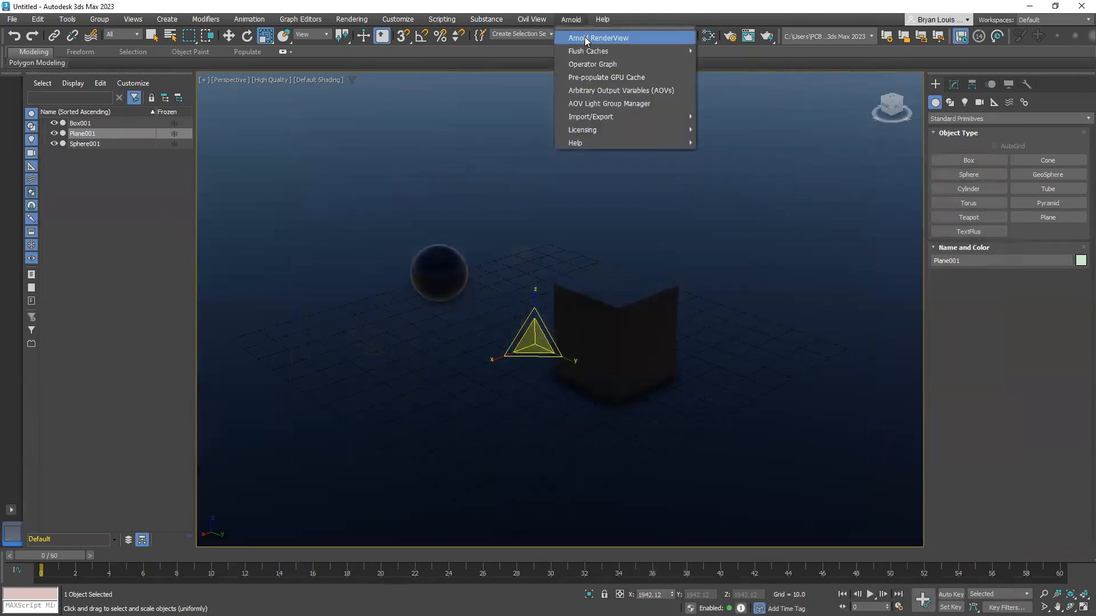
click(600, 39)
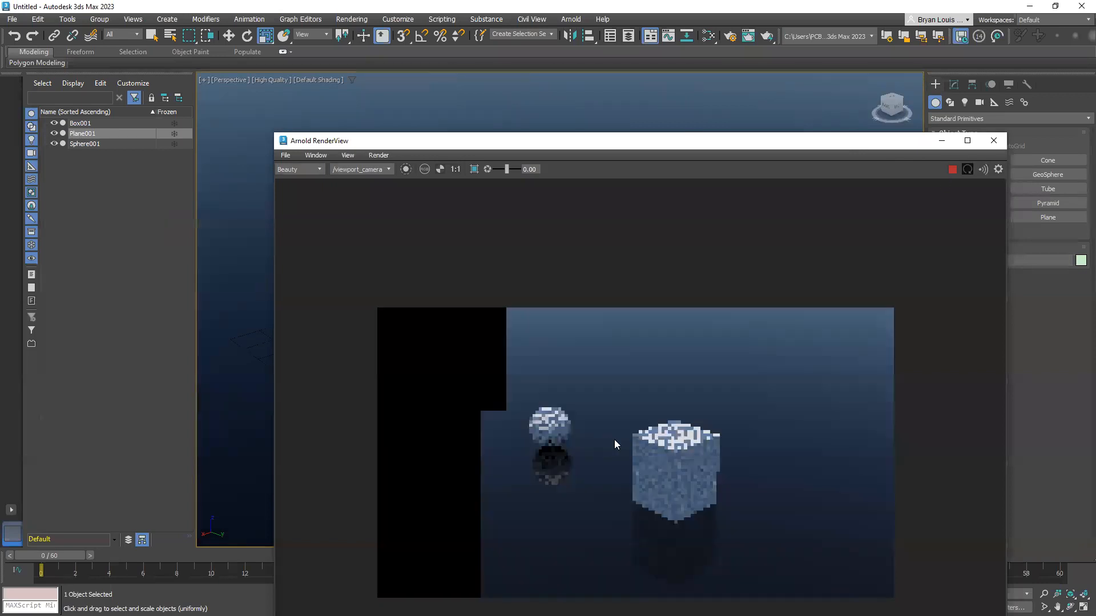
click(996, 142)
Open the Render Setup and set the time output to a frame range of 0 to 60
middle_drag(461, 346, 459, 349)
middle_drag(493, 271, 492, 277)
click(352, 19)
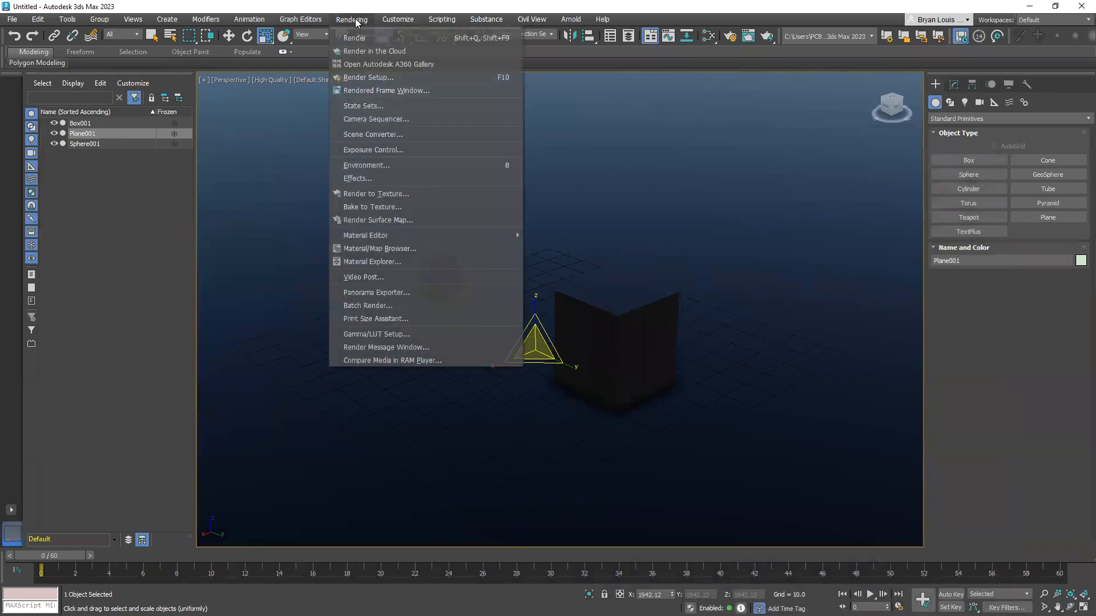
click(366, 68)
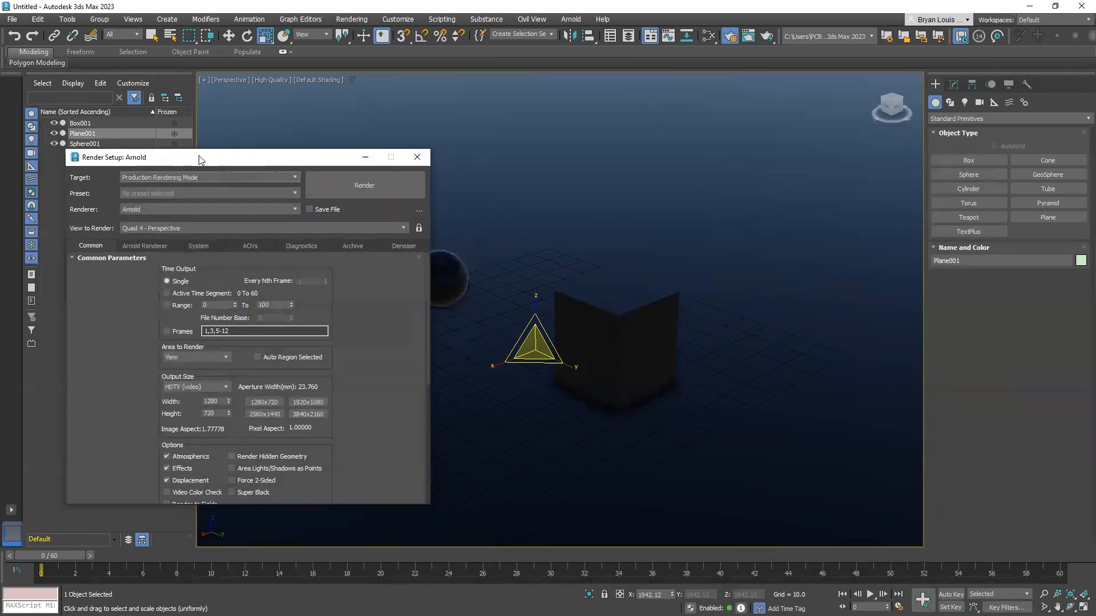
drag(191, 154, 192, 130)
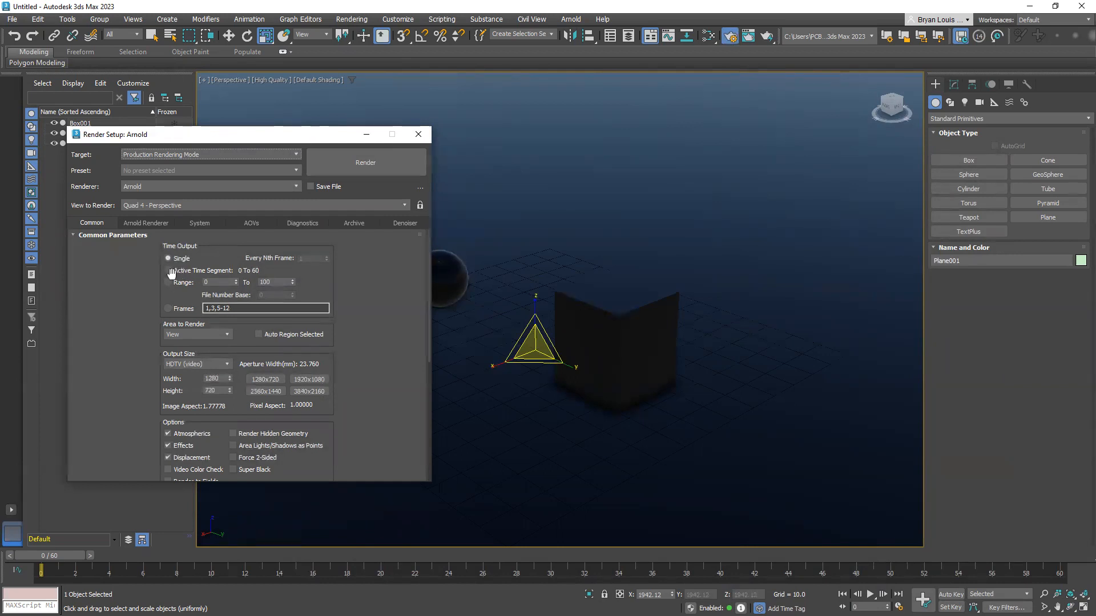
click(166, 282)
click(227, 283)
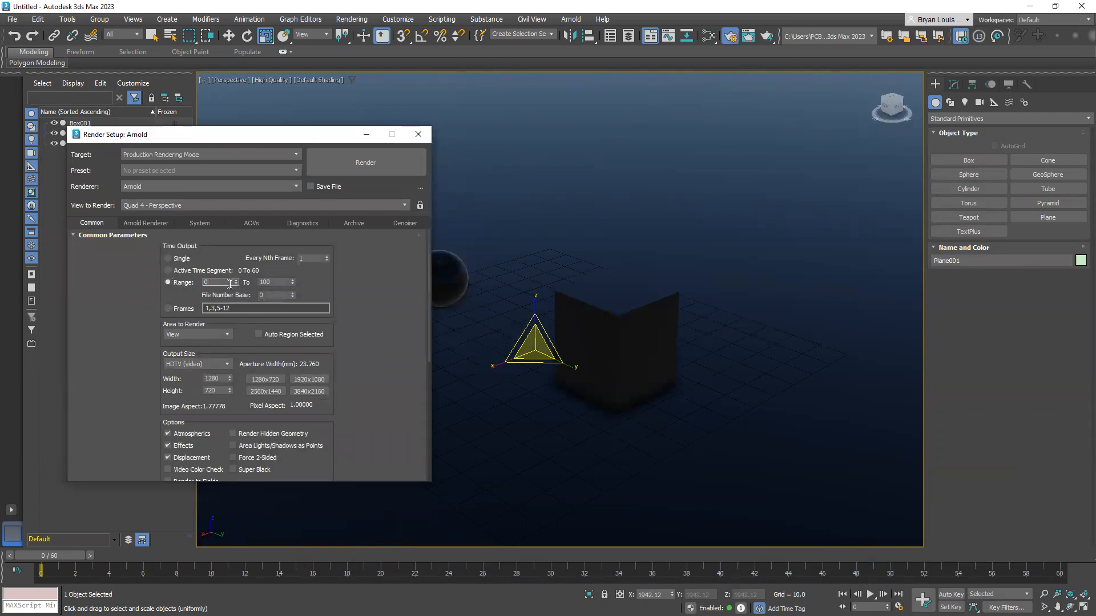
click(269, 283)
click(211, 282)
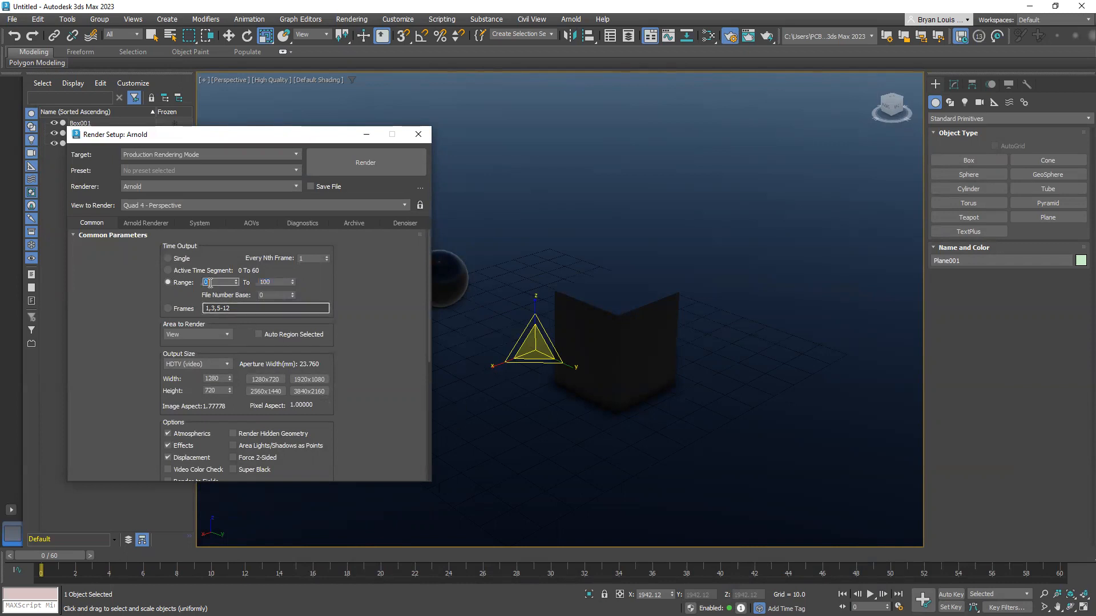
click(283, 281)
click(1056, 566)
mouse_move(61, 556)
mouse_down()
mouse_move(69, 578)
mouse_move(58, 576)
mouse_up()
click(266, 283)
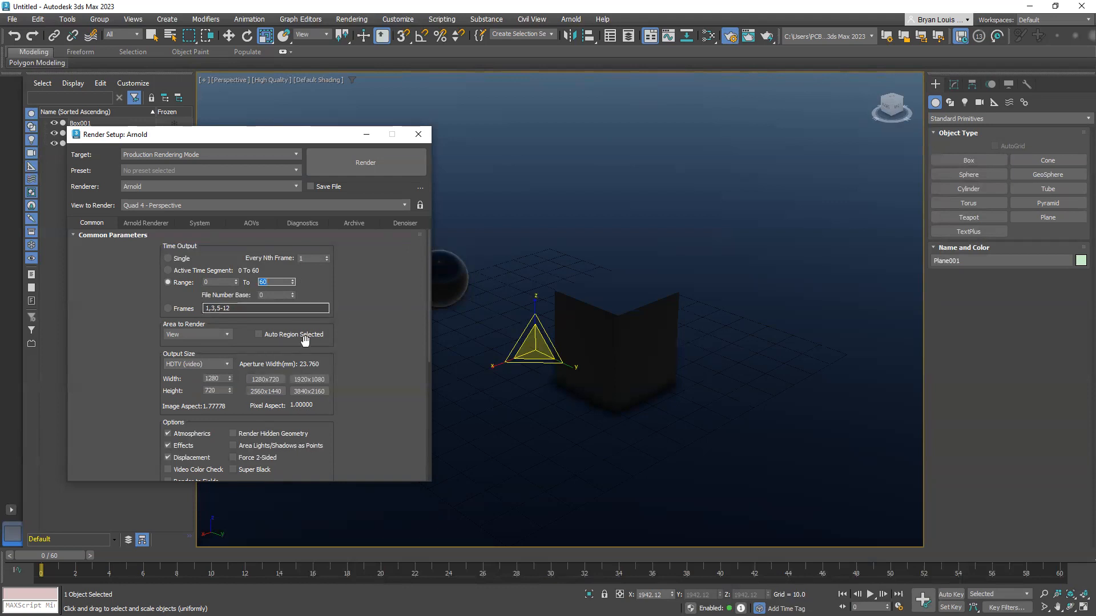
Switch the render output size to Custom and set both width and height to 1080
double_click(222, 379)
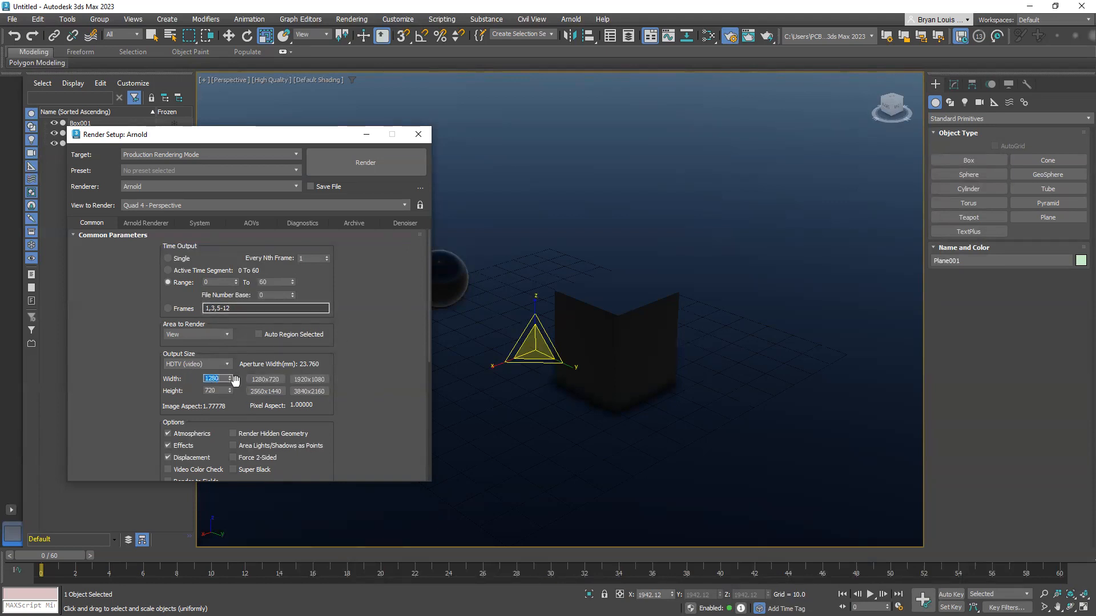
click(223, 364)
click(207, 375)
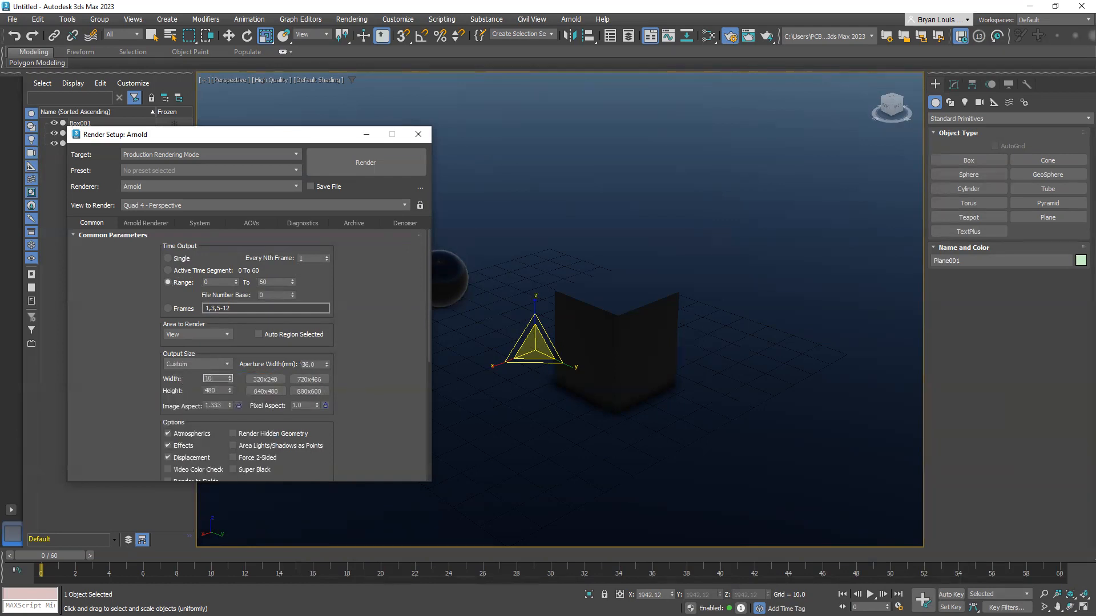
click(224, 390)
Enable saving the render output as PNG images named 3ds in the 3DS Max folder within the desktop's New folder (2)
click(310, 187)
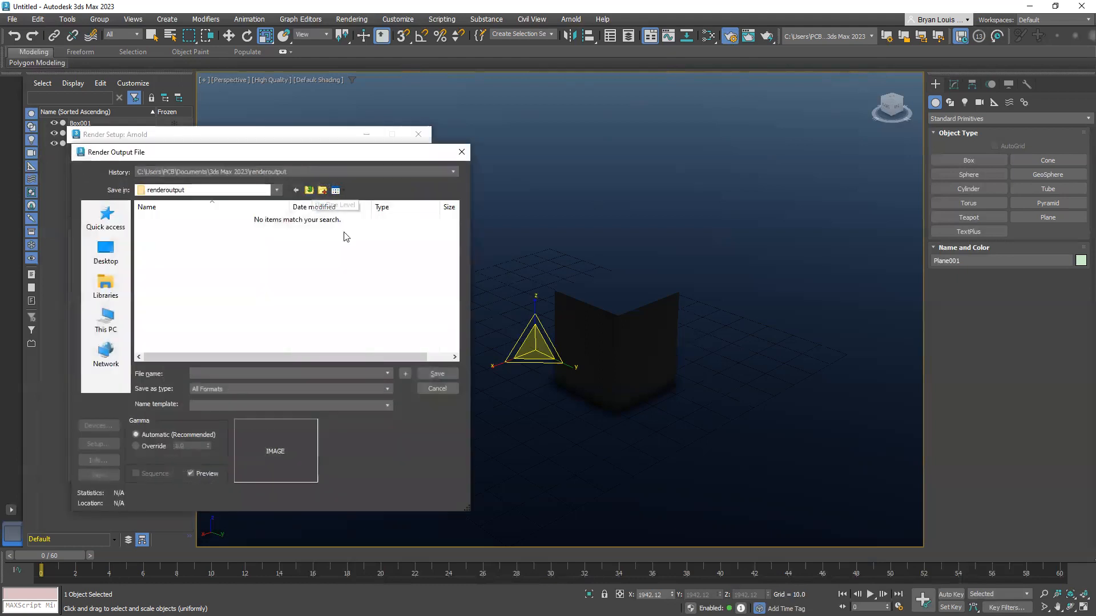
click(318, 390)
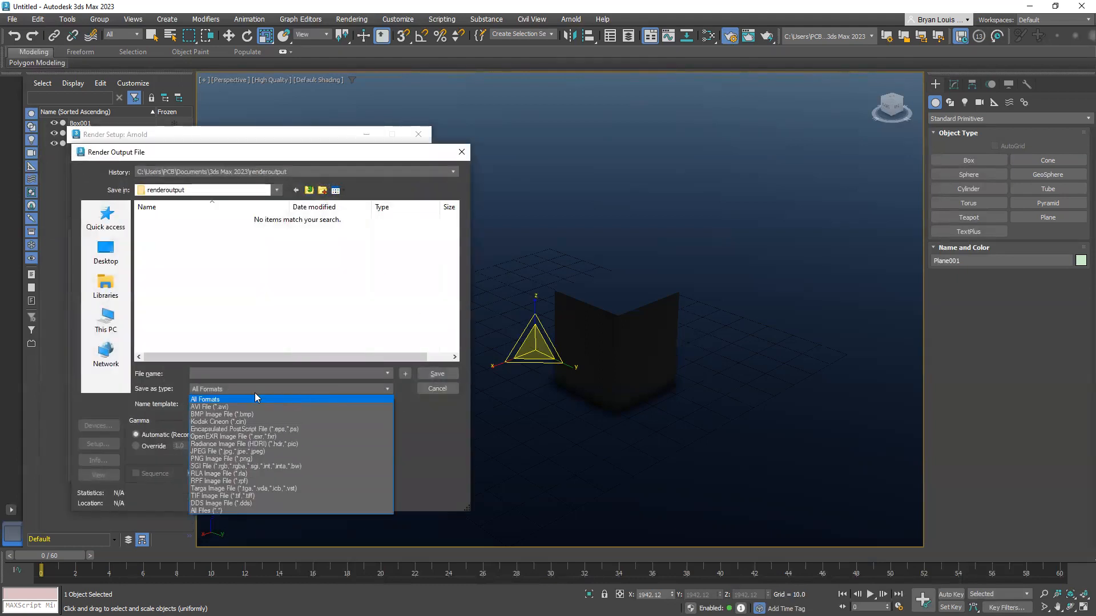
click(240, 459)
click(227, 375)
text(3ds)
click(106, 251)
scroll(319, 297, up, 5)
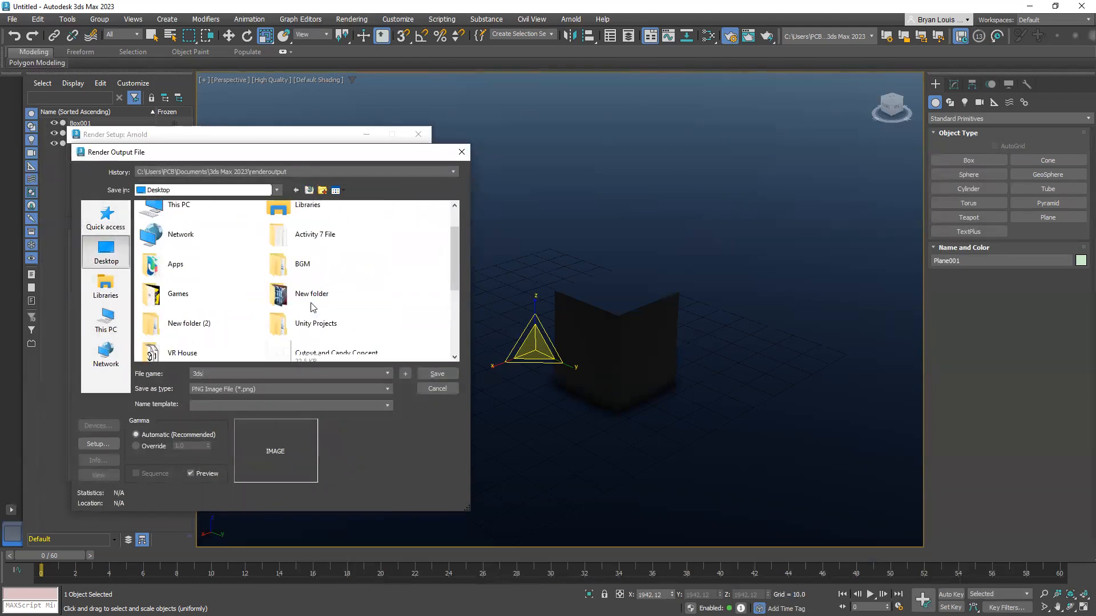
scroll(251, 285, down, 2)
double_click(198, 248)
double_click(162, 219)
click(436, 373)
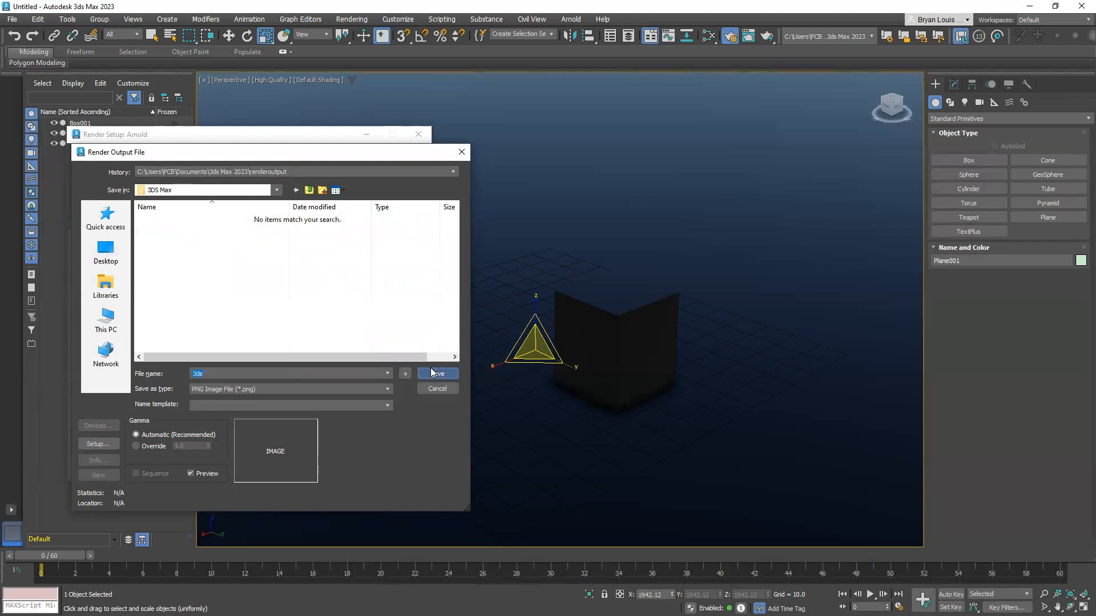
click(150, 276)
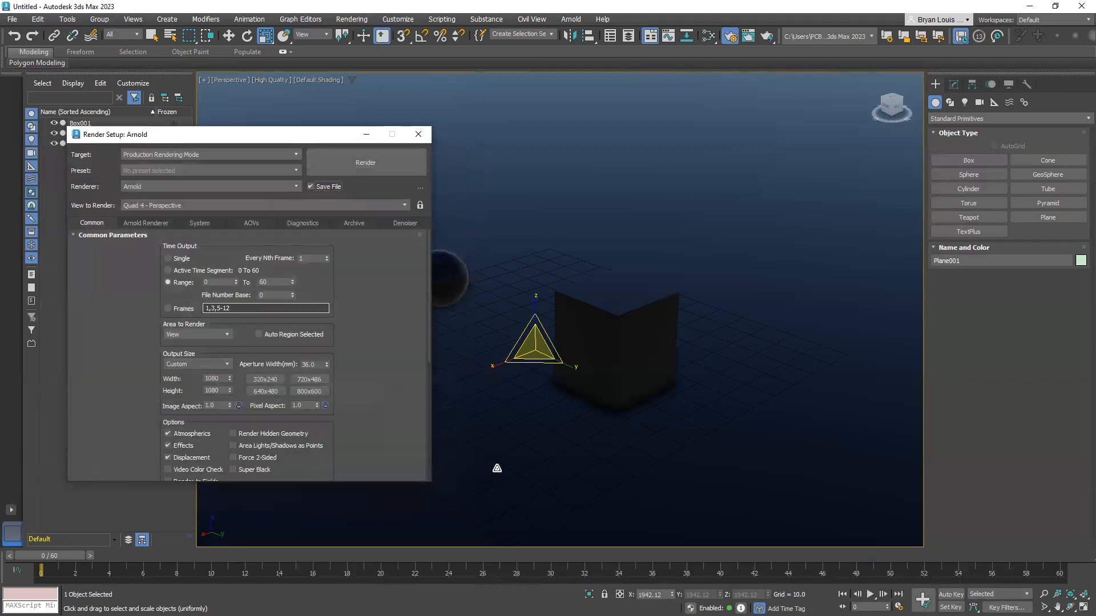
Render the frame range and check the saved frames in the 3DS Max folder in File Explorer
click(375, 167)
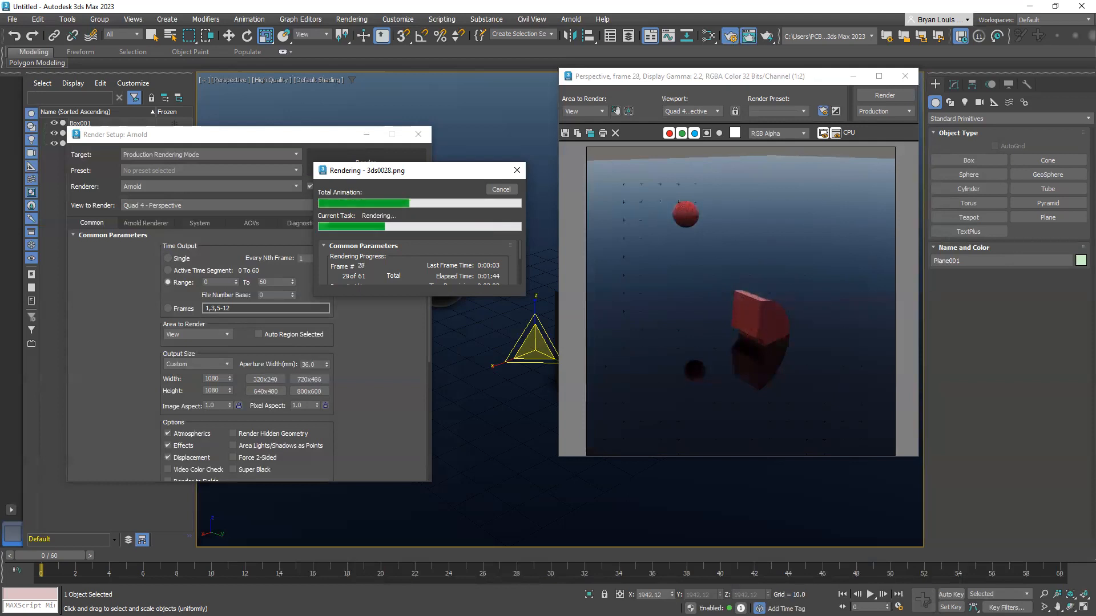
key(alt+Tab)
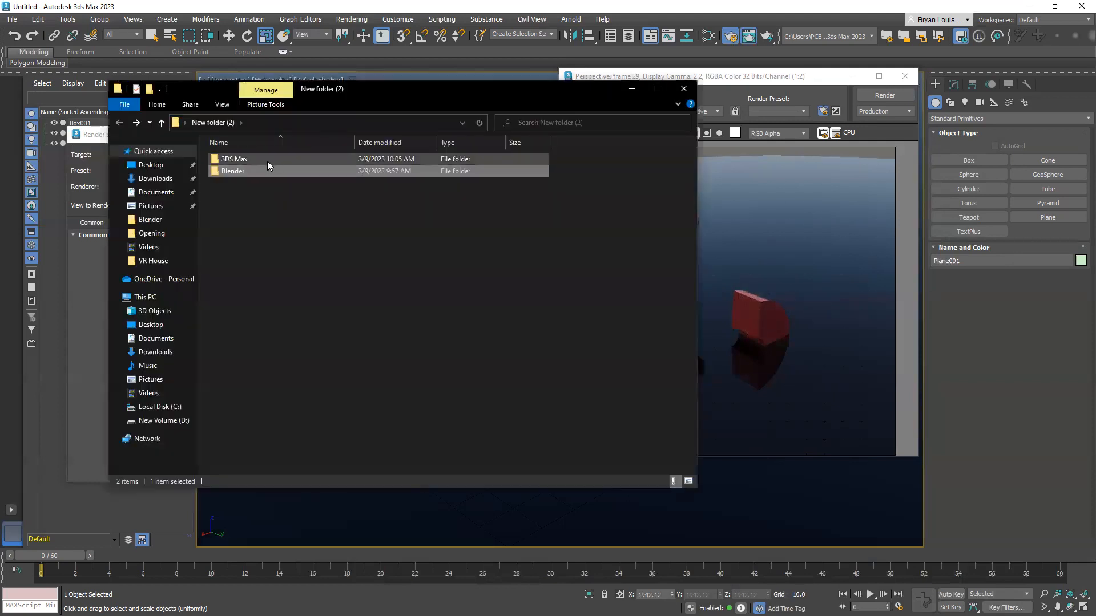
double_click(242, 160)
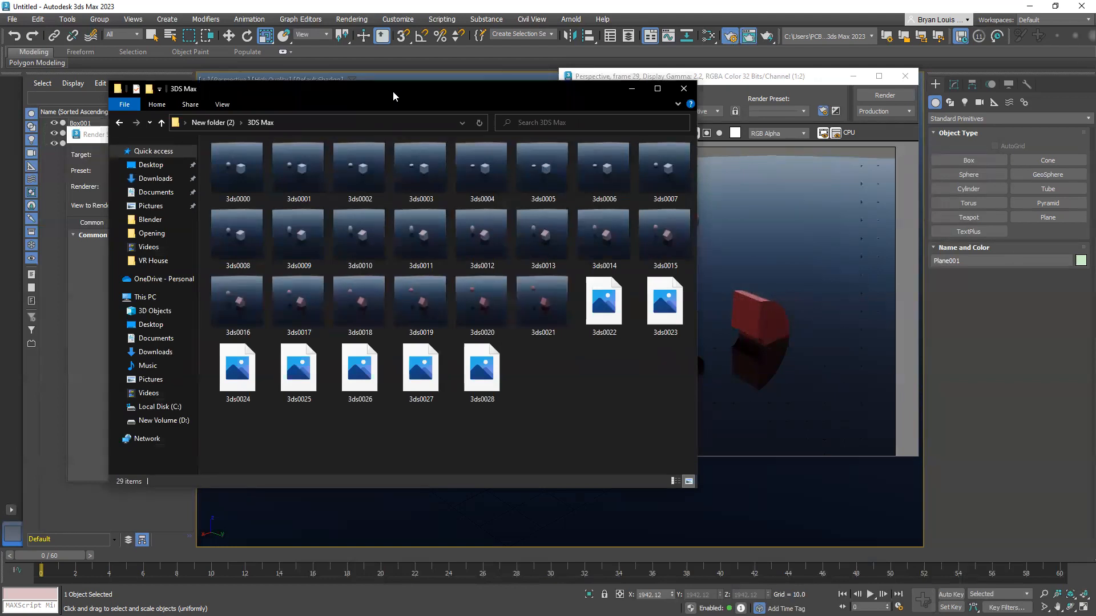
drag(392, 92, 355, 214)
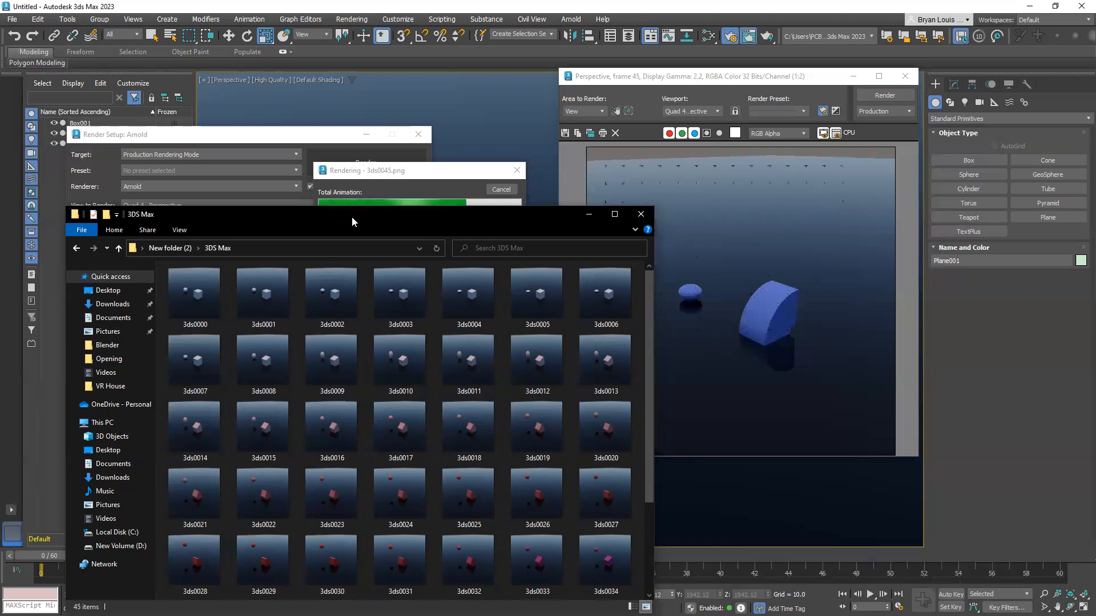
drag(352, 218, 0, 218)
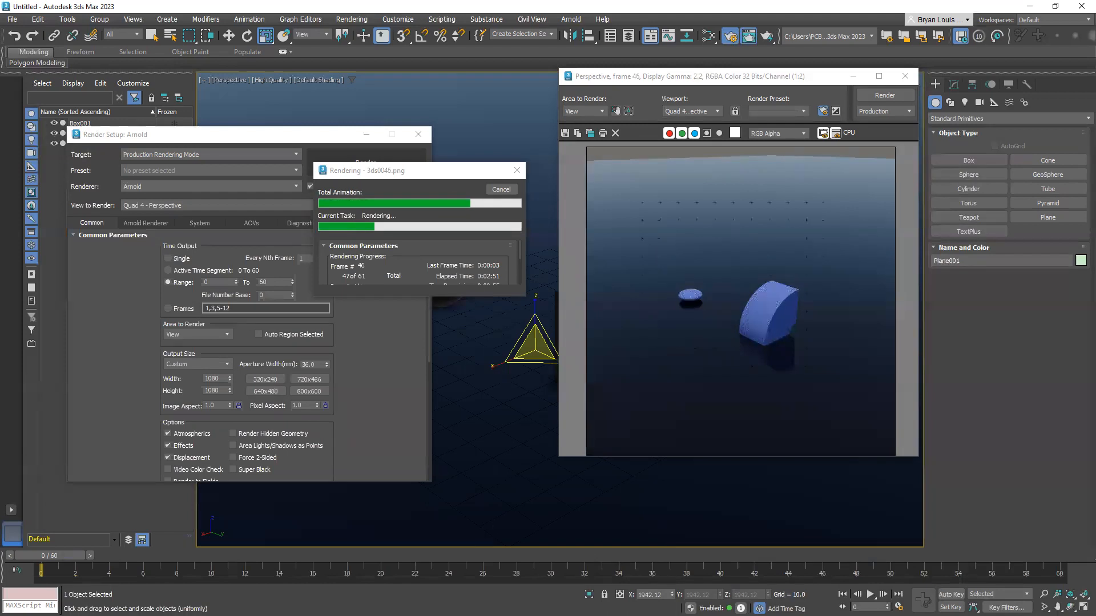
Switch to Blender, close its render result window, and bring up the main scene window
key(alt+Tab)
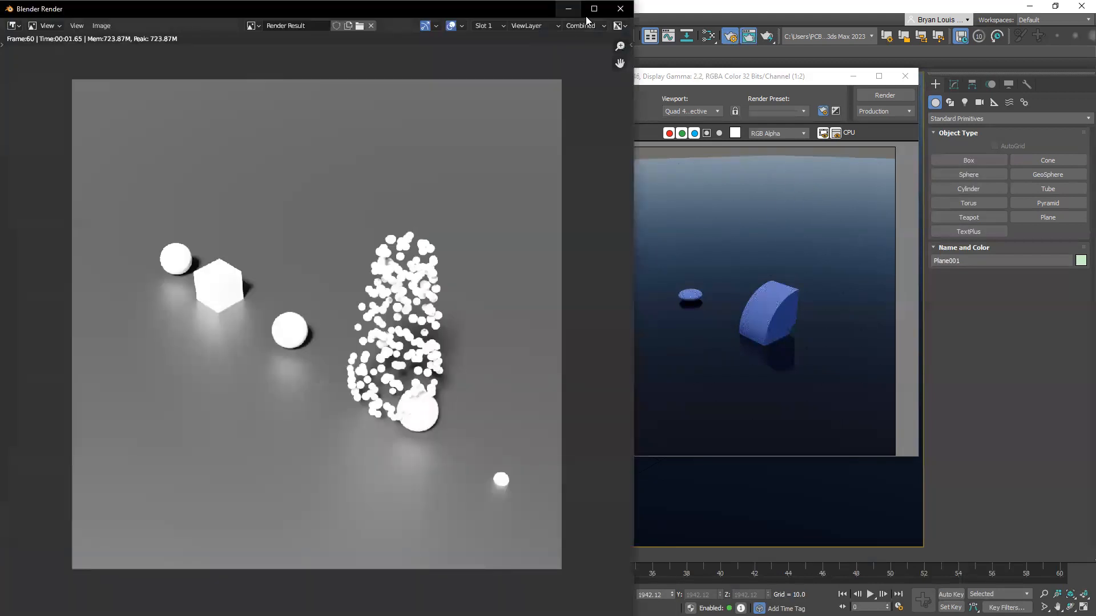
click(620, 9)
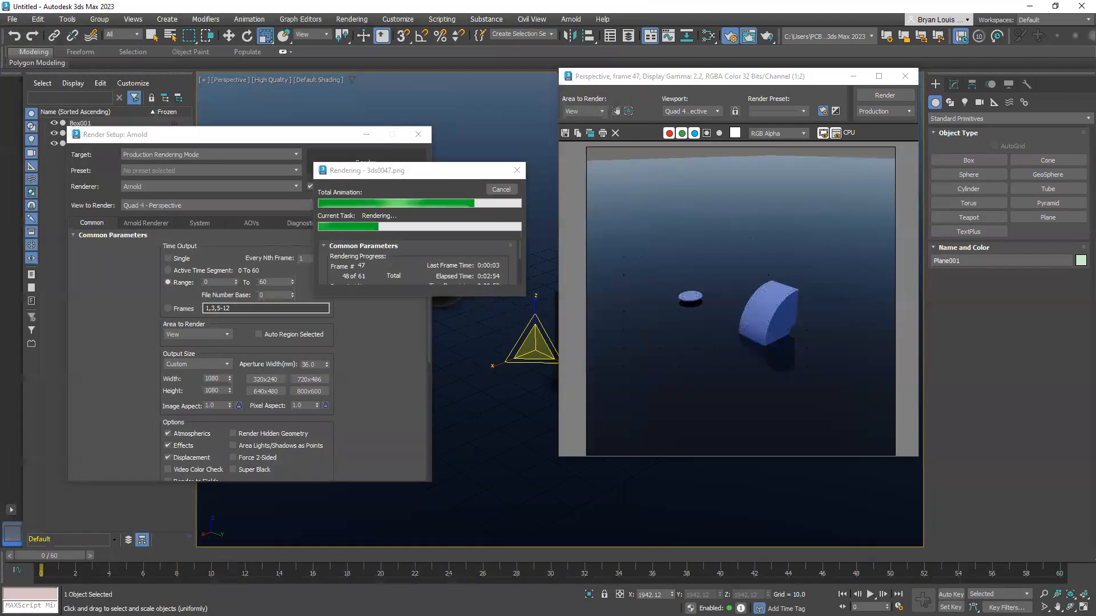
key(alt+Tab)
click(177, 159)
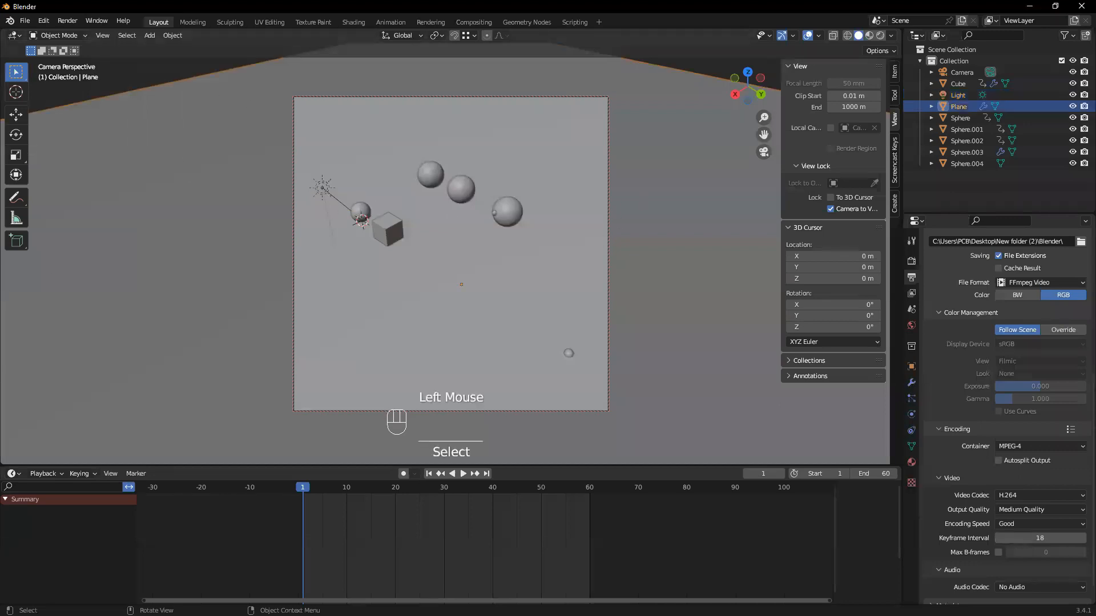
Save the Blender project to the Desktop as blender-demo-anim.blend
click(24, 20)
mouse_move(44, 21)
key(ctrl)
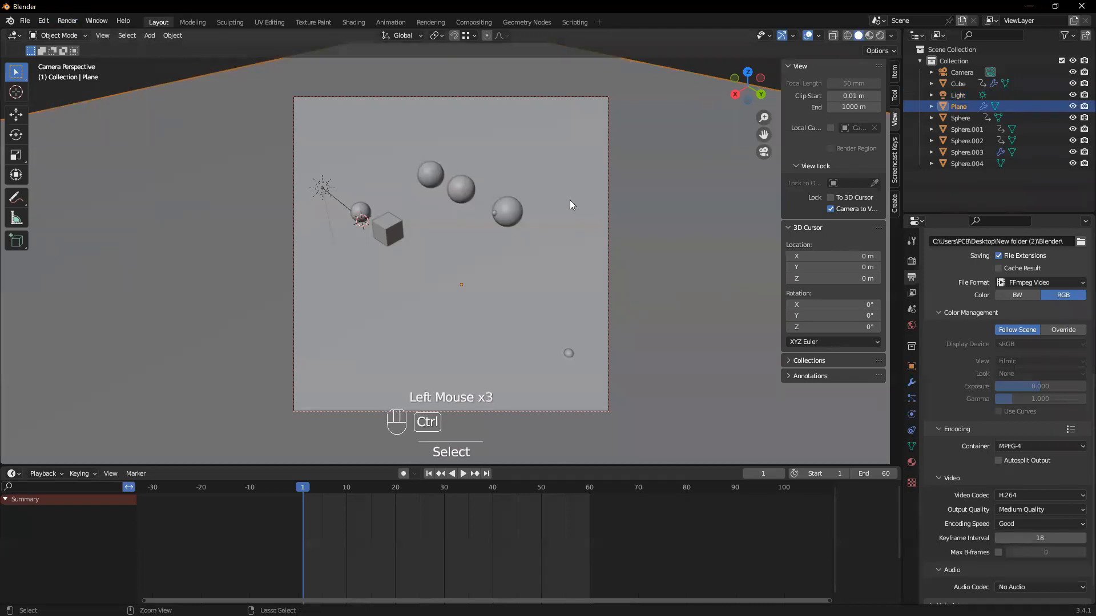
key(ctrl+s)
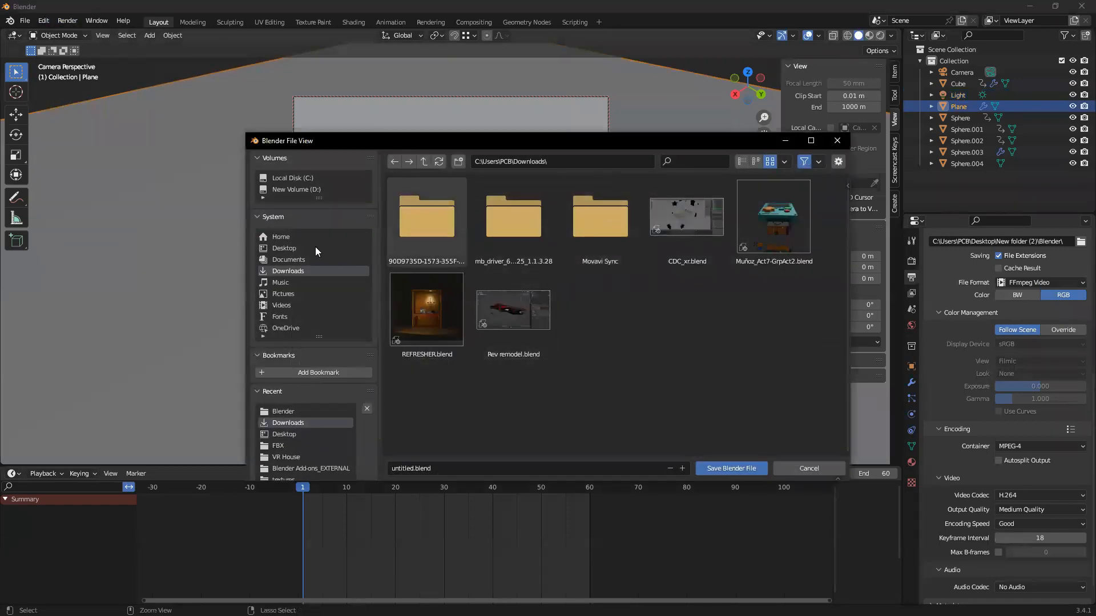
click(284, 244)
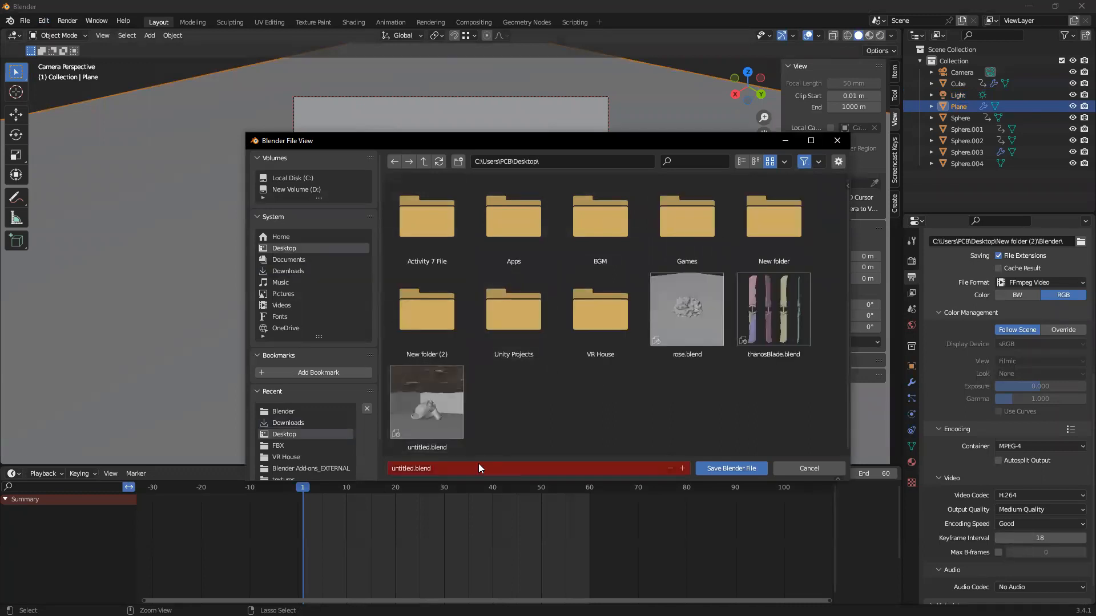
click(410, 470)
key(BackSpace)
key(BackSpace)
key(BackSpace)
key(BackSpace)
key(BackSpace)
key(BackSpace)
key(BackSpace)
key(BackSpace)
text(blender-demo-anim)
click(720, 469)
click(721, 469)
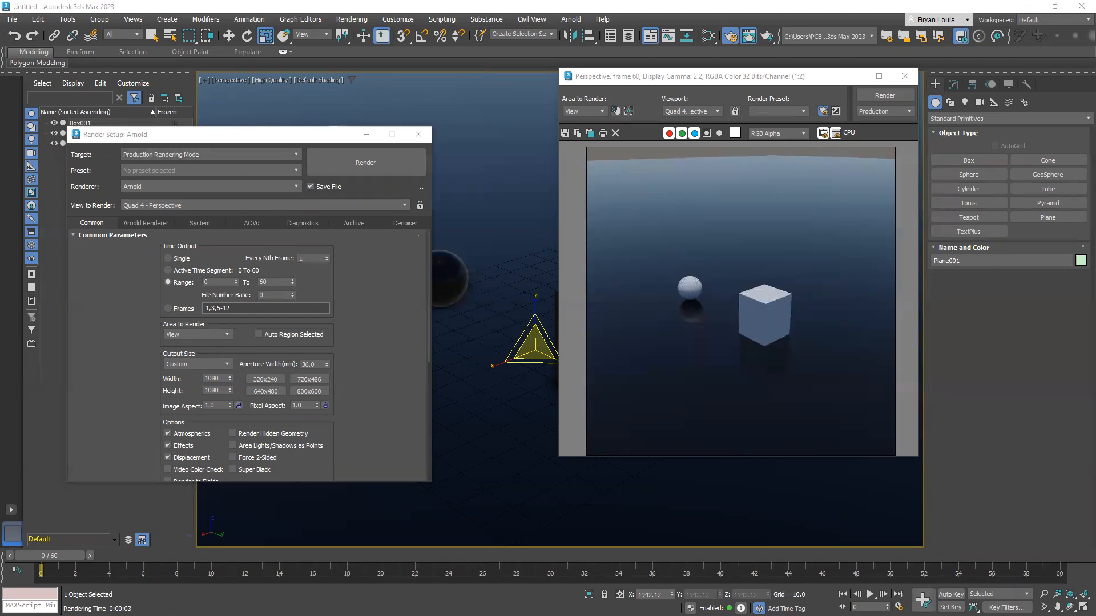
Look through the rendered 3ds PNG frames in the 3DS Max output folder
drag(0, 108, 519, 107)
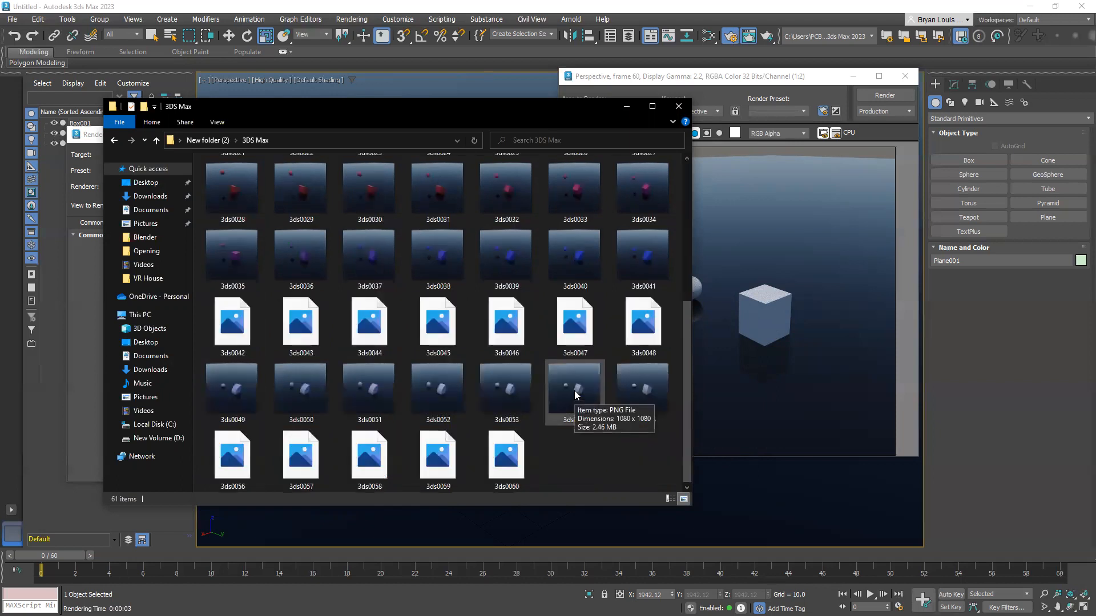
scroll(572, 380, down, 5)
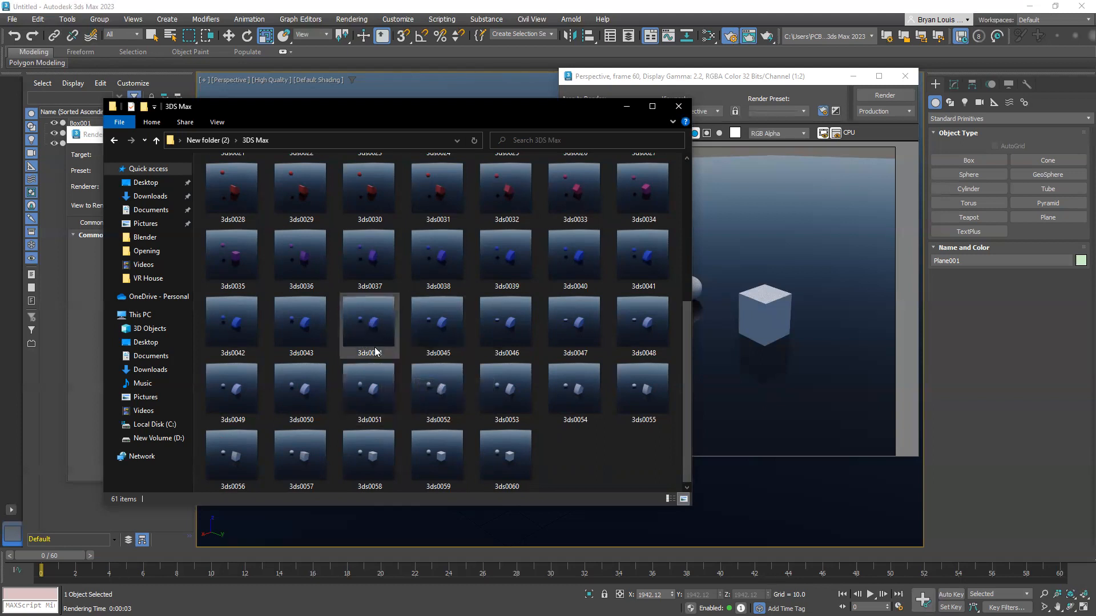
click(427, 350)
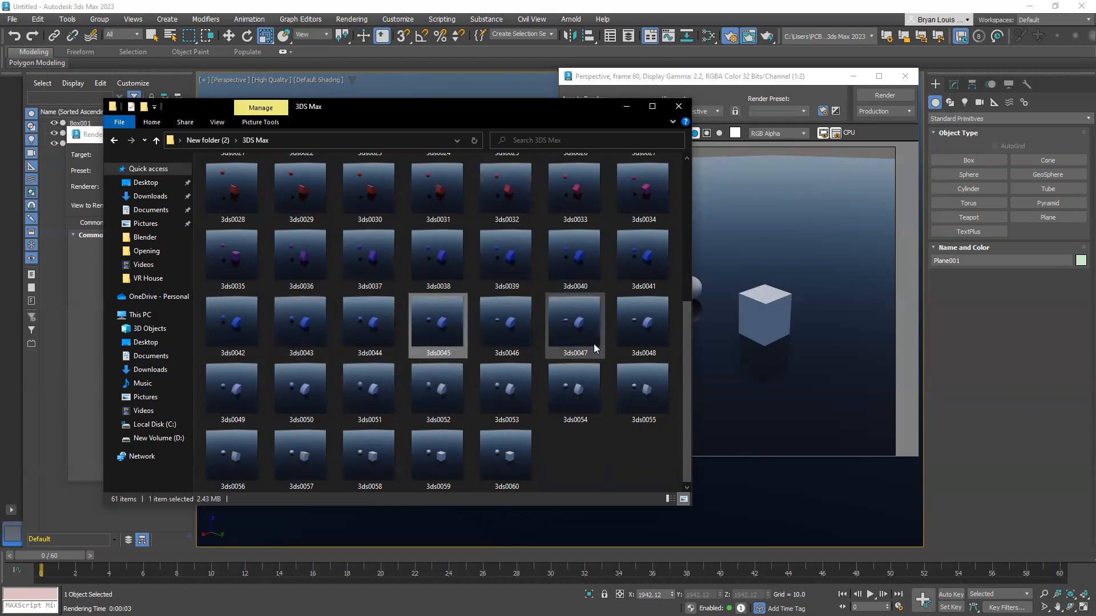
click(352, 20)
click(352, 22)
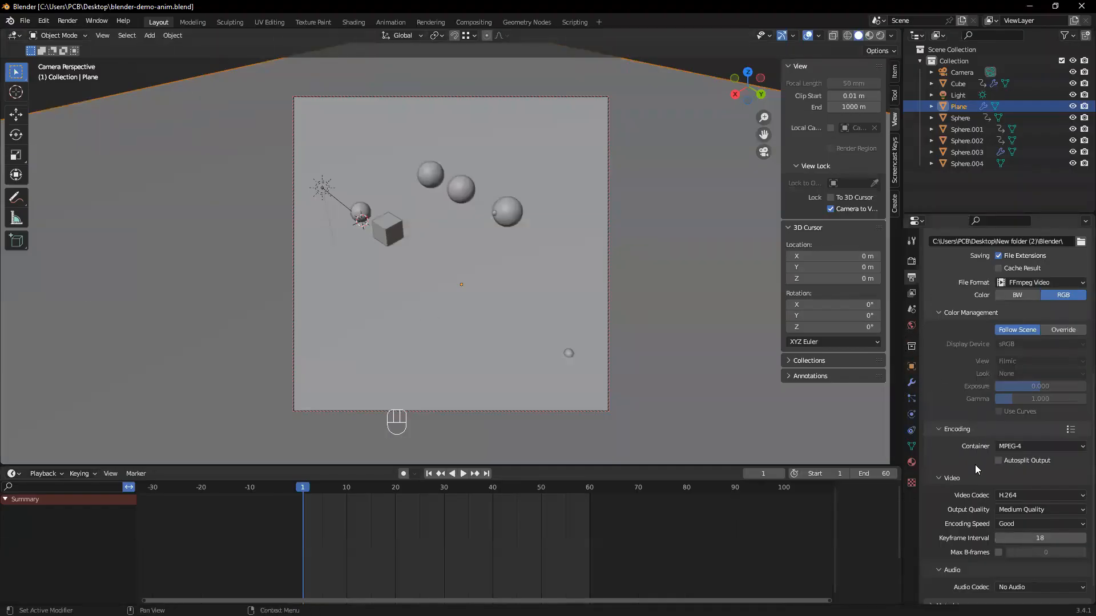
Switch to Blender and review the output resolution and frame range settings
scroll(973, 463, up, 7)
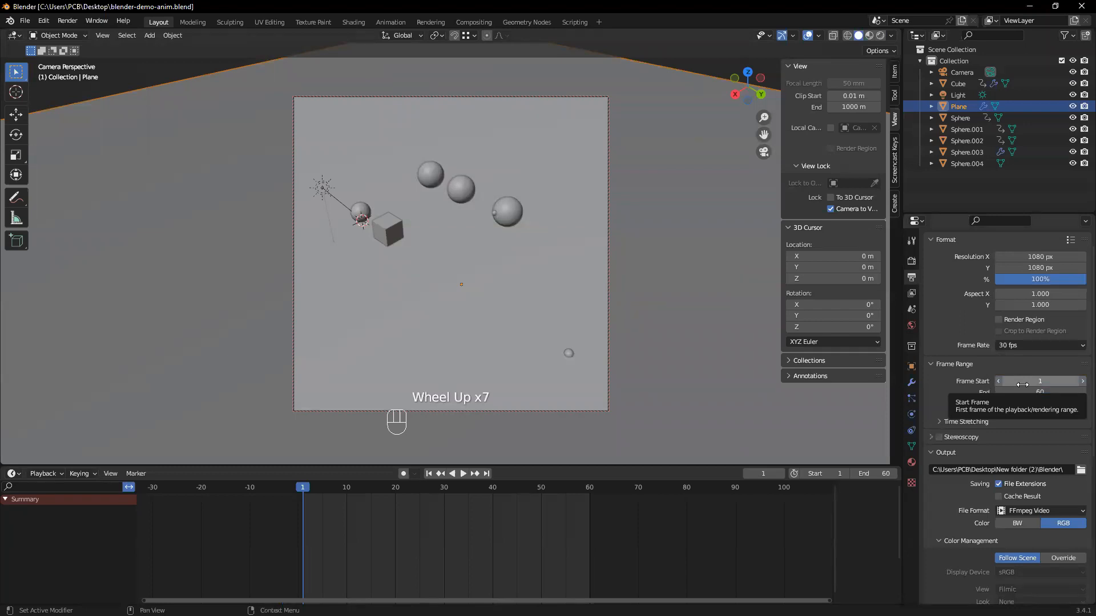
click(1022, 385)
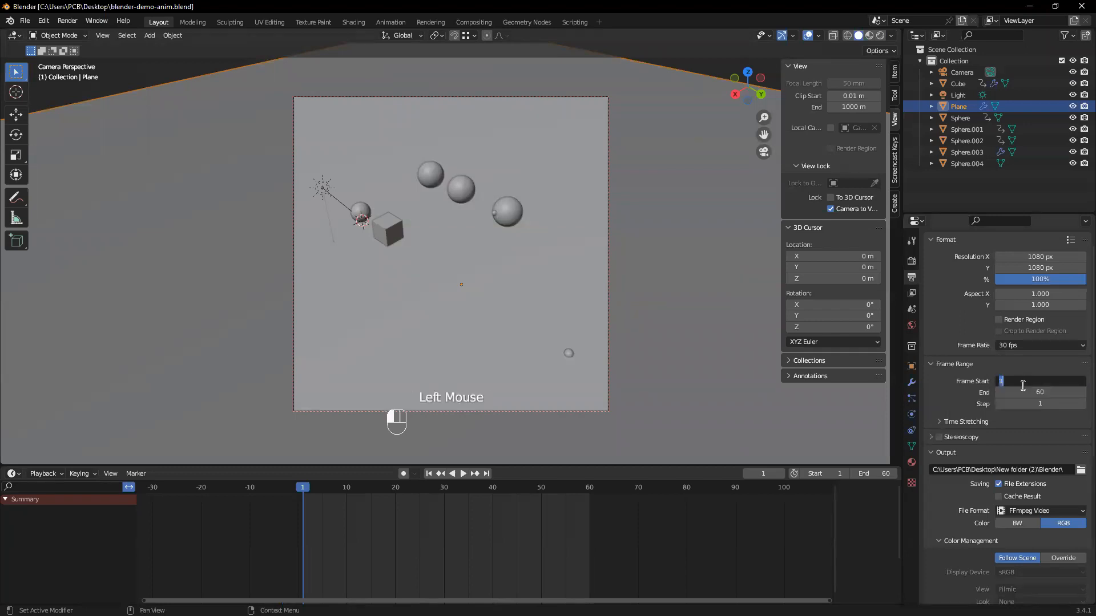
click(994, 371)
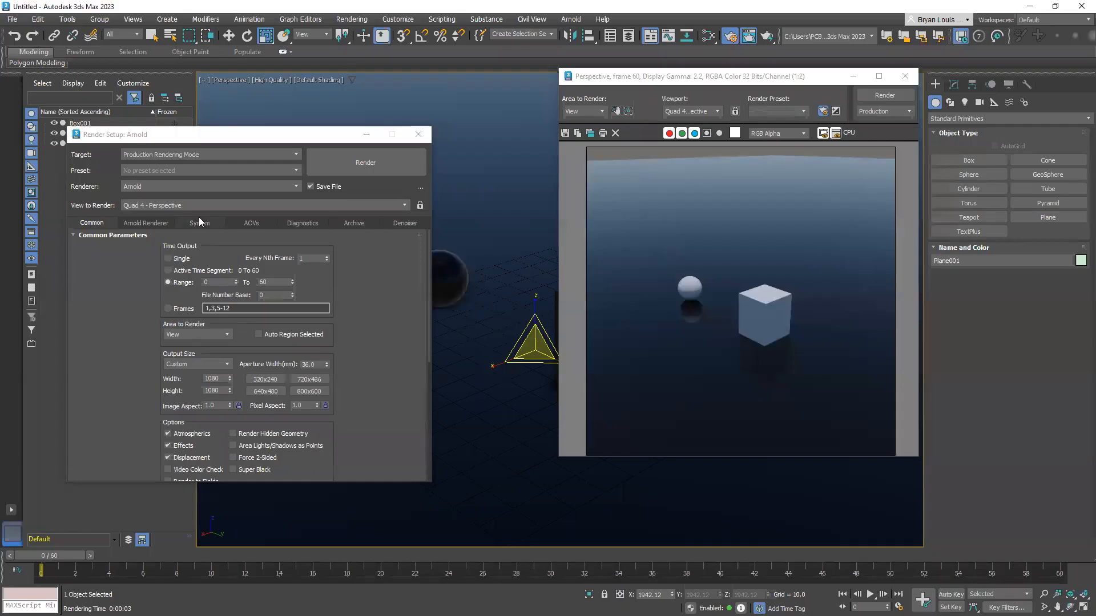
Close the Render Setup and rendered frame windows in 3ds Max, and review the PNG sequence in the 3DS Max folder
click(426, 133)
click(905, 76)
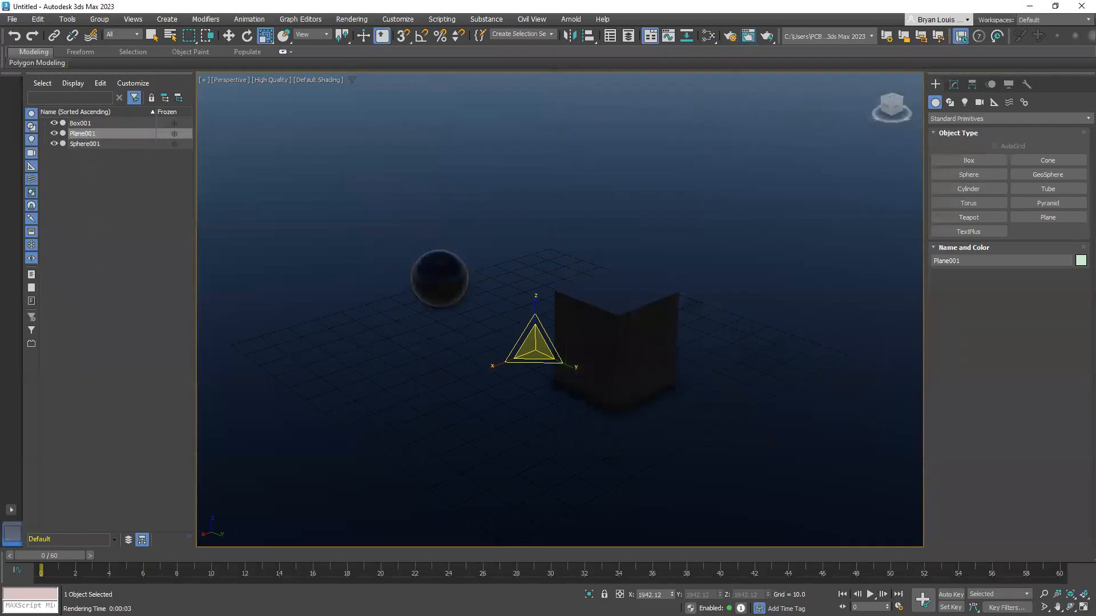
key(alt+Tab)
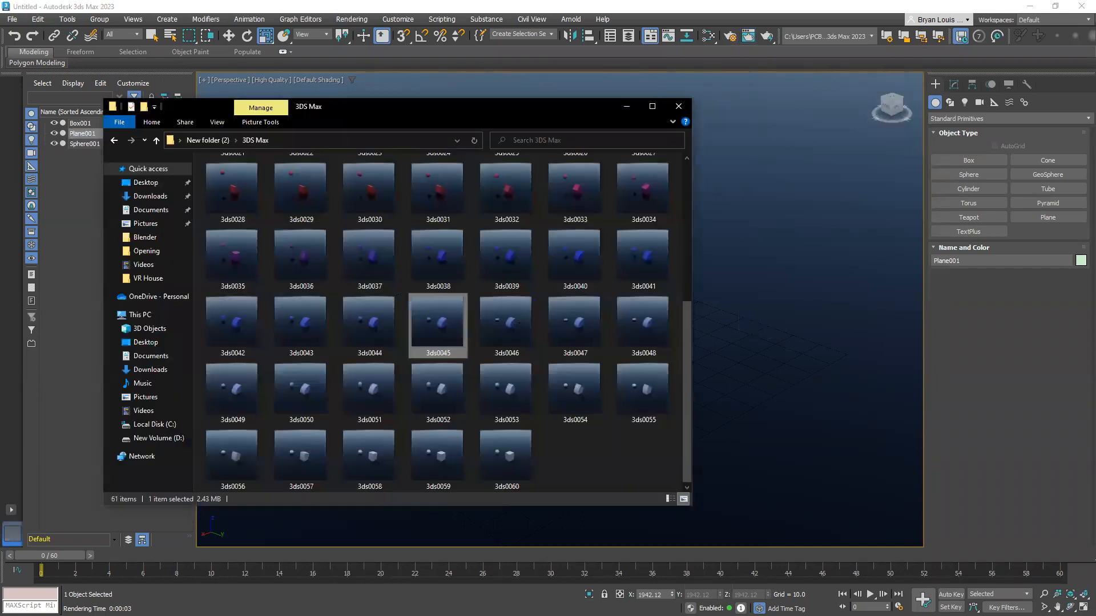
scroll(436, 353, up, 5)
scroll(435, 352, down, 5)
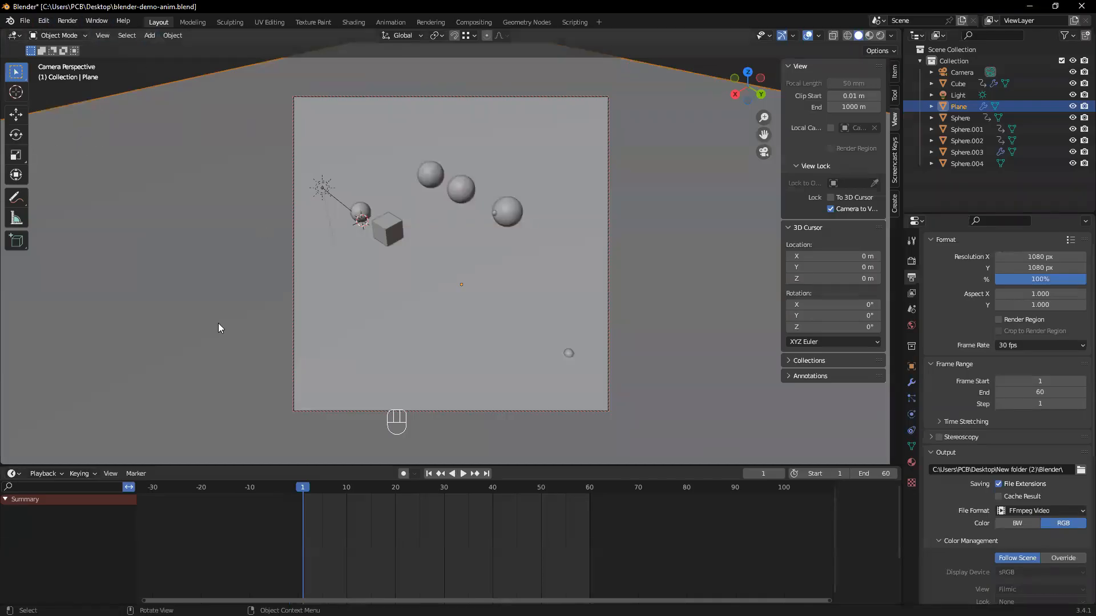
Switch to Blender and save the blender-demo-anim.blend project again
key(ctrl+s)
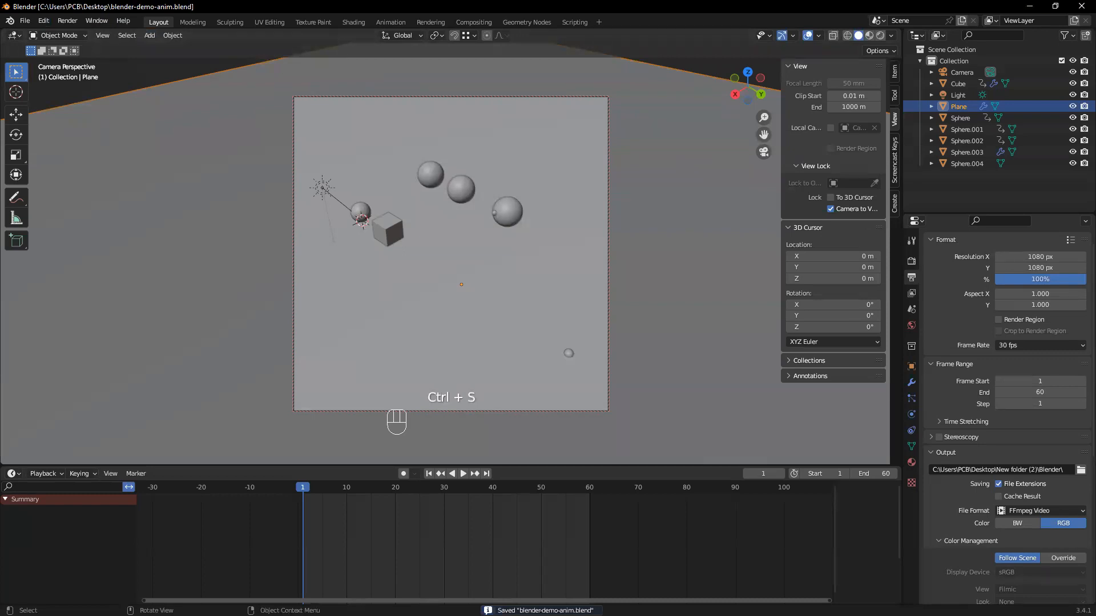
Start a new General scene in Blender
click(25, 20)
mouse_move(35, 34)
click(146, 35)
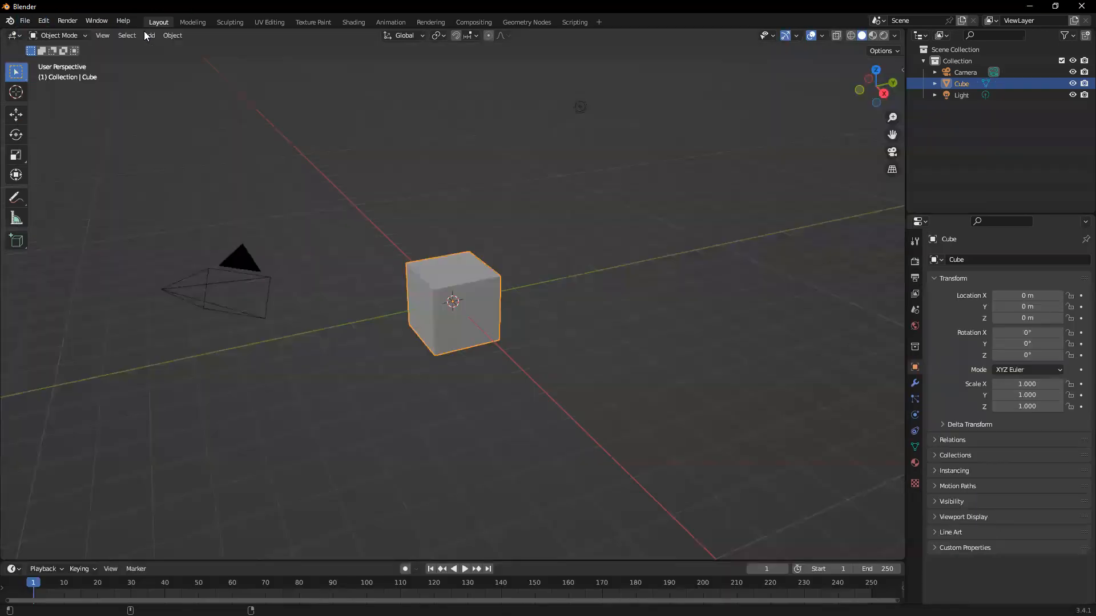
scroll(451, 294, up, 2)
middle_drag(450, 294, 223, 174)
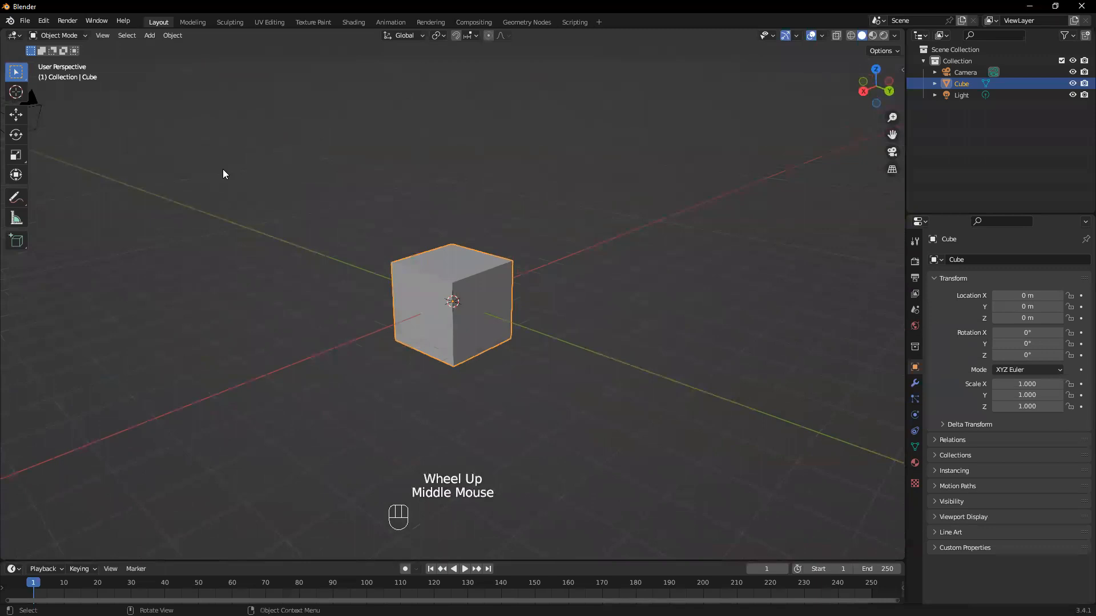
Change the 3D viewport area into the Video Sequencer editor
click(18, 37)
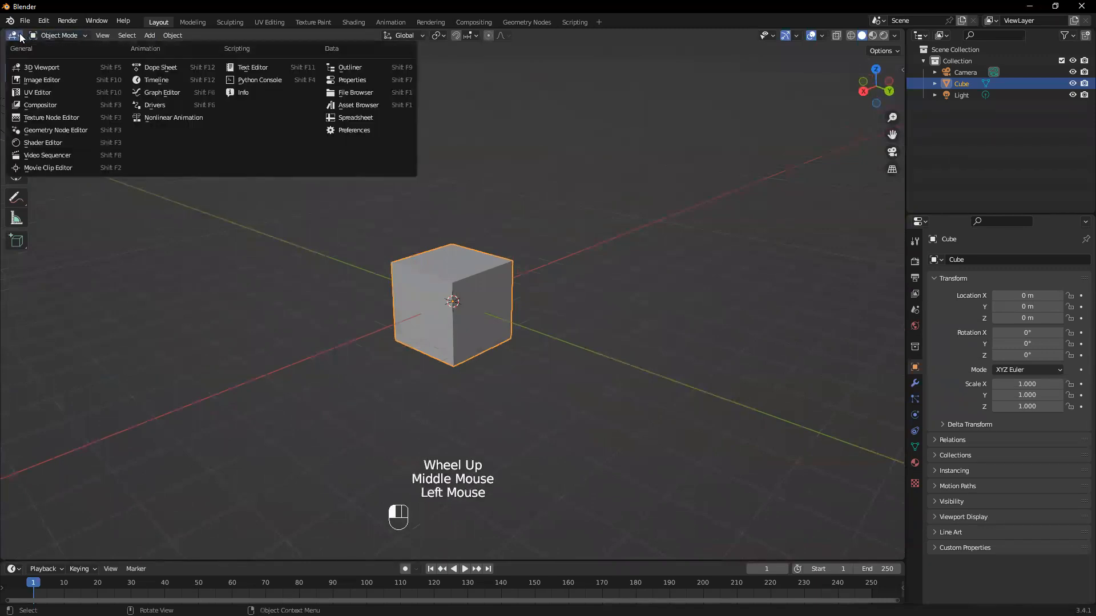
click(40, 154)
scroll(201, 398, down, 1)
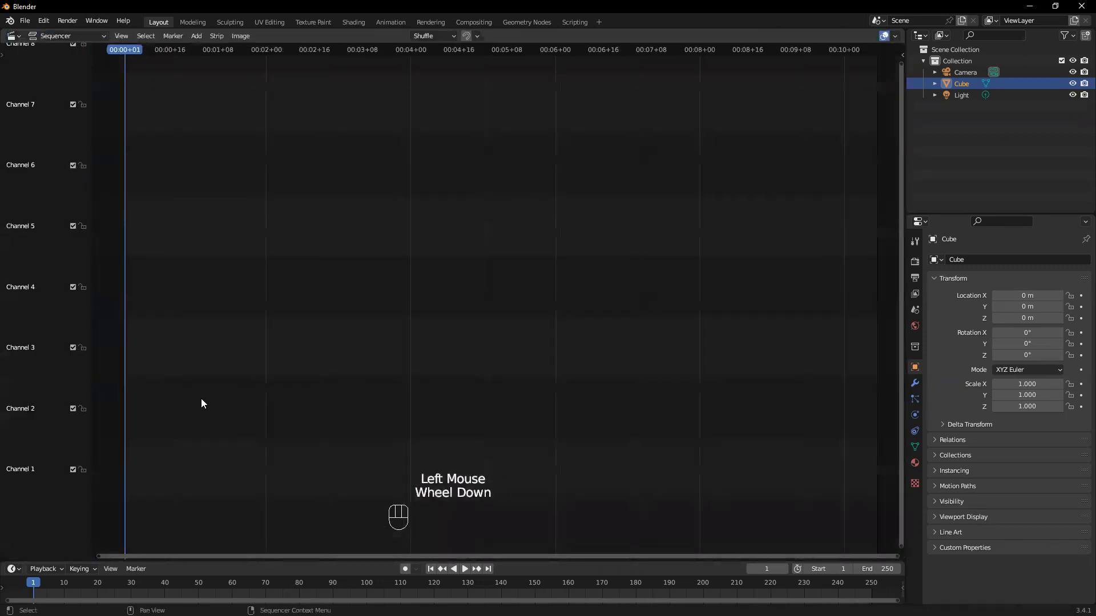
scroll(354, 379, up, 1)
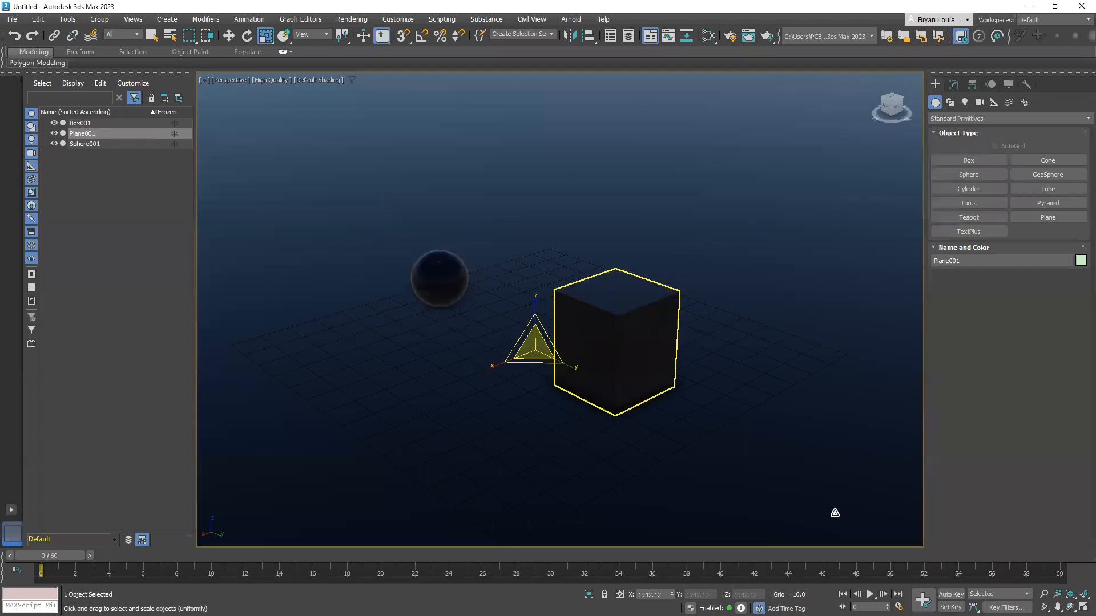
Switch to 3ds Max to check the animation's time configuration, and return to Blender's Video Sequencer
click(900, 607)
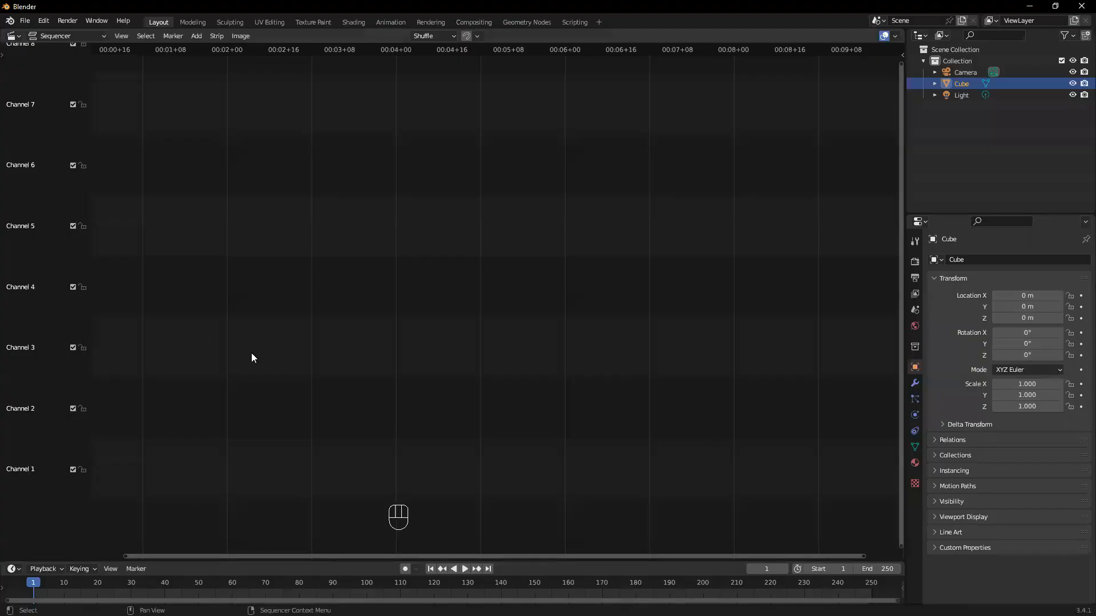
scroll(361, 371, down, 1)
scroll(854, 239, up, 1)
scroll(882, 309, up, 1)
click(896, 269)
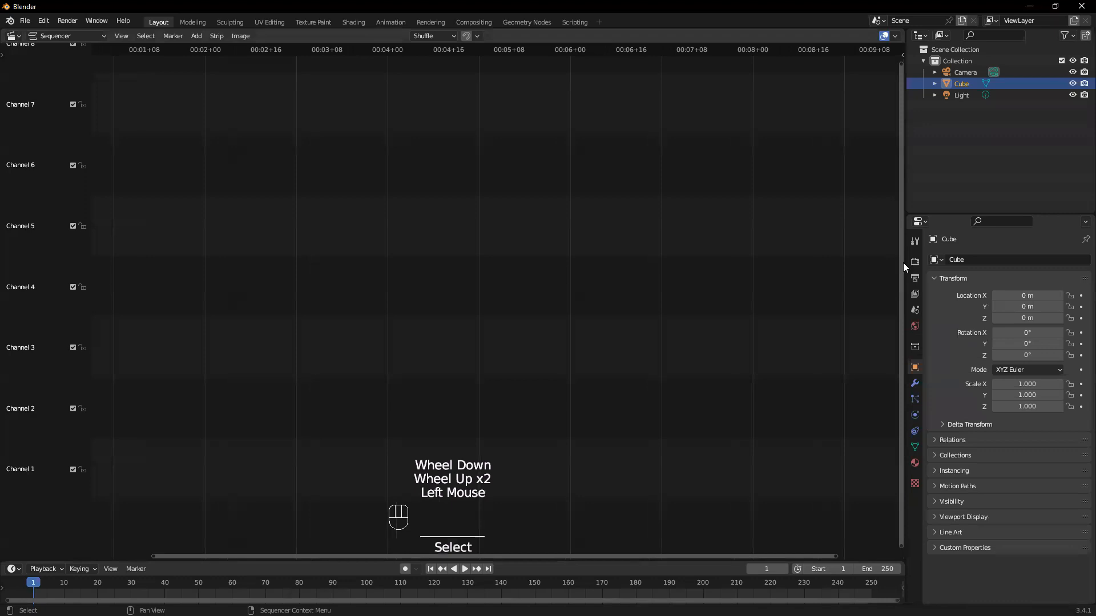
Set the scene's output frame rate to 30 fps and the X resolution to 1080 px
click(914, 262)
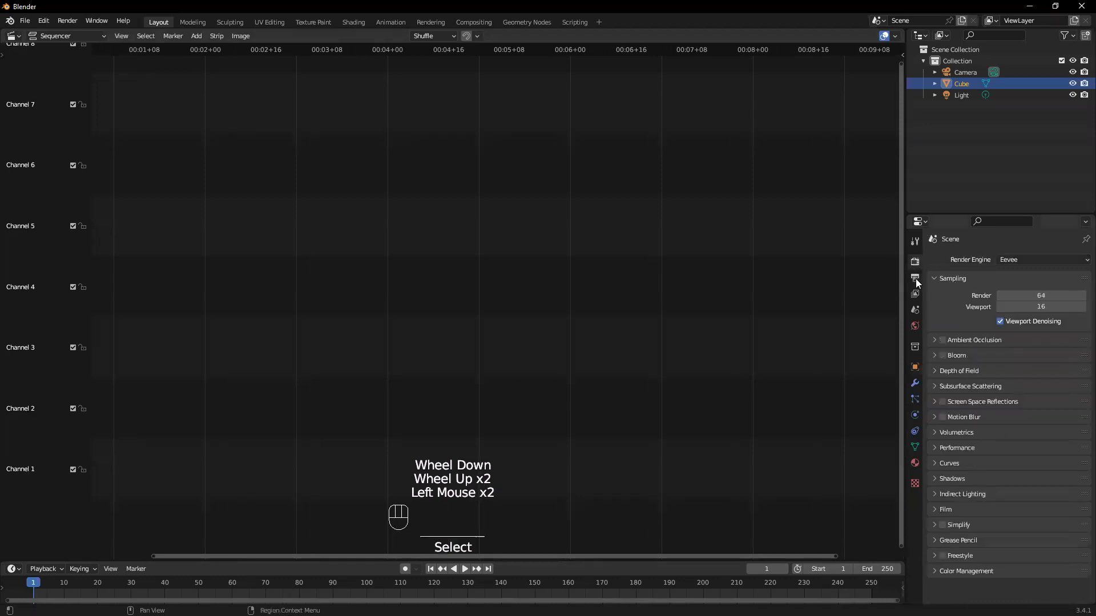
click(915, 278)
drag(1003, 357, 1033, 425)
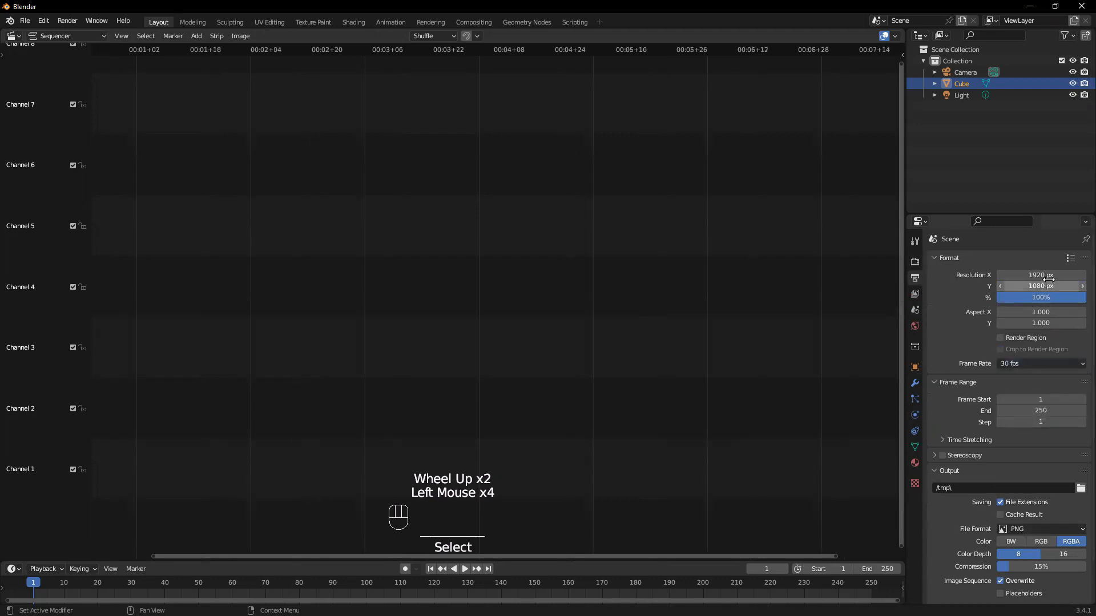
click(1049, 275)
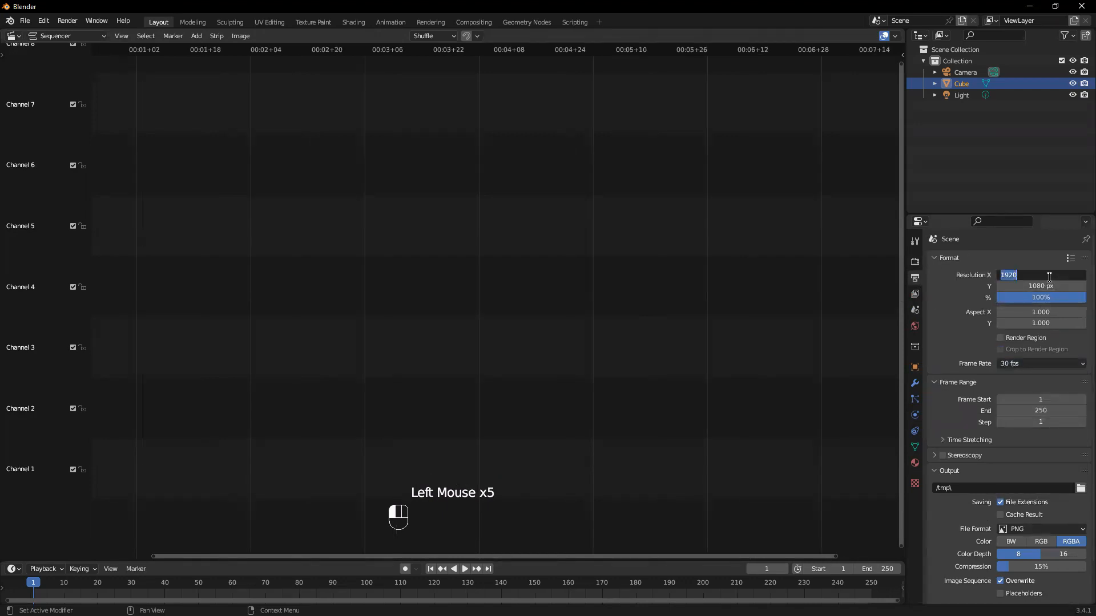
text(1080)
key(Return)
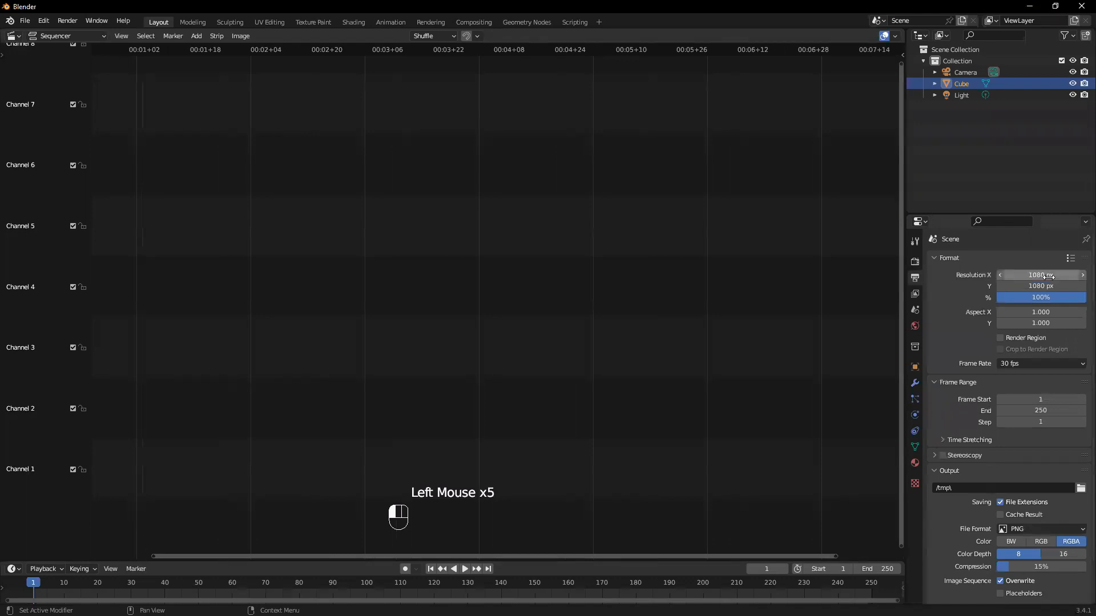
Set the output frame range to start at frame 0 and end at frame 60
click(1037, 397)
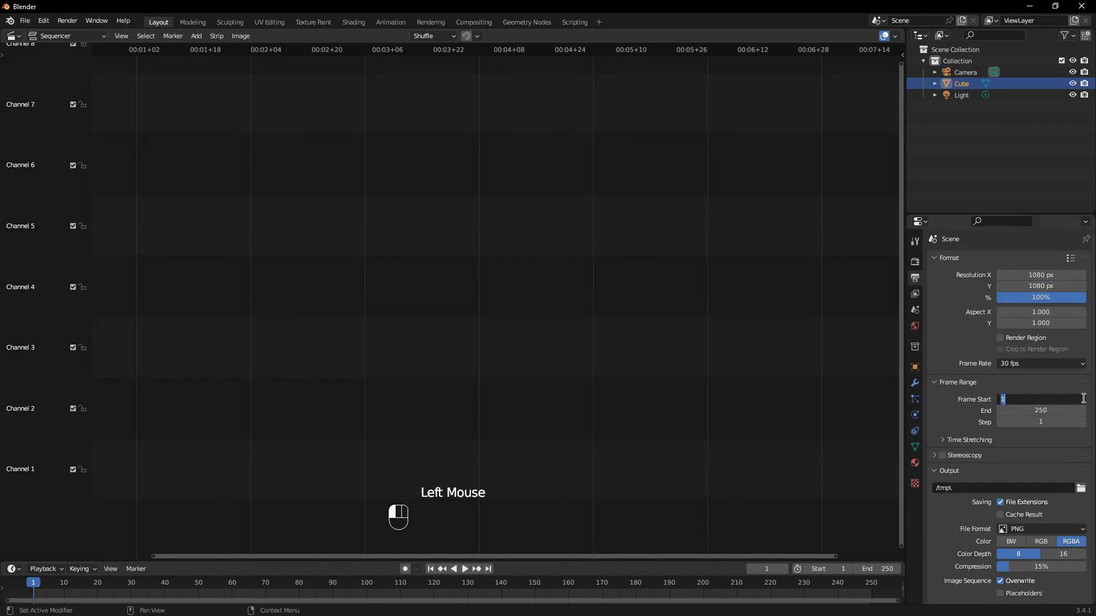
text(0)
click(1041, 411)
double_click(1041, 411)
text(60)
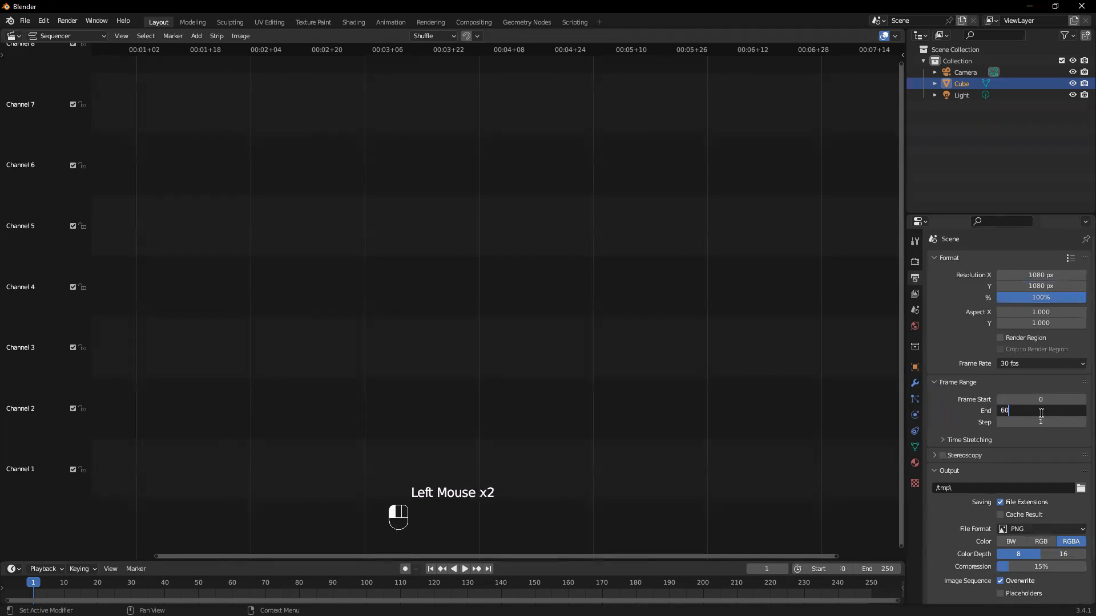
key(Return)
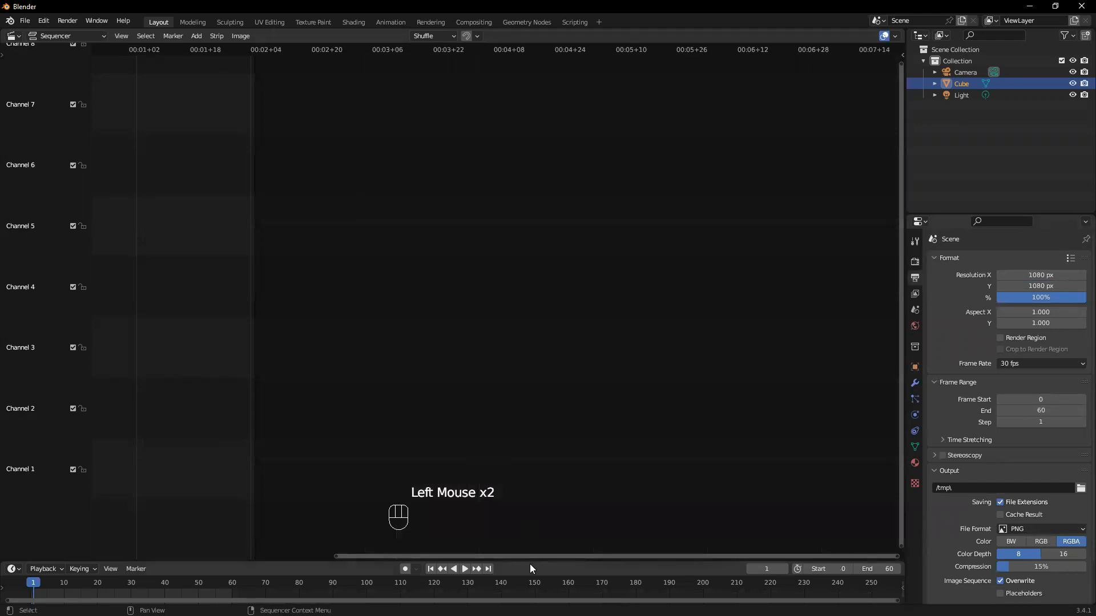
Start adding an image sequence strip and open the 3DS Max folder inside New folder (2) on the Desktop
drag(528, 556, 444, 555)
drag(372, 552, 366, 552)
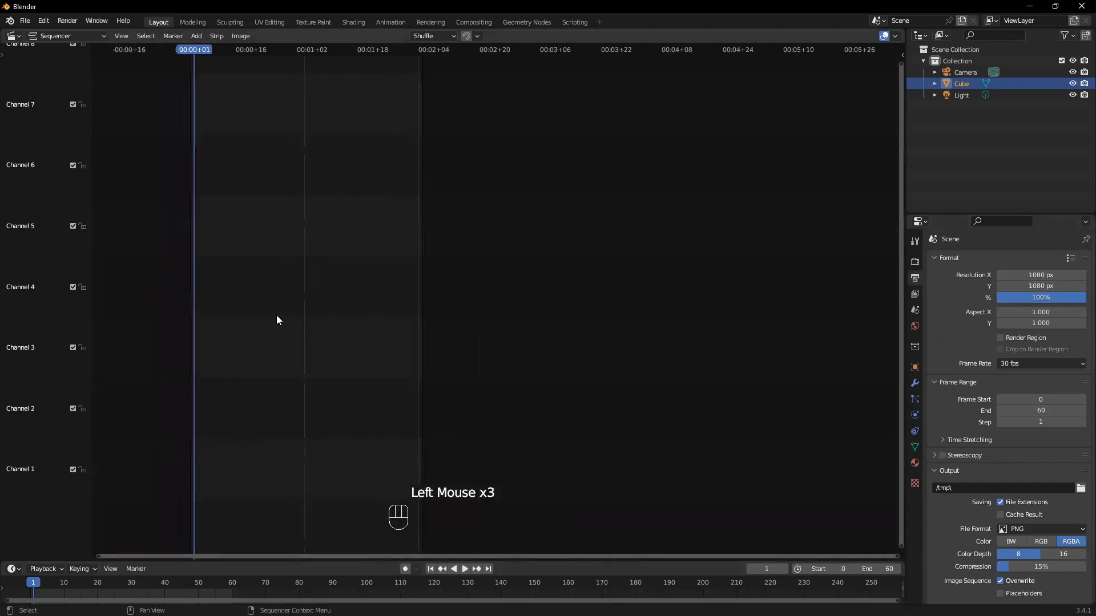
scroll(223, 63, down, 1)
click(196, 36)
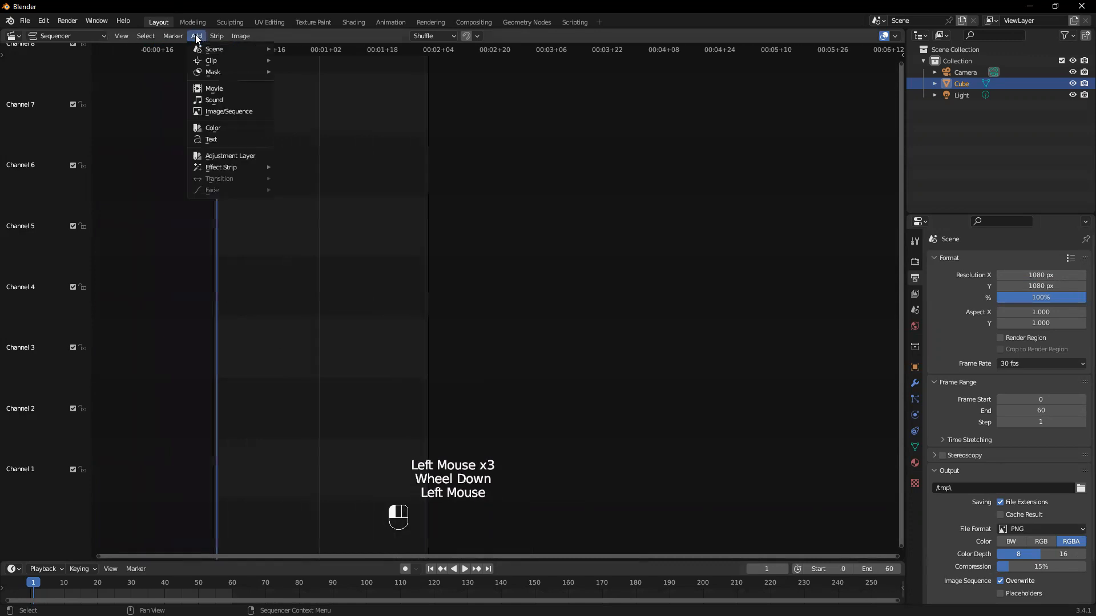
mouse_move(238, 39)
mouse_move(199, 36)
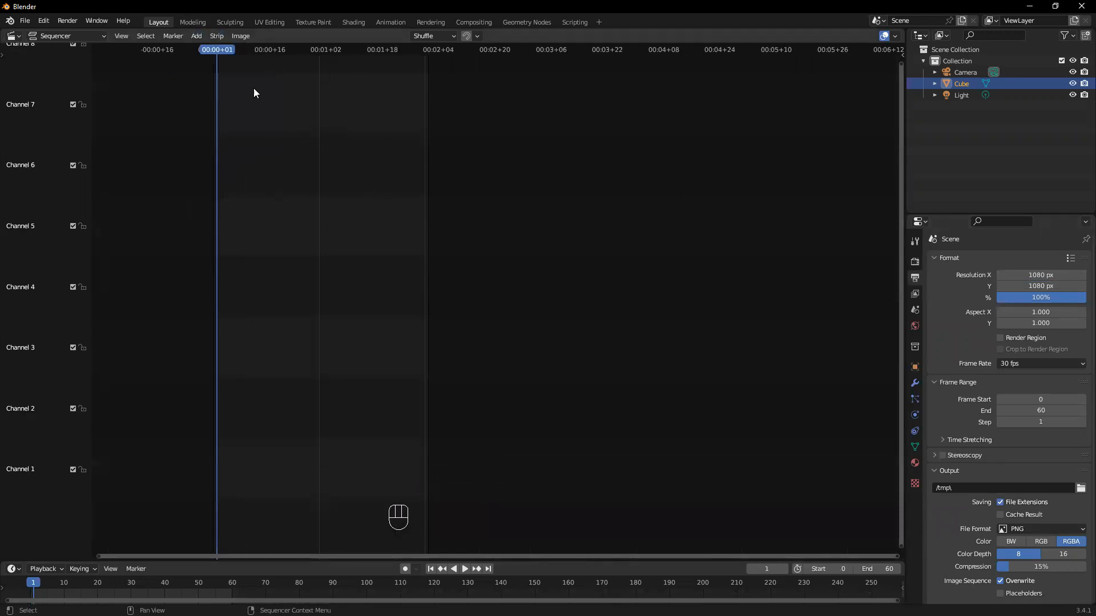
click(198, 36)
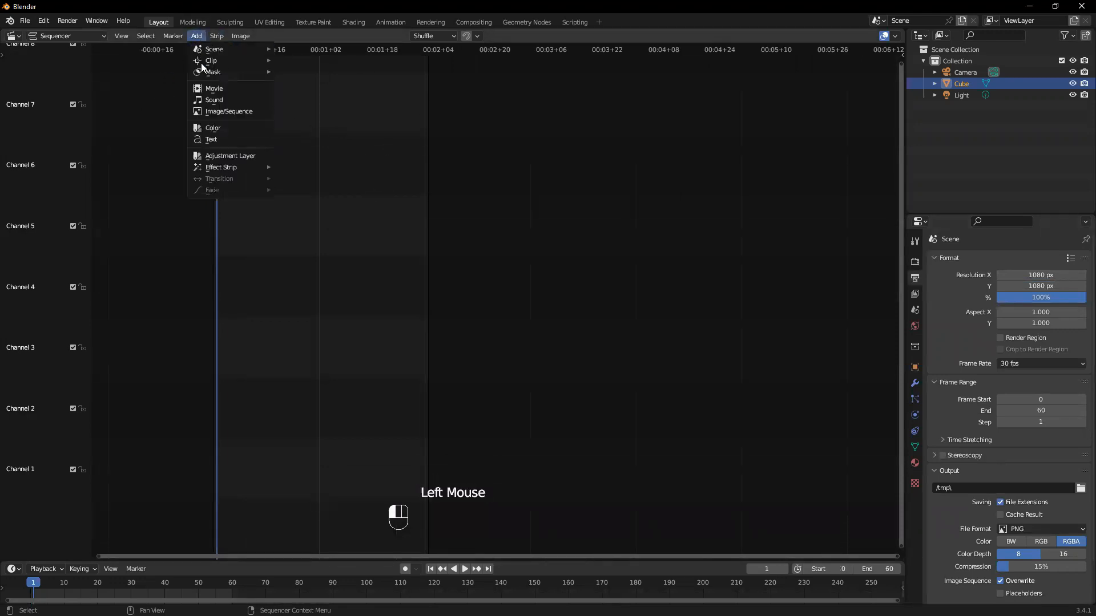
click(219, 110)
click(274, 248)
scroll(504, 278, down, 4)
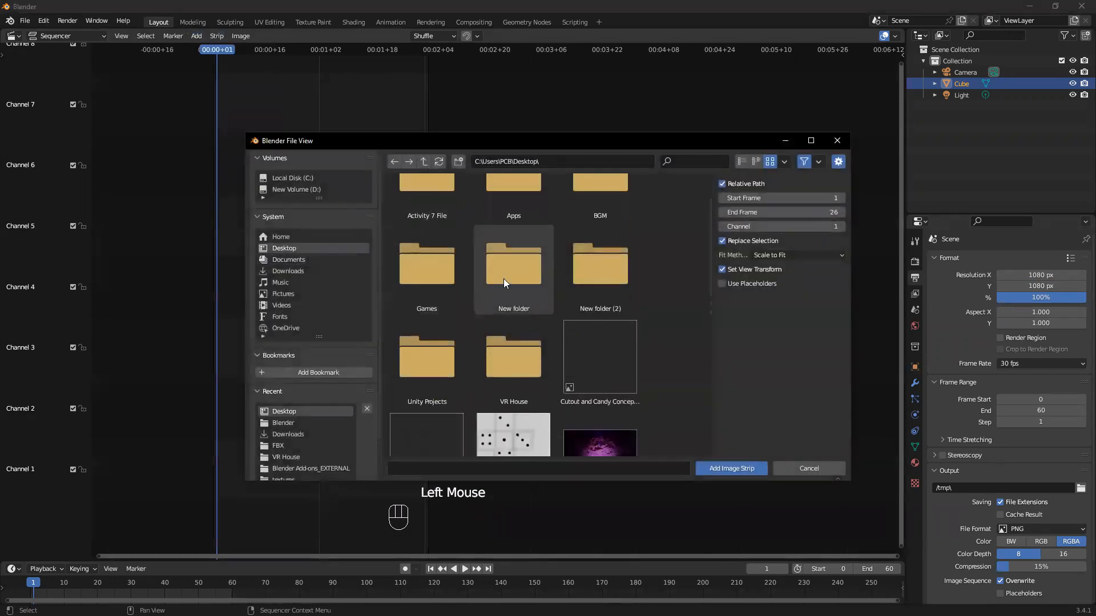
scroll(565, 351, up, 2)
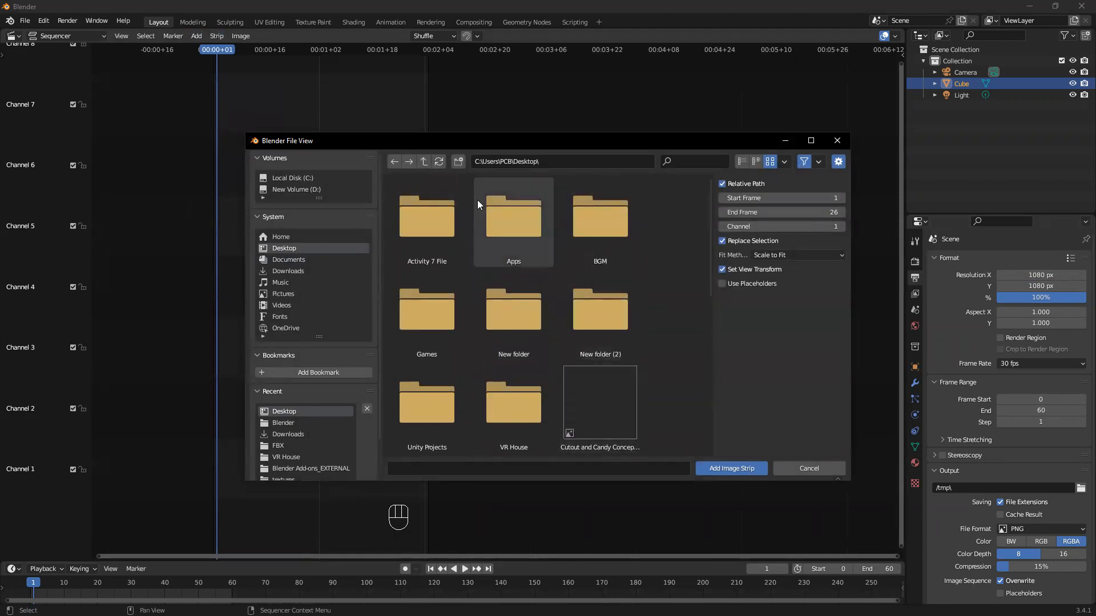
scroll(520, 349, down, 2)
scroll(519, 354, up, 2)
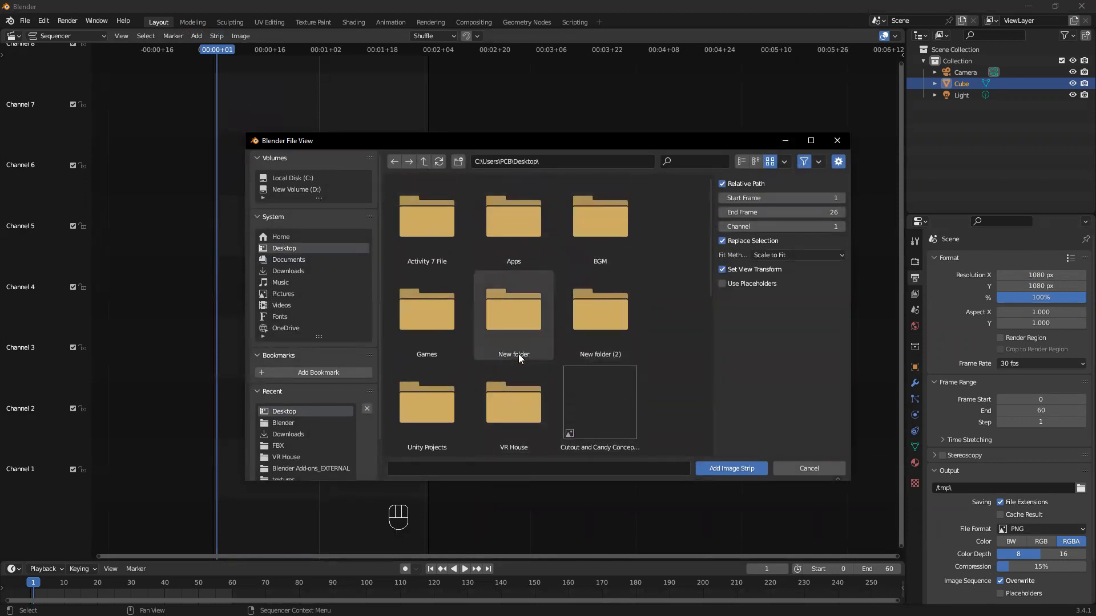
click(592, 312)
click(447, 243)
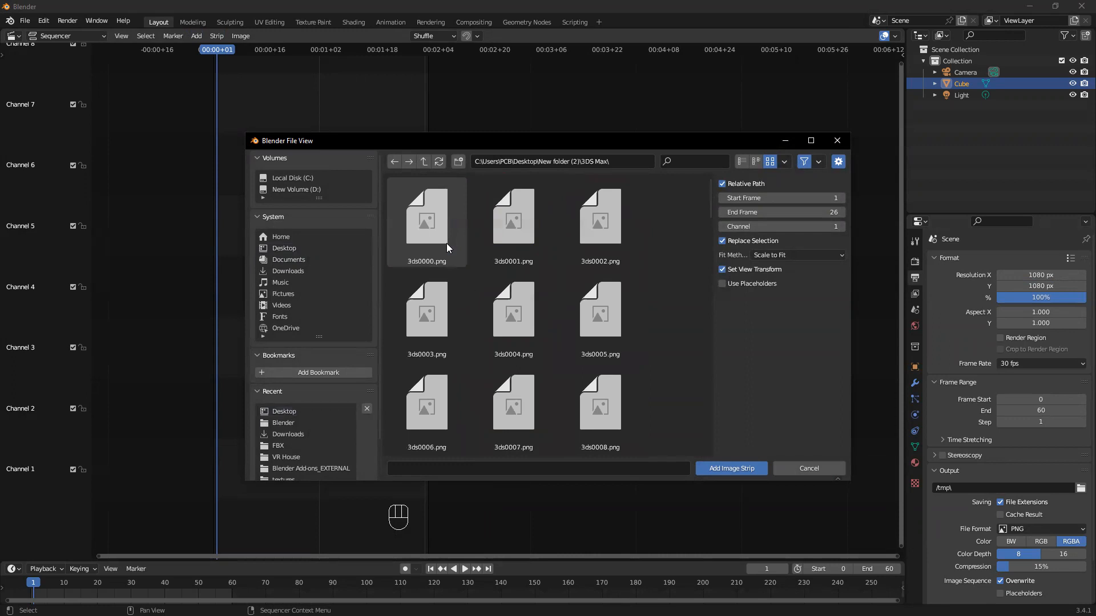
Select all the rendered frames from 3ds0000.png to 3ds0060.png for the image strip
click(419, 210)
scroll(518, 302, down, 5)
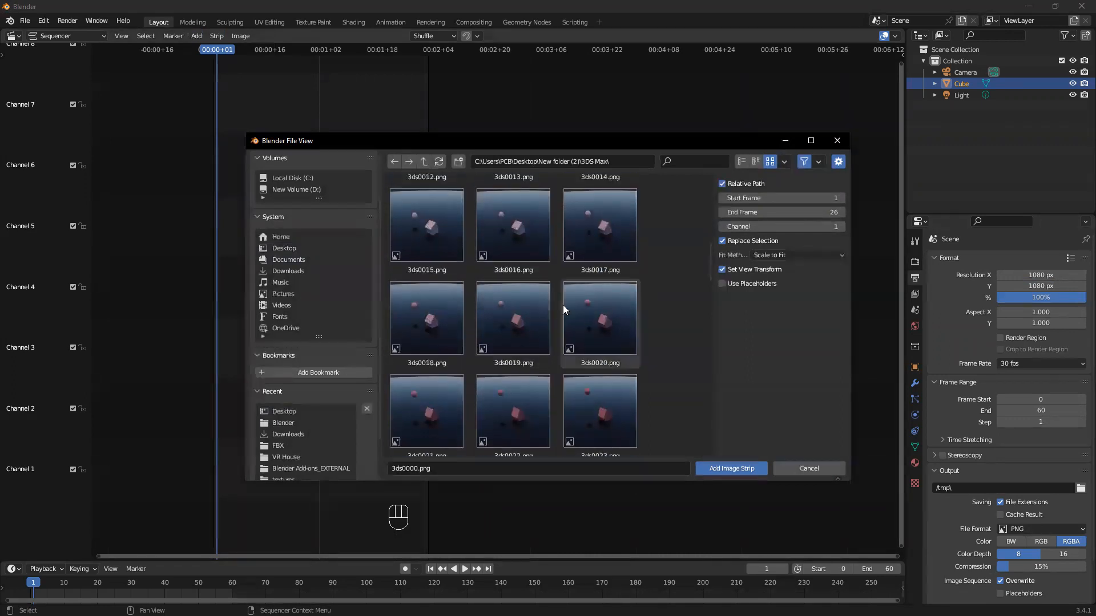
drag(707, 270, 687, 459)
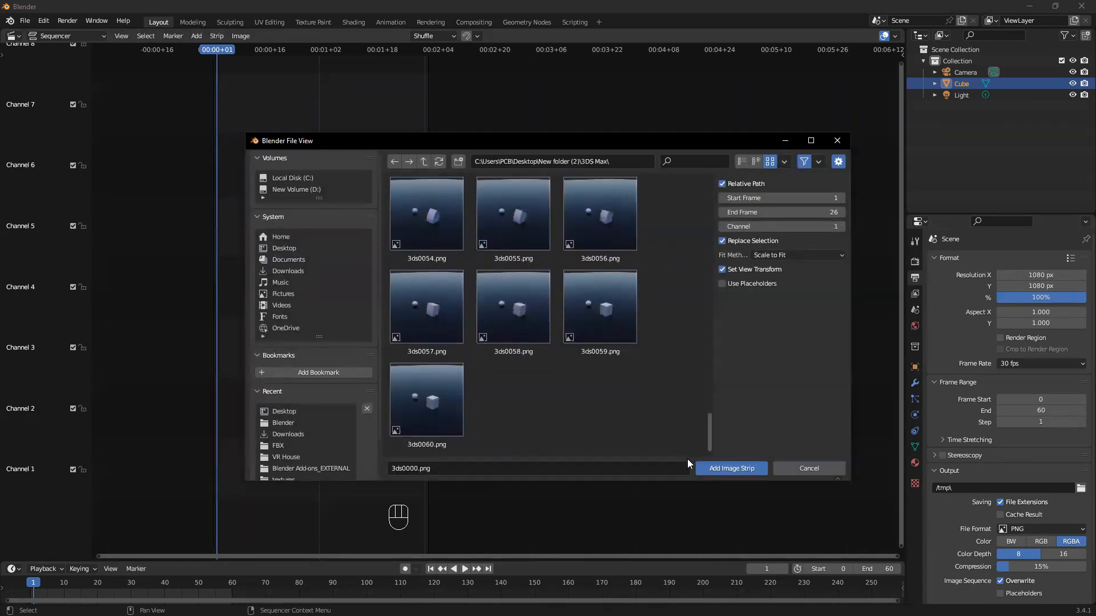
shift+click(455, 418)
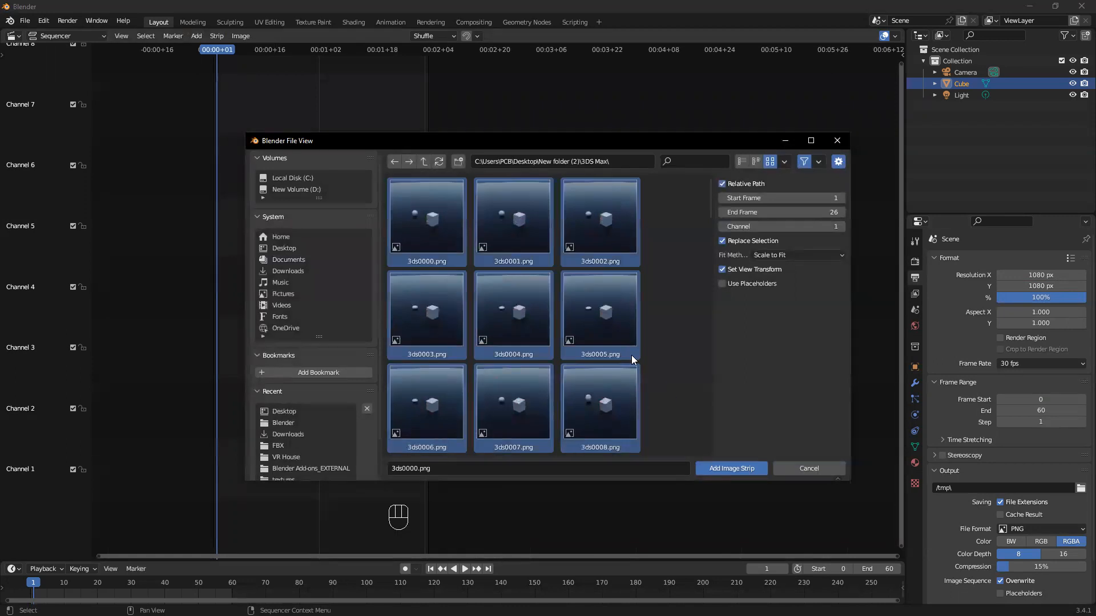
Set the image strip's start frame to 0 and its end frame to 60
click(801, 202)
text(0)
key(Return)
click(808, 213)
text(60)
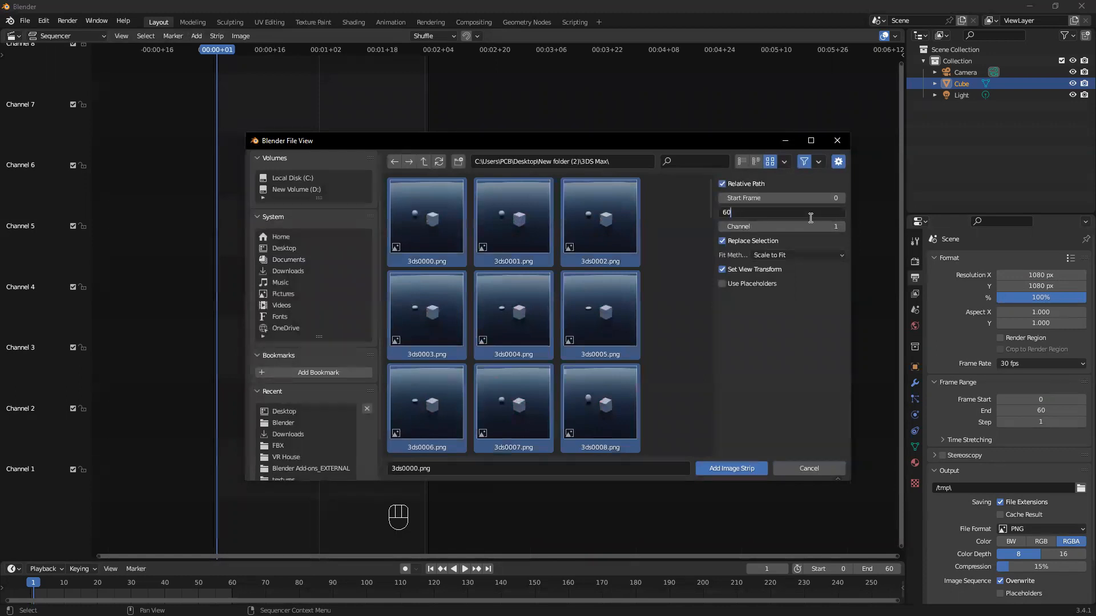
key(Return)
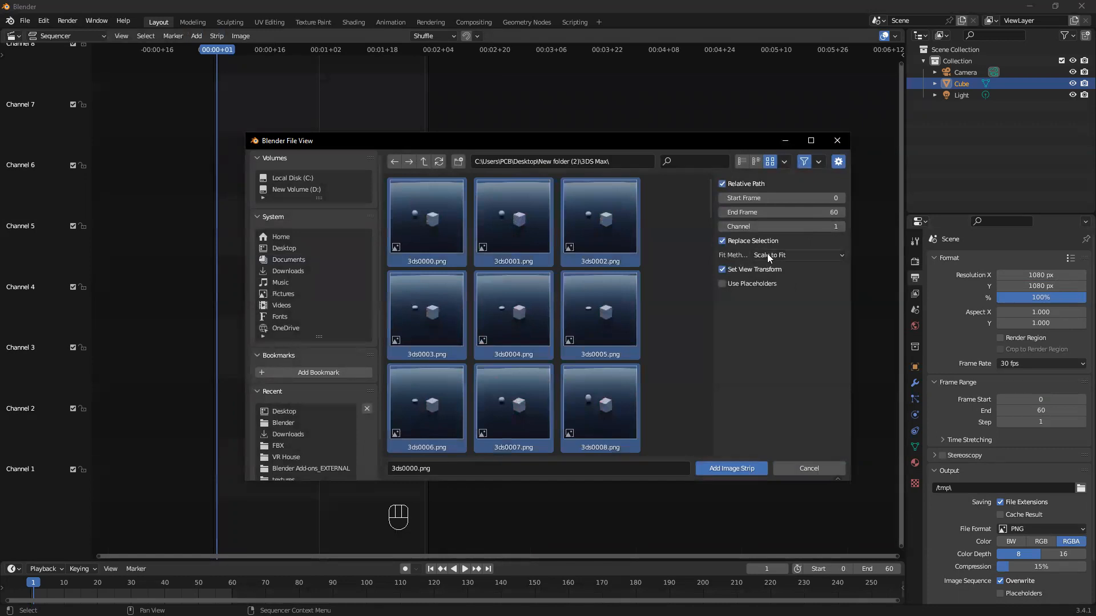
Add the image strip with the Use Original Size fit method, and move the playhead to frame 0
click(788, 254)
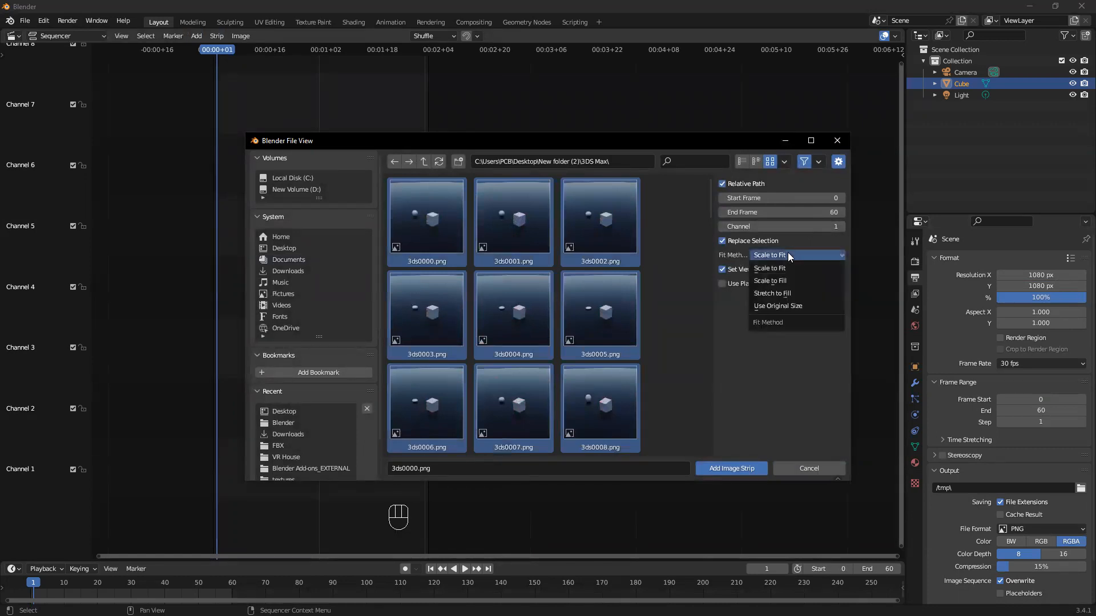
click(784, 307)
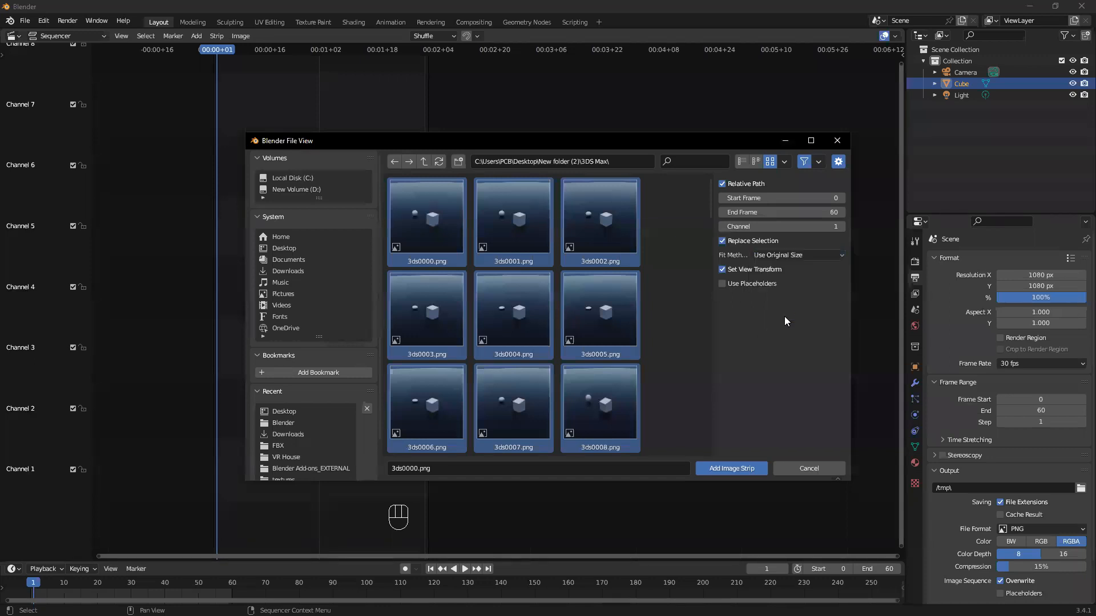
click(749, 468)
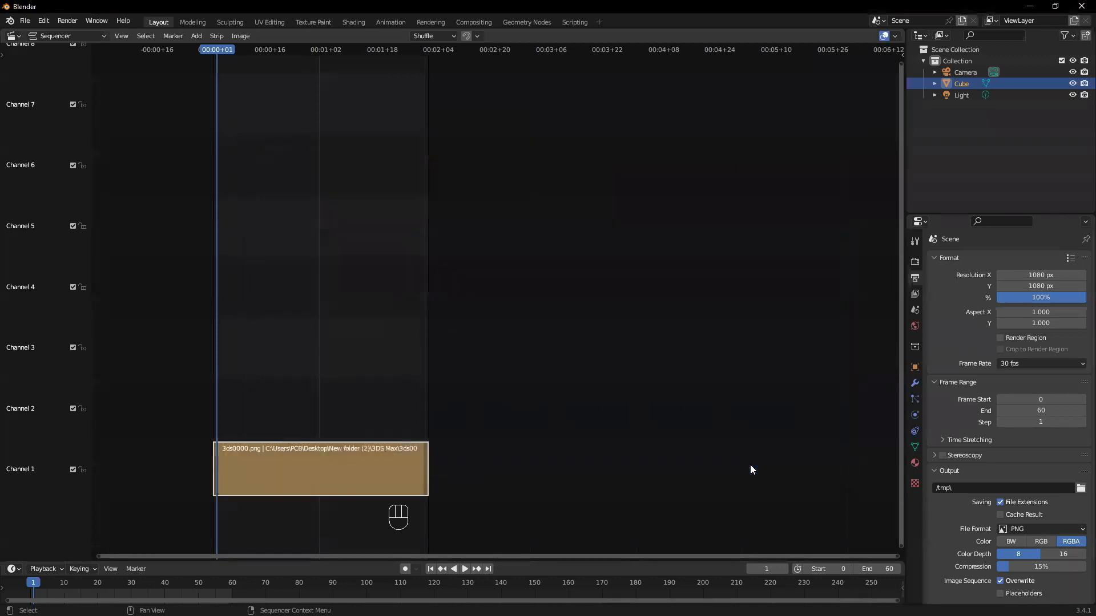
drag(220, 50, 197, 149)
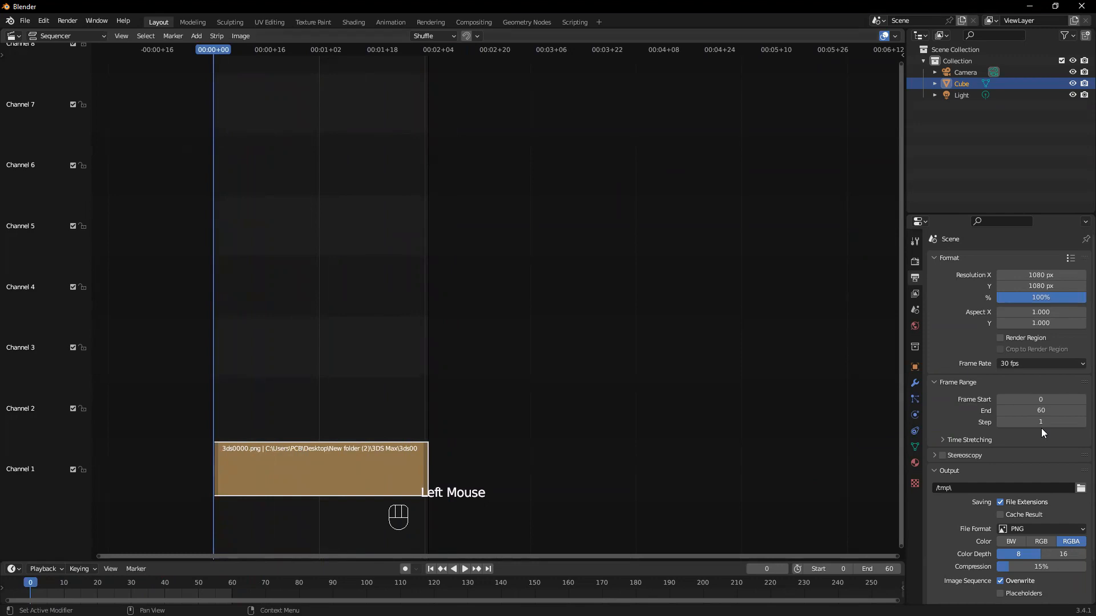
Set the render output path to the 3DS Max folder inside New folder (2) on the Desktop
click(1080, 488)
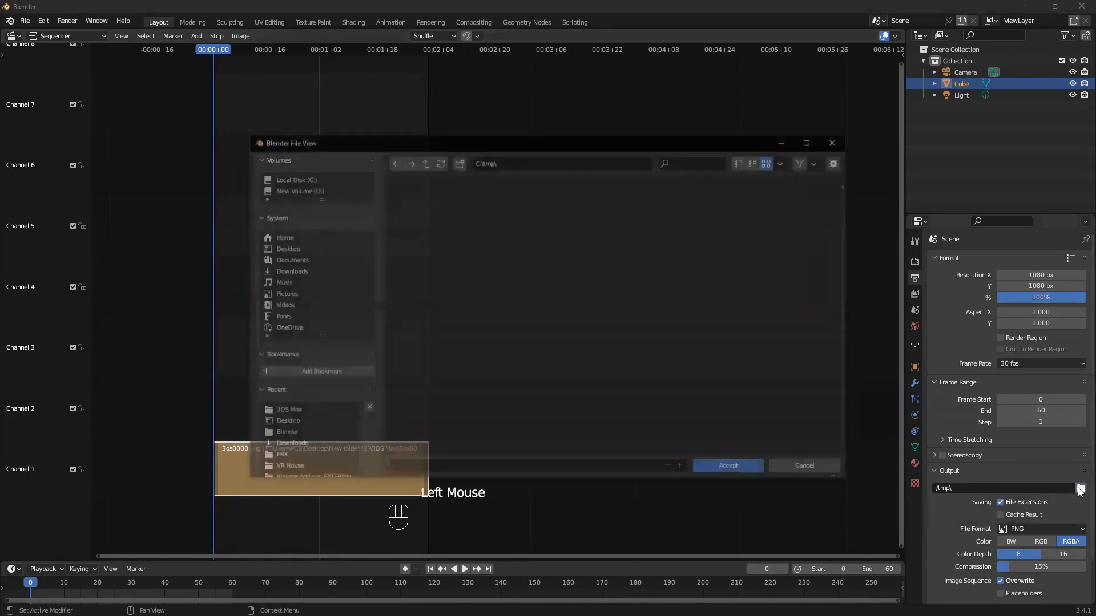
click(288, 249)
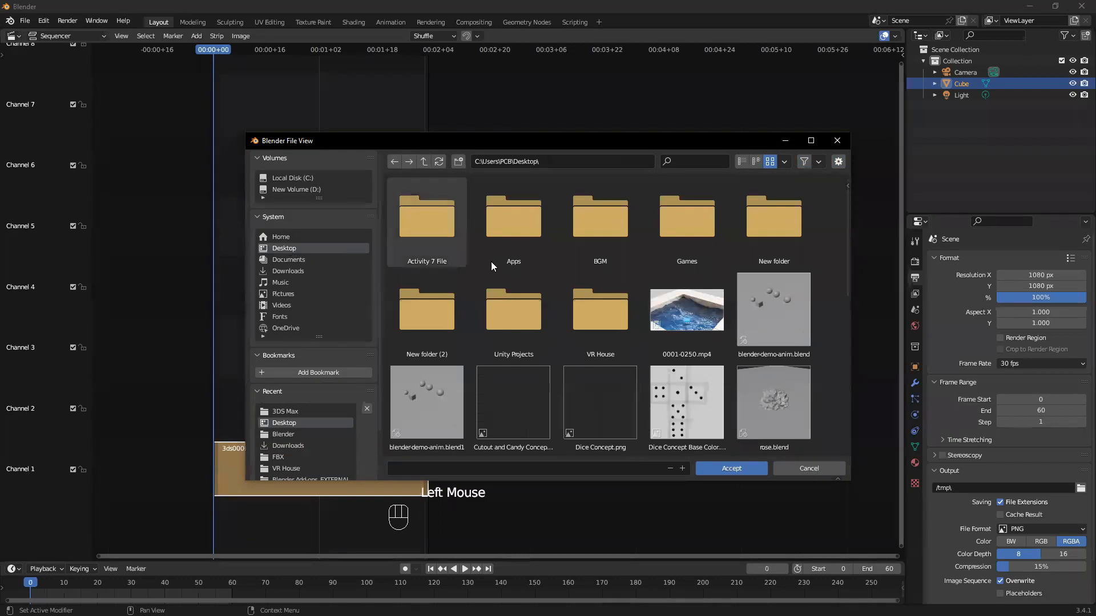
double_click(423, 304)
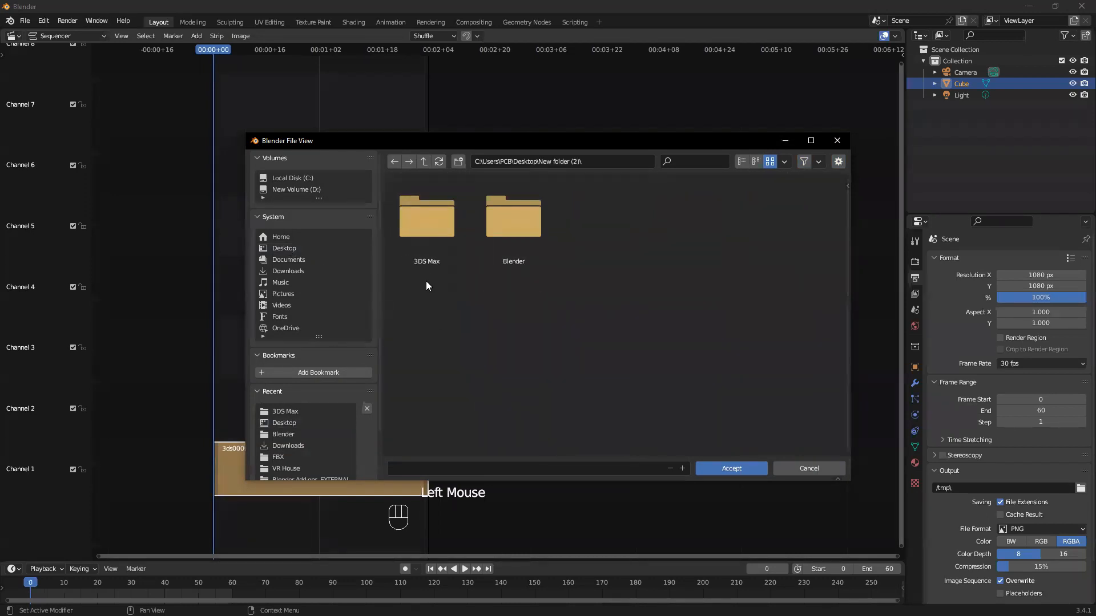
double_click(425, 252)
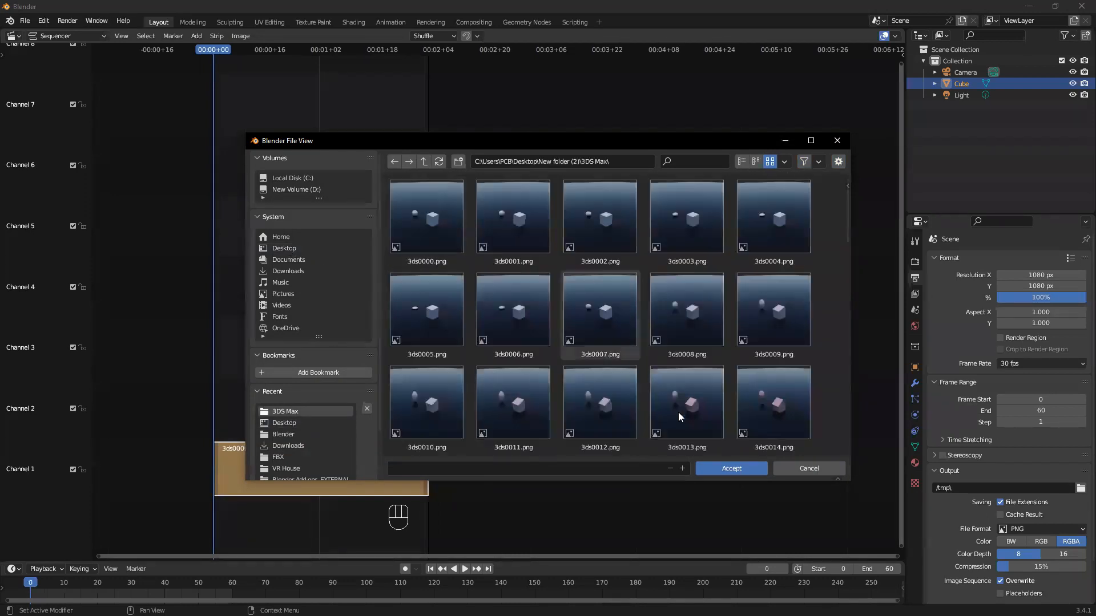
click(731, 468)
Set the output file format to FFmpeg Video and the encoding container to MPEG-4
click(1062, 530)
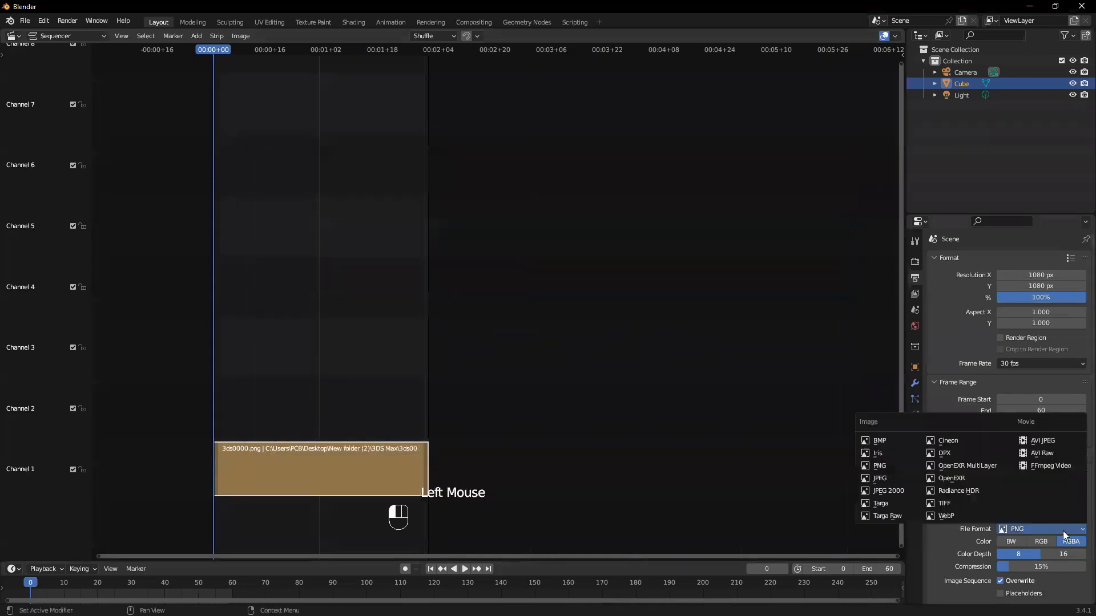
click(1065, 468)
scroll(927, 573, down, 2)
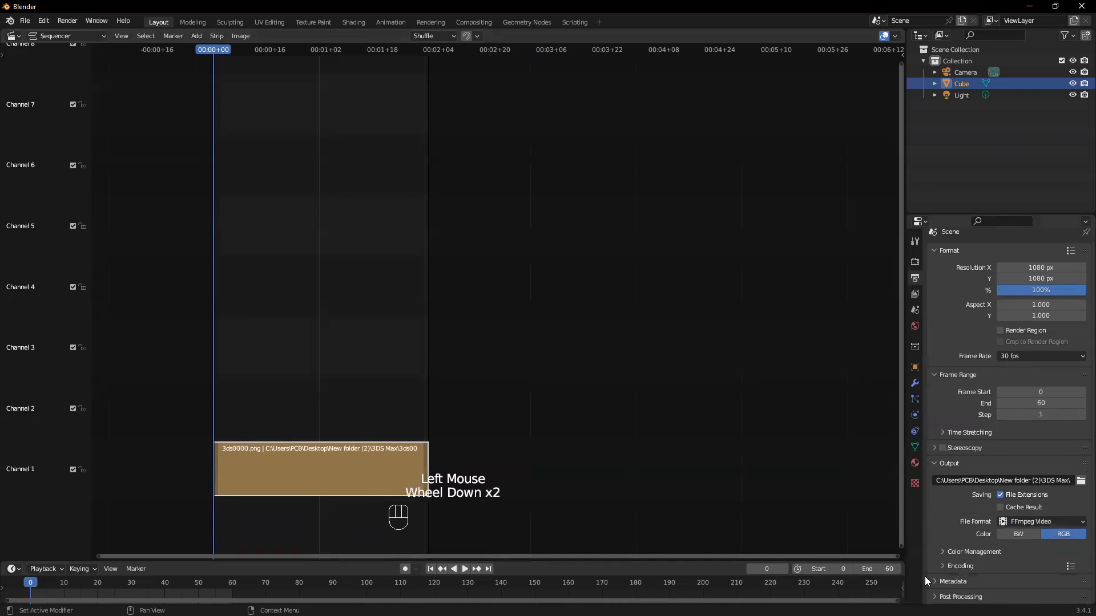
click(941, 565)
scroll(944, 521, down, 2)
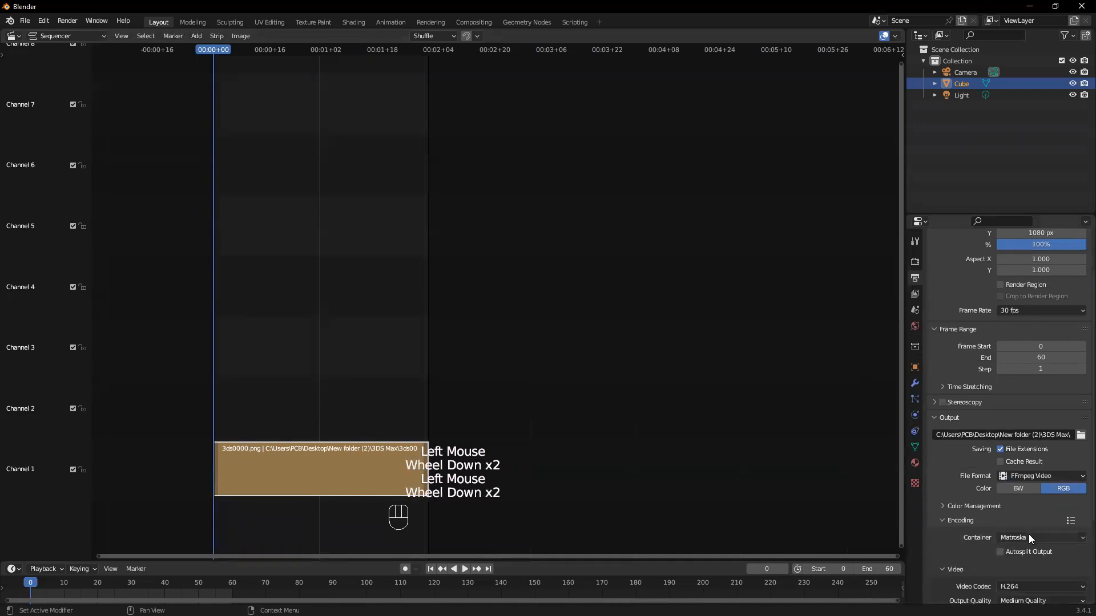
click(1028, 537)
click(1030, 494)
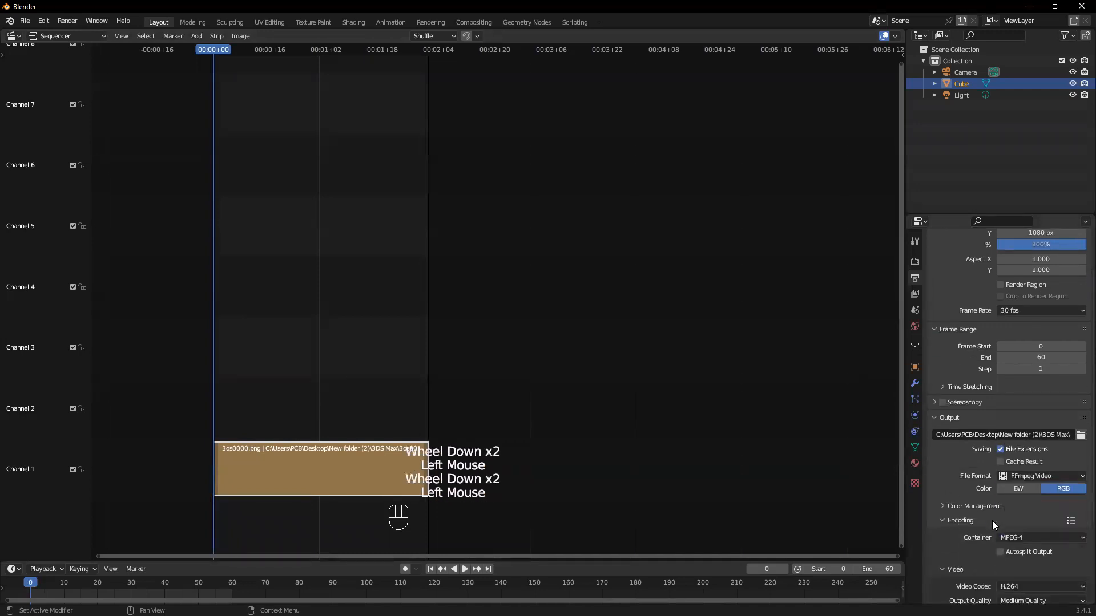
scroll(969, 506, down, 3)
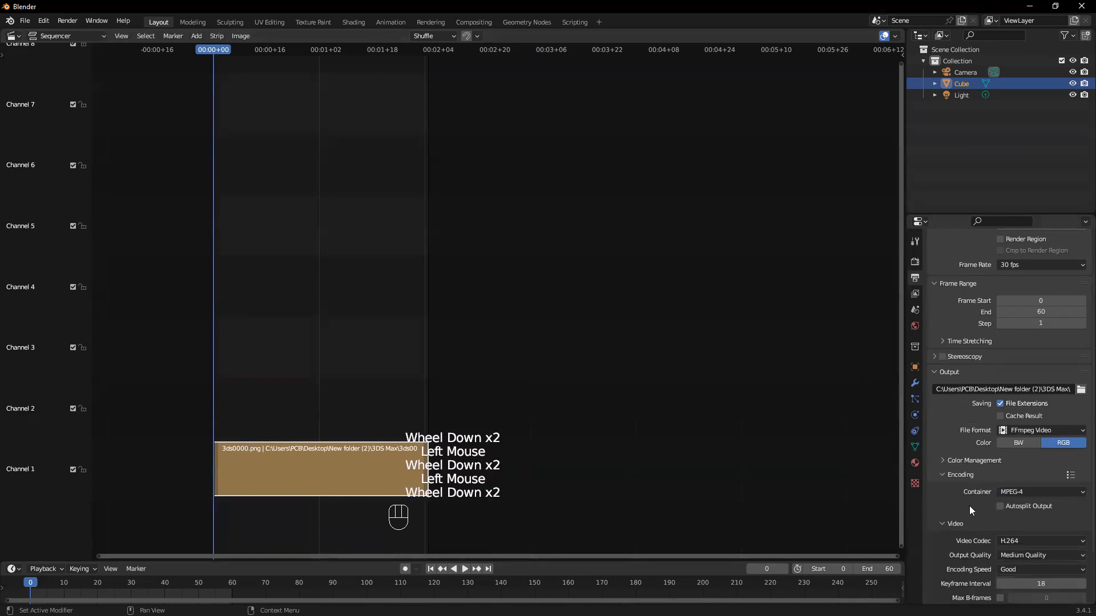
Render the image strip as an animation and close the render window
click(64, 21)
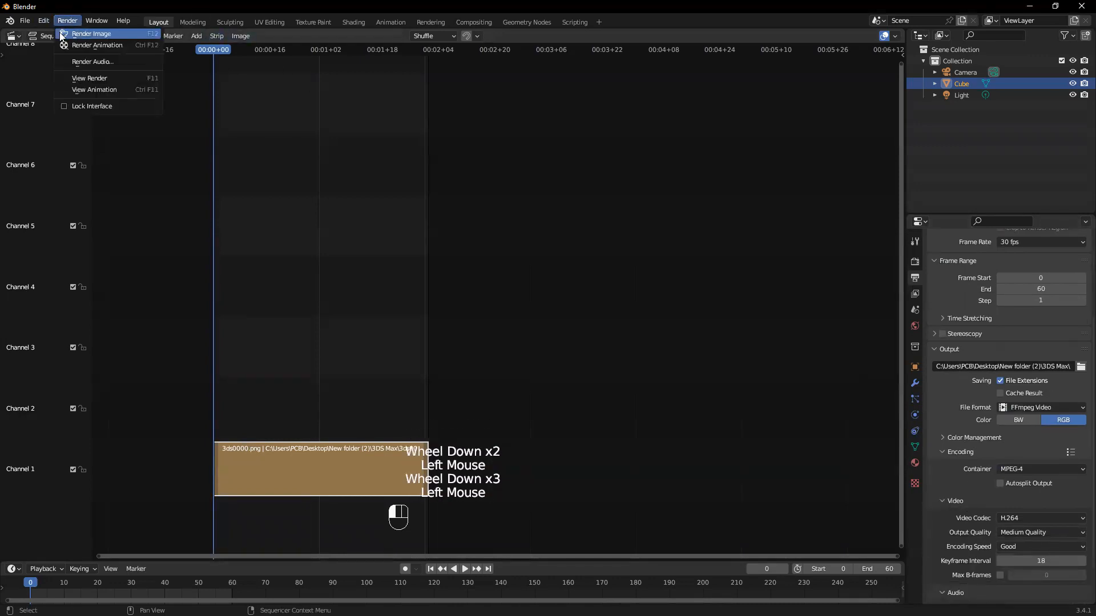
click(72, 44)
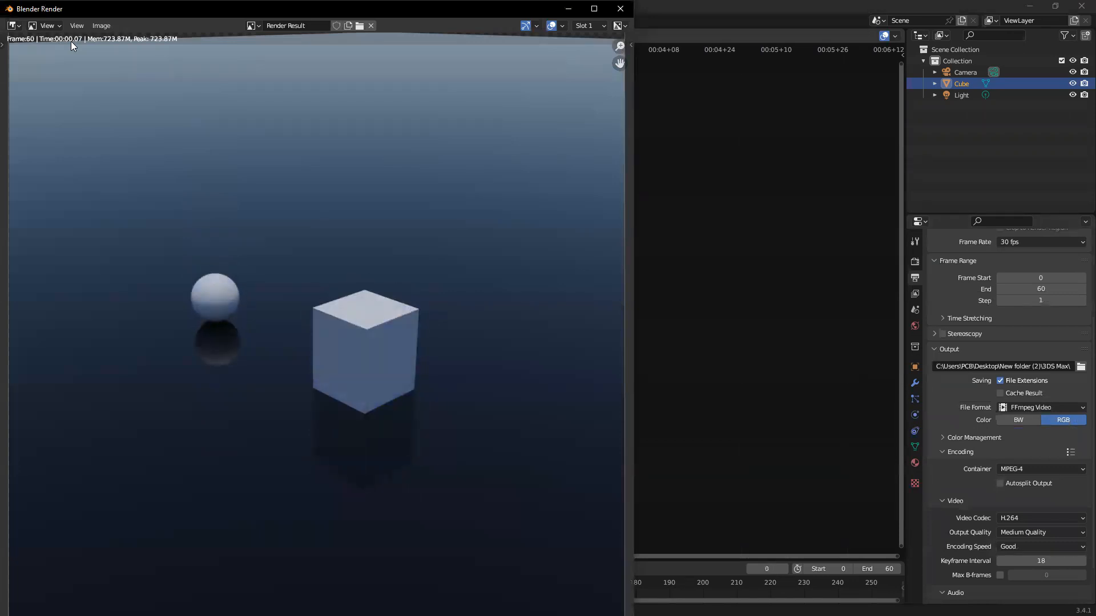
click(629, 10)
Play the rendered 0000-0060 video from the 3DS Max folder on repeat, and close the player and the folder window
key(alt+Tab)
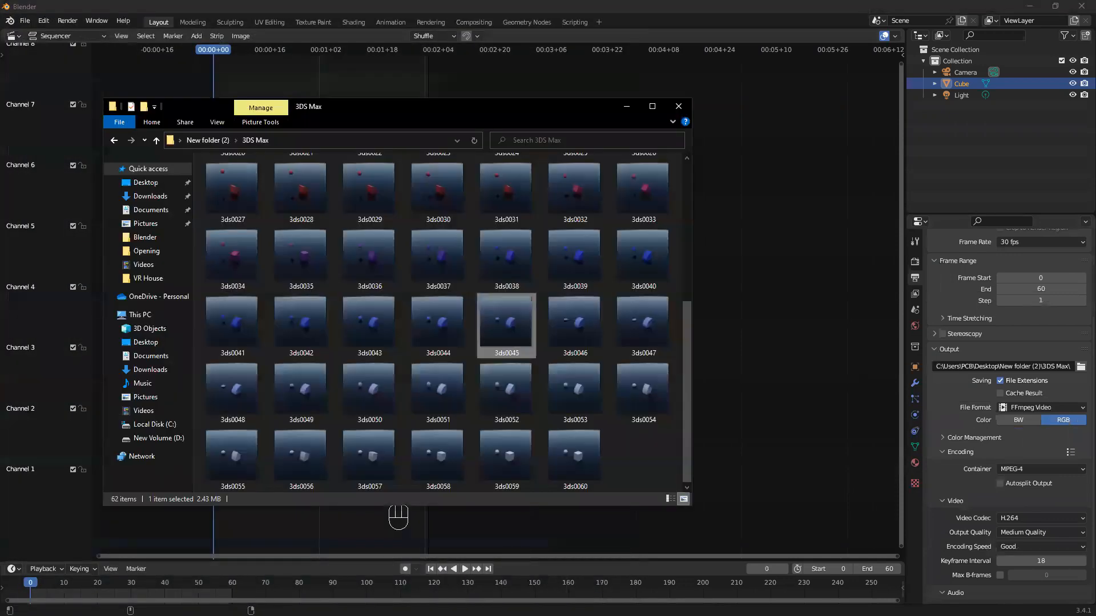
scroll(366, 340, up, 4)
double_click(235, 187)
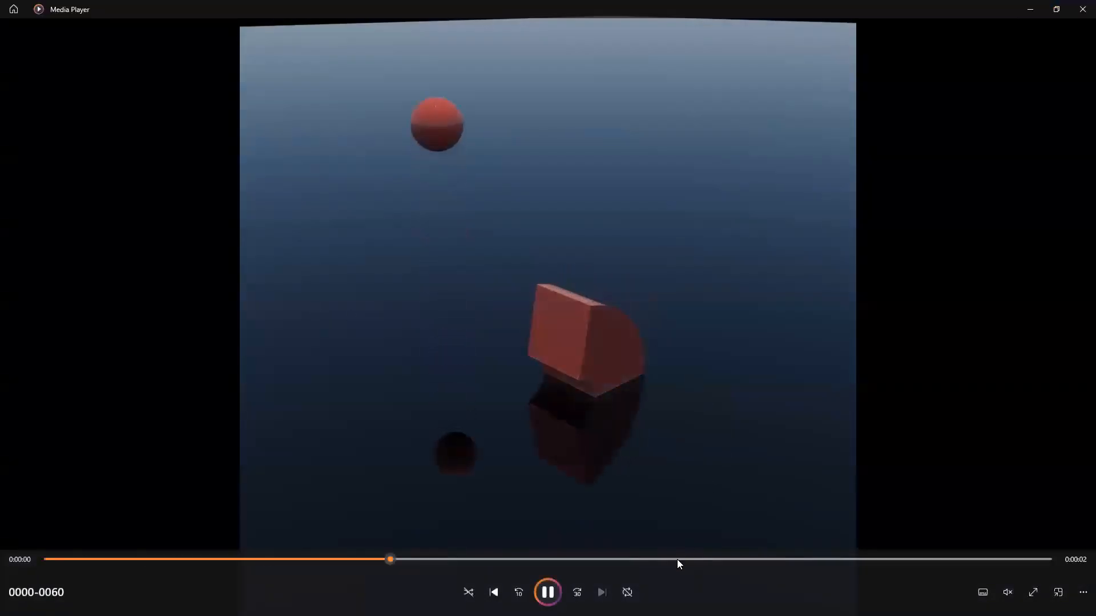
click(634, 591)
click(627, 593)
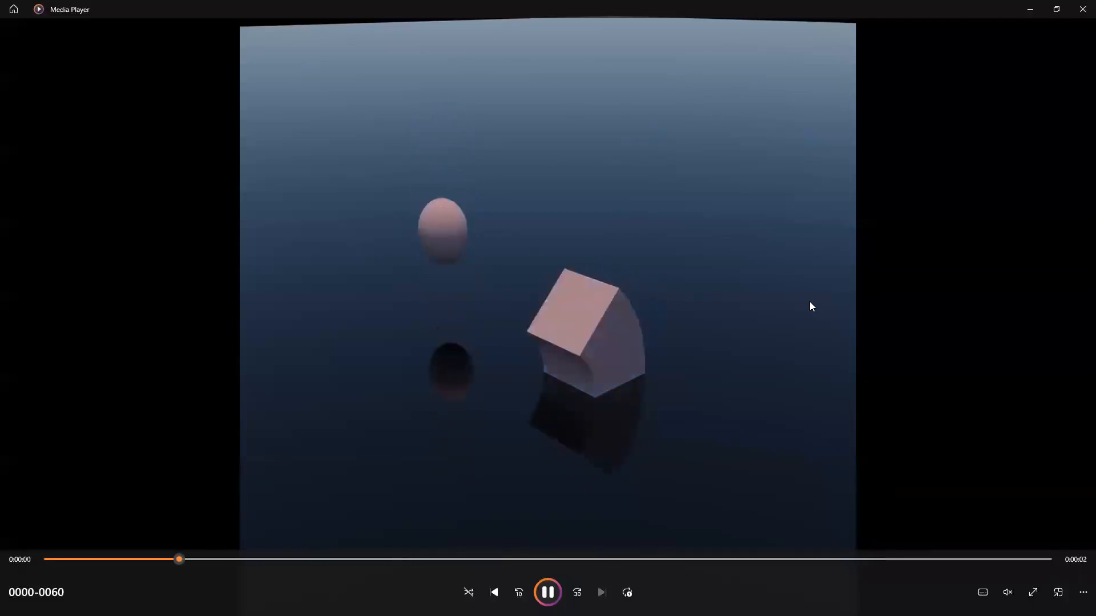
click(1082, 10)
click(680, 107)
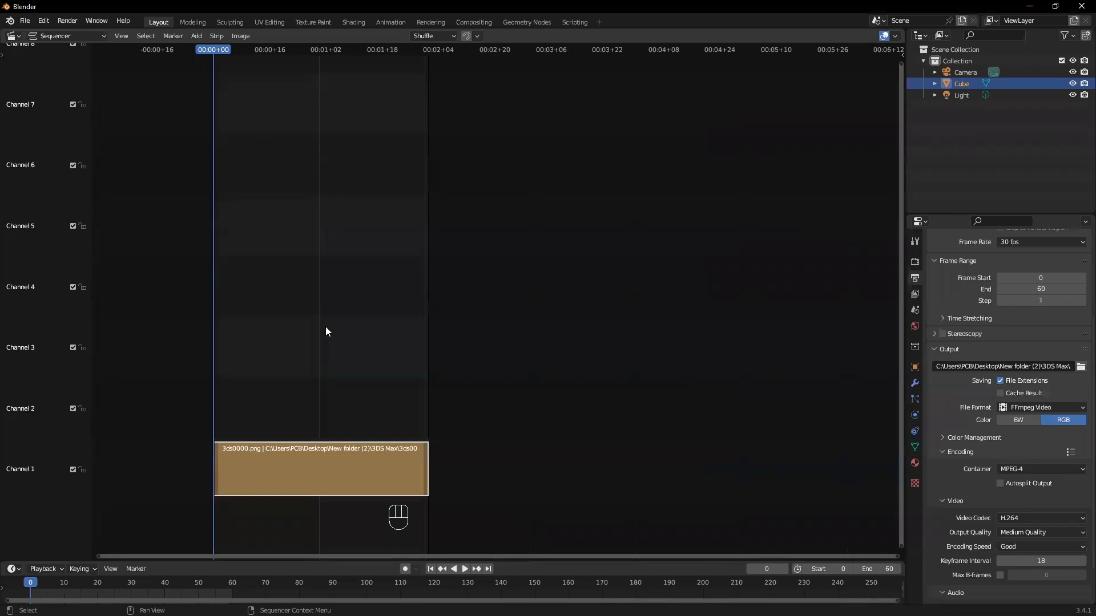
drag(217, 48, 203, 66)
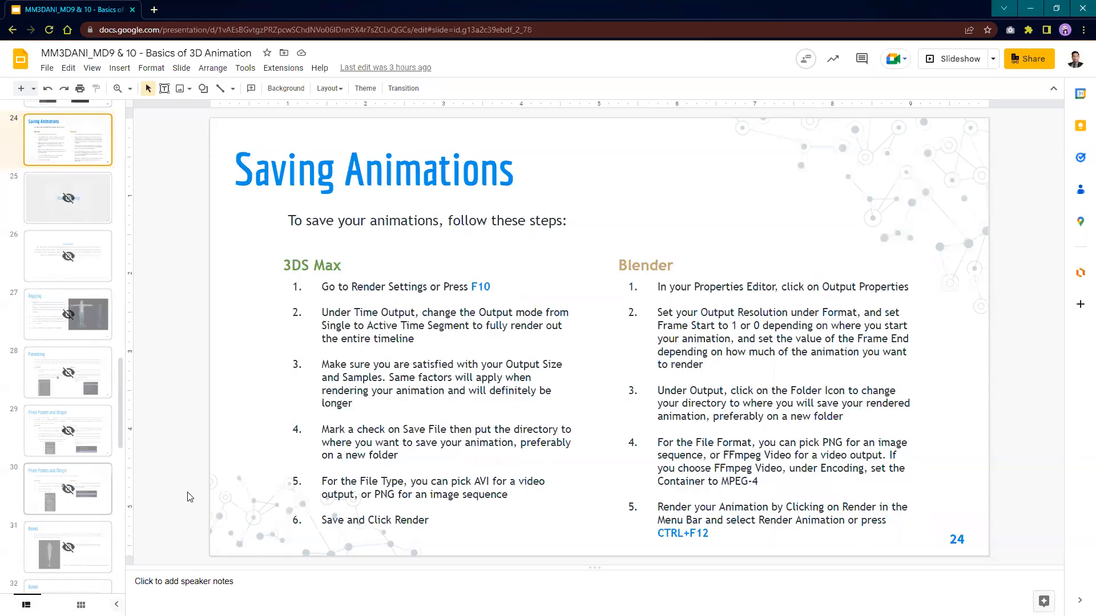
Switch to the Google Slides presentation, present it from the Activity 8 title slide 34, and advance to the Instructions slide
scroll(102, 396, up, 2)
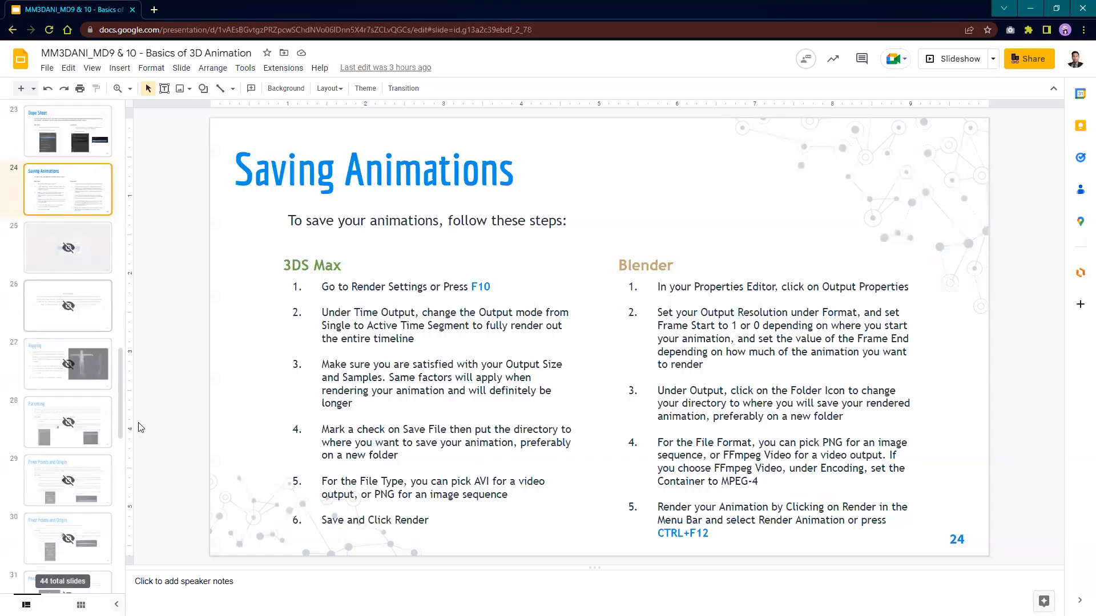
key(Up)
click(99, 270)
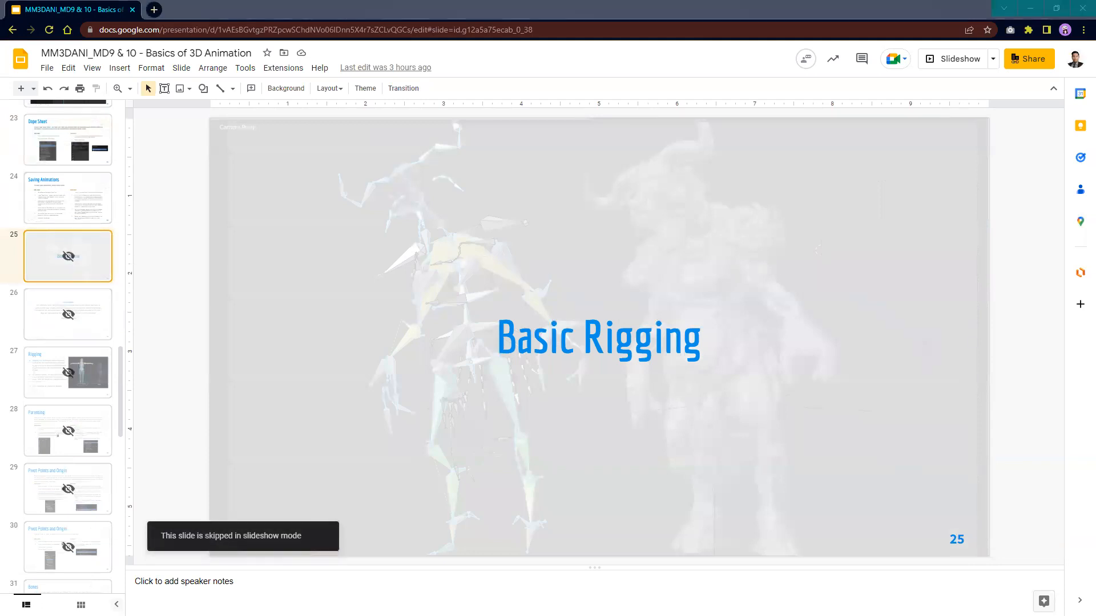
scroll(71, 348, down, 8)
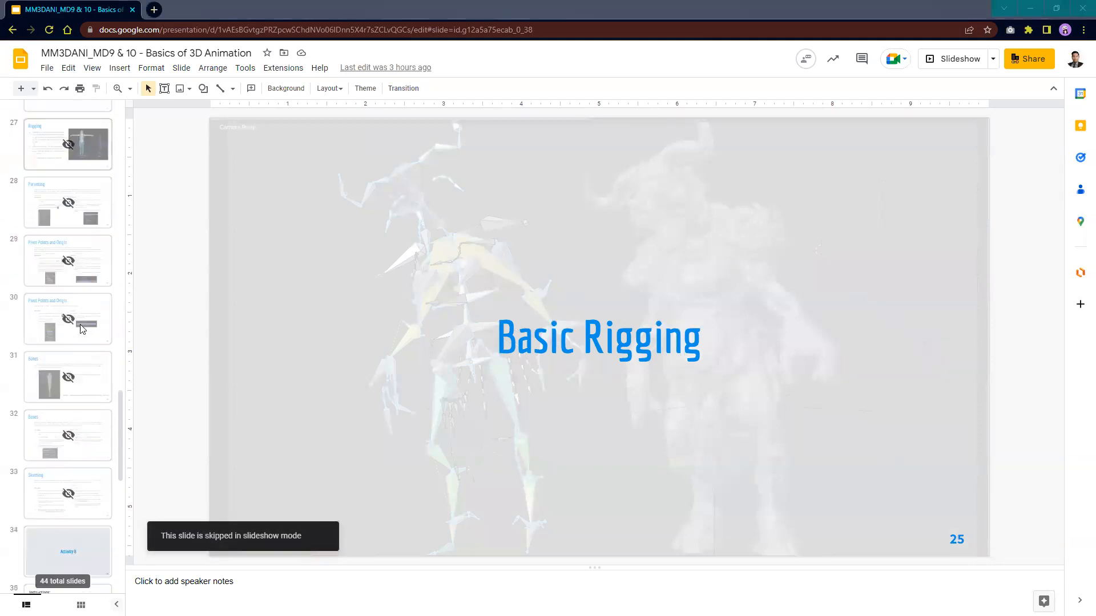
click(70, 348)
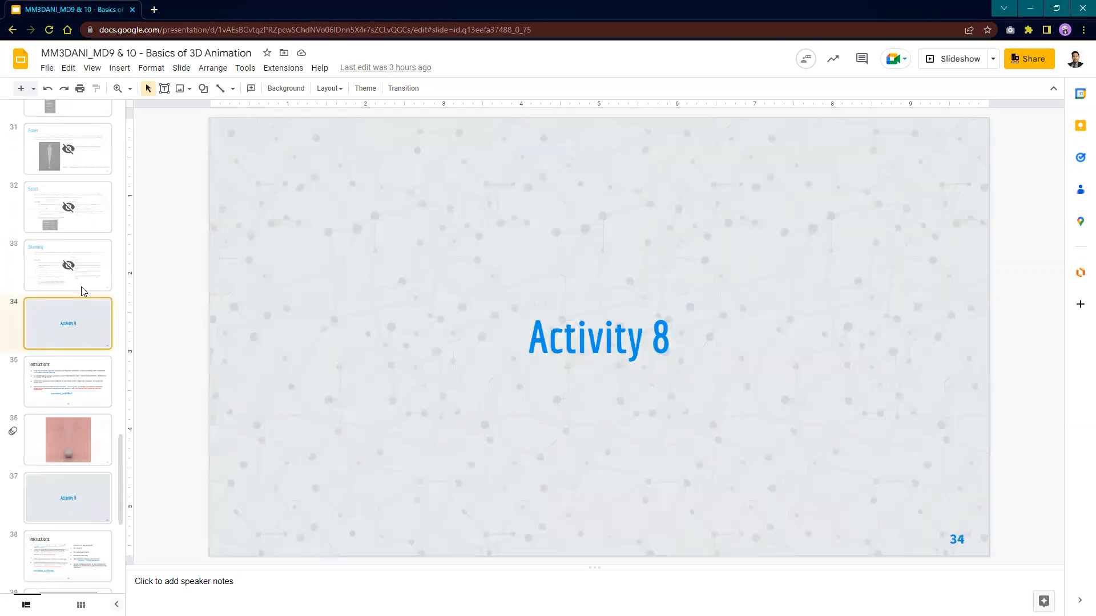
click(946, 60)
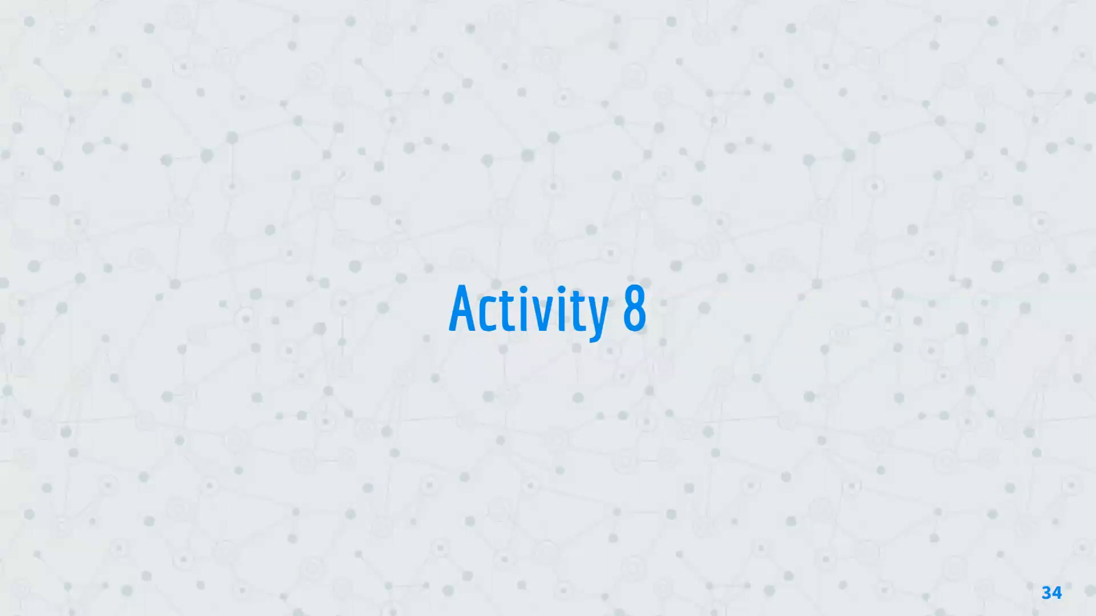
key(Right)
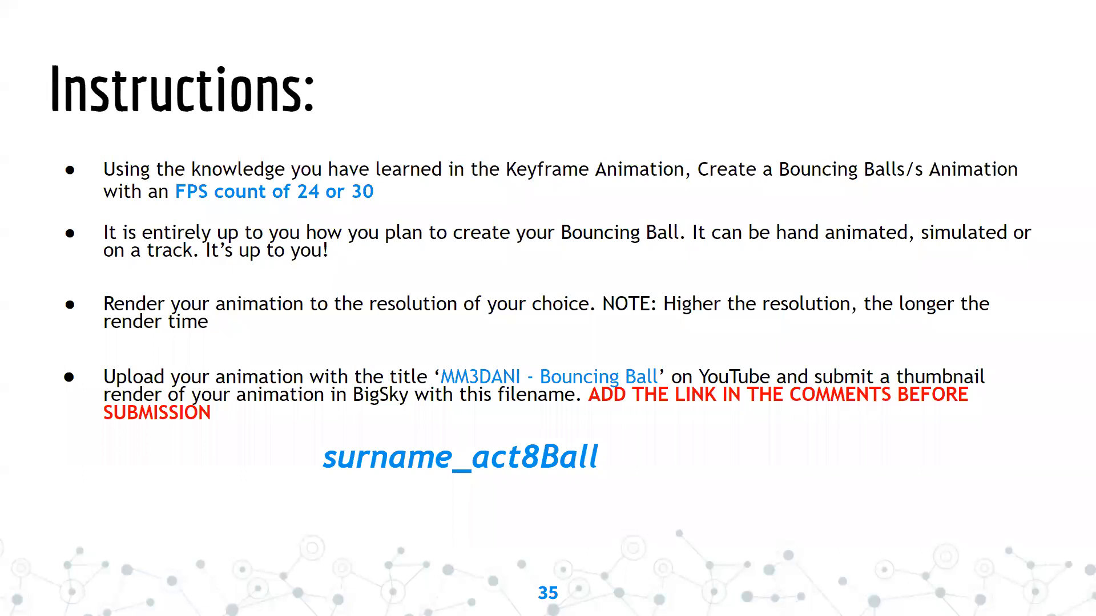